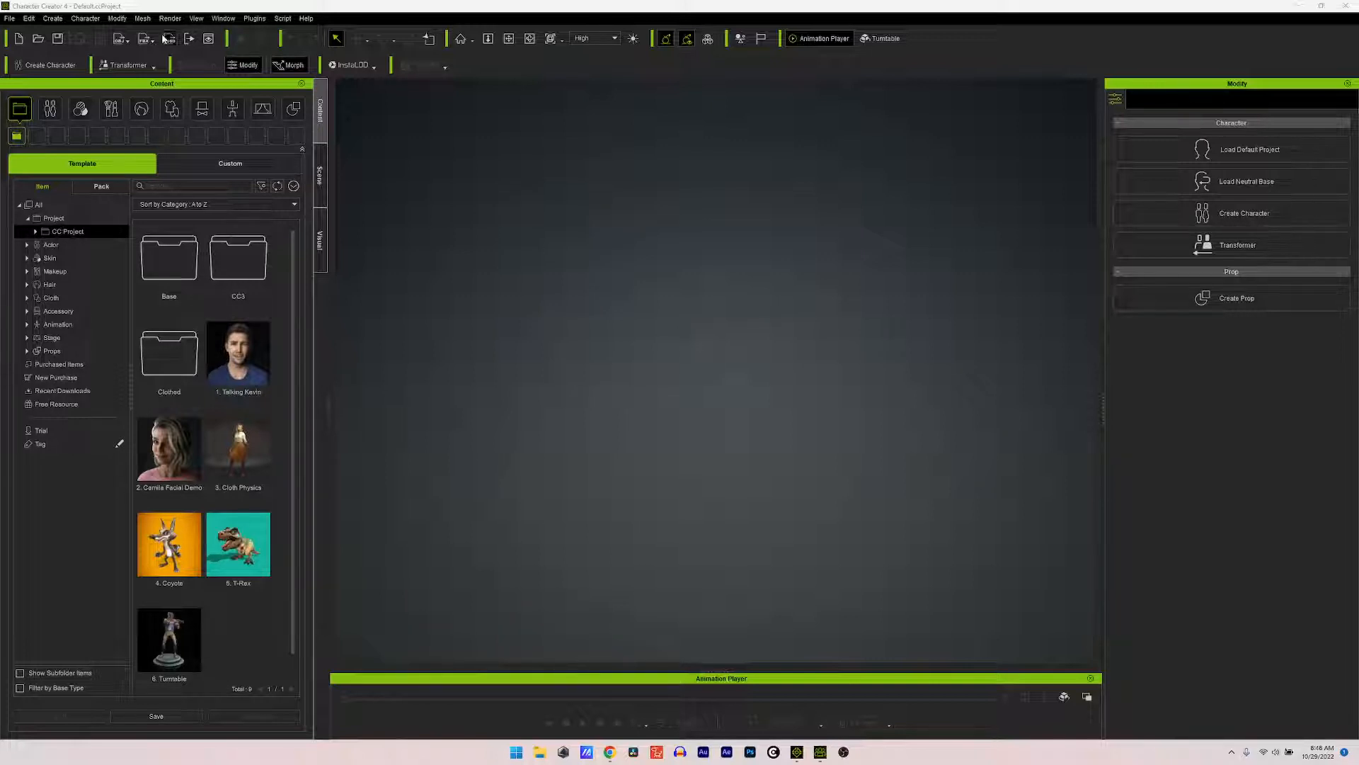
Step: Find the Cloth Marvelous Mr. Pose Slick COMPLETE pack among the template content packs and open it
left_click(97, 9)
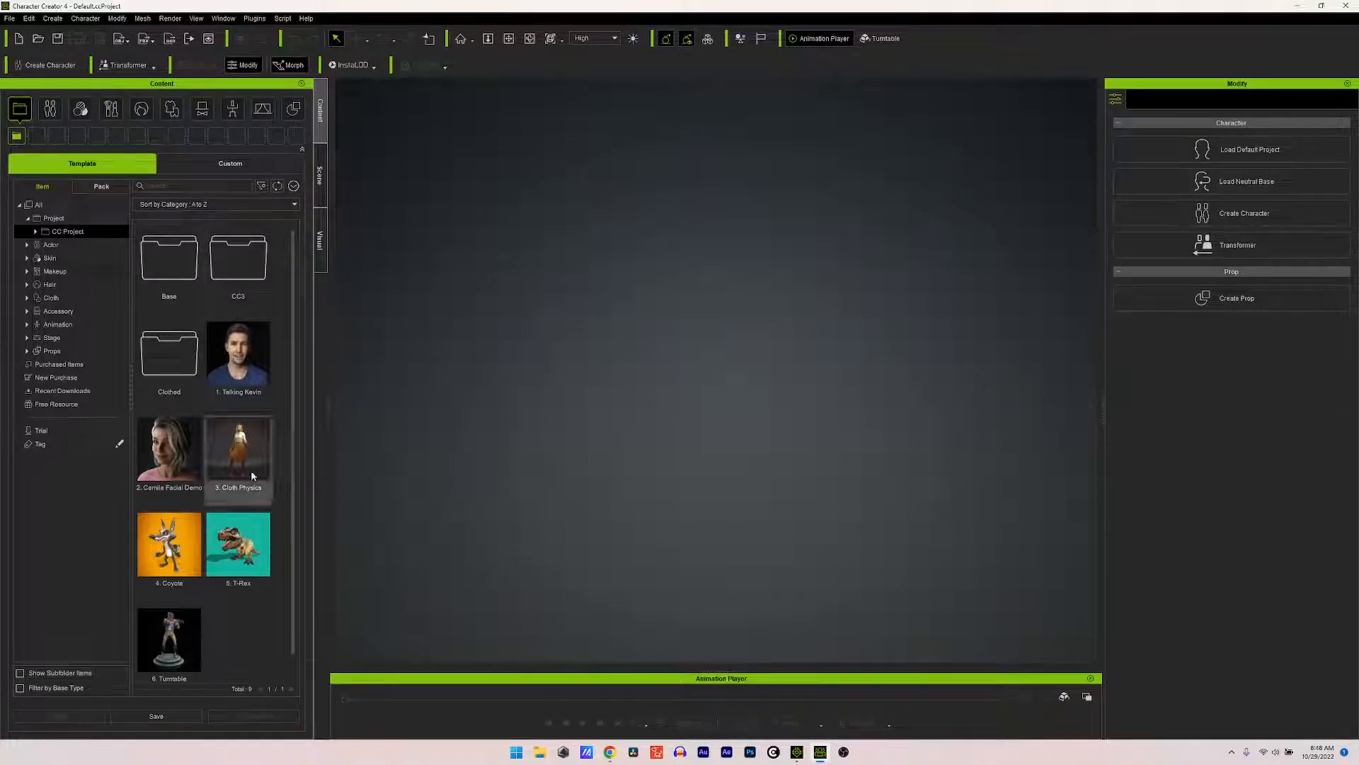
left_click(54, 246)
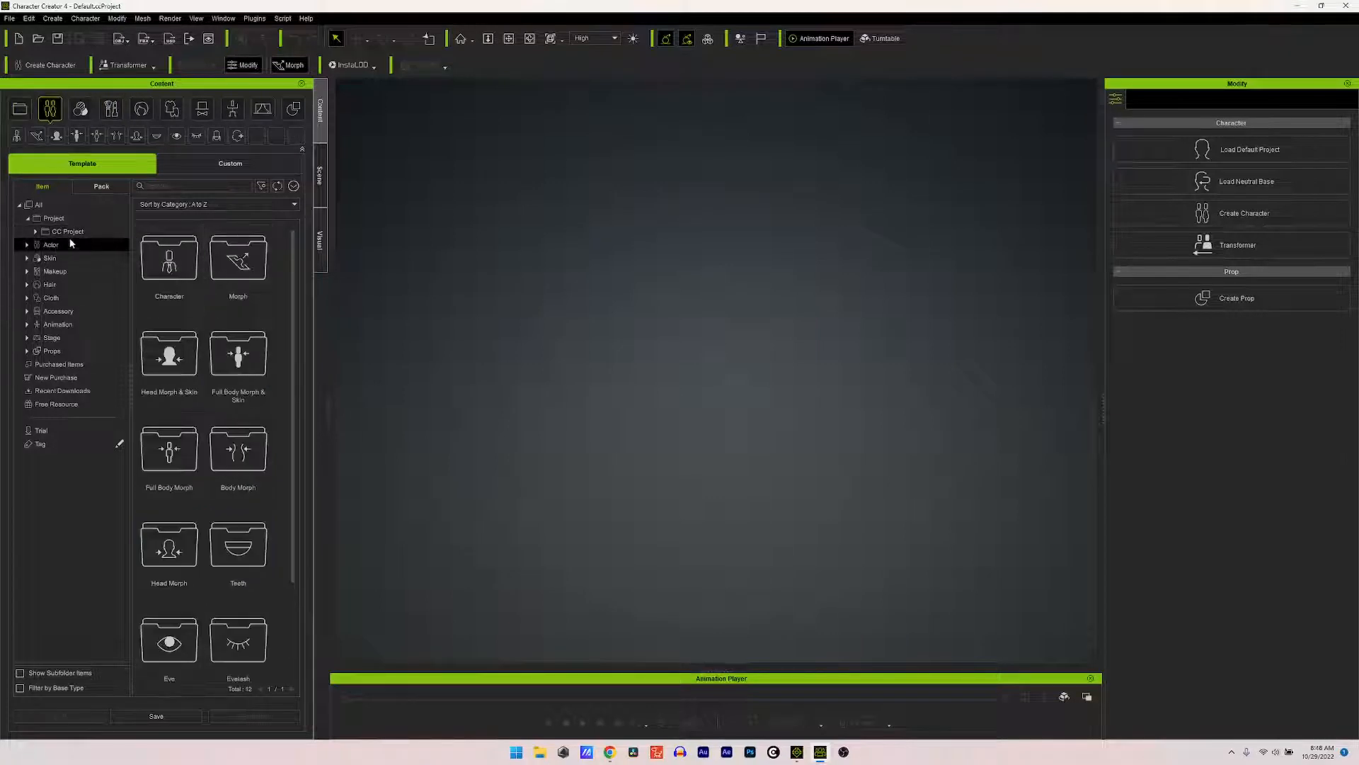
left_click(100, 186)
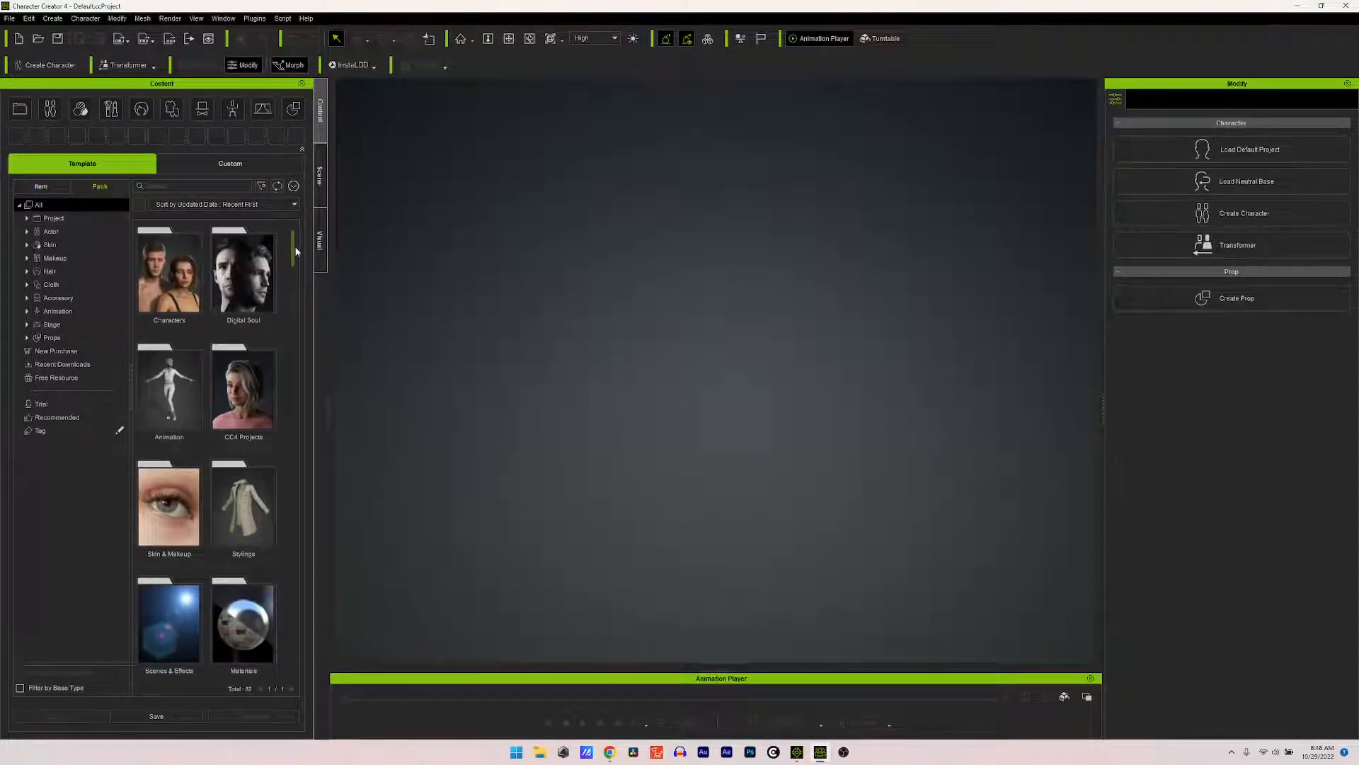
left_click_drag(295, 247, 309, 565)
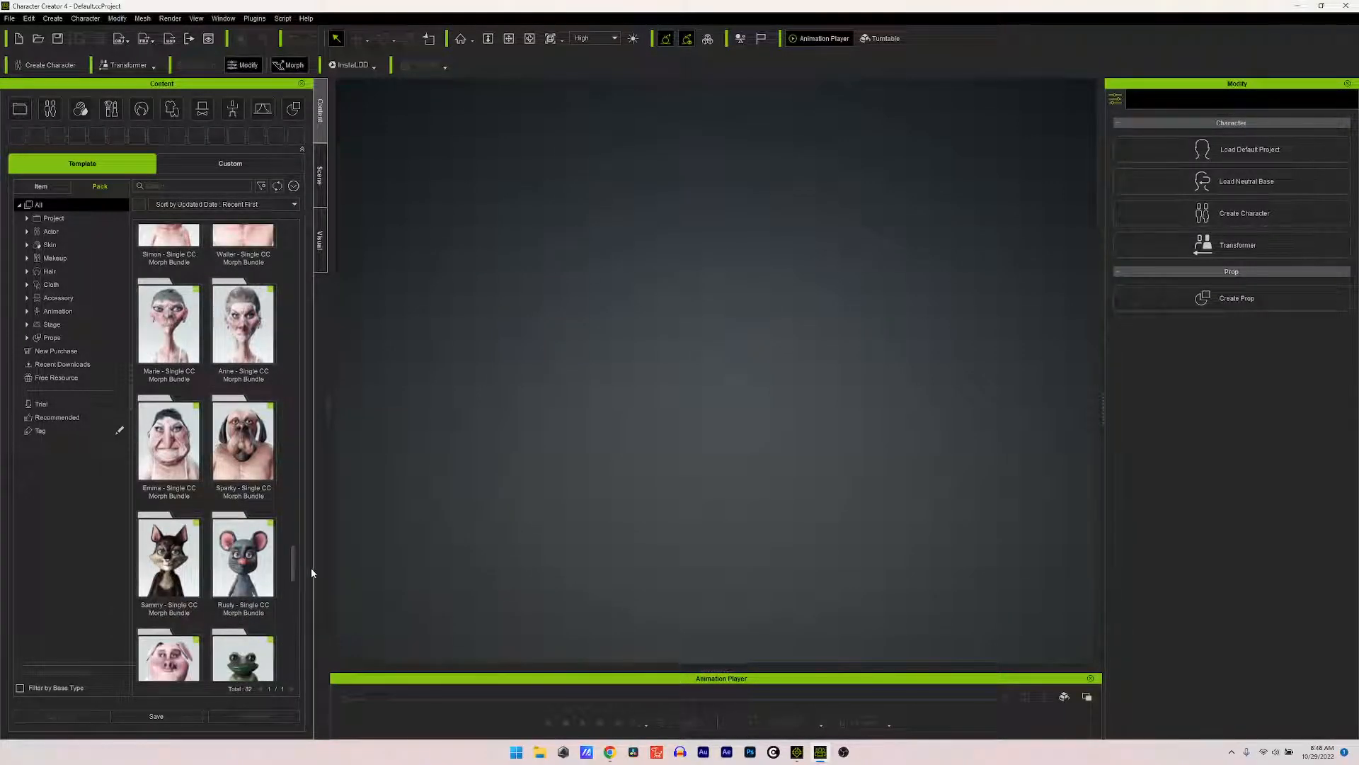
left_click_drag(295, 559, 316, 657)
left_click(195, 522)
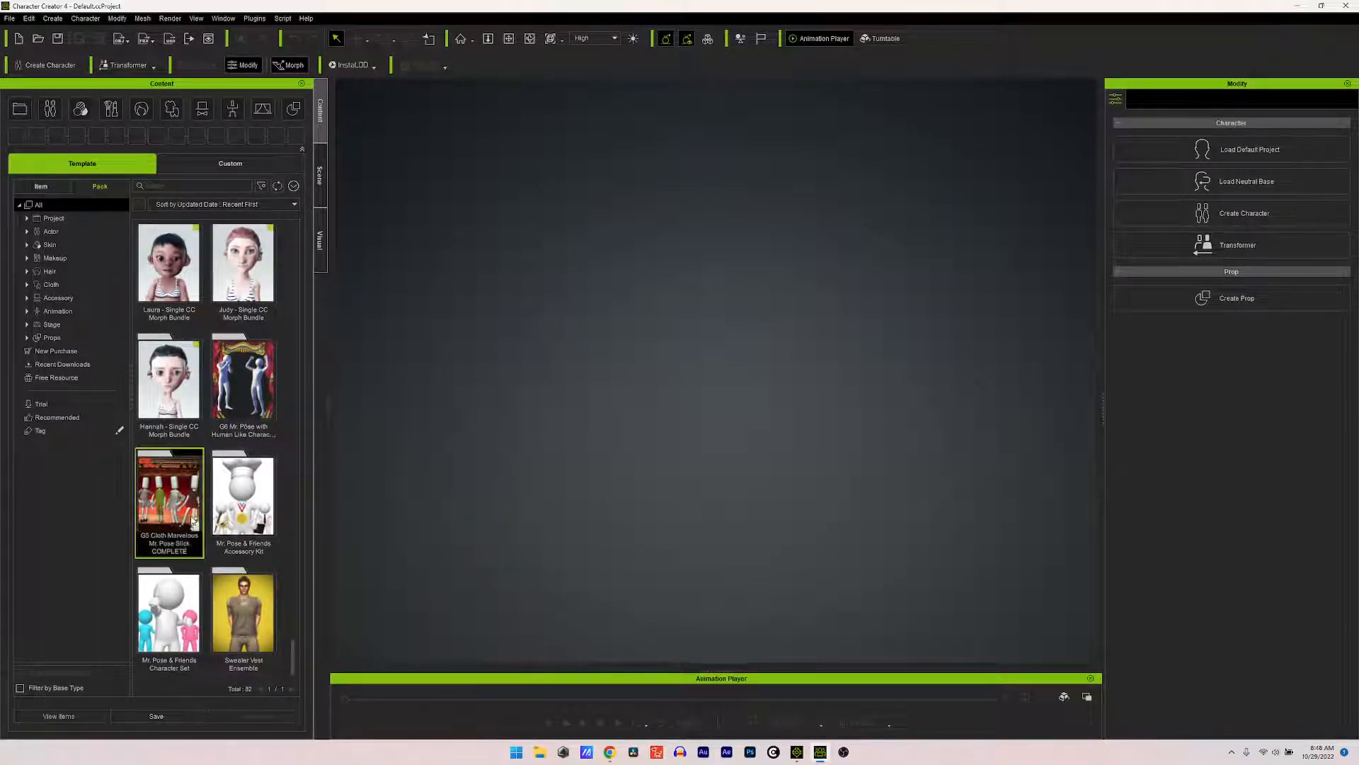
double_click(195, 521)
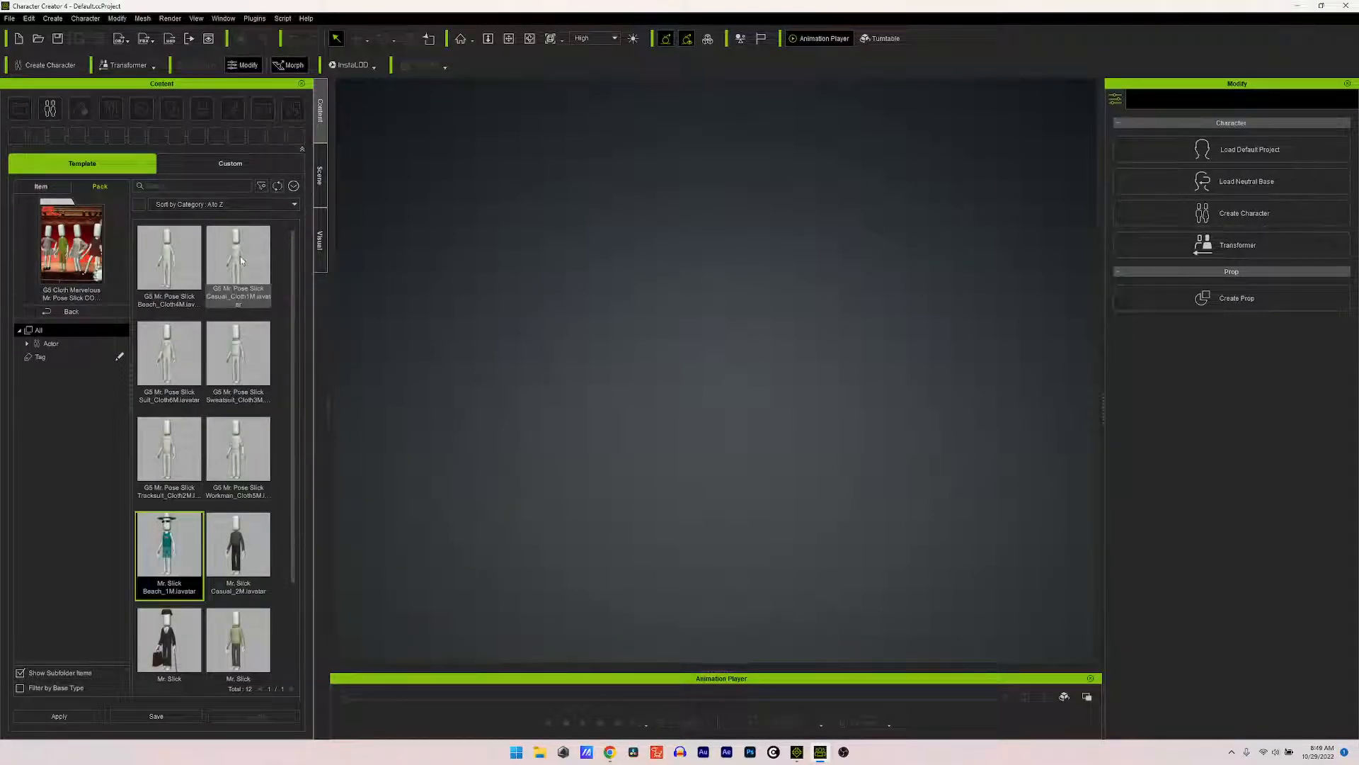
Step: Load the Mr. Slick Beach_1M avatar into the empty scene and examine its head and outfit up close
left_click_drag(292, 266, 308, 373)
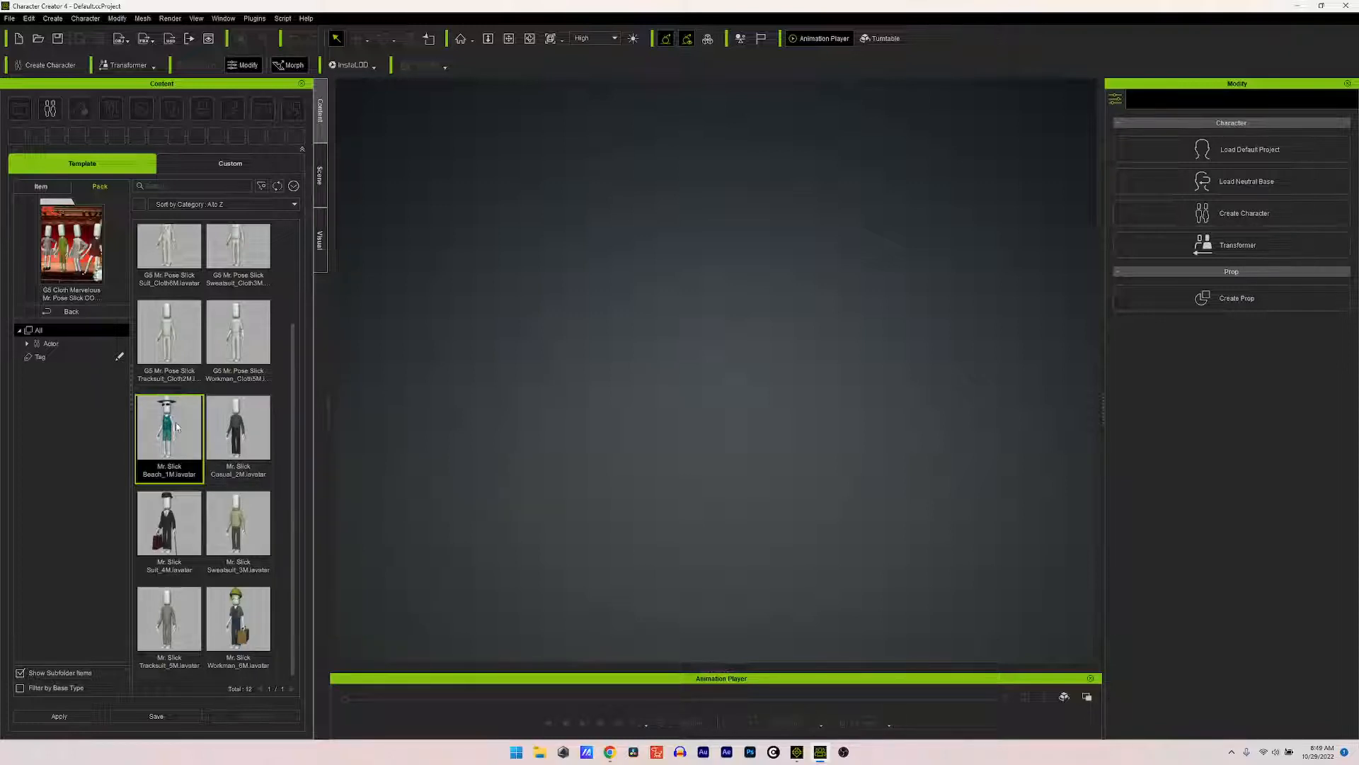
left_click_drag(167, 425, 728, 470)
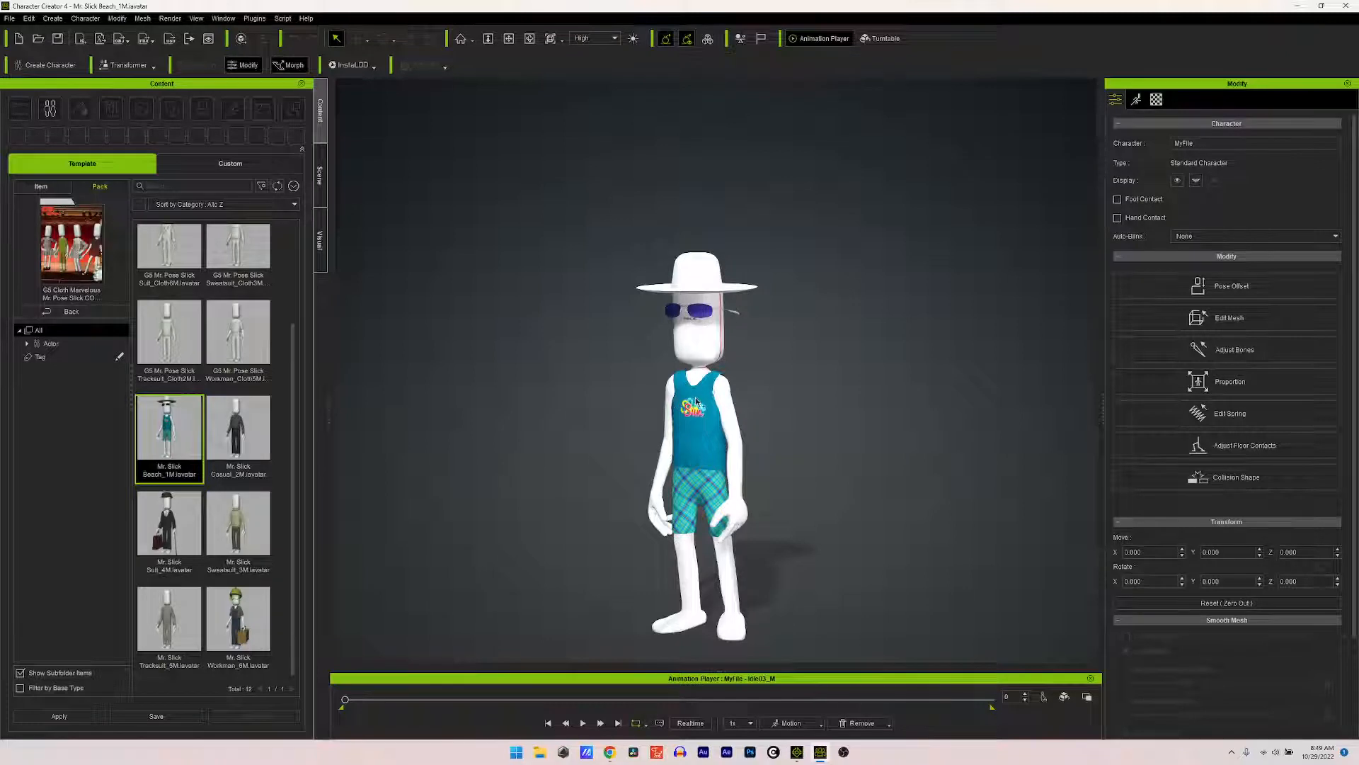
left_click(691, 439)
right_click_drag(738, 499, 817, 476)
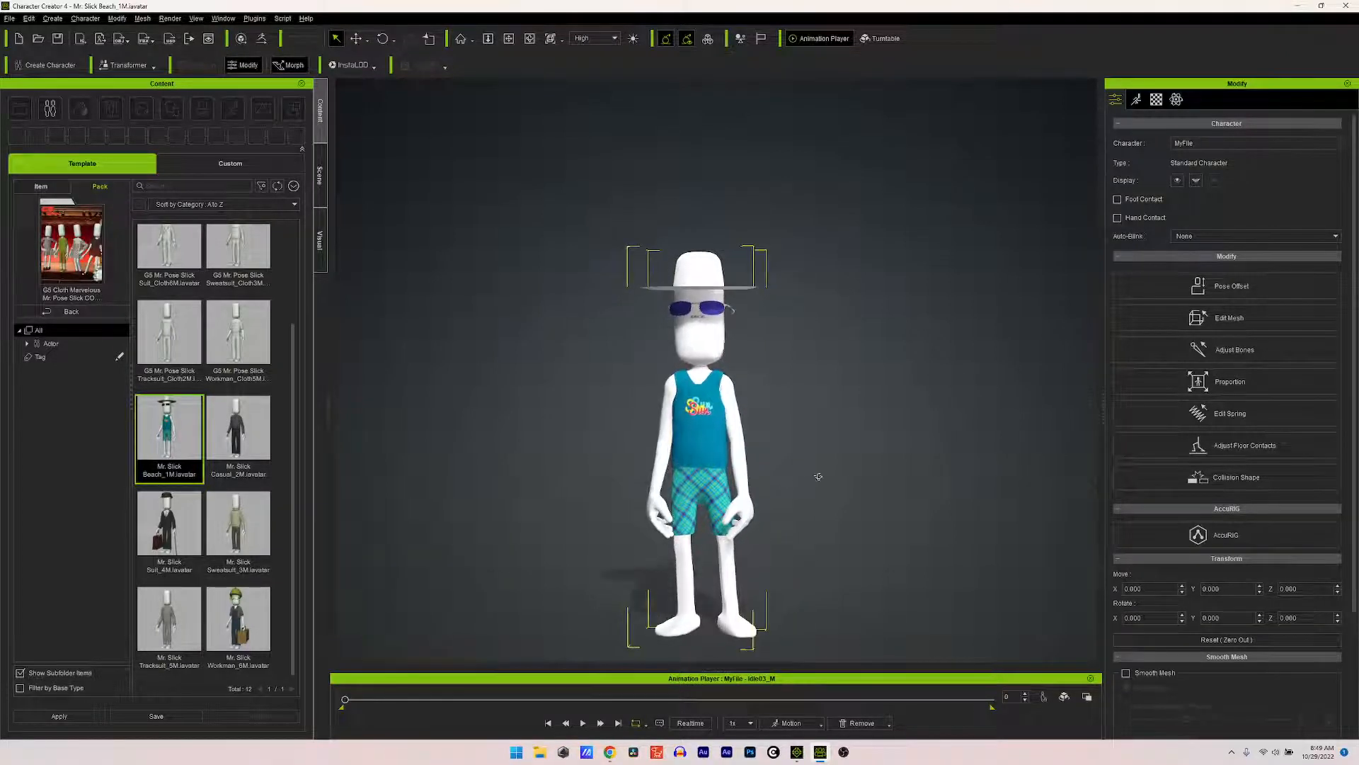
scroll(697, 418, "up", 5)
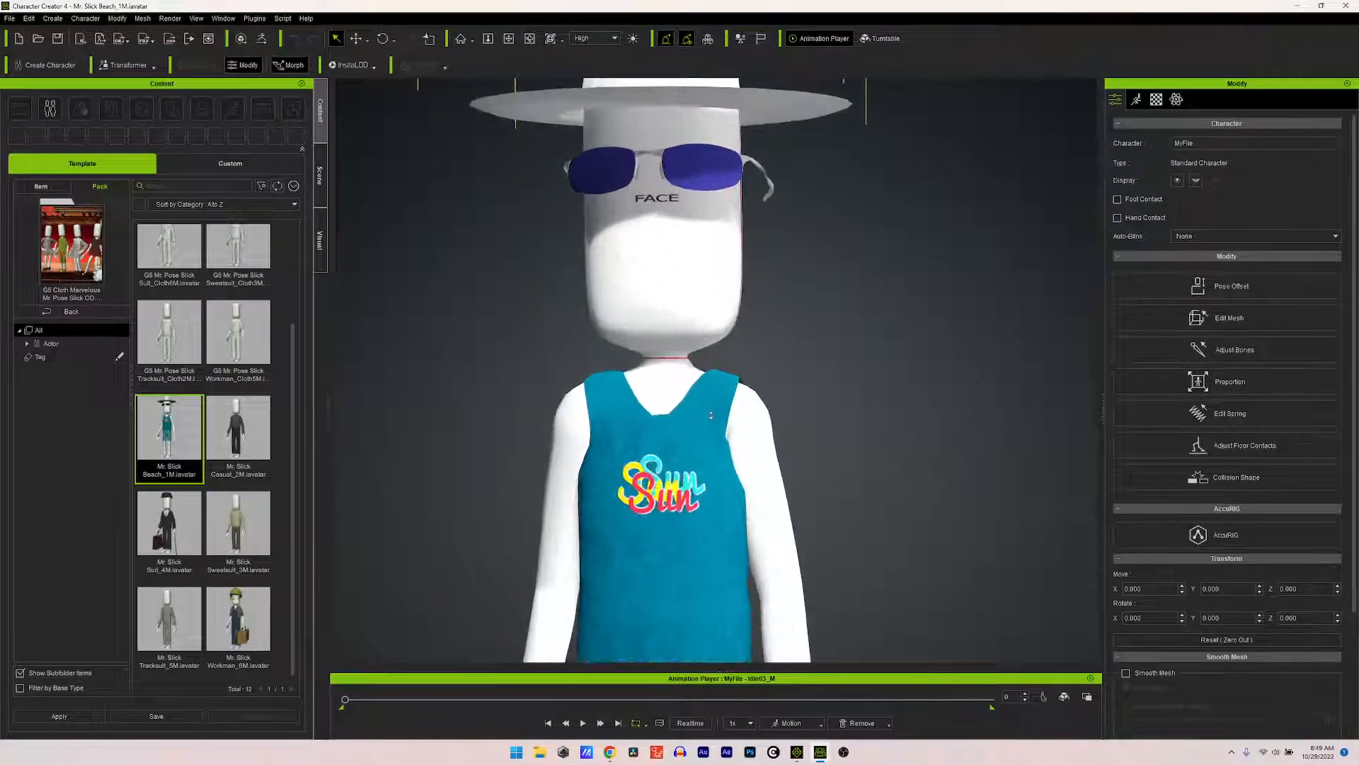
middle_click_drag(707, 298, 755, 381)
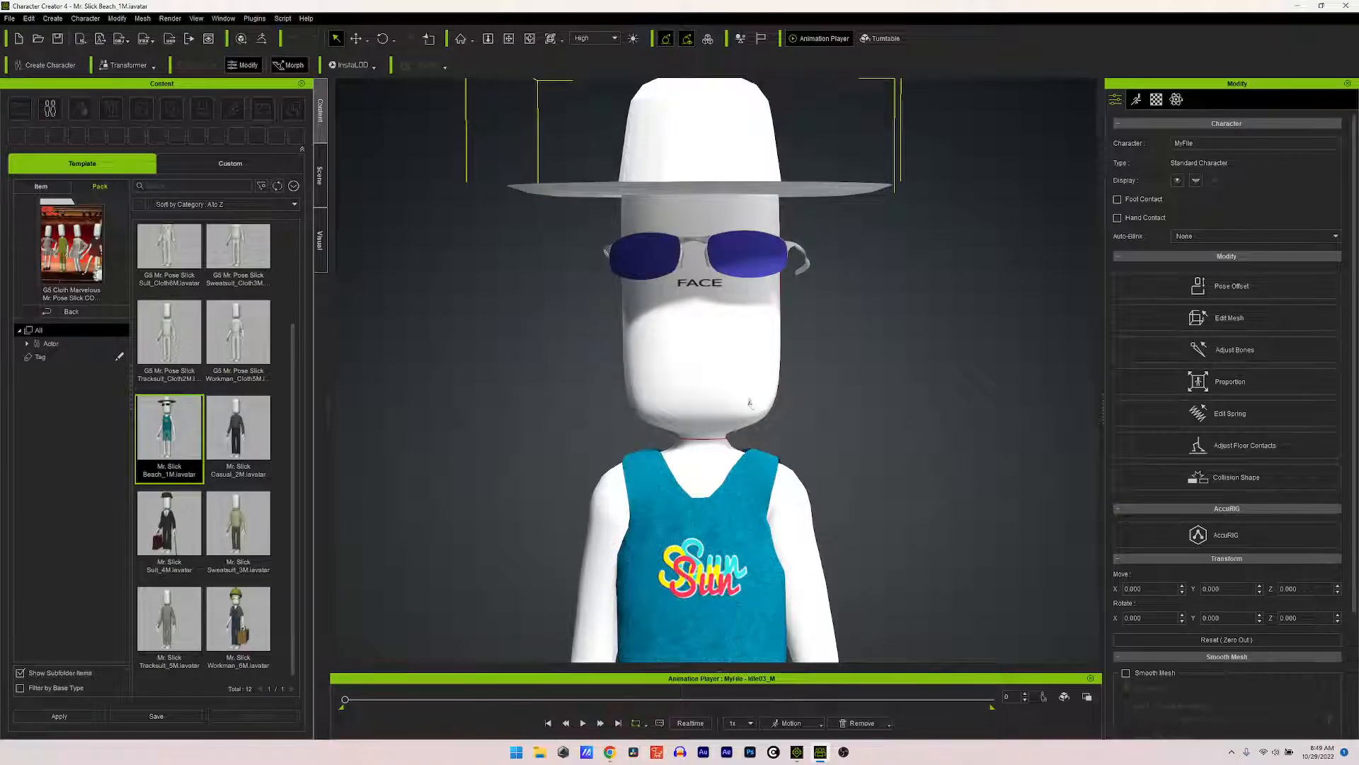
scroll(750, 402, "down", 1)
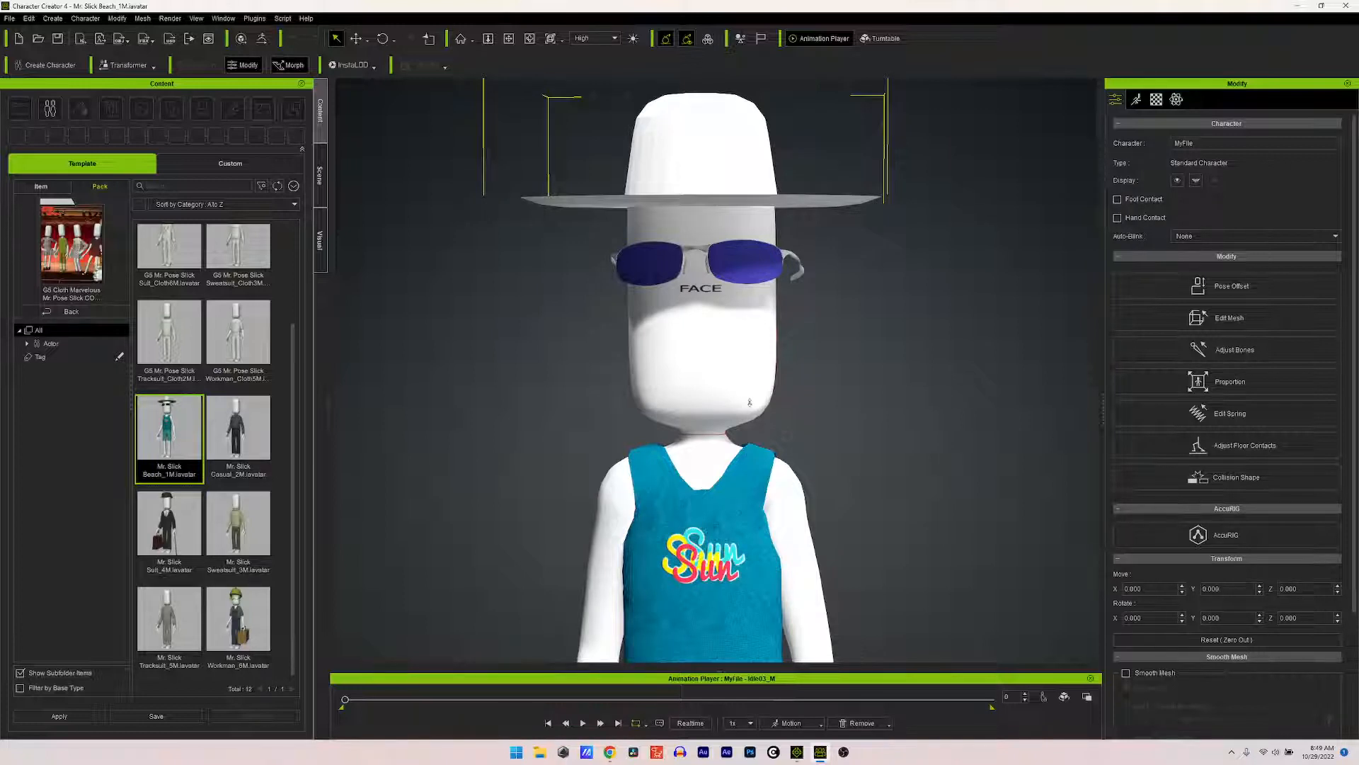
scroll(750, 402, "down", 10)
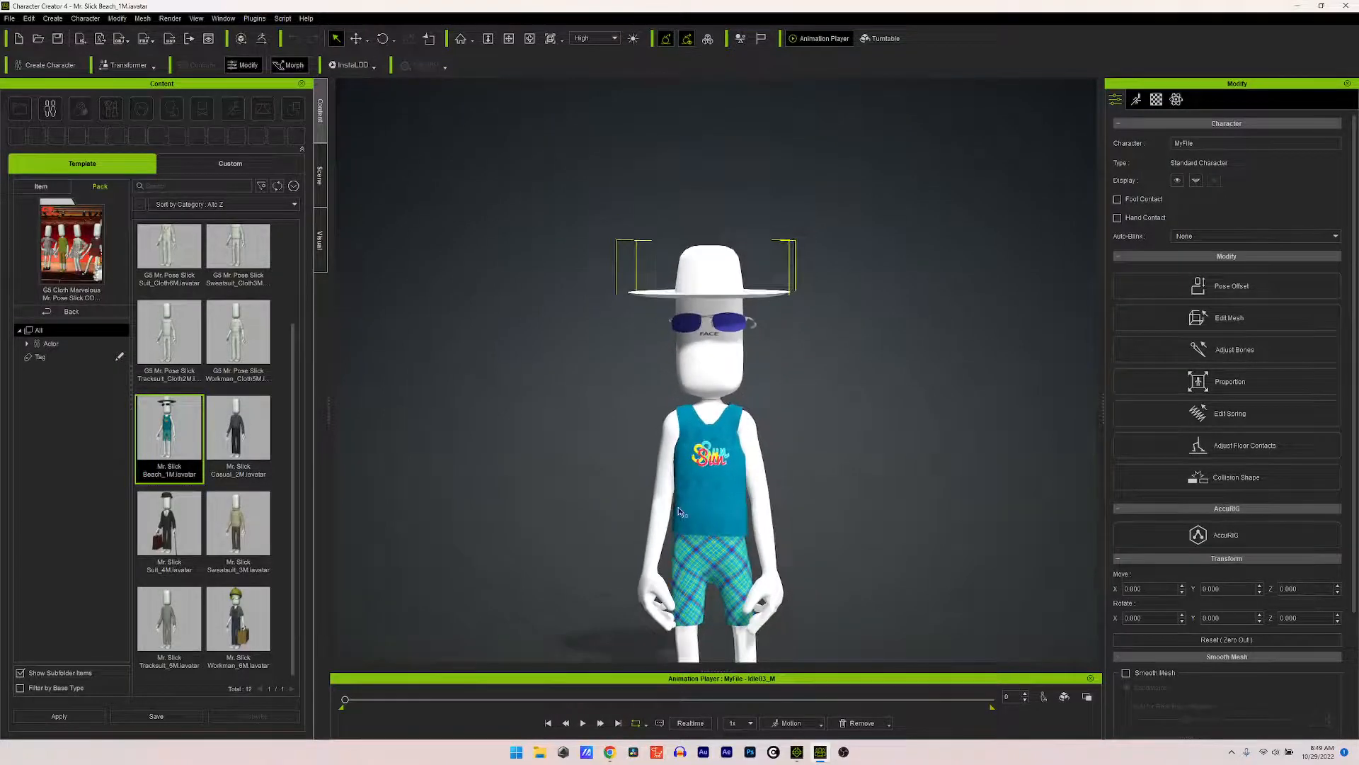
middle_click_drag(678, 511, 701, 392)
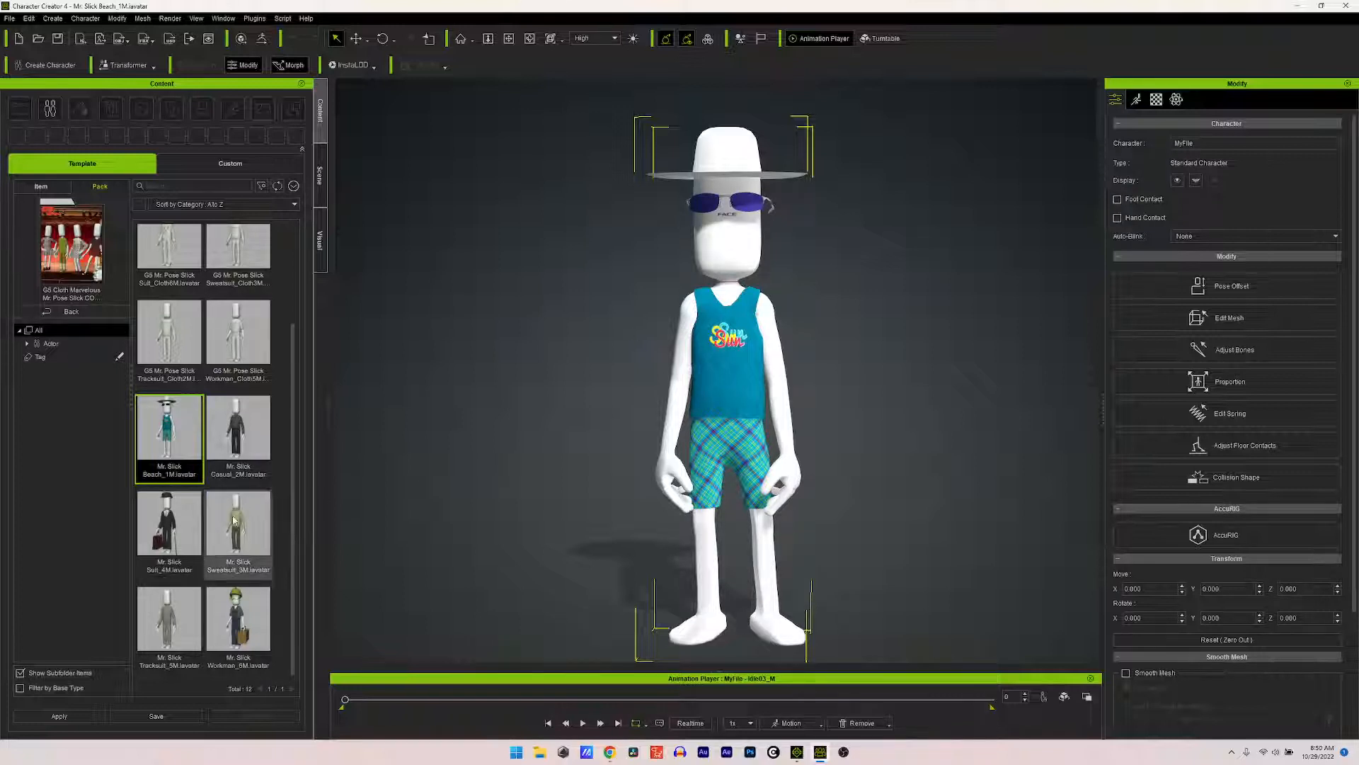
Step: Replace everything with the Mr. Slick Sweatsuit_3M avatar, and that one in turn with Mr. Slick Suit_4M
left_click_drag(237, 522, 722, 396)
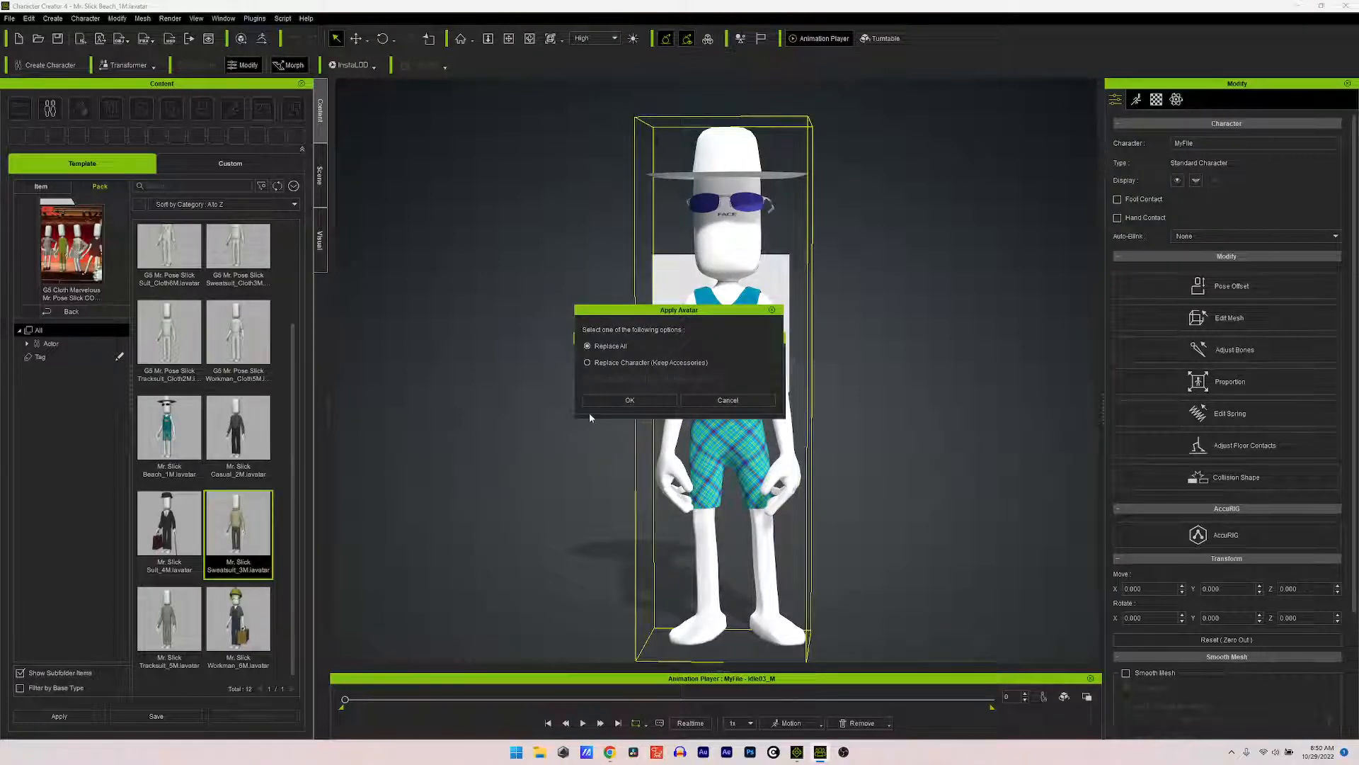
left_click(605, 400)
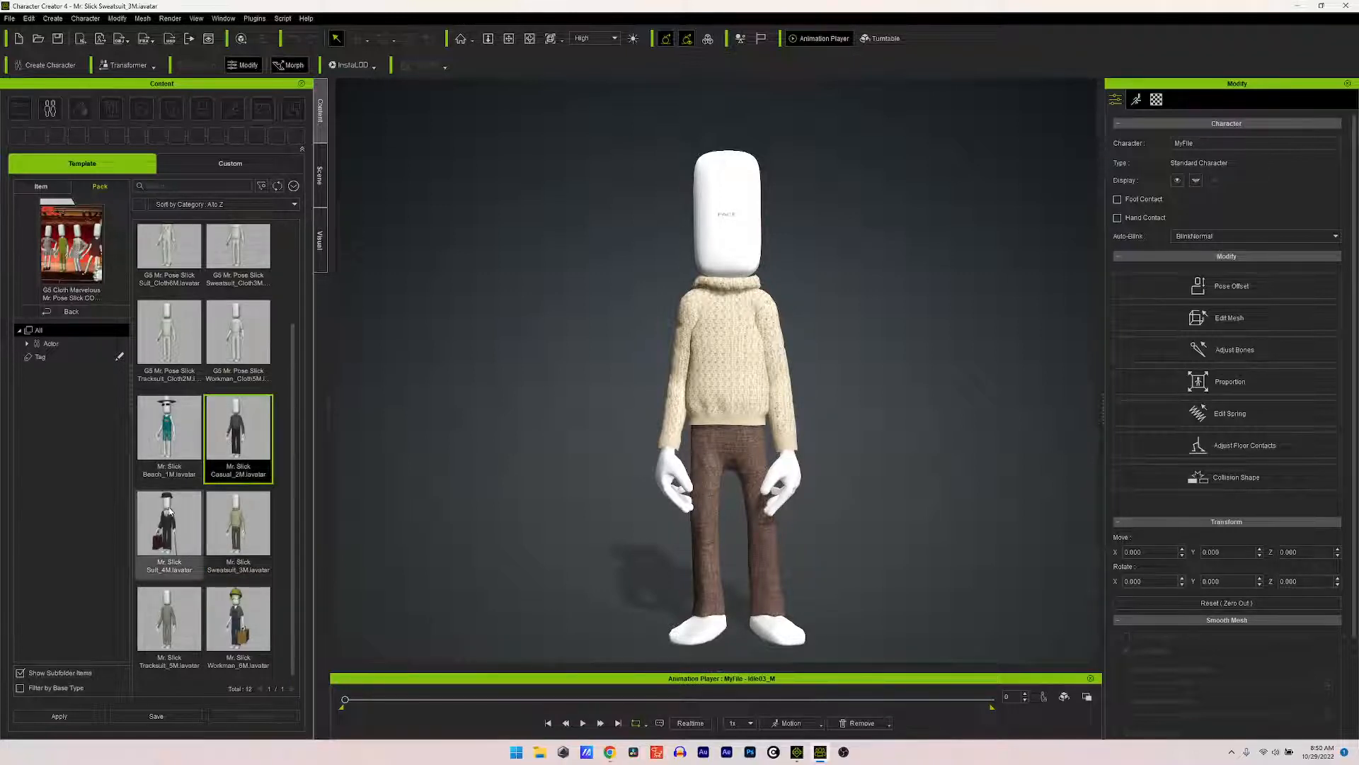
left_click_drag(169, 524, 707, 388)
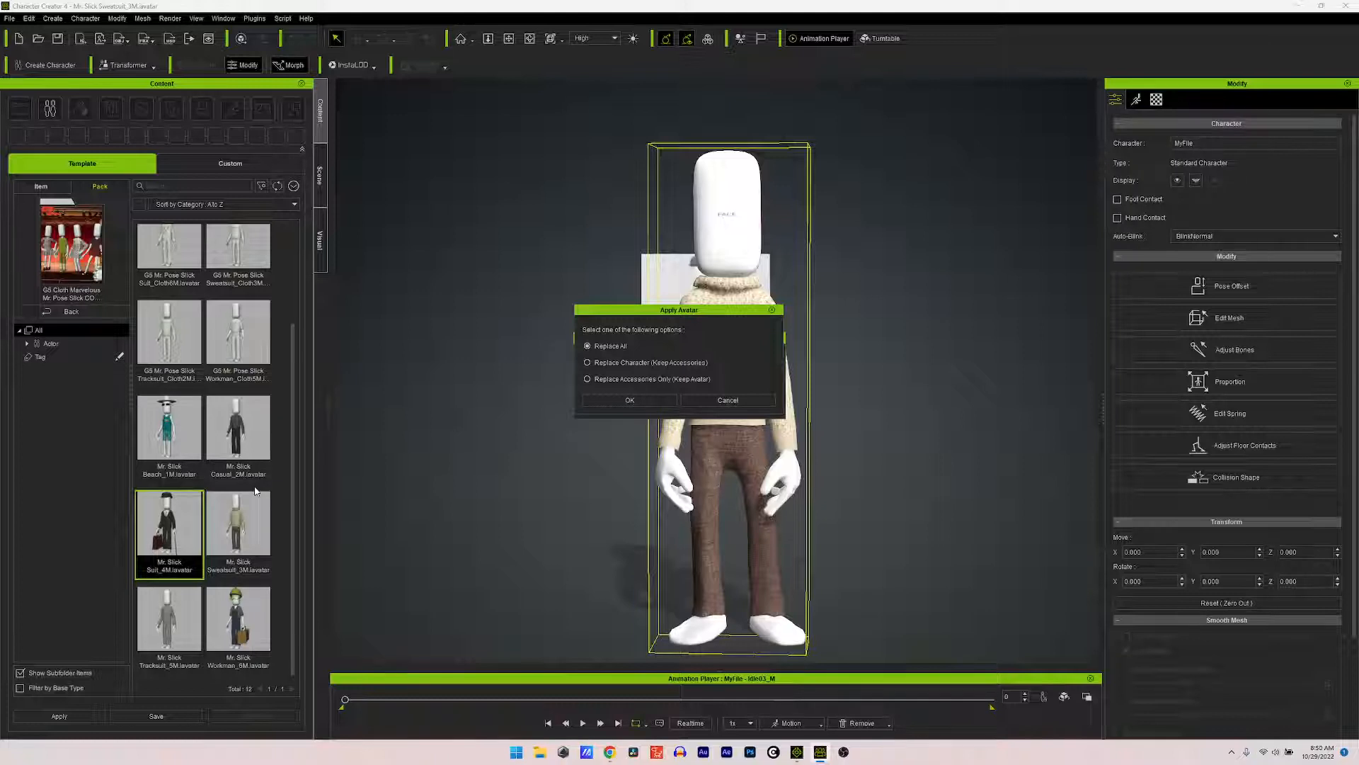
left_click(629, 400)
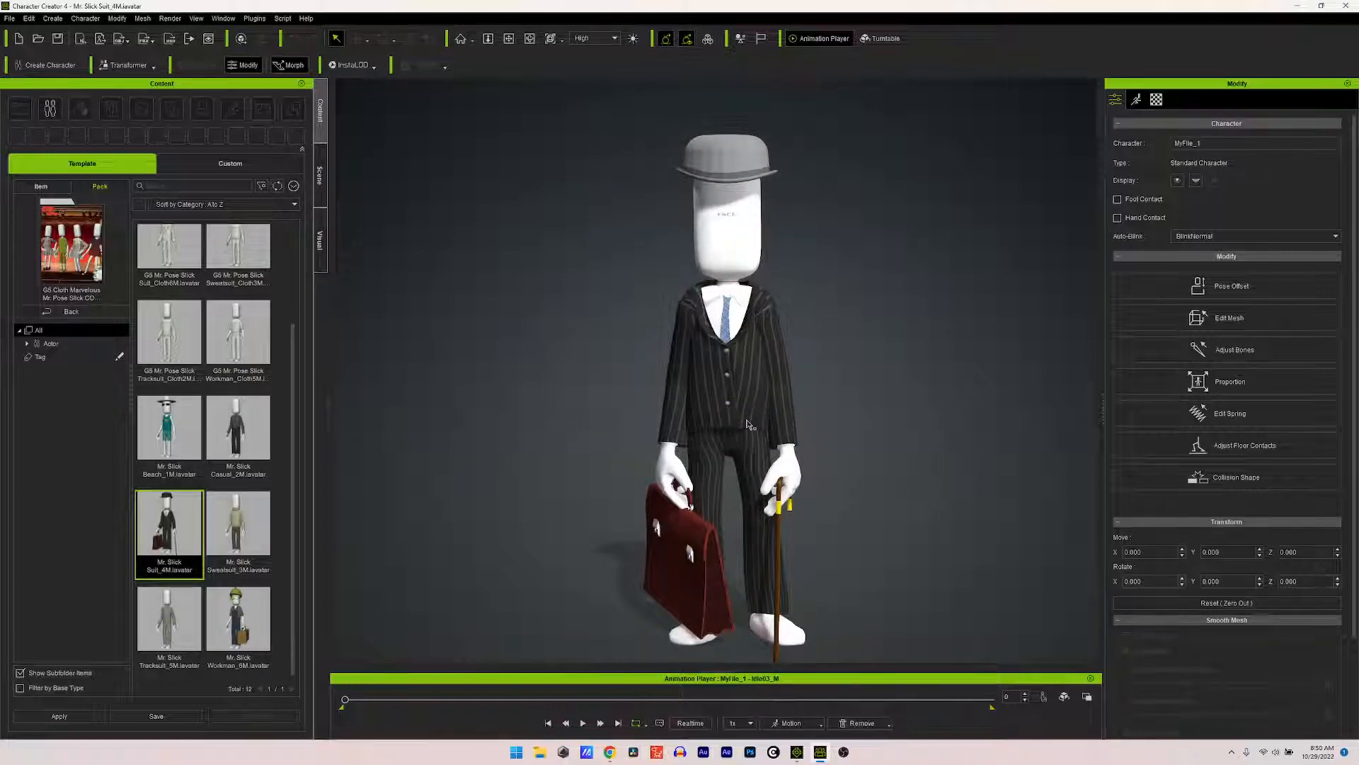
mouse_move(747, 425)
right_mouse_down()
mouse_move(568, 410)
mouse_move(380, 434)
mouse_move(471, 450)
mouse_move(953, 431)
mouse_move(727, 426)
mouse_move(751, 424)
right_mouse_up()
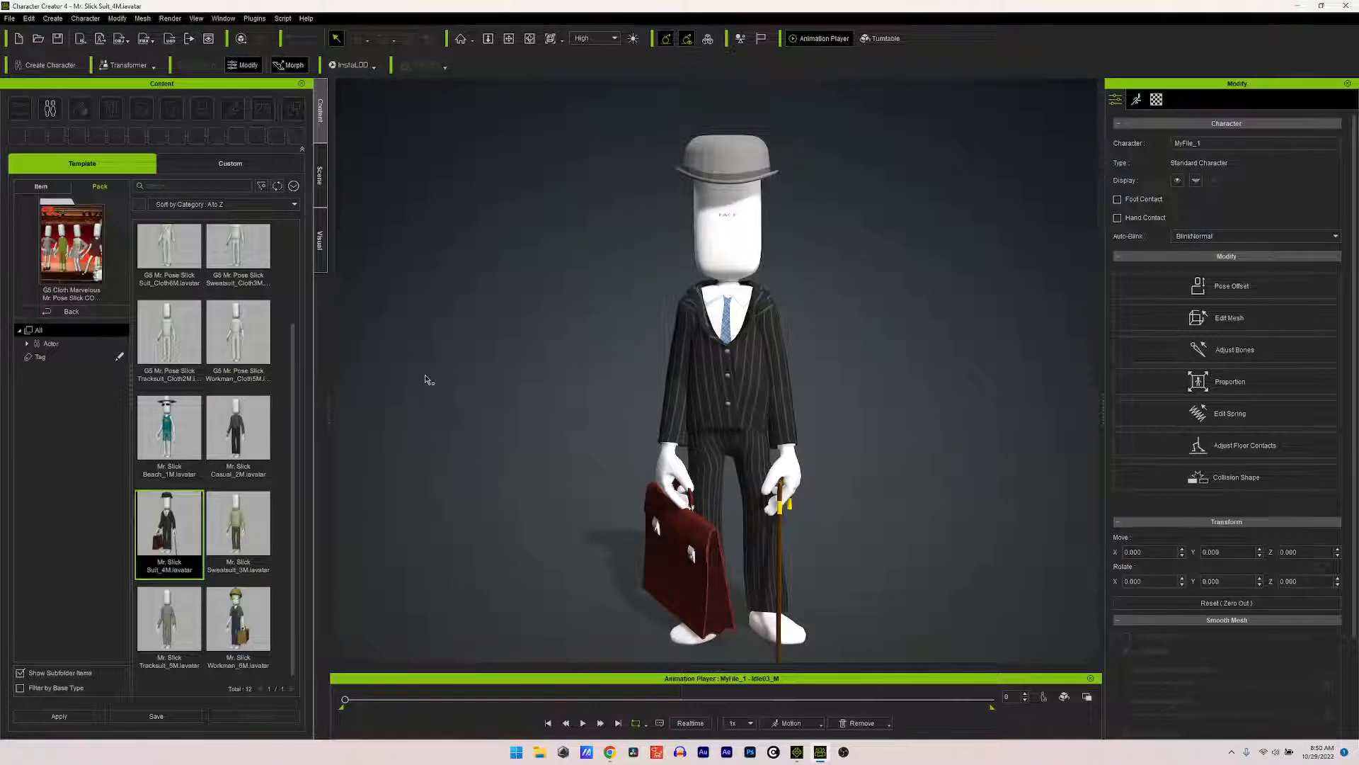
Step: Apply the suitAndTie1 character from the custom Character library, using Replace All on the current avatar
left_click(228, 168)
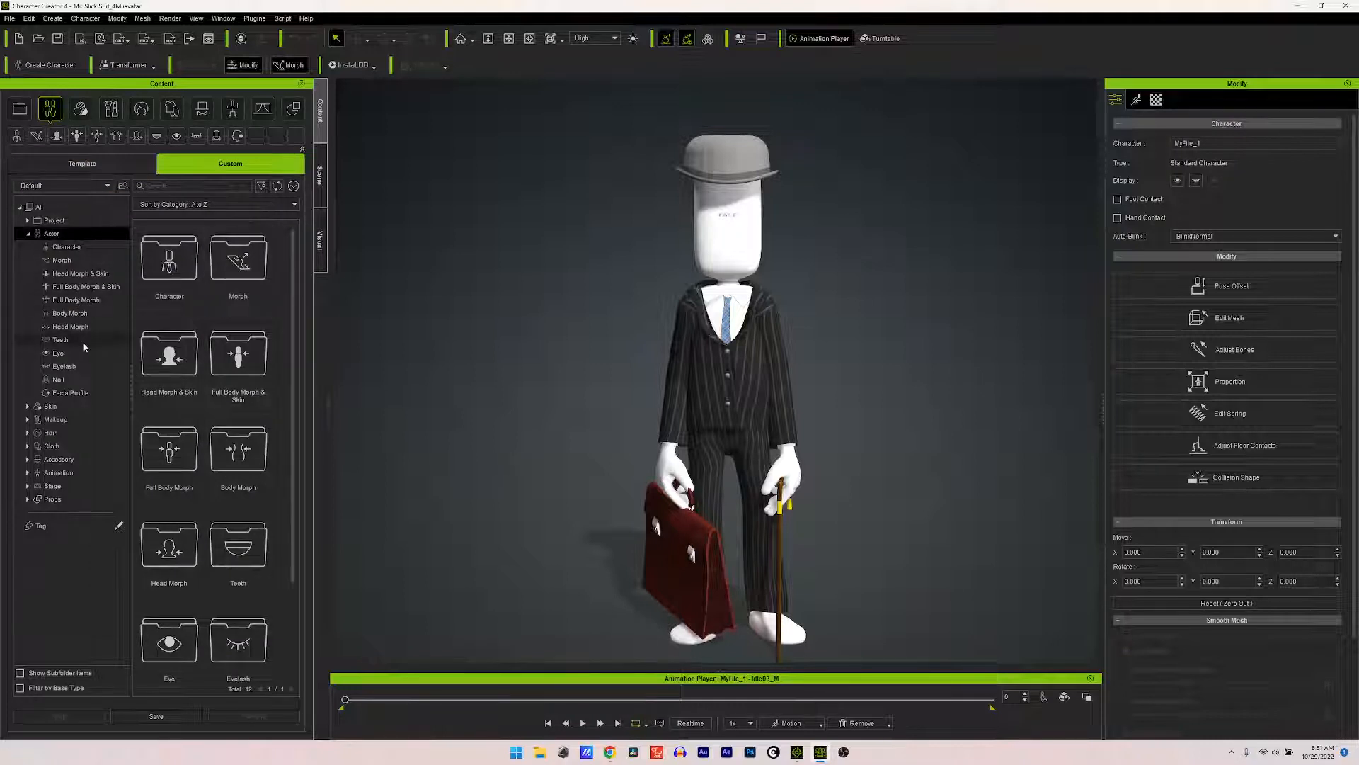
double_click(168, 275)
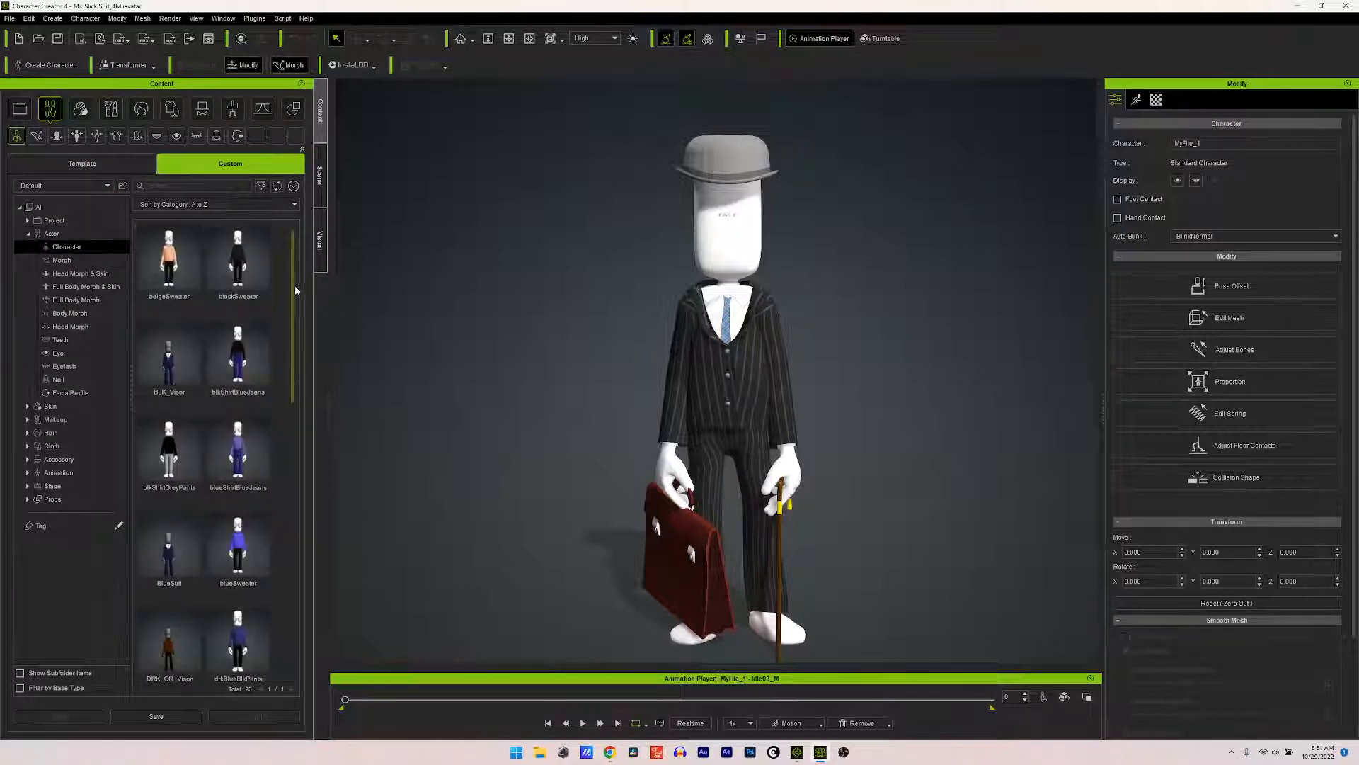
left_click_drag(294, 257, 303, 537)
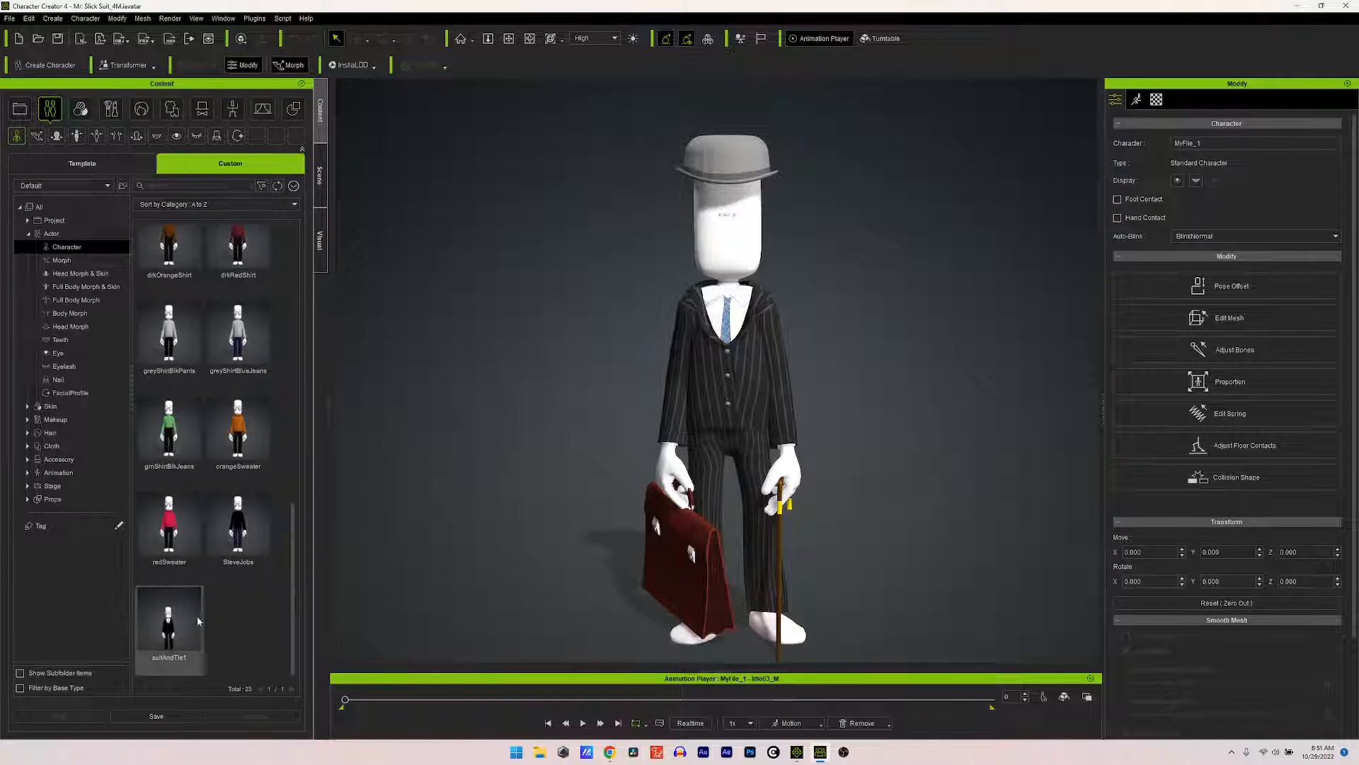
left_click_drag(169, 627, 734, 397)
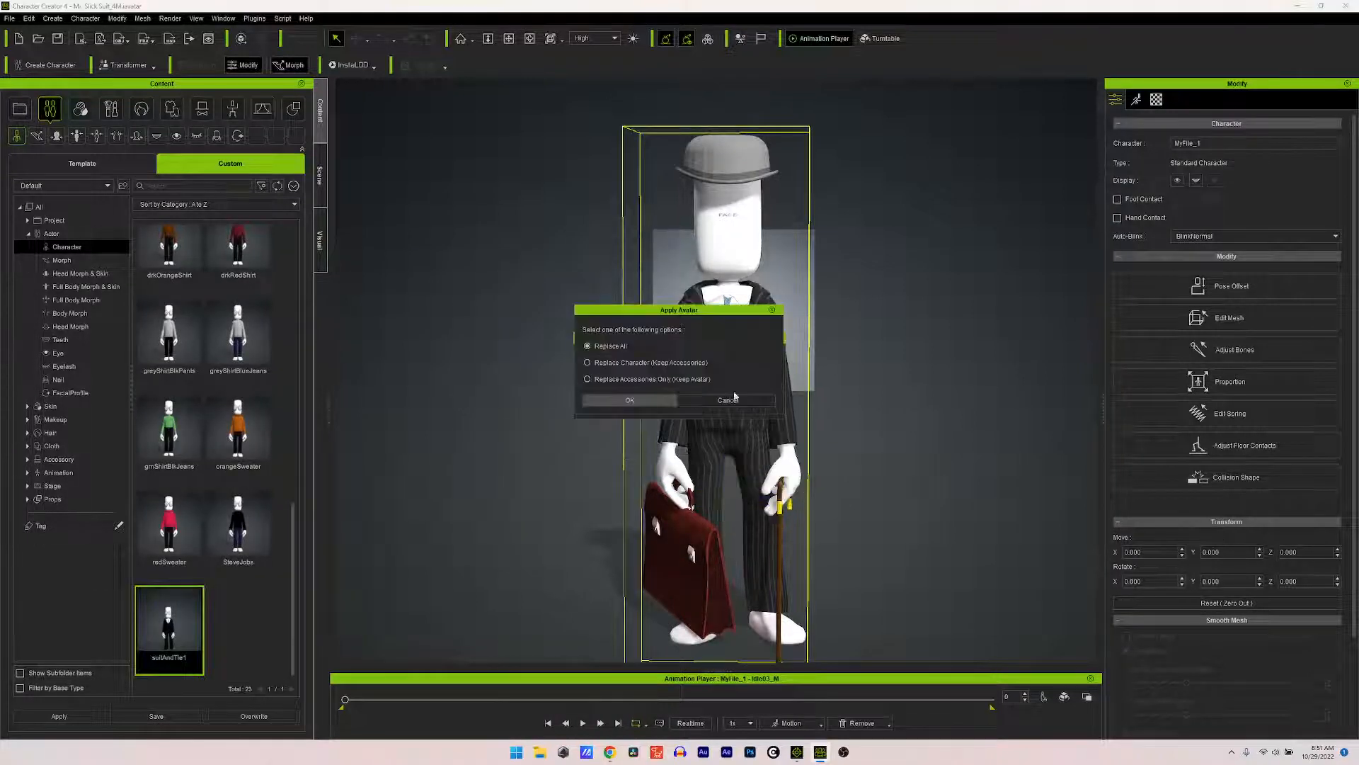
left_click(617, 401)
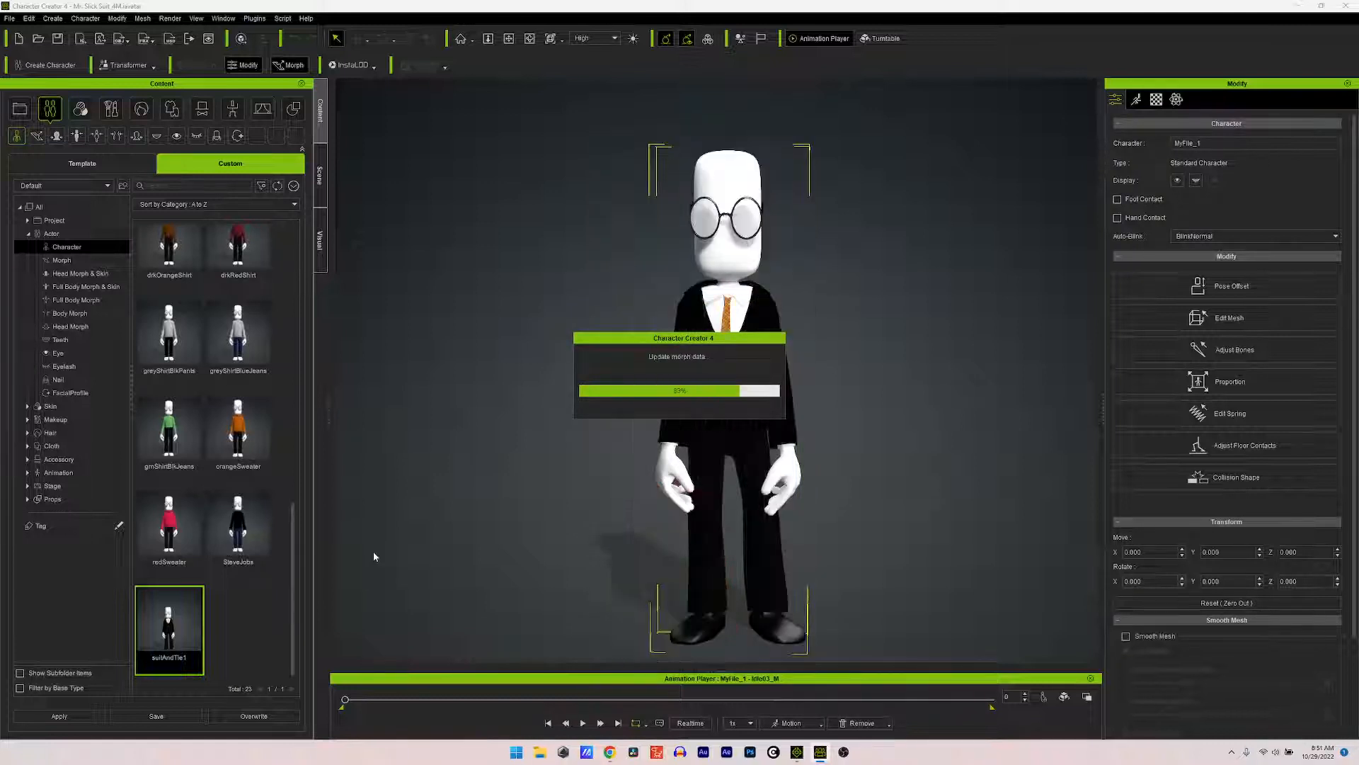
left_click(934, 495)
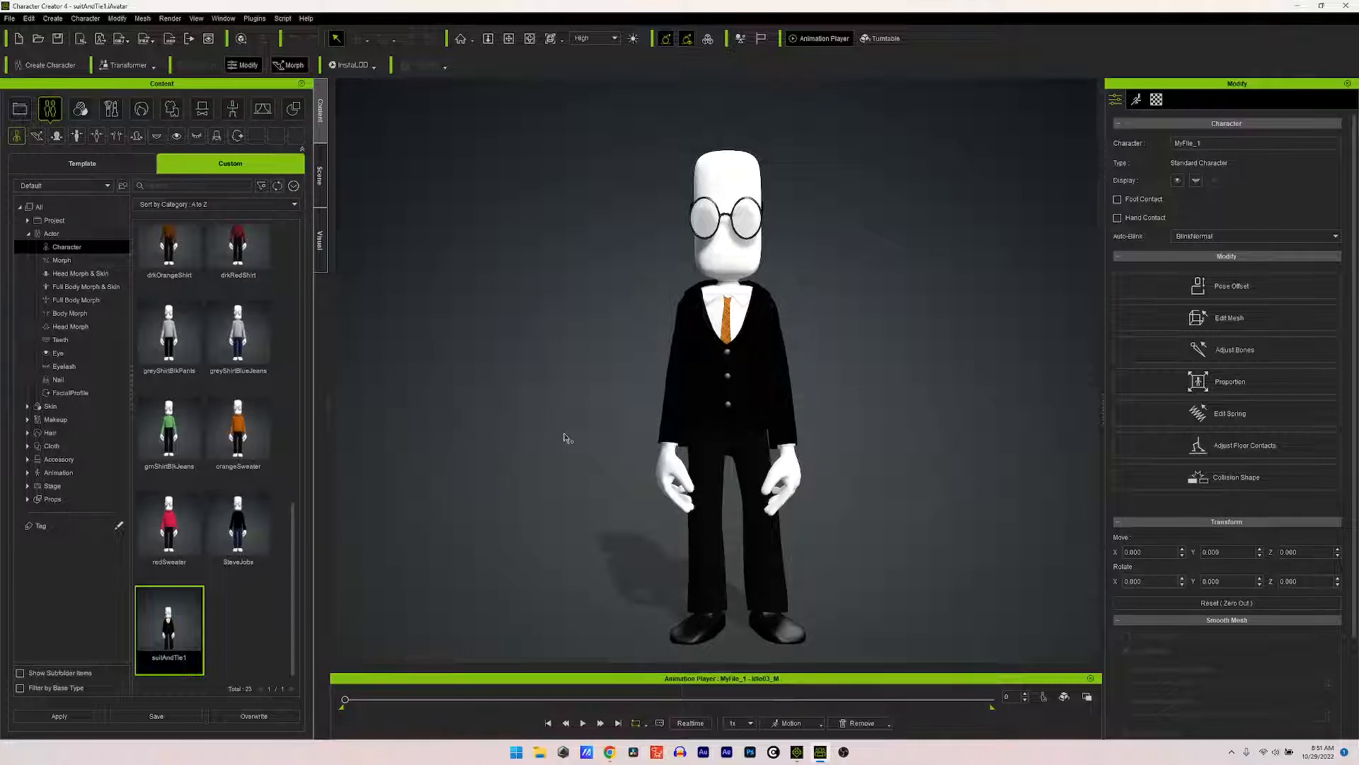
Step: Replace the suited character with the custom SteveJobs character
left_click(239, 524)
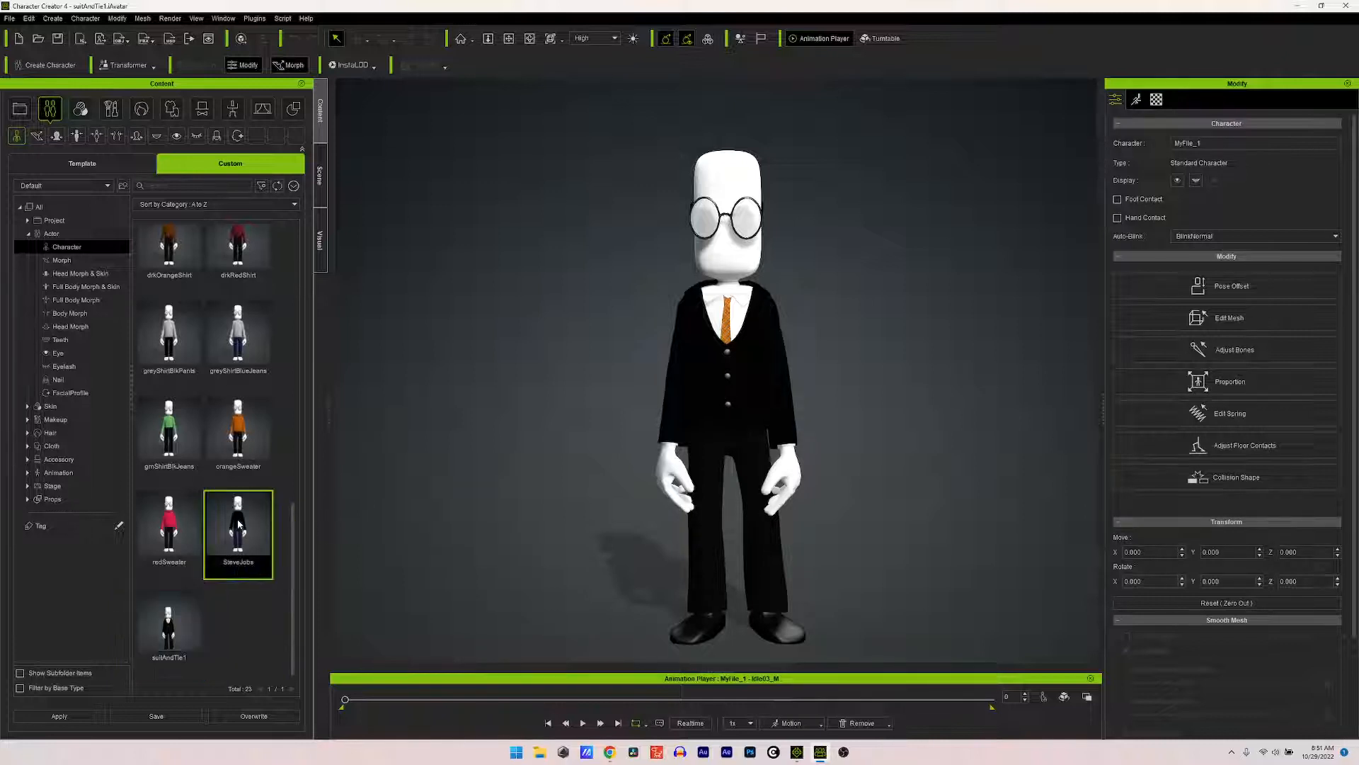
left_click_drag(239, 524, 733, 401)
left_click(610, 362)
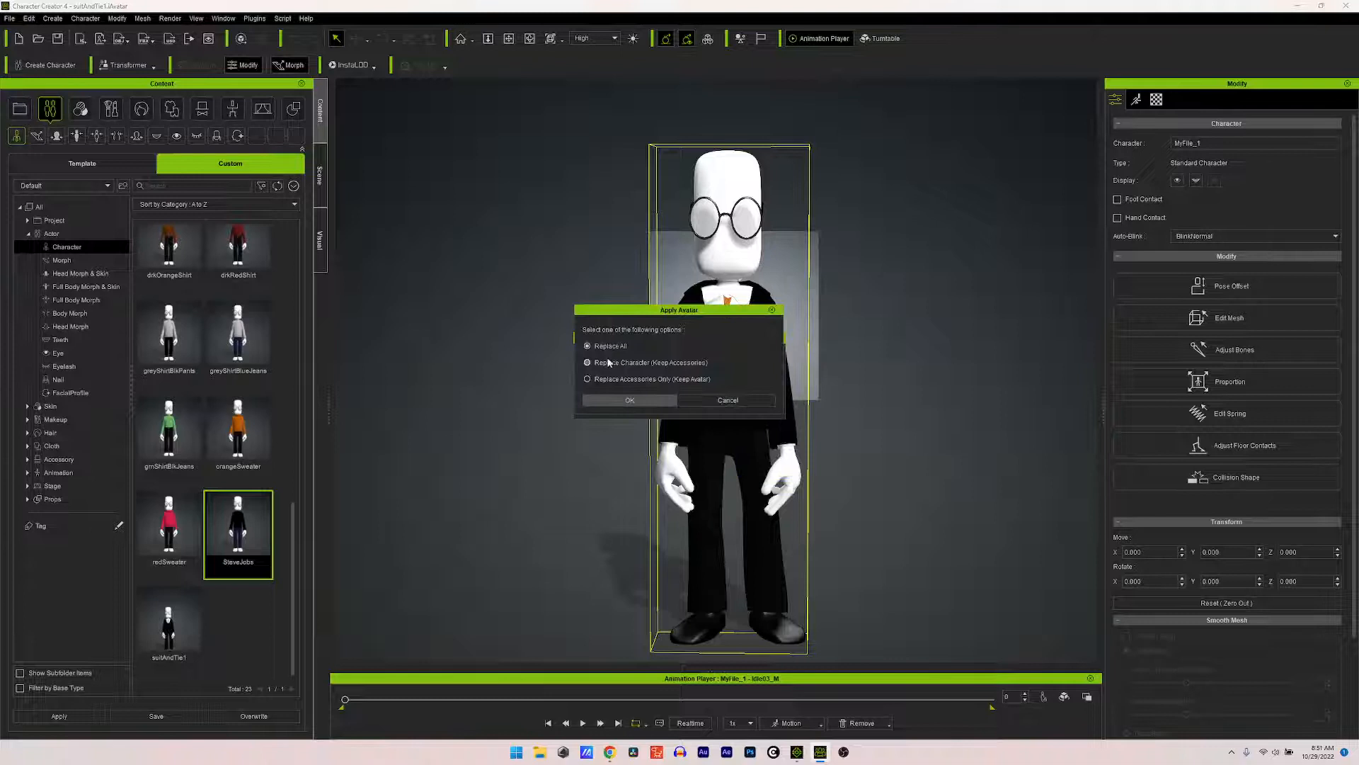
left_click(597, 401)
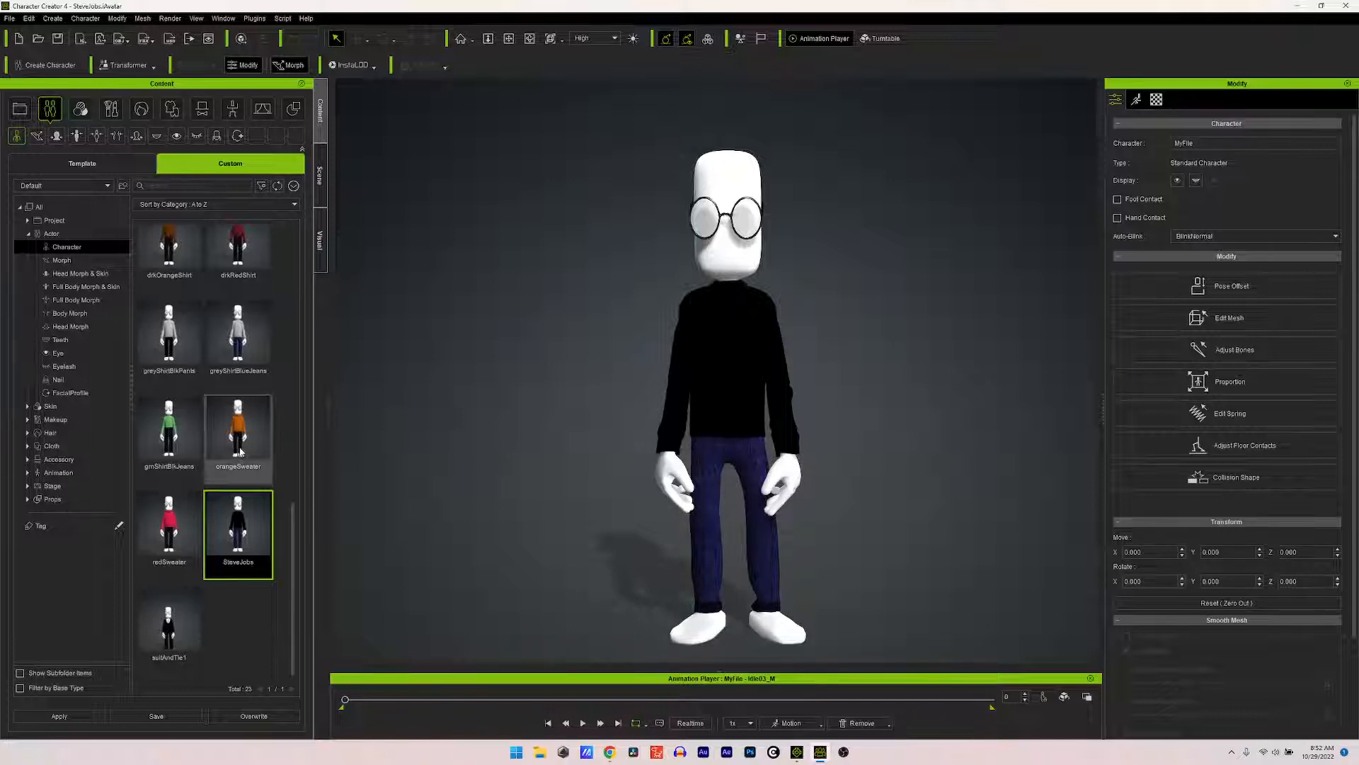
Step: Apply the custom orangeSweater character to the scene with the Replace All option
scroll(238, 465, "up", 1)
scroll(239, 467, "up", 3)
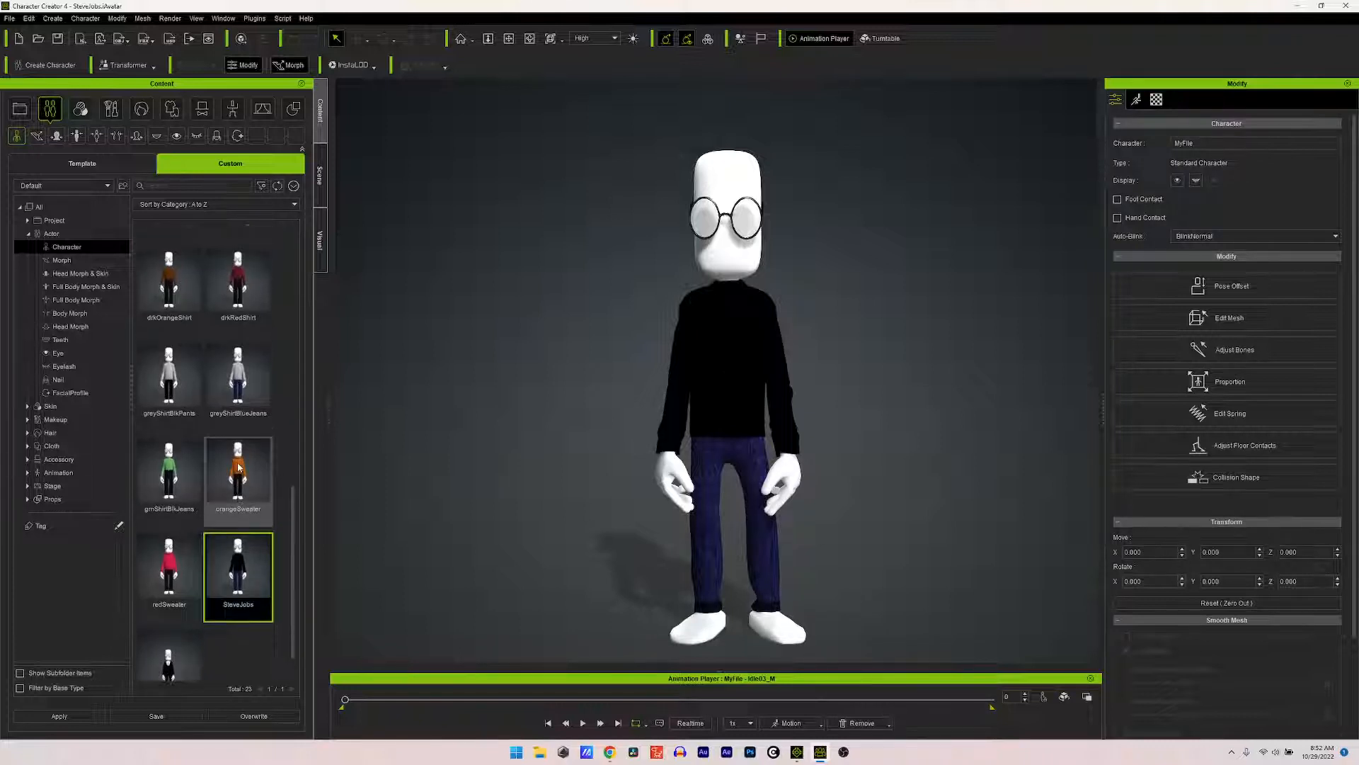
left_click(240, 491)
left_click_drag(240, 492, 717, 400)
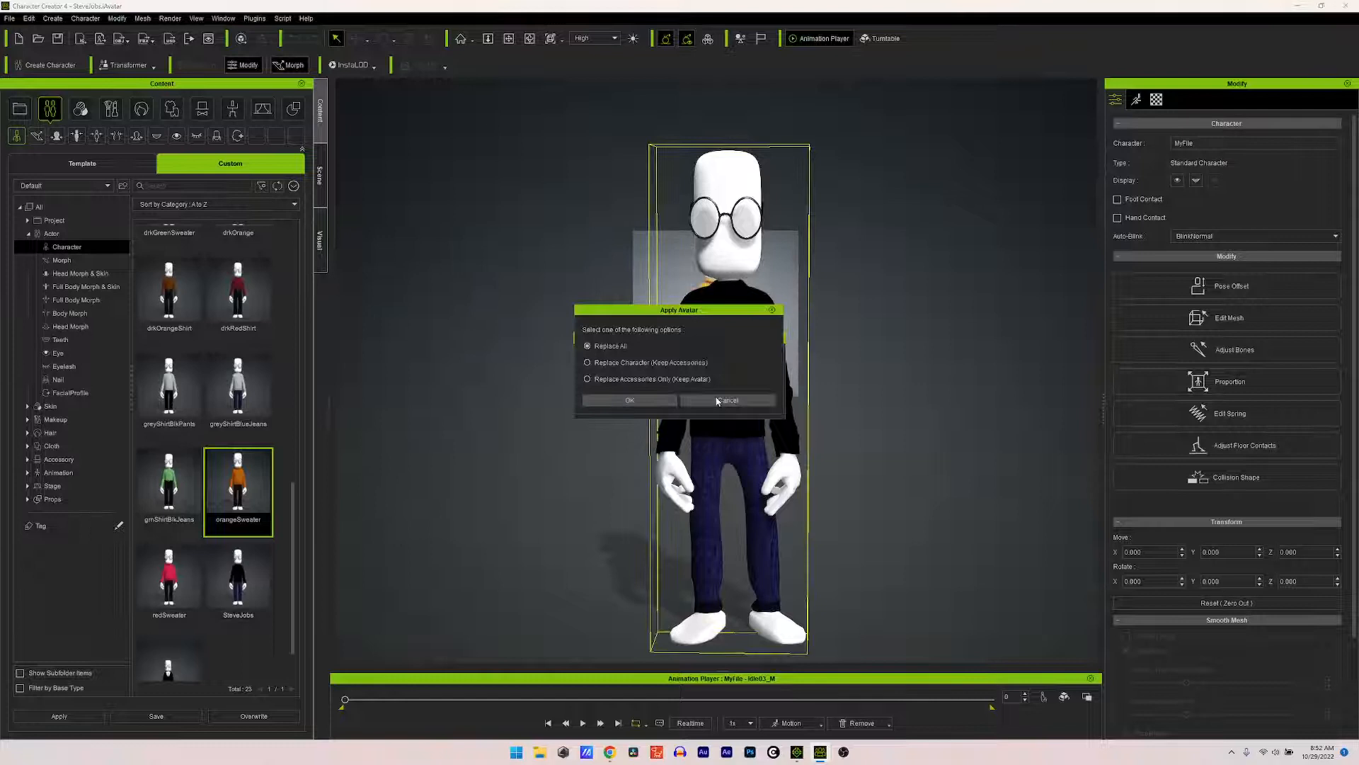
left_click(626, 401)
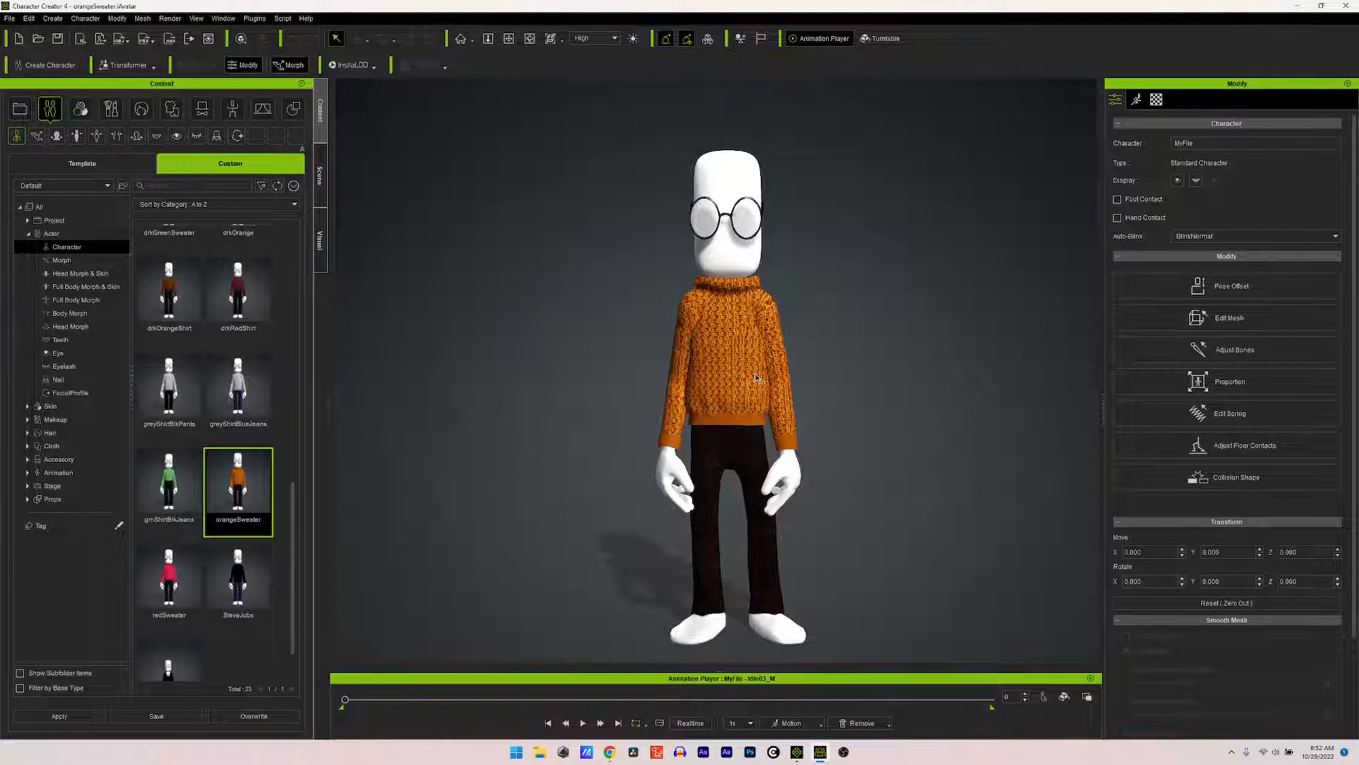
Step: Browse the outfit variations in the custom Character library
scroll(239, 395, "up", 3)
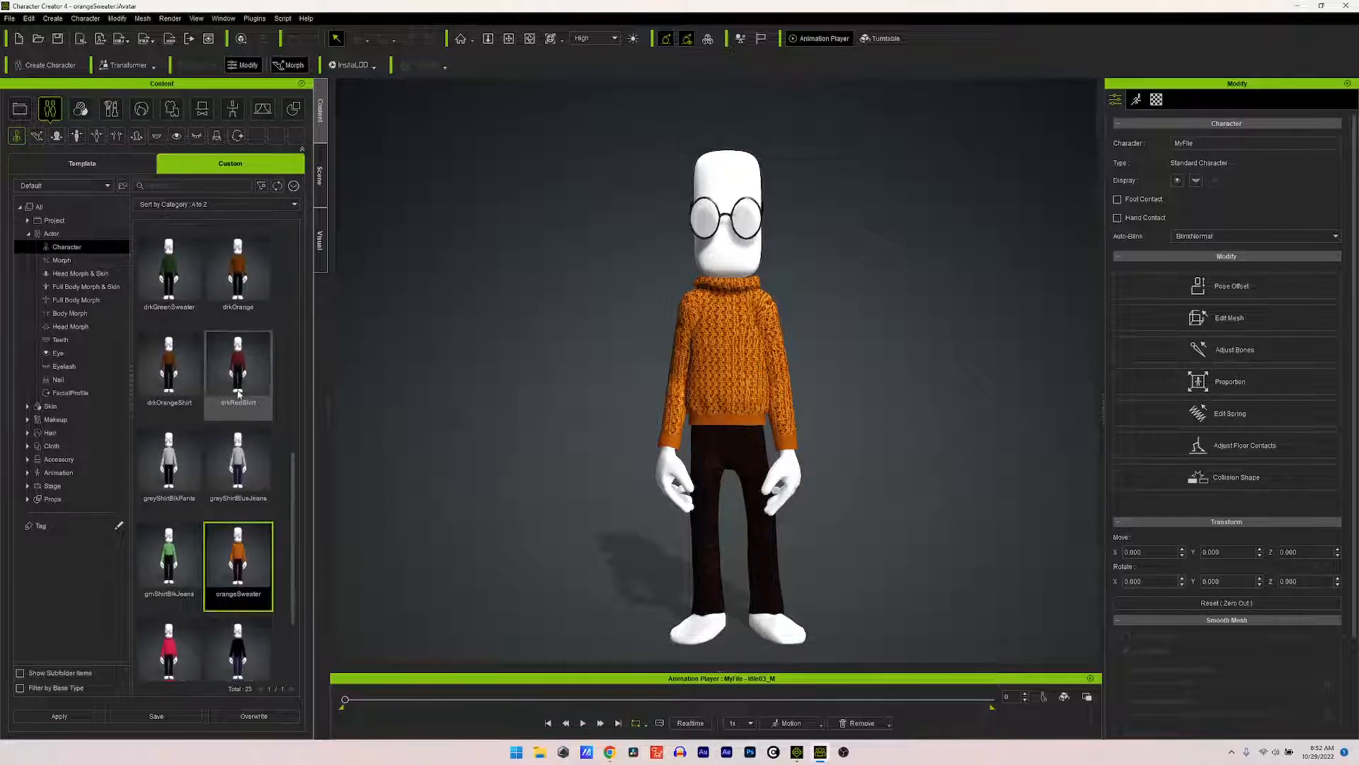
scroll(238, 395, "up", 6)
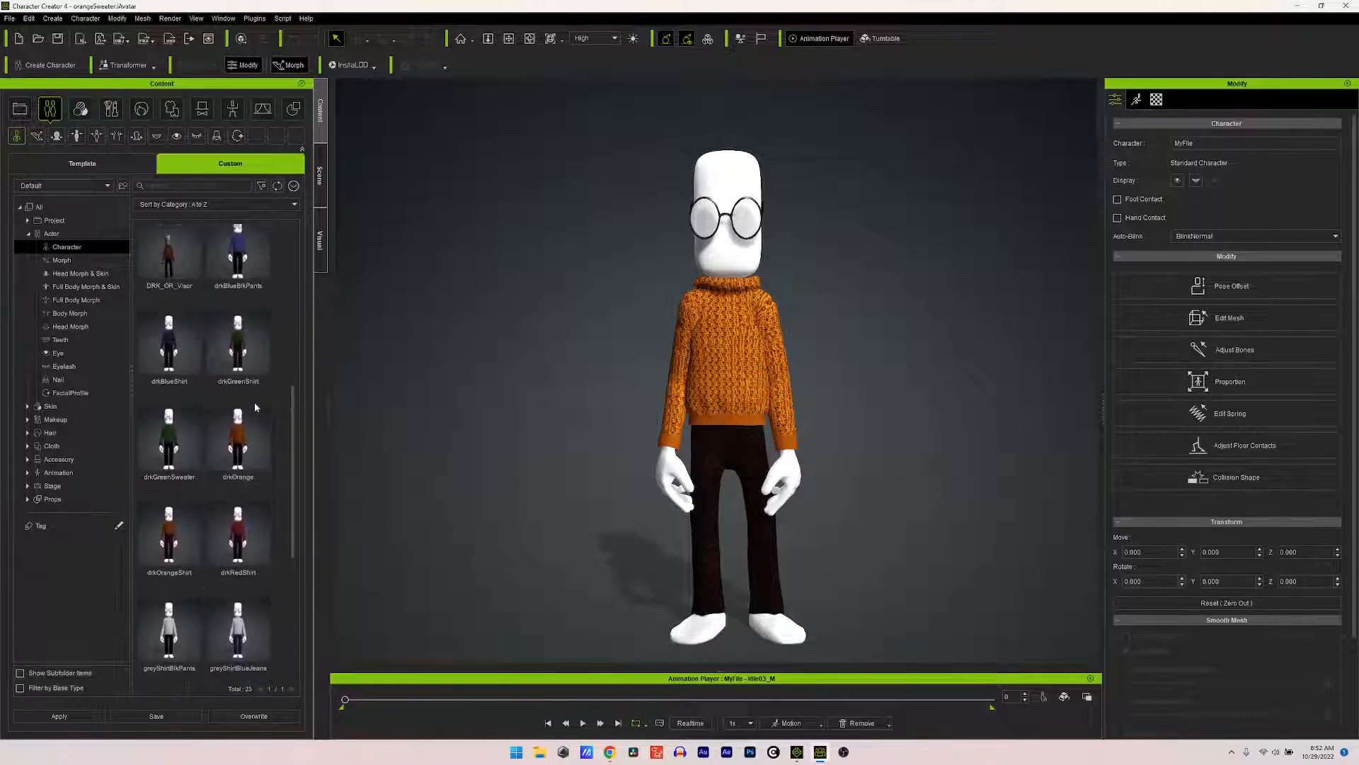
scroll(255, 405, "up", 6)
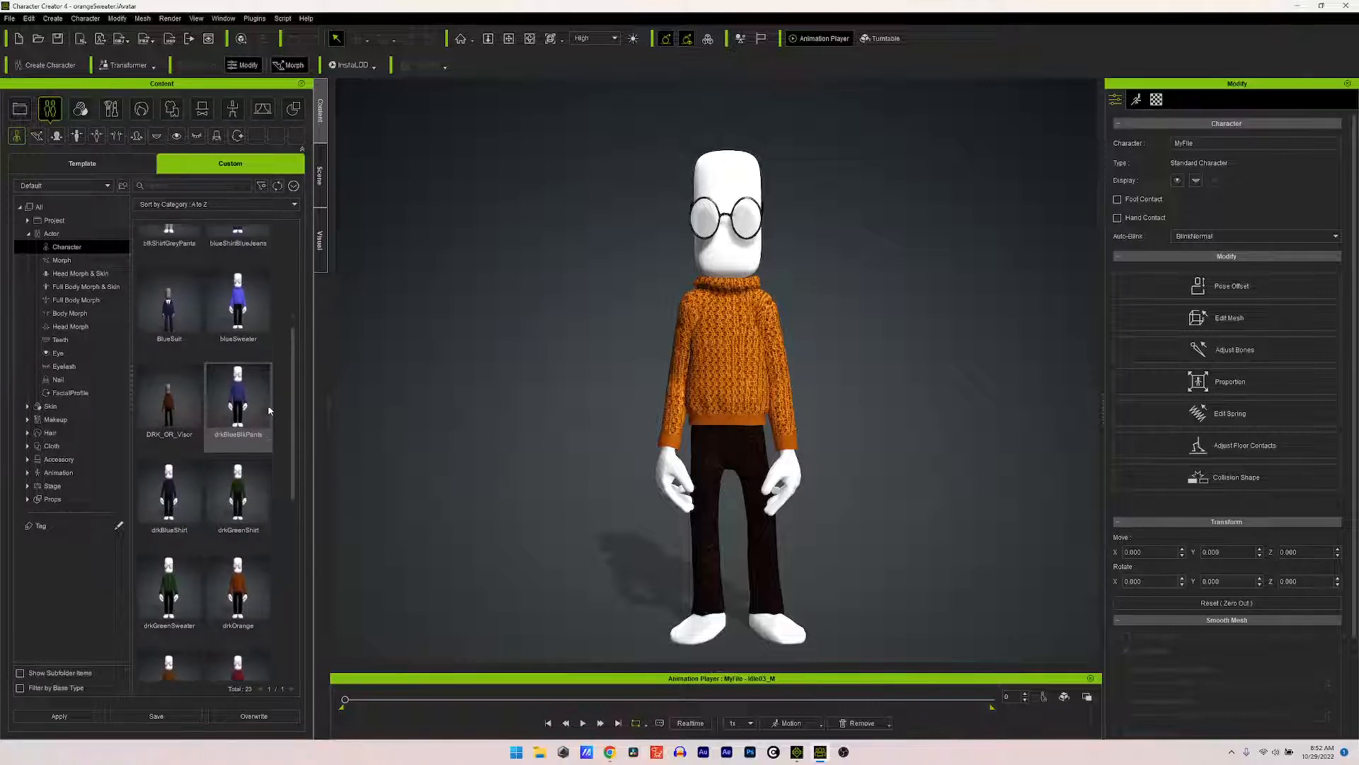
scroll(268, 410, "up", 6)
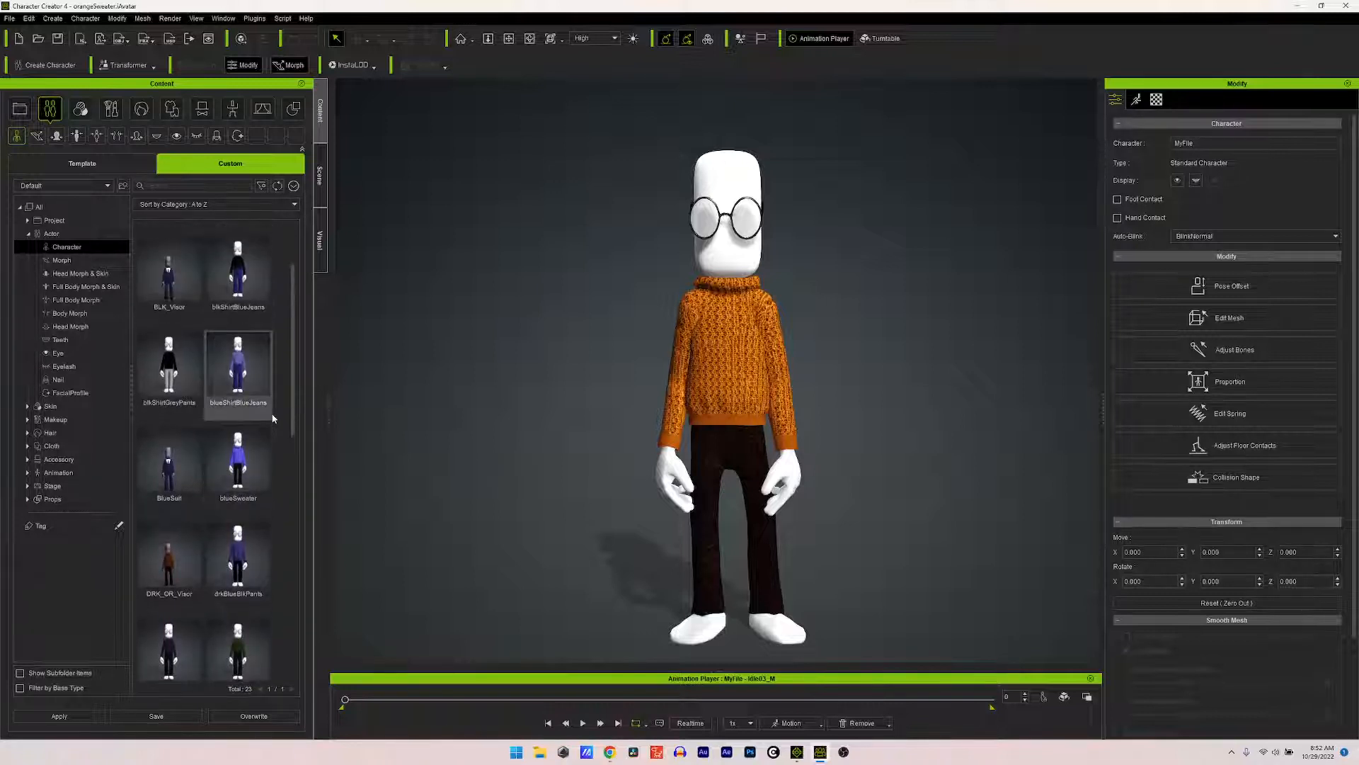
scroll(272, 418, "up", 2)
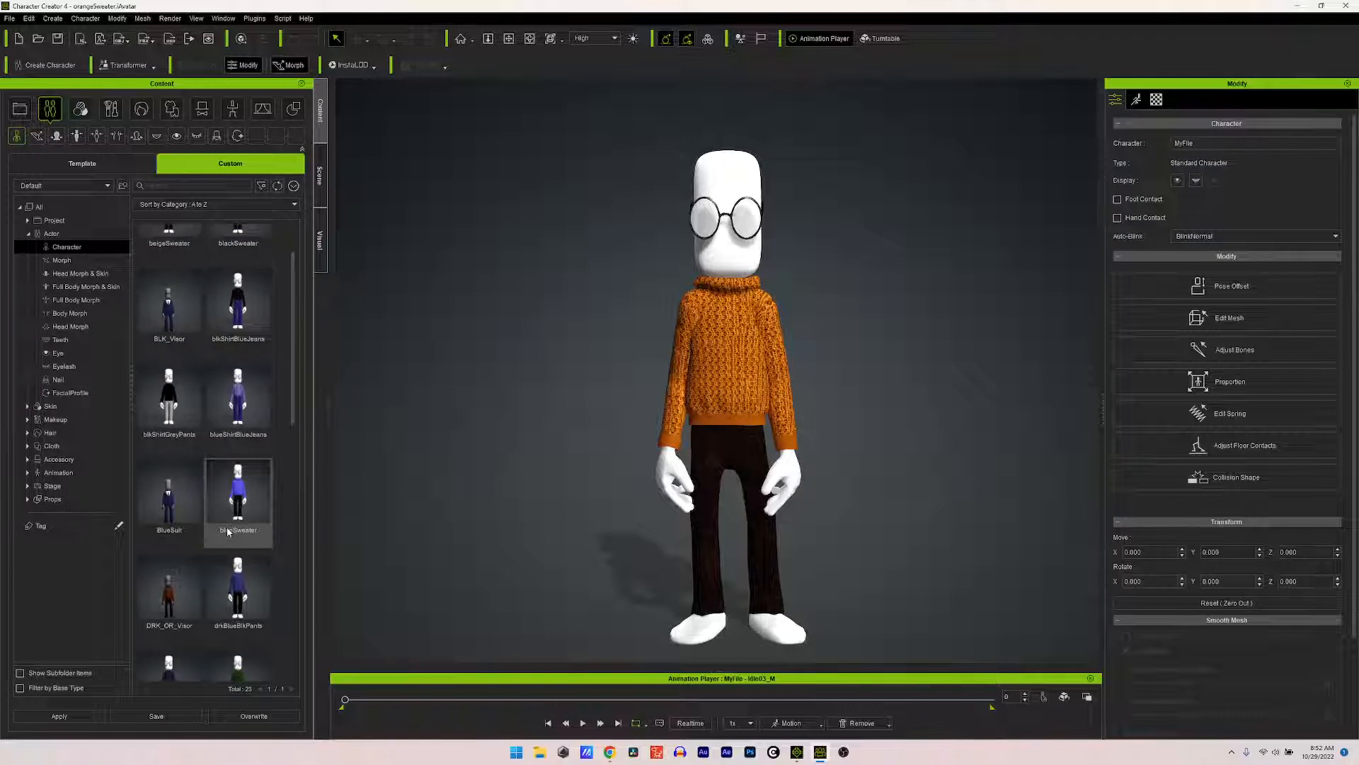
scroll(227, 528, "down", 1)
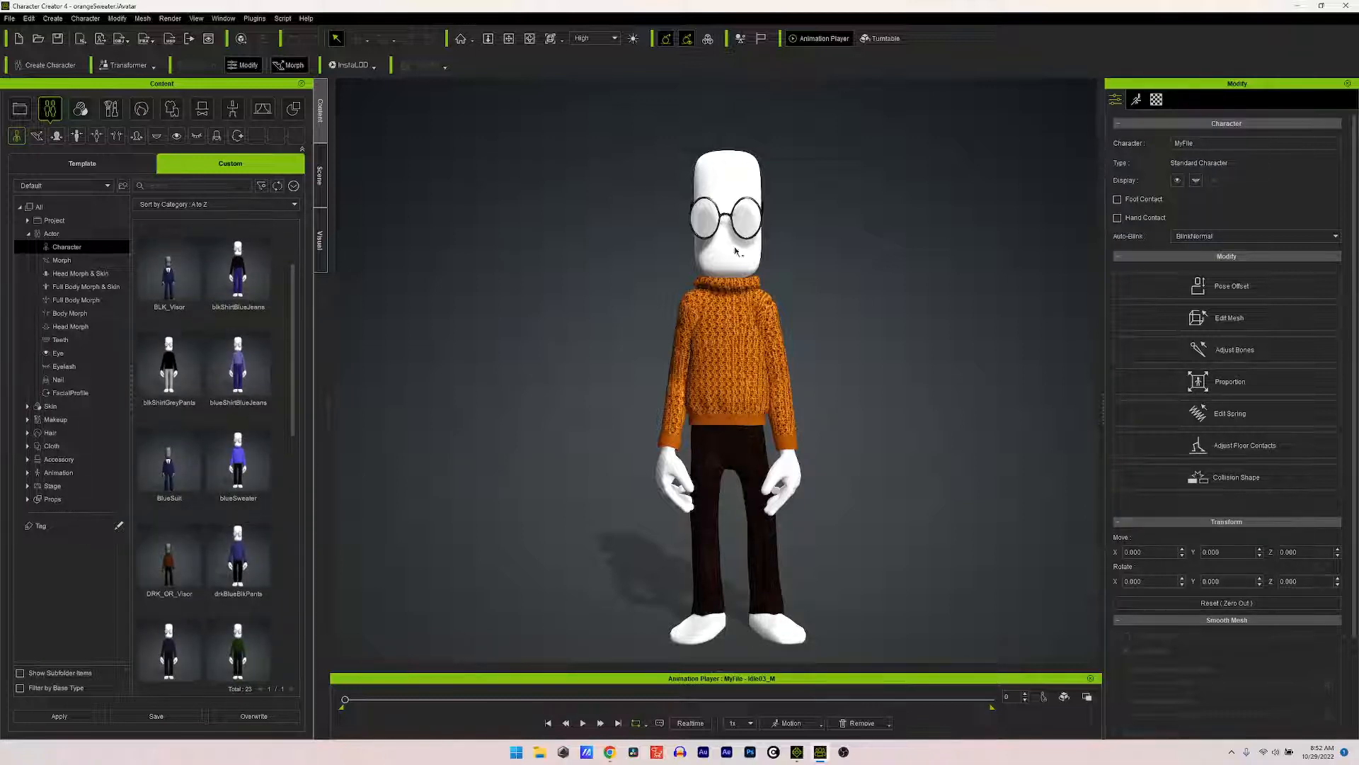
Step: Examine the sweater's knit texture, the round glasses and the head's face texture on the orangeSweater character from the front and side
scroll(734, 264, "up", 3)
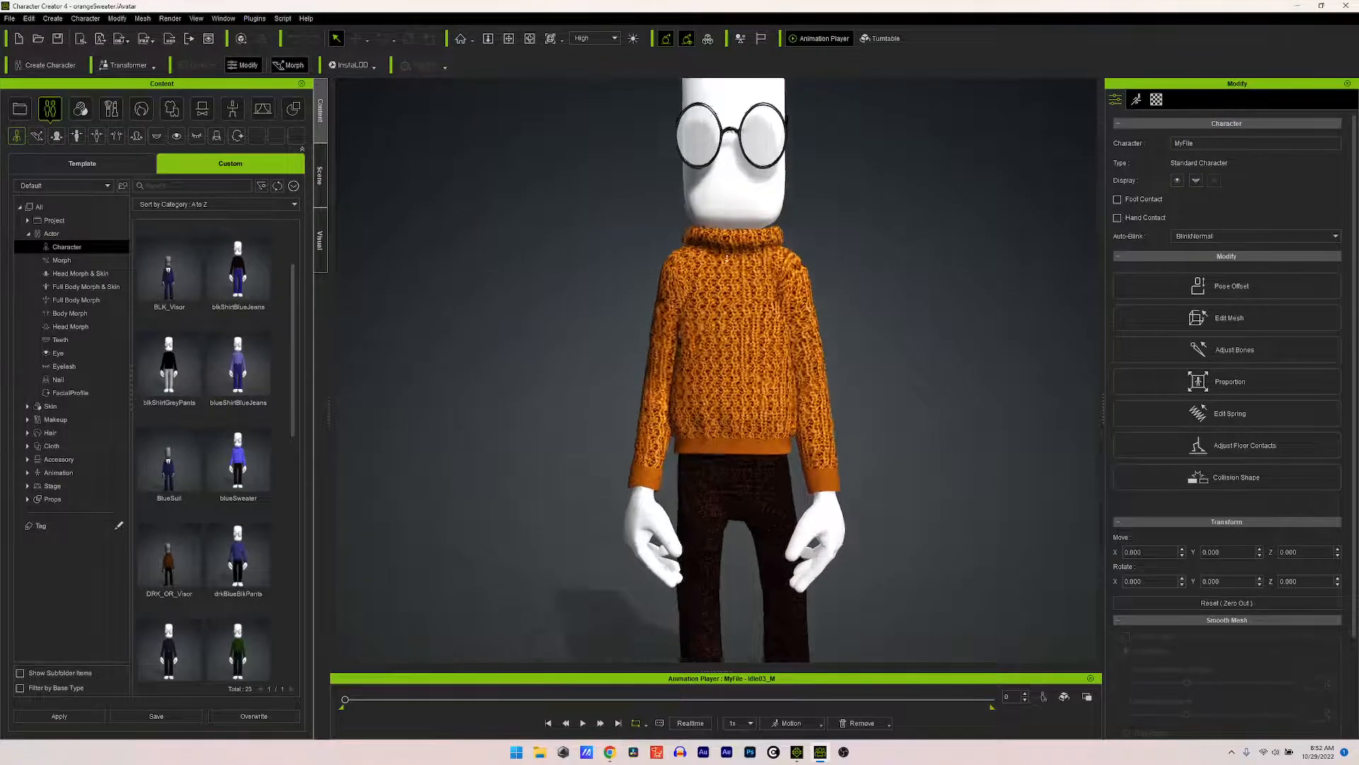
scroll(726, 259, "up", 2)
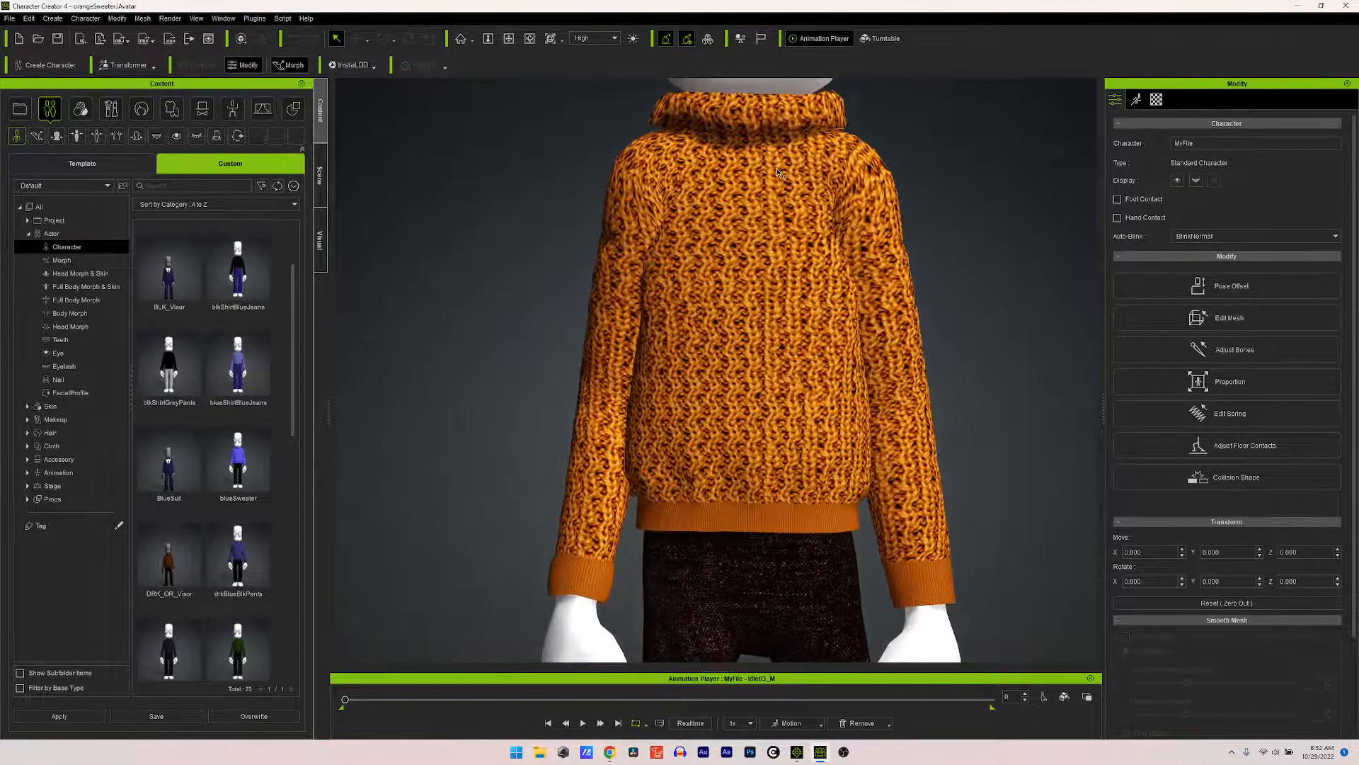
middle_click_drag(727, 258, 753, 531)
scroll(774, 415, "up", 3)
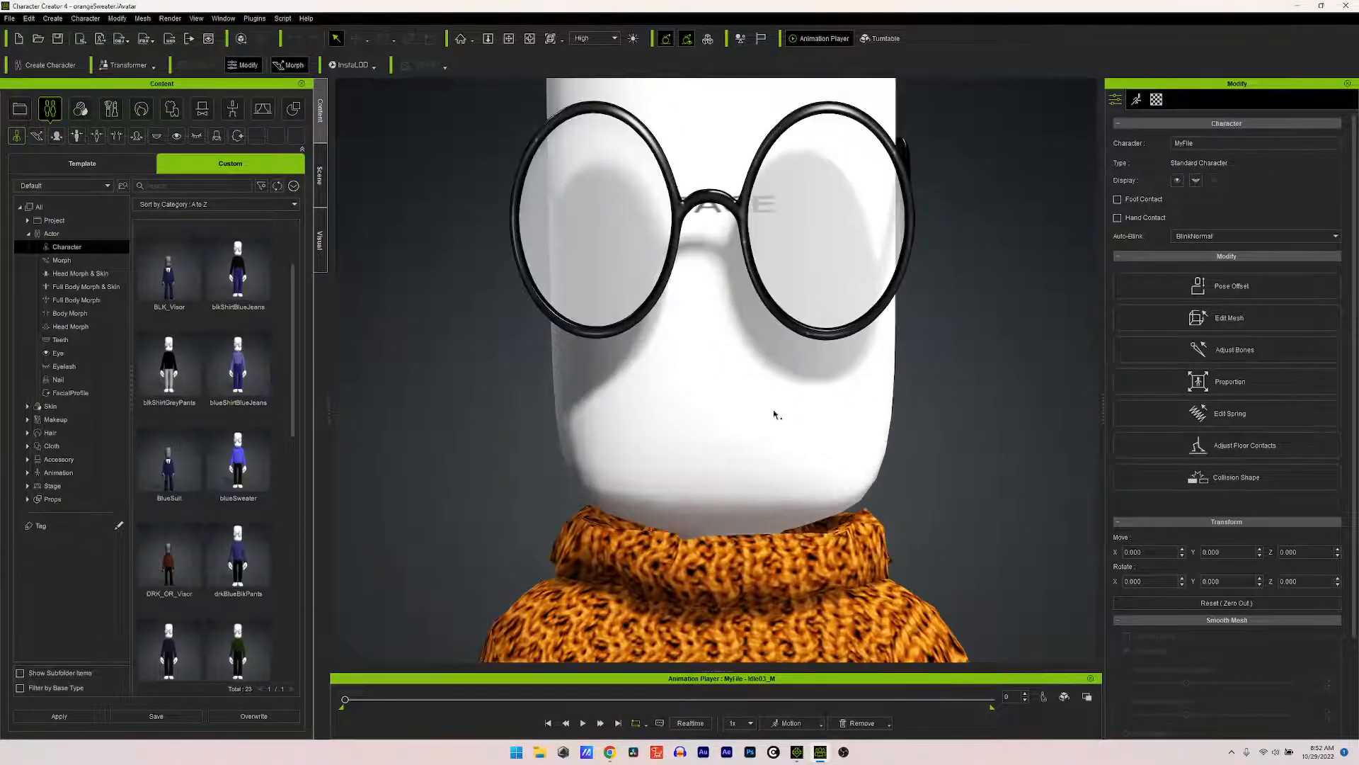
middle_click_drag(731, 280, 719, 329)
right_click_drag(796, 337, 570, 358)
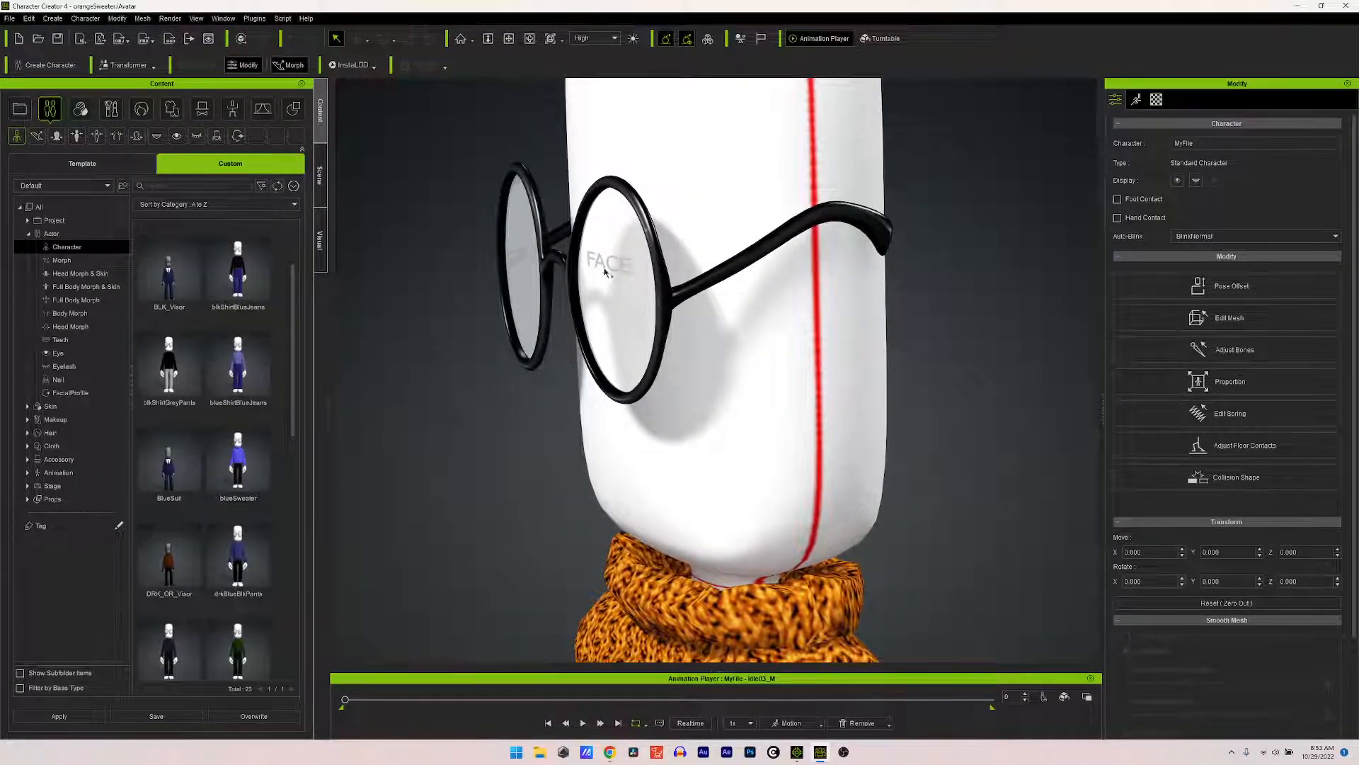
right_click_drag(616, 310, 851, 269)
scroll(740, 334, "down", 5)
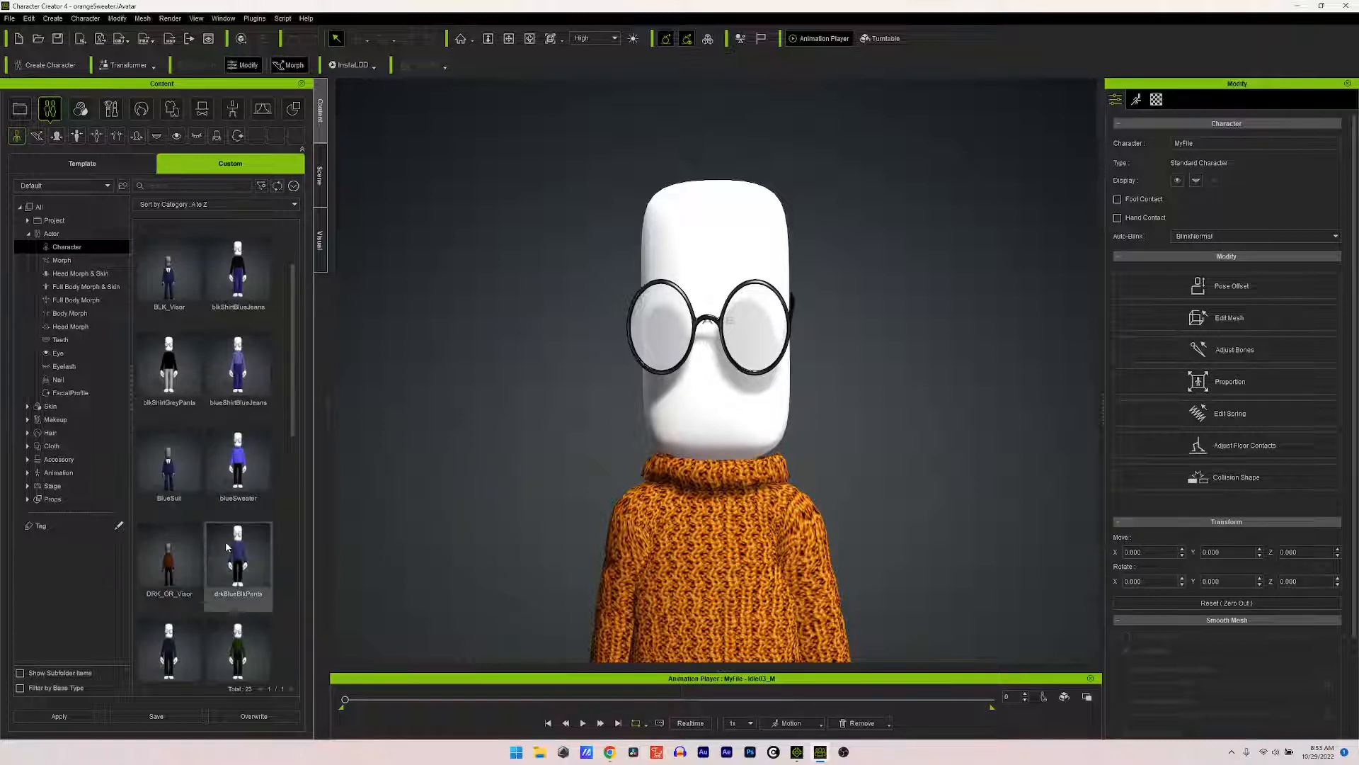
Step: Replace the orangeSweater character with the custom DRK_OR_Visor character
scroll(225, 541, "up", 1)
scroll(226, 545, "up", 1)
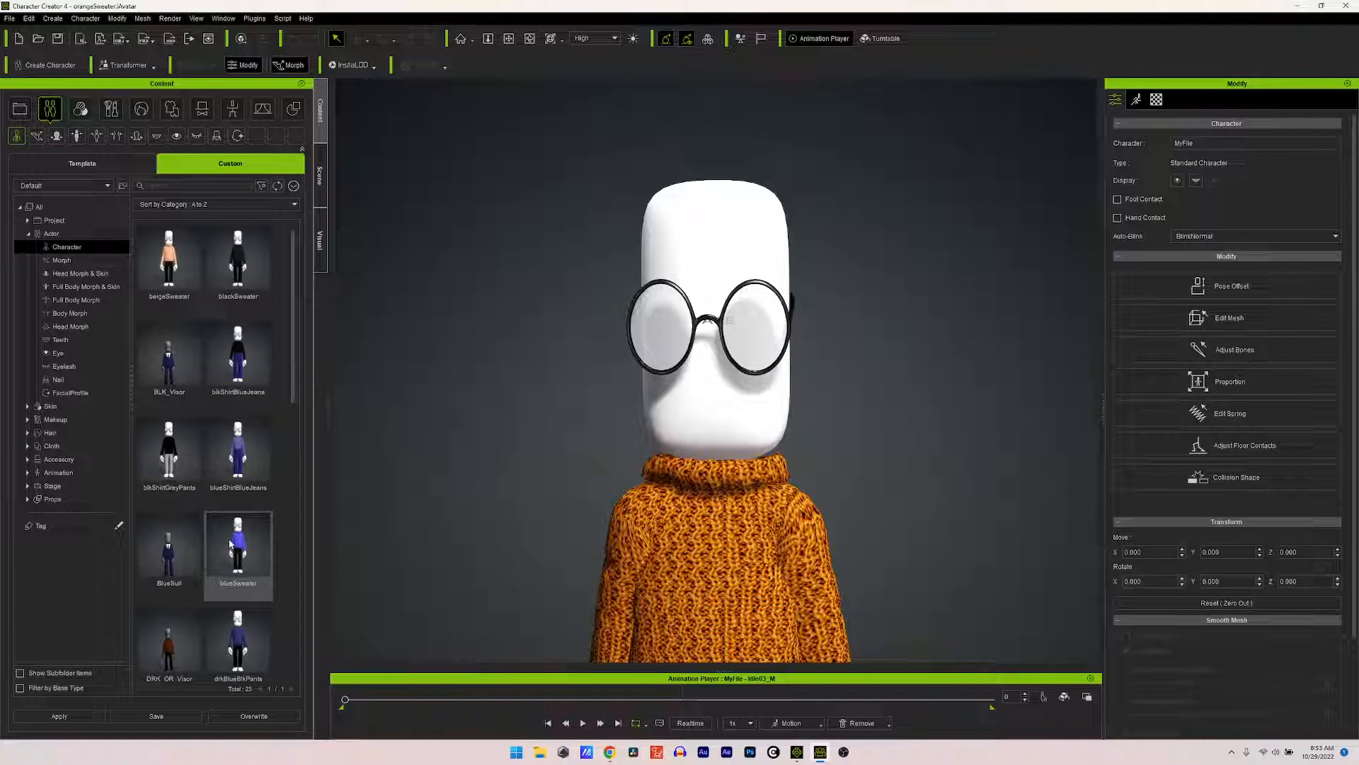
scroll(254, 456, "down", 3)
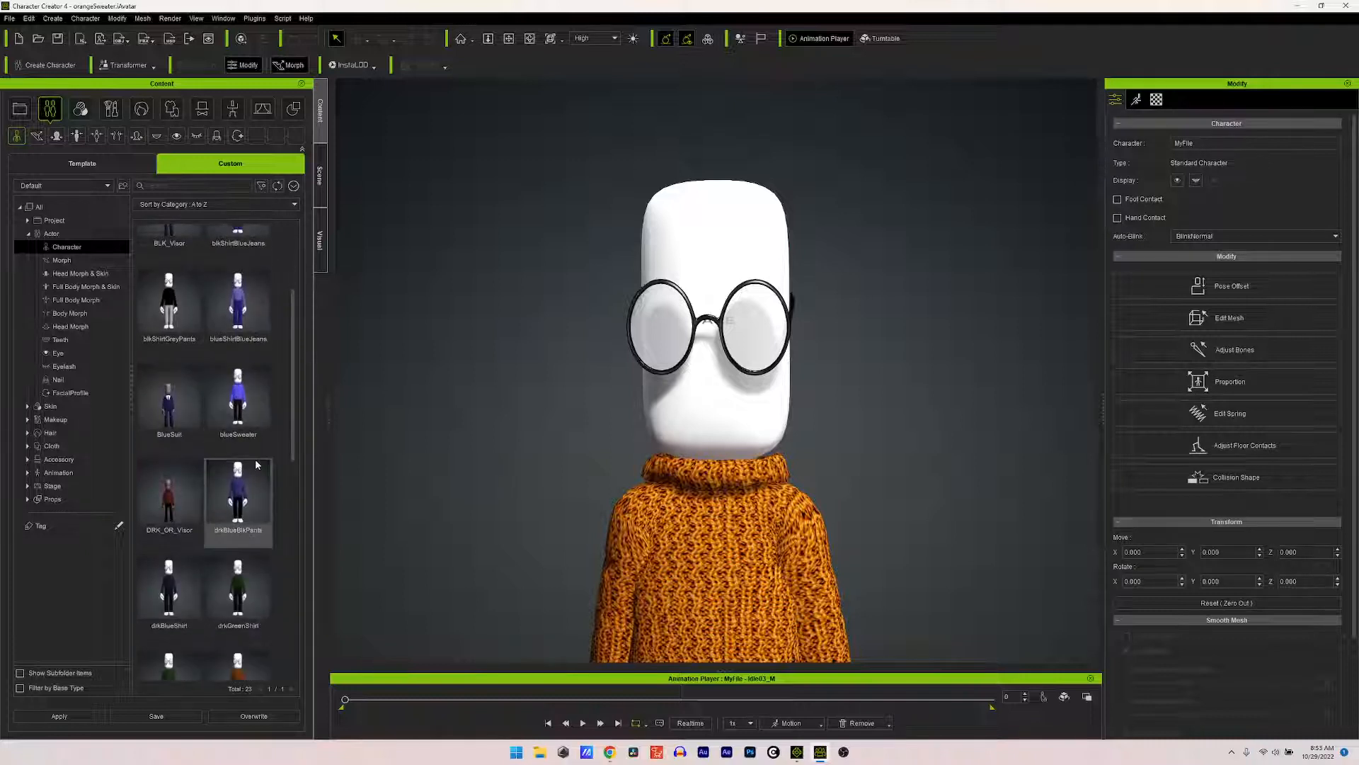
scroll(252, 463, "down", 1)
left_click(165, 464)
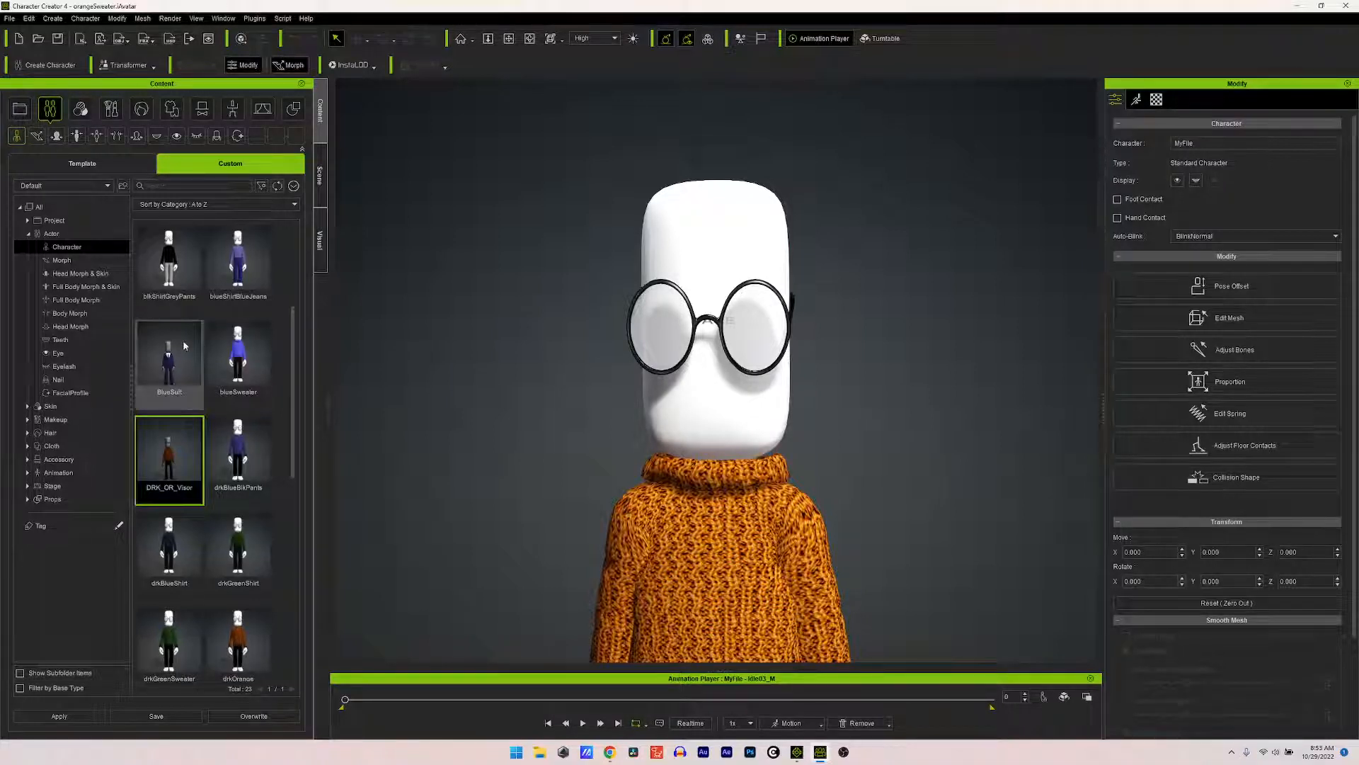
left_click_drag(166, 467, 728, 406)
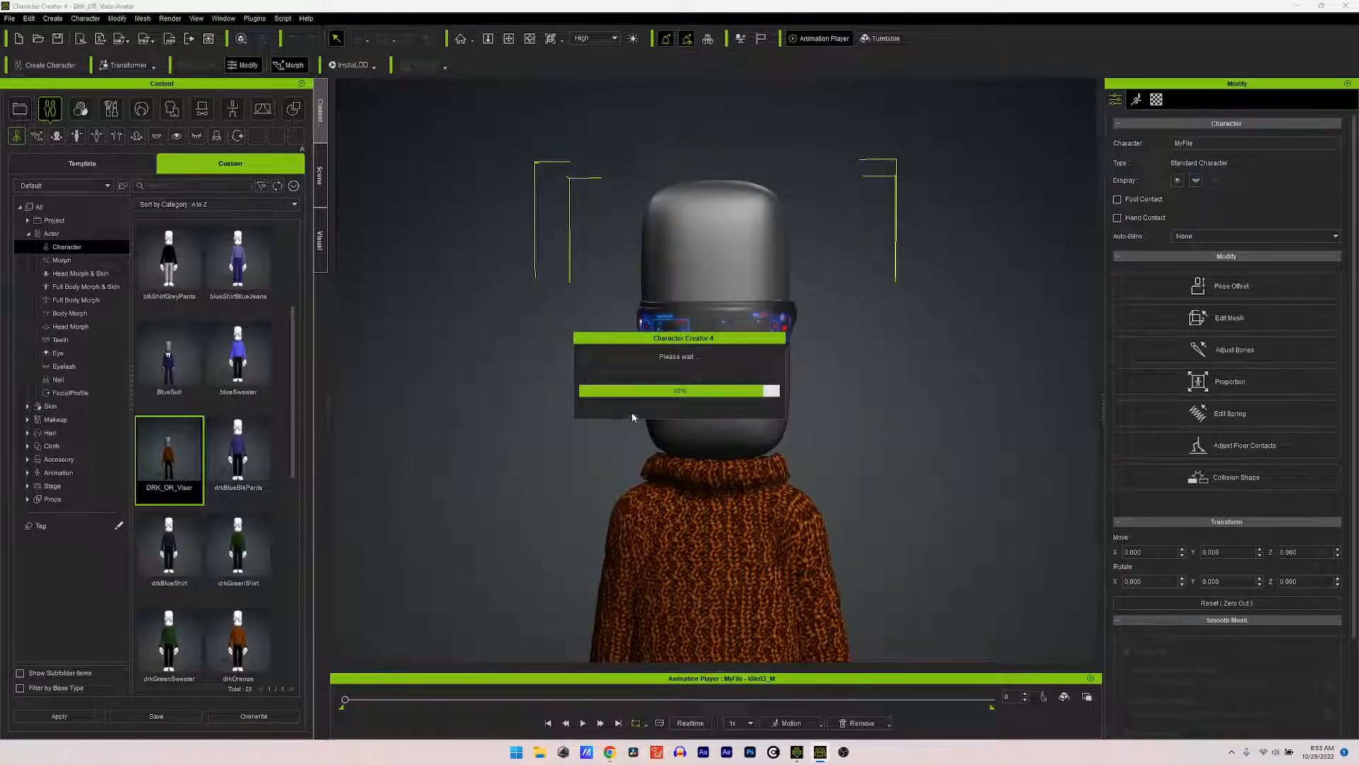
Step: Inspect the visor and the head up close, and the dark orange sweater from farther back
scroll(757, 343, "up", 3)
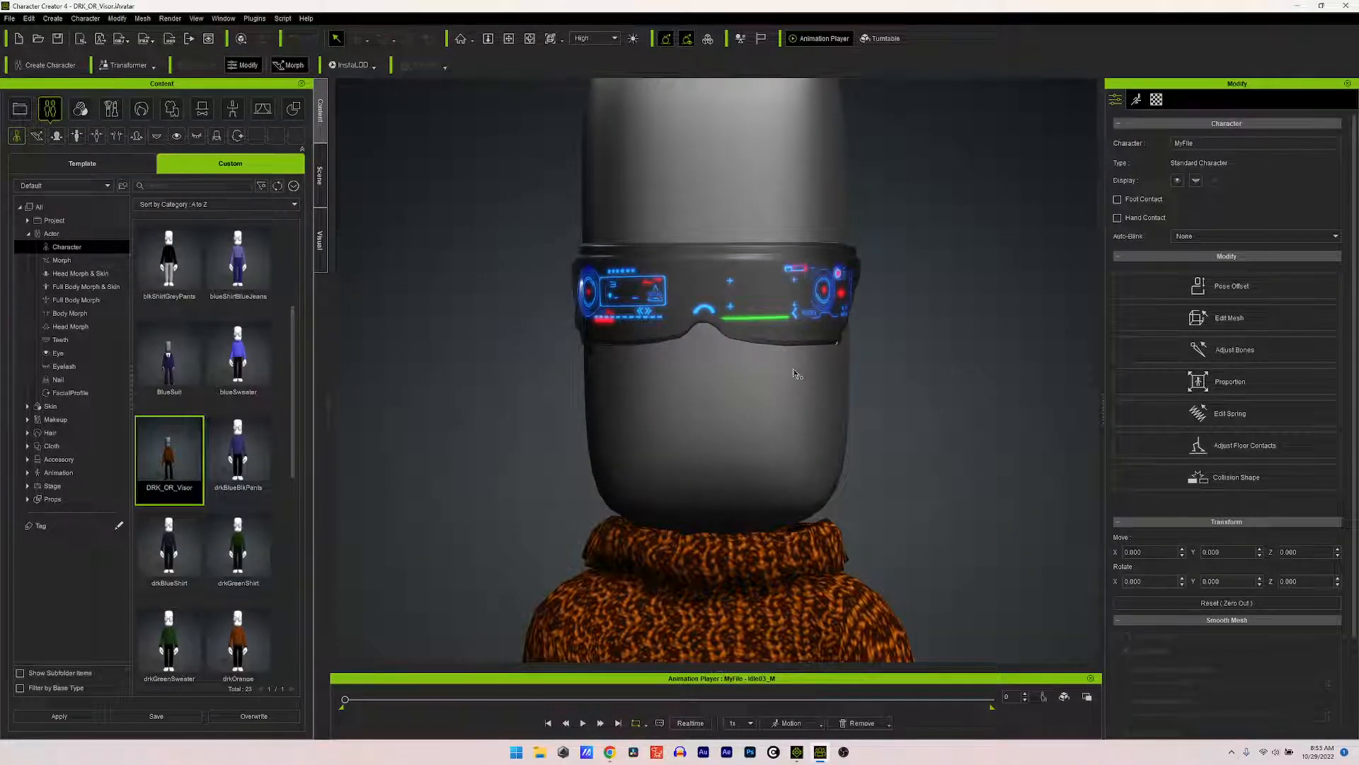
right_click_drag(796, 374, 764, 385)
scroll(763, 385, "down", 5)
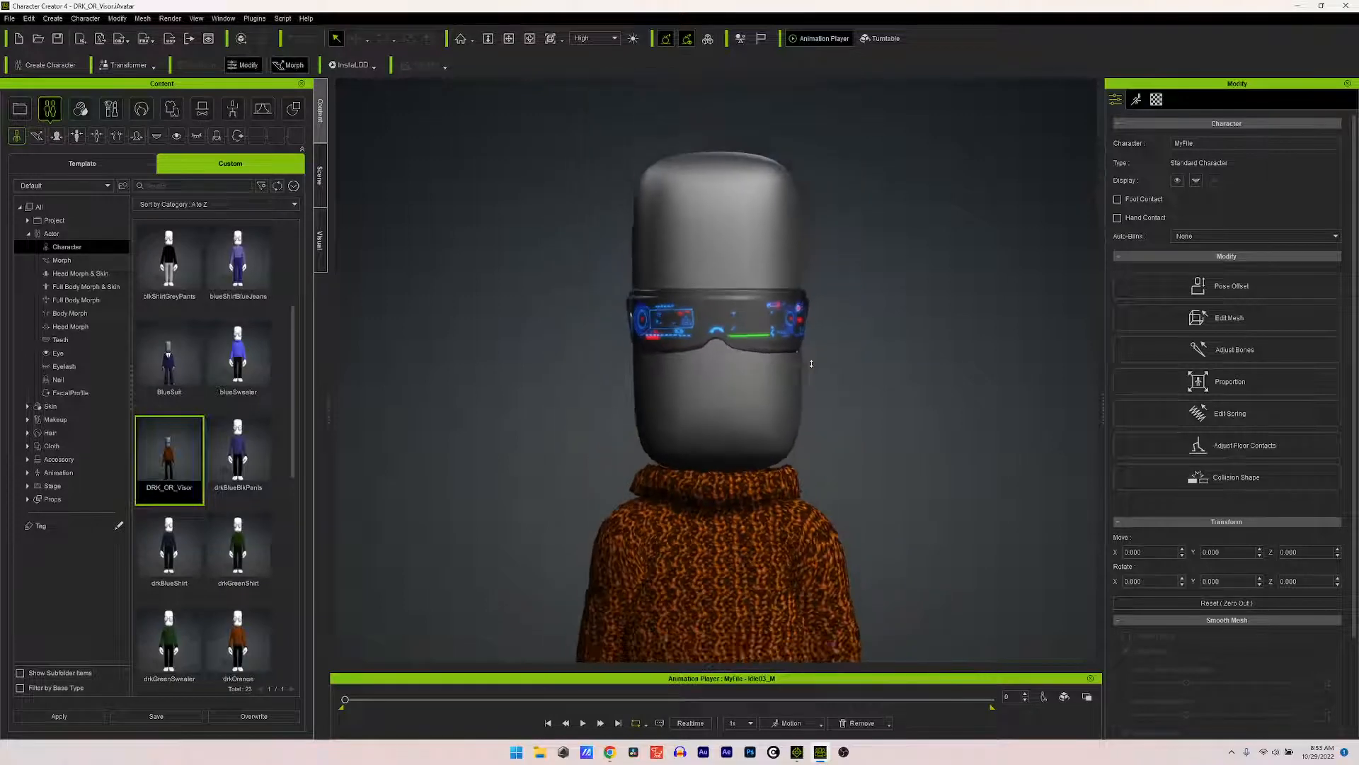
scroll(803, 373, "down", 2)
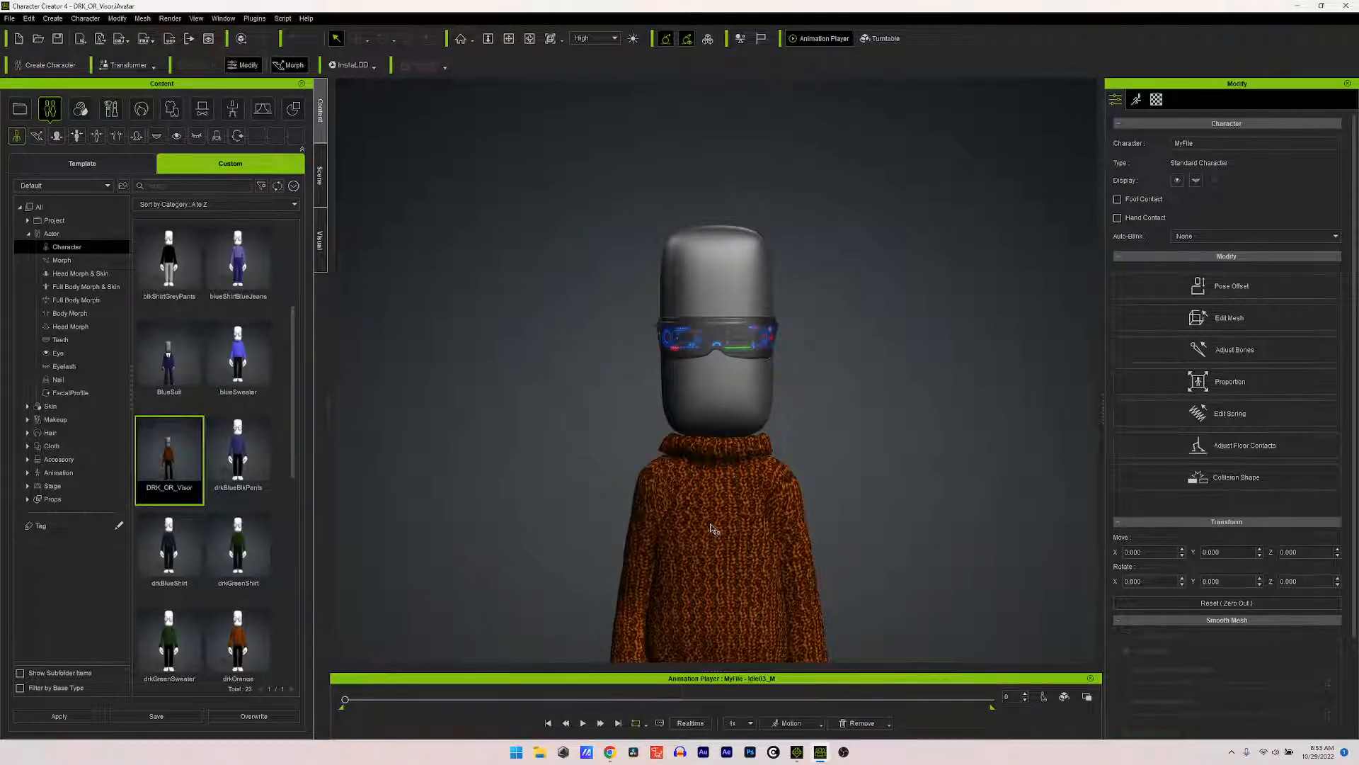
key("alt")
left_click_drag(698, 533, 756, 404, "alt")
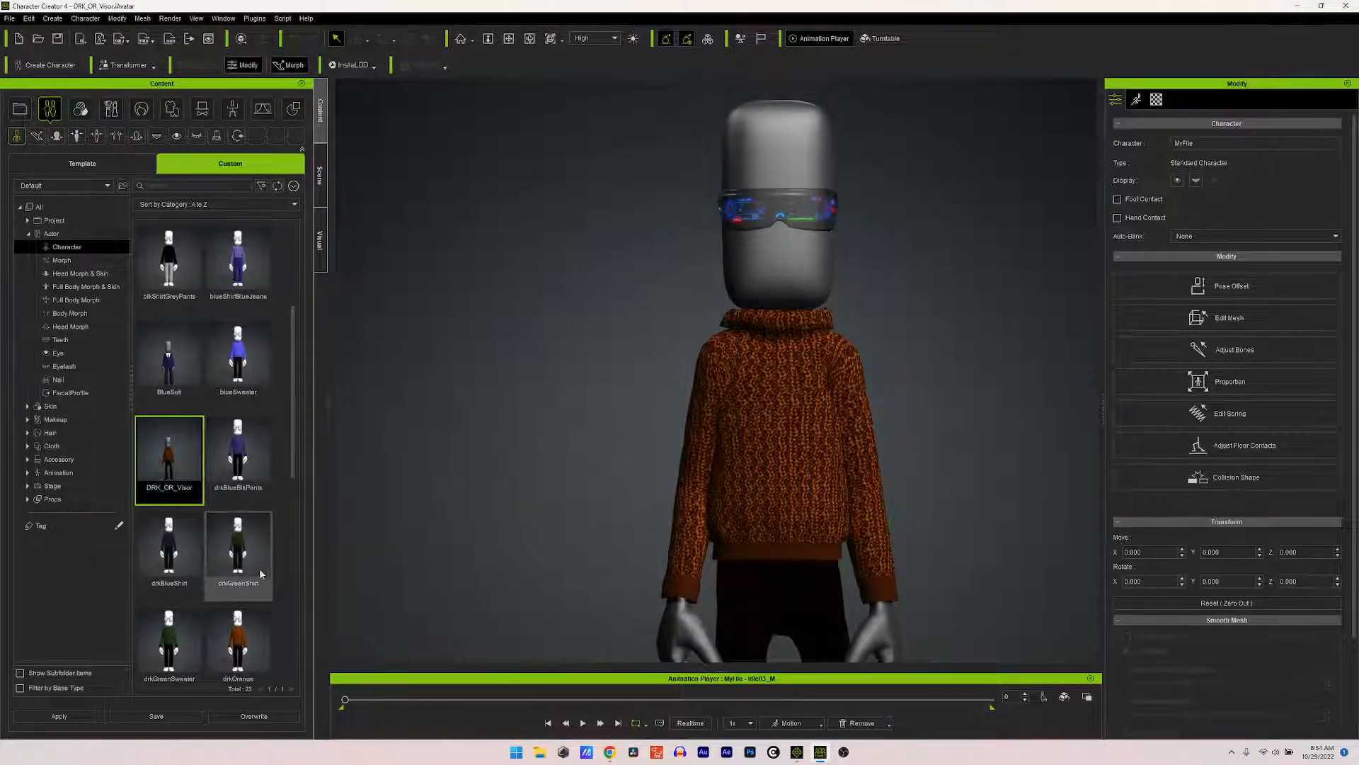
Step: Apply the custom drkOrange character with the Replace Character (Keep Accessories) option so the visor is kept
left_click_drag(243, 639, 788, 403)
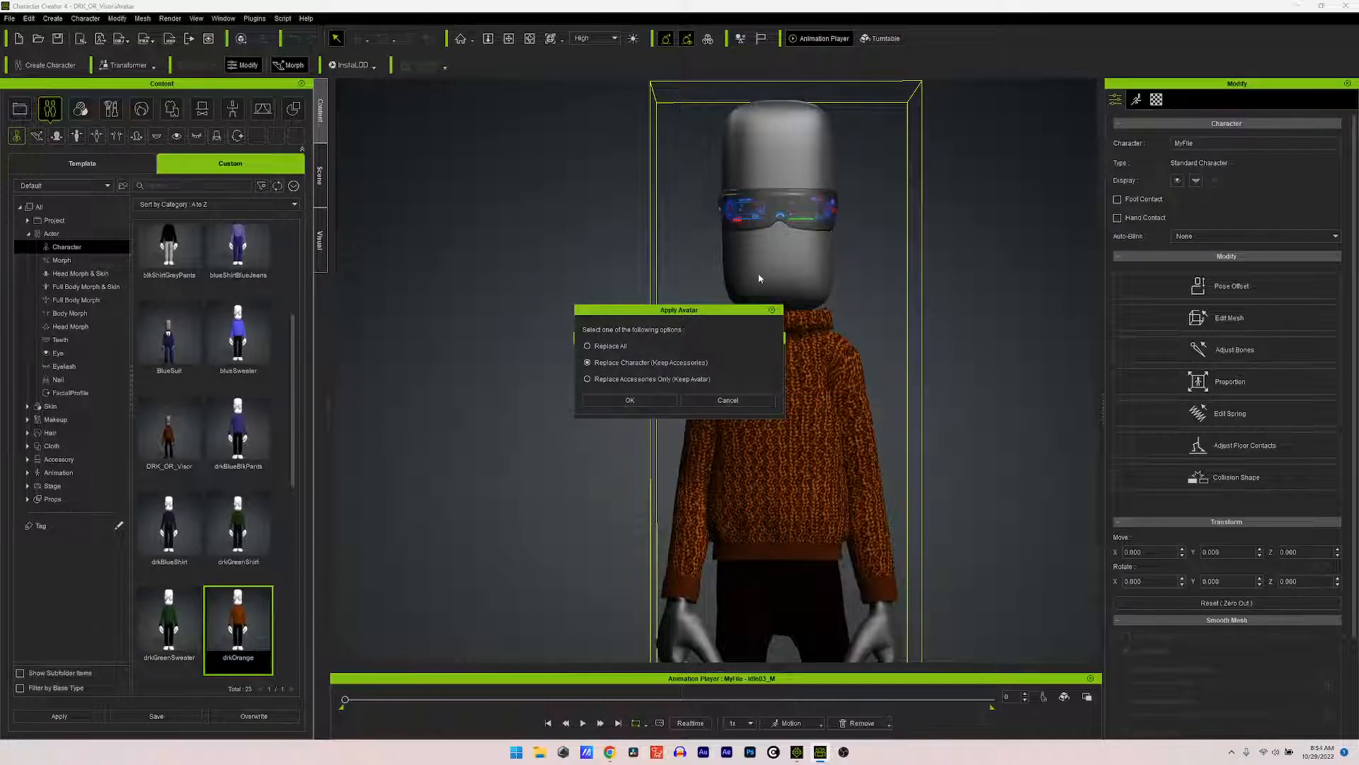
left_click(623, 400)
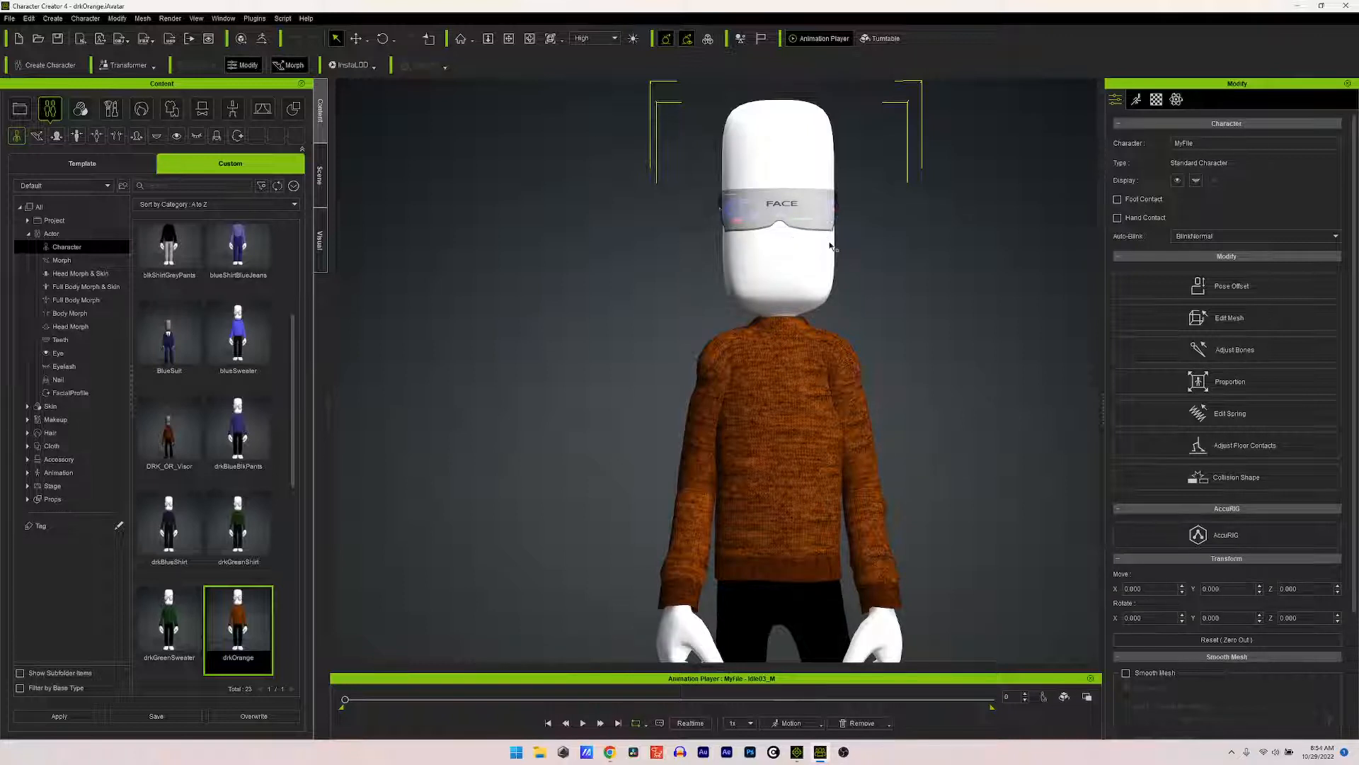
mouse_move(832, 245)
right_mouse_down()
mouse_move(458, 253)
mouse_move(819, 247)
right_mouse_up()
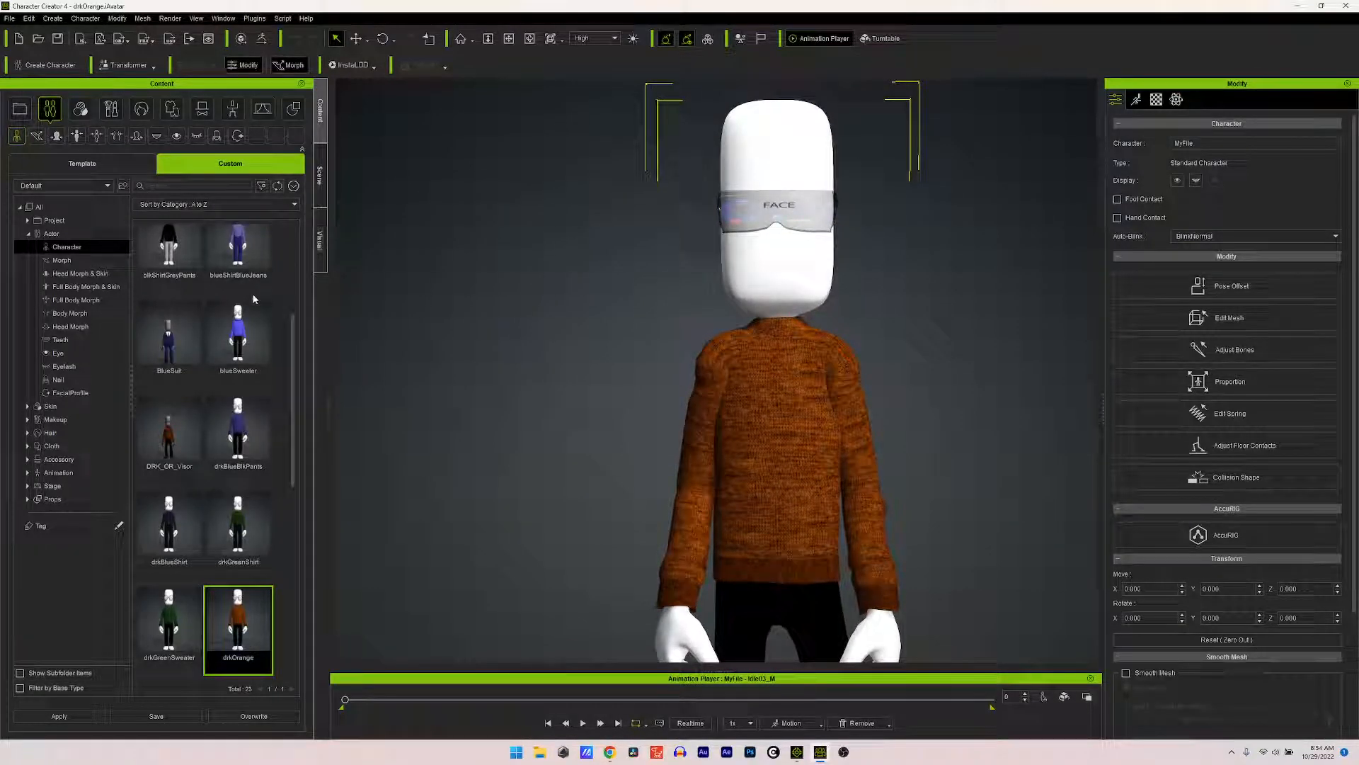
Step: Apply the DRK_OR_Visor character to the scene again with the Replace All option
left_click(172, 435)
left_click_drag(173, 434, 765, 392)
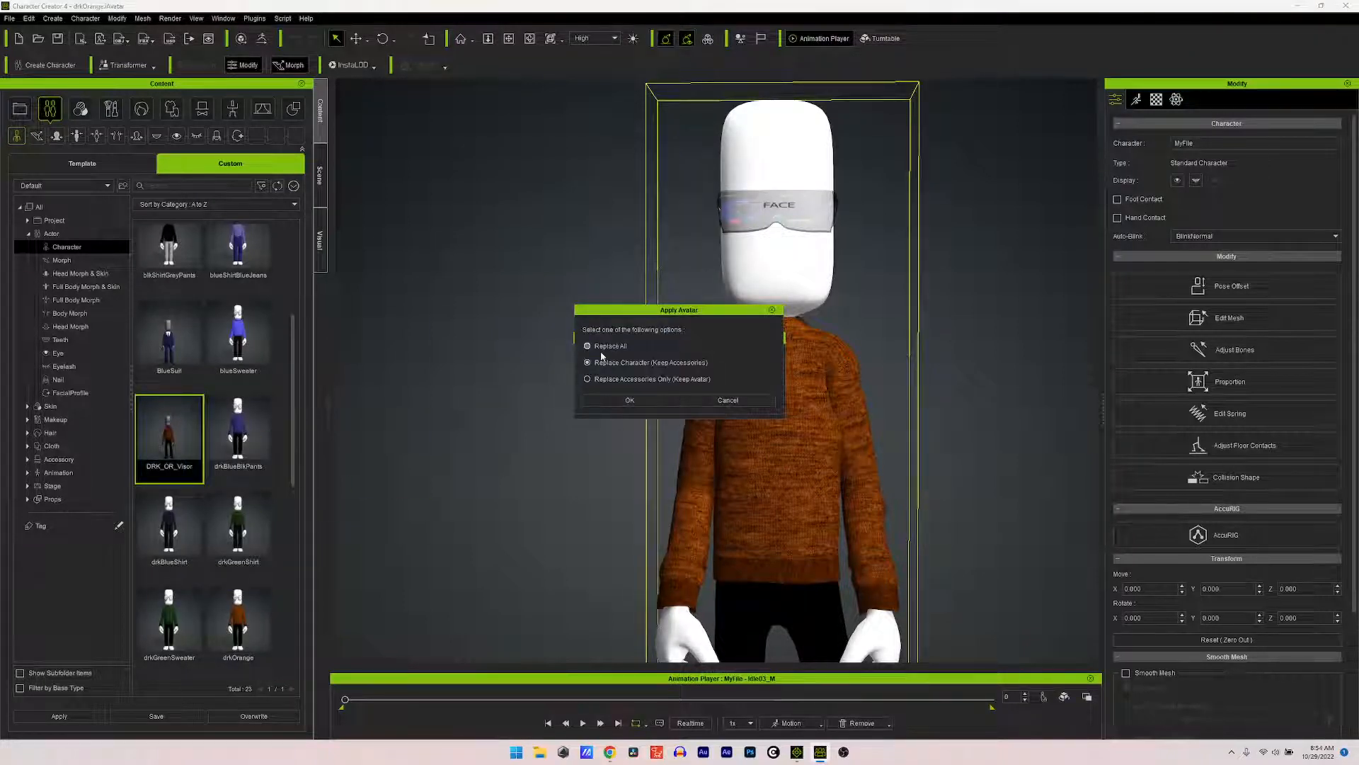
left_click(609, 404)
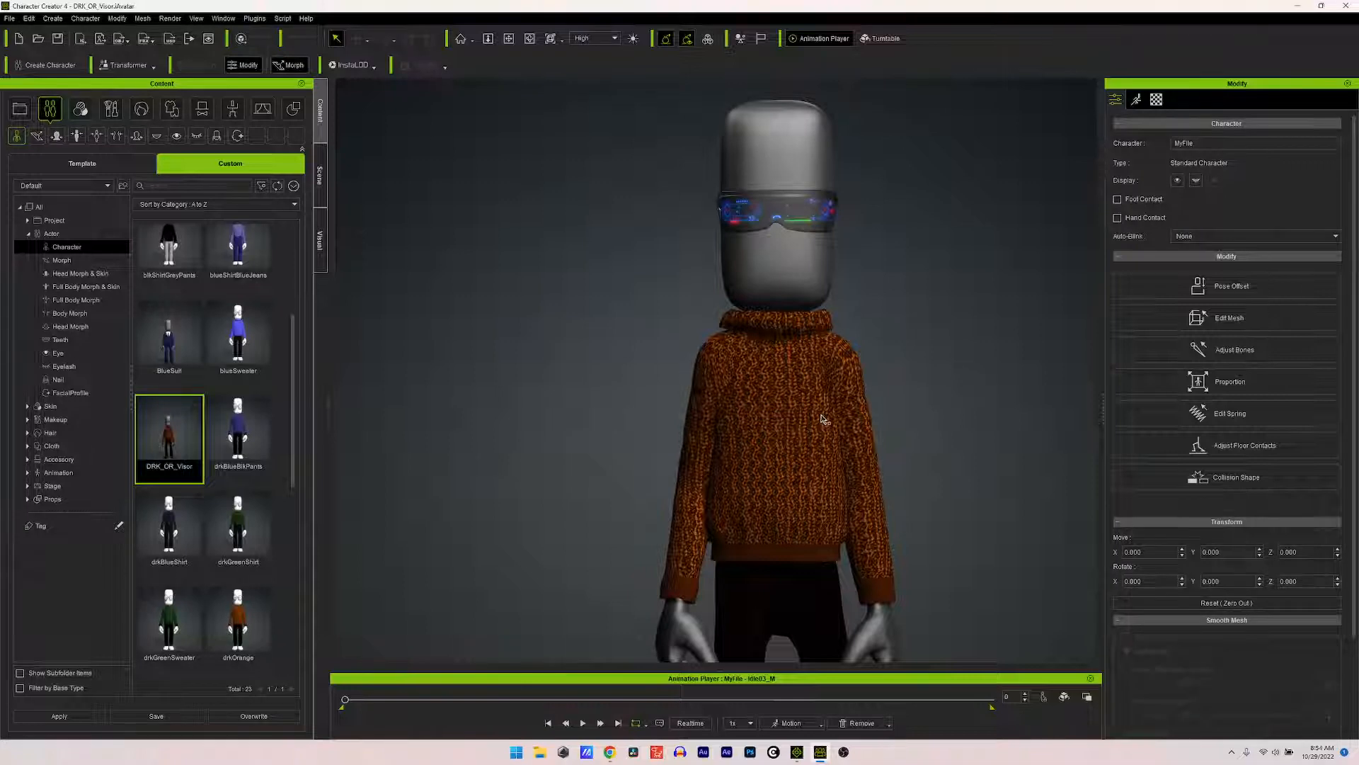
scroll(821, 421, "down", 3)
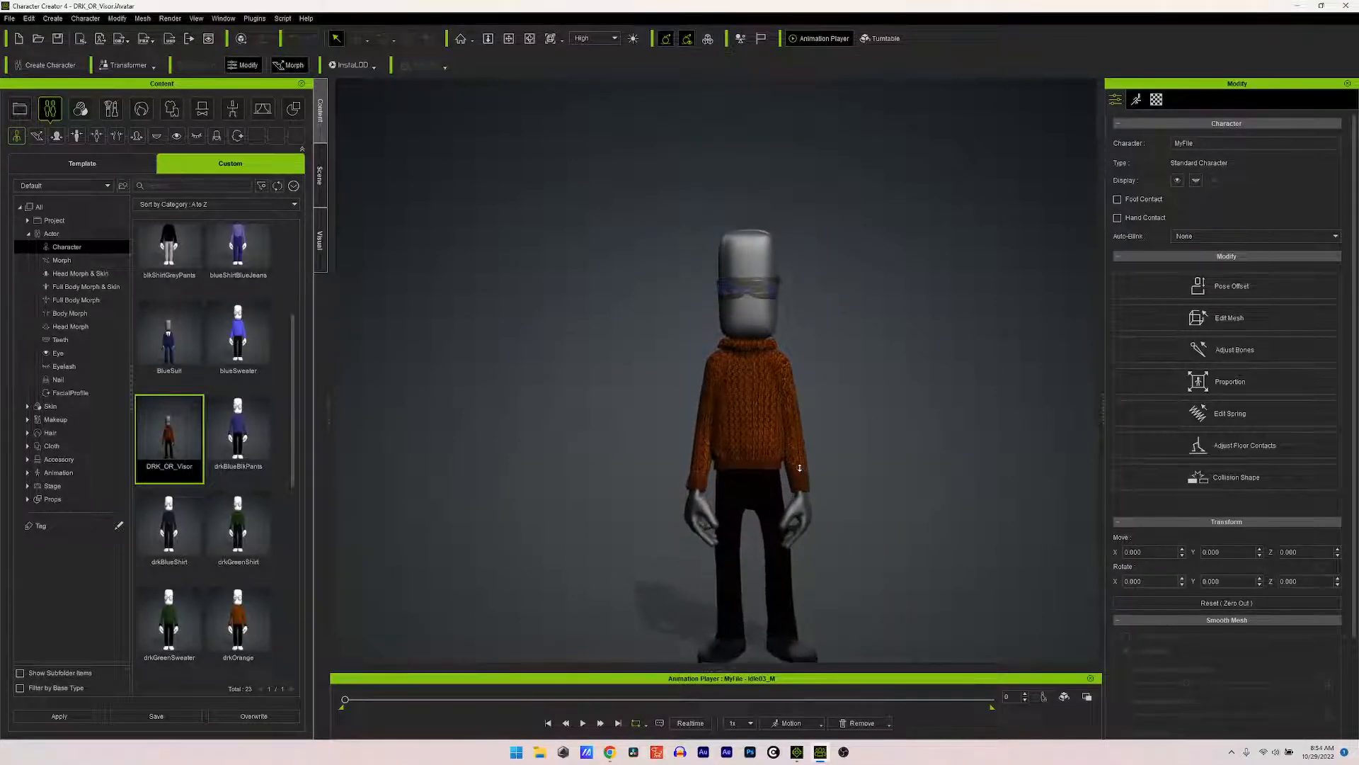
scroll(803, 473, "up", 2)
scroll(800, 460, "up", 2)
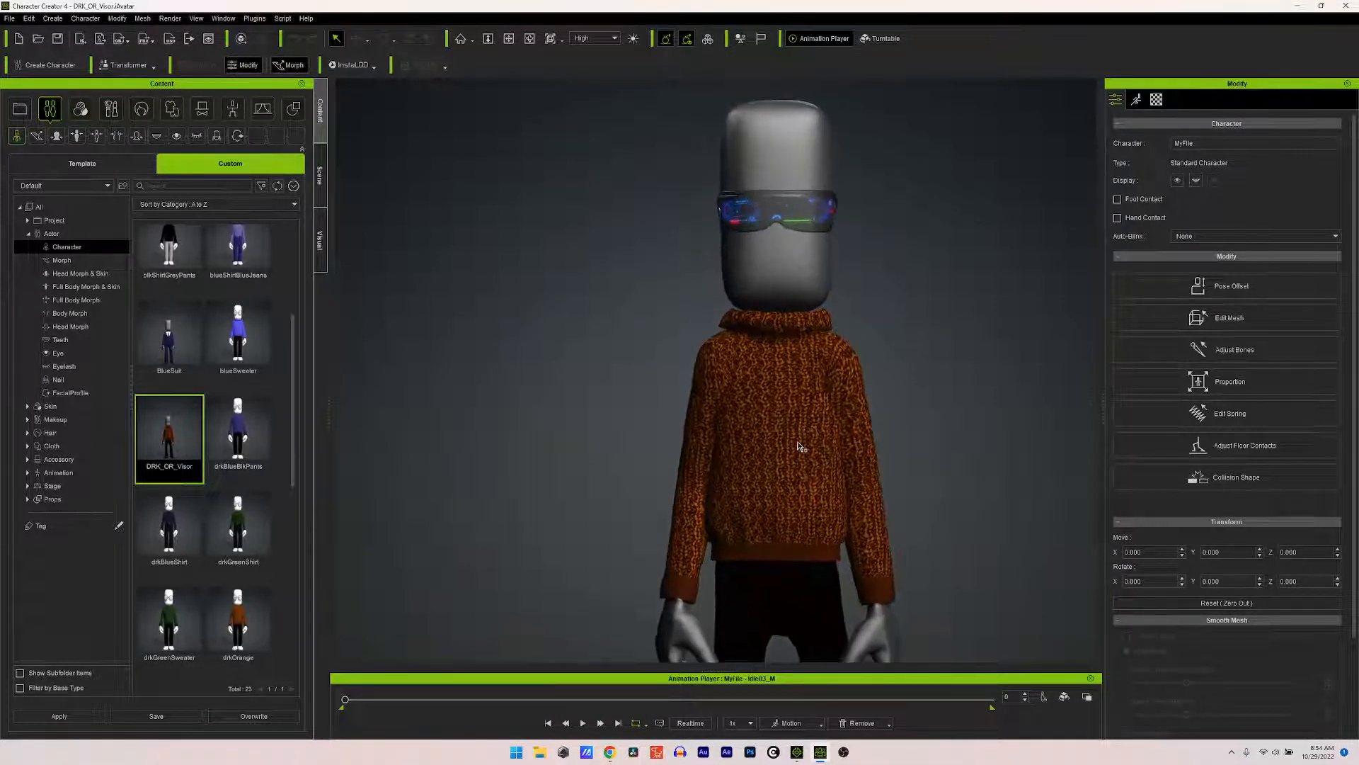
scroll(798, 447, "down", 1)
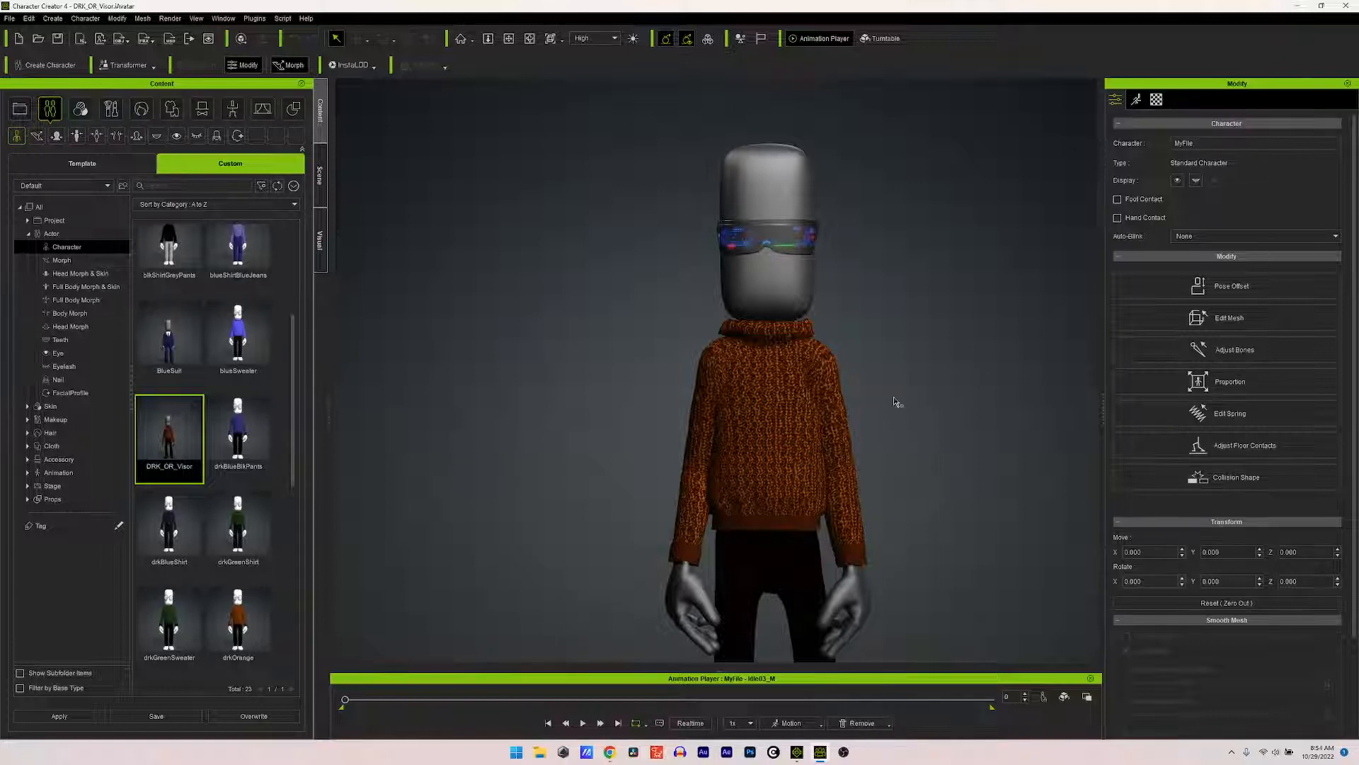
Step: Adjust the color of the Shirt_0 material's diffuse texture, trying a much brighter tone before setting Brightness to -24
left_click(821, 409)
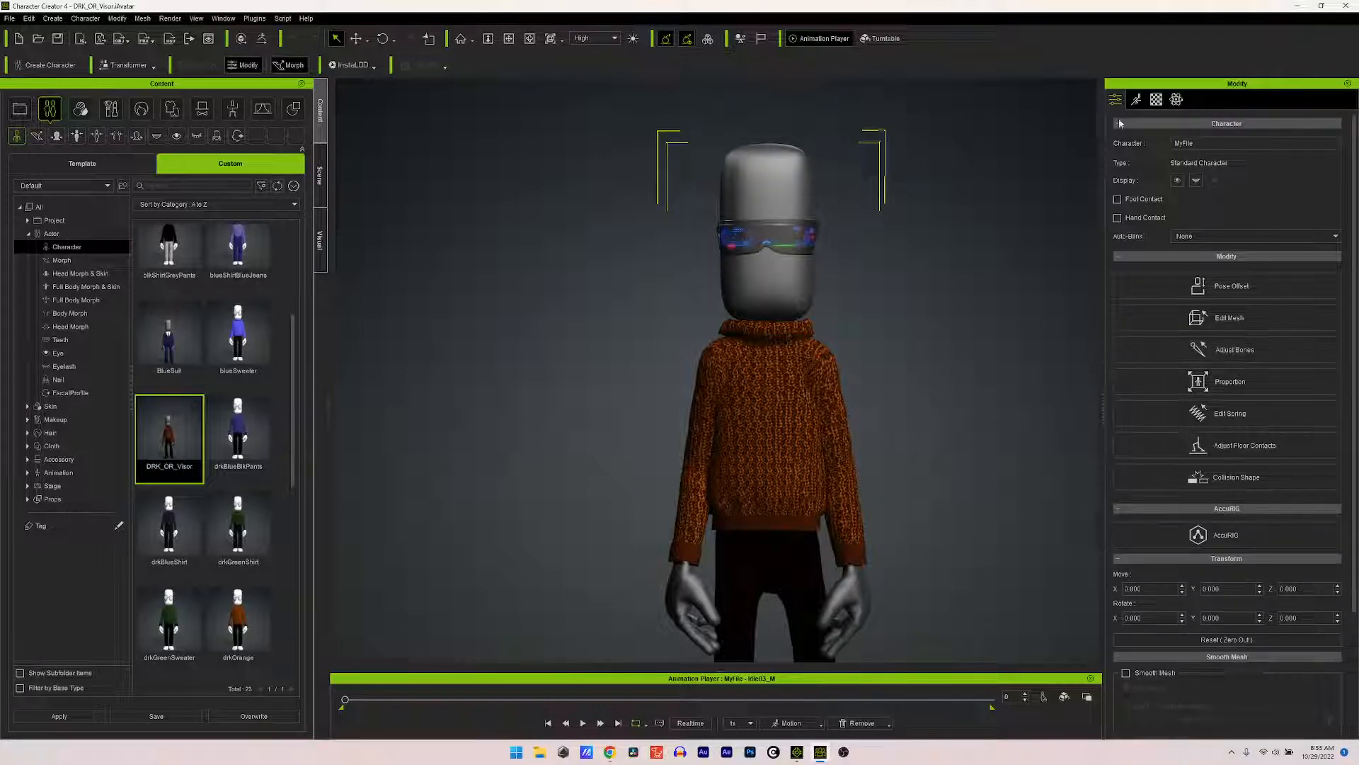
left_click(1161, 101)
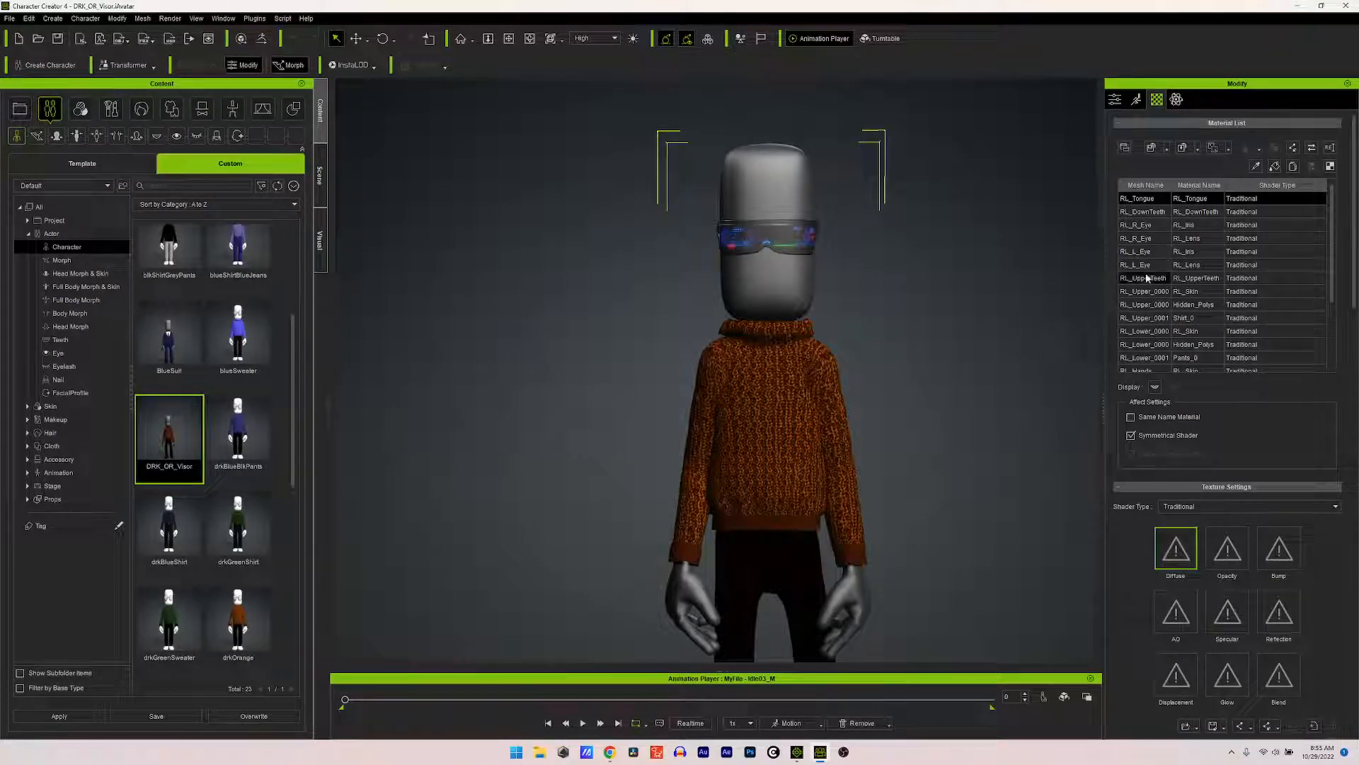
left_click(1186, 318)
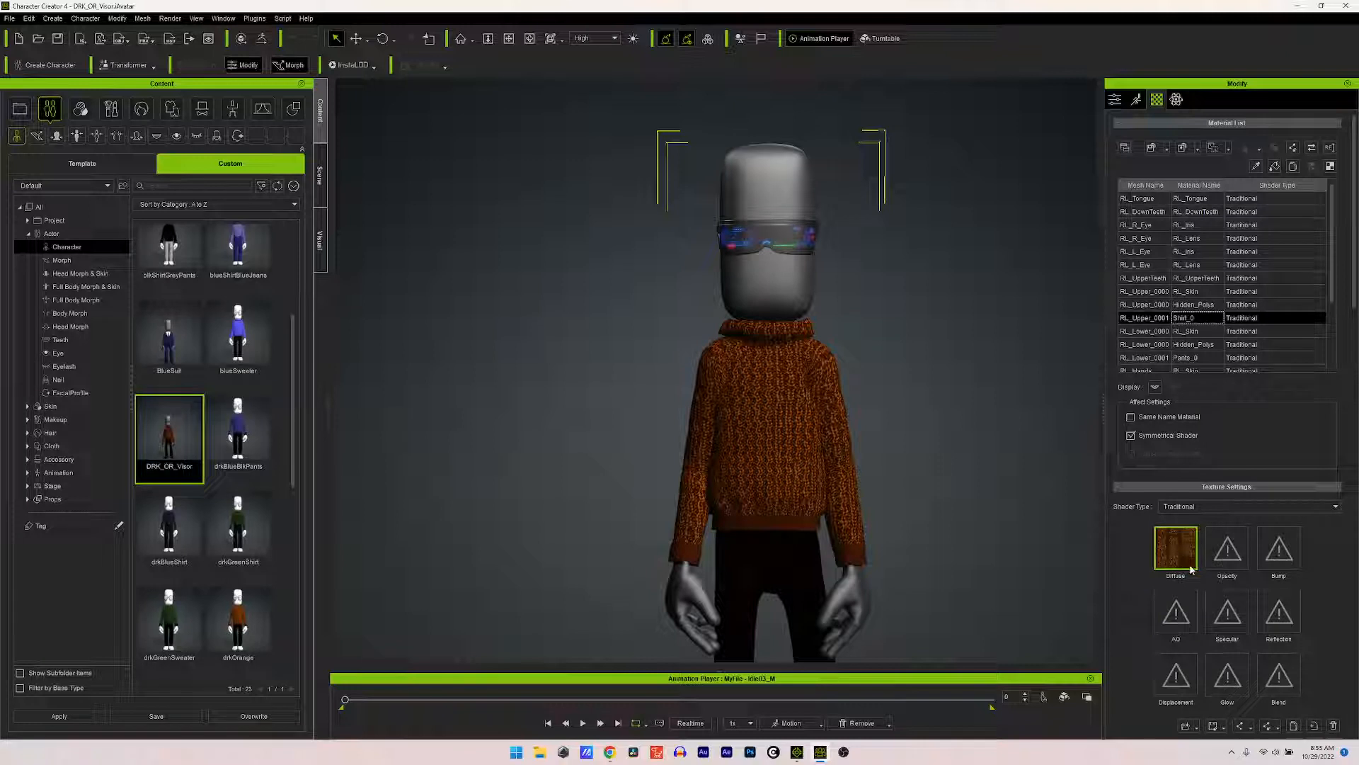
right_click(1176, 546)
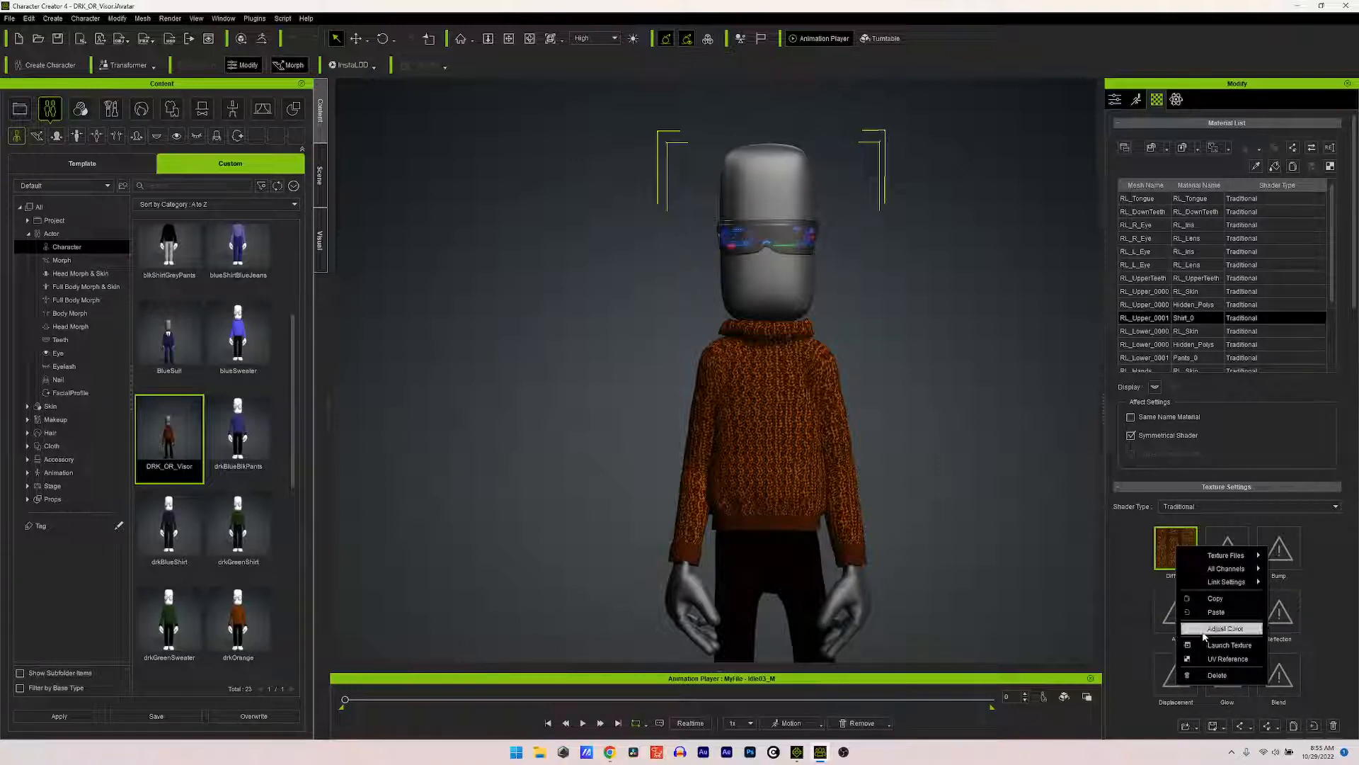
left_click(1223, 628)
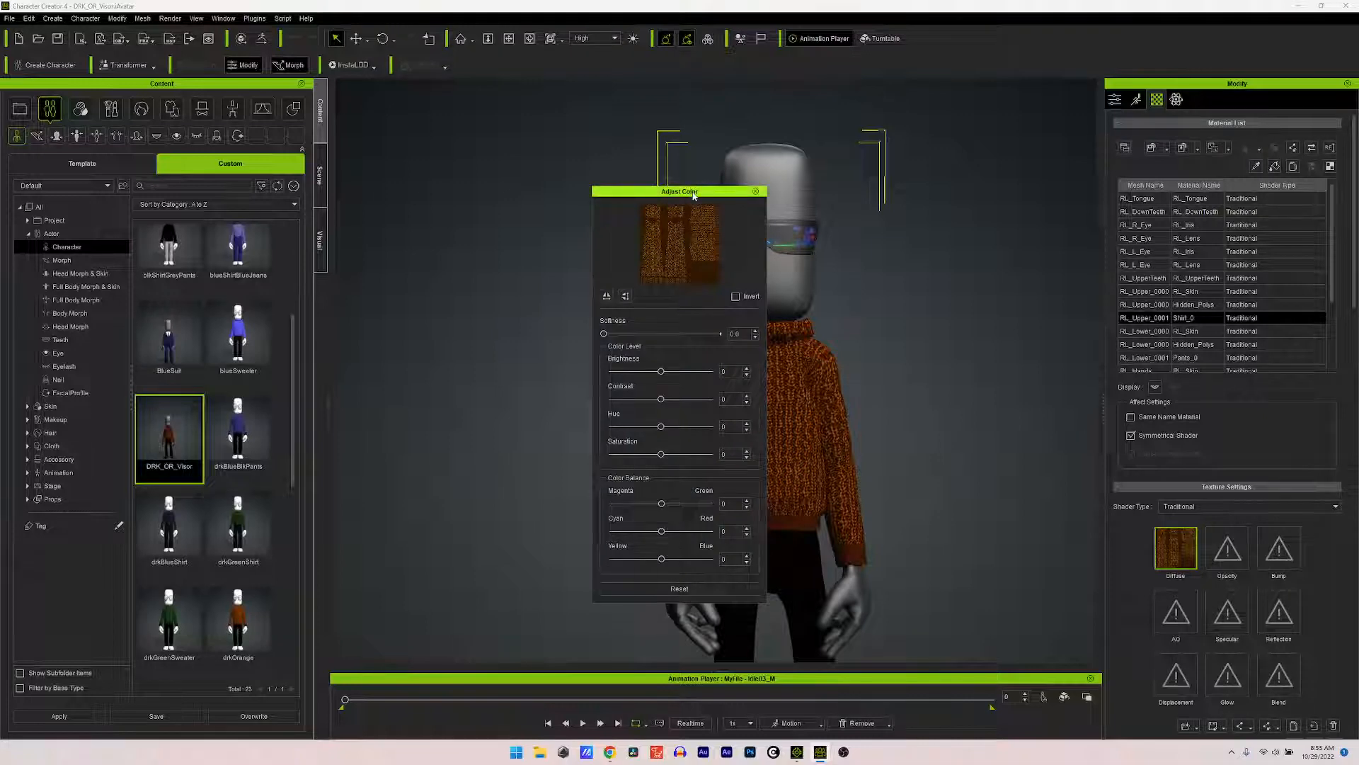
left_click_drag(694, 196, 513, 173)
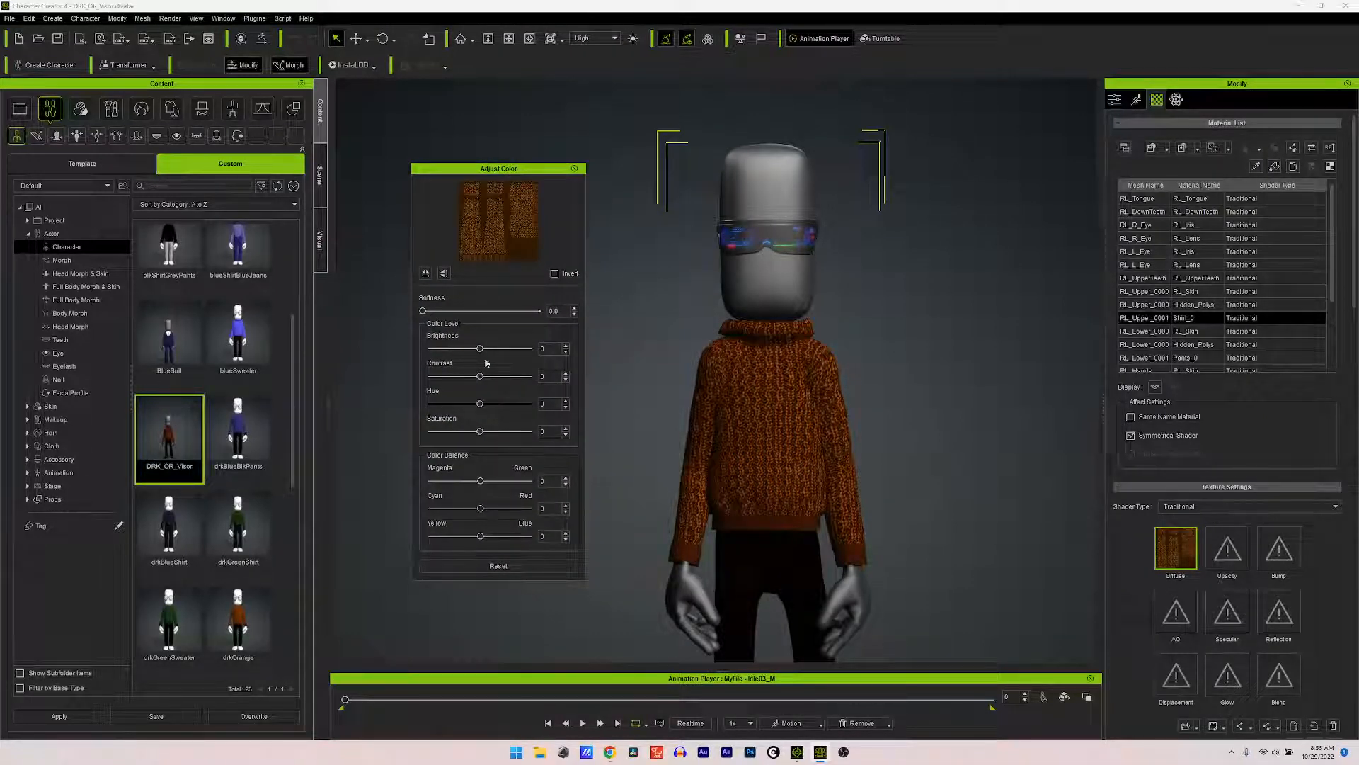
left_click_drag(480, 349, 520, 349)
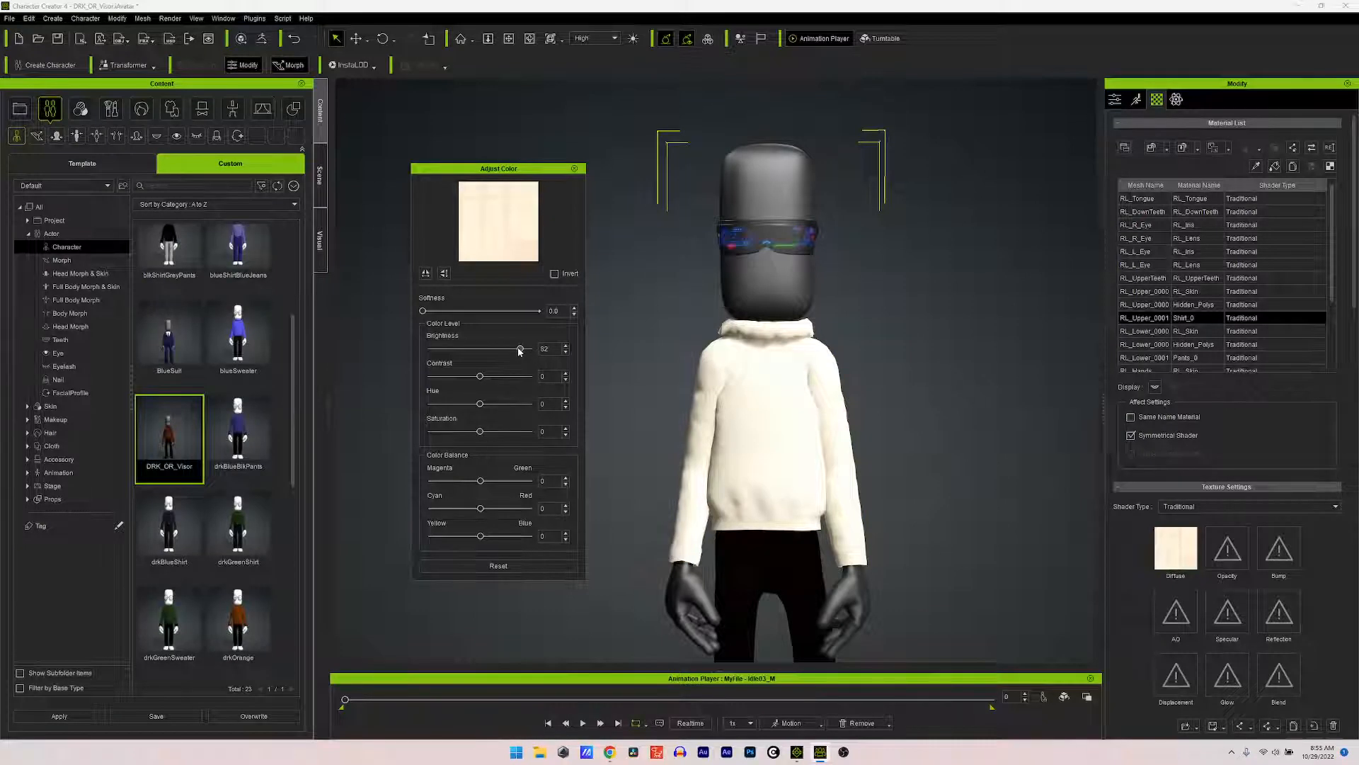
left_click_drag(519, 349, 463, 347)
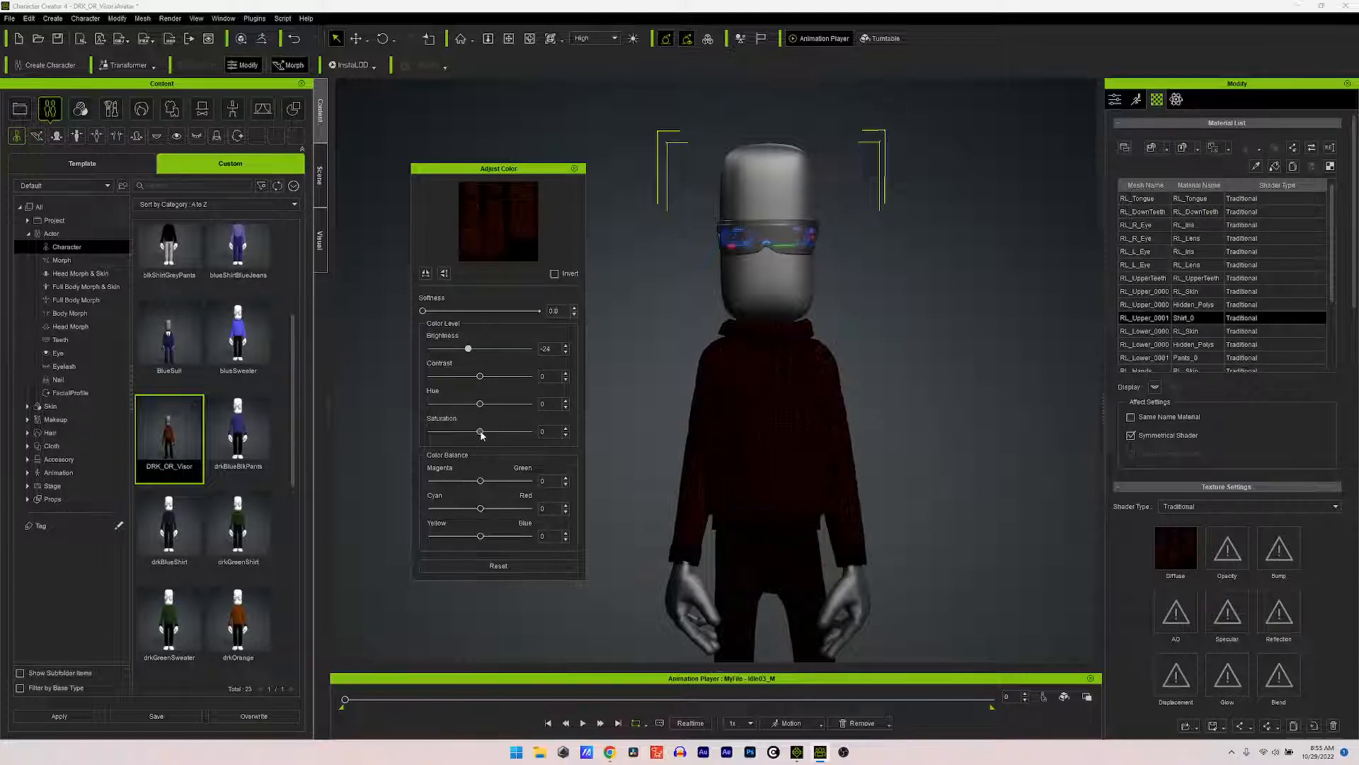
Step: Turn the Shirt_0 diffuse texture black by setting Saturation to -100 and raising Brightness to about -9
left_click_drag(482, 434, 424, 428)
left_click_drag(471, 354, 475, 354)
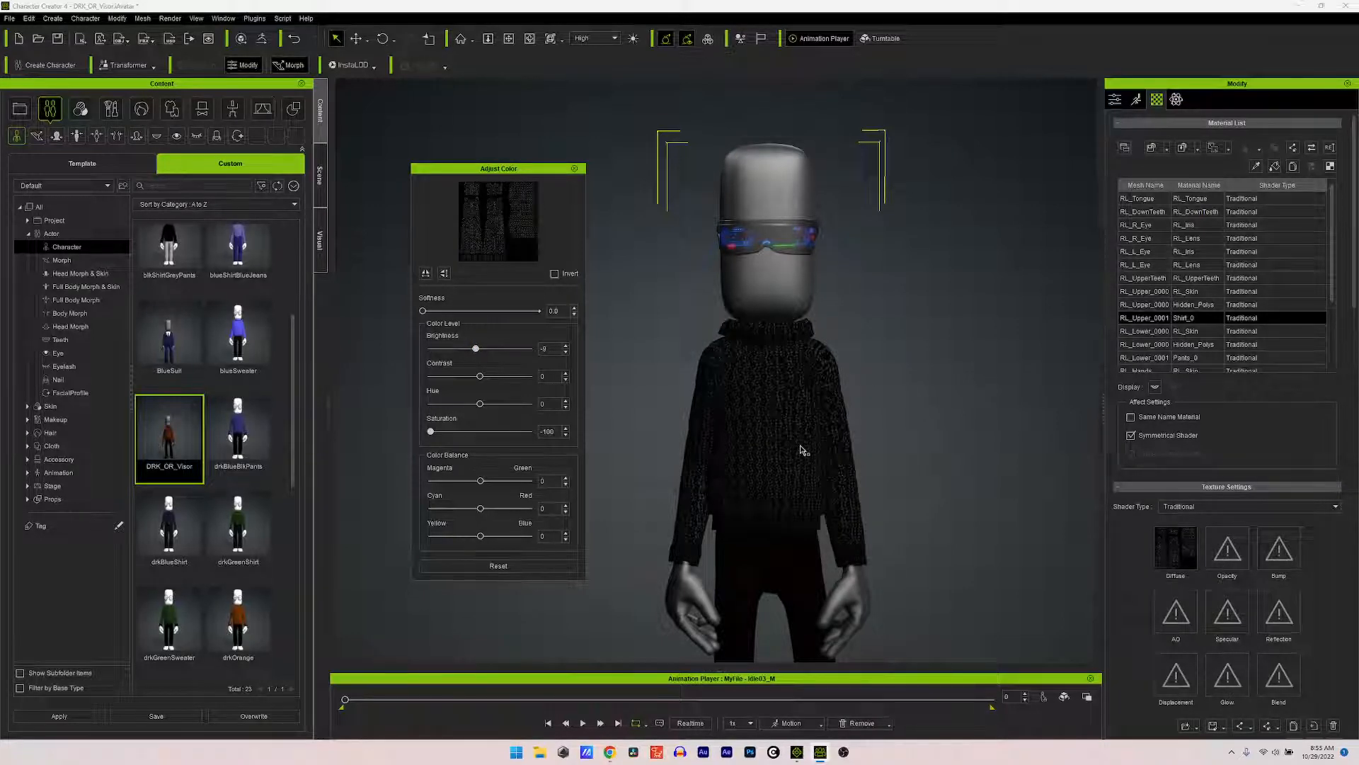
Step: Inspect the recolored sweater's knit texture up close, and the whole outfit including pants and shoes from farther back
scroll(753, 384, "up", 3)
scroll(753, 385, "up", 2)
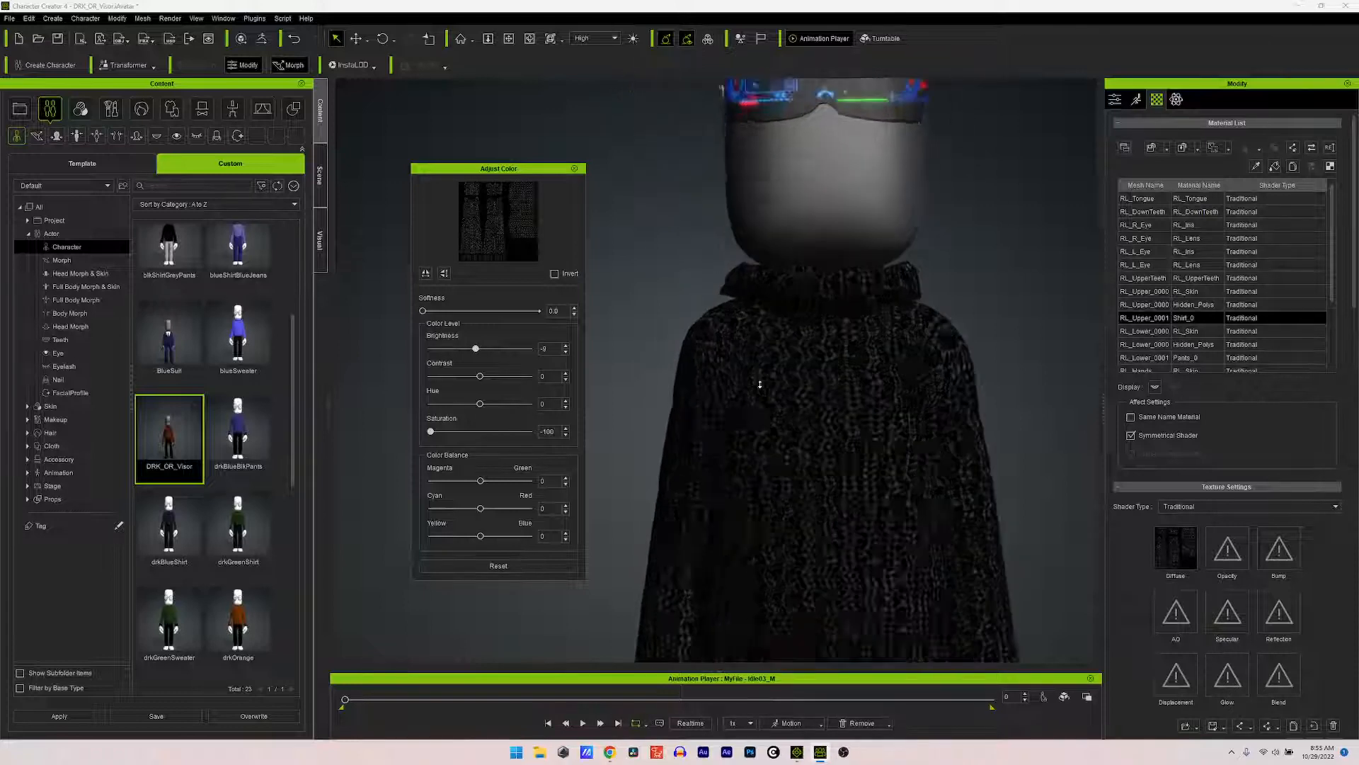
scroll(758, 388, "down", 5)
scroll(783, 402, "down", 2)
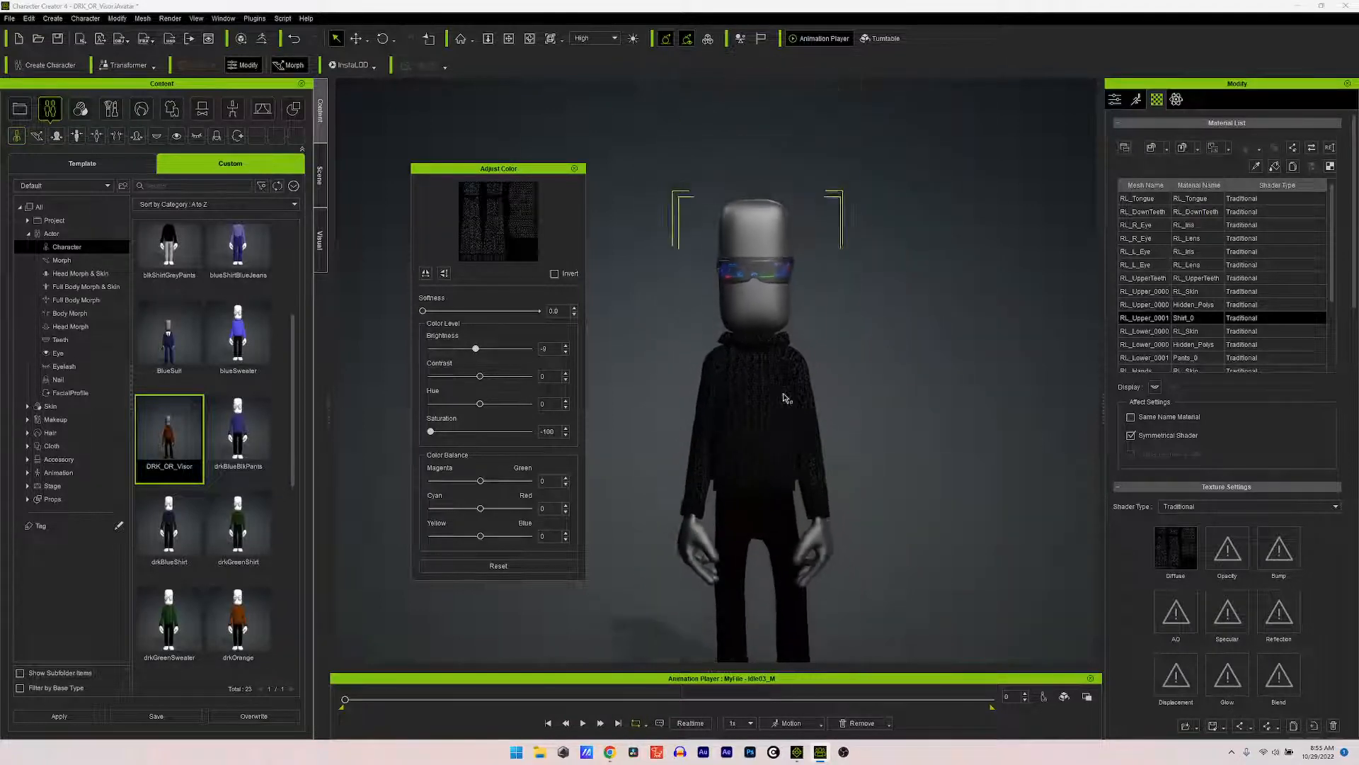
scroll(784, 394, "down", 1)
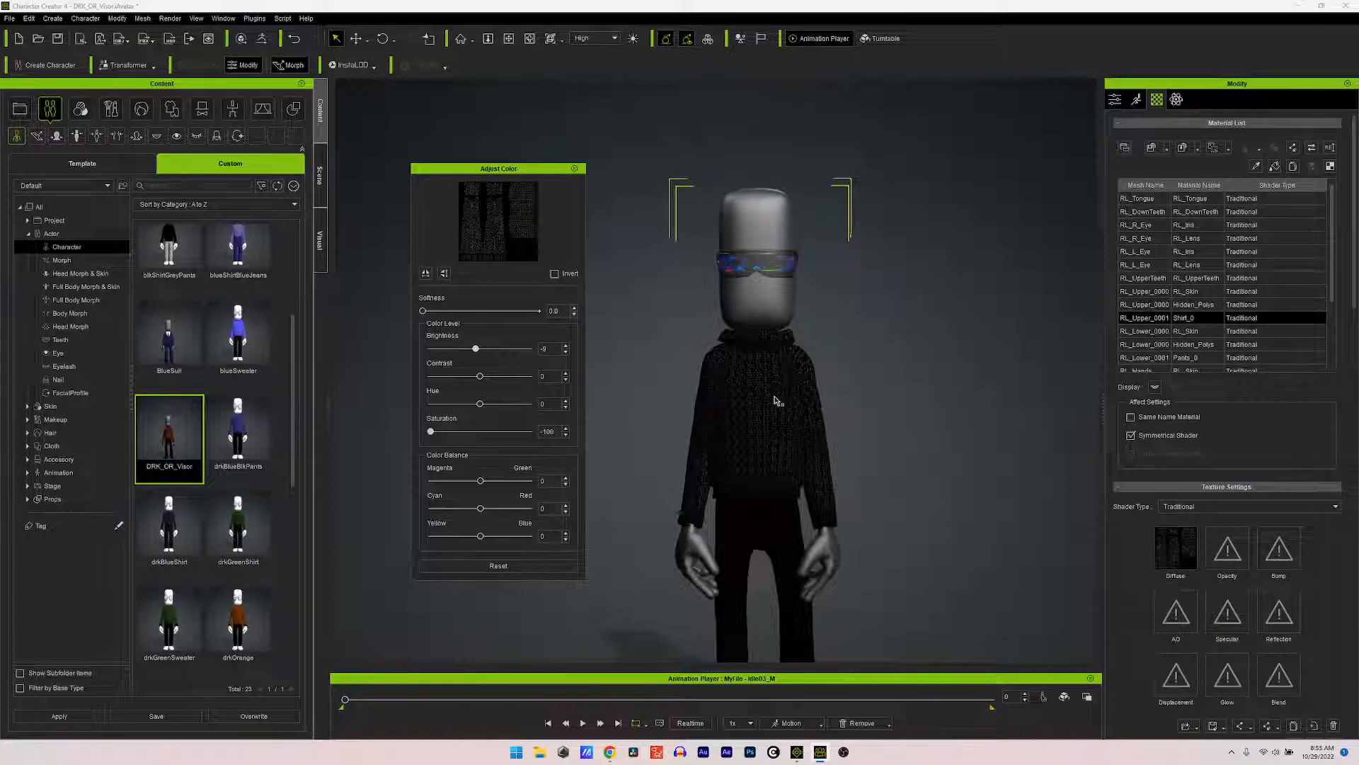
scroll(777, 401, "up", 1)
middle_click_drag(771, 418, 804, 358)
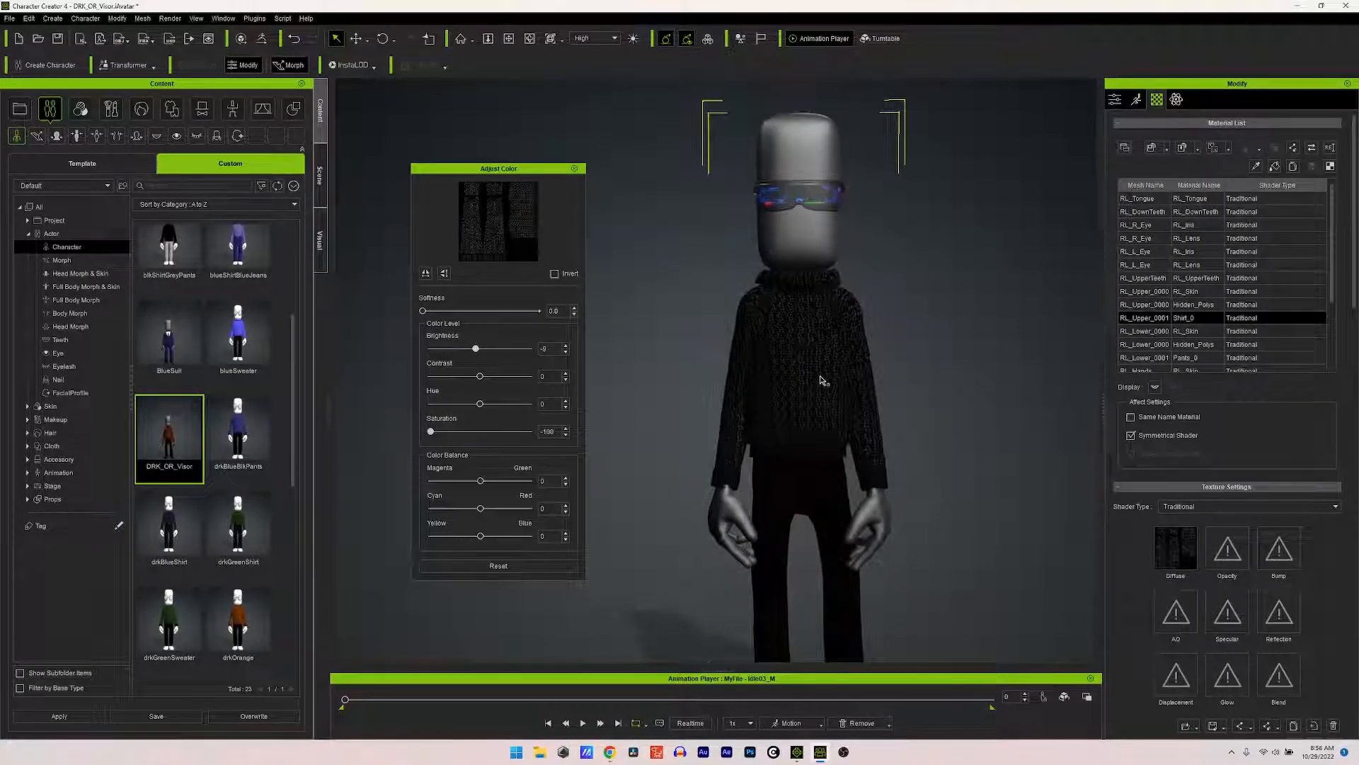
mouse_move(822, 381)
right_mouse_down()
mouse_move(668, 397)
mouse_move(458, 368)
mouse_move(662, 354)
mouse_move(992, 388)
mouse_move(798, 371)
right_mouse_up()
scroll(814, 382, "down", 4)
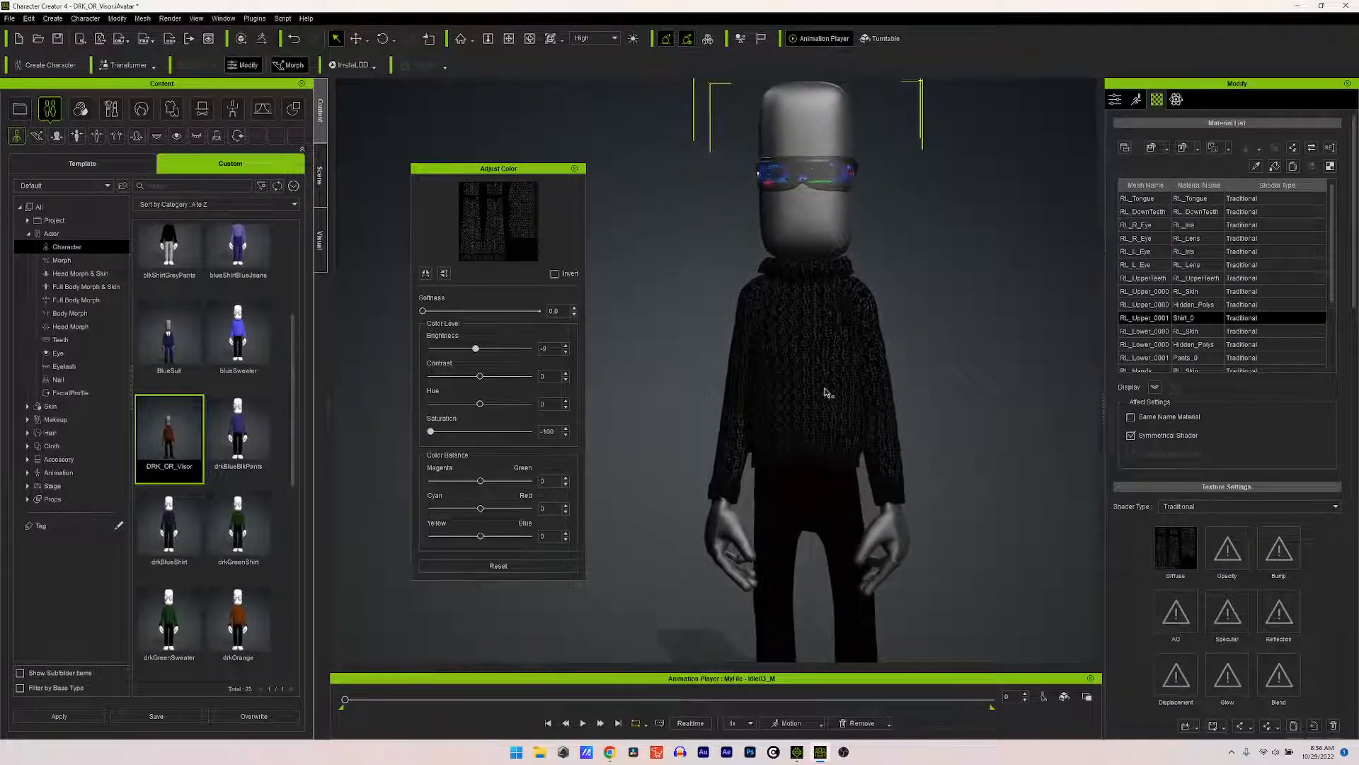
scroll(832, 389, "up", 1)
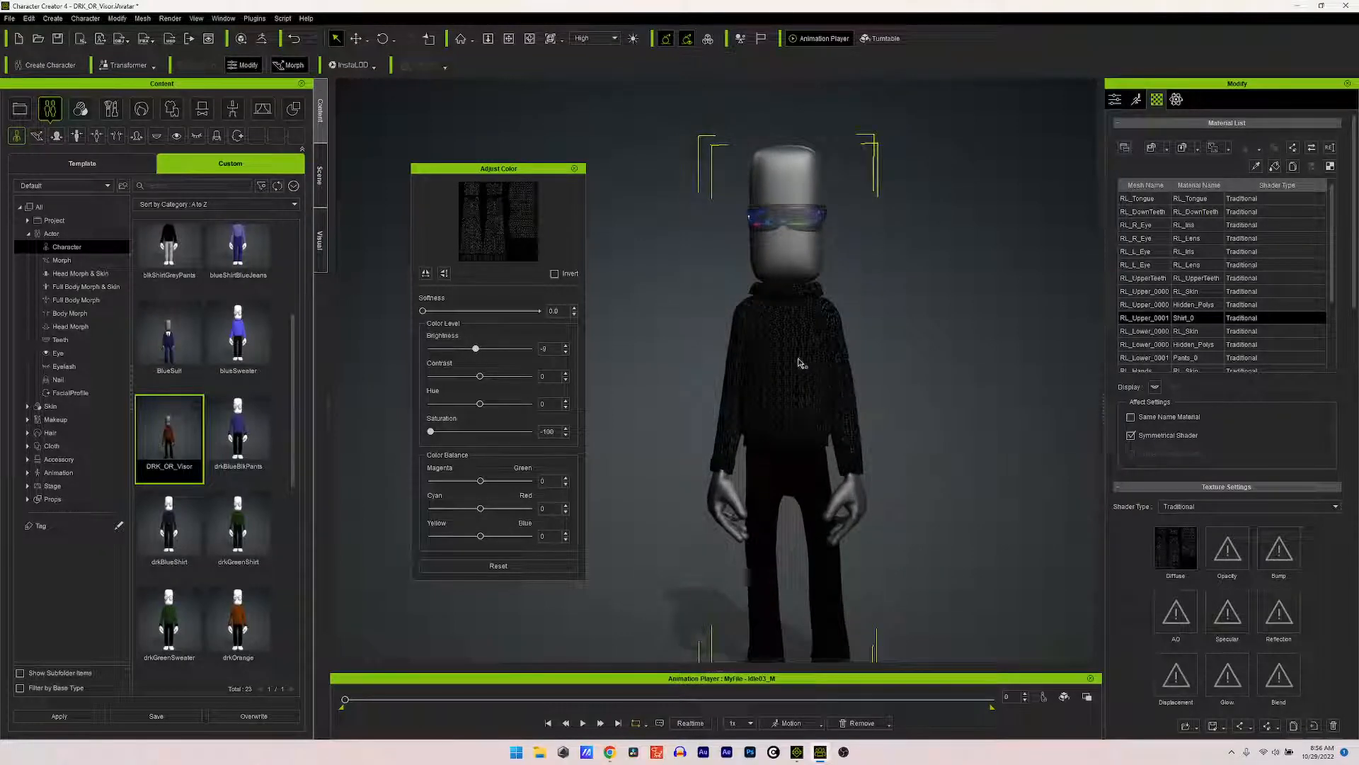
middle_click_drag(800, 362, 823, 325)
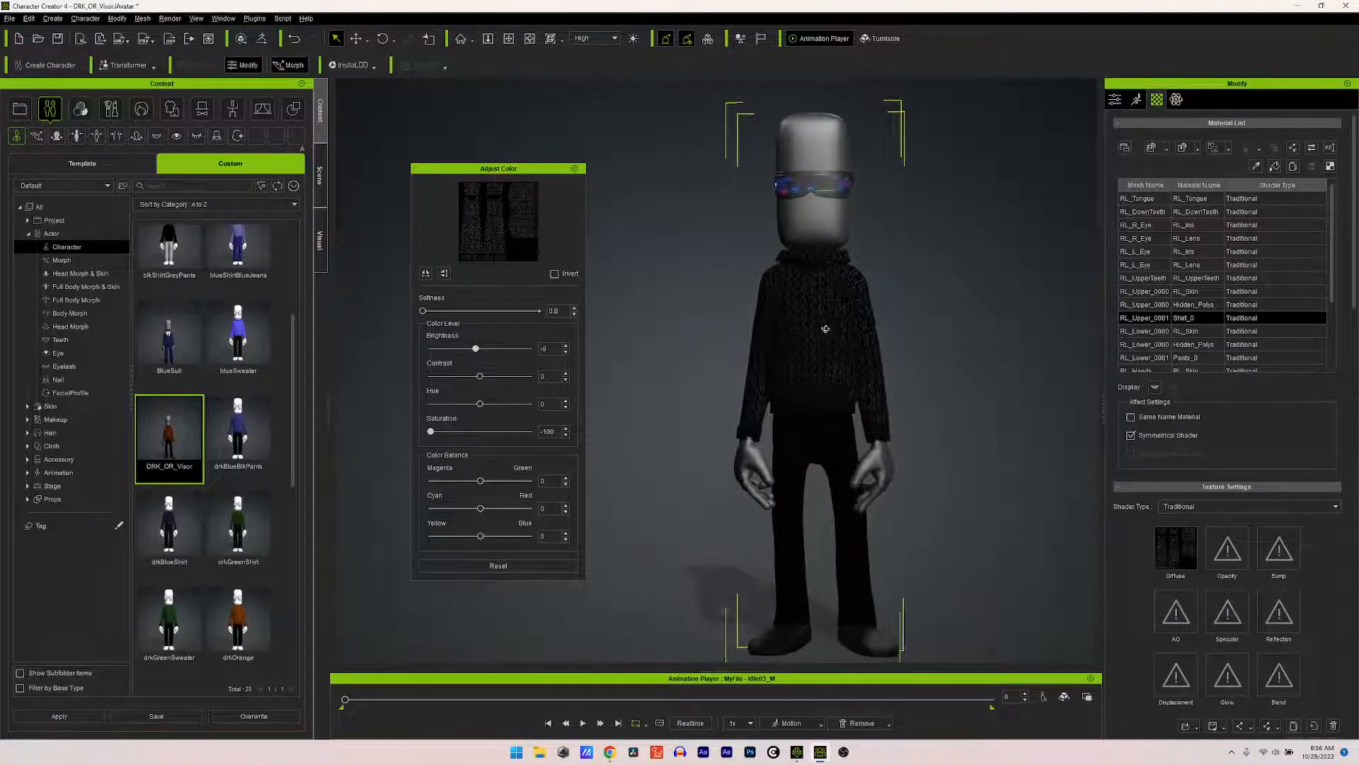
mouse_move(836, 337)
right_mouse_down()
mouse_move(857, 350)
mouse_move(853, 337)
right_mouse_up()
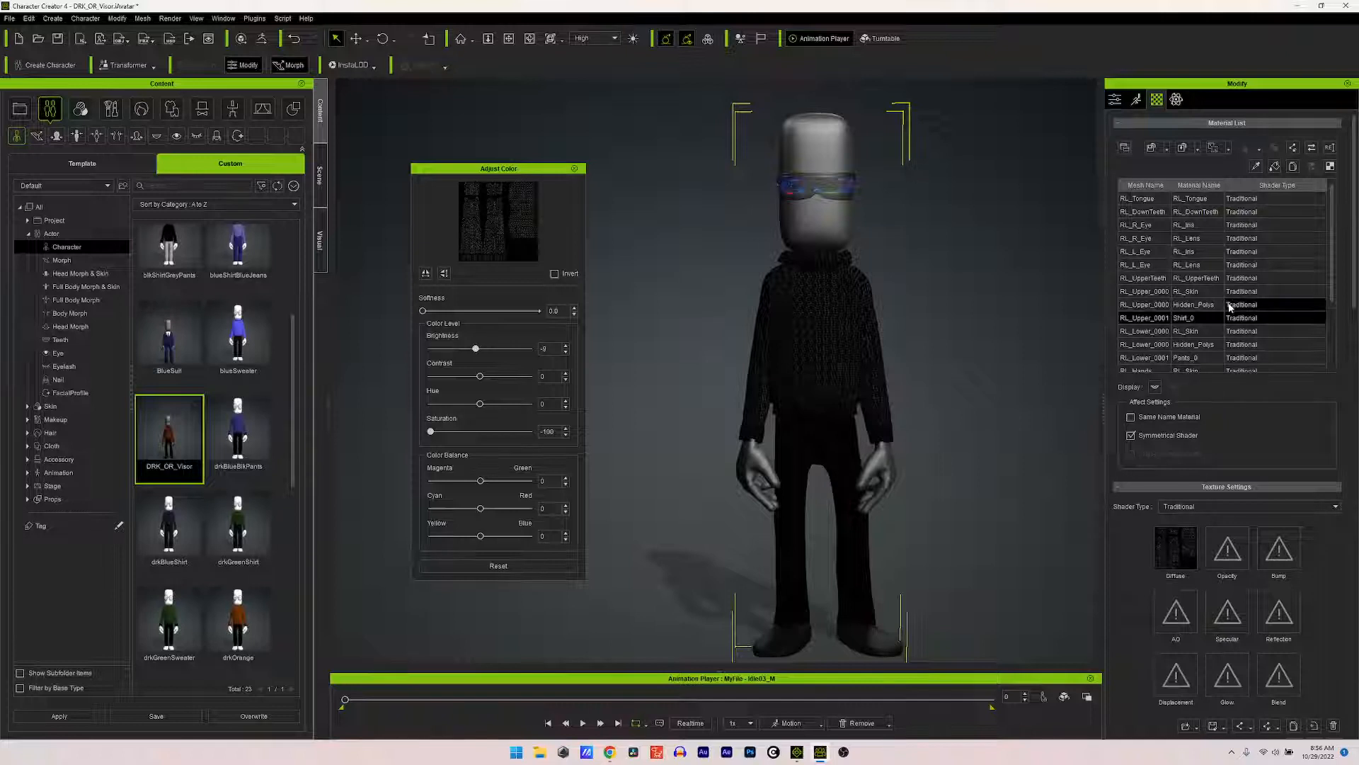
Step: Load the Avatar Skin PNG image as the Base Color texture of the RL_Shoes material
scroll(1217, 319, "down", 2)
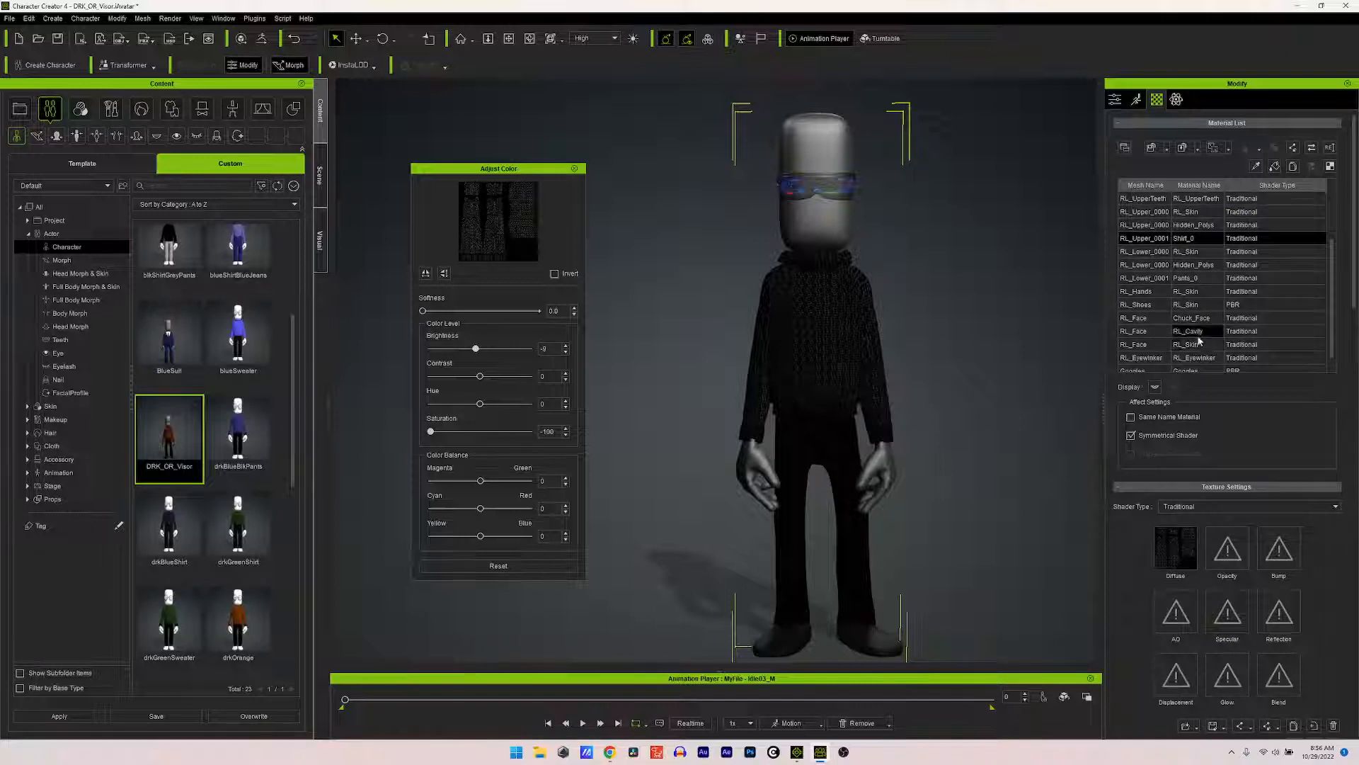
scroll(1198, 339, "down", 2)
left_click(1180, 269)
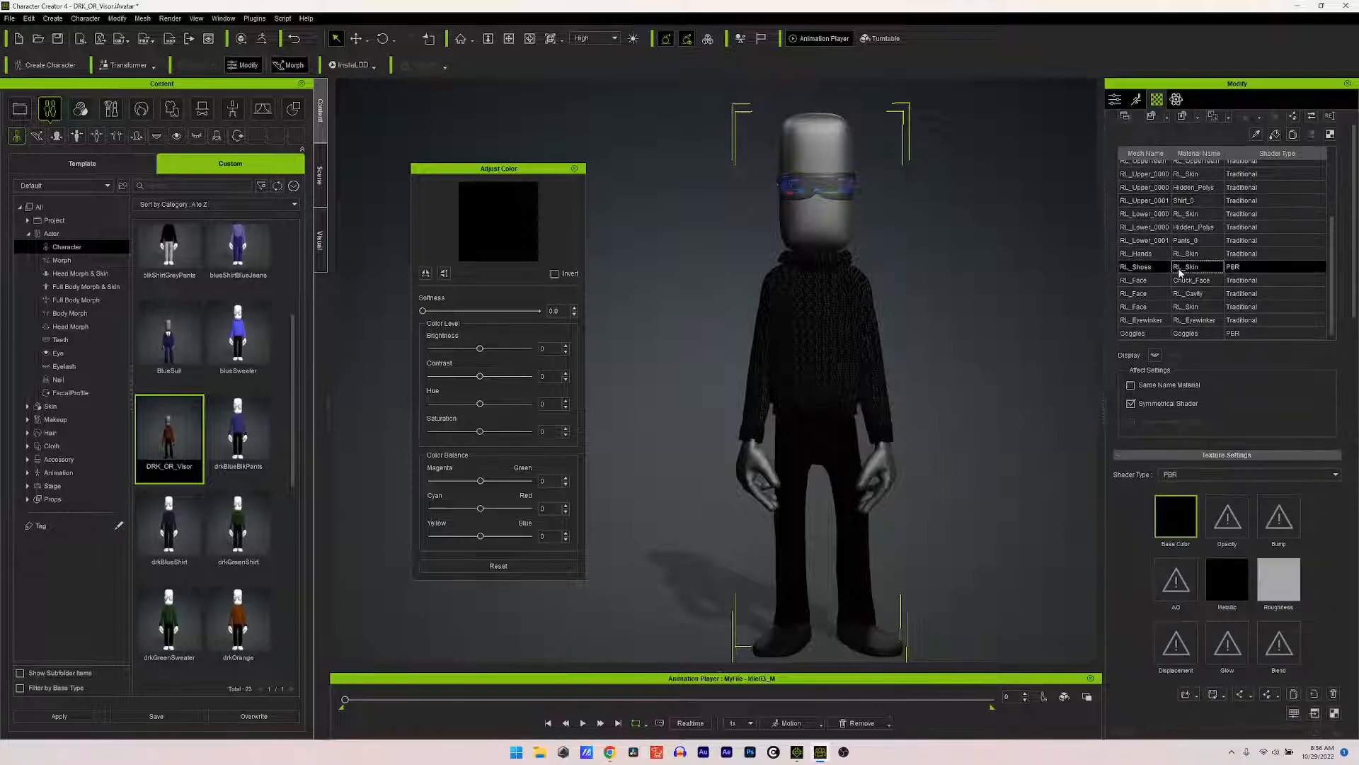
right_click(1184, 516)
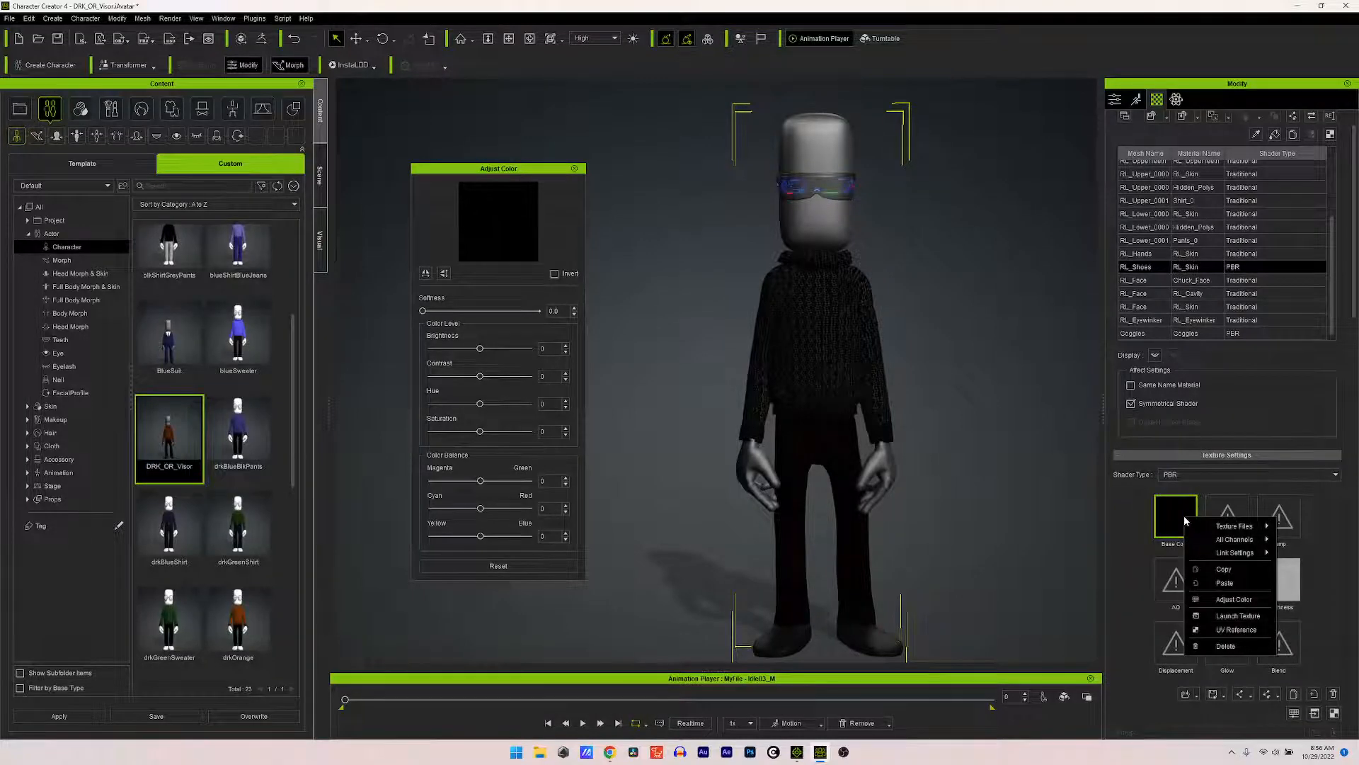
mouse_move(1226, 527)
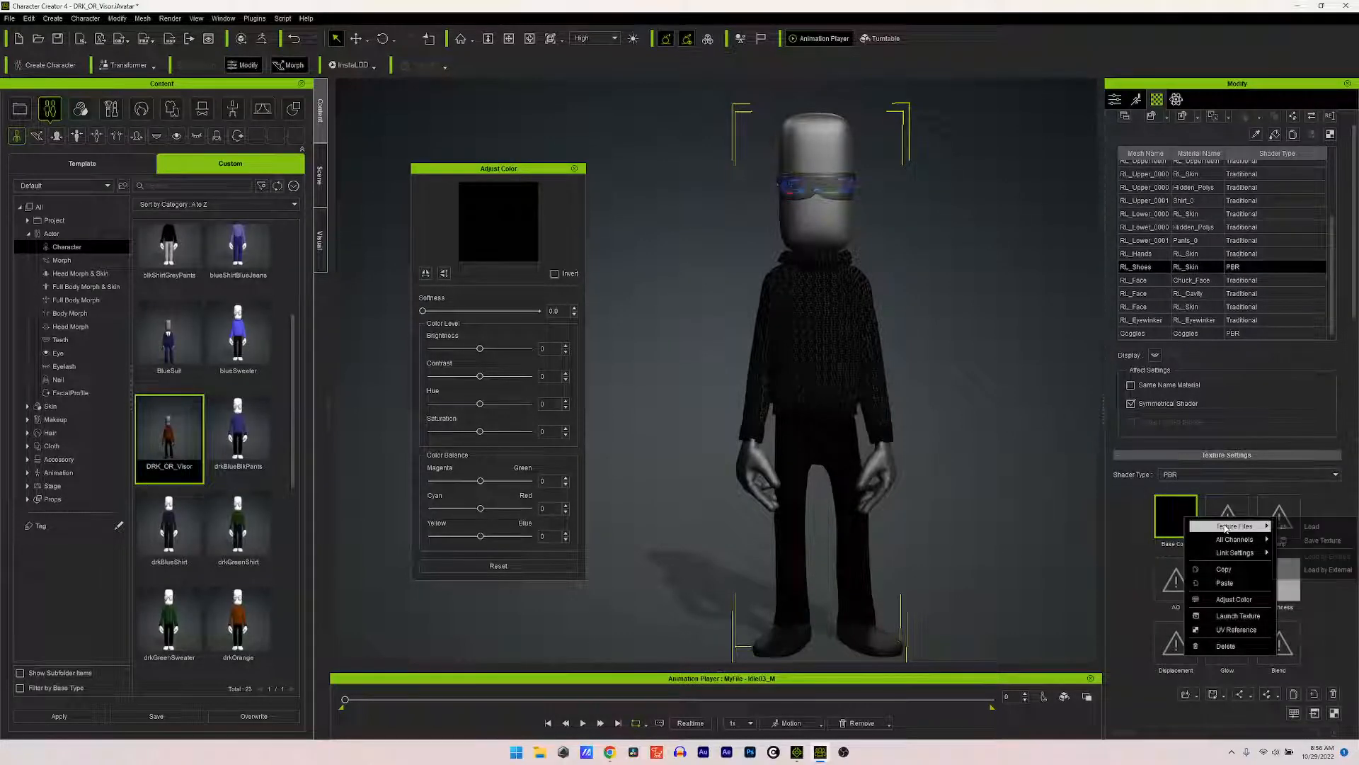
left_click(1312, 527)
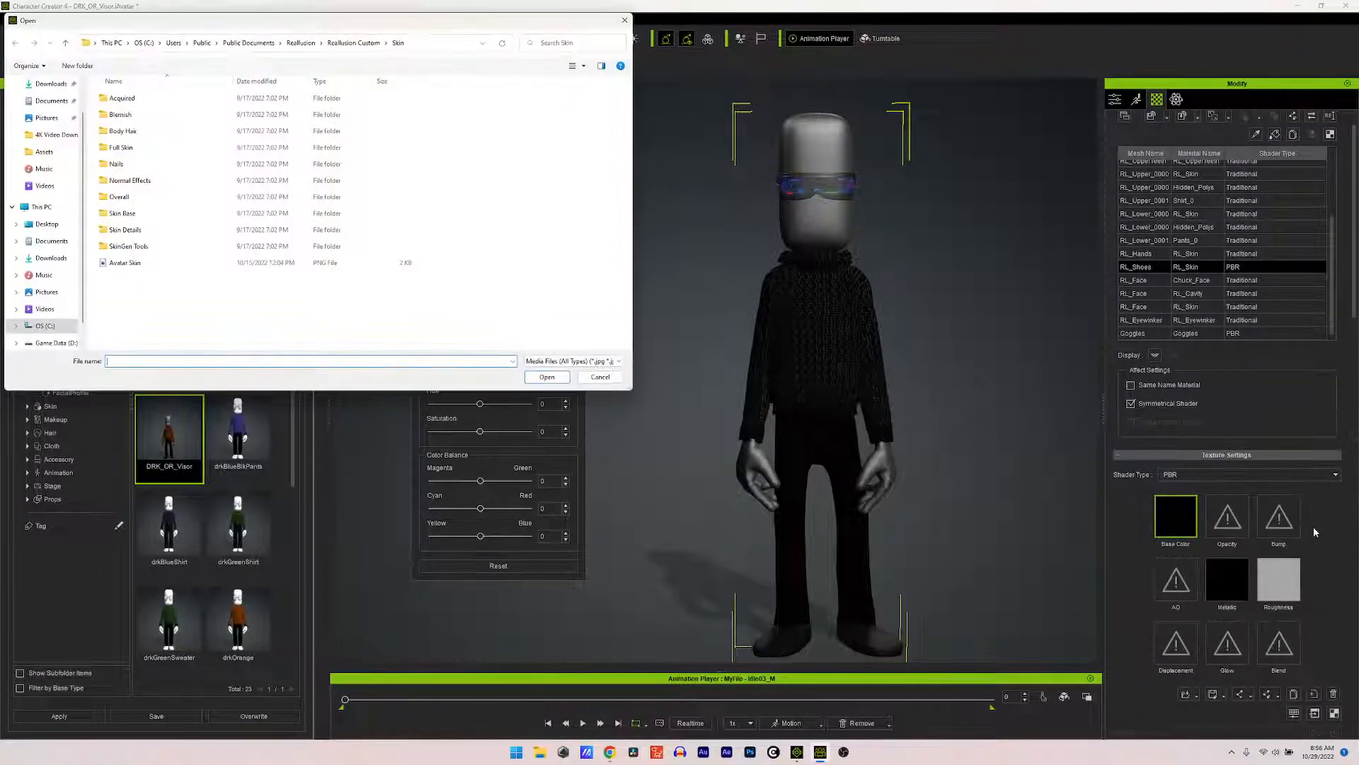
left_click(122, 262)
left_click(547, 377)
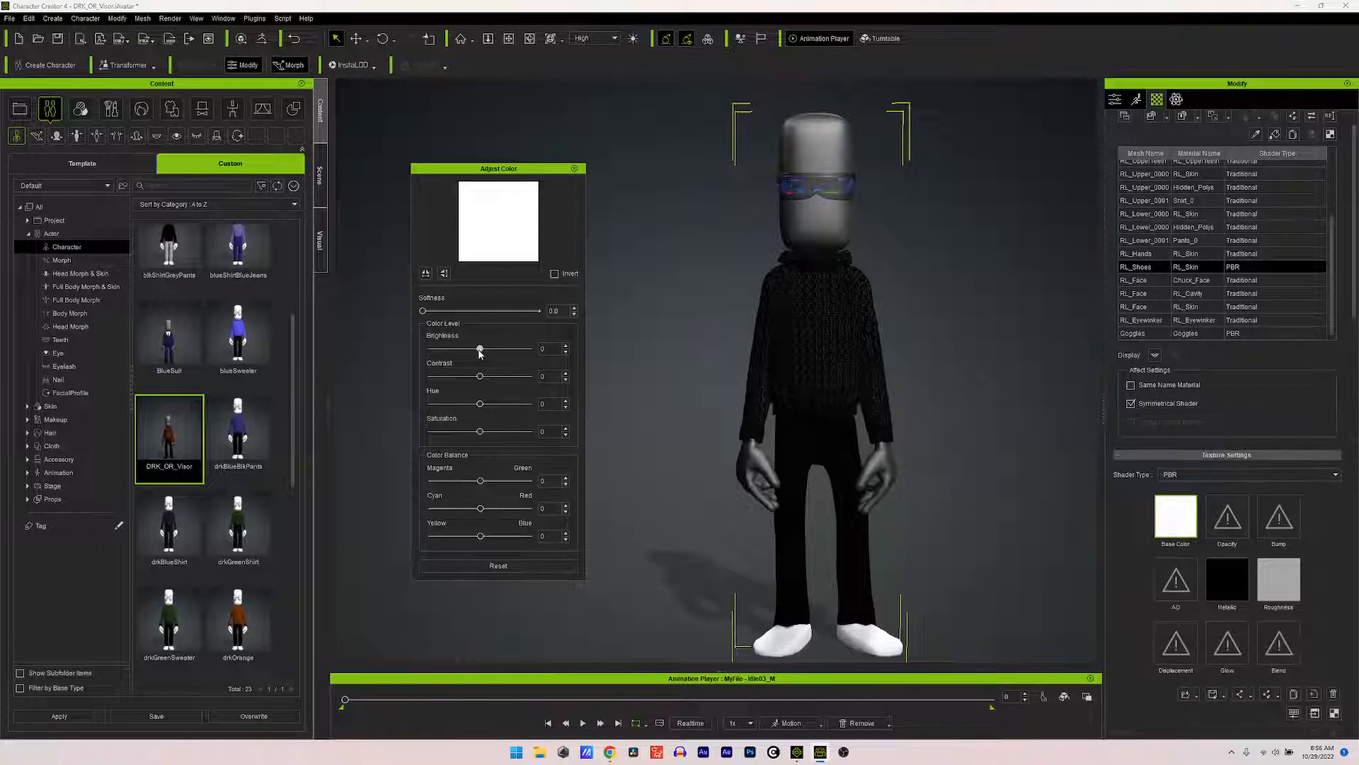
Step: Try Brightness, Hue and Invert changes on the shoes' base color, and set its Cyan-Red balance to 100
left_click_drag(480, 349, 418, 346)
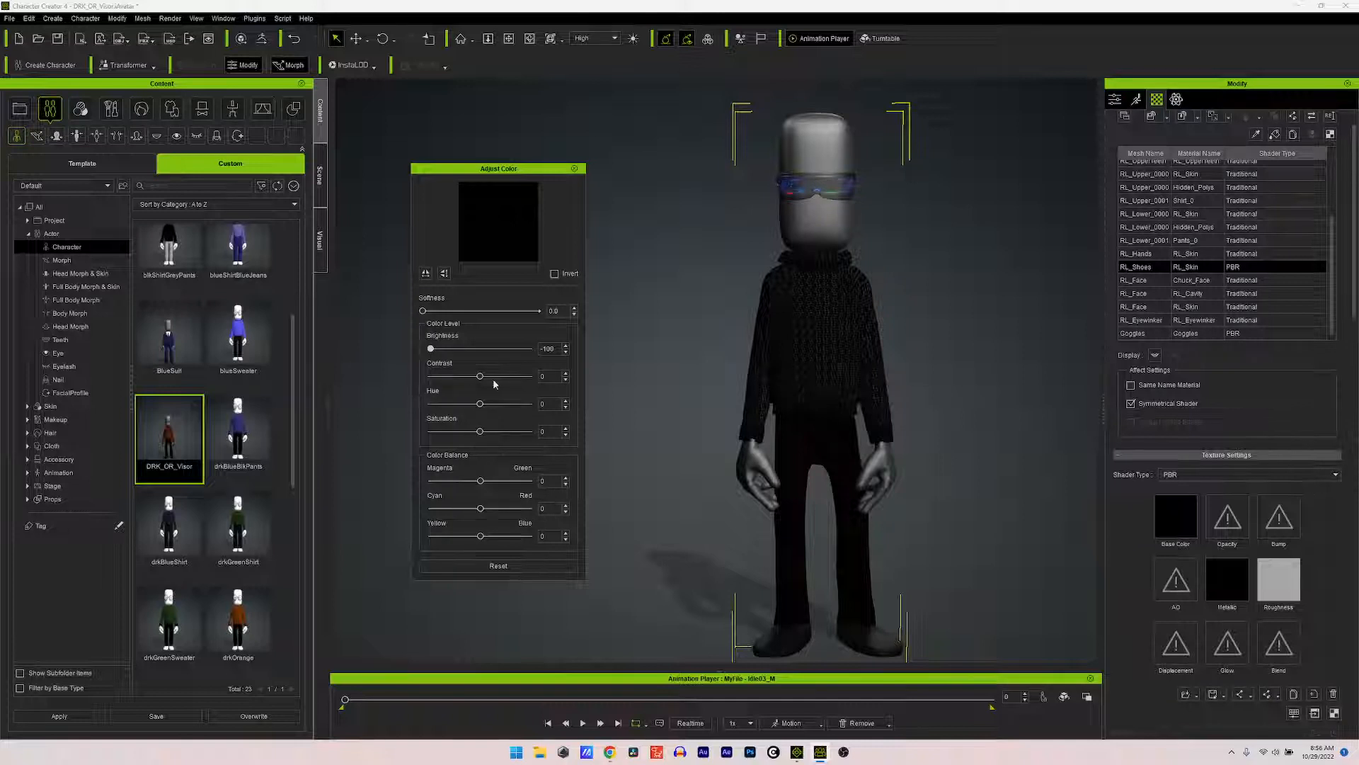
left_click_drag(432, 354, 480, 349)
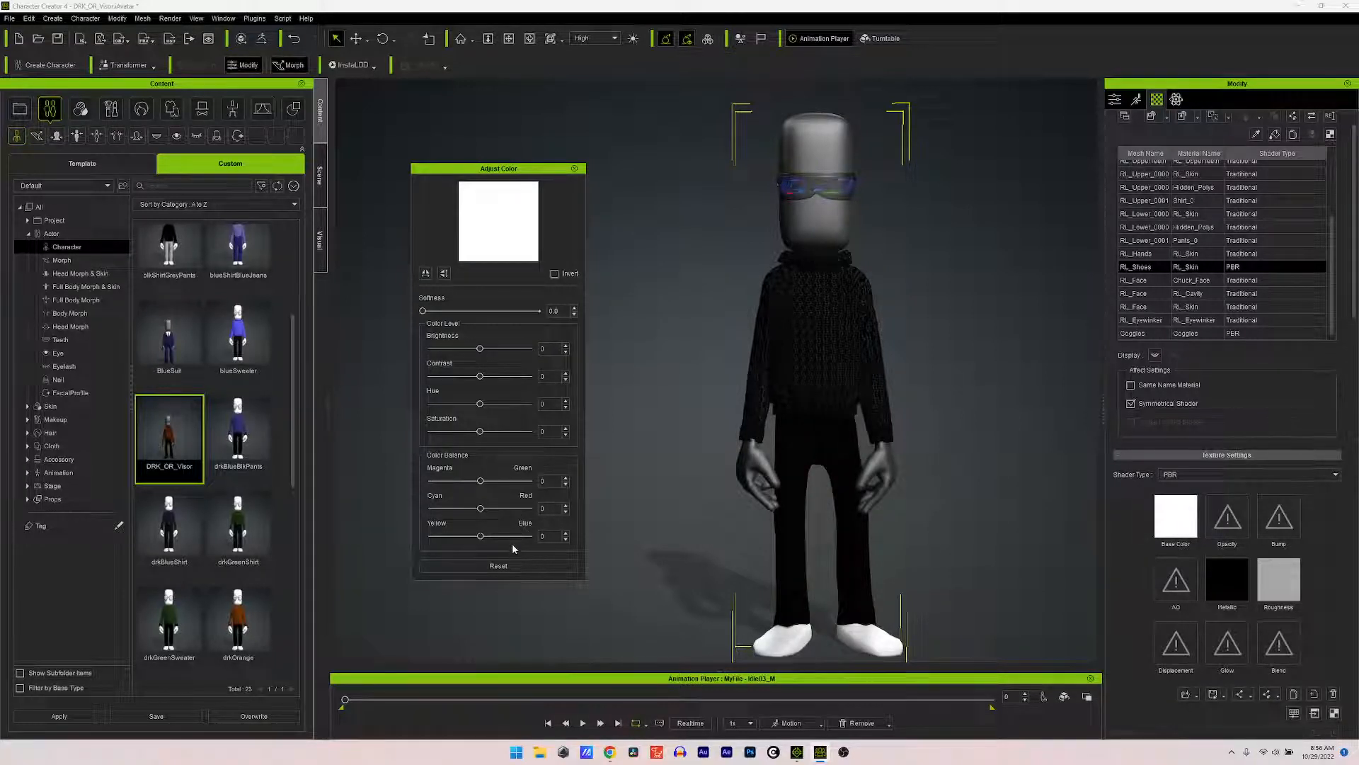
left_click_drag(481, 509, 554, 507)
mouse_move(480, 432)
left_mouse_down()
mouse_move(514, 434)
mouse_move(481, 438)
left_mouse_up()
left_click_drag(480, 404, 546, 420)
double_click(529, 404)
left_click(556, 274)
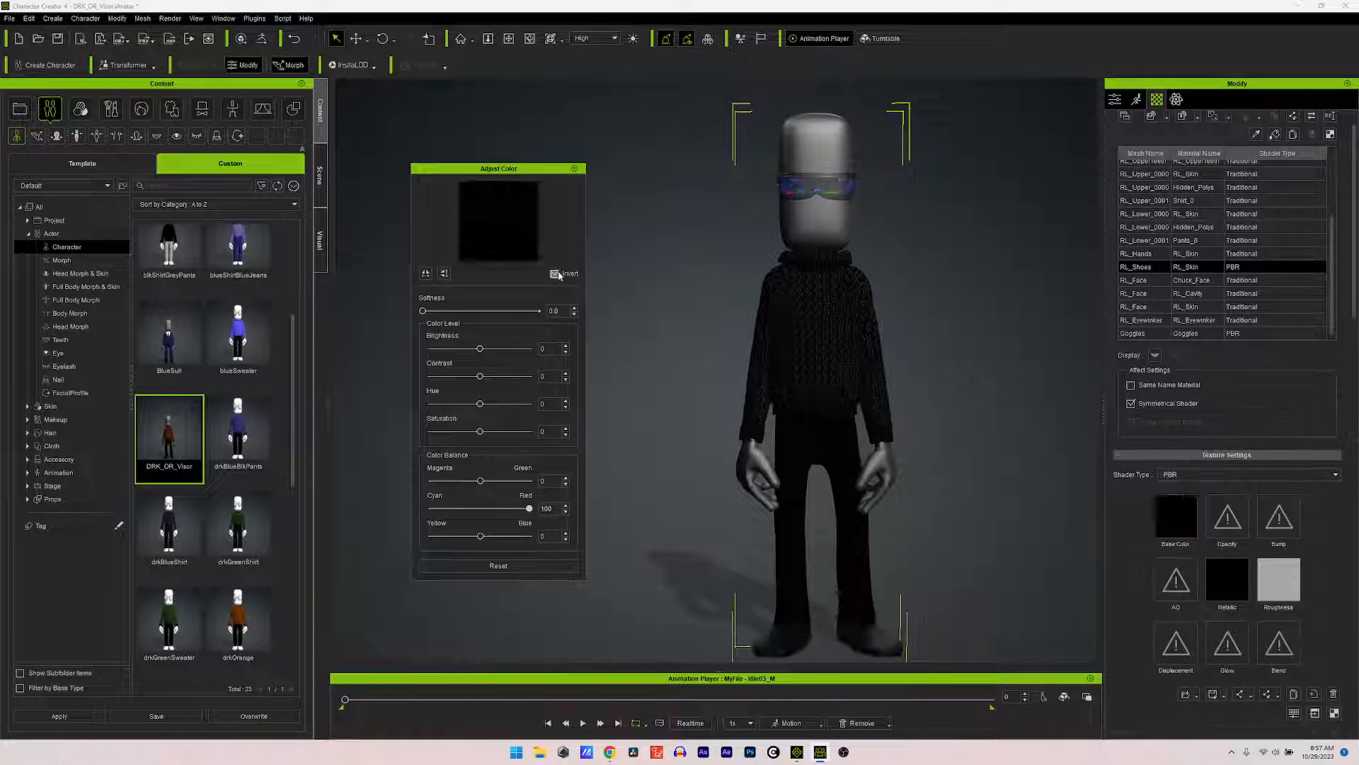
left_click(556, 274)
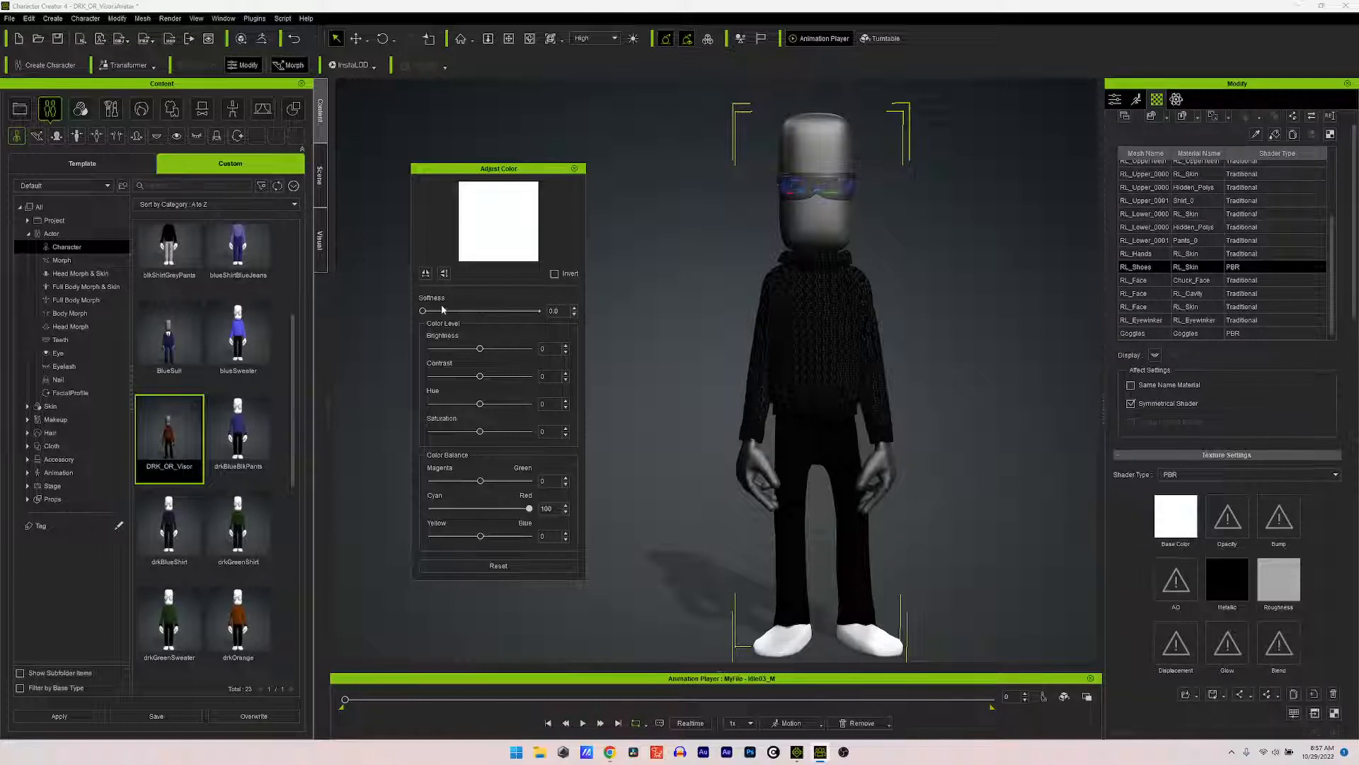
Step: Darken the shoes' base color to black by setting Brightness to -100, and check them on the character
mouse_move(423, 311)
left_mouse_down()
mouse_move(592, 331)
mouse_move(422, 311)
left_mouse_up()
left_click_drag(480, 348, 429, 348)
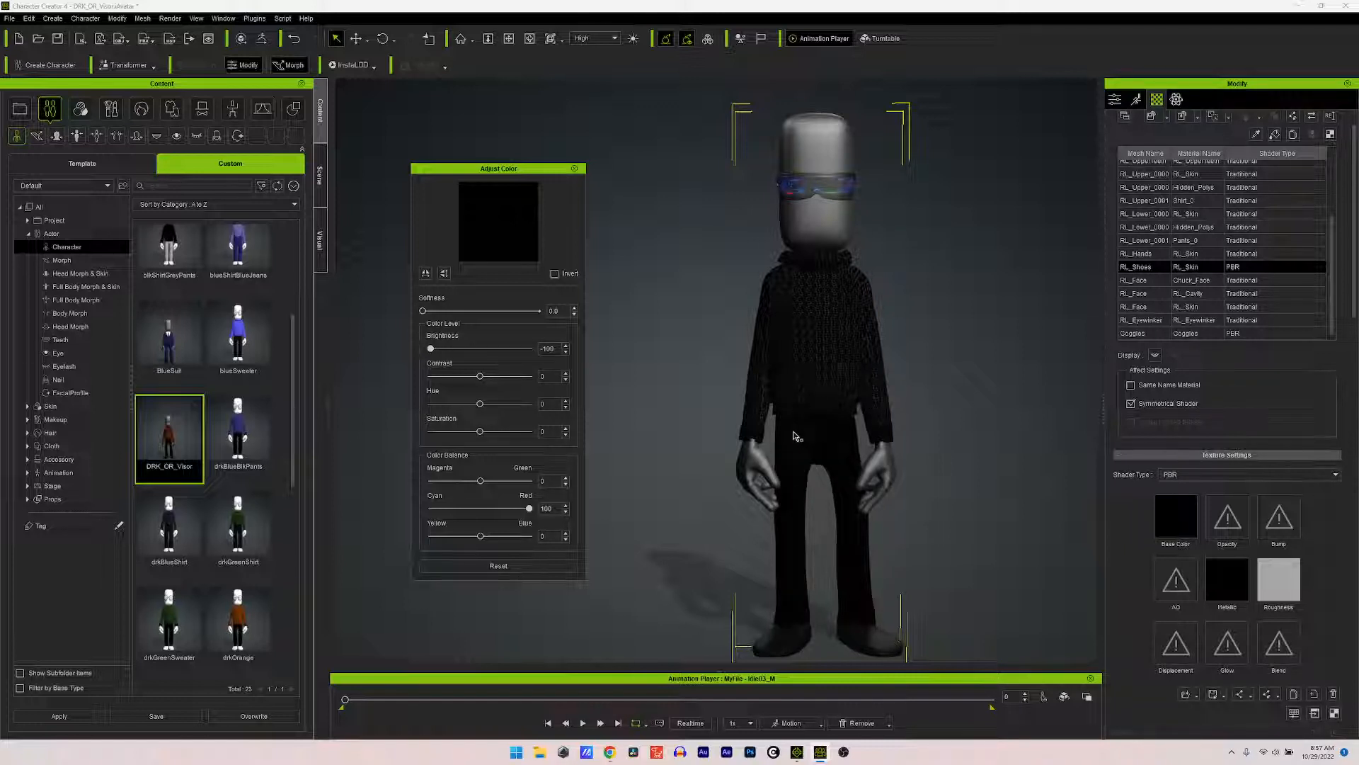
scroll(856, 445, "up", 3)
scroll(843, 472, "down", 2)
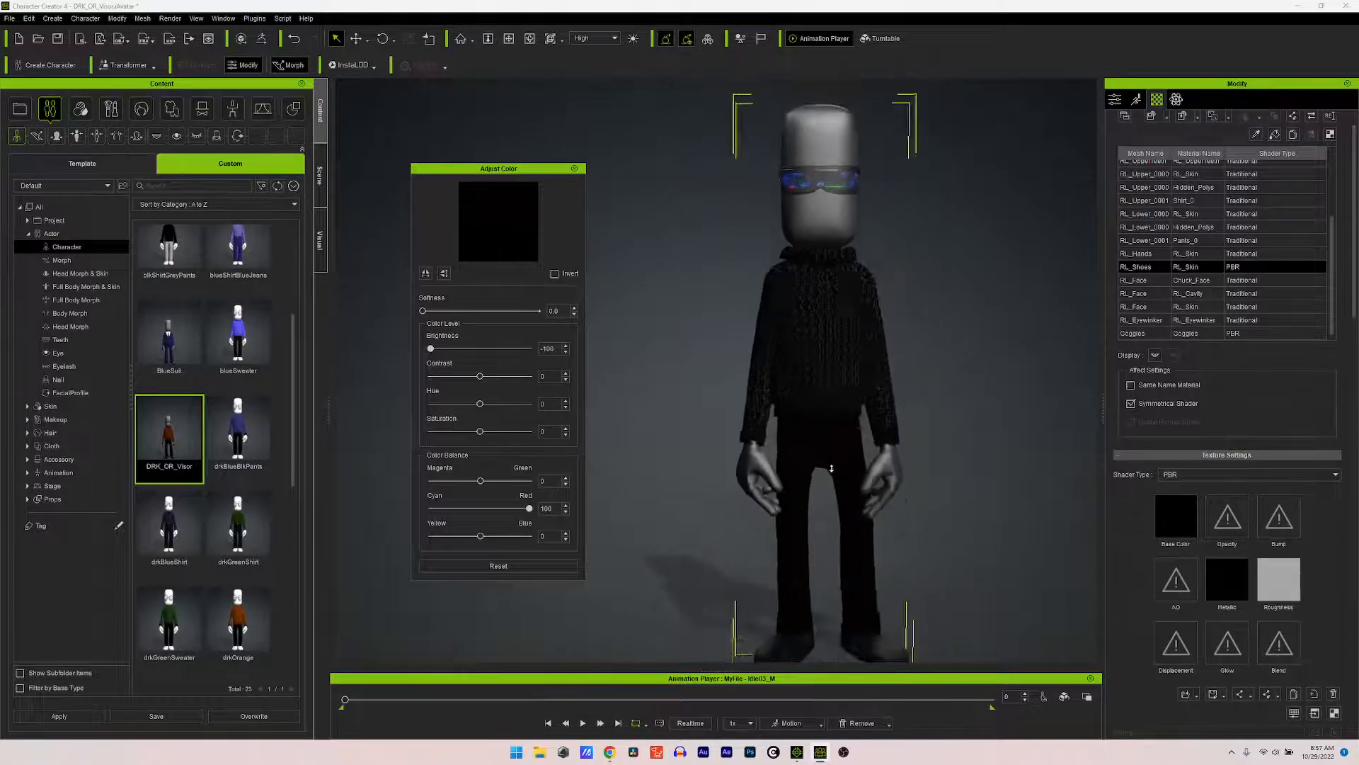
scroll(832, 468, "down", 1)
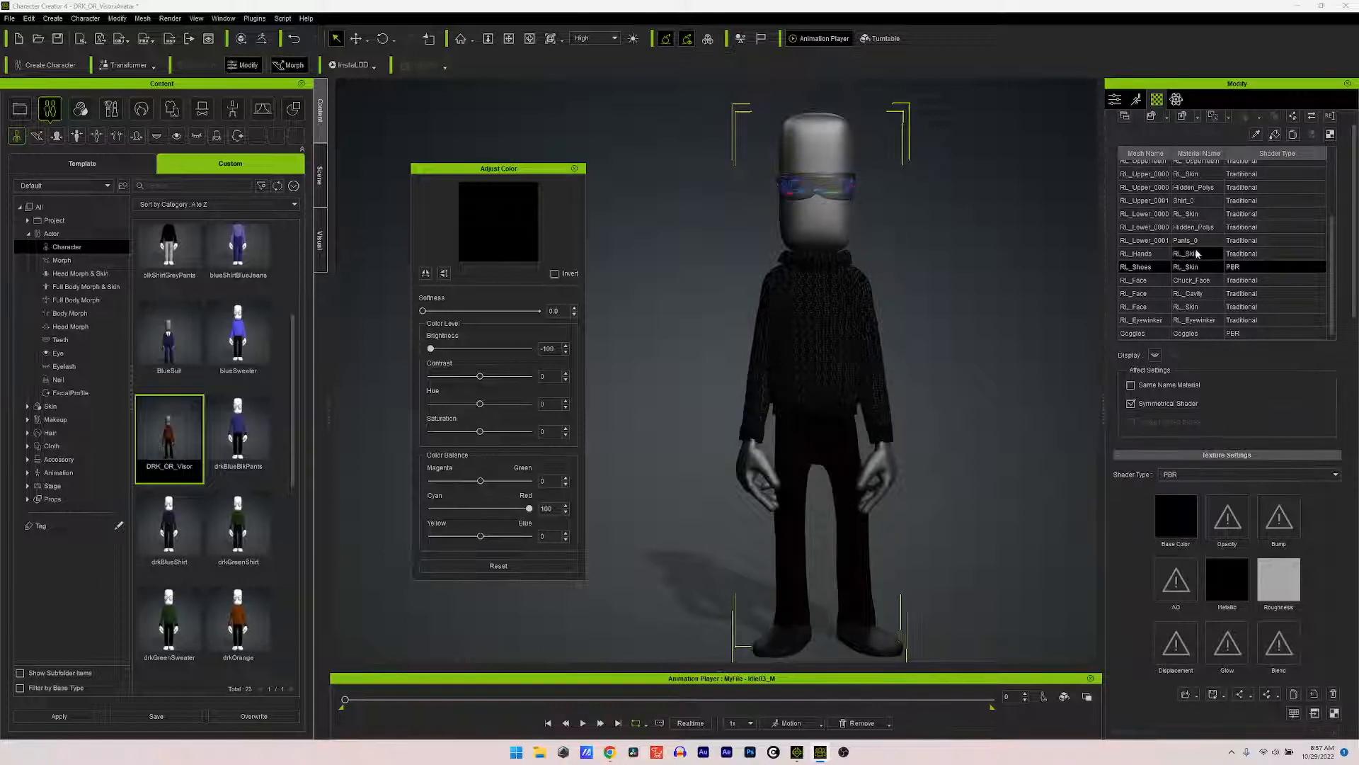
Step: Find the RL_Skin material of the RL_Hands mesh and set its diffuse texture Brightness to 10
scroll(1196, 253, "up", 5)
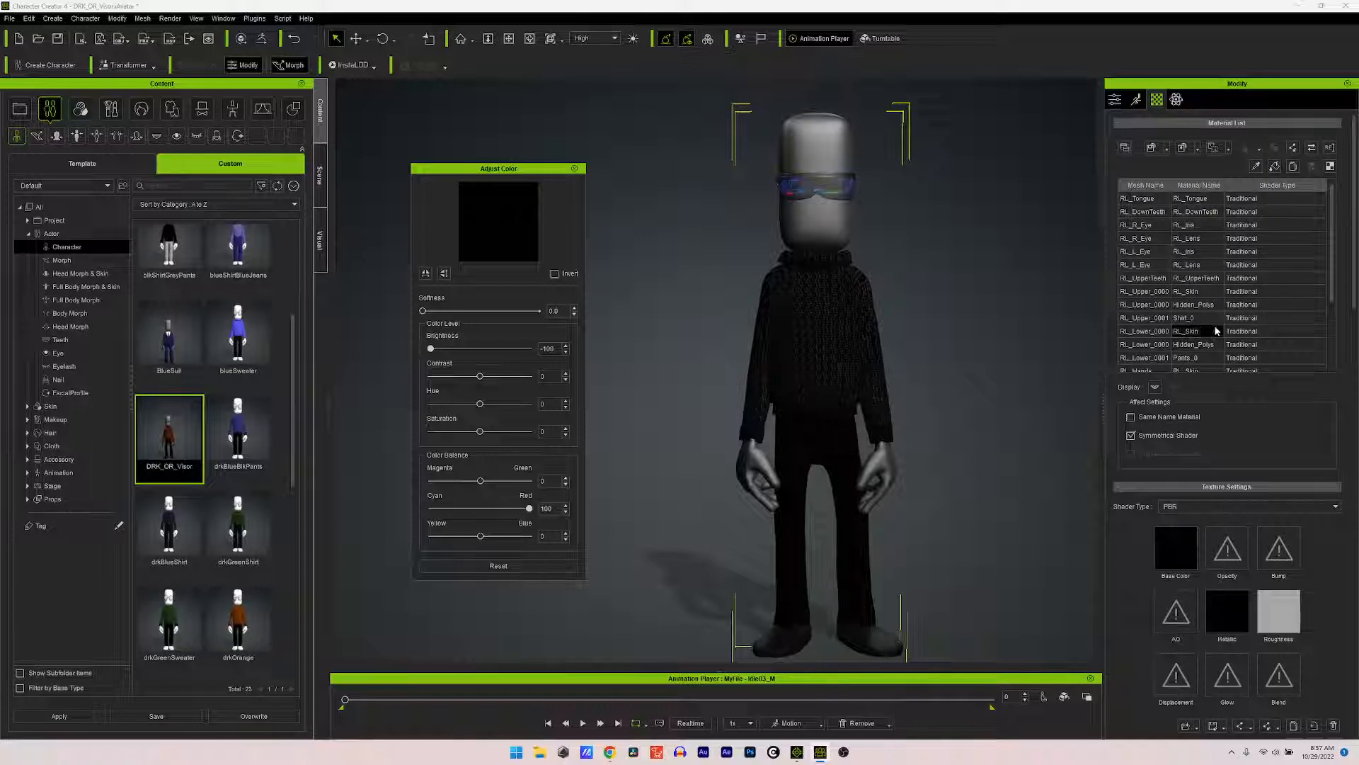
left_click(1198, 293)
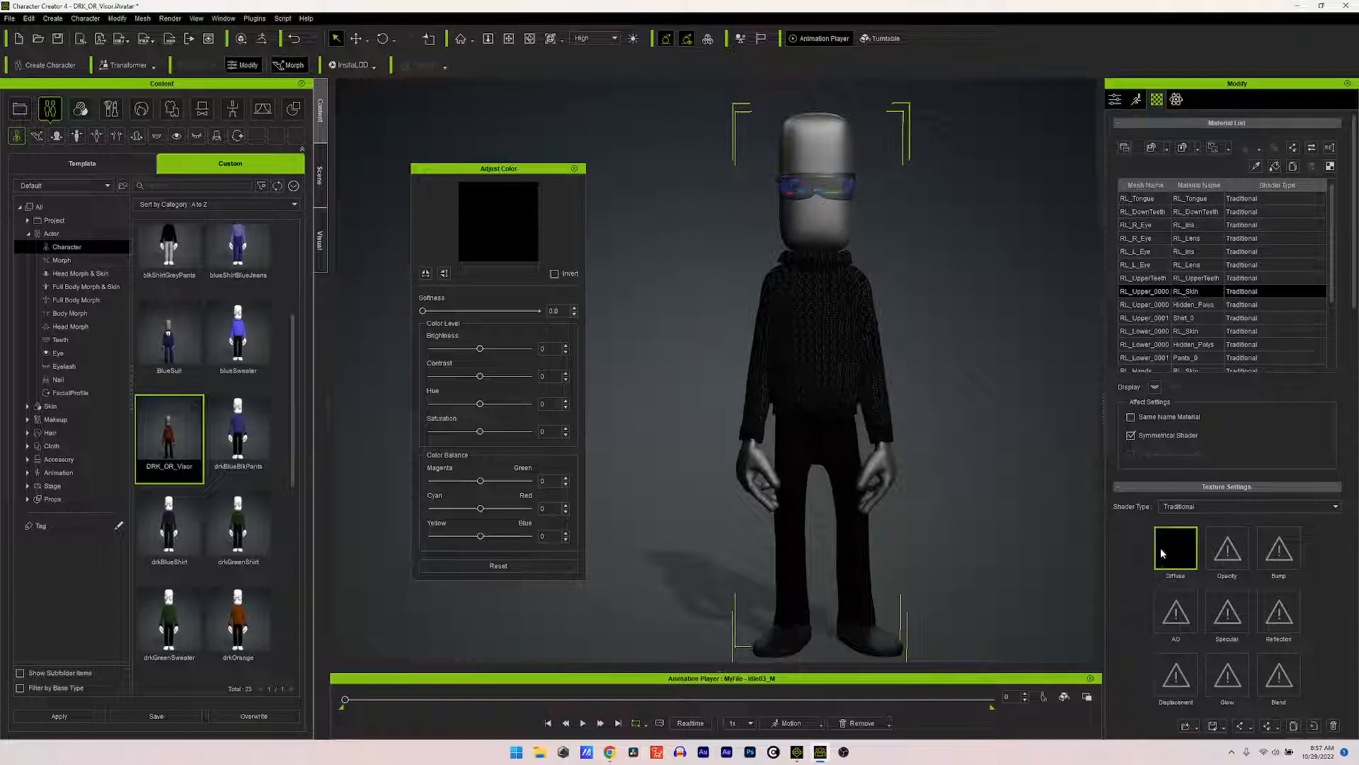
scroll(1187, 329, "down", 3)
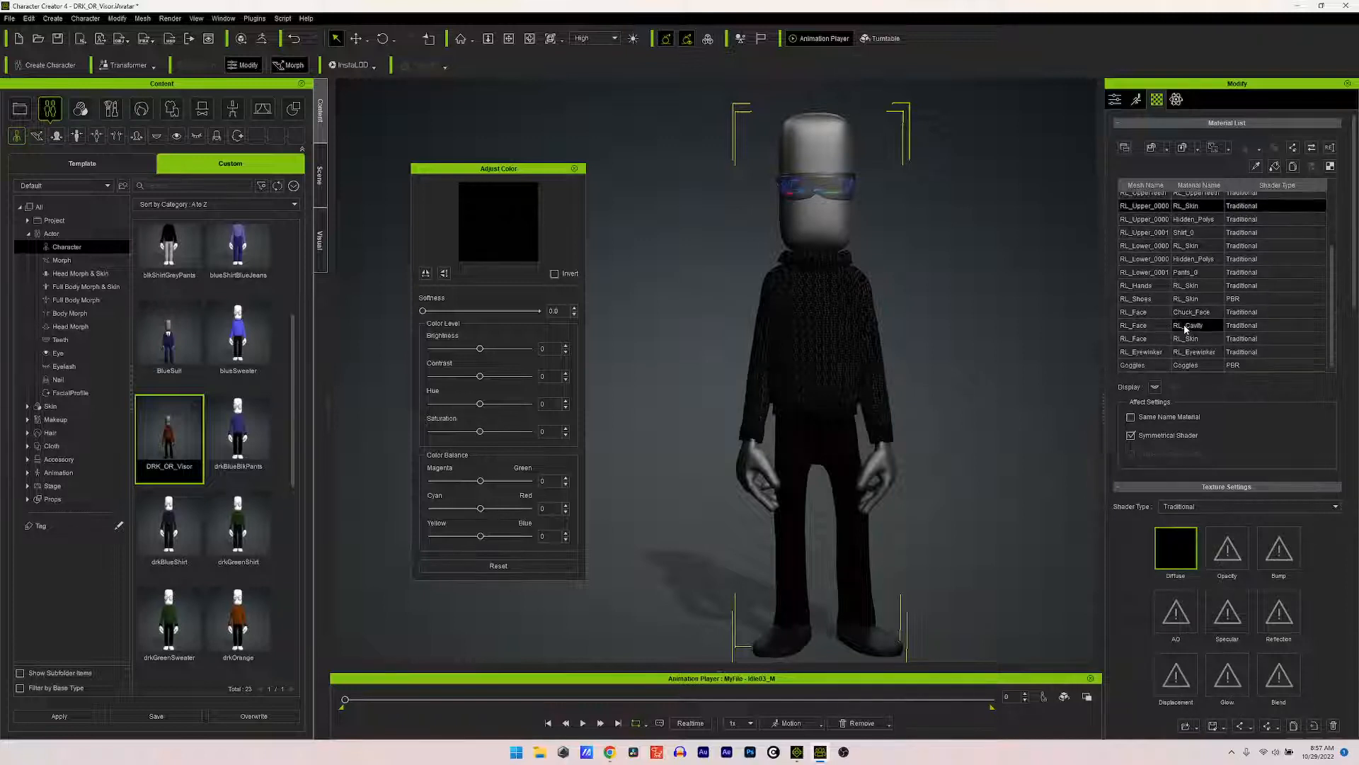
scroll(1201, 351, "down", 2)
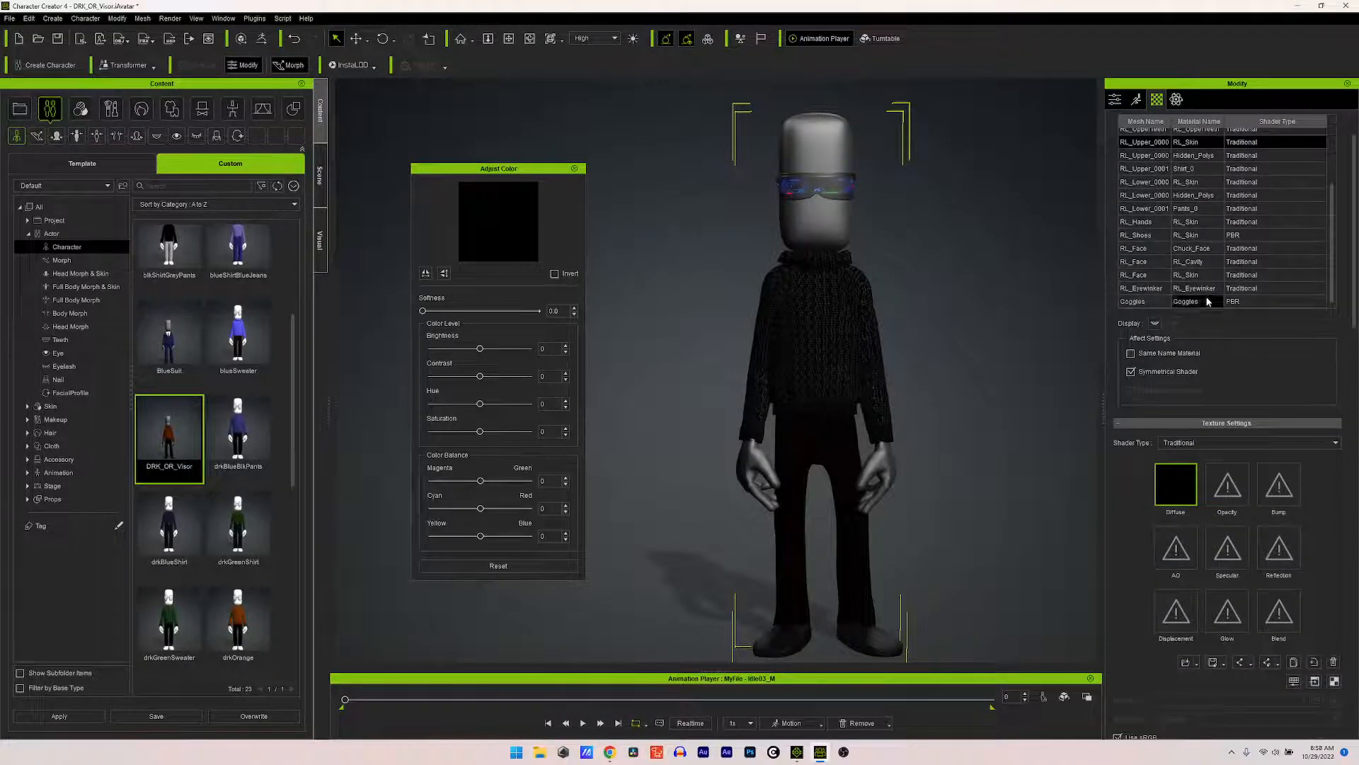
left_click(1191, 222)
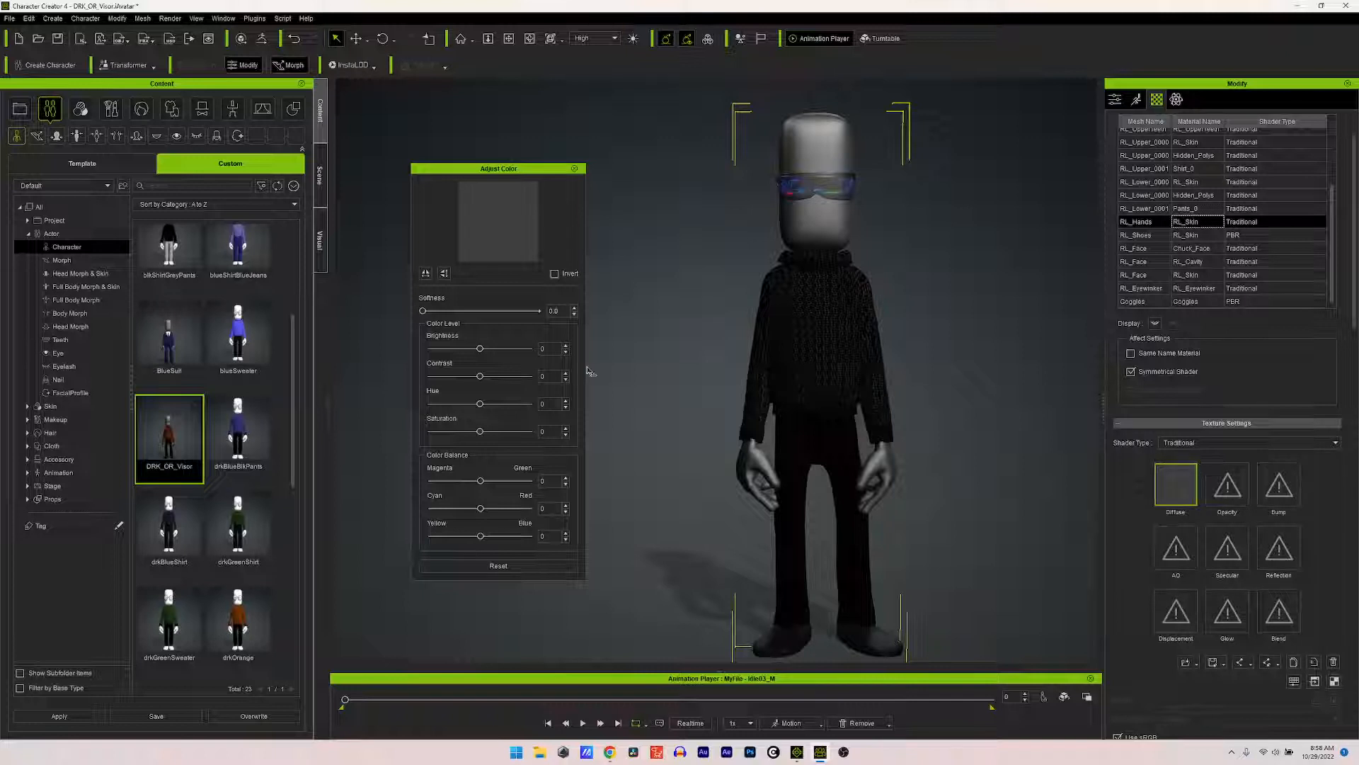
mouse_move(480, 349)
left_mouse_down()
mouse_move(525, 356)
mouse_move(454, 356)
mouse_move(484, 354)
left_mouse_up()
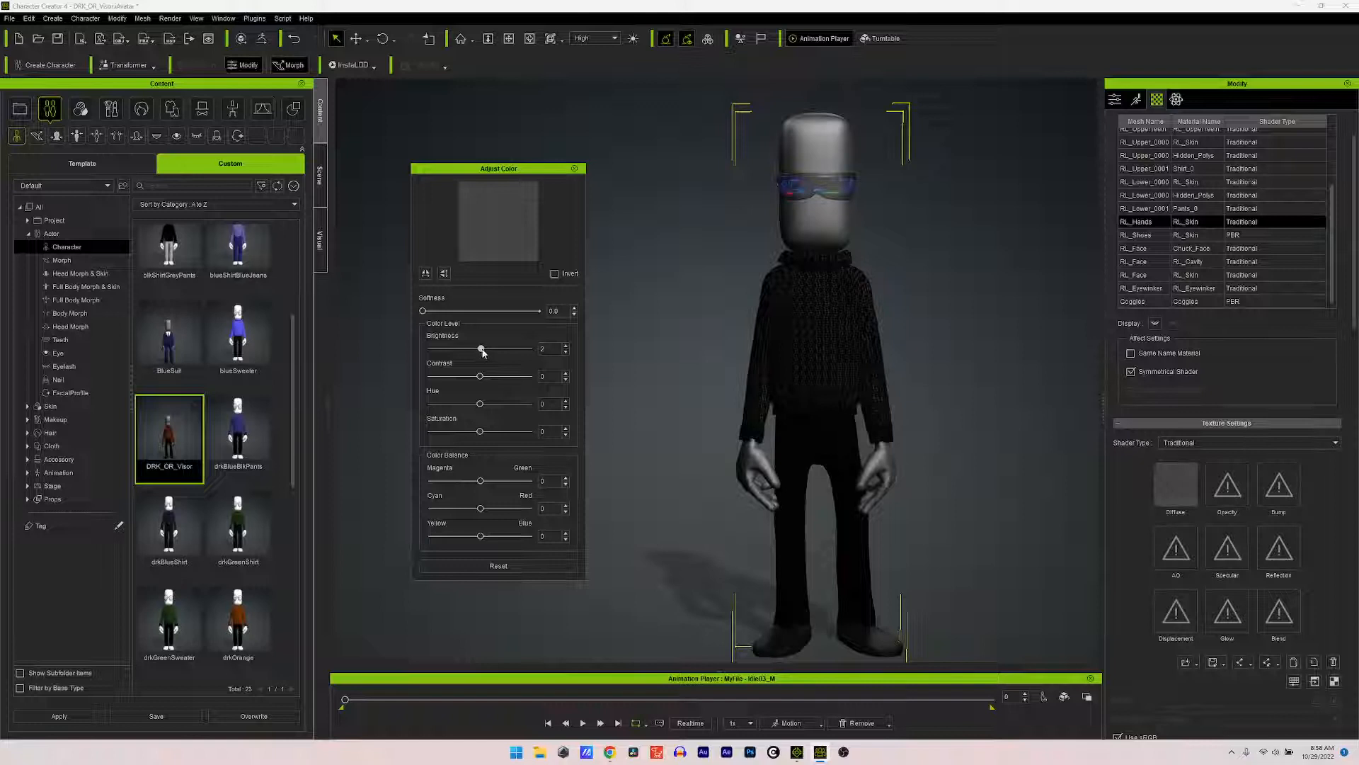
left_click(565, 346)
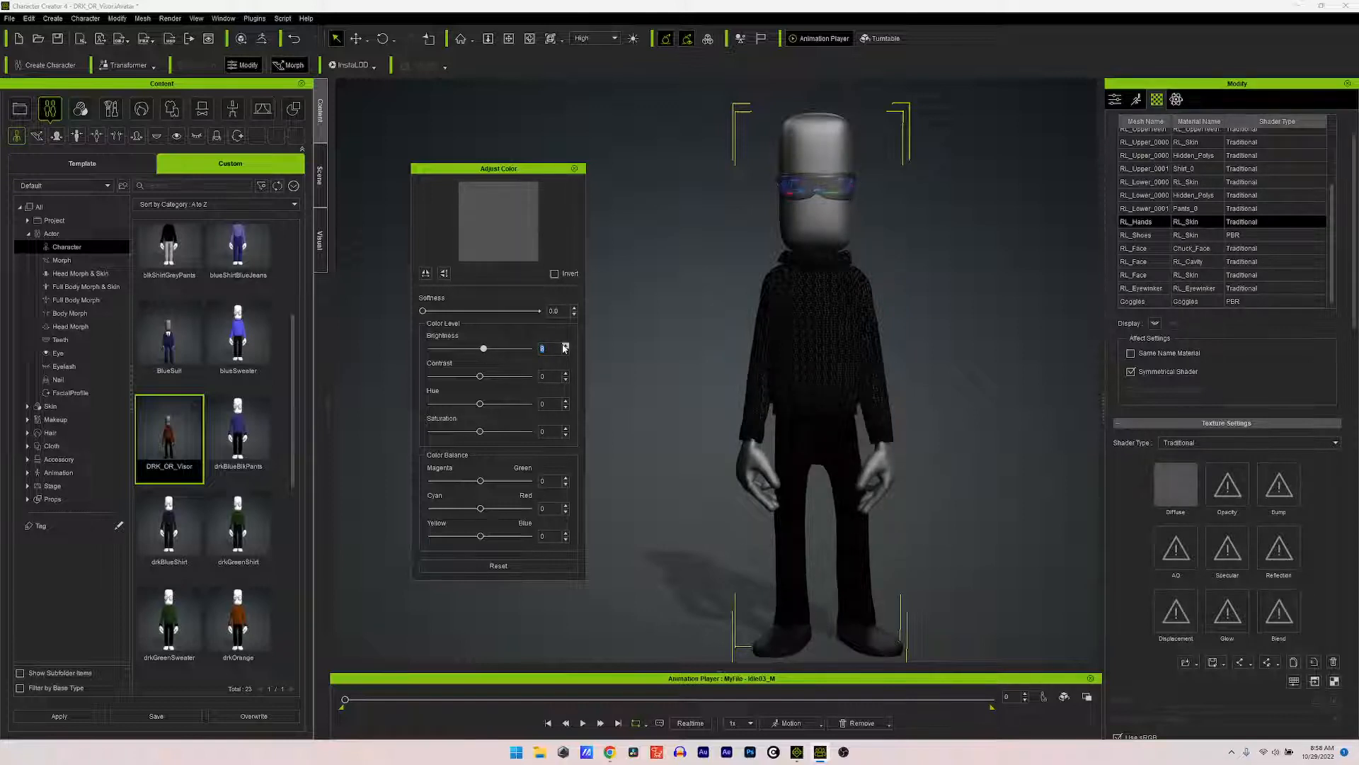
left_click(564, 346)
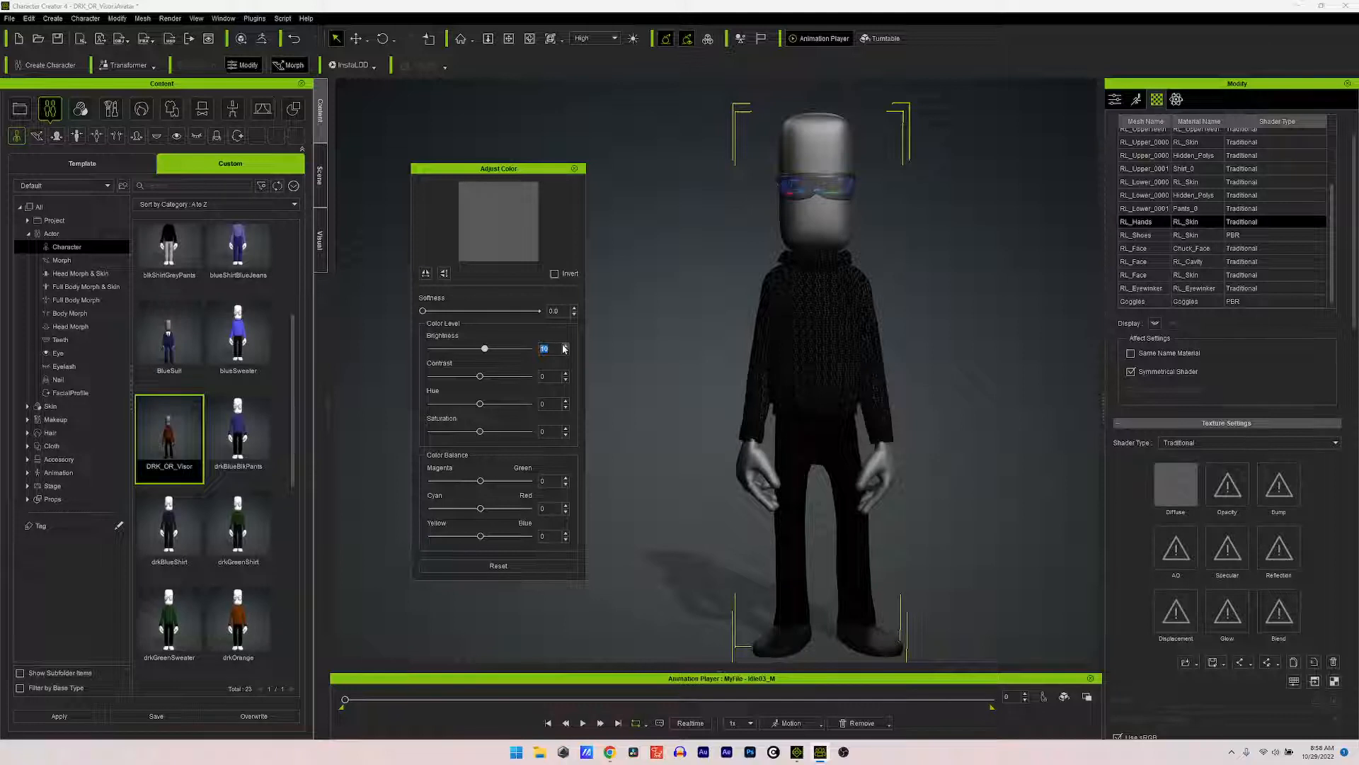
Step: Lighten the RL_Skin material of the RL_Face mesh to match the hands by setting its diffuse Brightness to 10
left_click(1202, 276)
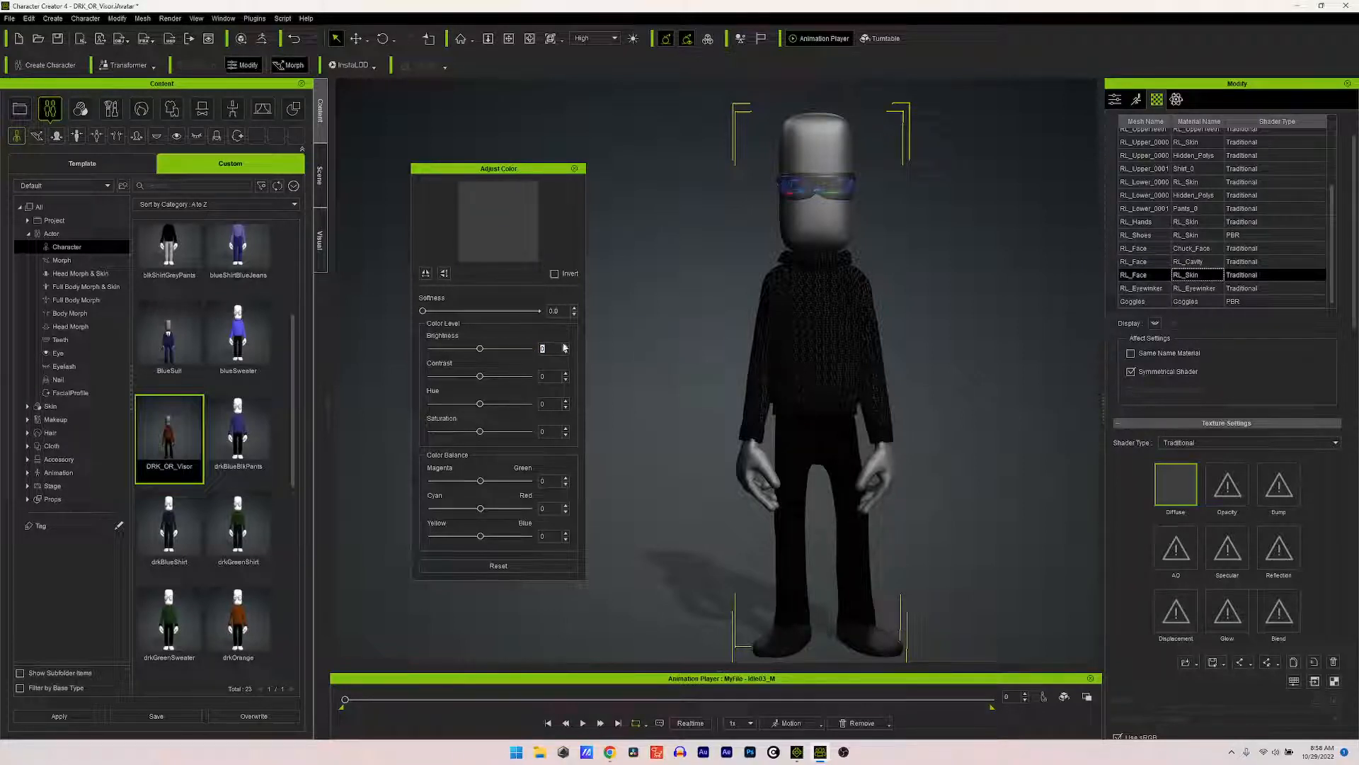
left_click_drag(557, 347, 532, 350)
key("Return")
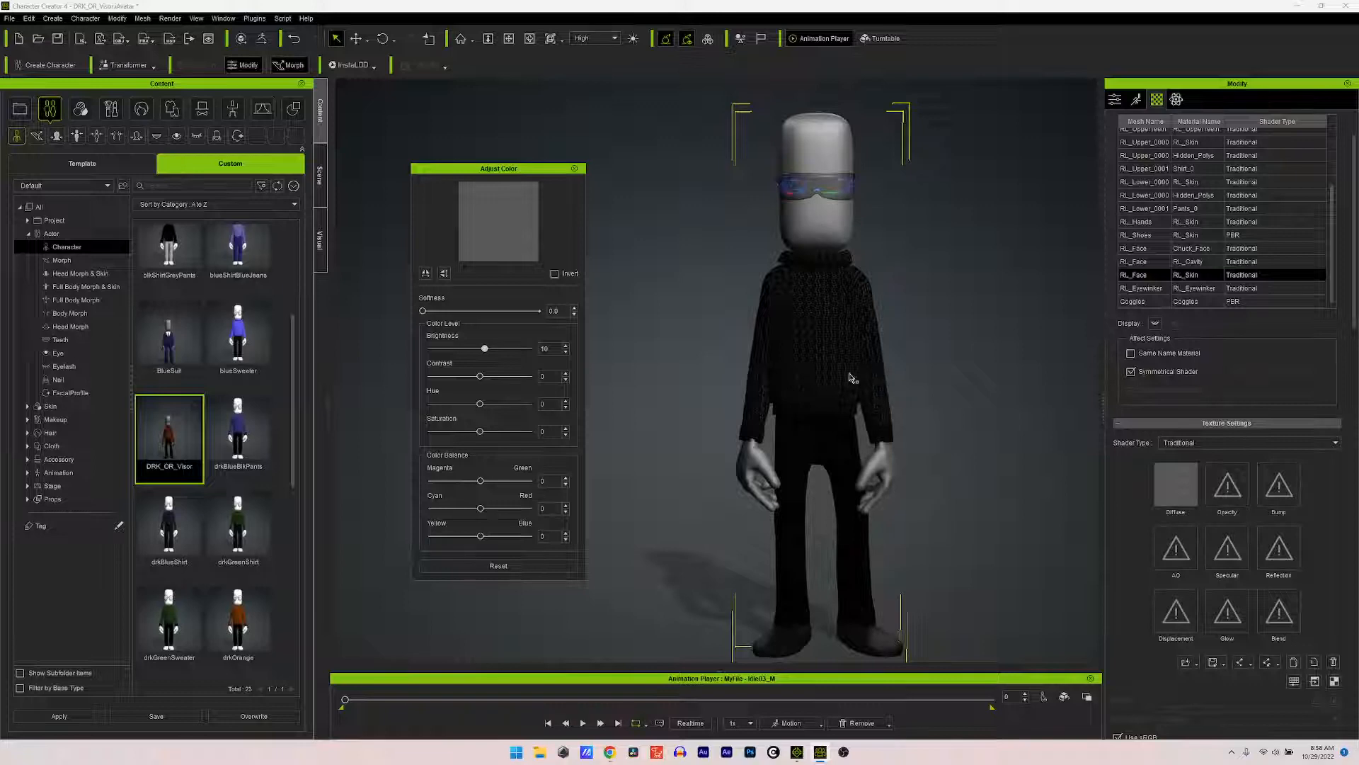
mouse_move(853, 381)
right_mouse_down()
mouse_move(556, 352)
mouse_move(844, 376)
right_mouse_up()
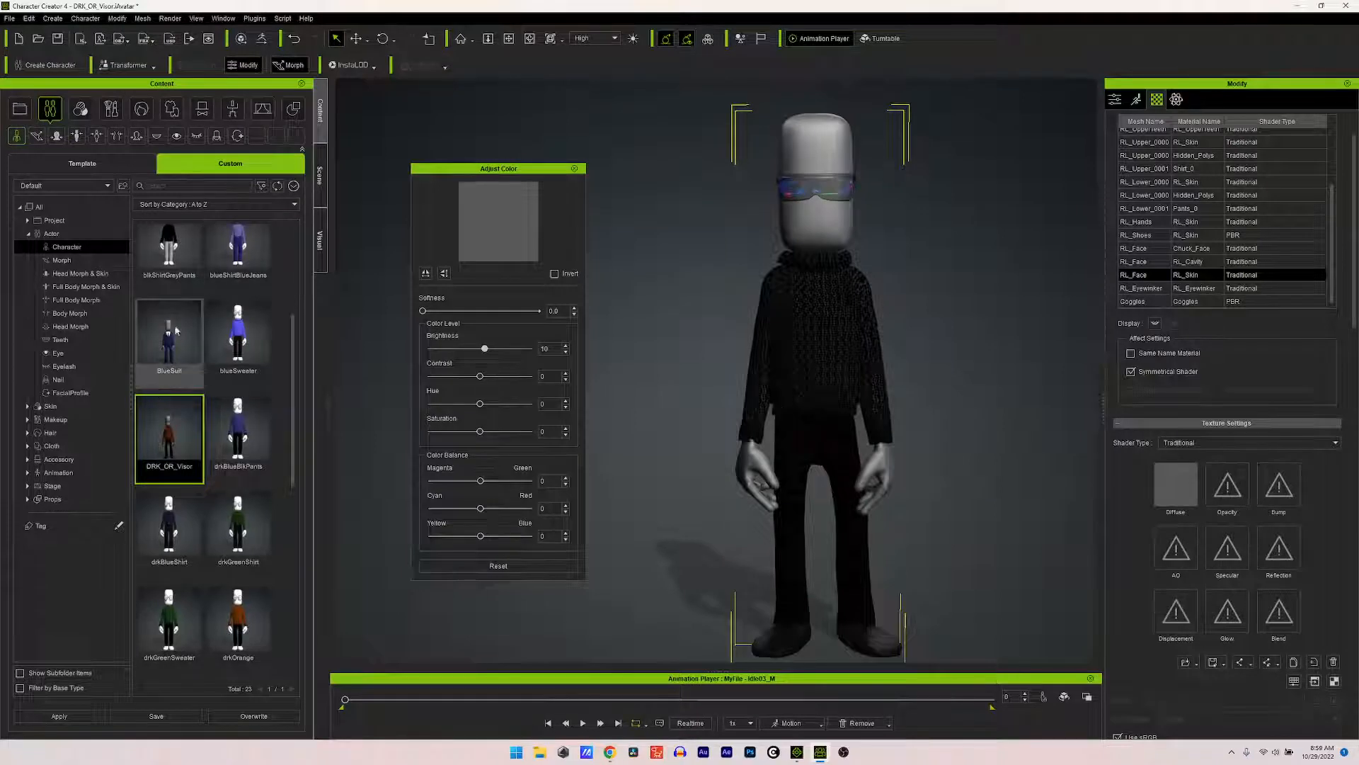
Step: Save the recolored character as a new custom character named BLK_SW_Visor and close the Adjust Color window
scroll(199, 333, "up", 3)
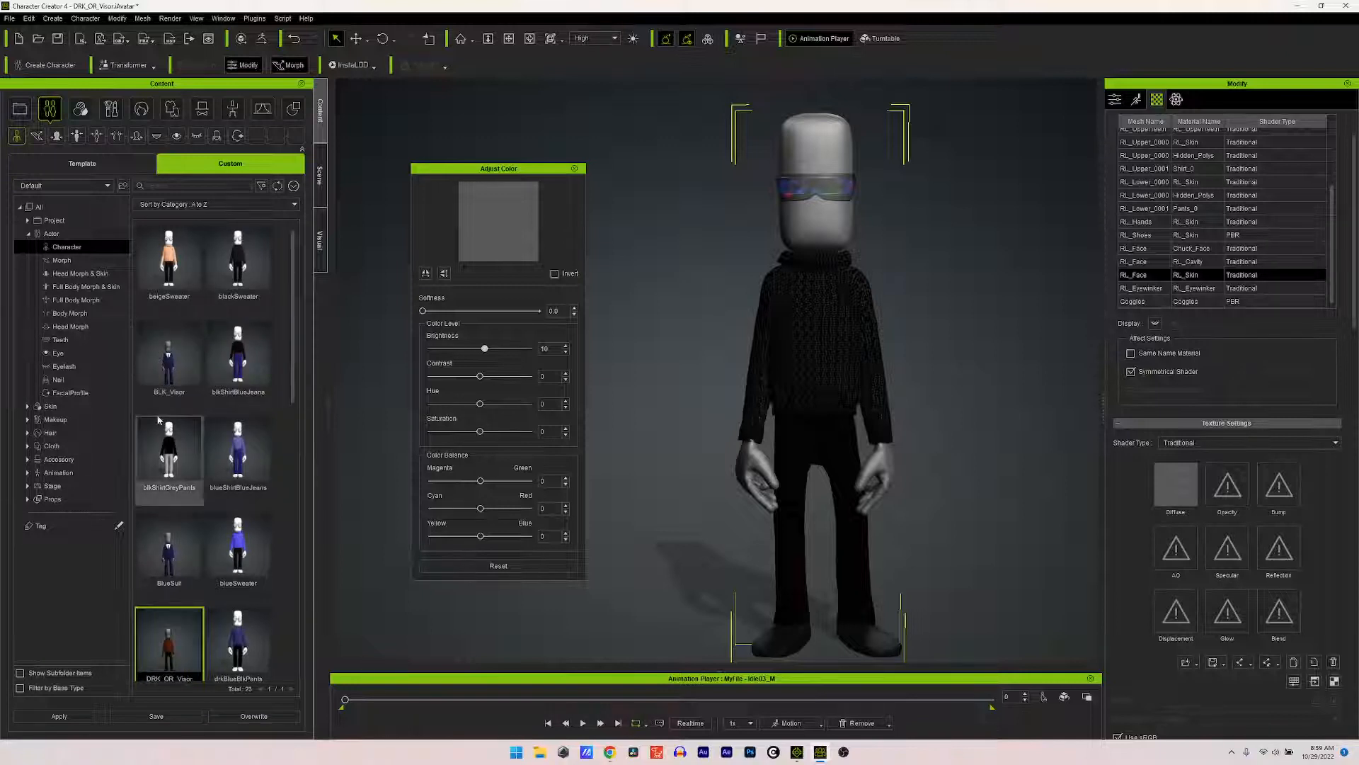
scroll(188, 386, "down", 1)
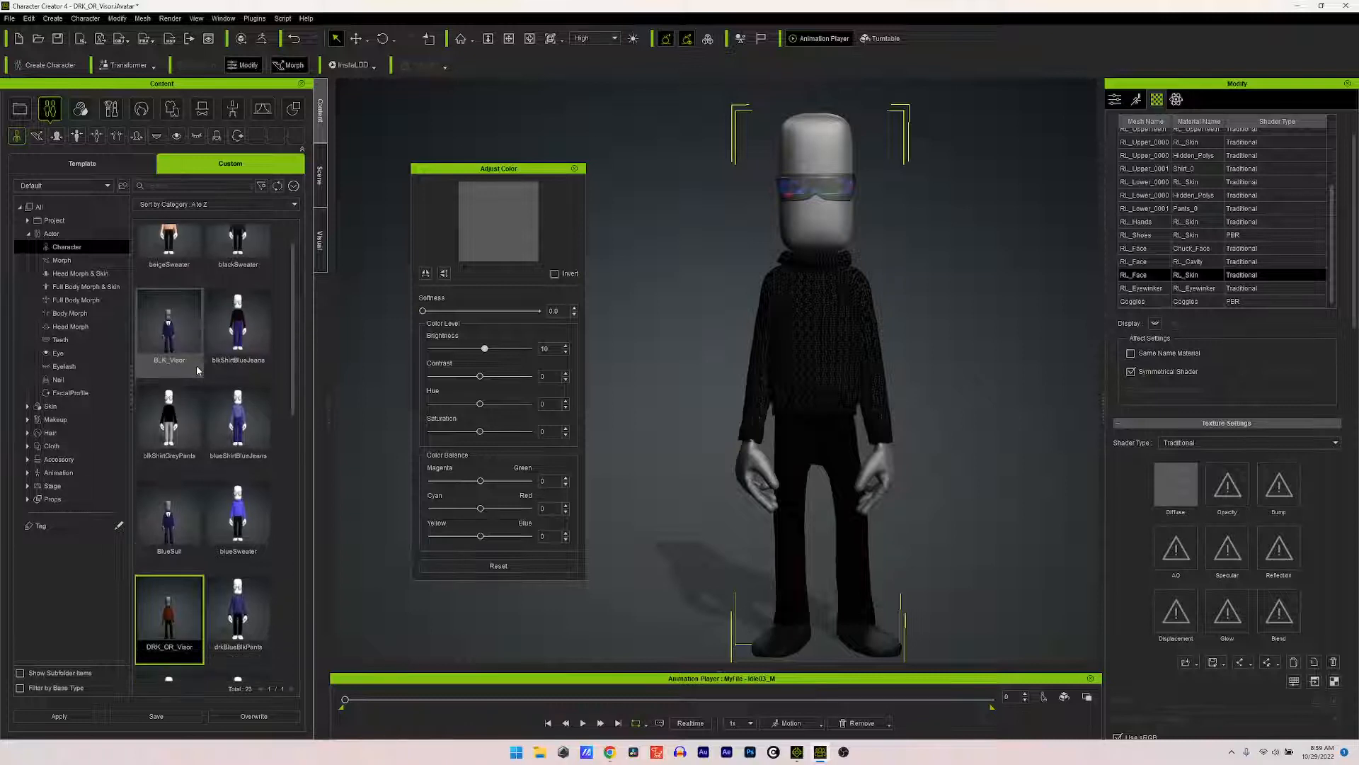
scroll(212, 372, "down", 3)
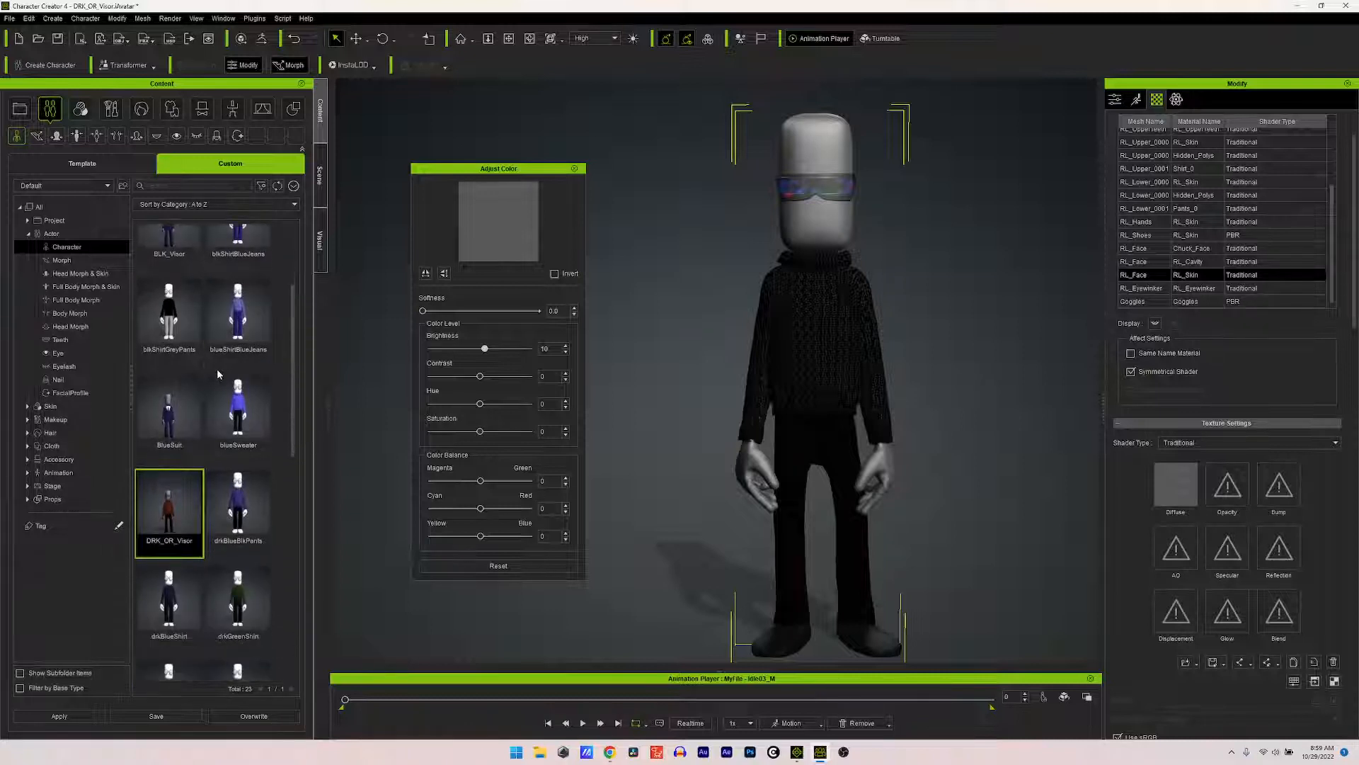
scroll(221, 377, "down", 5)
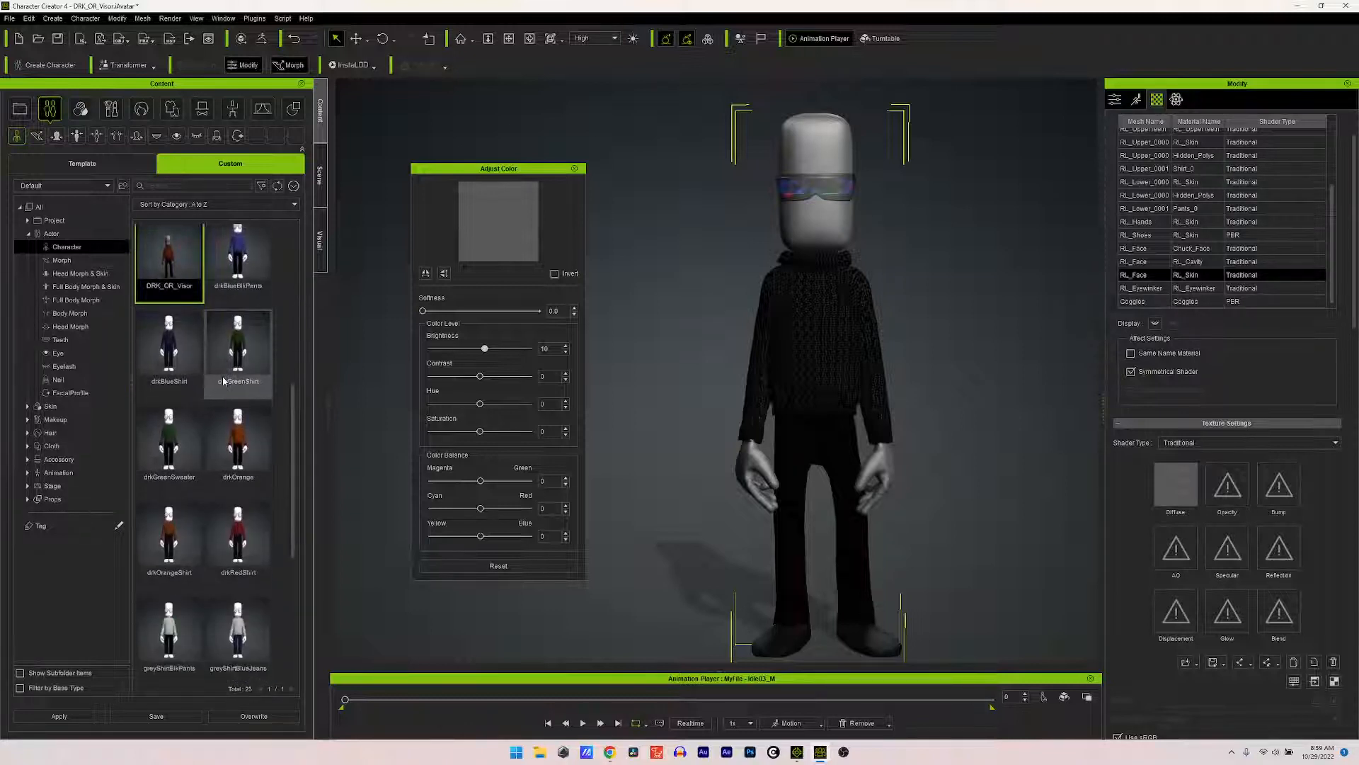
scroll(226, 385, "down", 3)
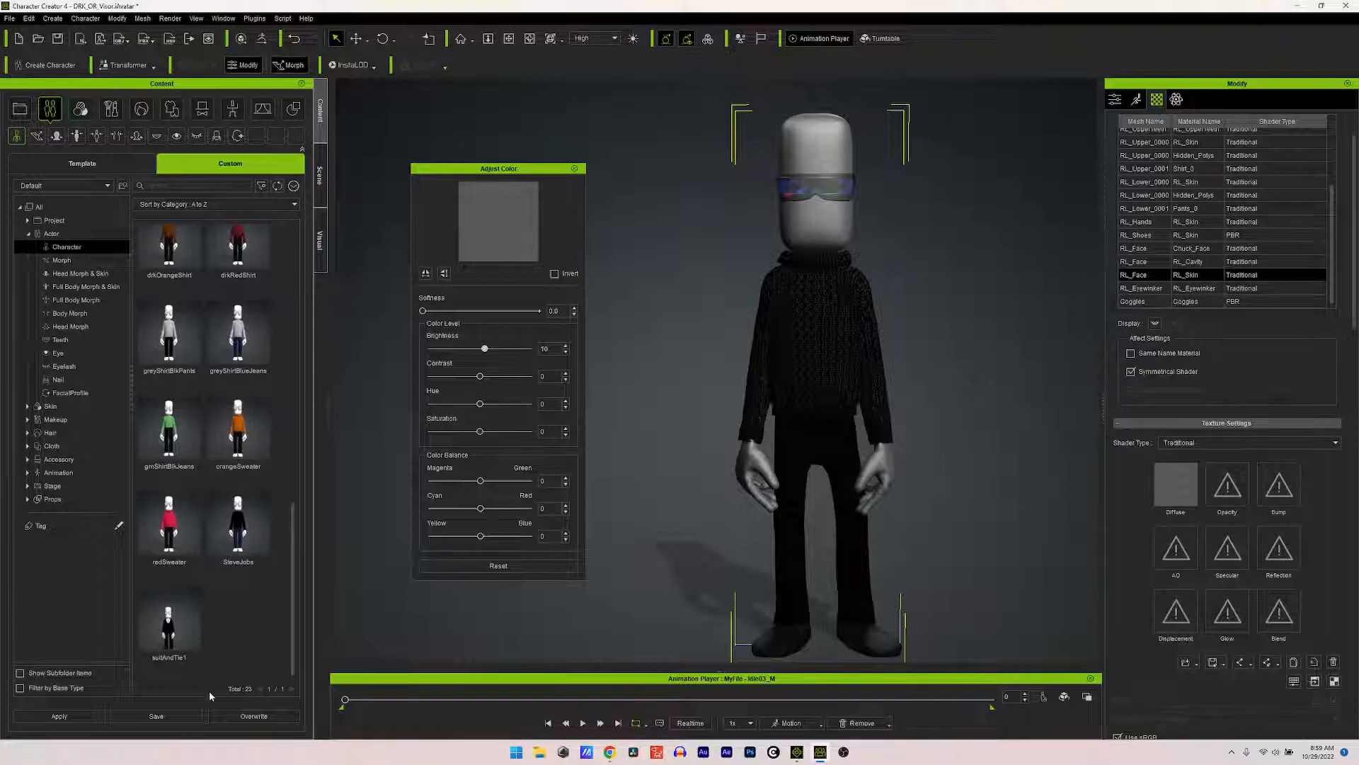
left_click(156, 716)
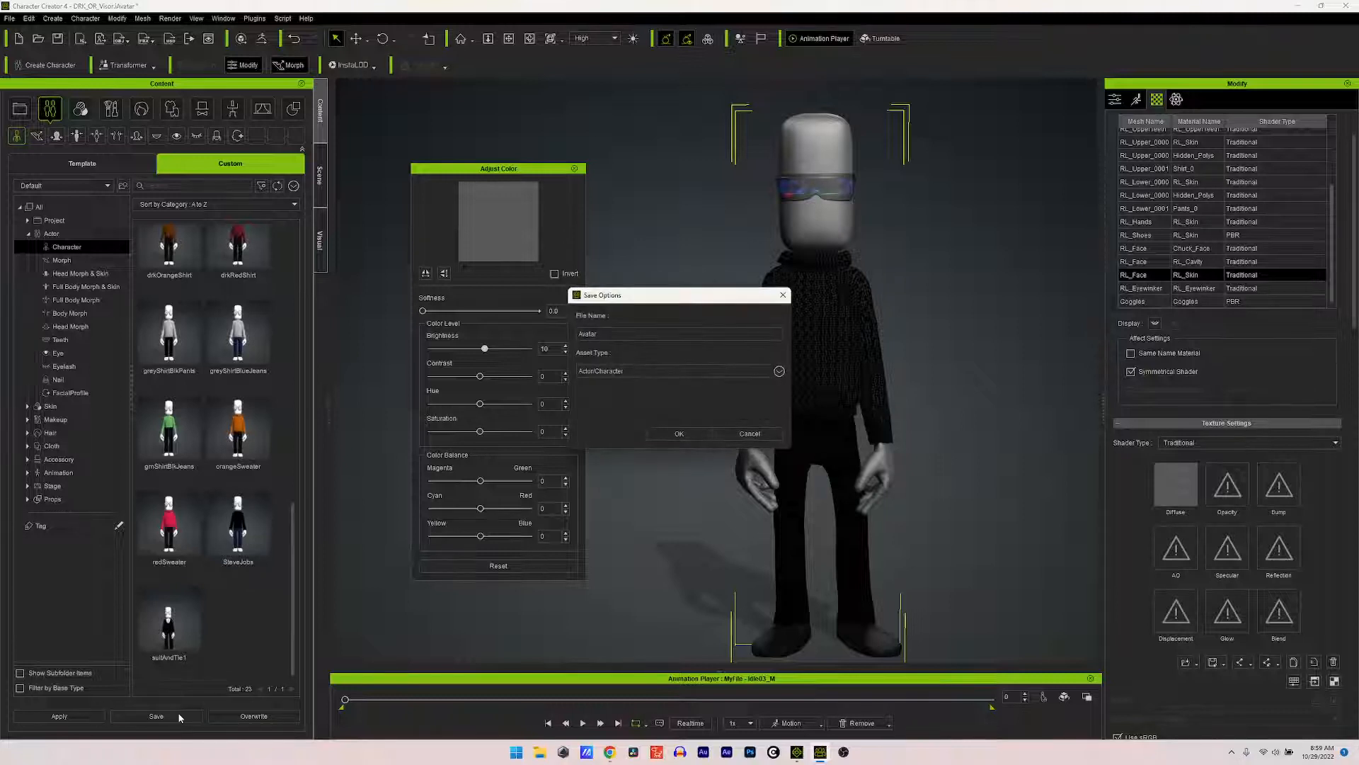
double_click(588, 333)
type("BLK_SW_Visor")
left_click(670, 435)
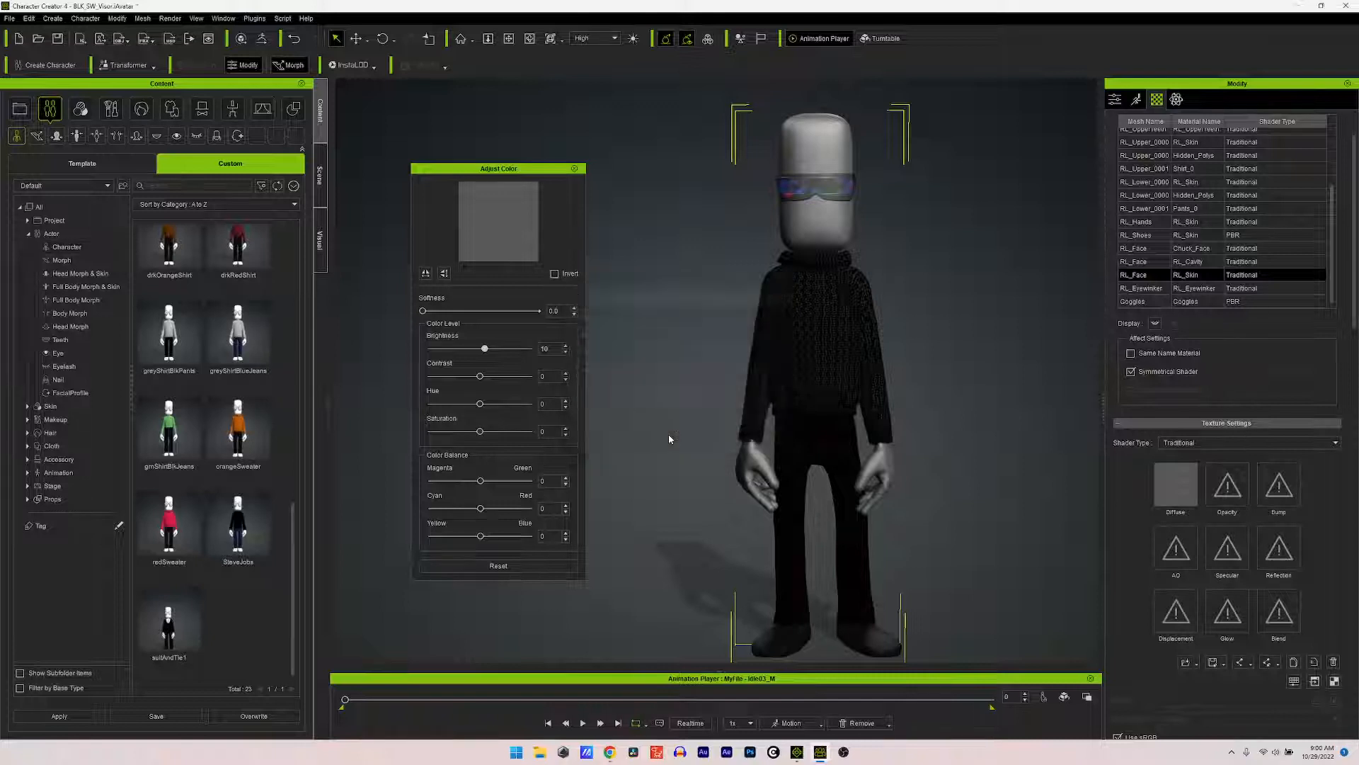
left_click(575, 170)
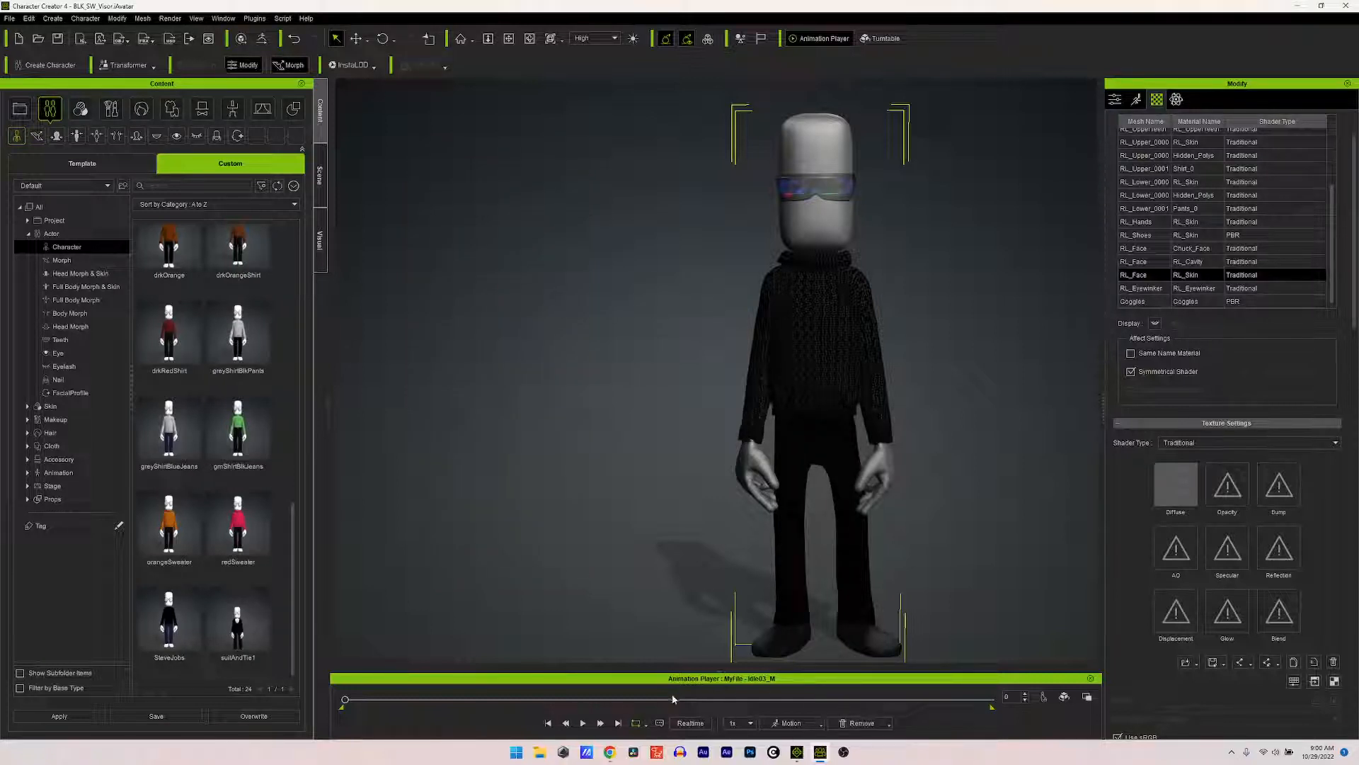
Step: Apply the male acting motion Idle01_M to the character, center it in view, and preview the animation
left_click(820, 725)
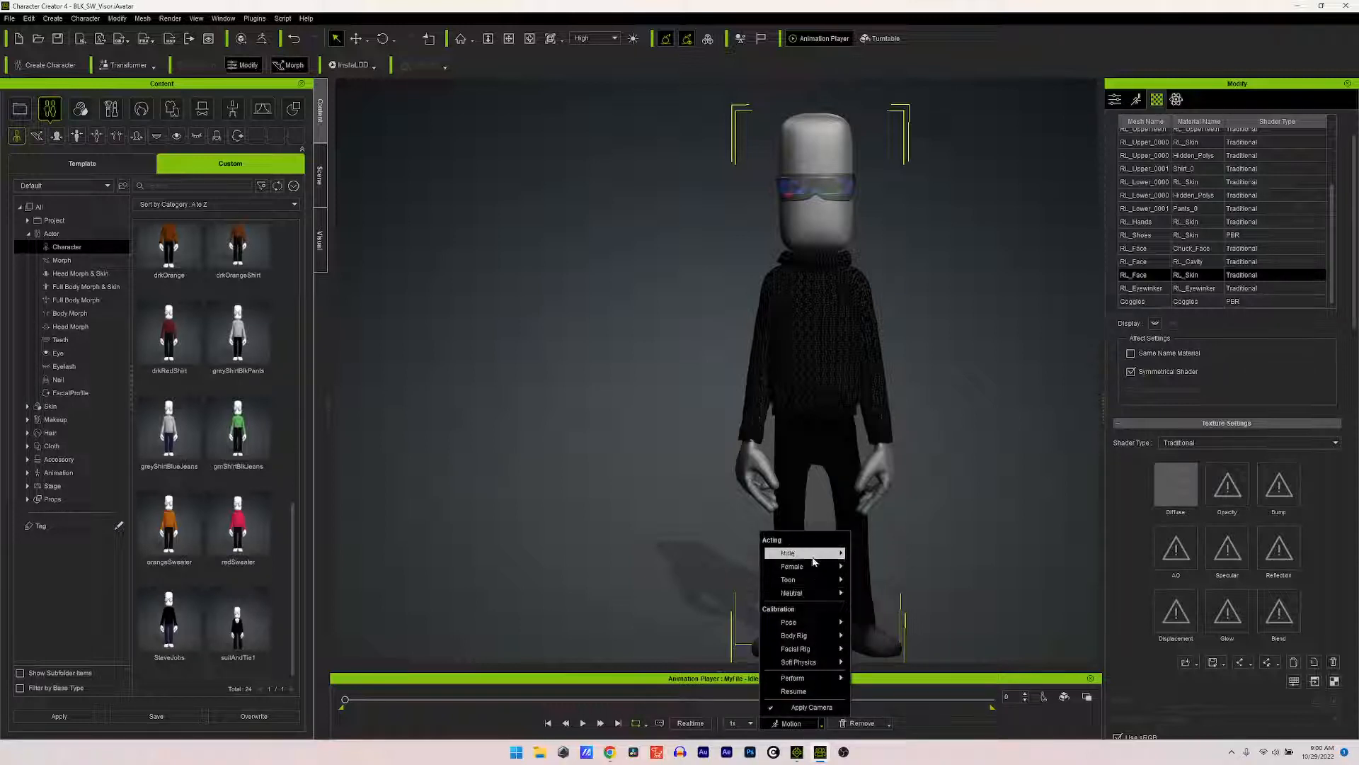
mouse_move(813, 561)
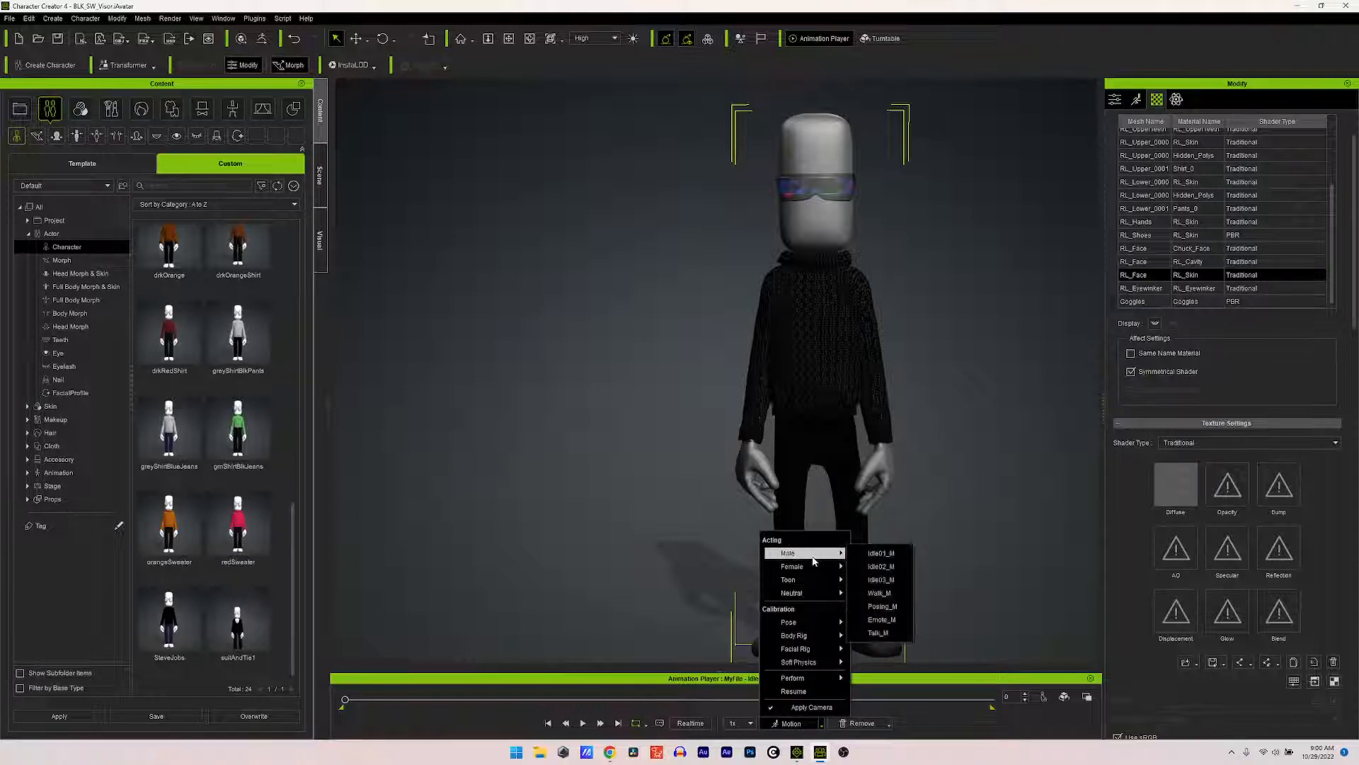
left_click(882, 579)
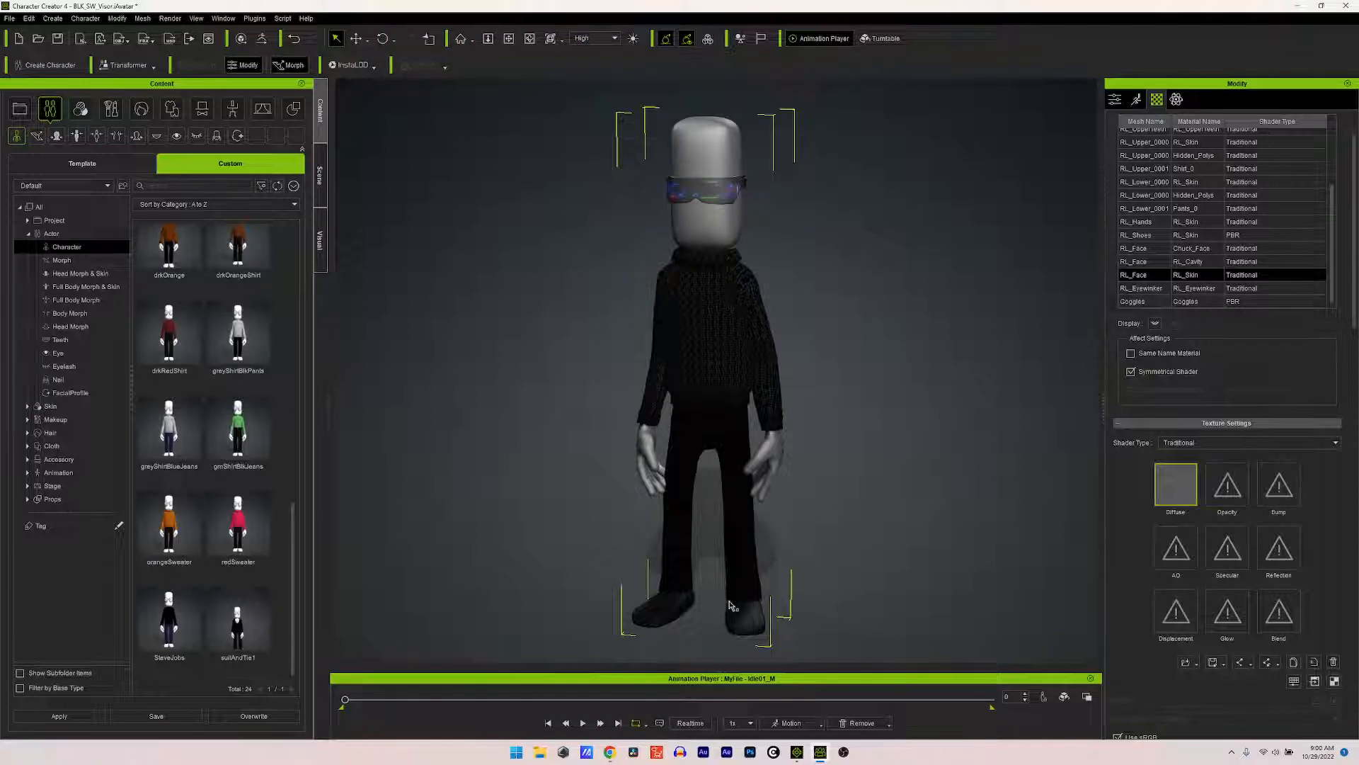
right_click_drag(718, 405, 770, 373)
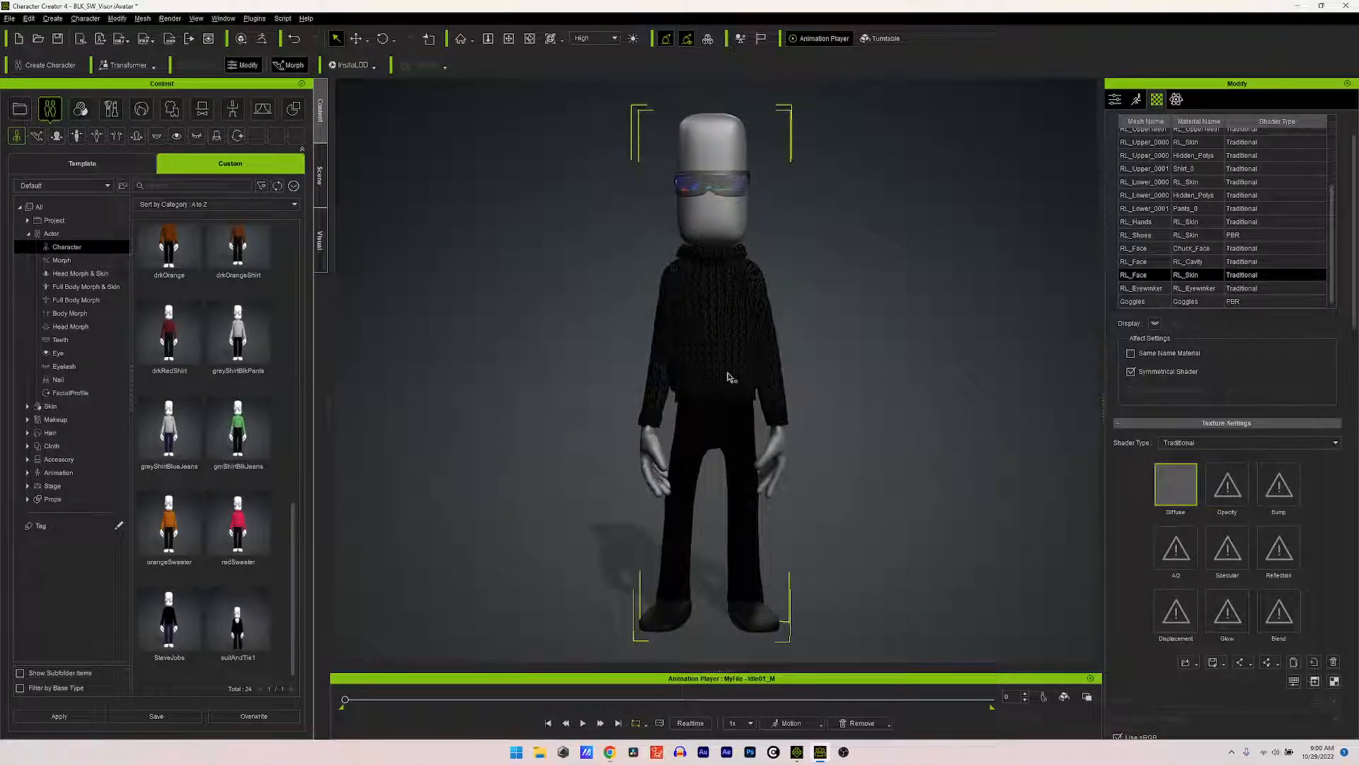
middle_click_drag(730, 378, 748, 385)
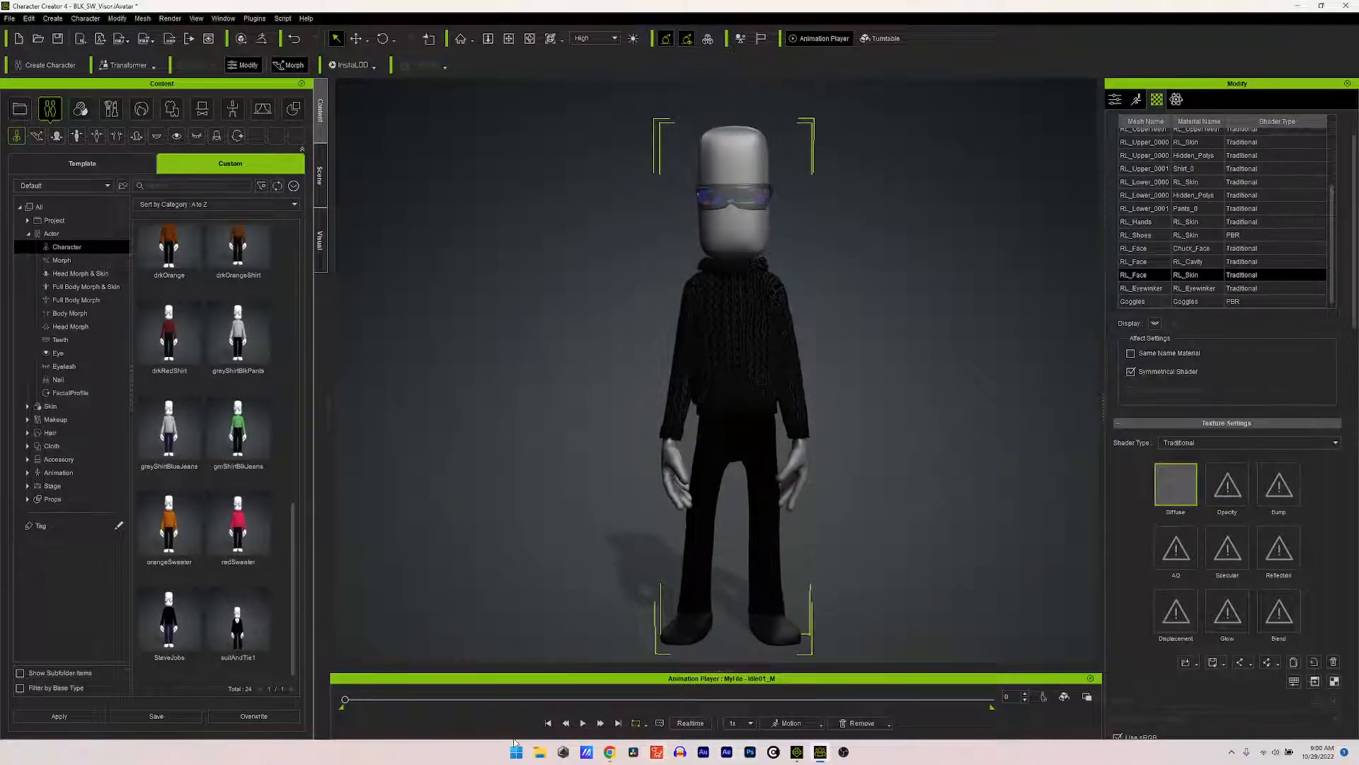
left_click(582, 724)
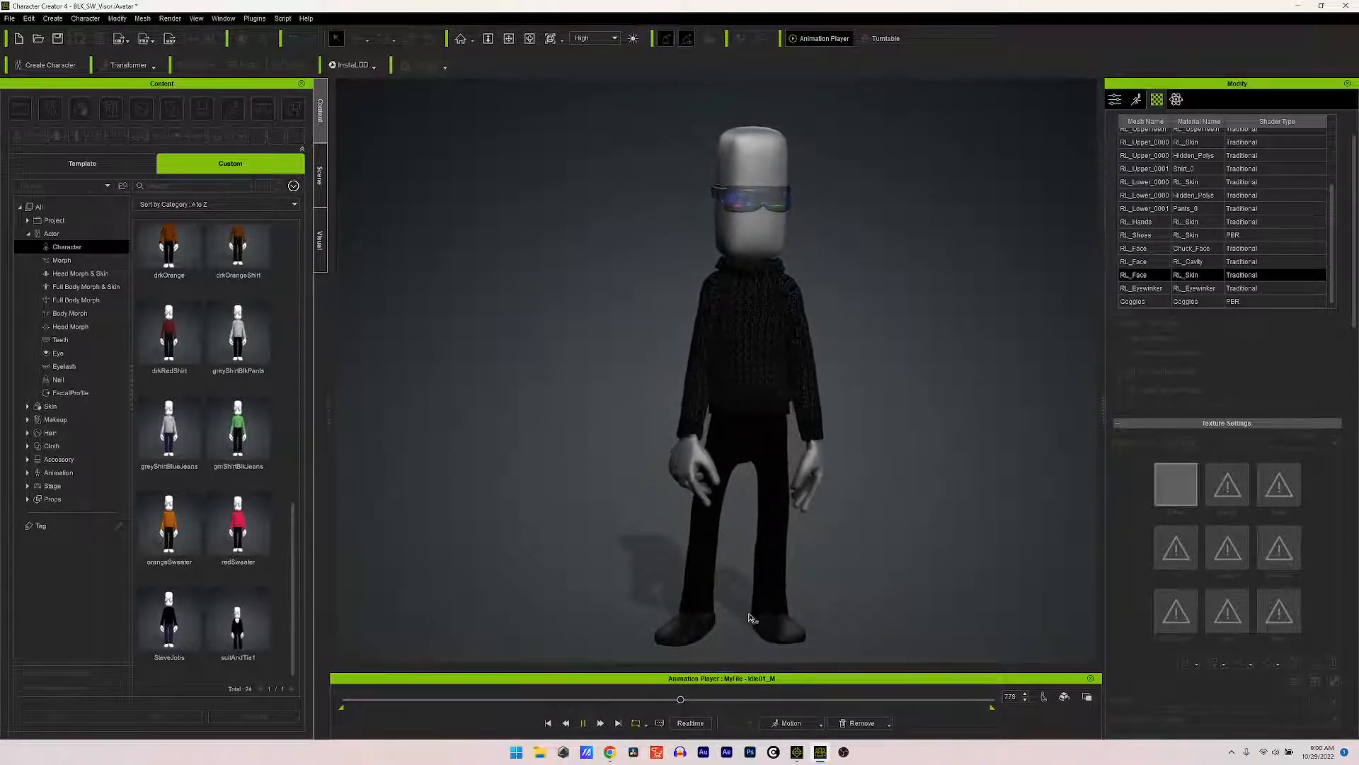
left_click(583, 723)
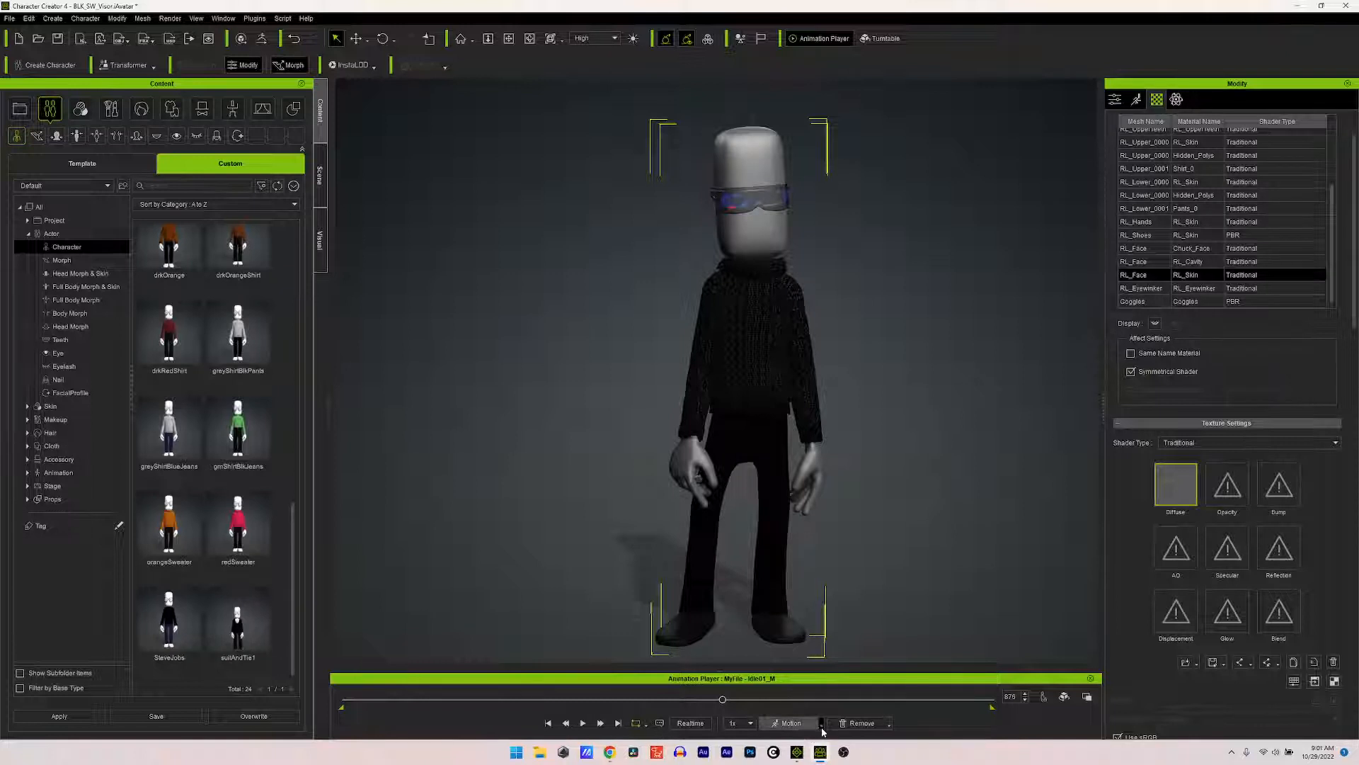
Step: Switch the character to the male acting motion Idle02_M and play it, stopping partway through
left_click(775, 723)
mouse_move(796, 559)
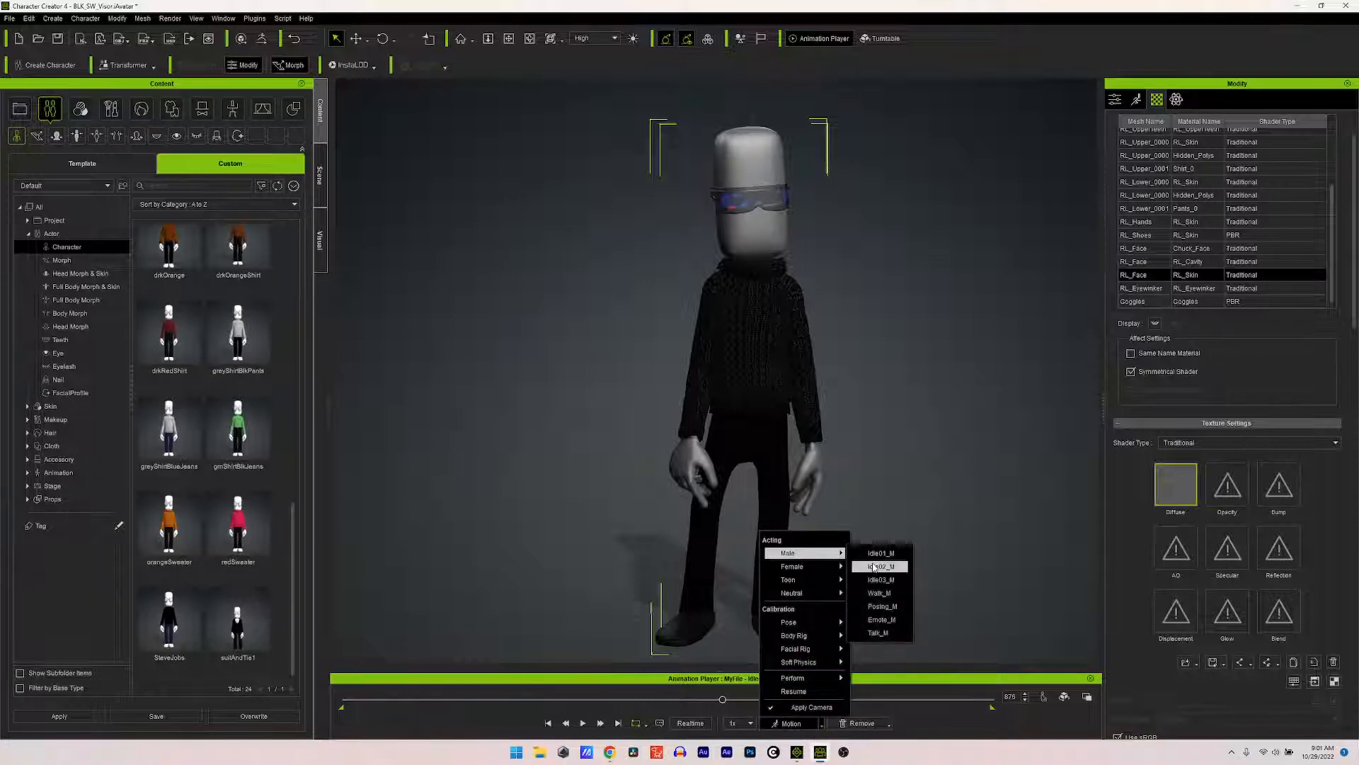
left_click(873, 562)
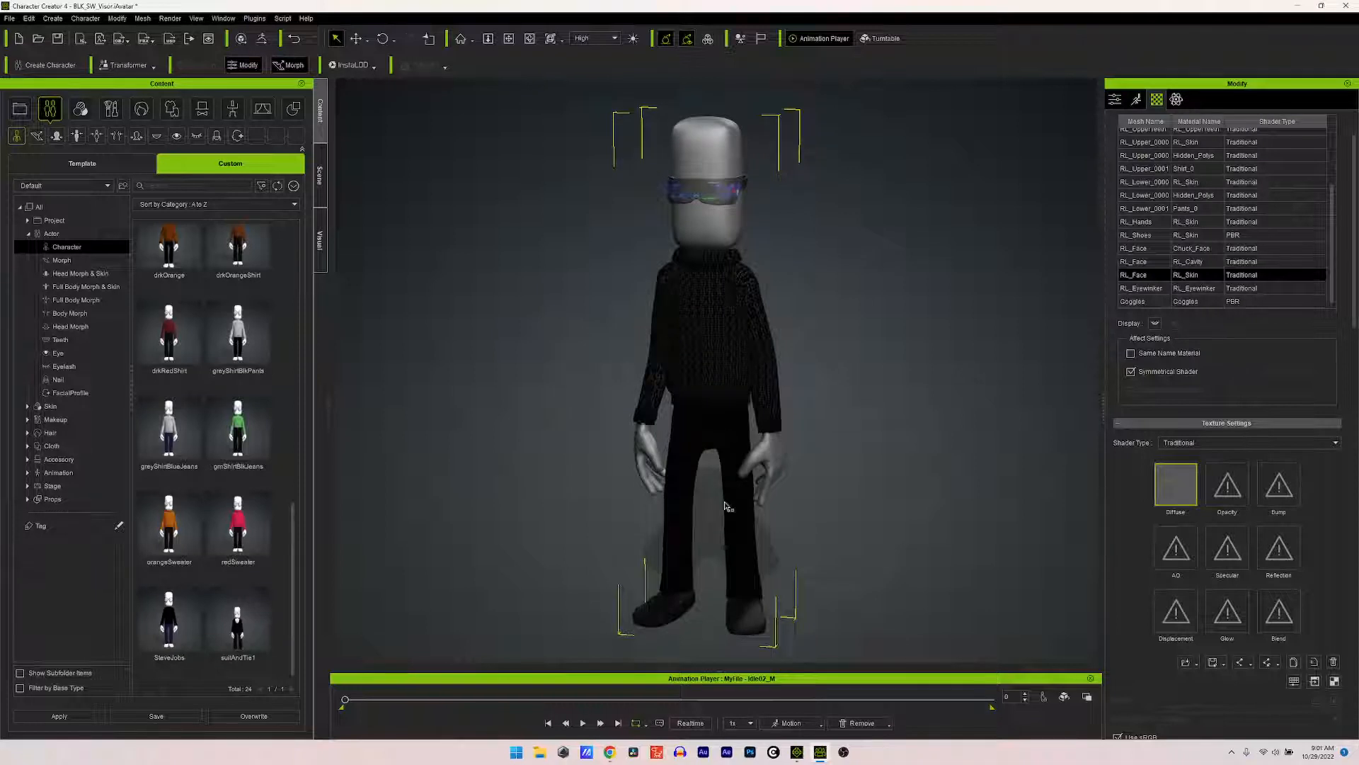
left_click(583, 723)
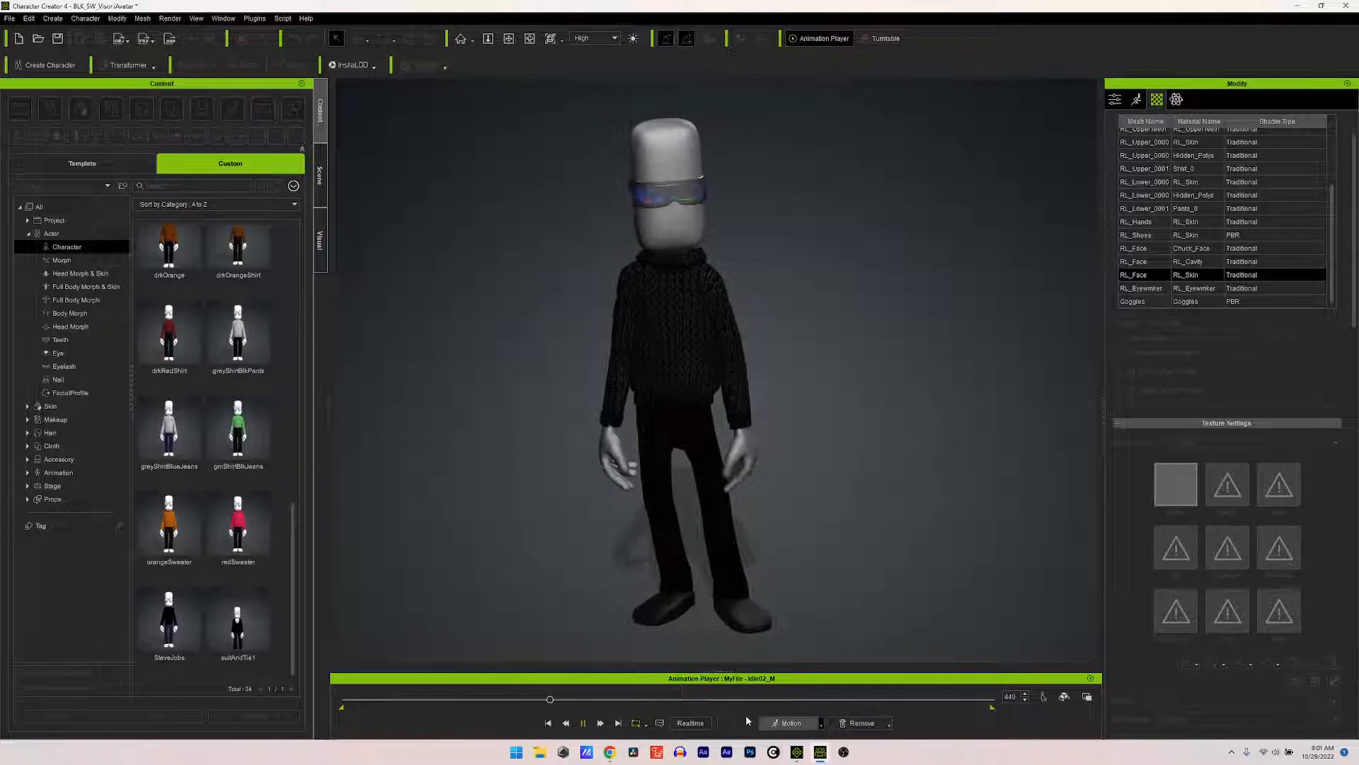
left_click(583, 723)
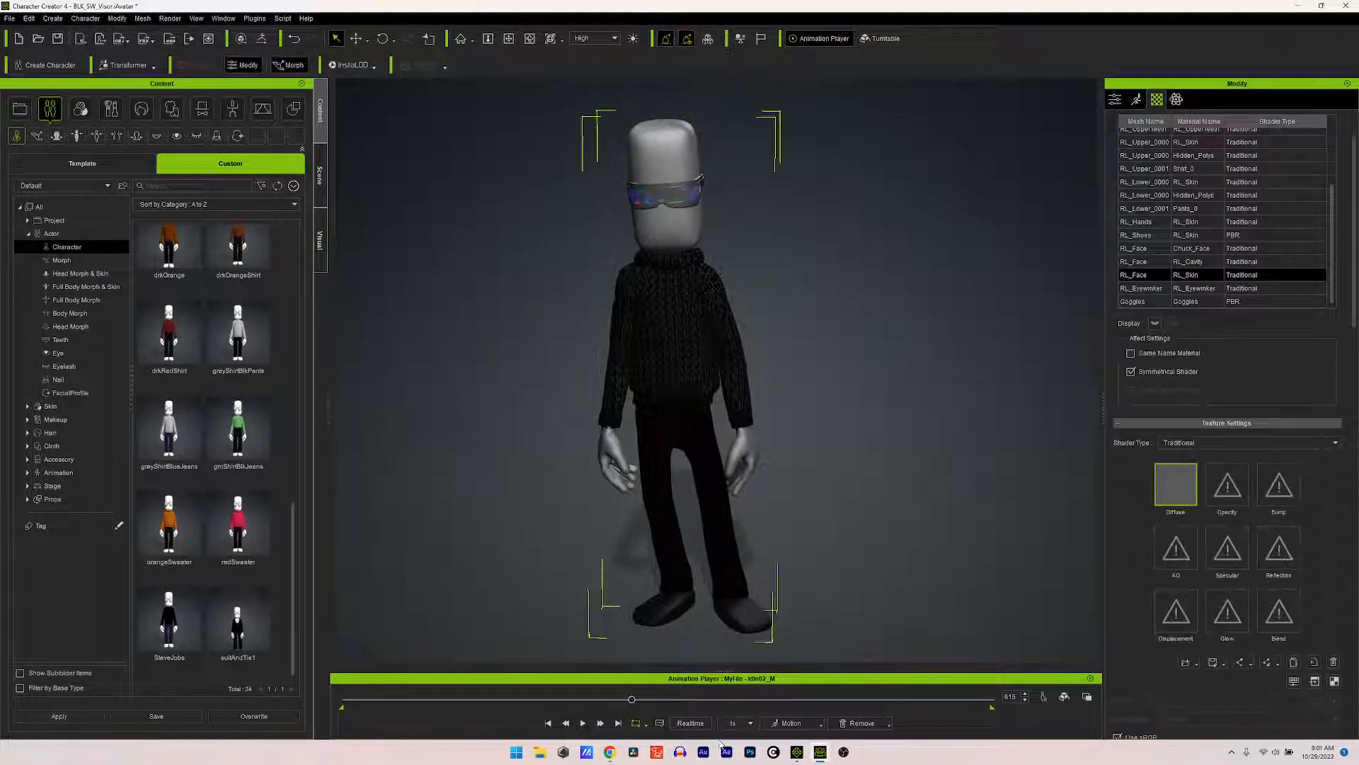
Step: Load the male acting motion Idle03_M on the character and preview its playback briefly
left_click(786, 724)
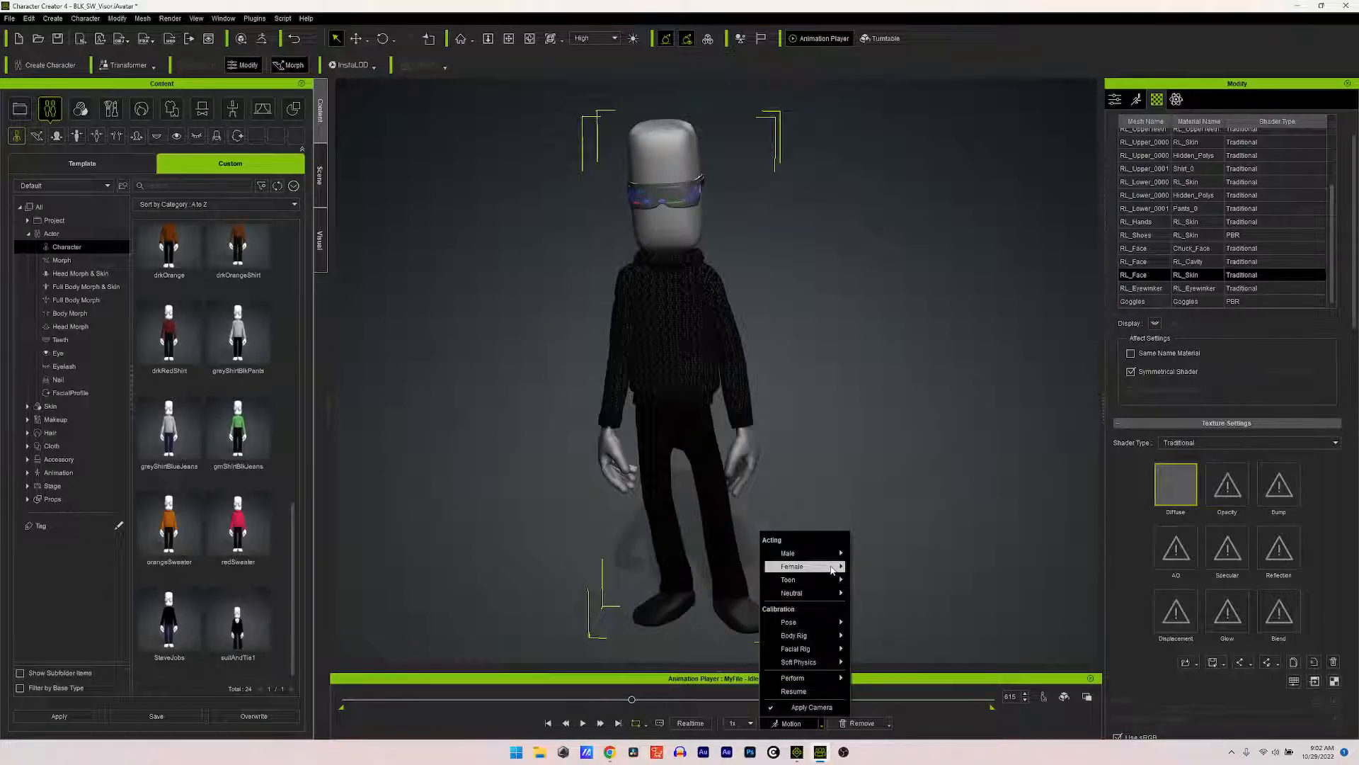
mouse_move(821, 553)
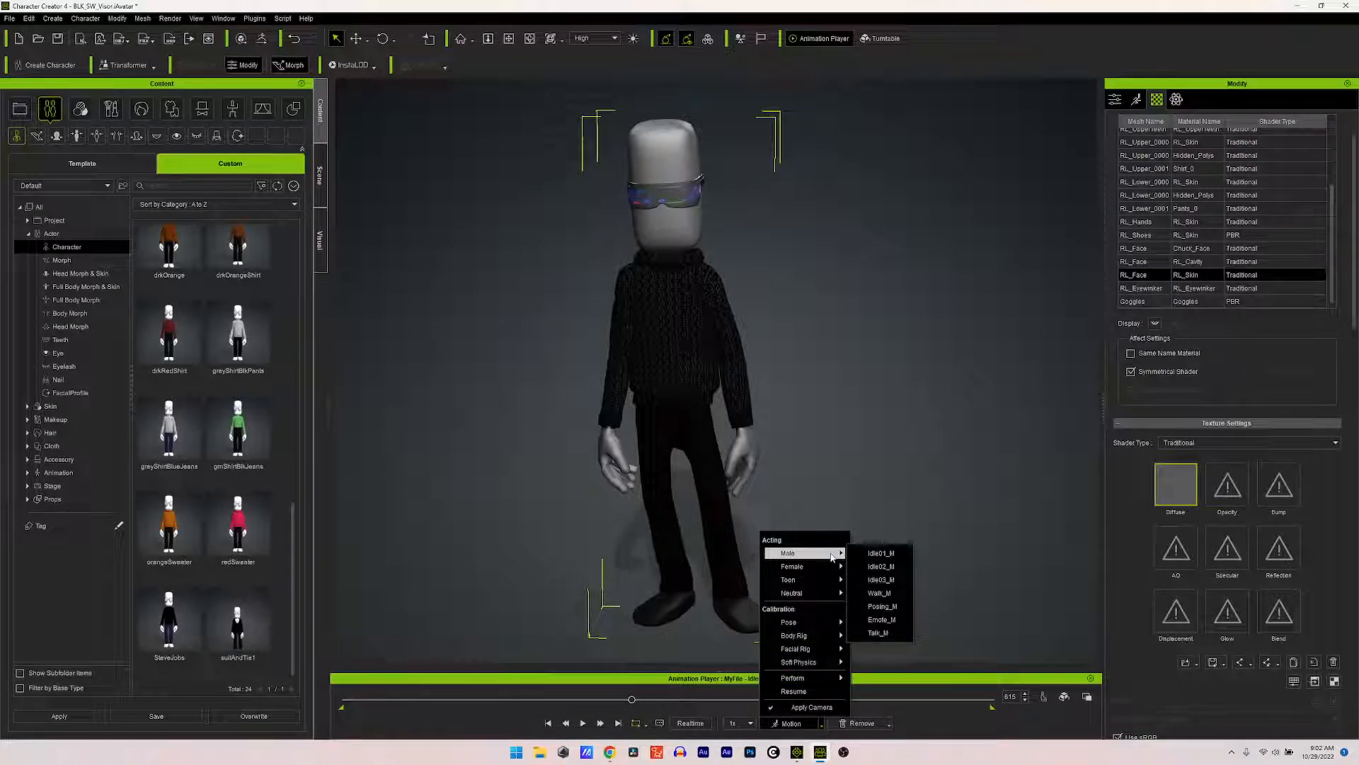
left_click(885, 579)
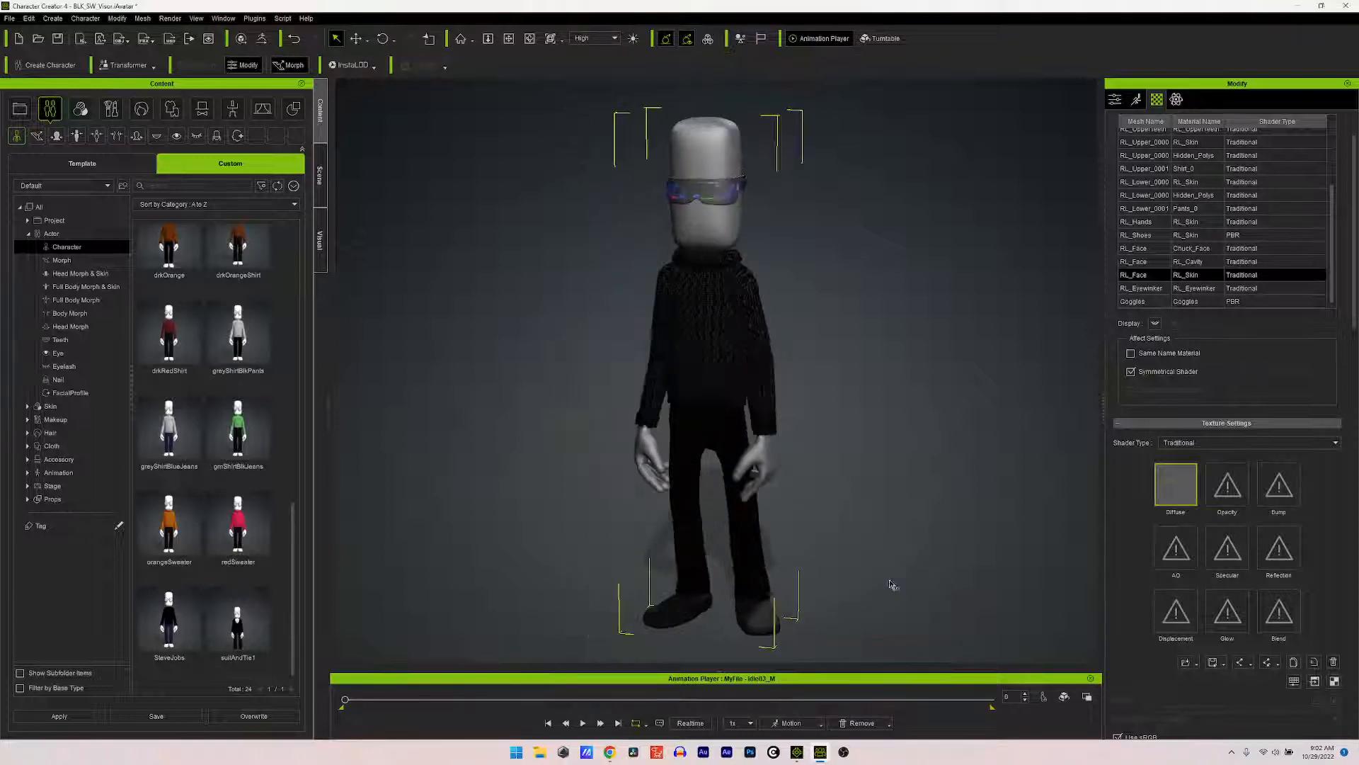
left_click(583, 718)
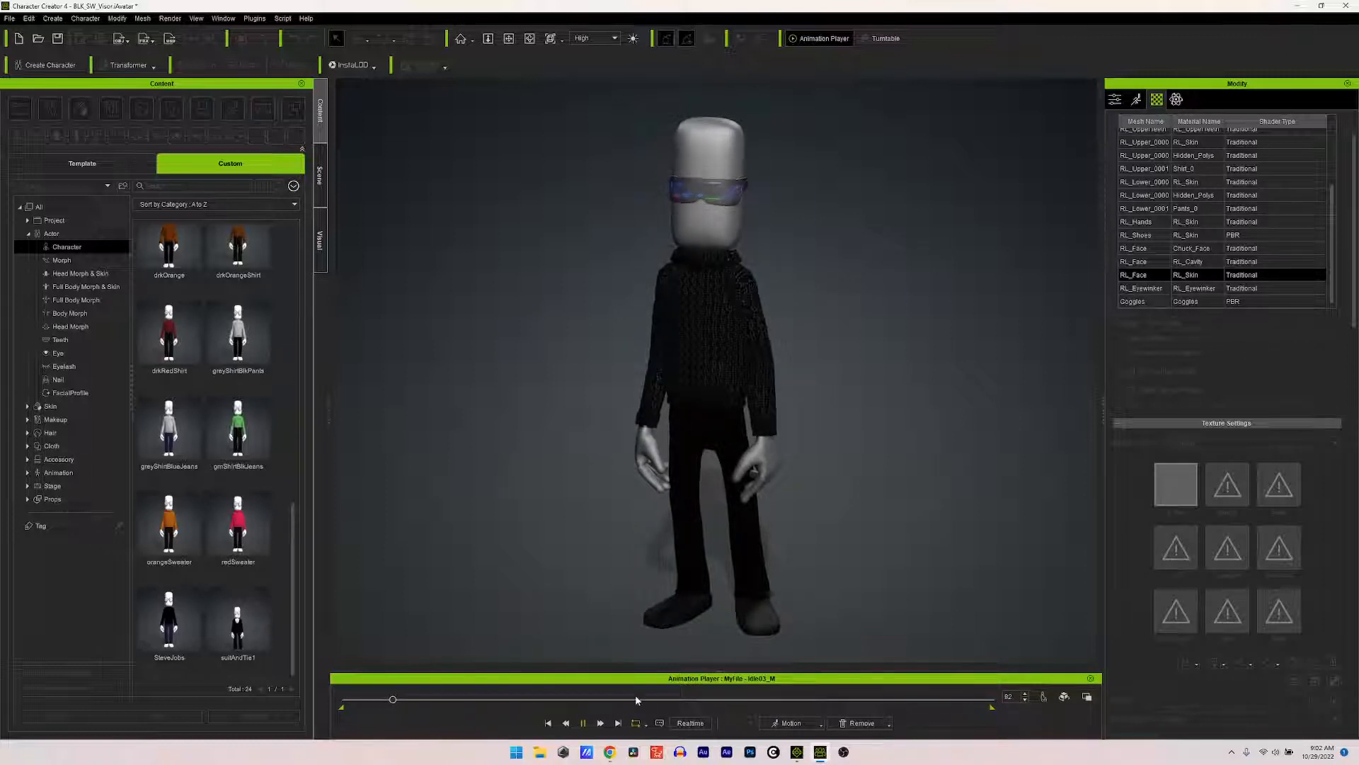
left_click(585, 724)
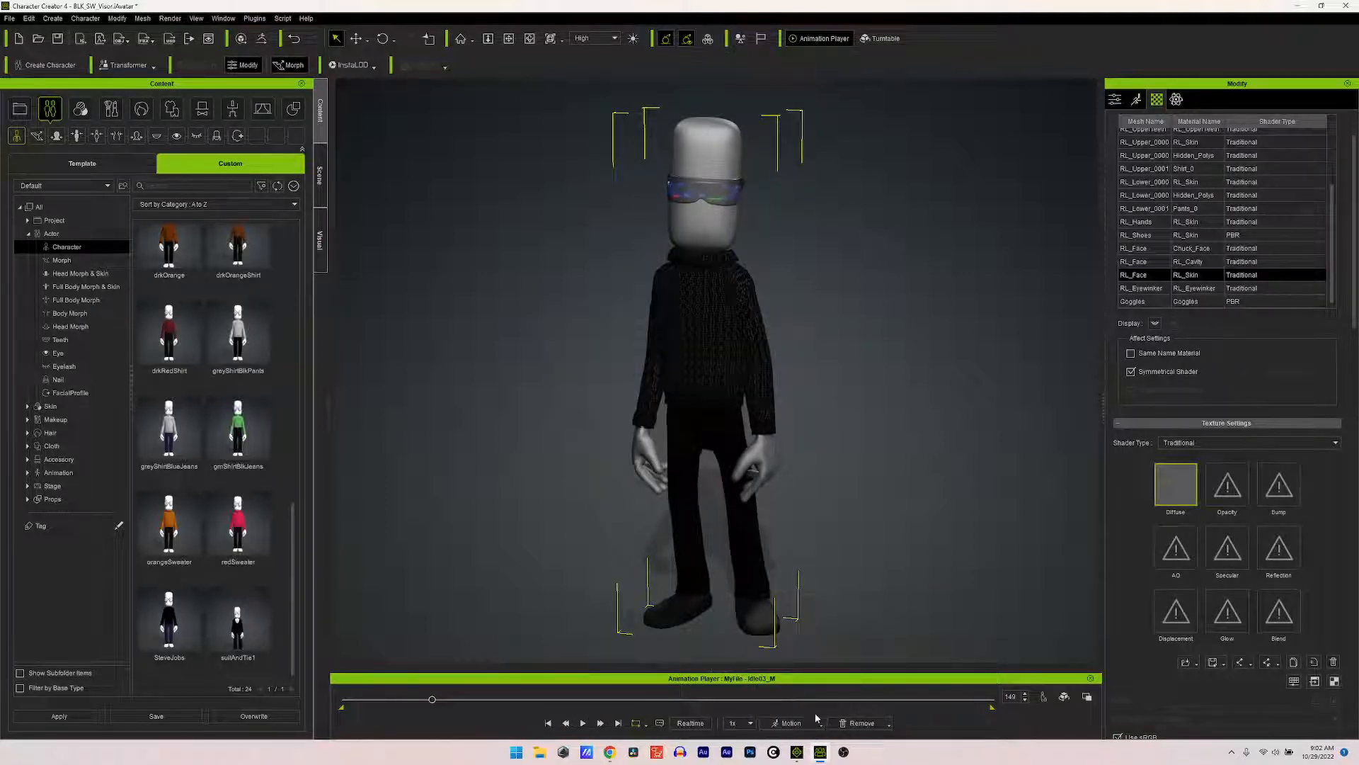
Step: Apply the male acting motion Posing_M and play it to check how the character moves
left_click(822, 723)
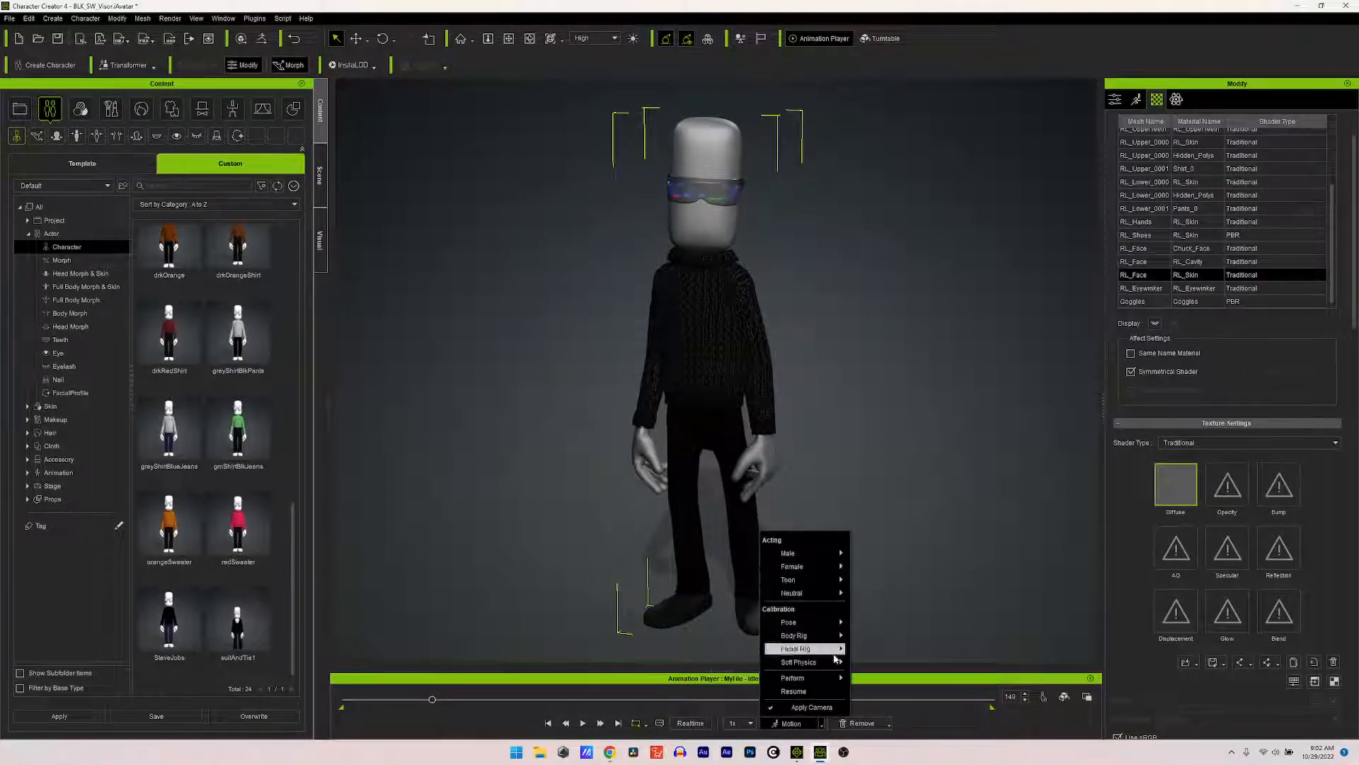
mouse_move(835, 652)
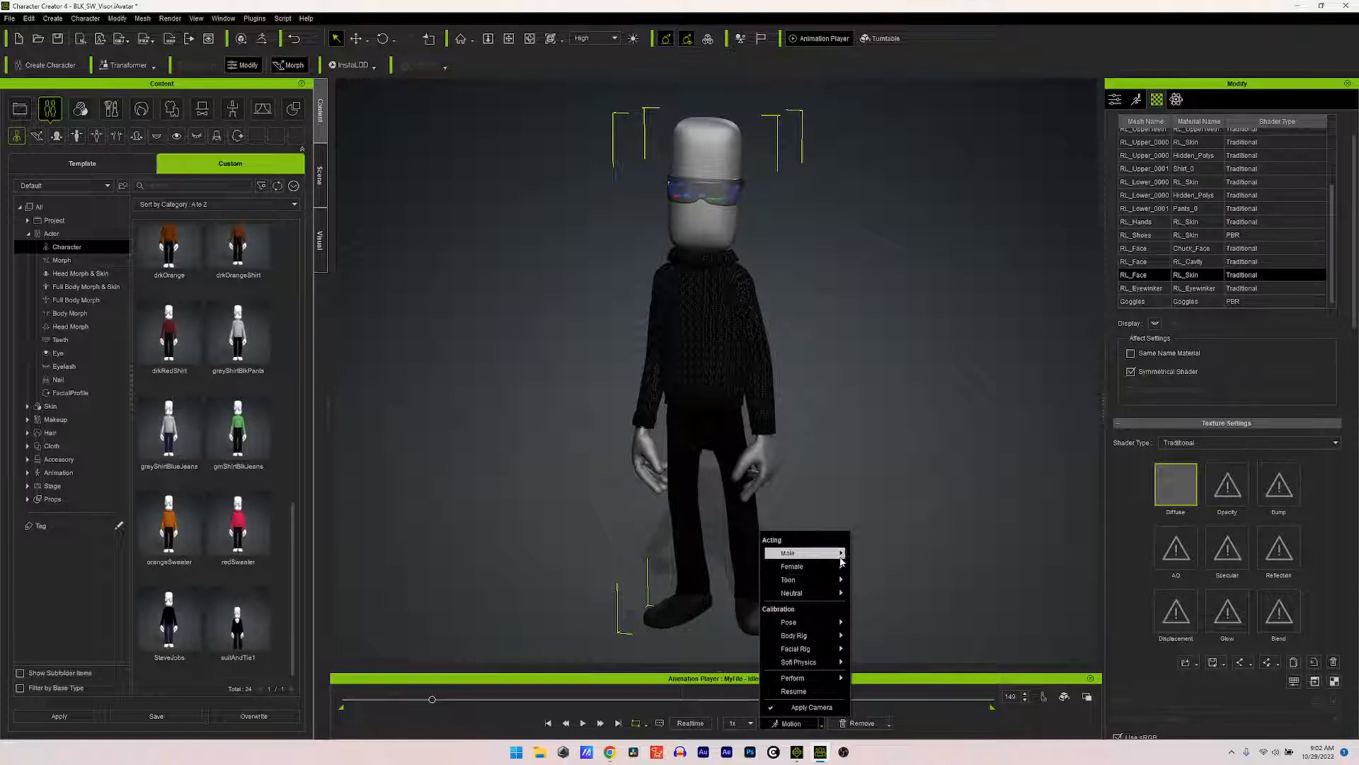
mouse_move(835, 553)
left_click(893, 599)
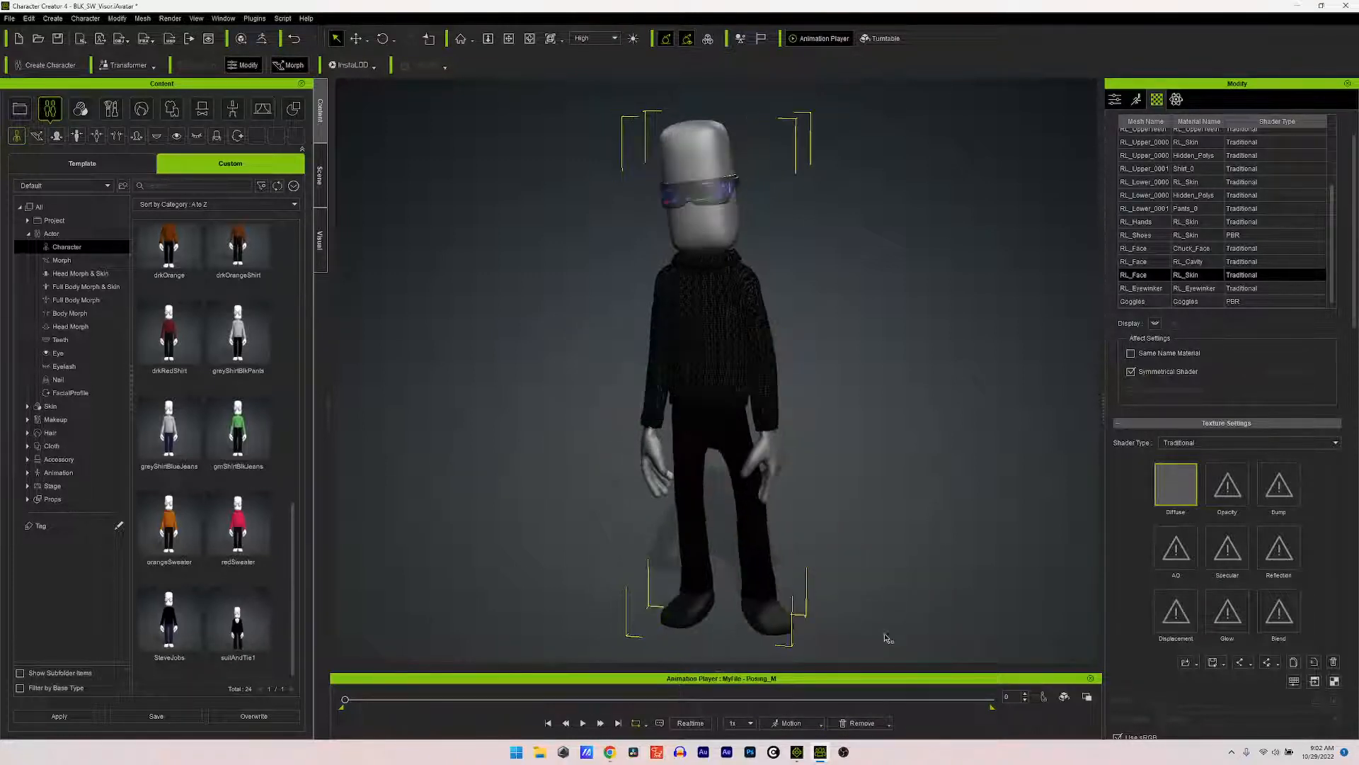
left_click(583, 722)
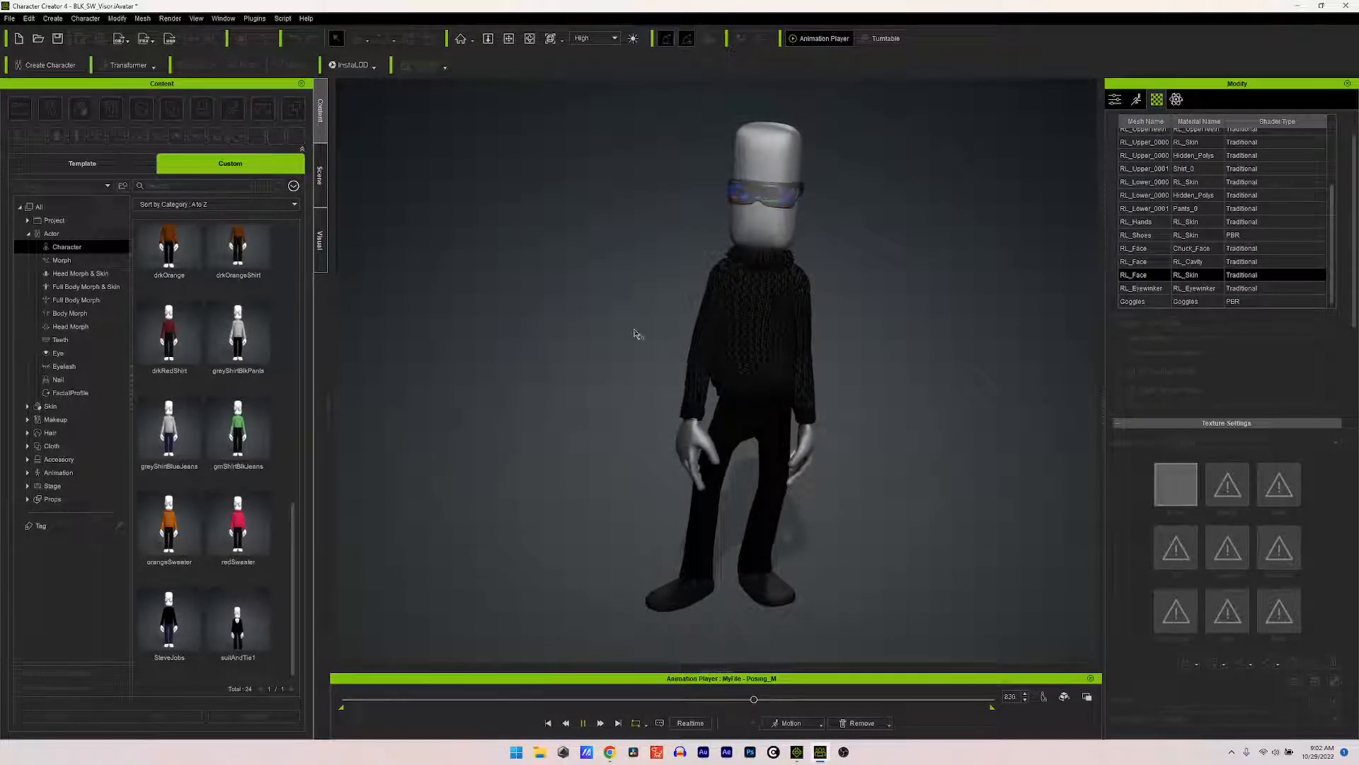
left_click(582, 723)
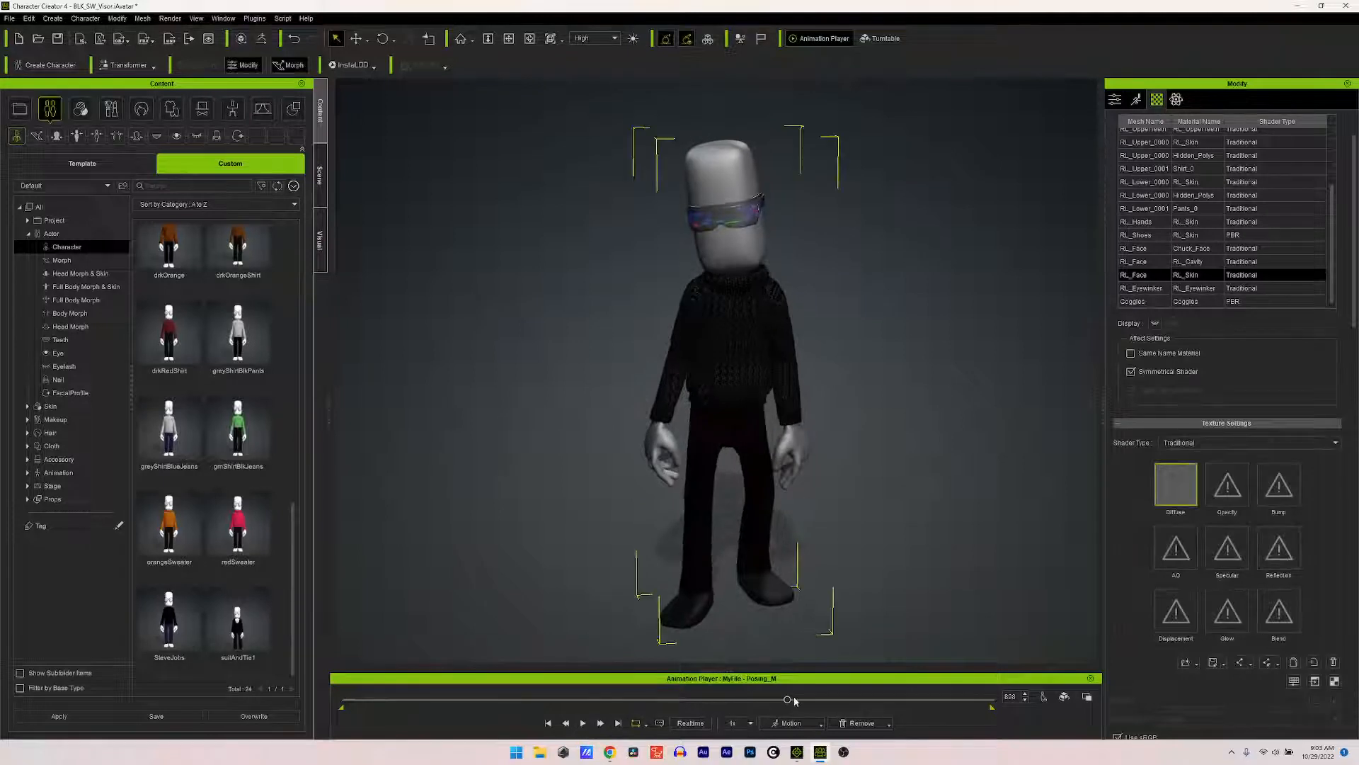
Step: Apply the neutral acting motion Idle_01_N to the character and preview its playback
left_click(819, 721)
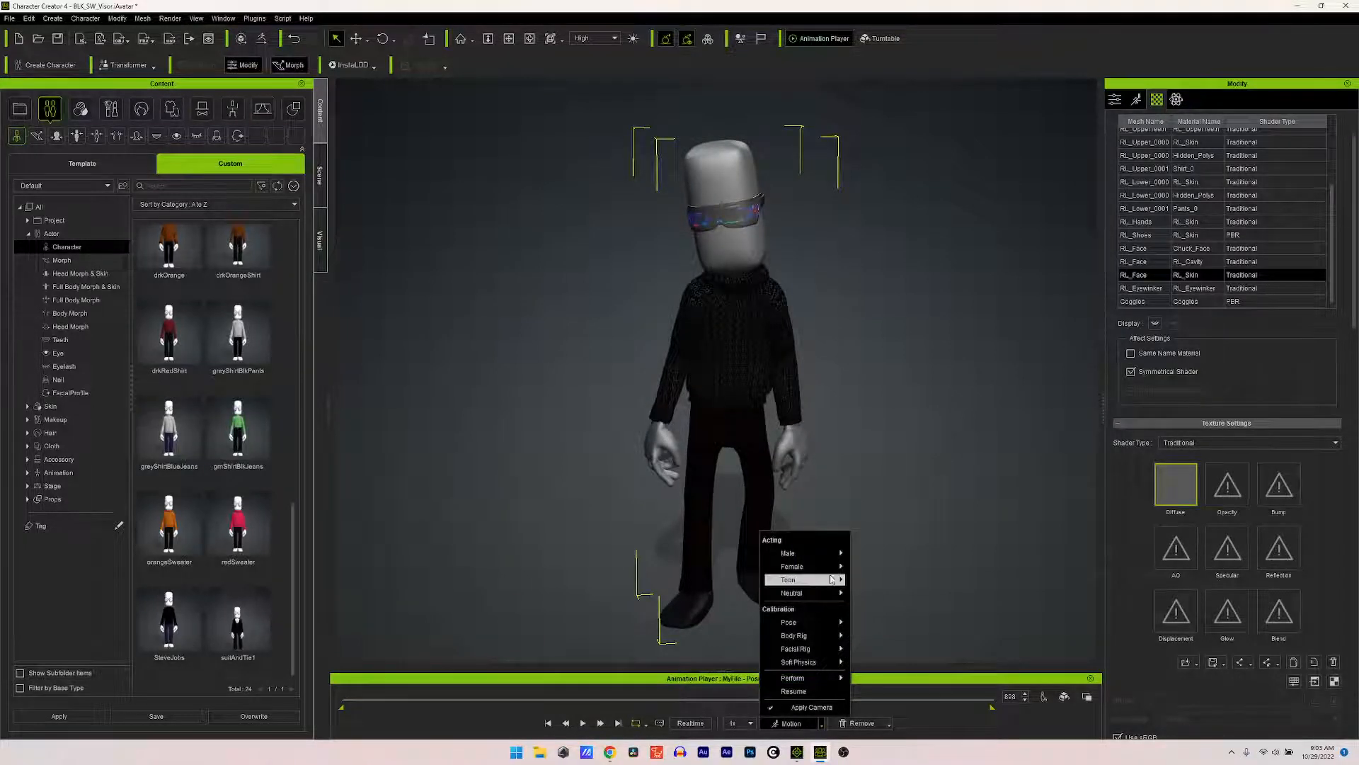
mouse_move(830, 598)
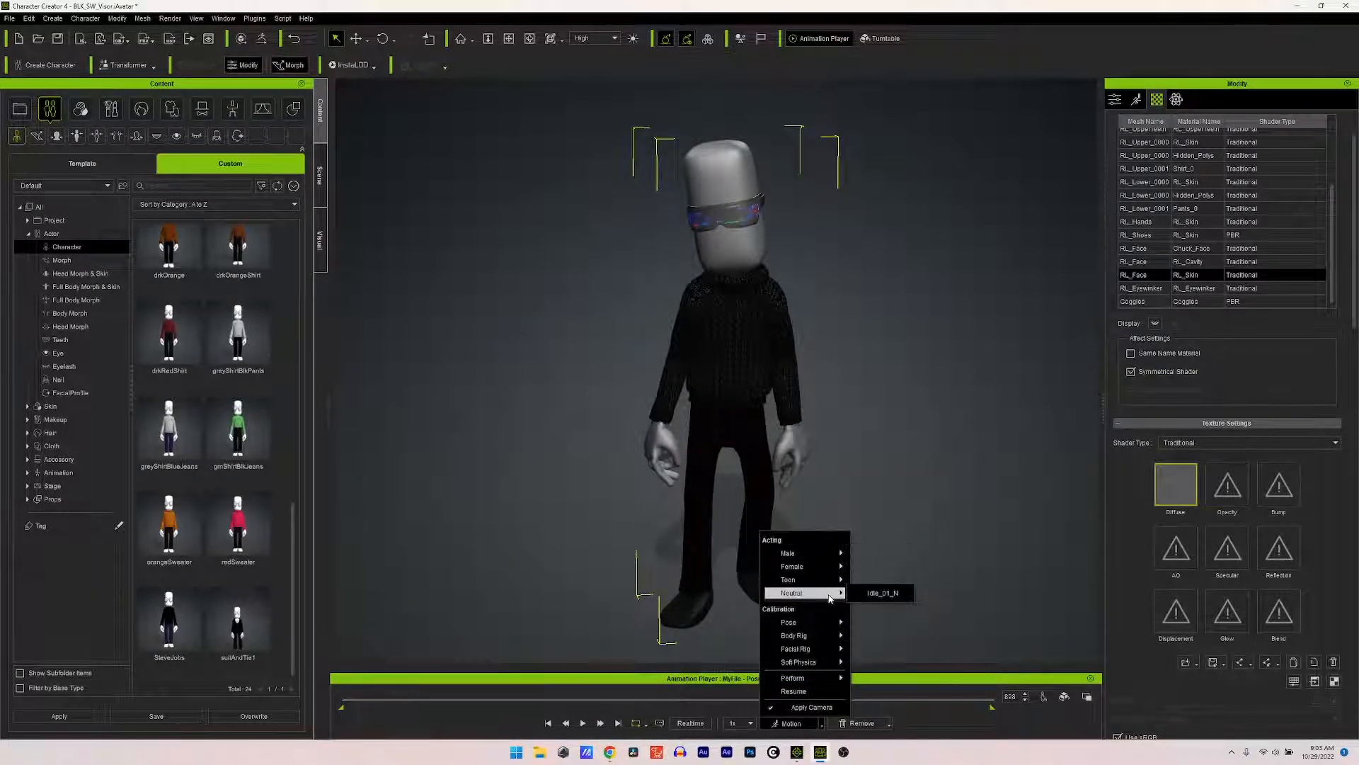
left_click(872, 594)
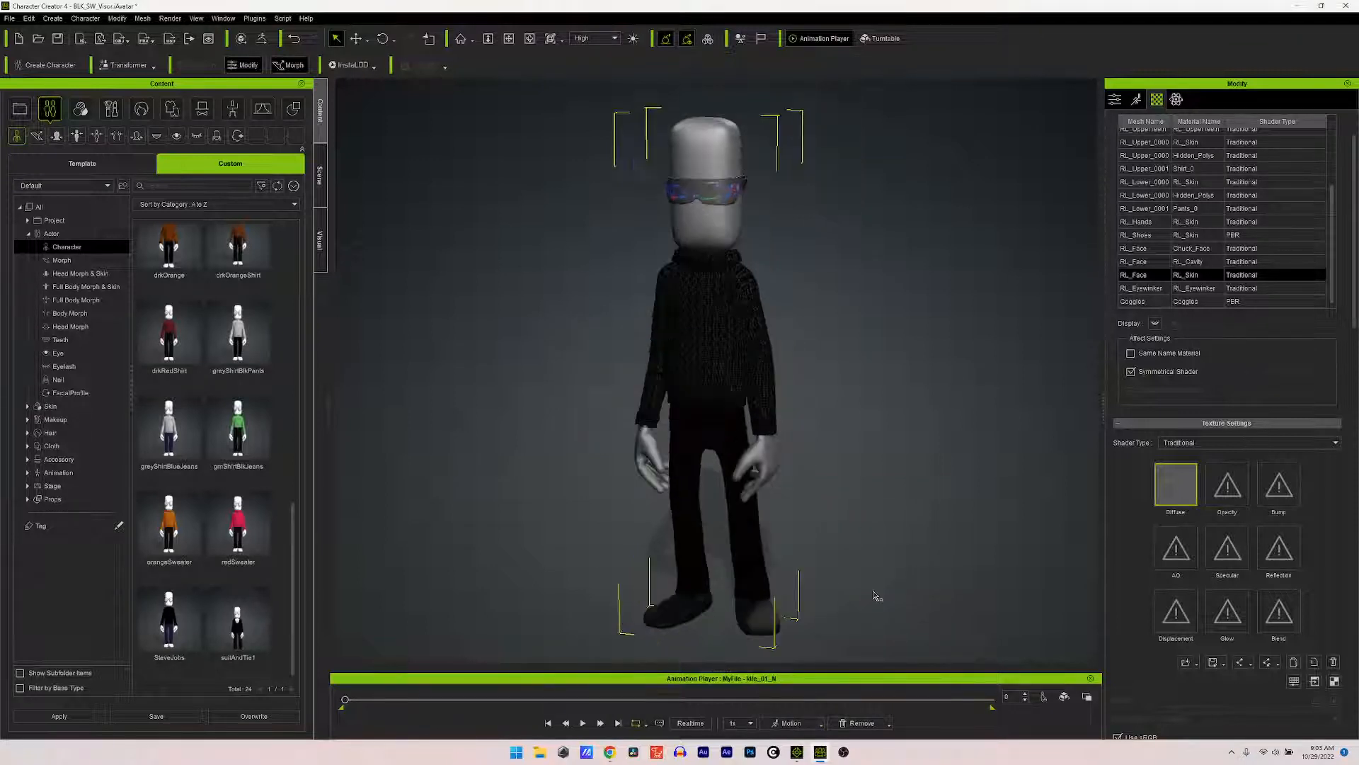
left_click(585, 723)
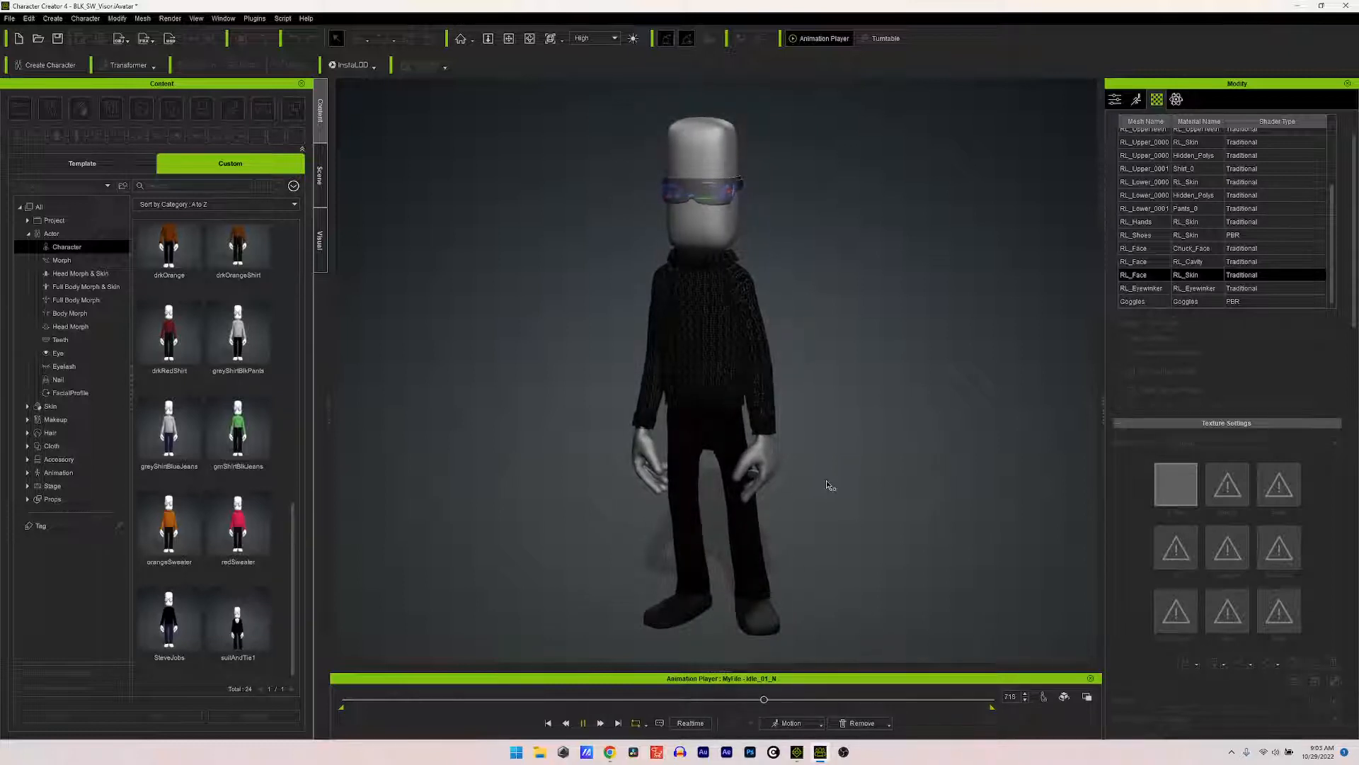
left_click(582, 723)
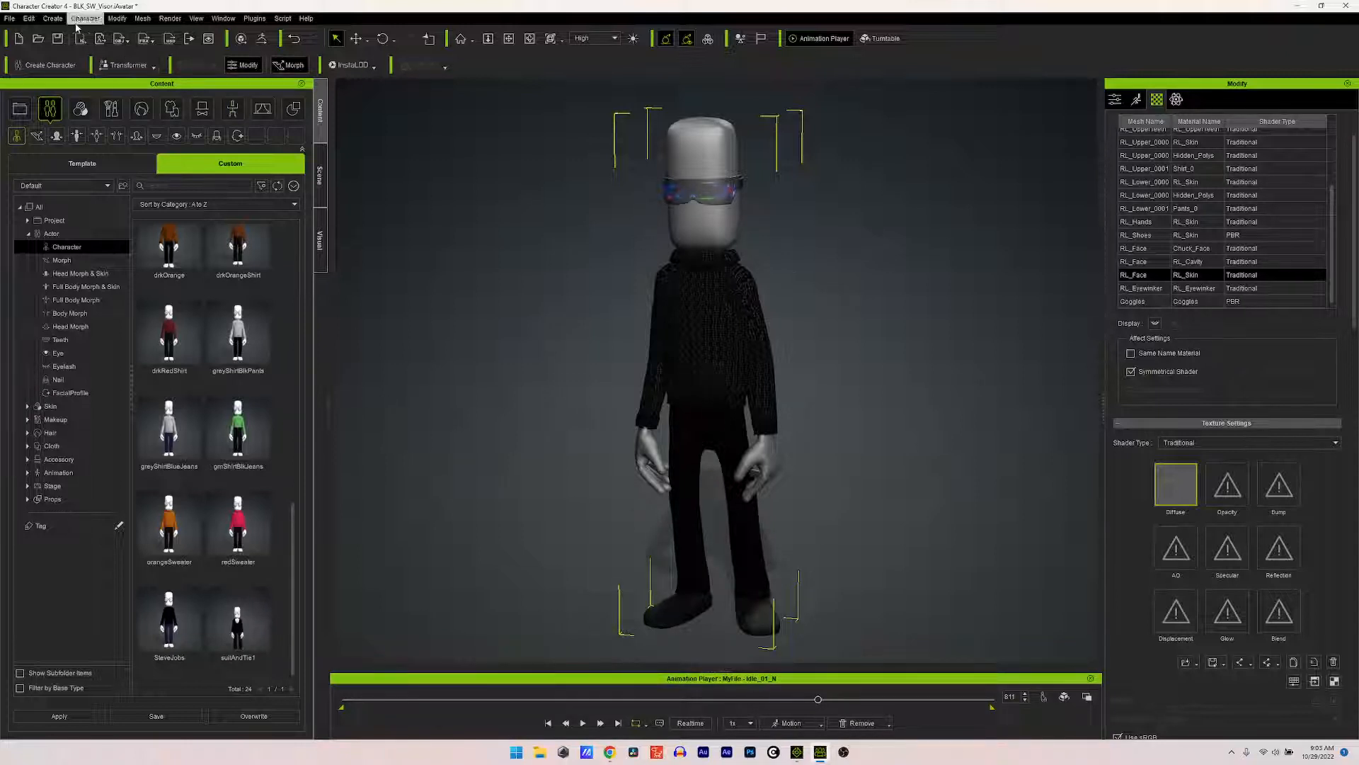
Step: Send the character to iClone and accept overwriting its existing motion with the animation data from the file
left_click(10, 18)
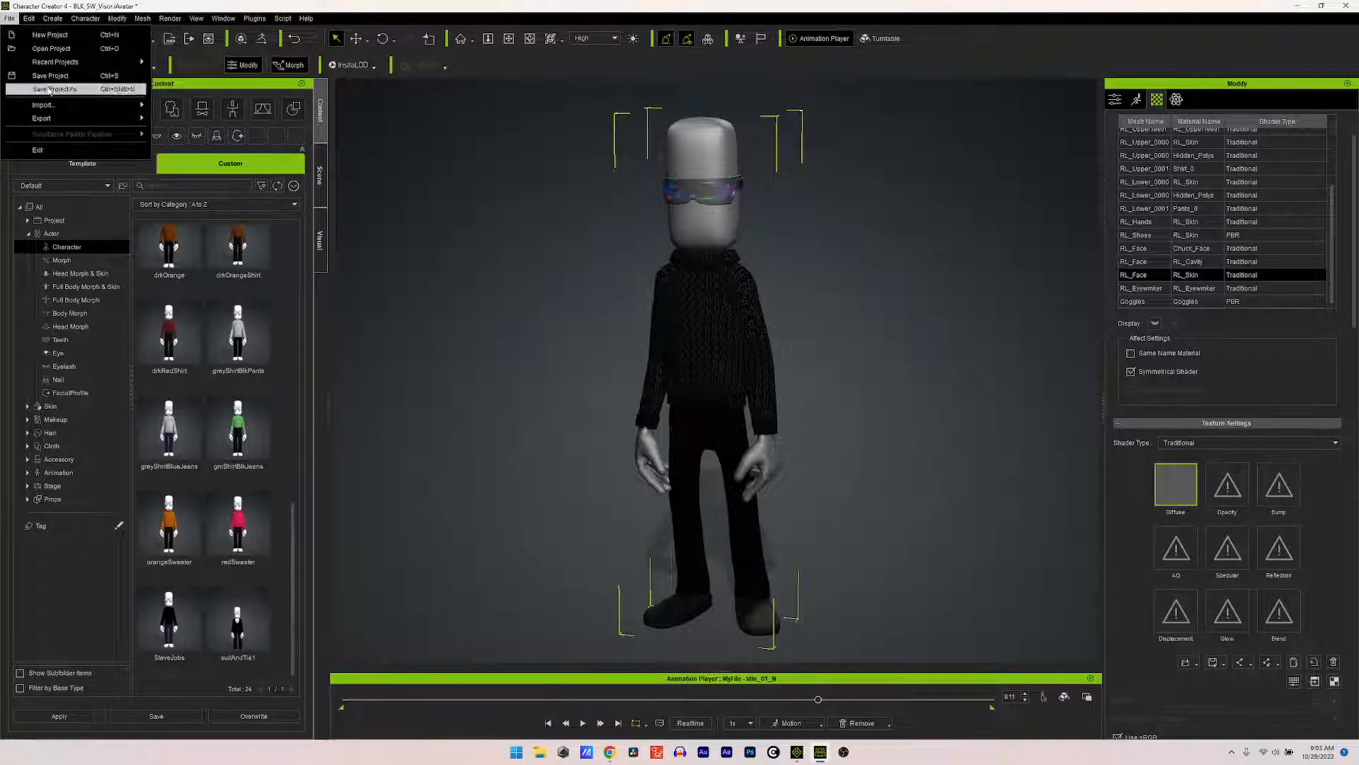
mouse_move(95, 118)
mouse_move(226, 151)
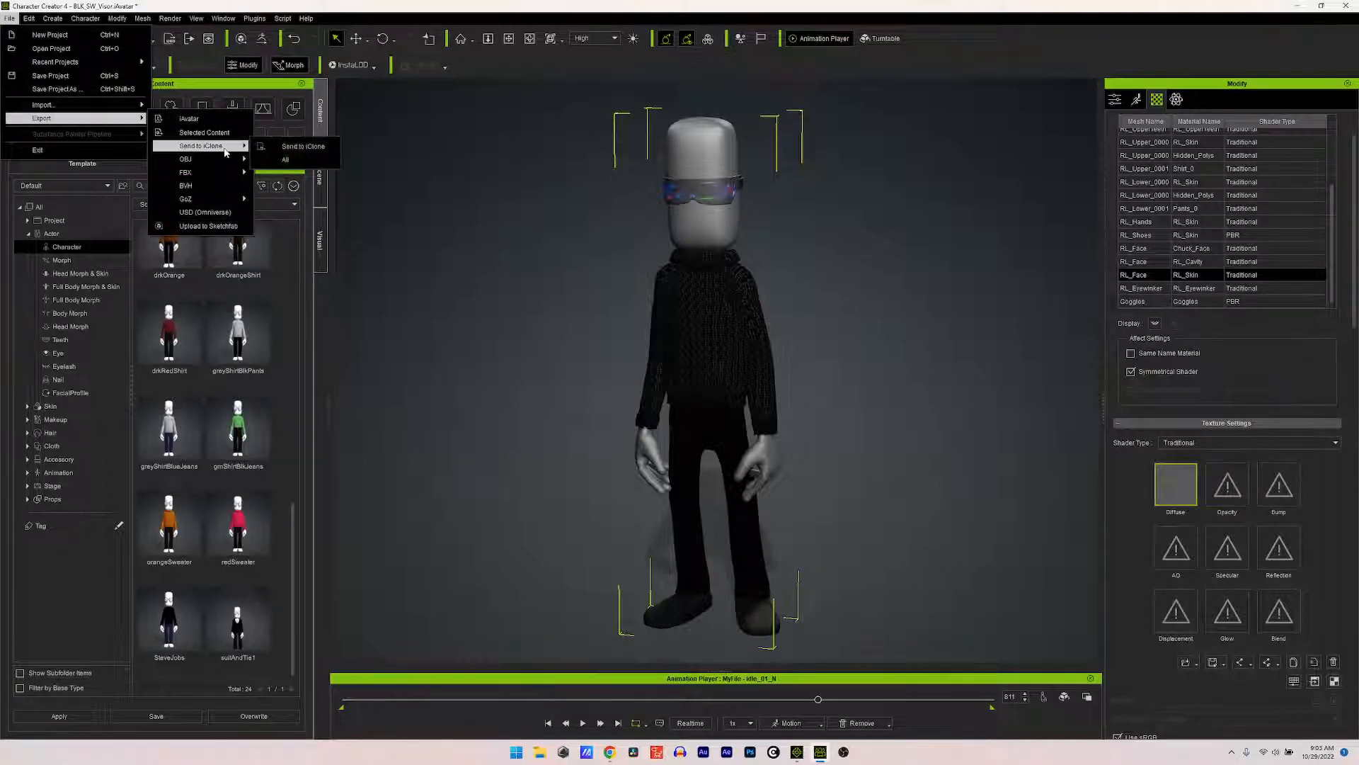
left_click(299, 147)
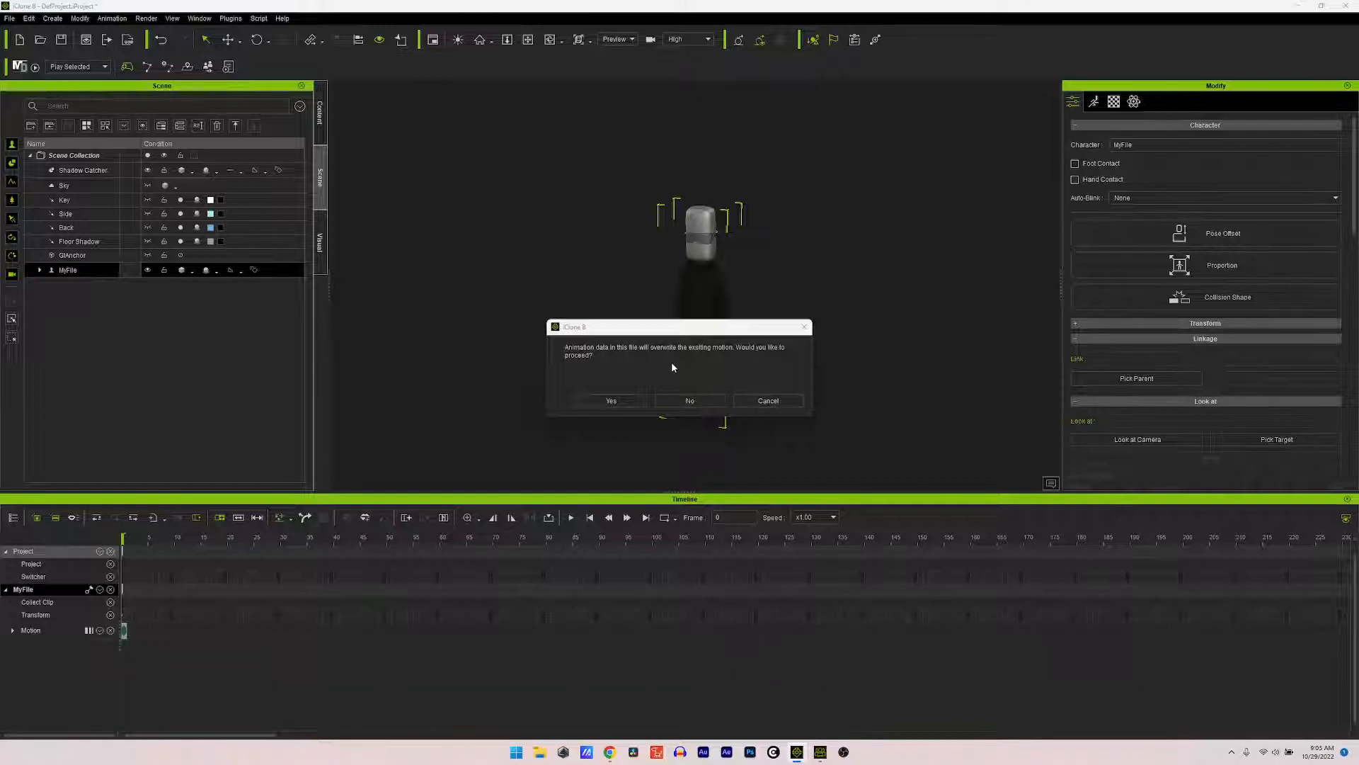
left_click(623, 402)
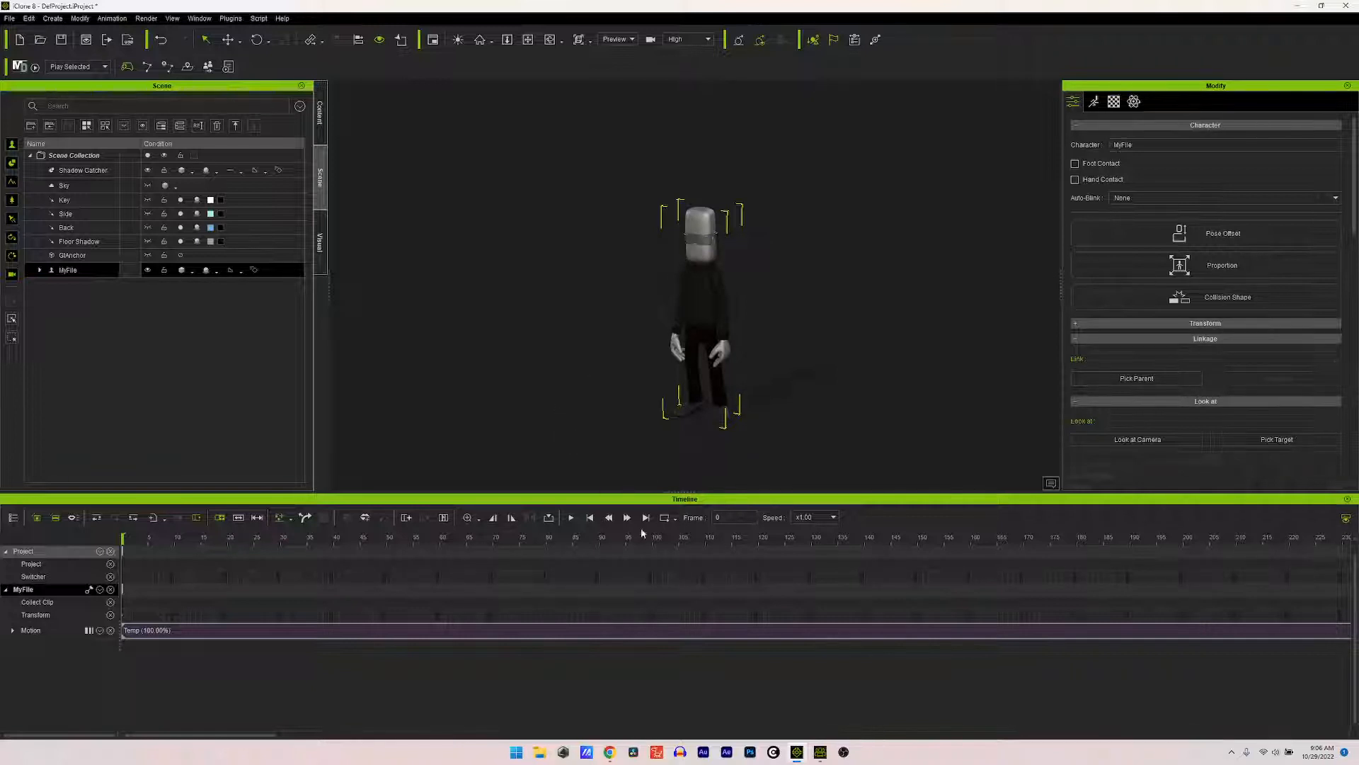
Step: Switch to Micmonster in the browser, copy the existing recording's full script, and paste it into the empty voiceover text box
left_click(612, 753)
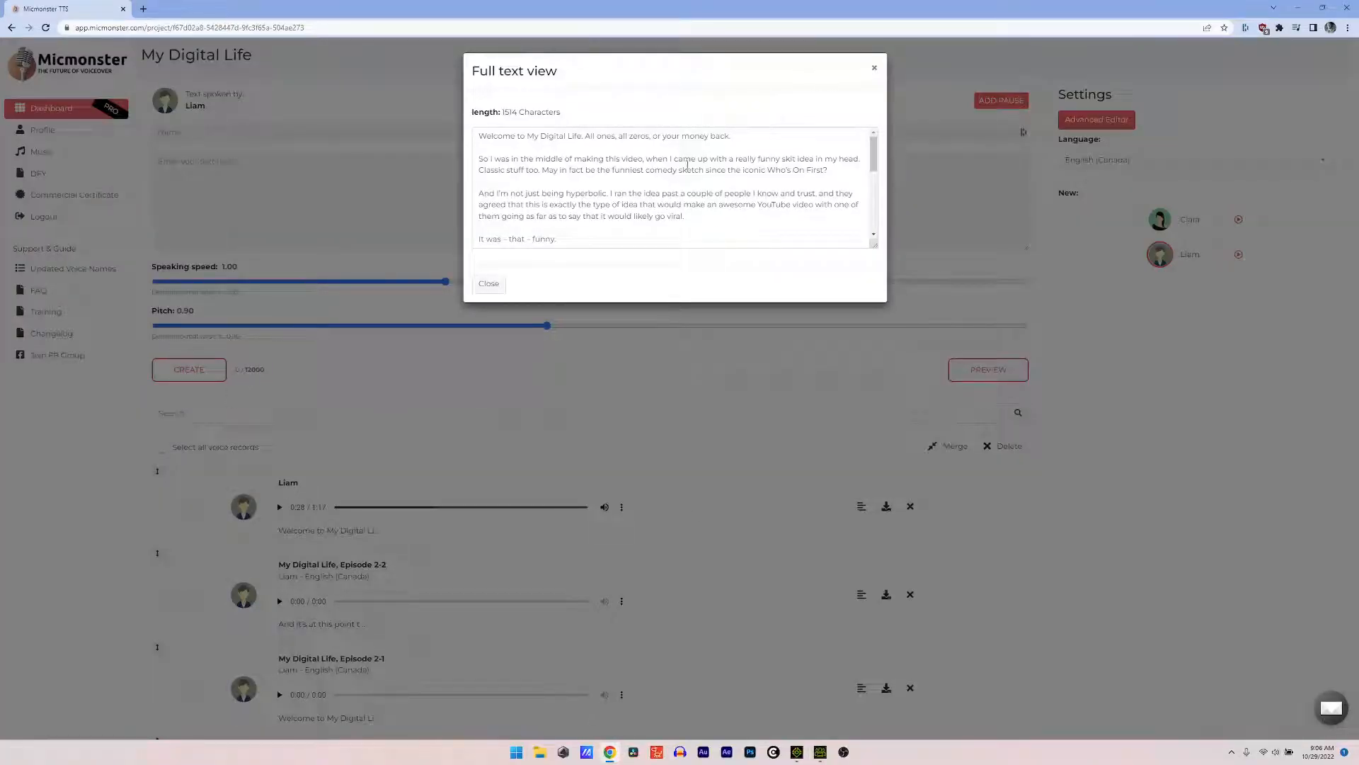
scroll(793, 147, "down", 8)
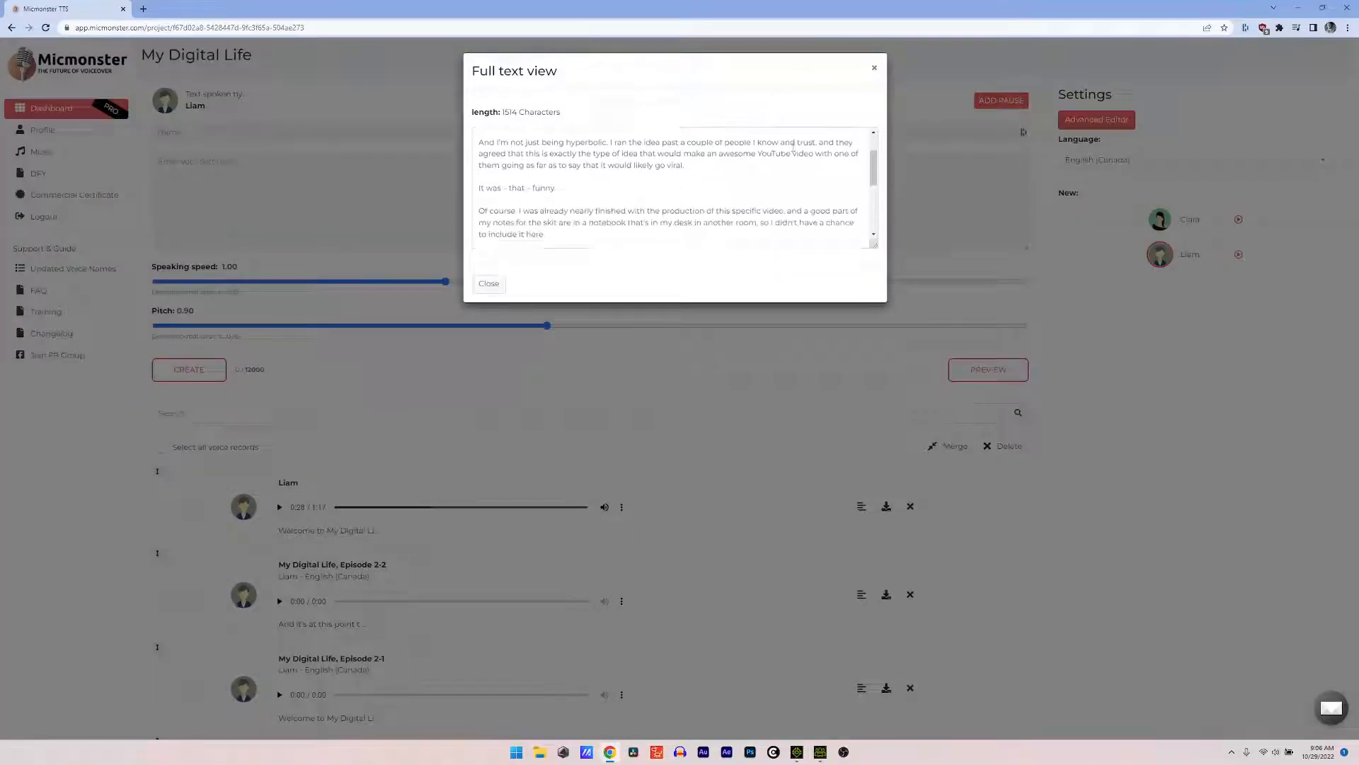
scroll(732, 181, "up", 8)
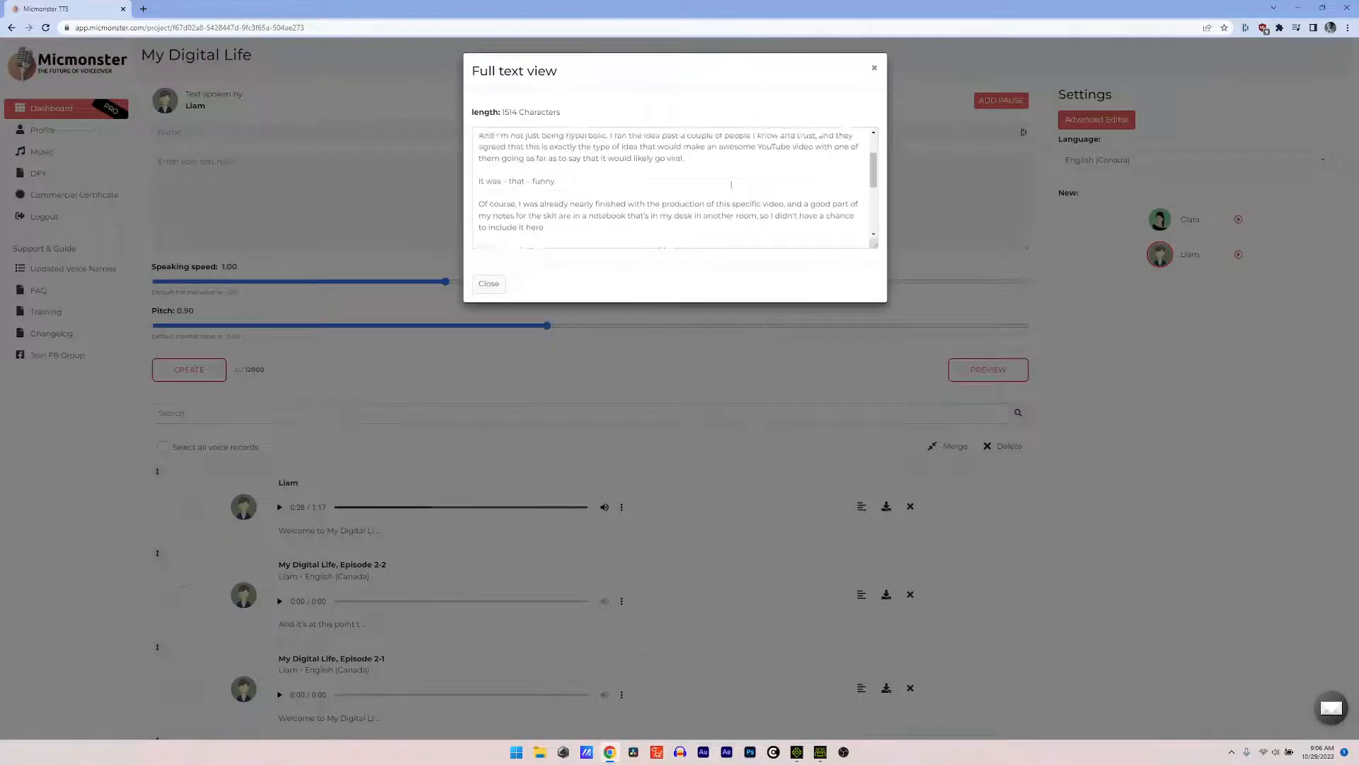
scroll(595, 194, "down", 8)
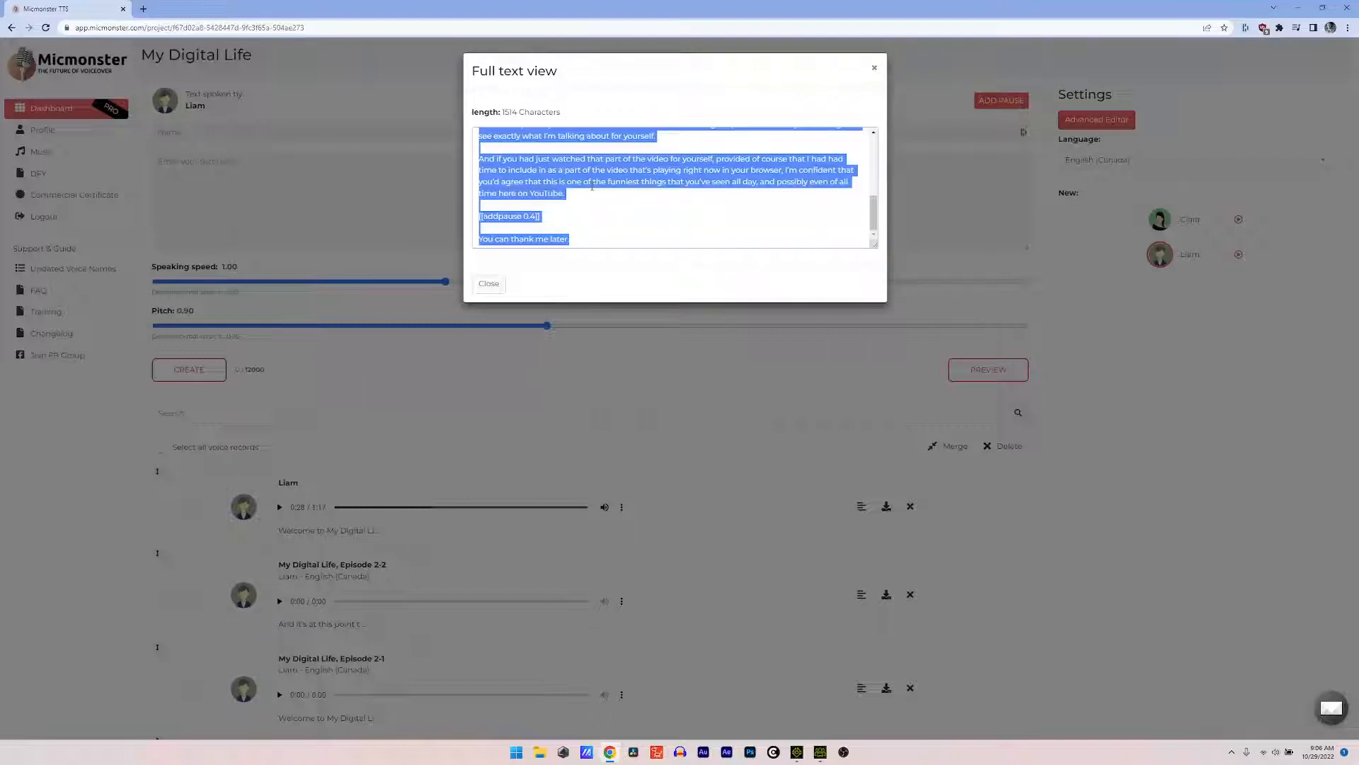
left_click(875, 67)
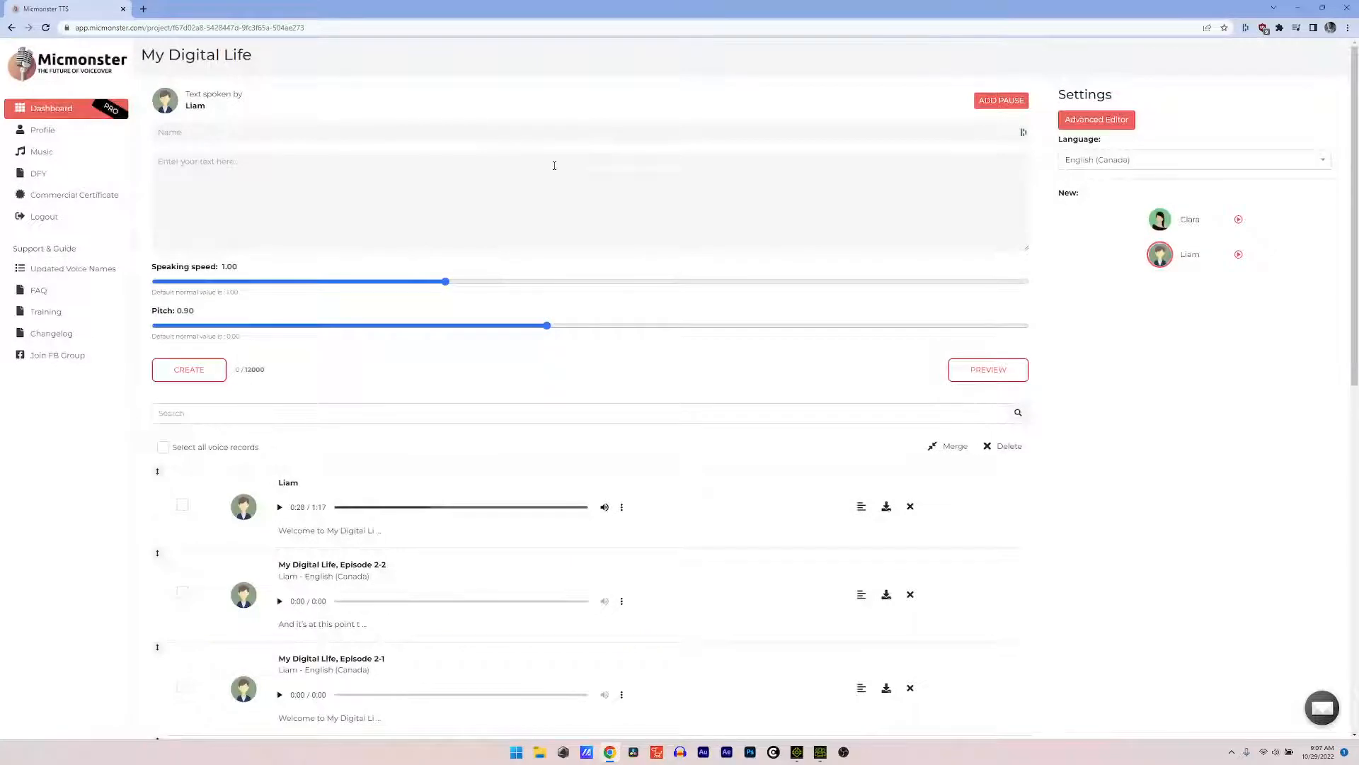
left_click(555, 166)
key("ctrl+v")
scroll(401, 189, "up", 10)
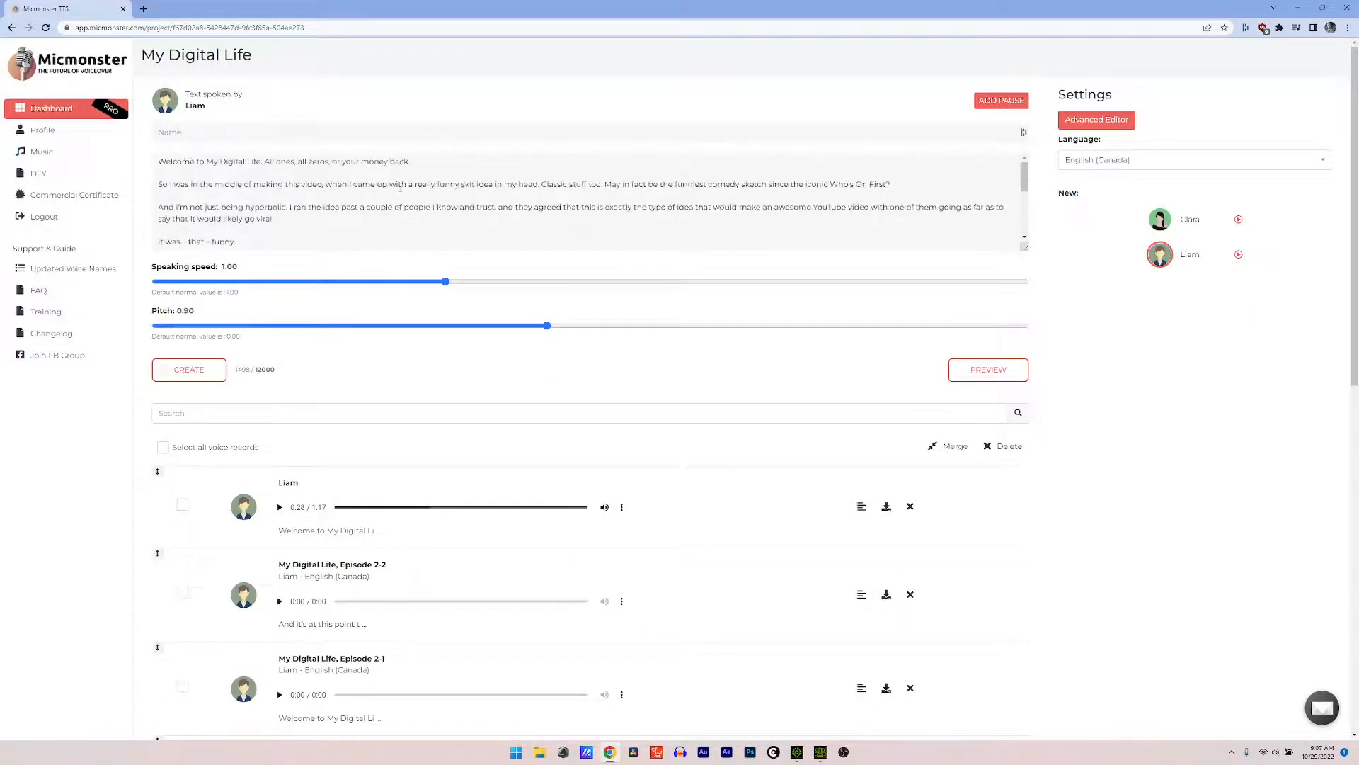
Step: Insert a comma after "awesome YouTube video" in the script's third paragraph
scroll(625, 211, "down", 1)
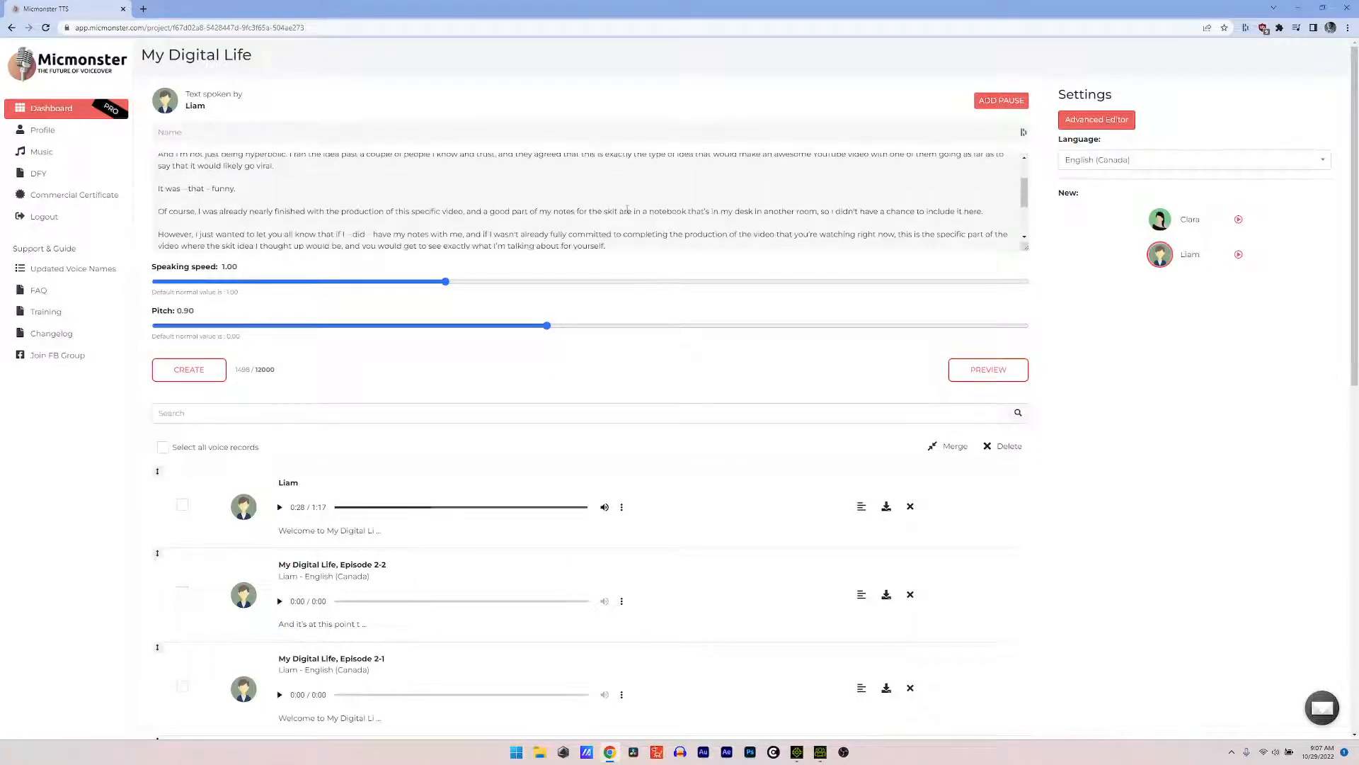
scroll(627, 209, "up", 1)
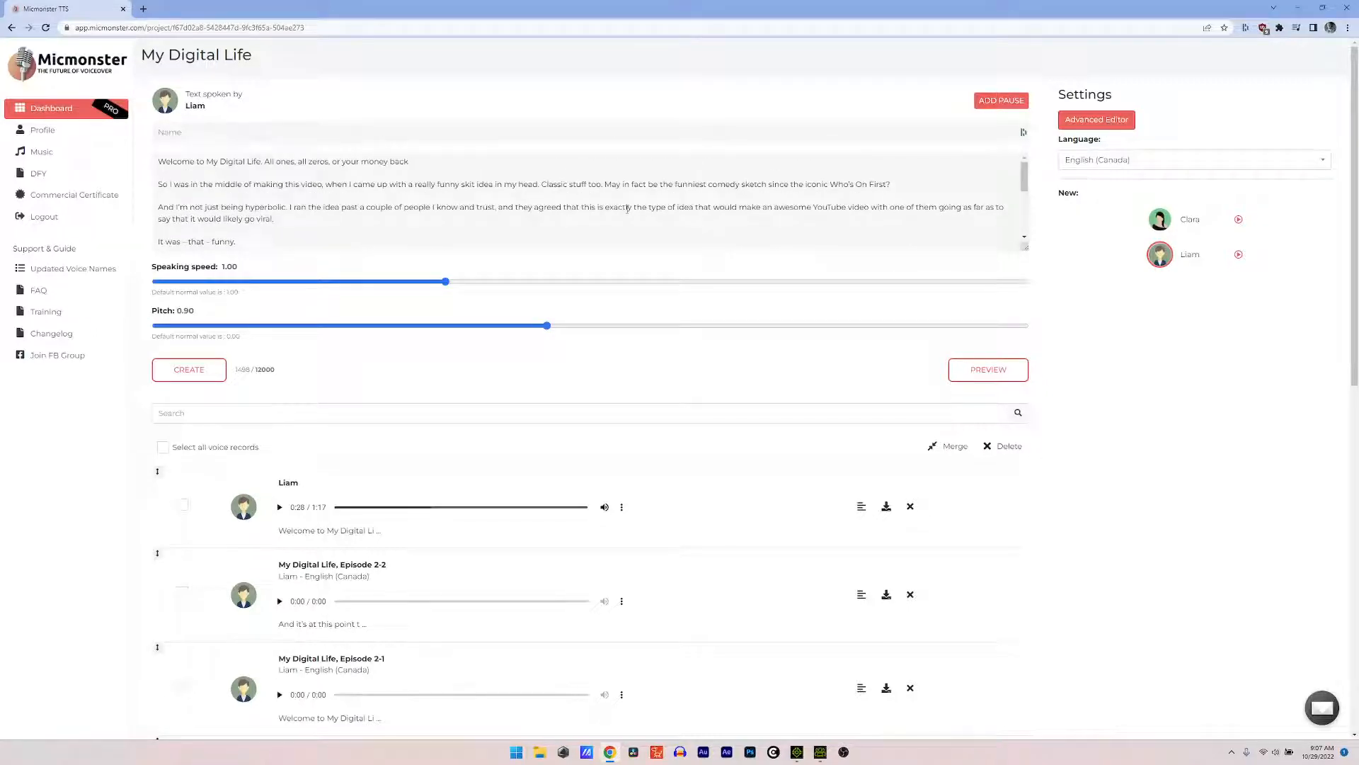
scroll(574, 100, "down", 1)
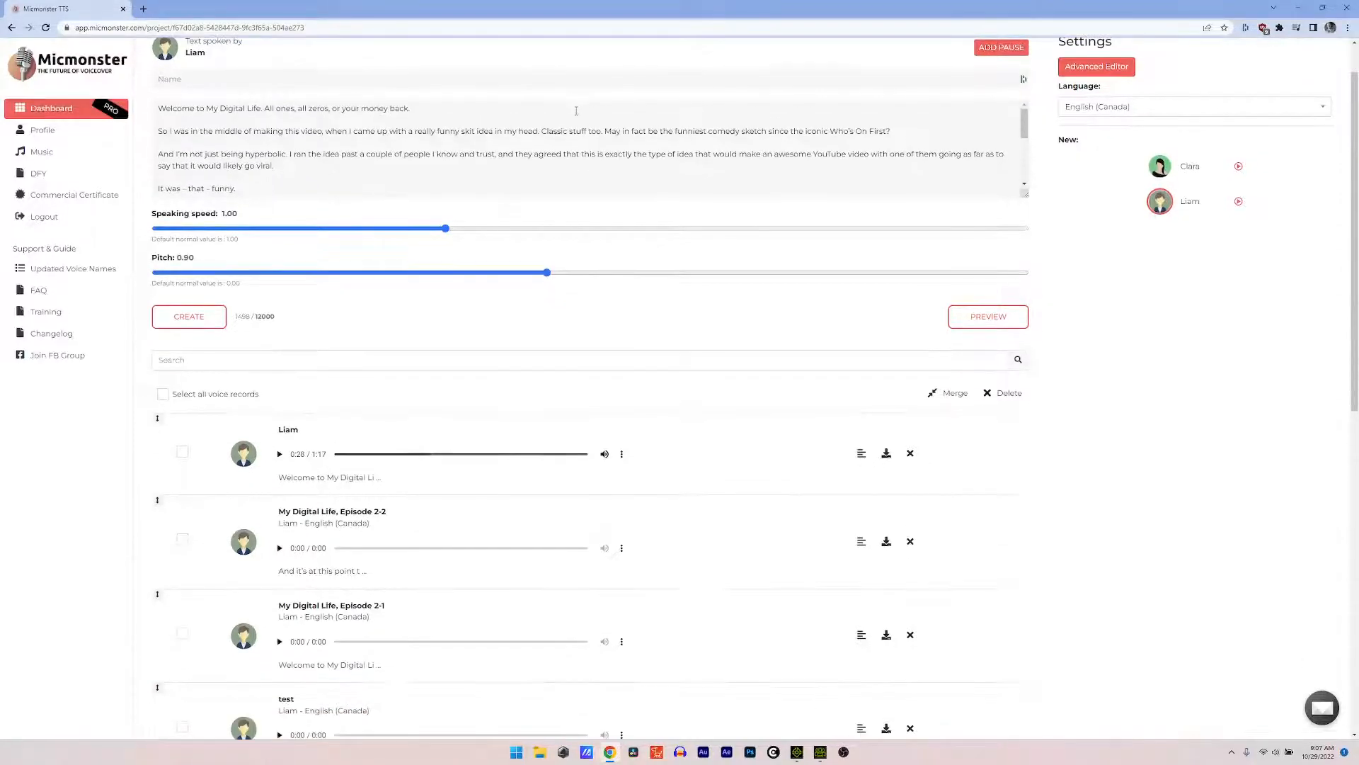
scroll(767, 160, "down", 1)
scroll(766, 157, "up", 1)
scroll(759, 117, "up", 1)
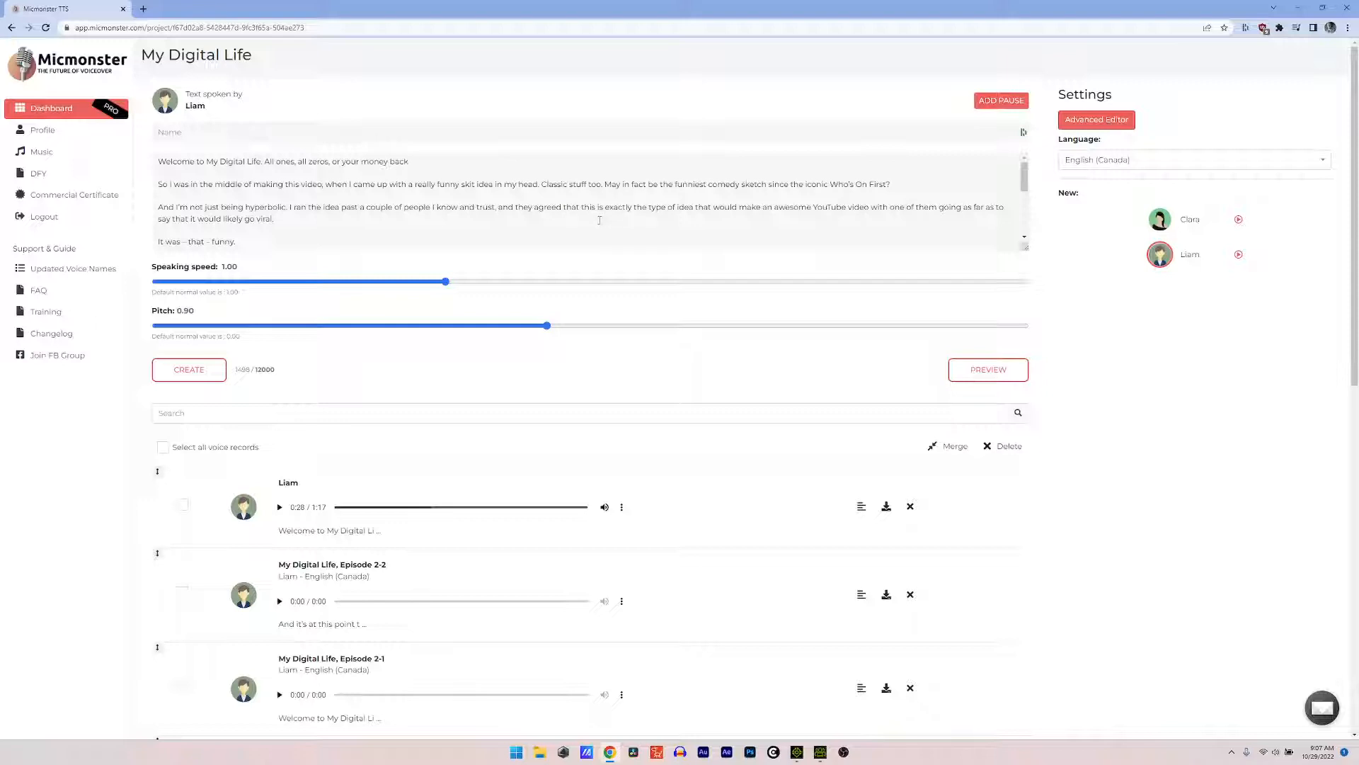
left_click(867, 206)
key("Right")
type(",")
Step: Read through the rest of the voiceover script, checking its wording and punctuation down to the closing line
scroll(867, 198, "down", 1)
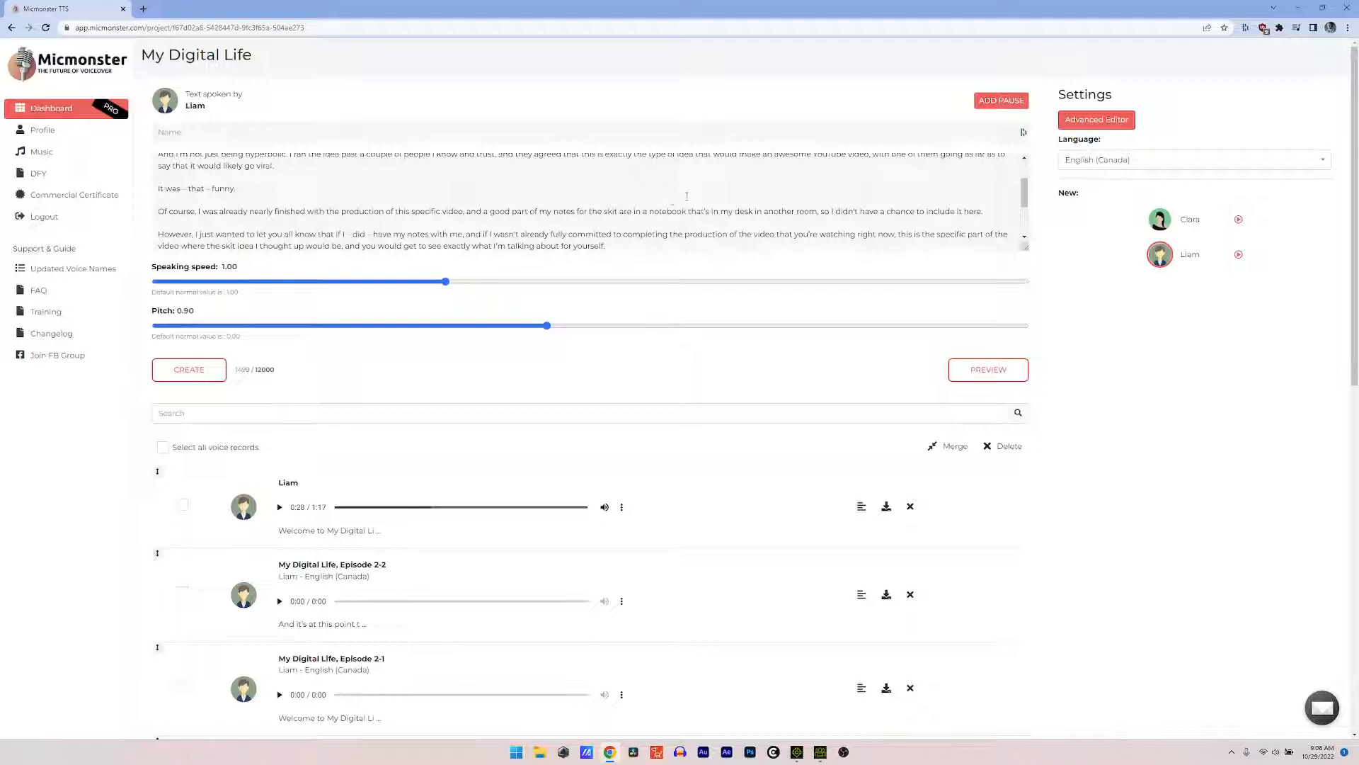
scroll(687, 196, "down", 1)
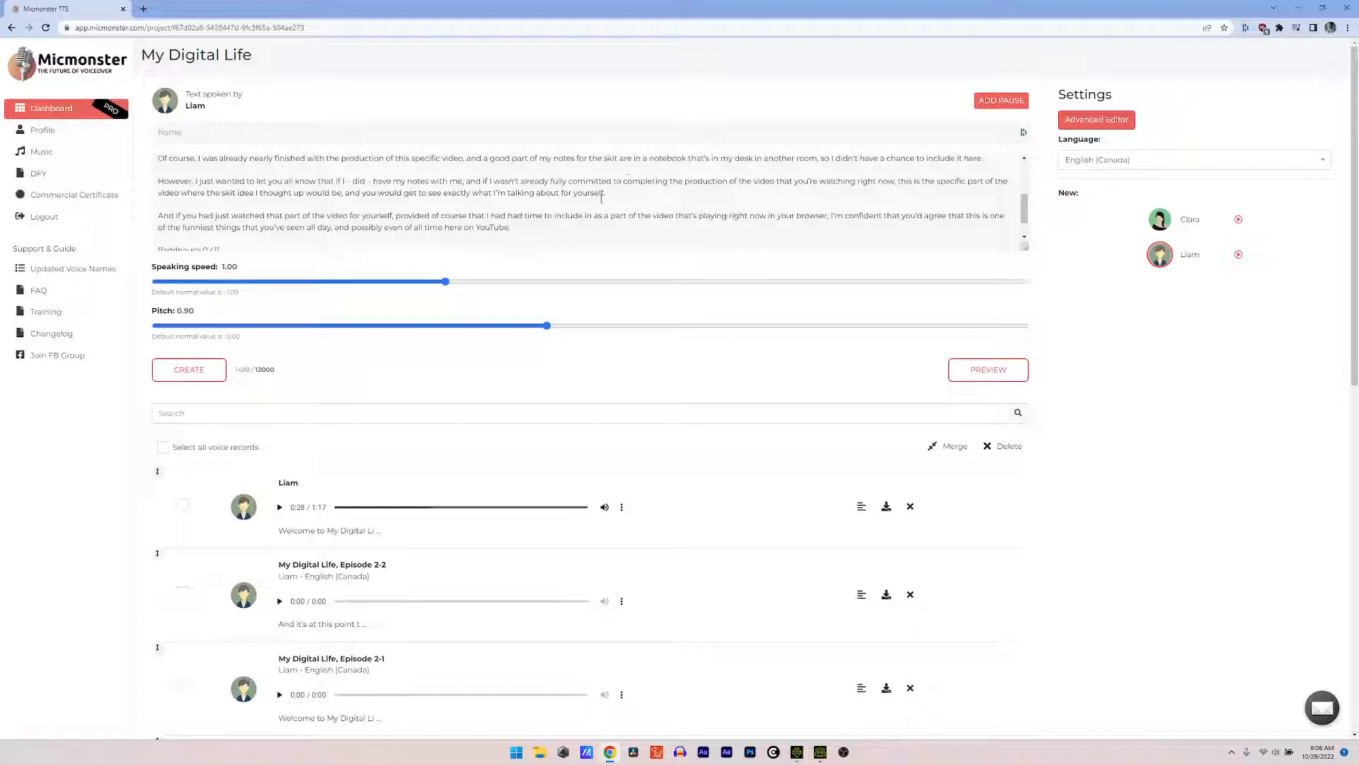
scroll(601, 198, "down", 1)
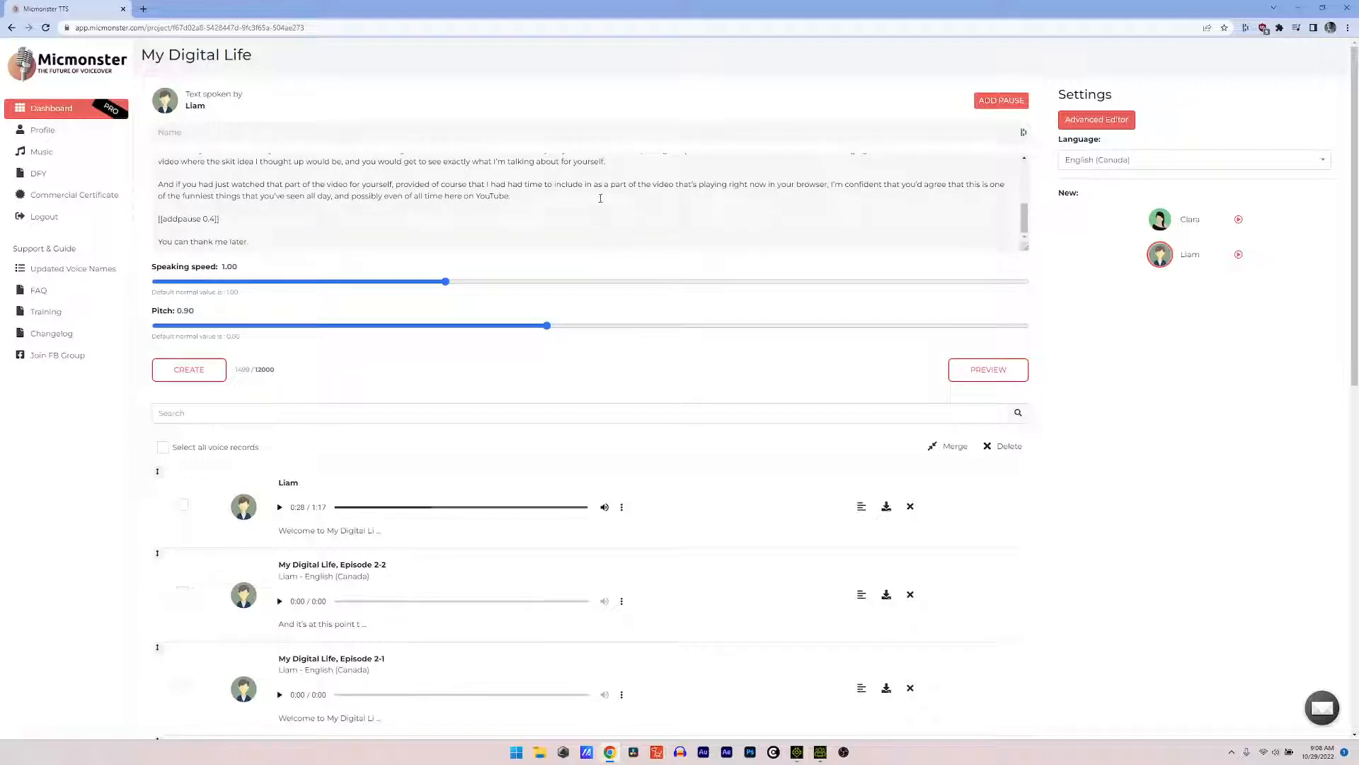
scroll(601, 205, "down", 1)
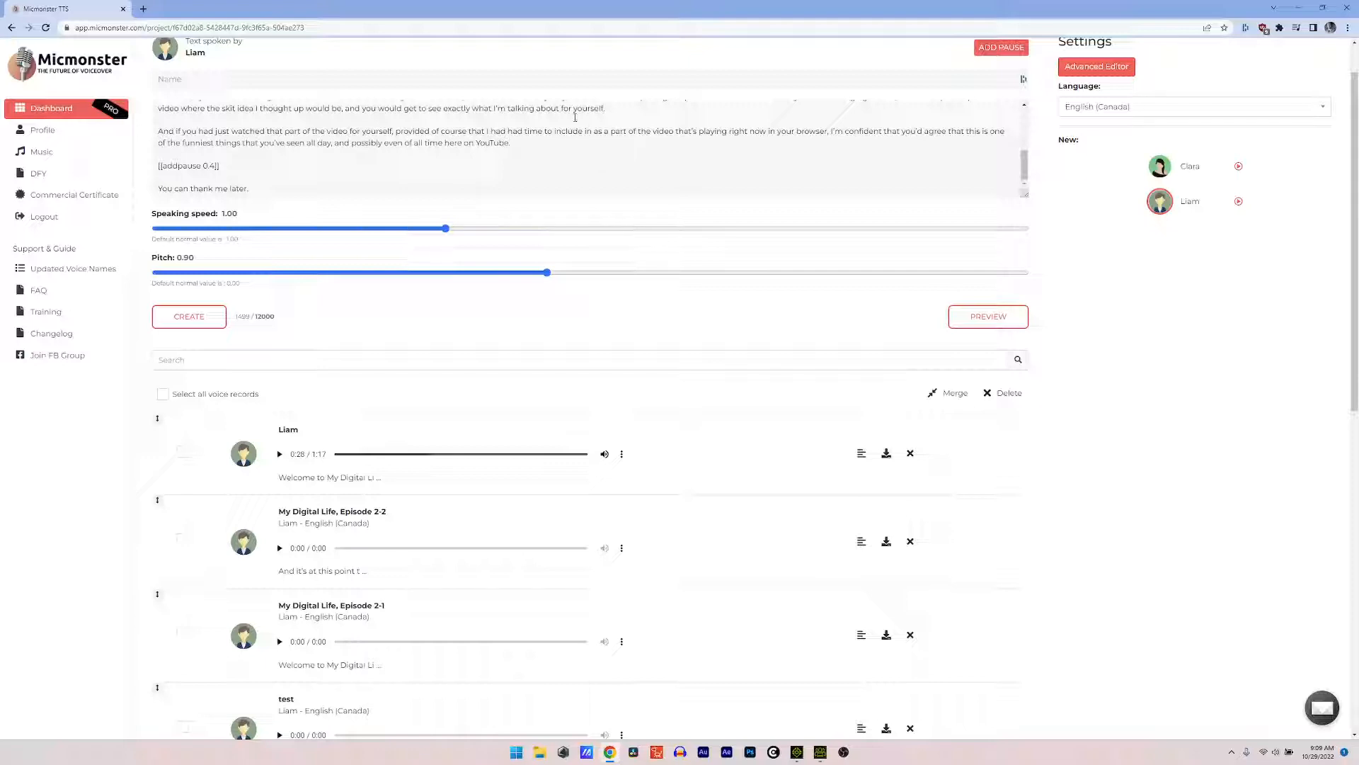
scroll(554, 152, "up", 1)
scroll(553, 152, "down", 1)
scroll(1079, 209, "up", 1)
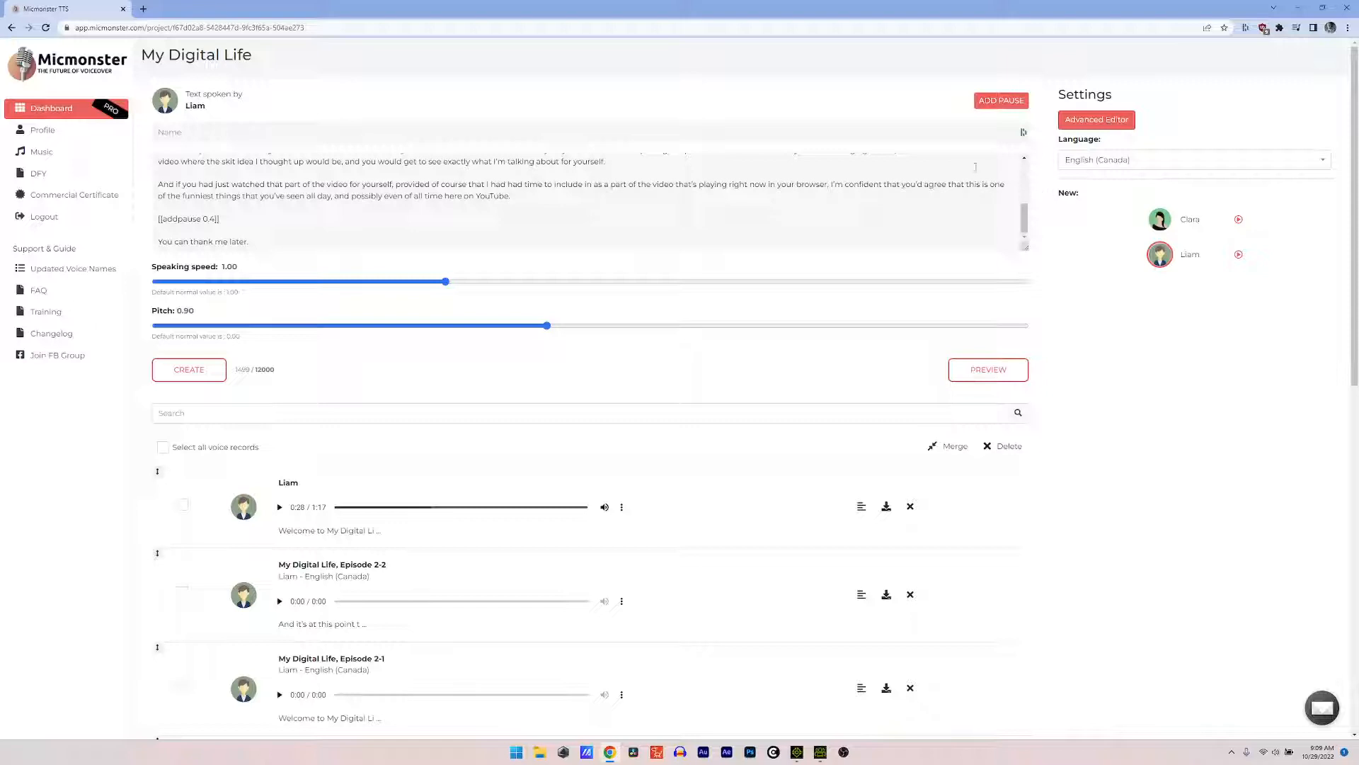
scroll(579, 212, "up", 1)
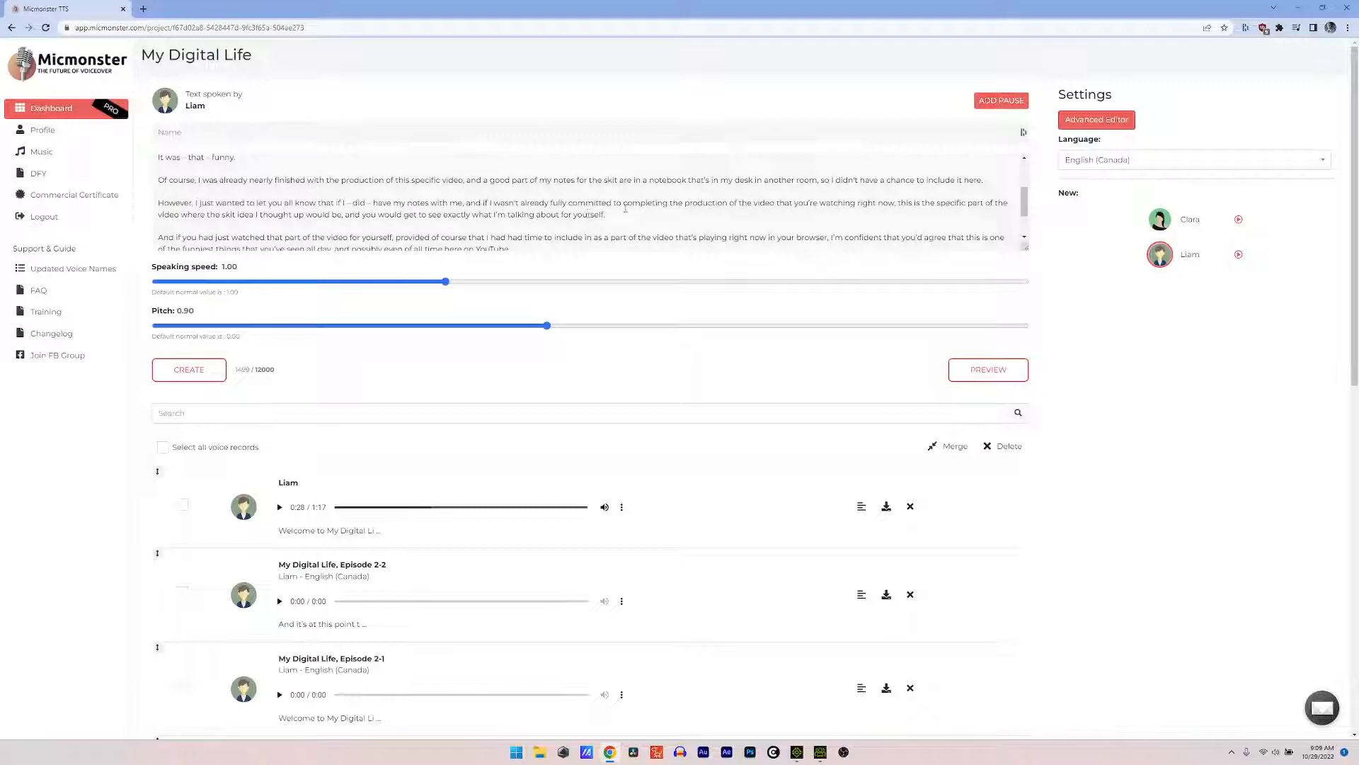
scroll(658, 191, "up", 2)
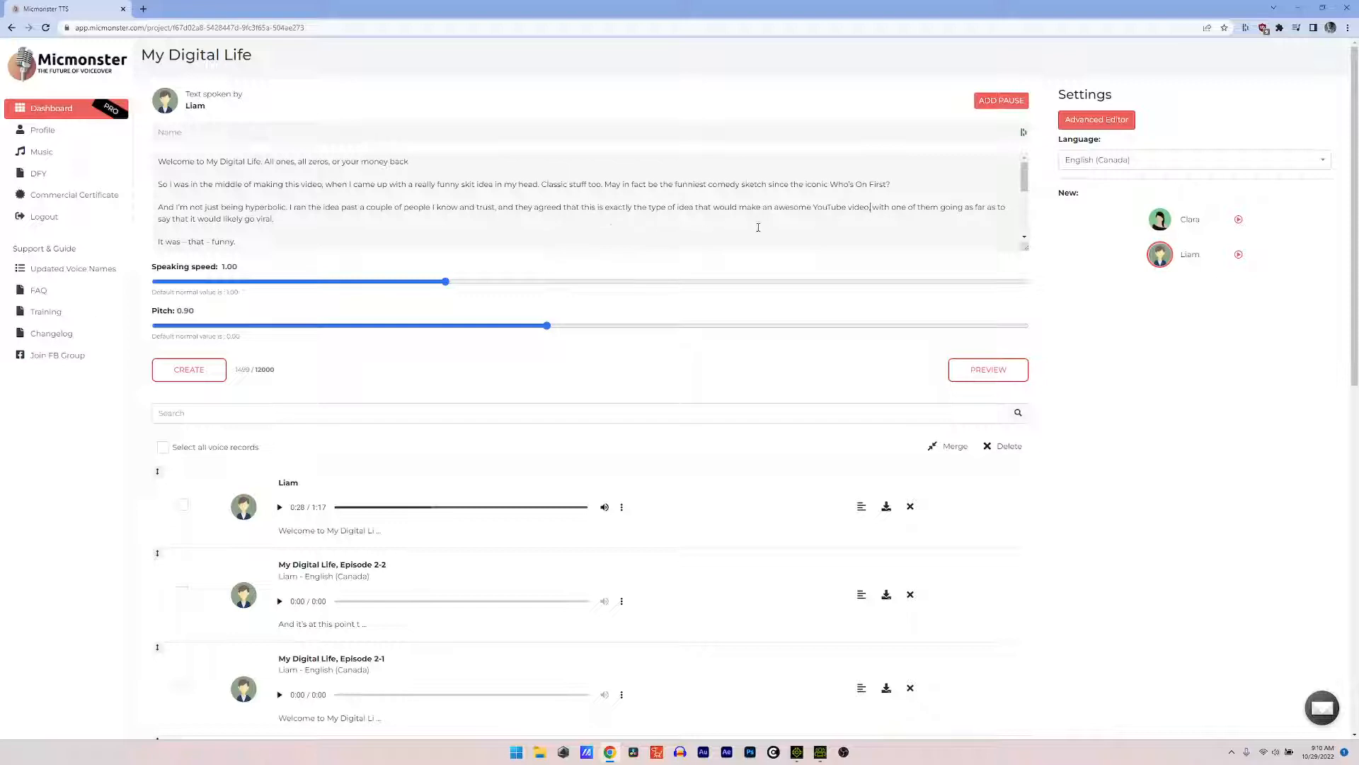
Step: Insert the word "that" before "this is the specific part of the video" in the paragraph beginning with "However"
type(",")
type(",")
scroll(800, 216, "down", 5)
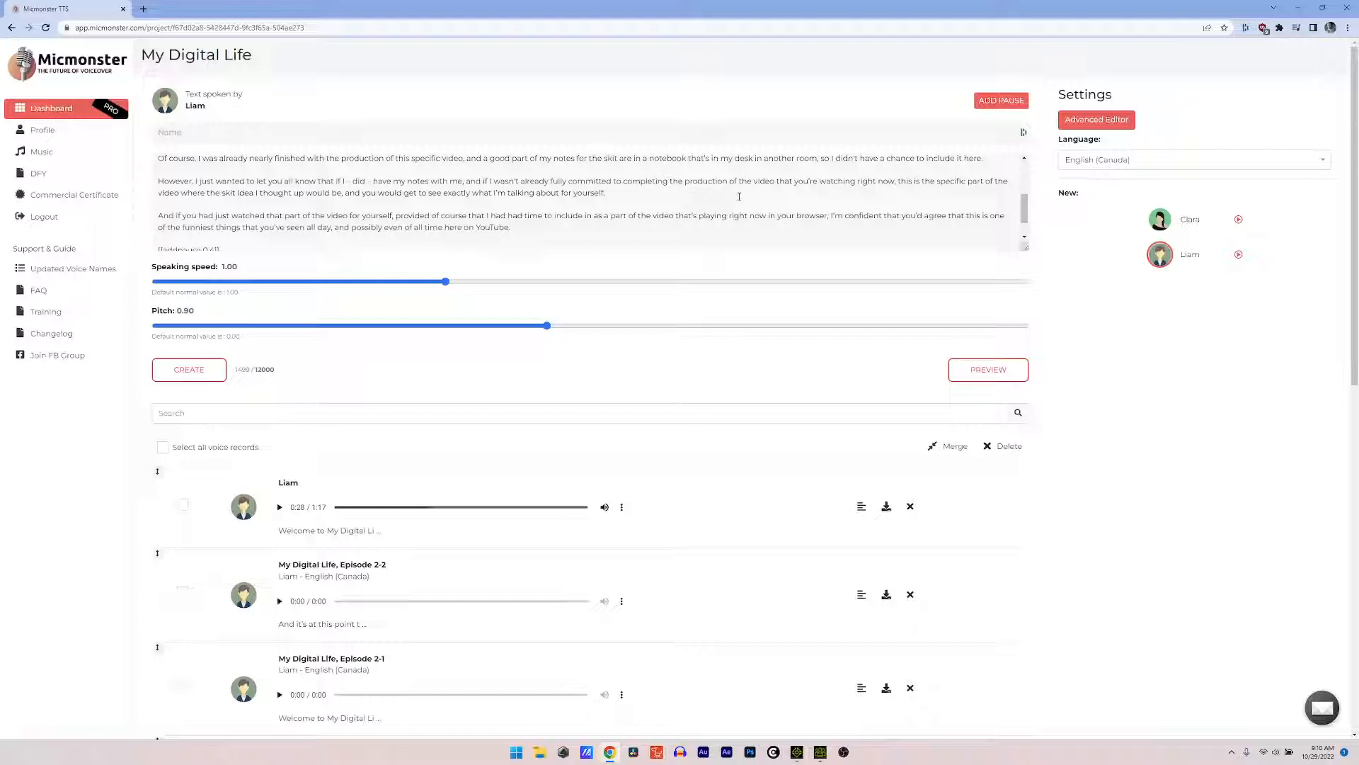
left_click(895, 182)
type("that")
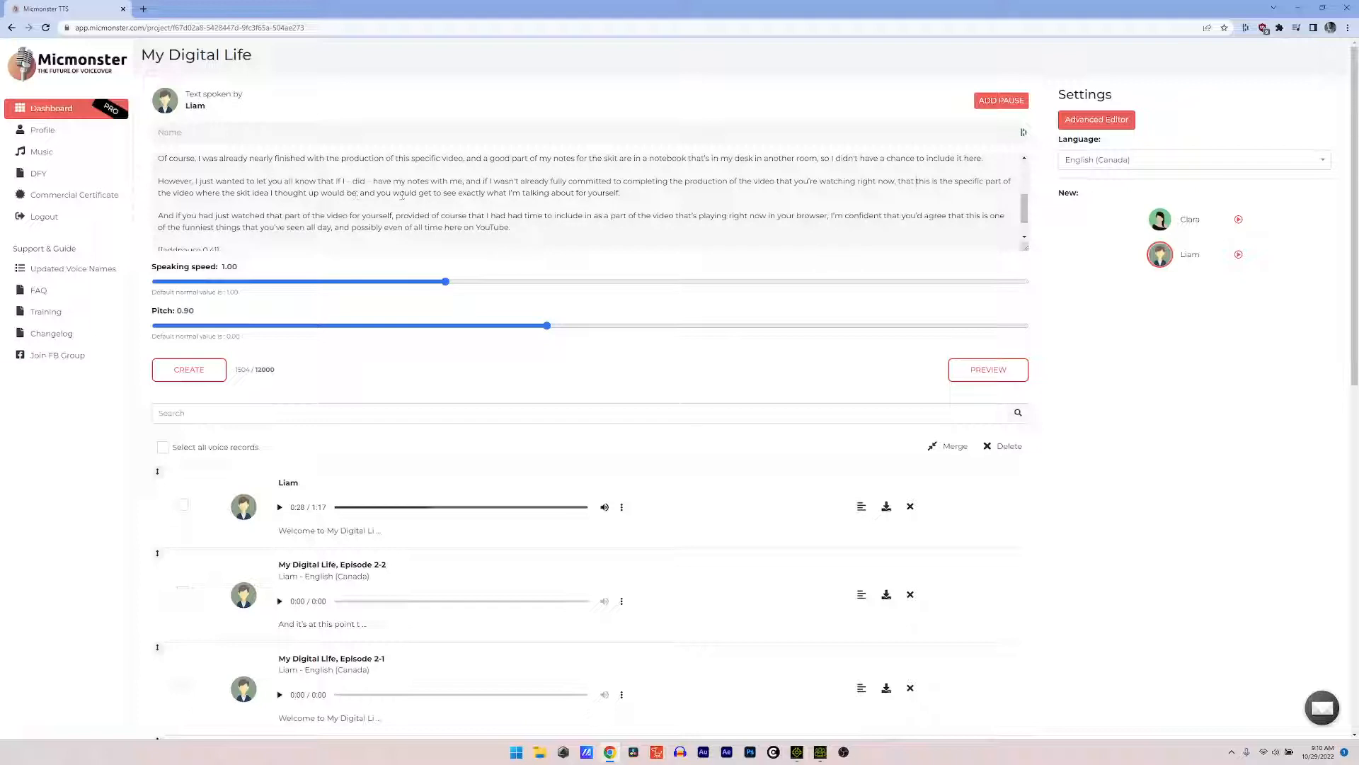
Step: Correct the typo in the second-to-last spoken paragraph so it reads "had had time to include it as a part of the video"
scroll(445, 197, "down", 1)
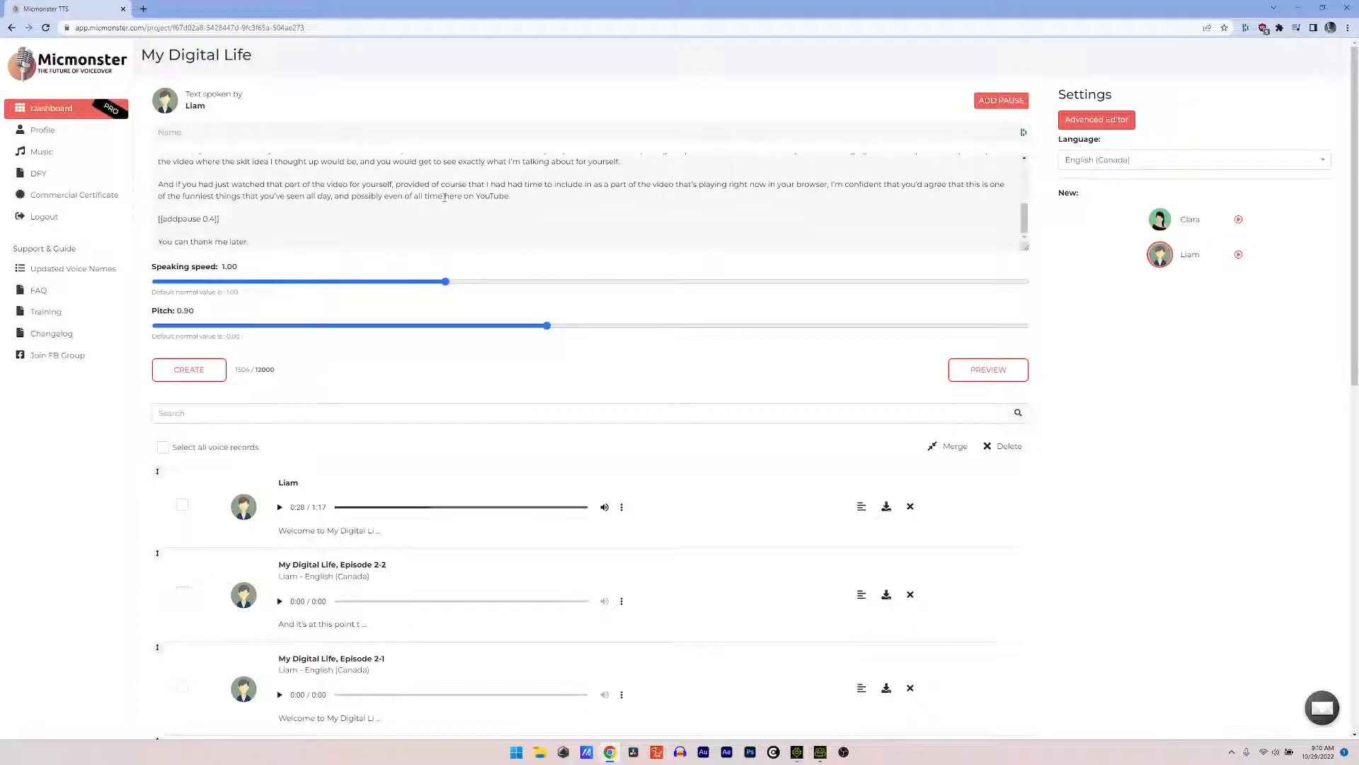
left_click(282, 184)
key("BackSpace")
type("t")
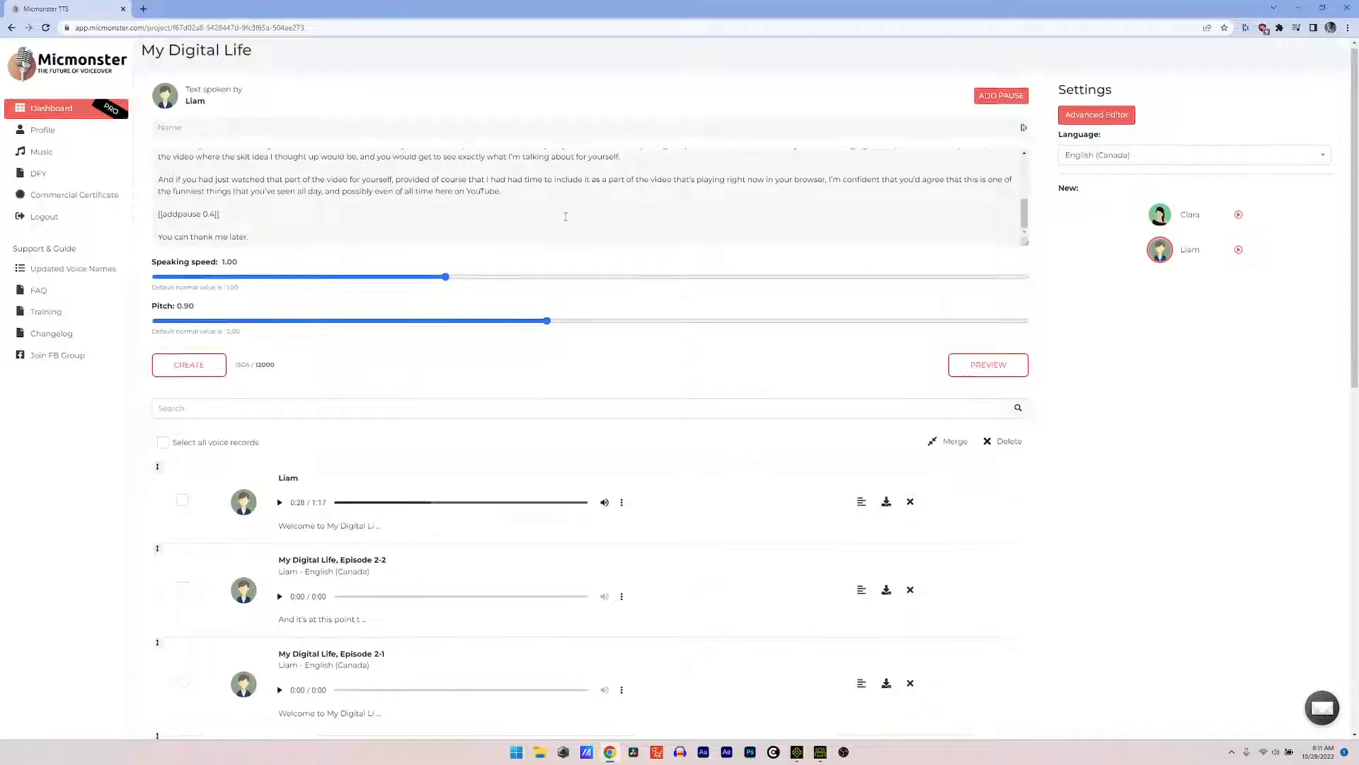
Step: Name the voiceover "MDL - Digital Dad Joke #1" and create the audio from the edited script
scroll(566, 218, "down", 1)
scroll(621, 182, "up", 5)
scroll(621, 182, "up", 1)
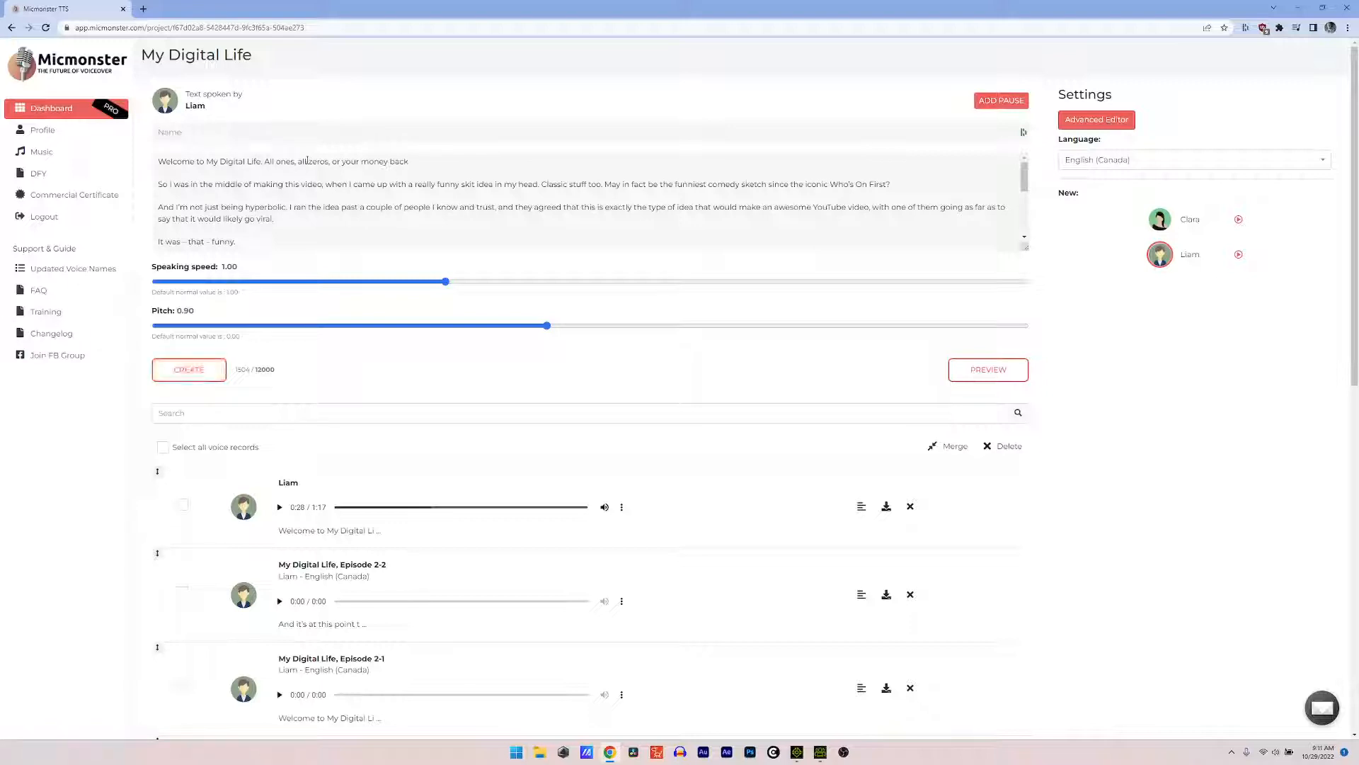
left_click(298, 139)
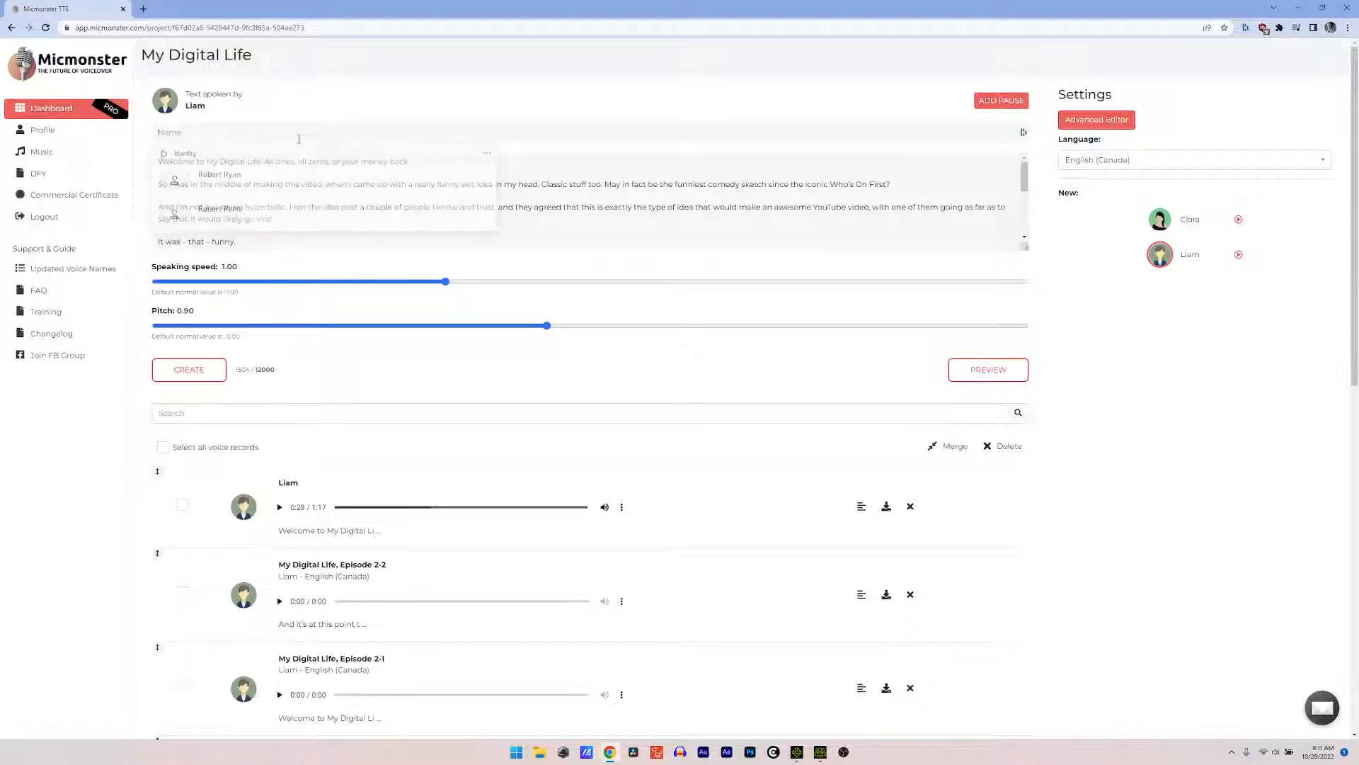
type("MDL")
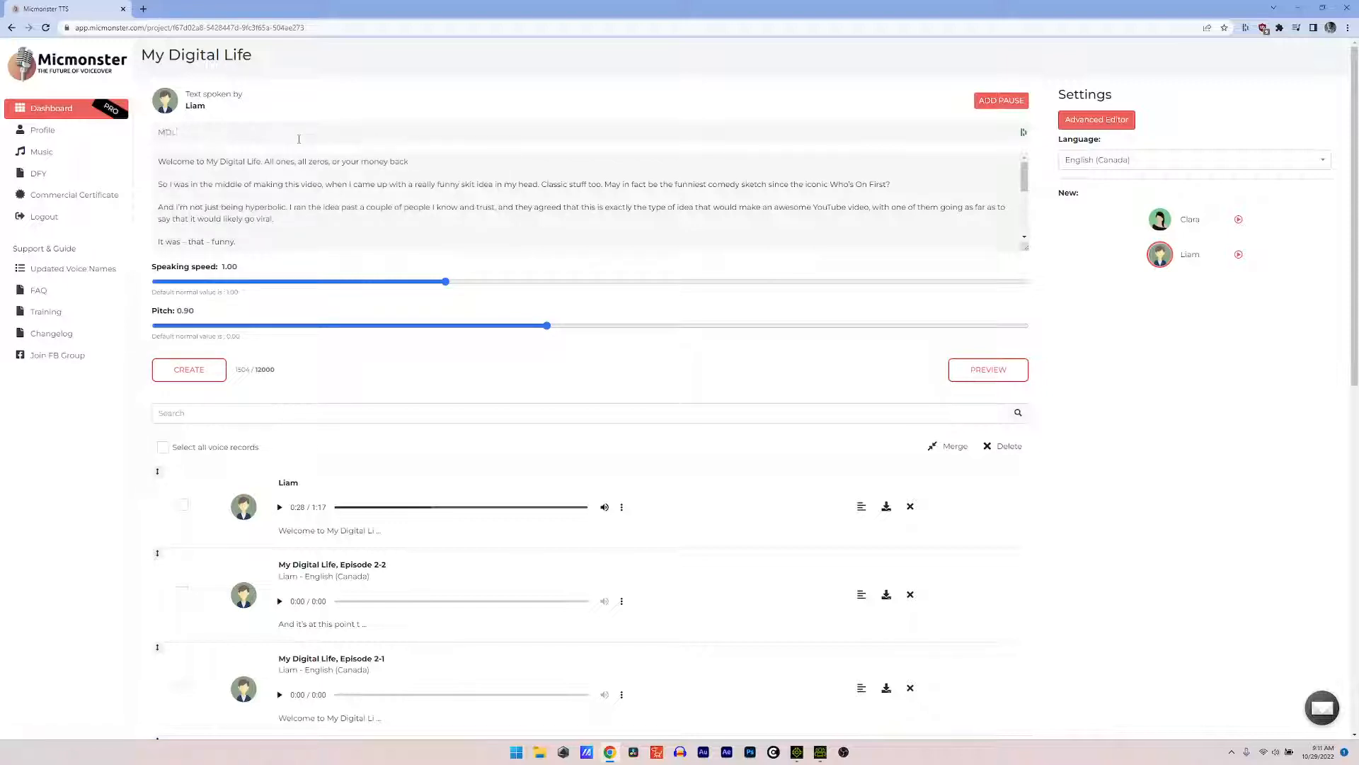
type(" - Did")
type("ital Dad Joke #1")
left_click(190, 369)
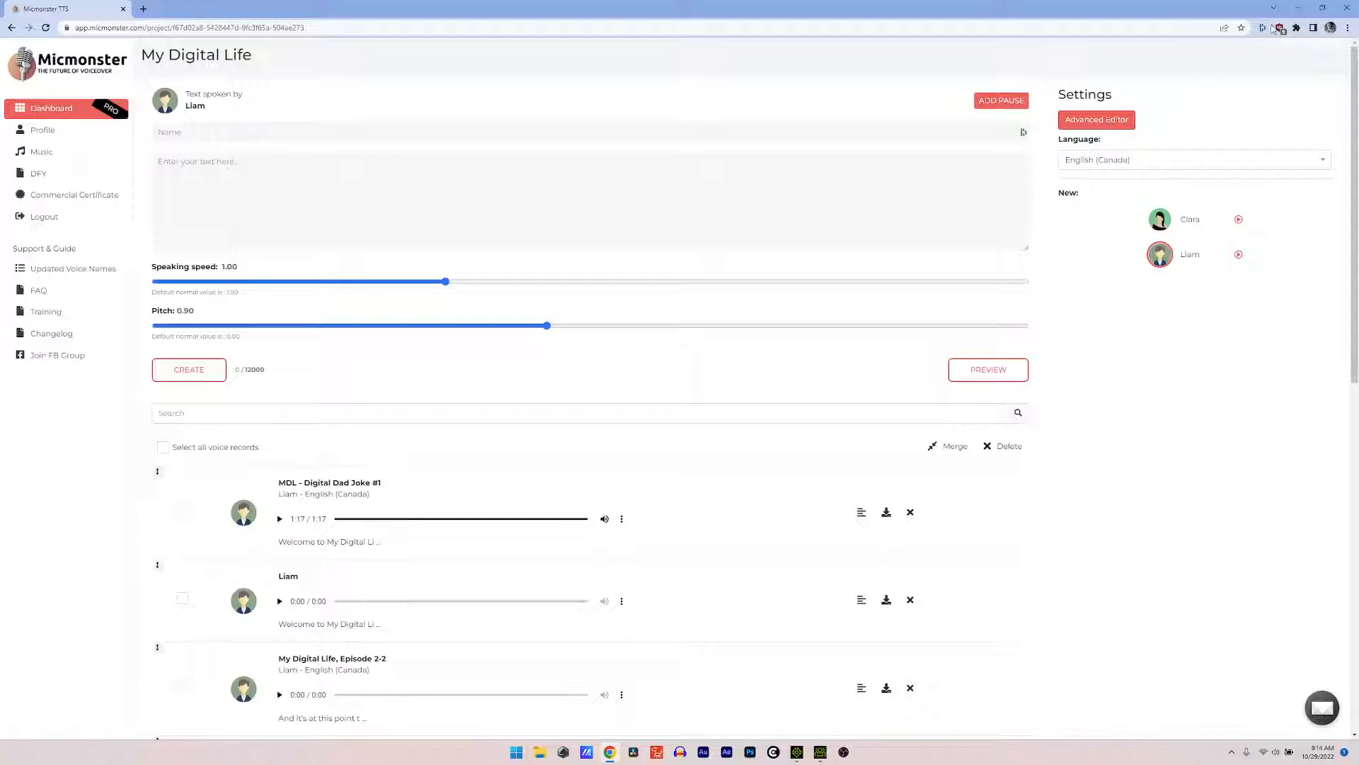
left_click(1295, 13)
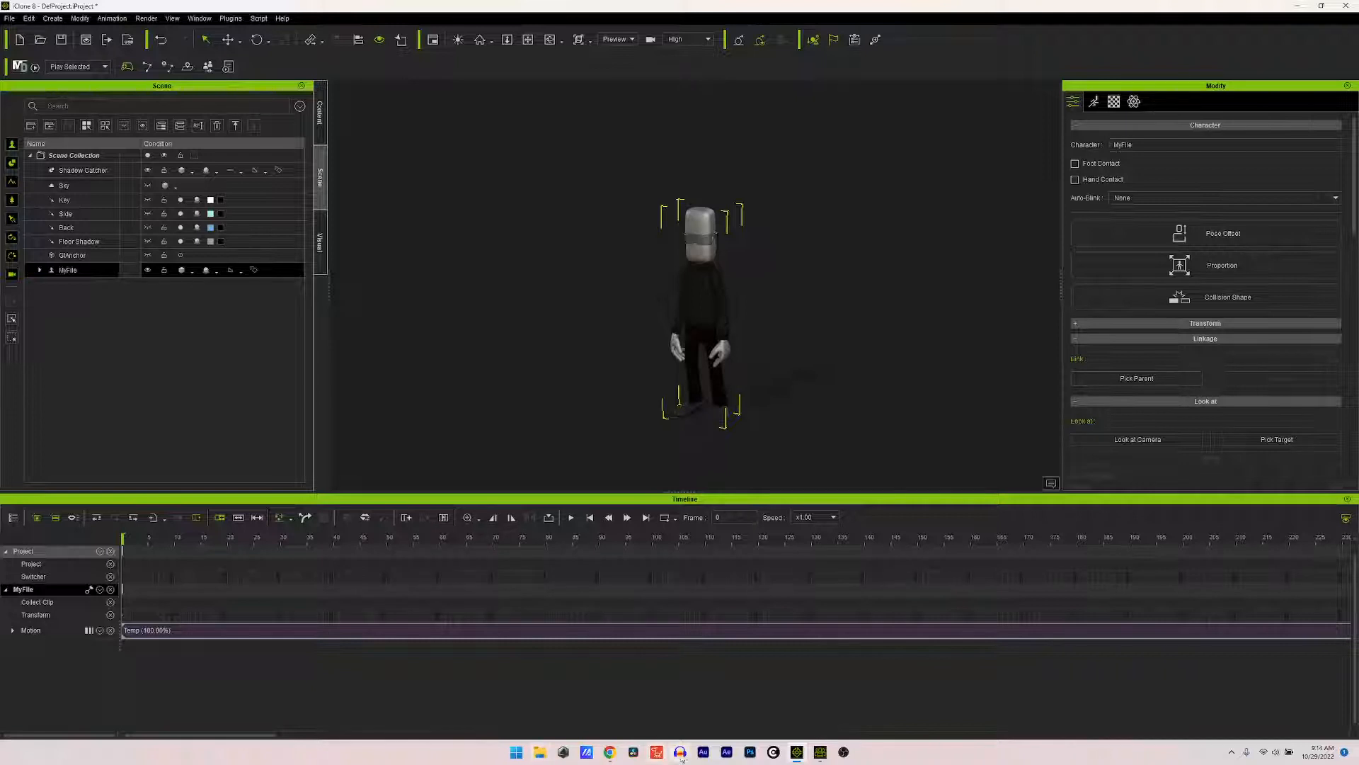
left_click(612, 753)
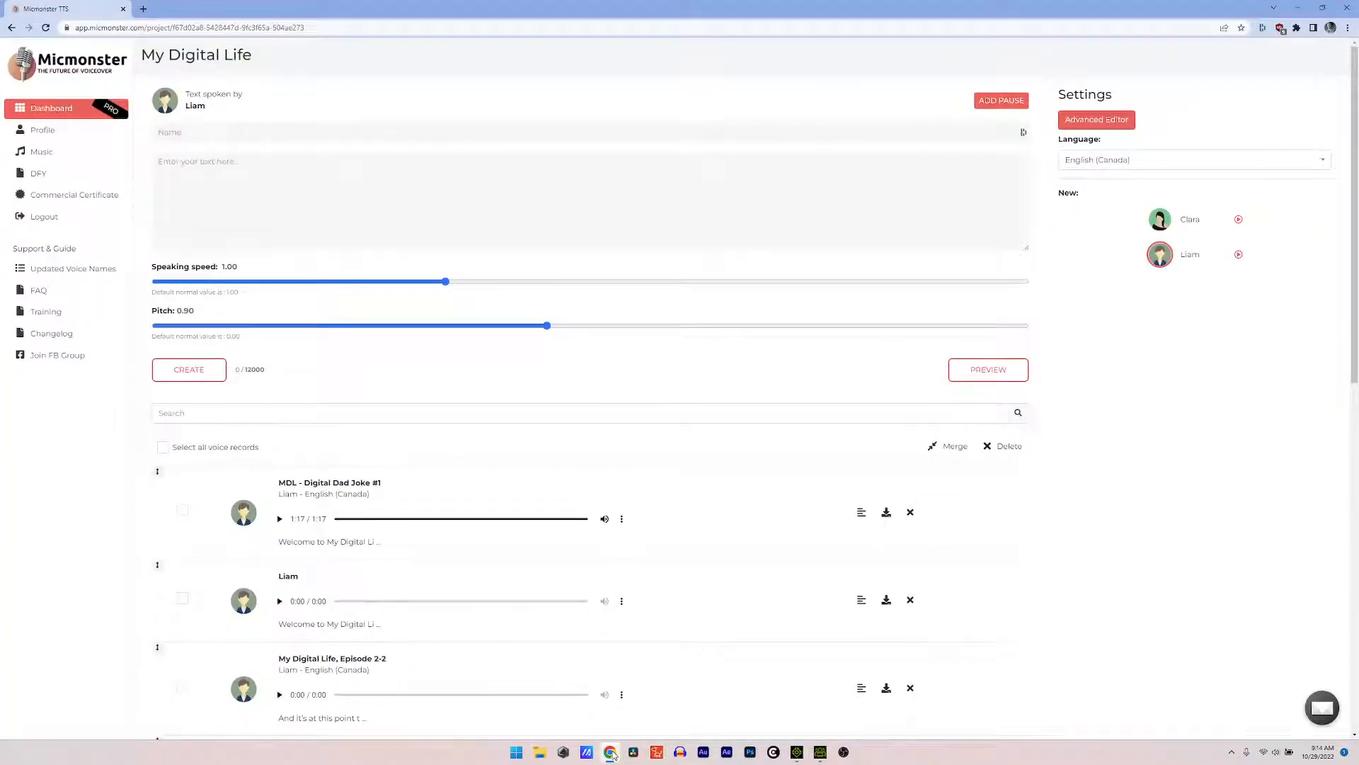
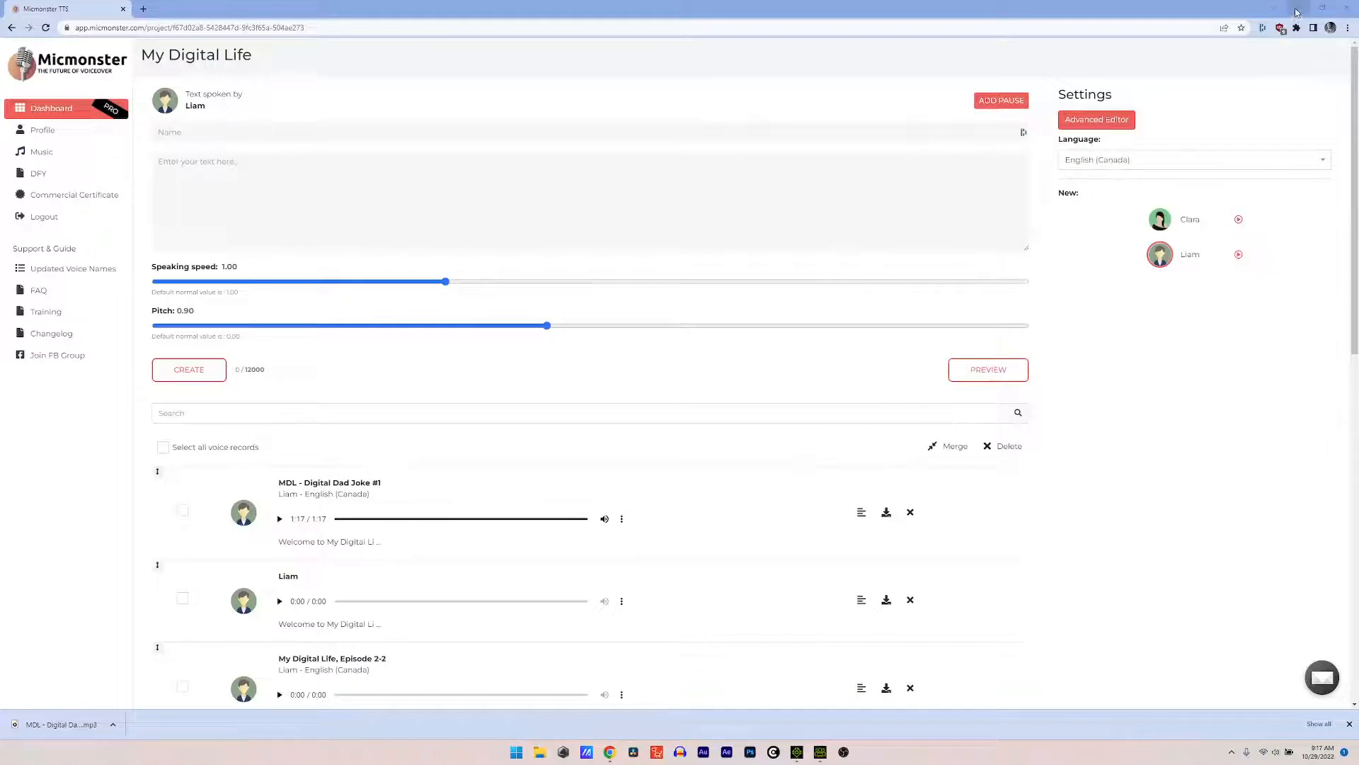
Step: Switch back to iClone and bring the view in close on the character's head and upper body
left_click(1299, 7)
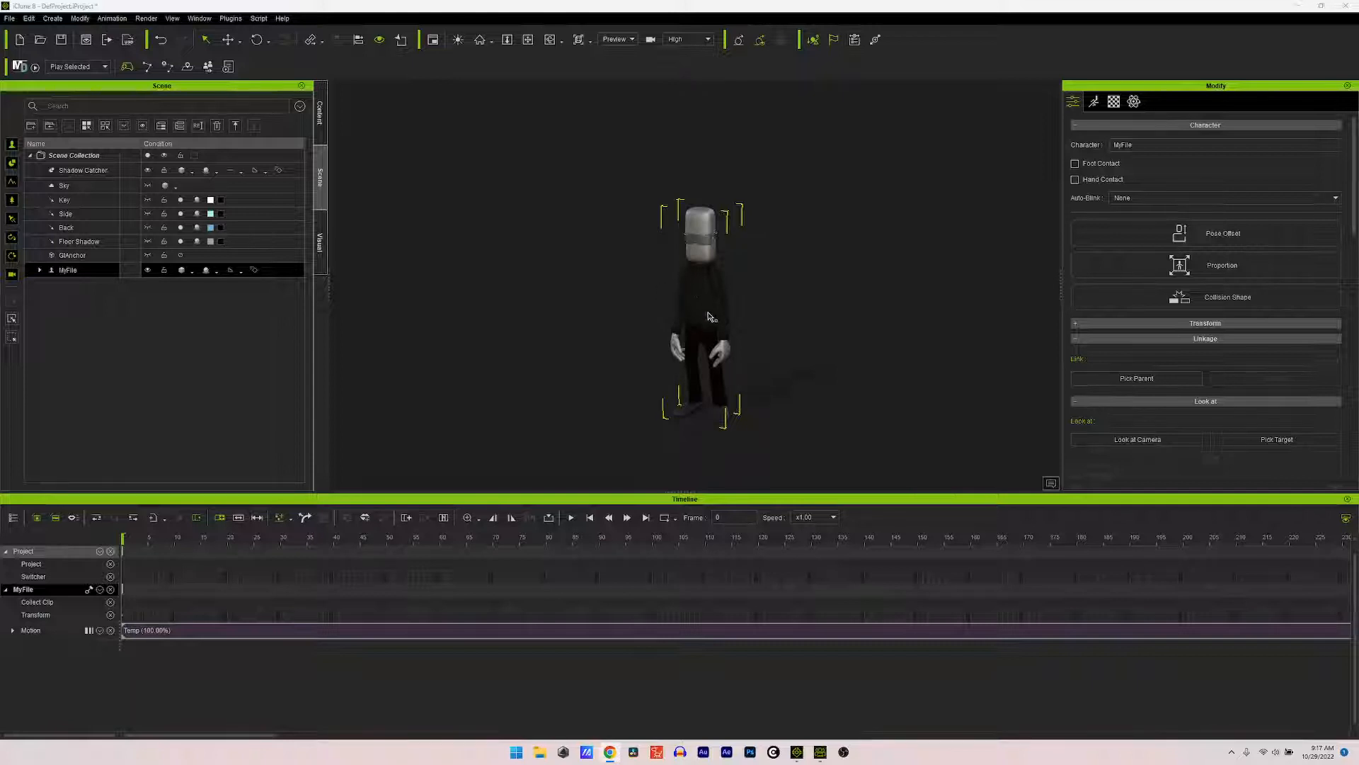
scroll(716, 304, "up", 3)
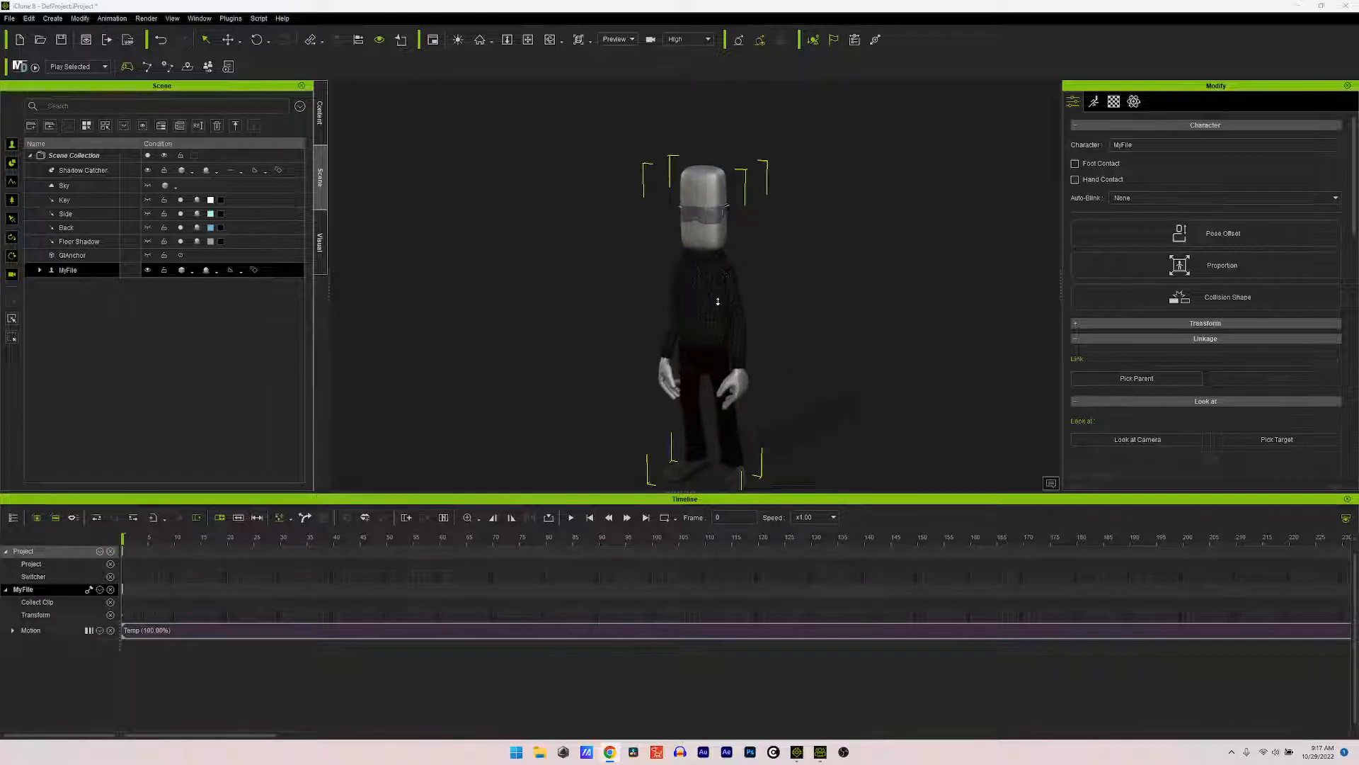
scroll(717, 302, "up", 3)
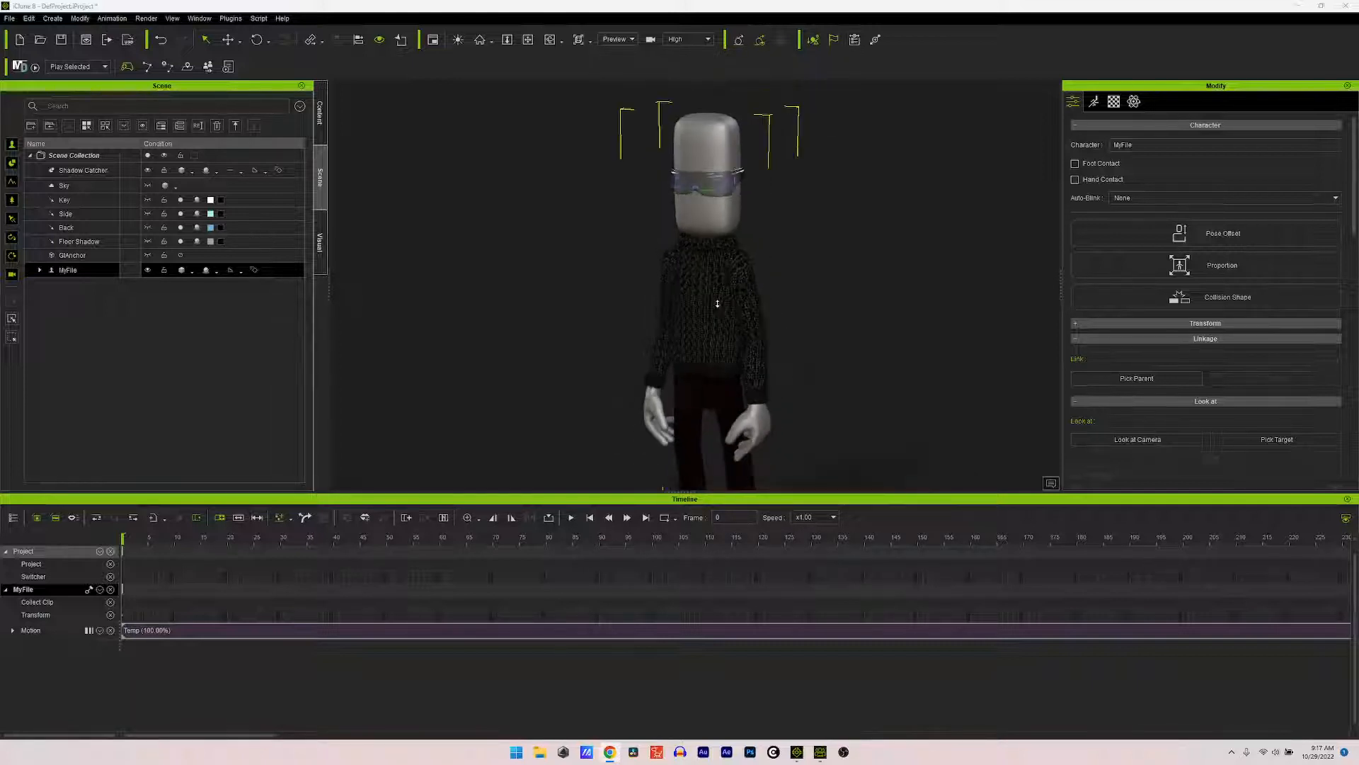
Step: Frame the character front-on from the head to below the hands, placed off-center toward the right of the preview view
scroll(718, 305, "down", 1)
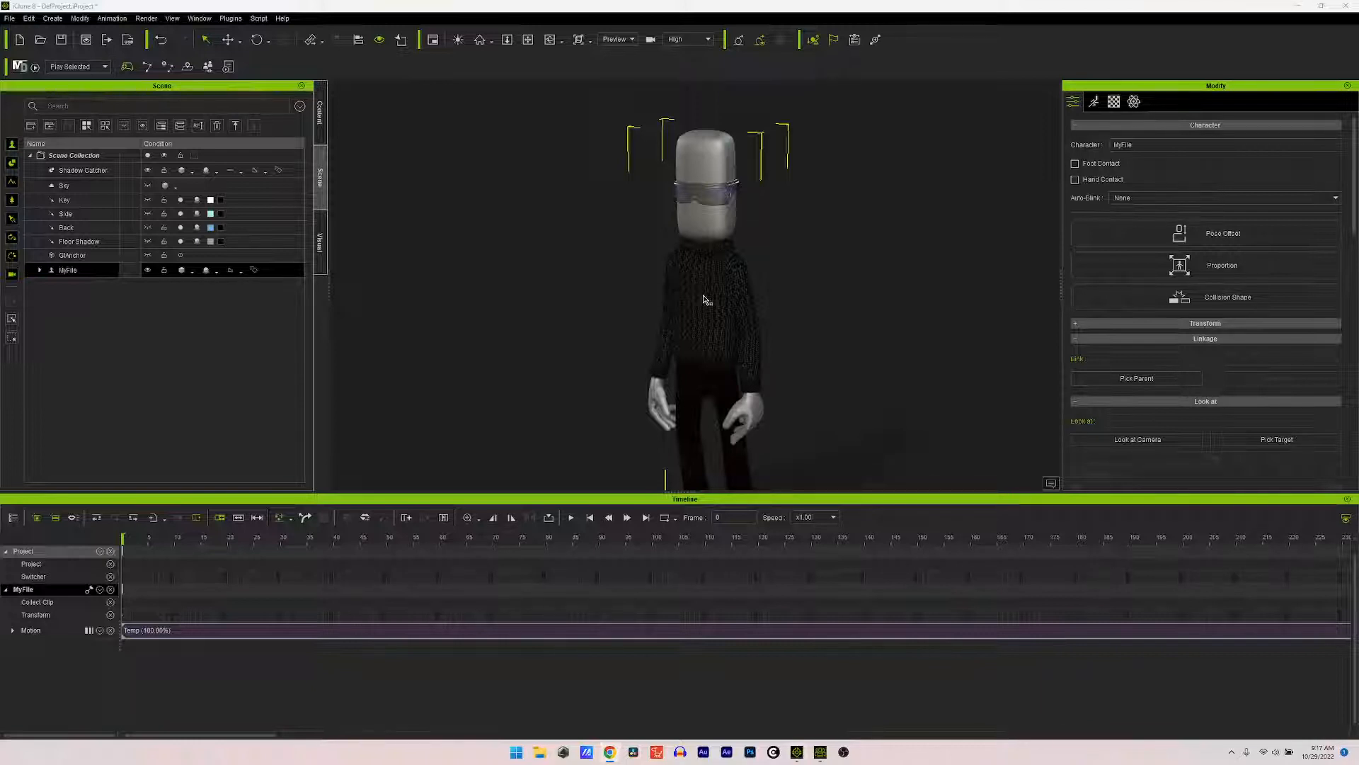
right_click_drag(704, 296, 745, 272)
middle_click_drag(702, 305, 836, 334)
scroll(788, 312, "up", 2)
scroll(788, 314, "up", 1)
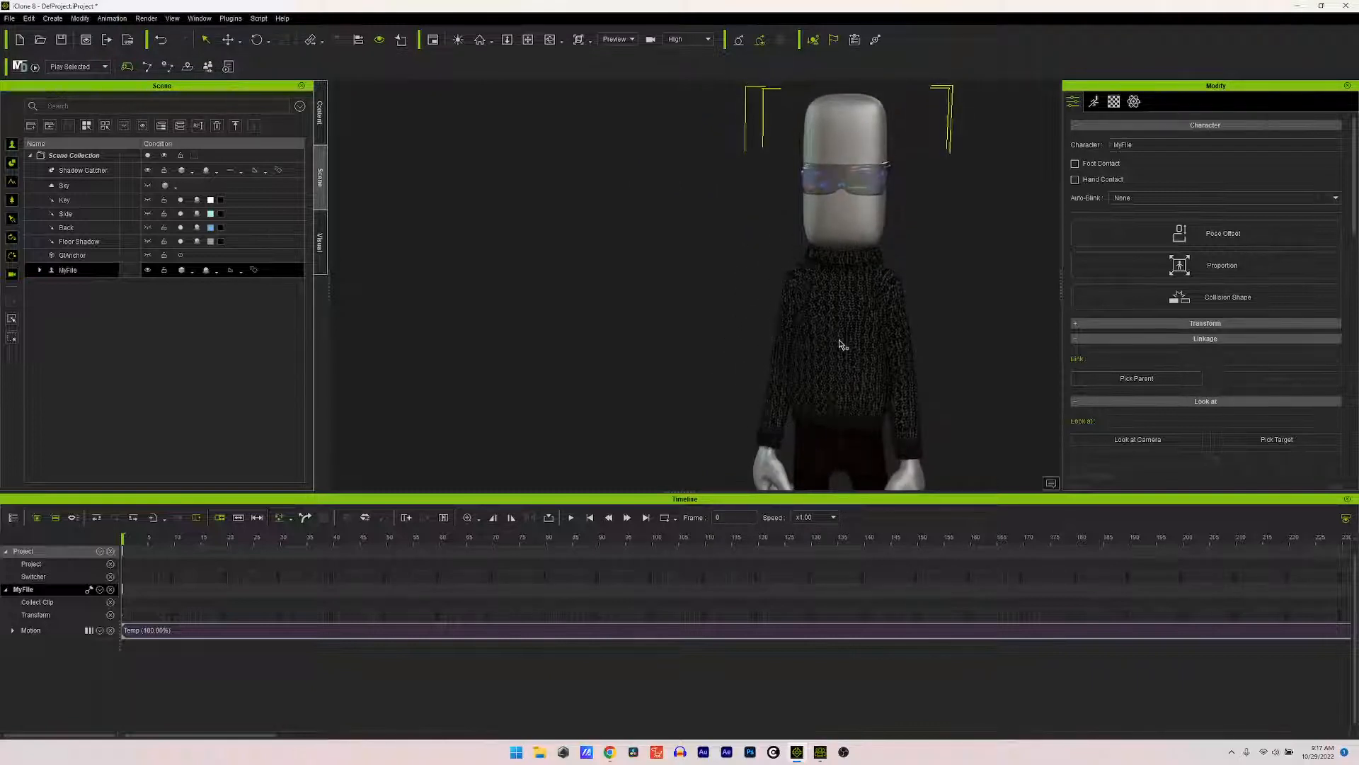
right_click_drag(863, 339, 852, 330)
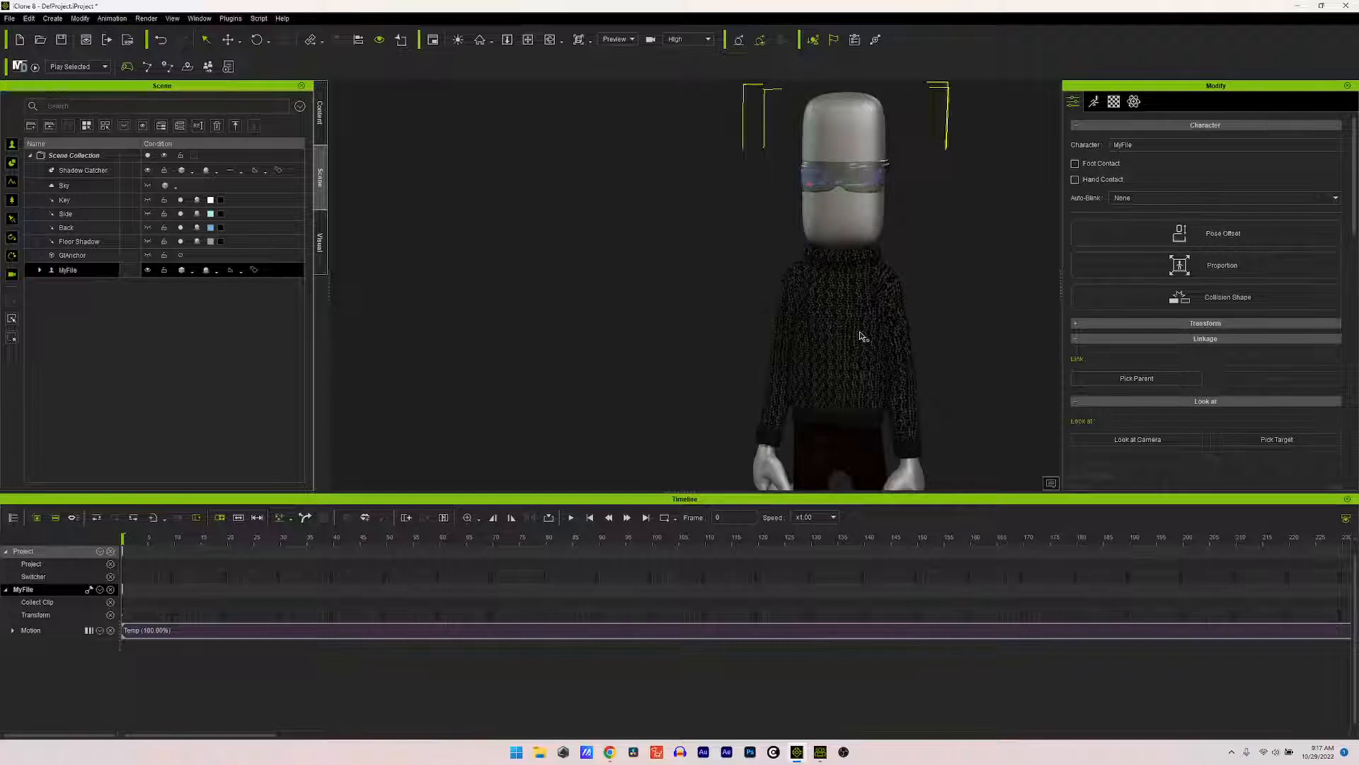
scroll(861, 337, "down", 1)
middle_click_drag(844, 339, 860, 325)
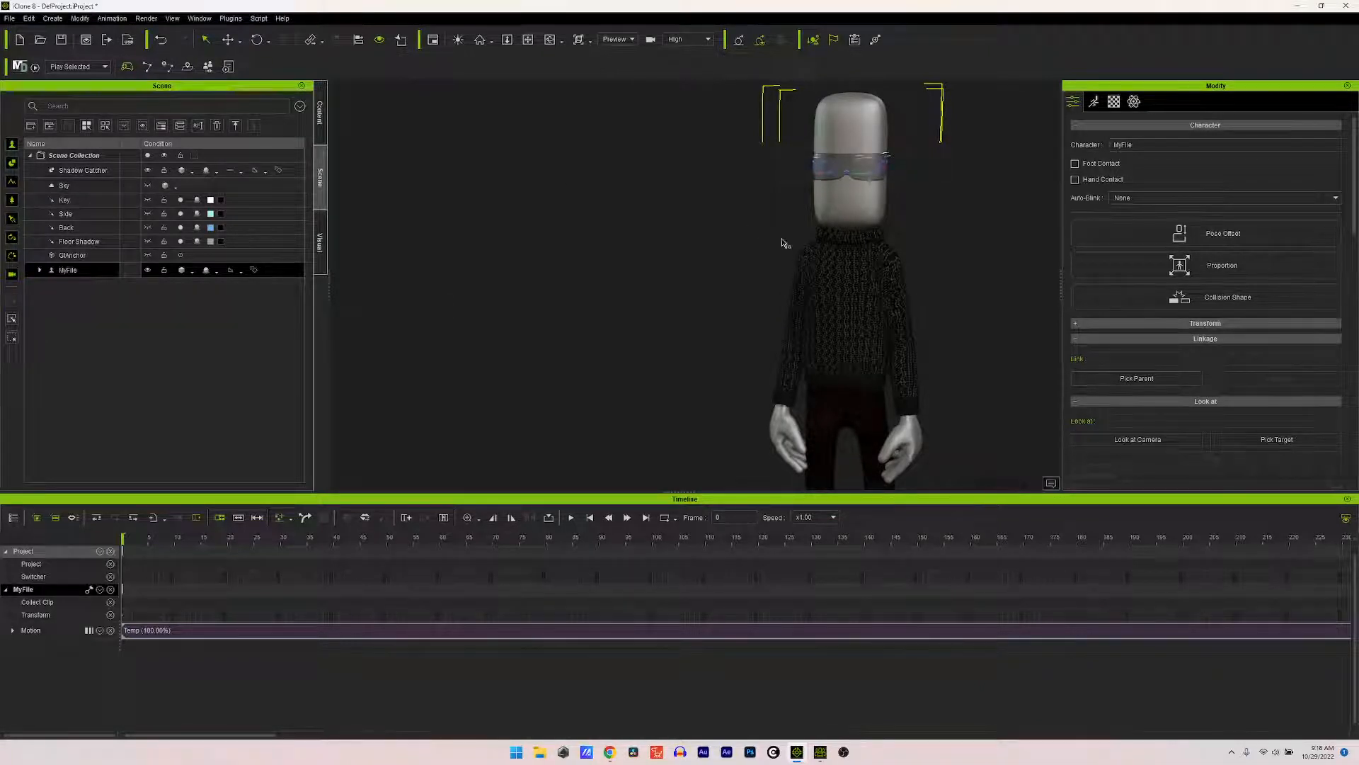
middle_click_drag(865, 320, 842, 312)
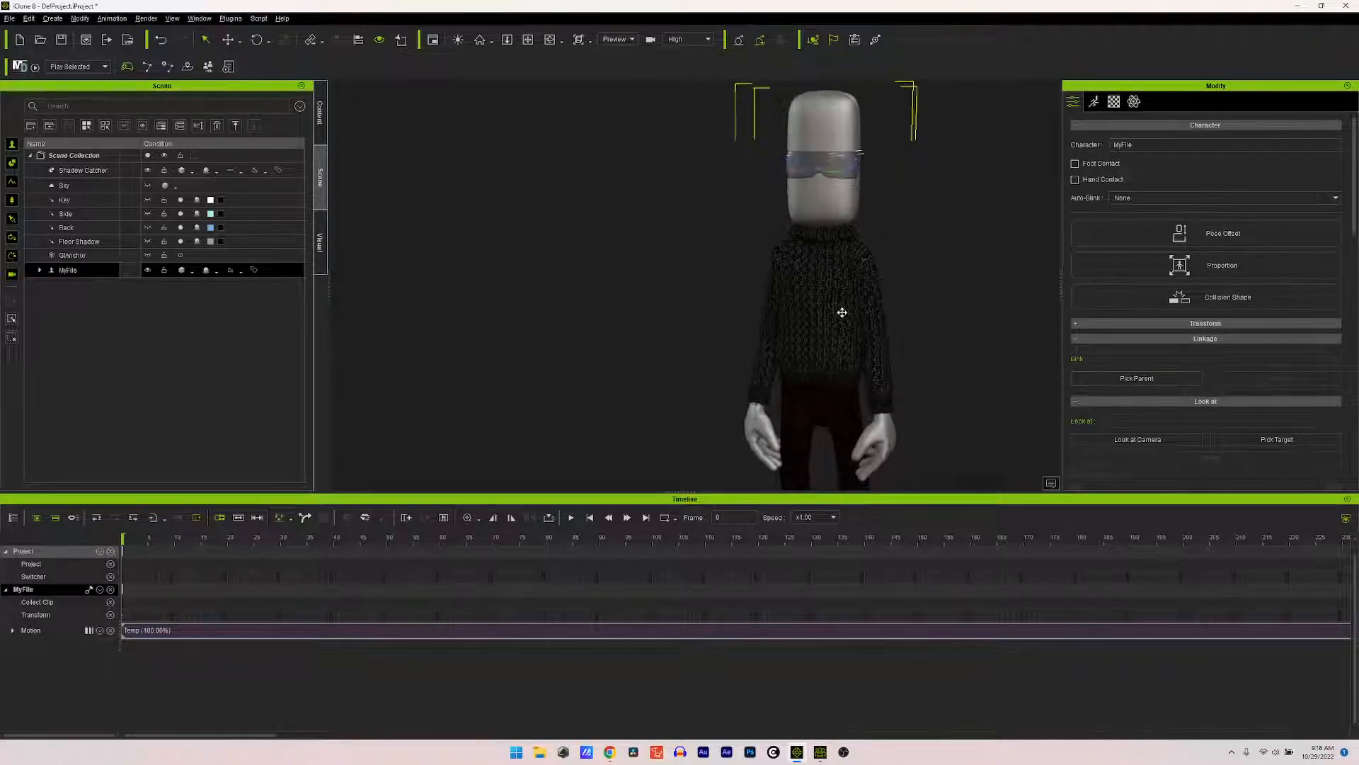
left_click(842, 312)
left_click_drag(843, 319, 847, 310, "alt")
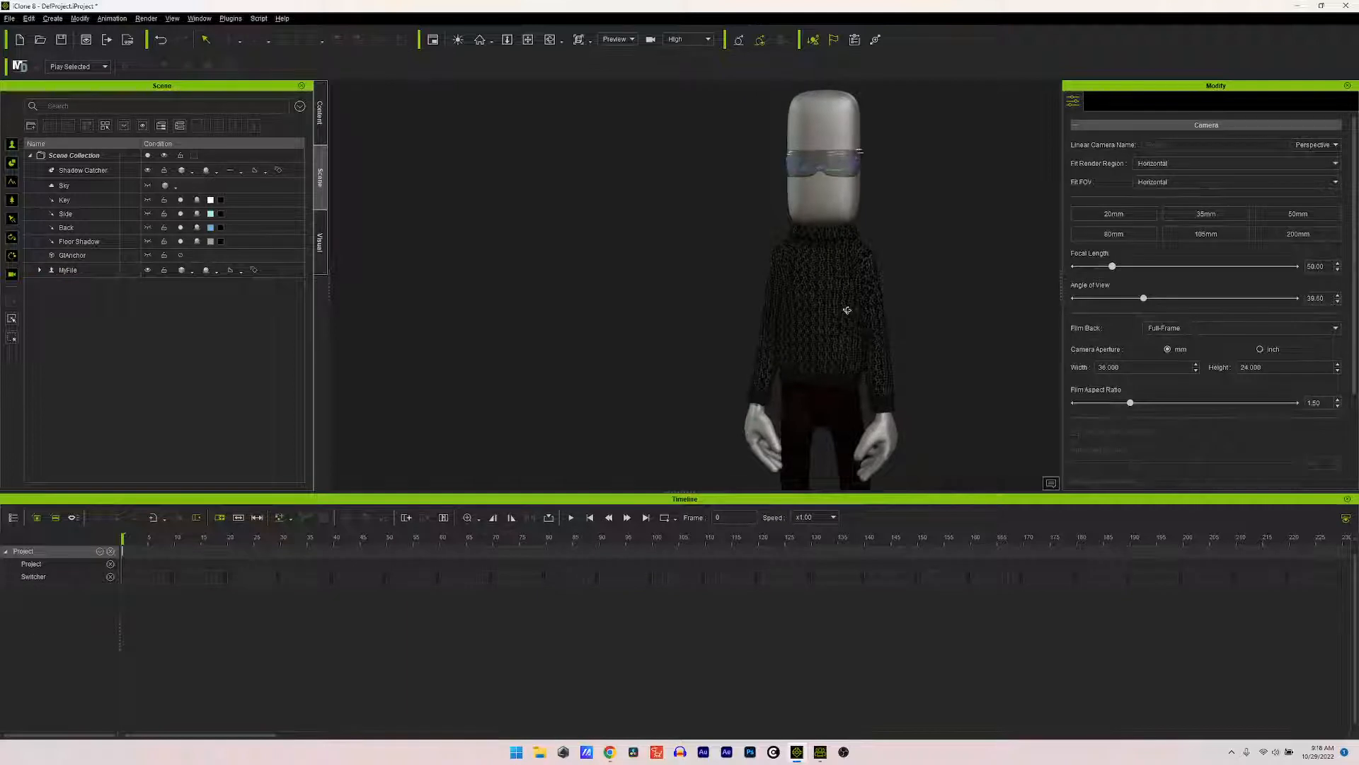
left_click(857, 319)
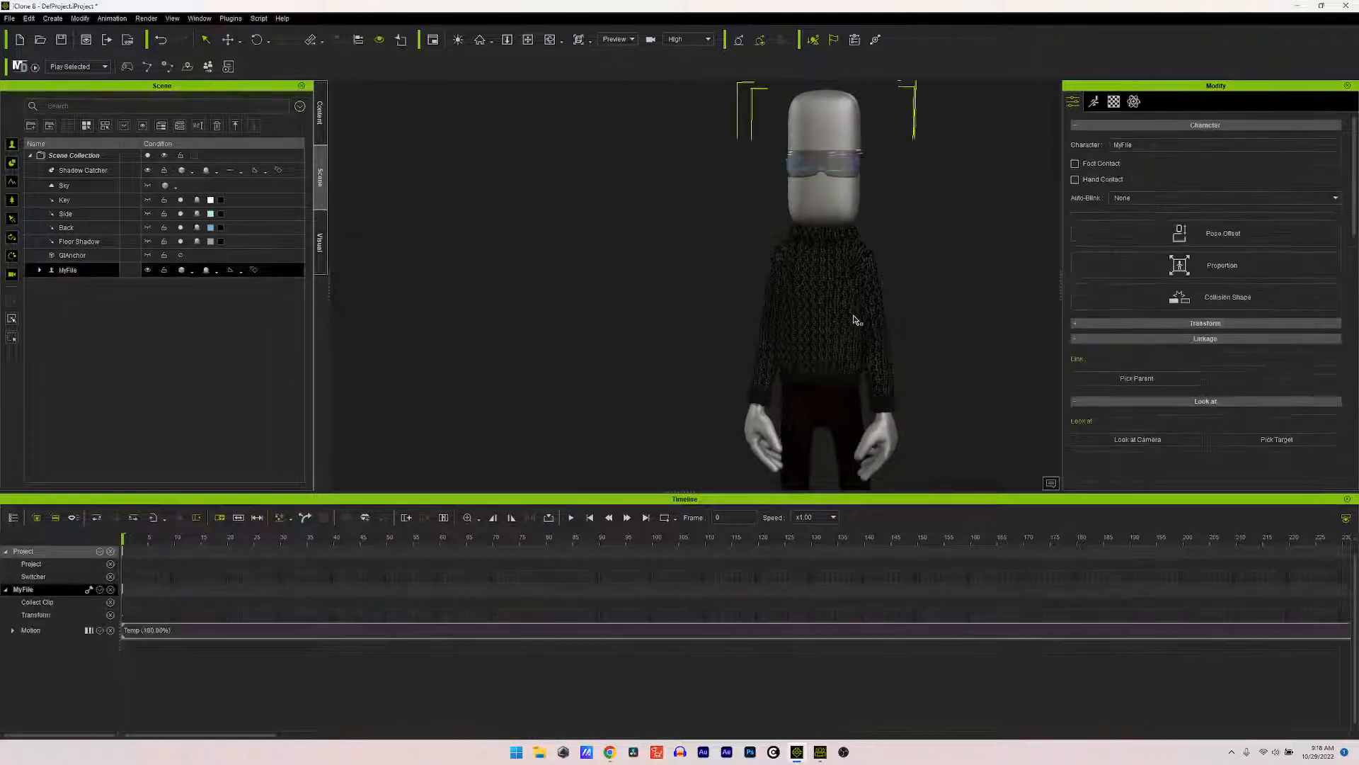
left_click(920, 307)
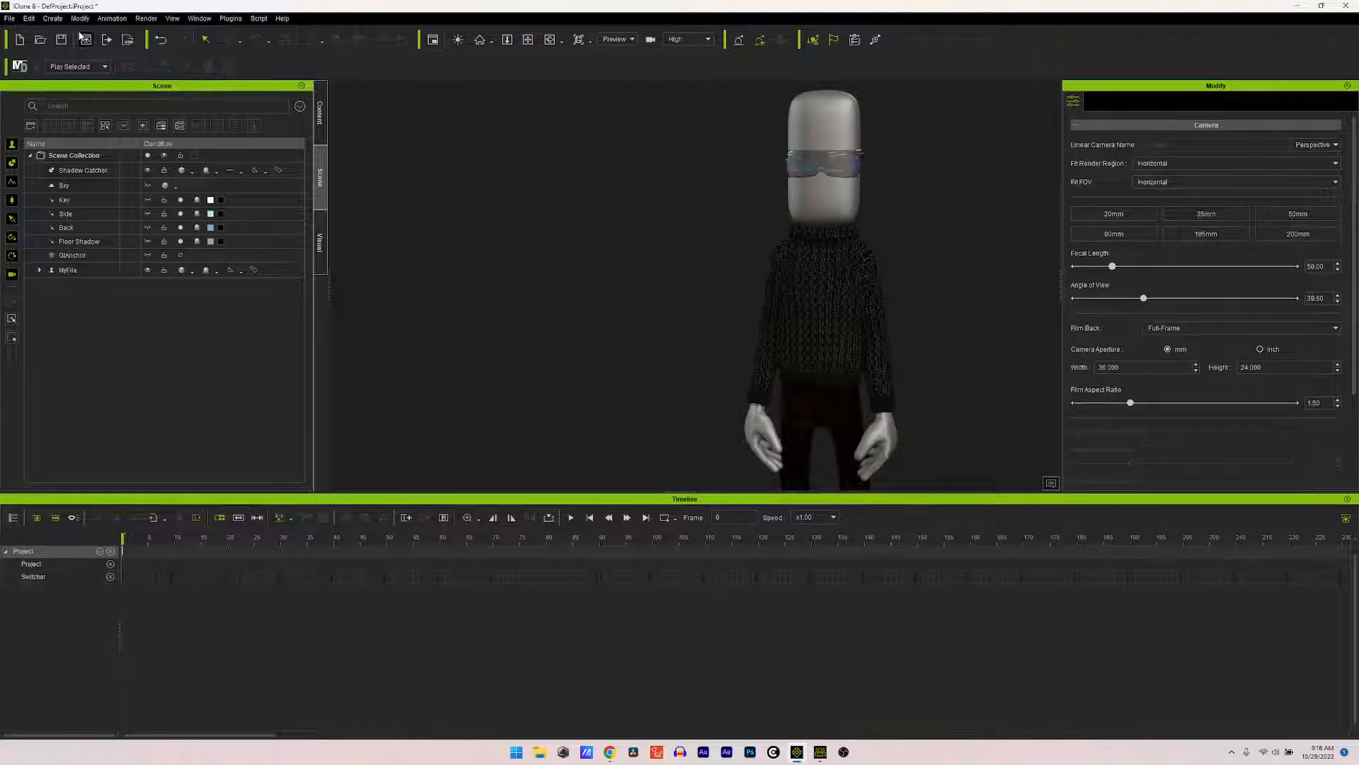
Step: Add a linear camera from the current view, name it "Camera 1" and lock its camera view
left_click(56, 19)
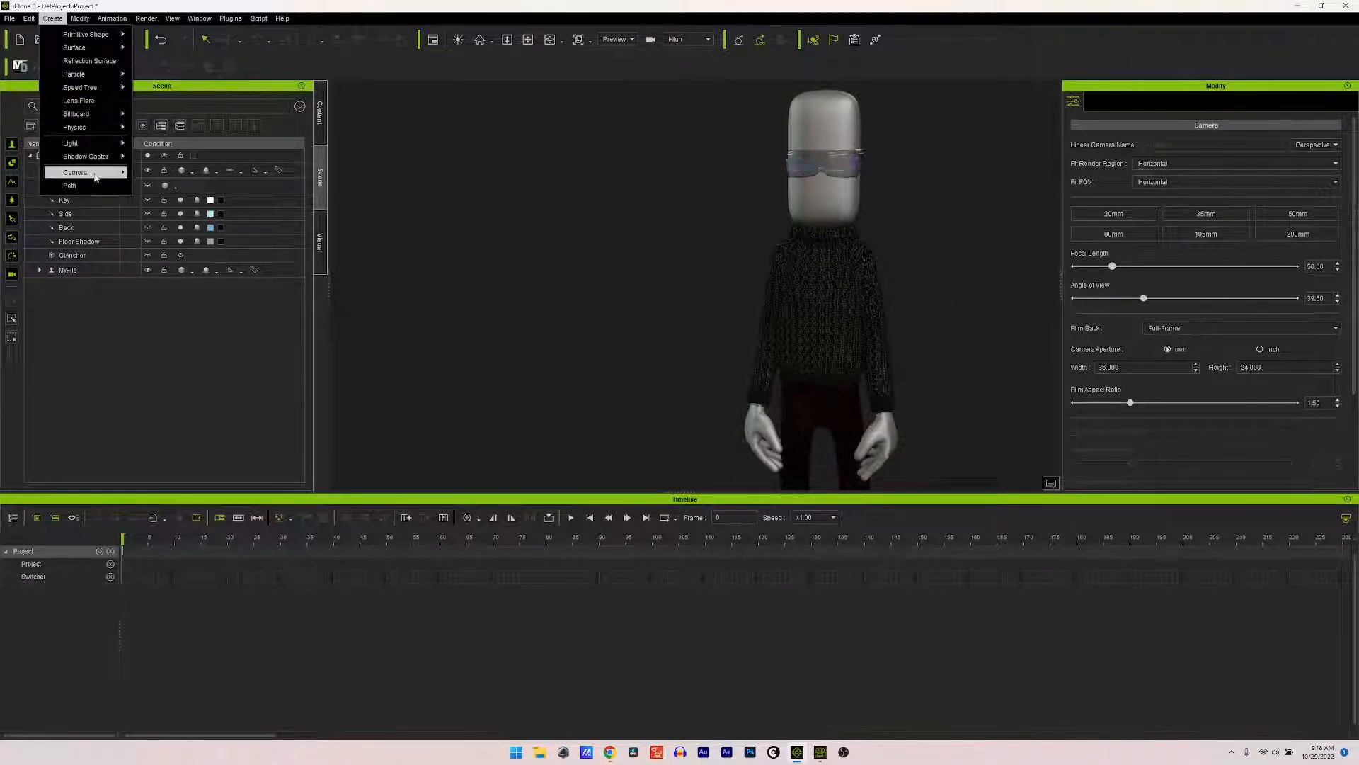
mouse_move(95, 175)
left_click(158, 174)
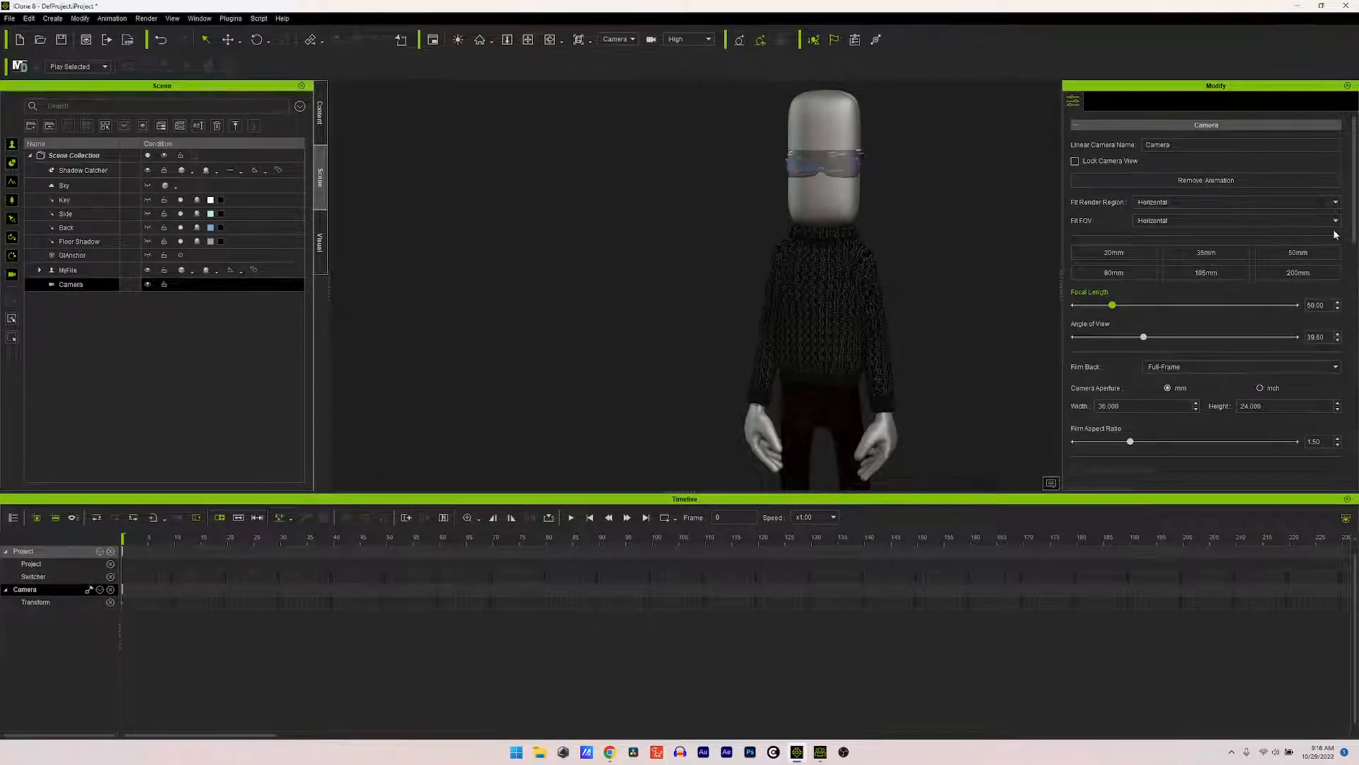
left_click(1193, 146)
left_click(1076, 161)
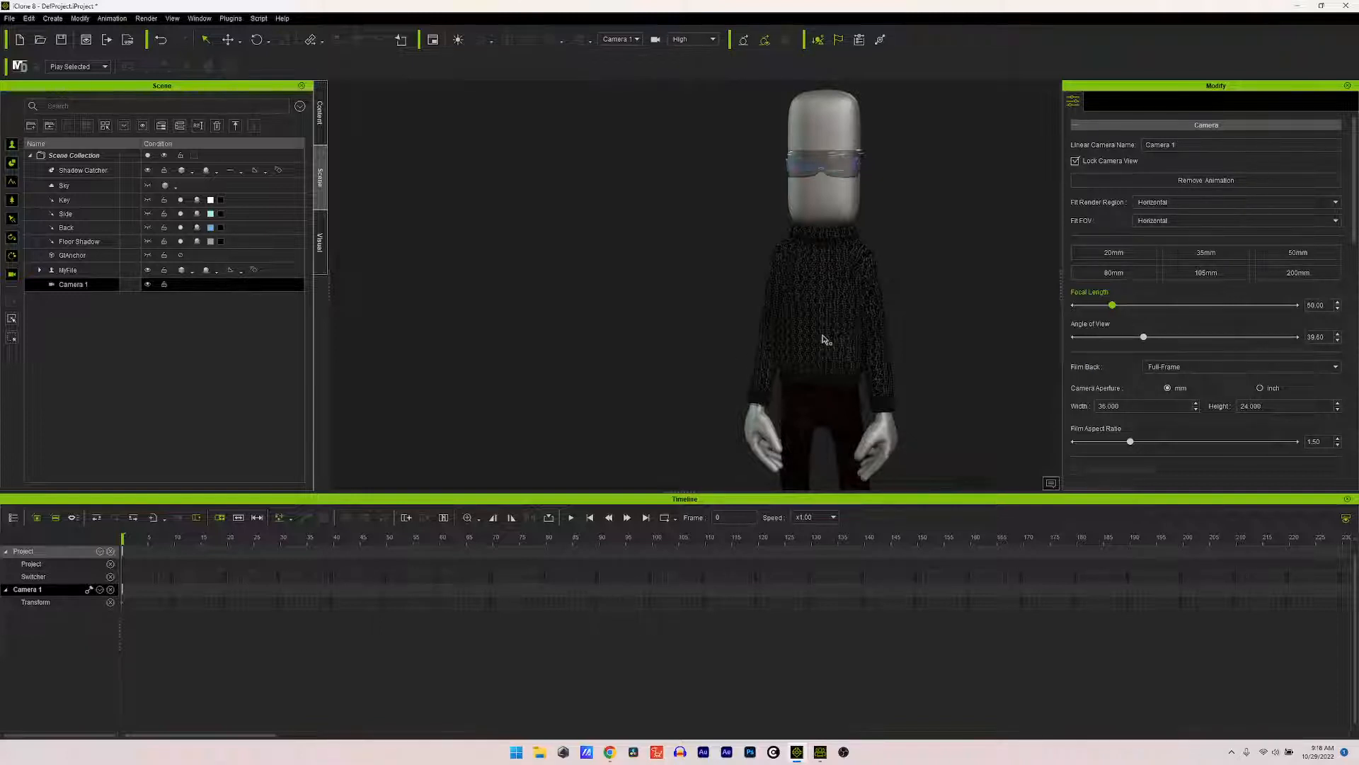
Step: Test the lock on Camera 1 by trying to move its view, and compare it with the movable Preview camera
left_click_drag(589, 320, 708, 322)
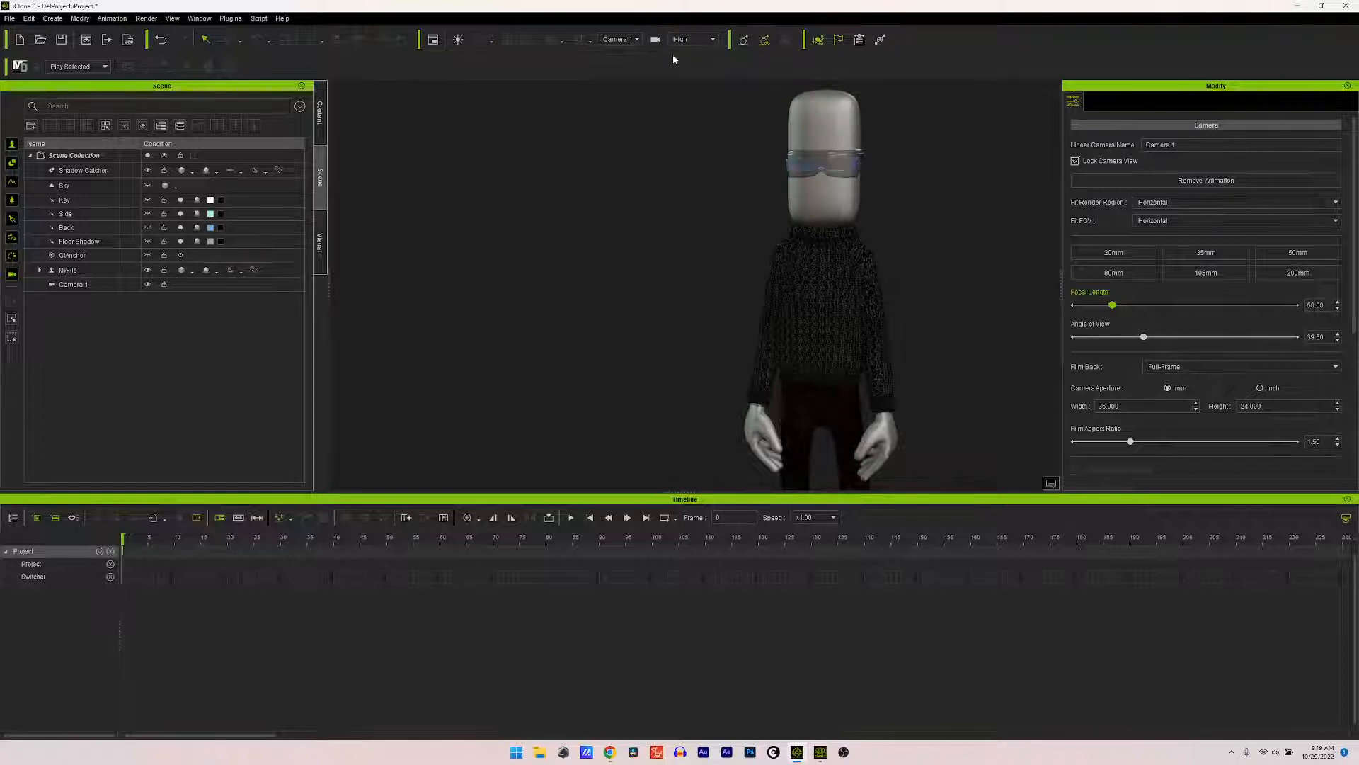
left_click(637, 39)
left_click(614, 52)
scroll(834, 242, "up", 5)
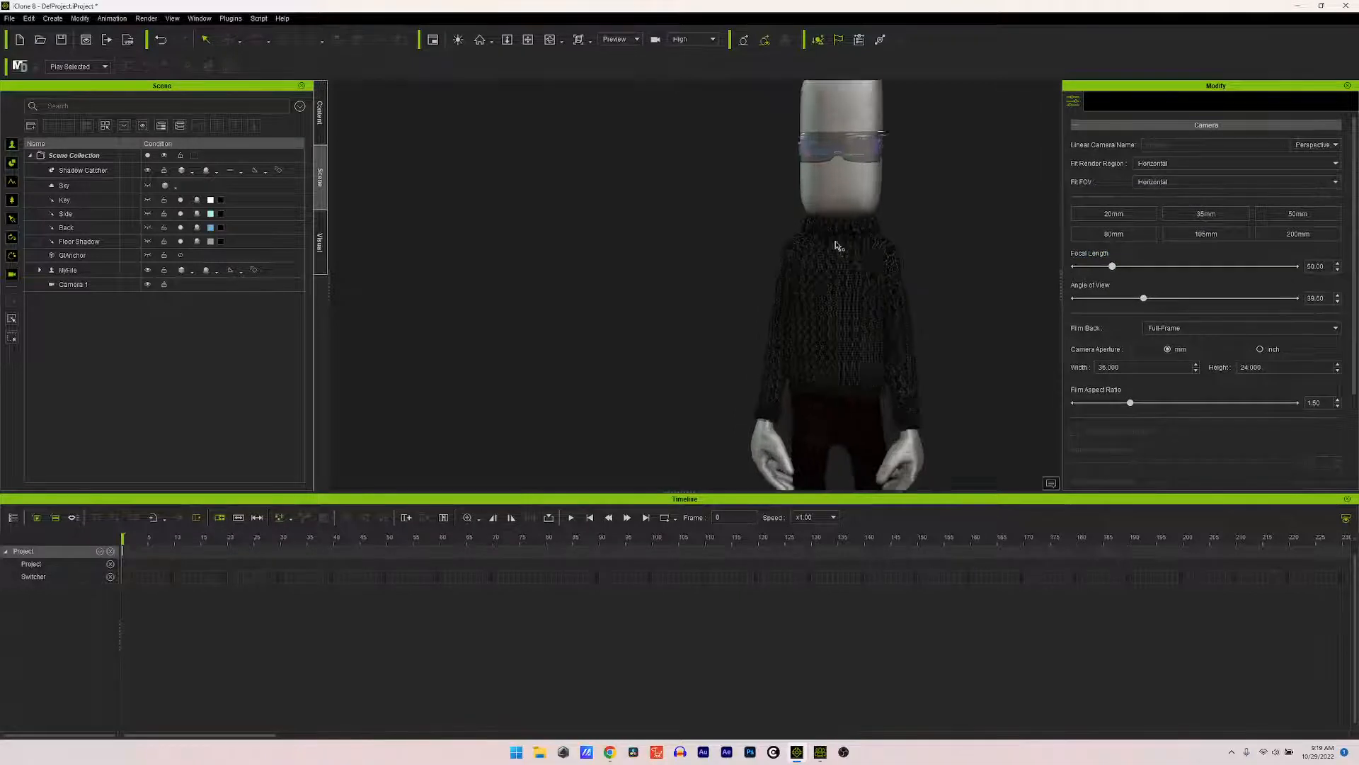
scroll(832, 242, "down", 4)
scroll(832, 242, "up", 4)
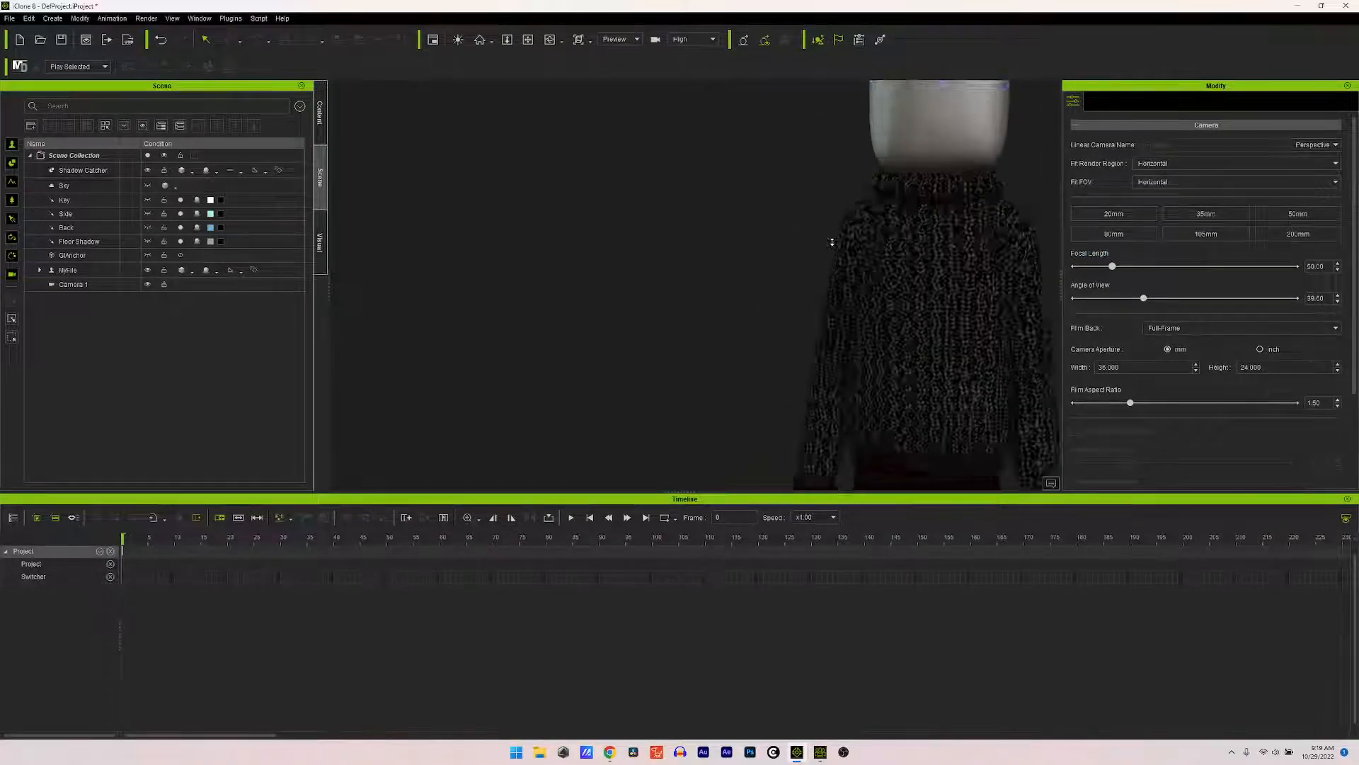
scroll(832, 242, "down", 3)
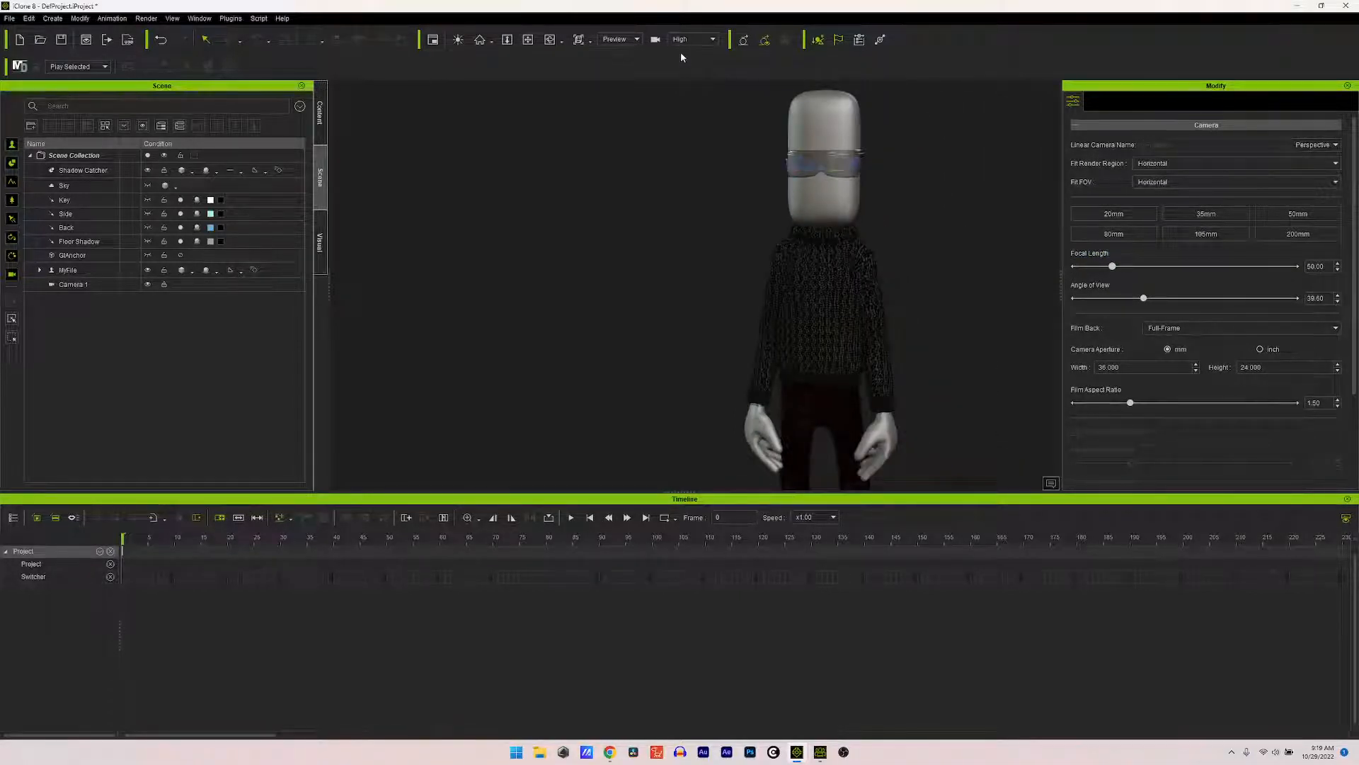
left_click(633, 41)
left_click(628, 64)
left_click(630, 63)
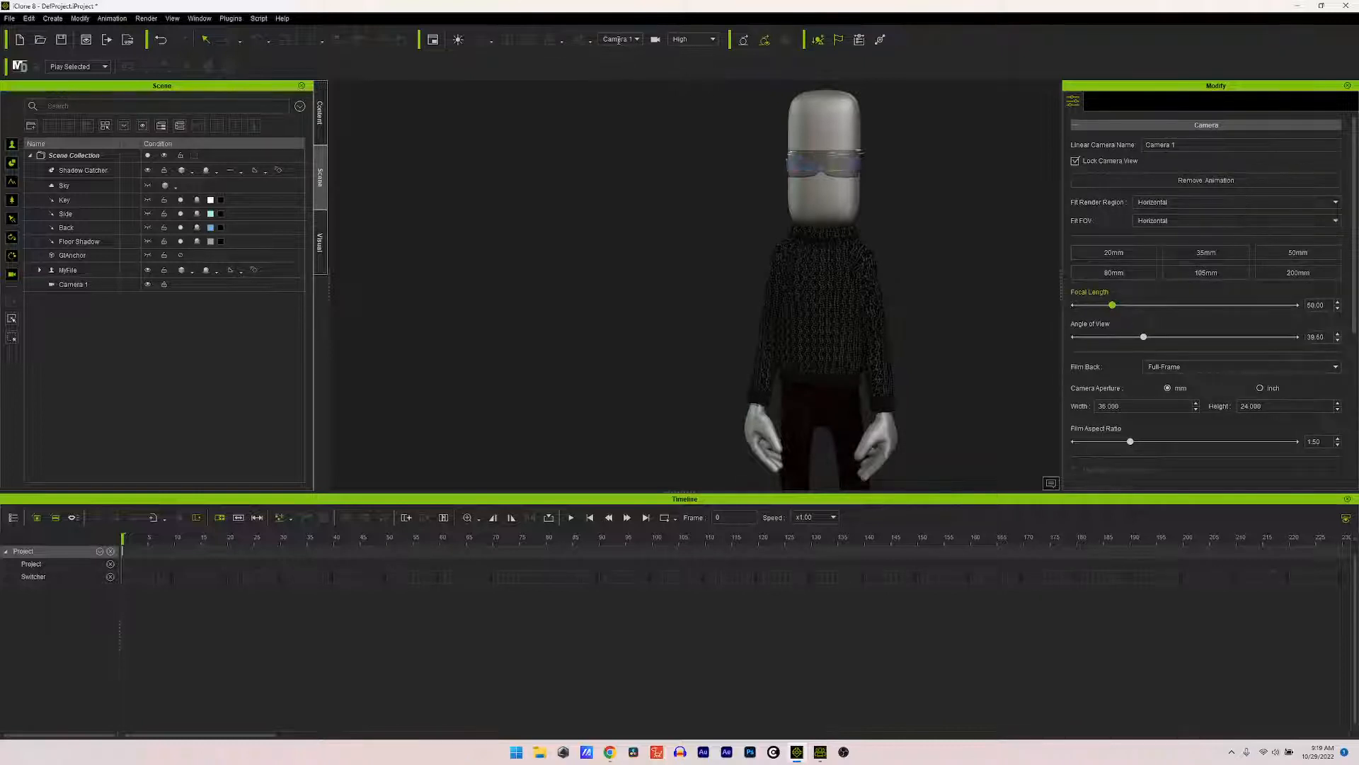
left_click(633, 39)
left_click(627, 45)
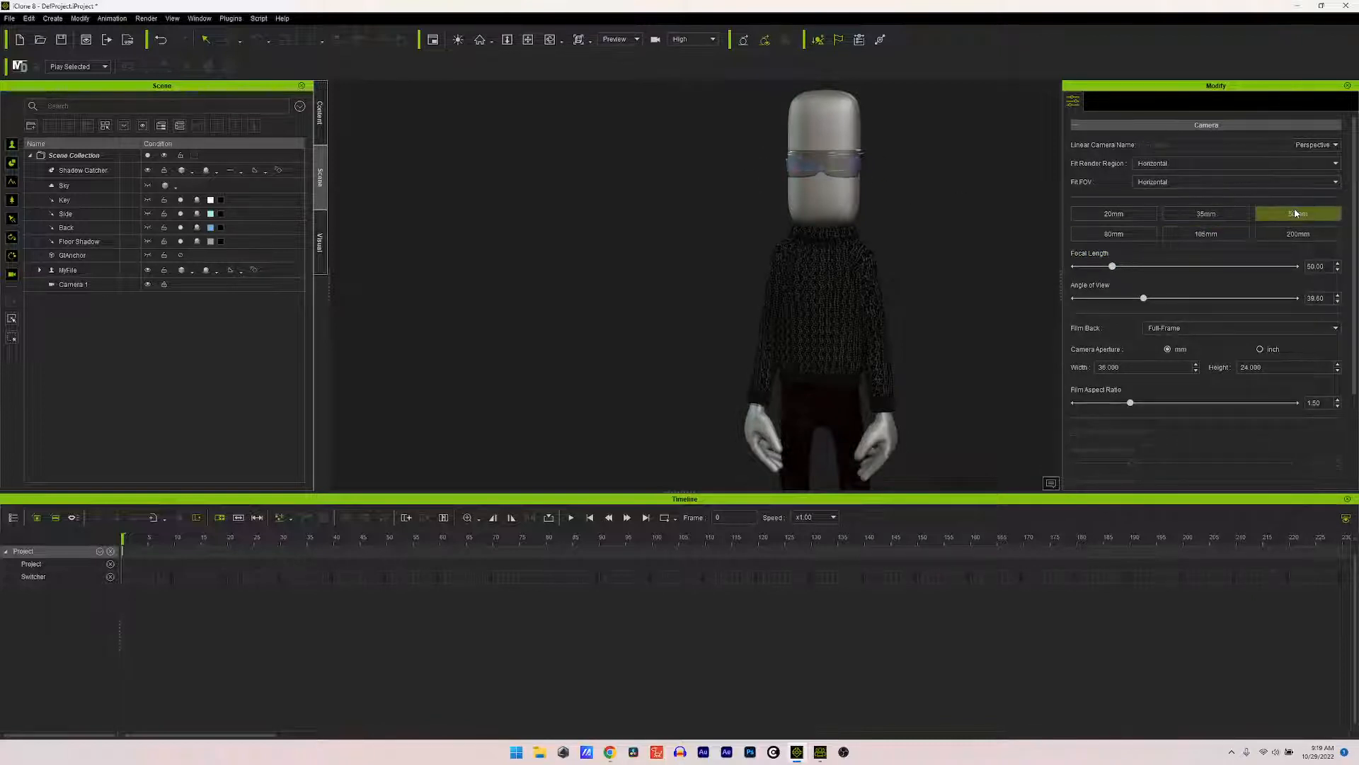
Step: Try an 80 mm focal length on the Preview camera with the character's head and chest reframed, and undo it
left_click(1126, 238)
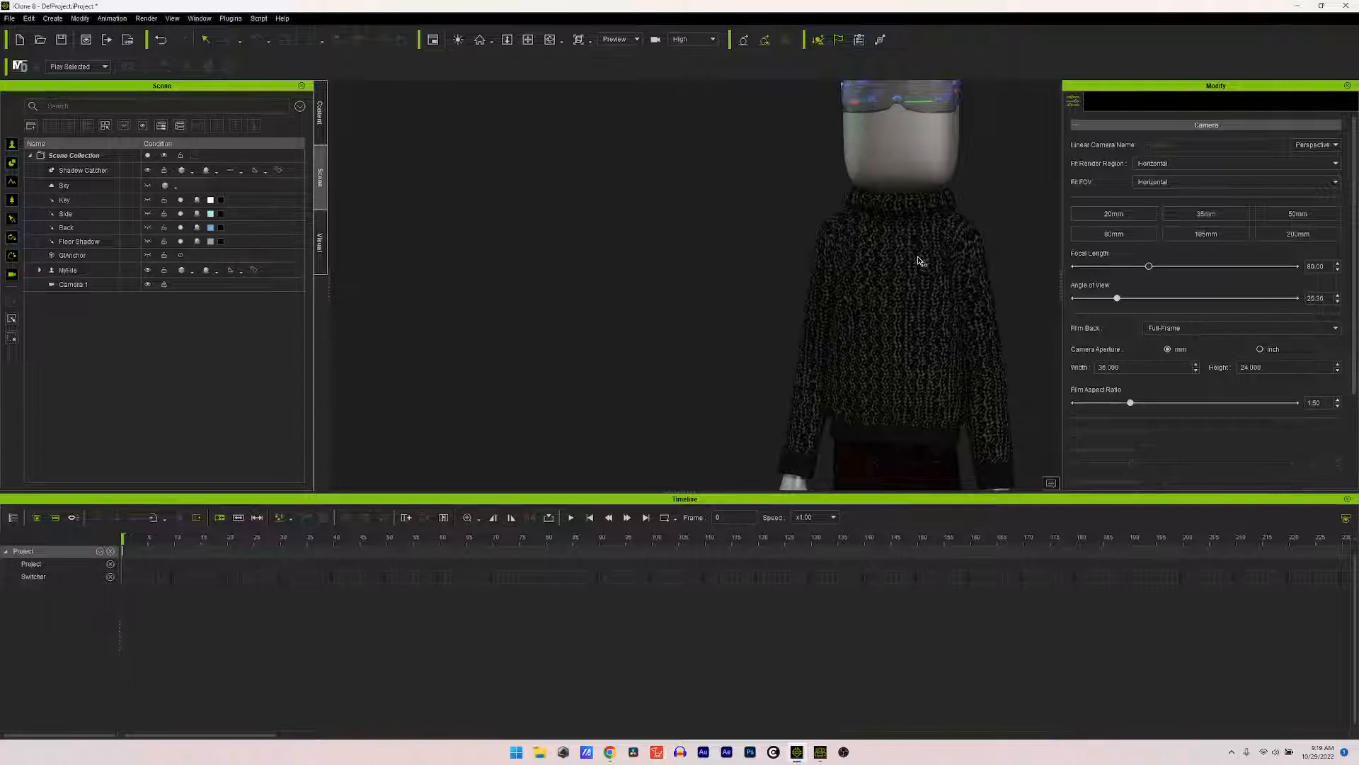
middle_click_drag(910, 255, 881, 343)
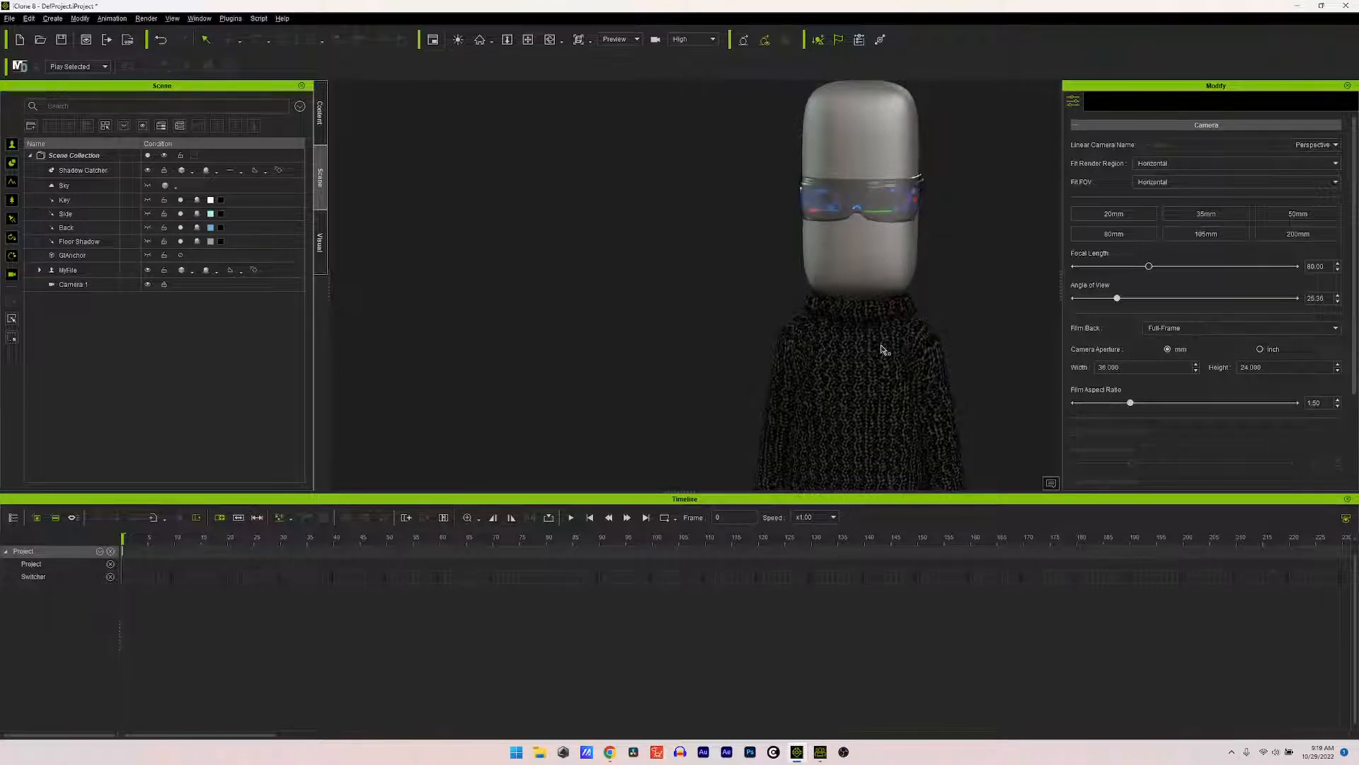
middle_click_drag(884, 349, 866, 328)
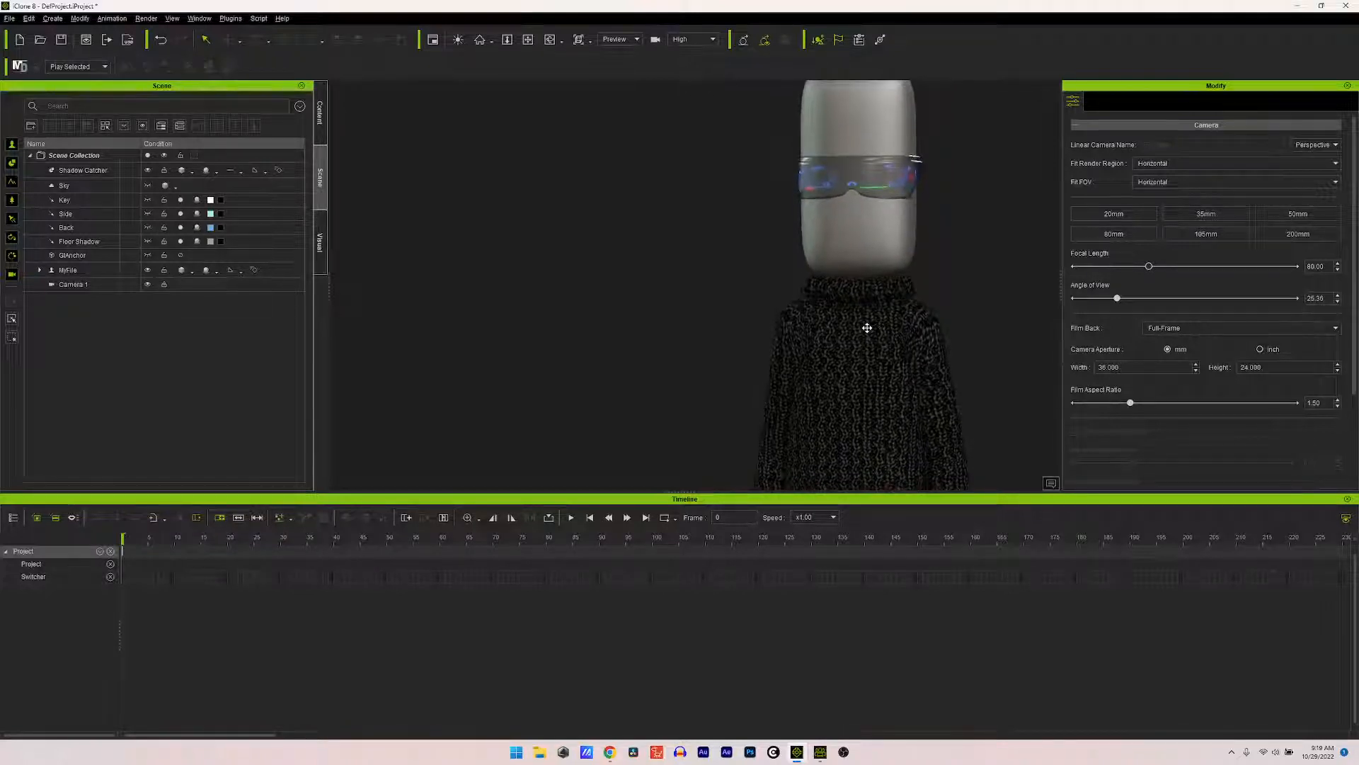
left_click(854, 371)
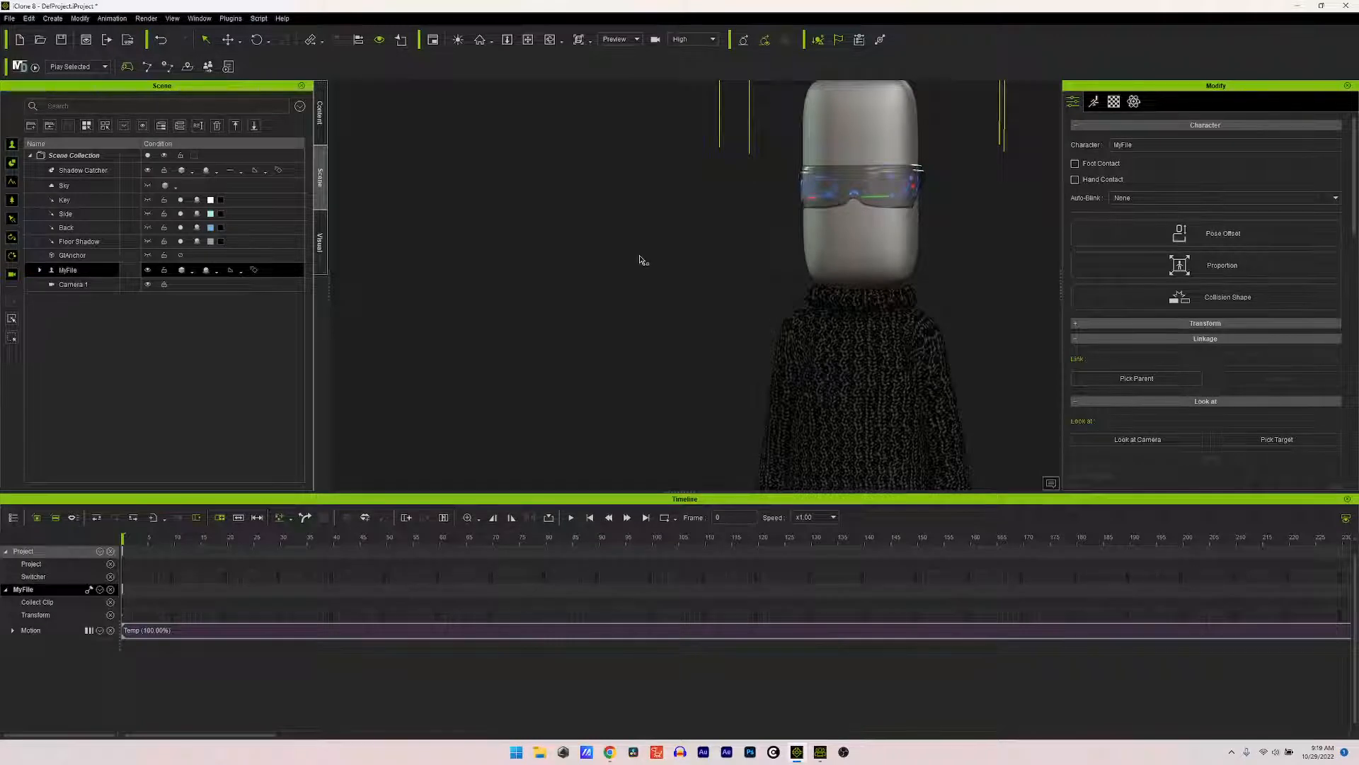
key("ctrl+z")
key("ctrl+z")
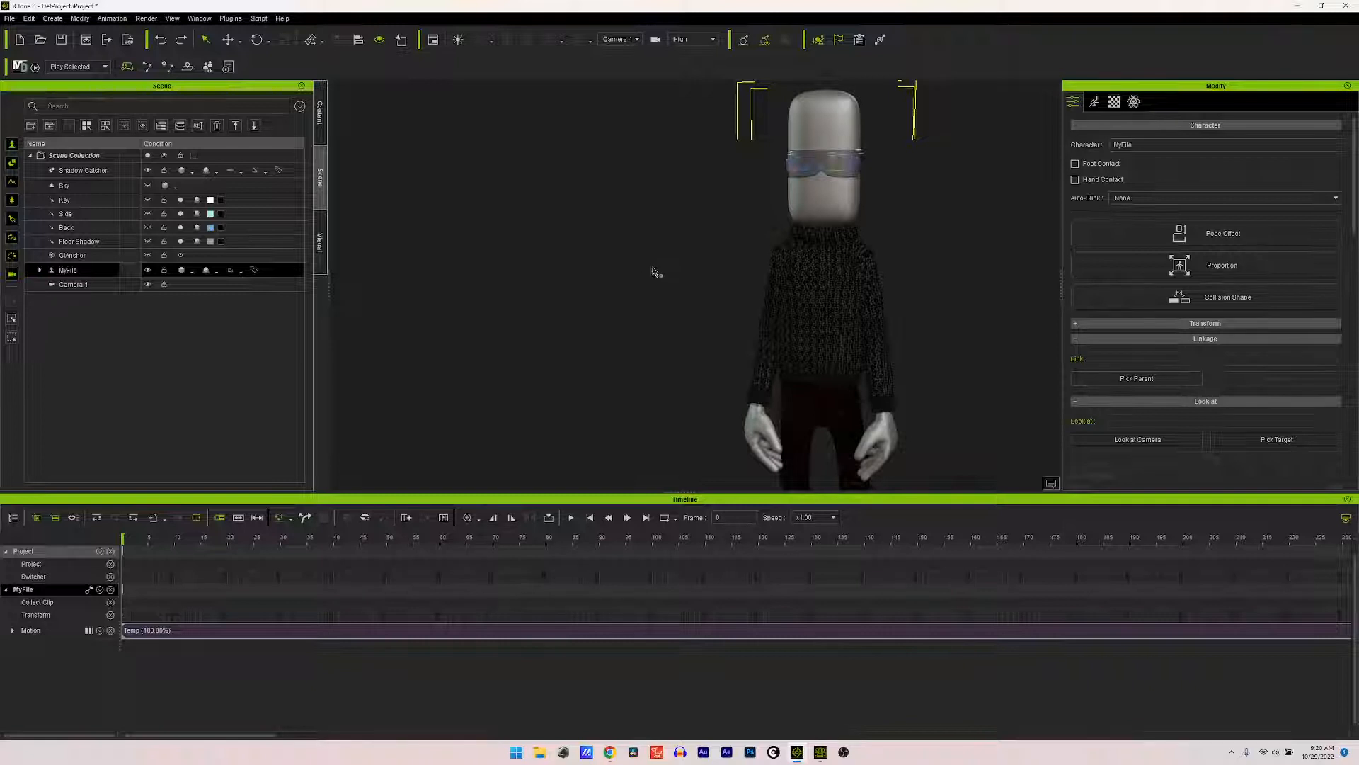
Step: Return to the Preview camera, set its focal length to 80 mm and frame the character's head and chest
left_click(630, 39)
left_click(610, 50)
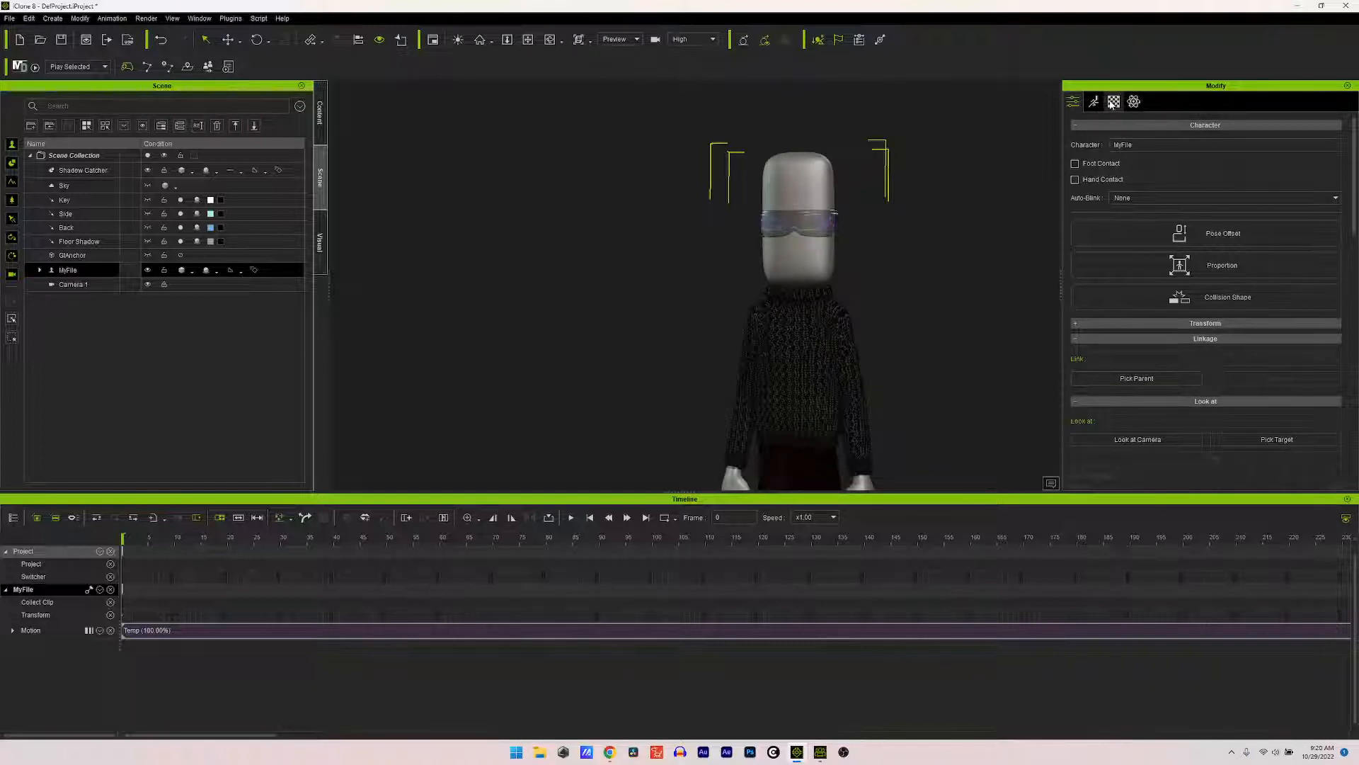
left_click(977, 273)
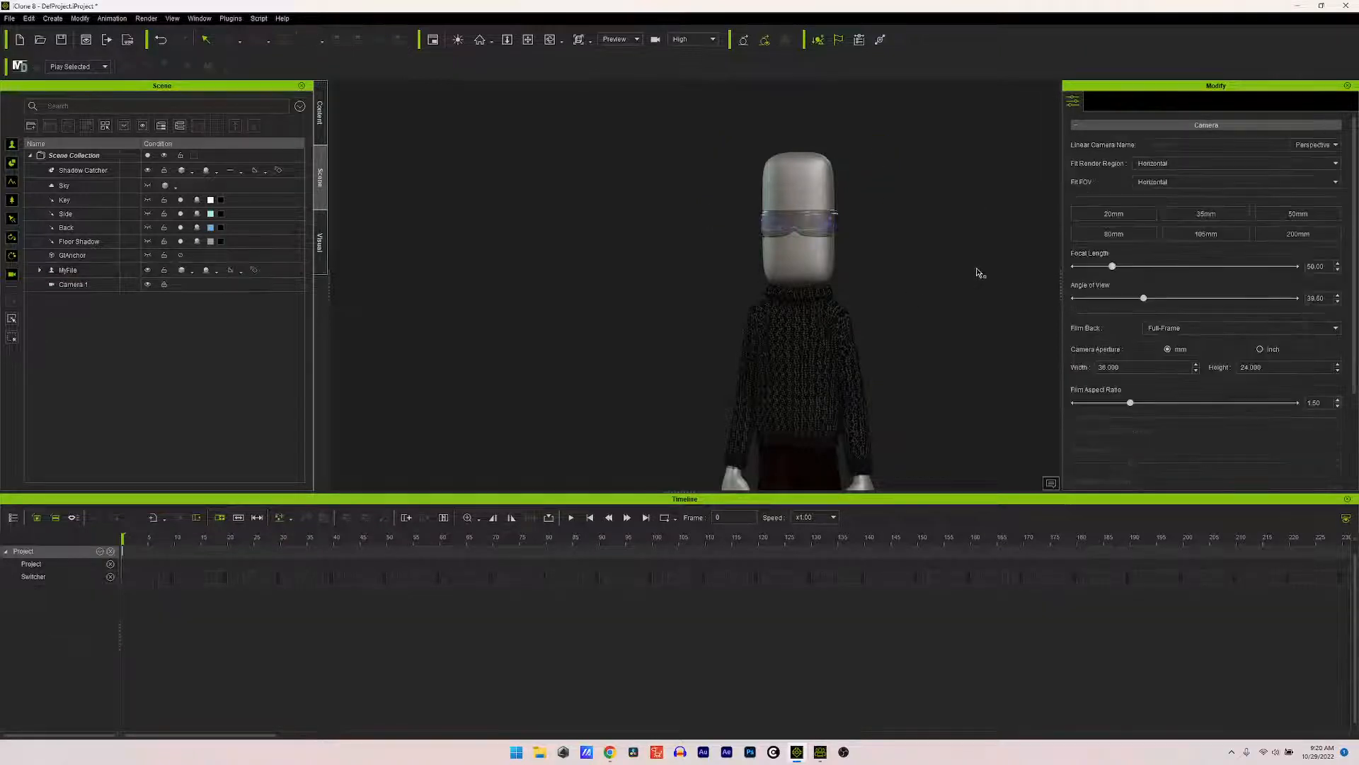
left_click(1133, 236)
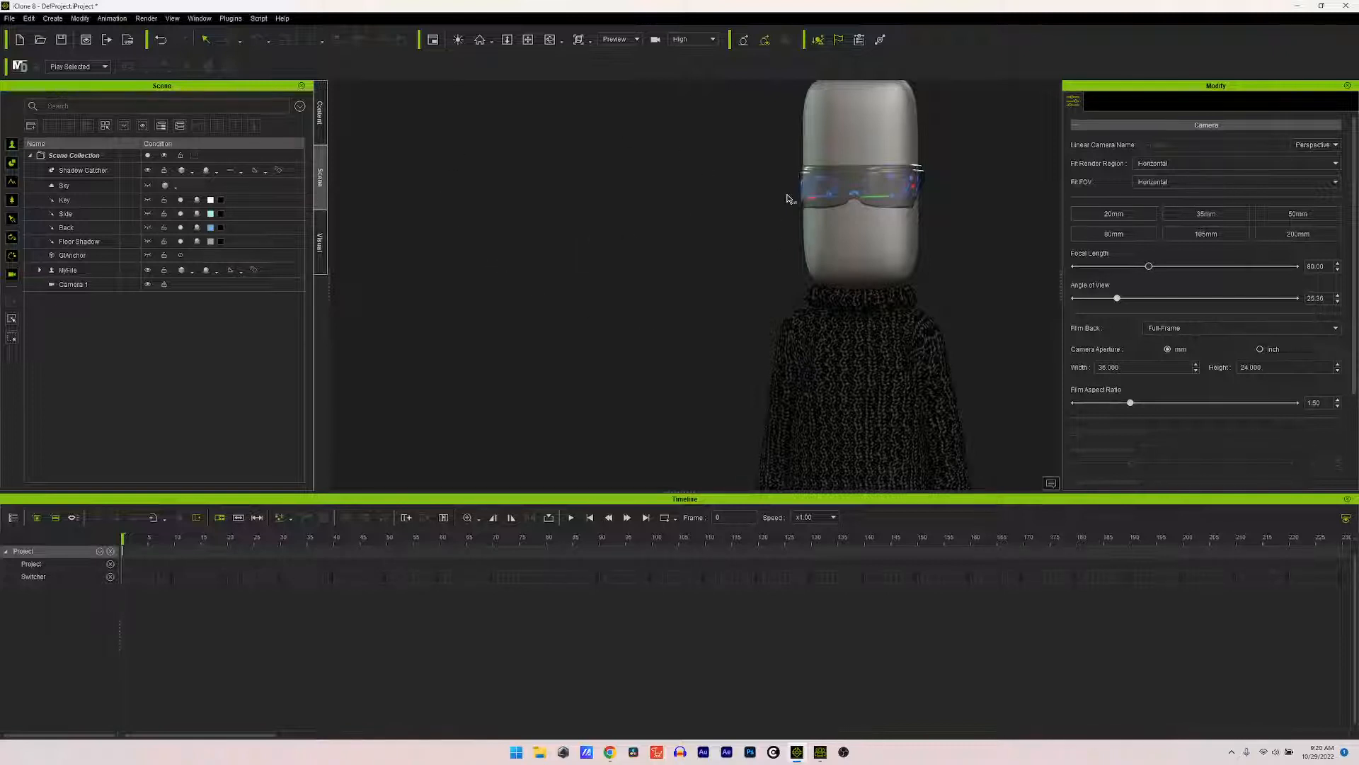
Step: Switch to Micmonster in the browser and read through the full script of the "MDL - Digital Dad Joke #1" voiceover
left_click(609, 751)
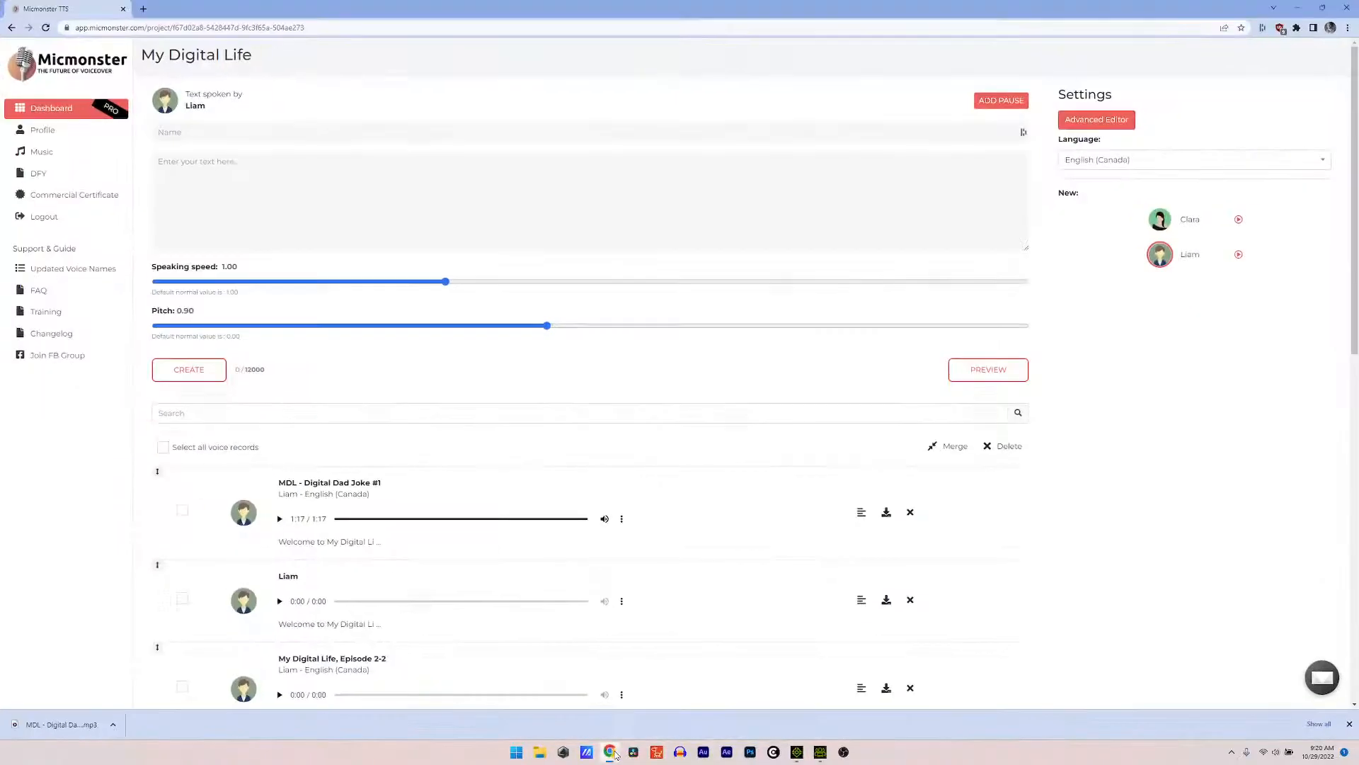
left_click(862, 512)
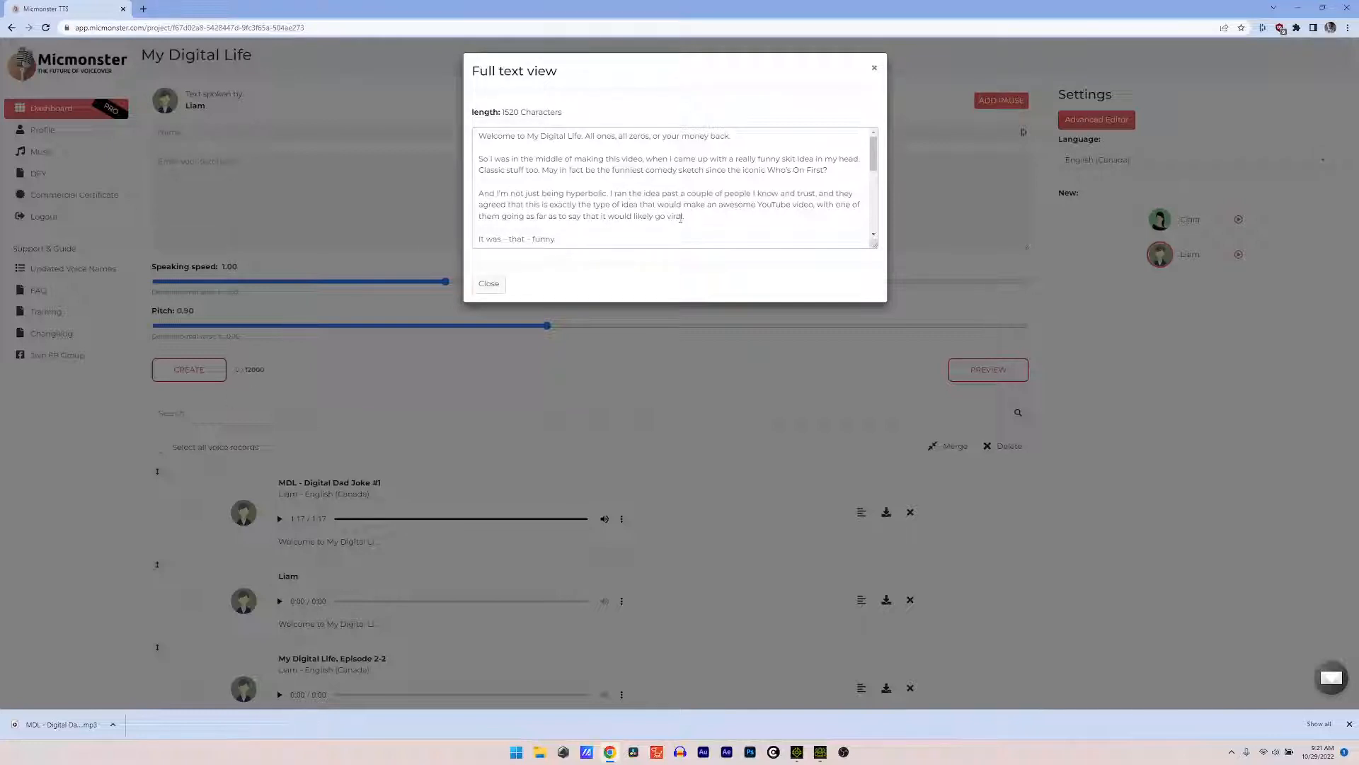
scroll(509, 216, "down", 3)
scroll(548, 213, "up", 1)
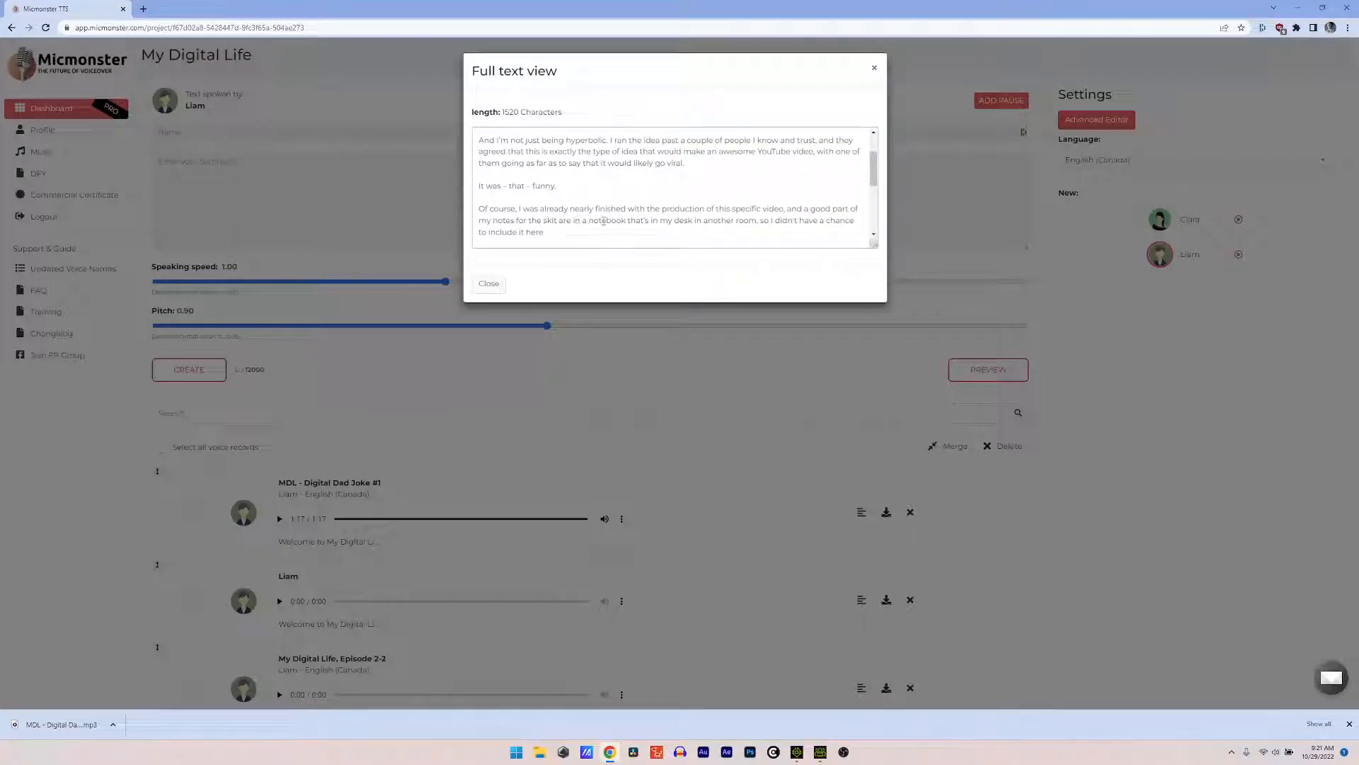
scroll(570, 215, "down", 1)
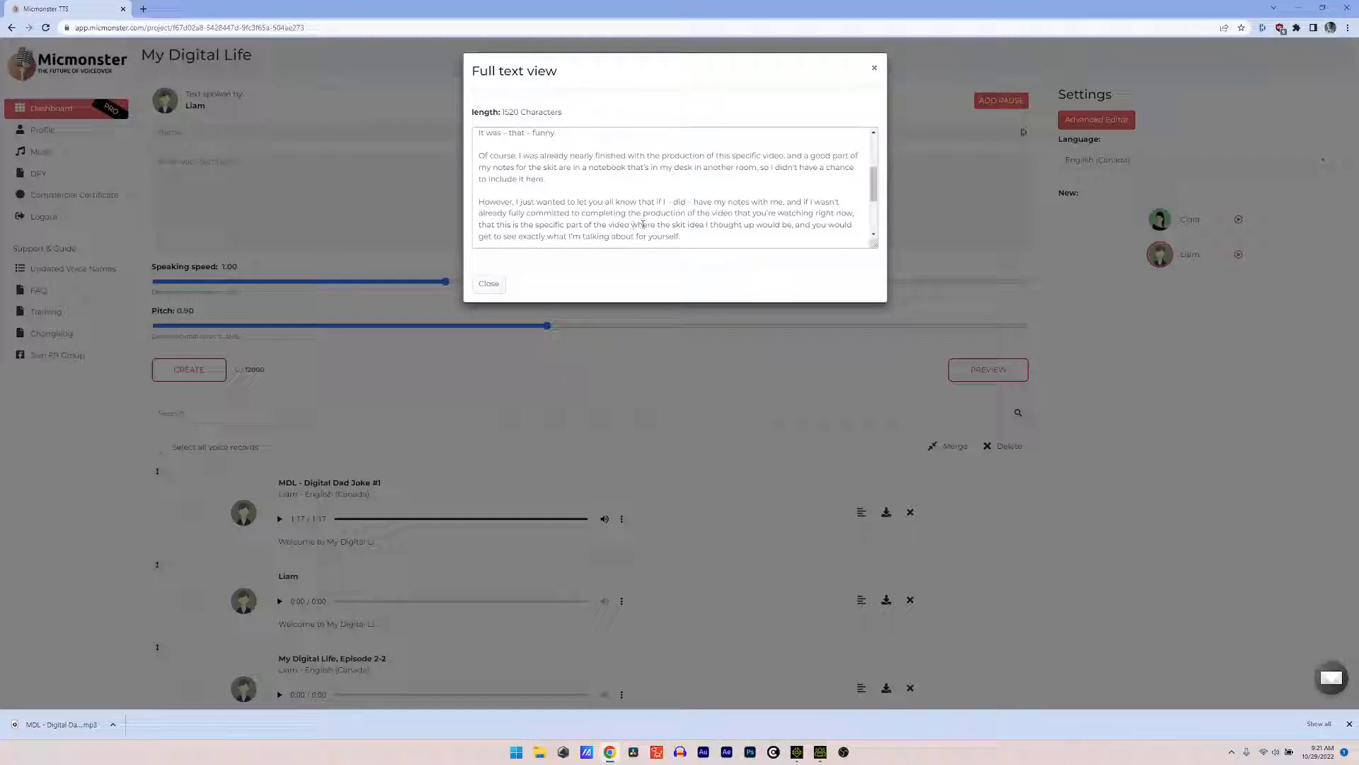
scroll(644, 227, "down", 1)
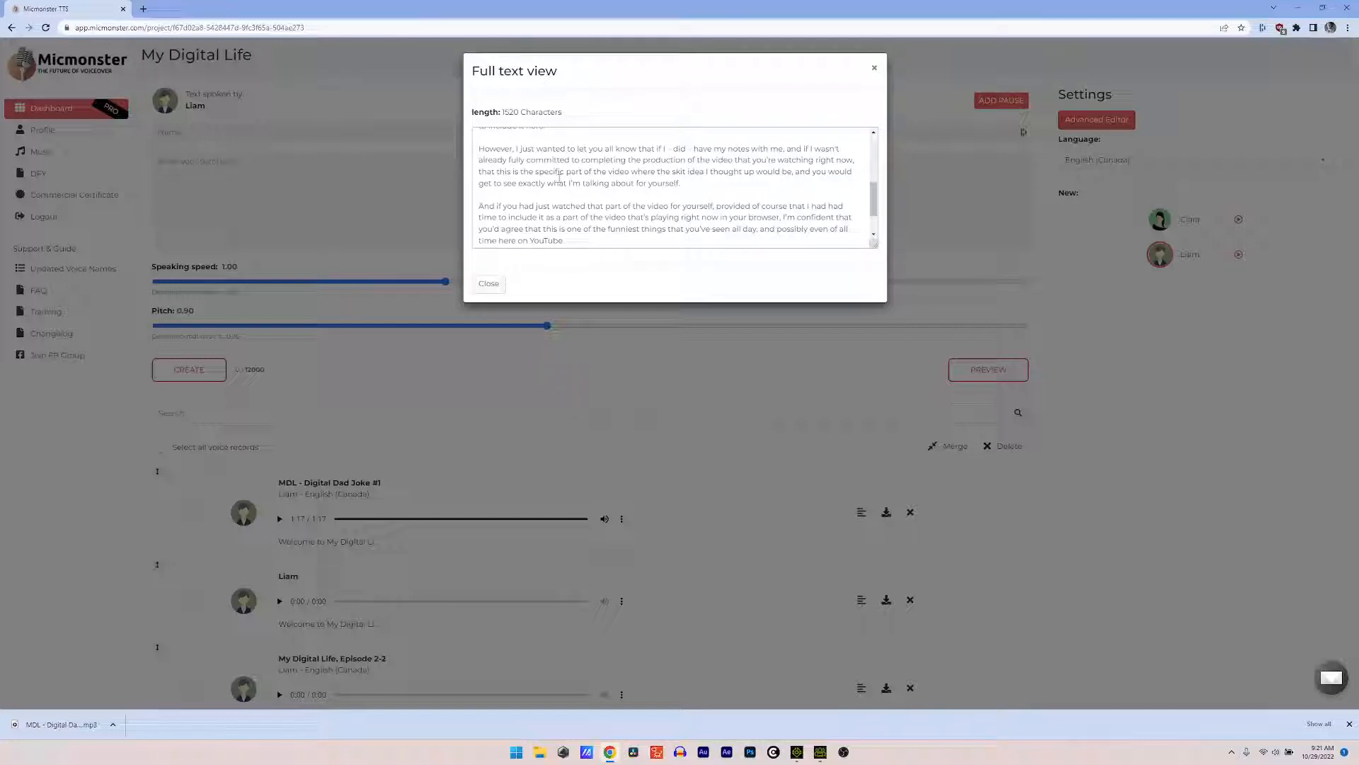
scroll(557, 189, "down", 1)
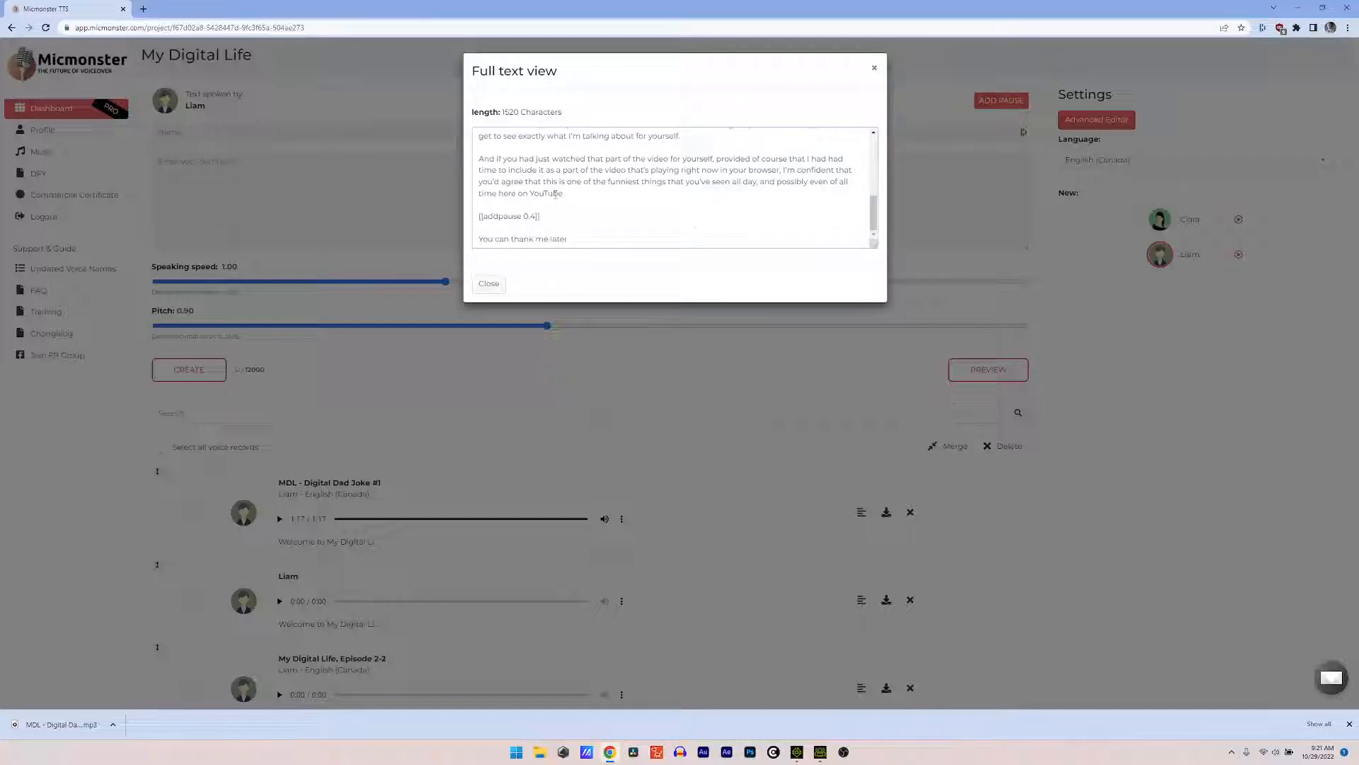
left_click(875, 68)
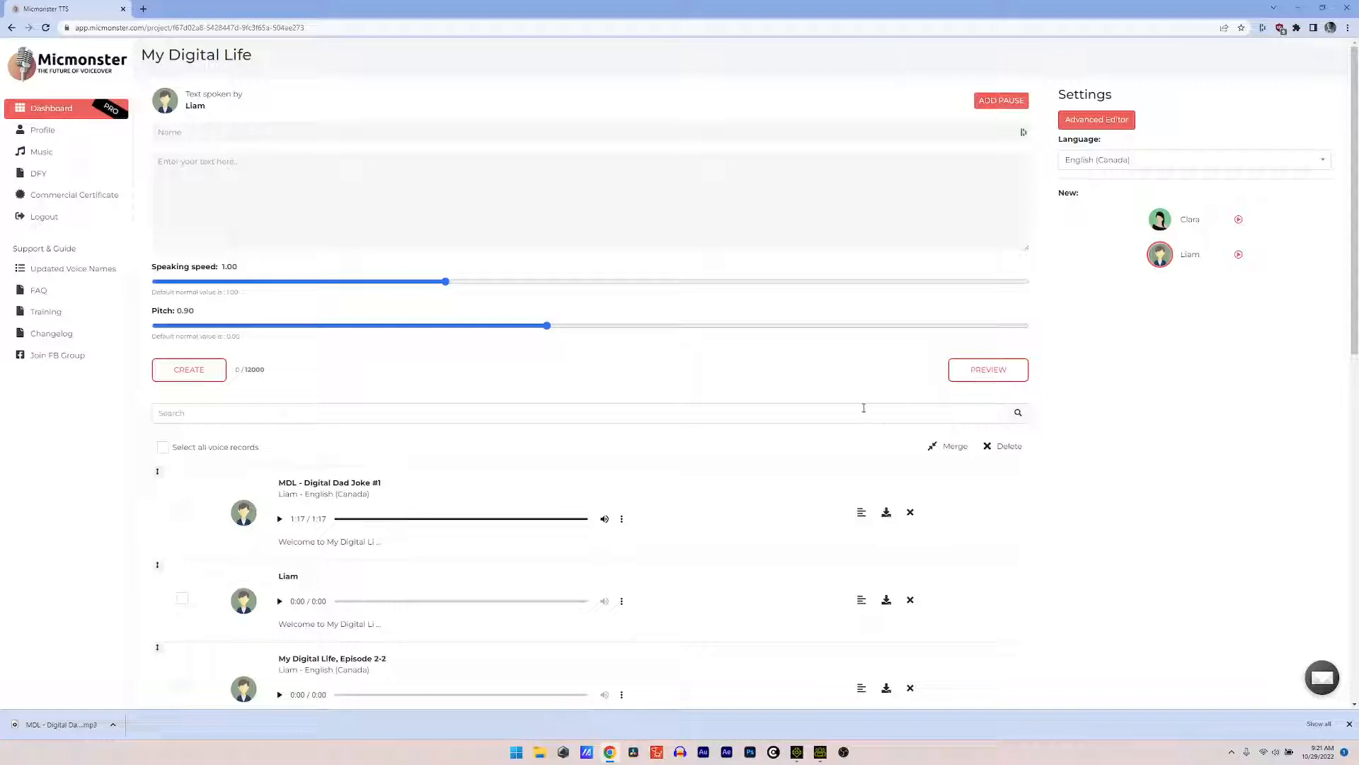
Step: Switch back to iClone and add a second linear camera from the current close-up view
left_click(796, 751)
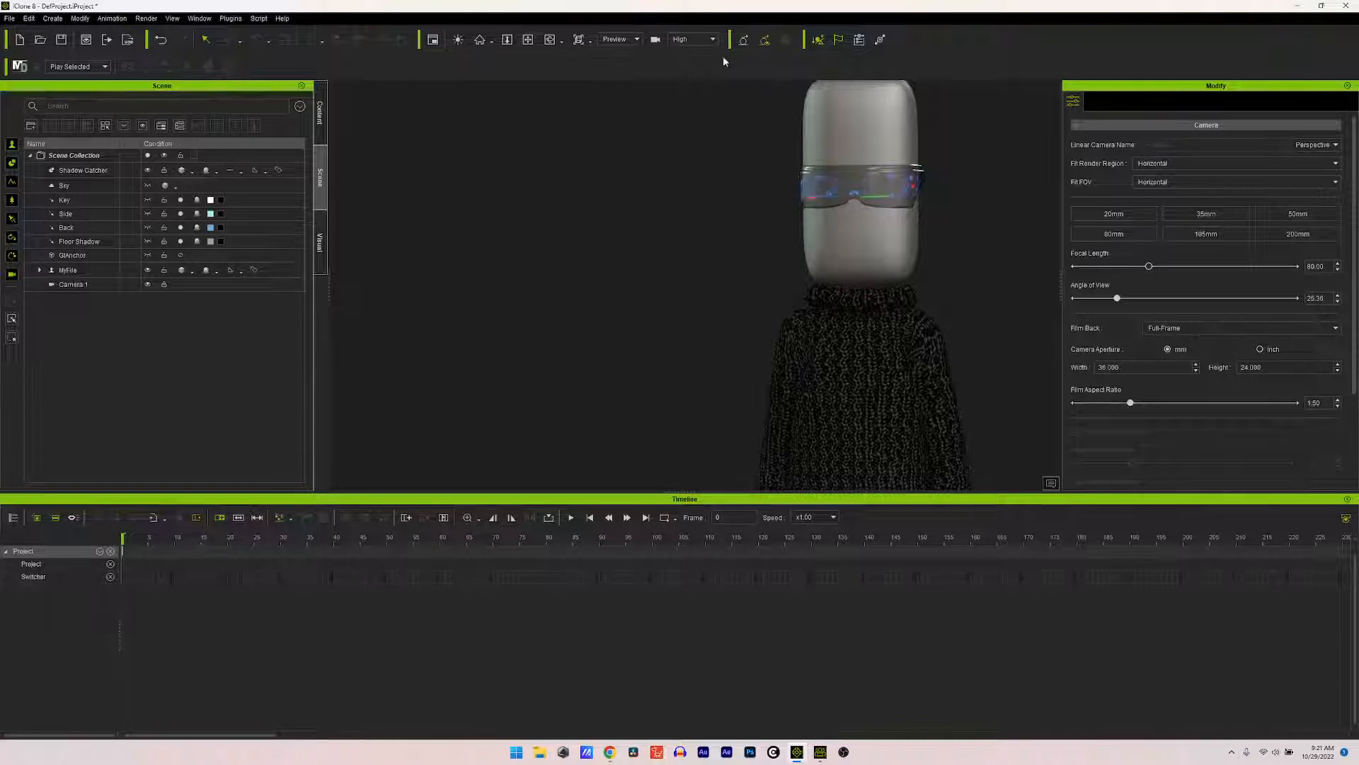
left_click(52, 18)
mouse_move(119, 175)
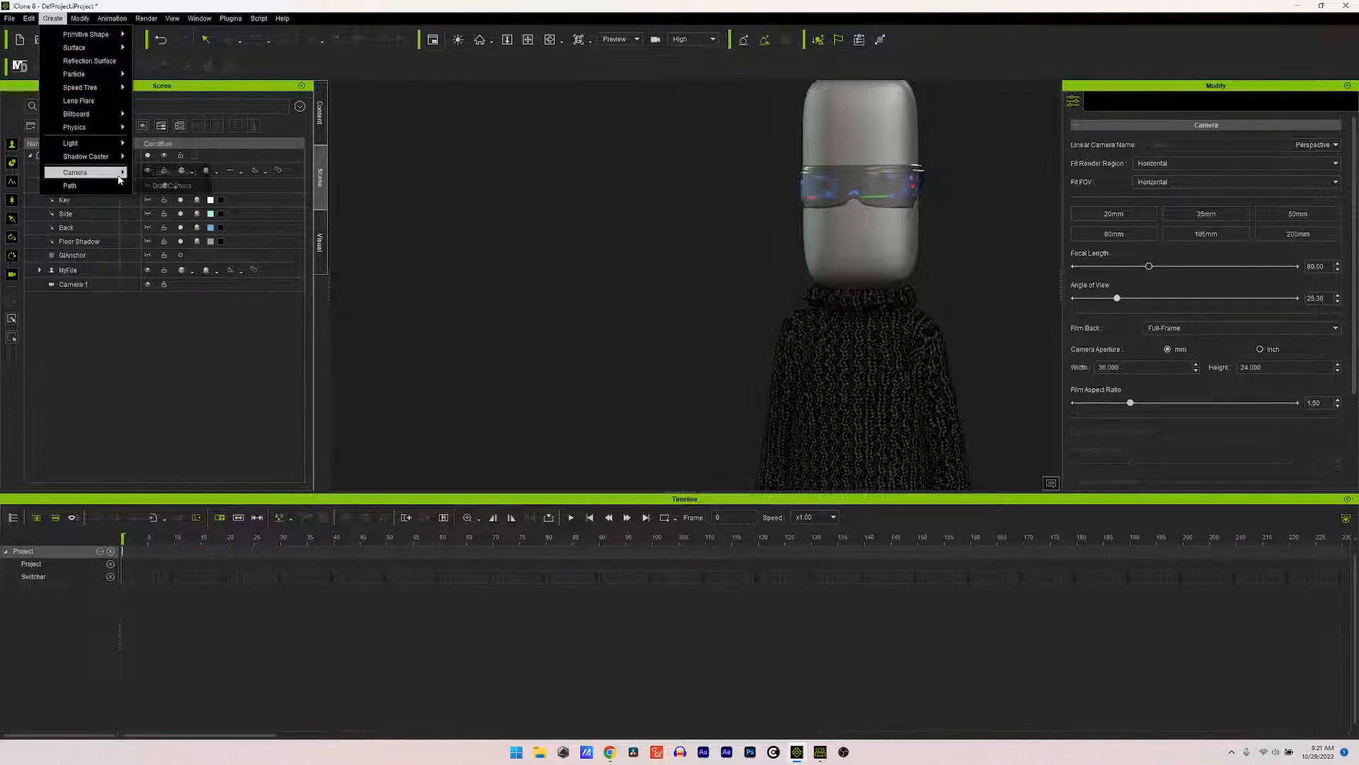
left_click(175, 176)
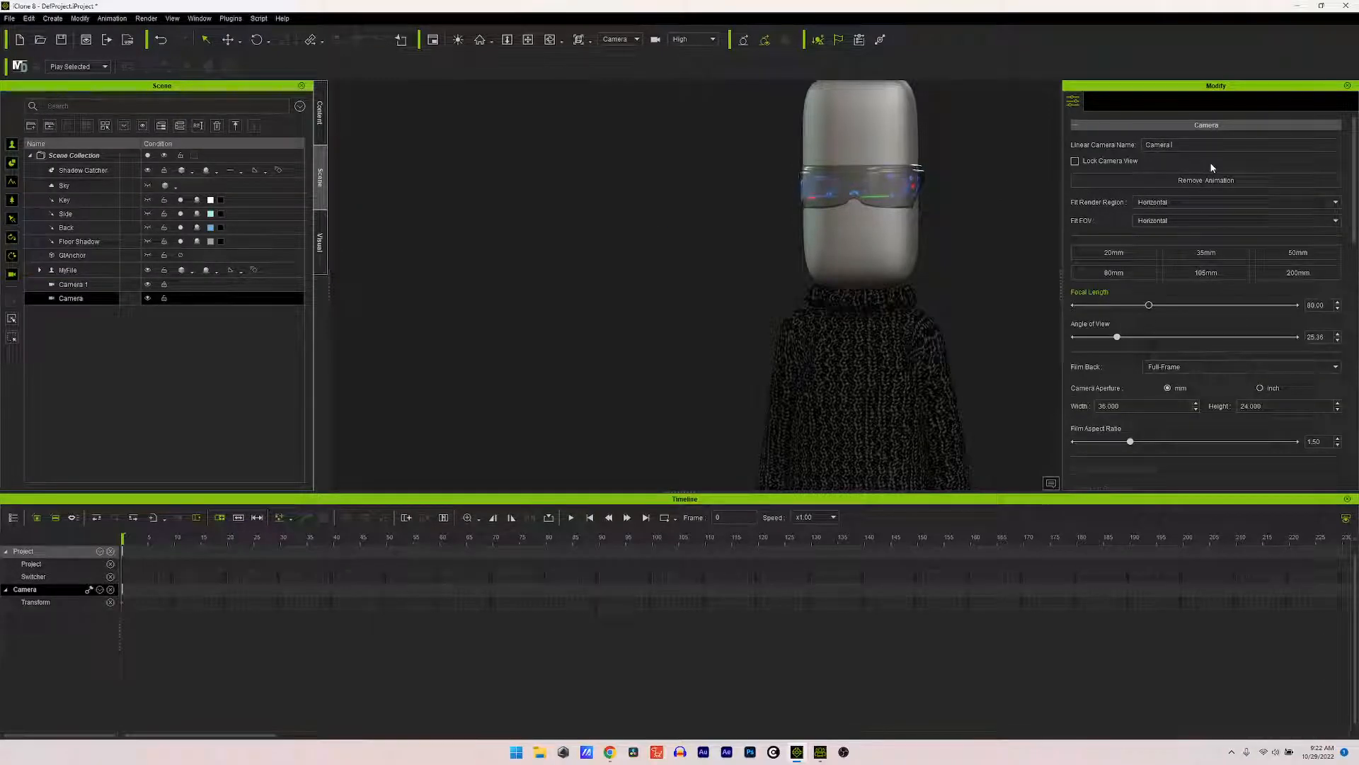
Step: Name the new linear camera Camera 2 and lock its view, with the active camera set to Switch
left_click(1106, 162)
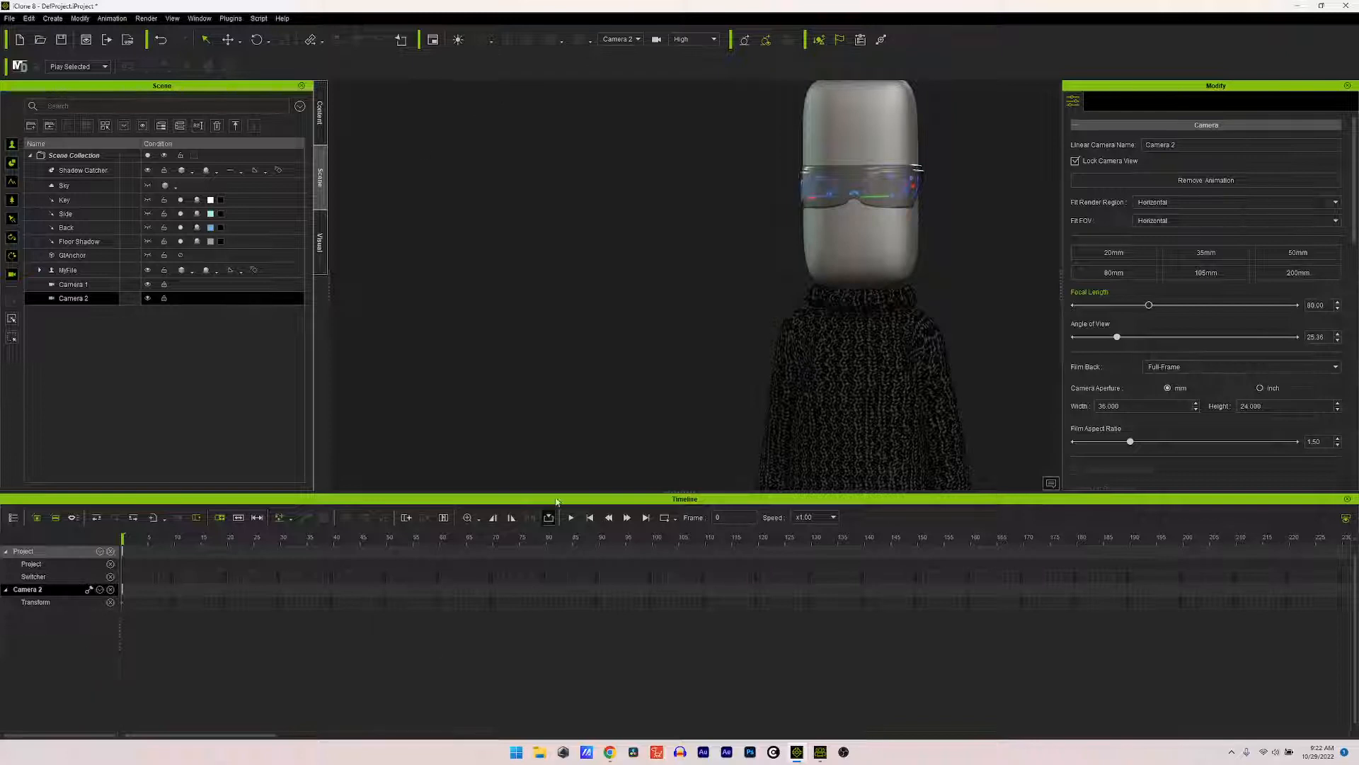
left_click(637, 40)
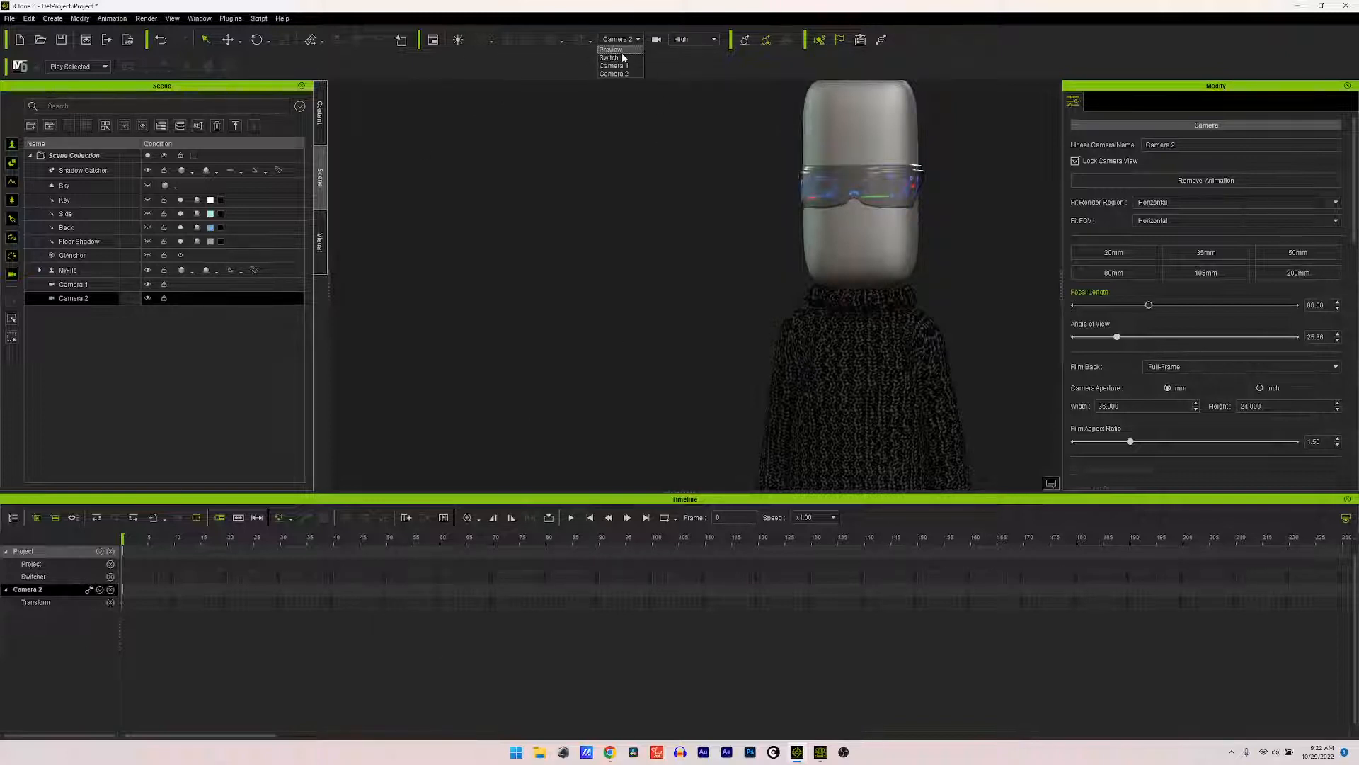
left_click(615, 61)
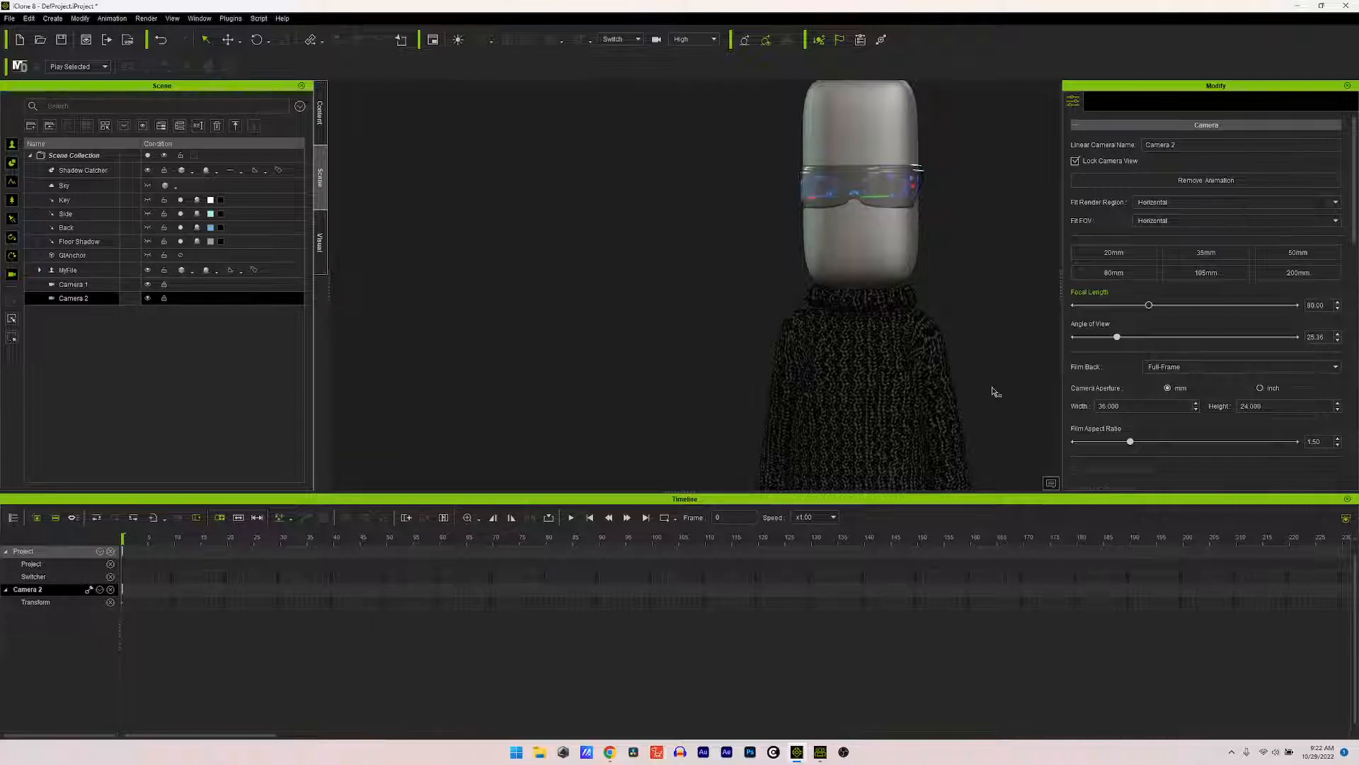
Step: Create a facial script for the character from the audio file MDL - Digital Dad Joke #1 in the Stream assets folder on drive D
left_click(877, 362)
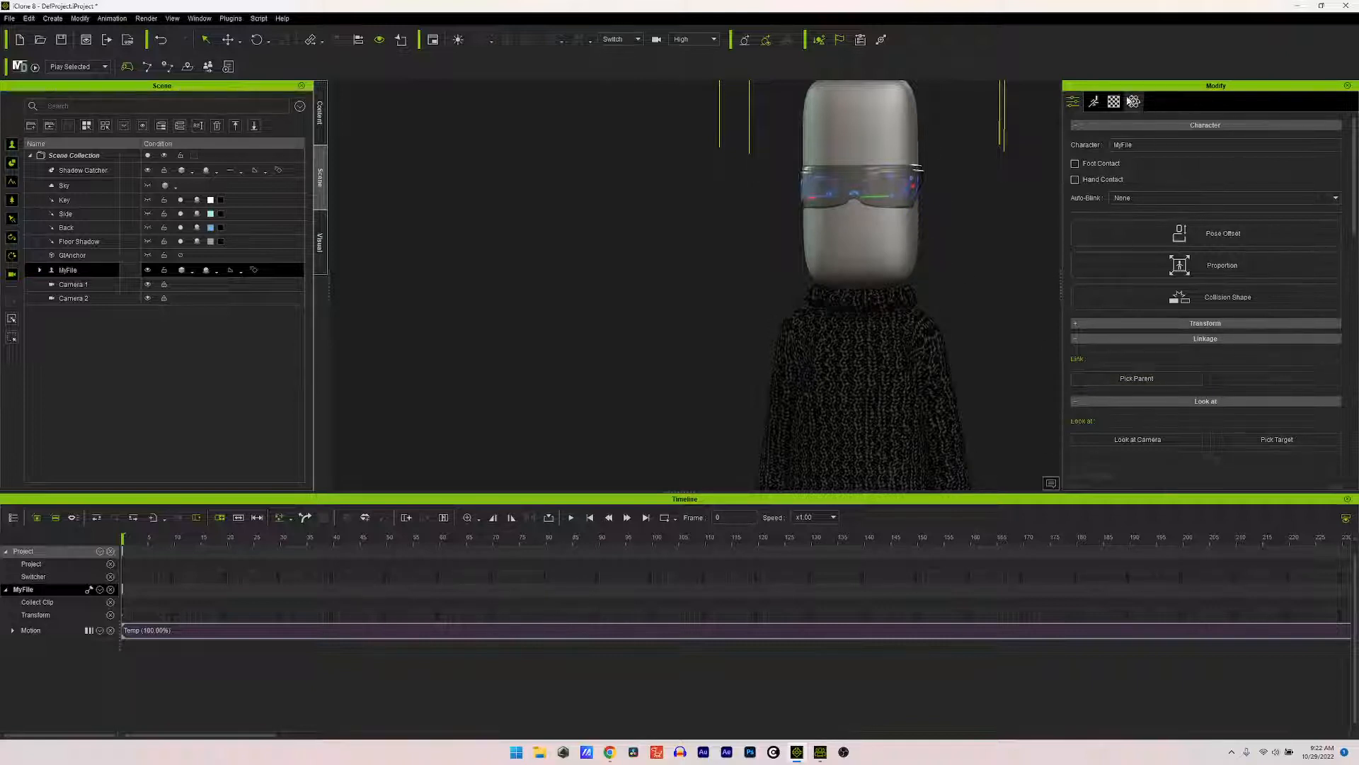
scroll(1138, 242, "down", 1)
scroll(1139, 242, "down", 1)
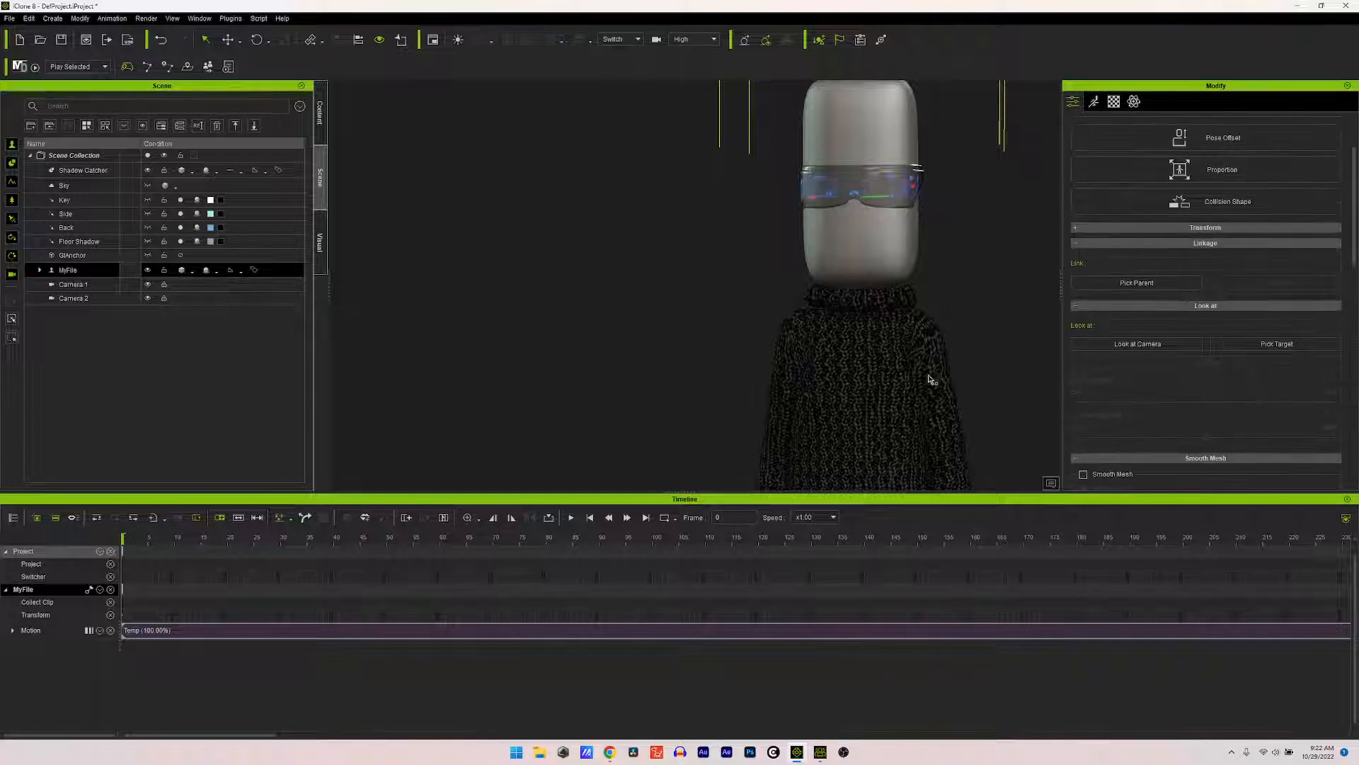
left_click(1096, 102)
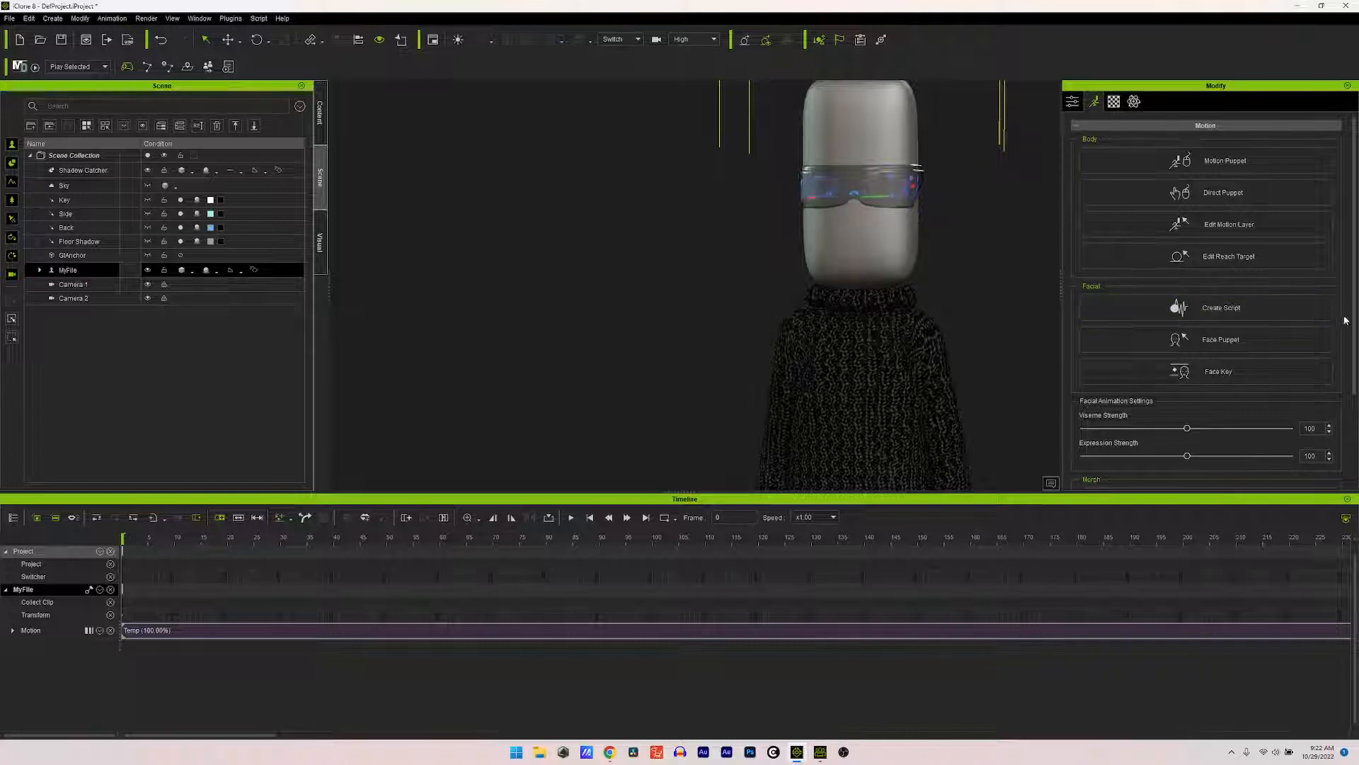
left_click(1214, 312)
left_click(681, 382)
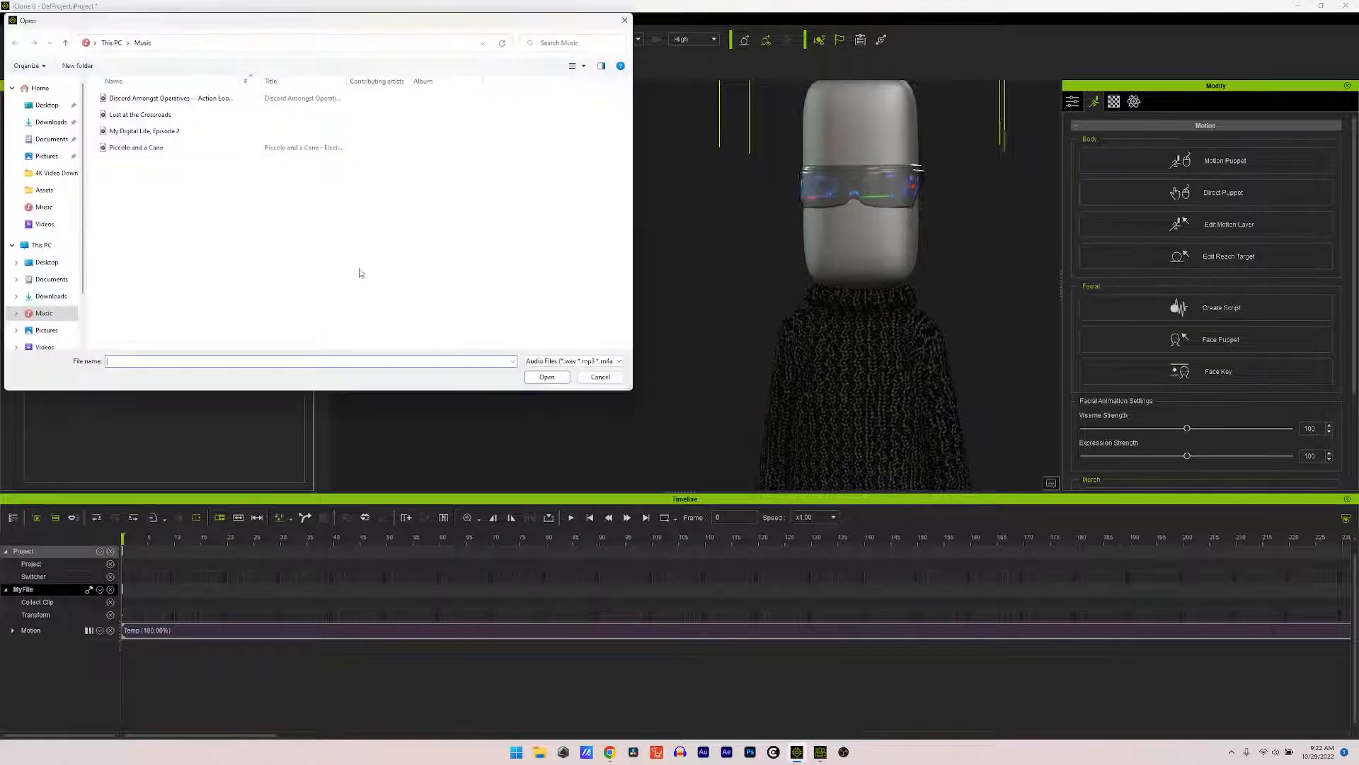
scroll(57, 269, "down", 2)
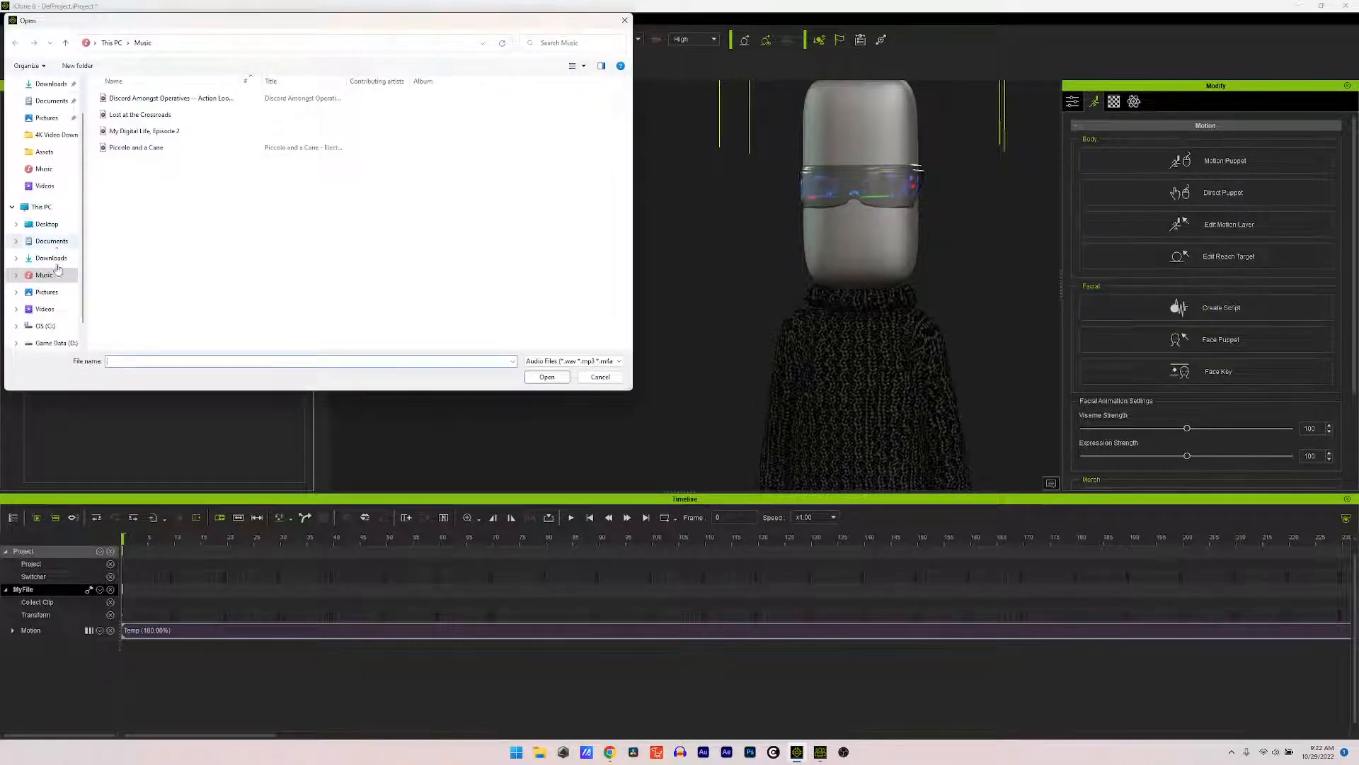
scroll(58, 269, "down", 2)
left_click(57, 308)
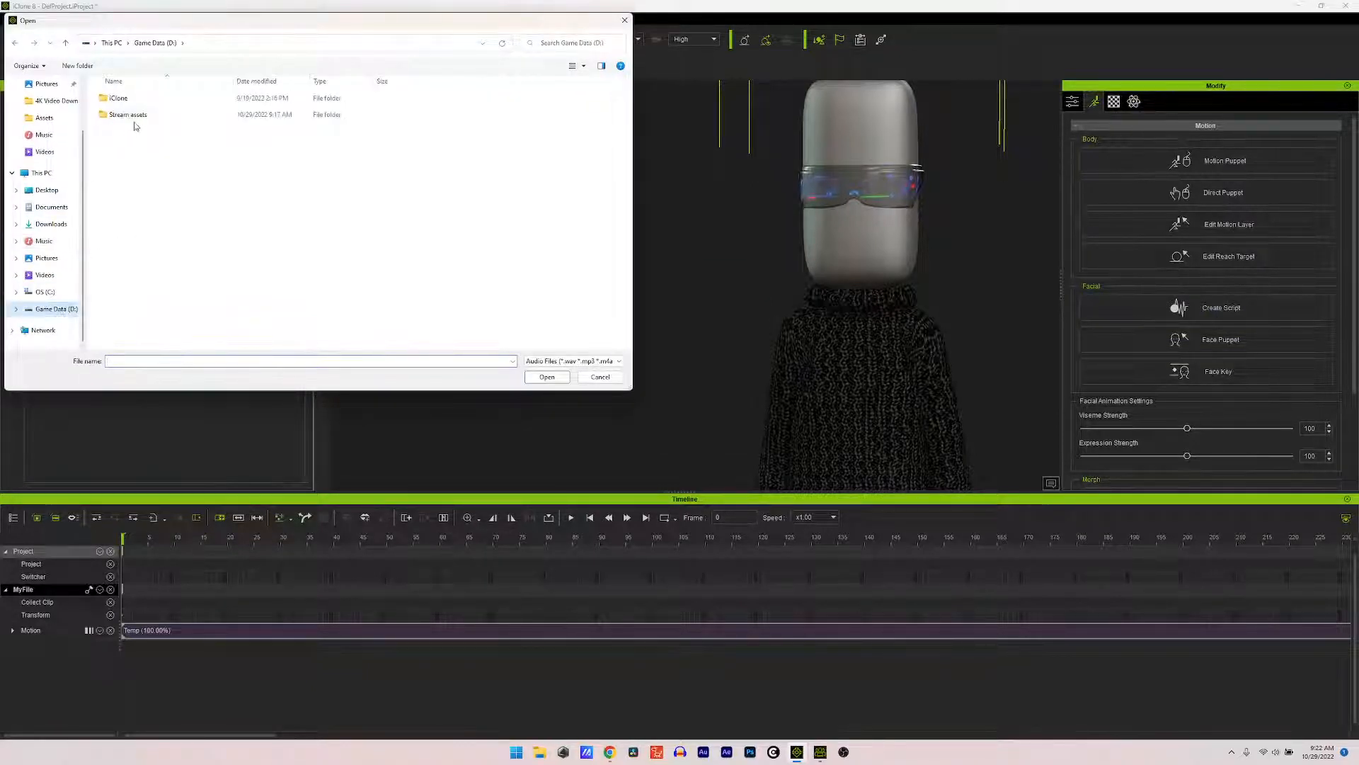
double_click(128, 115)
left_click(136, 98)
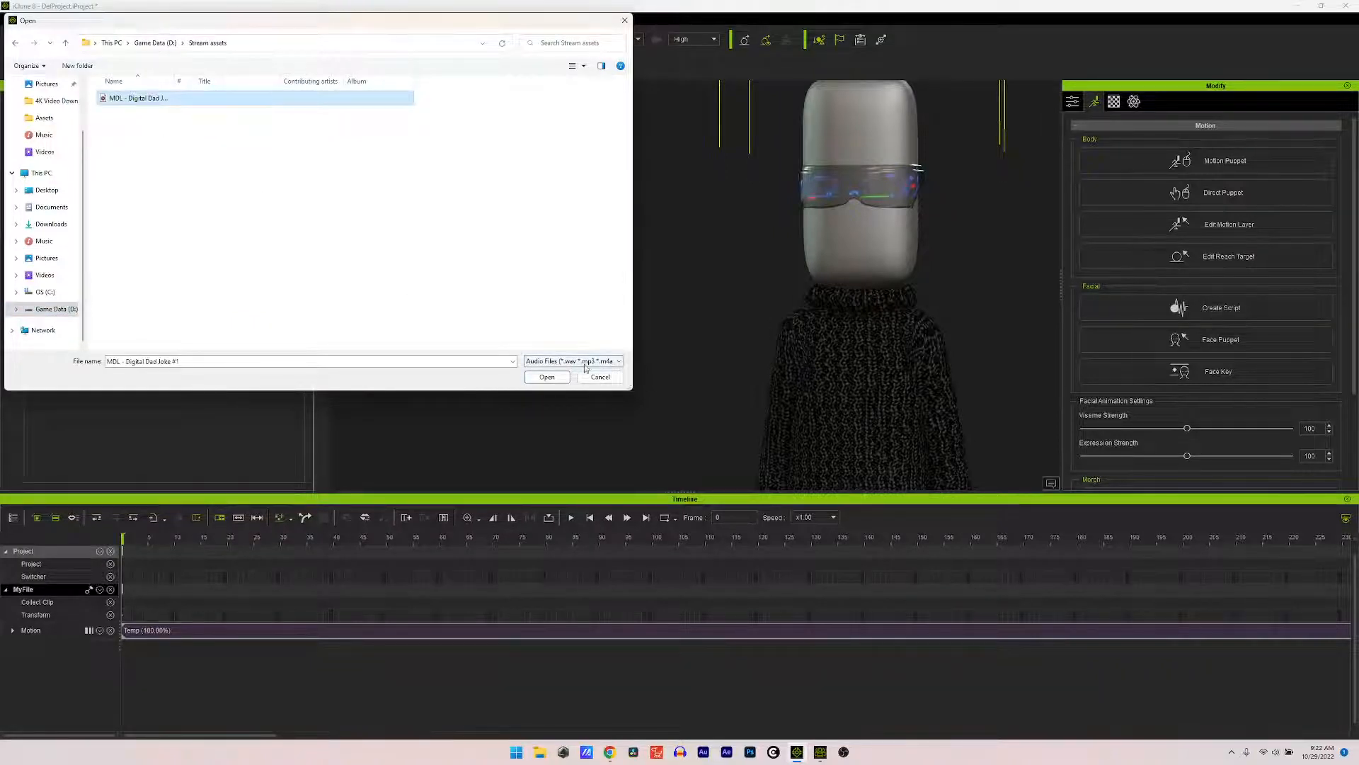
left_click(546, 377)
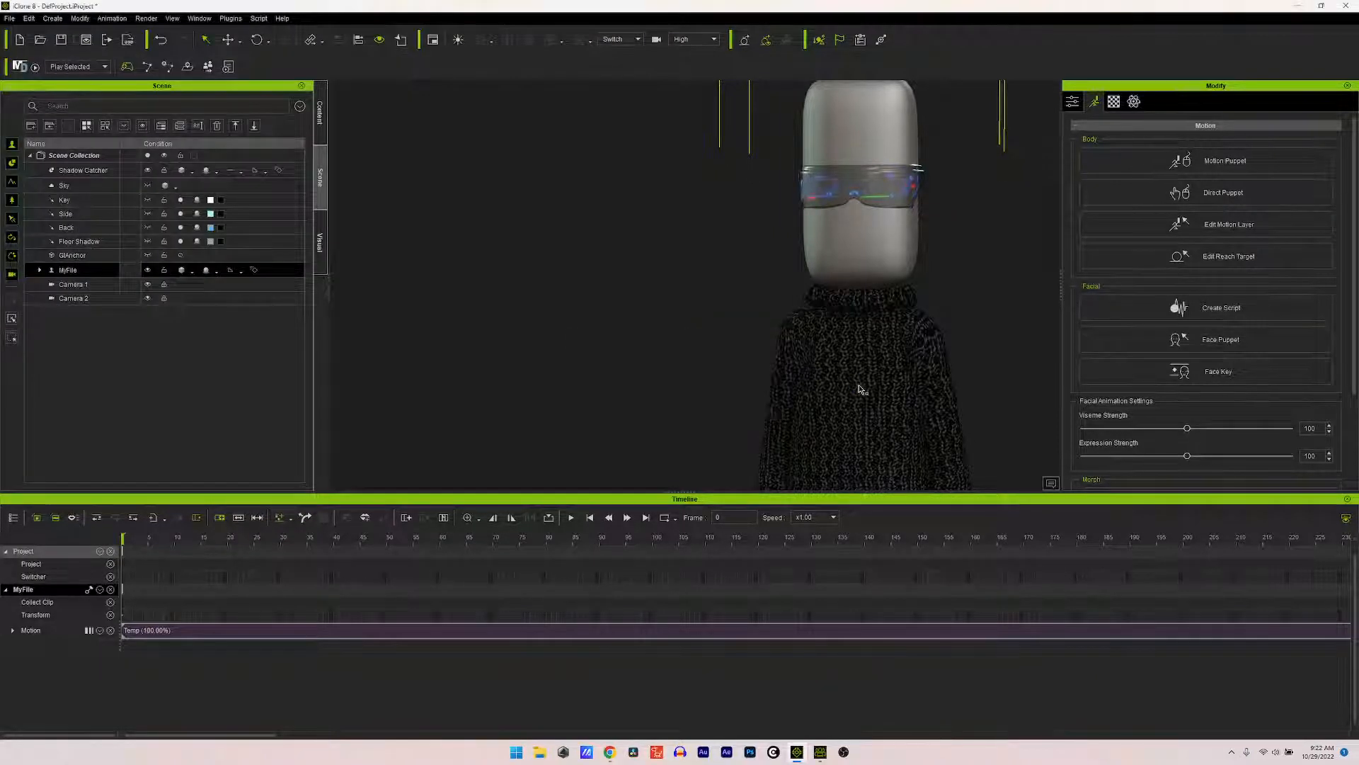
Step: Show the project track and the character's Viseme, Transform and Motion tracks on the timeline
left_click(73, 519)
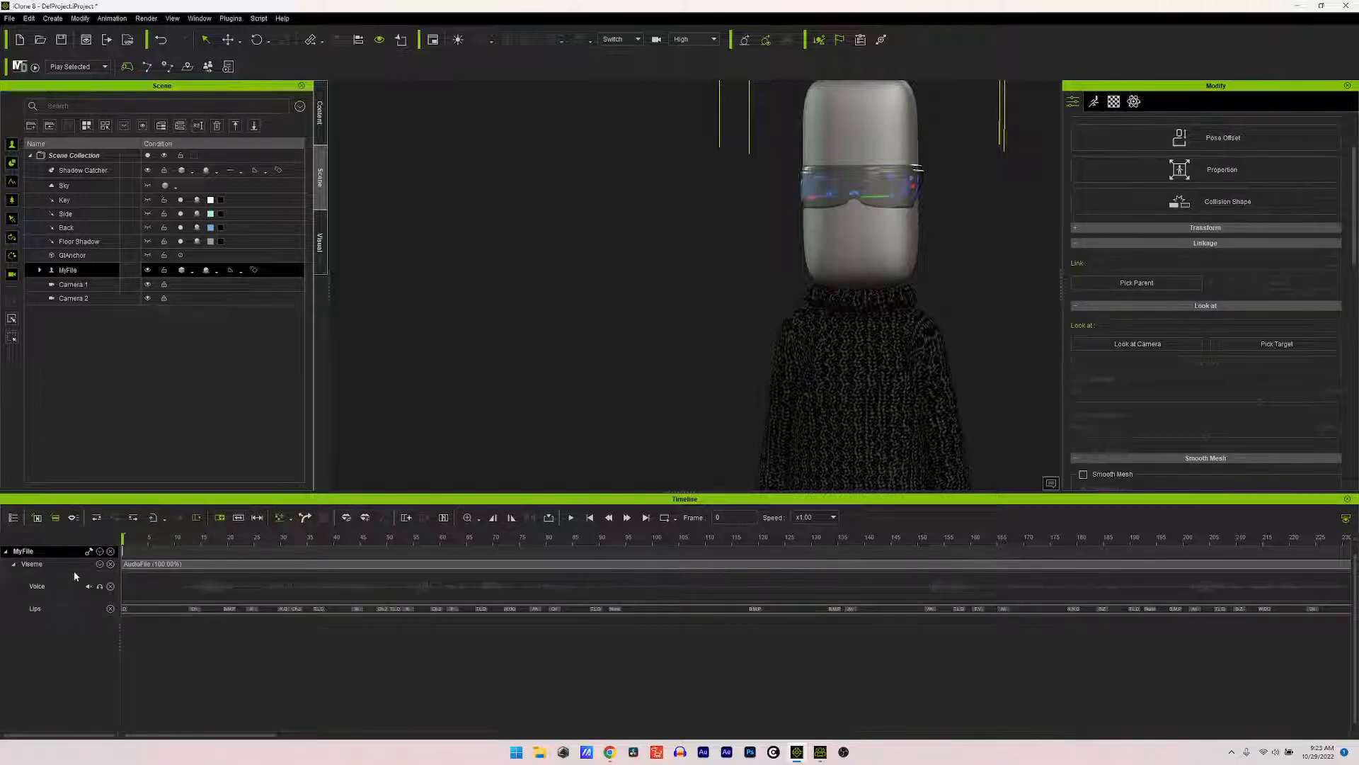
left_click(14, 518)
left_click(12, 283)
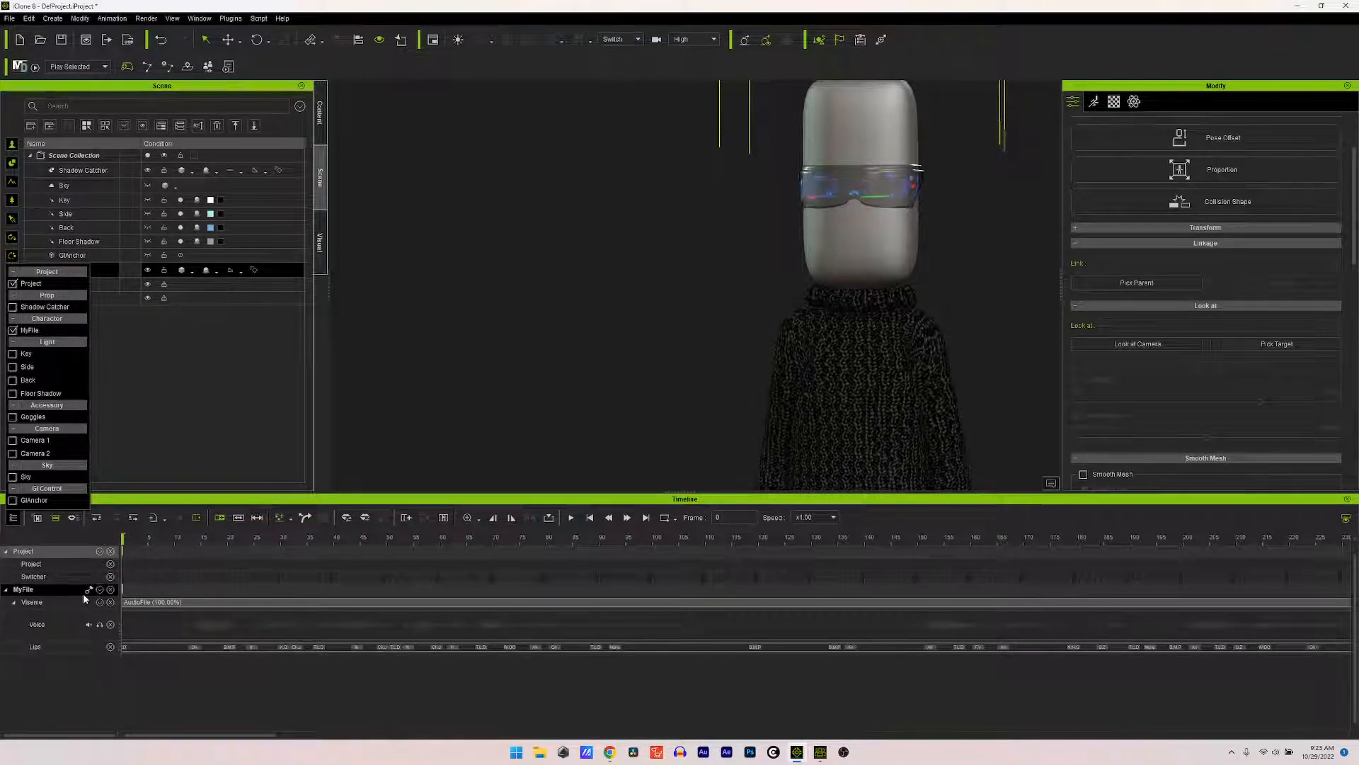
left_click(97, 589)
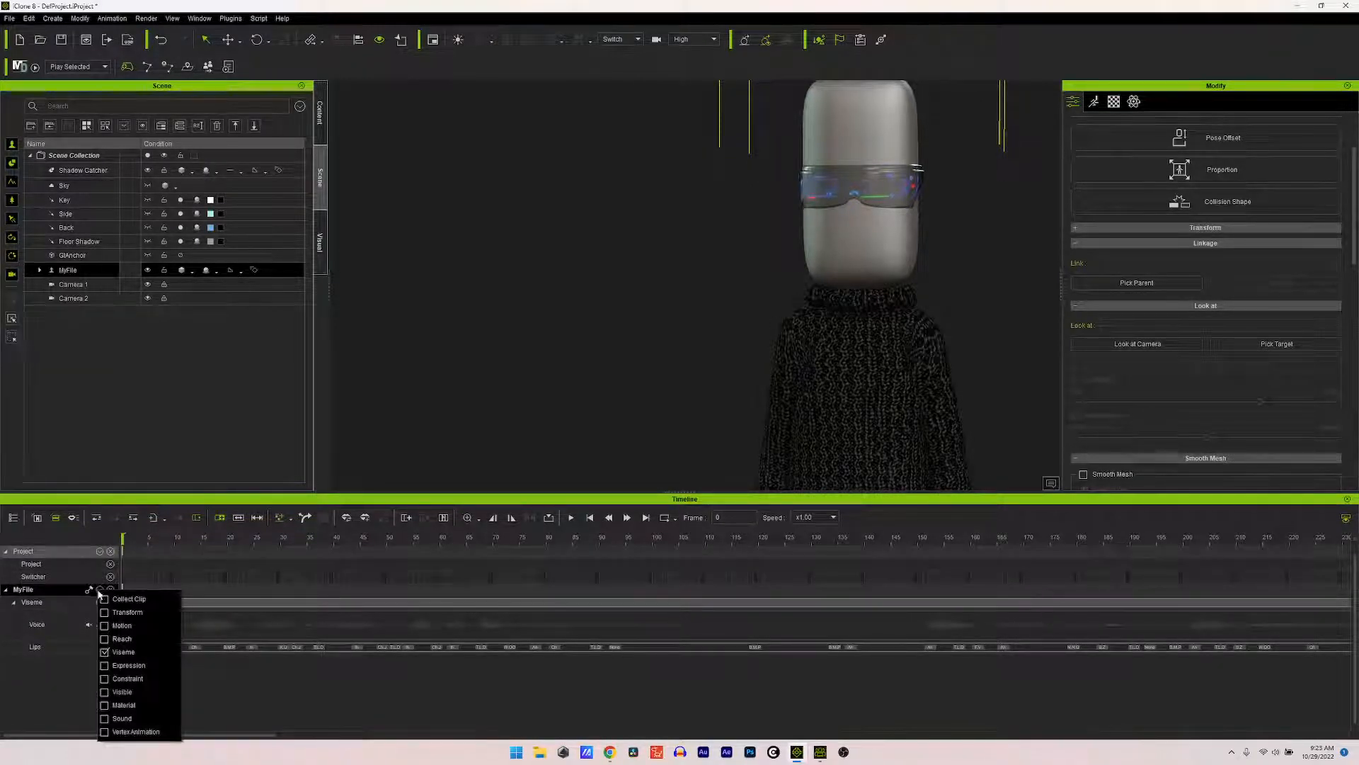
left_click(104, 626)
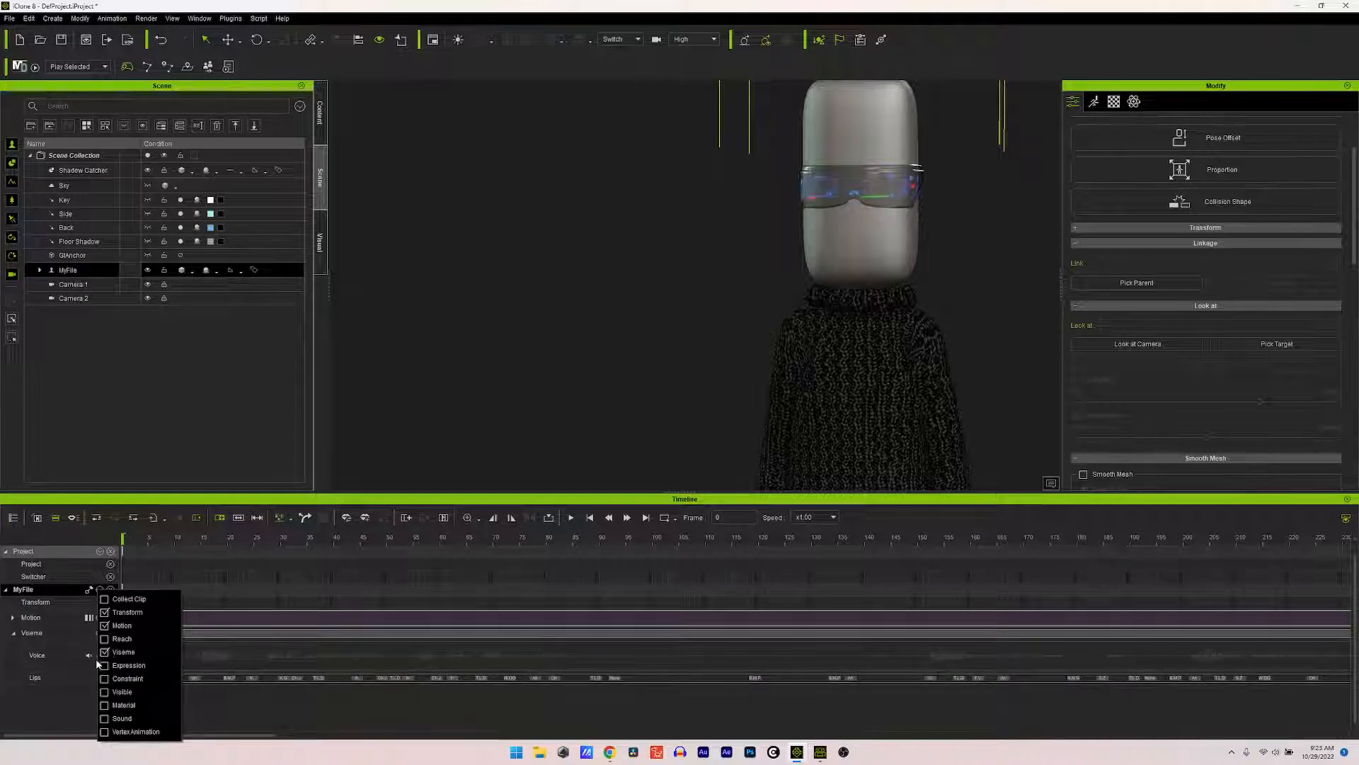
left_click(90, 713)
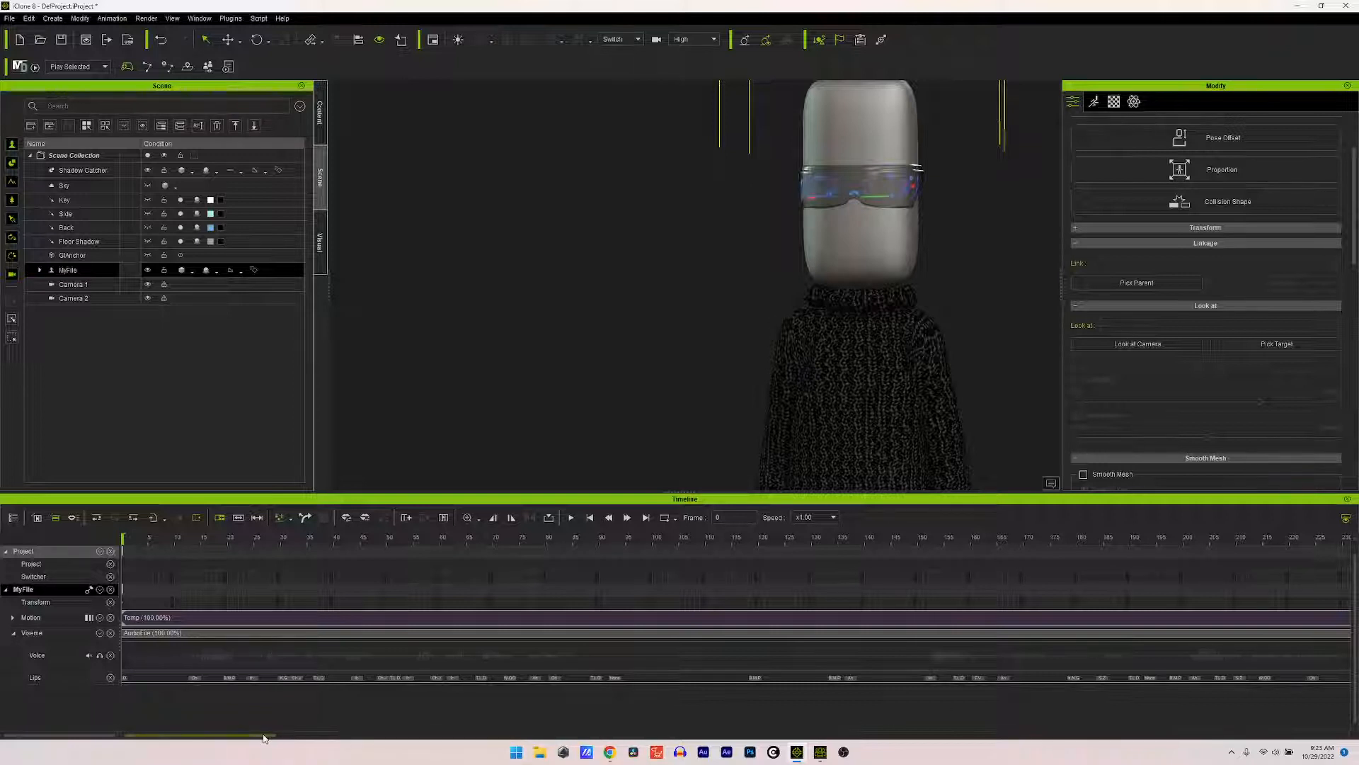
Step: Play back the voiceover on the timeline and examine where the audio track ends
left_click_drag(263, 738, 190, 760)
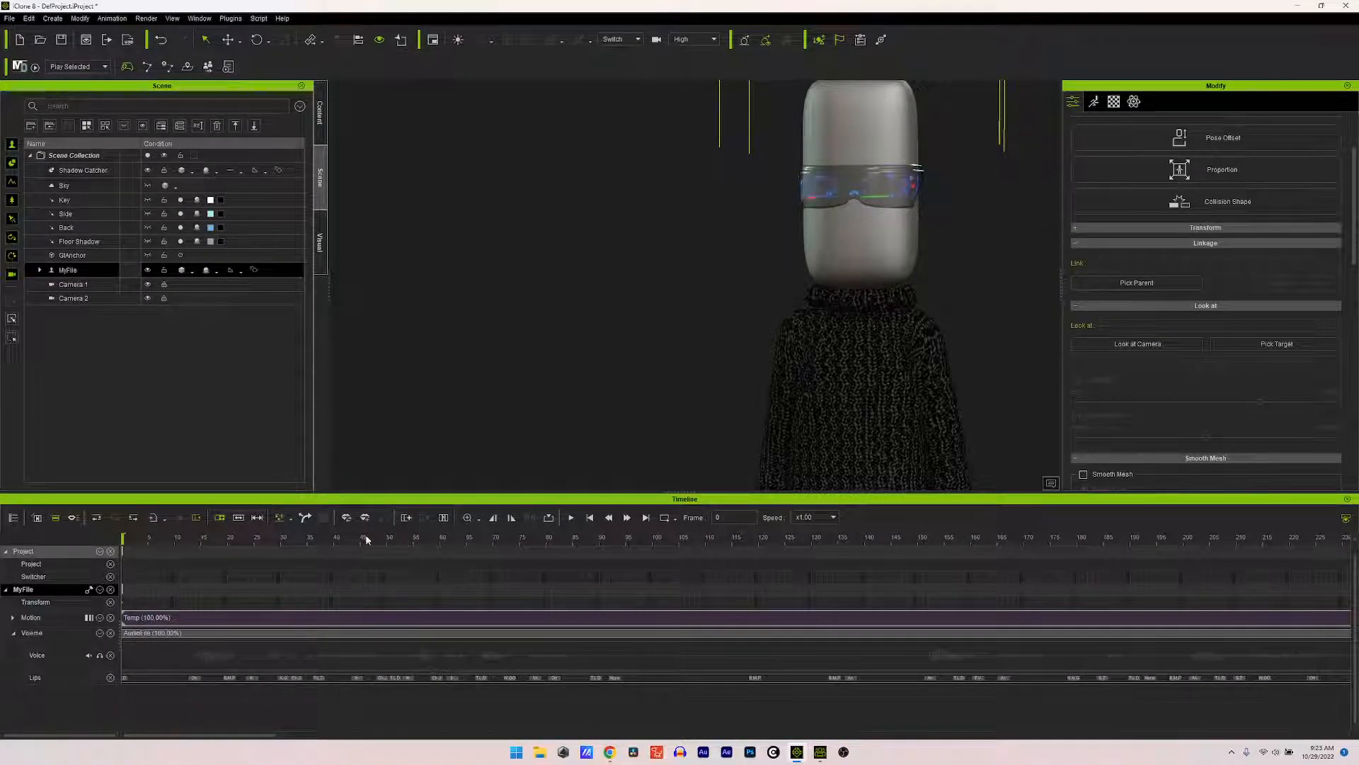
left_click(571, 518)
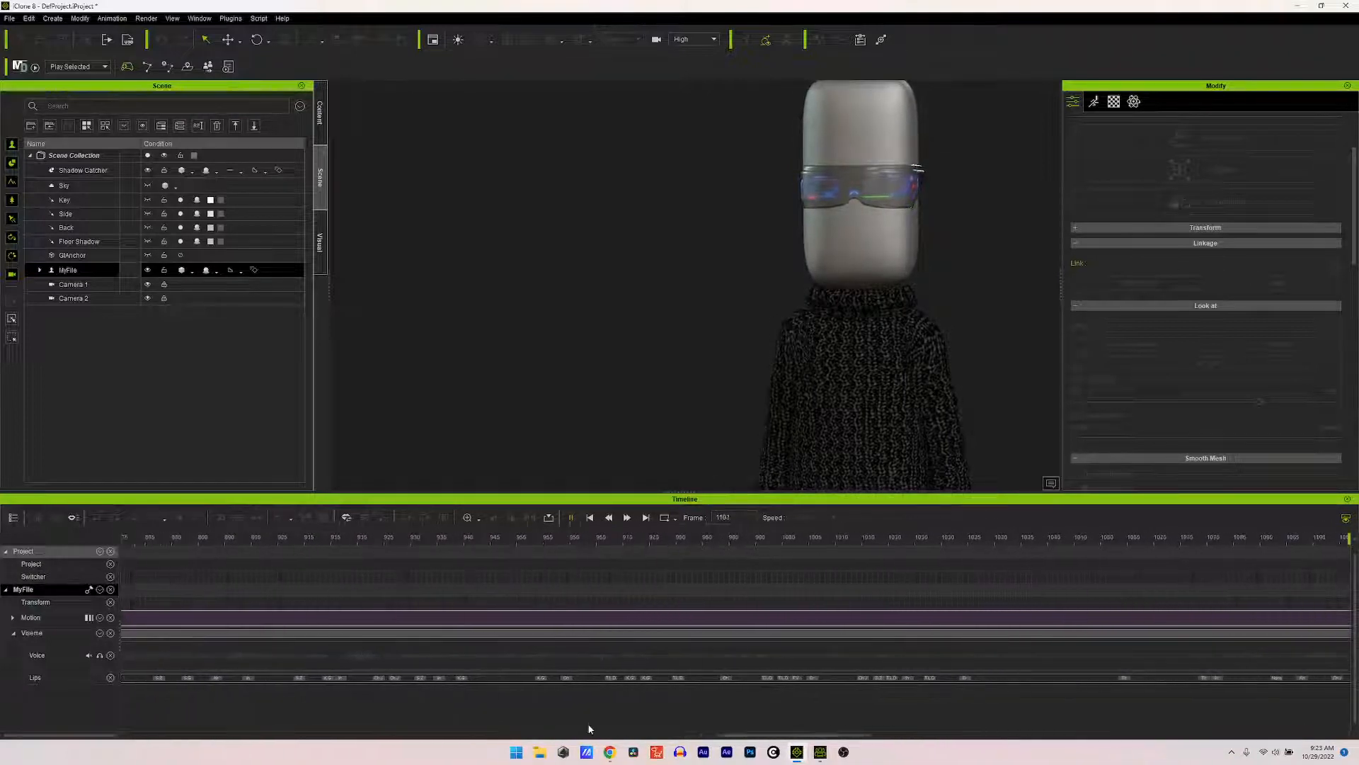
left_click(574, 516)
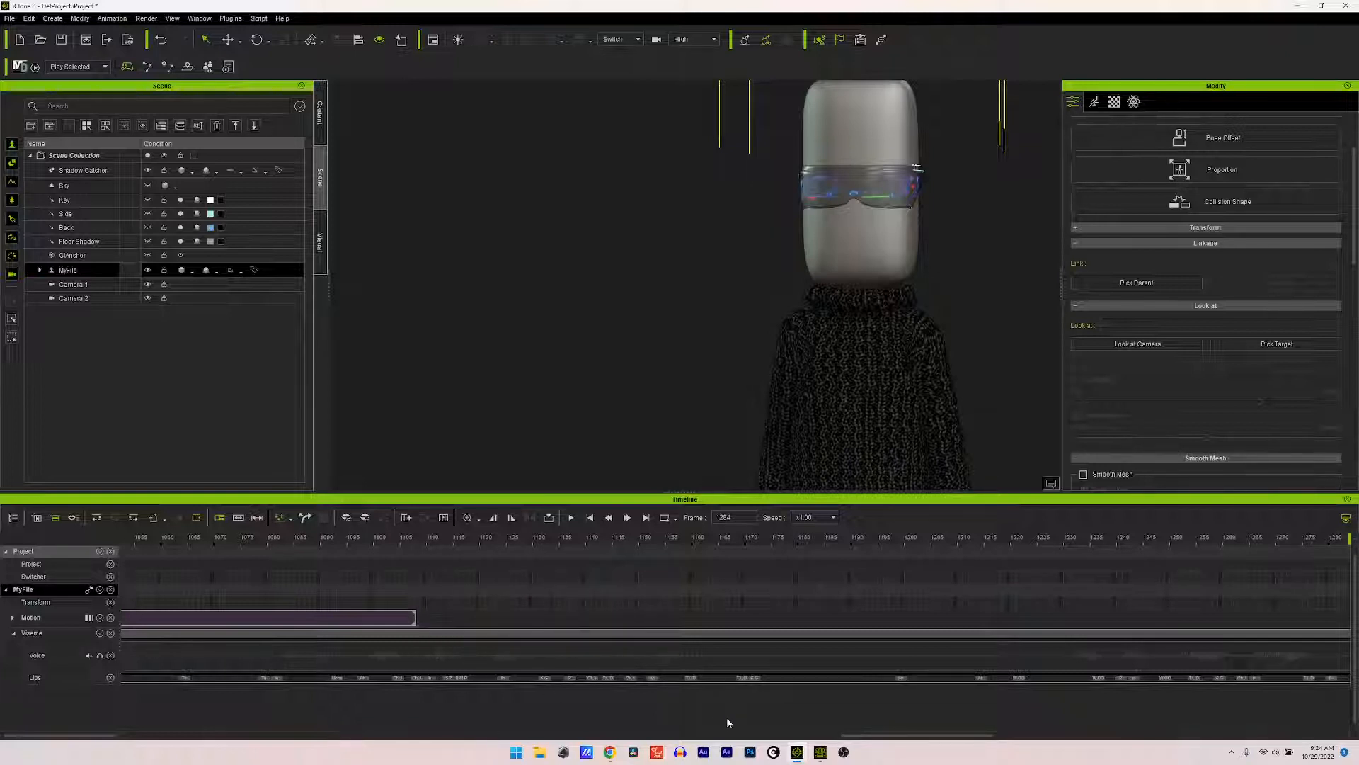
left_click_drag(863, 737, 1219, 739)
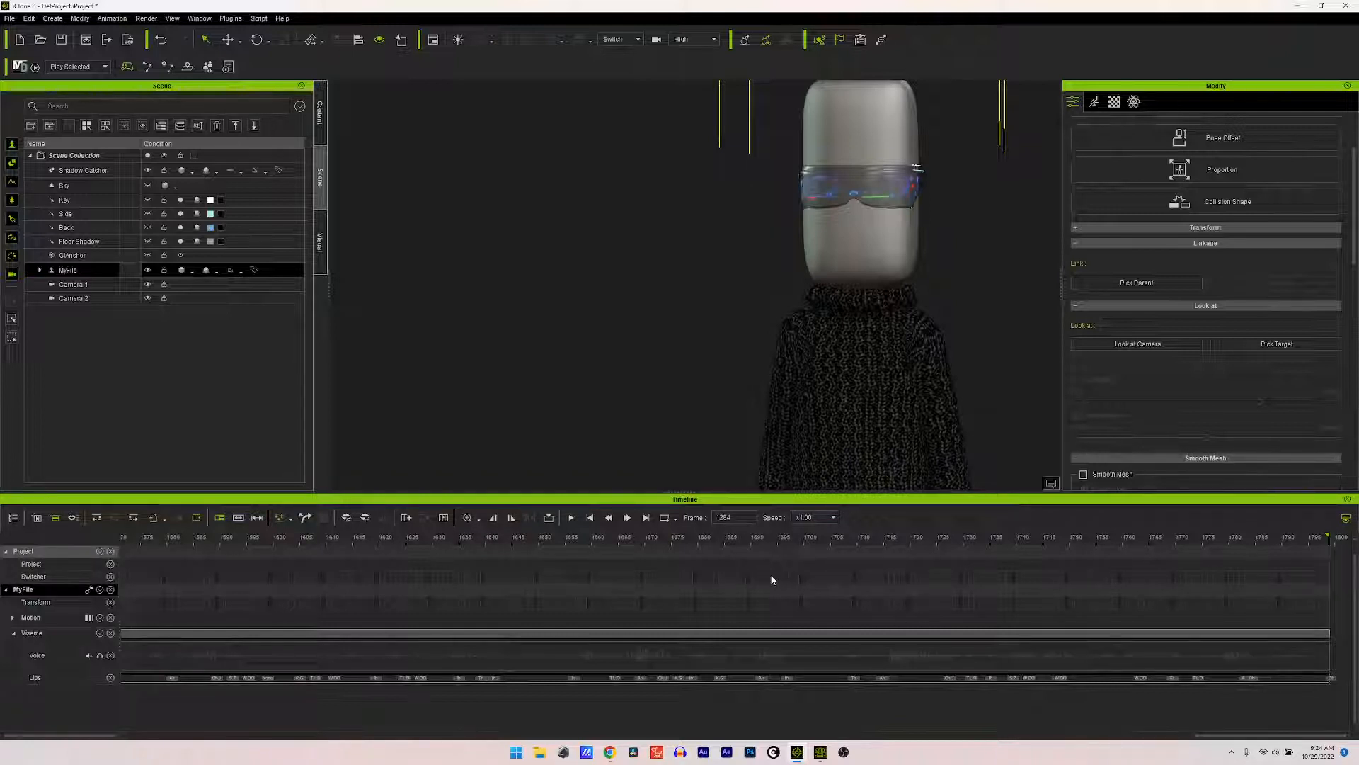
Step: Open Calculator, divide 1800 by 60 to work out the project's running time in seconds, and close it
key("super")
type("c")
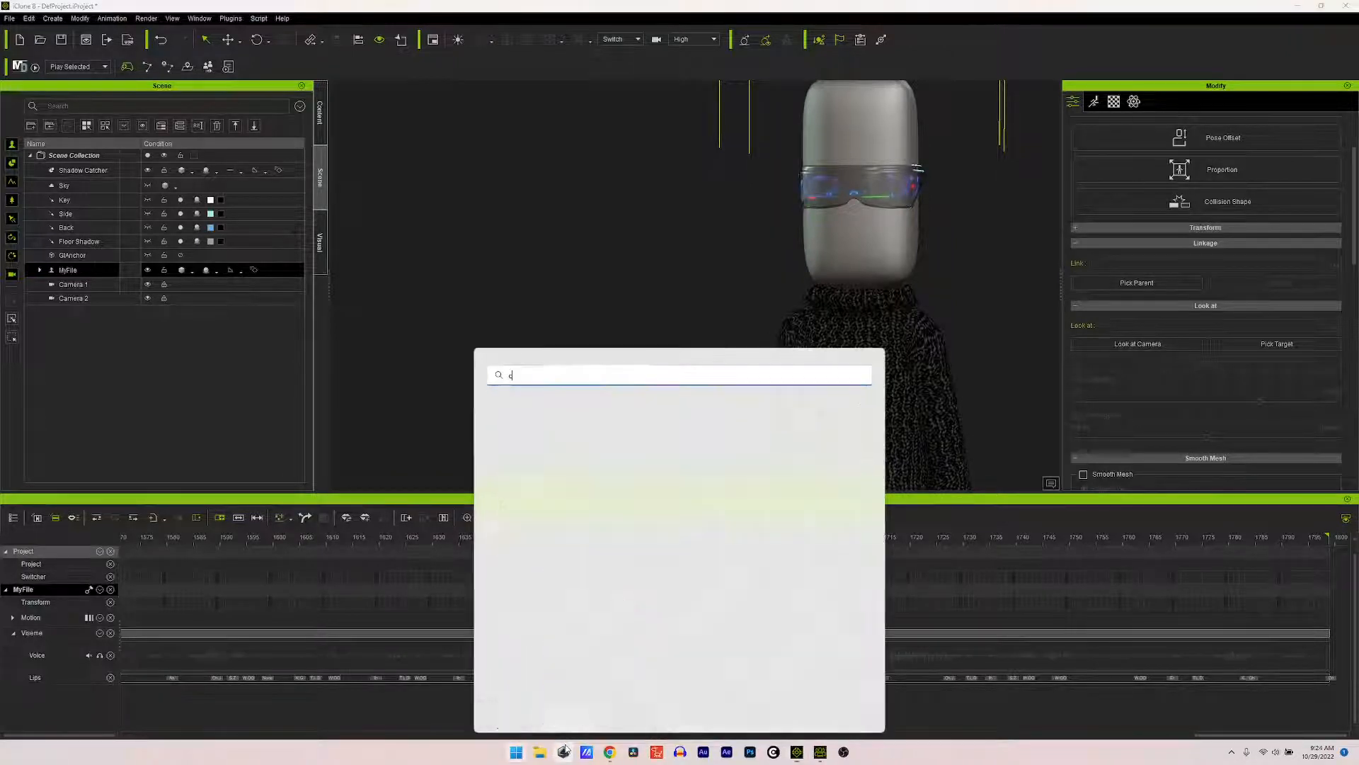
type("alc")
key("Return")
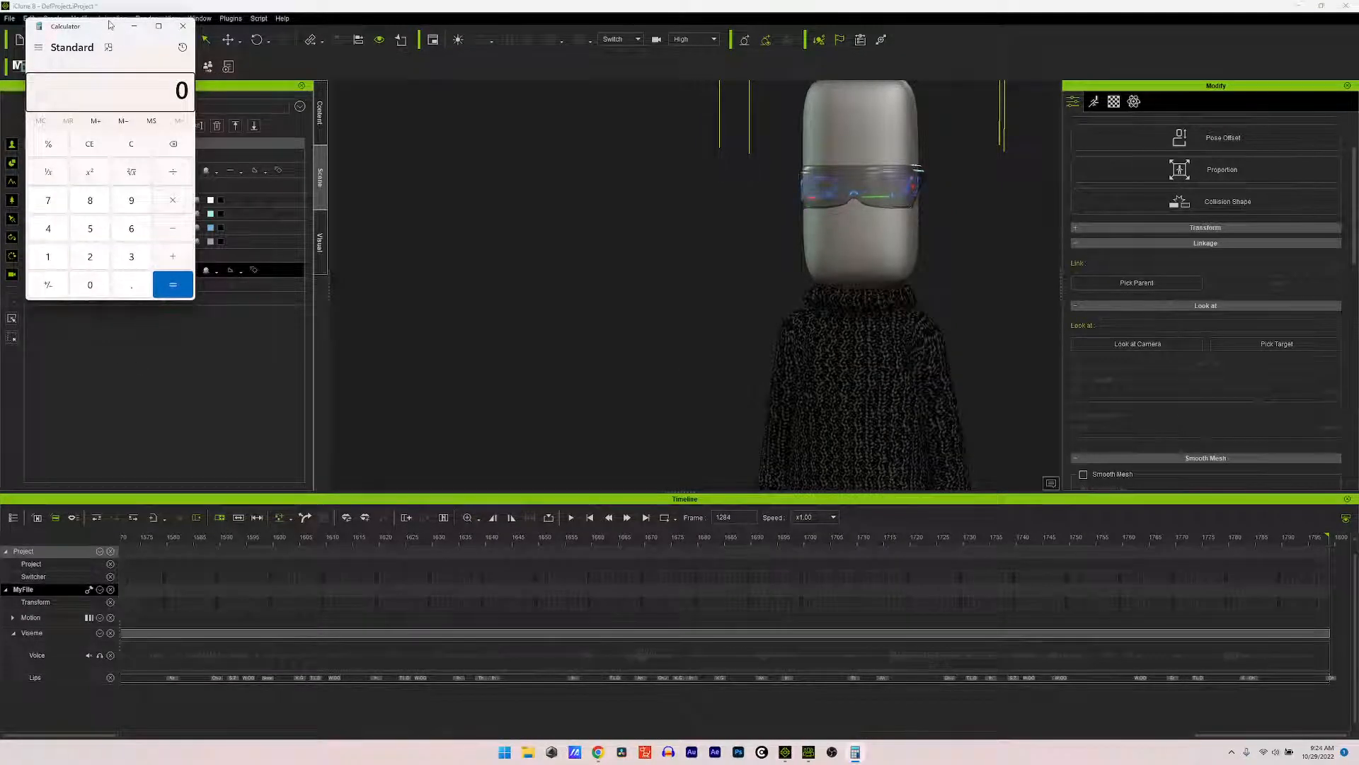
left_click_drag(110, 24, 480, 138)
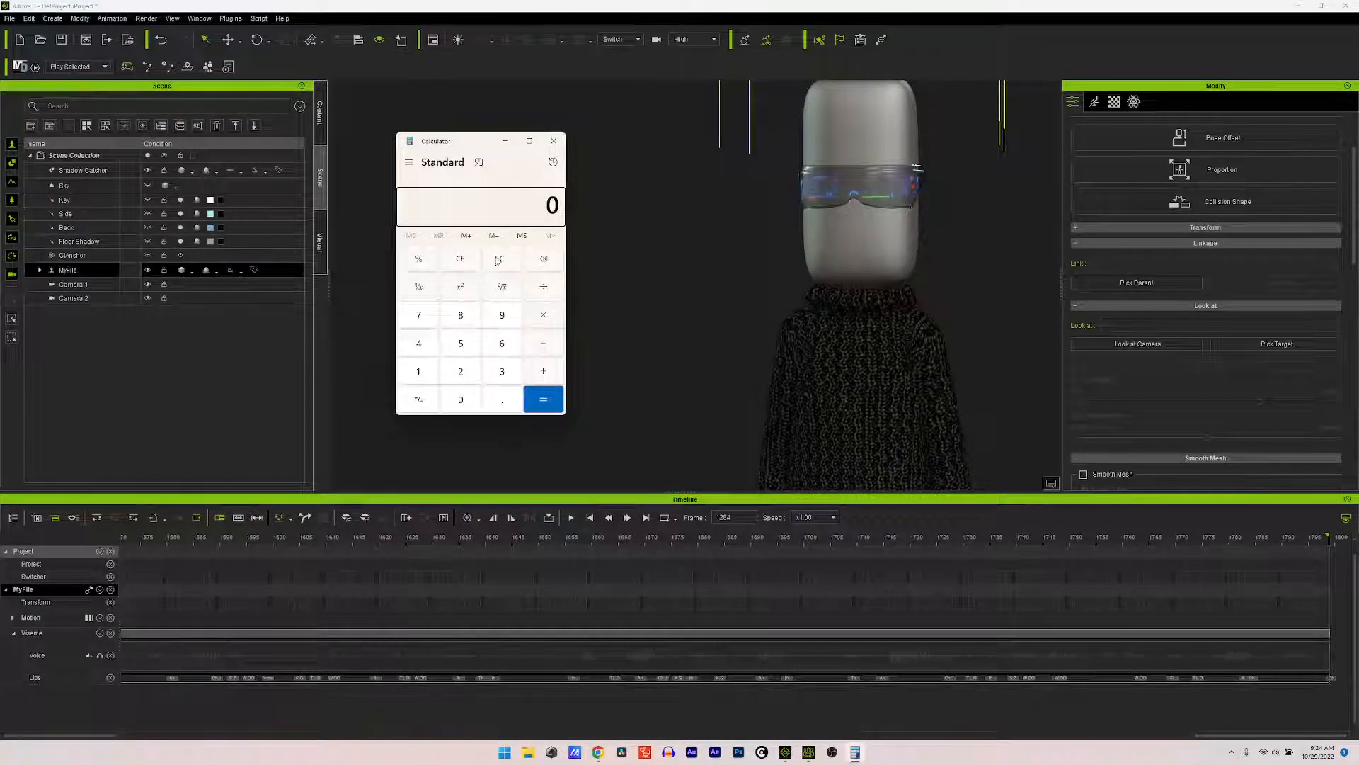
left_click(424, 369)
left_click(462, 317)
left_click(468, 400)
left_click(468, 400)
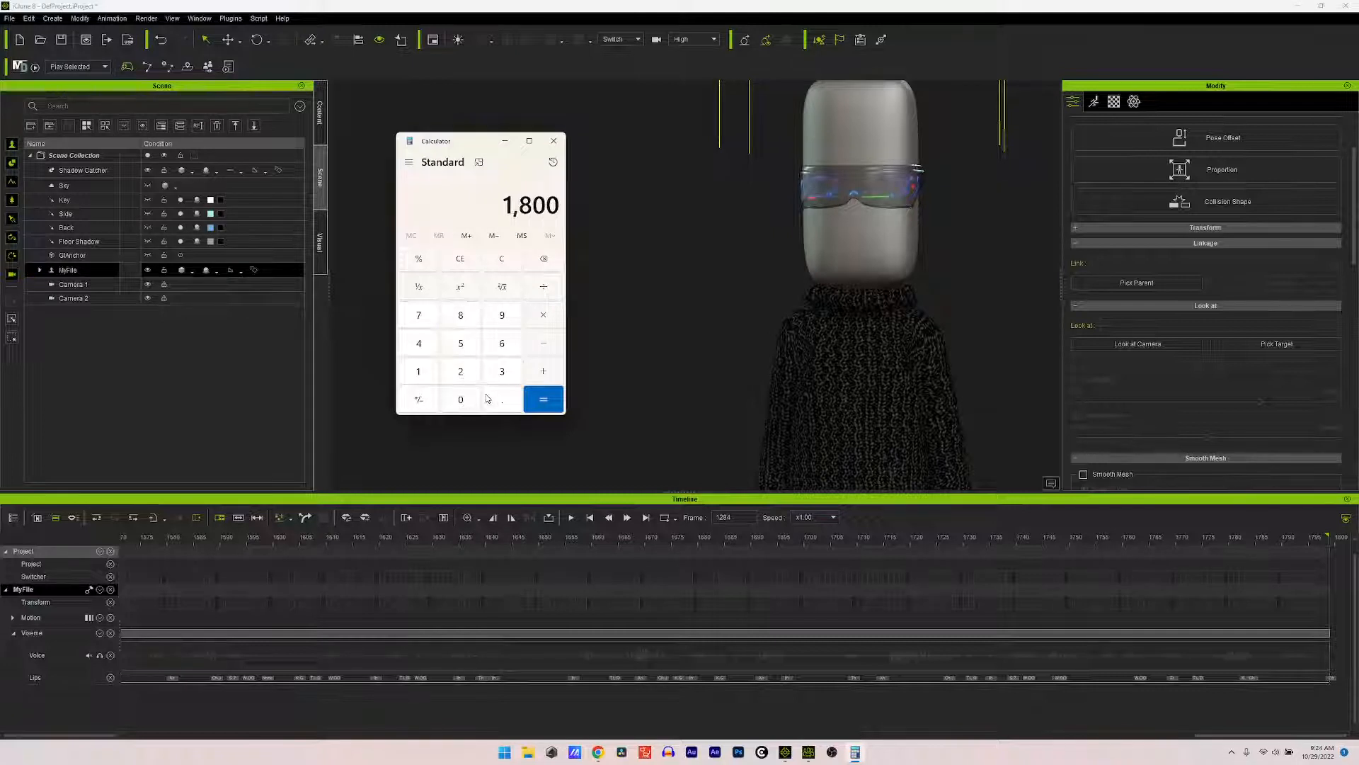
left_click(552, 287)
left_click(503, 345)
left_click(467, 399)
left_click(543, 399)
left_click(553, 142)
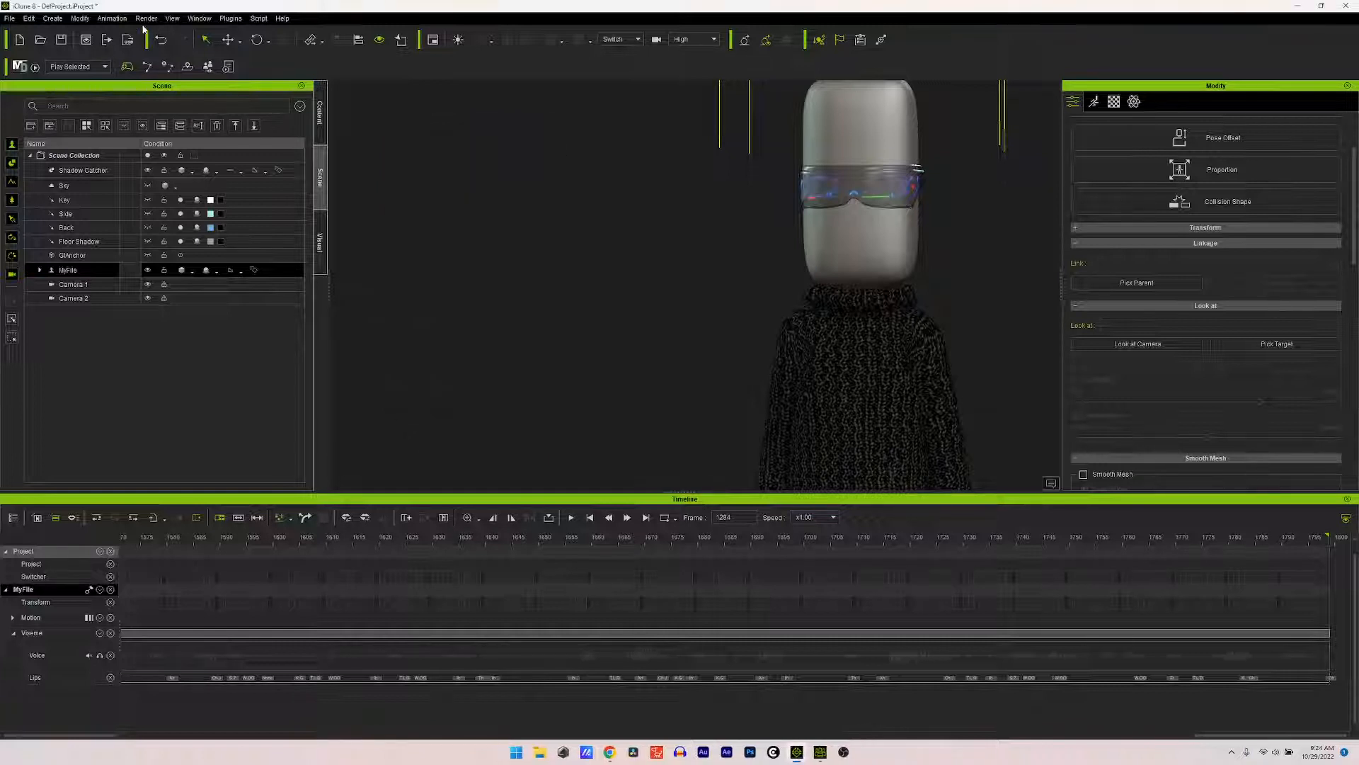
Step: Set the project's end frame to 3624
left_click(29, 19)
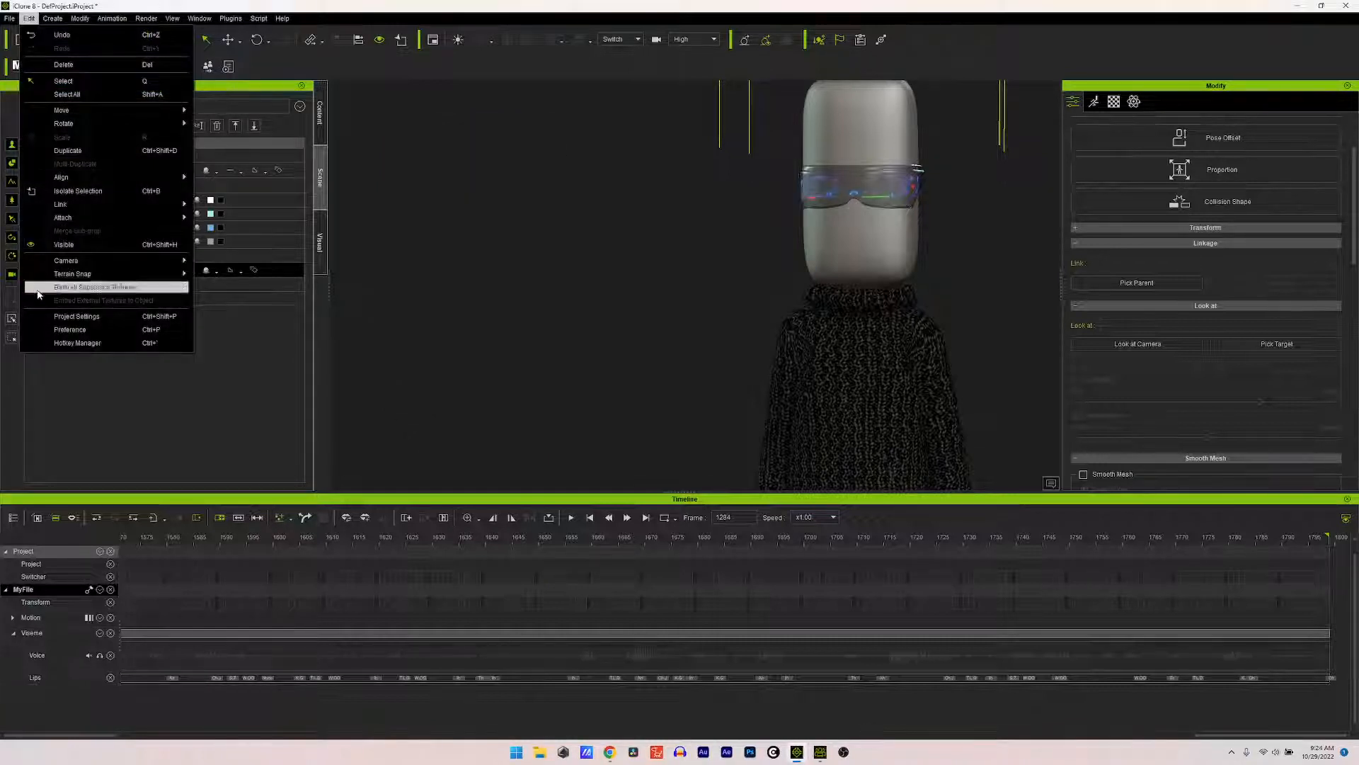
left_click(56, 322)
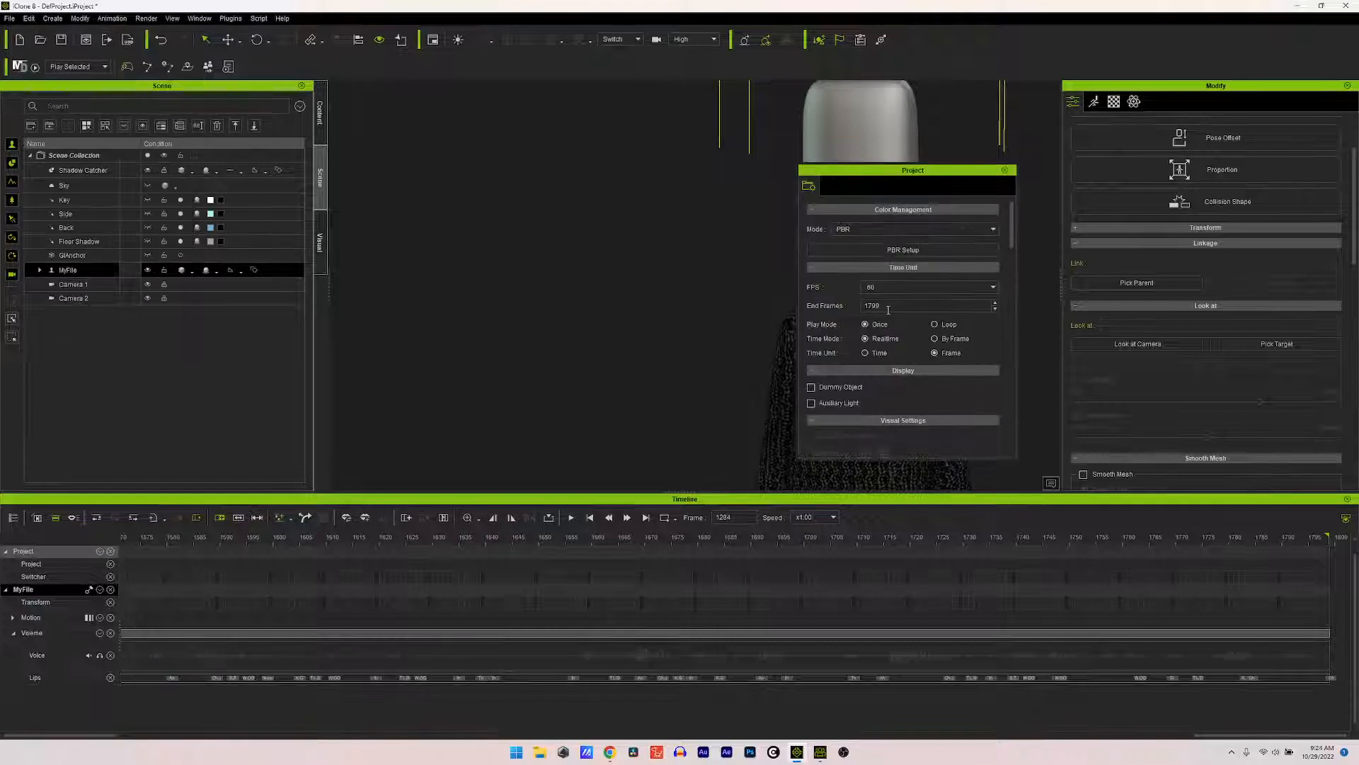
left_click_drag(895, 306, 853, 296)
type("3624")
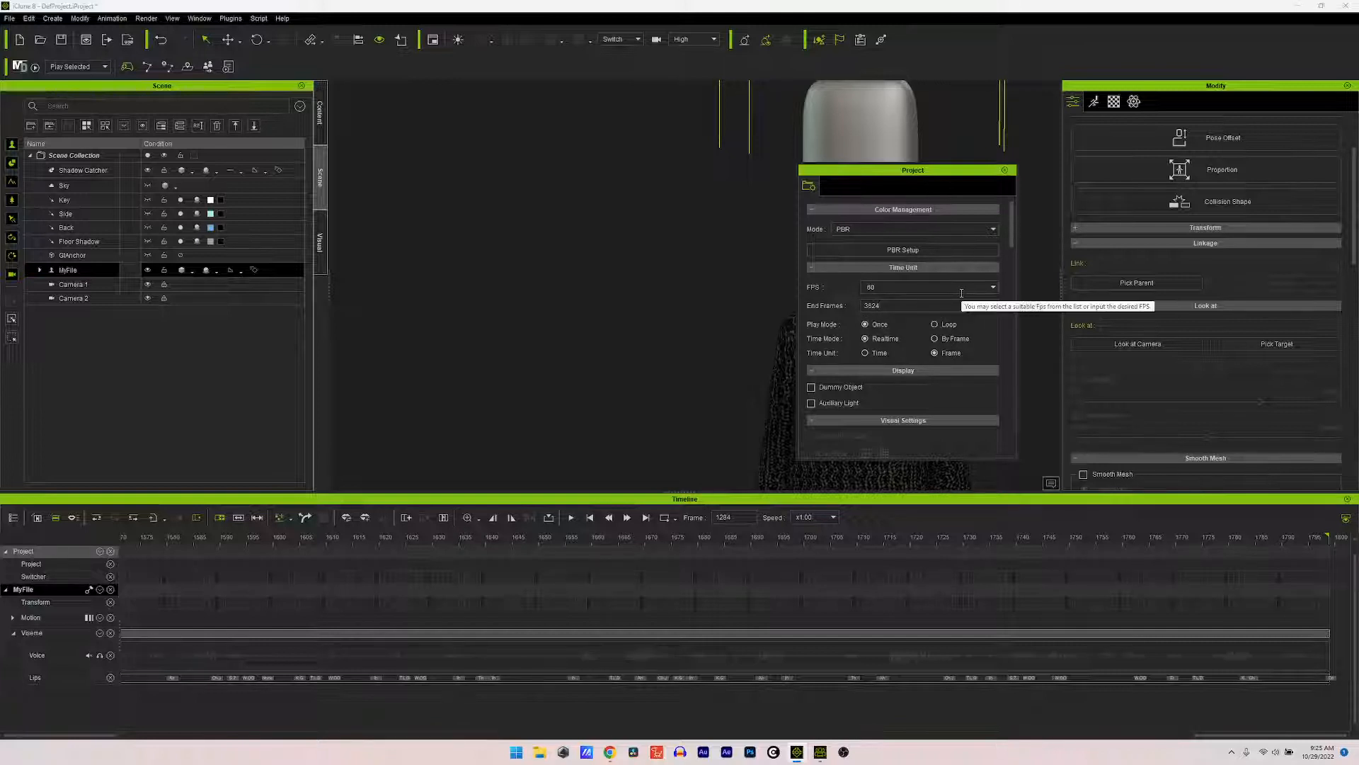
left_click(1004, 170)
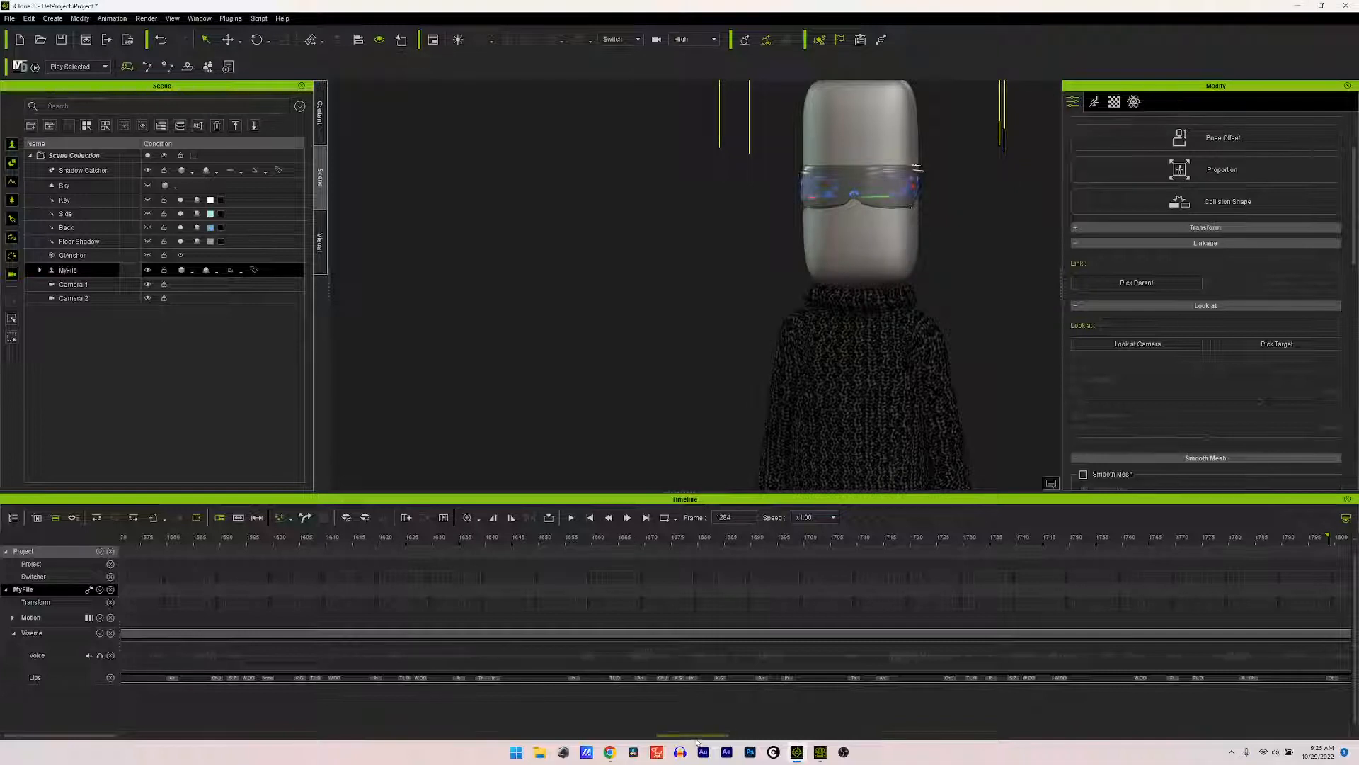
Step: Play back the last stretch of the timeline, from about frame 3485, to check whether the voiceover is complete
left_click_drag(698, 742, 1328, 739)
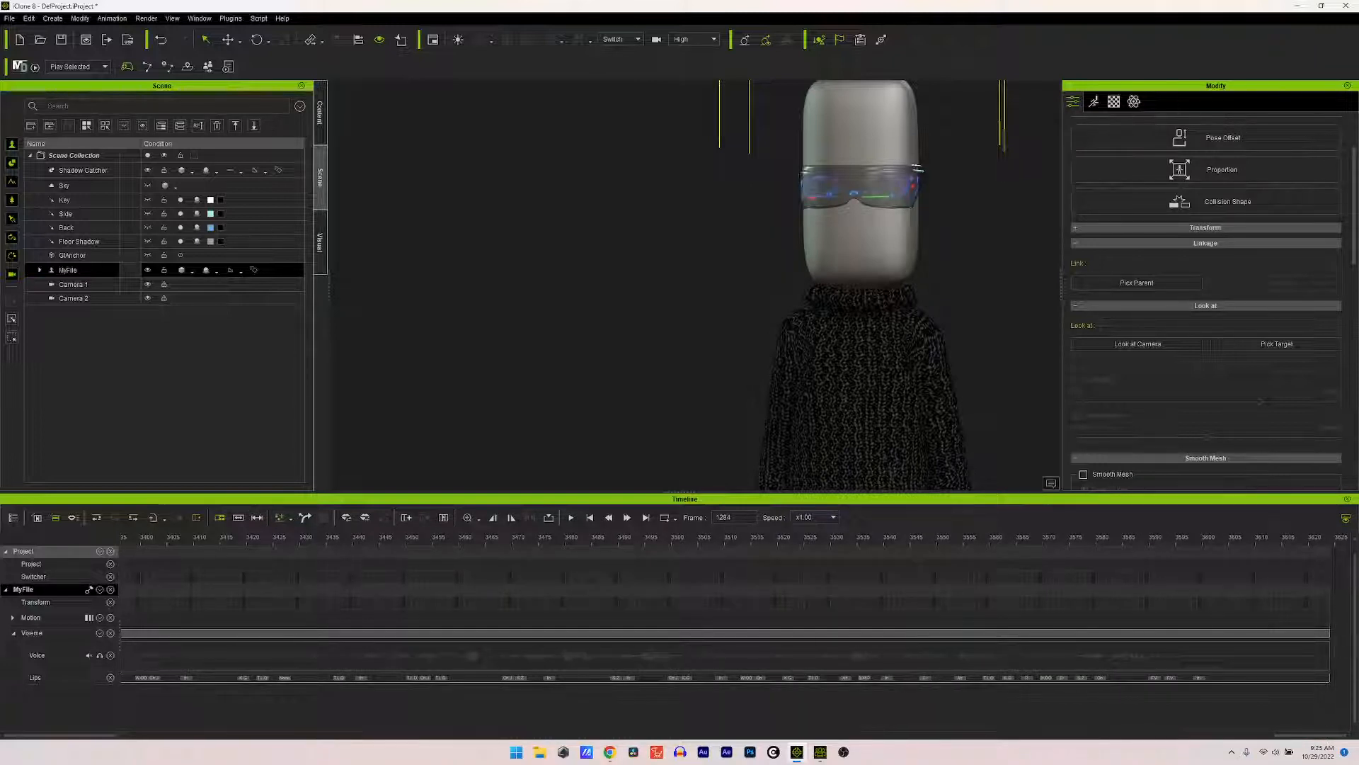
left_click(1329, 555)
left_click(563, 538)
left_click(572, 517)
left_click(1328, 539)
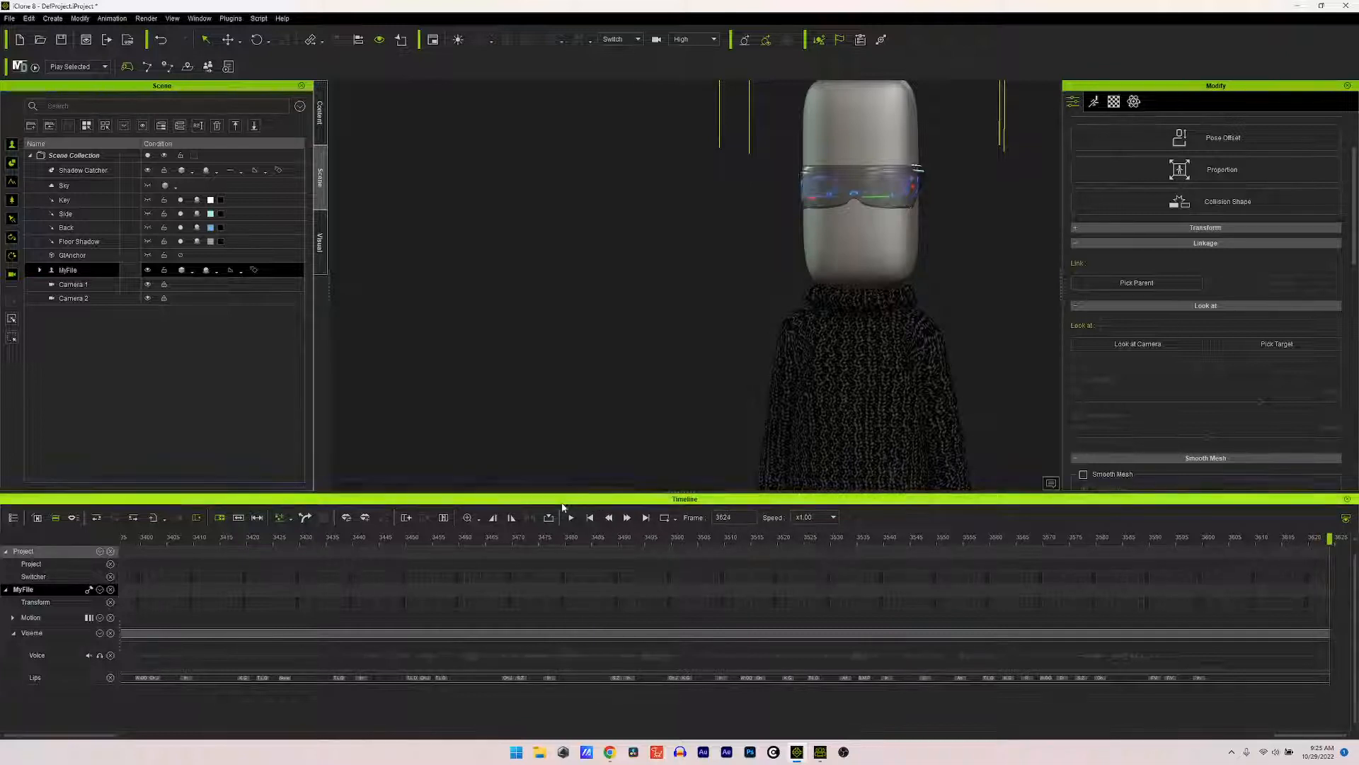
left_click(591, 544)
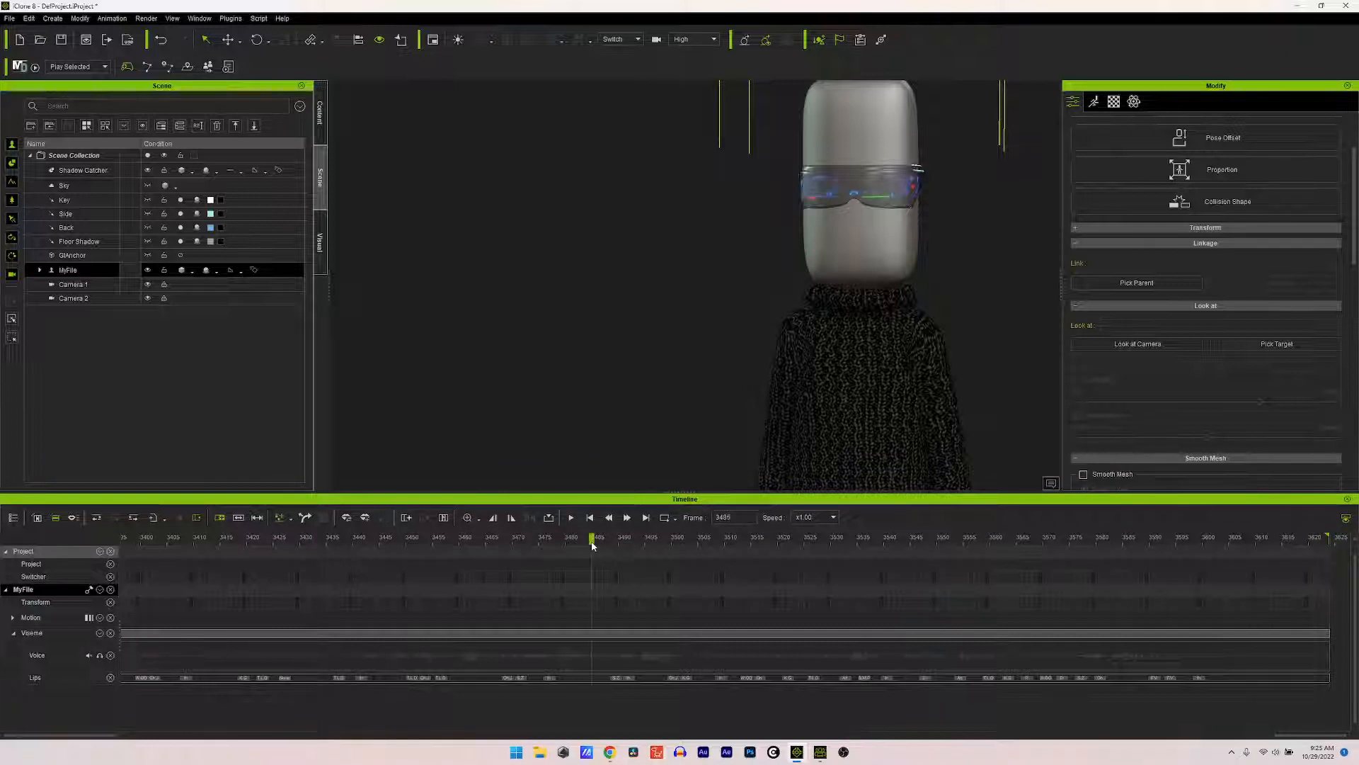
left_click(571, 517)
Step: Extend the project length to 5000 end frames
left_click(54, 20)
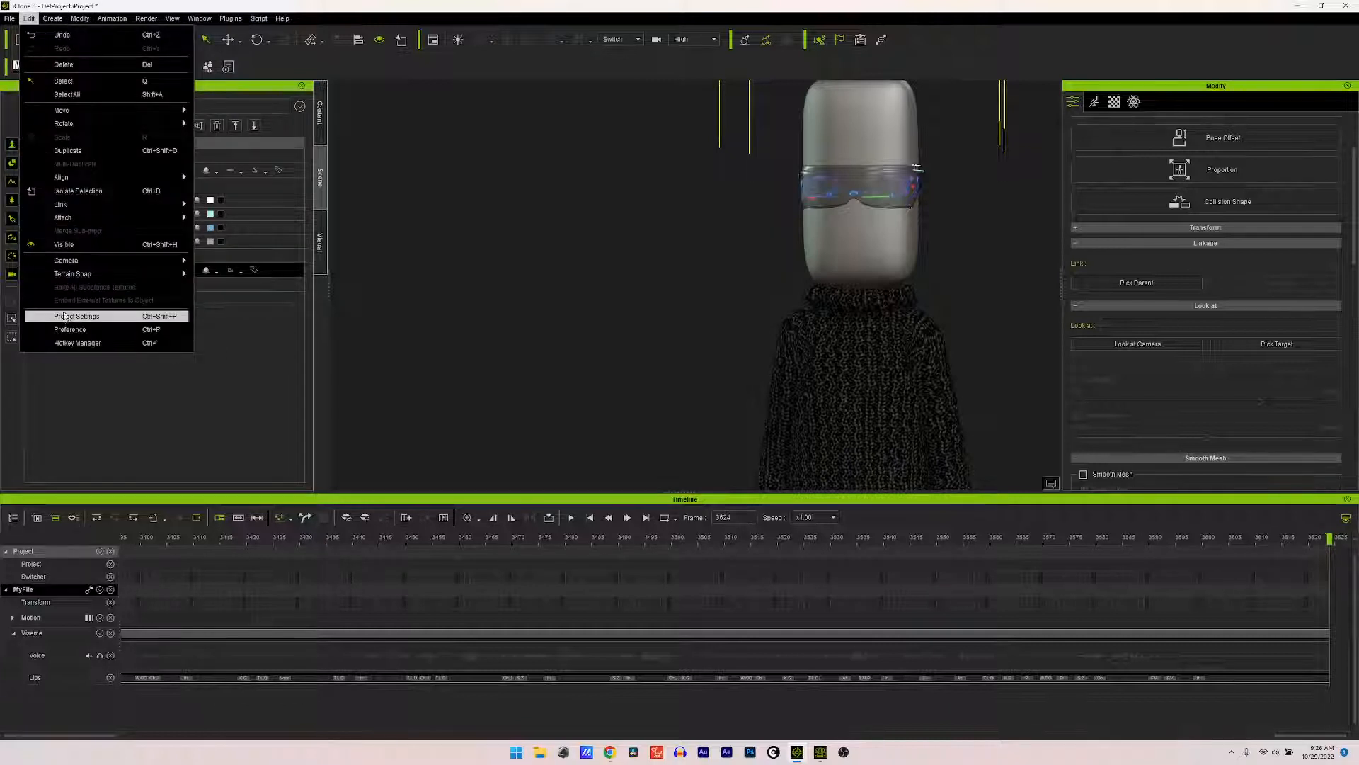
left_click(147, 317)
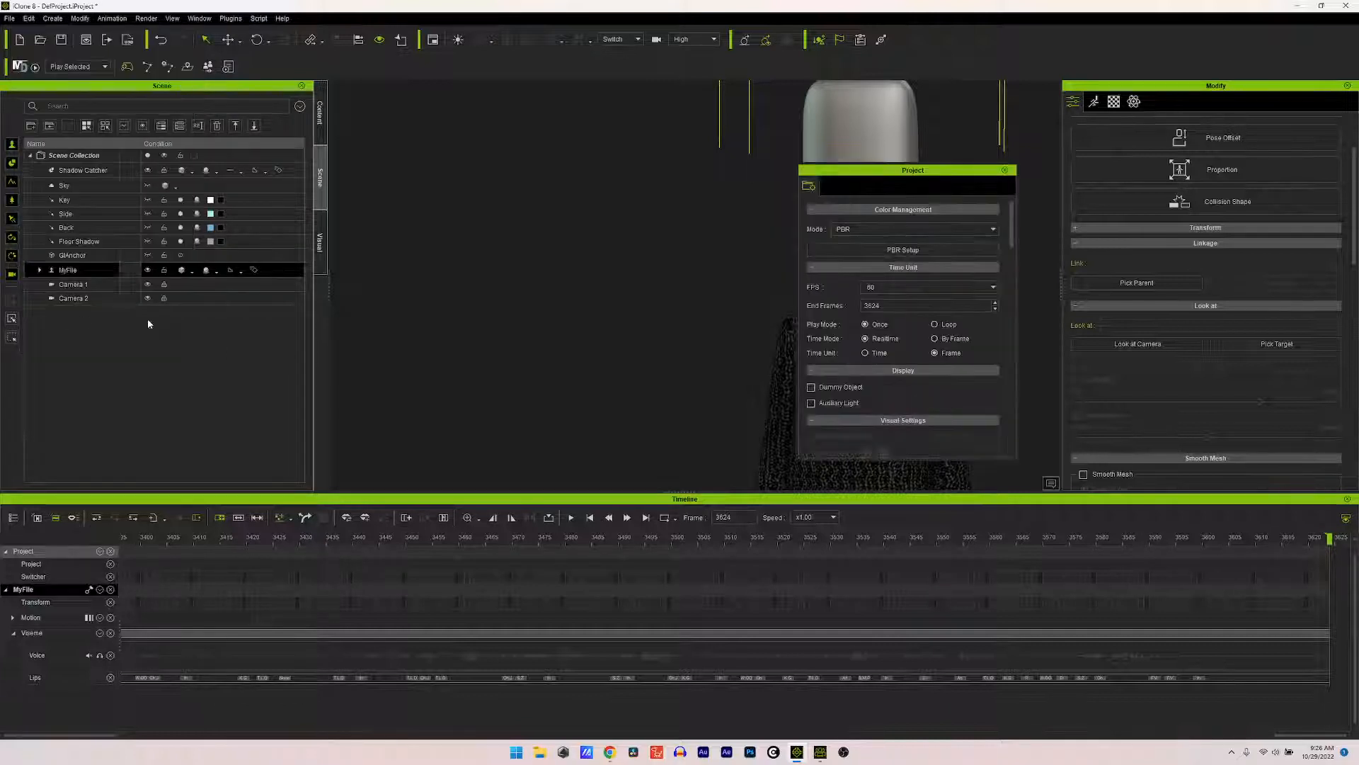
double_click(872, 305)
type("5000")
key("Return")
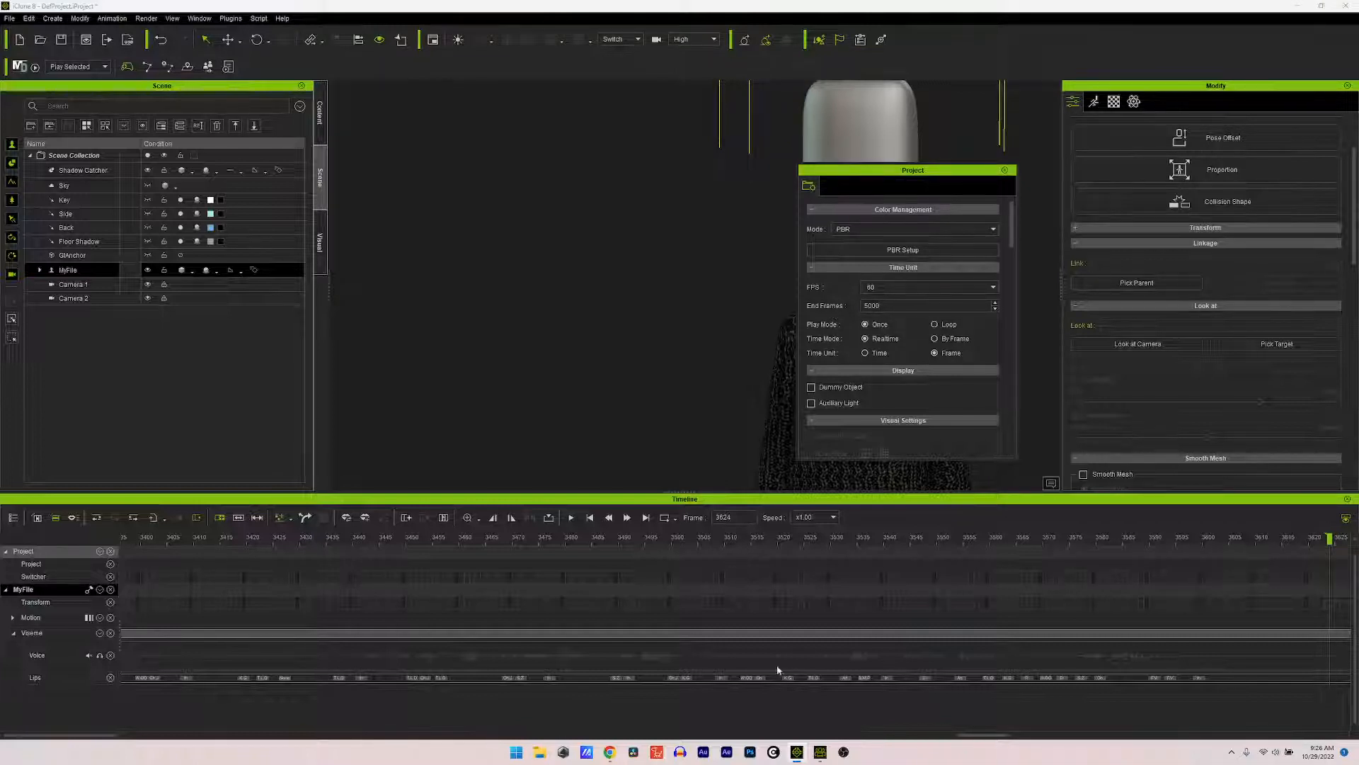
Step: Place the playhead just past the end of the voice clip and set the project's end frame to 4660
left_click_drag(995, 733, 1280, 759)
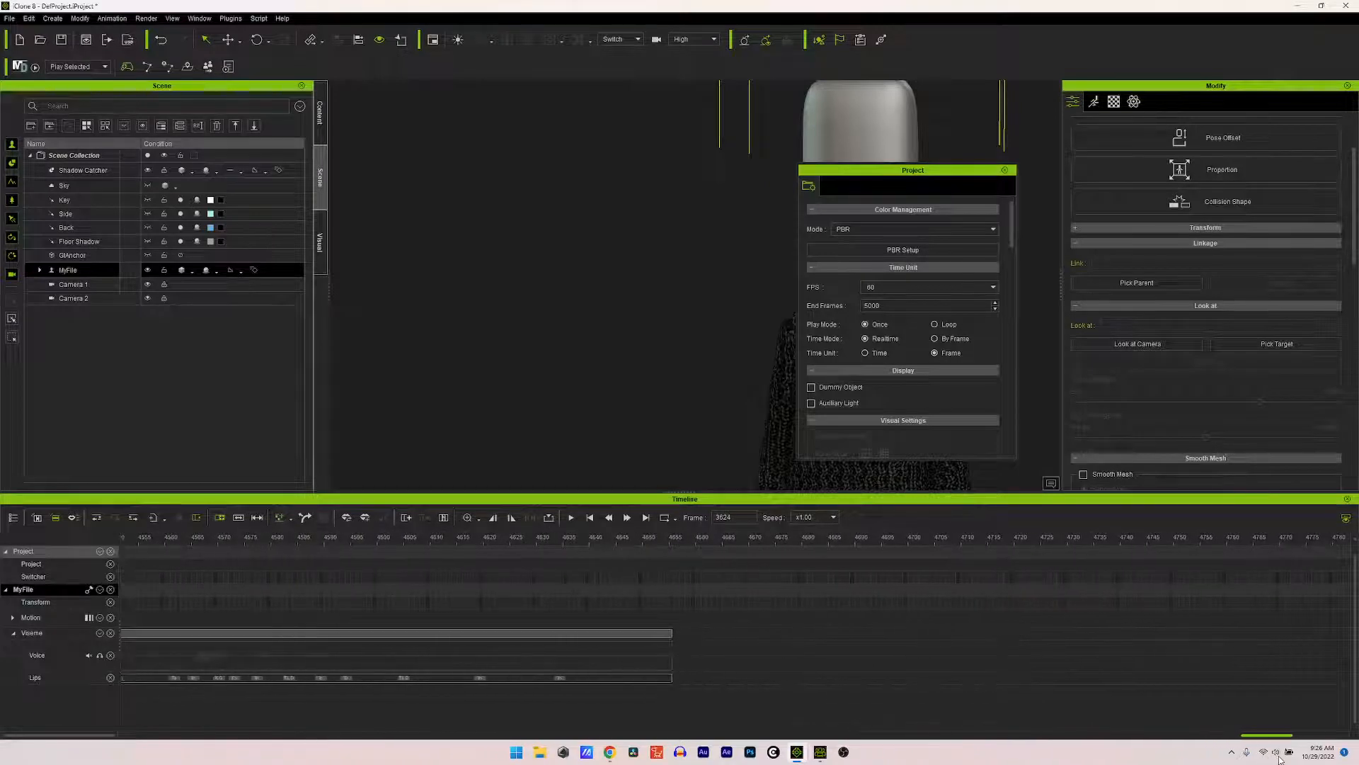
left_click(697, 546)
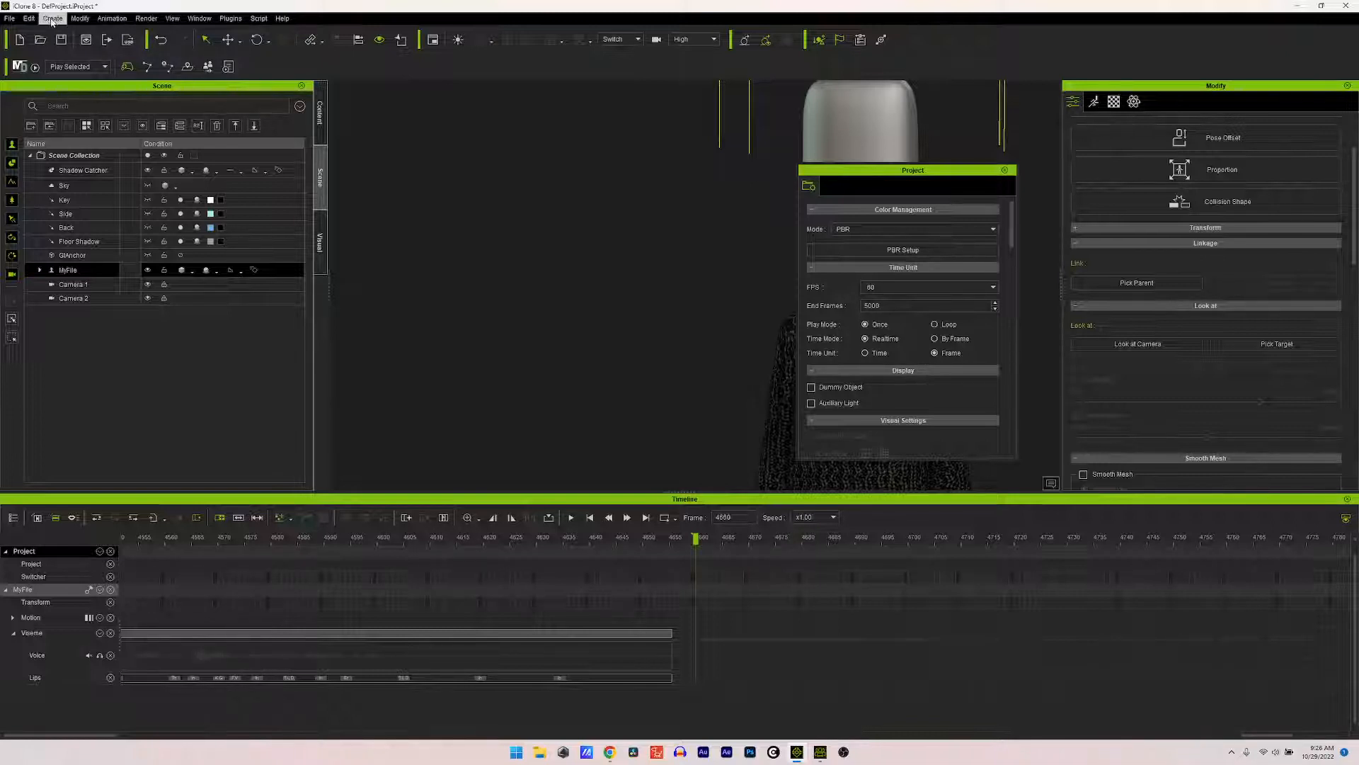
left_click(29, 19)
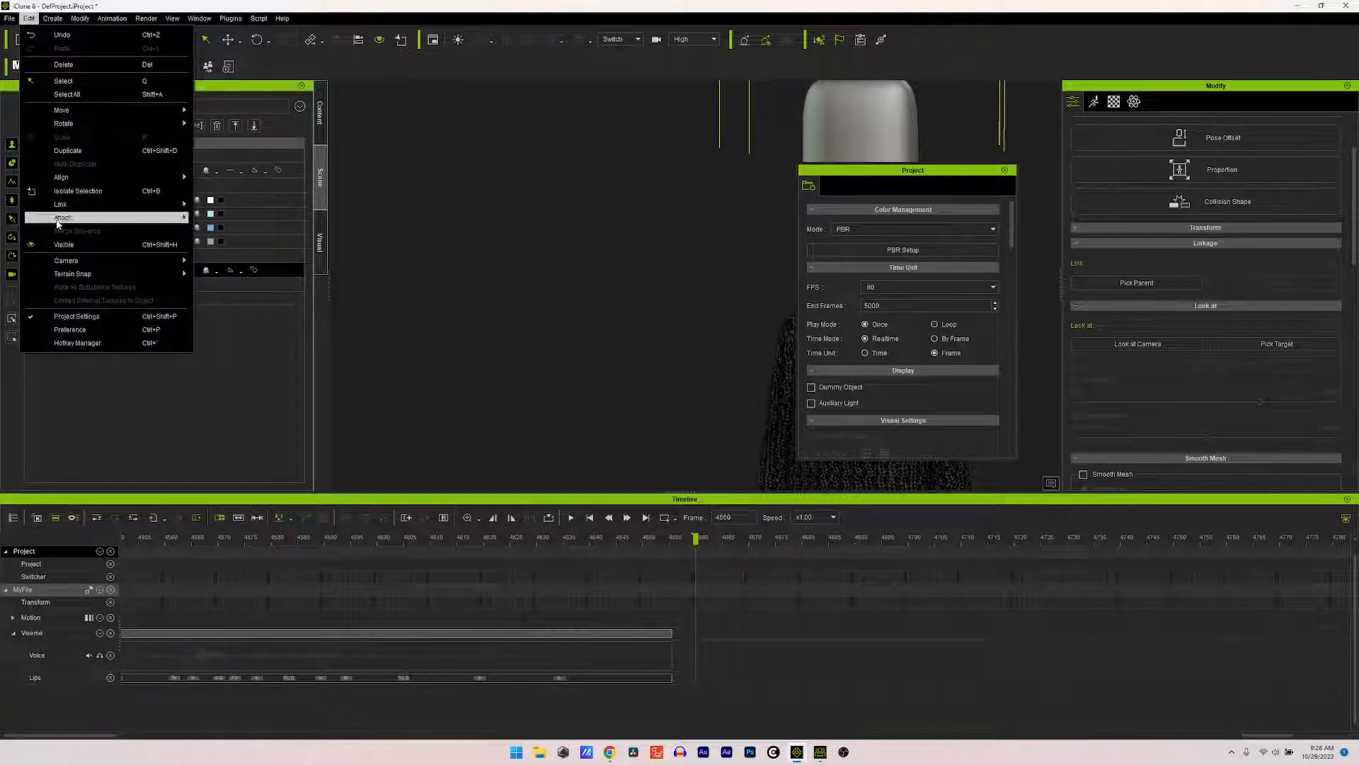
left_click(83, 318)
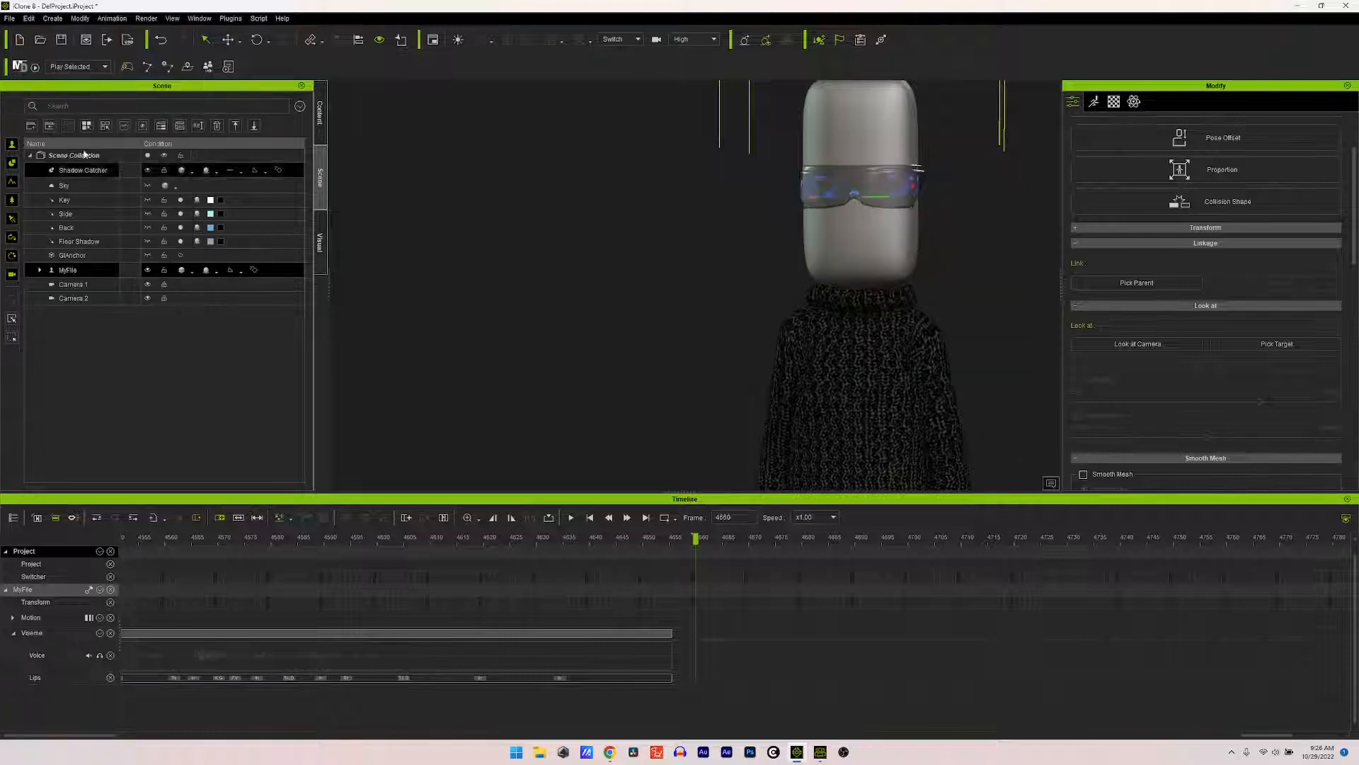
left_click(29, 19)
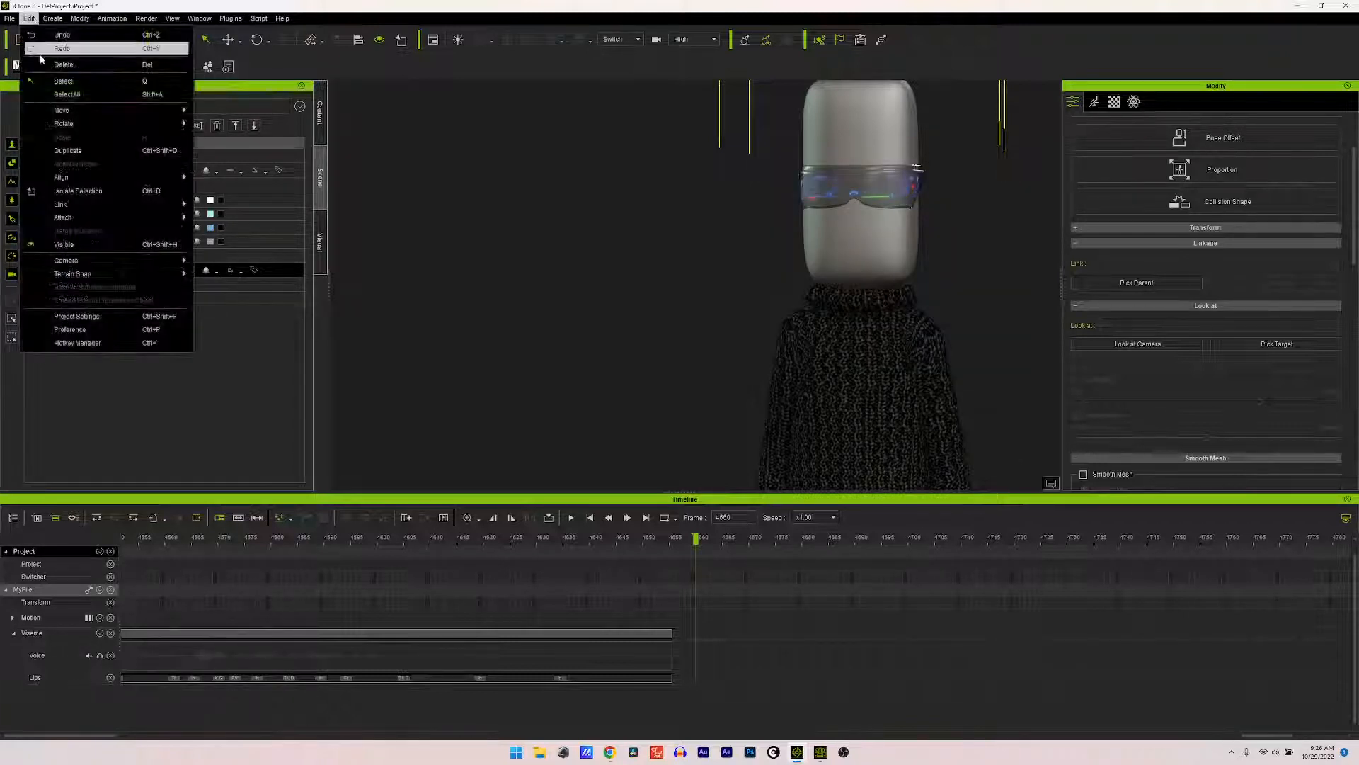
left_click(84, 315)
double_click(888, 305)
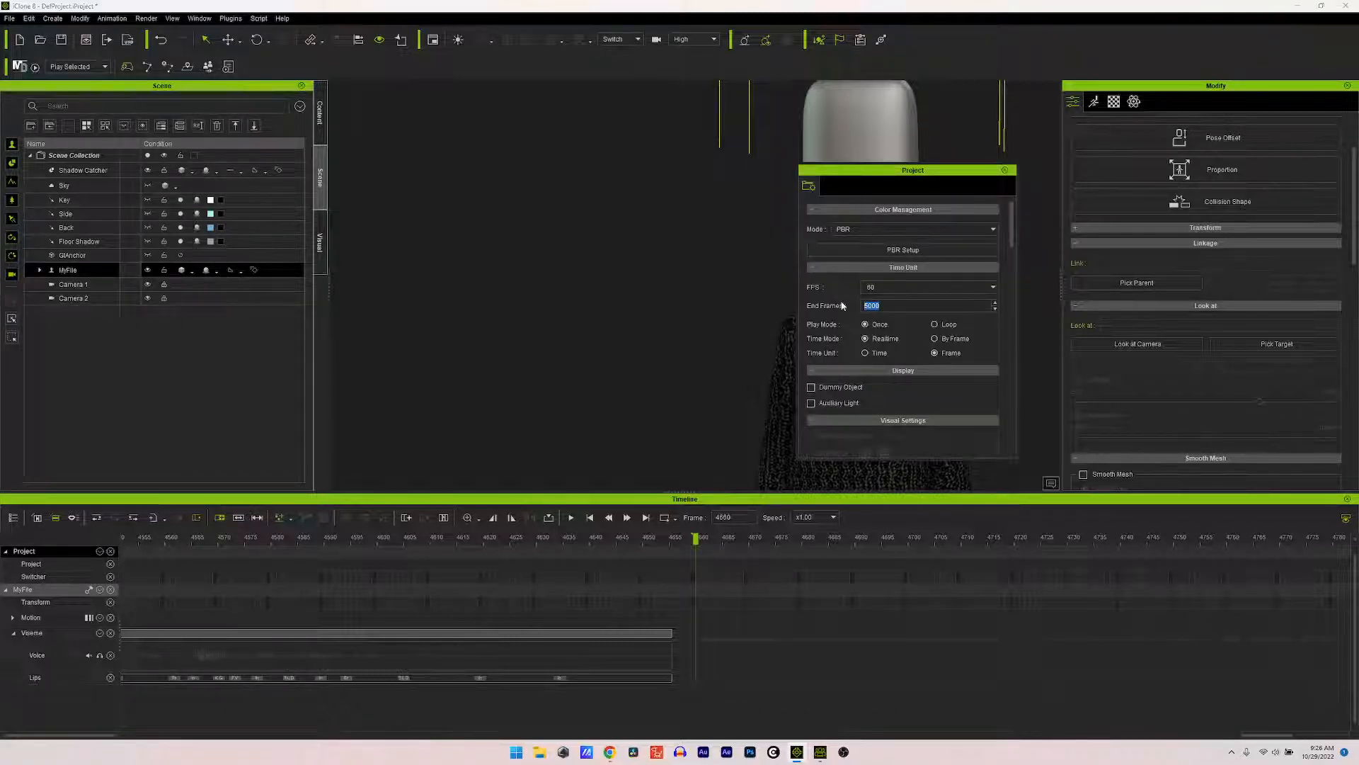
type("4660")
key("Return")
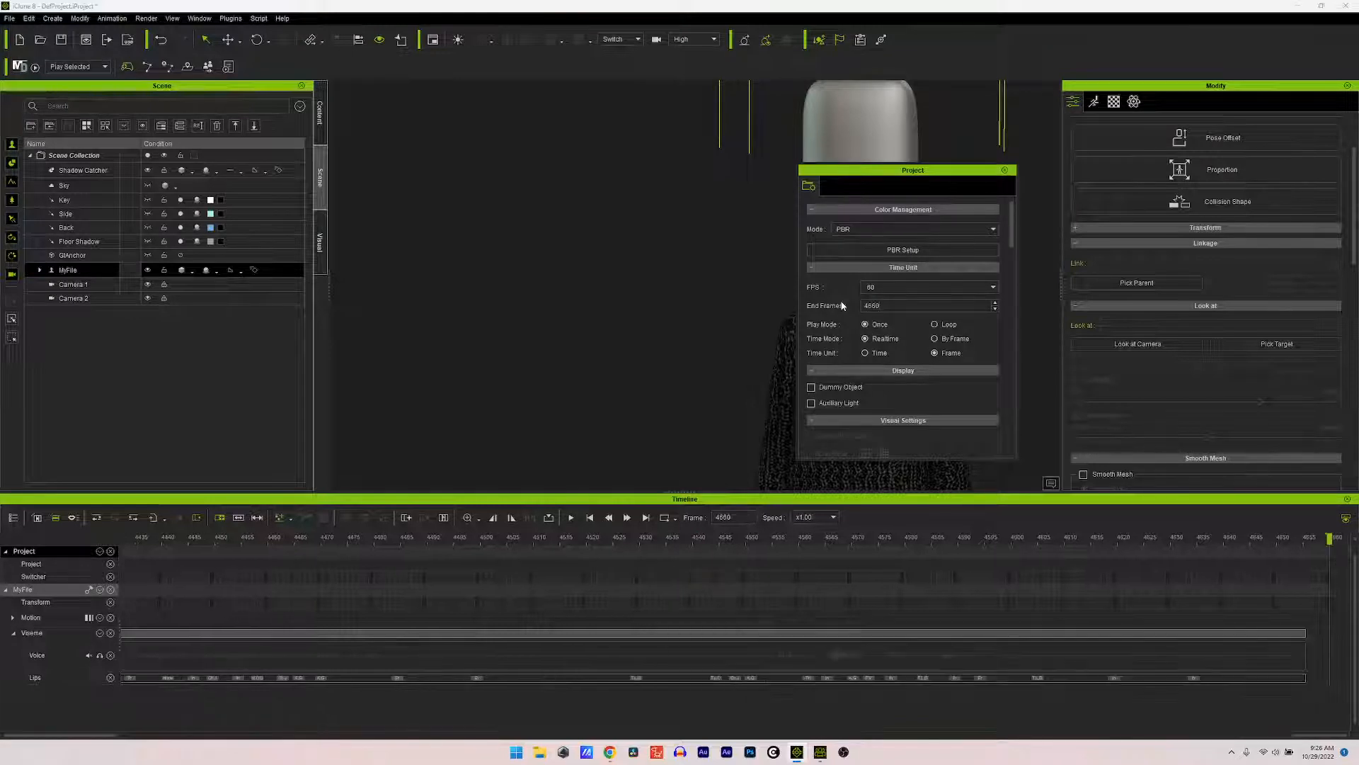
left_click(1004, 169)
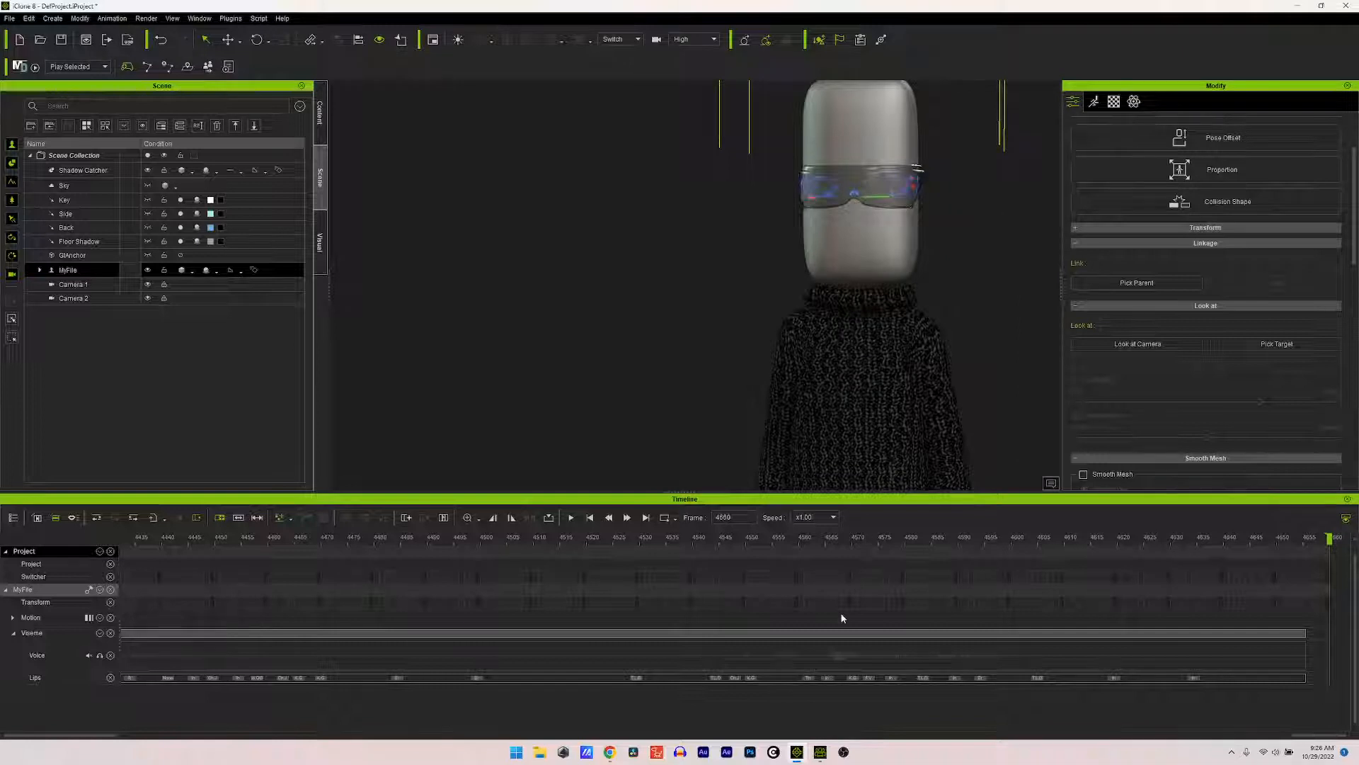
Step: Return the playhead to the start and extend the character's motion clip to about frame 1435
left_click(590, 518)
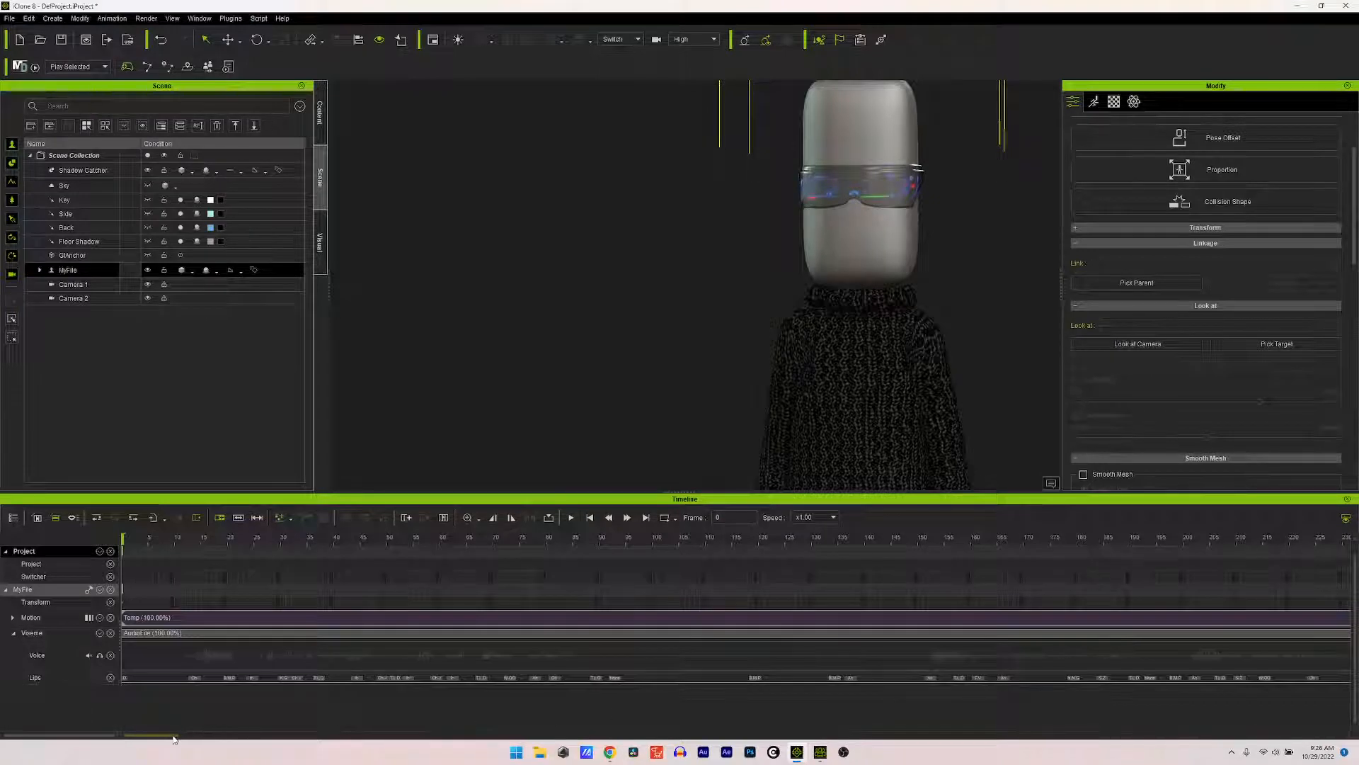
left_click_drag(176, 735, 455, 744)
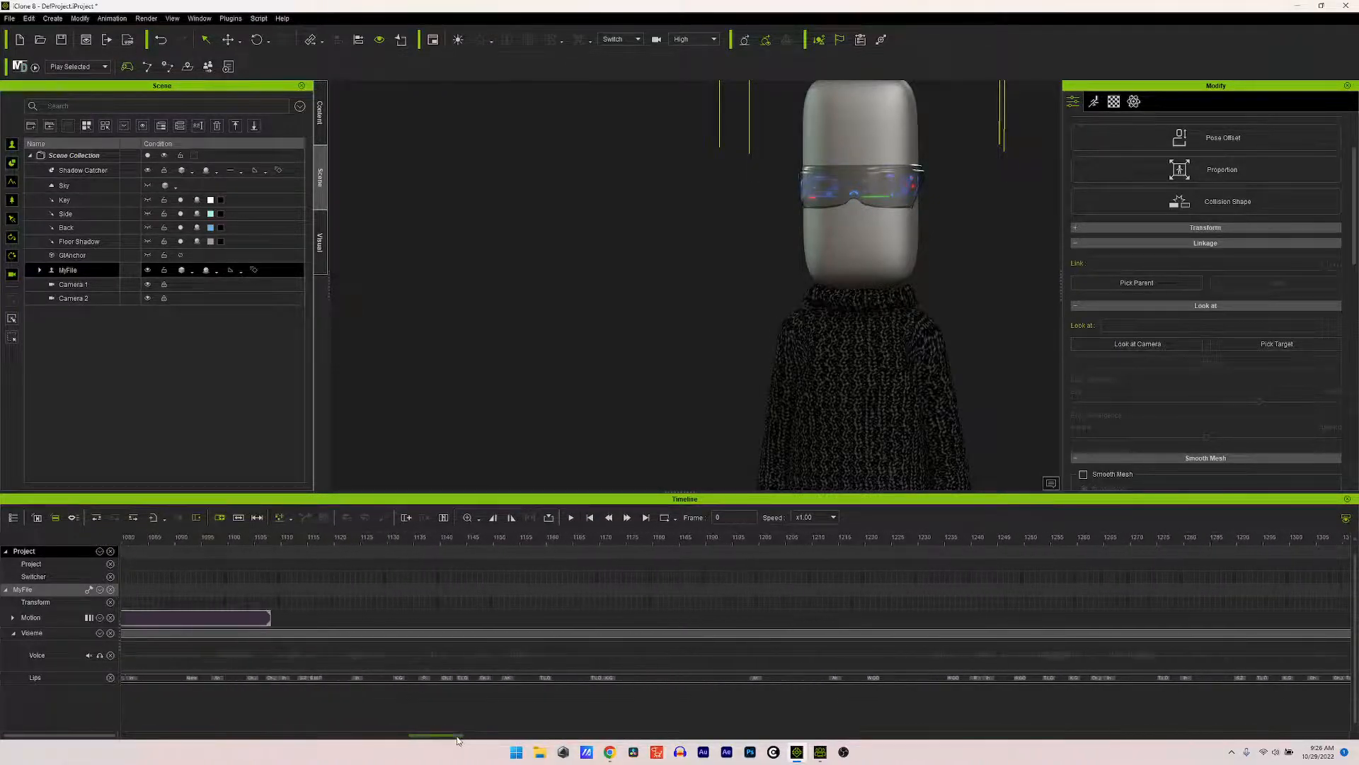
mouse_move(270, 621)
left_mouse_down()
mouse_move(319, 620)
mouse_move(270, 625)
left_mouse_up()
left_click(273, 622)
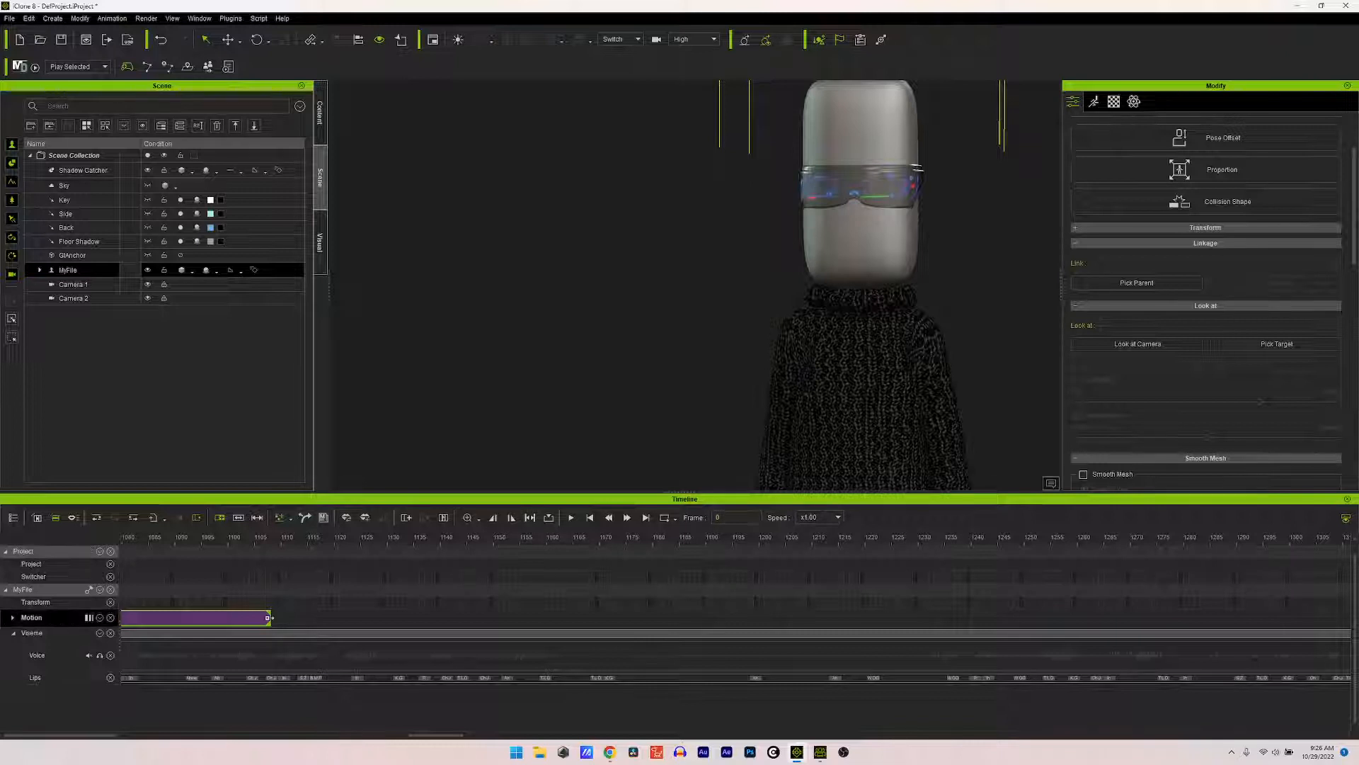
left_click(271, 539)
left_click_drag(269, 618, 1321, 620)
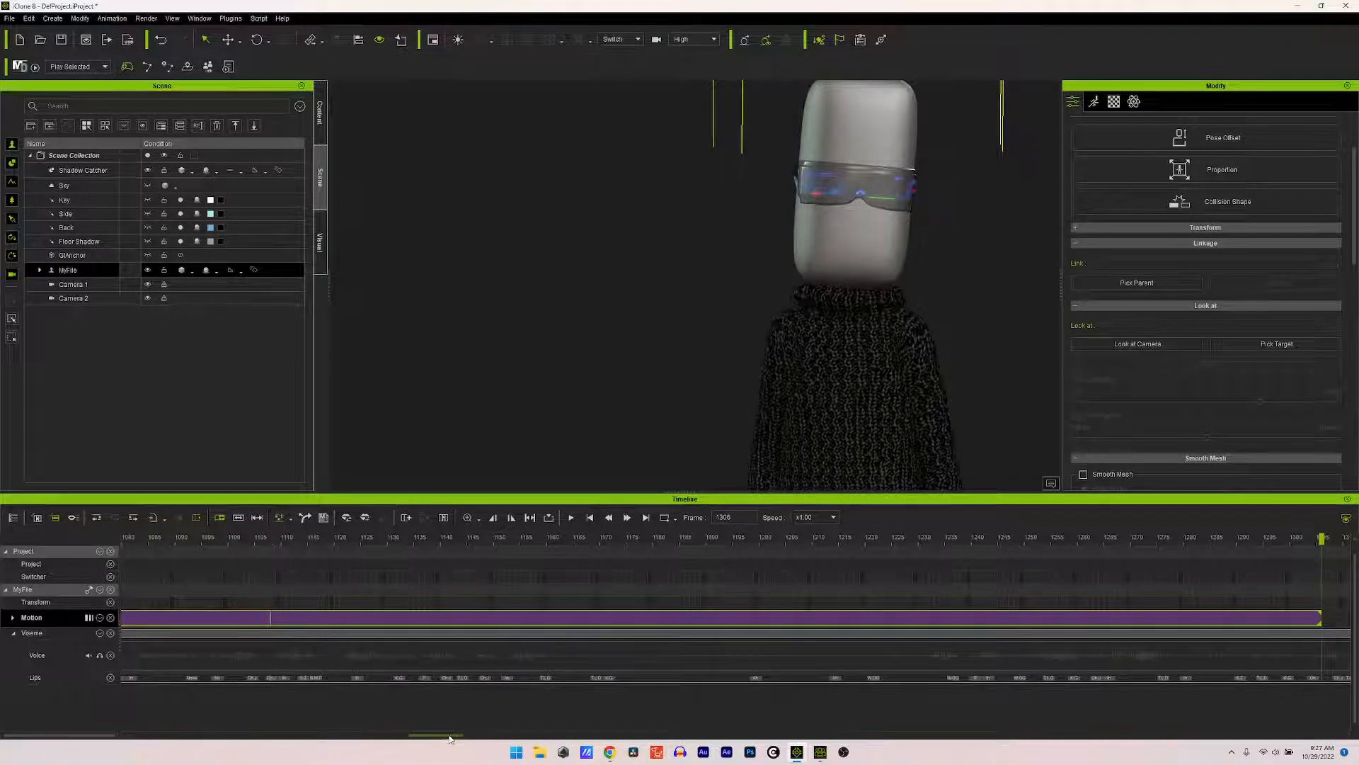
left_click_drag(457, 740, 494, 739)
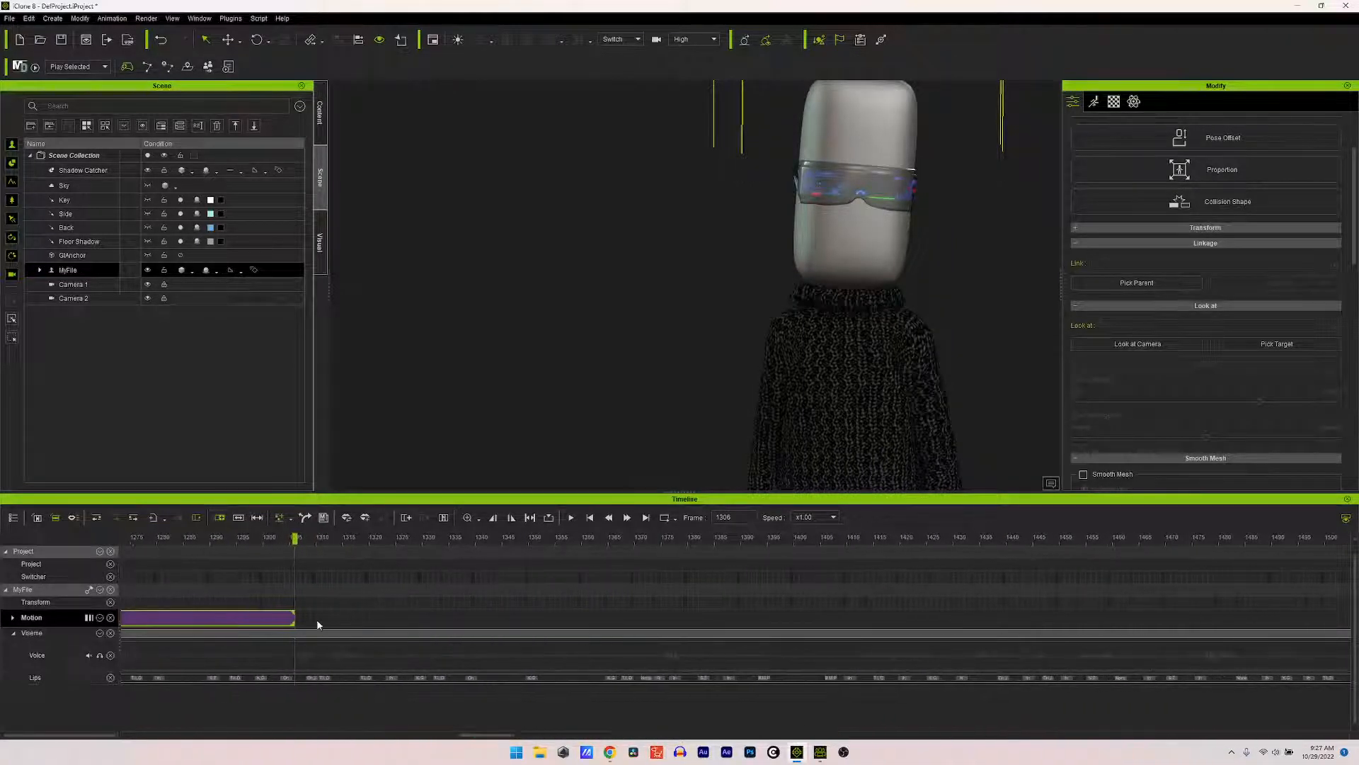
left_click_drag(295, 615, 980, 610)
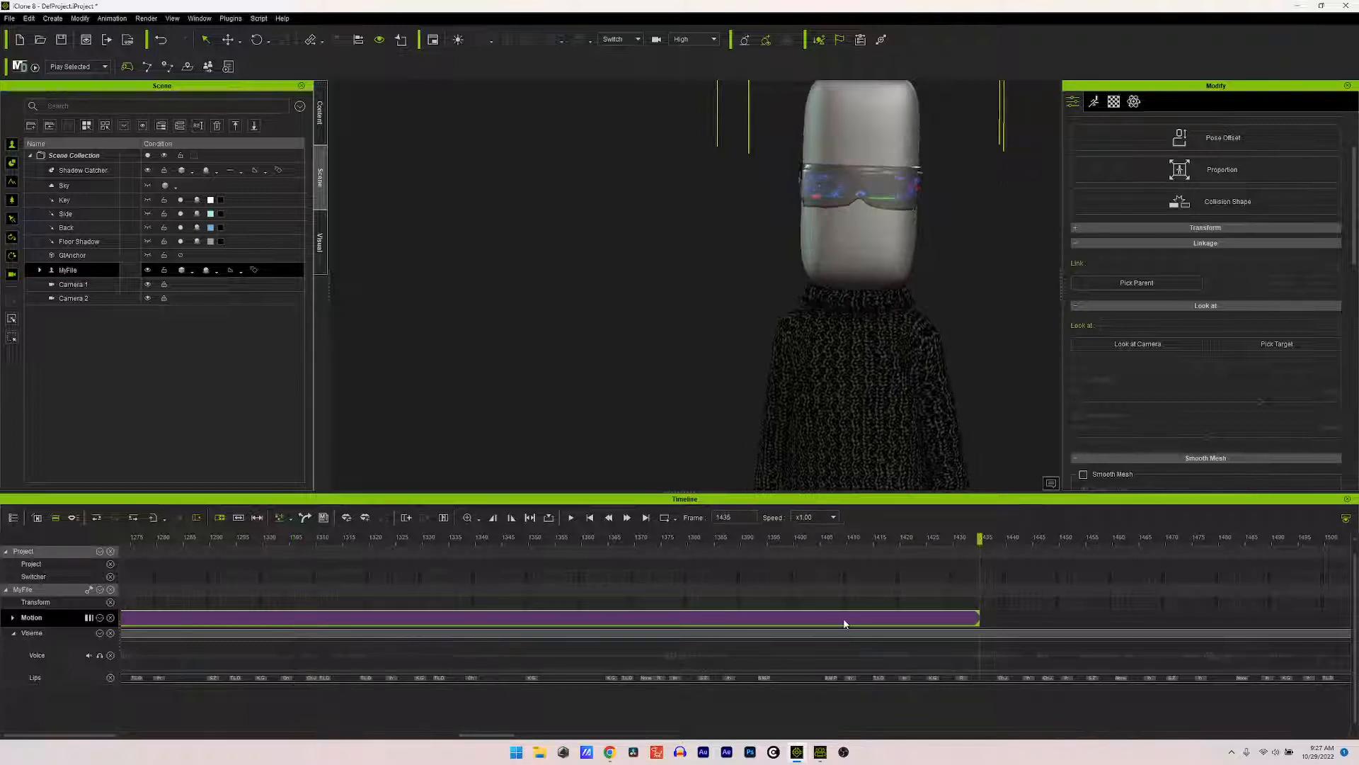
Step: Look over the body parts offered by Remove Motion for the extended motion clip
right_click(844, 621)
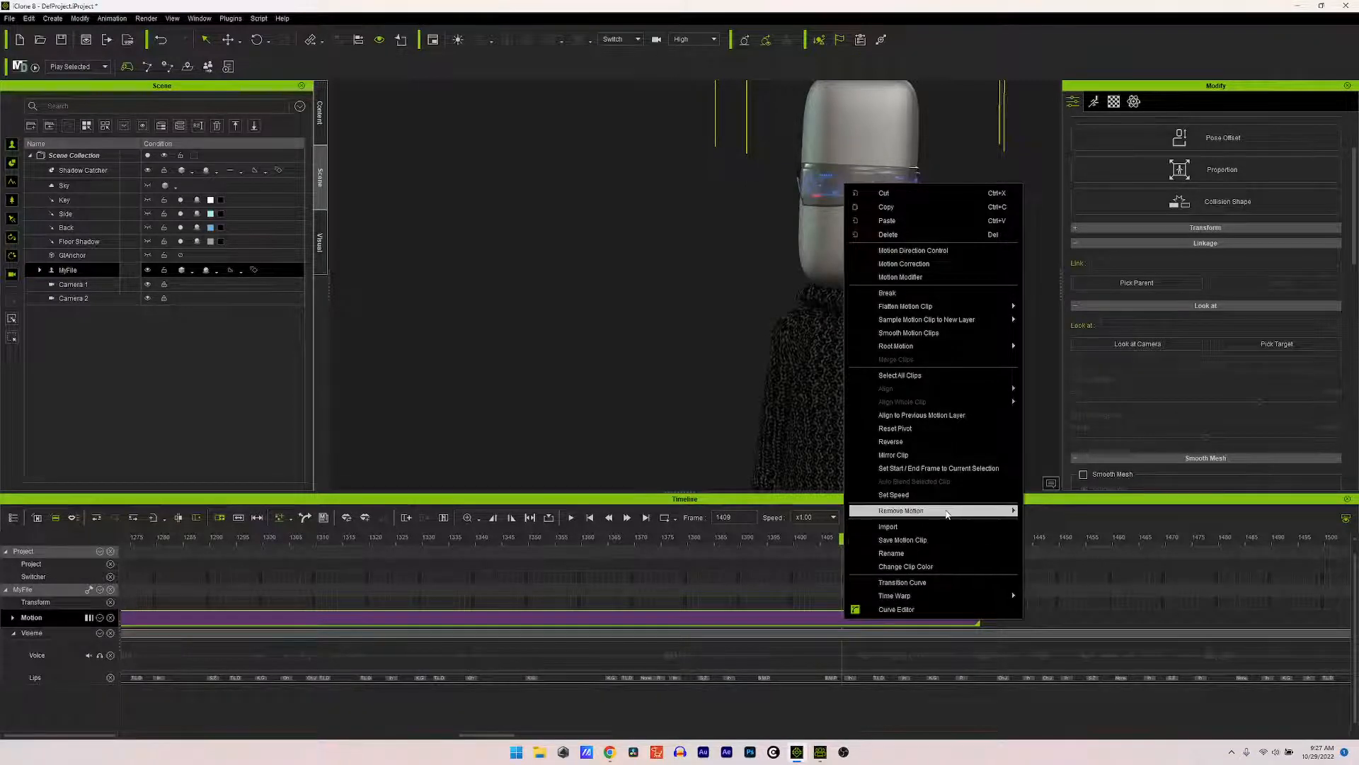
mouse_move(947, 513)
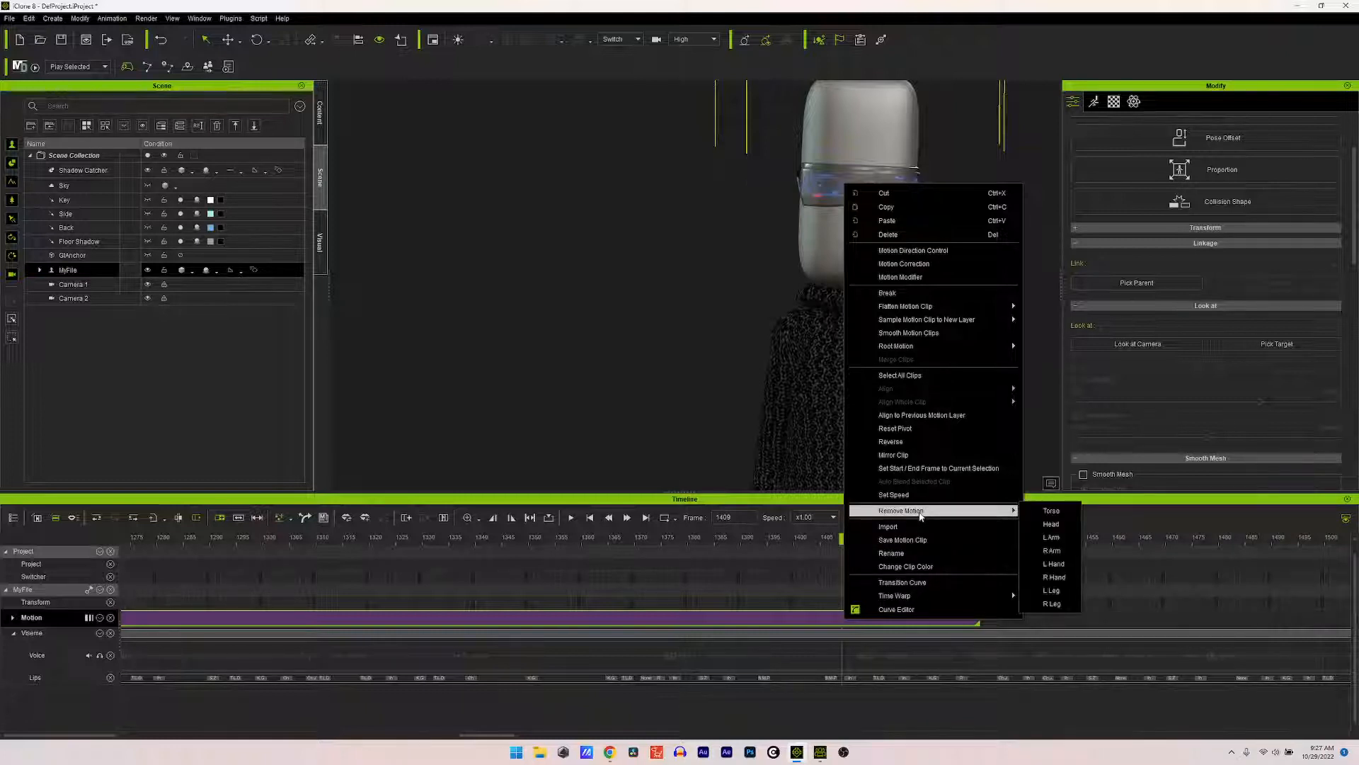
left_click(628, 625)
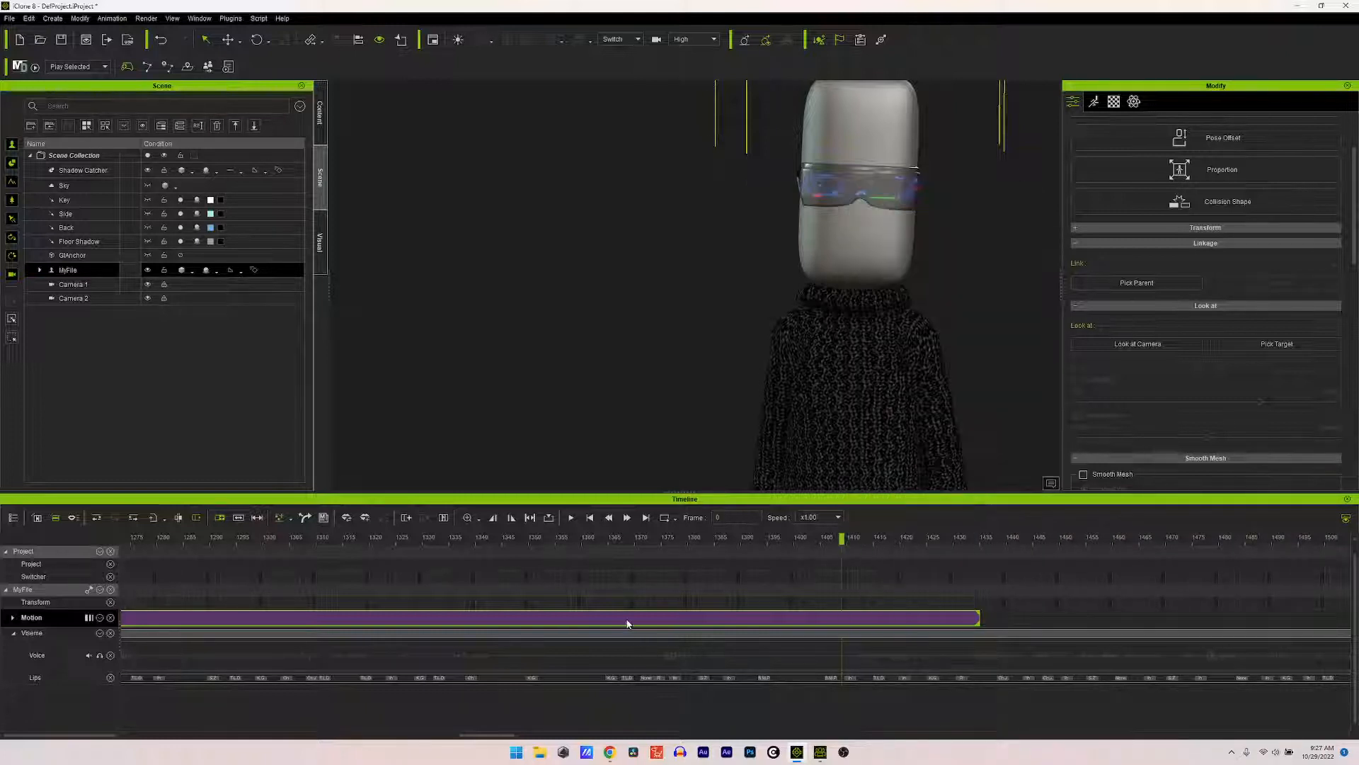
left_click(627, 624)
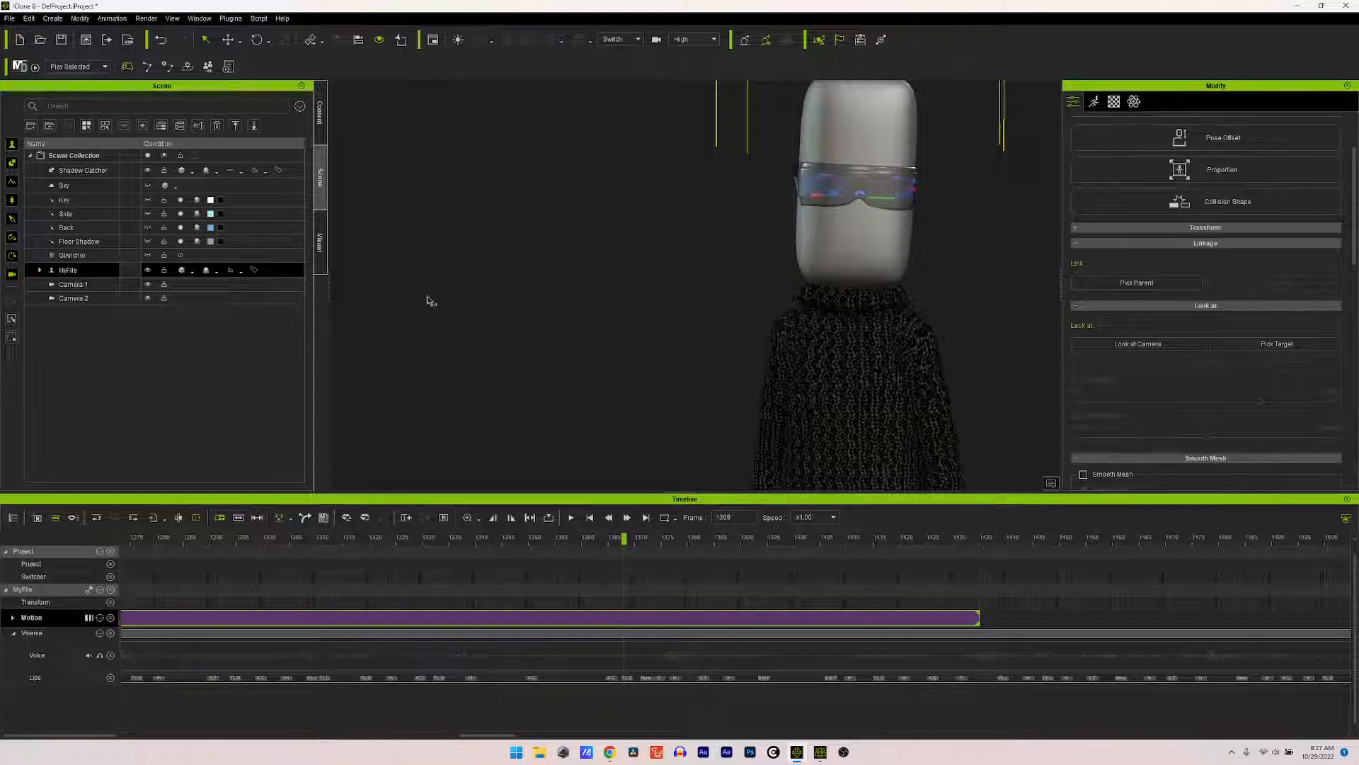
Step: Start a new project without saving the current one
left_click(10, 19)
left_click(53, 35)
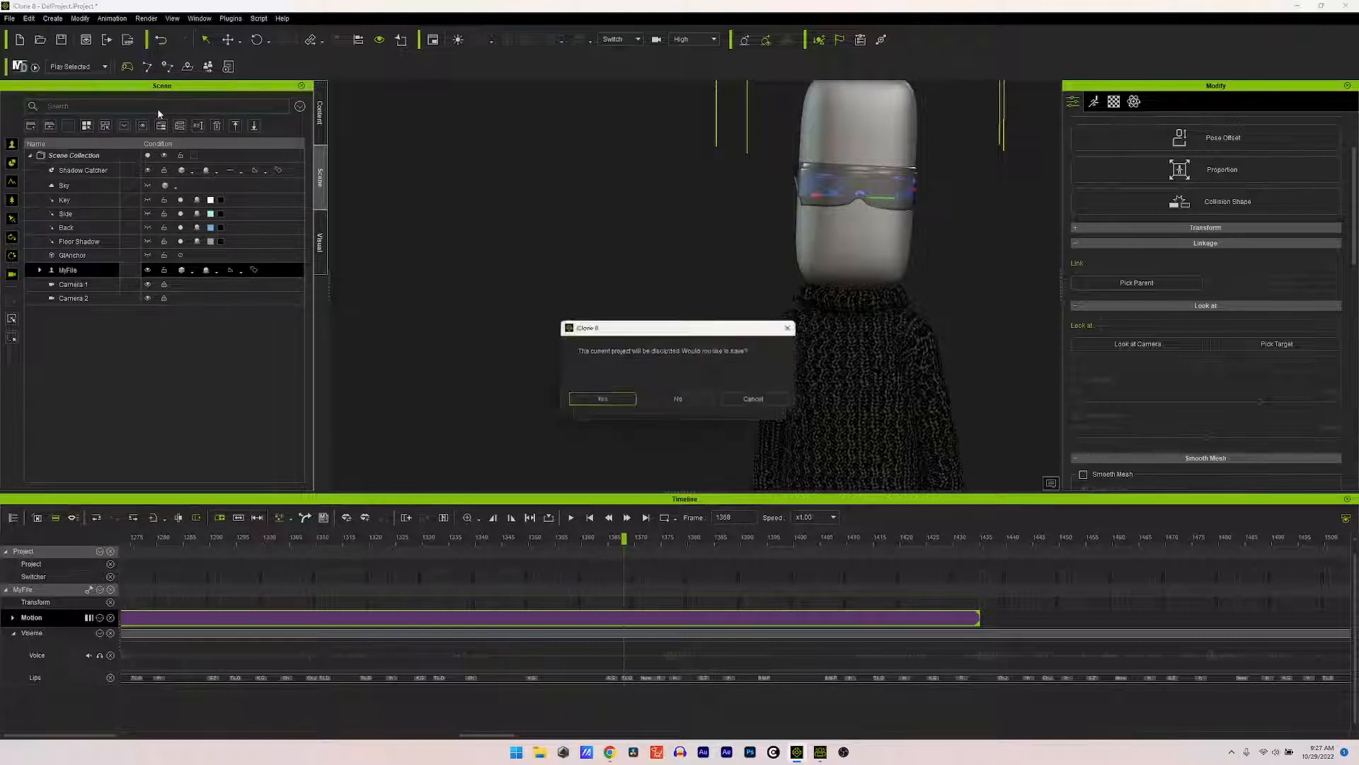
left_click(678, 401)
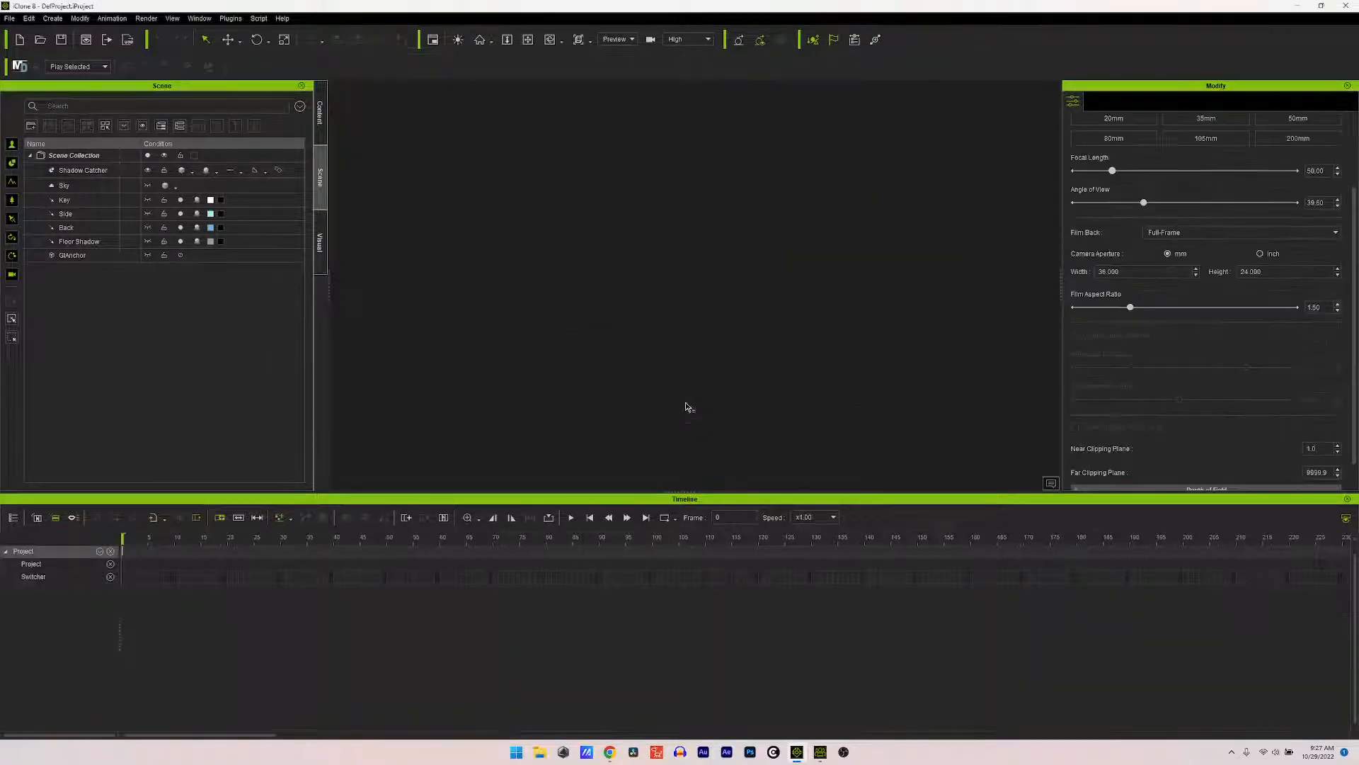
Step: Switch to Character Creator 4 and apply the male acting motion Idle02_M to the character
left_click(819, 752)
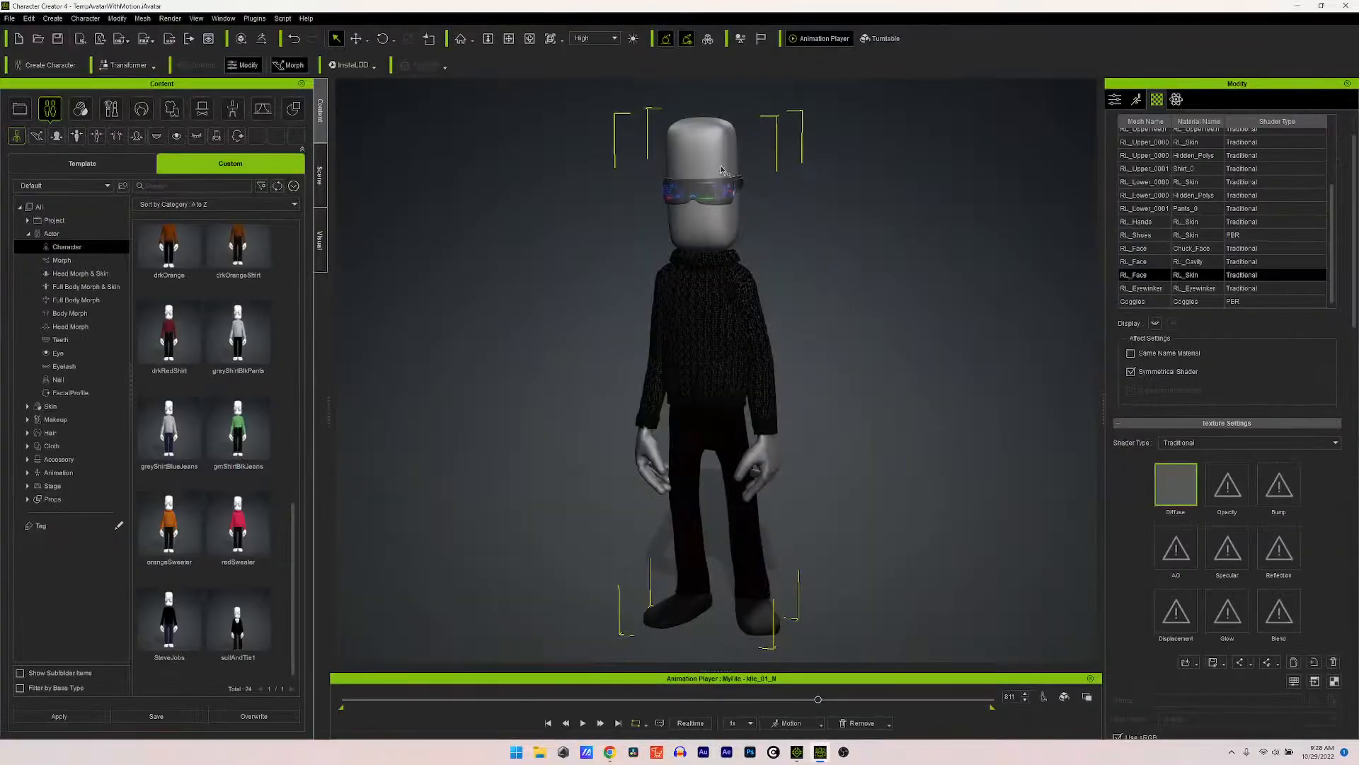
left_click(816, 723)
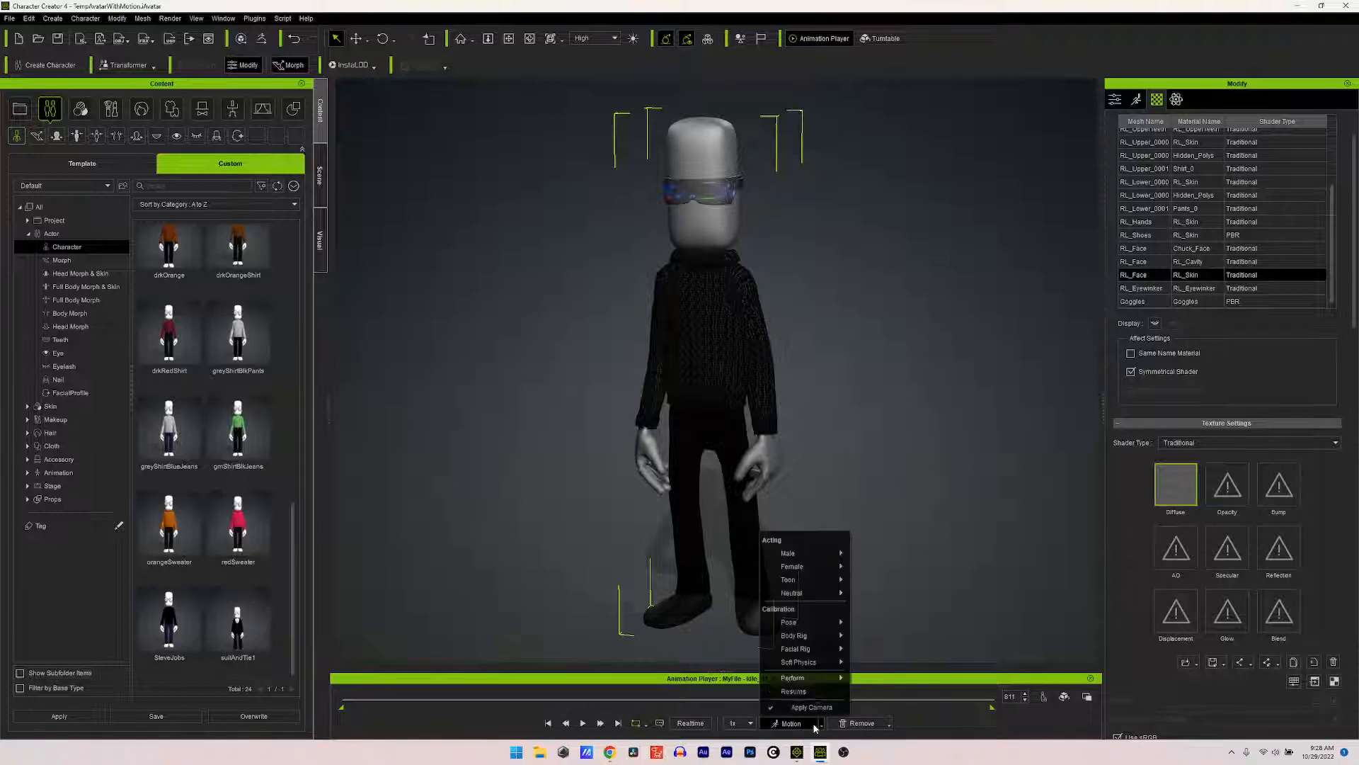
mouse_move(807, 570)
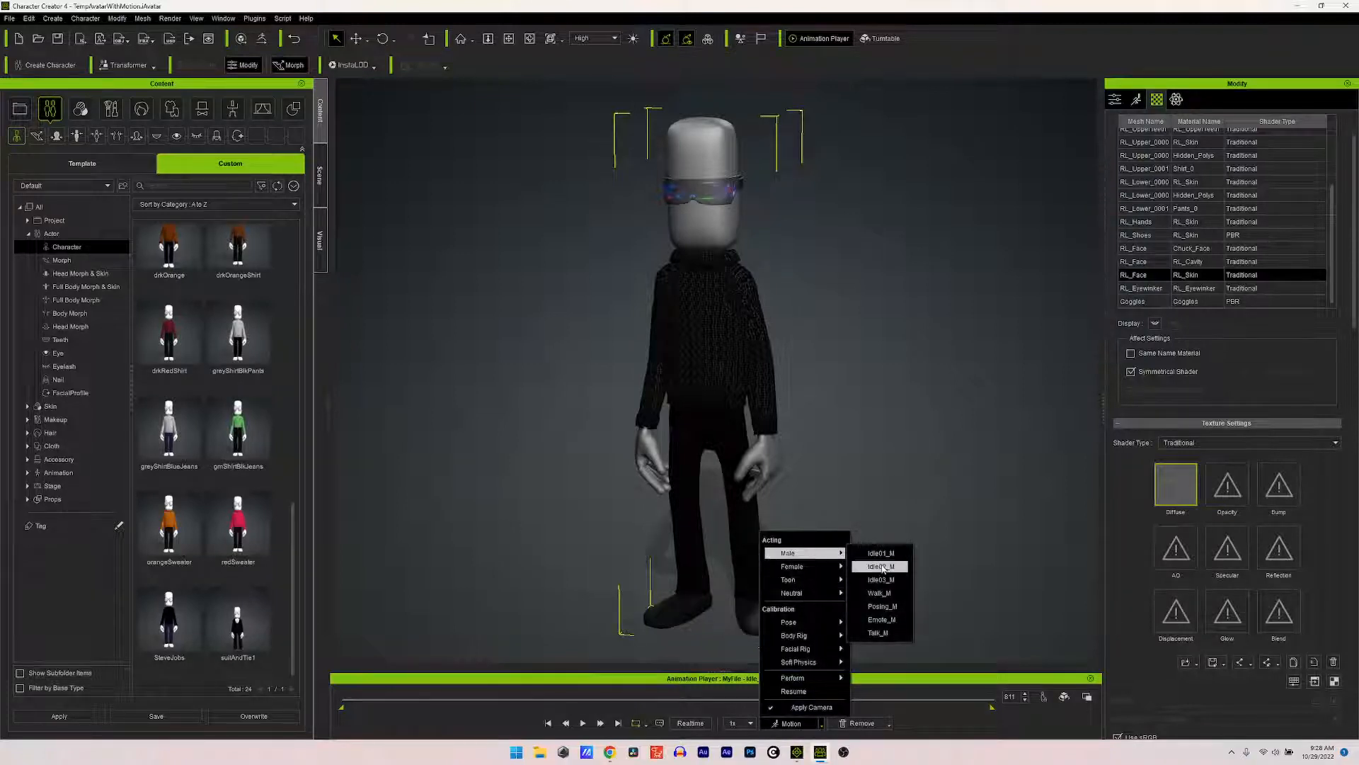
left_click(883, 566)
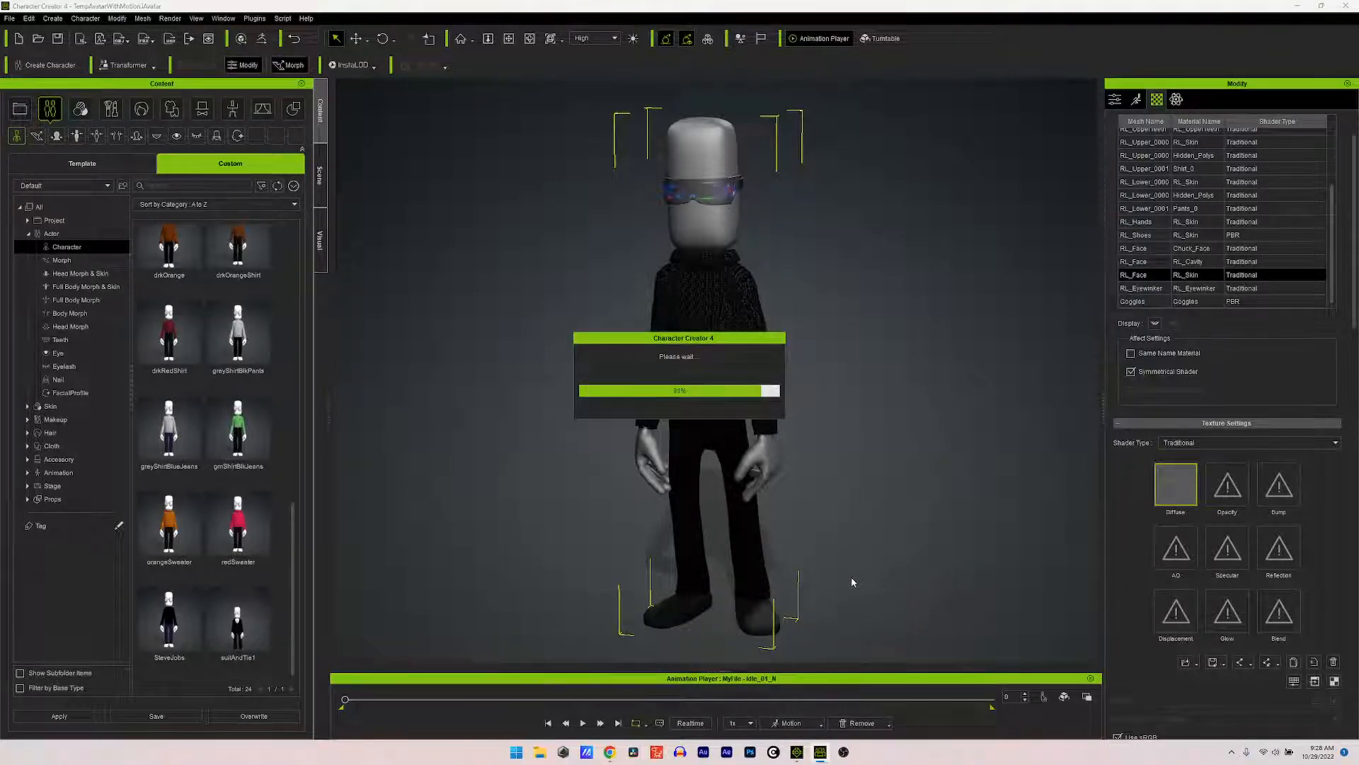
Step: Play back the Idle02_M motion to check the character's movement and return to the first frame
left_click(583, 723)
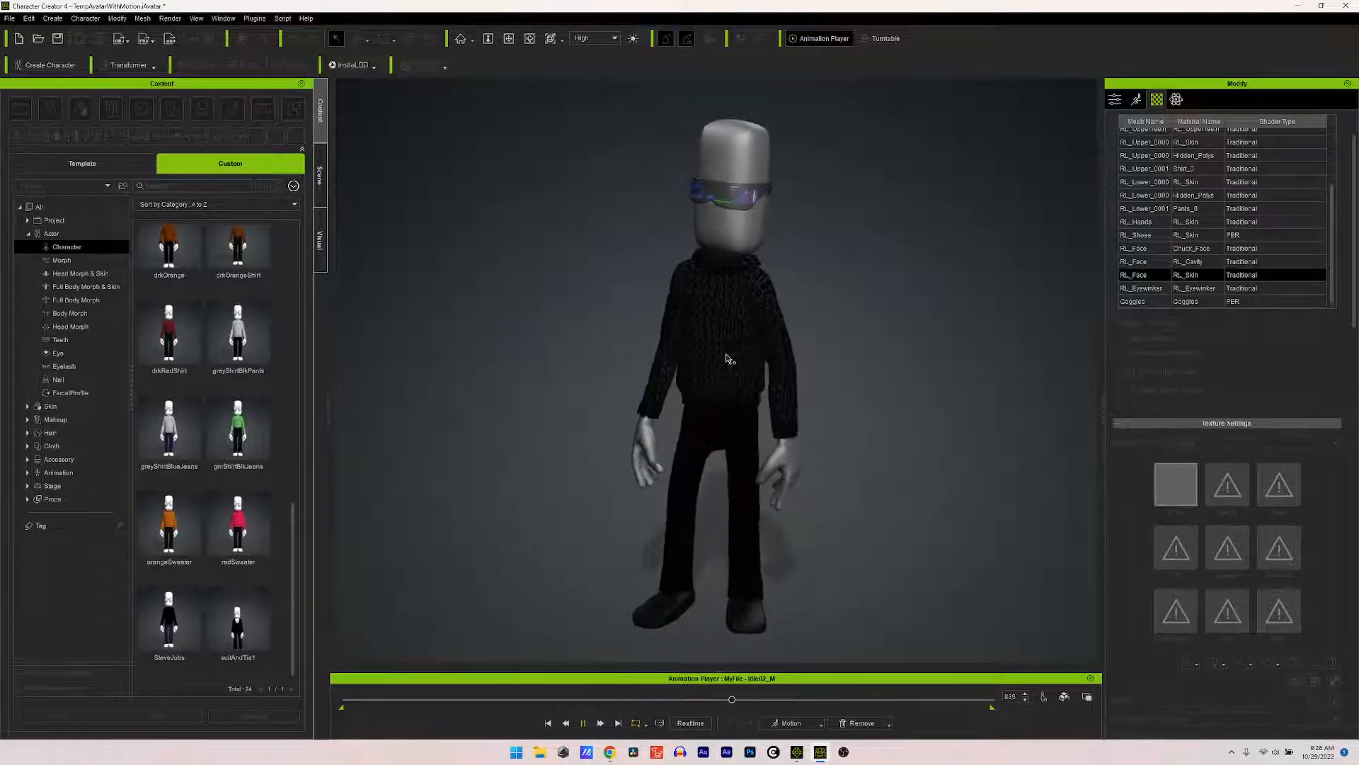
left_click(732, 223)
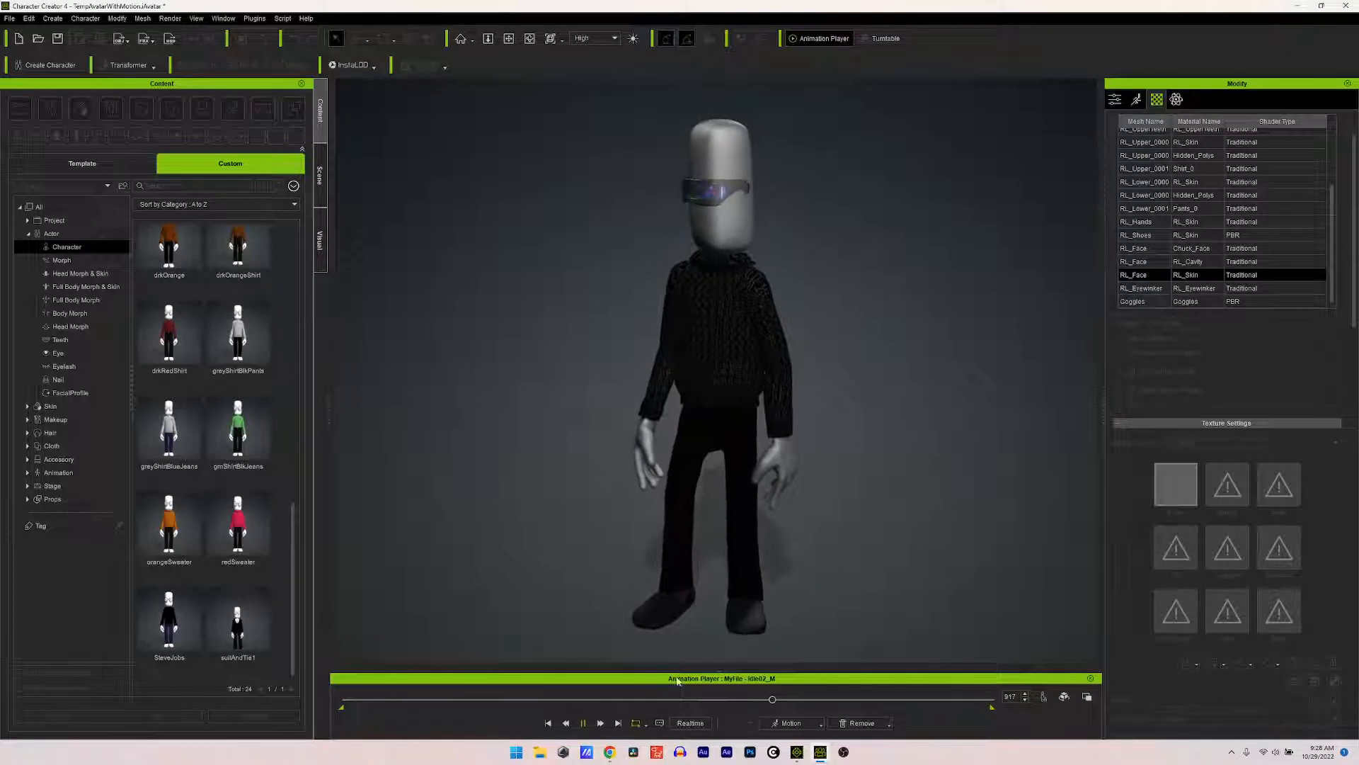
left_click(583, 723)
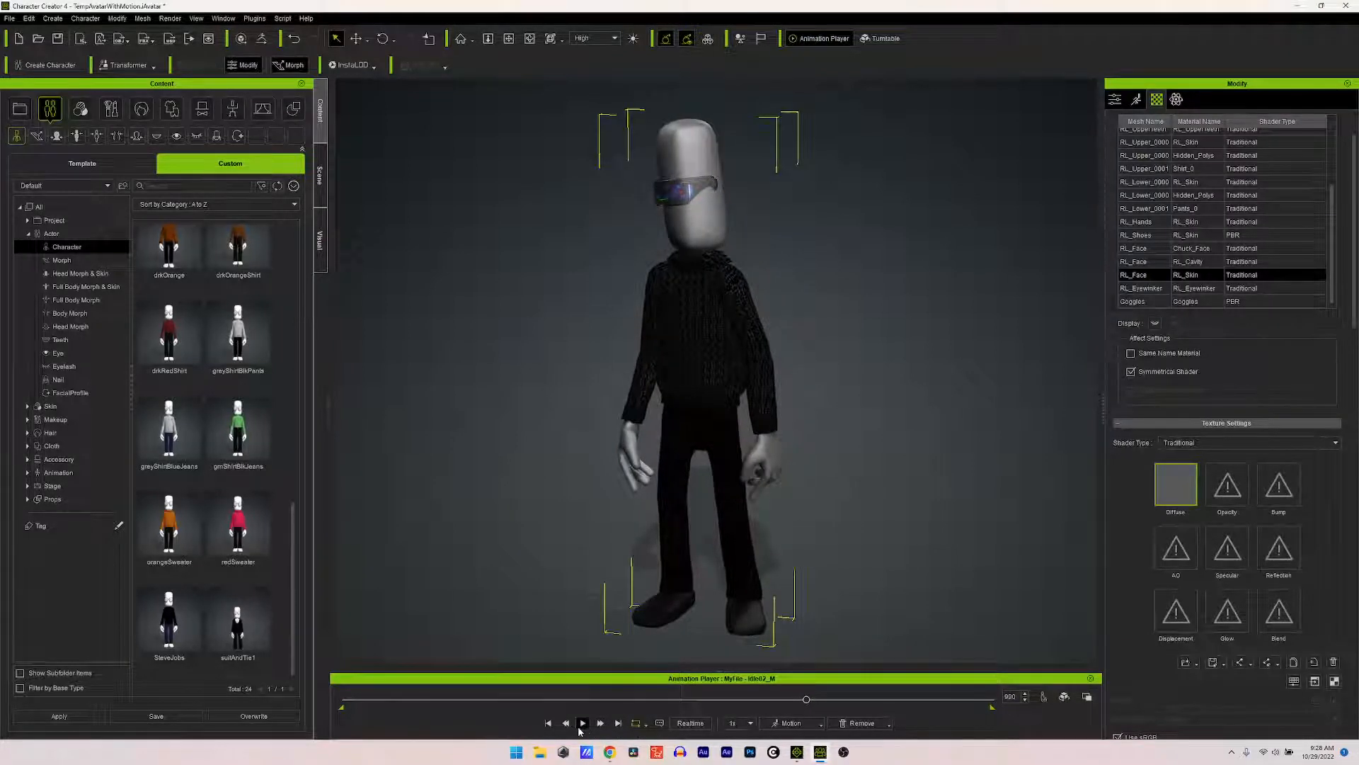
left_click(546, 722)
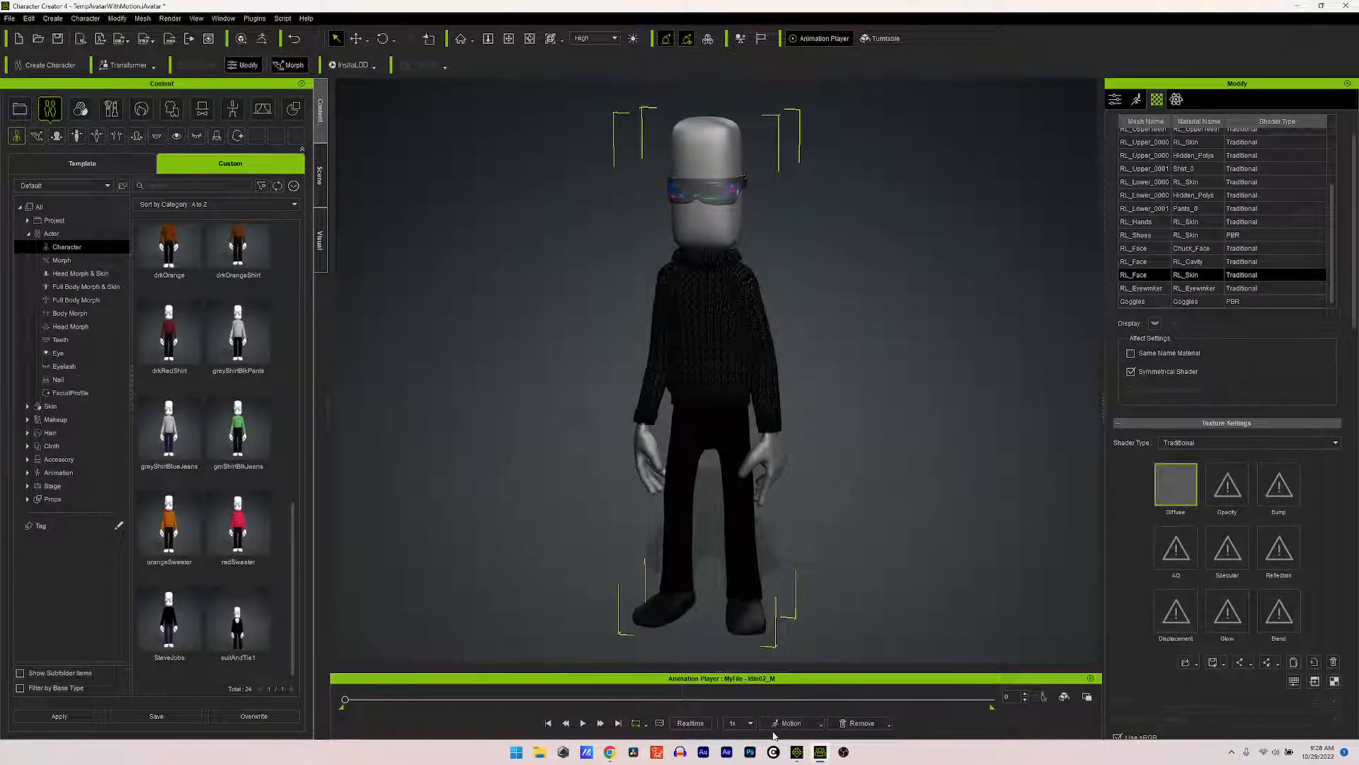
Step: Send the character to iClone, switch to iClone and accept overwriting the existing motion with the file's animation data
left_click(12, 21)
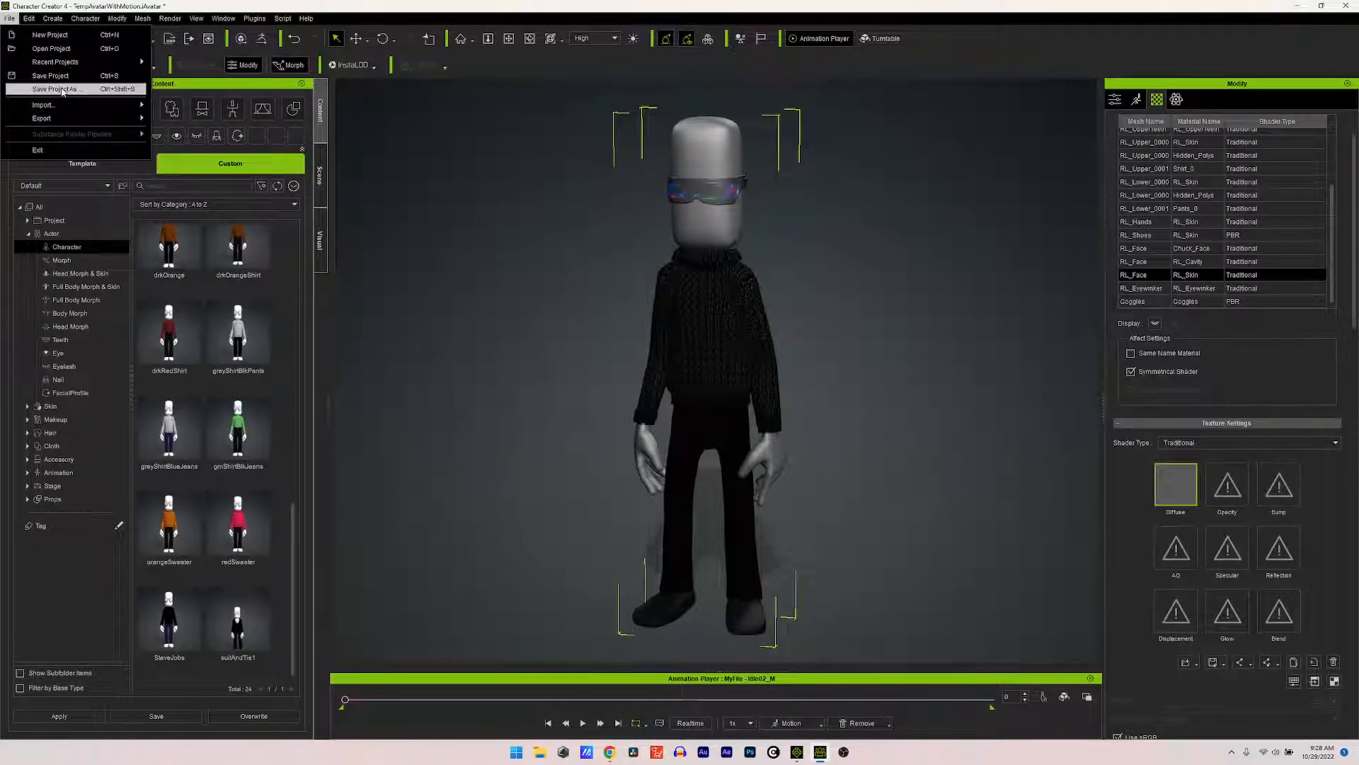
mouse_move(71, 118)
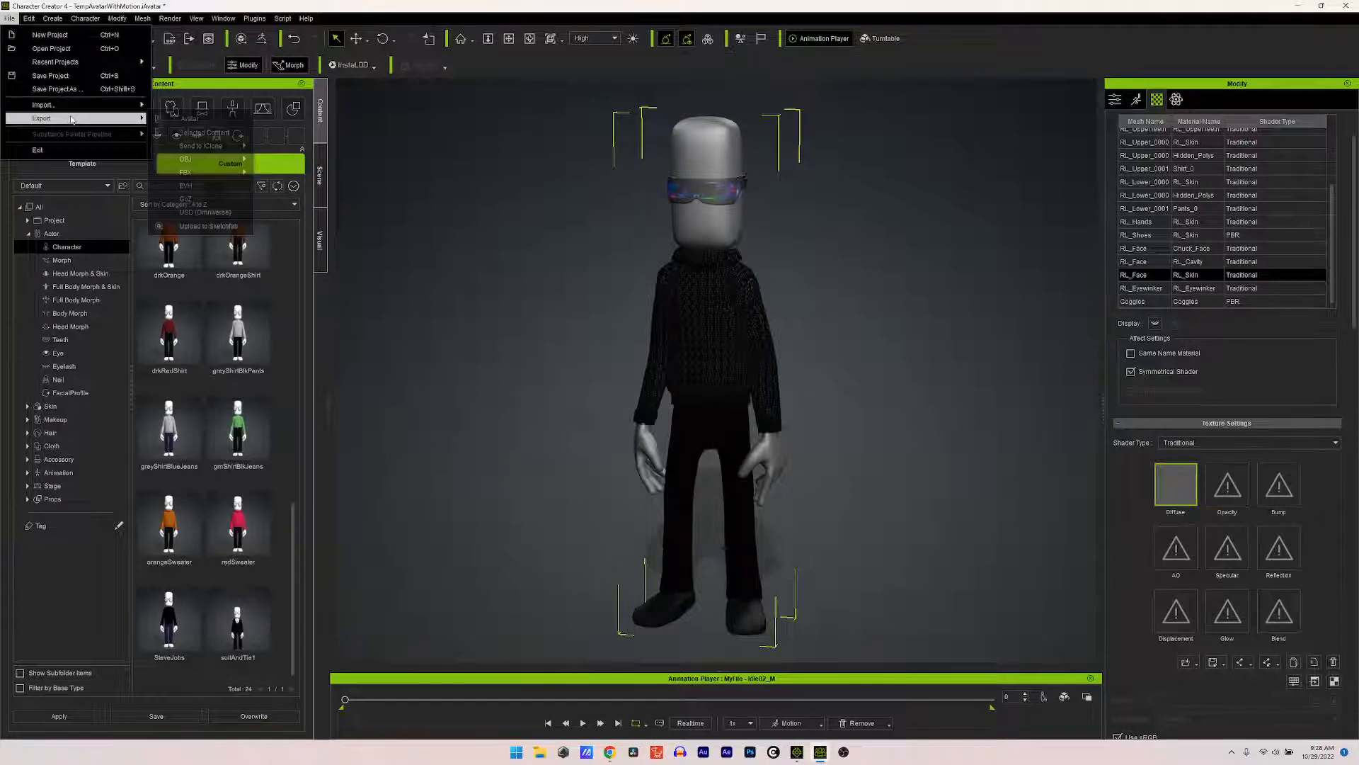
mouse_move(213, 146)
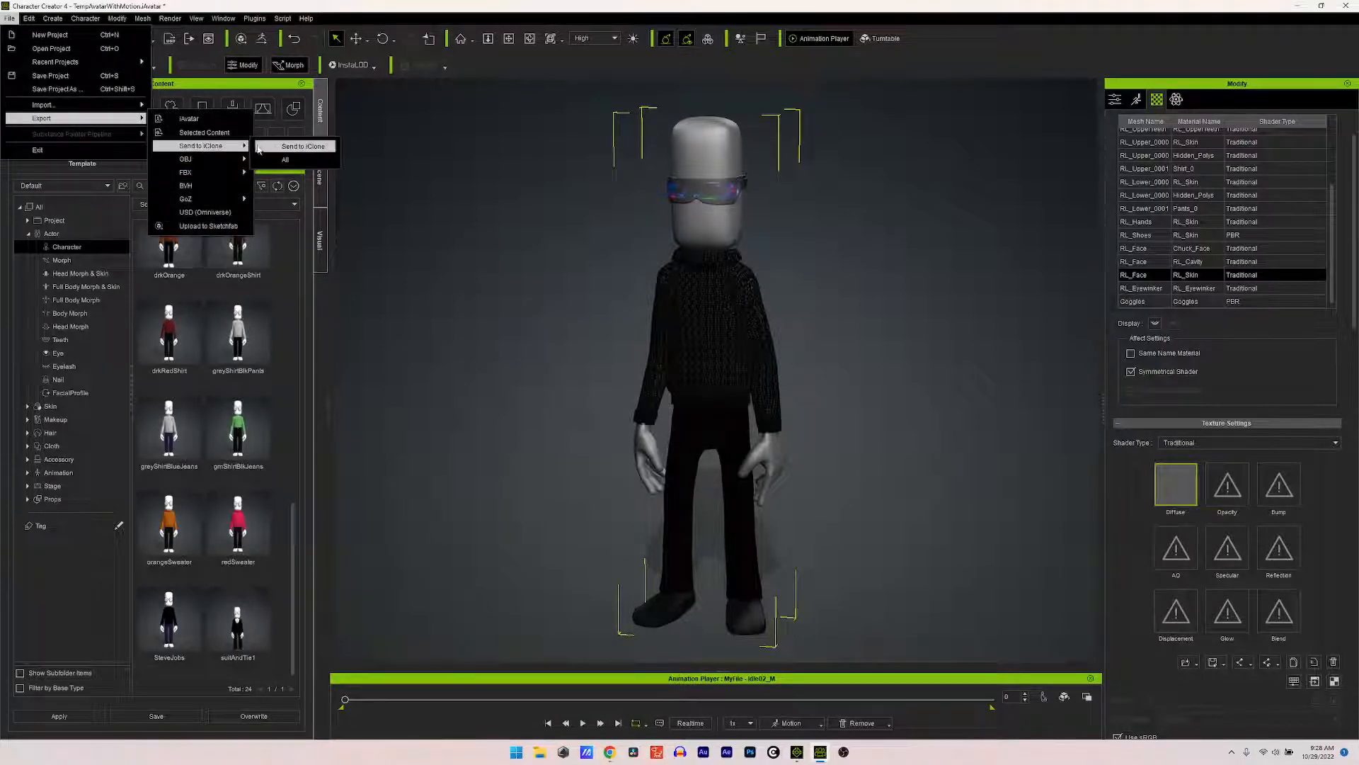
left_click(303, 146)
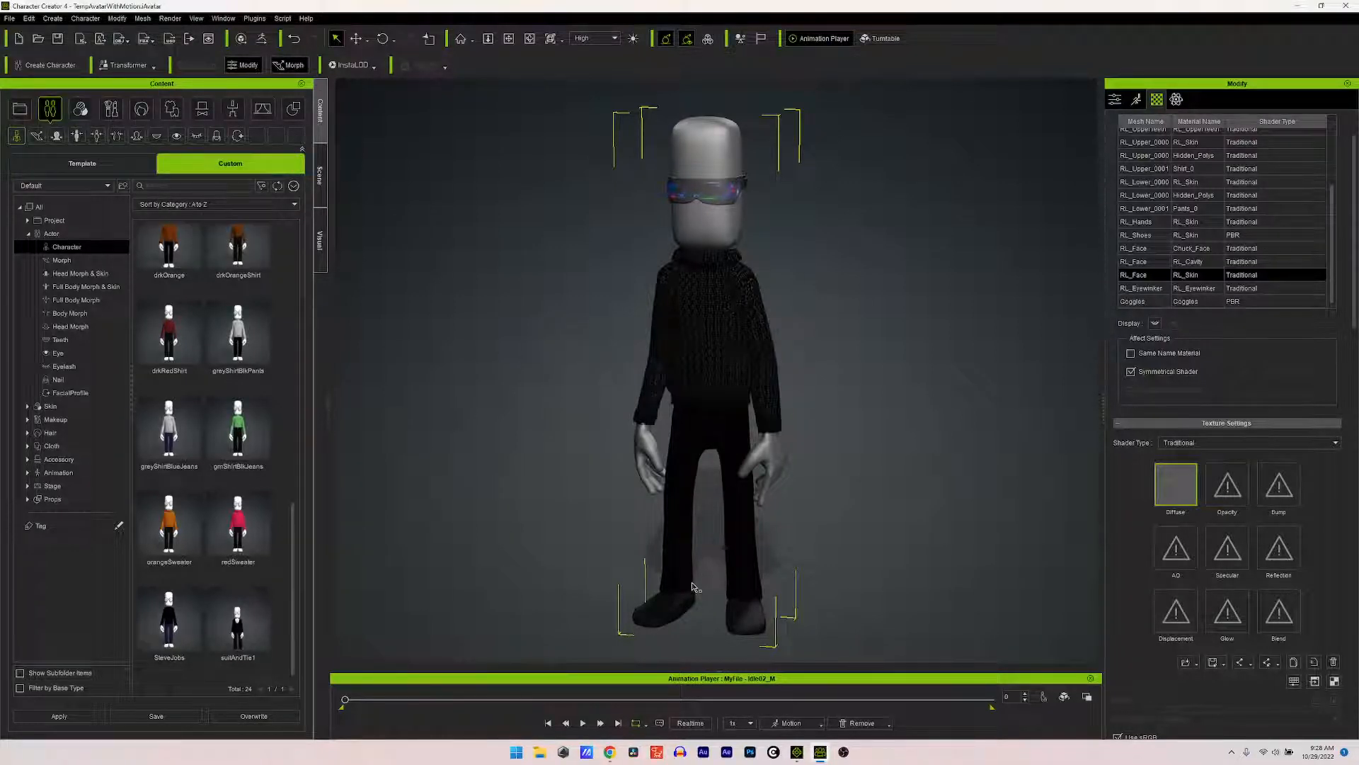
left_click(796, 752)
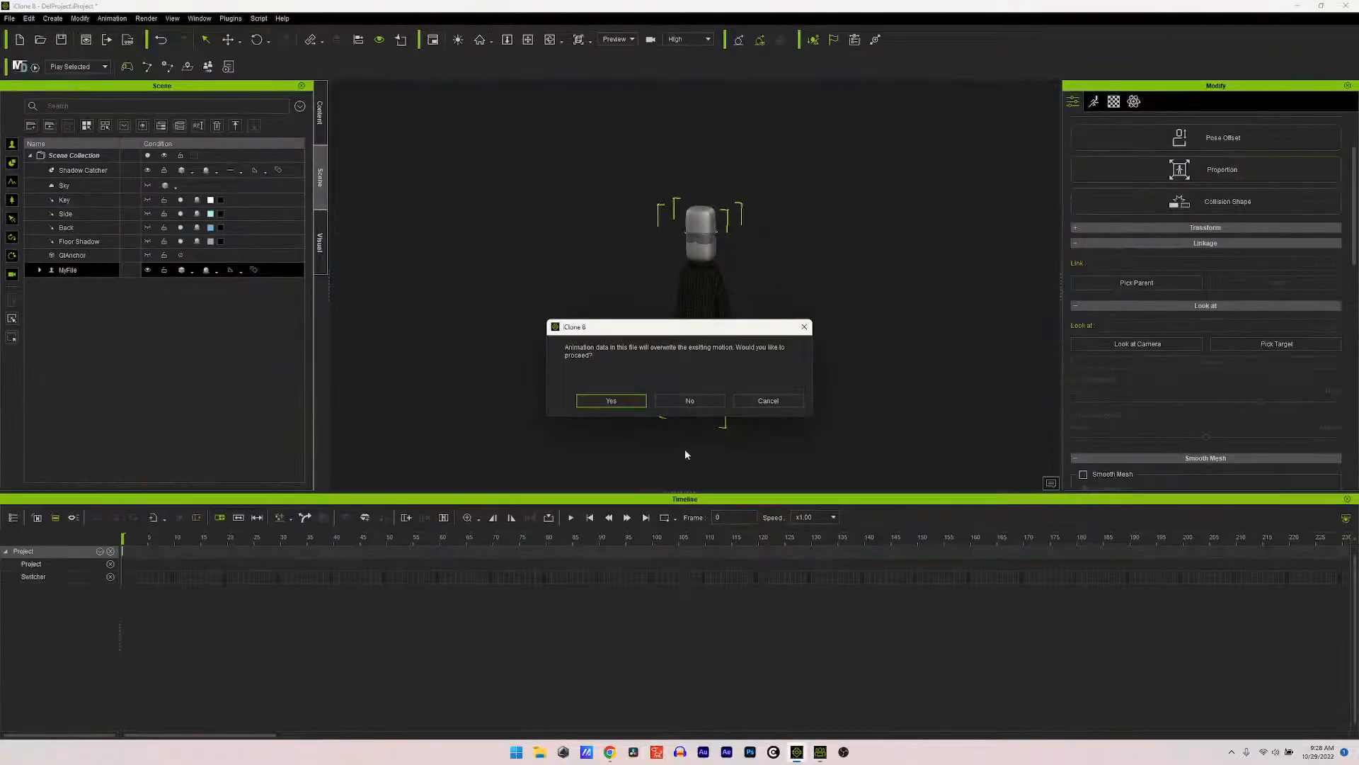
left_click(616, 401)
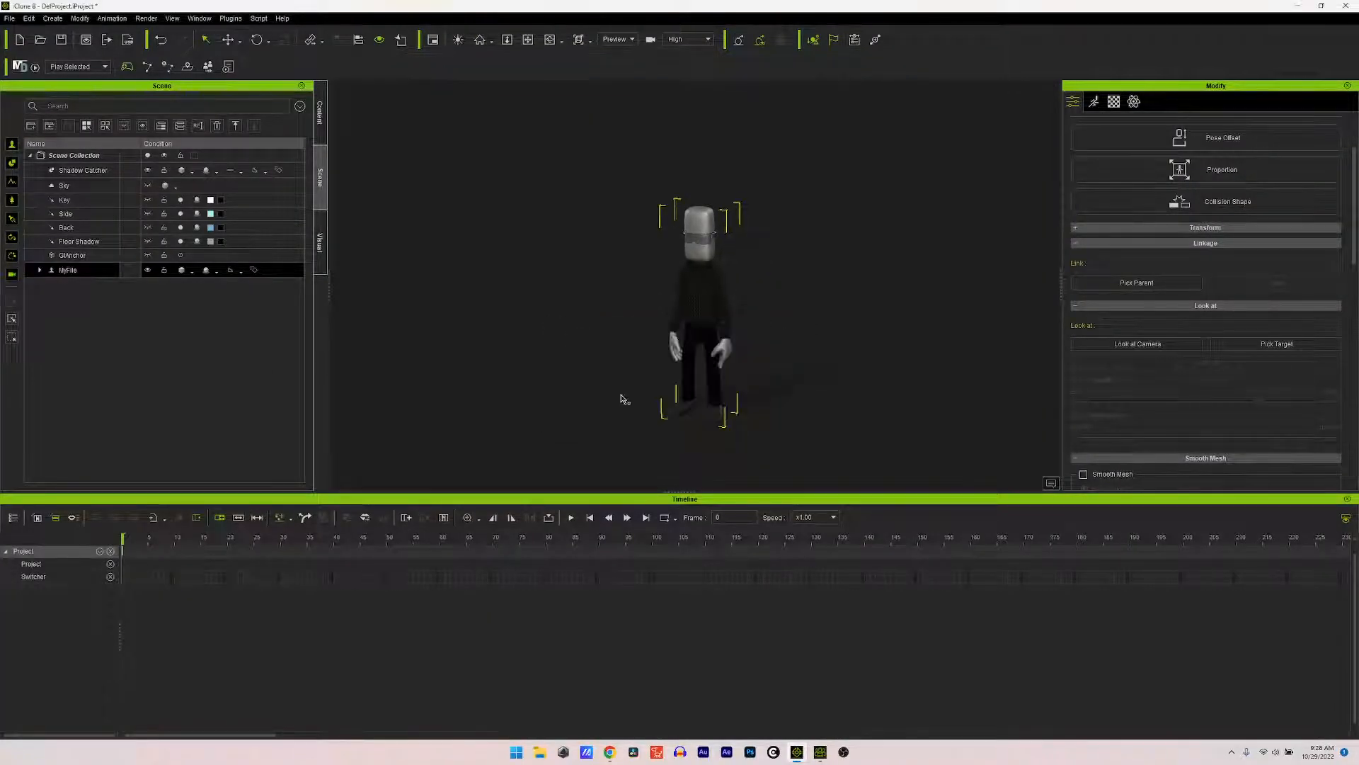
scroll(697, 331, "up", 5)
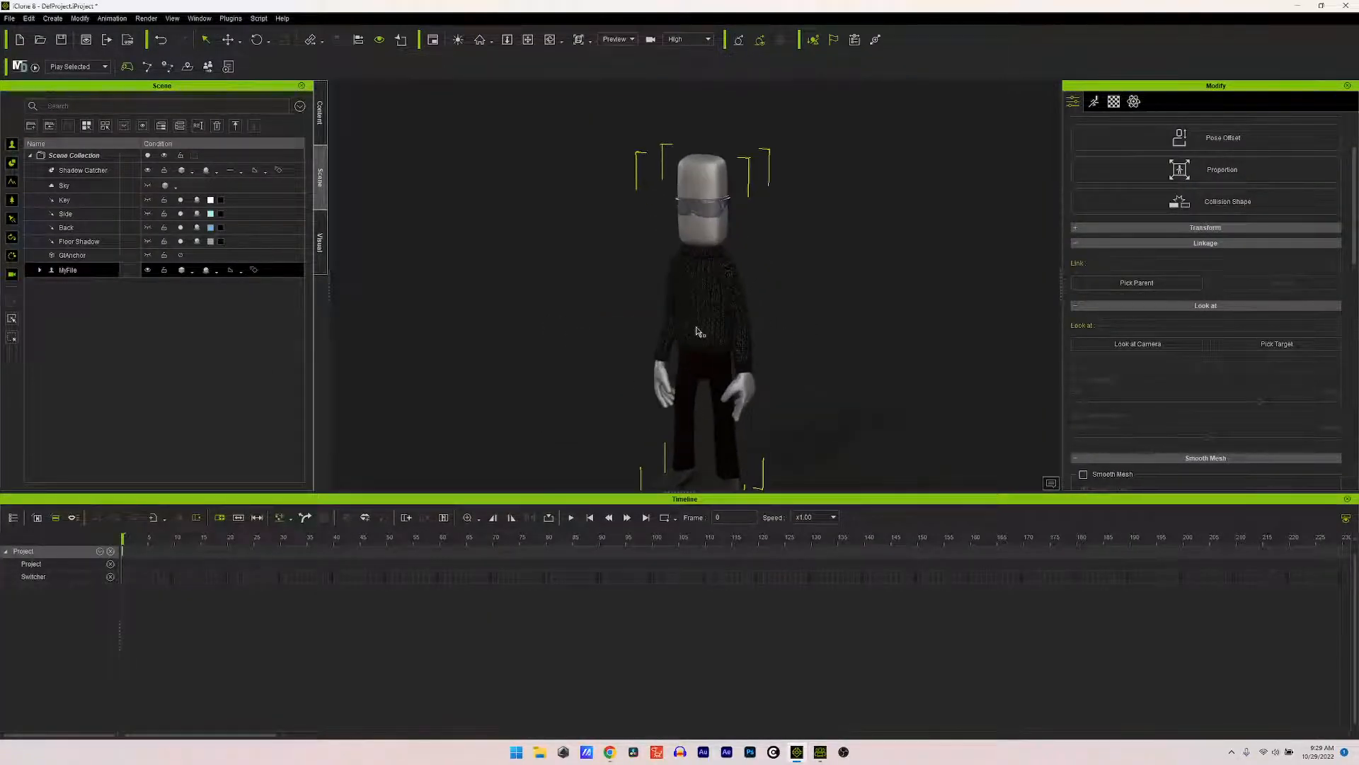
Step: Frame the character from head to thighs, offset toward the right half of the shot, in the preview view
scroll(697, 332, "up", 3)
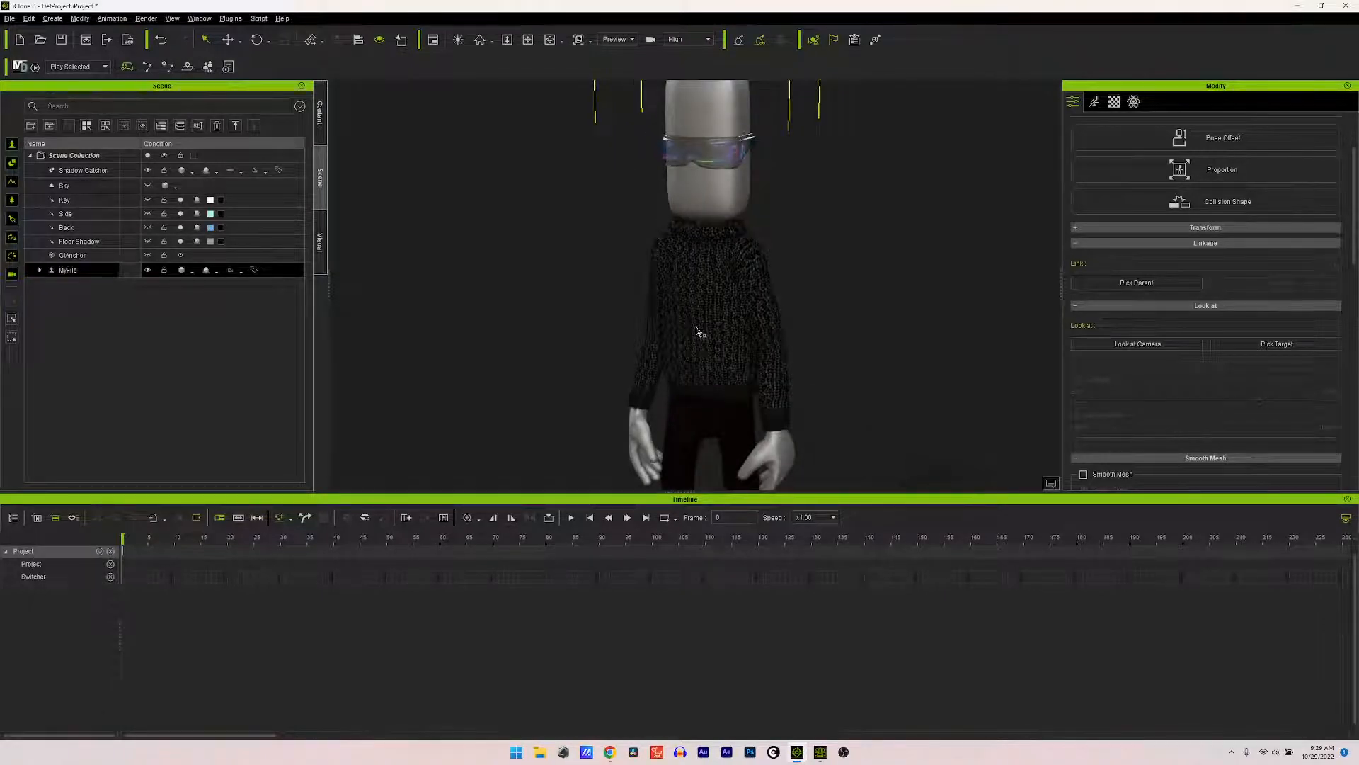
middle_click_drag(697, 332, 816, 318)
scroll(813, 323, "down", 1)
scroll(841, 308, "up", 1)
scroll(840, 301, "down", 1)
left_click(820, 322)
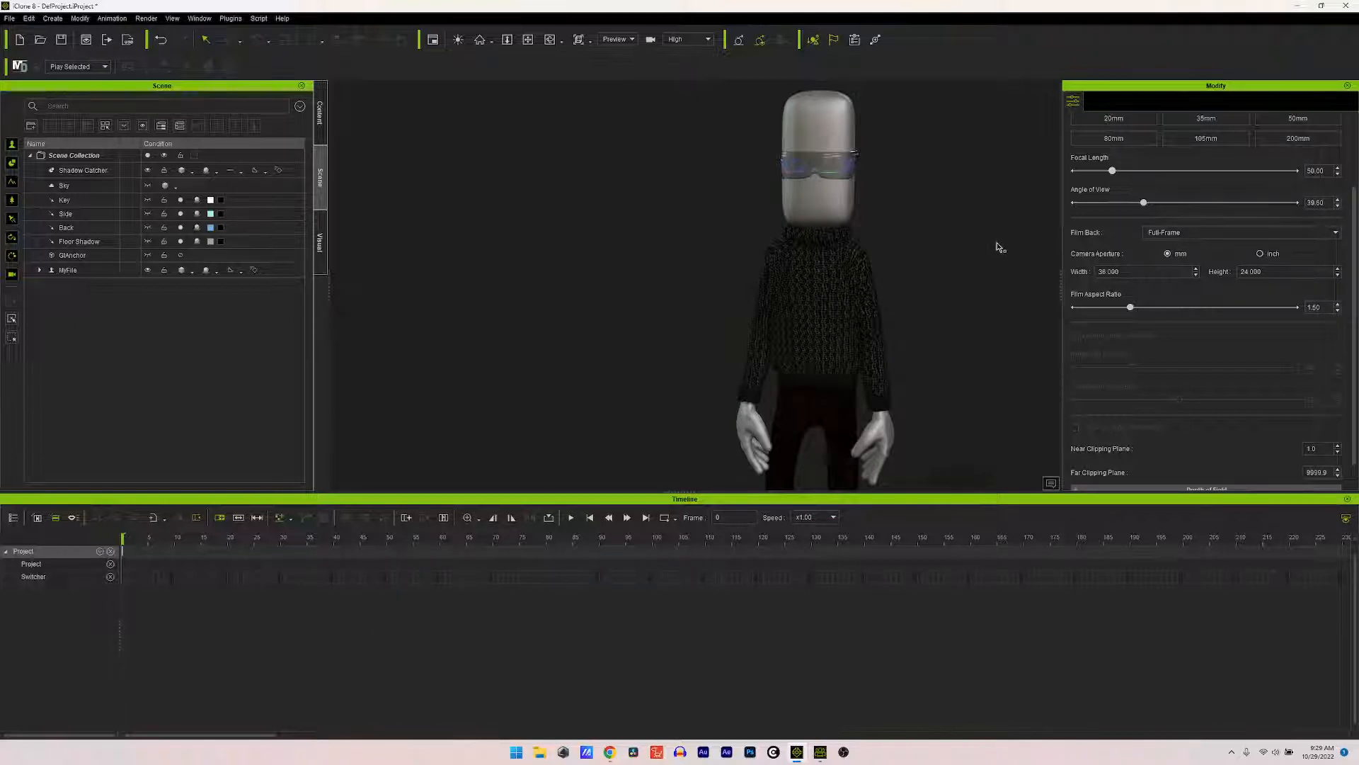
Step: Try the 50 mm and 35 mm lens presets on the preview camera
scroll(1017, 280, "up", 4)
scroll(1018, 282, "down", 4)
scroll(1354, 240, "up", 3)
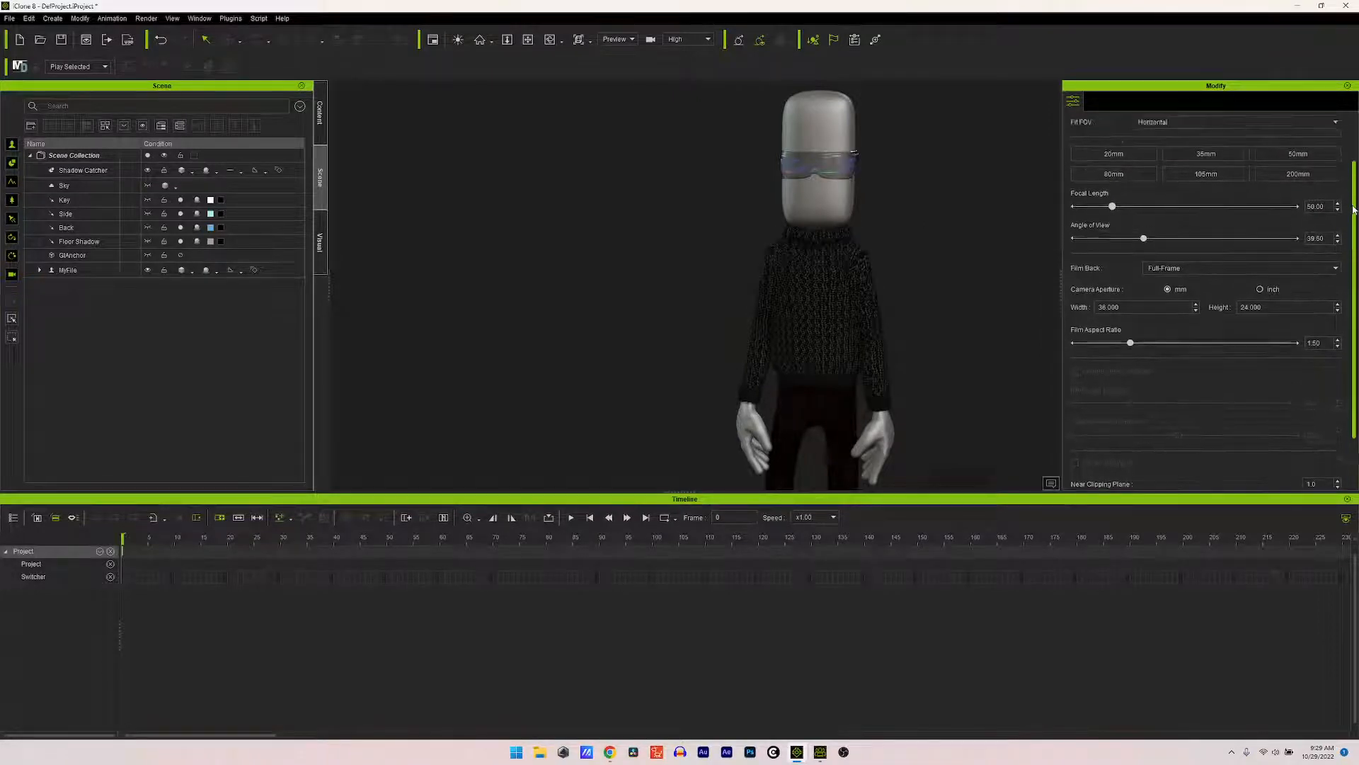
left_click(1288, 216)
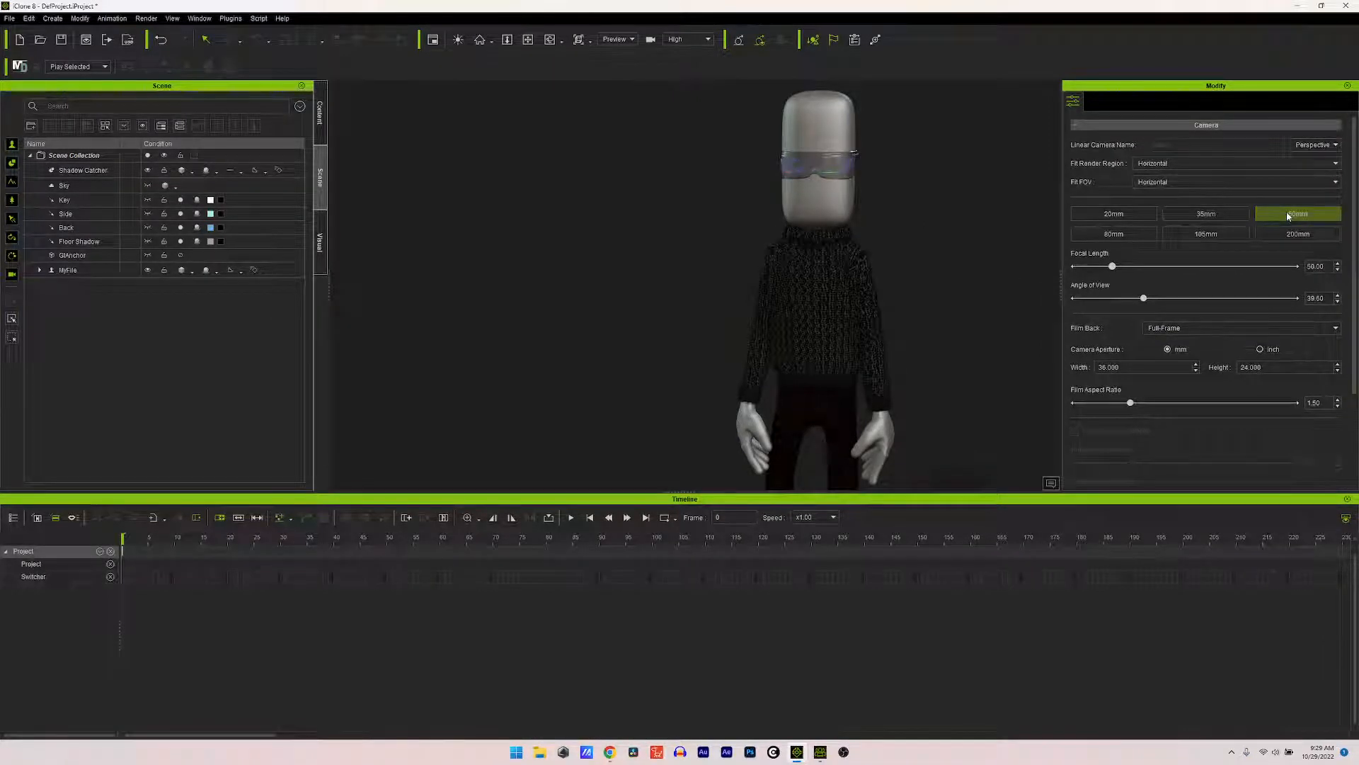
left_click(1206, 214)
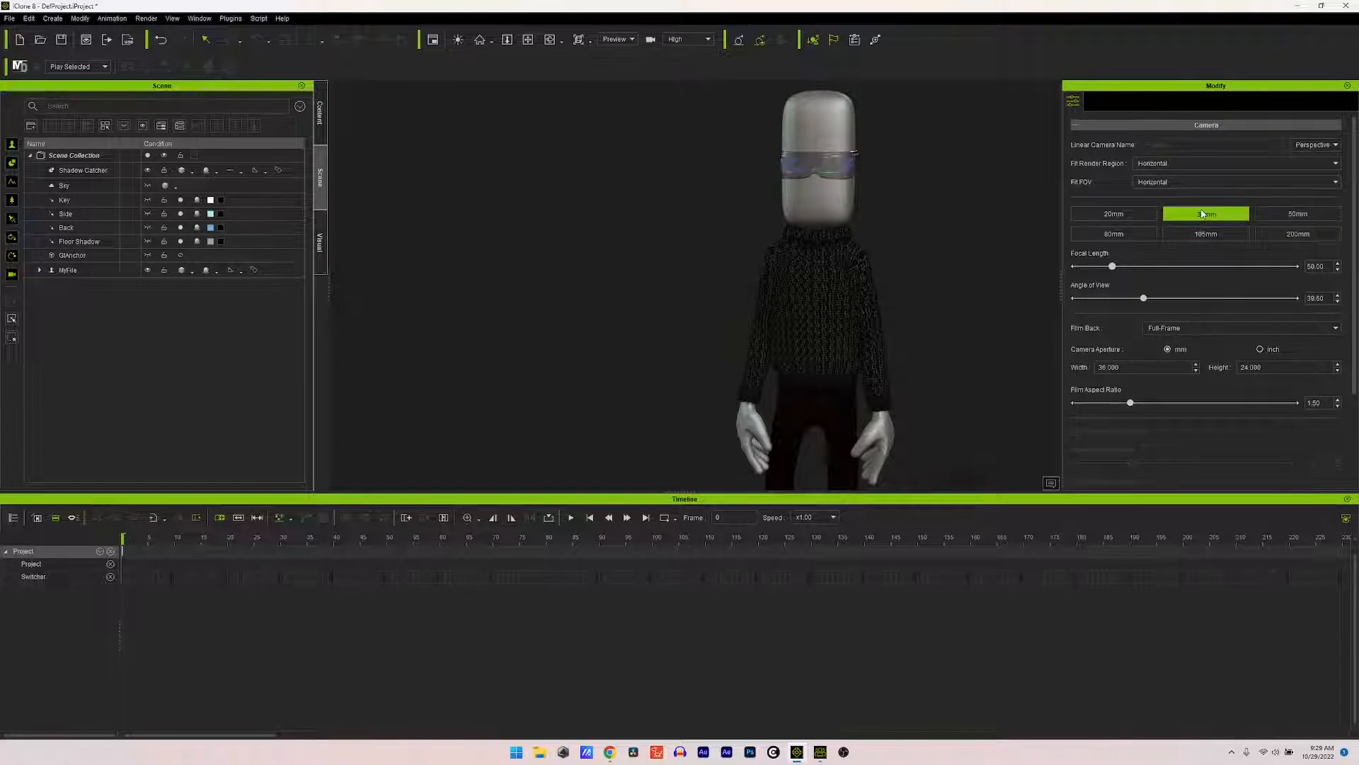
left_click(1270, 215)
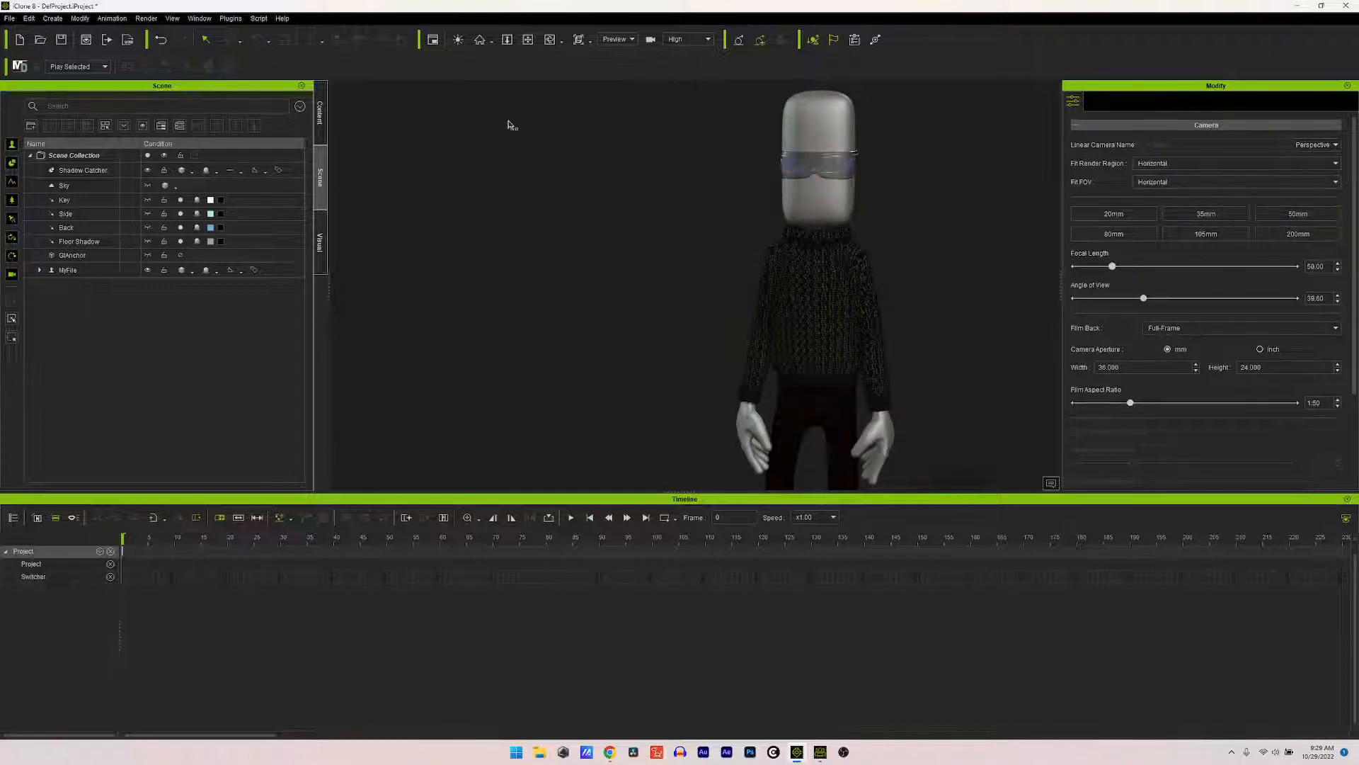
Step: Create a linear camera from the current view, name it Camera 1 and lock its view
left_click(25, 19)
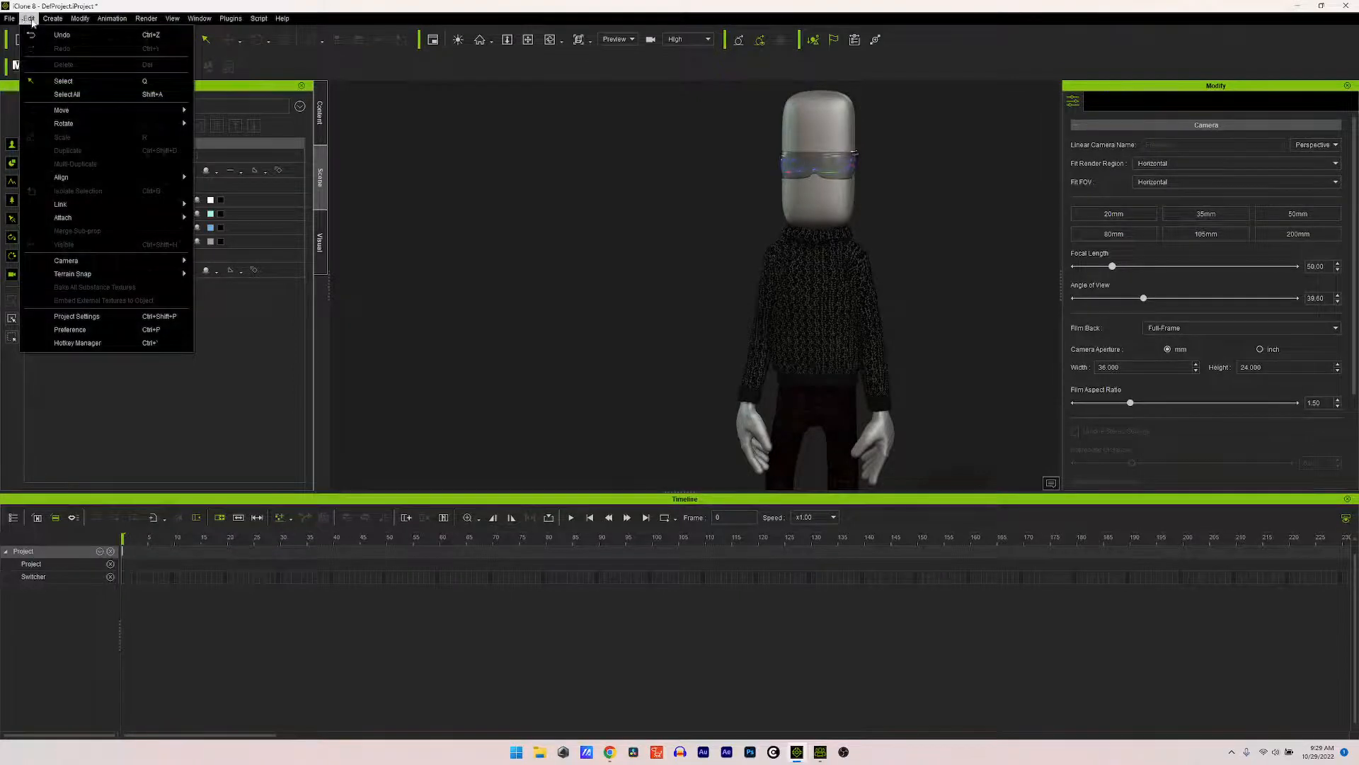
mouse_move(46, 21)
mouse_move(83, 174)
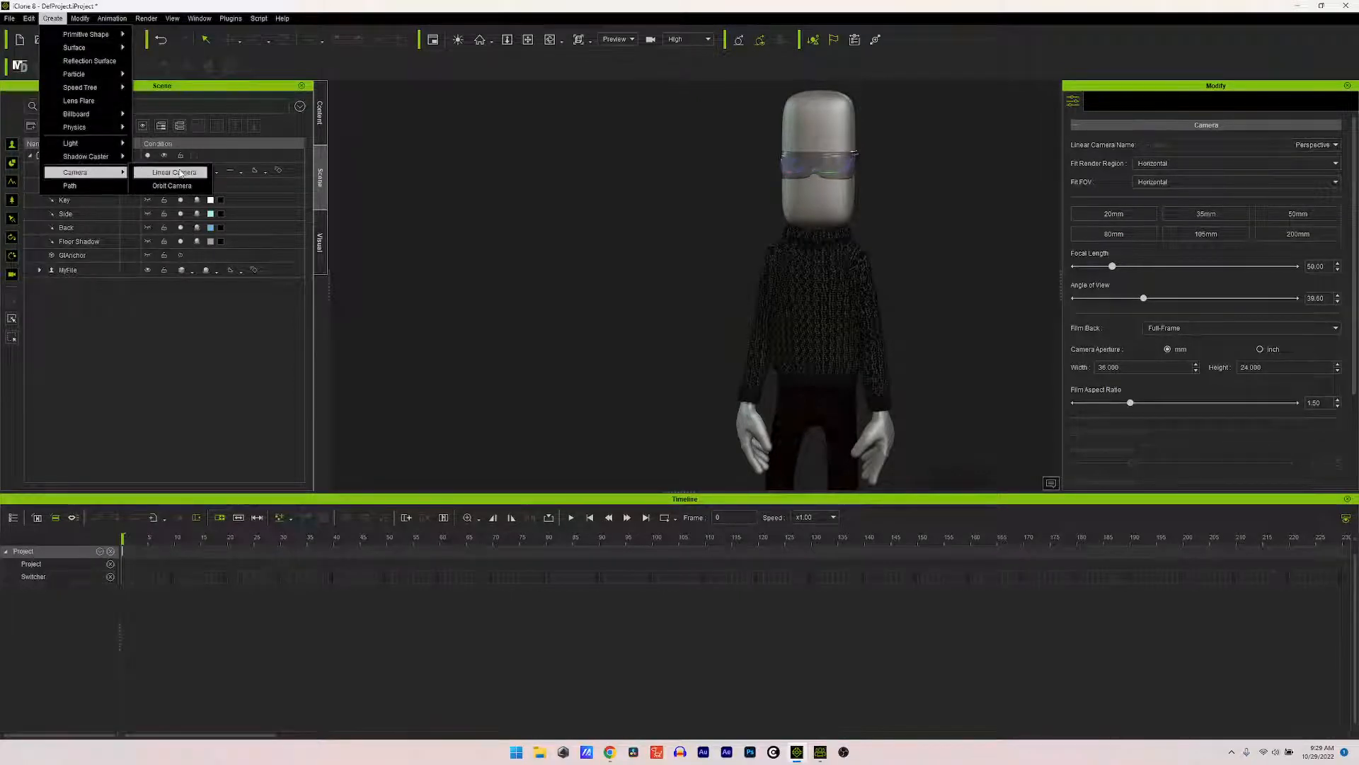
left_click(163, 173)
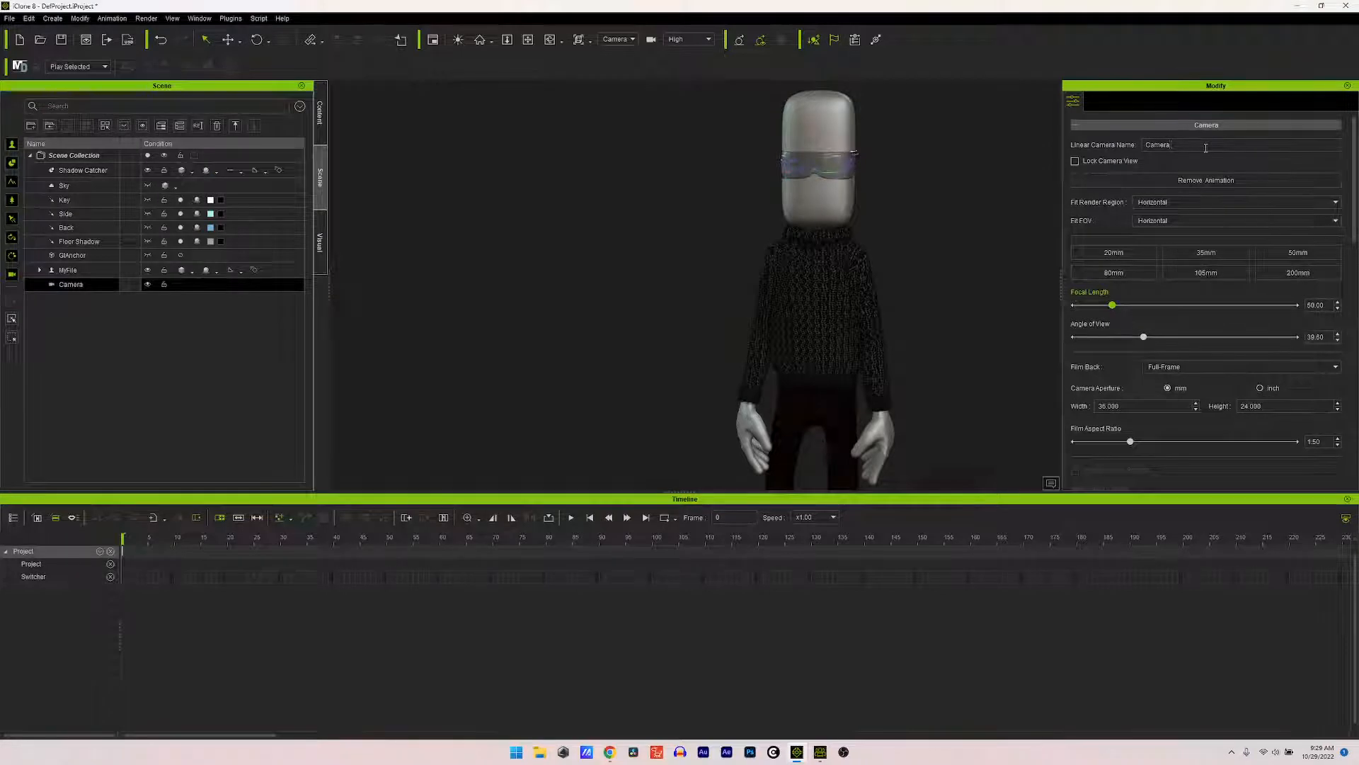
type("1")
left_click(1076, 162)
Step: Set Camera 1's lens to 80 mm and frame a closer head-and-torso shot in the preview view
left_click(623, 41)
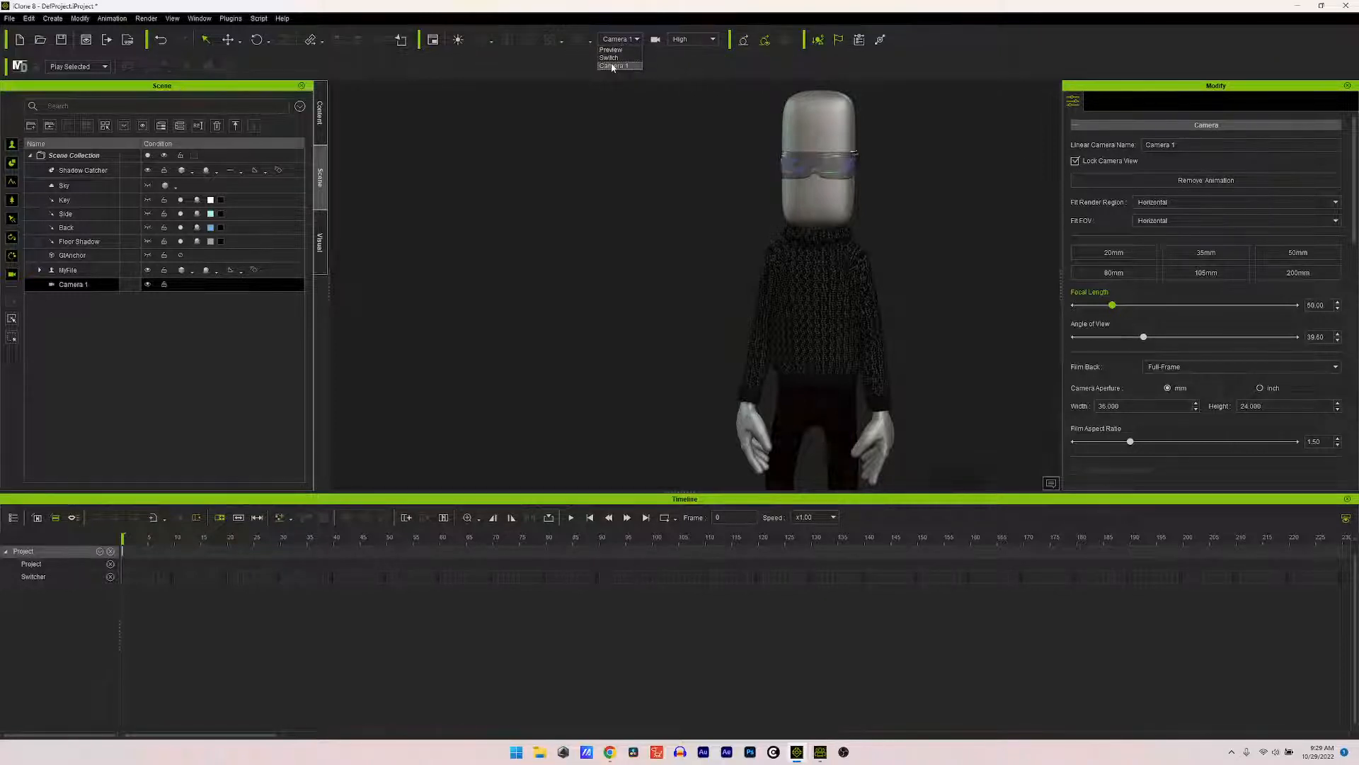
left_click(610, 50)
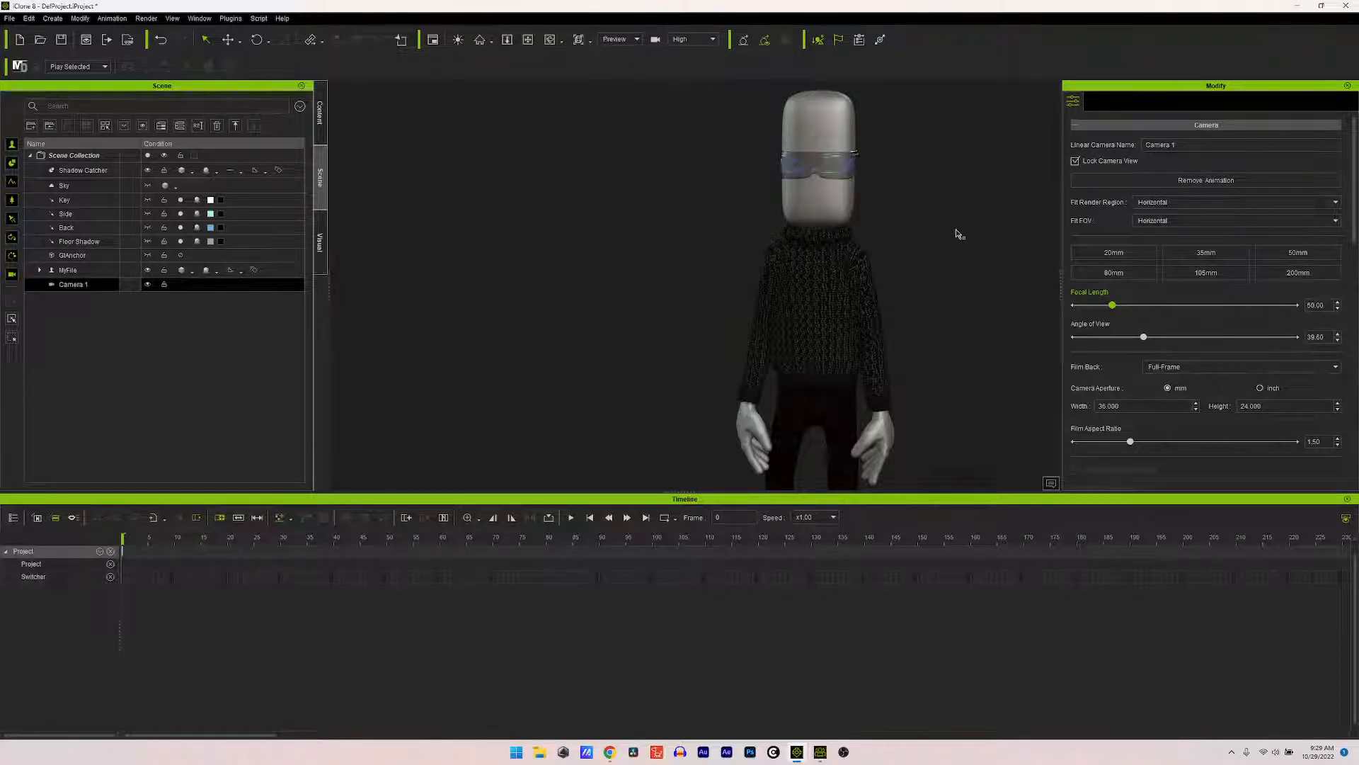
left_click(1135, 275)
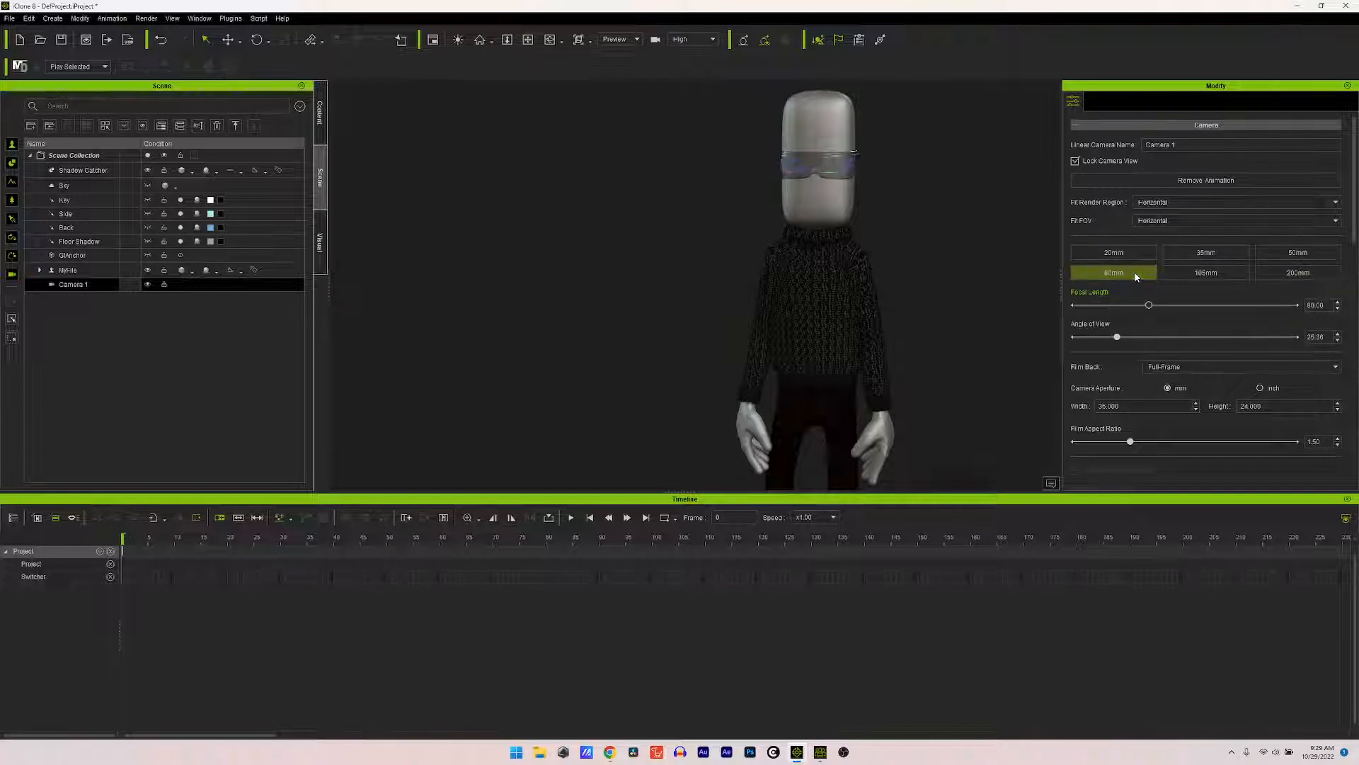
scroll(889, 259, "up", 3)
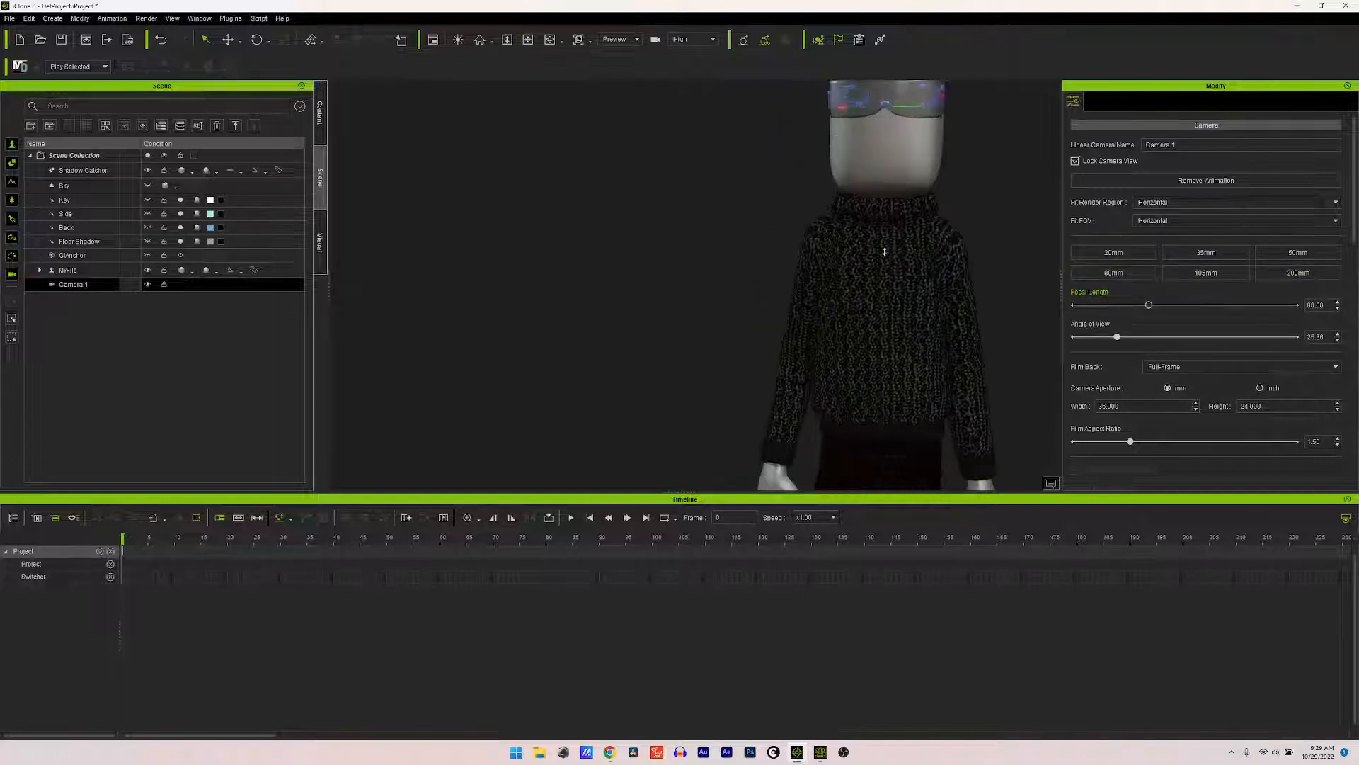
middle_click_drag(895, 261, 851, 333)
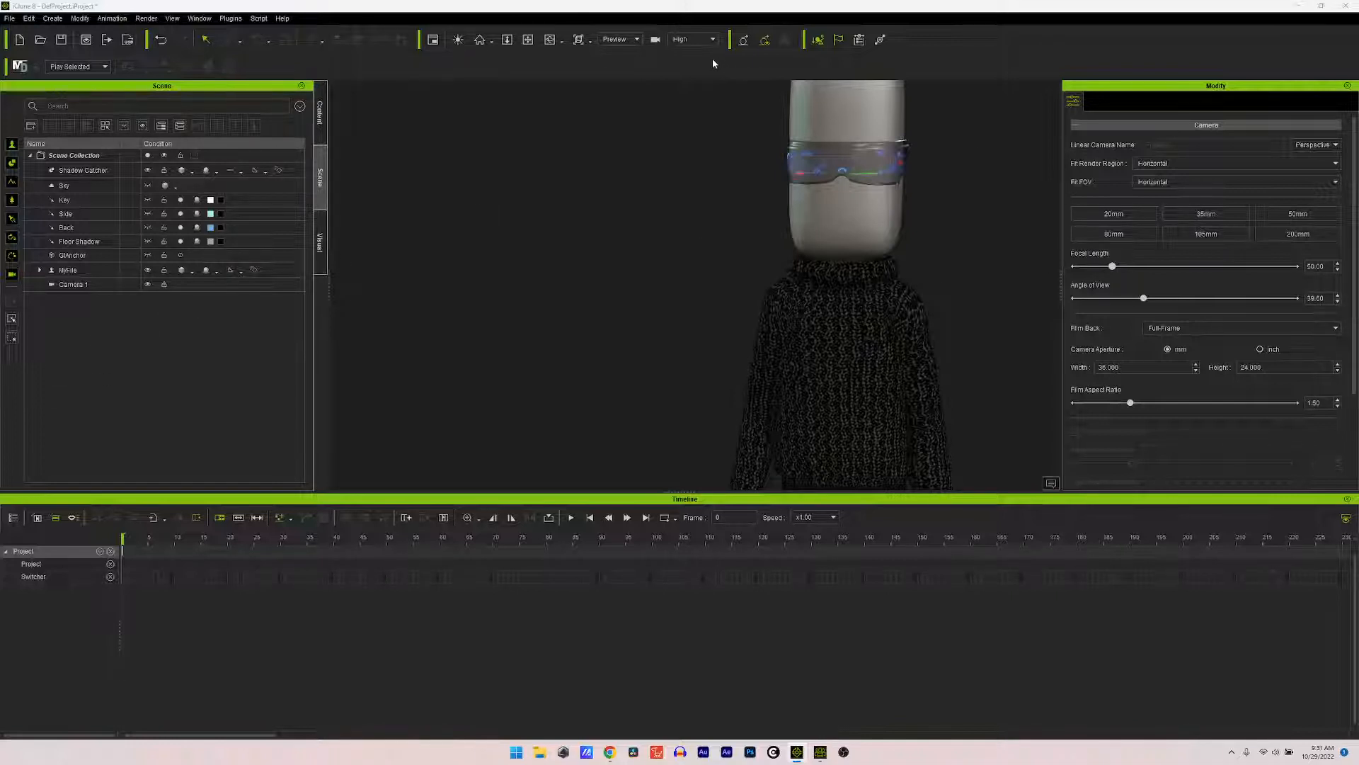
Step: Create a second linear camera from the closer head-and-torso view
left_click(52, 18)
mouse_move(85, 172)
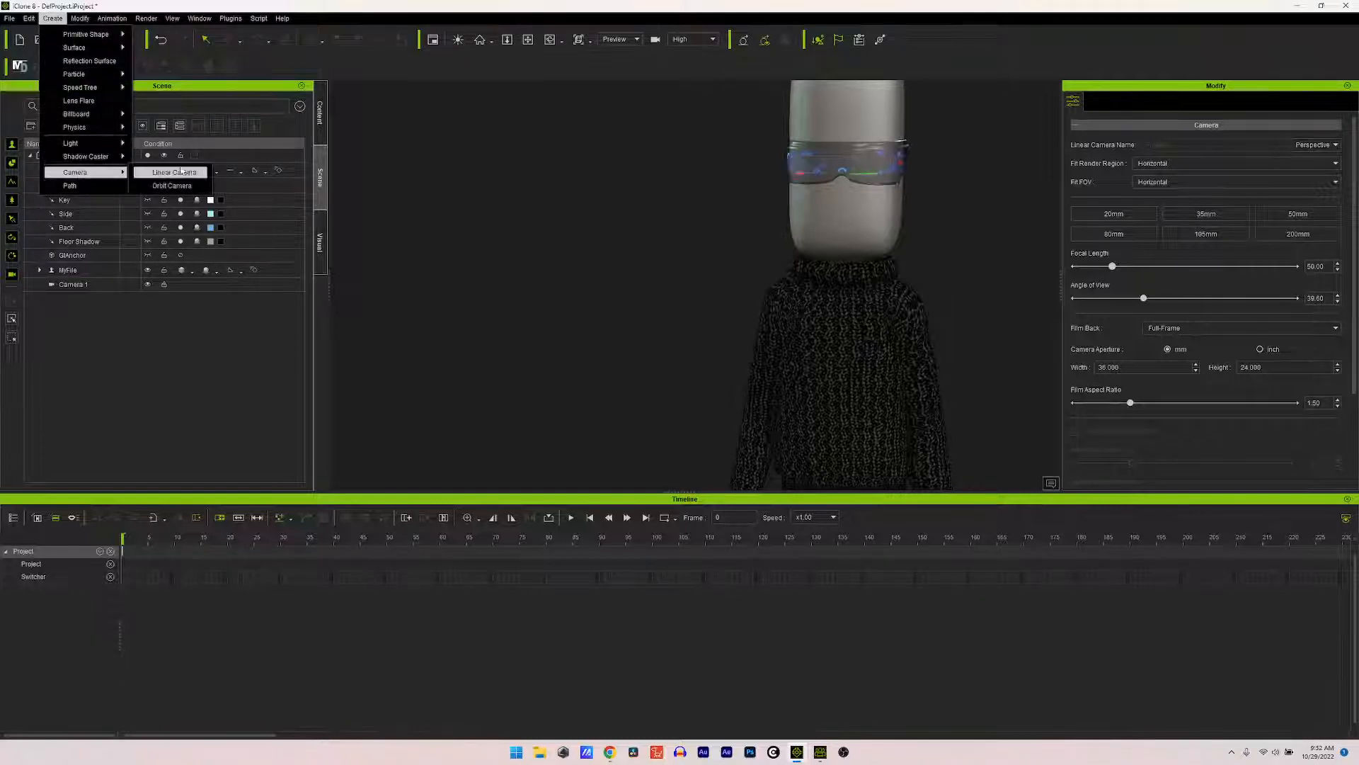
left_click(180, 171)
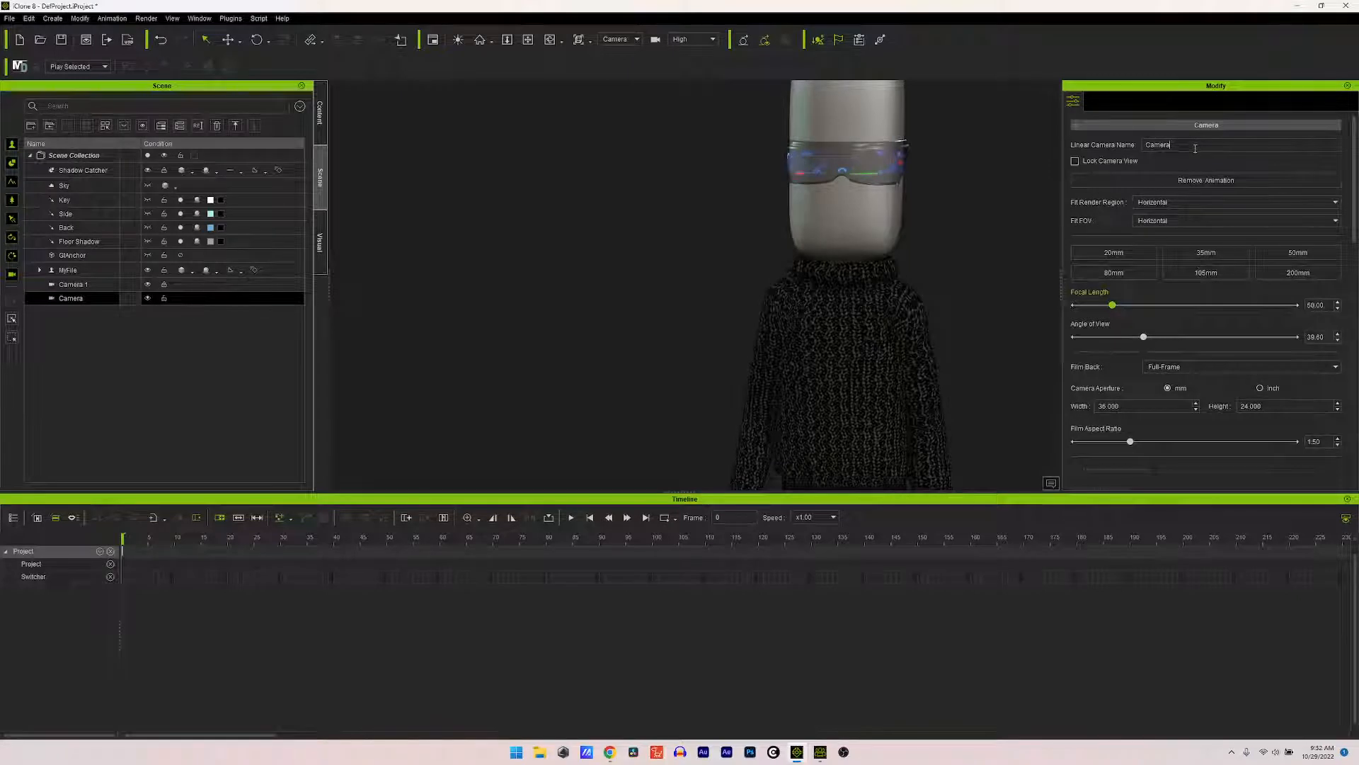
Step: Try naming the new camera Camera 2 and giving it an 80 mm lens, and undo both changes
type("2")
left_click(1133, 272)
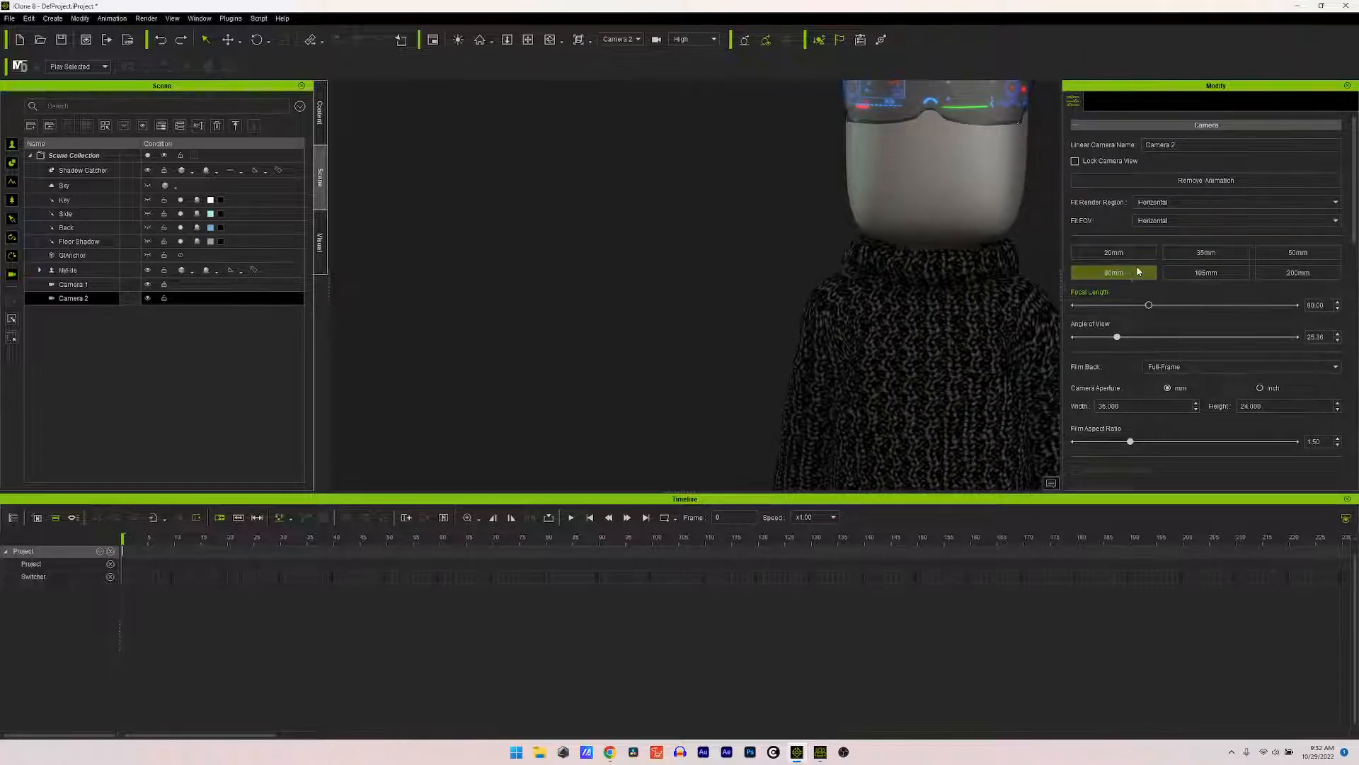
left_click(1108, 259)
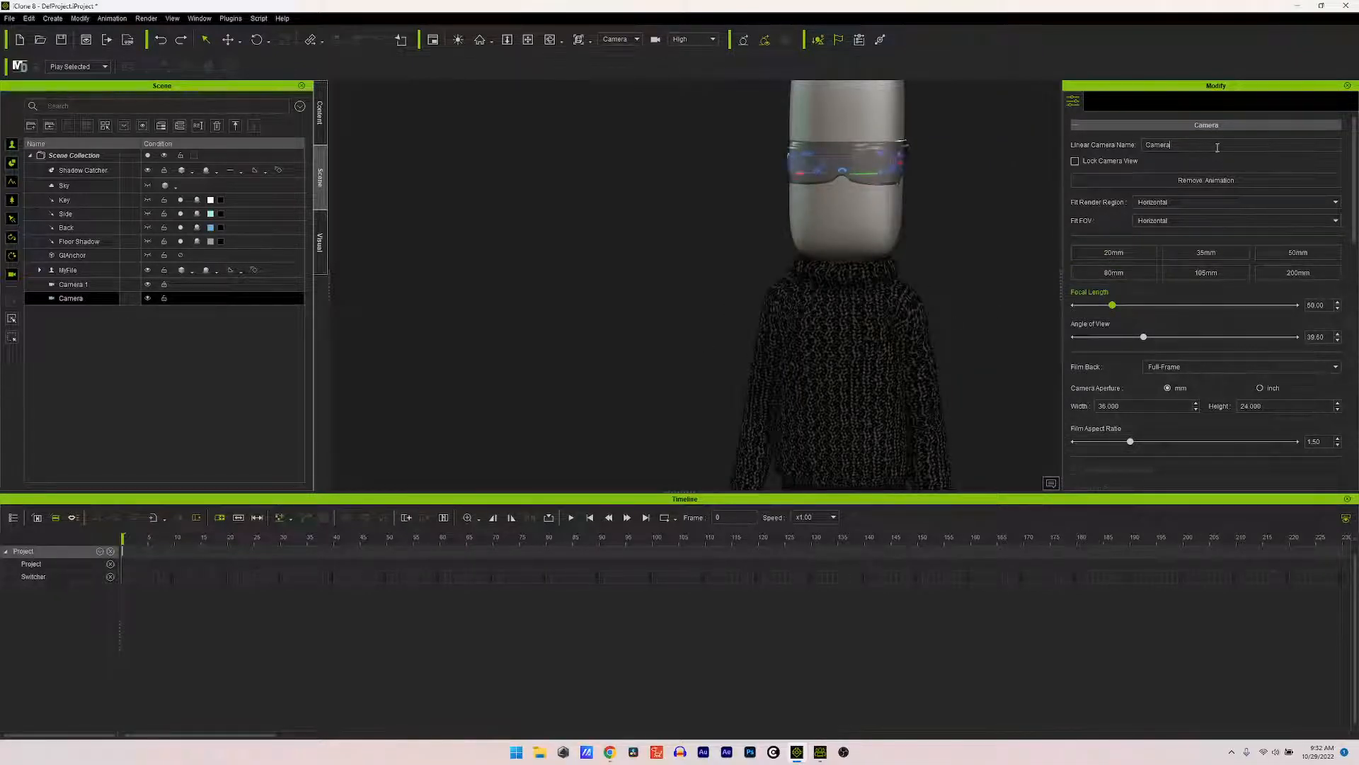
Step: Name the second camera Camera 2 and lock its view
type("2")
left_click(1171, 476)
left_click(1075, 161)
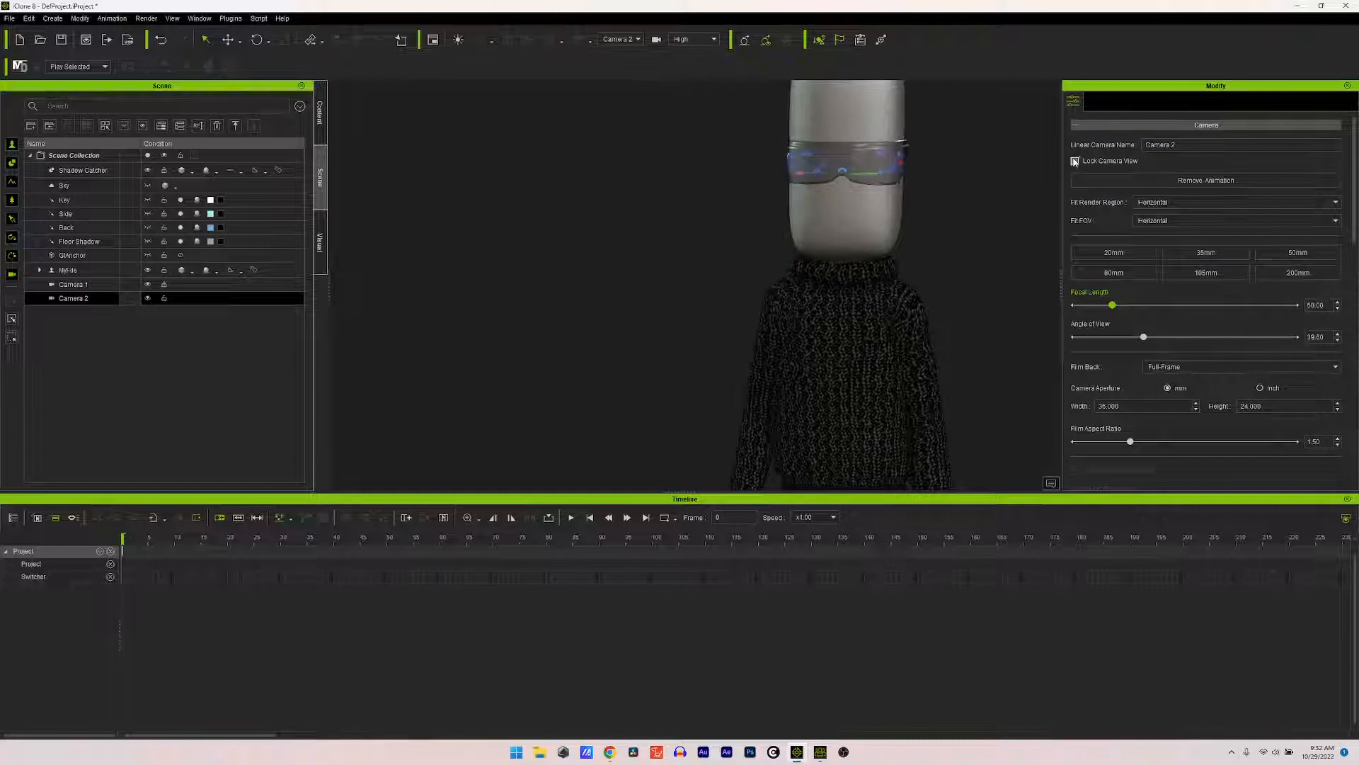
Step: Look through Camera 1 and hide the Camera 2 object that blocks the shot
left_click(637, 39)
left_click(623, 68)
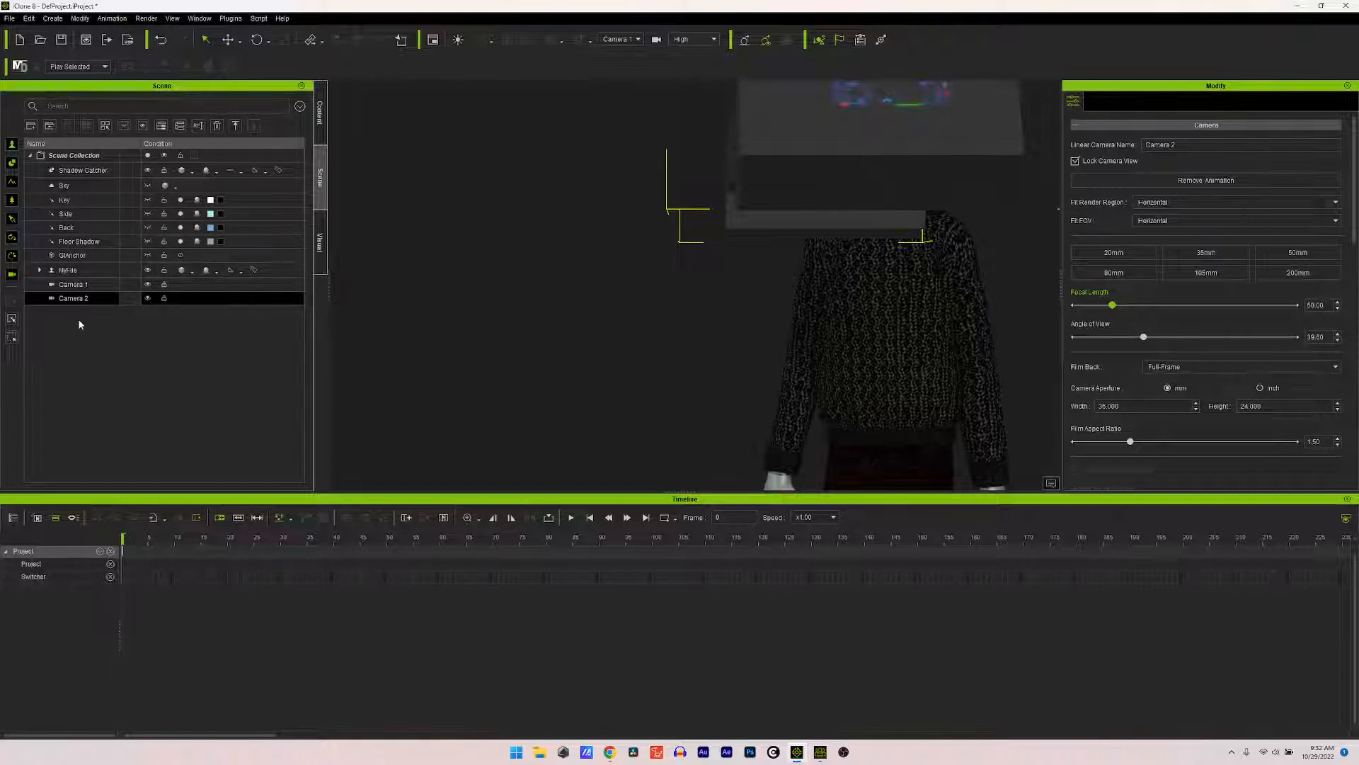
left_click(148, 299)
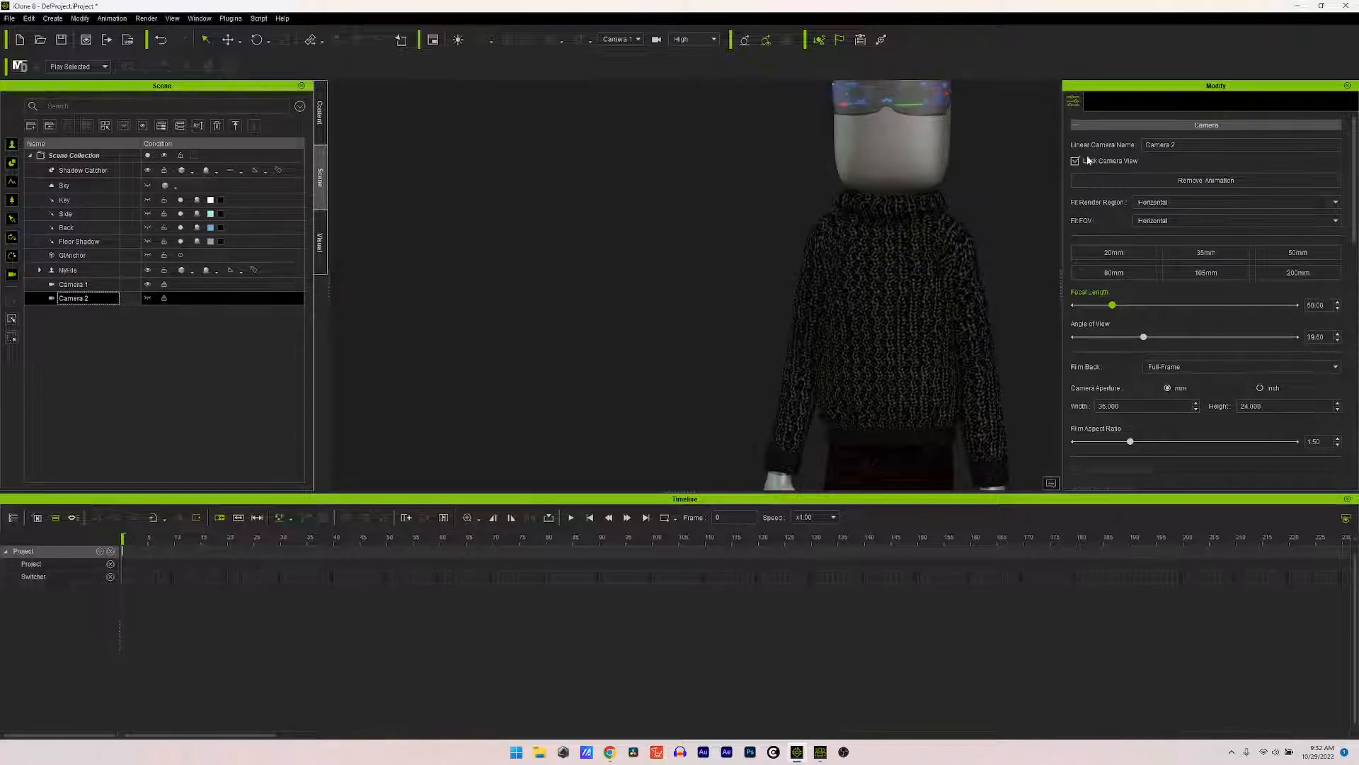
Step: Unlock Camera 1, pull it back to a wider head-to-thighs framing of the character and lock its view again
left_click(107, 286, "ctrl")
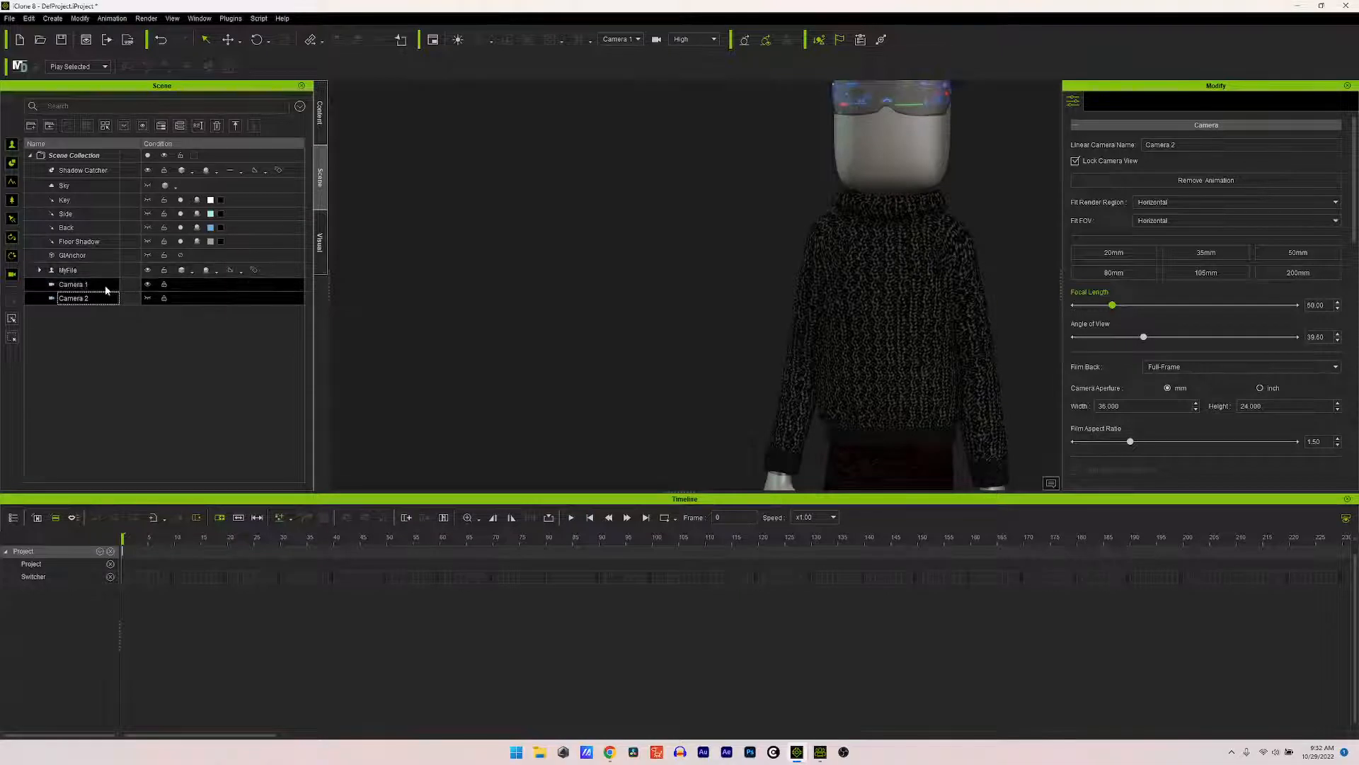
left_click(102, 283)
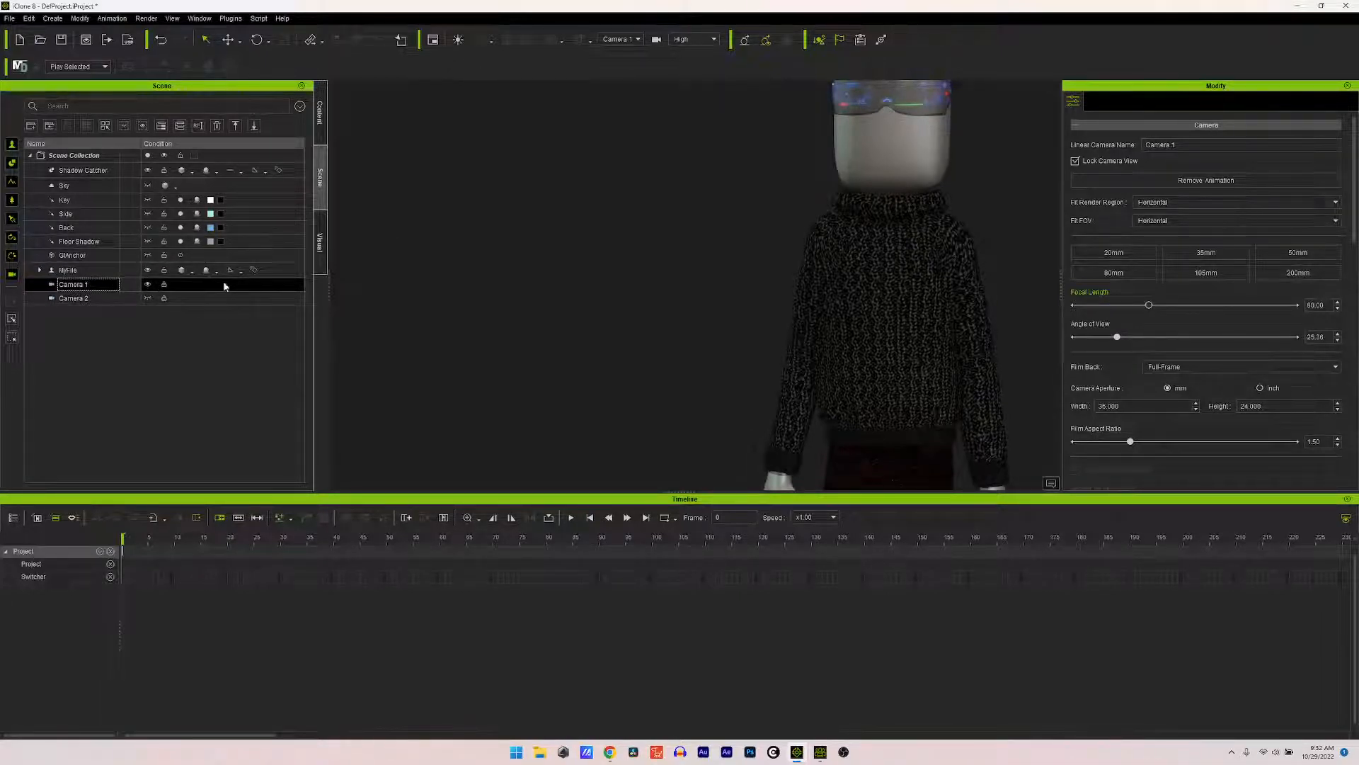
left_click(165, 284)
scroll(916, 259, "down", 1)
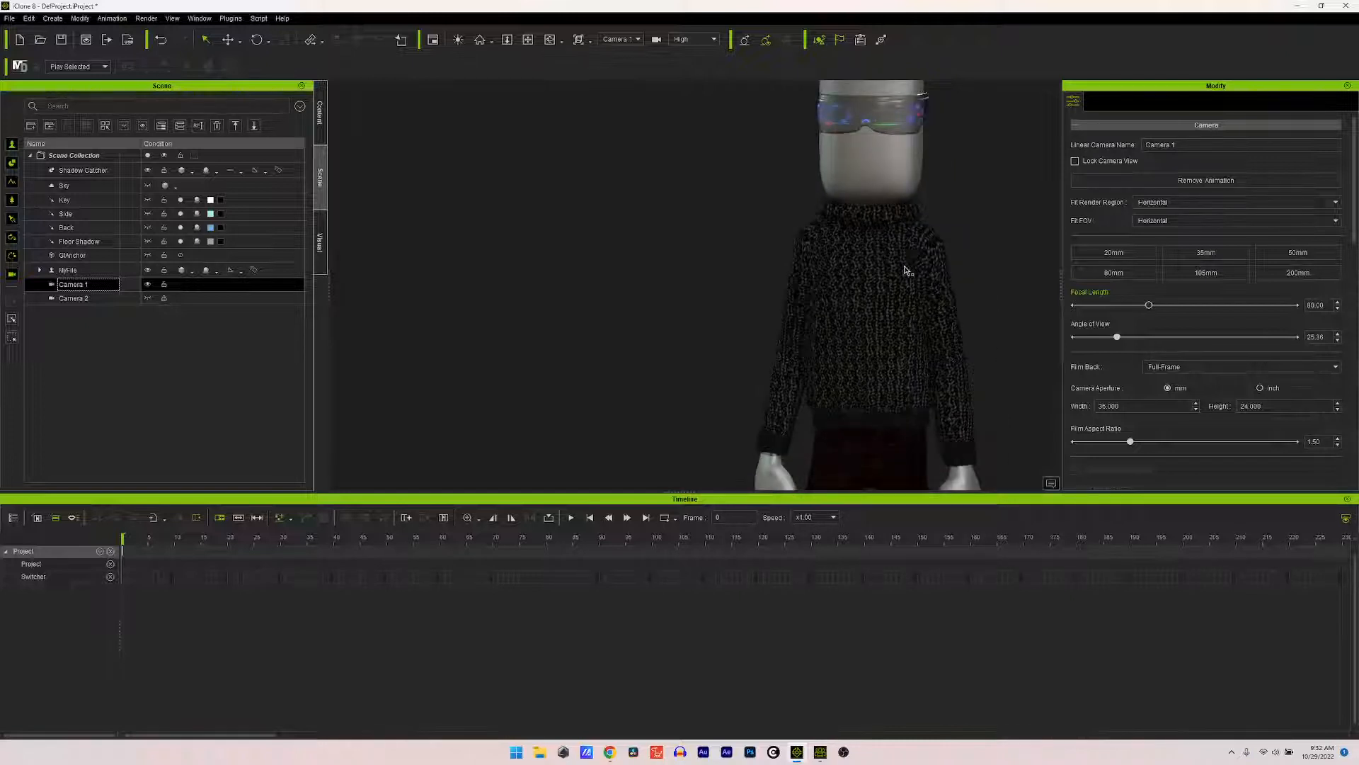
scroll(905, 271, "down", 2)
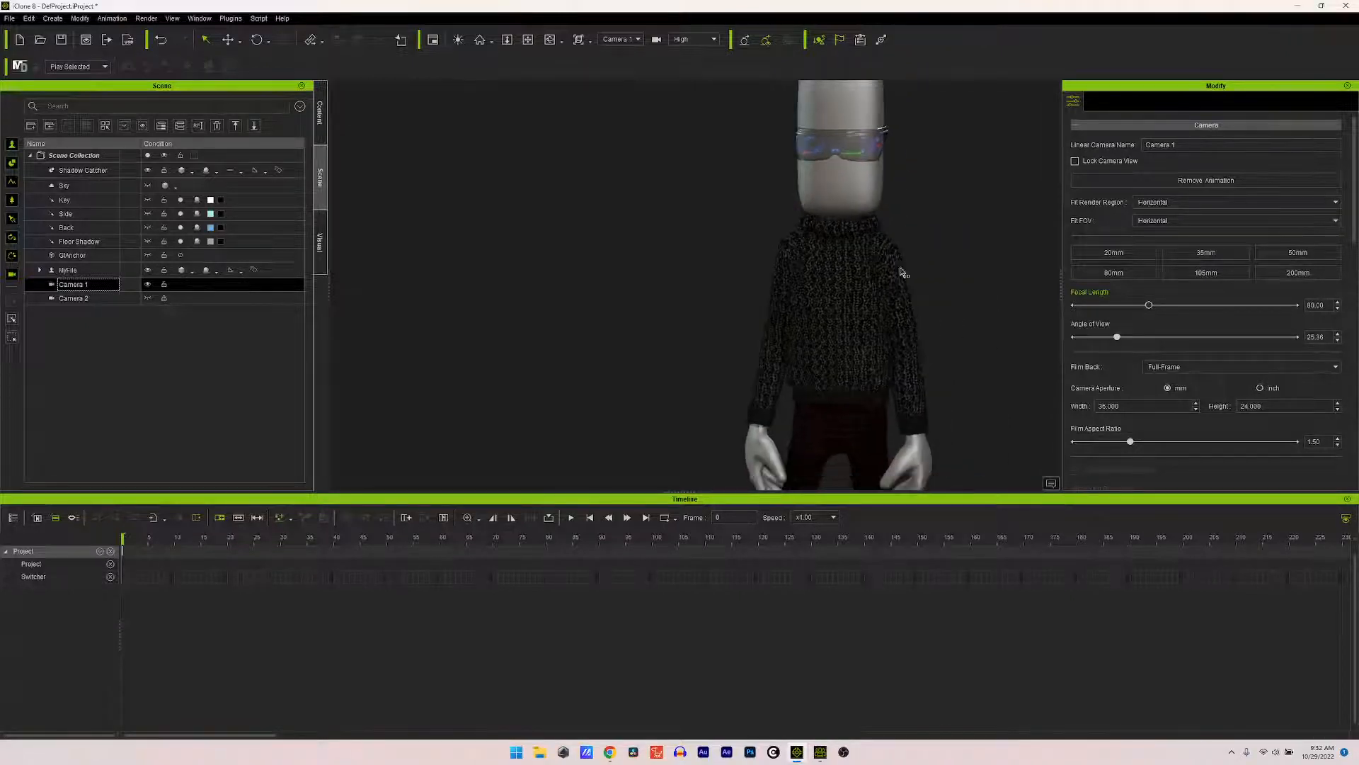
scroll(897, 269, "down", 1)
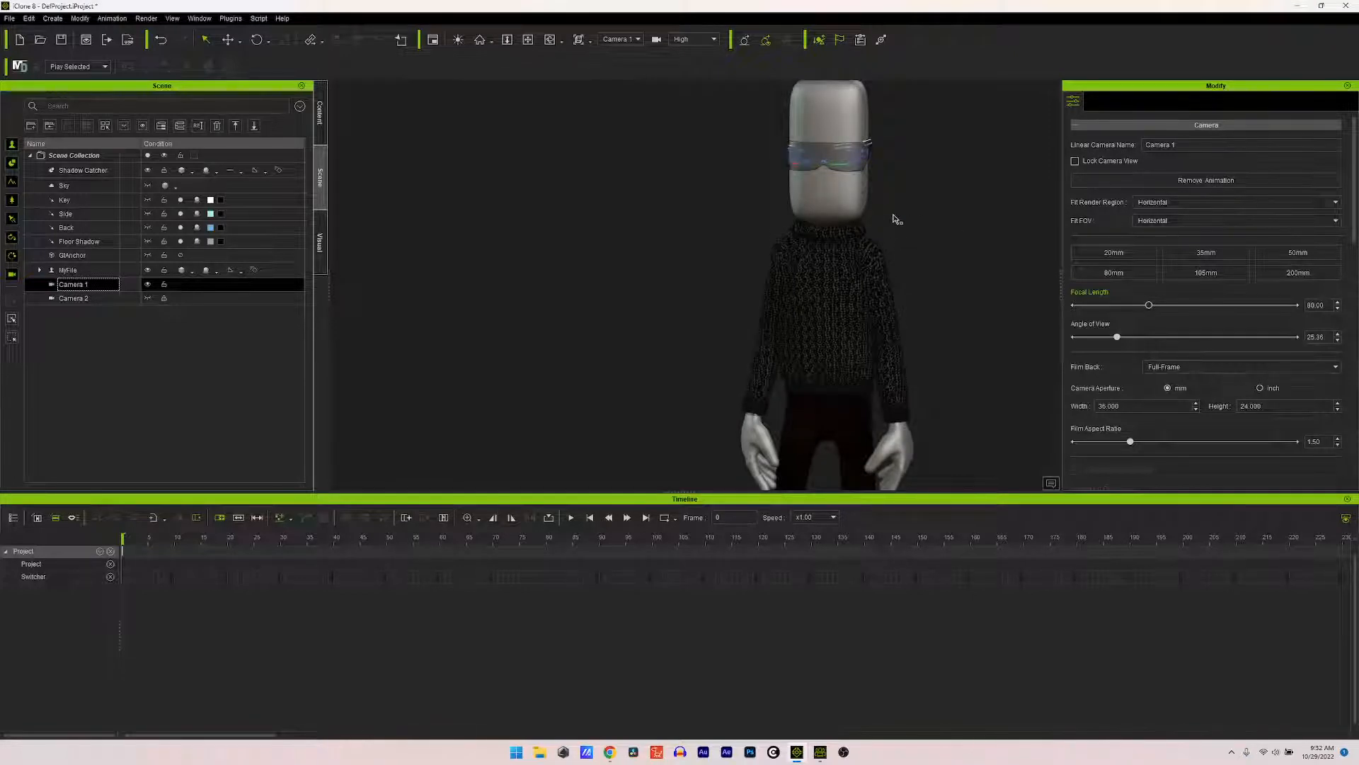
left_click(1075, 161)
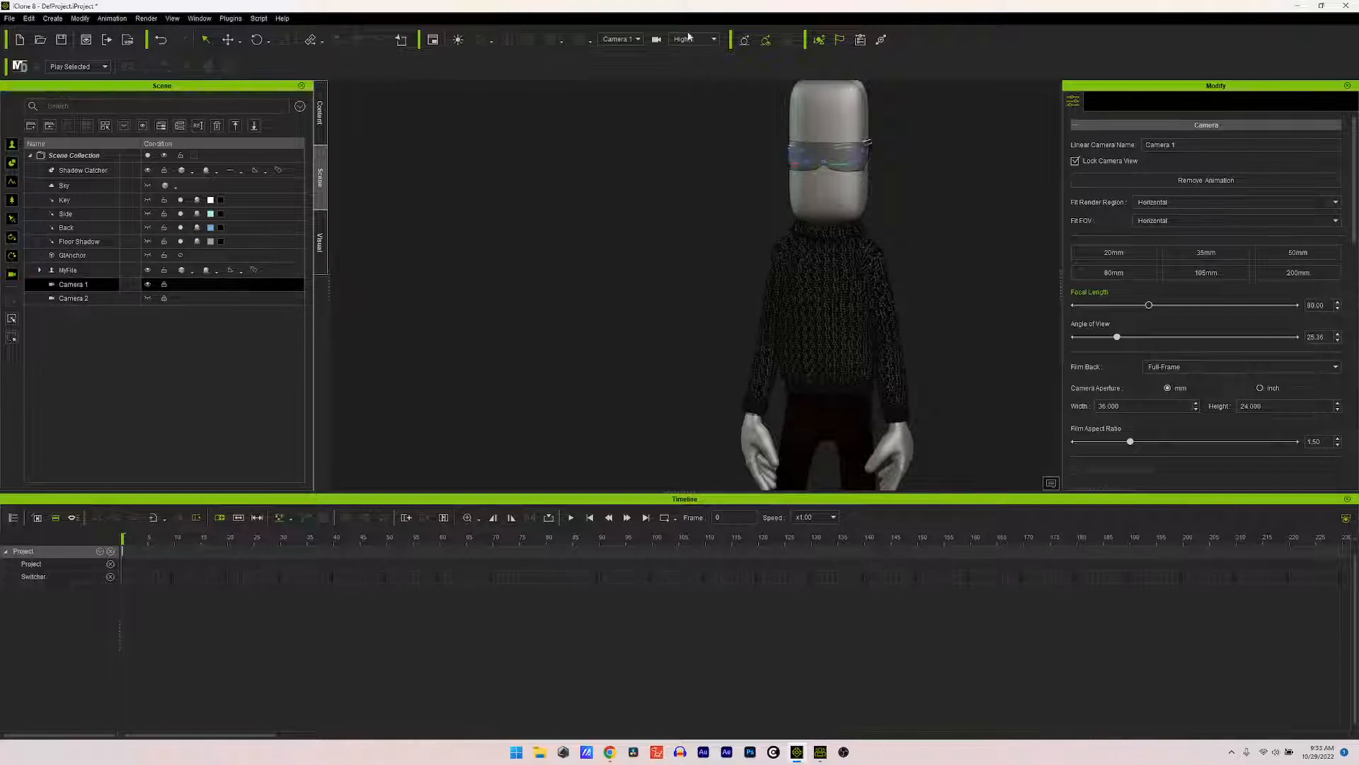
Step: Compare the two shots by switching between Camera 2 and Camera 1, ending on Camera 1
left_click(637, 39)
left_click(613, 74)
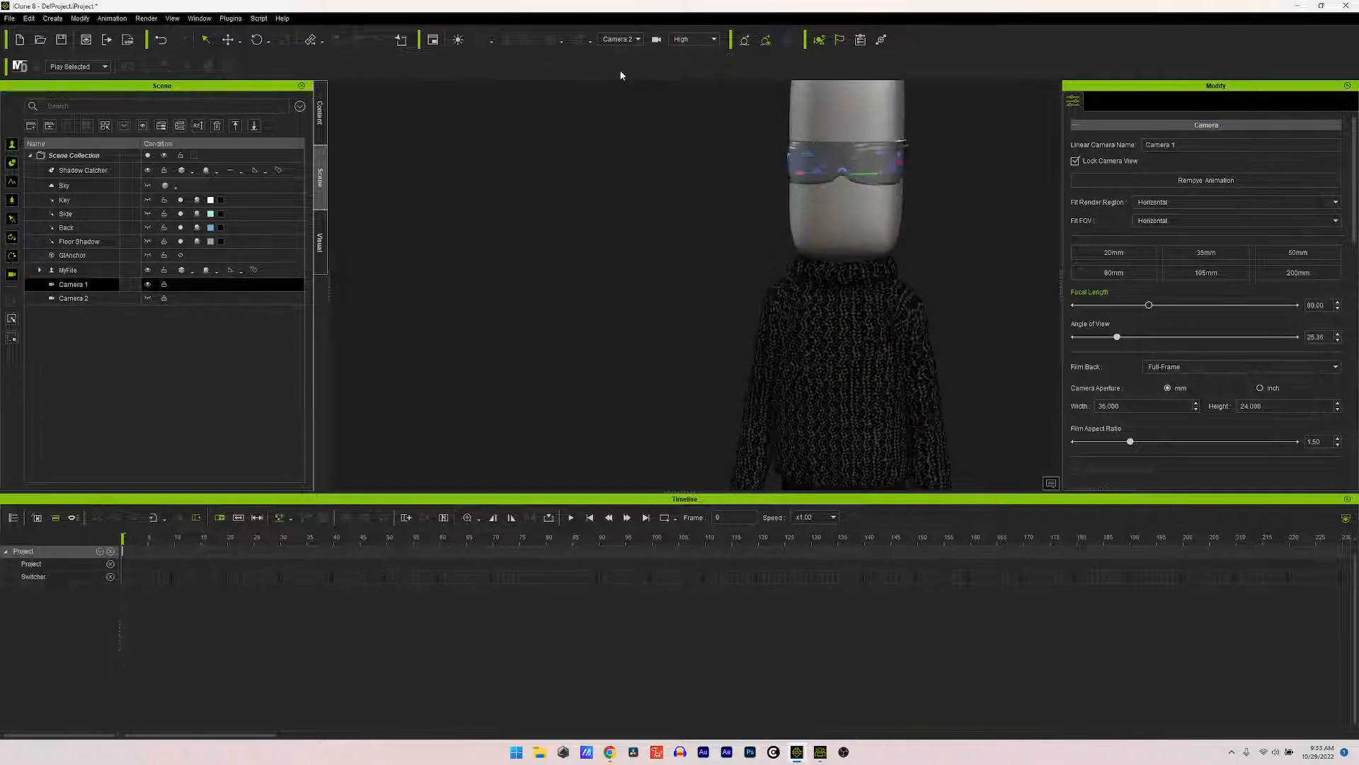
left_click(628, 41)
left_click(627, 64)
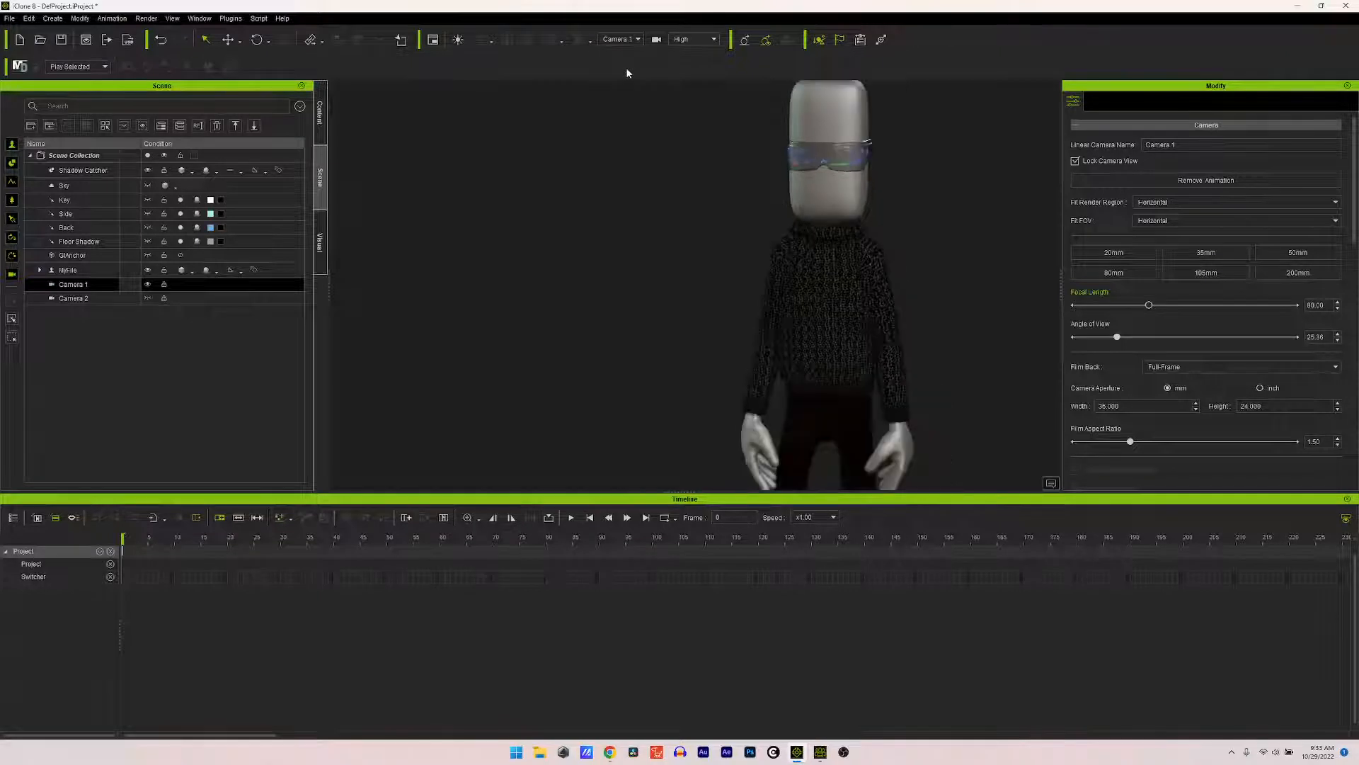
left_click(637, 40)
left_click(632, 74)
left_click(638, 40)
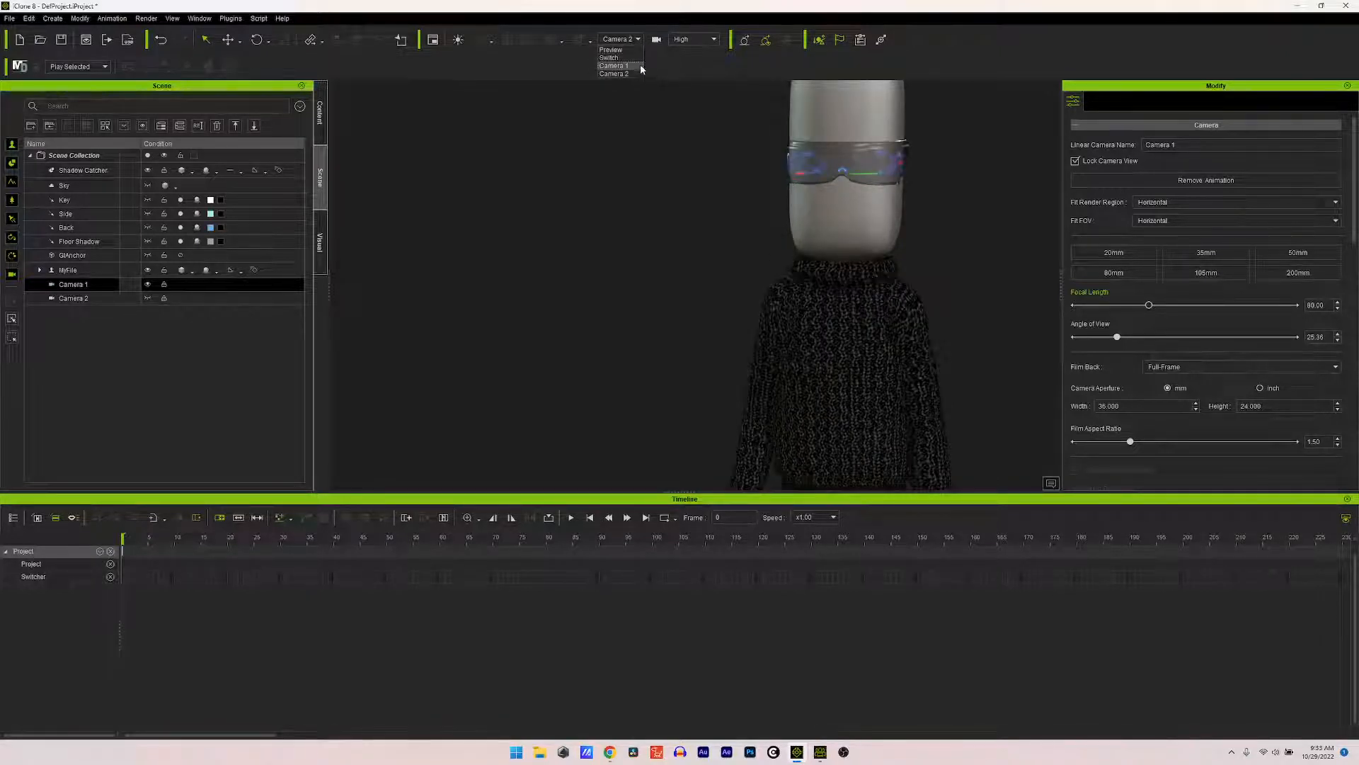
left_click(637, 66)
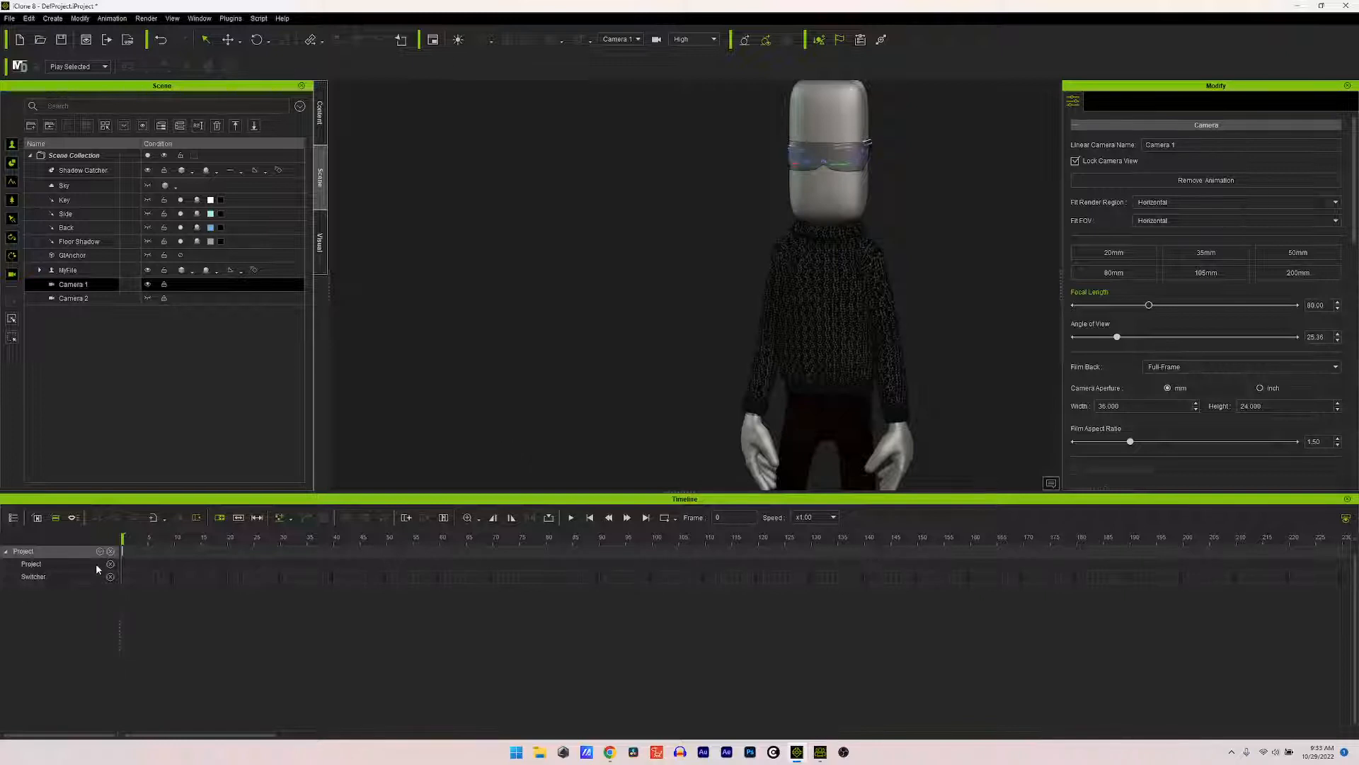
Step: Create a facial script for the character from the audio file MDL - Digital Dad Joke #1
left_click(844, 302)
left_click(1096, 103)
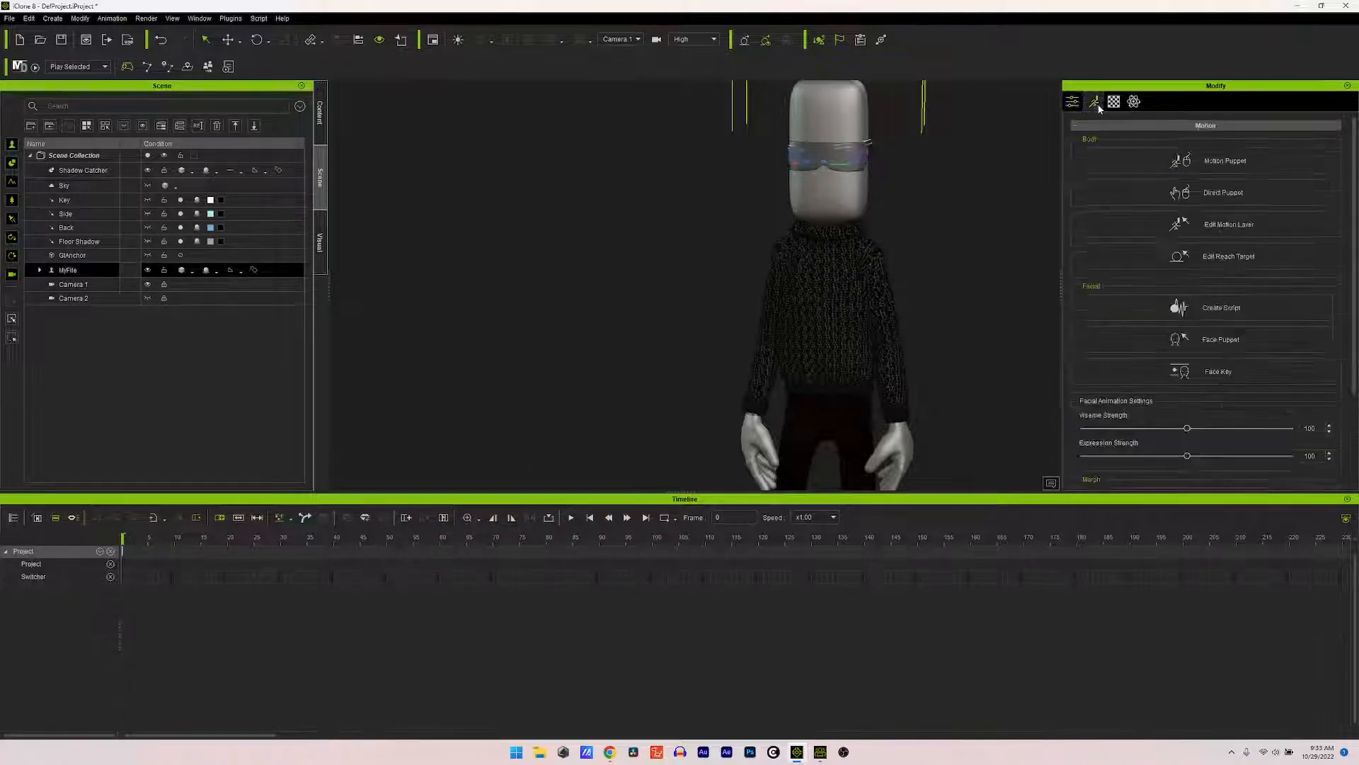
left_click(1221, 307)
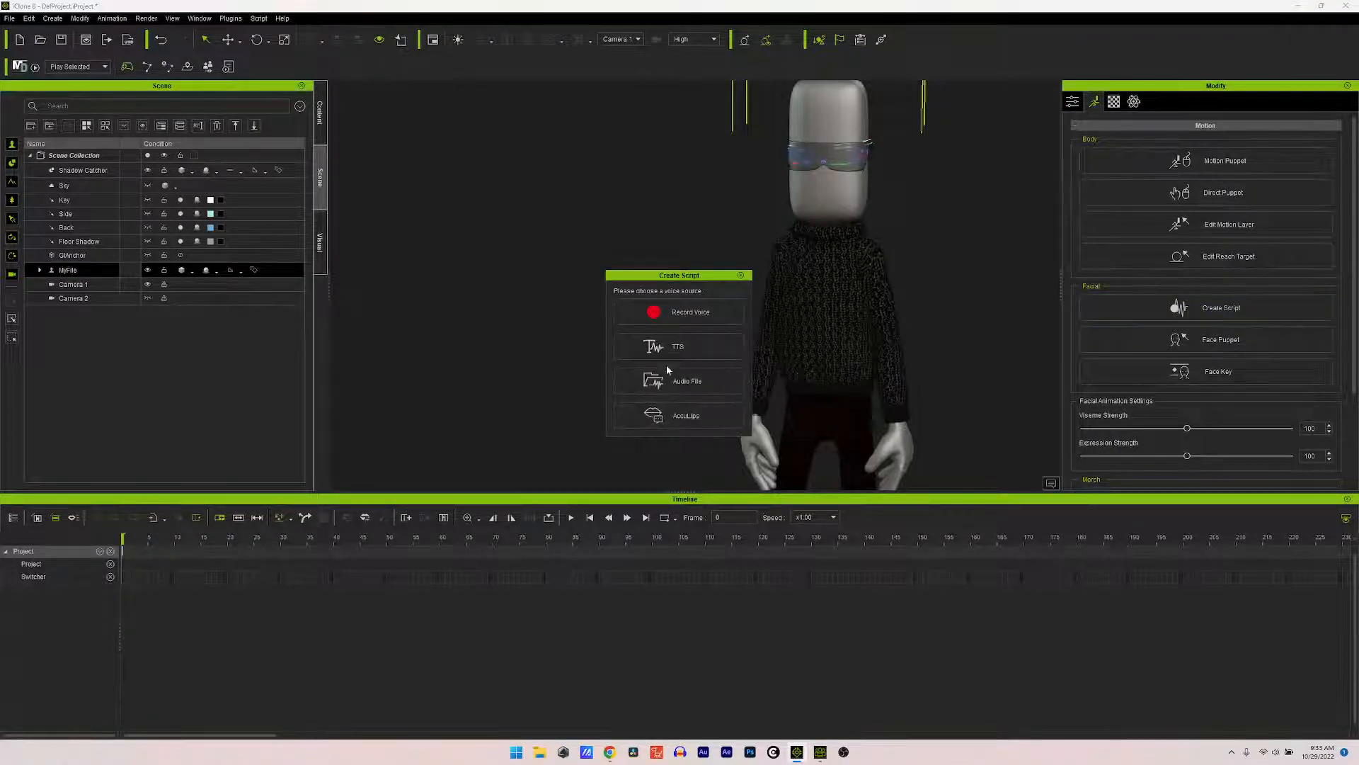
left_click(664, 382)
left_click(138, 98)
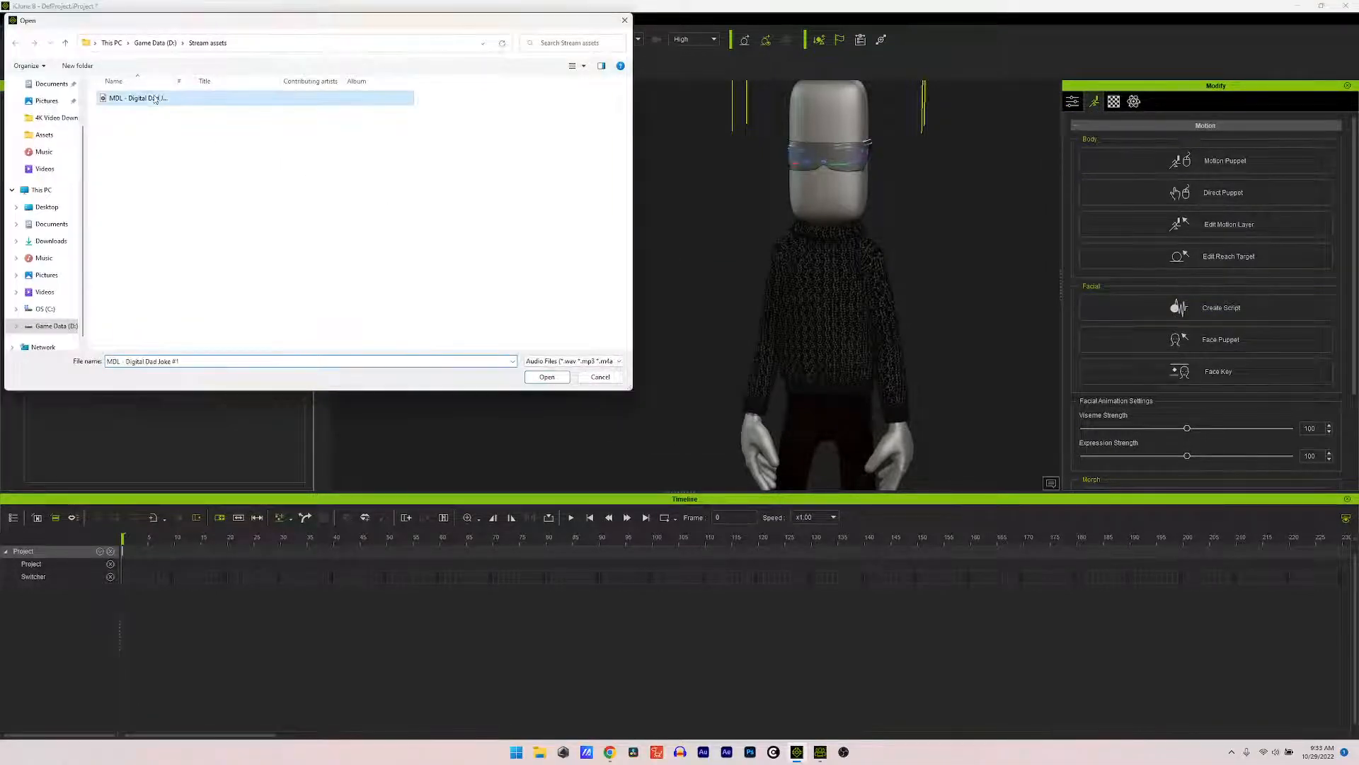
left_click(560, 376)
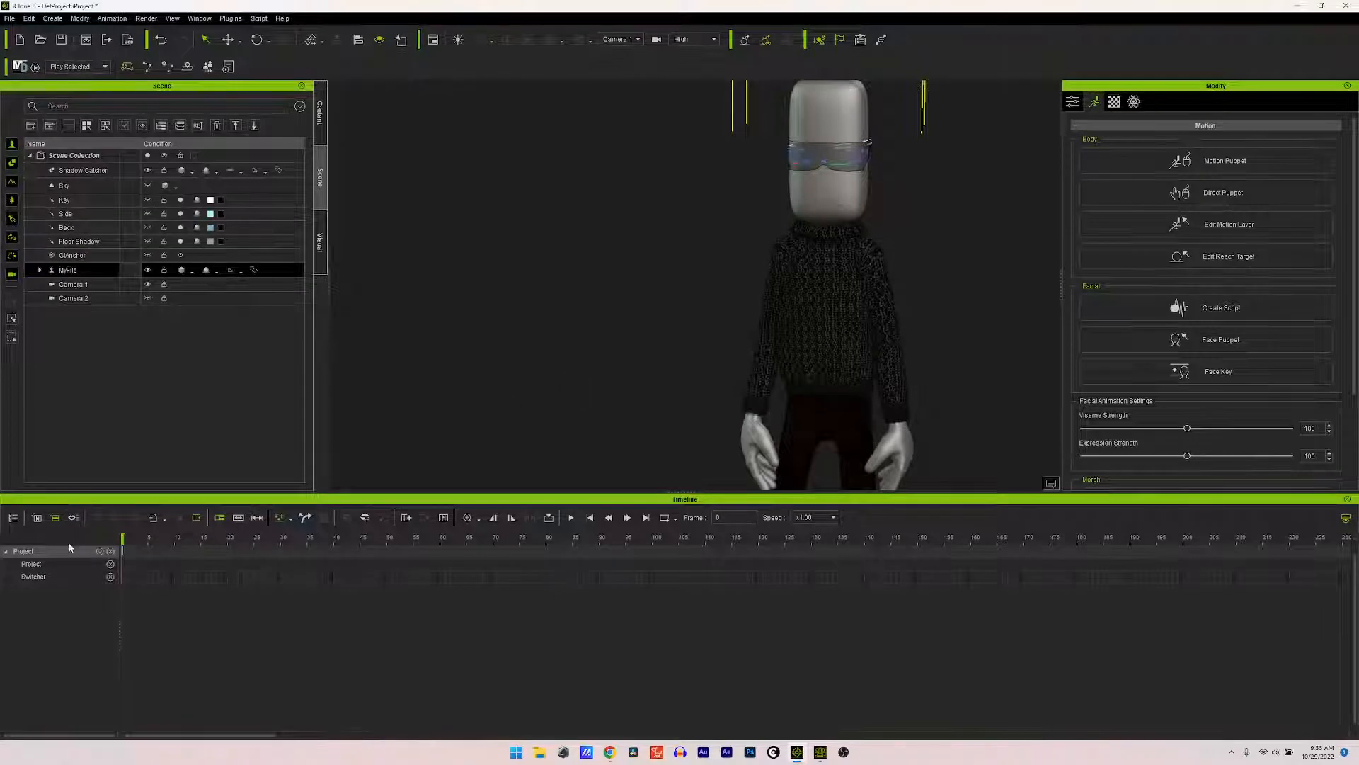
Step: Show the MyFile character's tracks in the timeline together with the Project tracks, and add its Transform and Motion tracks
left_click(74, 518)
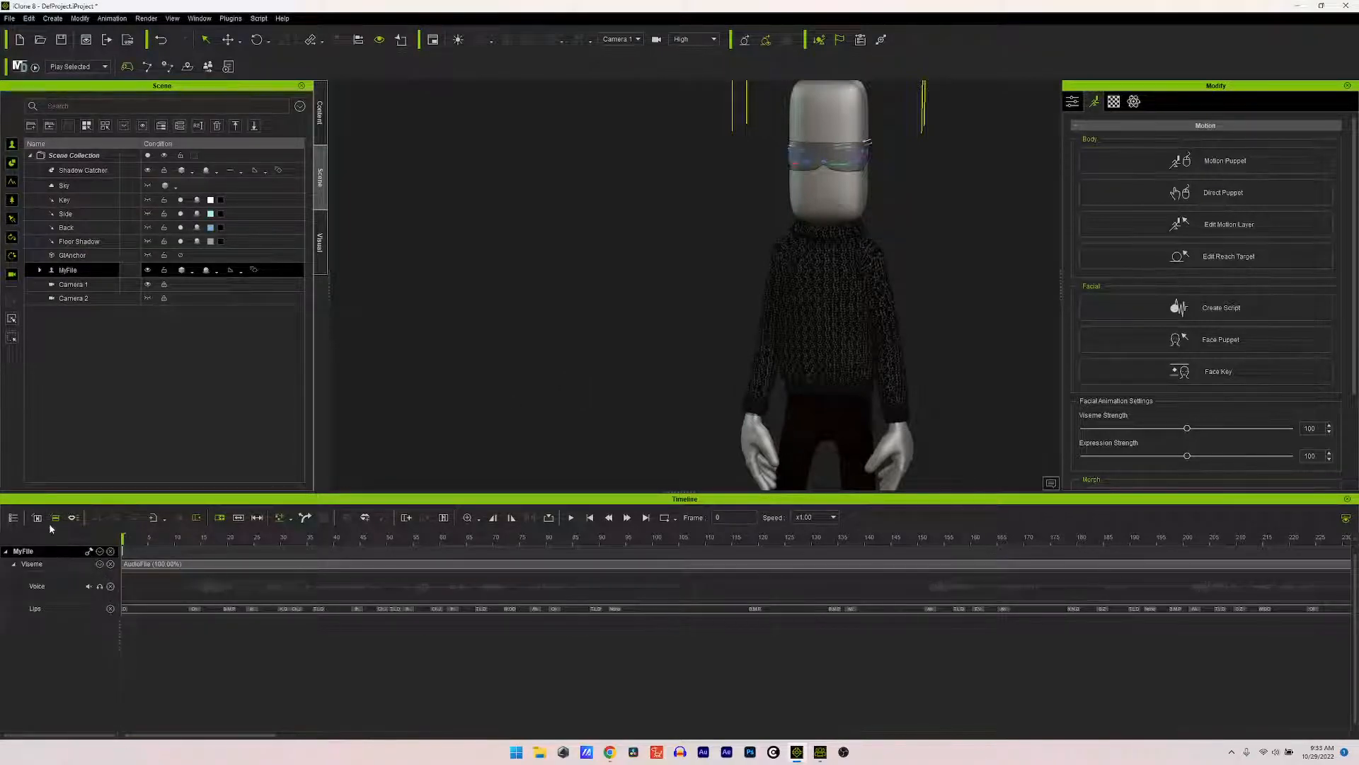
left_click(13, 517)
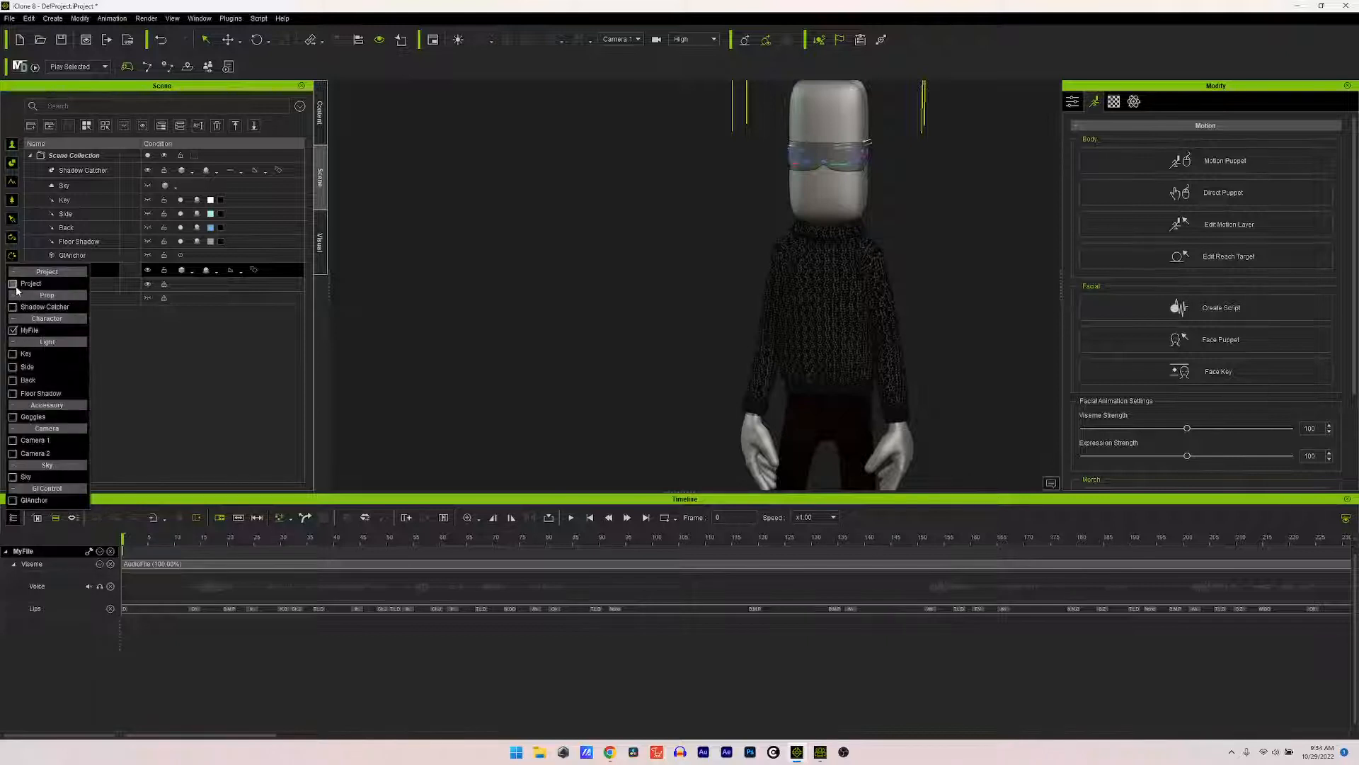
left_click(13, 283)
left_click(100, 592)
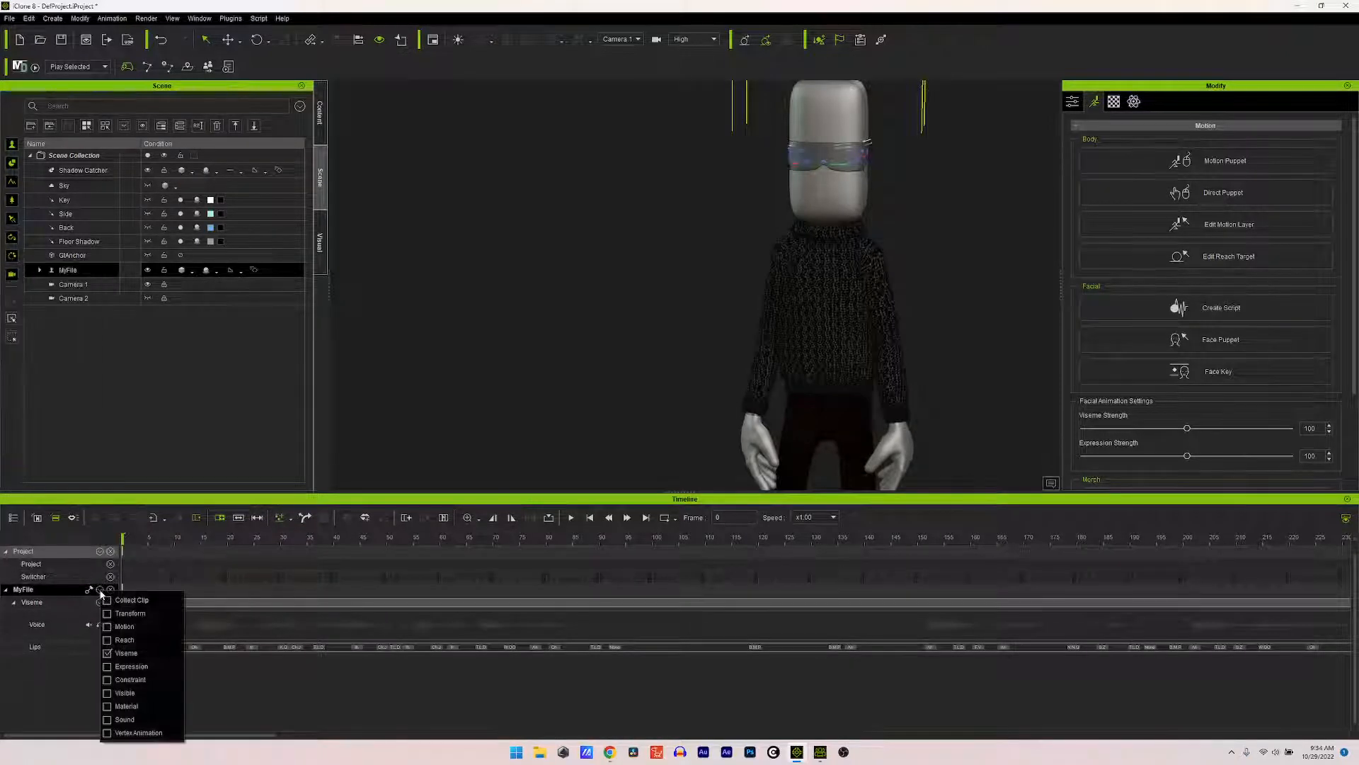
left_click(108, 614)
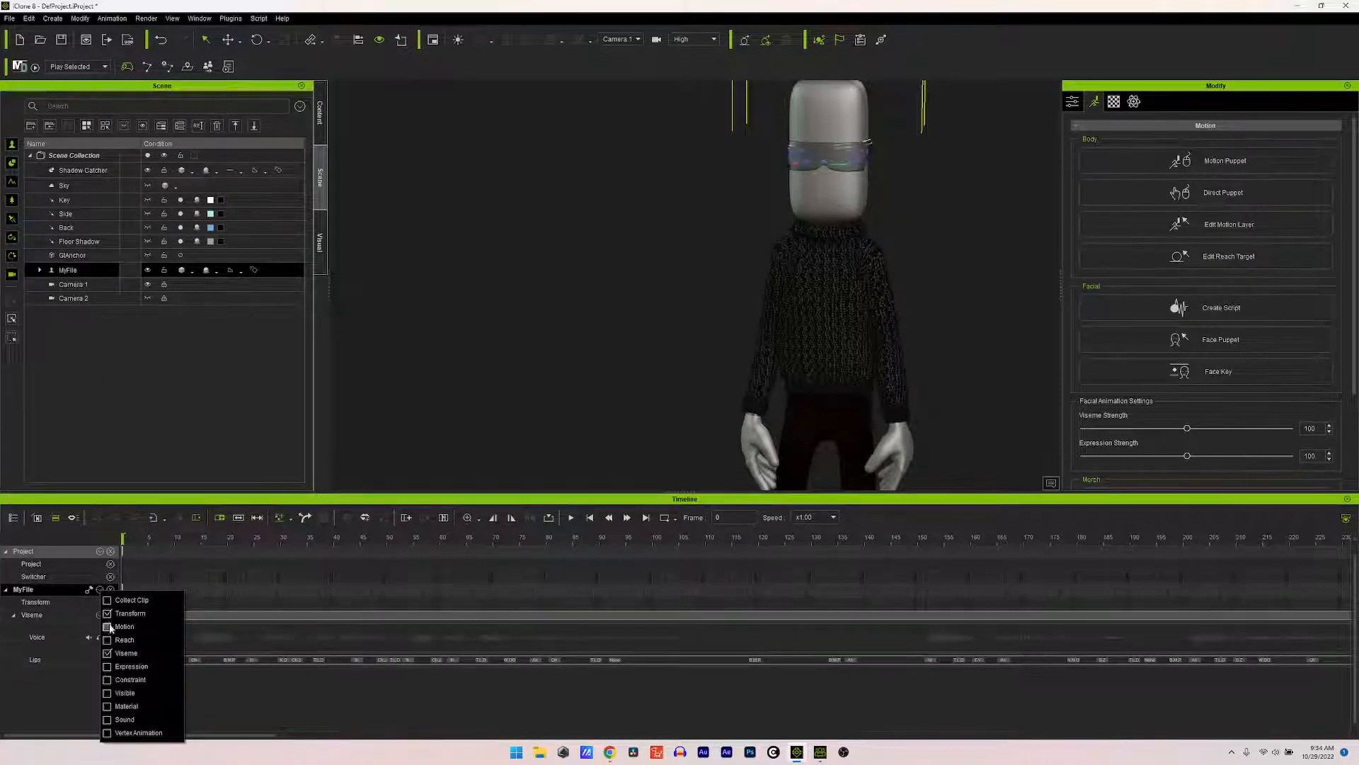
left_click(108, 627)
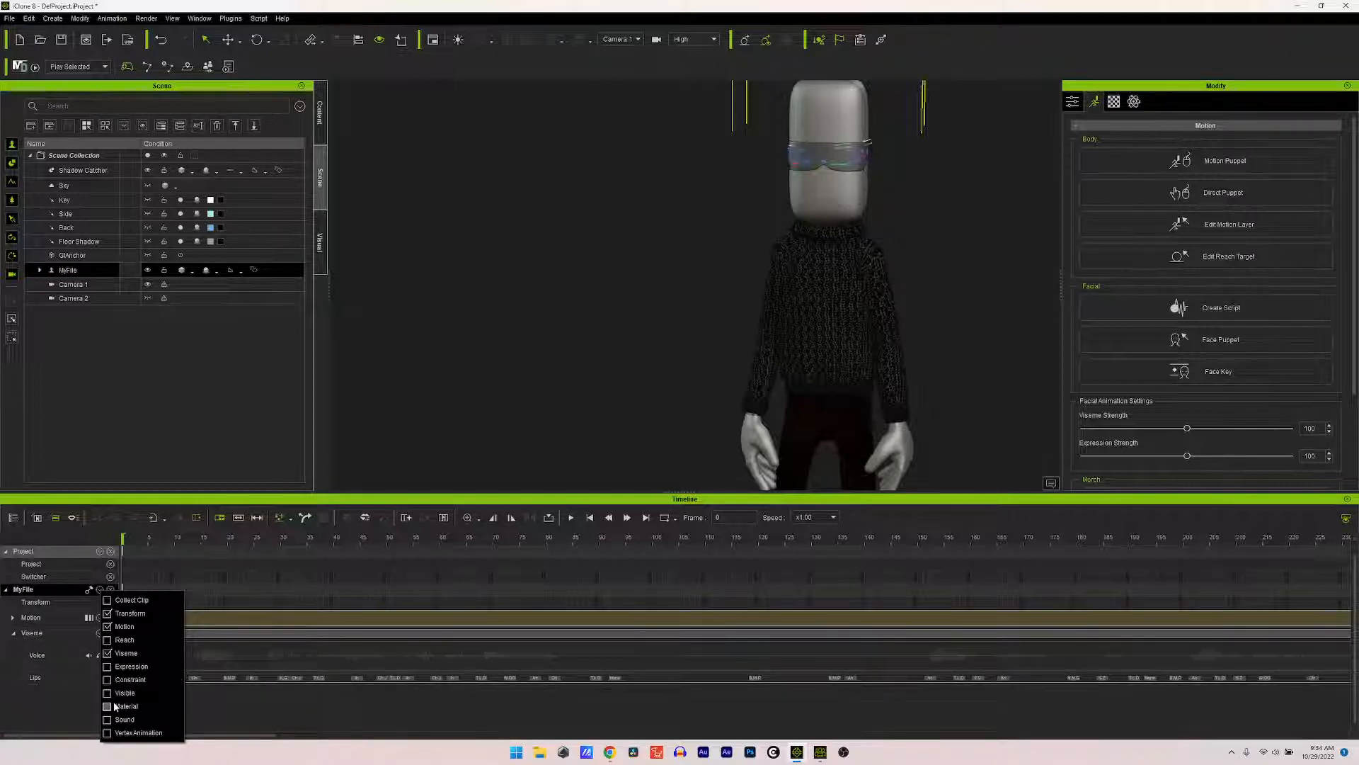
left_click(75, 537)
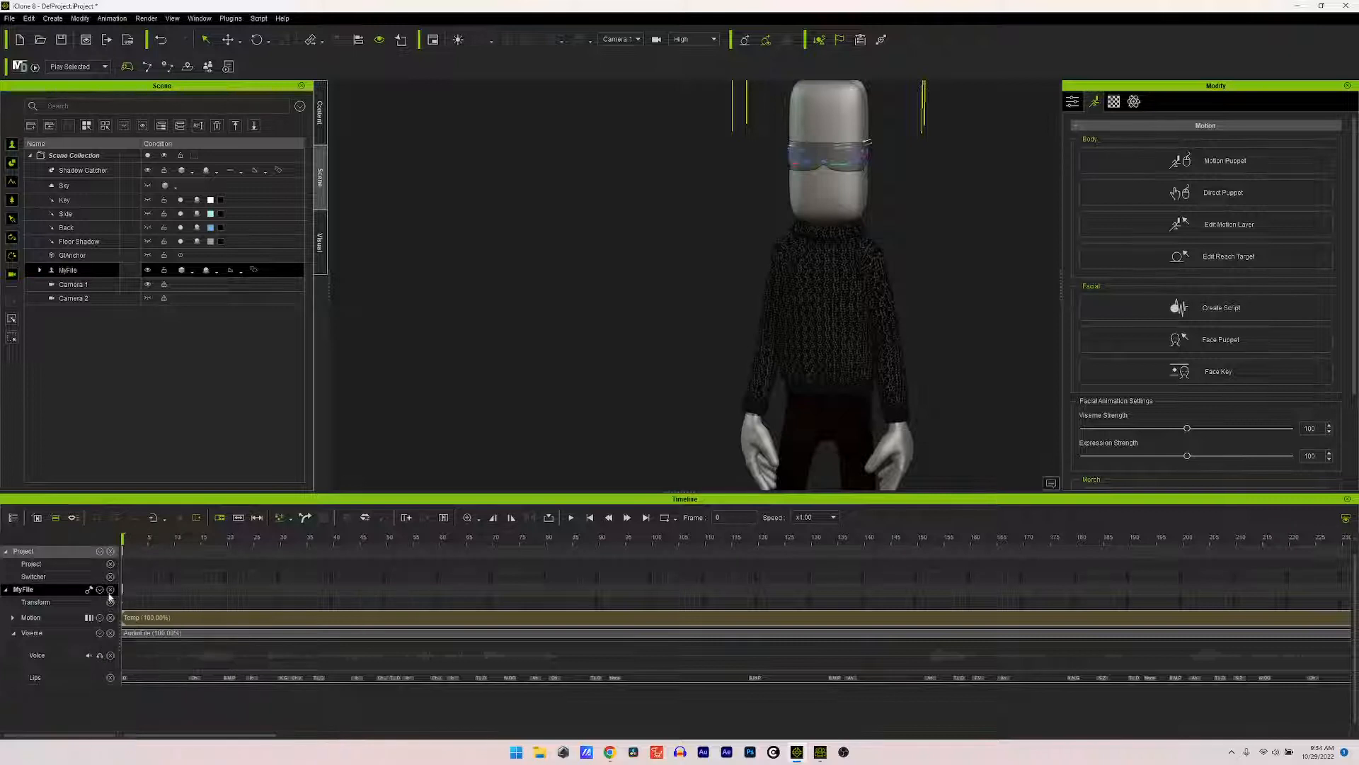
Step: Remove the Head motion from the character's motion clip, play the animation back and return to the first frame
left_click(525, 620)
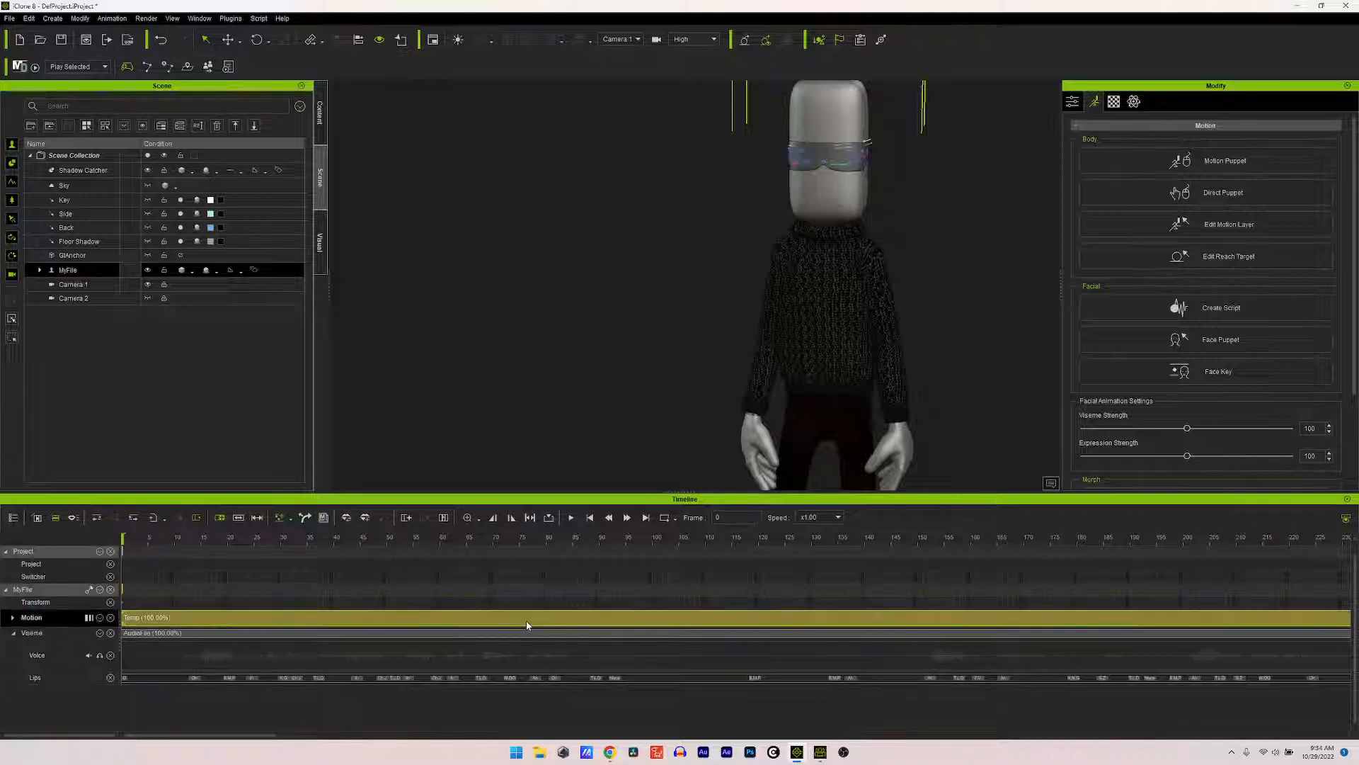
right_click(229, 619)
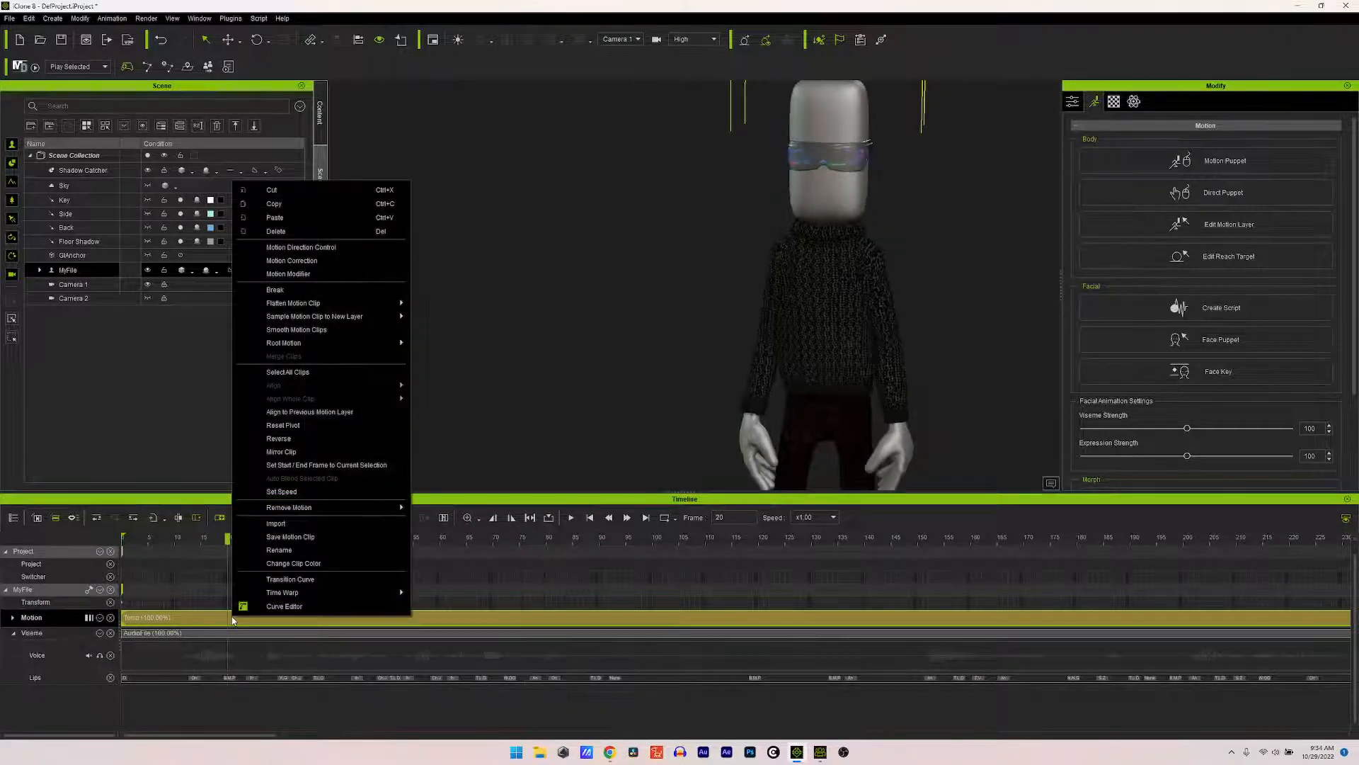
mouse_move(391, 507)
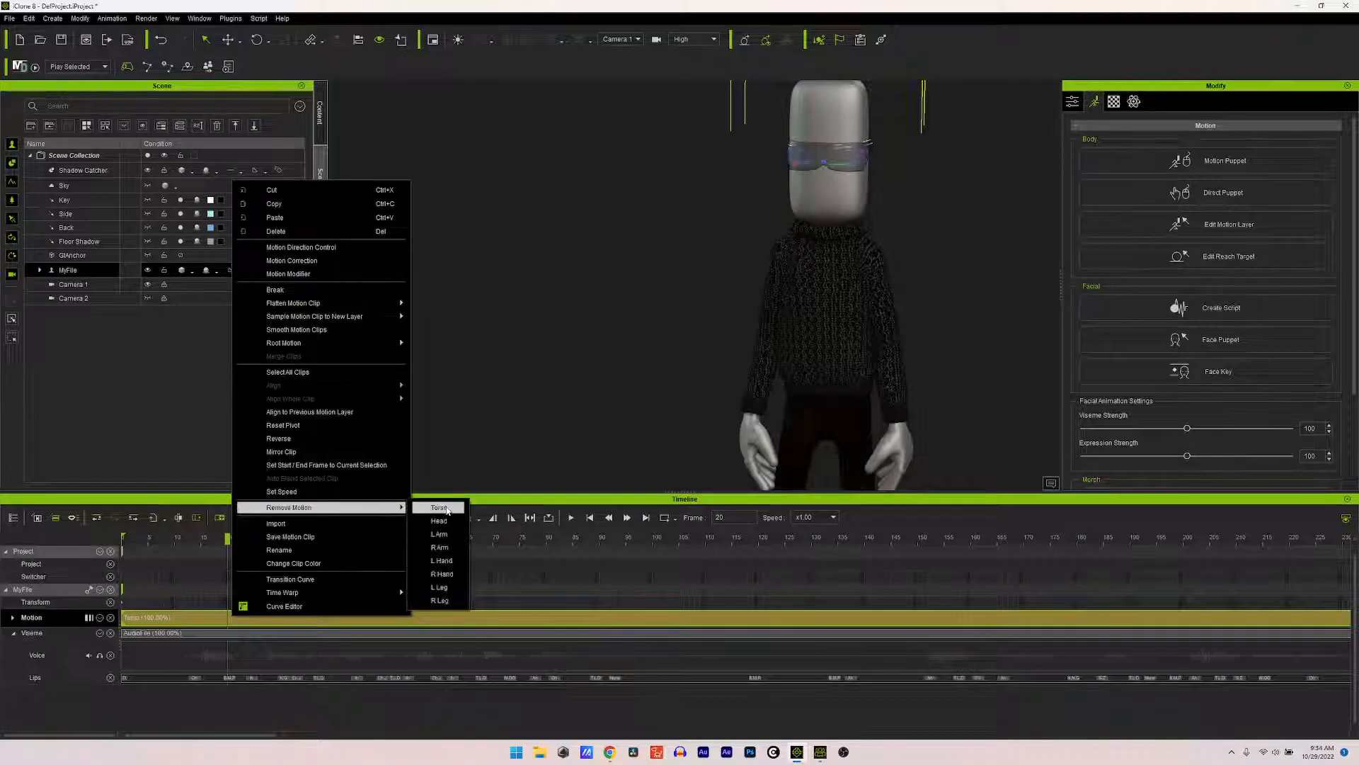
left_click(447, 524)
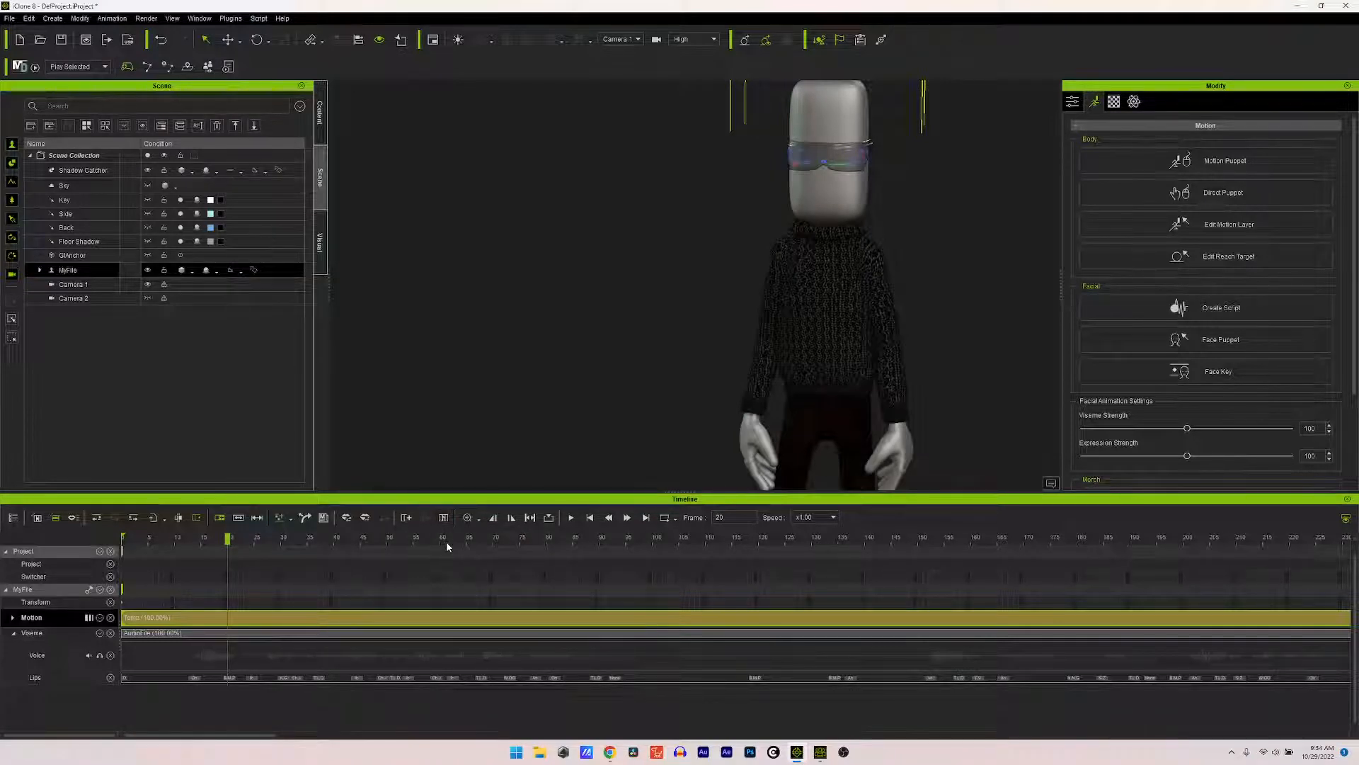
left_click(573, 518)
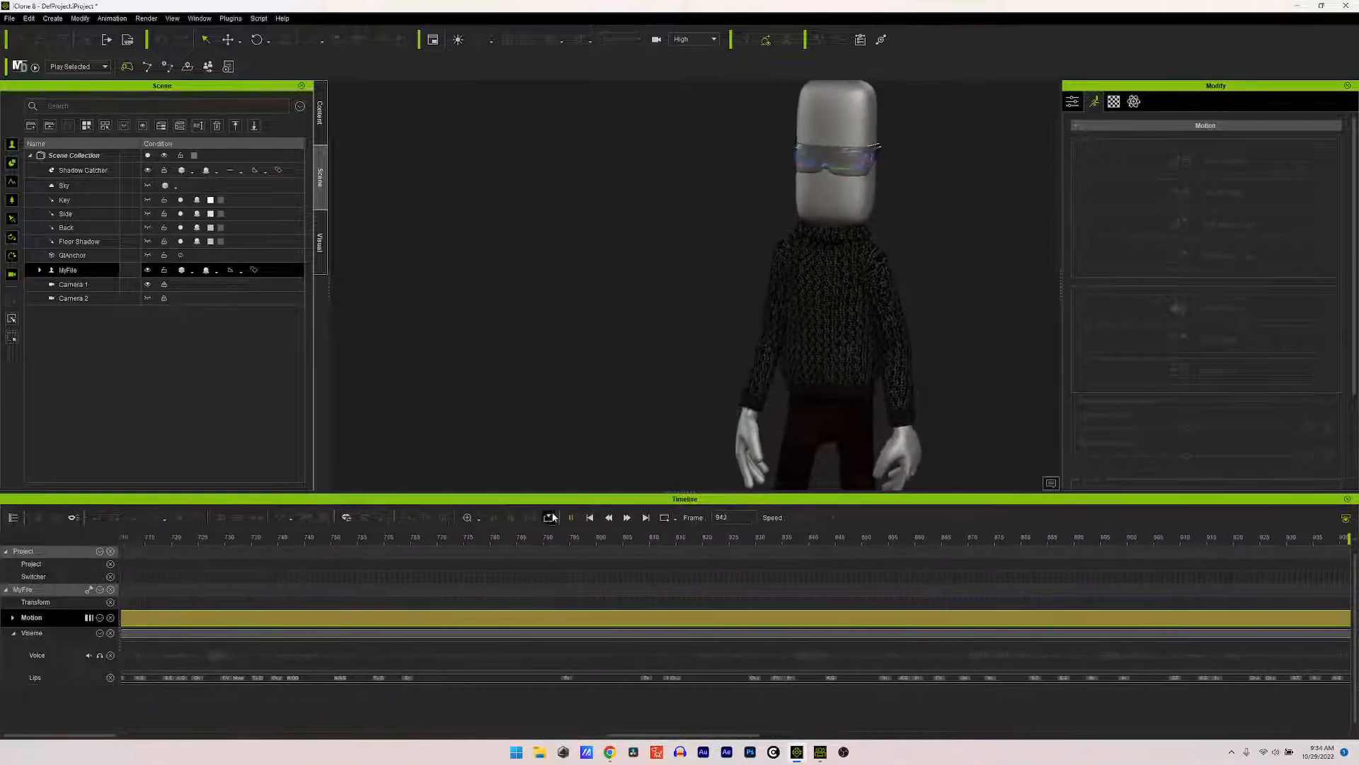
left_click(570, 517)
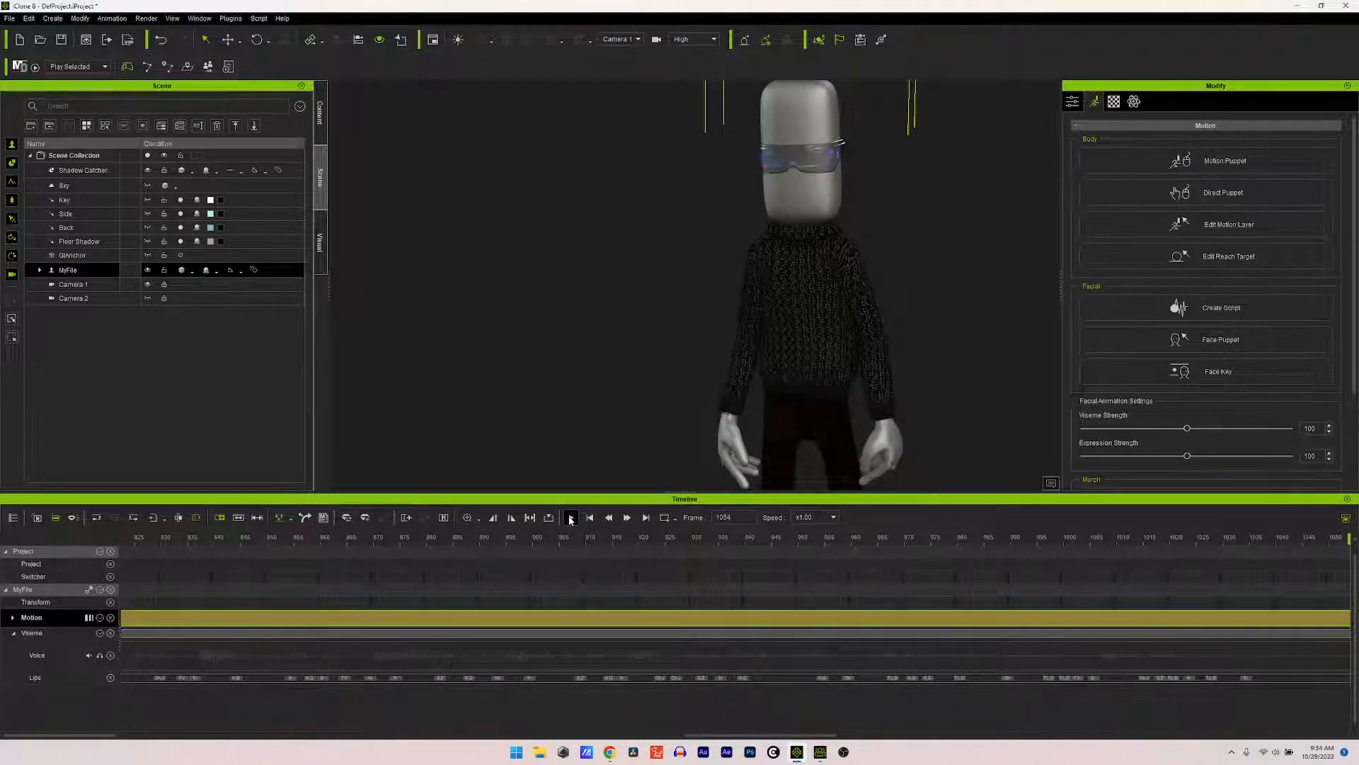
left_click(589, 518)
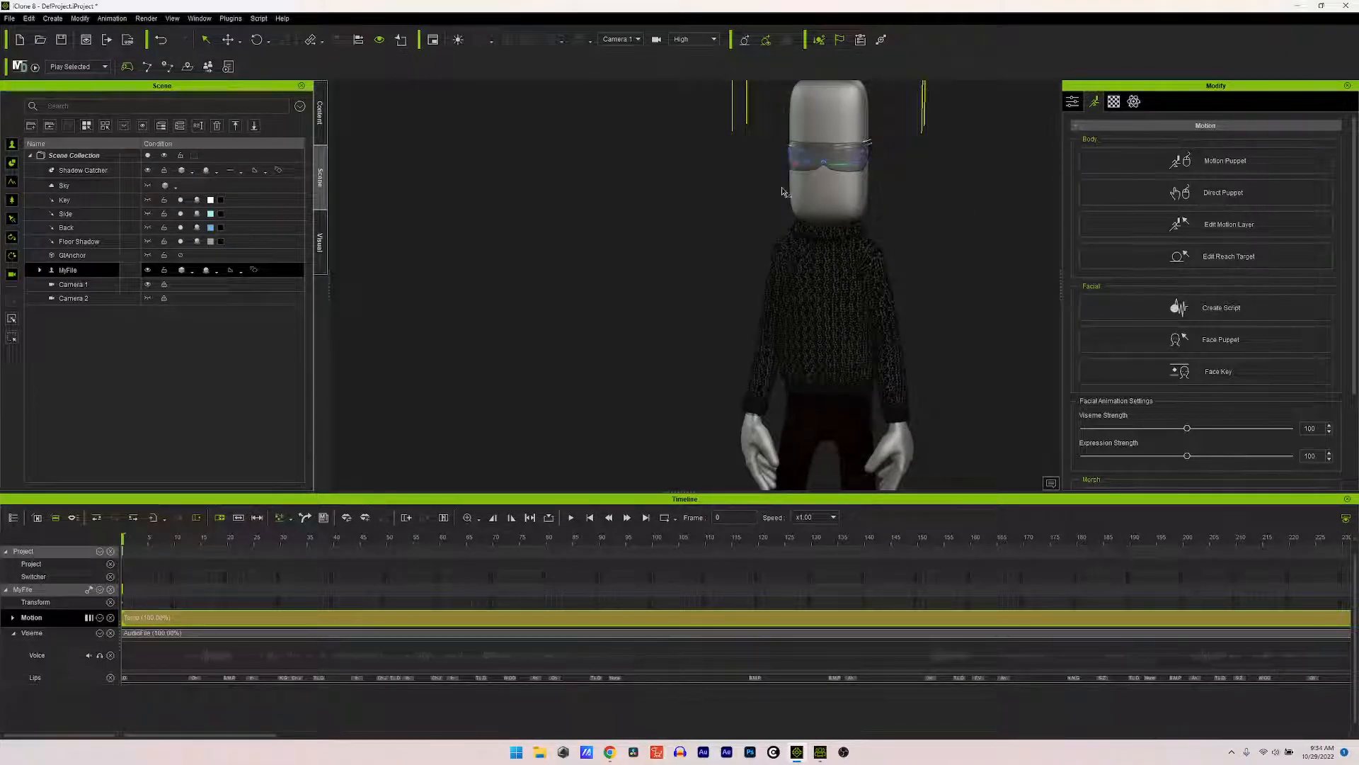
Step: Make the character look at Camera 1, play the animation back and return to the first frame
left_click(1073, 102)
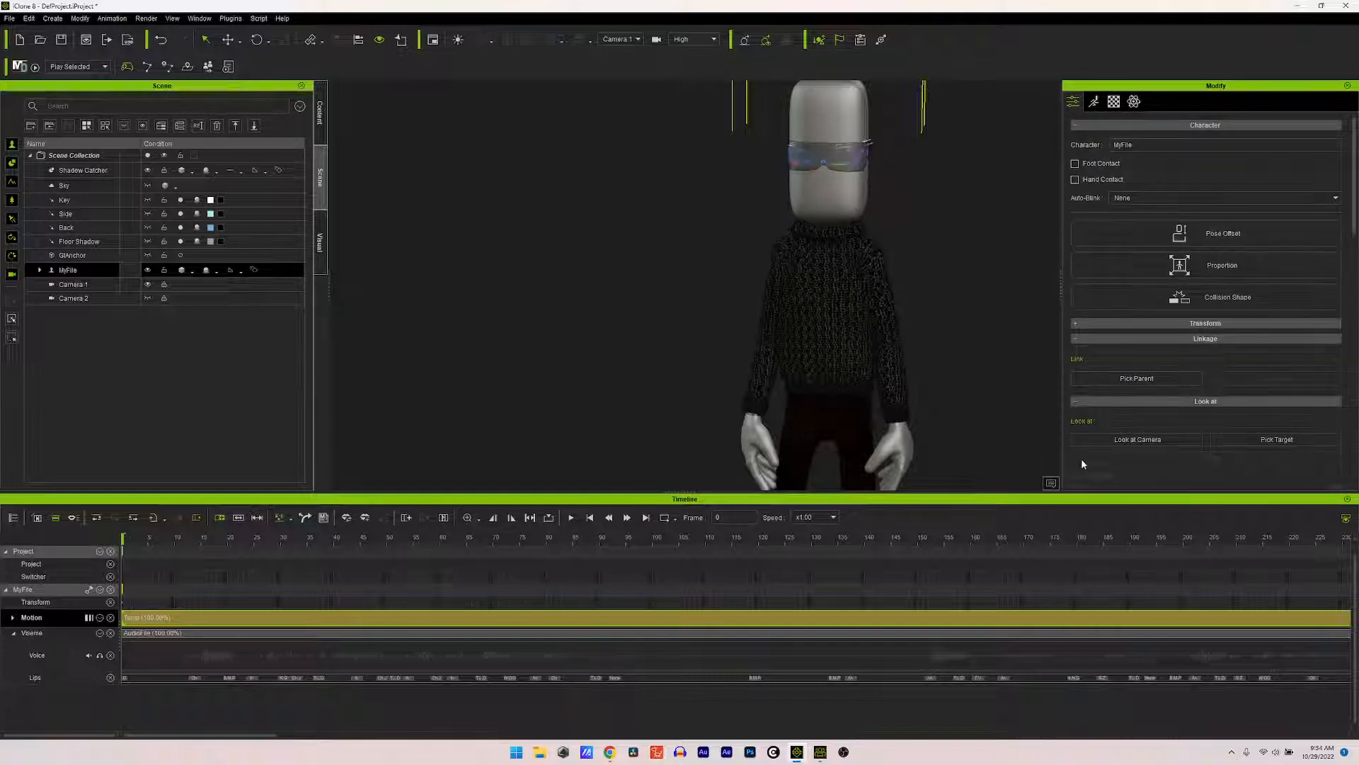
left_click(1103, 443)
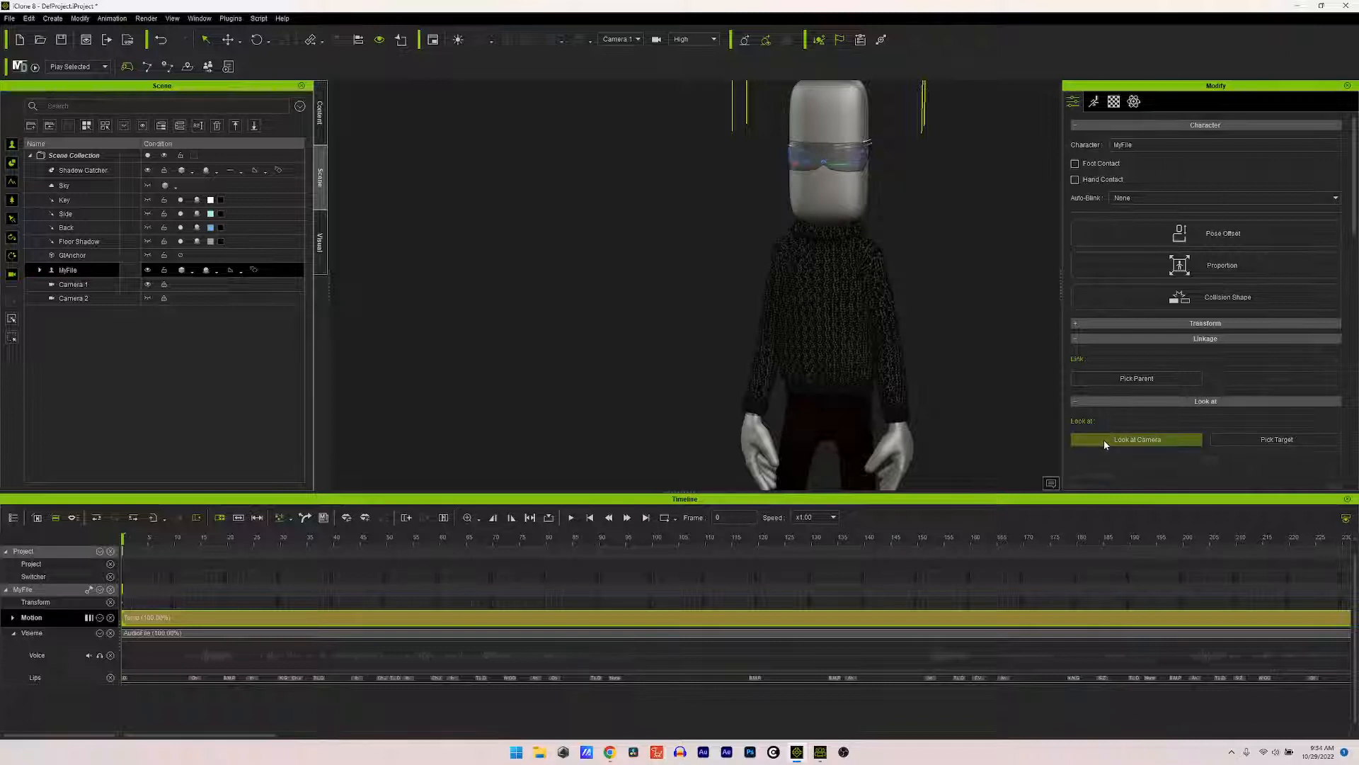
left_click(1103, 439)
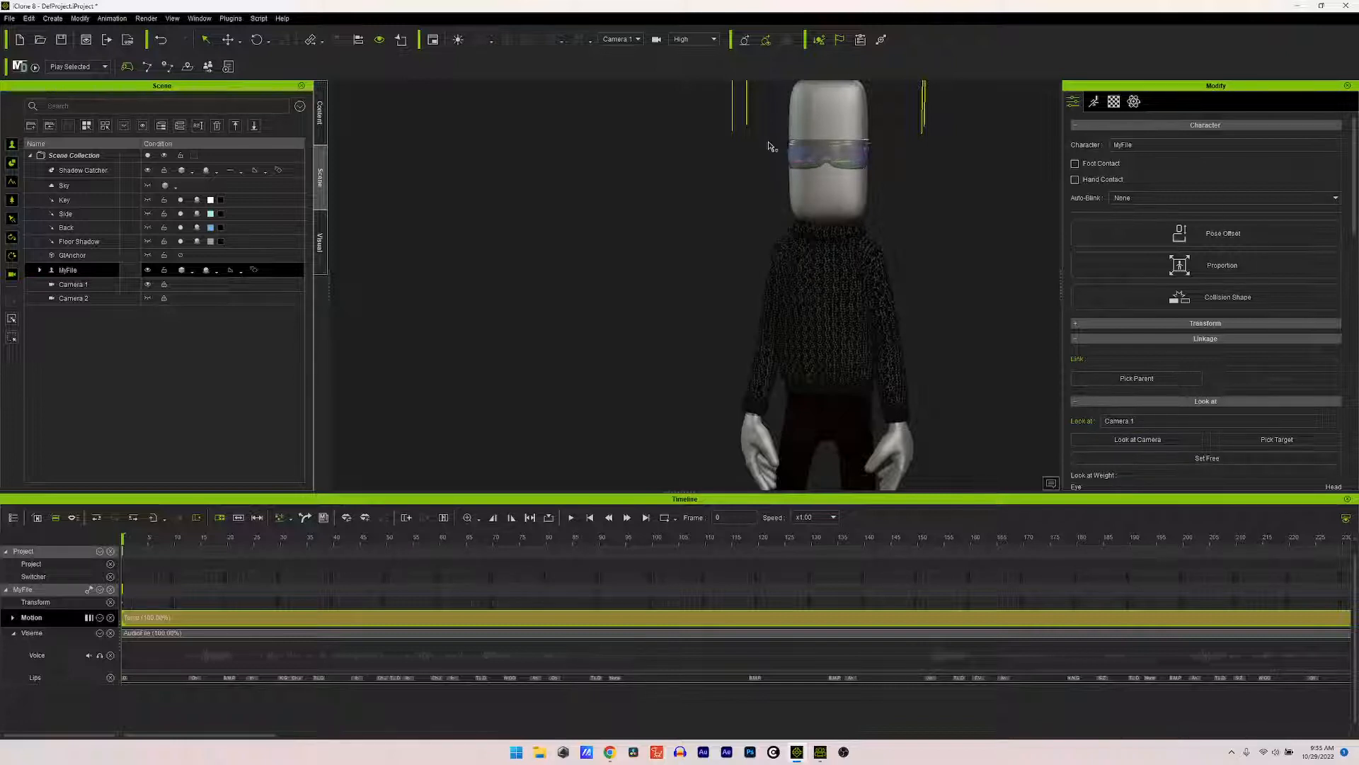
left_click(572, 518)
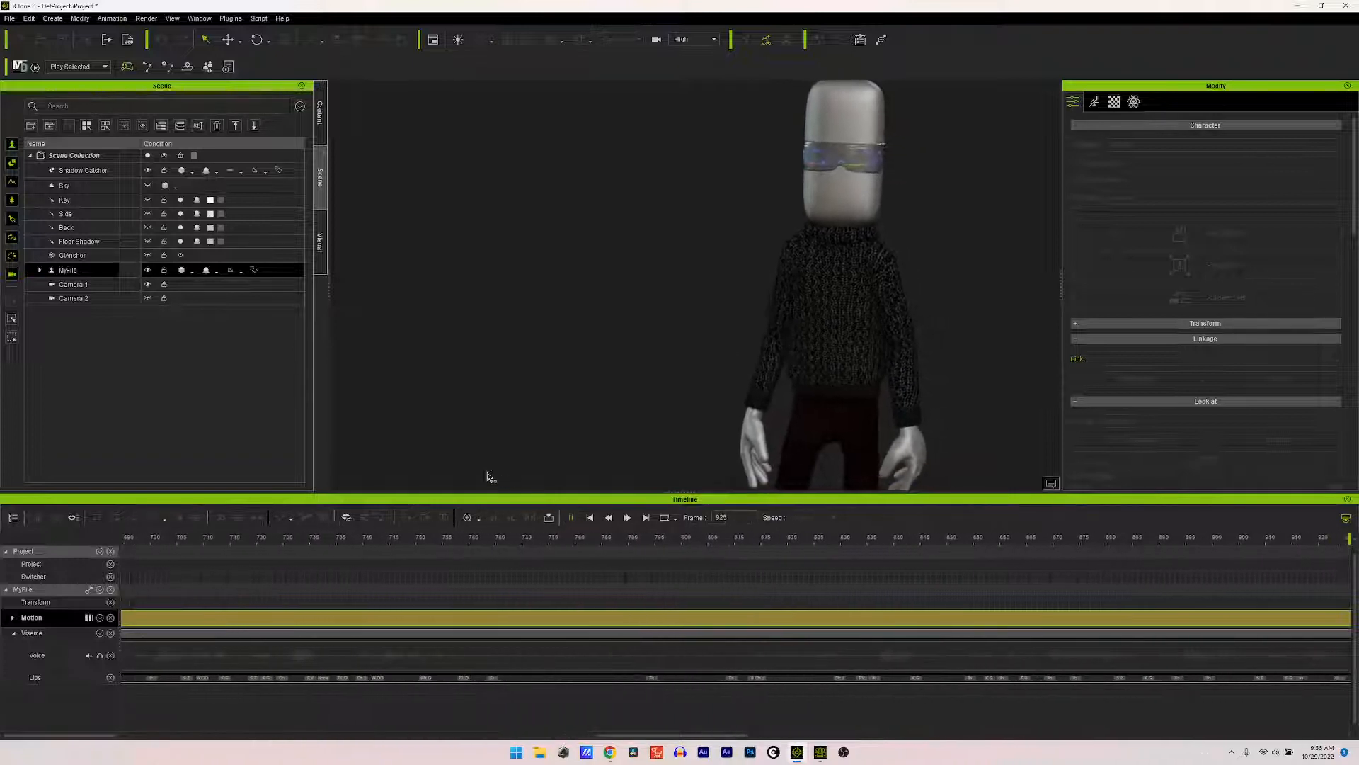
left_click(571, 517)
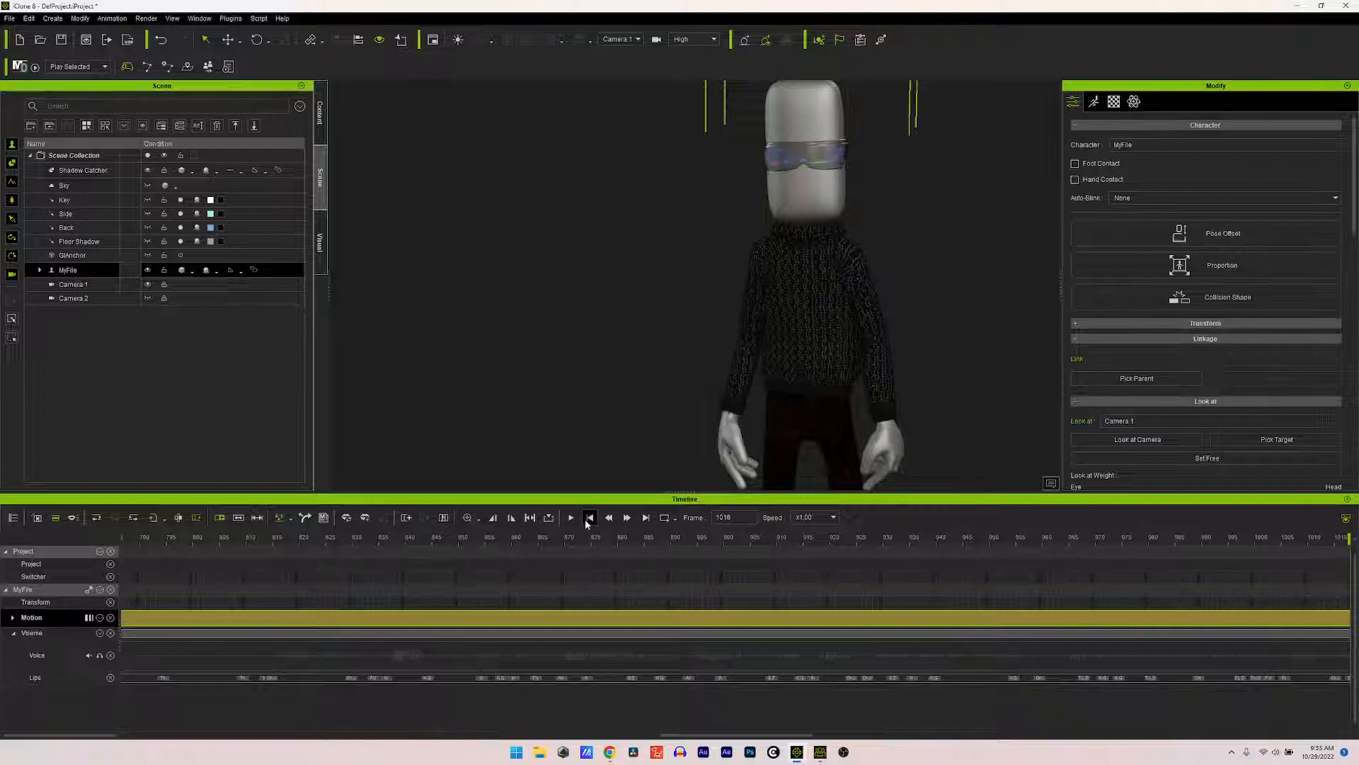
left_click(588, 518)
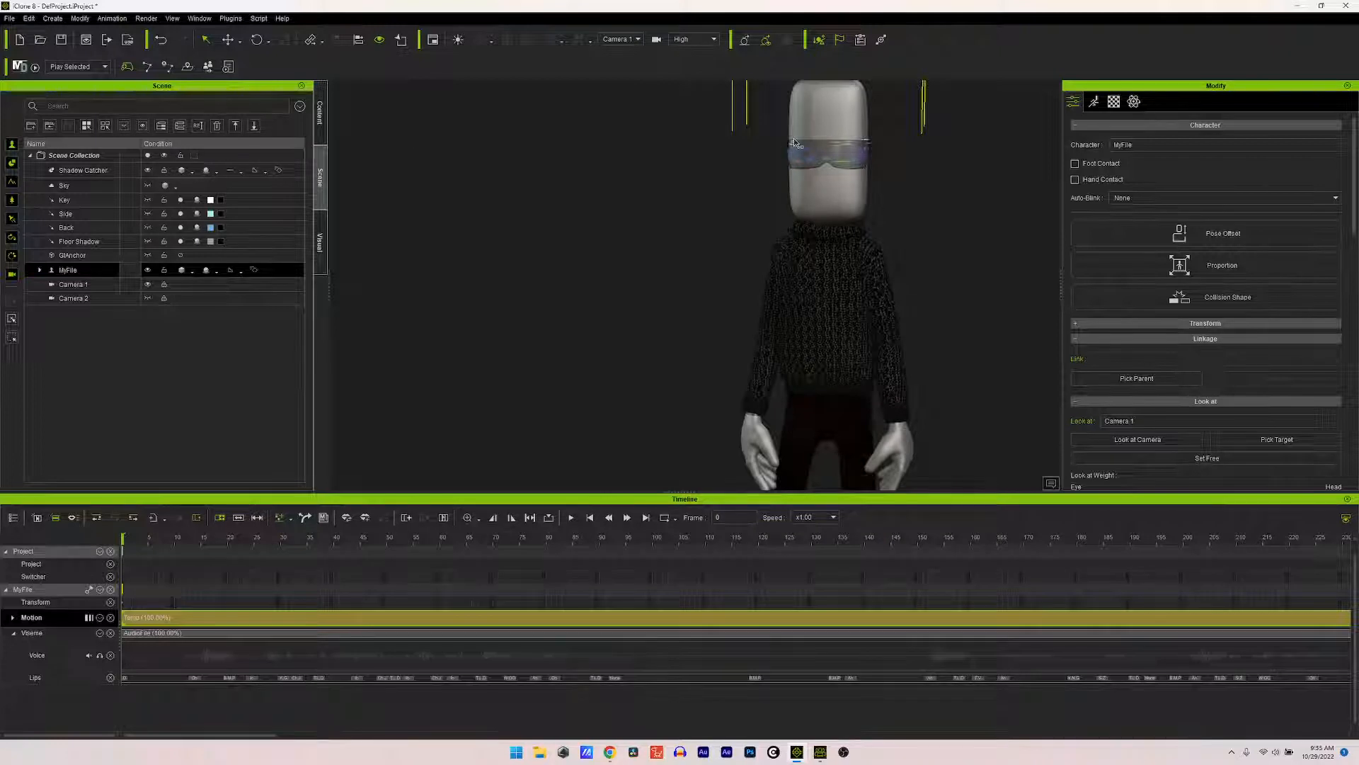
Step: Open the Scenes & Effects pack among the stage atmosphere content packs
left_click(316, 115)
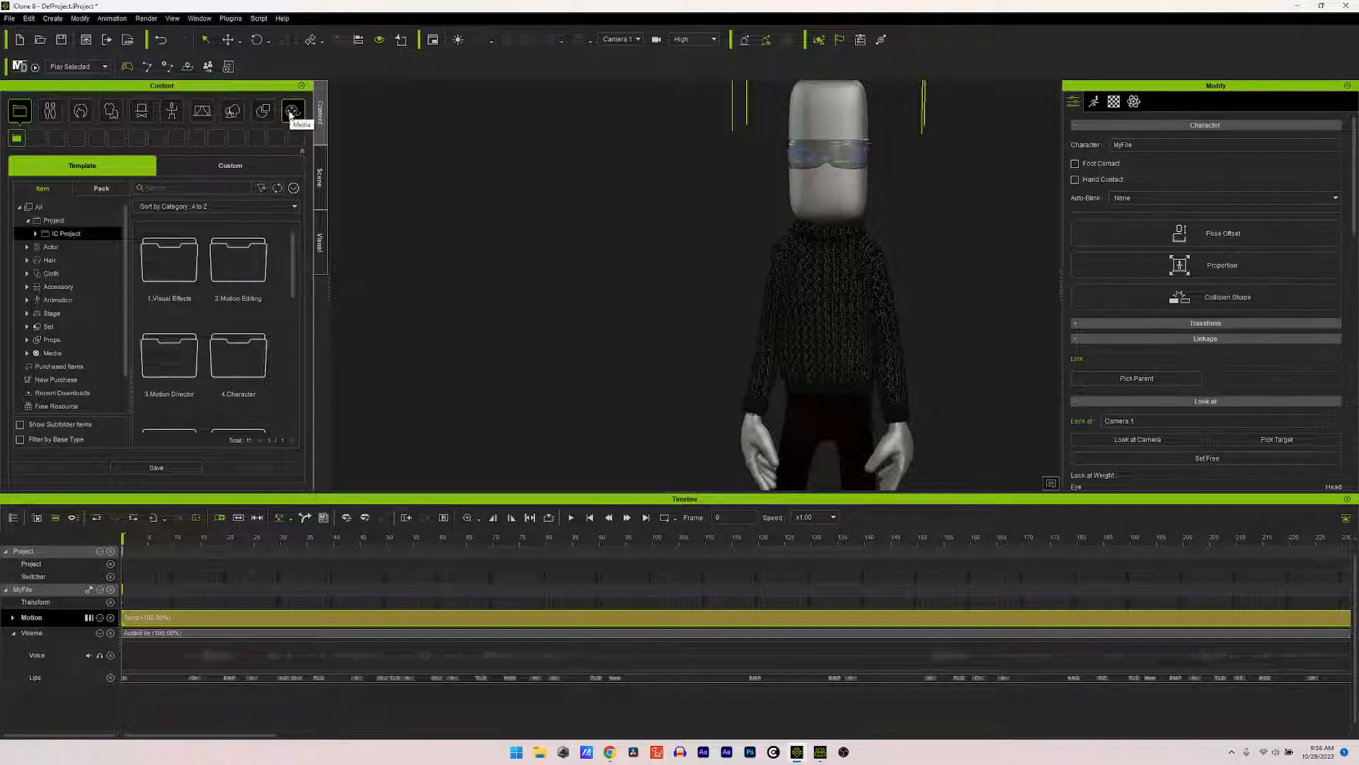
left_click(202, 111)
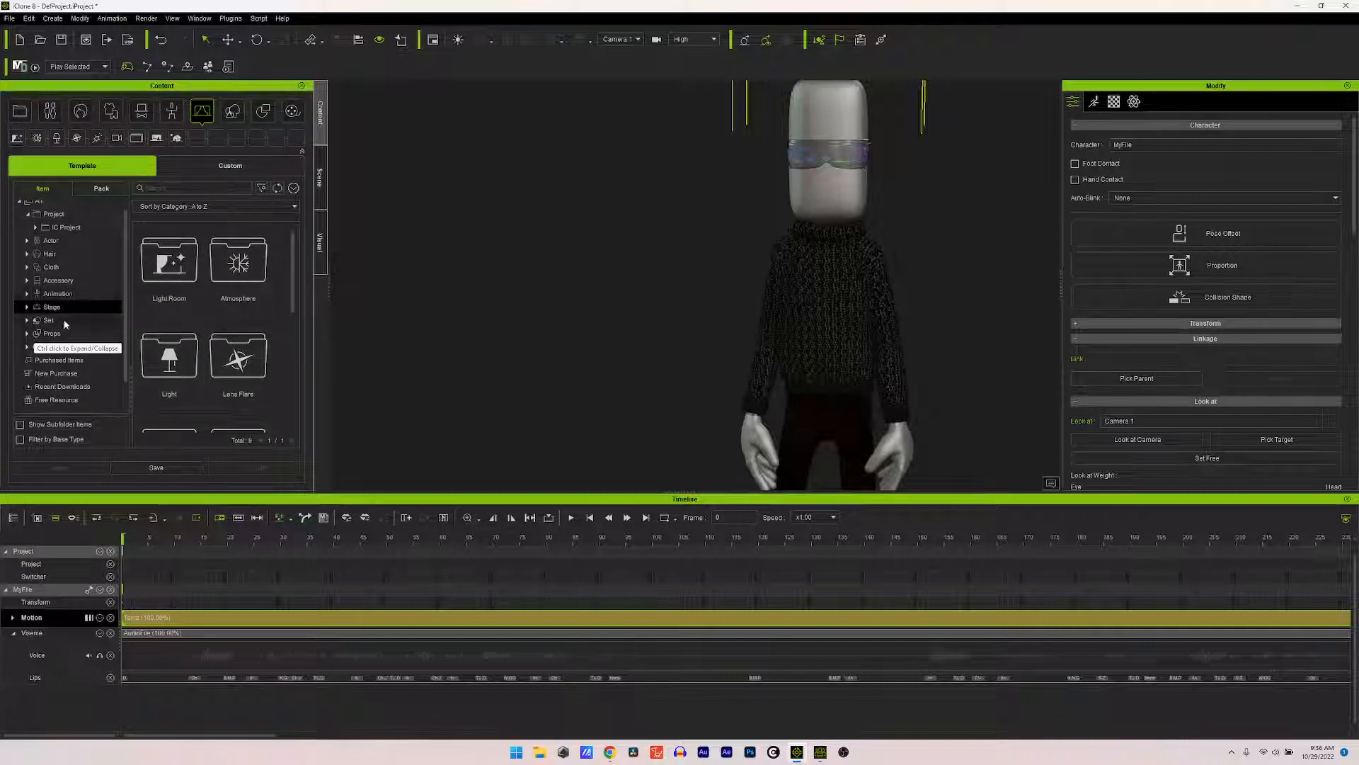
left_click(112, 187)
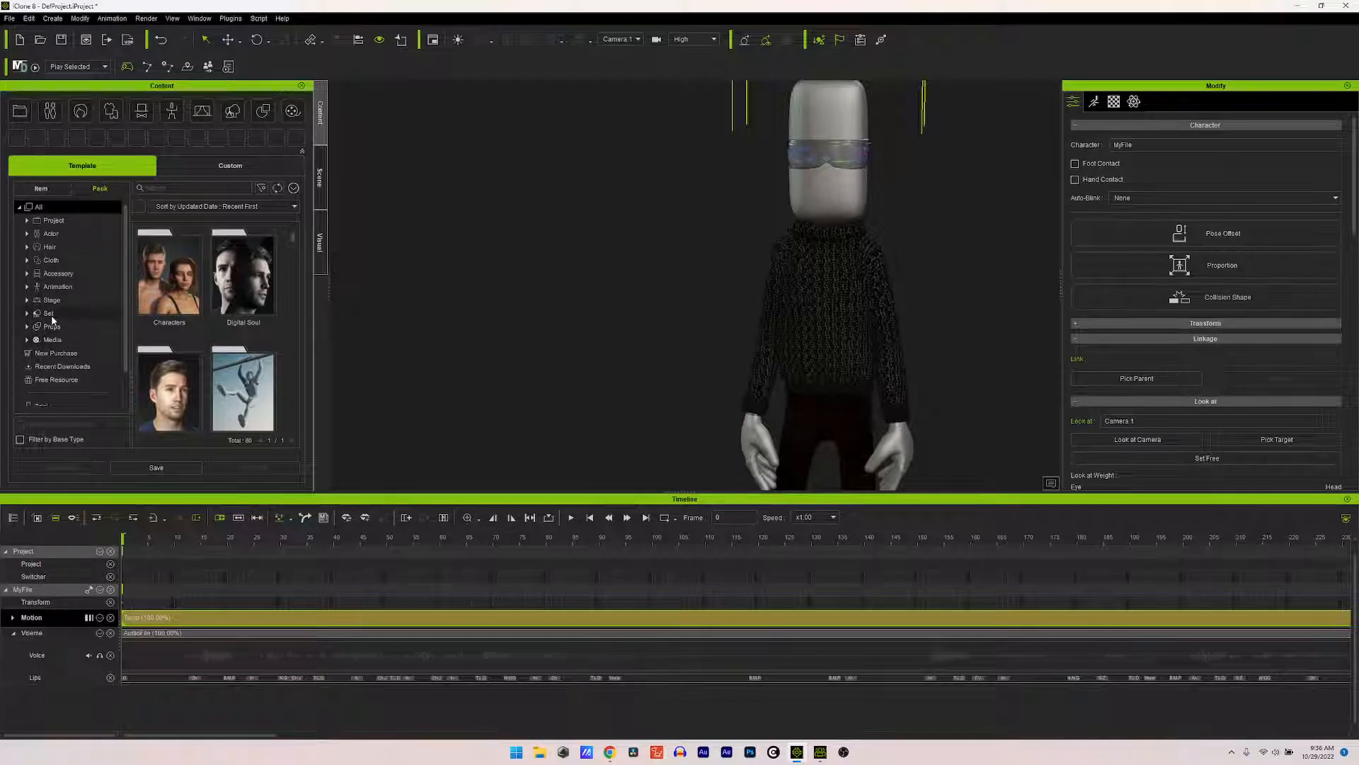
scroll(70, 325, "down", 1)
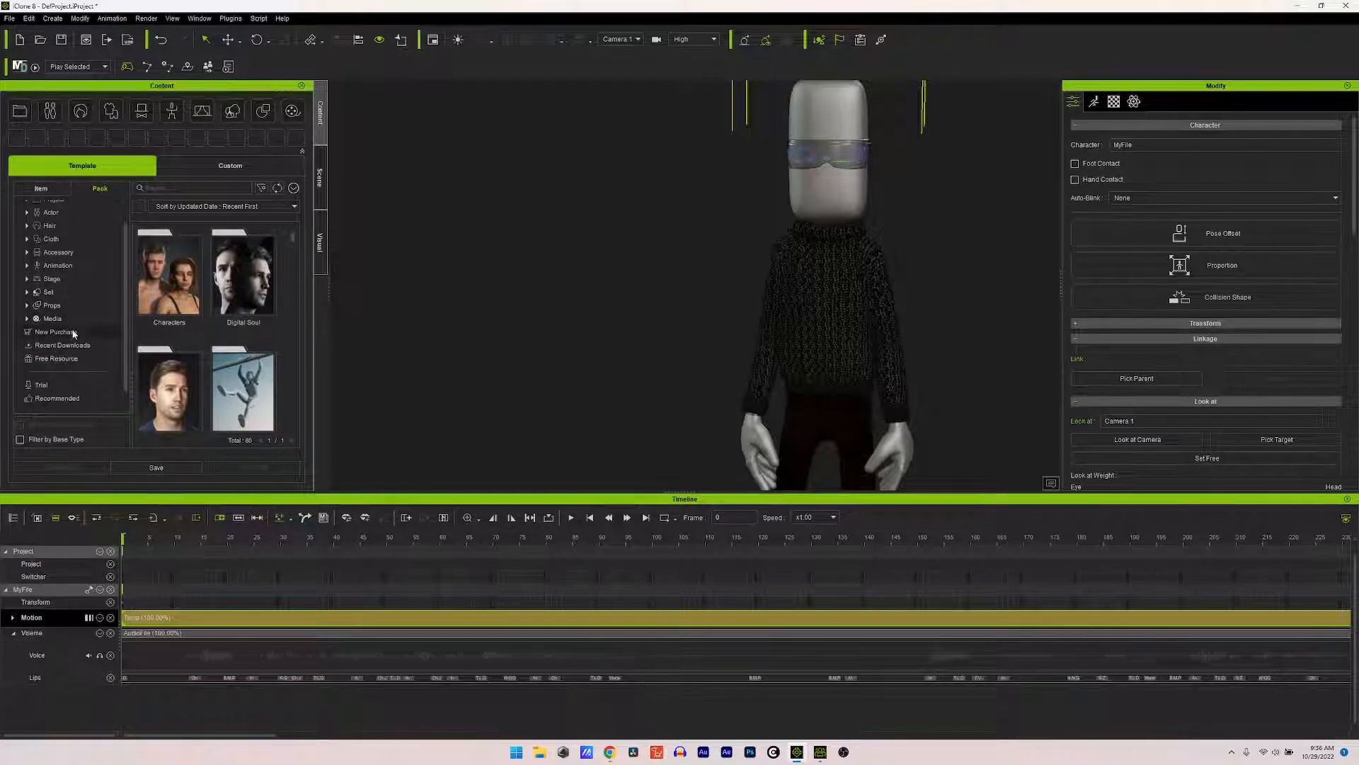
scroll(74, 339, "up", 1)
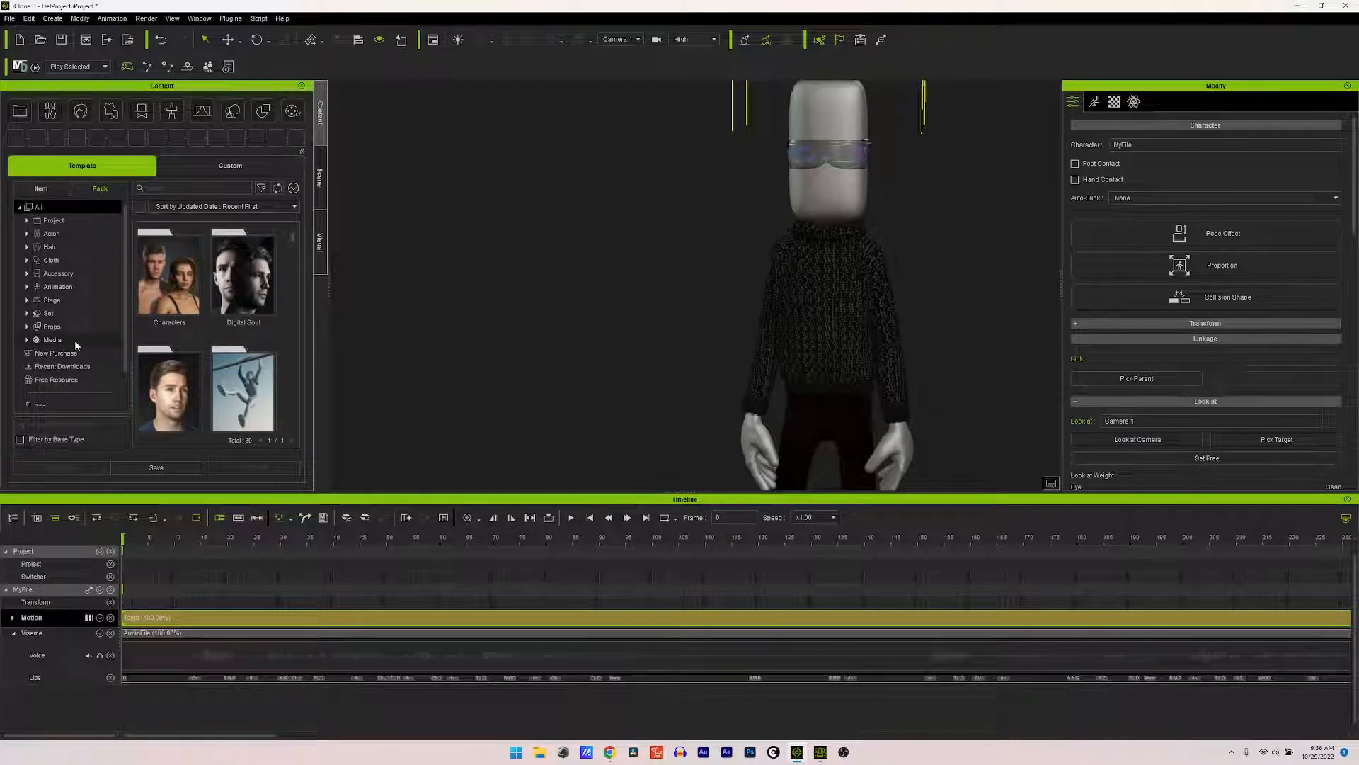
double_click(52, 301)
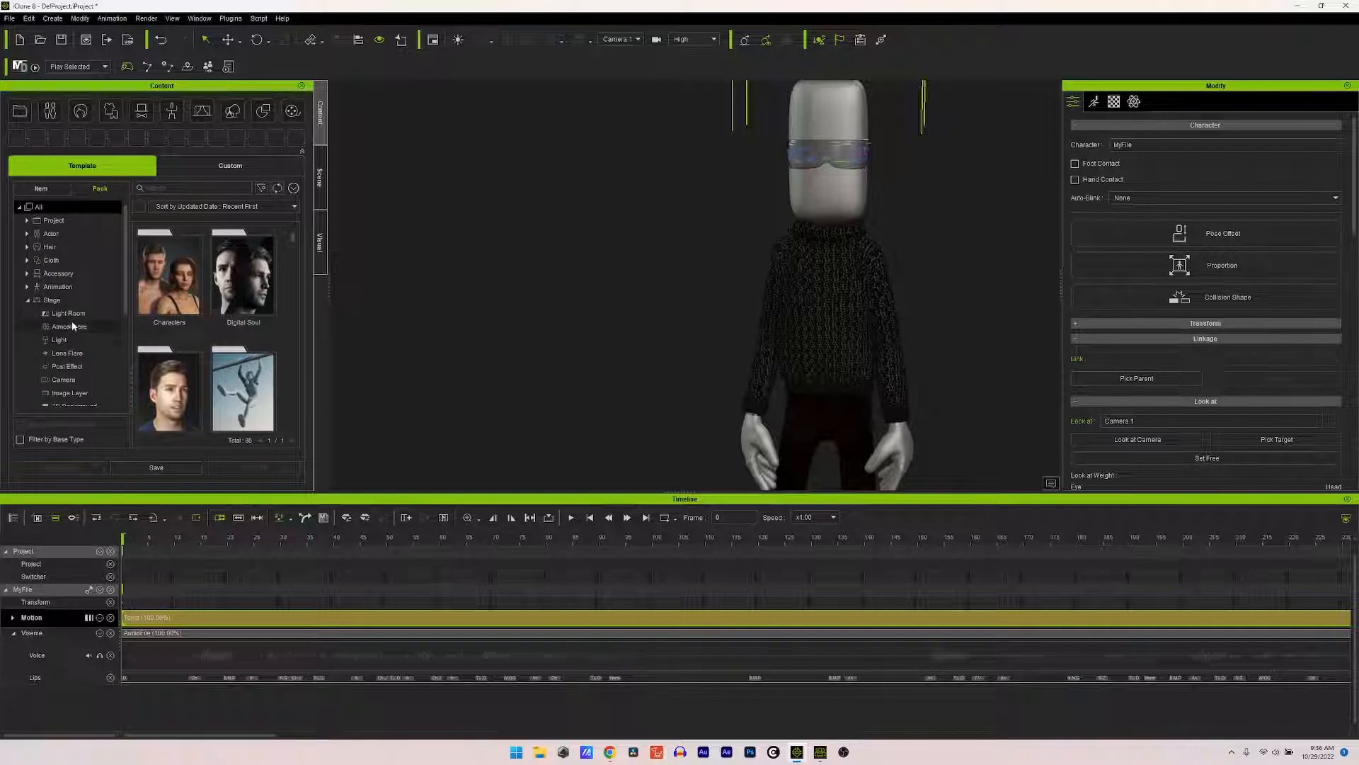
left_click(71, 315)
left_click(72, 327)
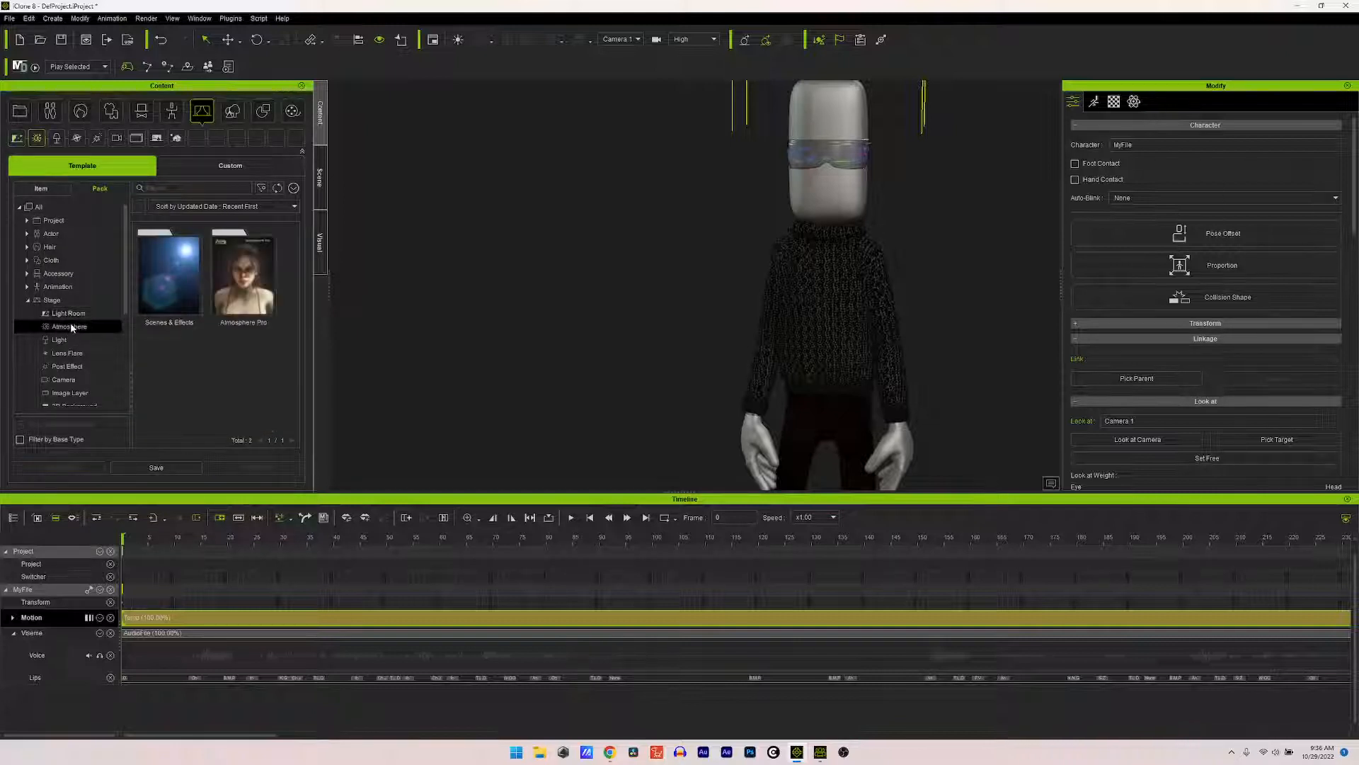
double_click(177, 283)
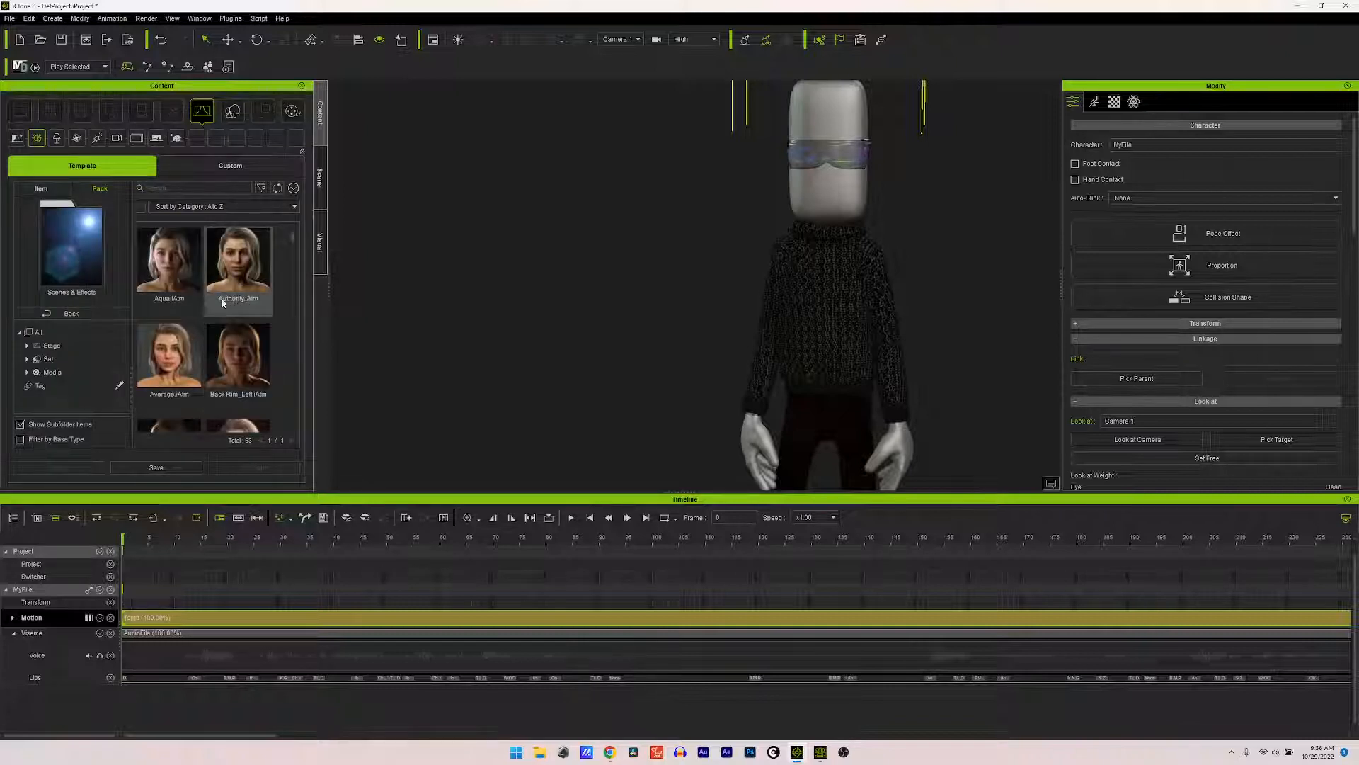
Step: Browse the atmosphere presets and apply Bright_Side to the scene
scroll(222, 301, "down", 2)
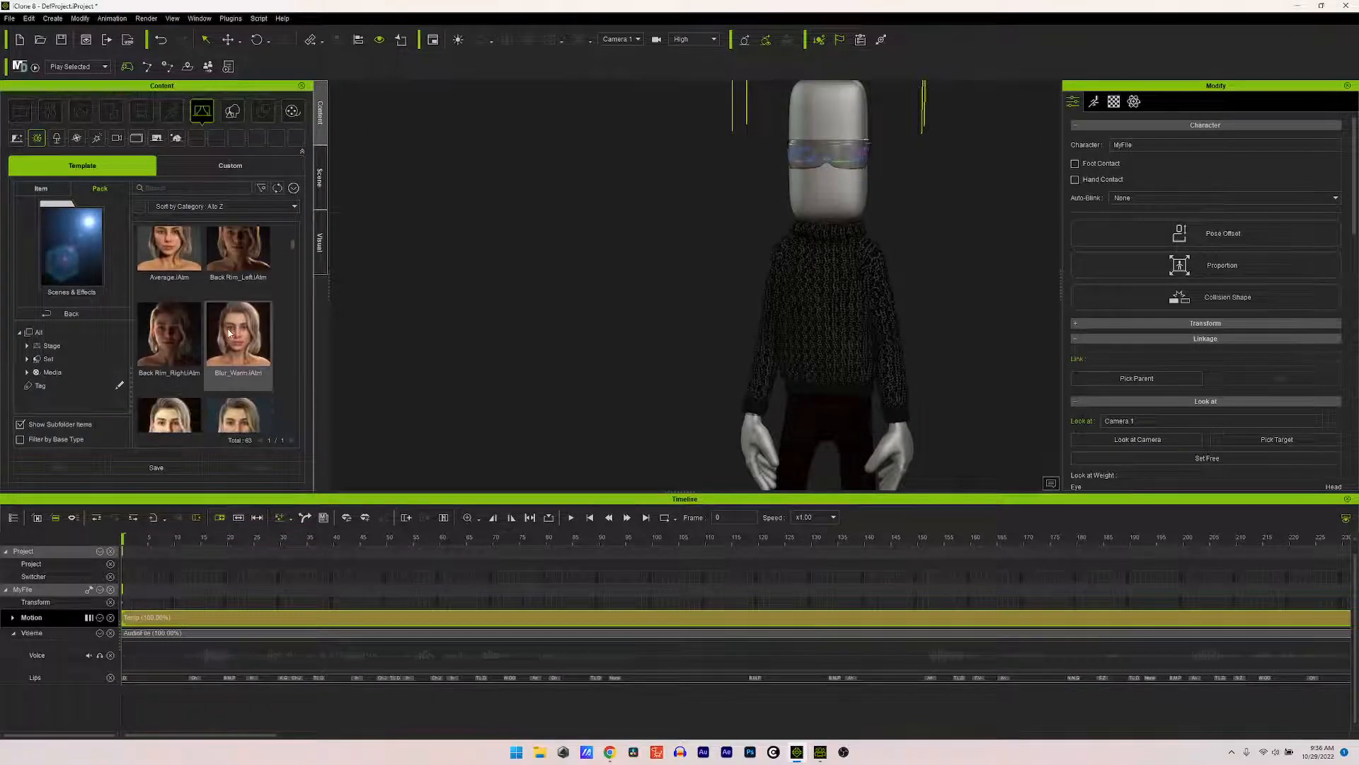
scroll(228, 332, "down", 4)
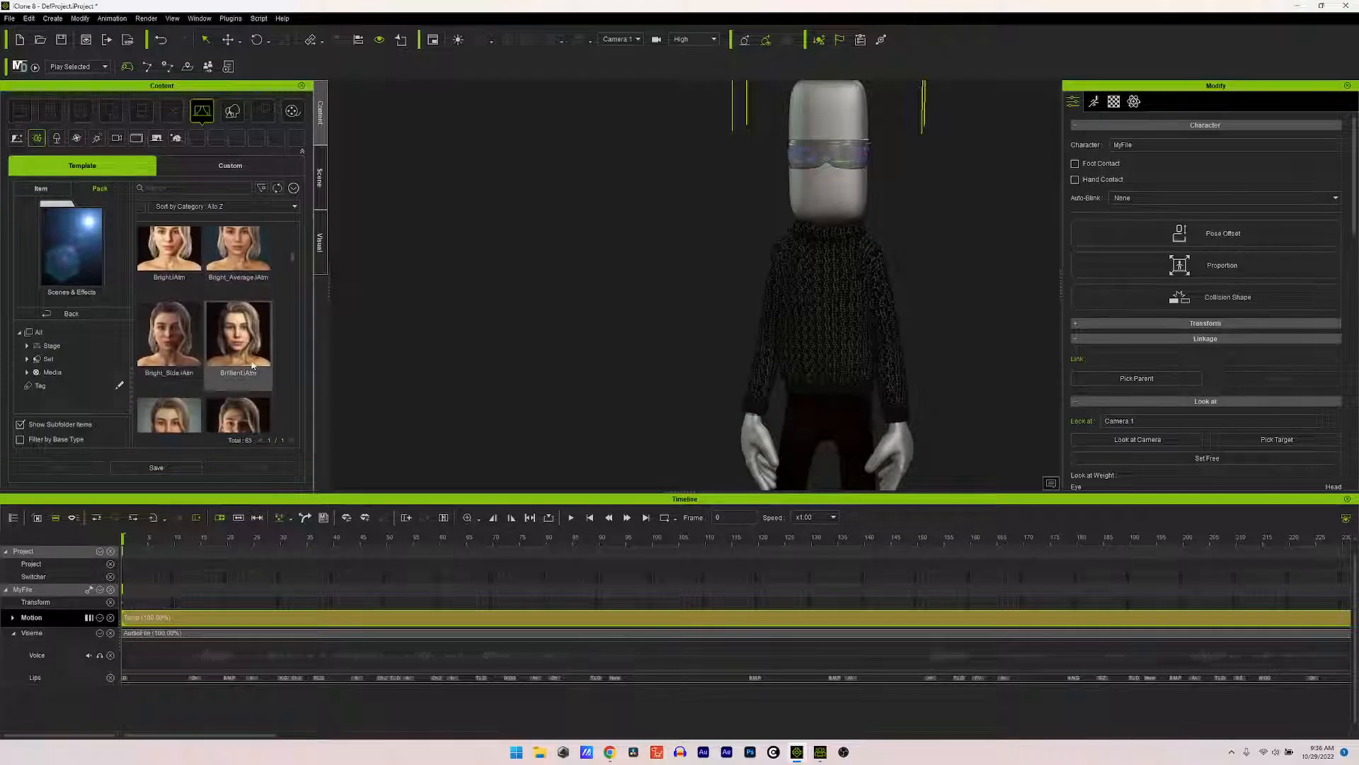
scroll(255, 365, "down", 1)
scroll(256, 364, "up", 1)
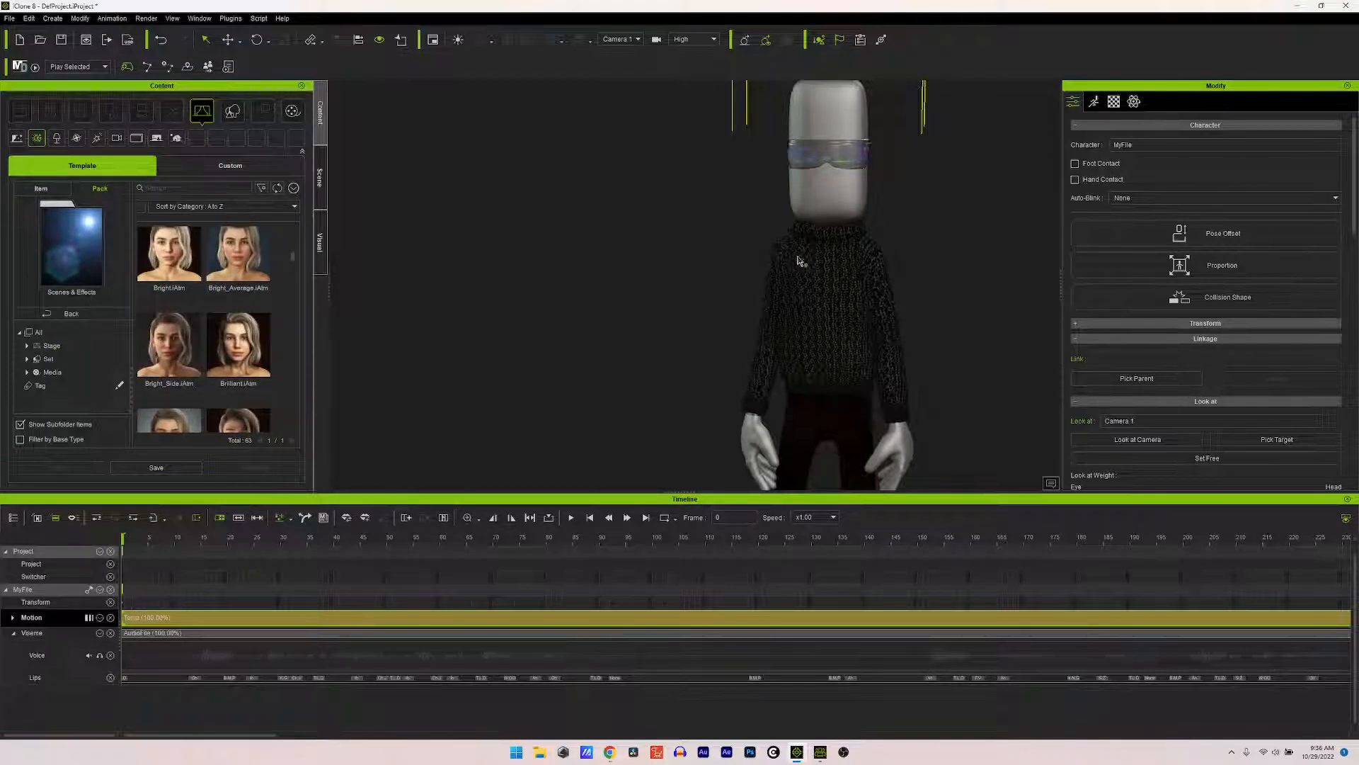
scroll(243, 362, "down", 2)
scroll(245, 364, "down", 1)
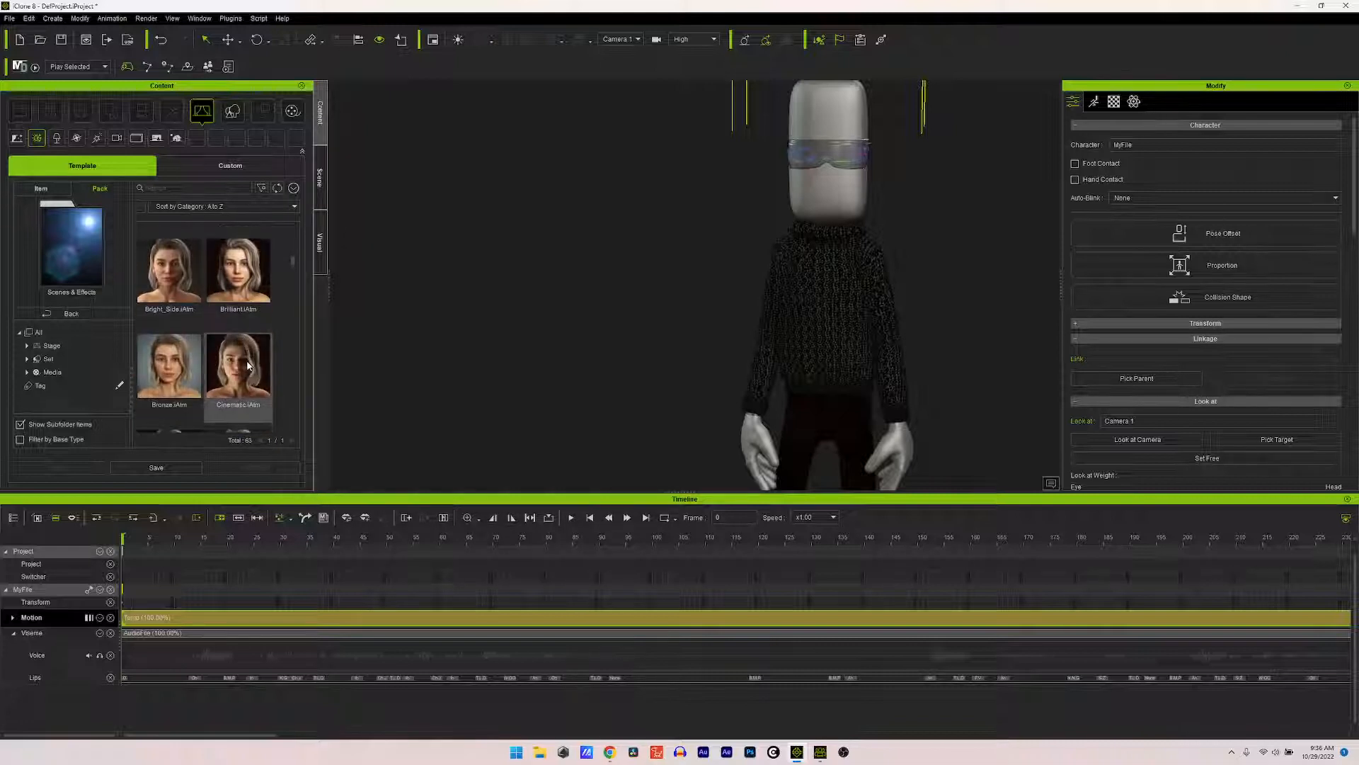
scroll(247, 382, "up", 2)
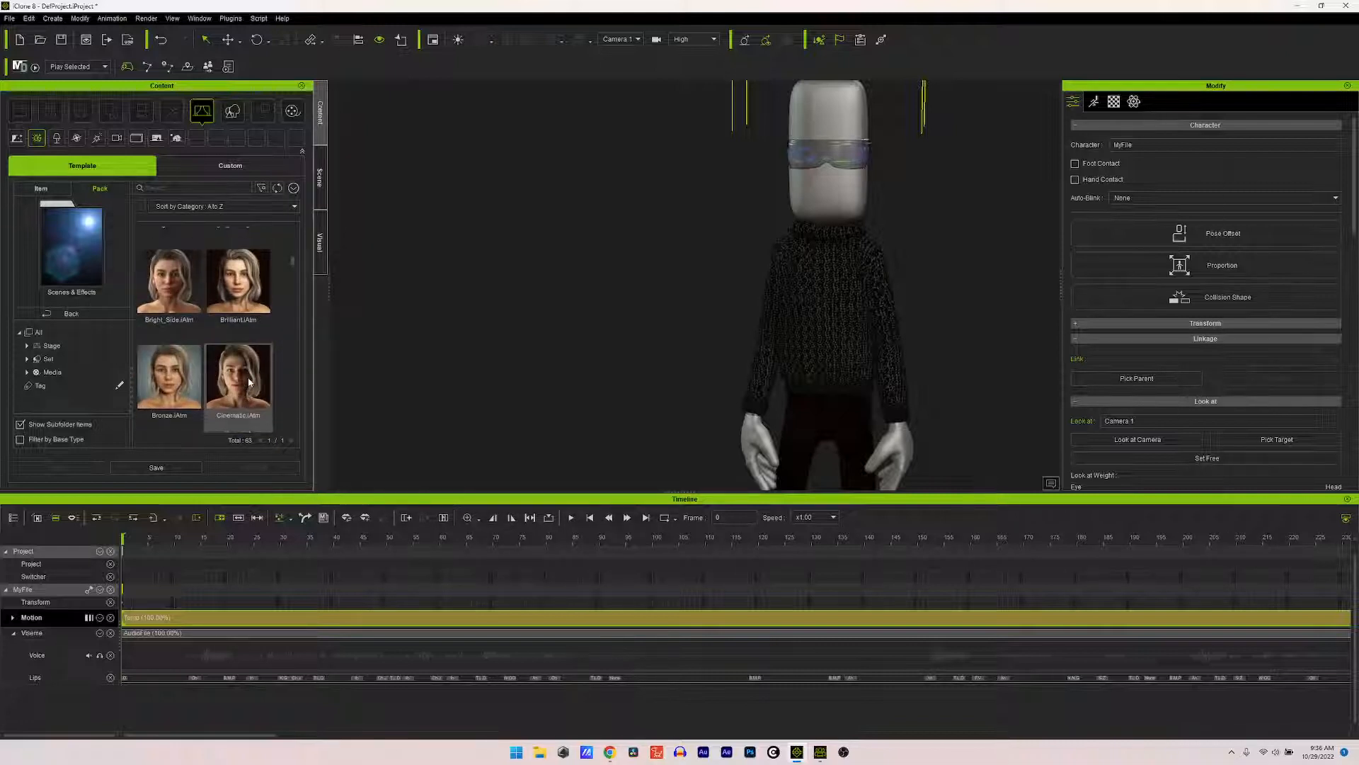
left_click_drag(172, 305, 826, 275)
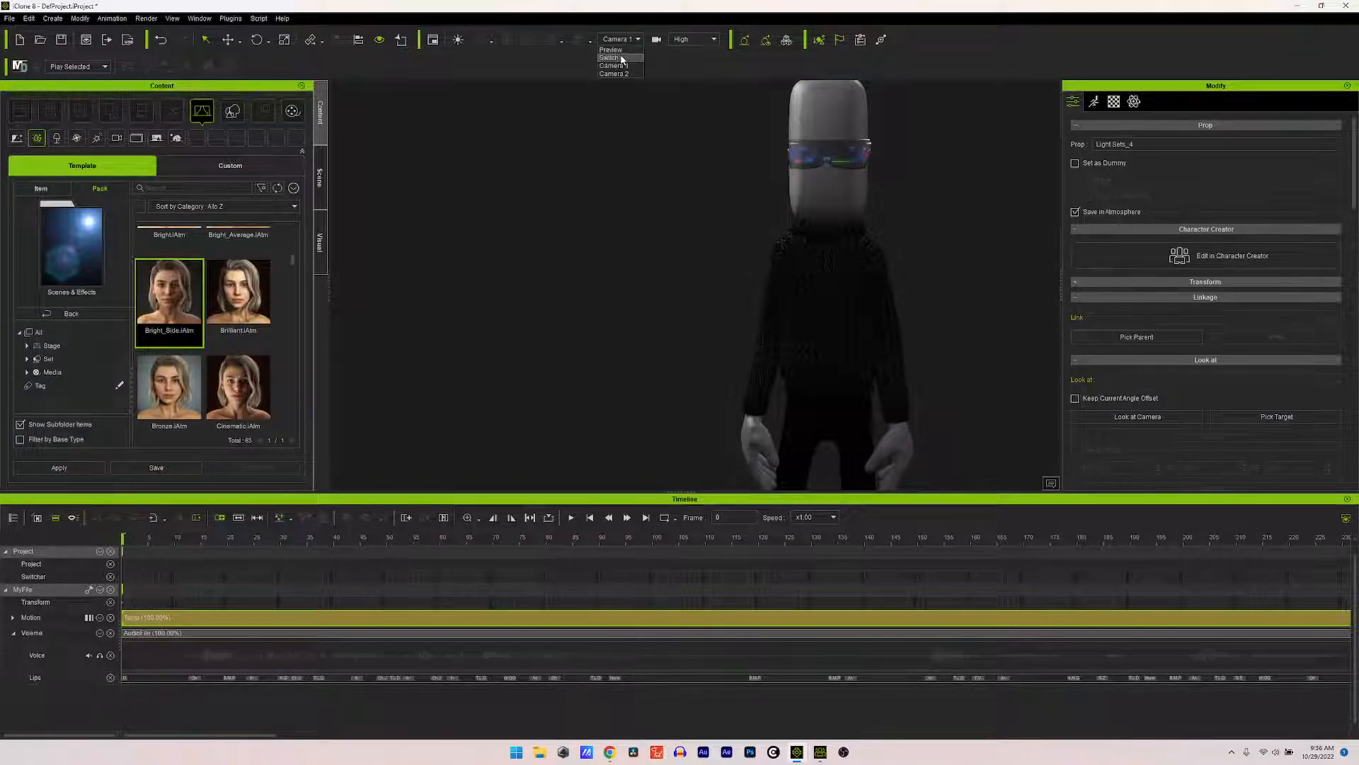
Step: Switch to the Preview camera and examine the character under the new lighting from farther away and close up
left_click(623, 53)
scroll(846, 282, "down", 4)
scroll(808, 318, "down", 2)
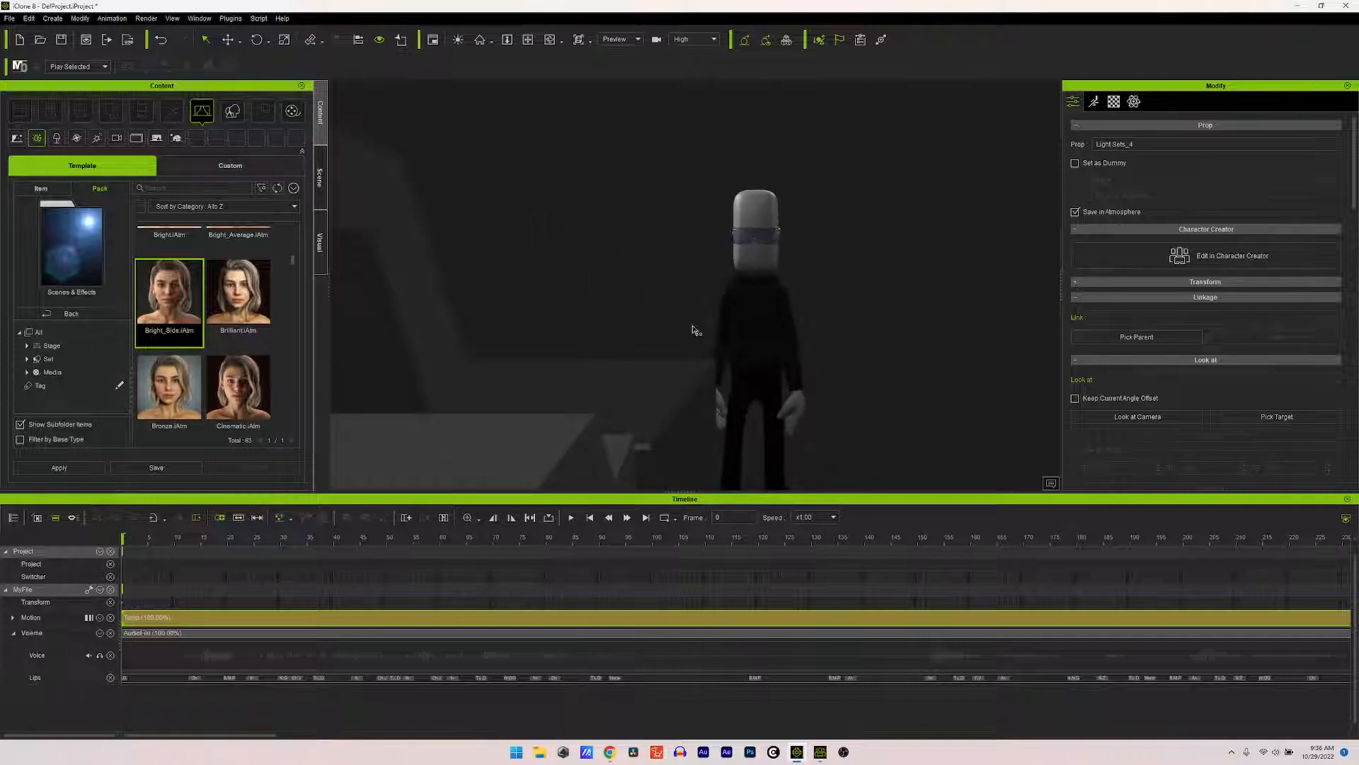
scroll(750, 283, "up", 5)
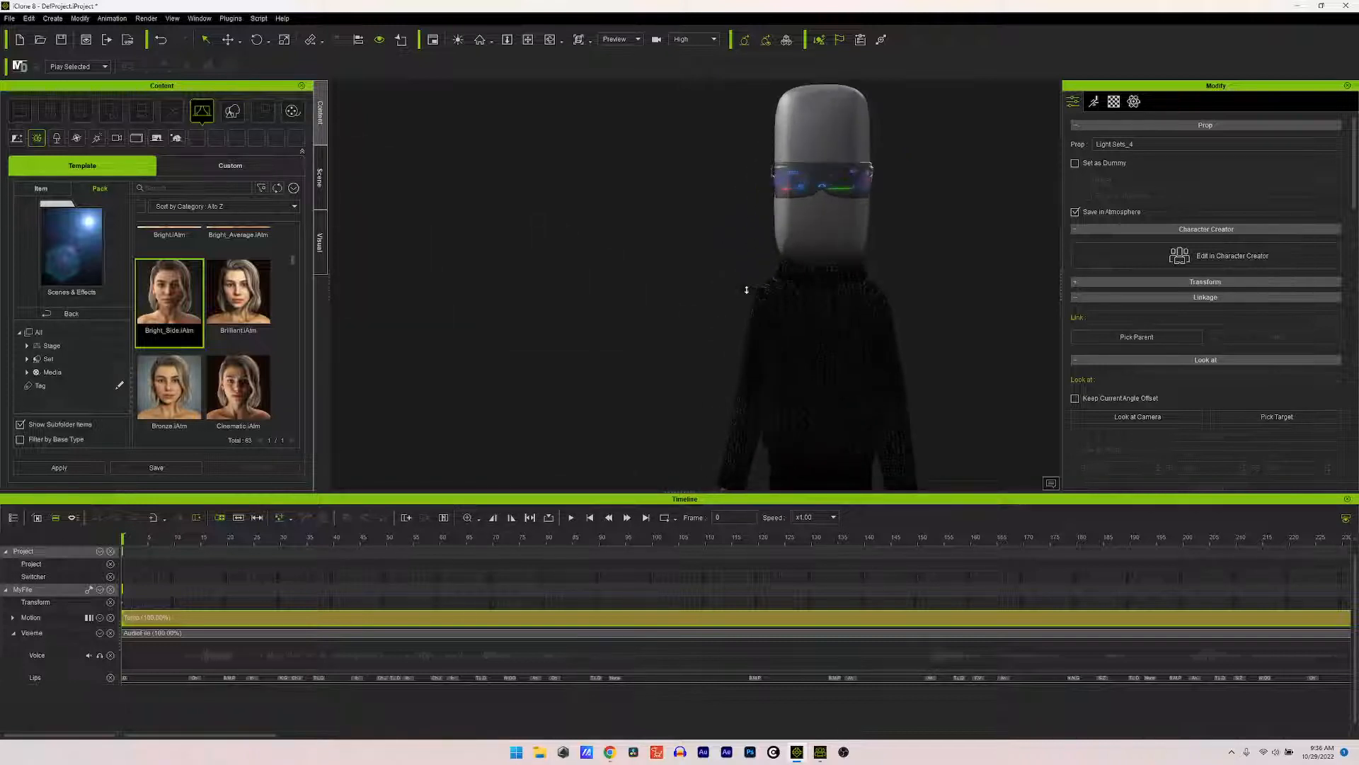
scroll(485, 428, "down", 4)
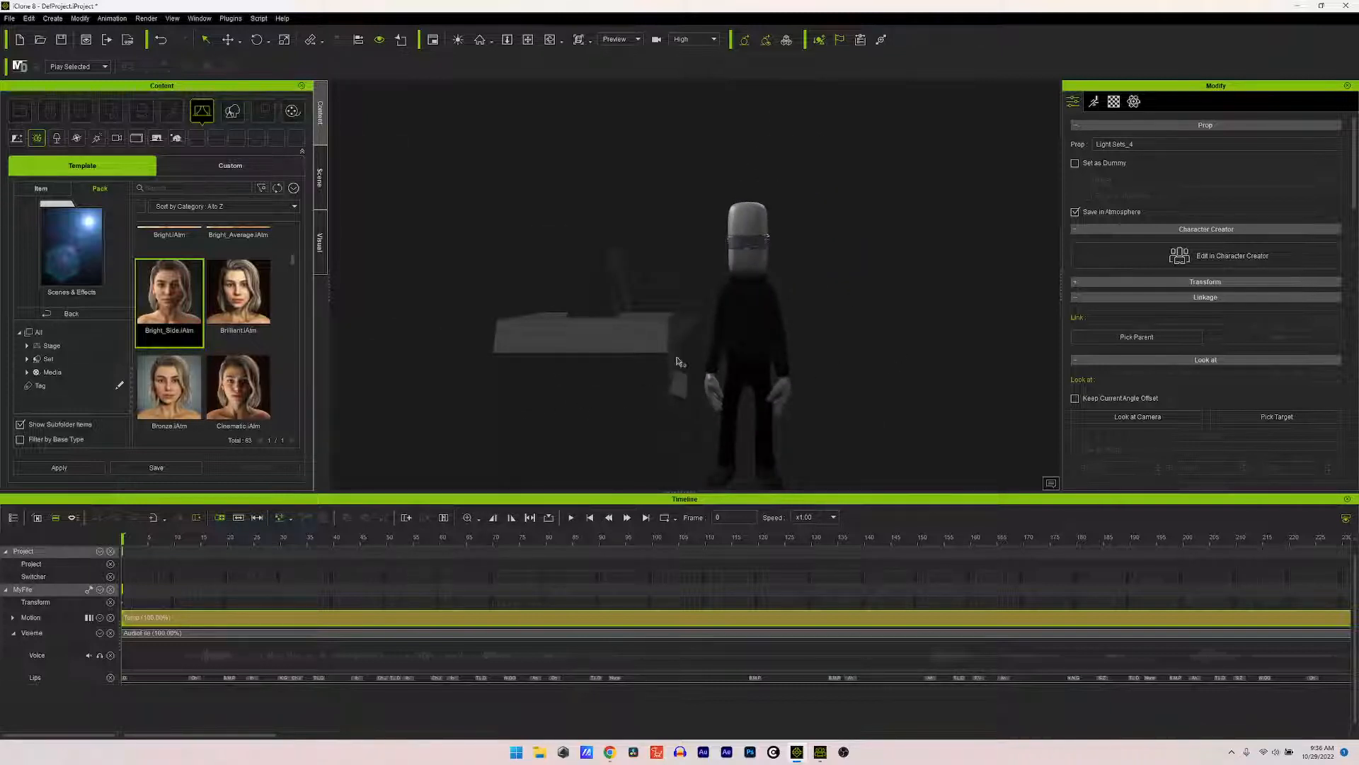
scroll(774, 299, "up", 5)
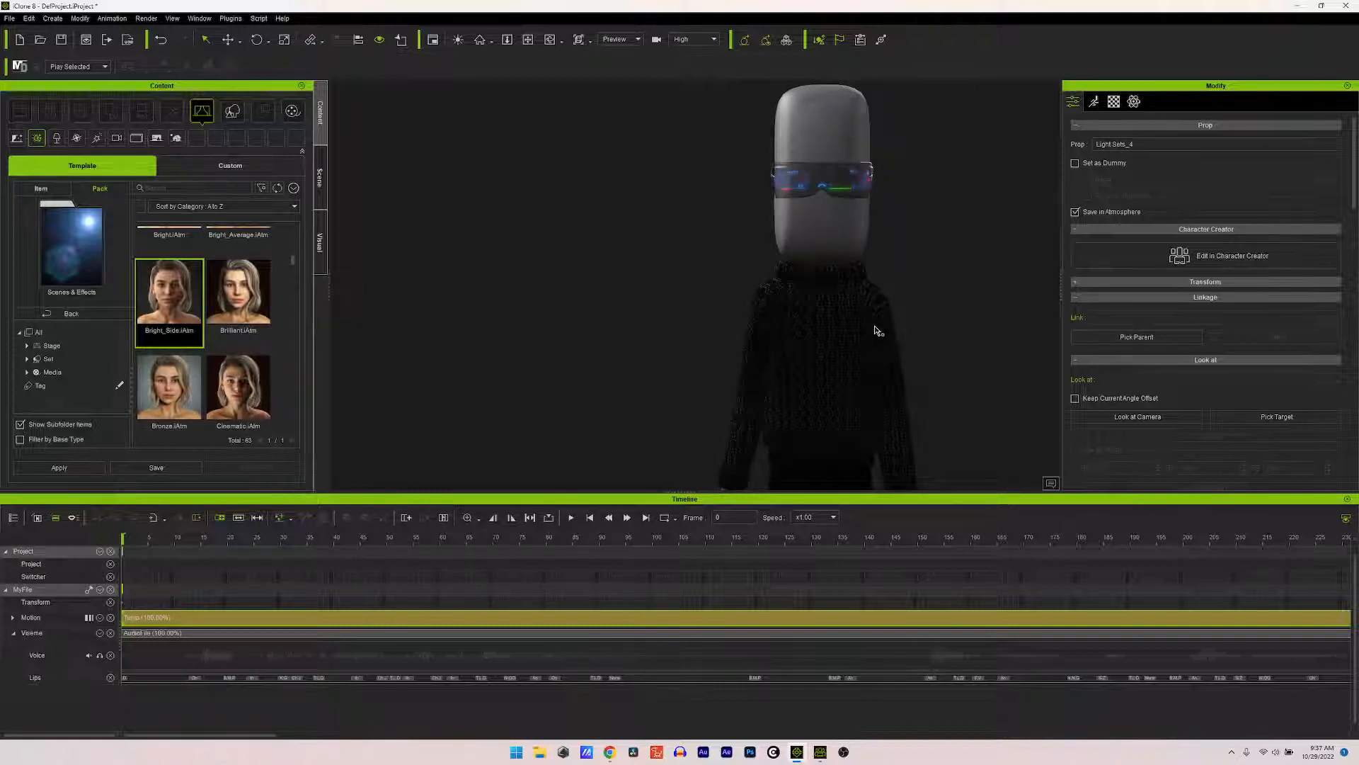
scroll(602, 381, "down", 5)
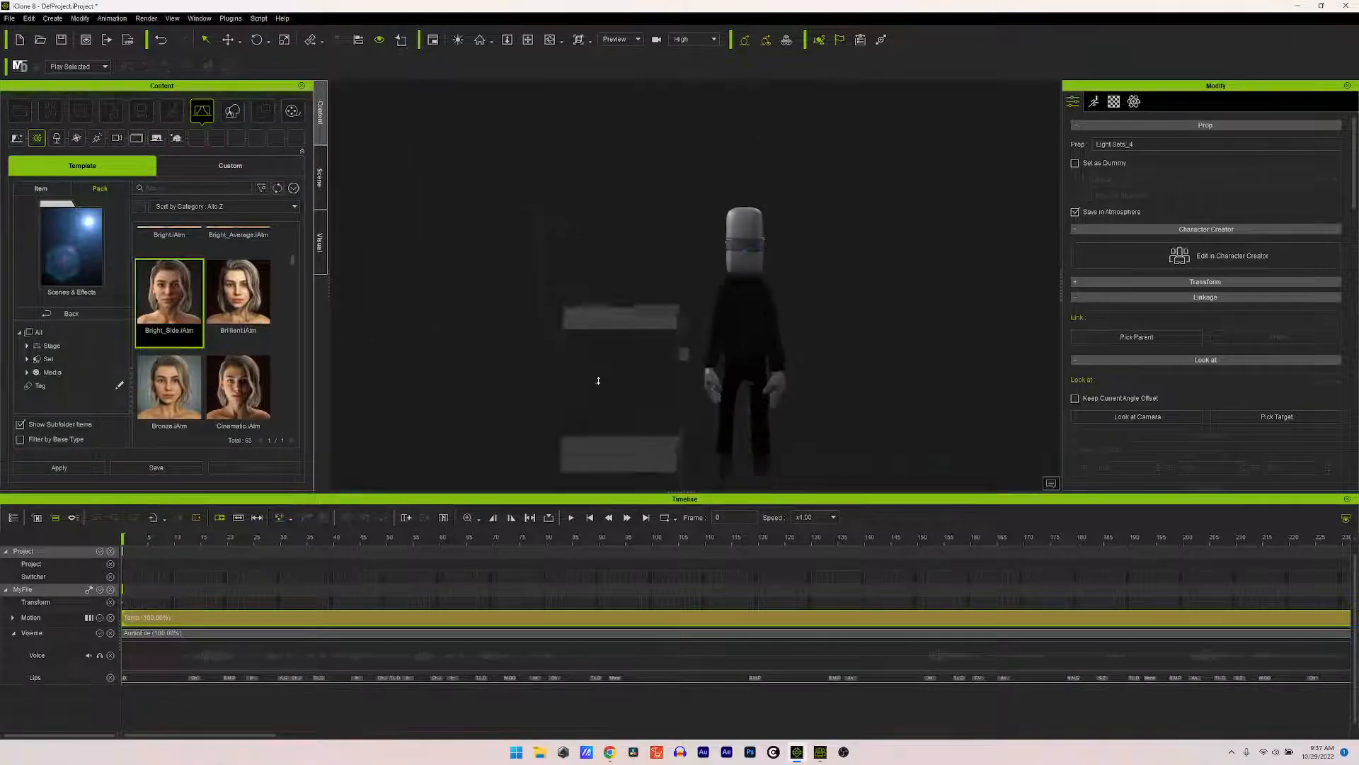
scroll(608, 384, "up", 5)
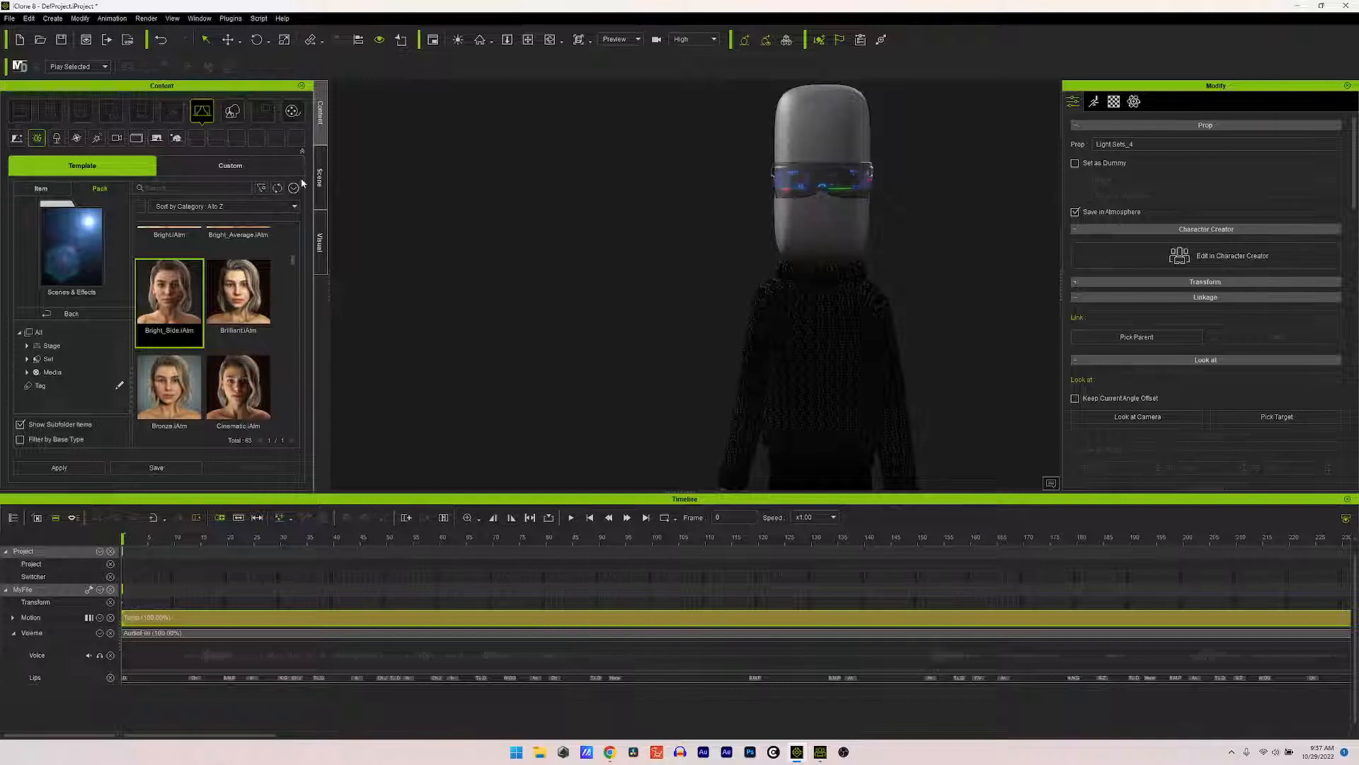
Step: Review the scene's post effects list and its ambient light, fog and HDR settings
left_click(317, 234)
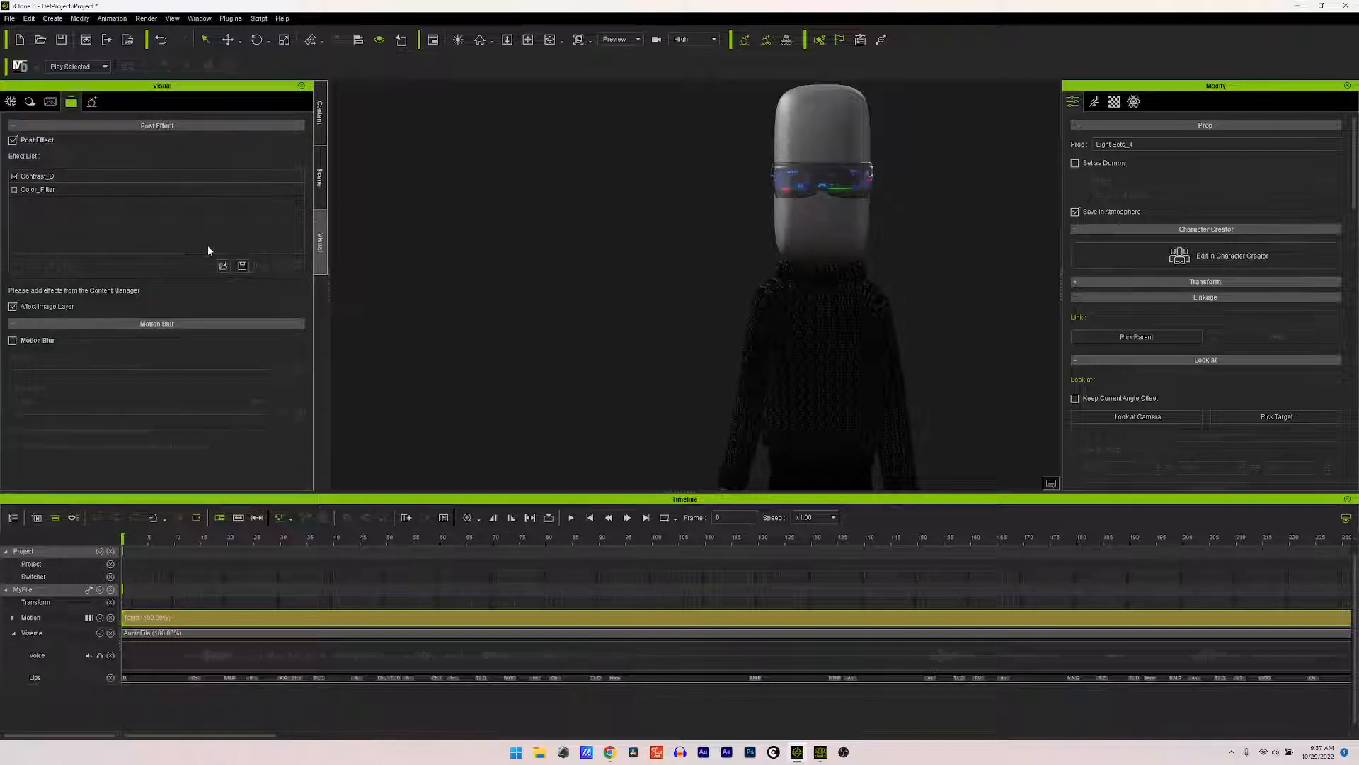
left_click(12, 103)
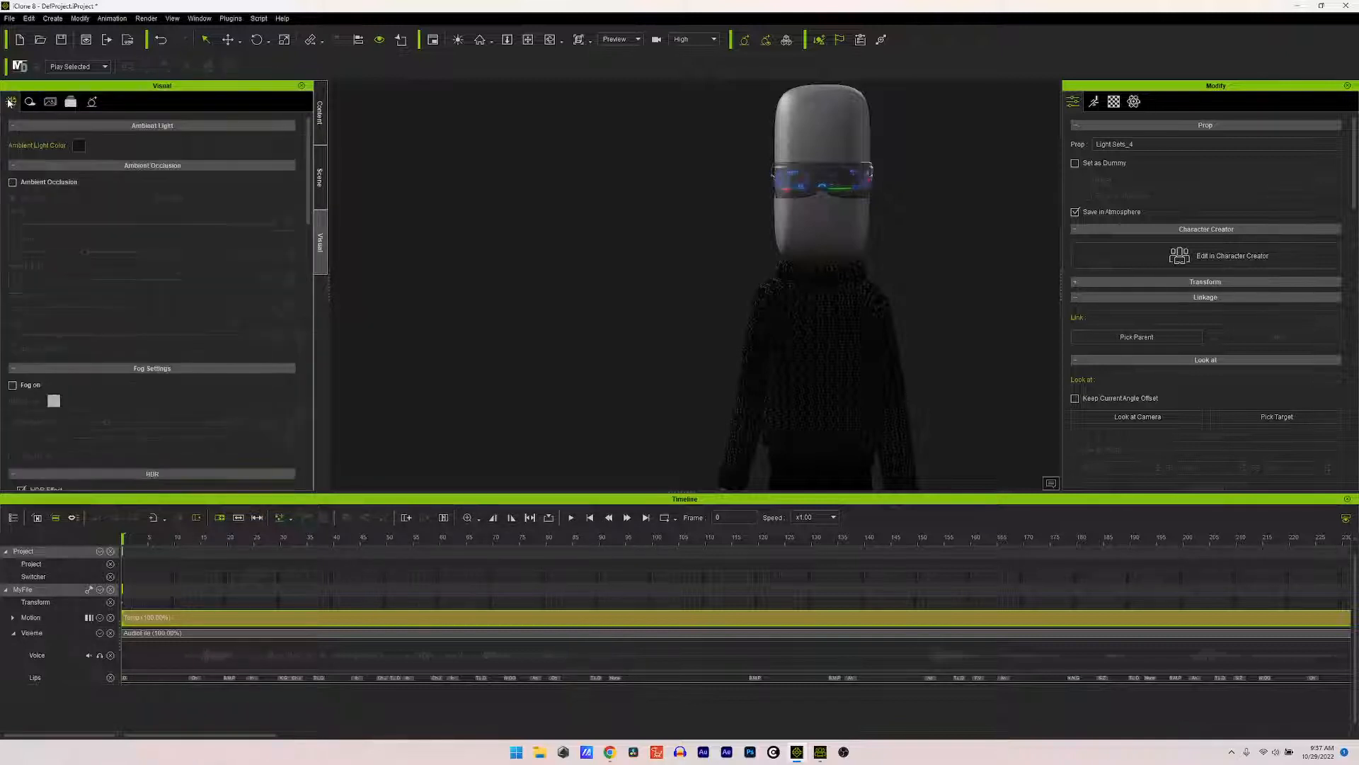
scroll(51, 263, "down", 5)
left_click(45, 302)
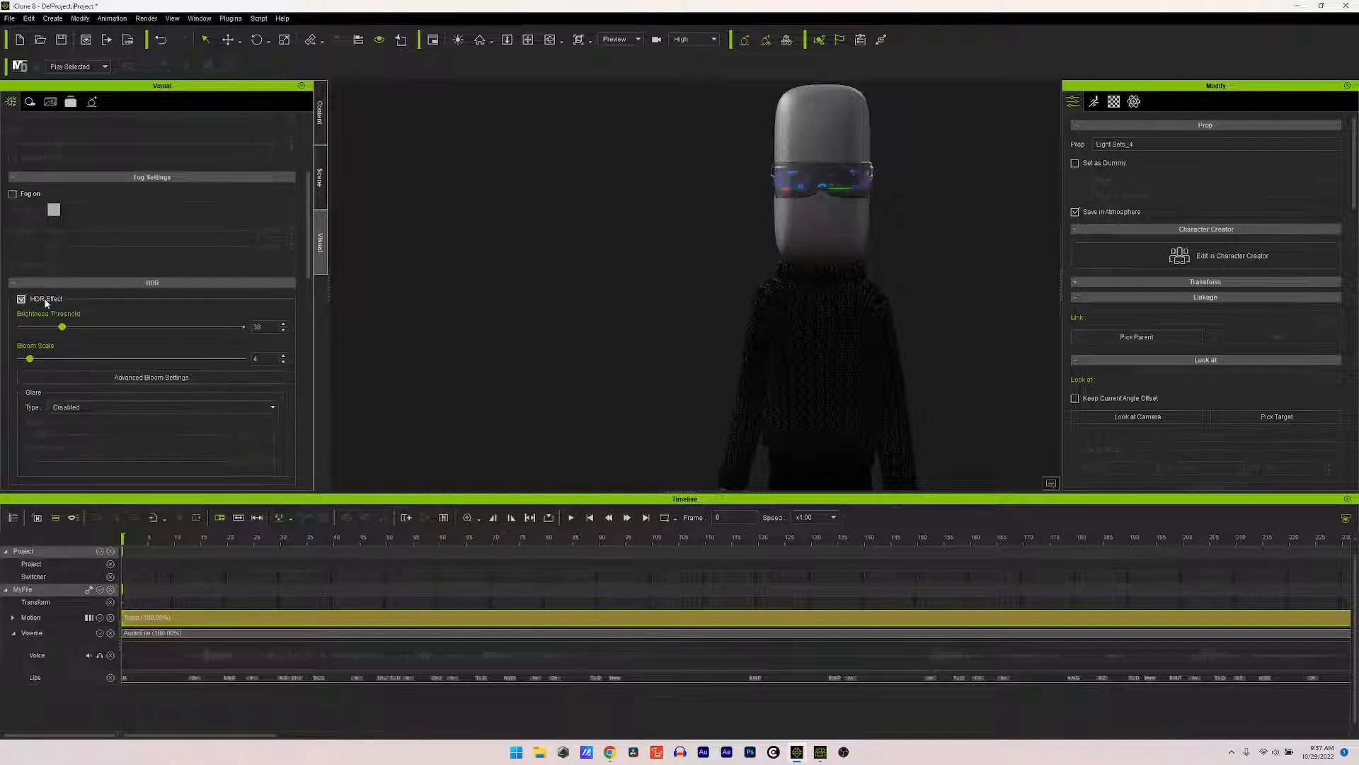
Step: Expand Light Sets_1 in the scene list and show its Key_Front spotlight in the view
left_click(320, 177)
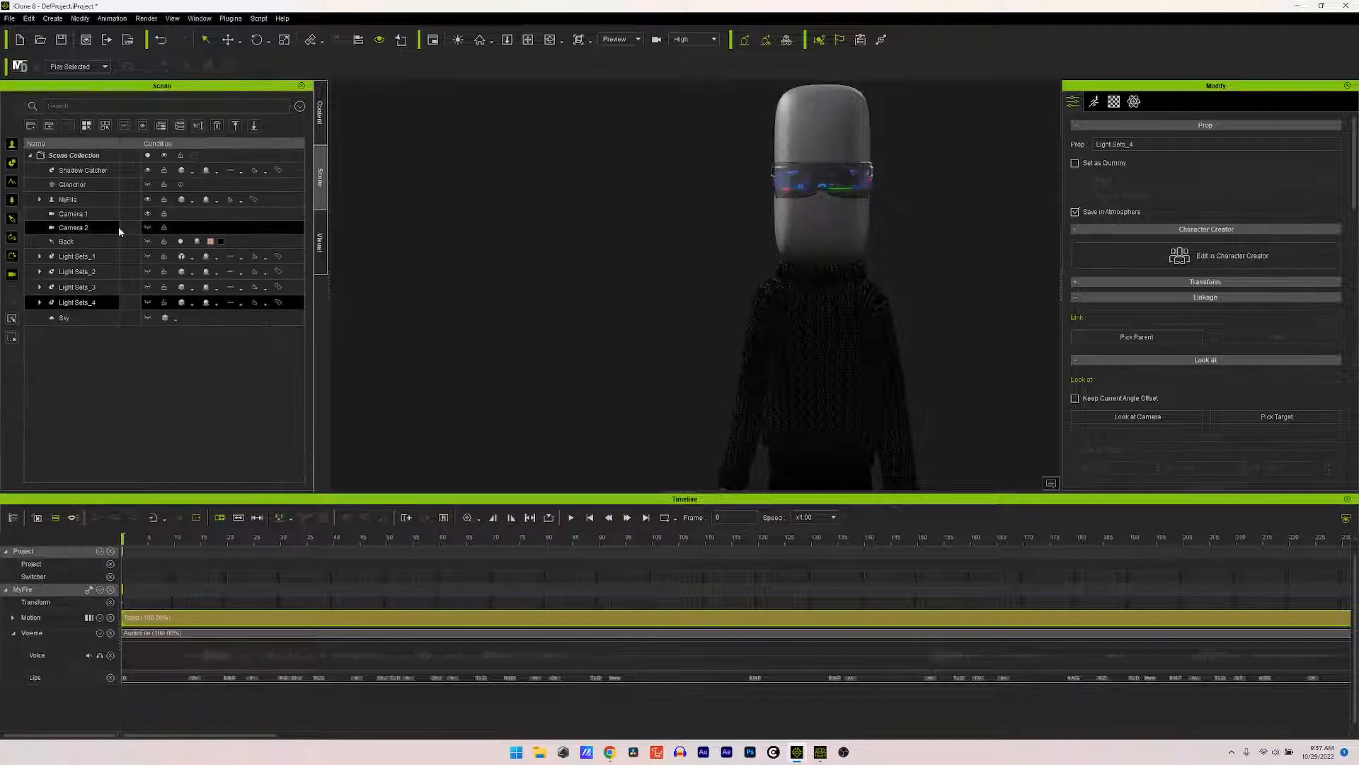
left_click(38, 256)
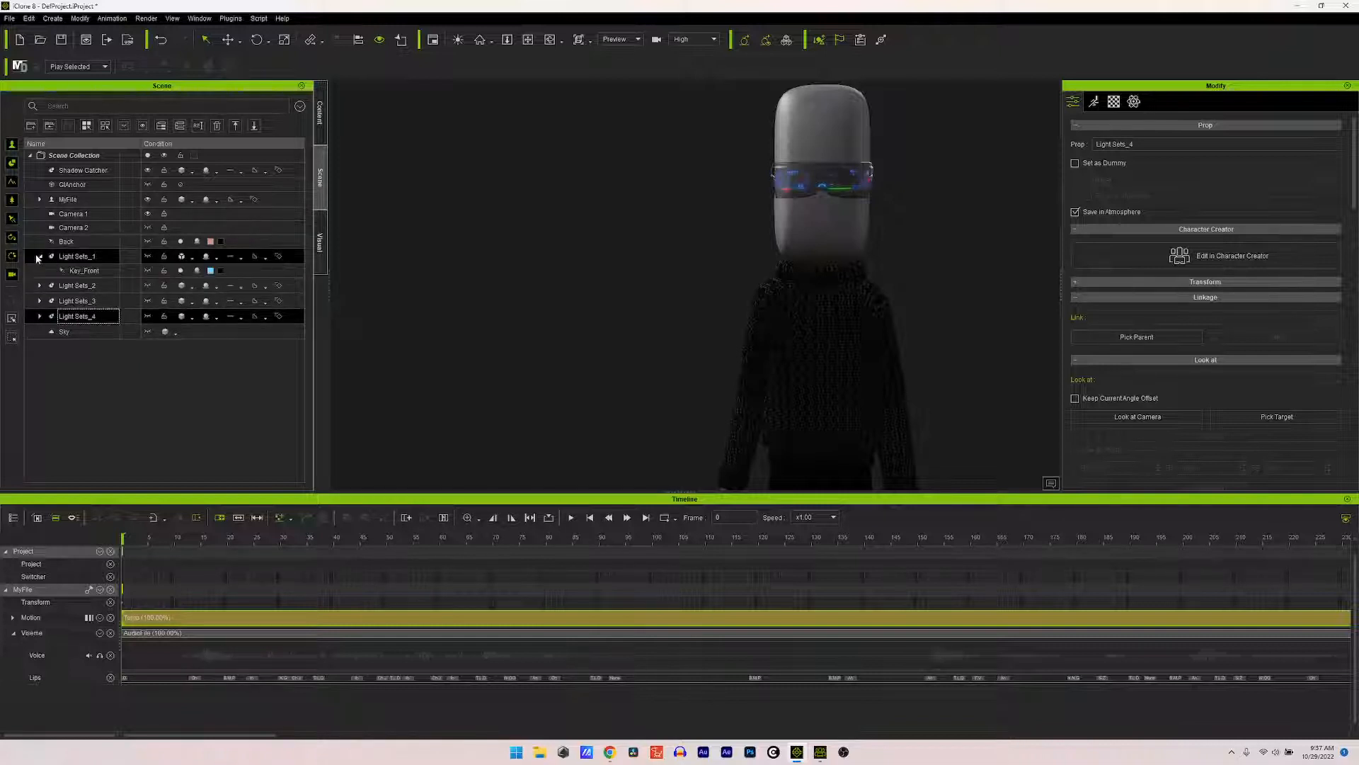
left_click(79, 273)
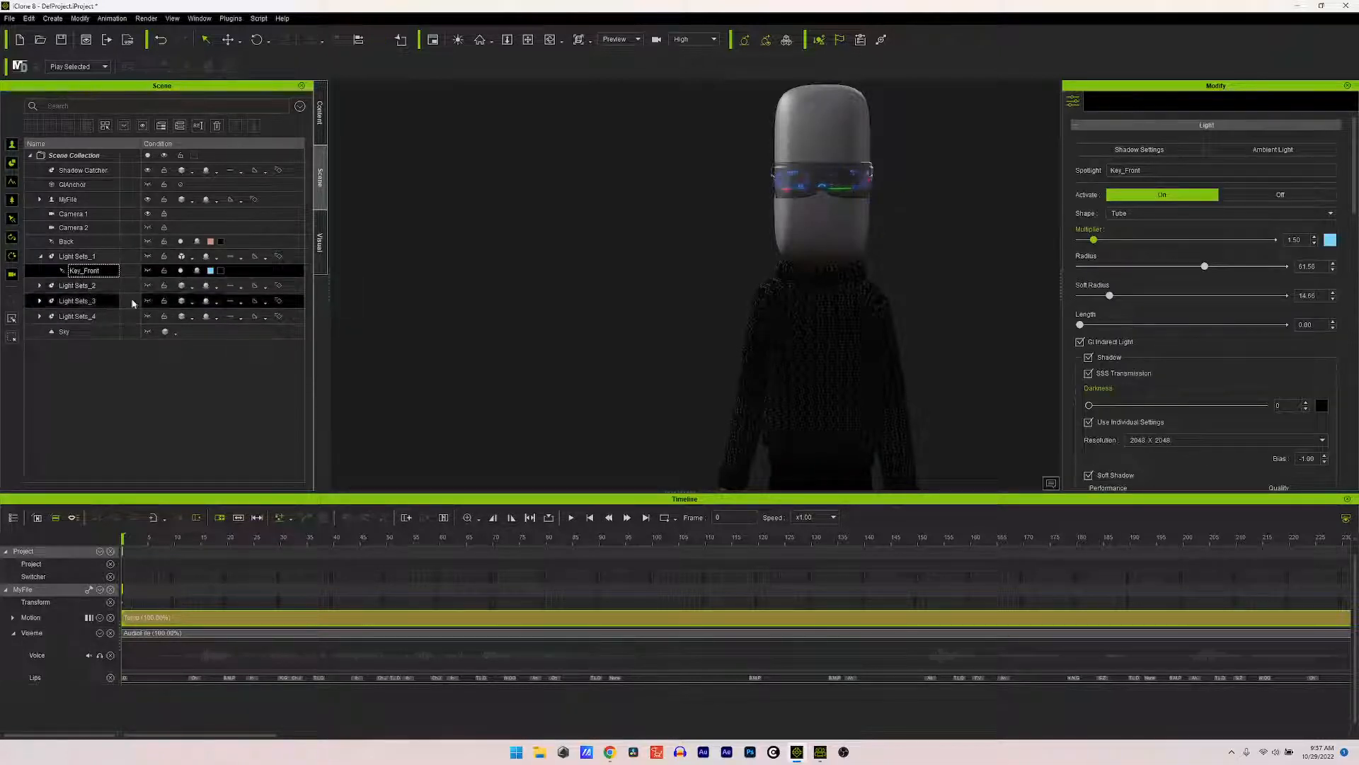
left_click(148, 271)
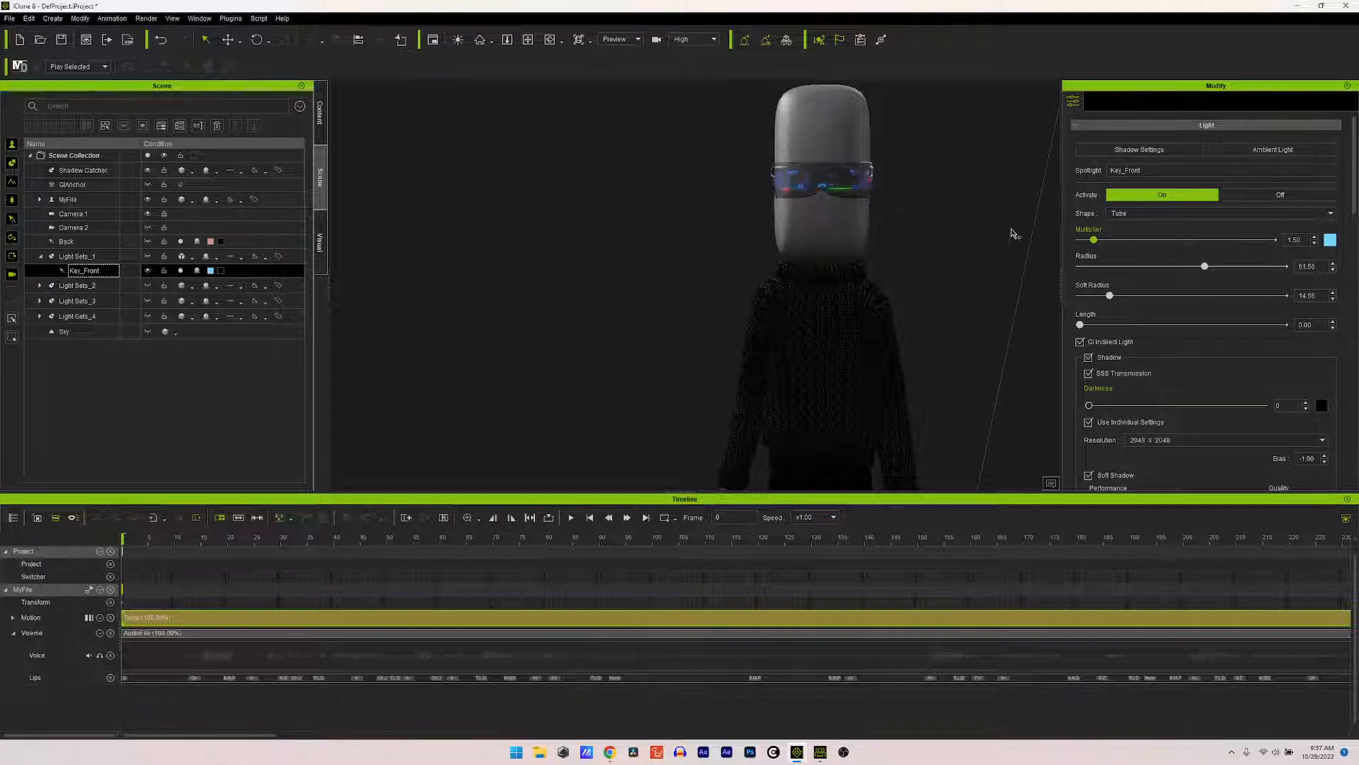
scroll(1017, 227, "down", 5)
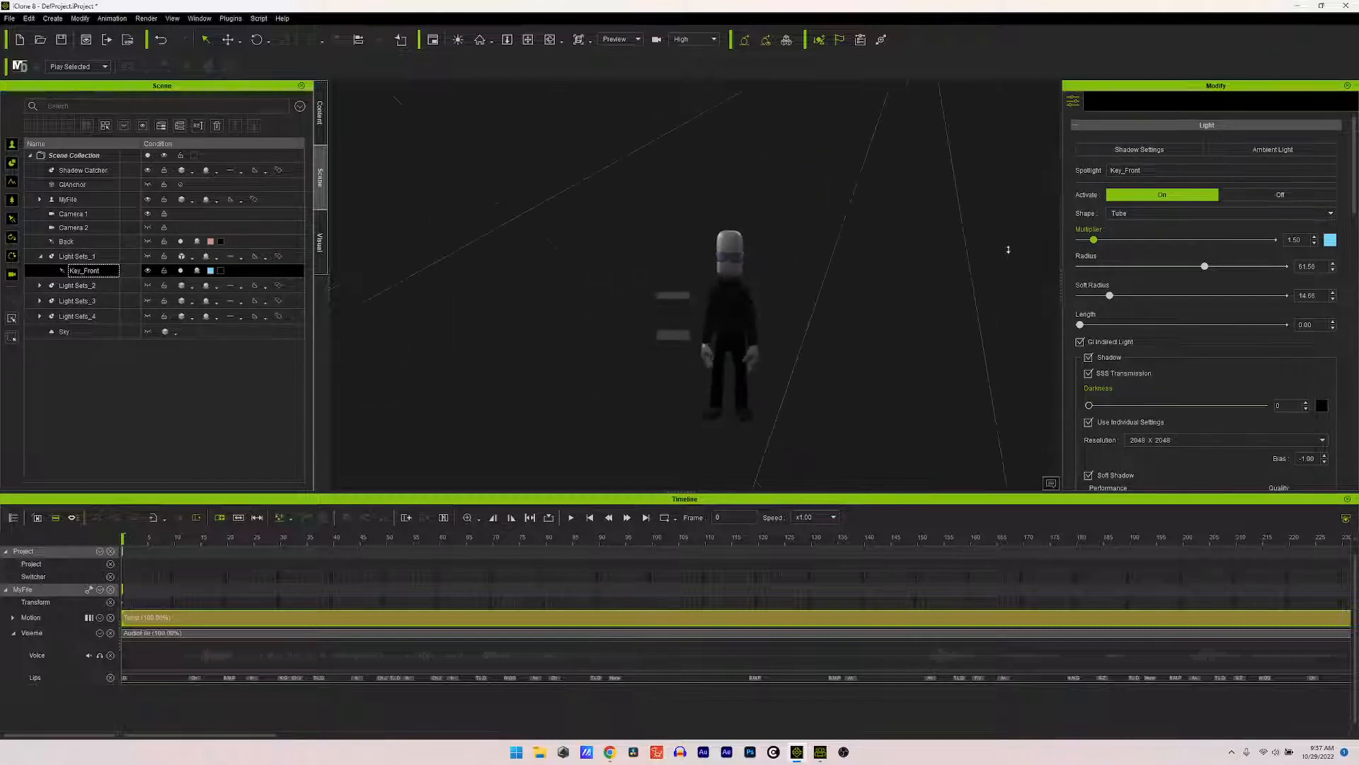
scroll(1008, 249, "down", 8)
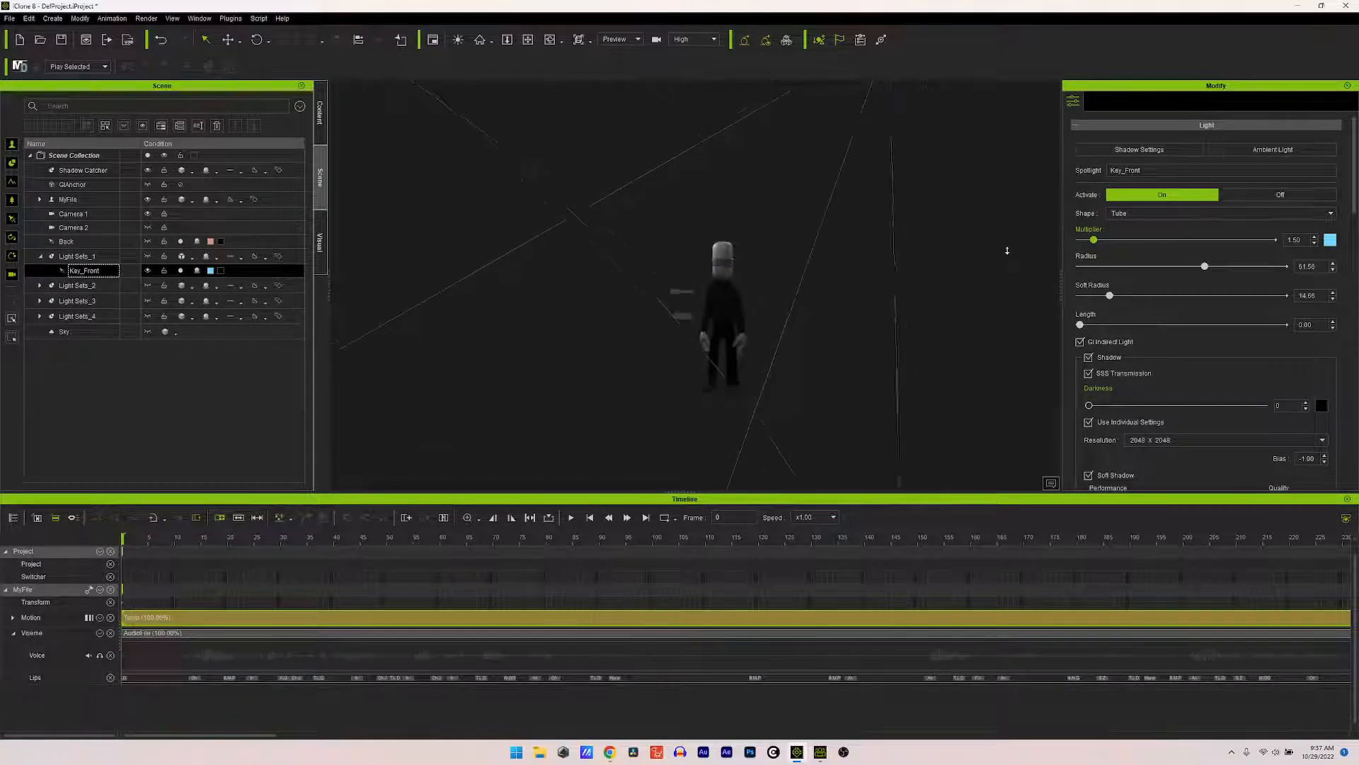
scroll(1008, 250, "up", 4)
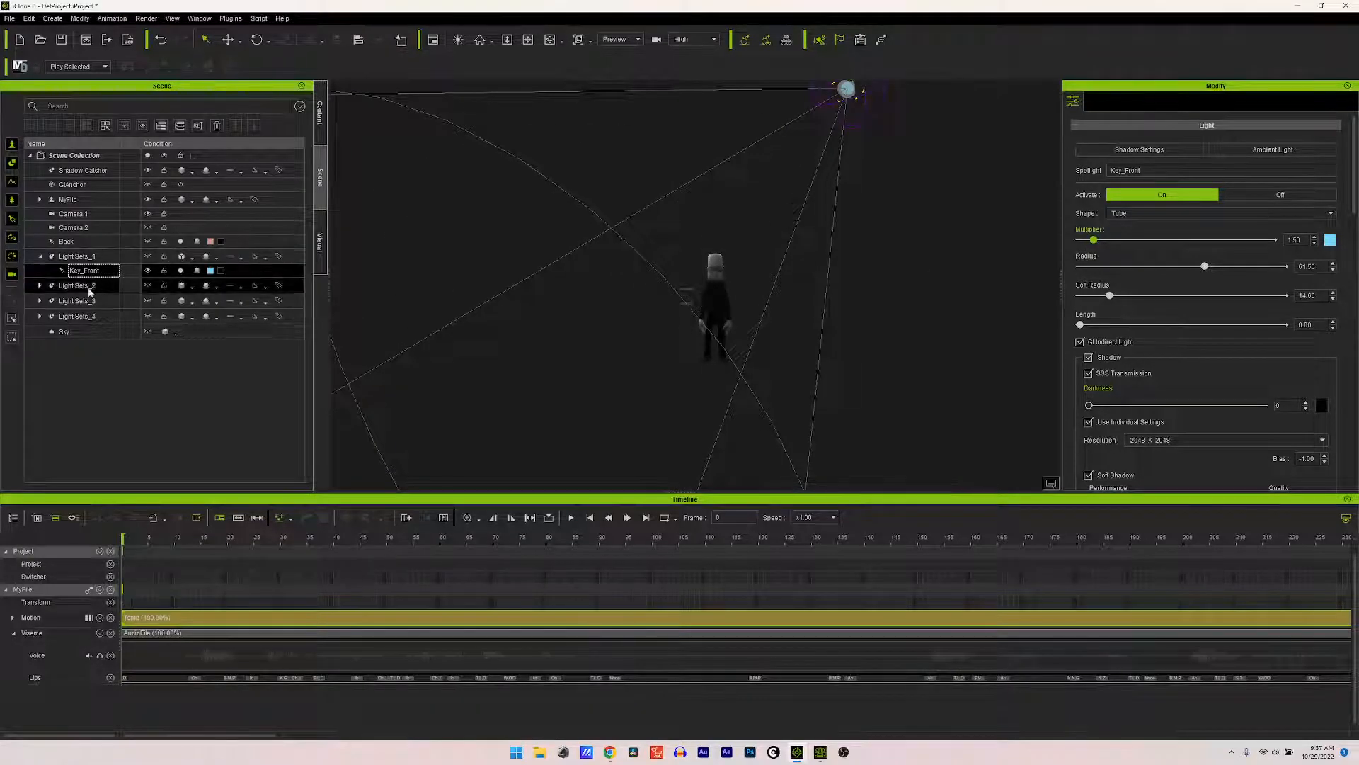
Step: Make Light Sets_2, Light Sets_3 and Light Sets_4 visible in the scene
left_click(144, 284)
left_click(150, 300)
left_click(145, 316)
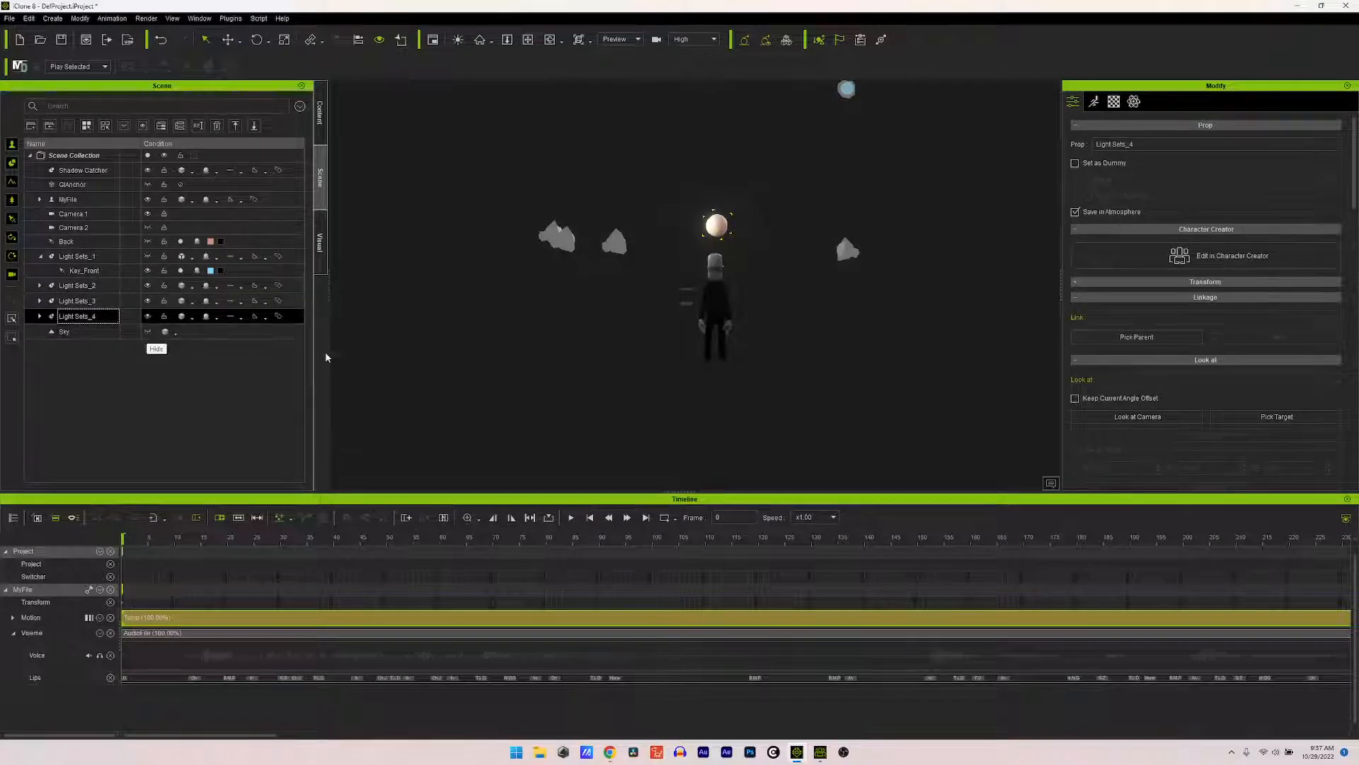
Step: Examine the placement of the light objects around the character from several distances and angles
scroll(719, 301, "up", 2)
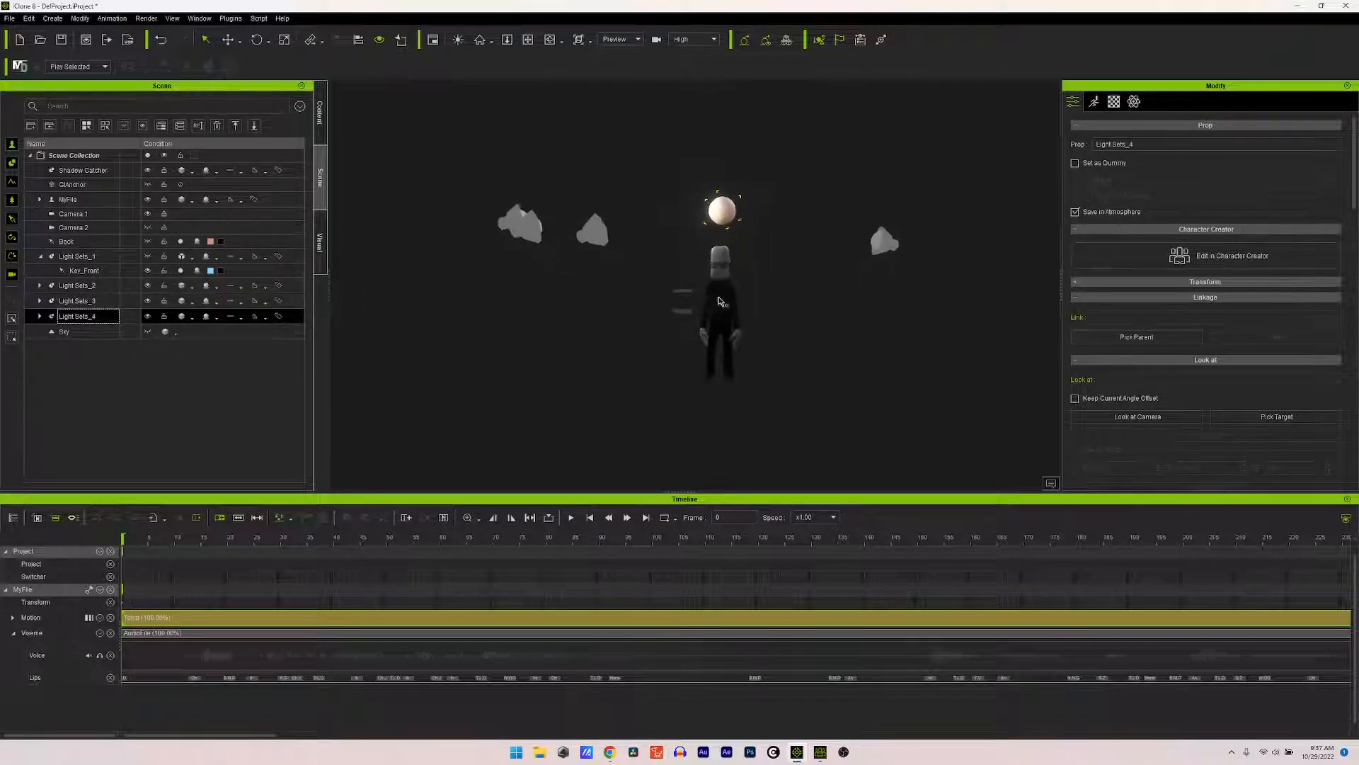
scroll(719, 301, "up", 5)
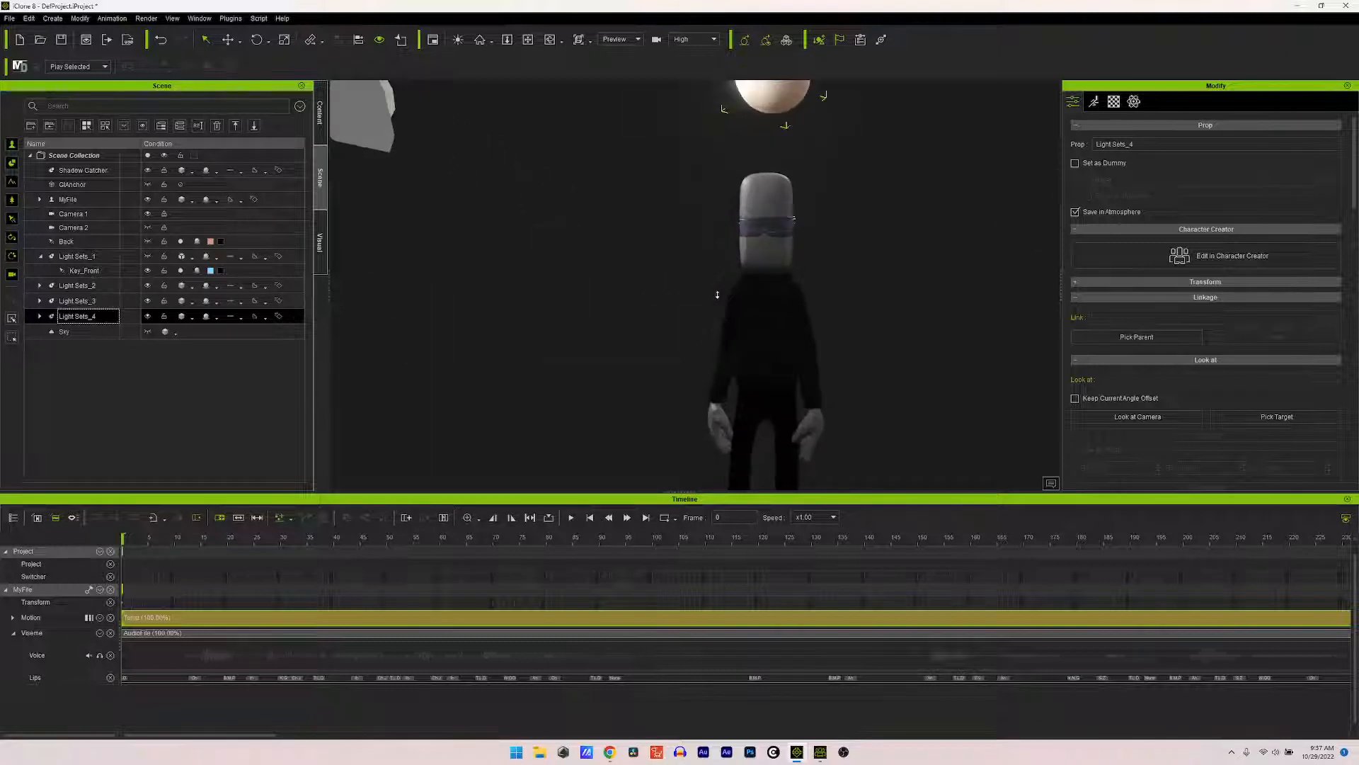
scroll(730, 305, "down", 4)
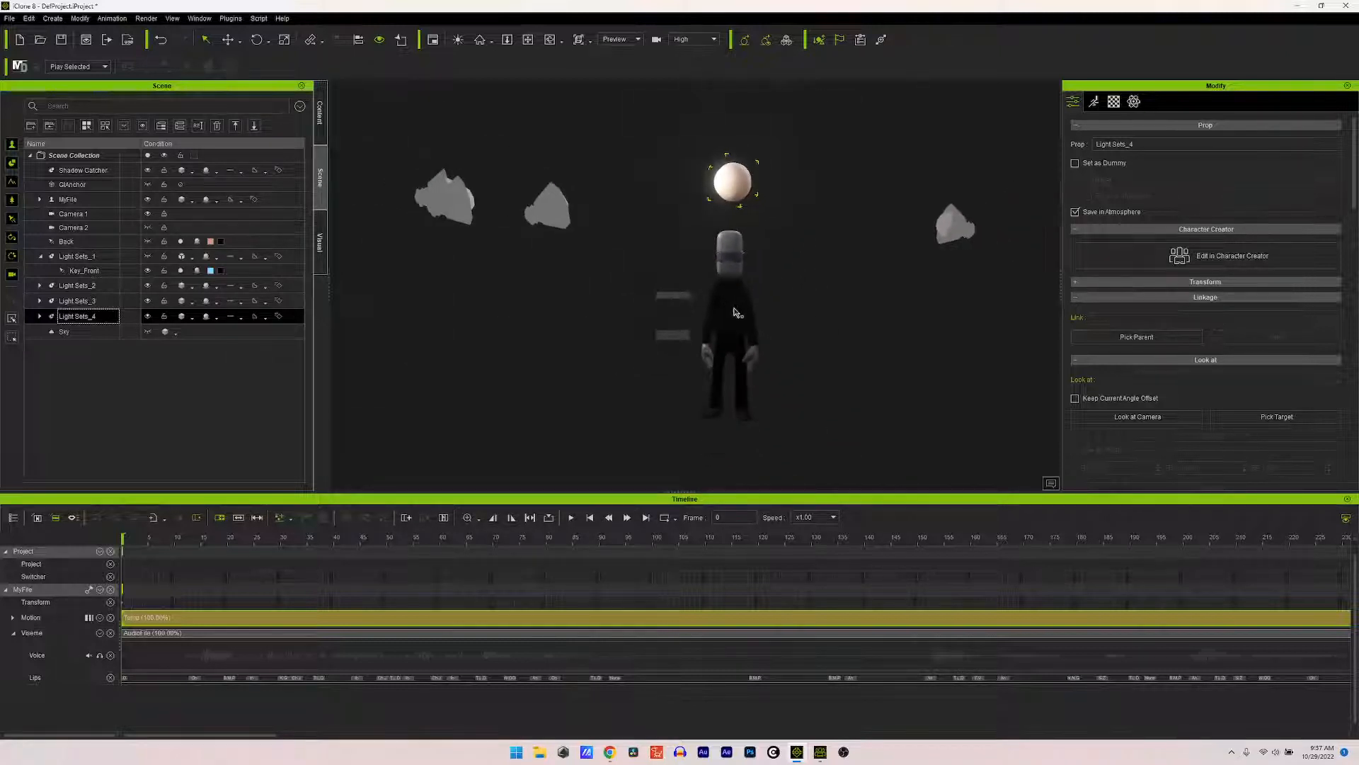
scroll(740, 315, "up", 2)
scroll(880, 349, "down", 2)
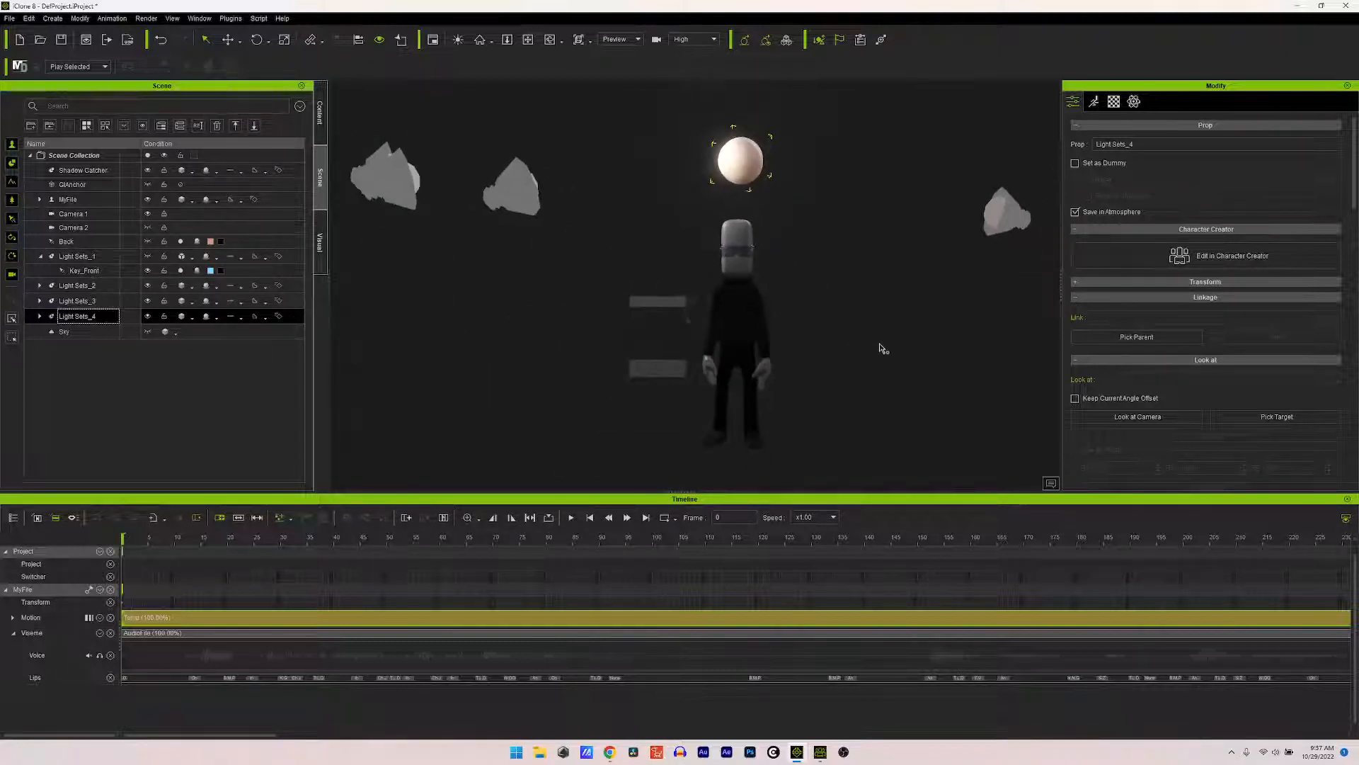
right_click_drag(891, 349, 851, 339)
scroll(853, 342, "down", 3)
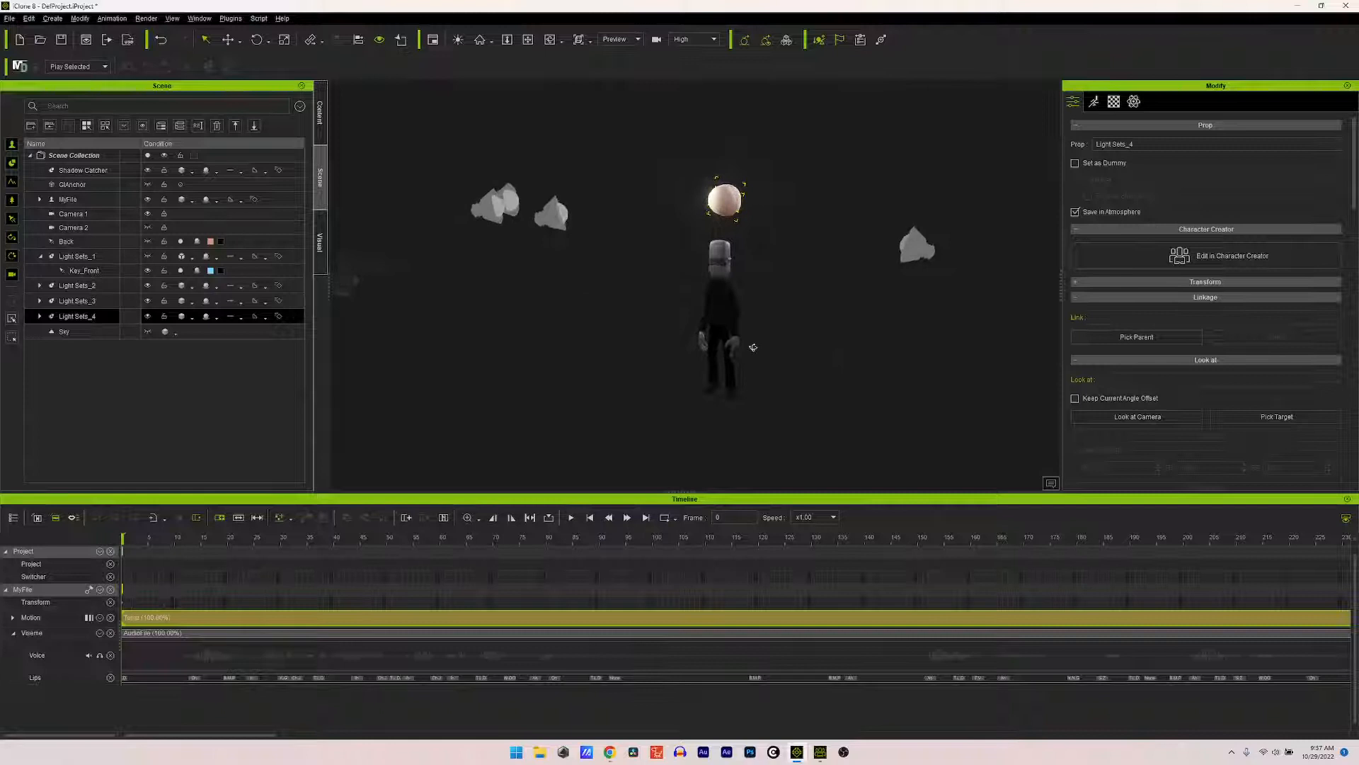
right_click_drag(753, 347, 875, 326)
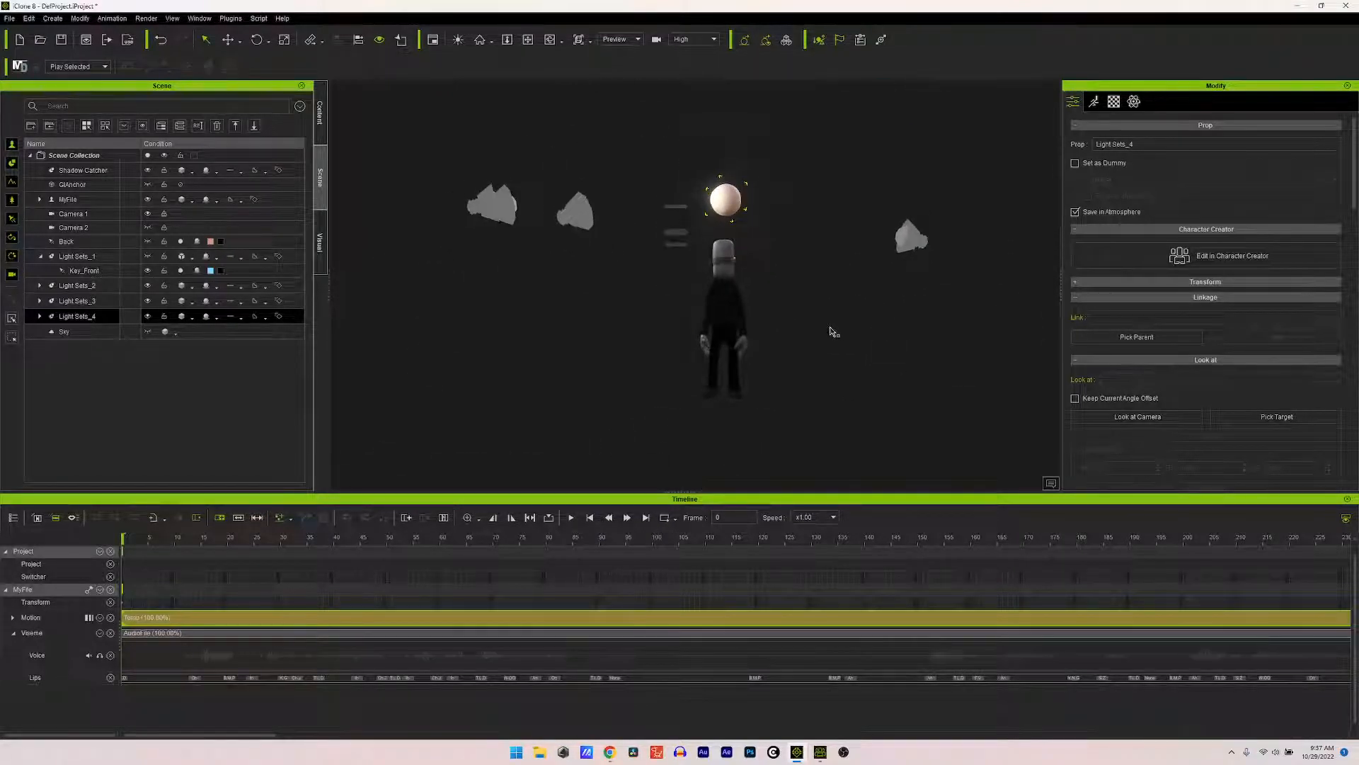
scroll(825, 332, "up", 5)
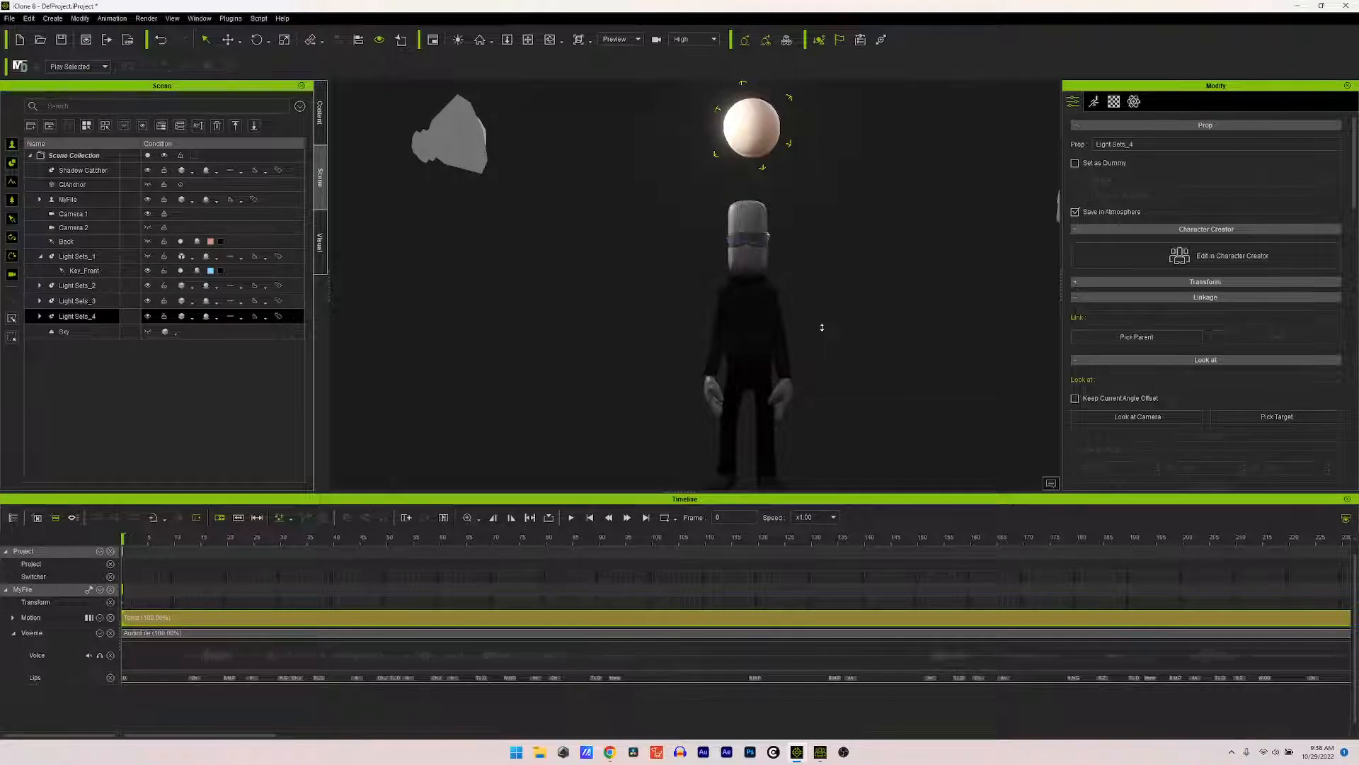
Step: Compare the character with the auxiliary light on and off, switching from the Preview camera to Camera 1
left_click(462, 40)
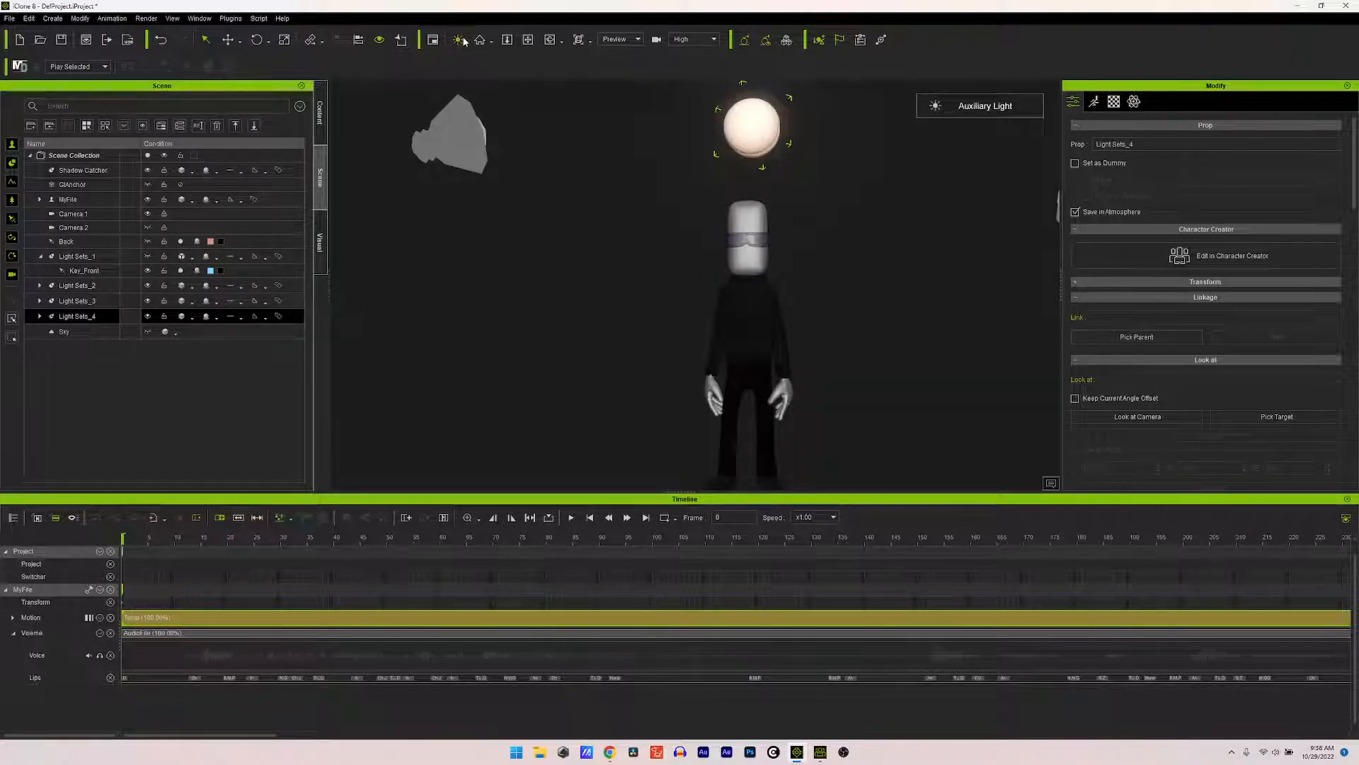
scroll(874, 255, "up", 5)
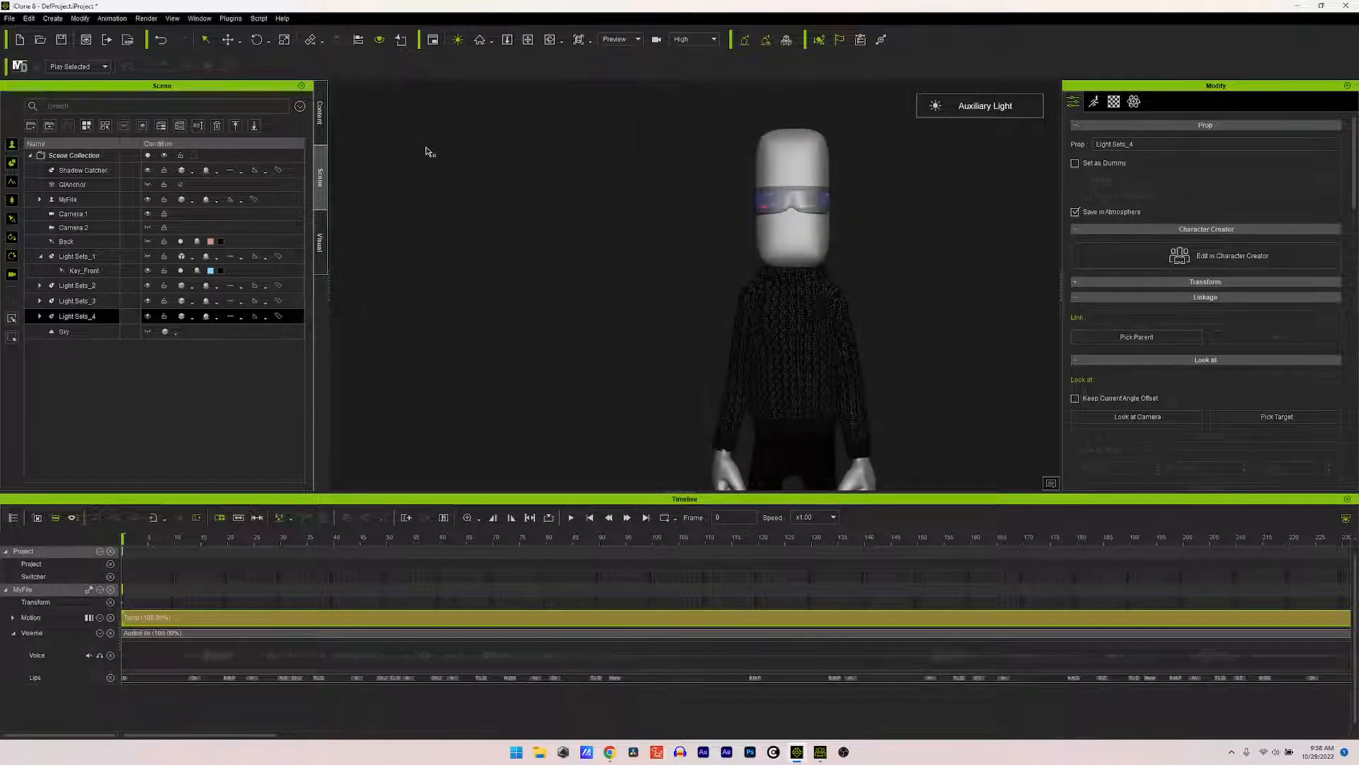
left_click(638, 39)
left_click(613, 65)
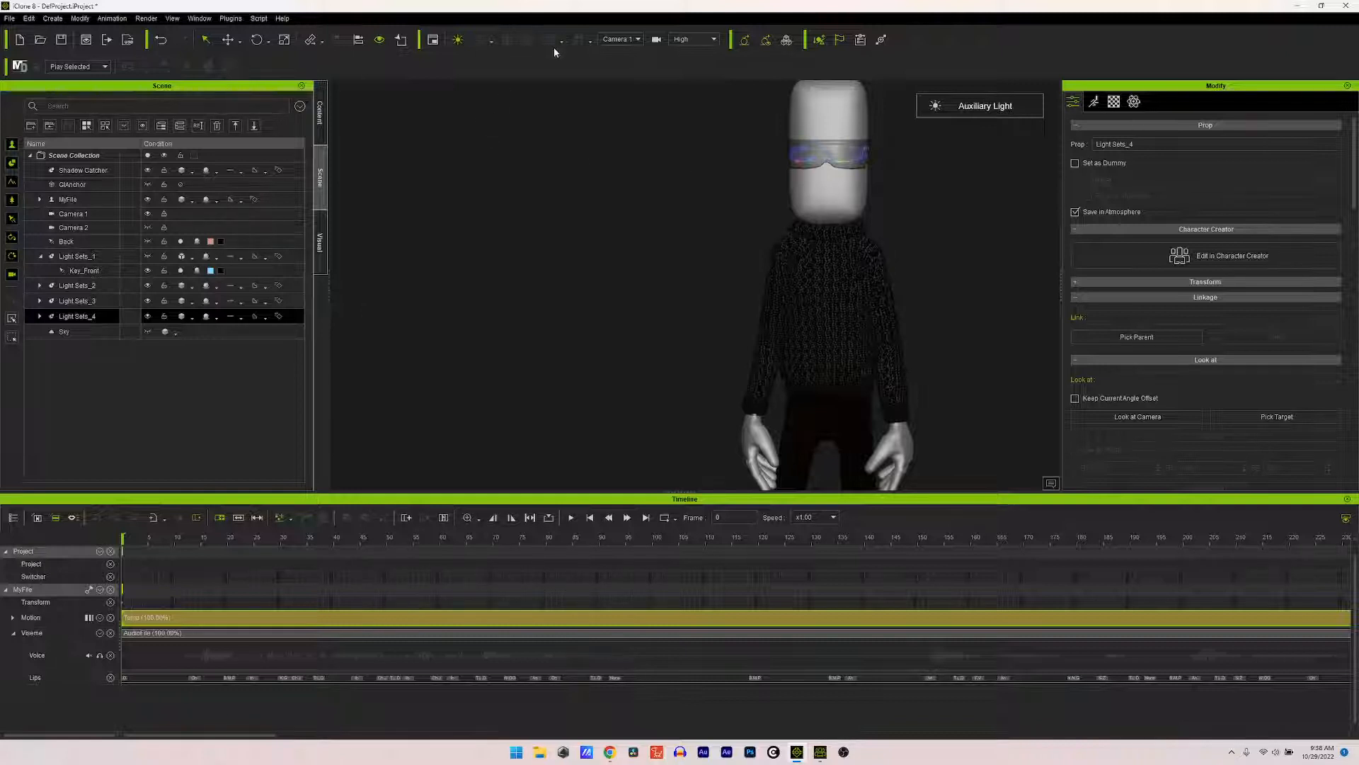
left_click(460, 41)
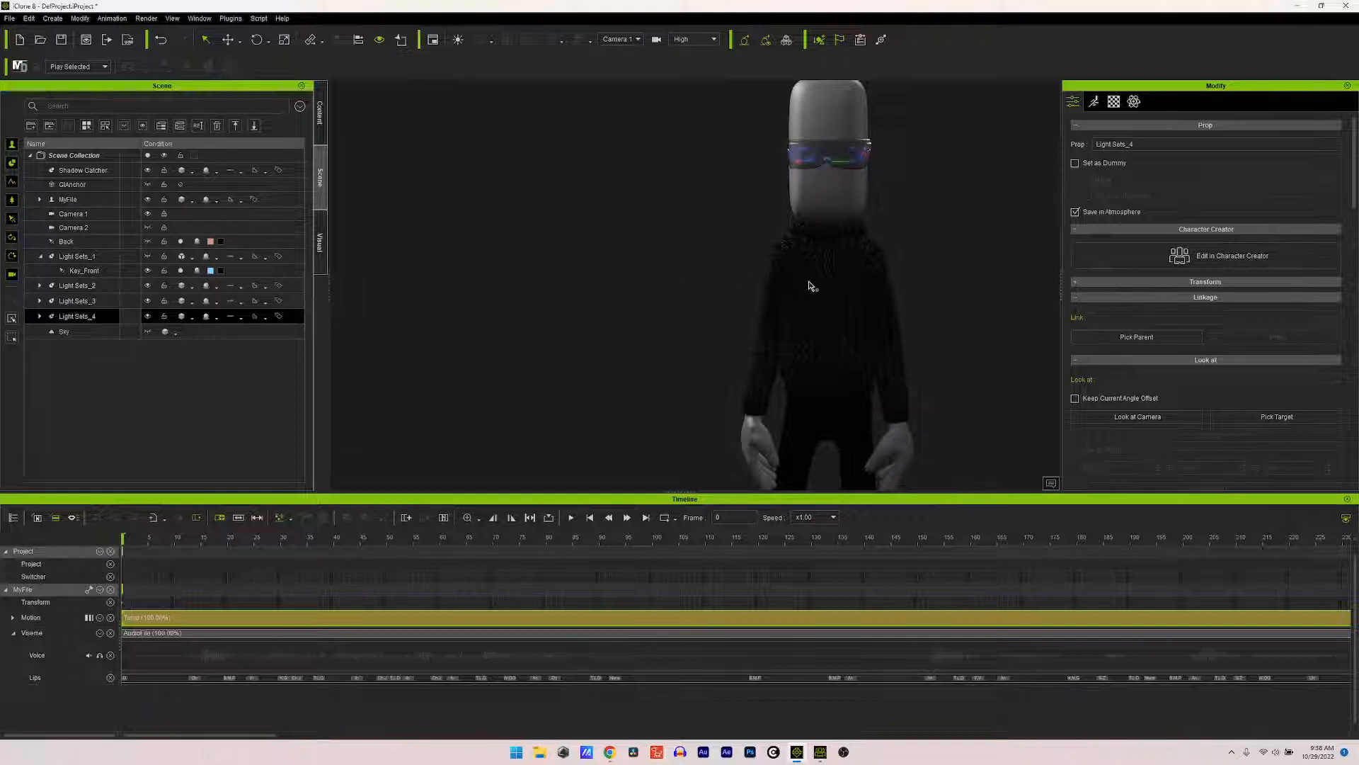
Step: Apply the Composed atmosphere preset from the Scenes & Effects pack to the scene
left_click(182, 283, "ctrl")
left_click(320, 112)
scroll(211, 294, "down", 2)
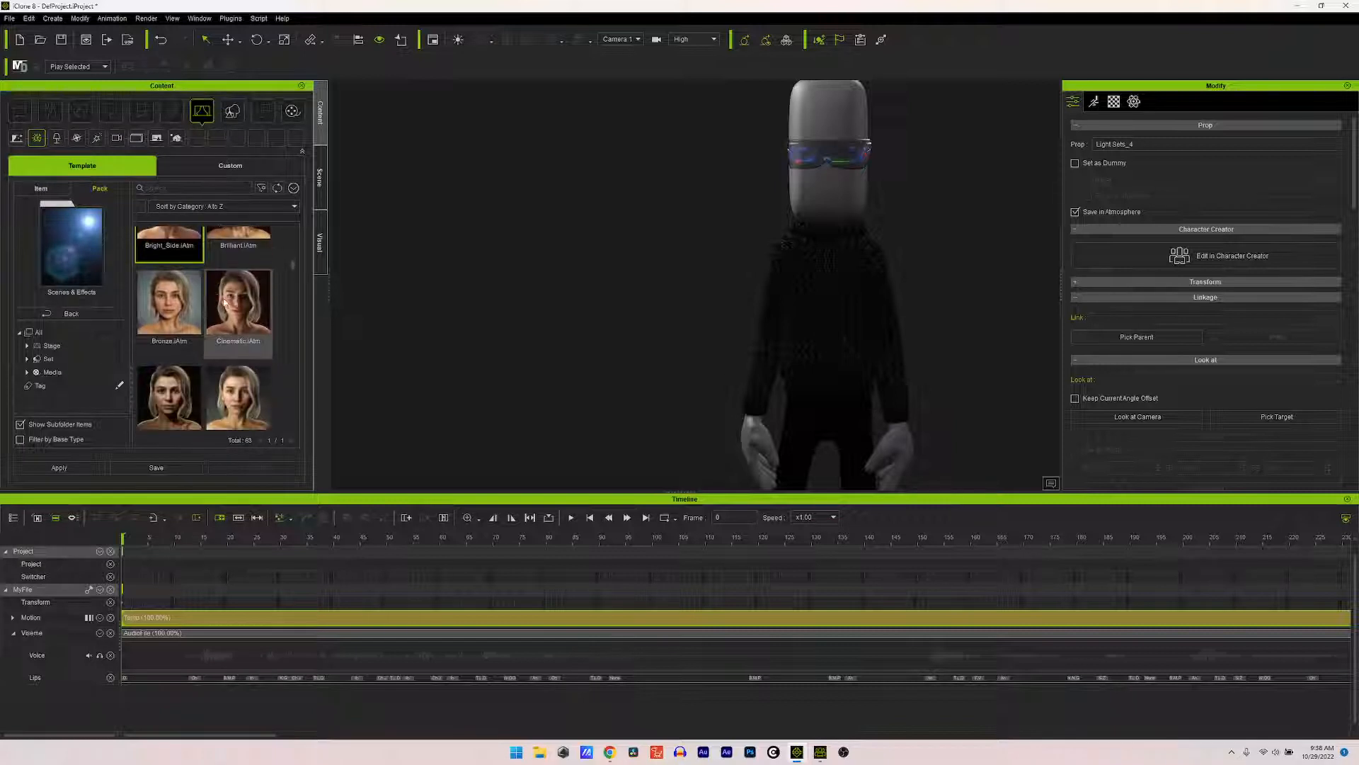
scroll(234, 319, "down", 1)
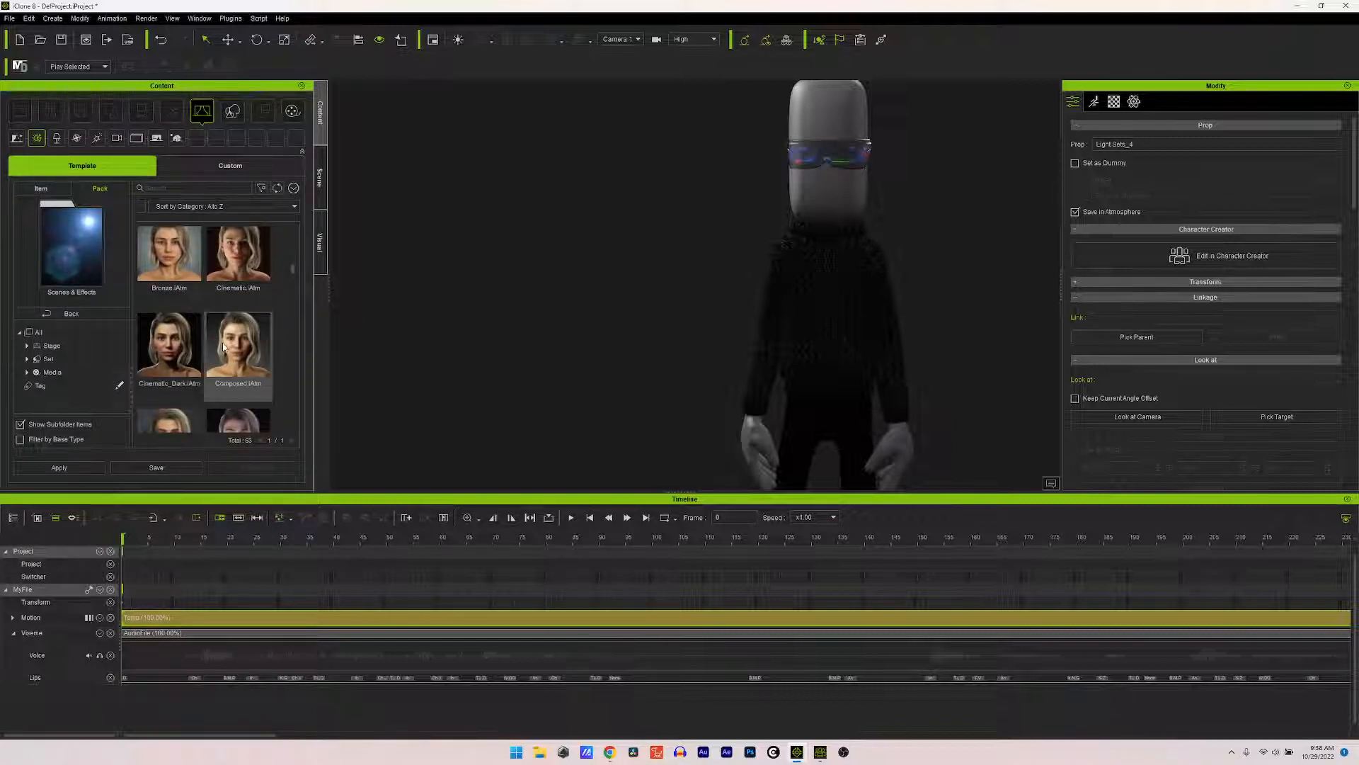
left_click_drag(227, 347, 793, 264)
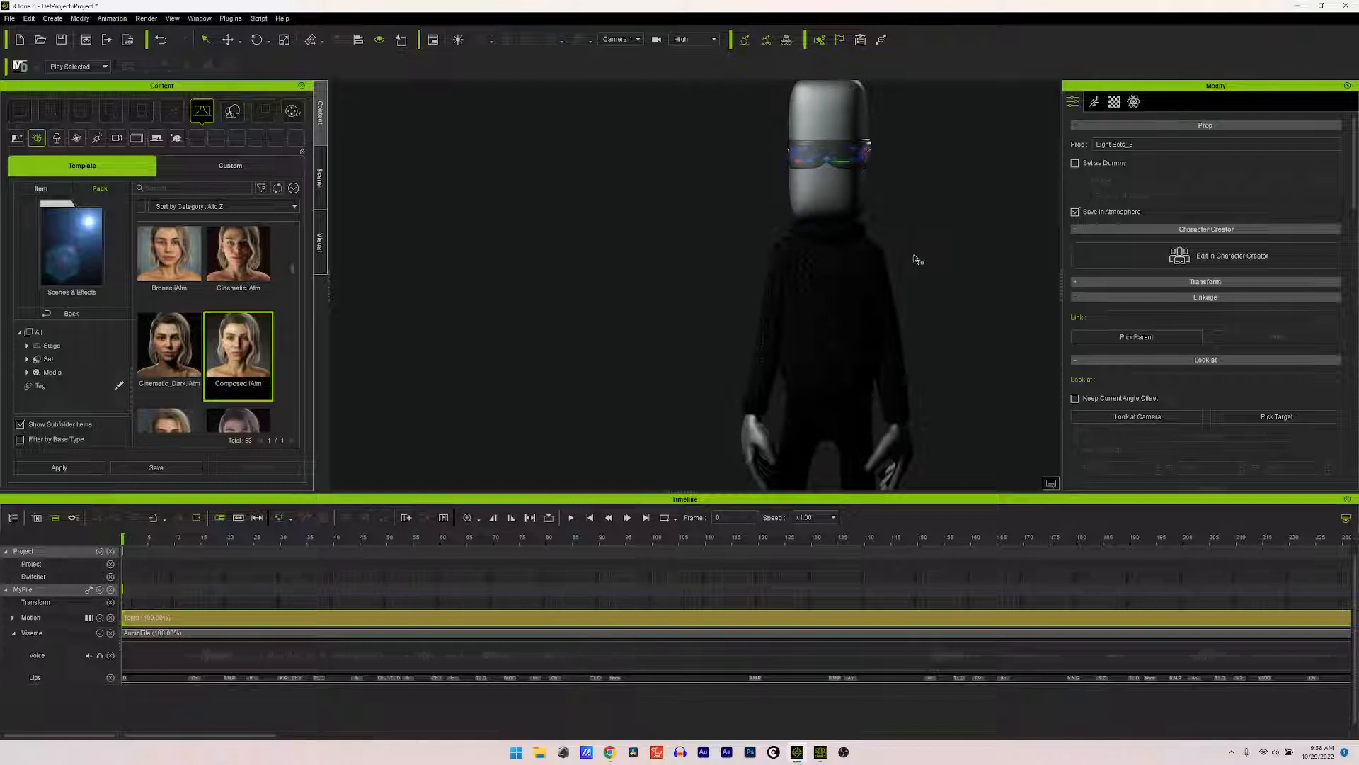
Step: Switch to the Preview camera and make Light Sets_1, Light Sets_2 and Light Sets_3 visible around the character
left_click(618, 40)
left_click(611, 49)
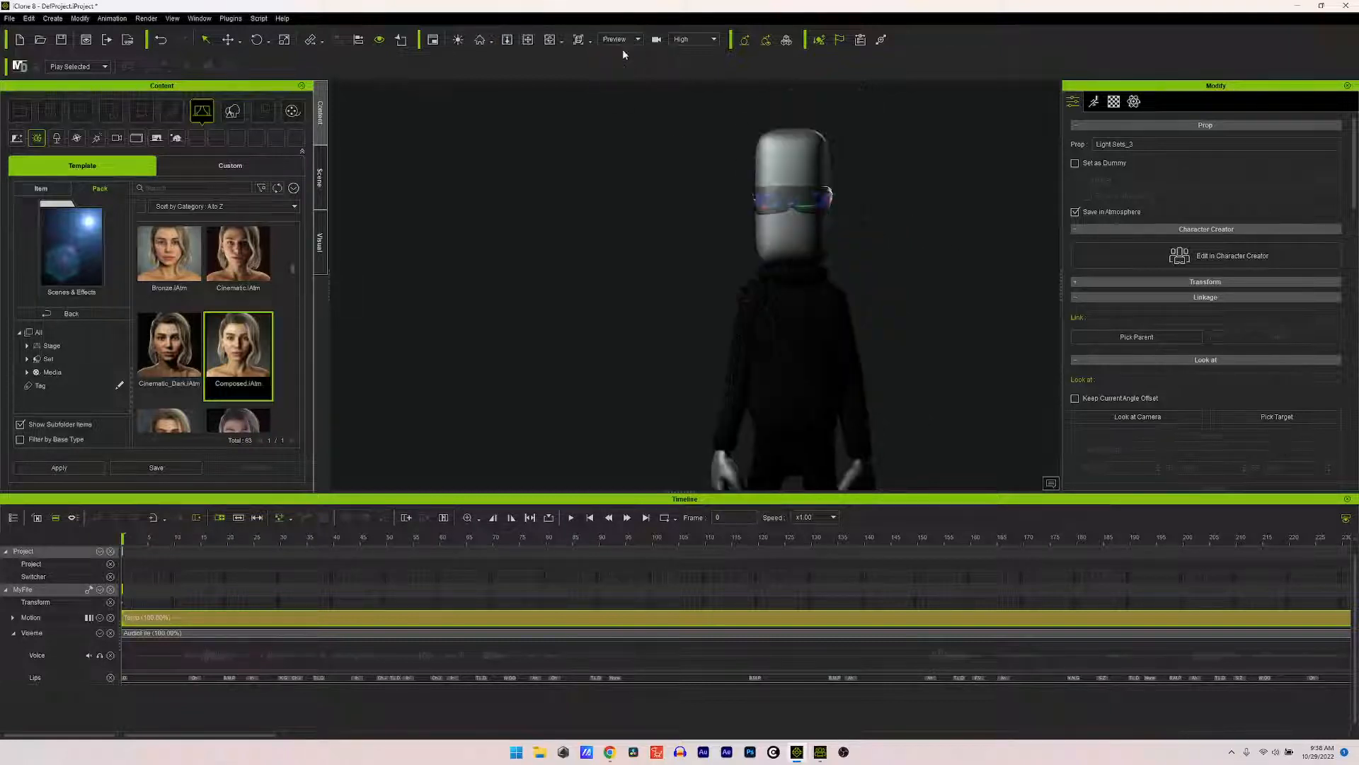
scroll(752, 310, "down", 5)
scroll(752, 310, "up", 3)
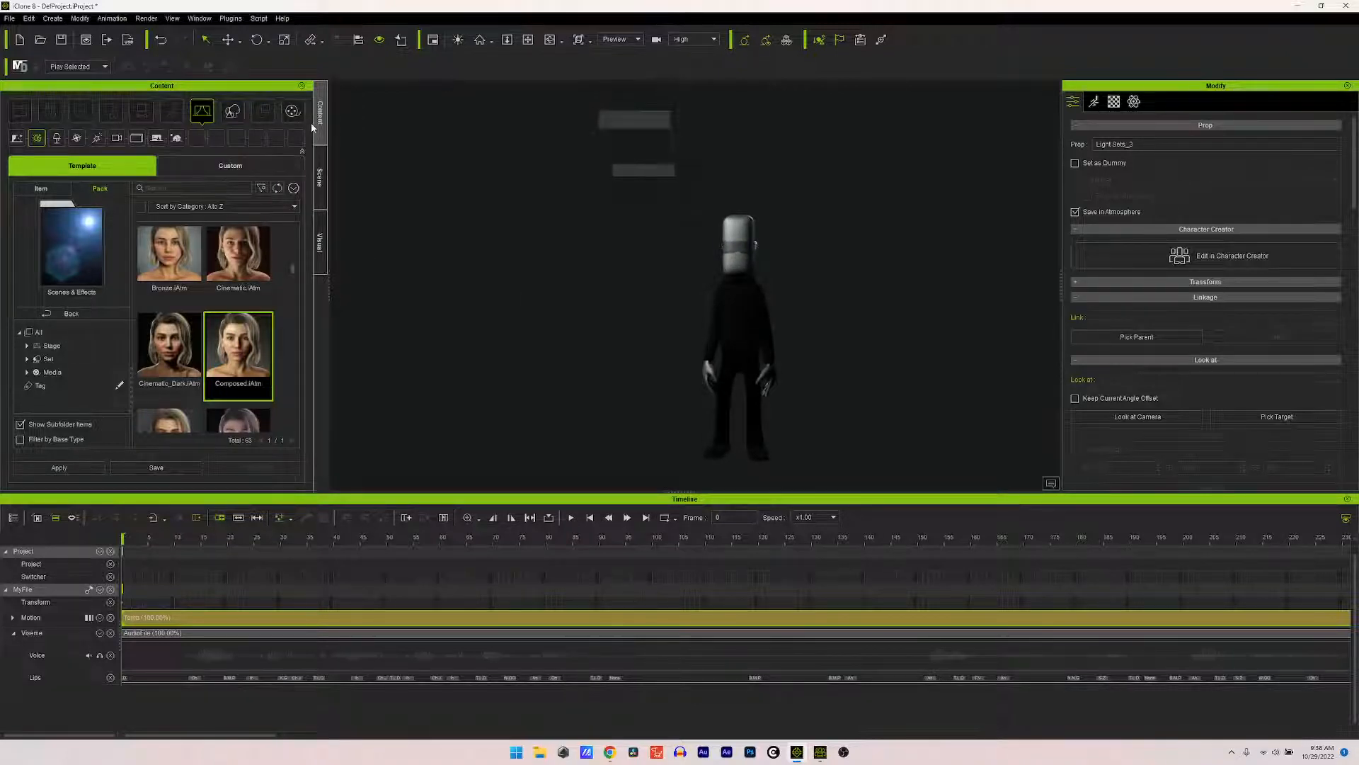
left_click(319, 203)
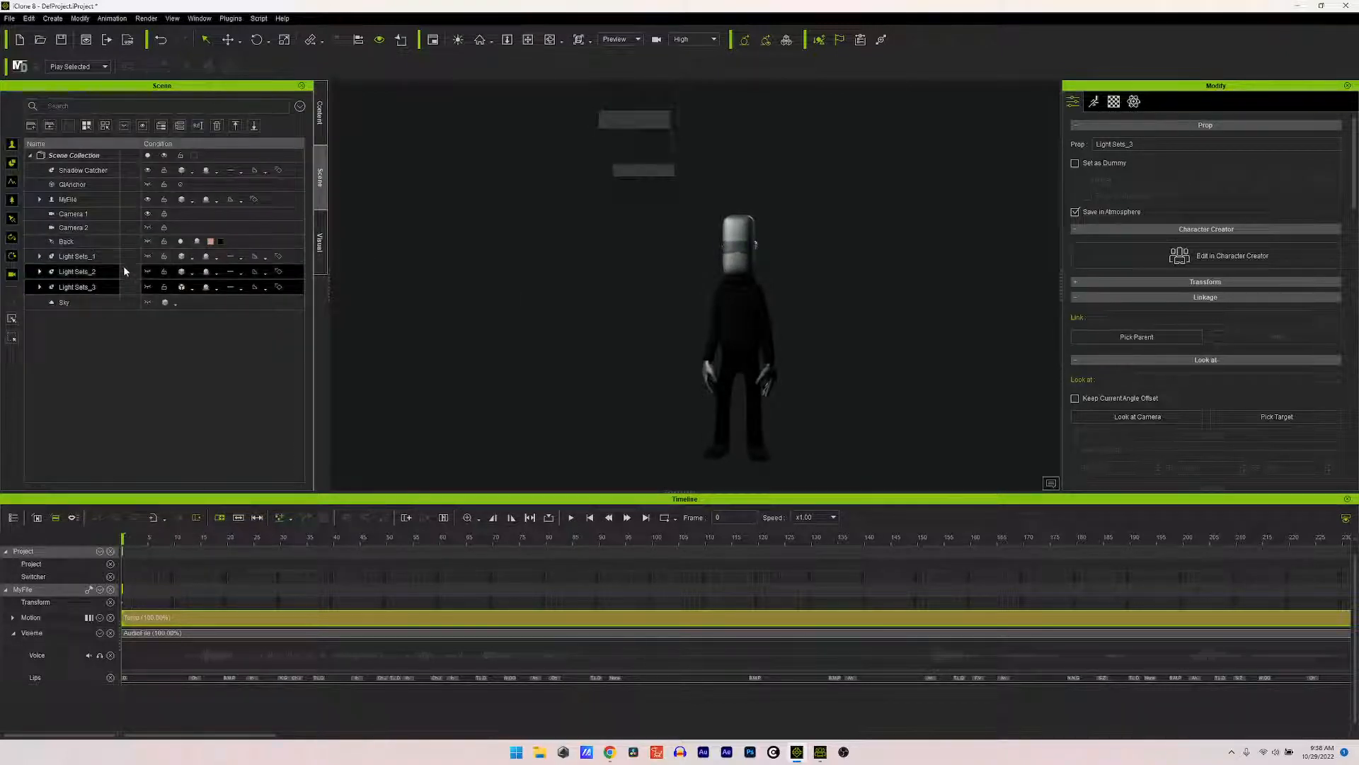
left_click(147, 256)
left_click(148, 272)
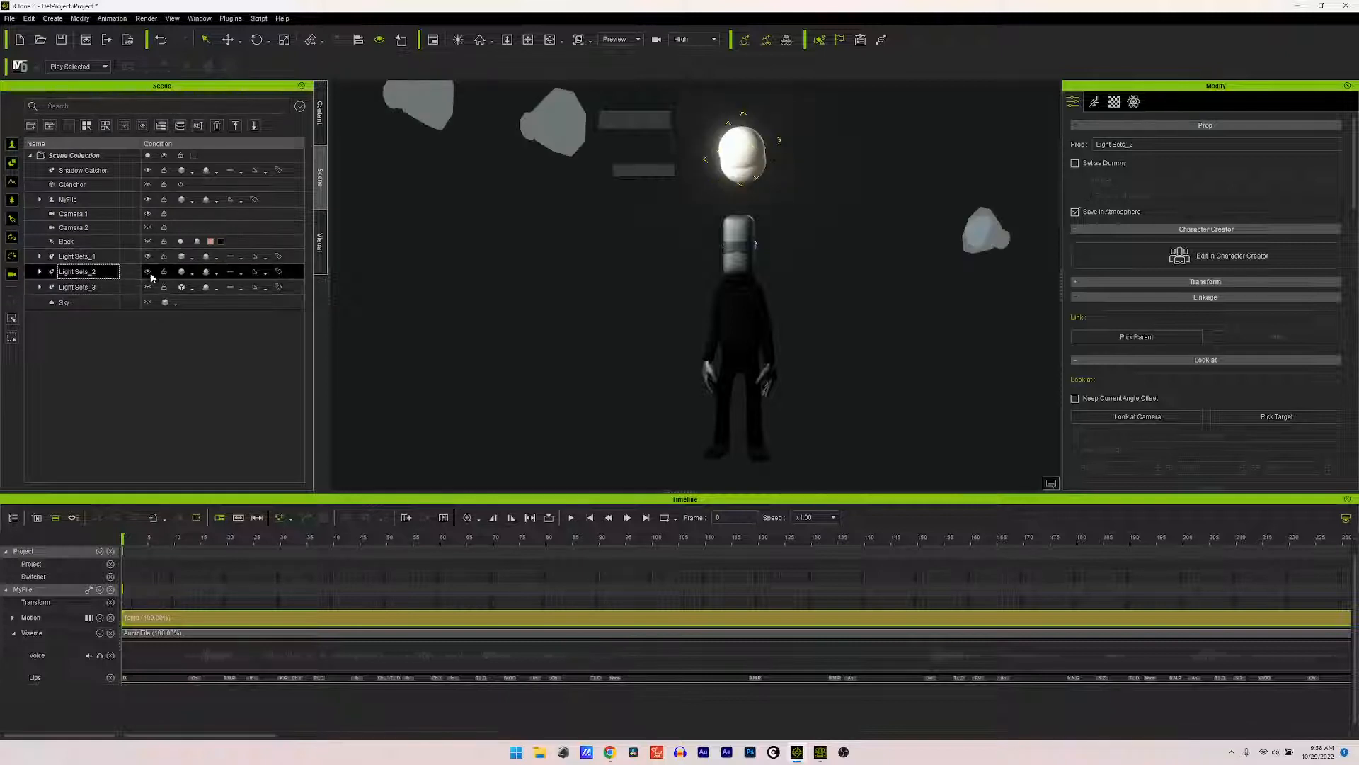
left_click(148, 287)
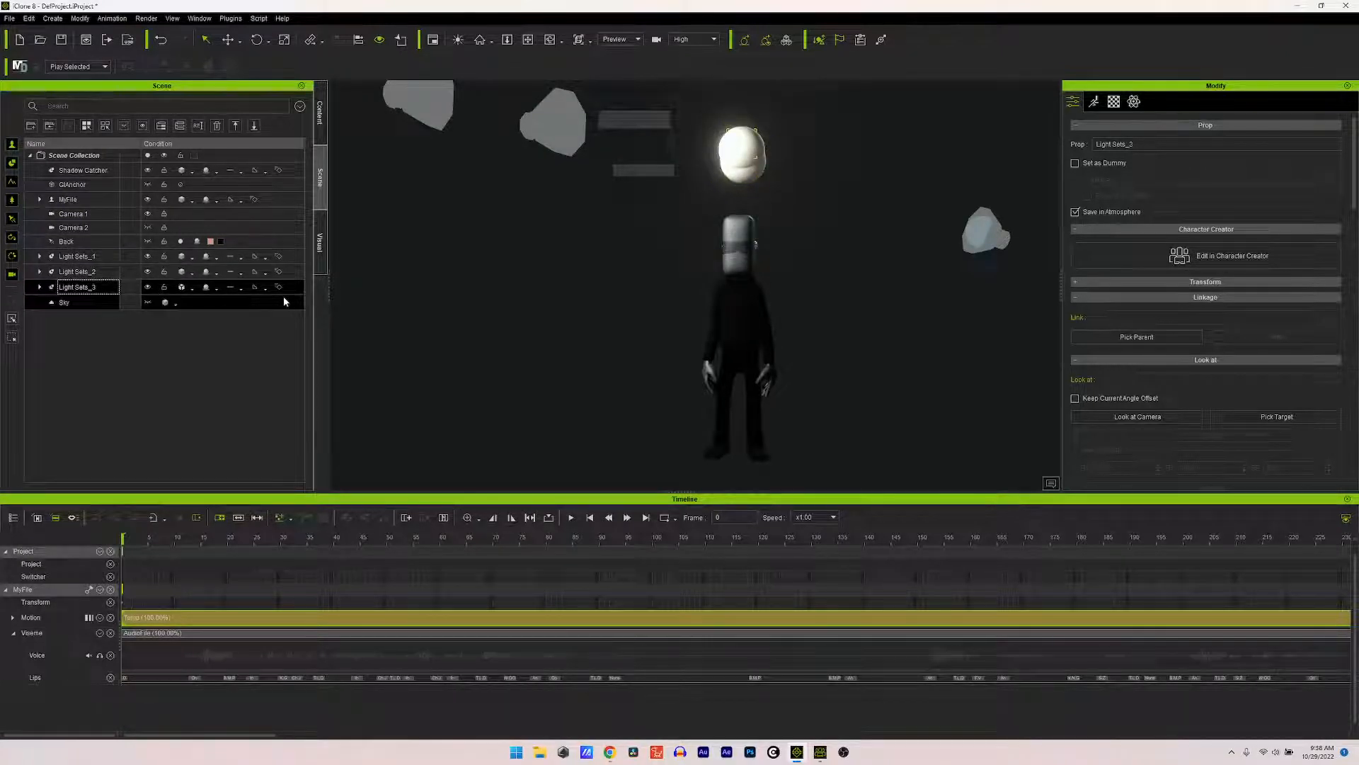
scroll(604, 255, "down", 5)
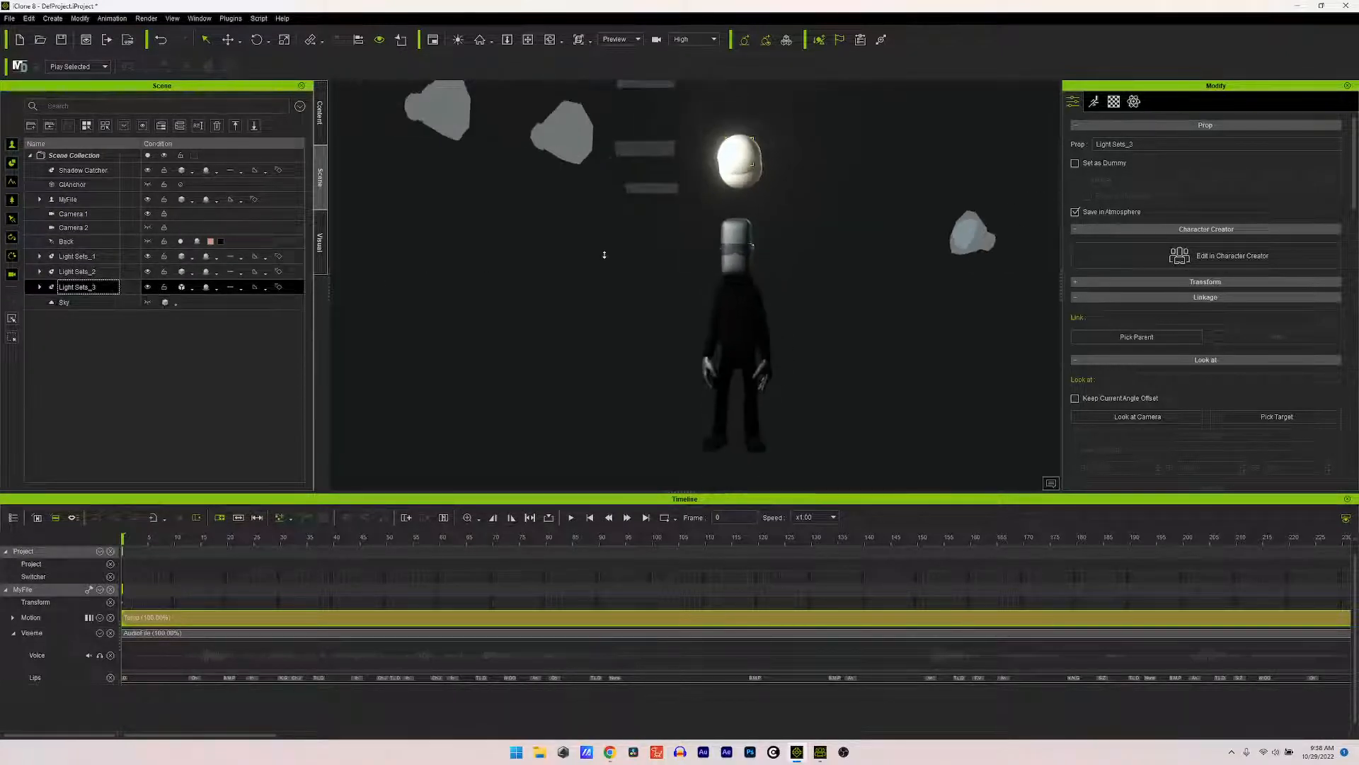
Step: Examine how the atmosphere lighting falls on the character up close in Preview and through Camera 1 and Camera 2
scroll(605, 255, "up", 8)
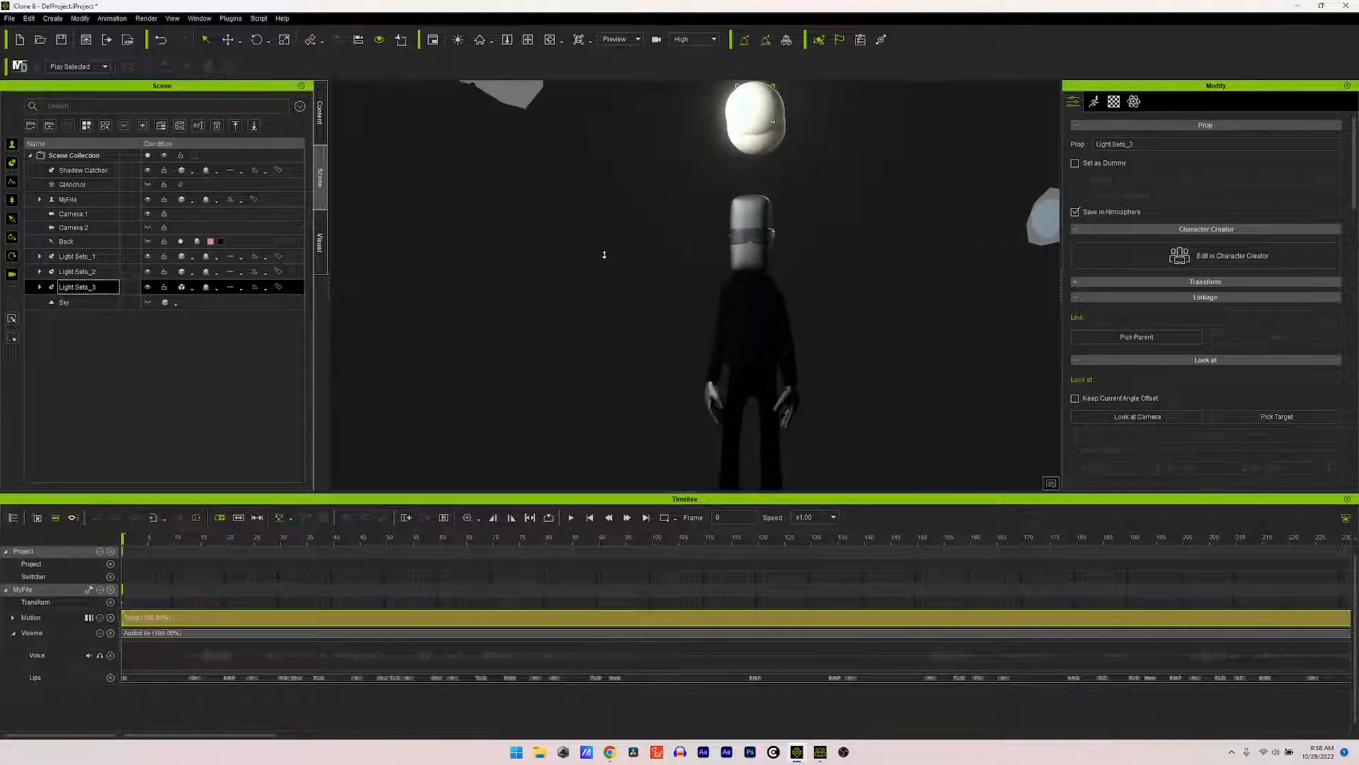
scroll(604, 255, "up", 4)
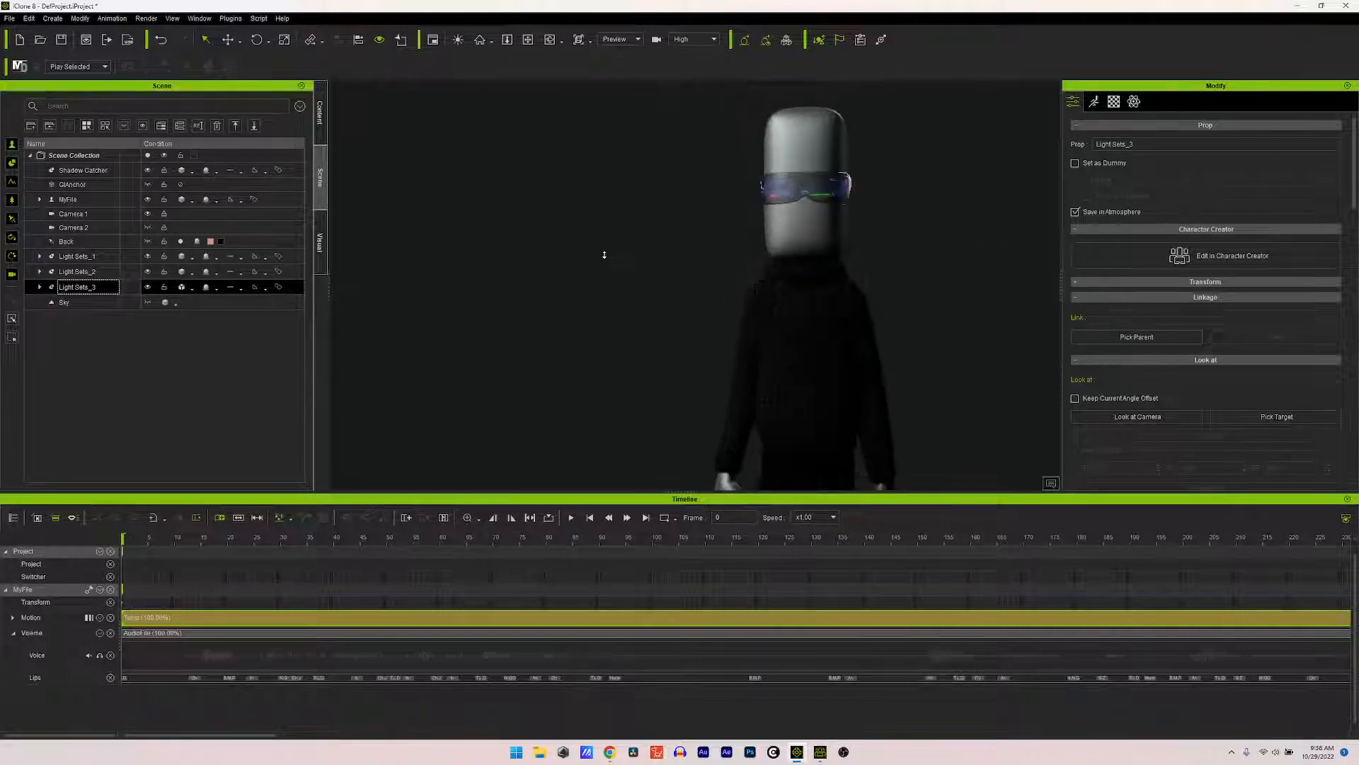
scroll(605, 255, "down", 6)
scroll(589, 267, "up", 4)
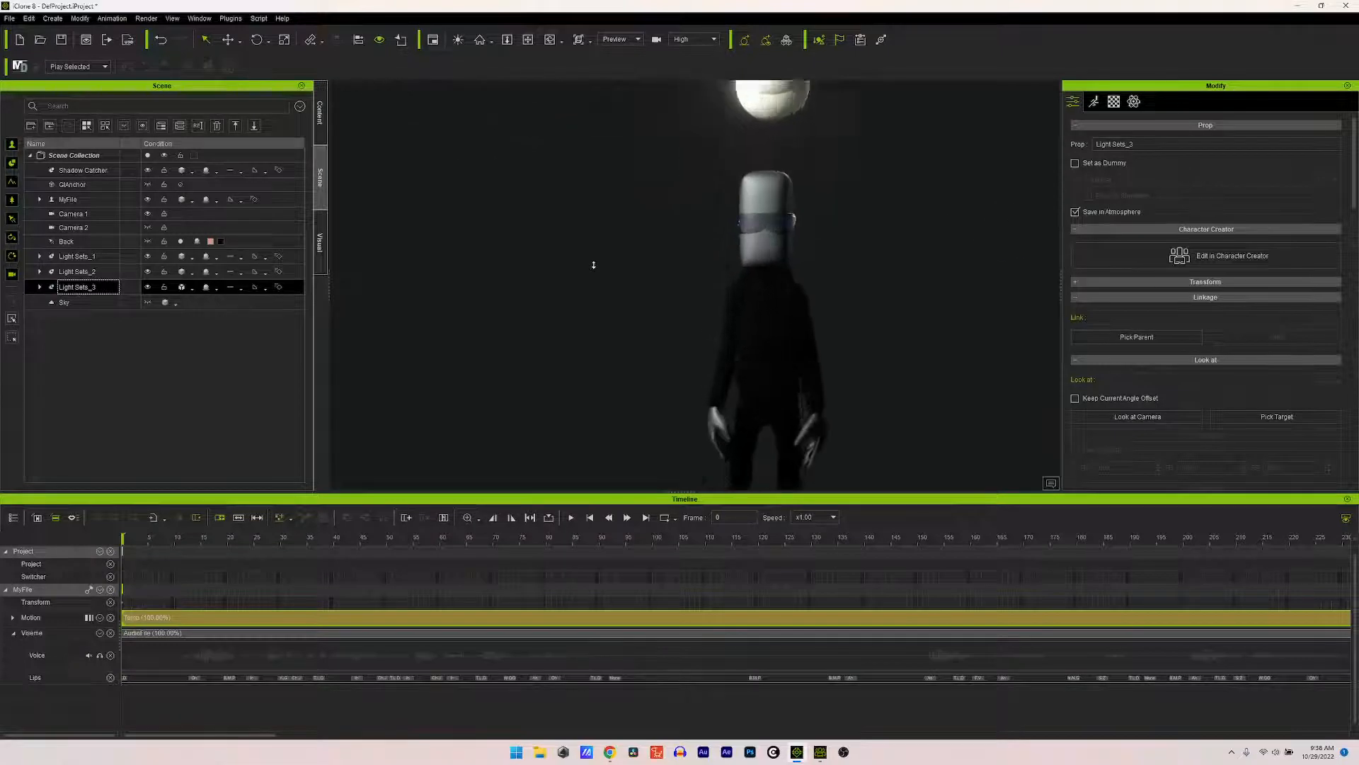
scroll(593, 265, "up", 2)
left_click(625, 40)
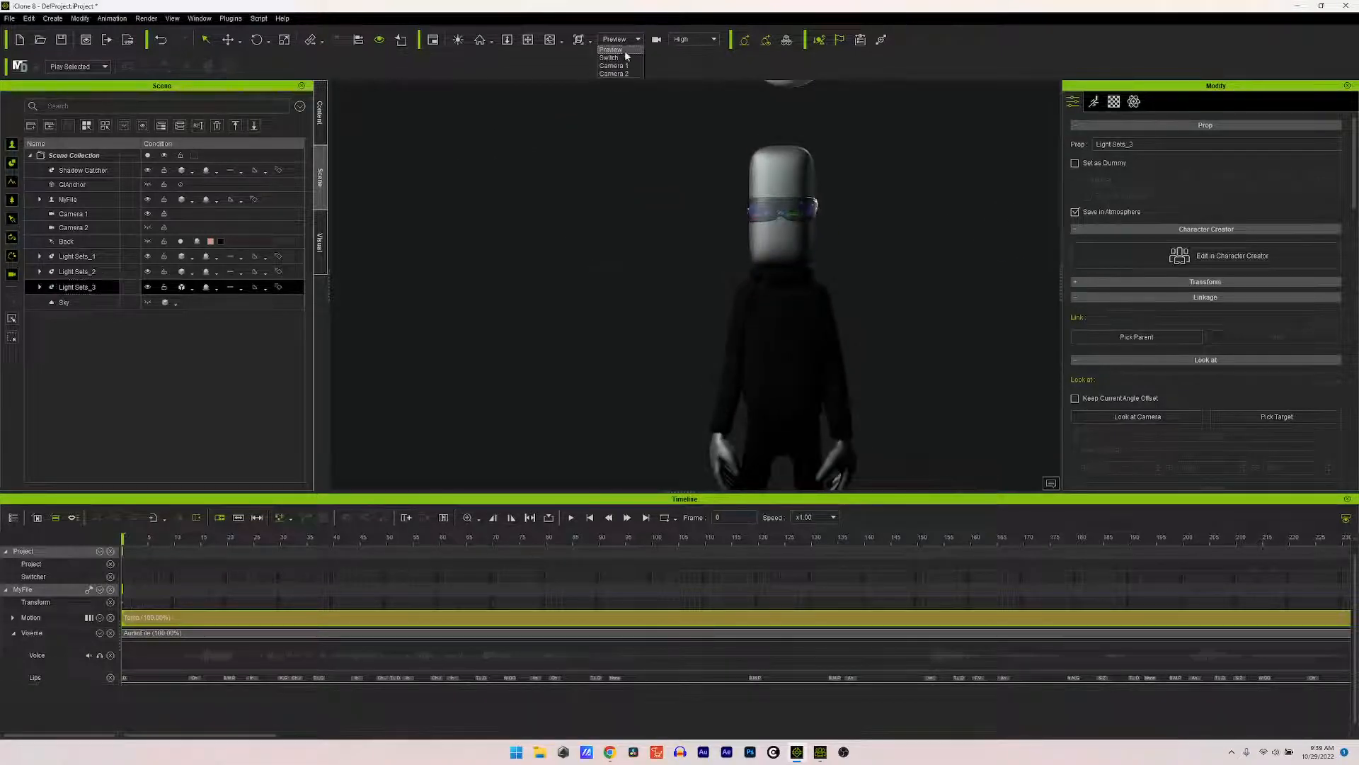
left_click(613, 66)
left_click(622, 38)
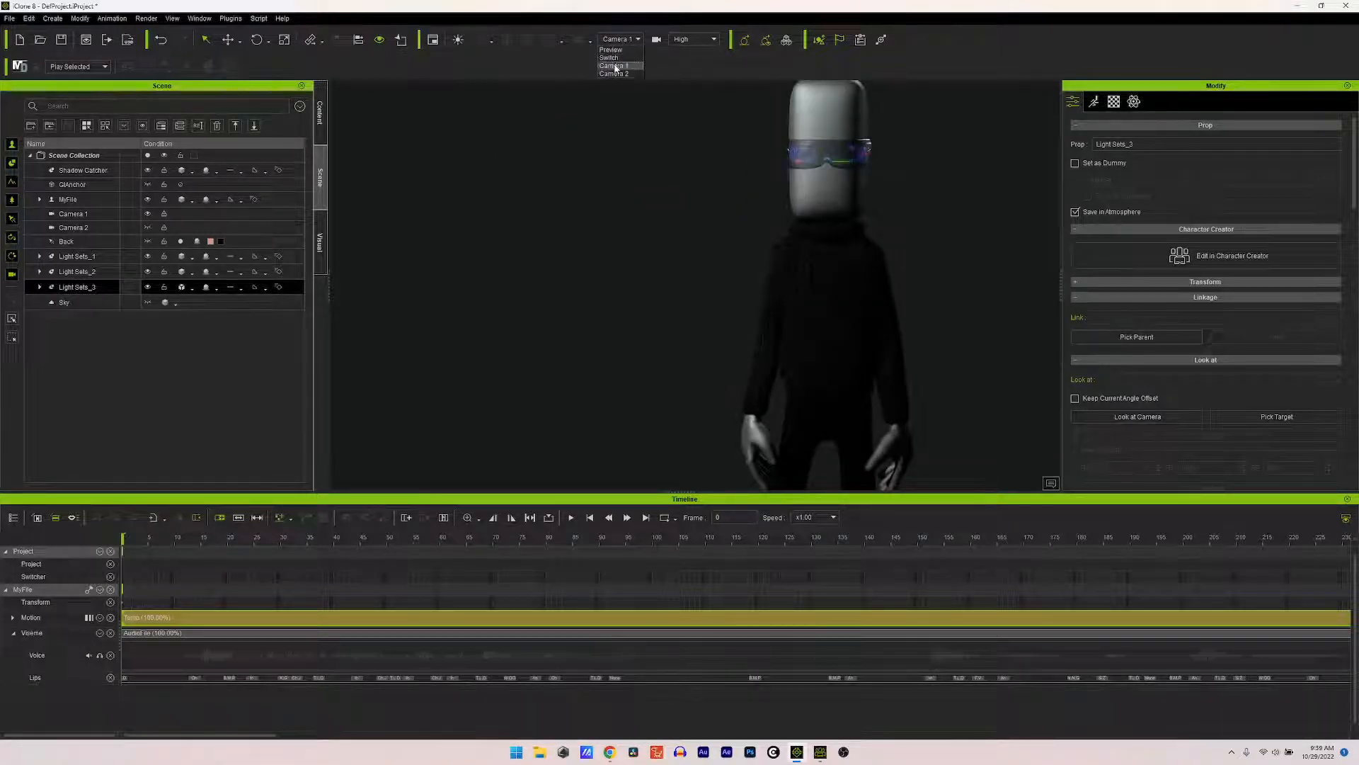
left_click(613, 73)
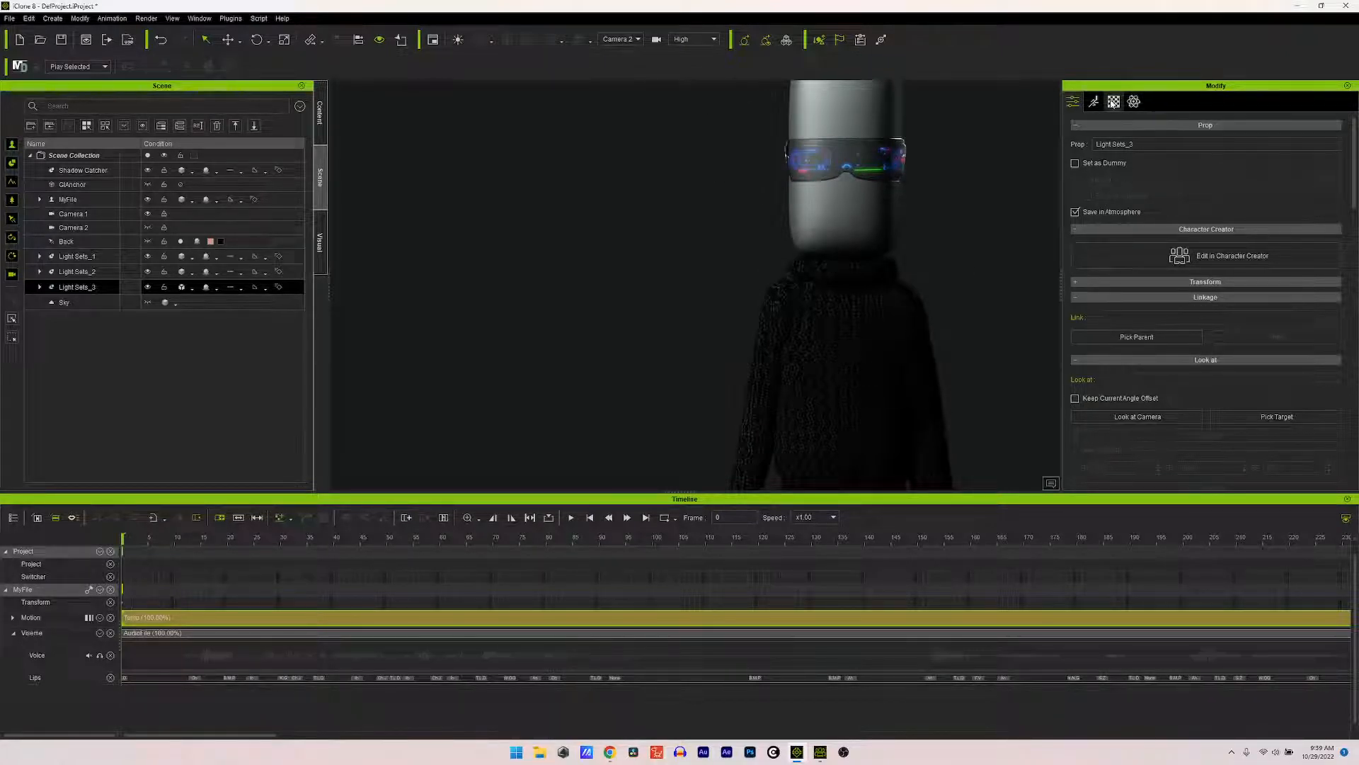
Step: Switch the viewport from Camera 2 back to Camera 1
left_click(1114, 103)
left_click(1074, 105)
left_click(630, 41)
left_click(619, 65)
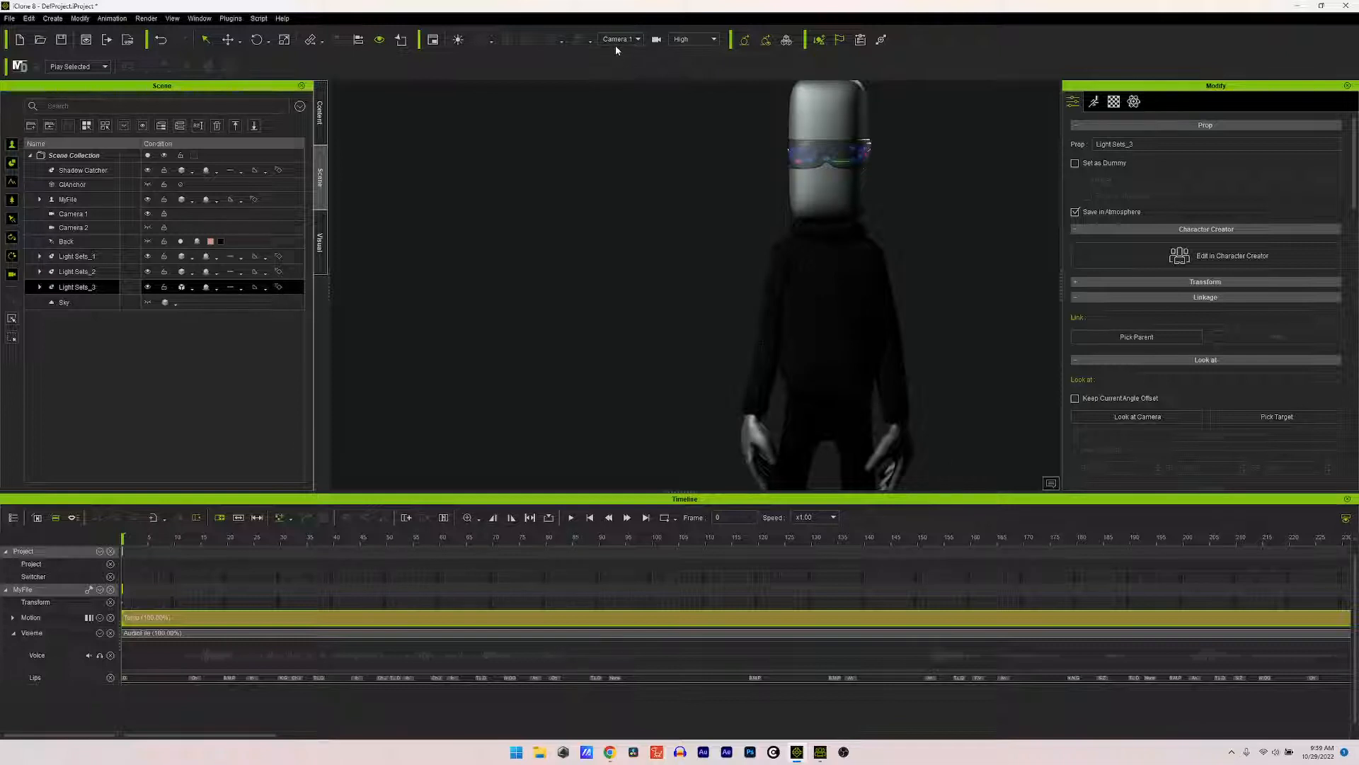
Step: View the character through Camera 2 and return to Camera 1
left_click(616, 40)
left_click(608, 70)
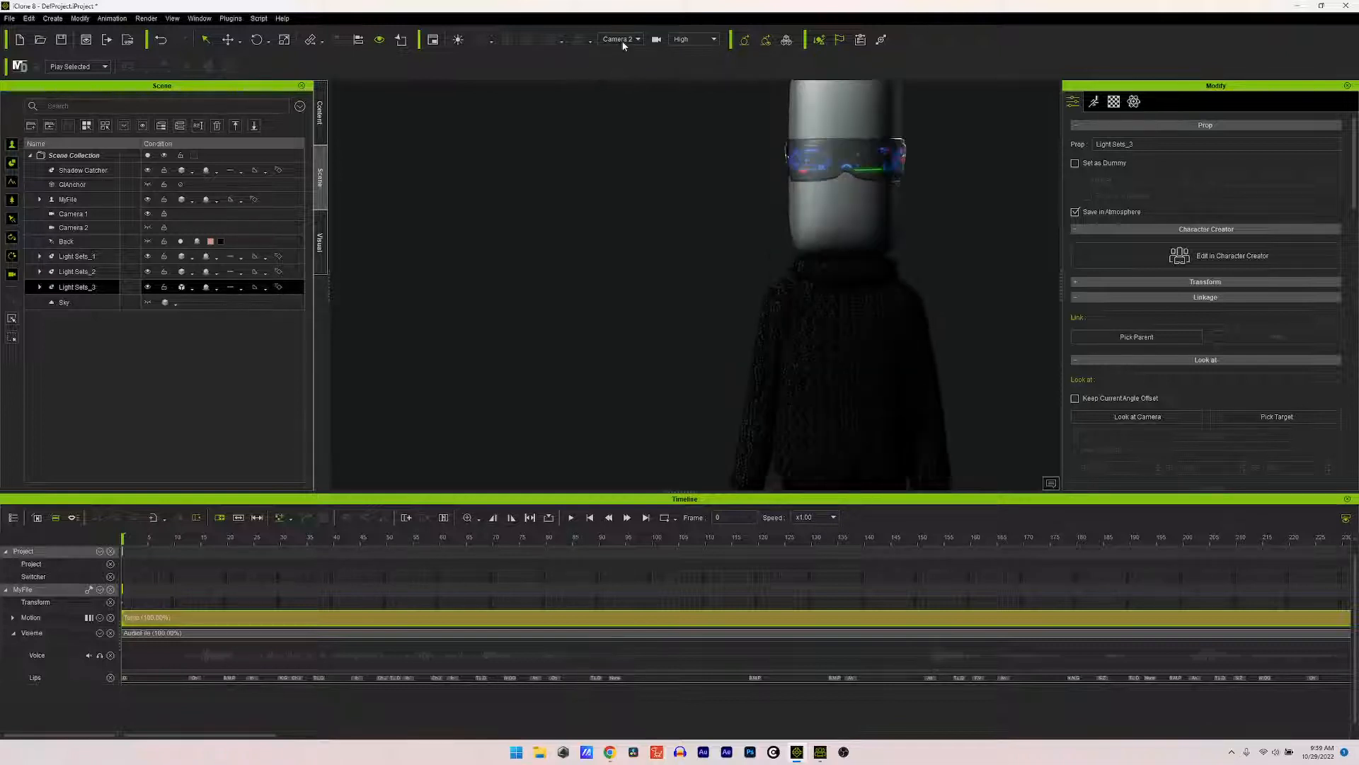
left_click(623, 40)
left_click(616, 66)
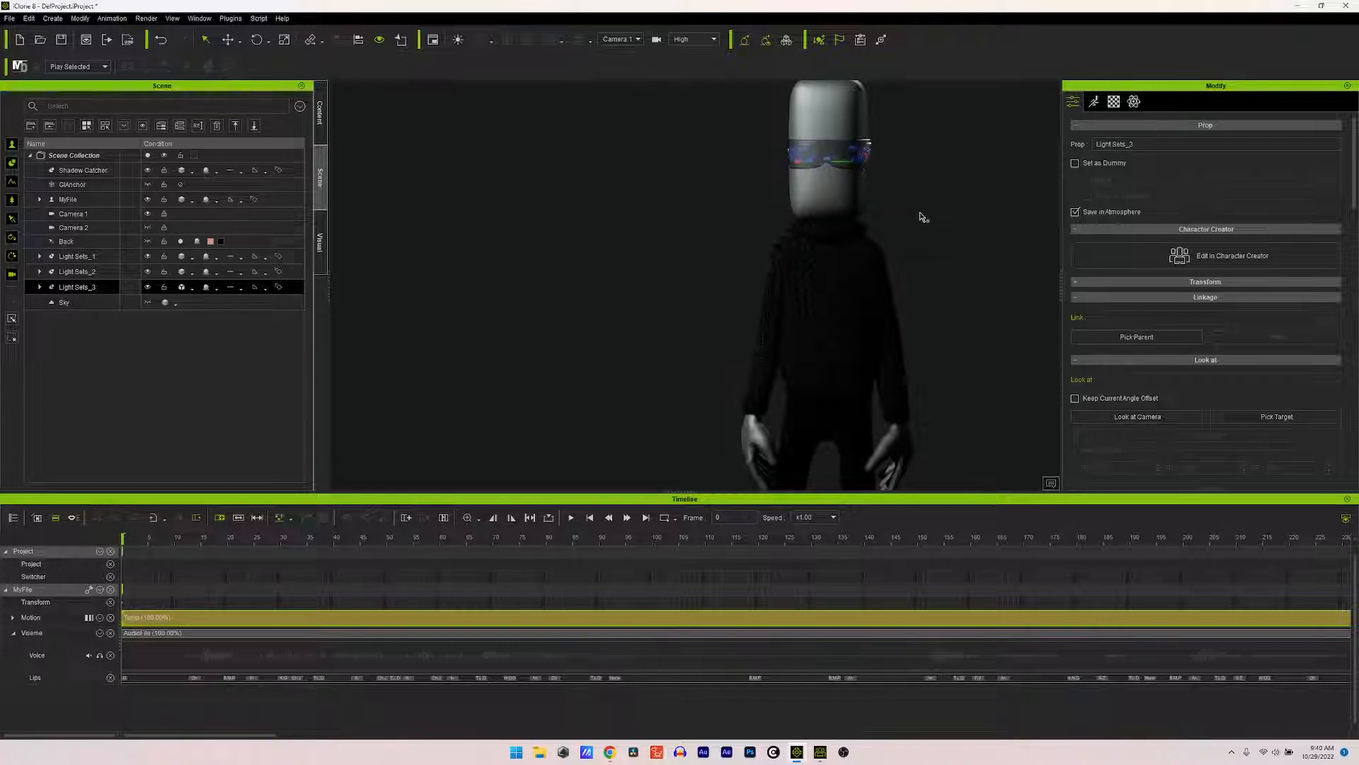
Step: Open the 2D Background templates of the Scenes & Effects pack in the content library
left_click(321, 115)
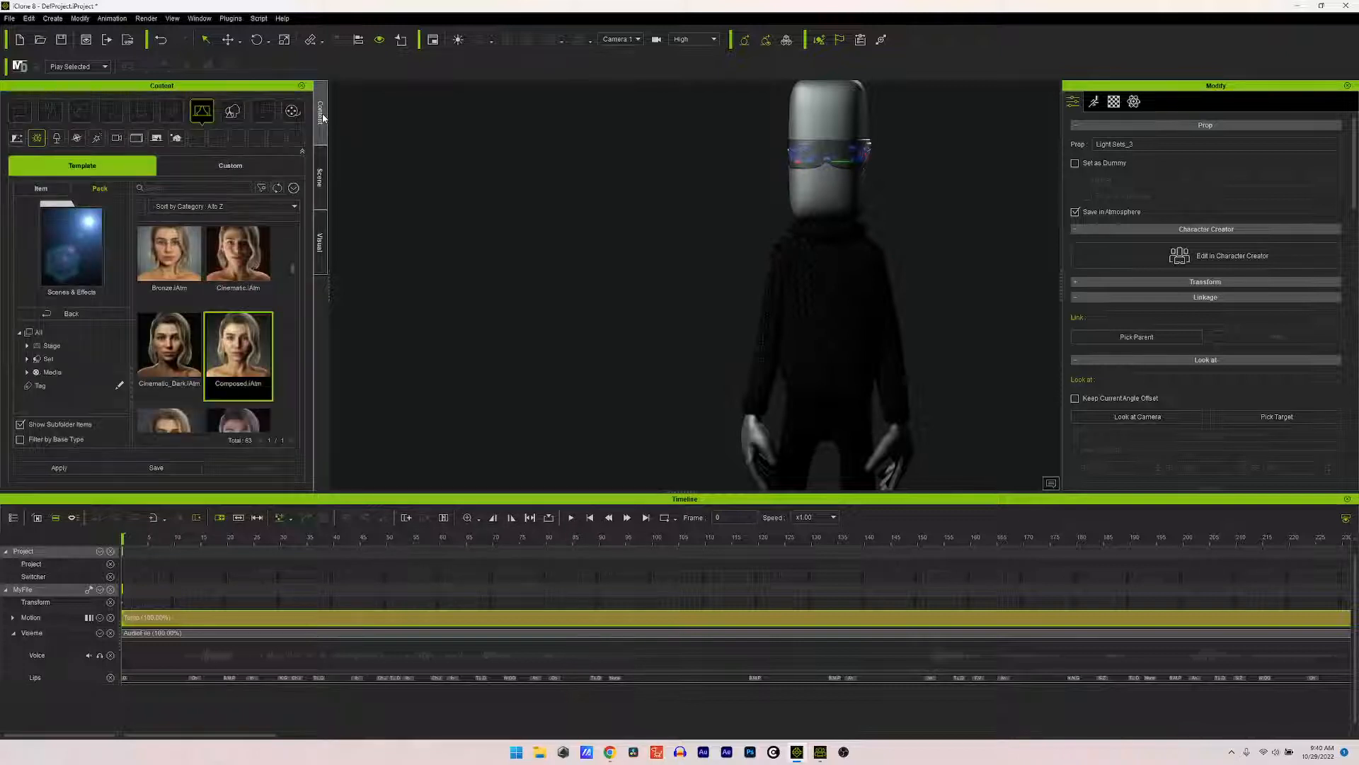
left_click(59, 315)
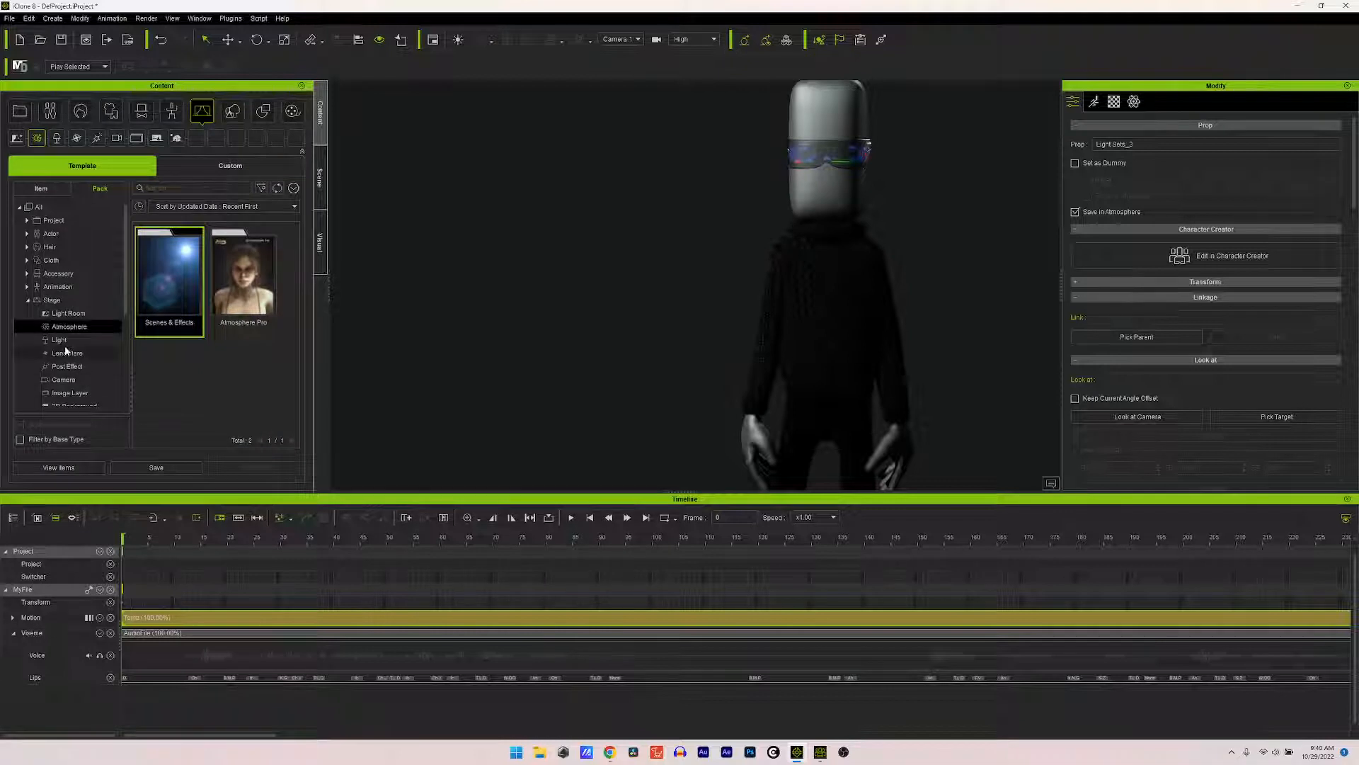
scroll(84, 359, "down", 3)
left_click(81, 363)
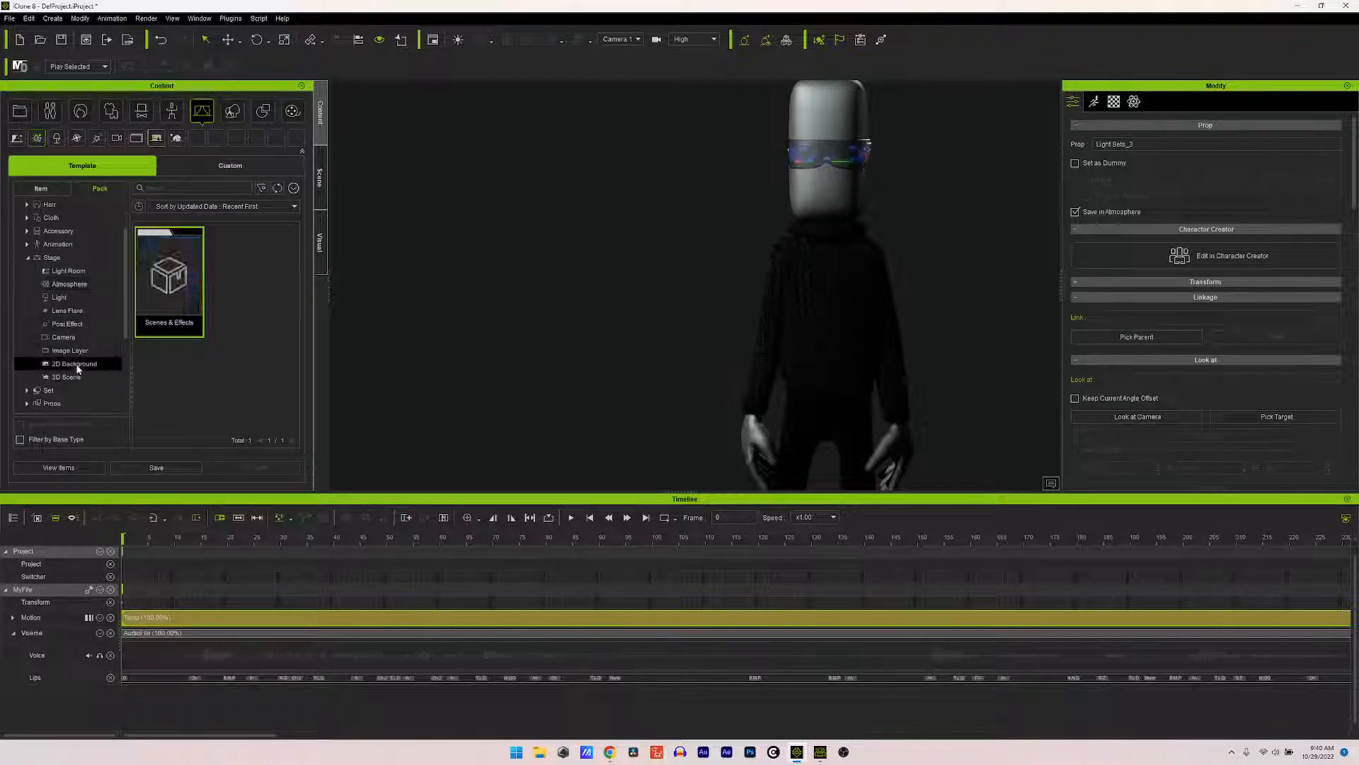
double_click(184, 295)
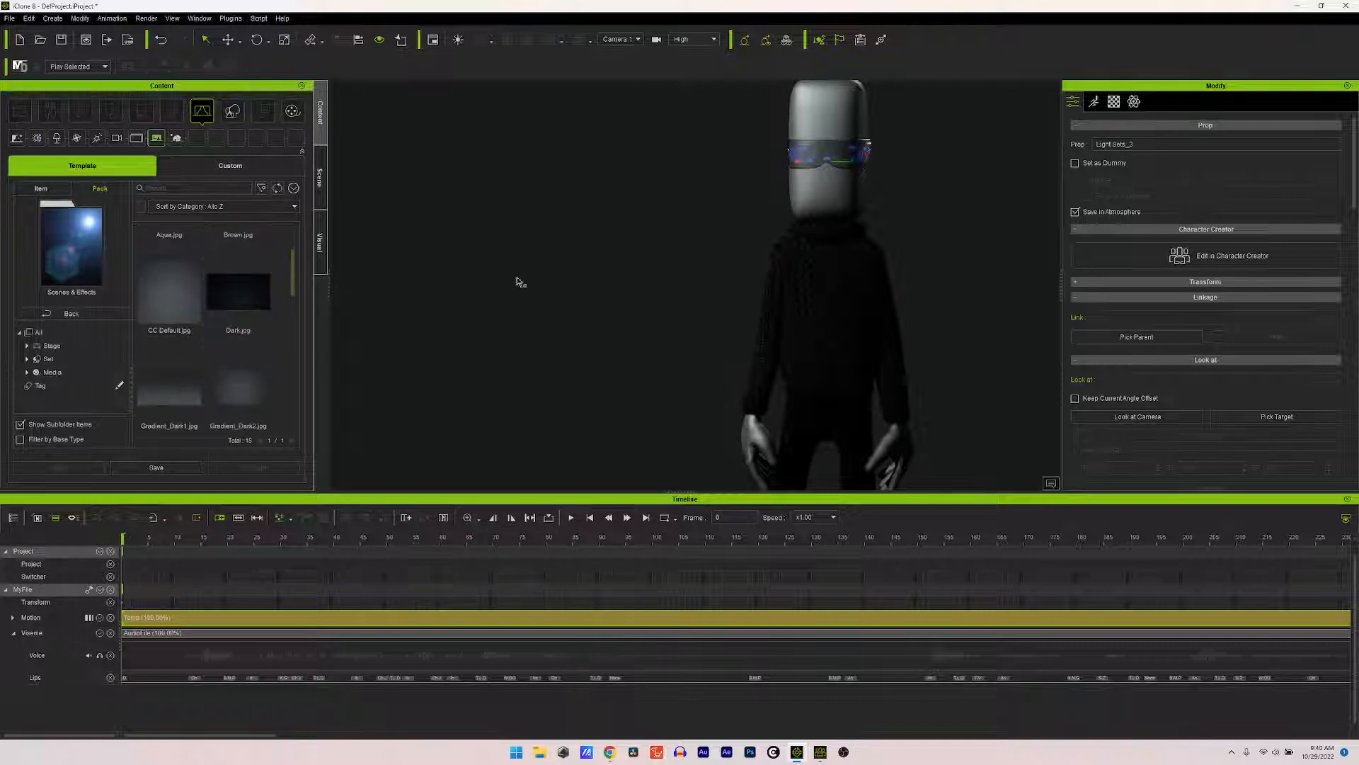
Step: Try Gradient_Dark3.jpg as the scene's 2D background
scroll(273, 329, "down", 2)
scroll(271, 329, "down", 2)
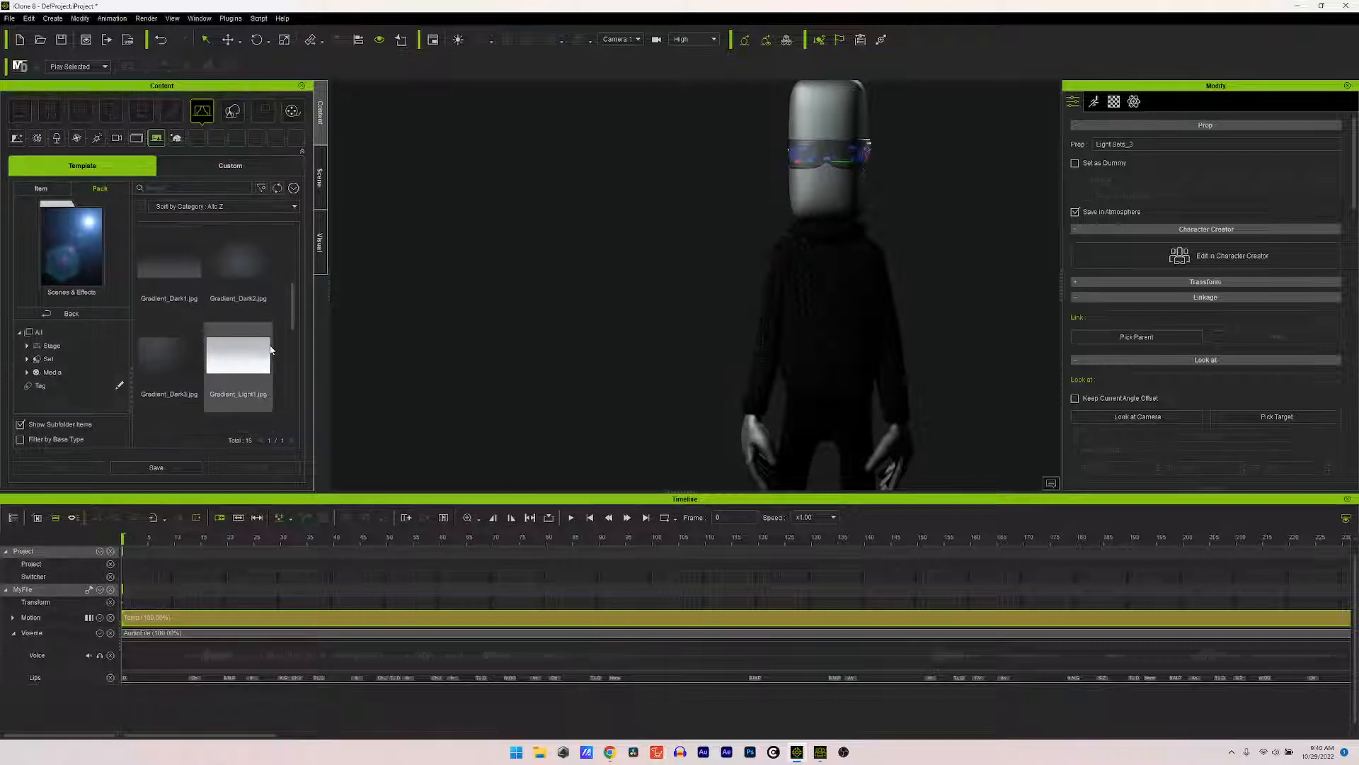
scroll(271, 350, "down", 1)
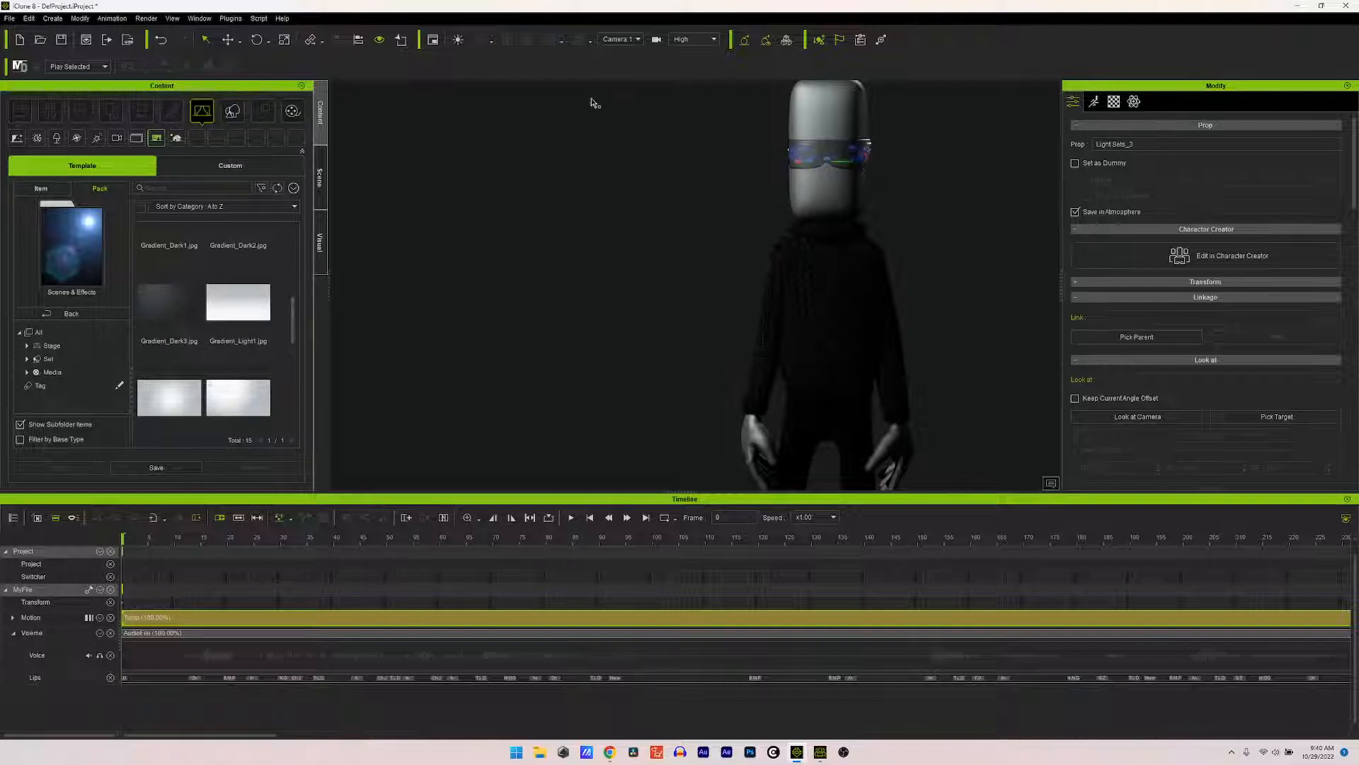
left_click(189, 291)
left_click_drag(225, 310, 605, 305)
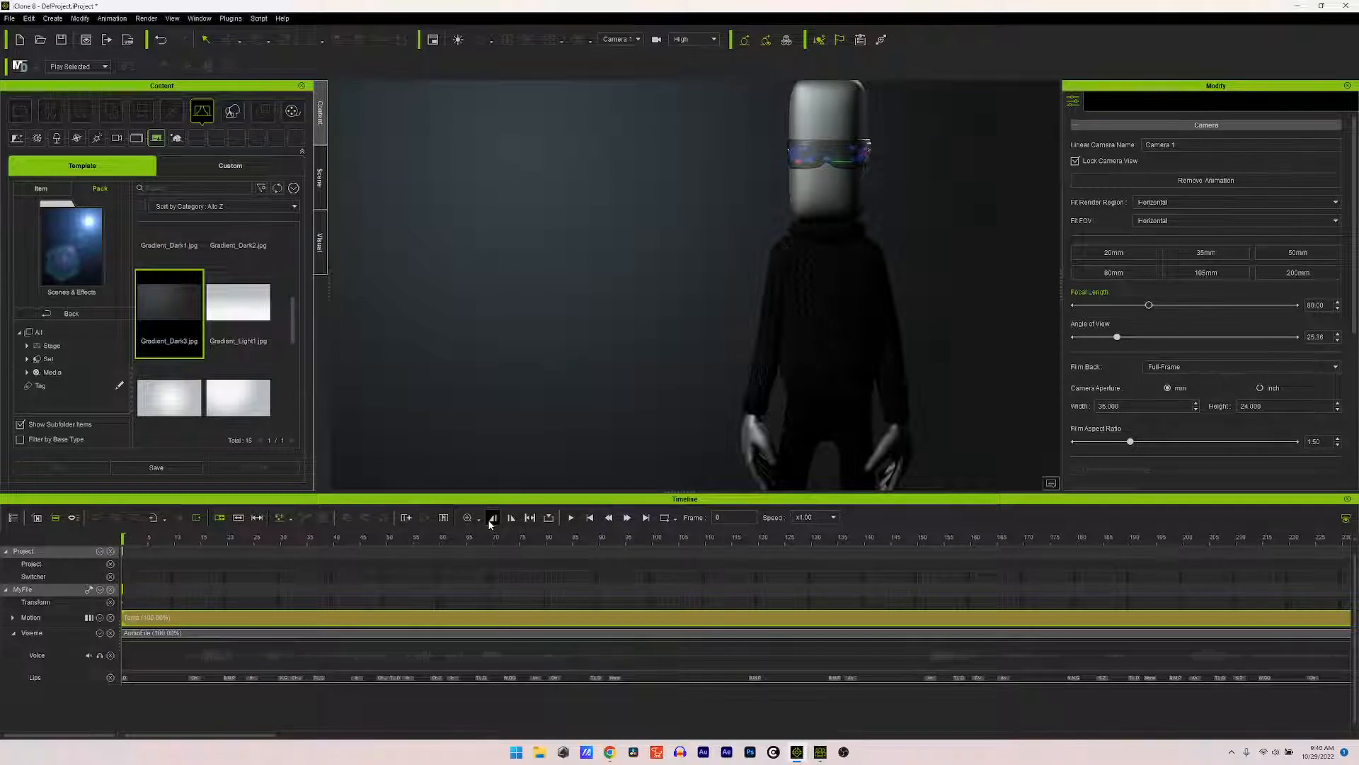
Step: Compare how the gradient background looks through Camera 2 and Camera 1
scroll(233, 298, "up", 1)
scroll(249, 331, "up", 3)
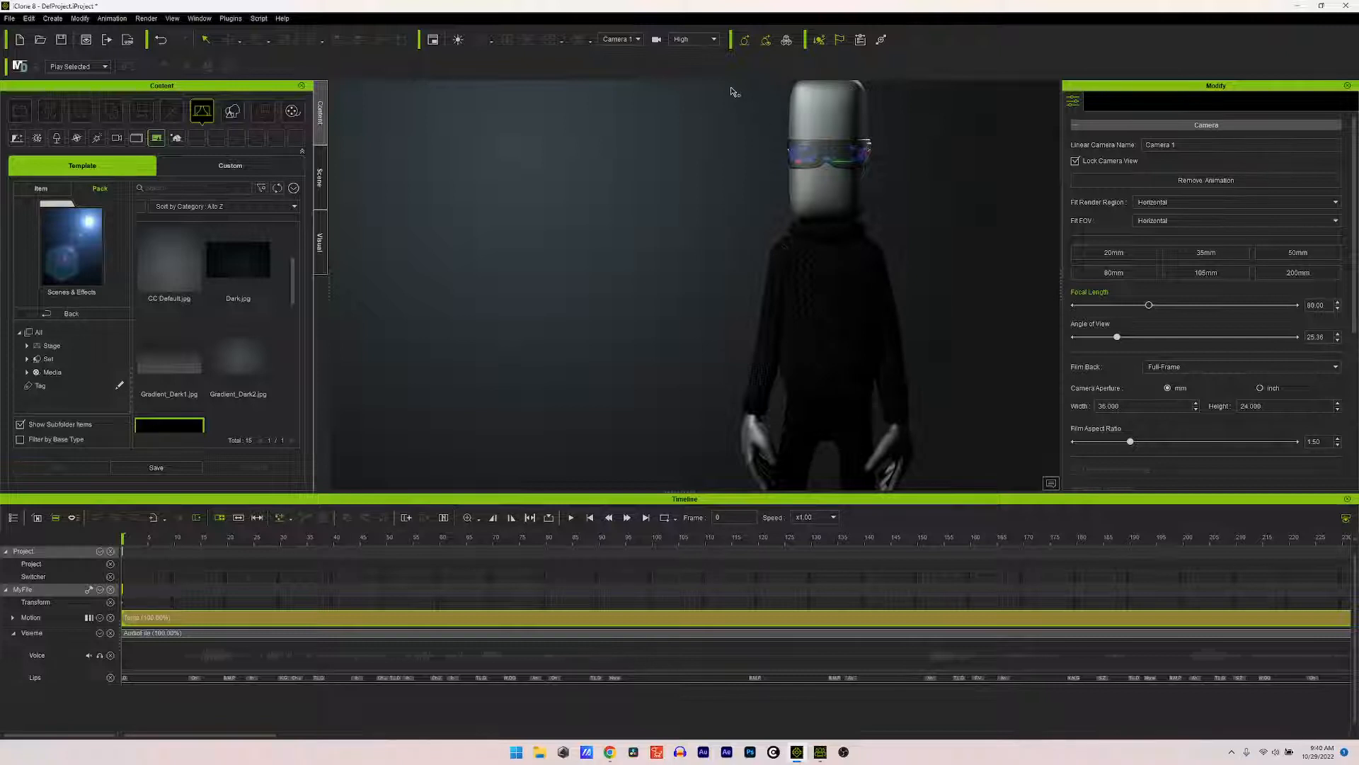
left_click(634, 40)
left_click(628, 68)
left_click(618, 42)
left_click(627, 71)
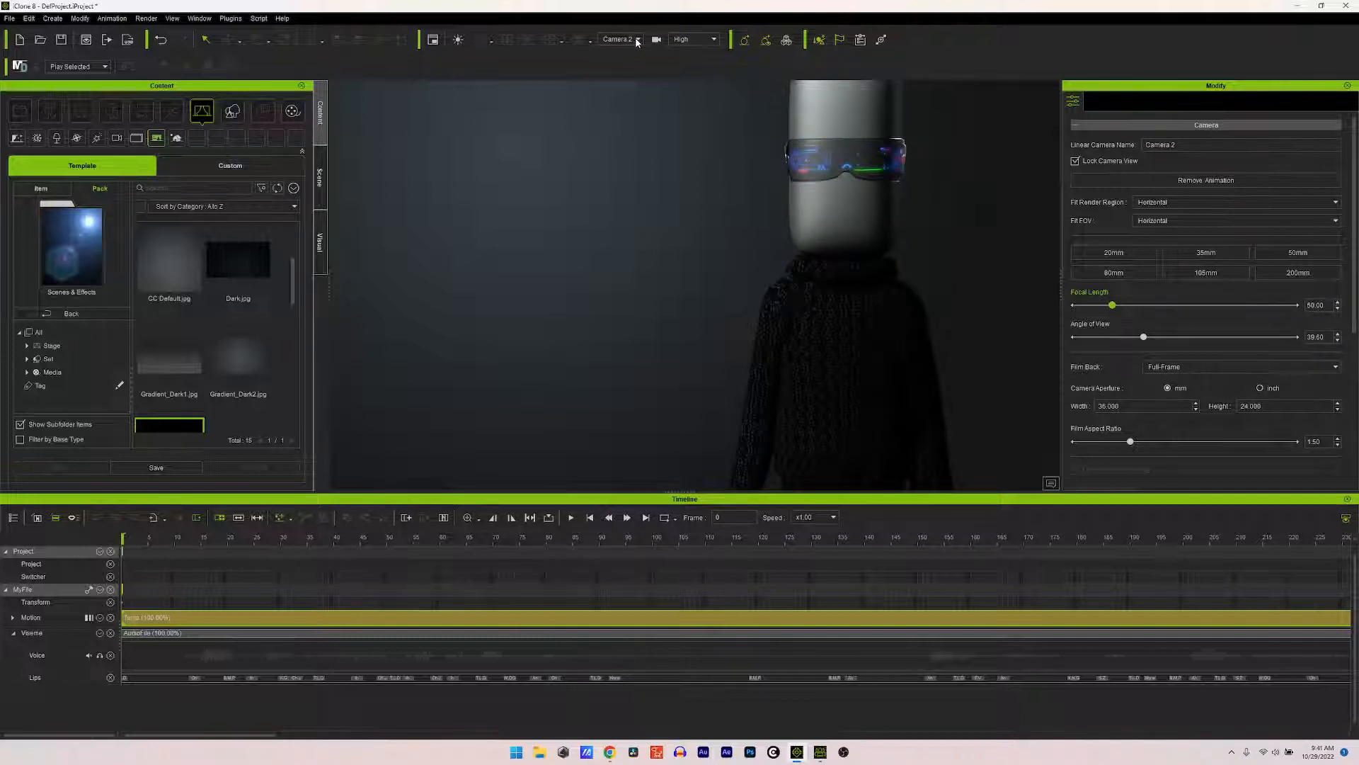
left_click(637, 41)
left_click(623, 67)
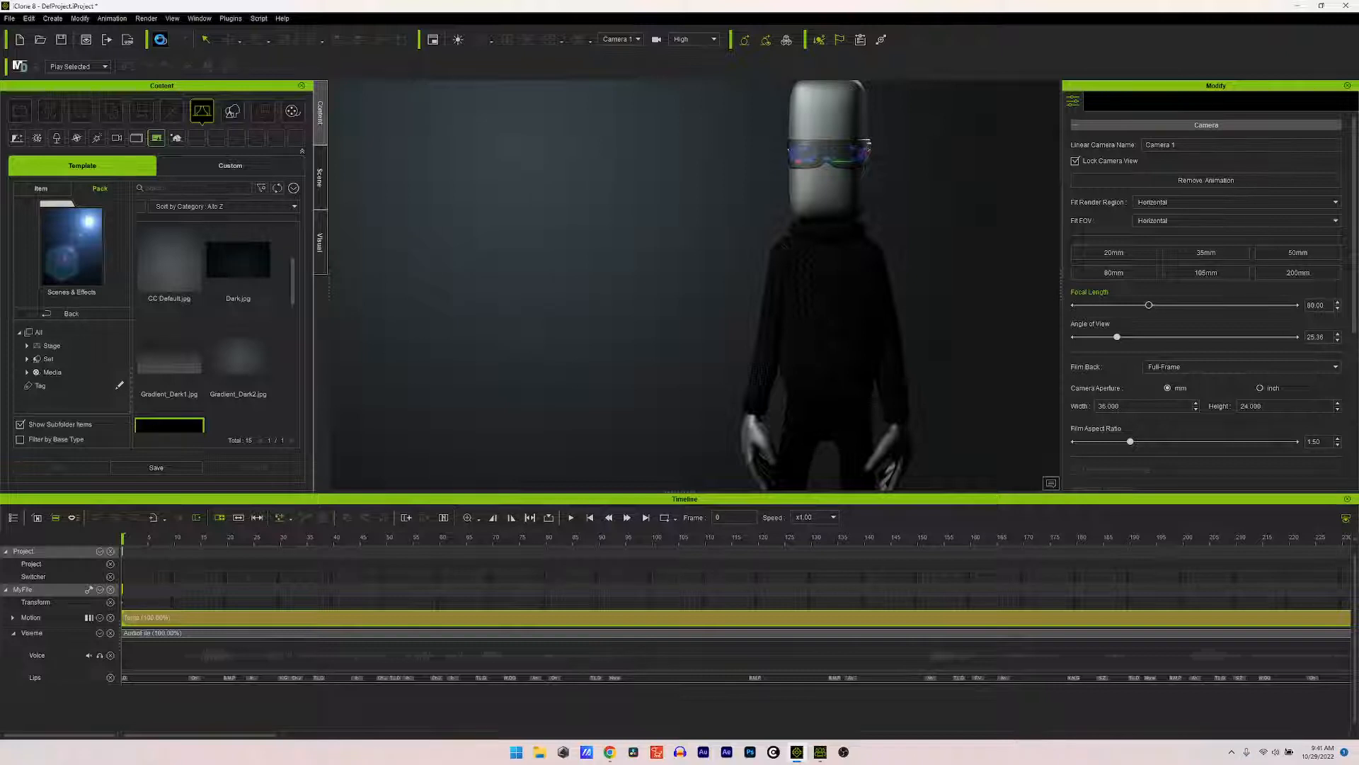
Step: Undo the camera switches and the Gradient_Dark3.jpg background
left_click(161, 40)
left_click(161, 40)
left_click(160, 40)
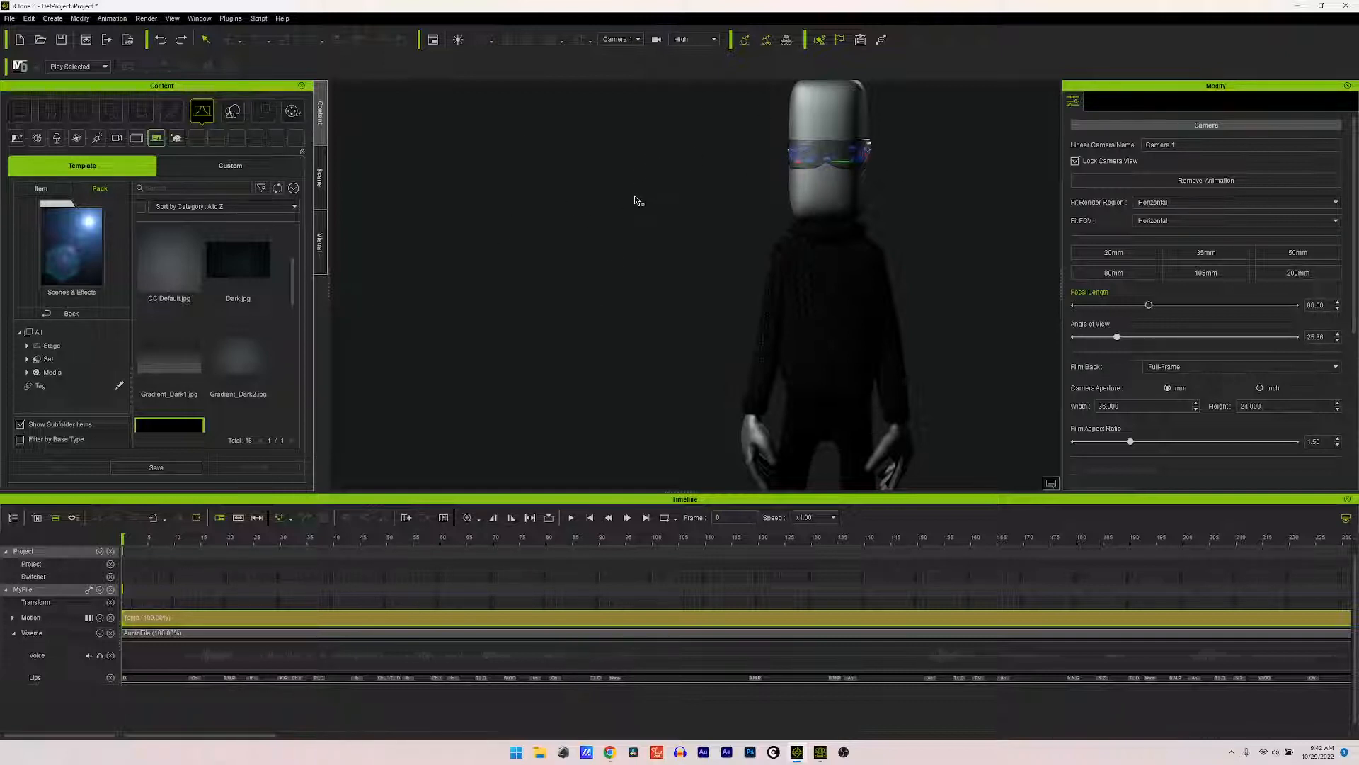
Step: Try the Dark.jpg and CC Default.jpg backgrounds, viewing the second through Camera 2 and Camera 1
left_click_drag(231, 255, 505, 270)
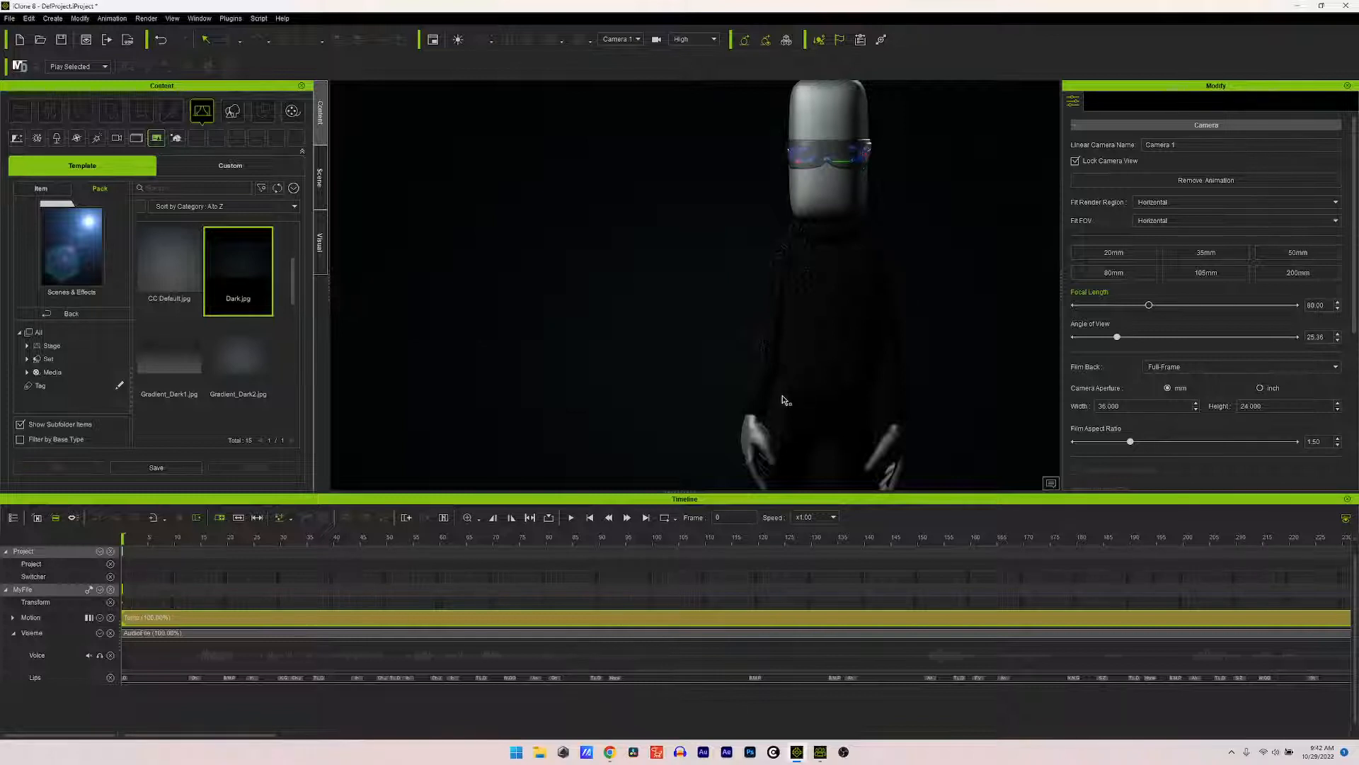
left_click_drag(185, 262, 508, 274)
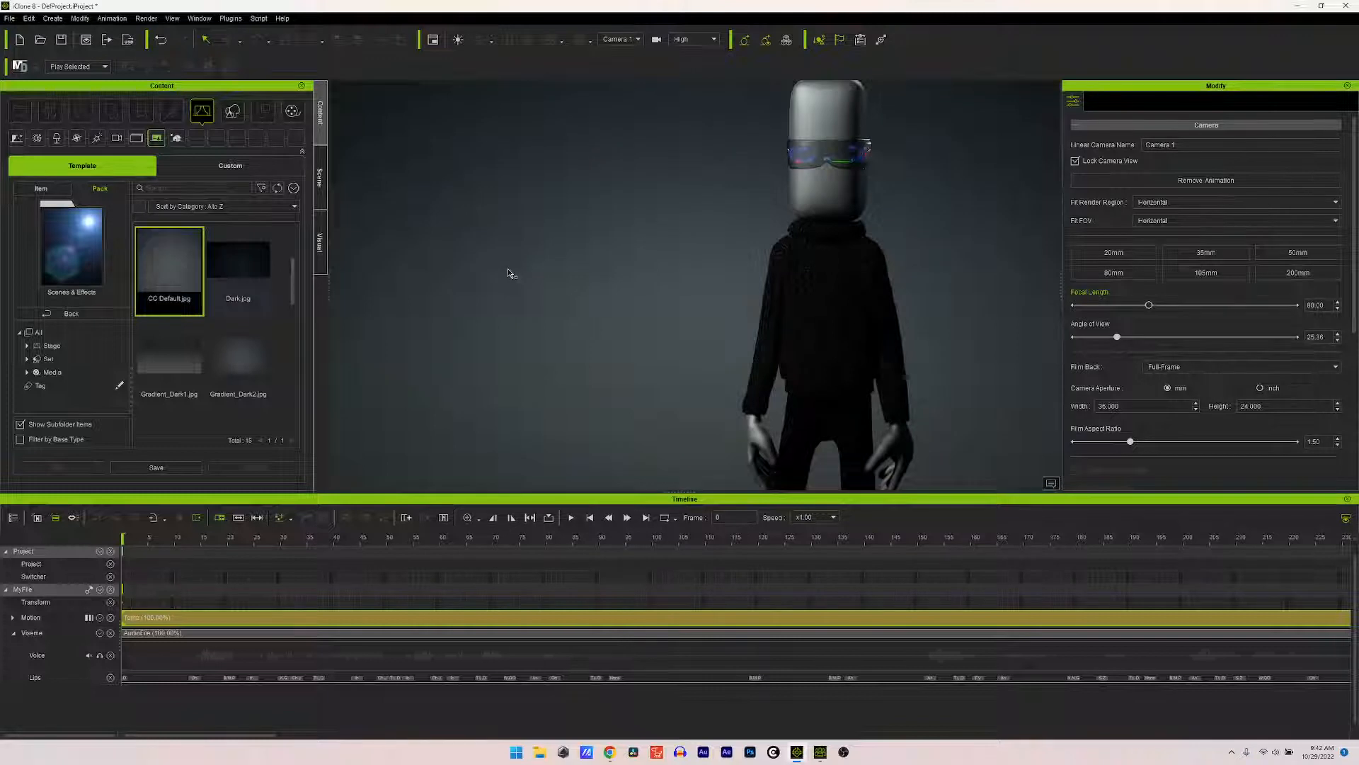
left_click(637, 39)
left_click(623, 74)
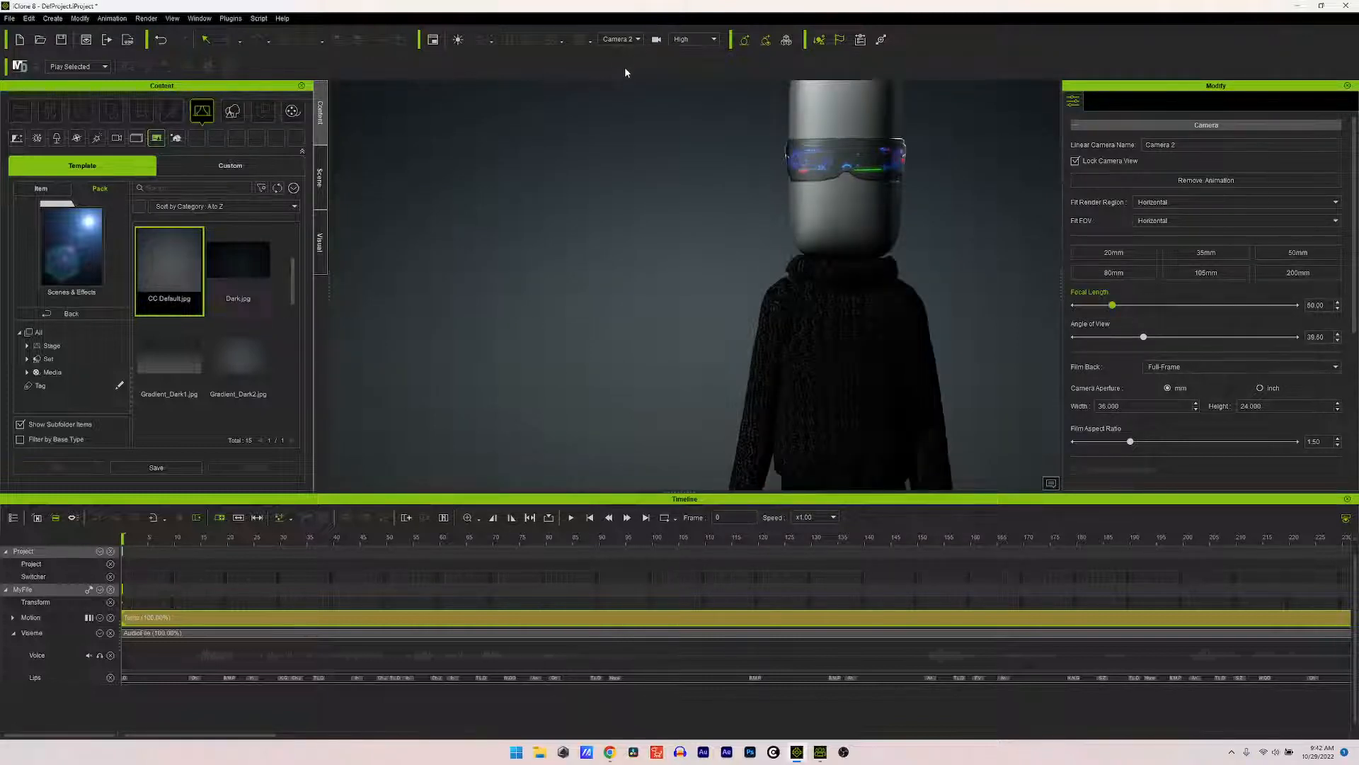
left_click(629, 39)
left_click(625, 68)
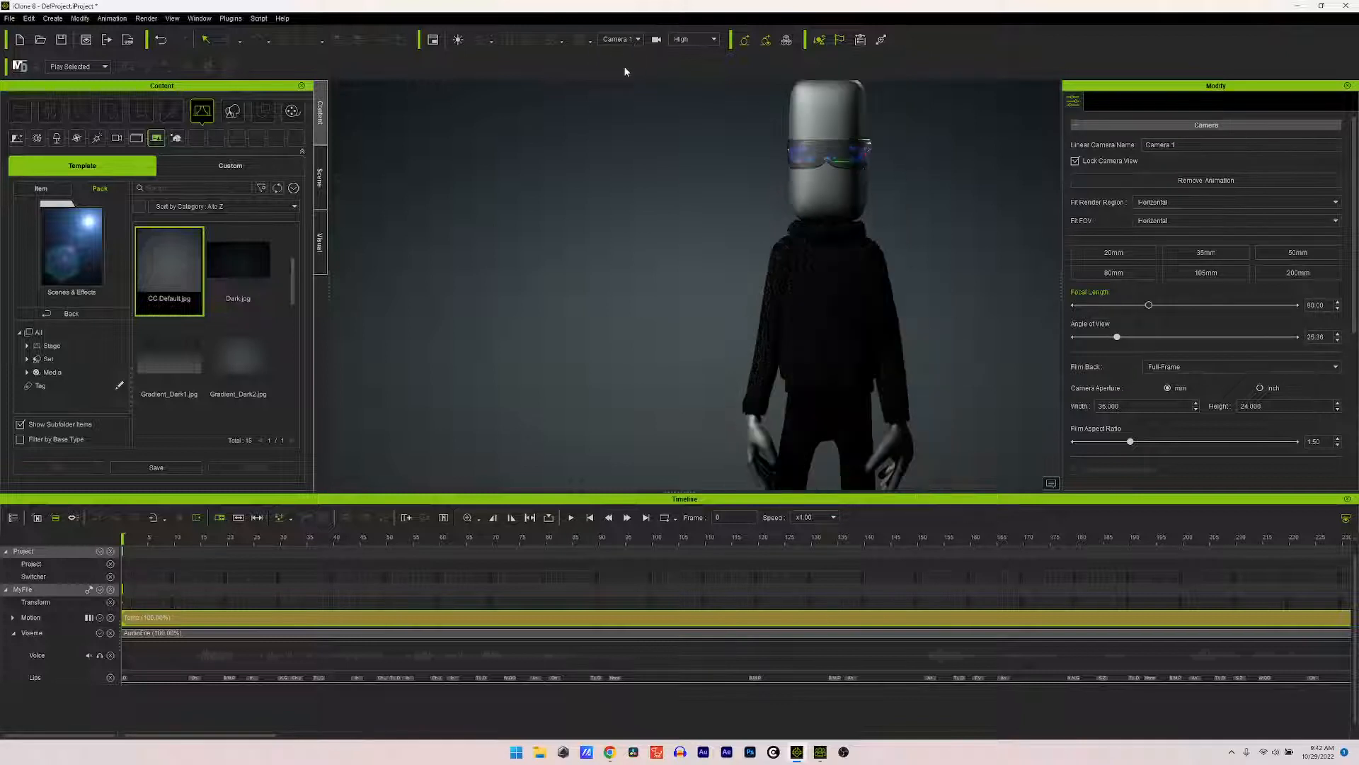
Step: Try Gradient_Light1.jpg, Gradient_Light3.jpg and Square_Light.jpg in turn as the scene's background
scroll(259, 308, "down", 2)
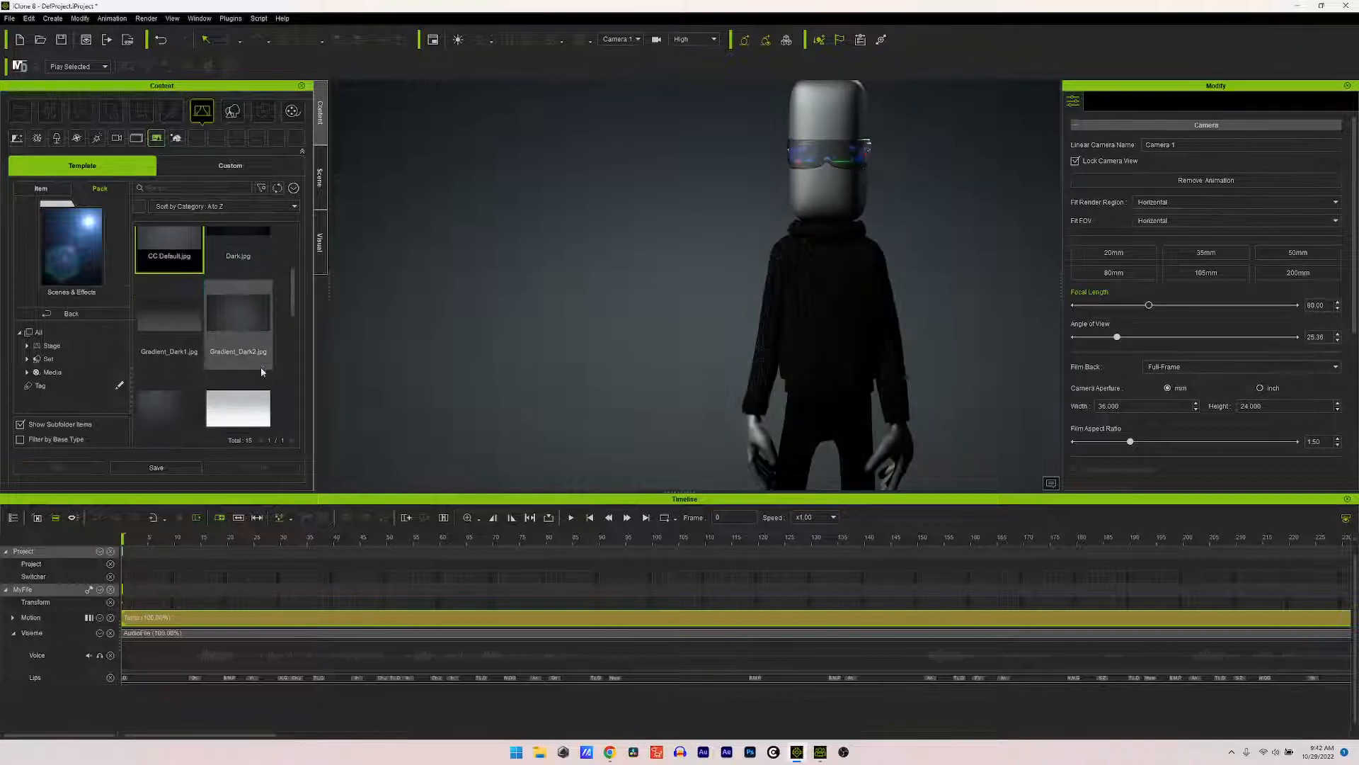
scroll(280, 350, "down", 1)
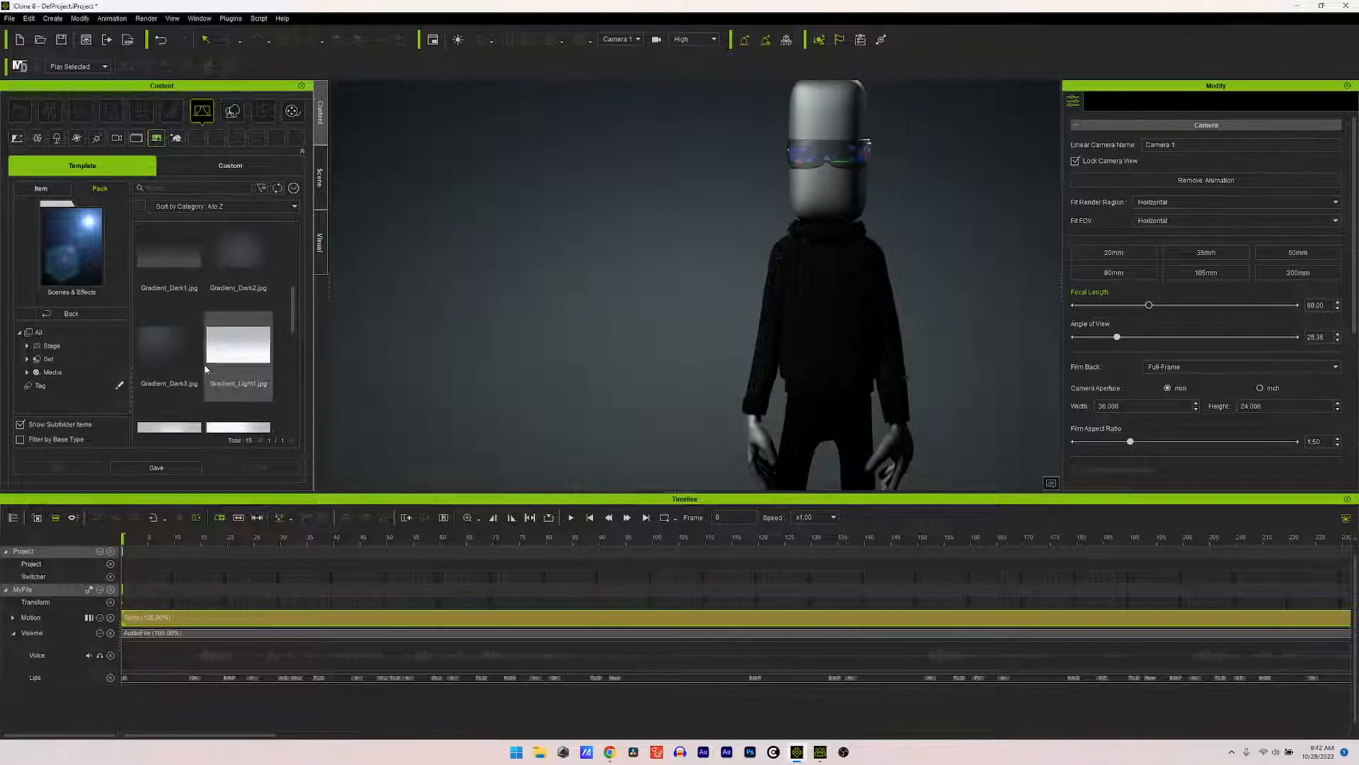
left_click(236, 354)
left_click_drag(513, 319, 509, 311)
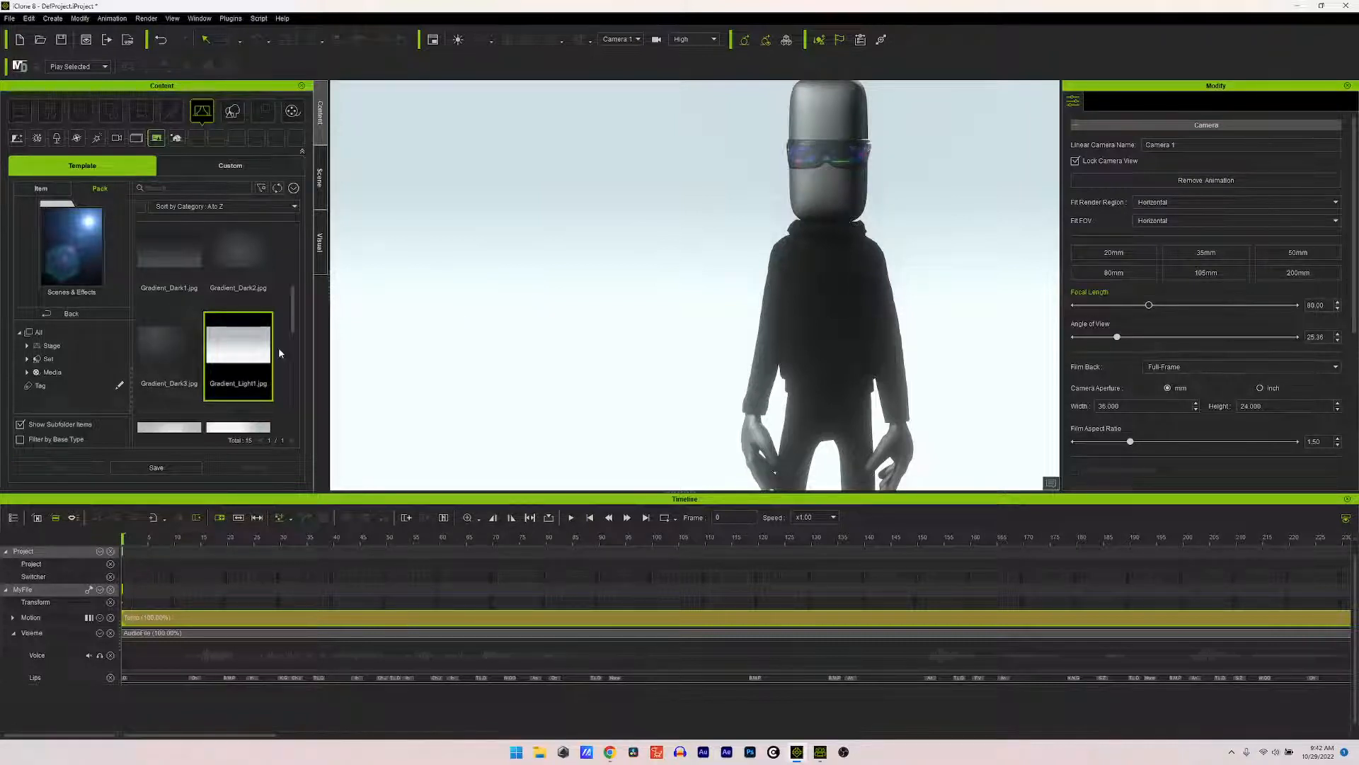
scroll(279, 347, "down", 1)
scroll(278, 346, "down", 1)
left_click_drag(241, 312, 484, 305)
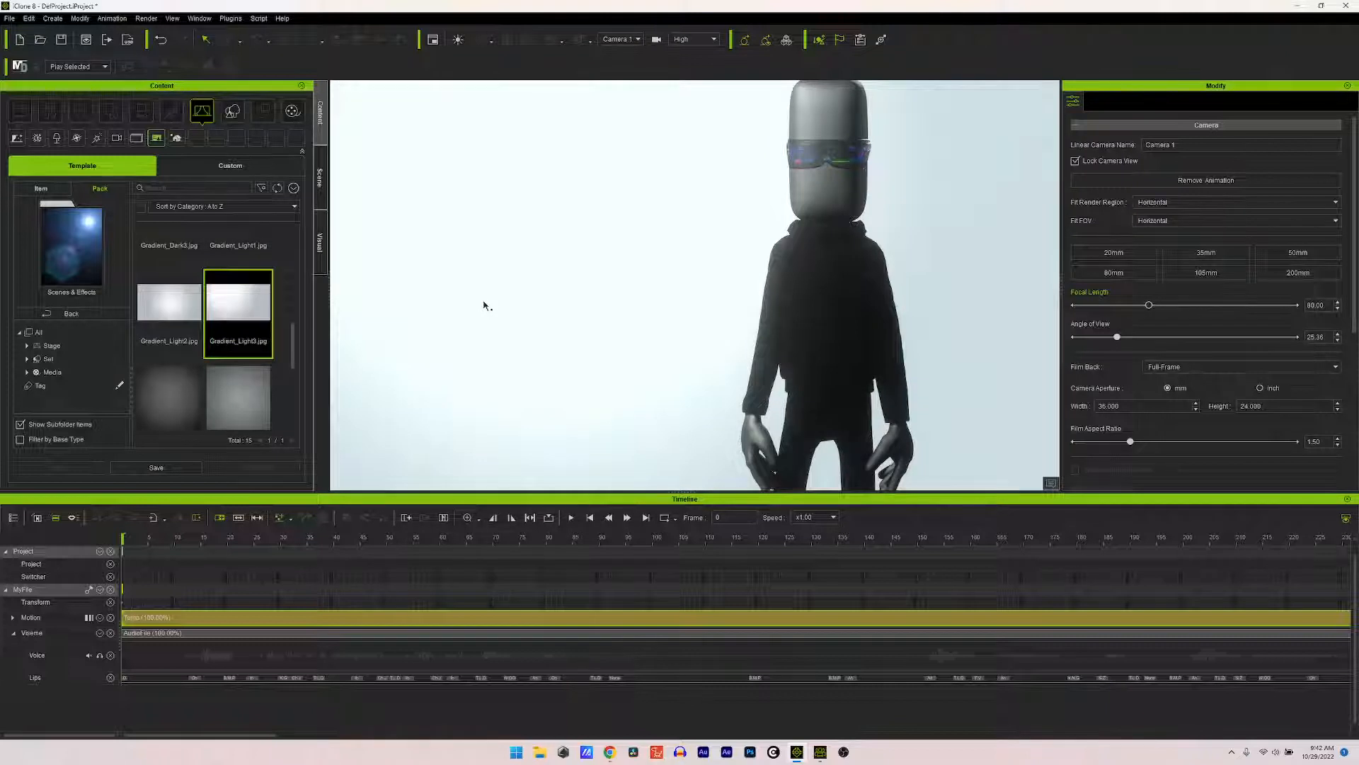
scroll(211, 381, "down", 1)
left_click_drag(234, 386, 586, 321)
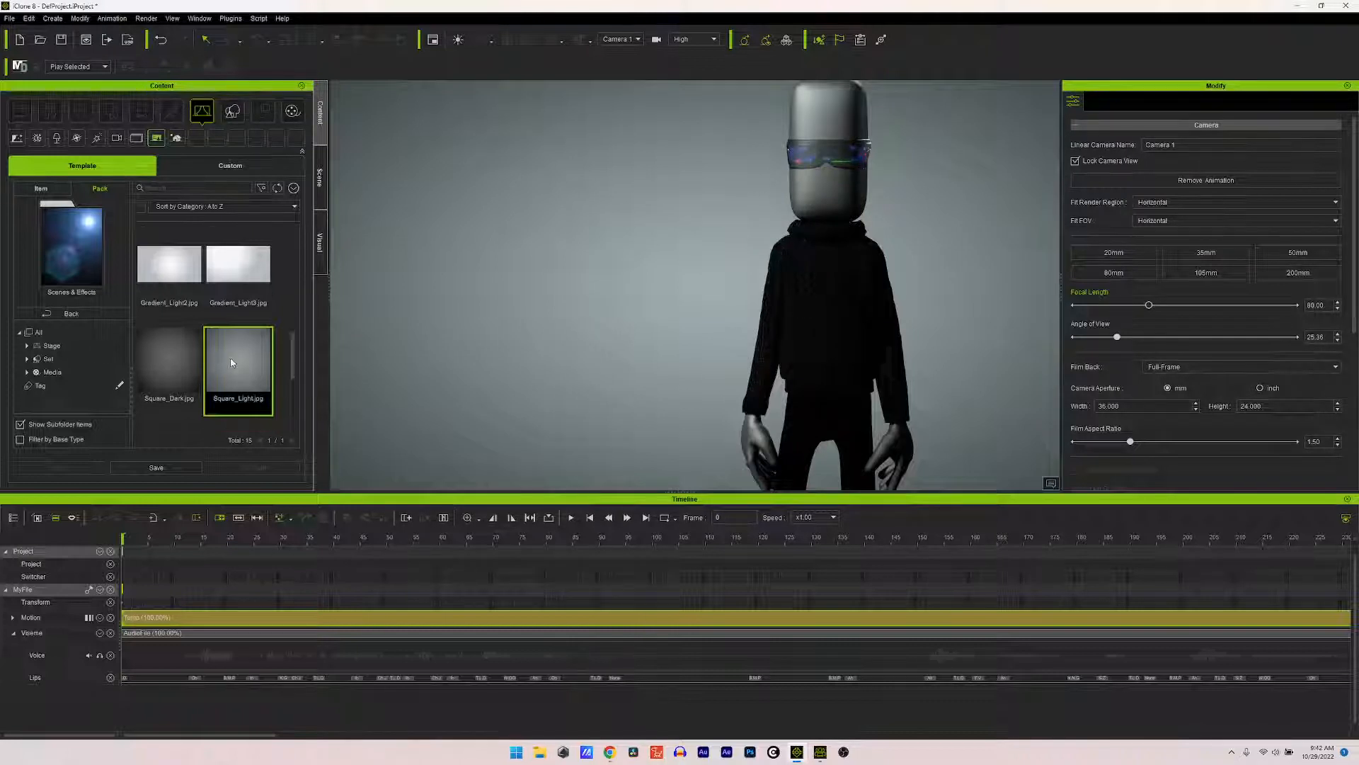
scroll(220, 374, "down", 1)
scroll(220, 368, "up", 2)
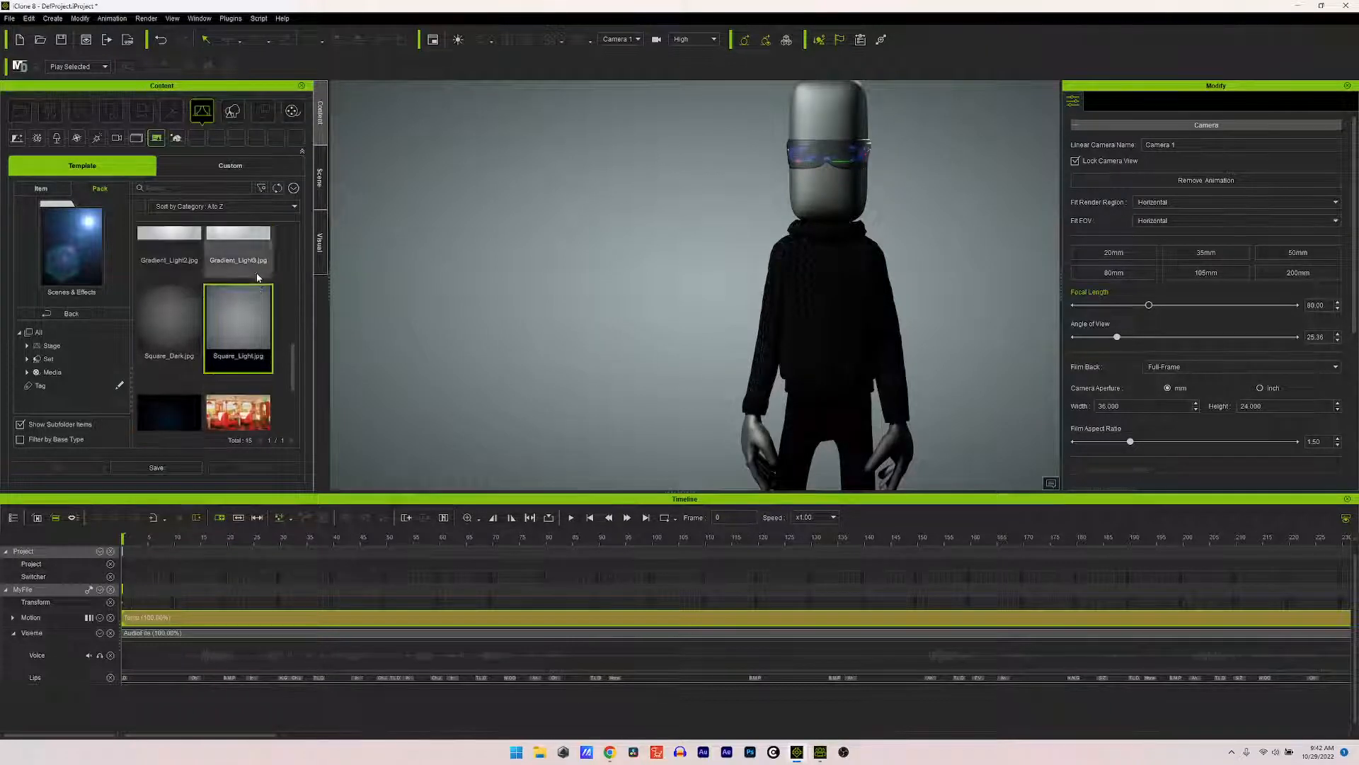
Step: Try the custom Digital Black 2D background and view it through Camera 2
left_click(230, 165)
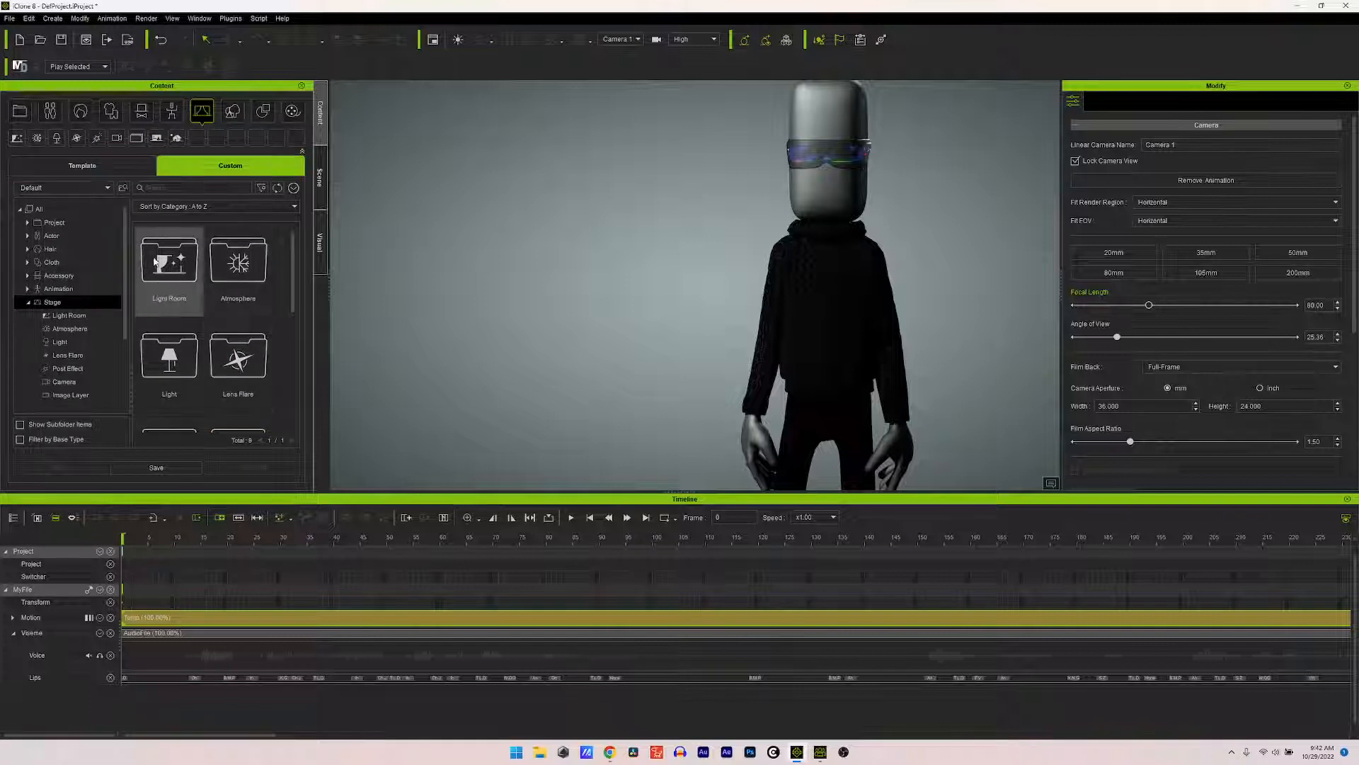
scroll(79, 368, "down", 2)
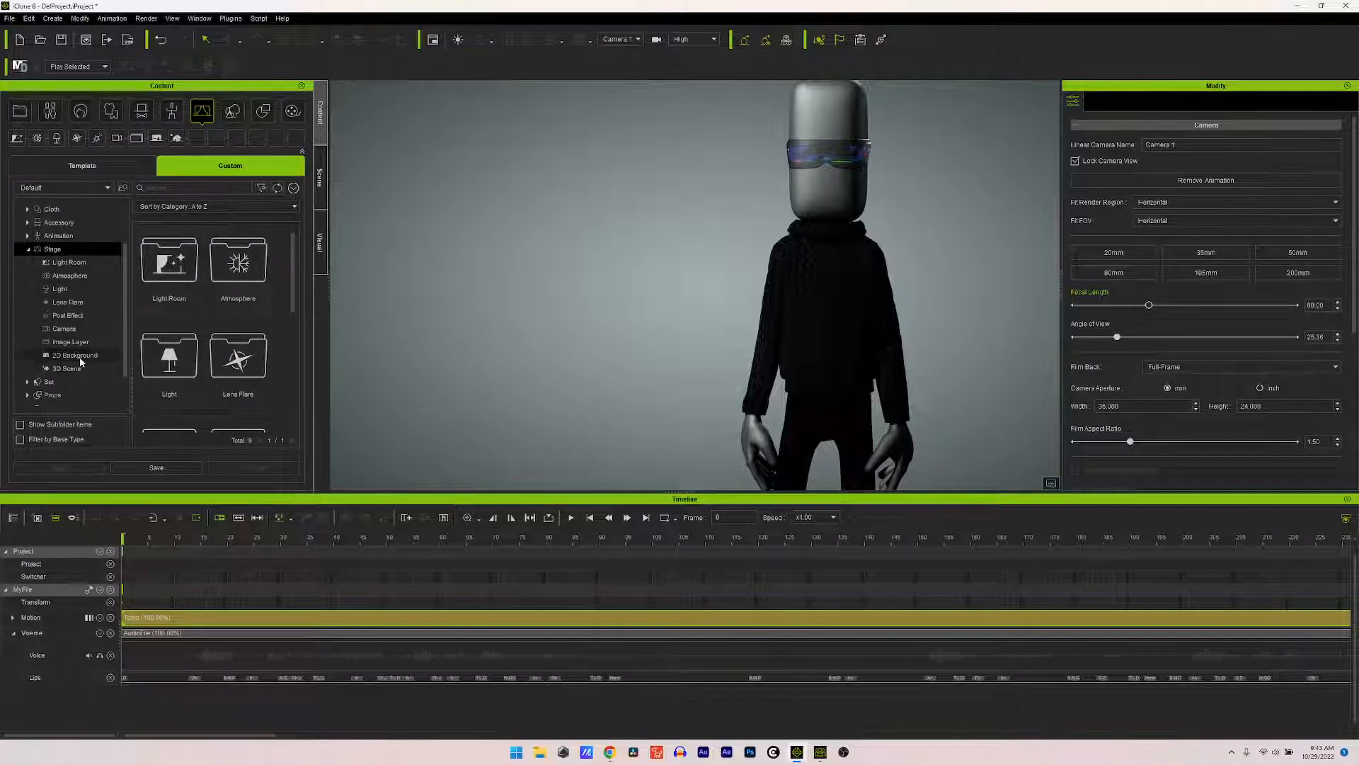
left_click(75, 355)
left_click_drag(160, 262, 458, 261)
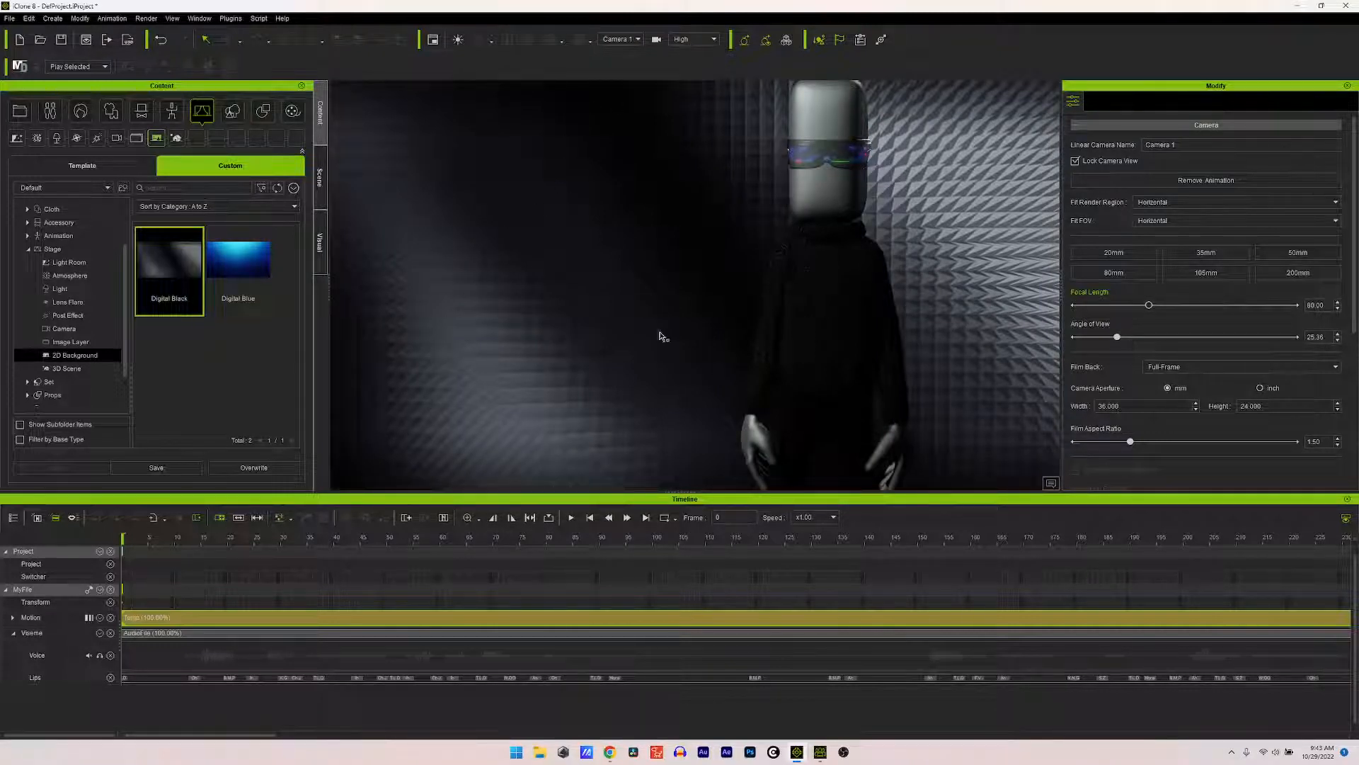
left_click(679, 40)
left_click(697, 43)
left_click(630, 40)
left_click(613, 74)
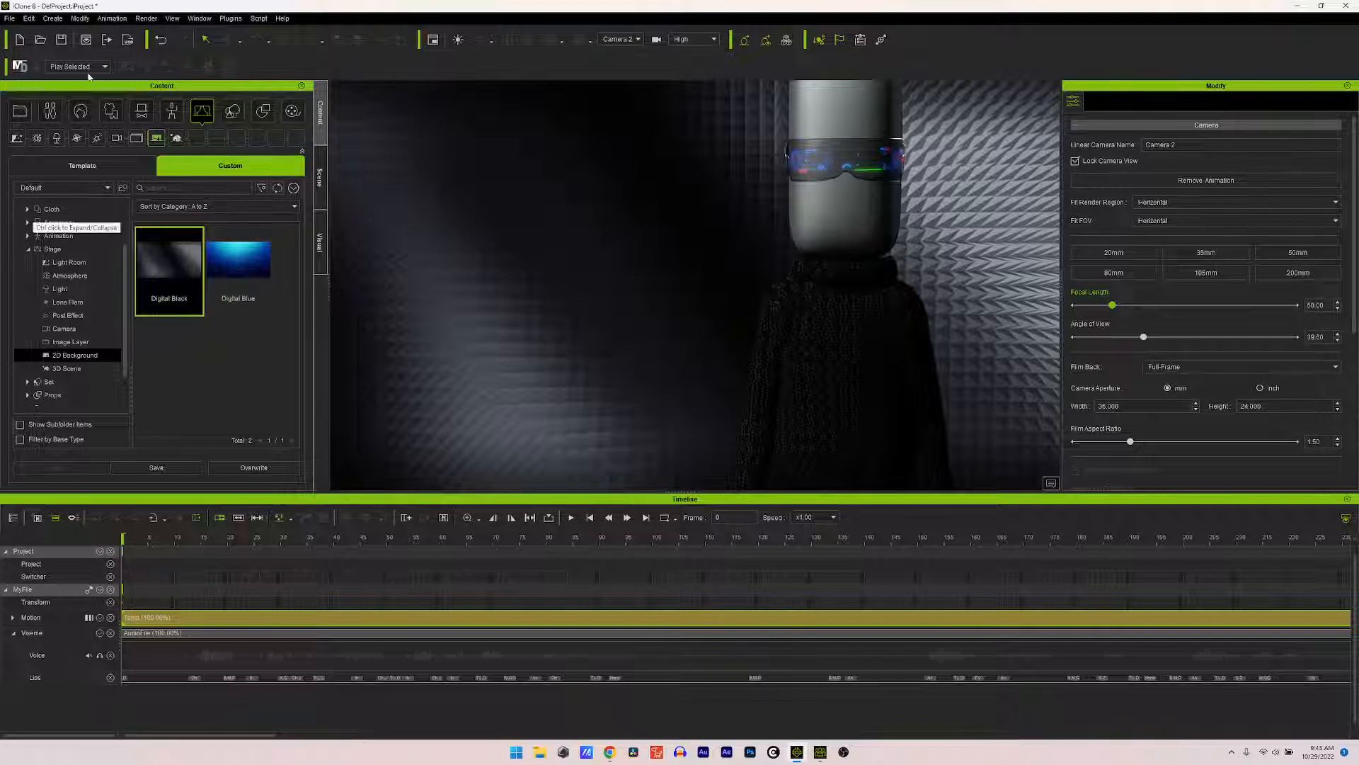
Step: Undo all the trial backgrounds and camera switches back to the plain dark backdrop in Camera 1
left_click(159, 41)
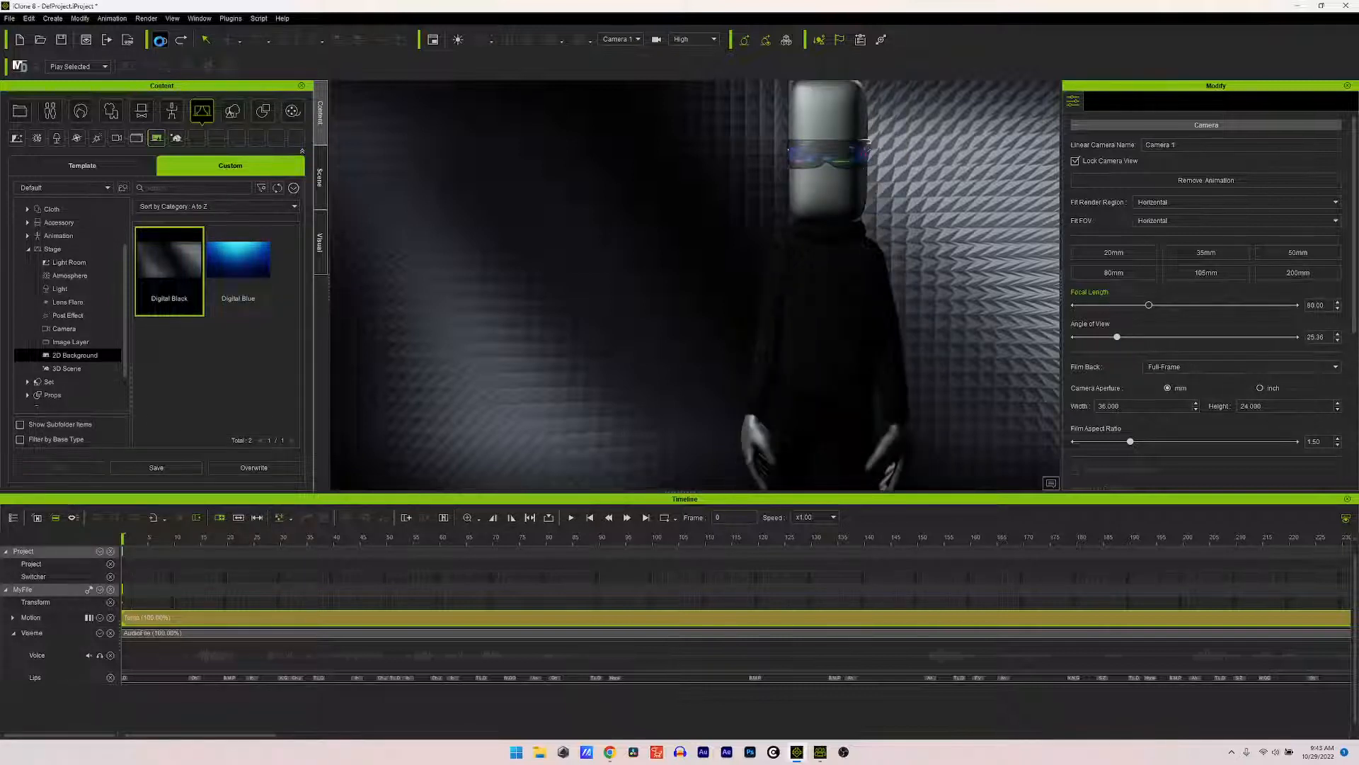
left_click(160, 41)
left_click(161, 43)
left_click(161, 43)
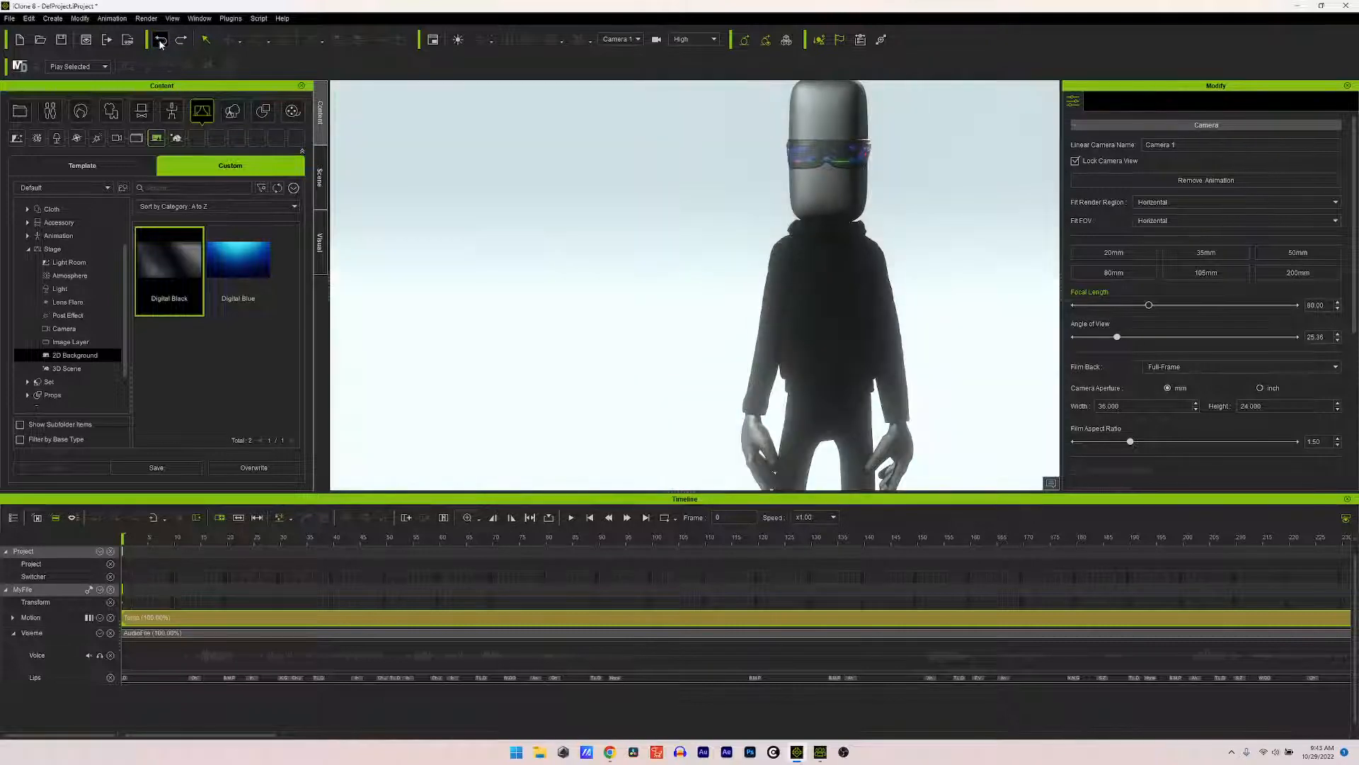
left_click(161, 43)
left_click(161, 43)
left_click(160, 43)
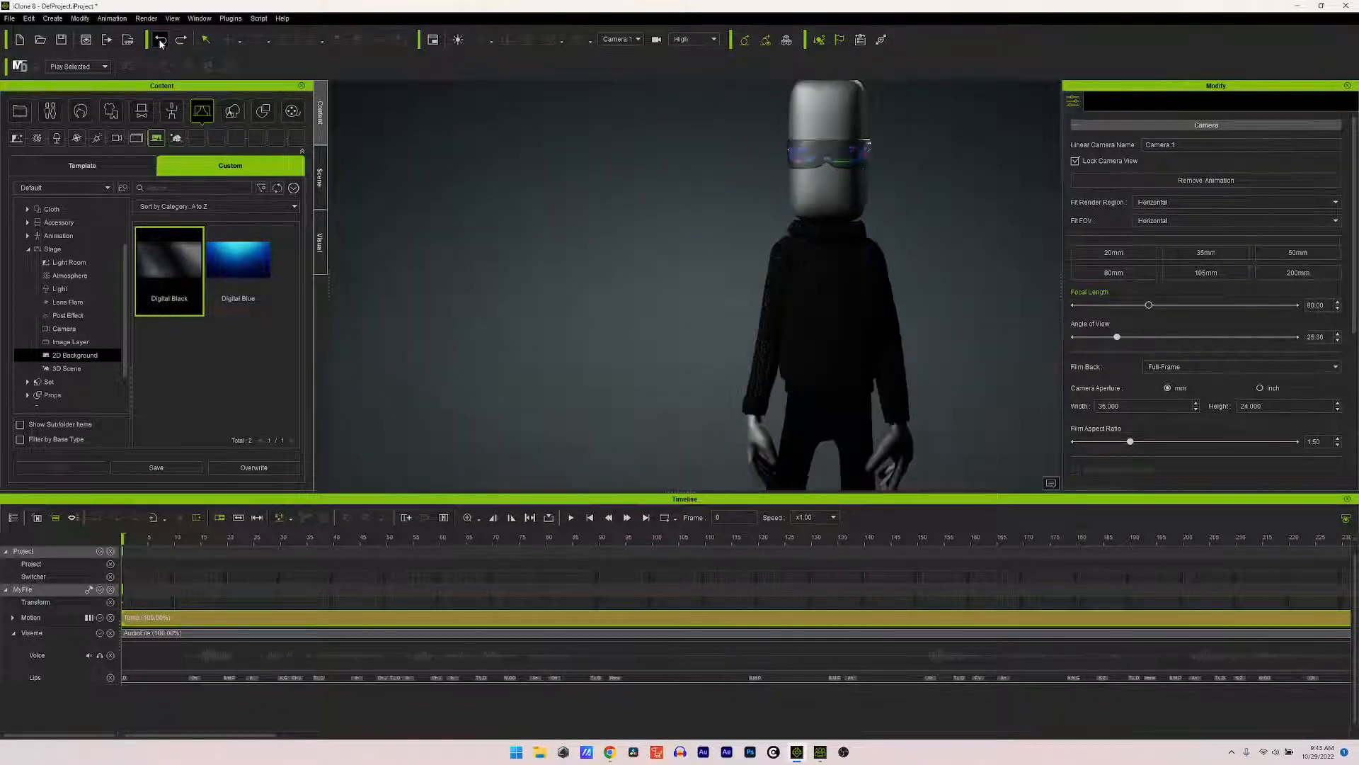
left_click(161, 43)
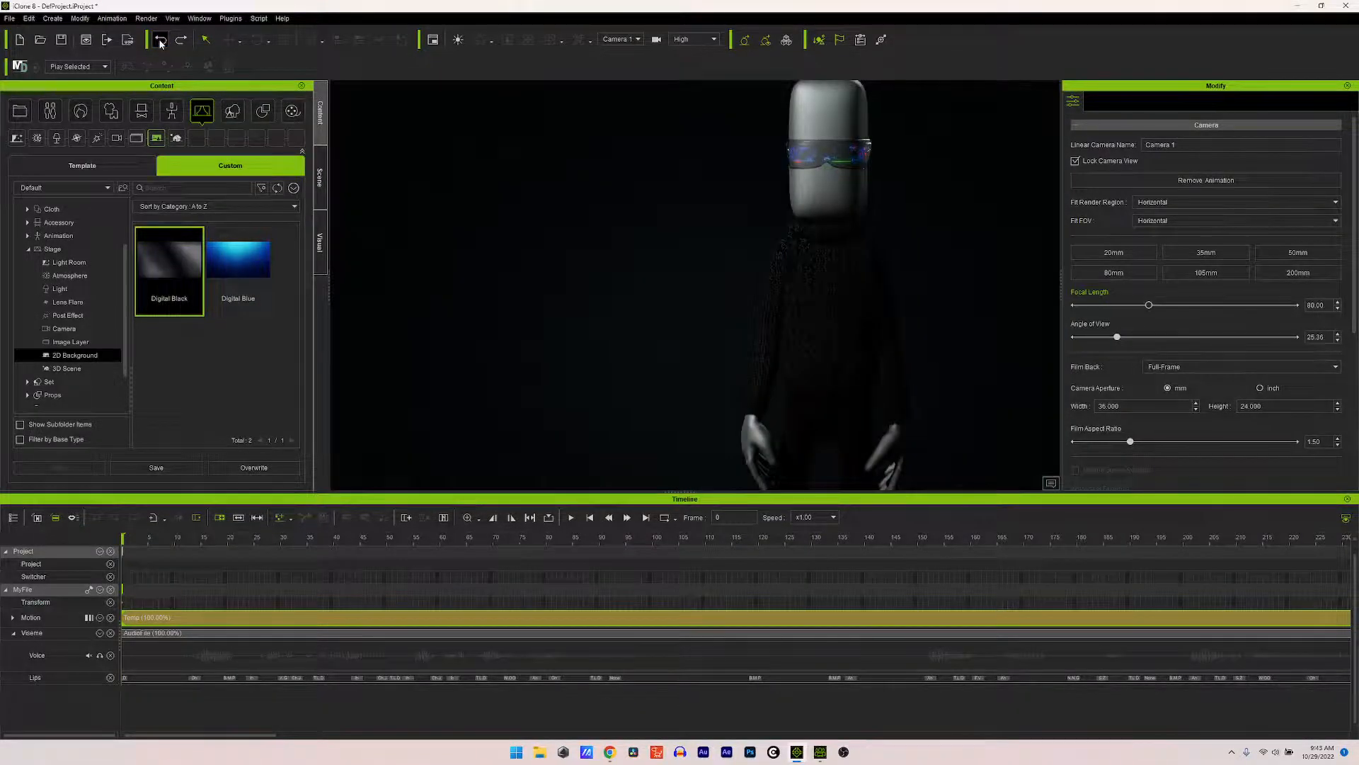
left_click(161, 43)
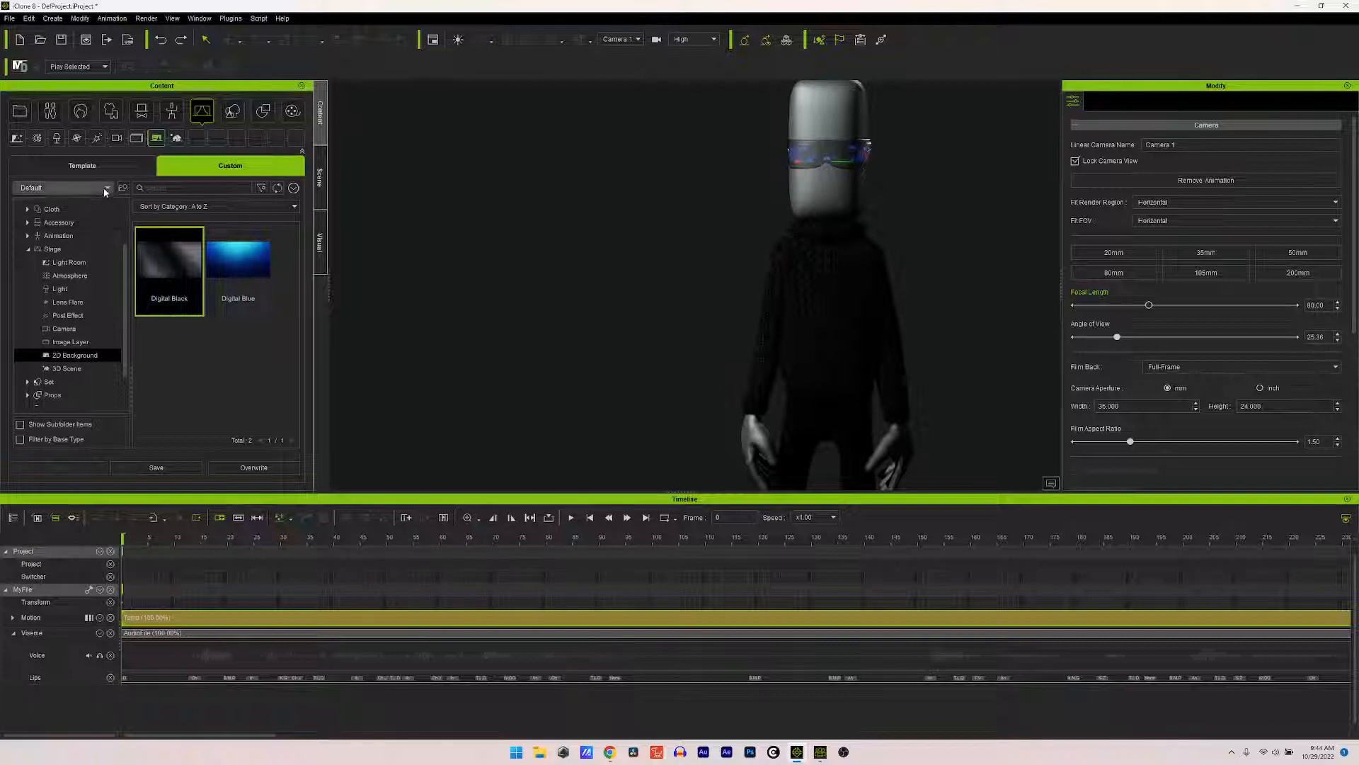
Step: Apply the Brown.jpg template from the Scenes & Effects pack as the scene's 2D background
left_click(83, 165)
scroll(219, 297, "down", 3)
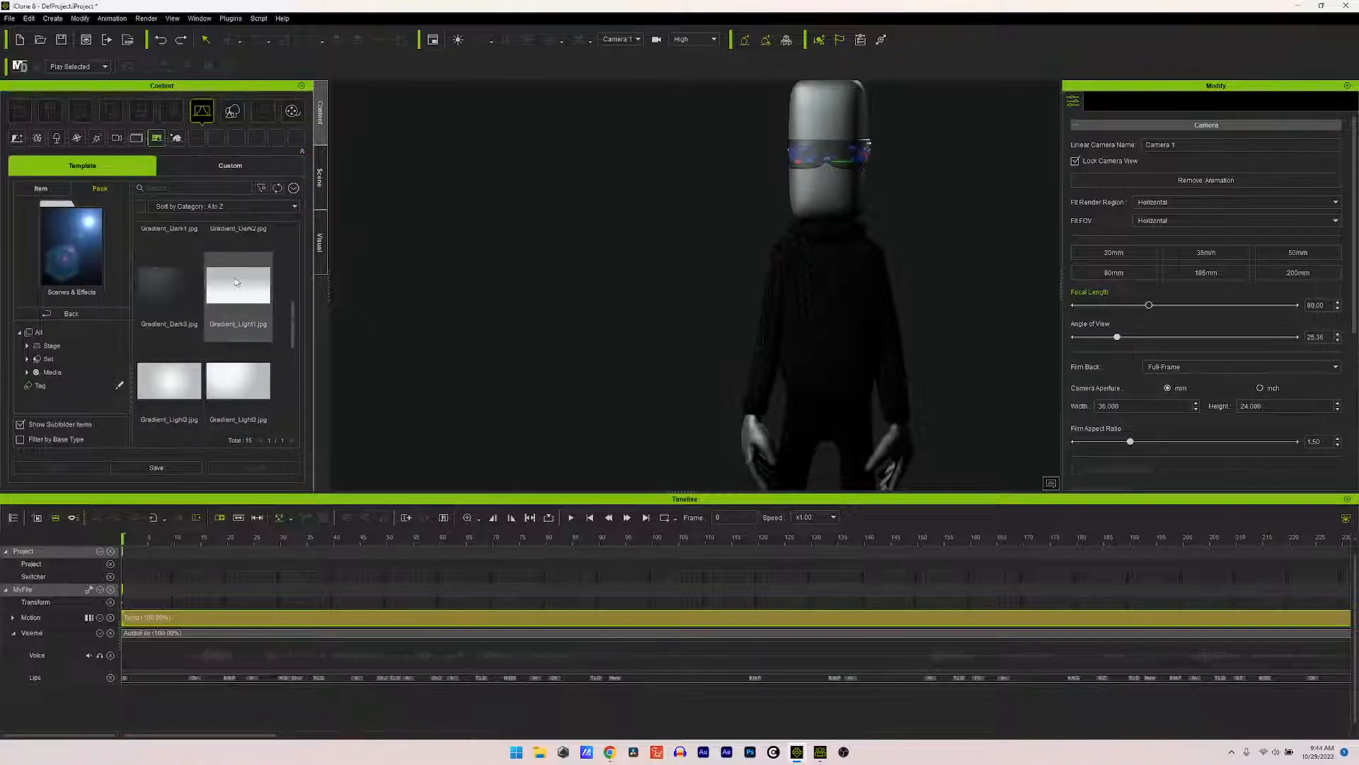
scroll(241, 290, "up", 3)
scroll(257, 282, "up", 1)
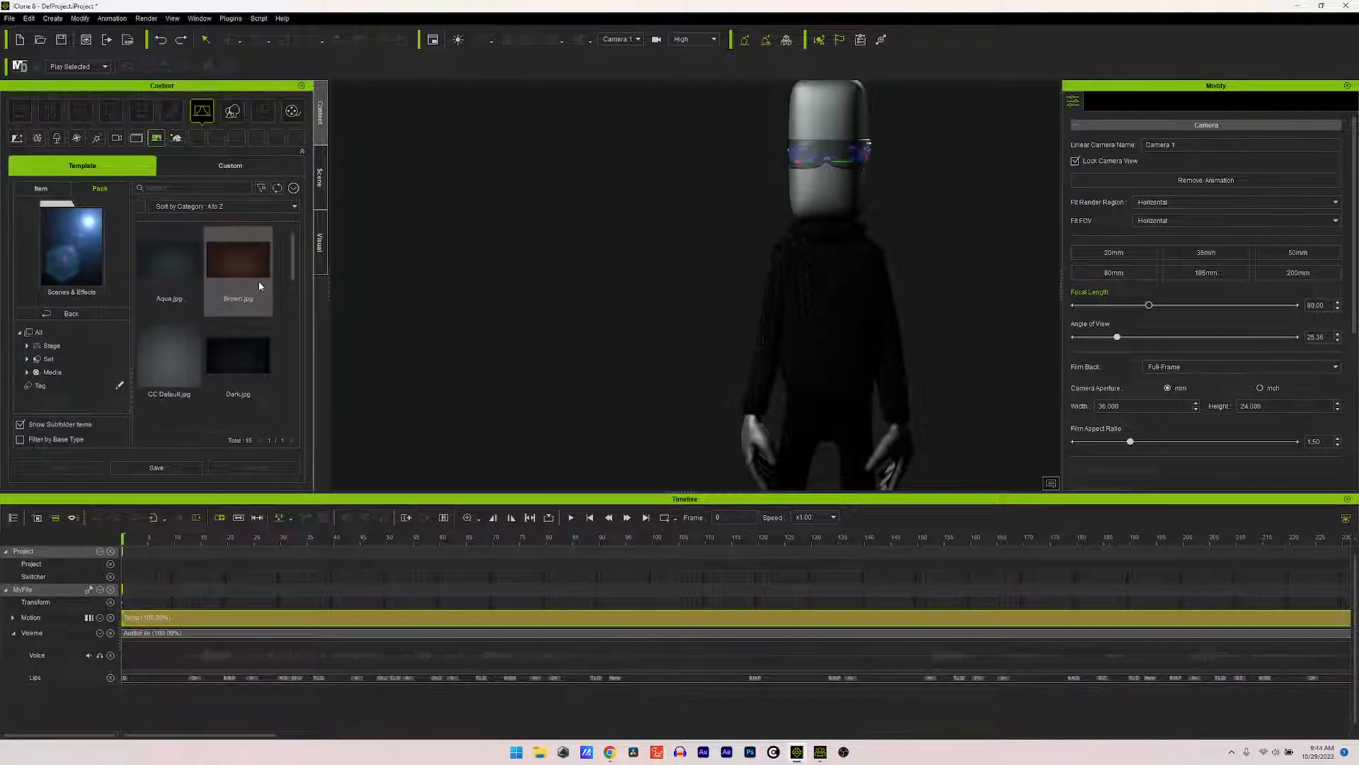
left_click_drag(246, 262, 542, 298)
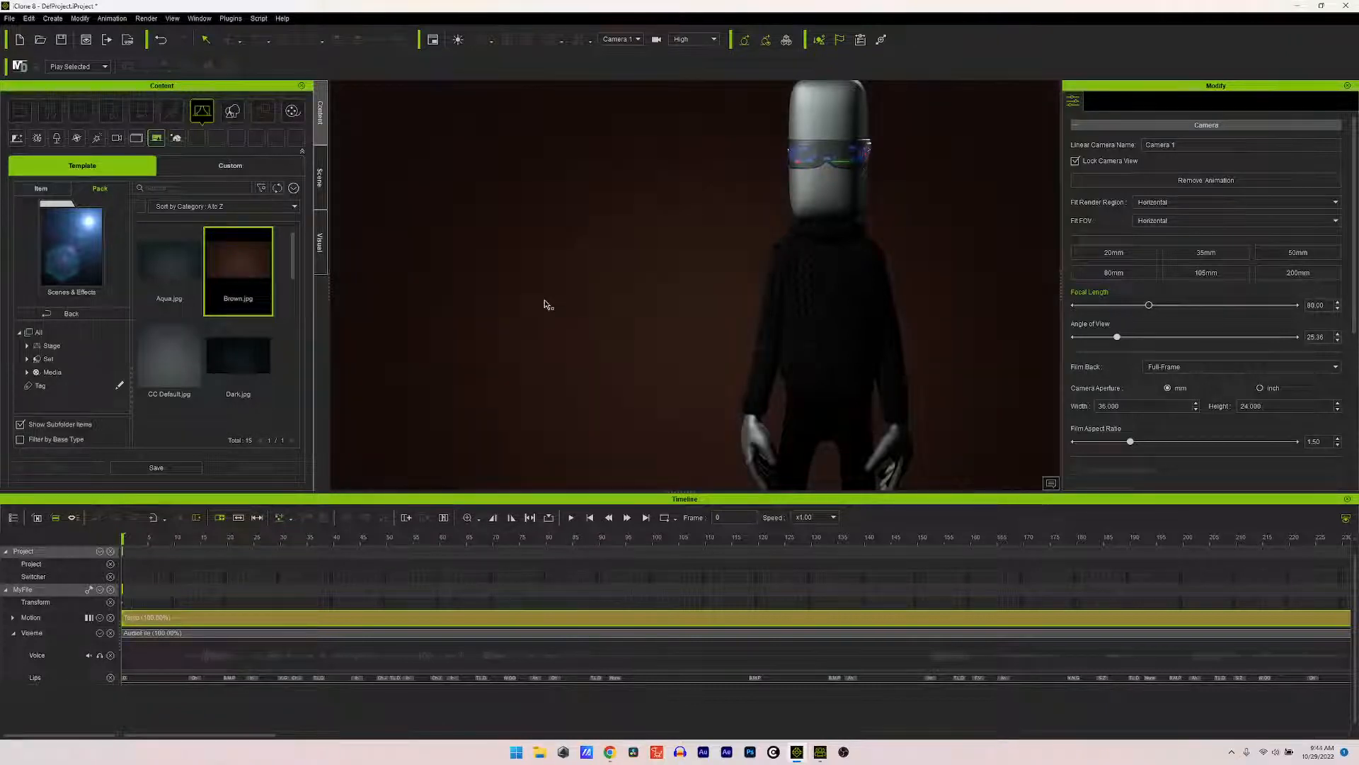
Step: Check the character against the brown background through Camera 2, then return to the Camera 1 view
left_click(638, 39)
left_click(614, 74)
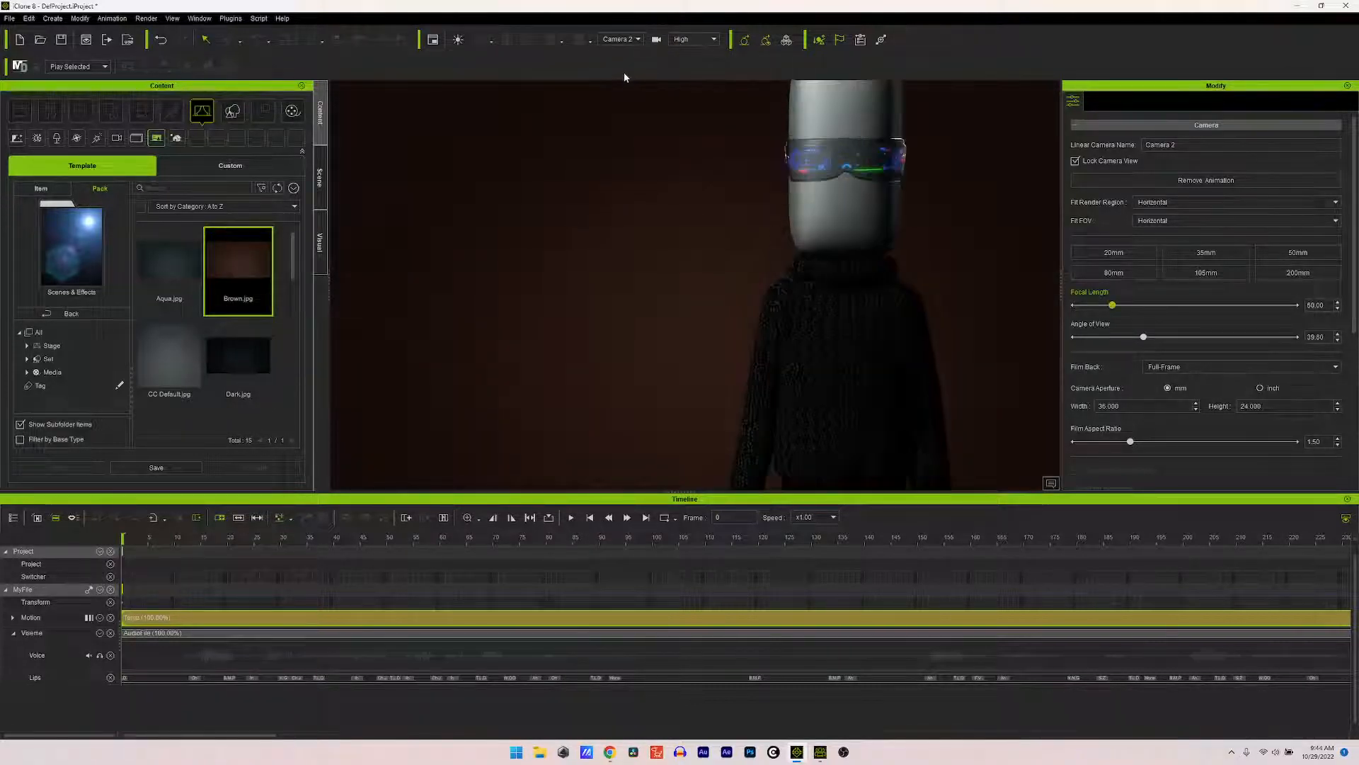
left_click(635, 40)
left_click(616, 65)
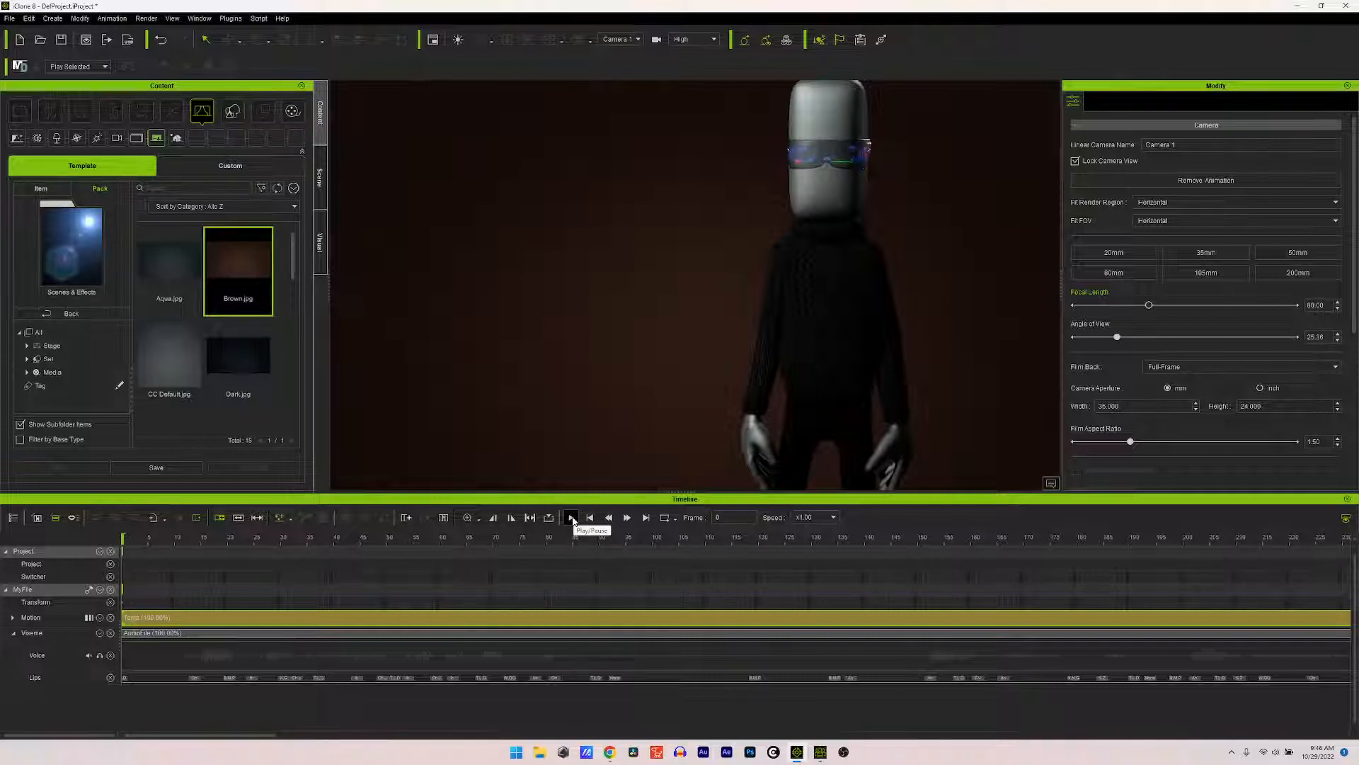
Step: Preview the animation from the start and add a switch to Camera 2 at frame 251 on the Switcher track
left_click(572, 517)
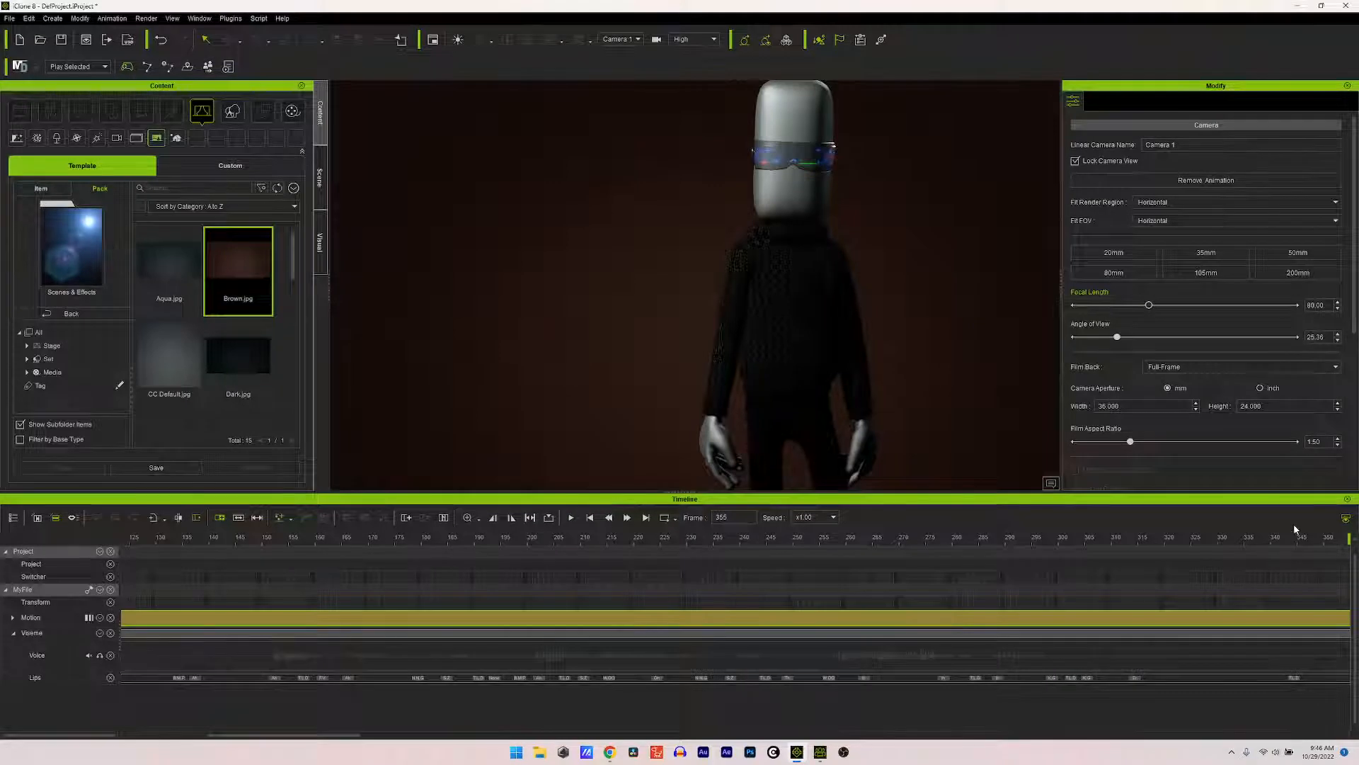
left_click_drag(1350, 537, 804, 576)
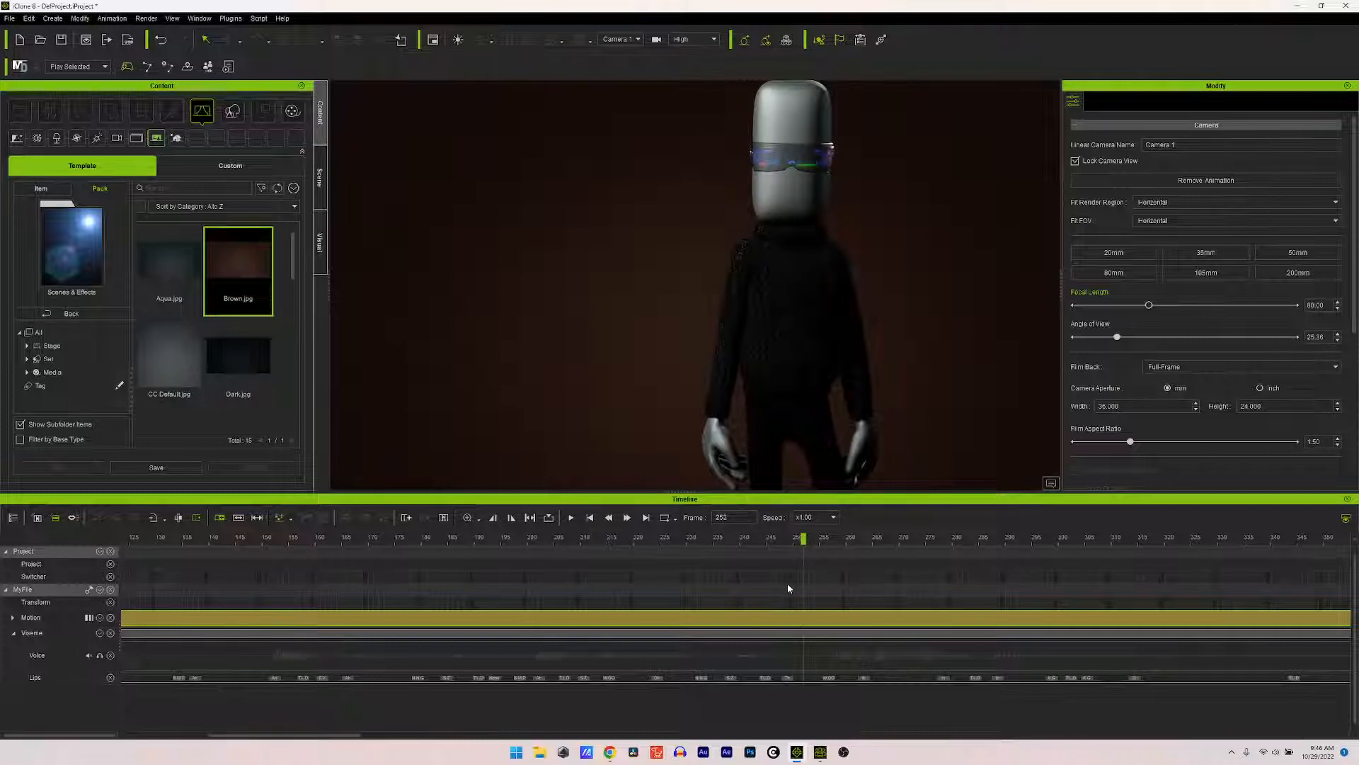
left_click(68, 578)
right_click(803, 579)
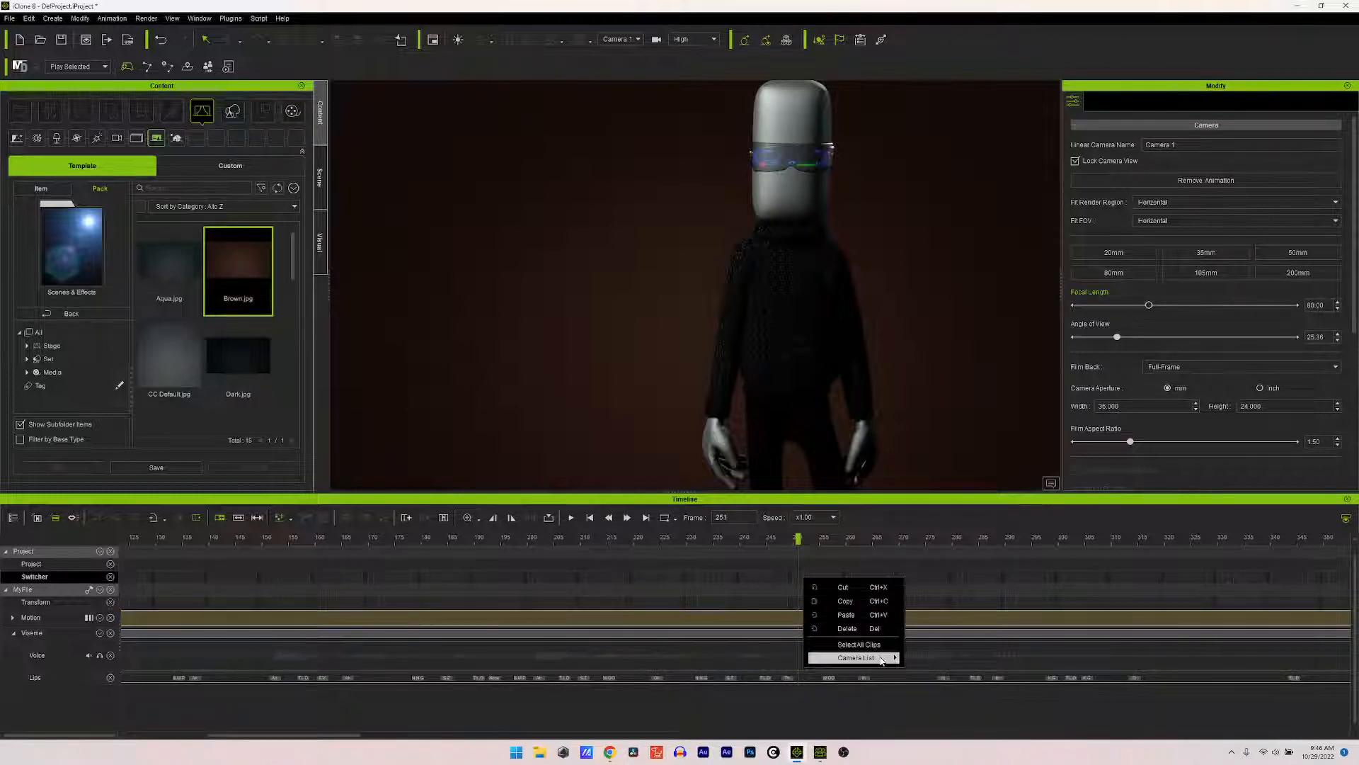
mouse_move(881, 660)
left_click(947, 682)
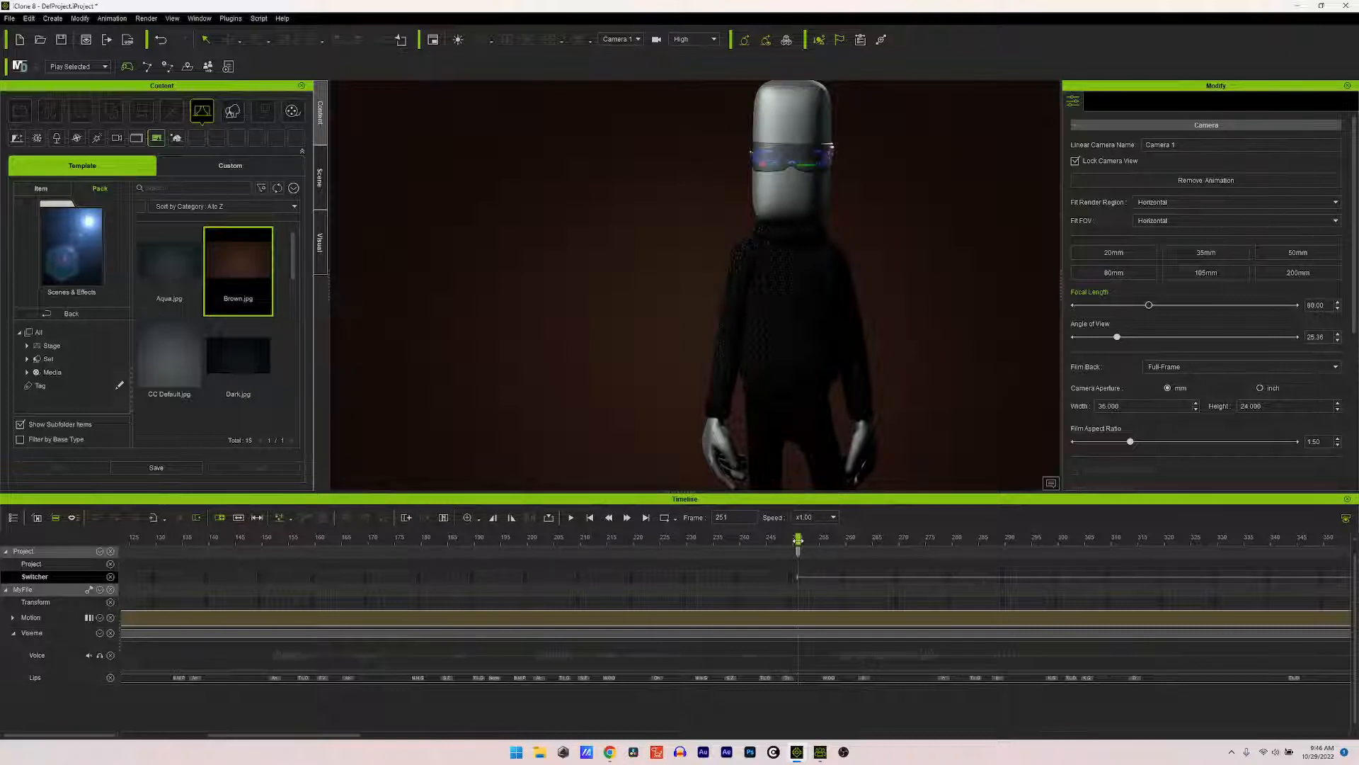
Step: Set the viewport camera to the Switcher and play the animation across the cut at frame 251
left_click_drag(751, 539, 823, 536)
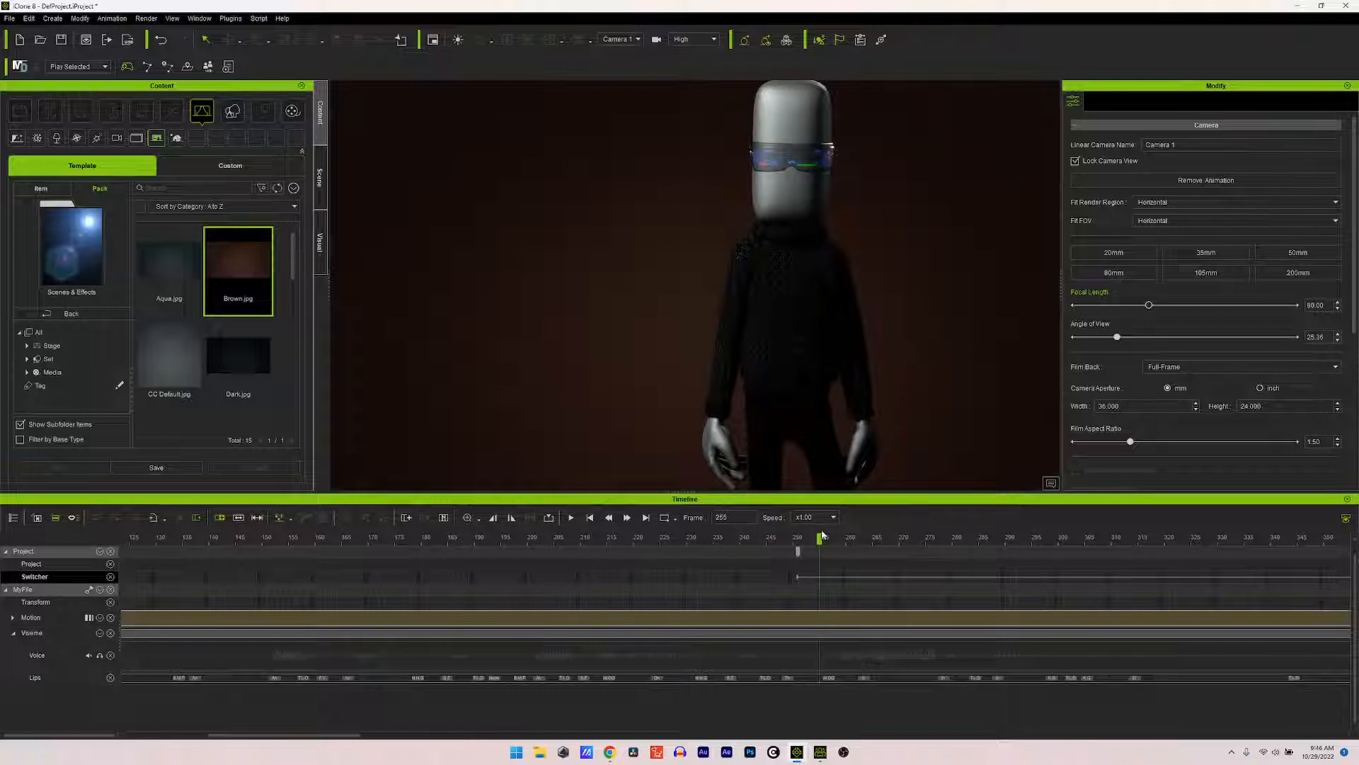
left_click(628, 40)
left_click(631, 58)
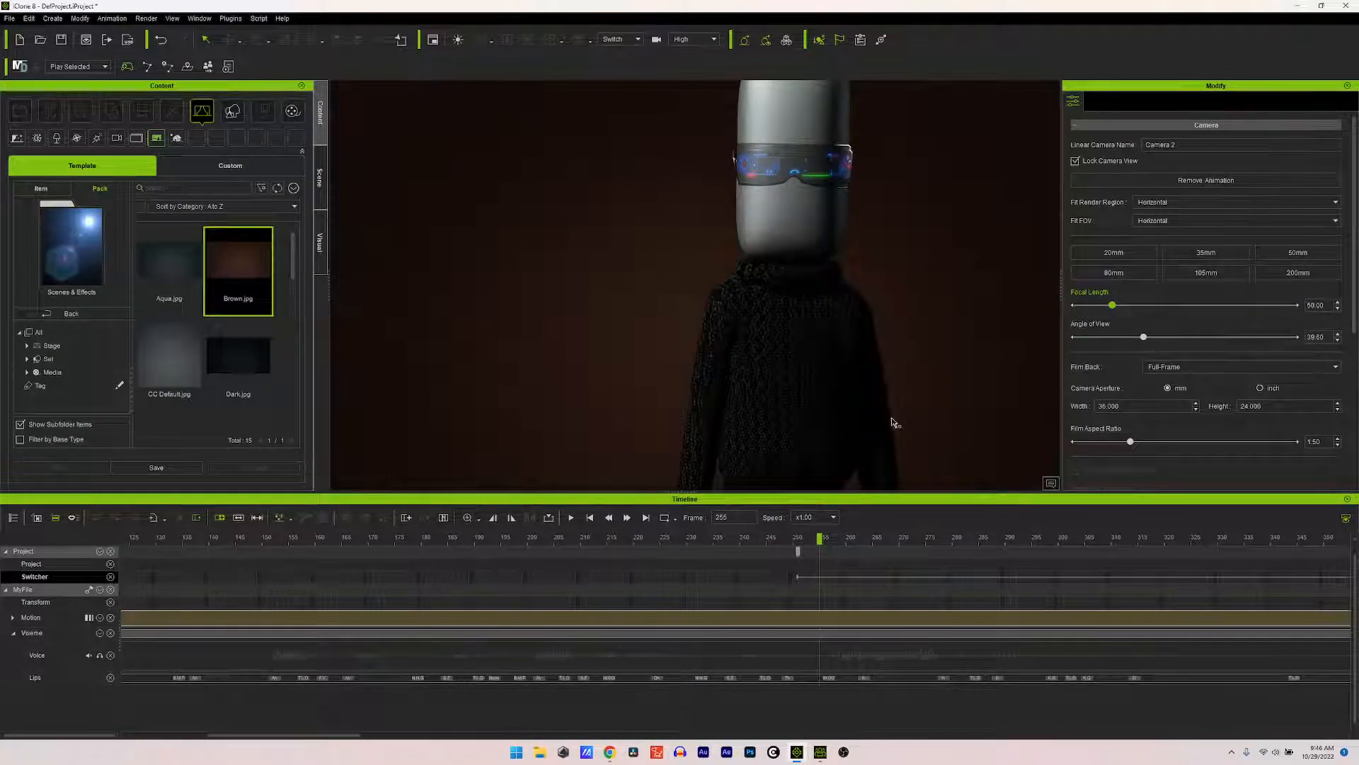
left_click(342, 538)
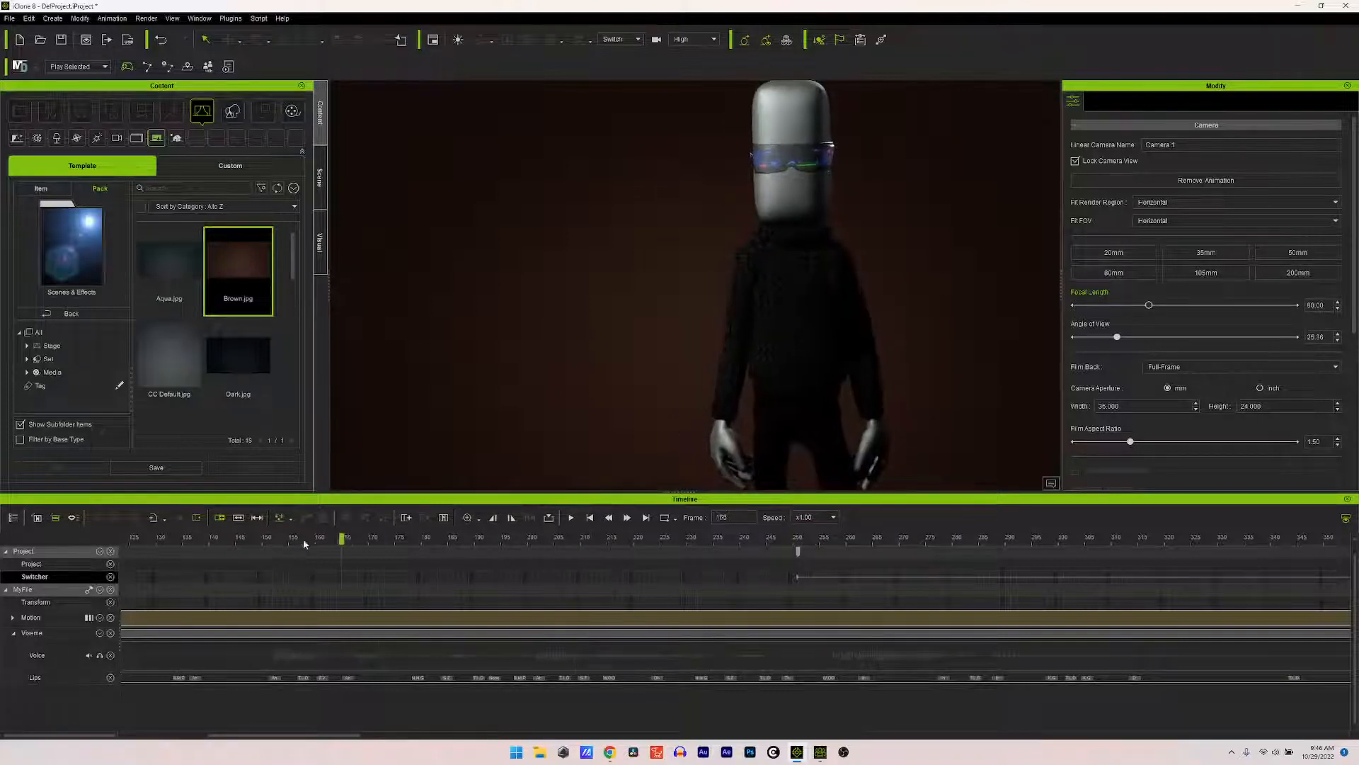
left_click(572, 517)
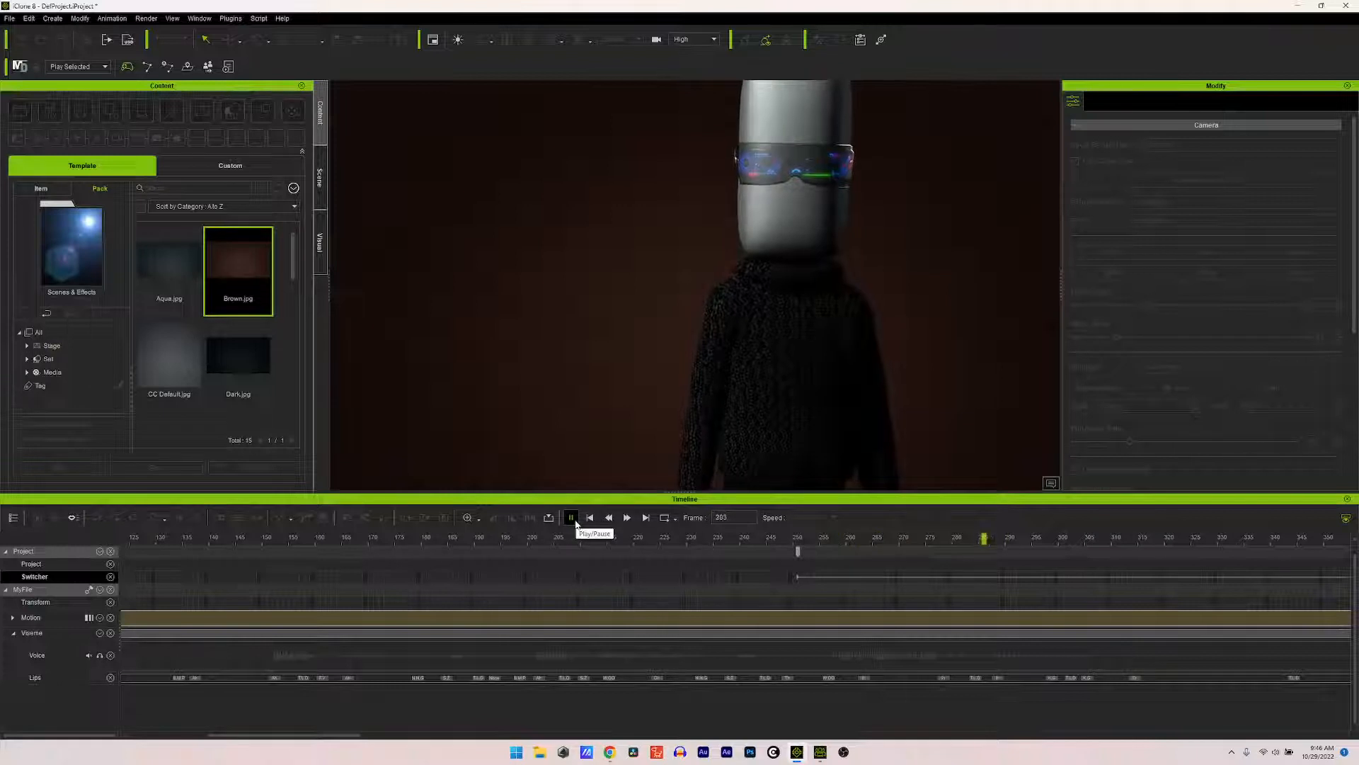
left_click(573, 519)
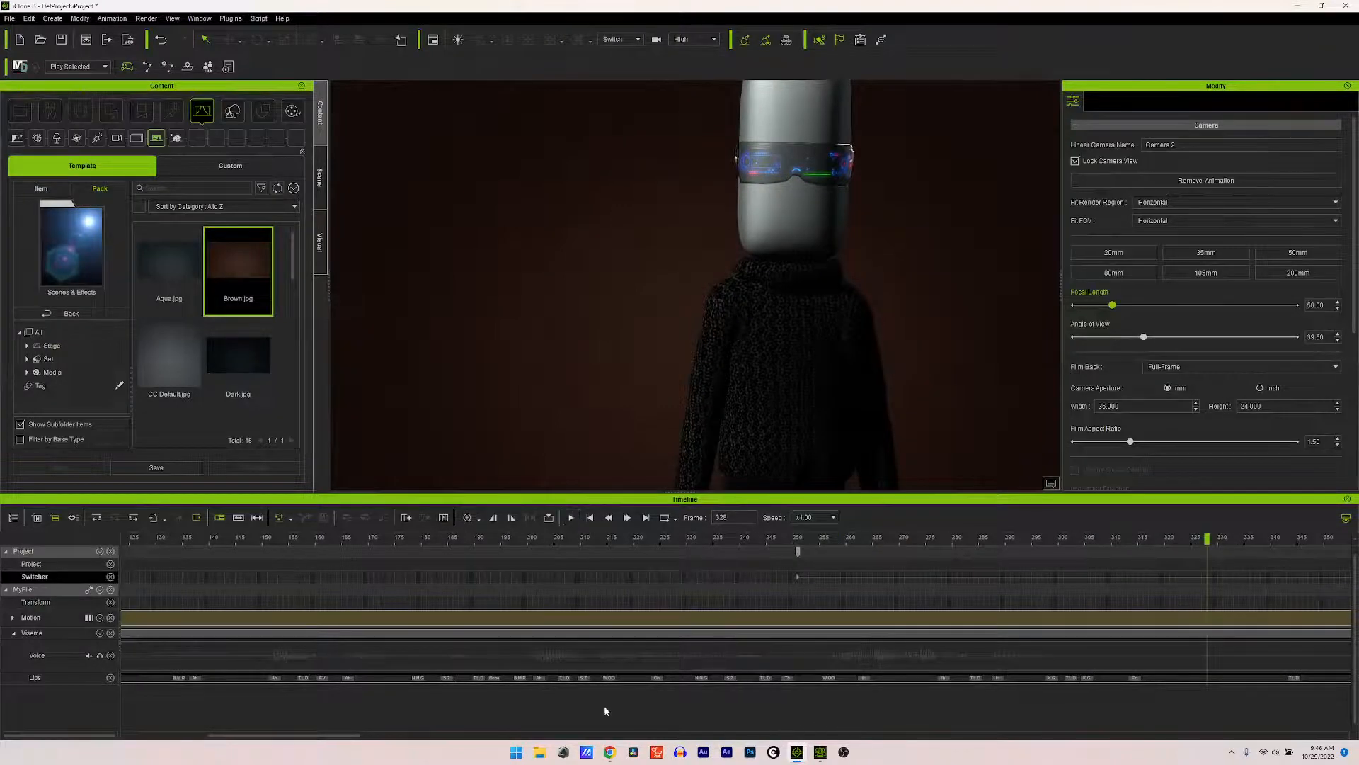
Step: Add a switch back to Camera 1 at frame 349 on the Switcher track
left_click_drag(333, 736, 409, 755)
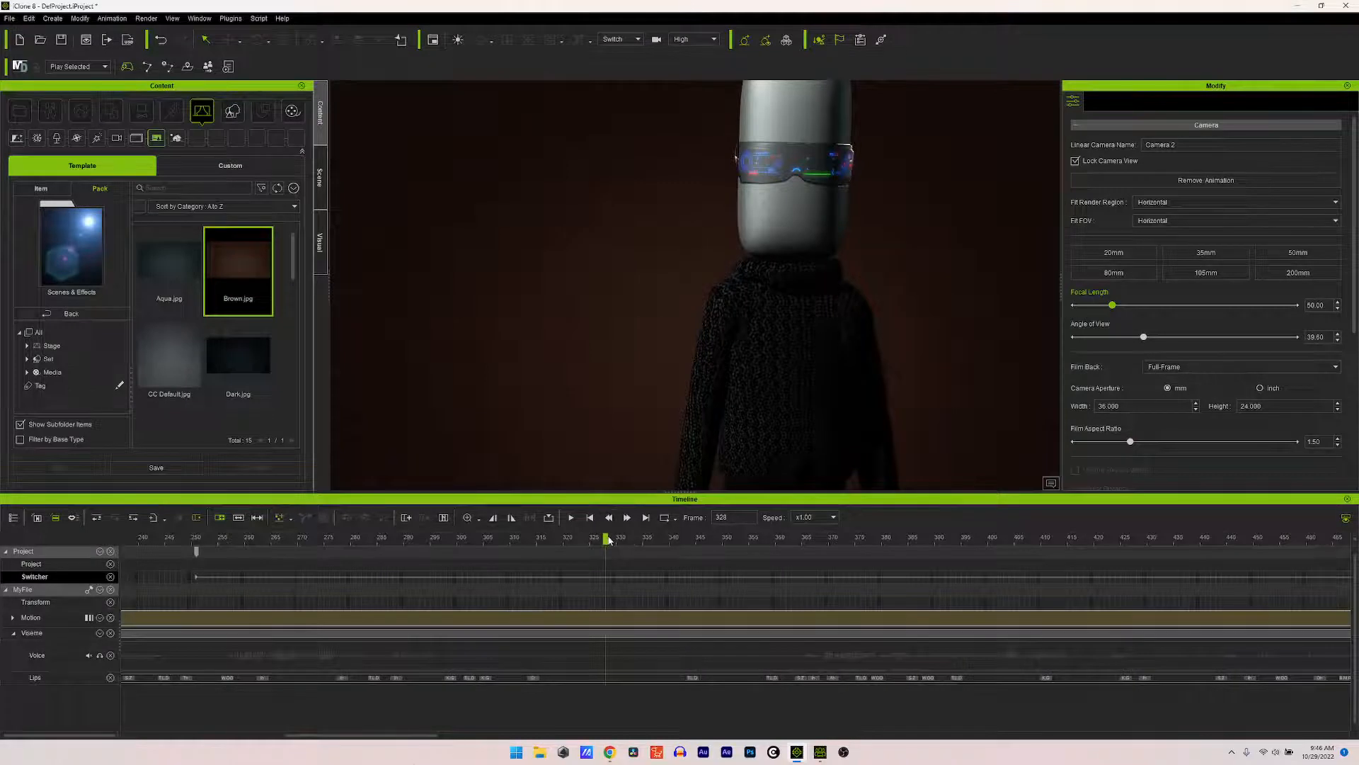
left_click_drag(606, 538, 690, 539)
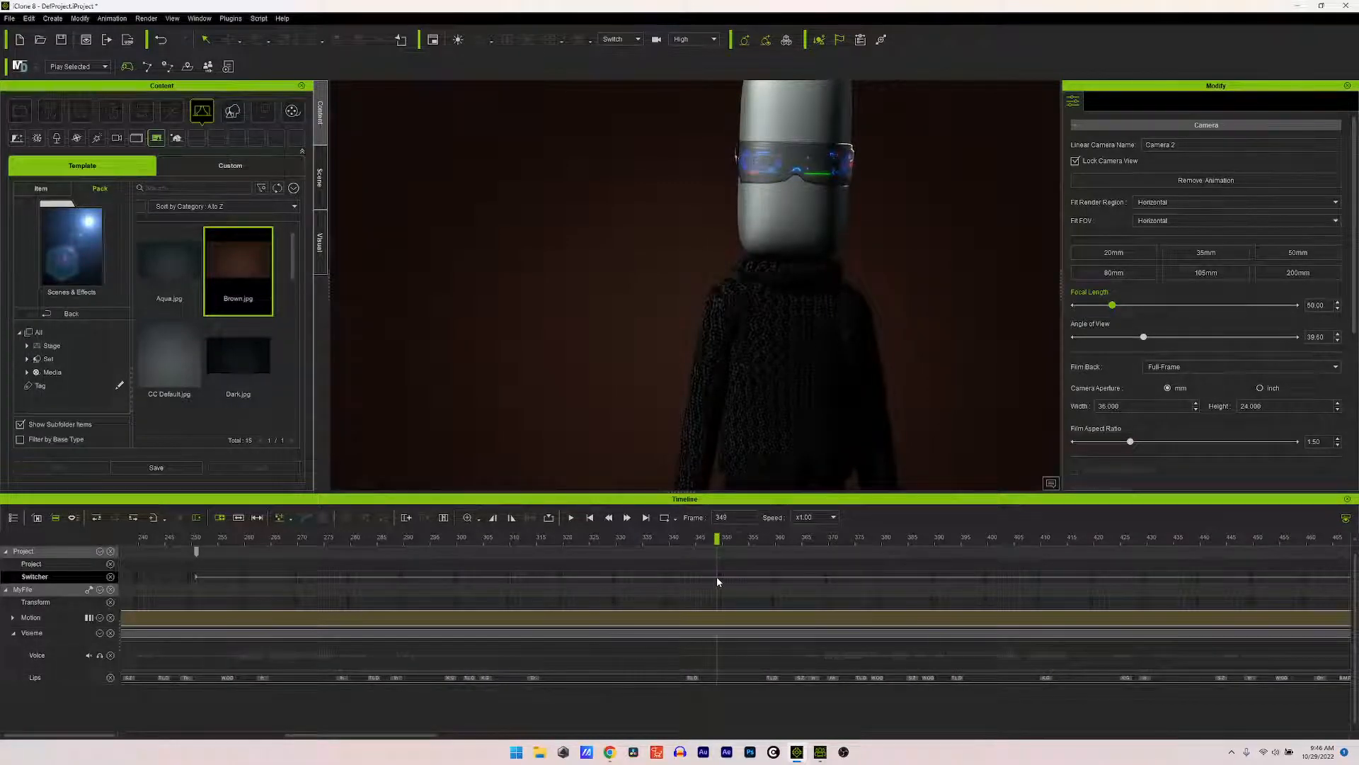
right_click(719, 580)
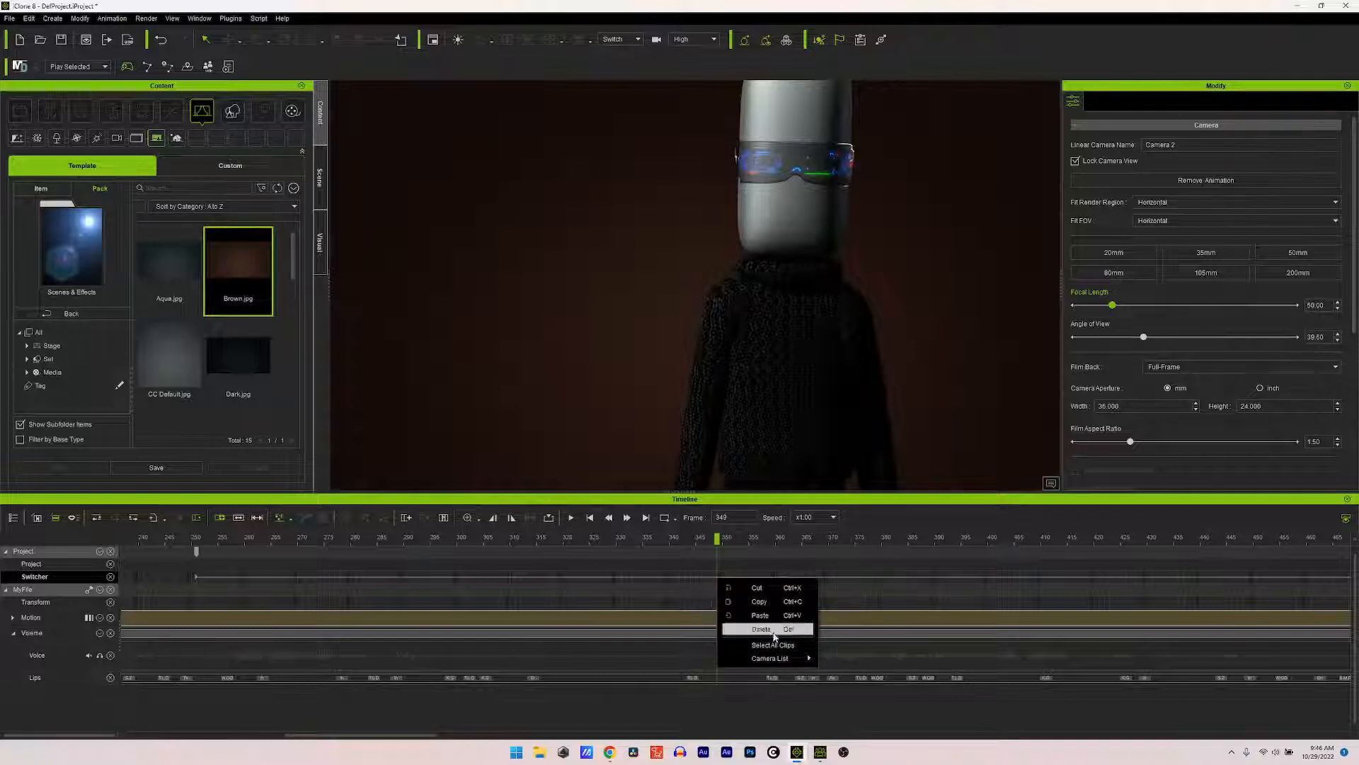
mouse_move(774, 658)
left_click(874, 679)
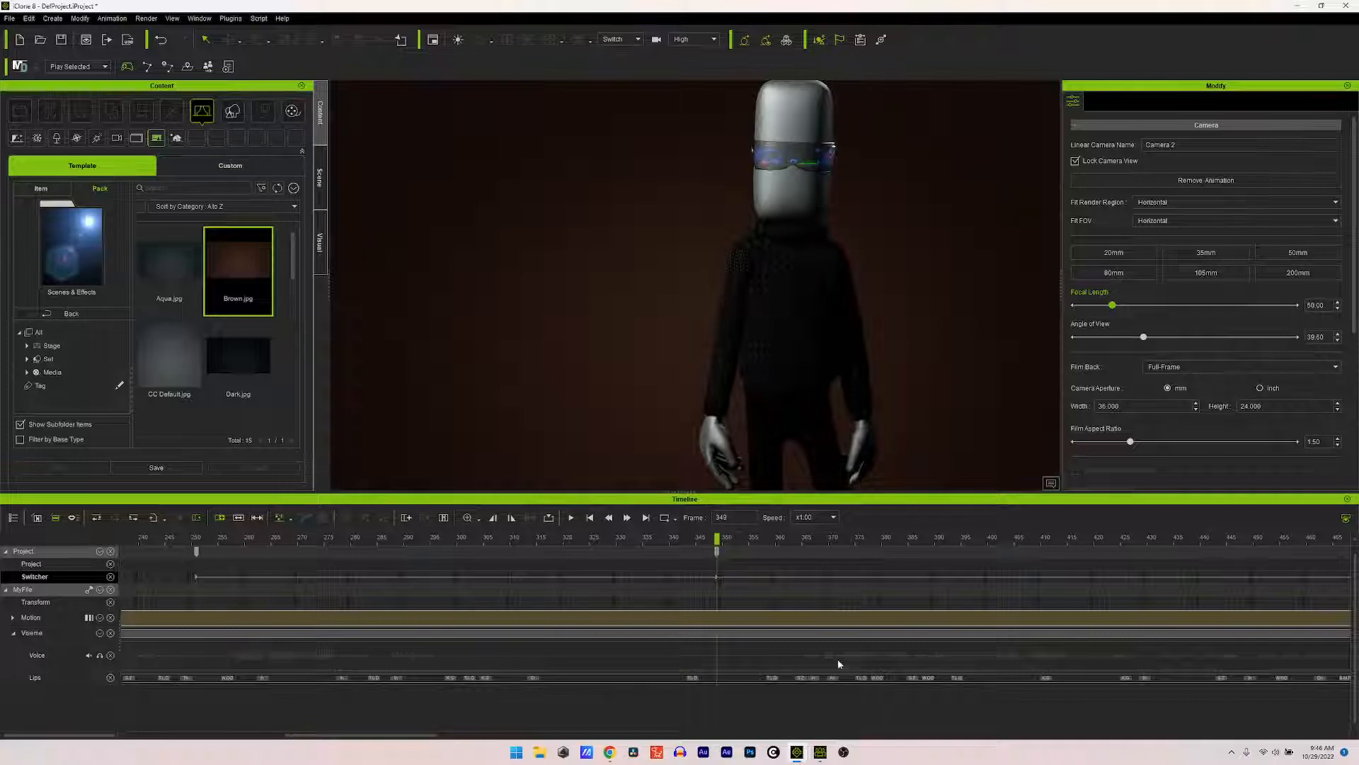
Step: Play onward past frame 349 and add a switch to Camera 2 at frame 689 on the Switcher track
left_click(611, 752)
left_click(571, 517)
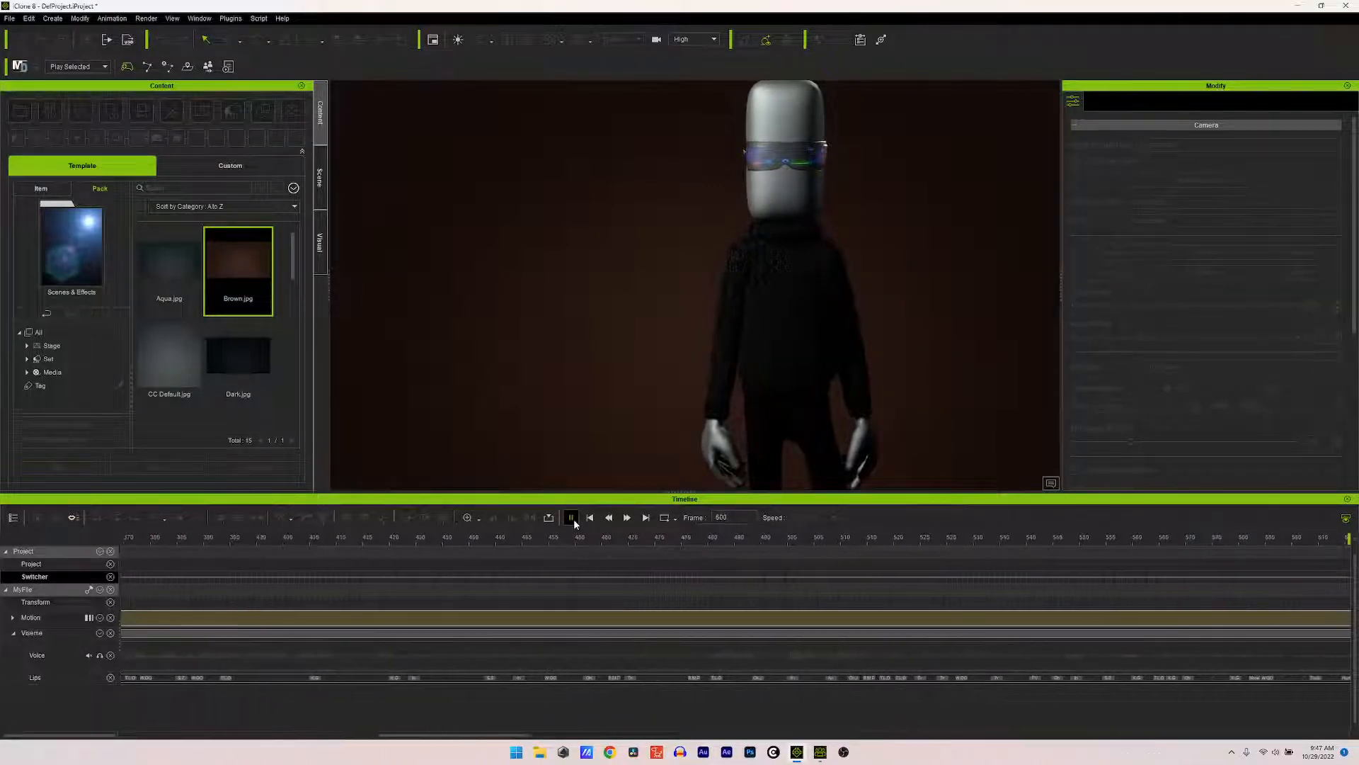
left_click(570, 518)
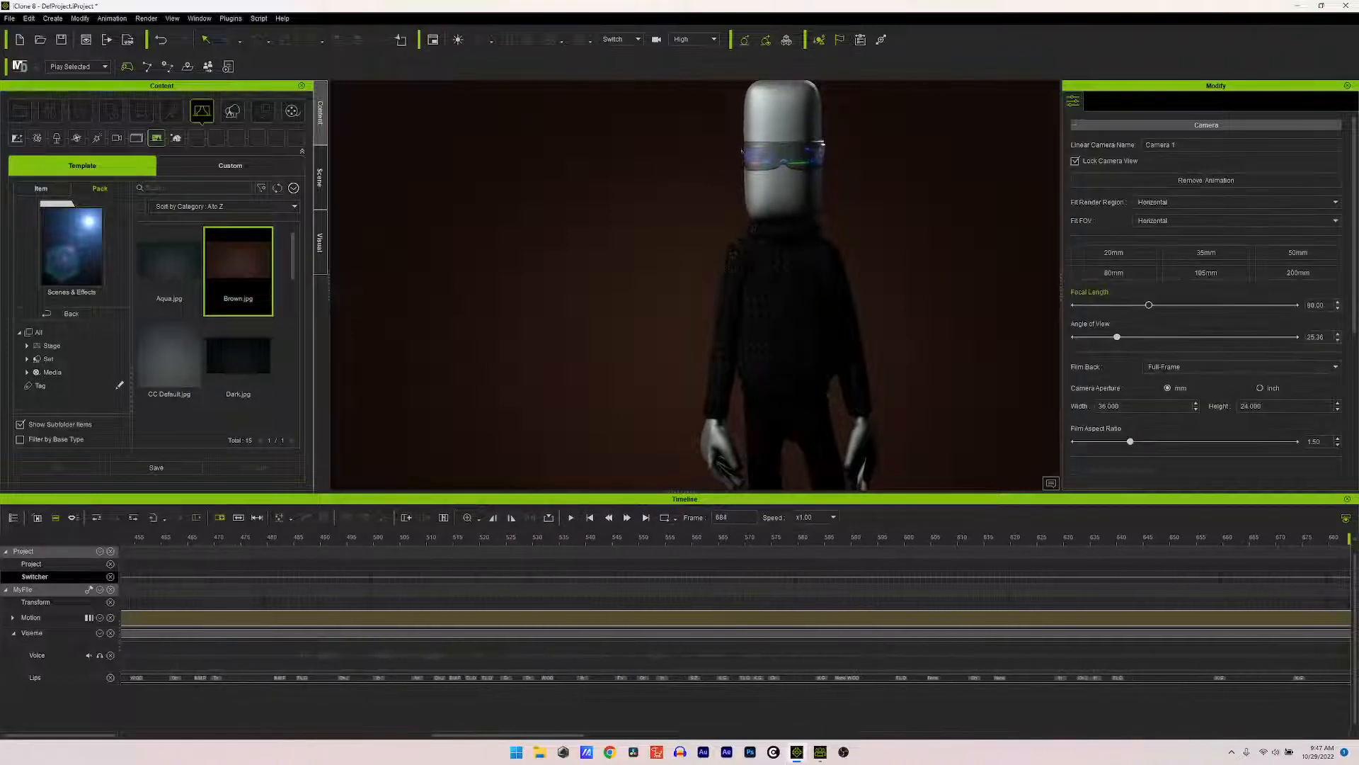
left_click_drag(530, 736, 611, 755)
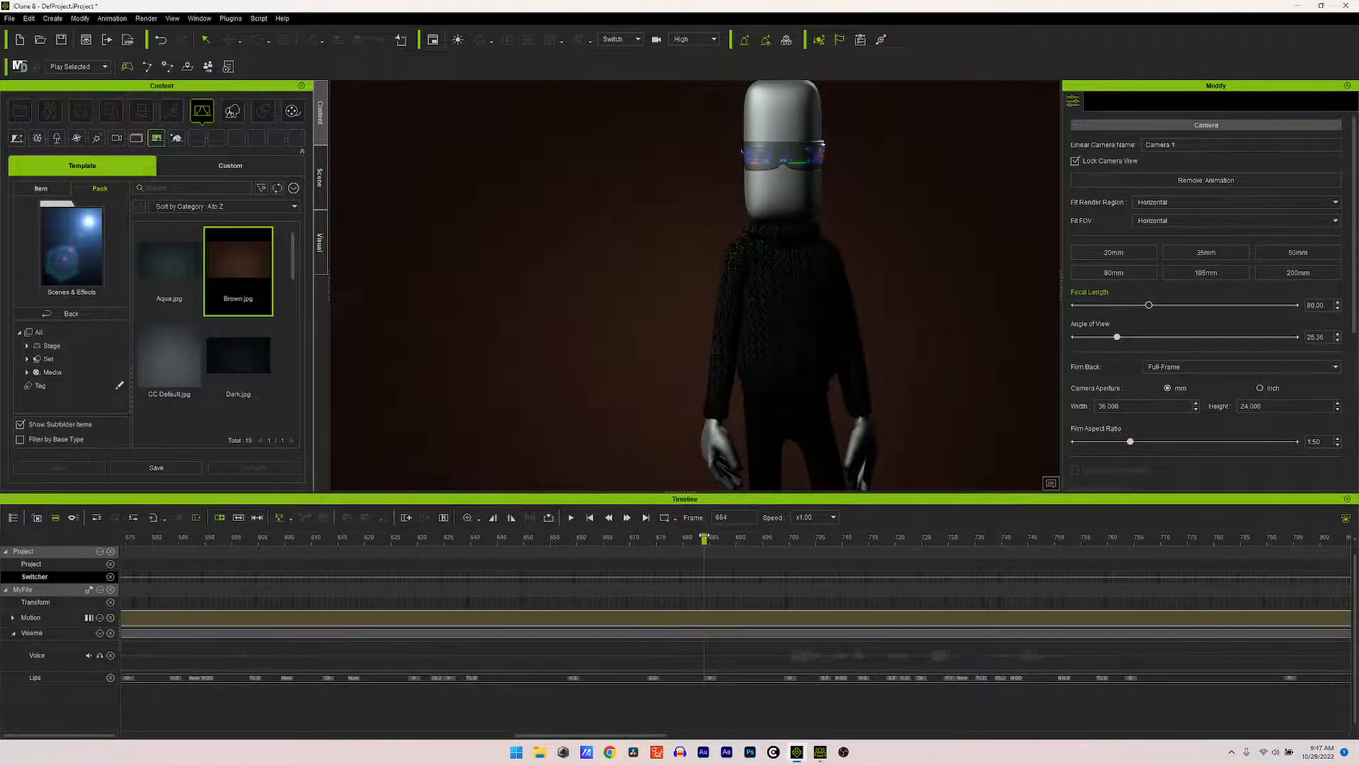
left_click_drag(705, 538, 737, 544)
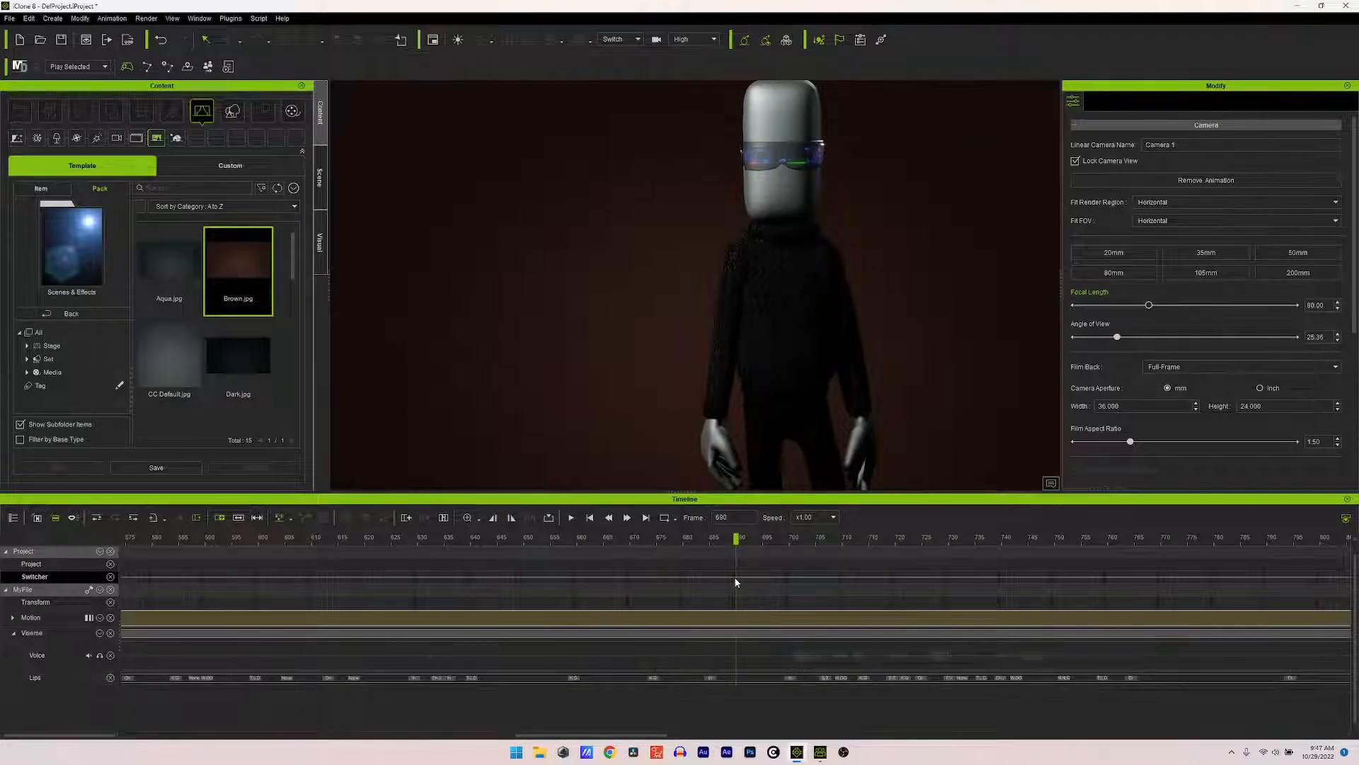
right_click(734, 578)
mouse_move(795, 660)
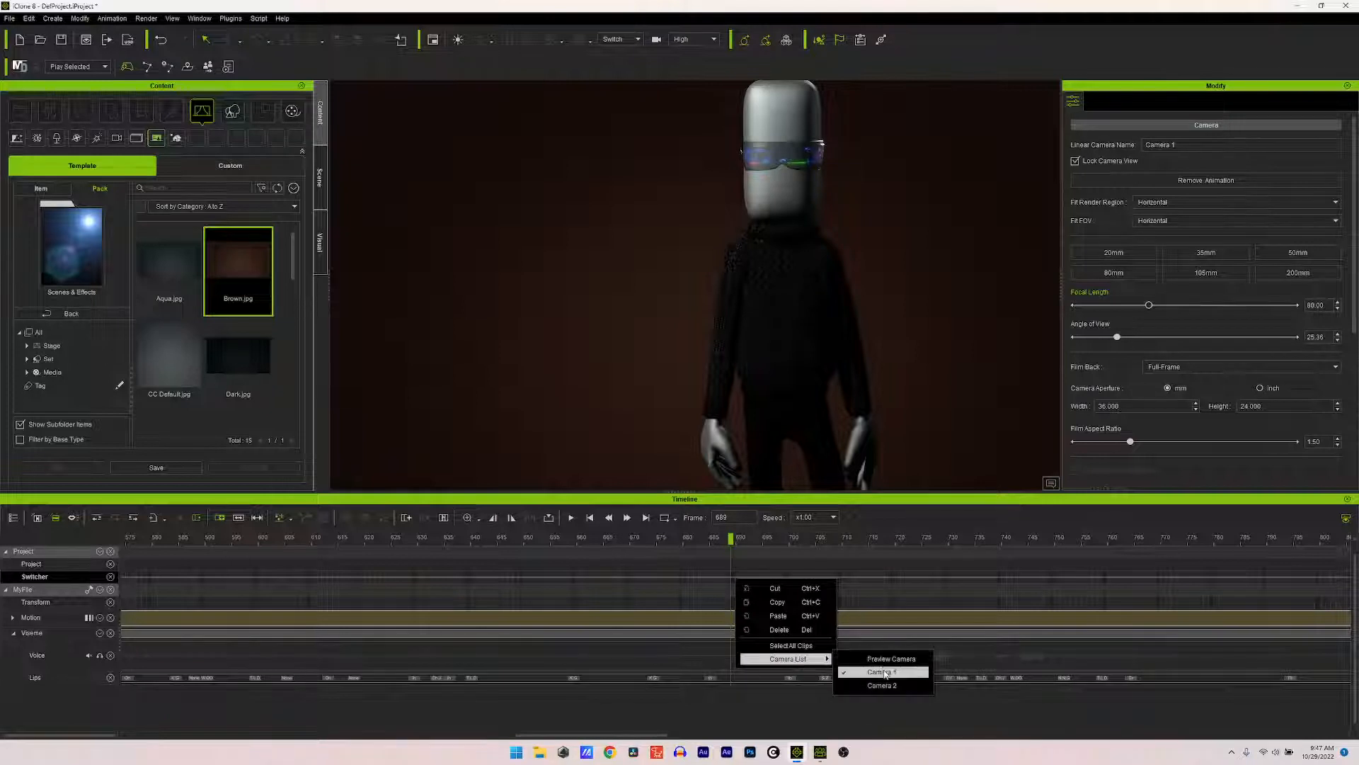
left_click(882, 672)
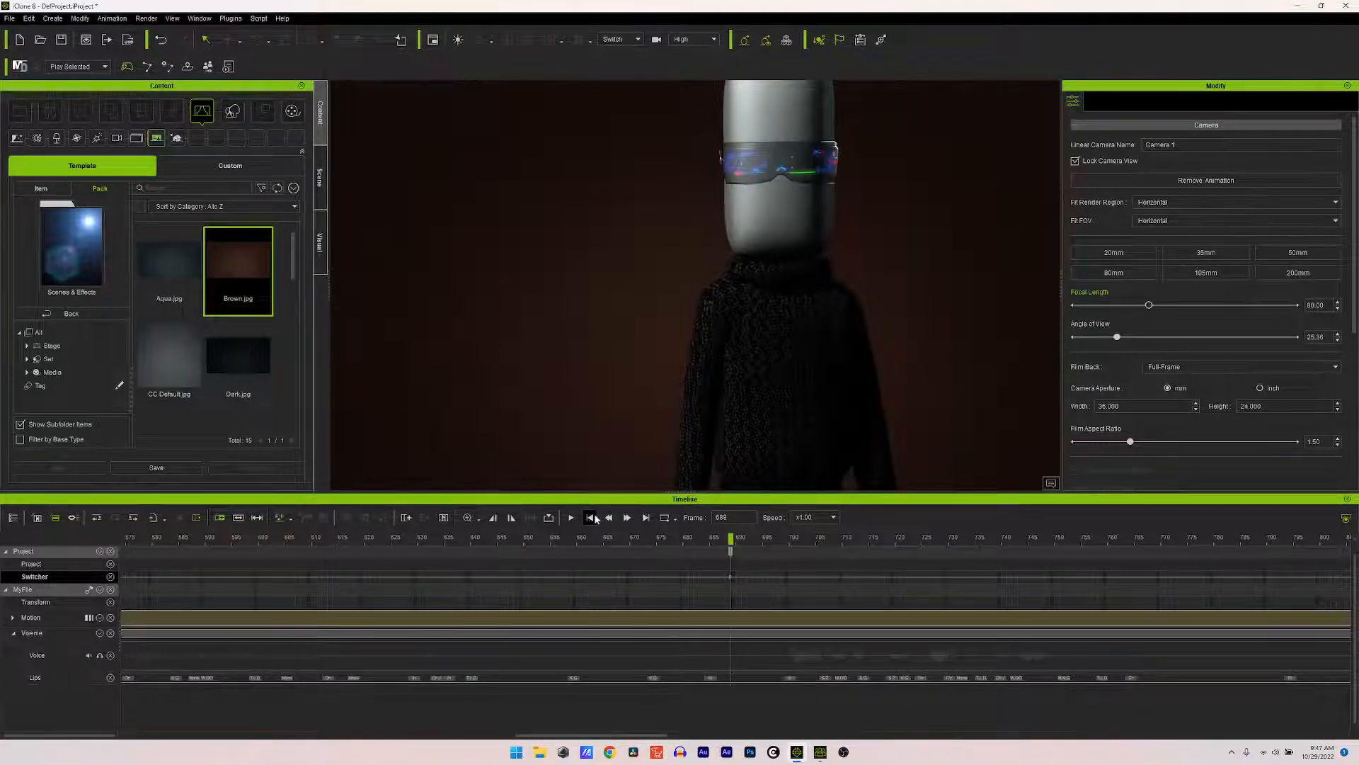
Step: Continue playback and add a switch to Camera 1 at frame 1071 on the Switcher track
left_click(571, 517)
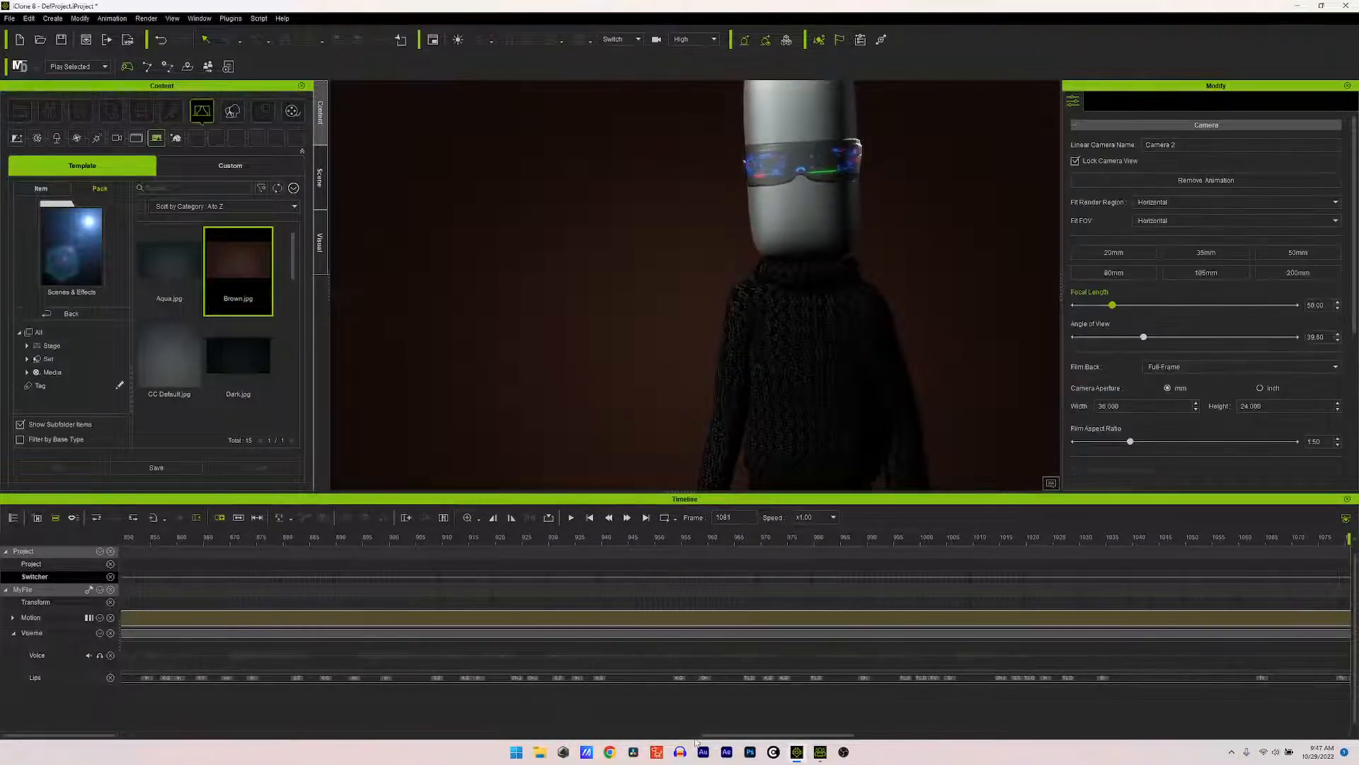
left_click_drag(793, 739, 849, 740)
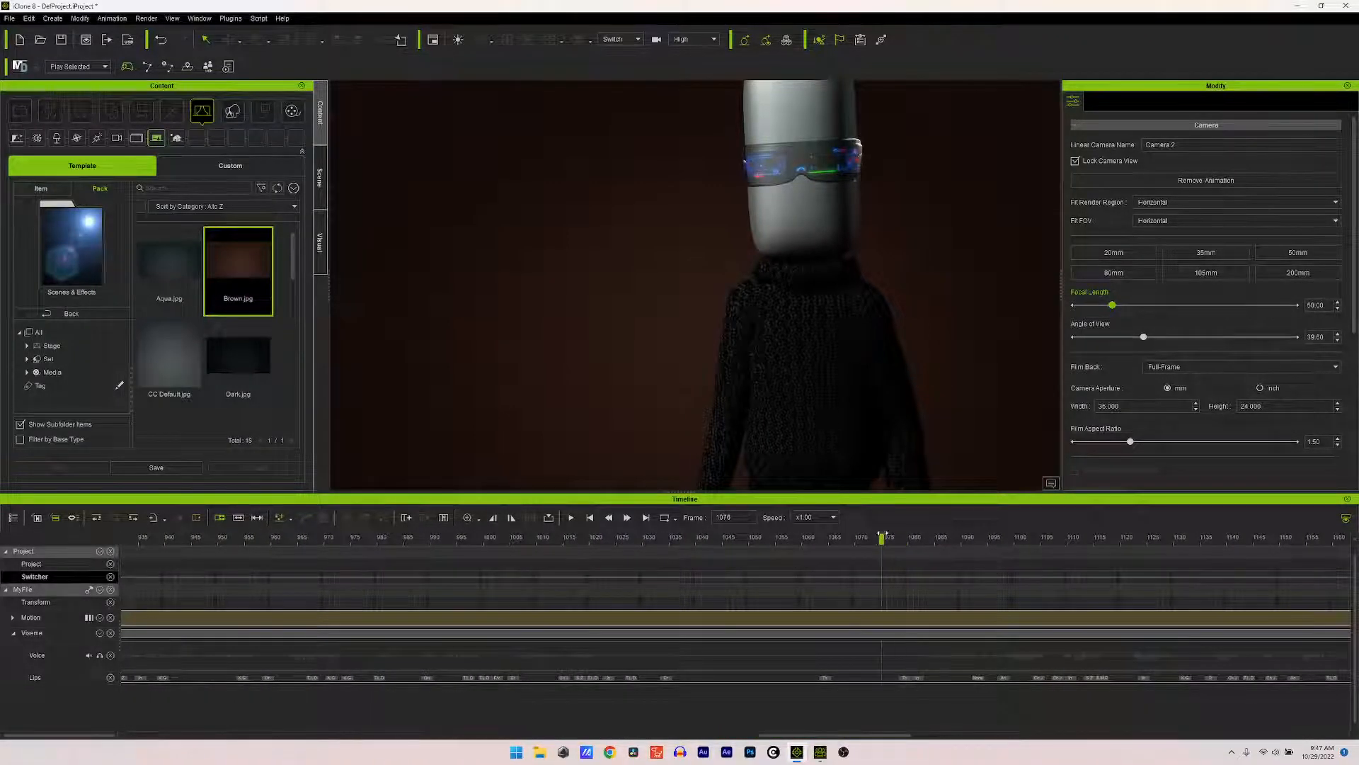
left_click_drag(883, 536, 863, 532)
left_click_drag(861, 536, 927, 549)
left_click_drag(920, 549, 863, 554)
mouse_move(861, 555)
left_mouse_down()
mouse_move(935, 556)
mouse_move(855, 556)
mouse_move(867, 540)
left_mouse_up()
right_click(865, 578)
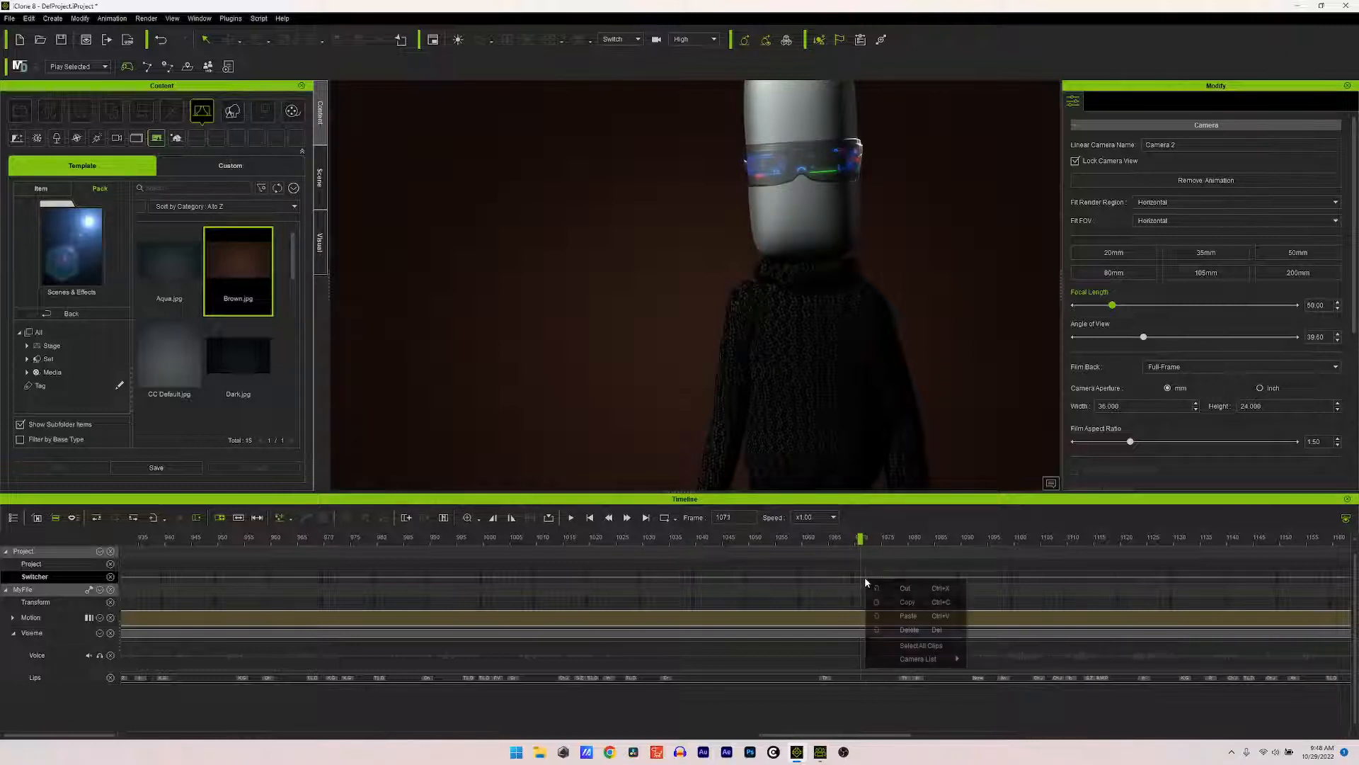
mouse_move(917, 657)
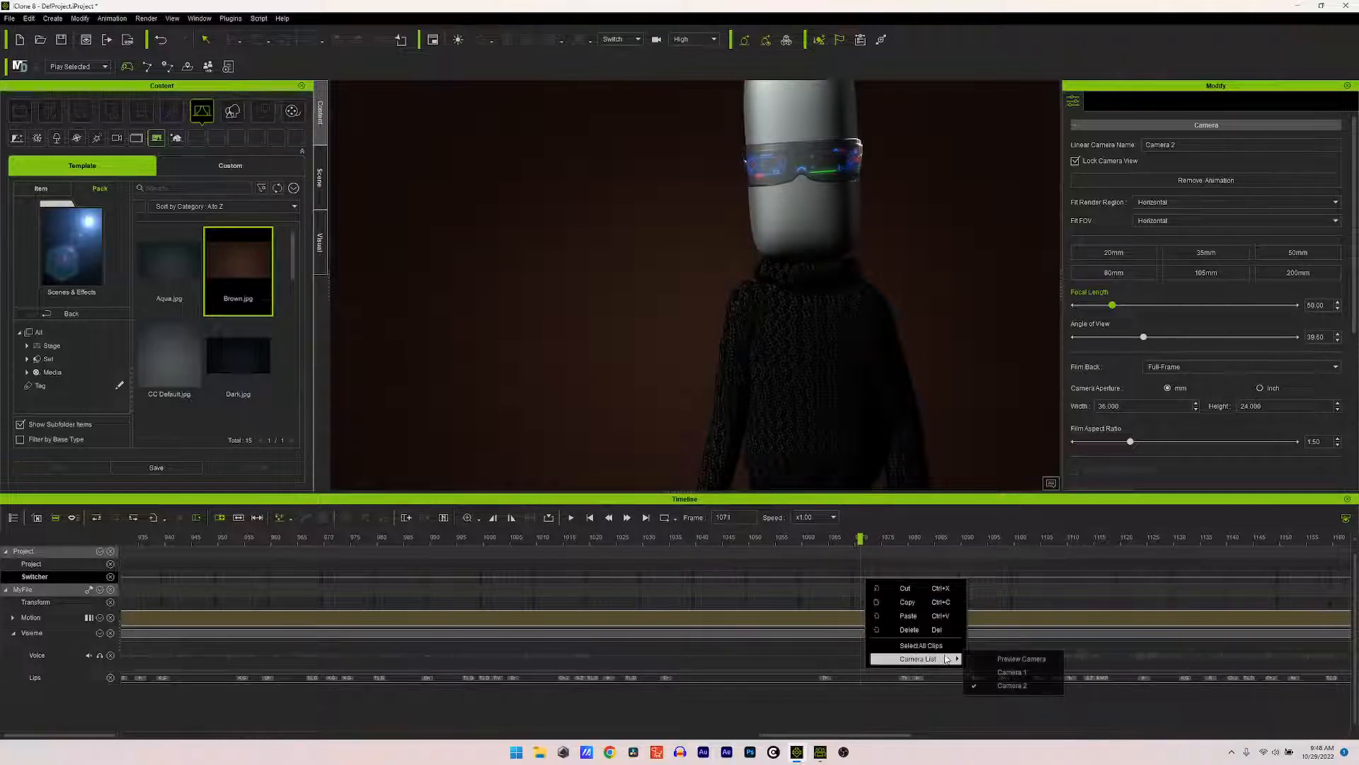
left_click(995, 672)
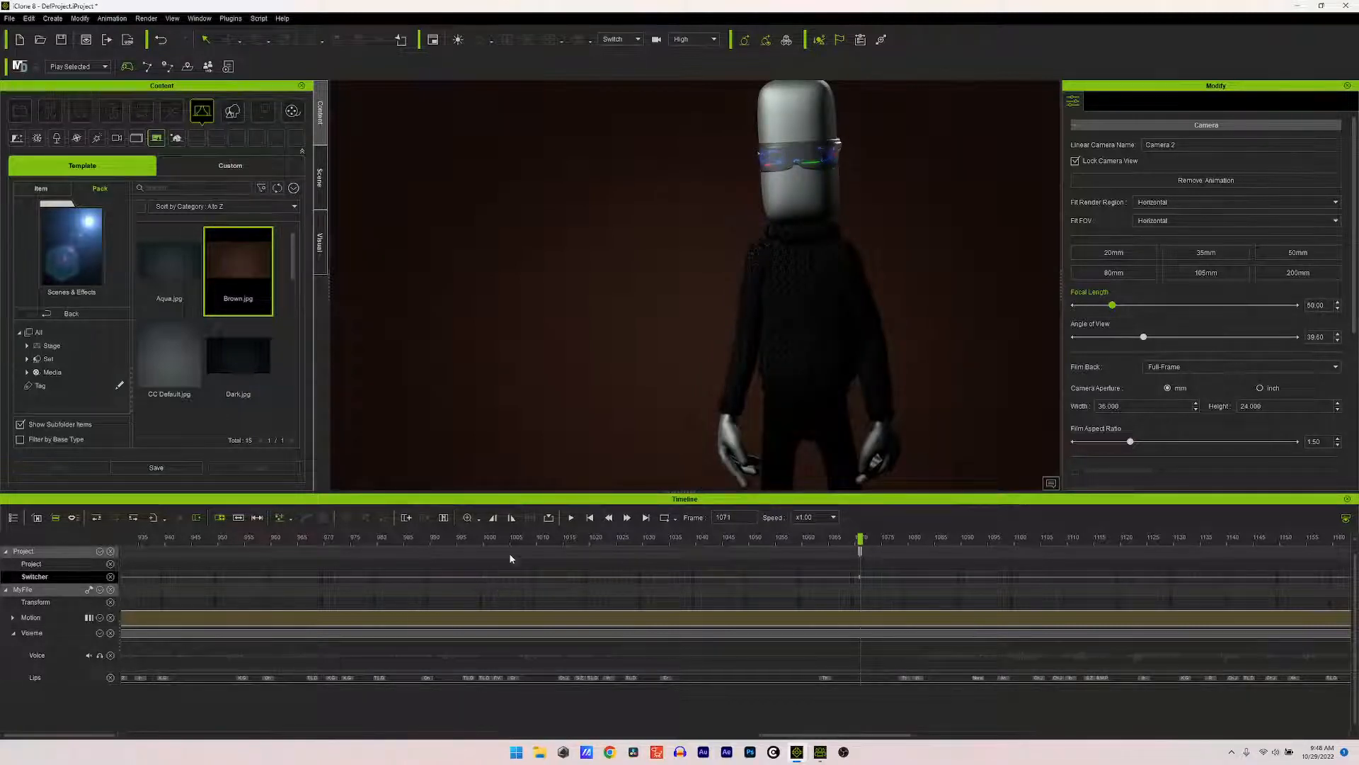
Step: Play through to the project's end, then extend End Frames to 4659 in the project settings
left_click(570, 517)
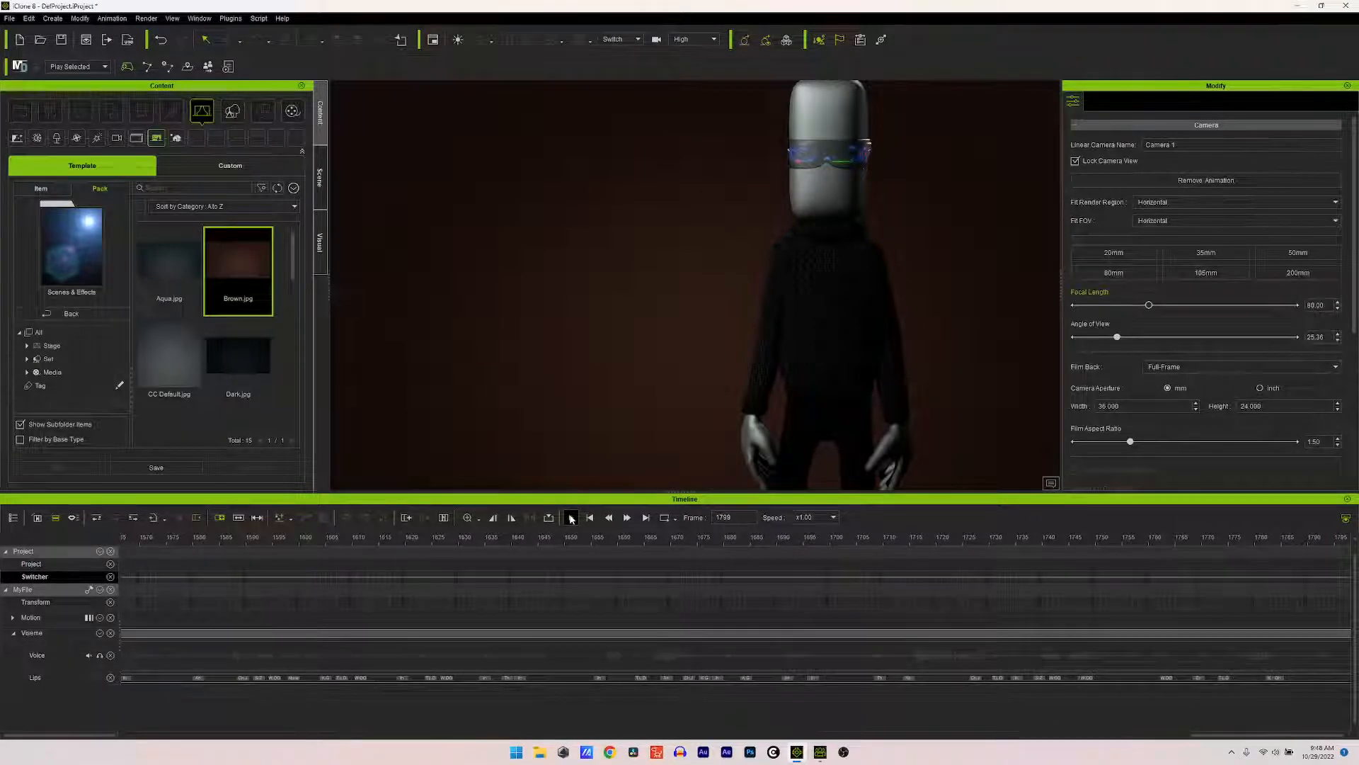
left_click(571, 517)
left_click(29, 19)
left_click(74, 316)
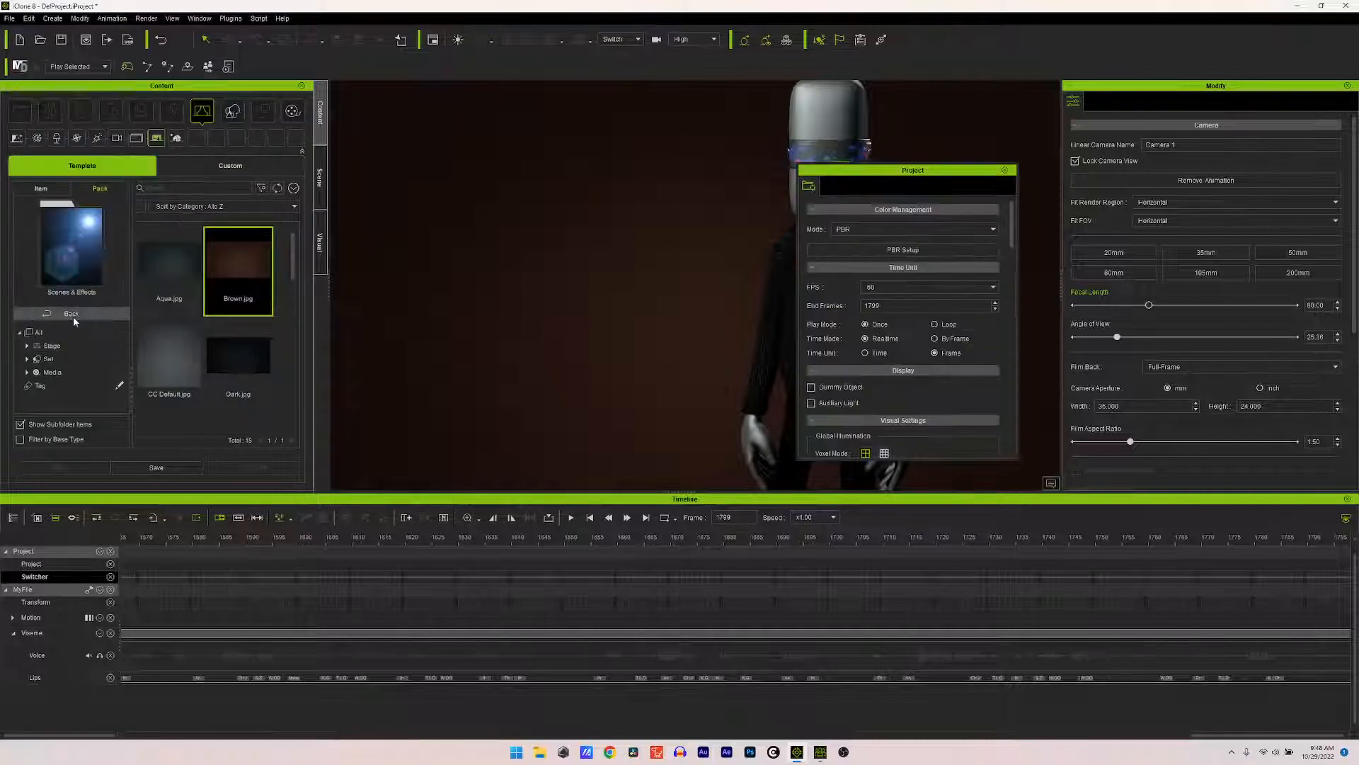
left_click_drag(888, 309, 854, 304)
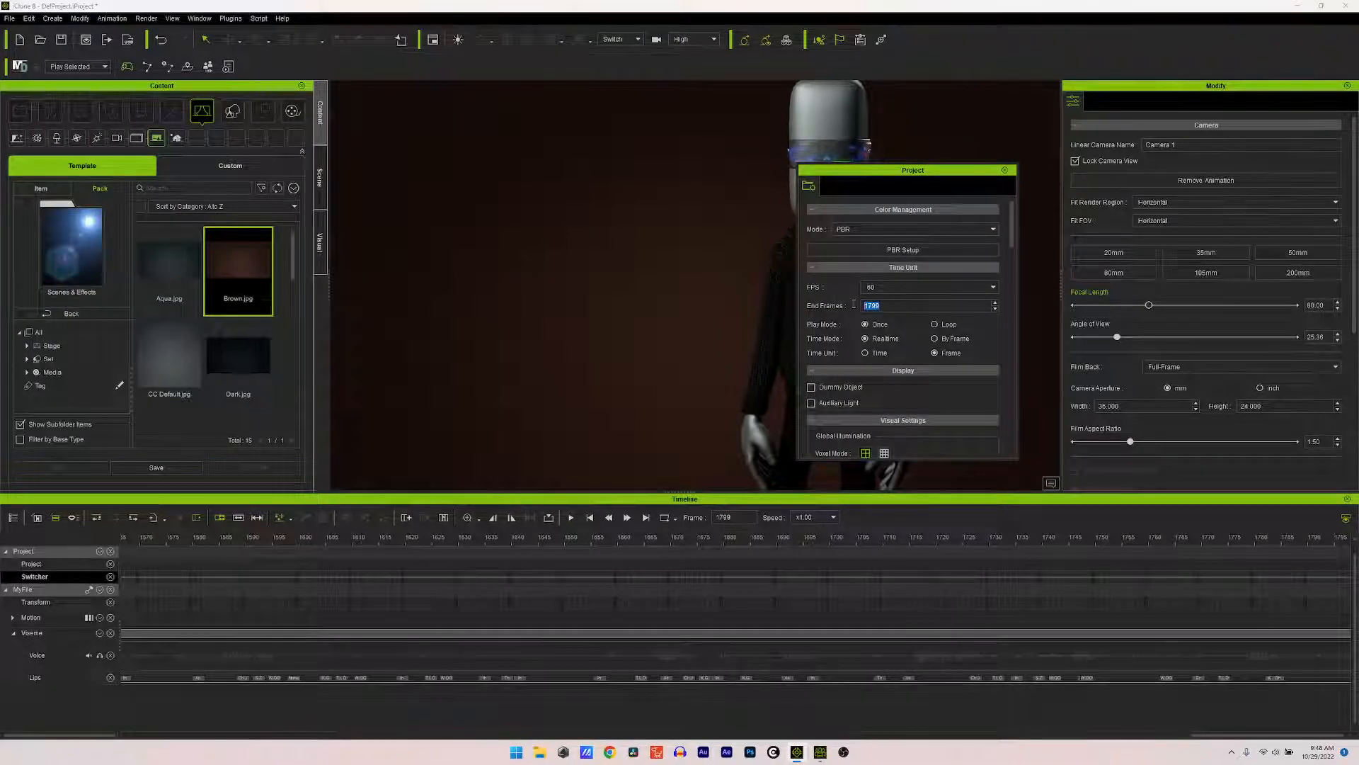
type("4660")
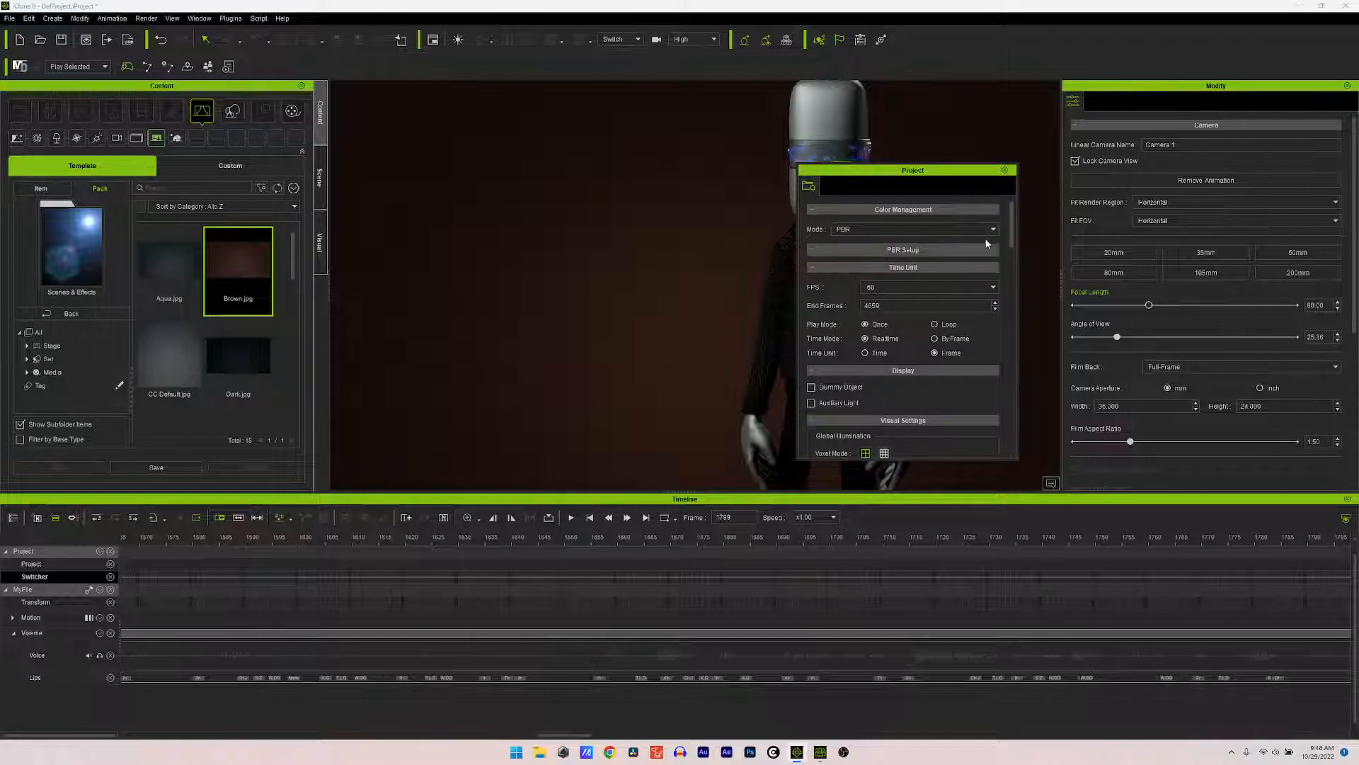
left_click(1004, 171)
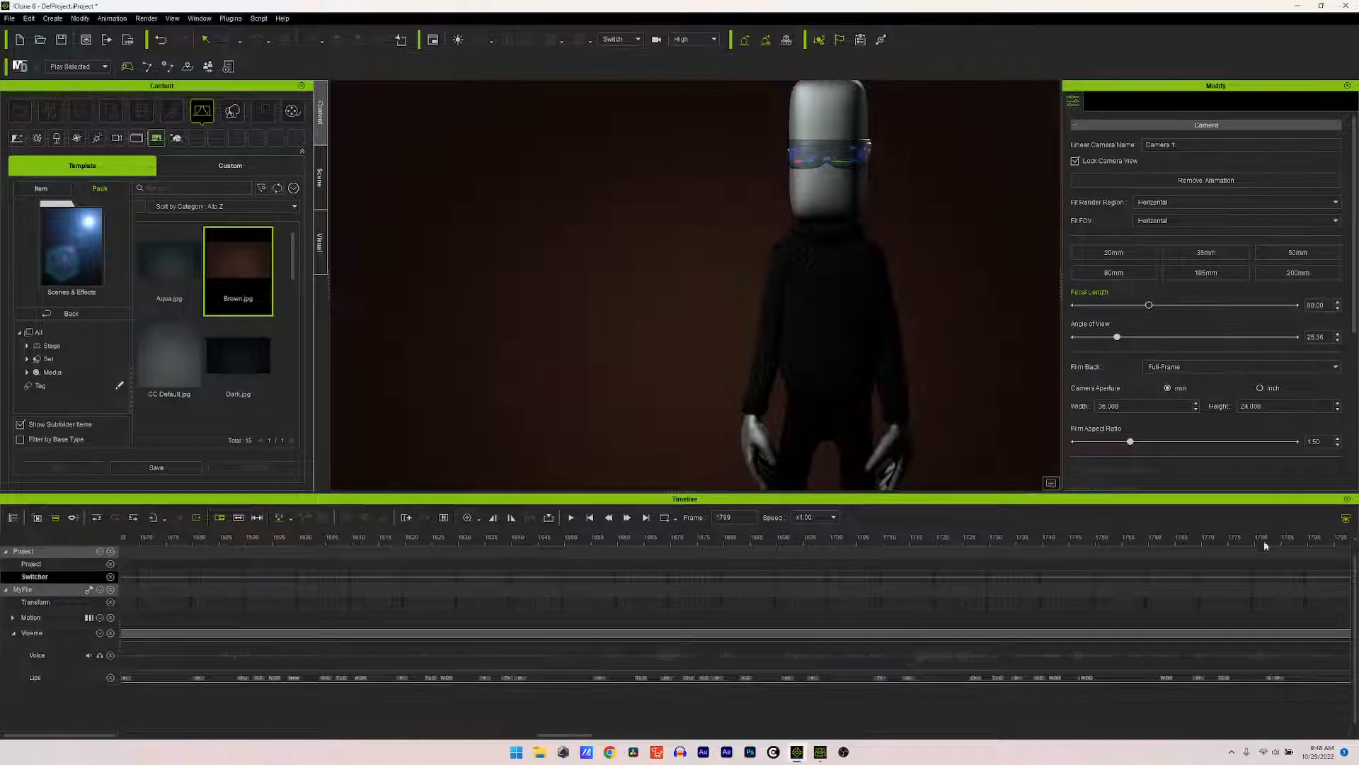
Step: Jump the playhead to frame 4659 to check where the animation tracks end
left_click(711, 520)
type("4659")
key("Return")
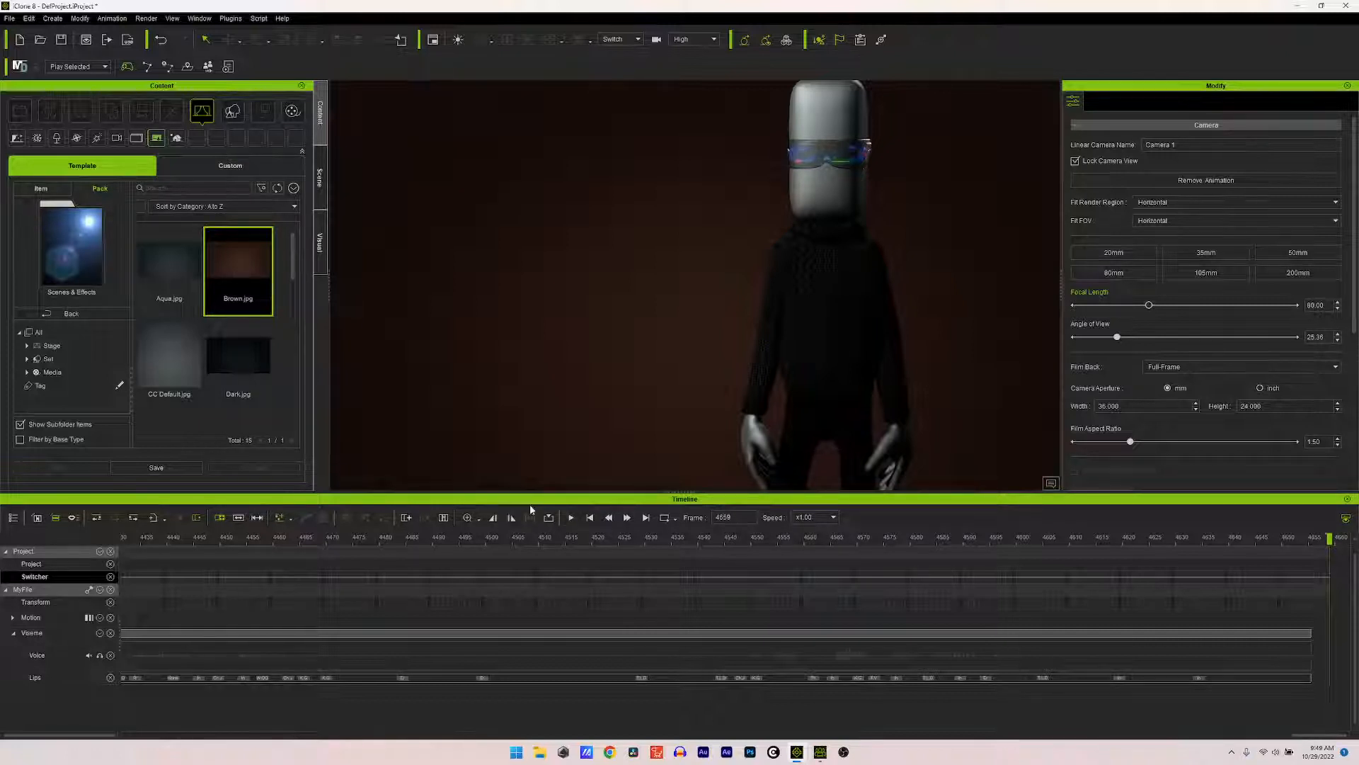
Step: Replay the animation from the start to review the camera switches, then bring the first cuts back into the timeline
left_click(591, 519)
left_click(571, 518)
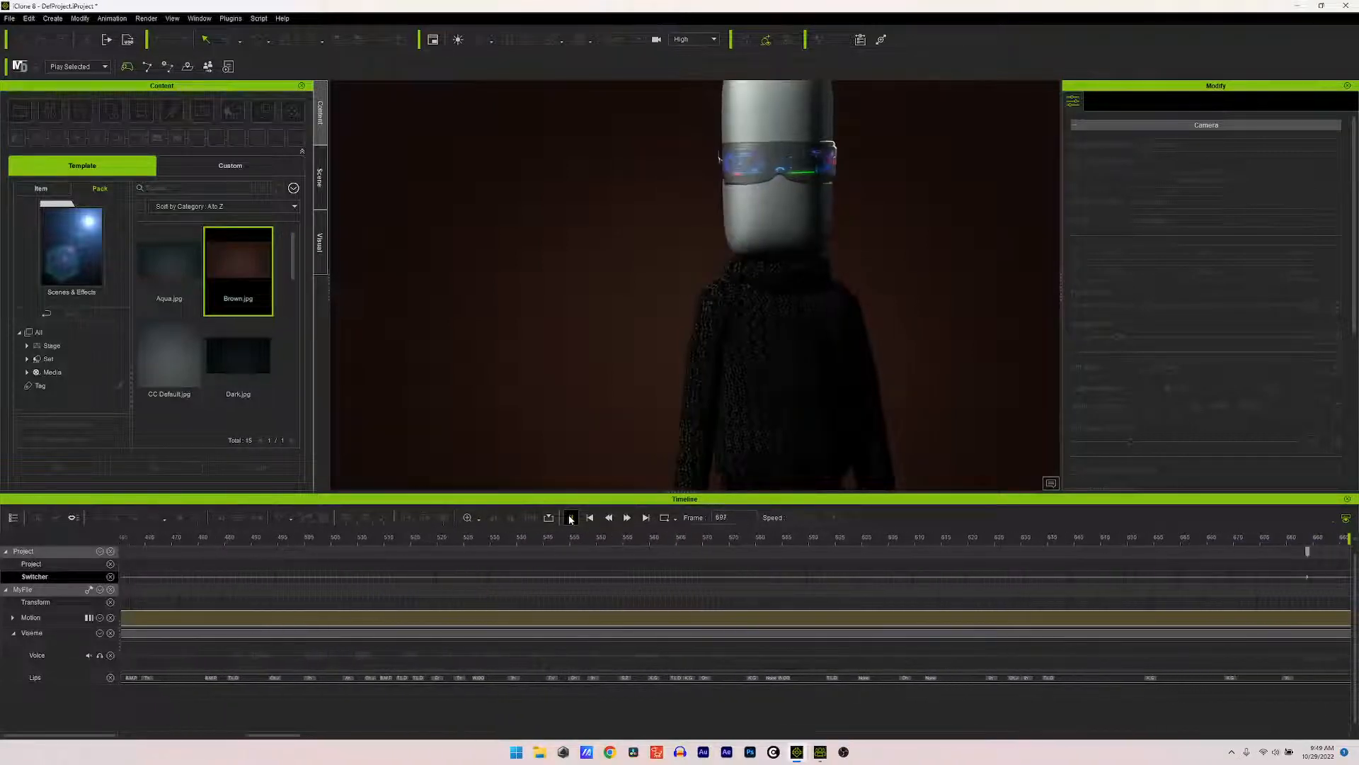
left_click(570, 518)
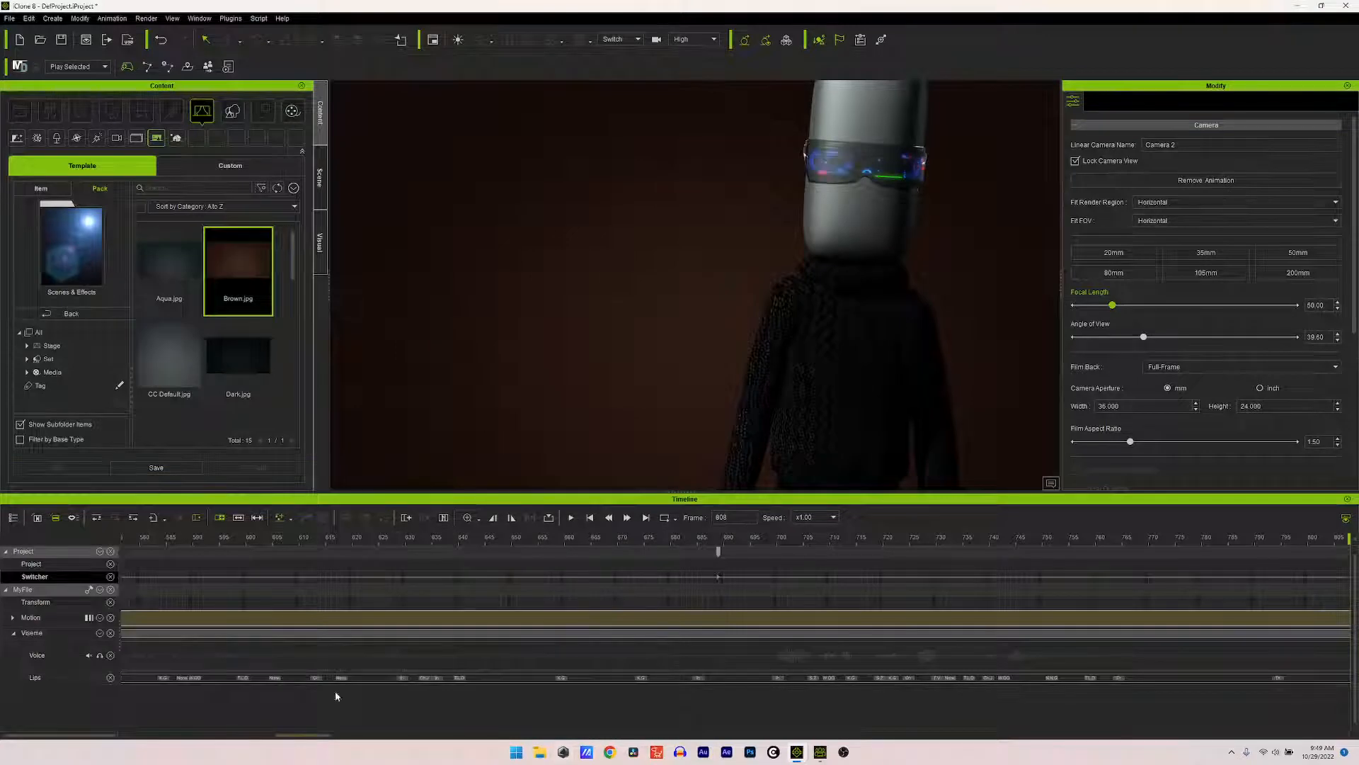
left_click_drag(316, 741, 209, 761)
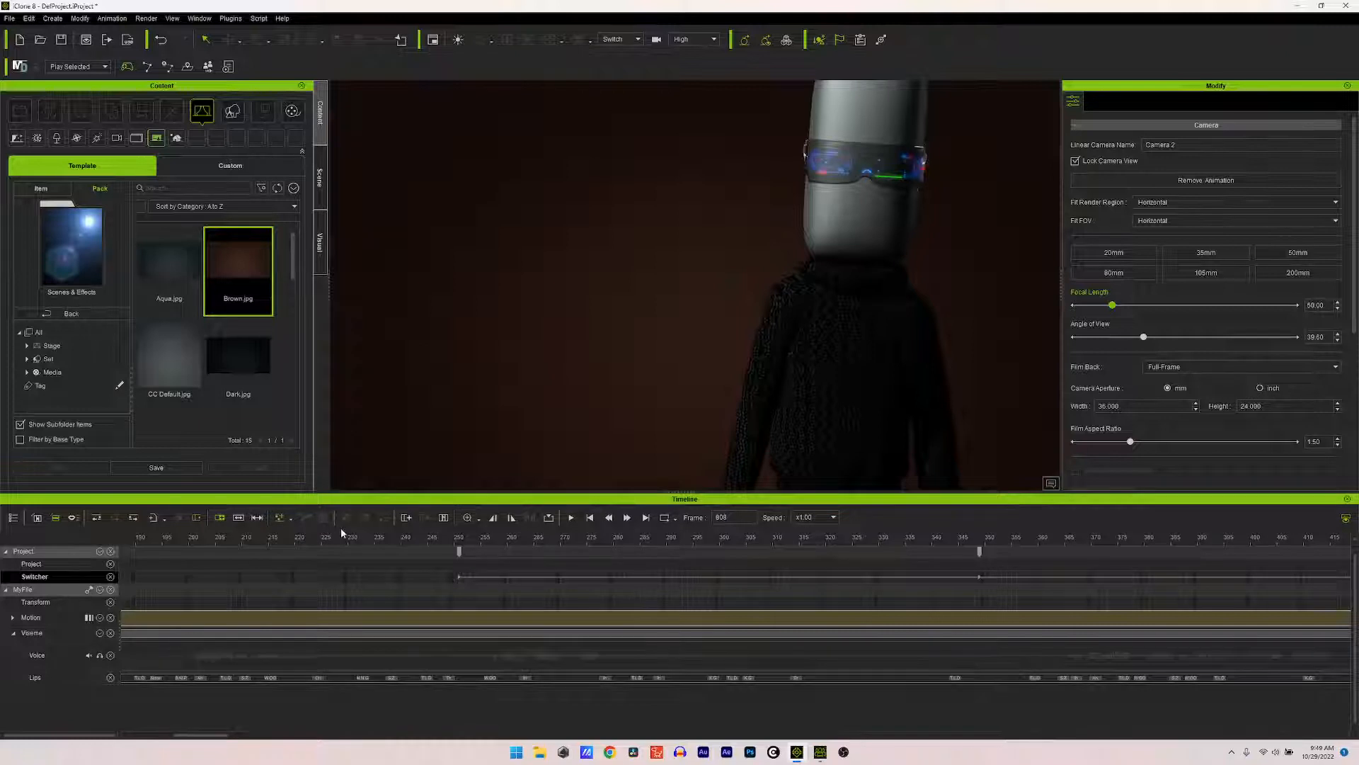
Step: Replay the early camera cuts and move the camera switch near frame 690 about four frames earlier on the Switcher track
left_click(354, 551)
left_click(571, 518)
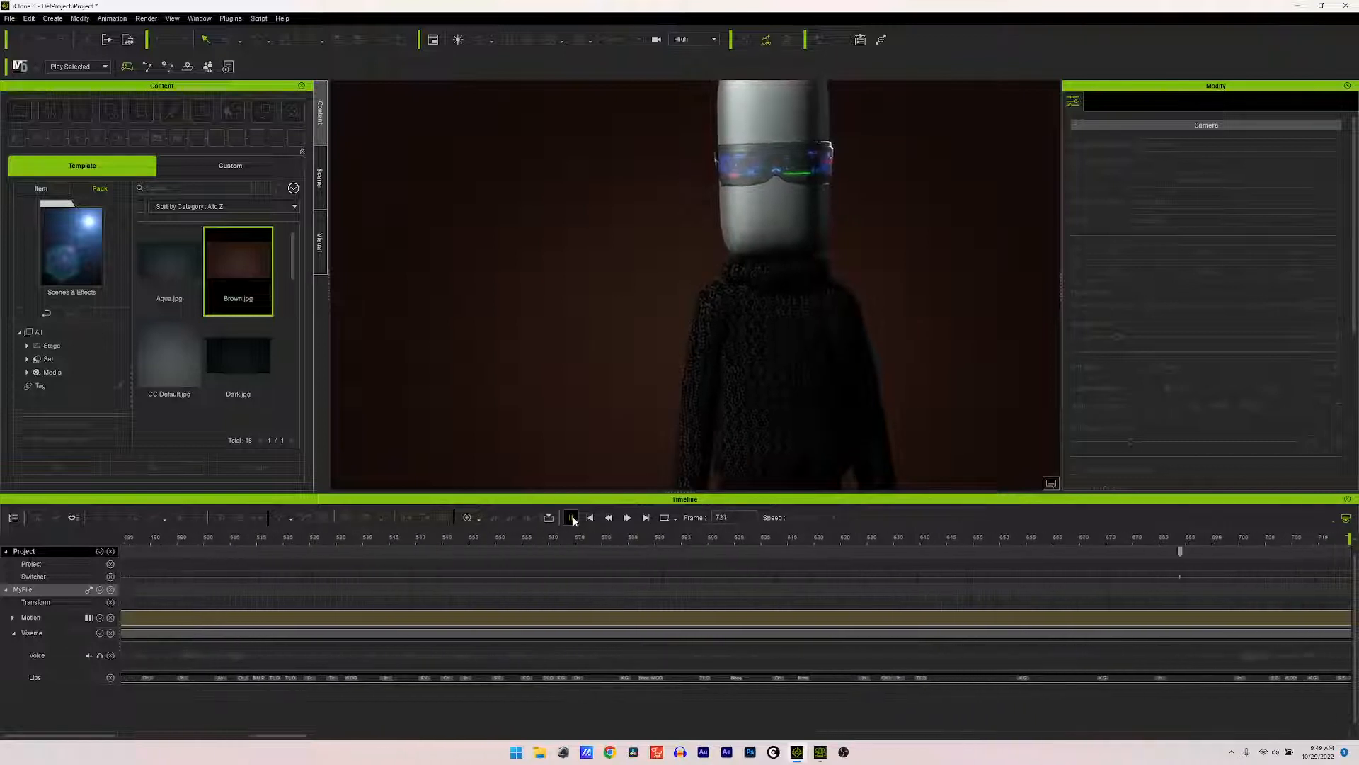
left_click(572, 518)
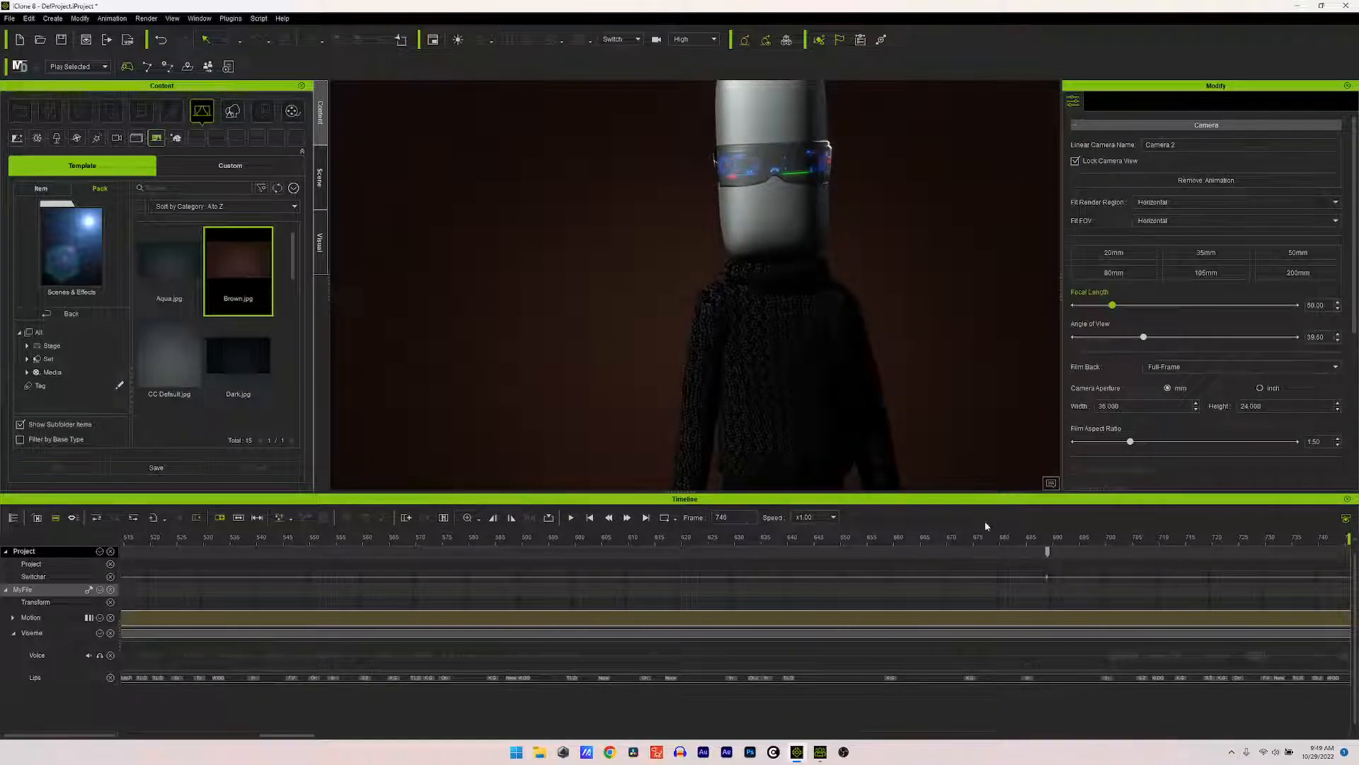
left_click(1046, 578)
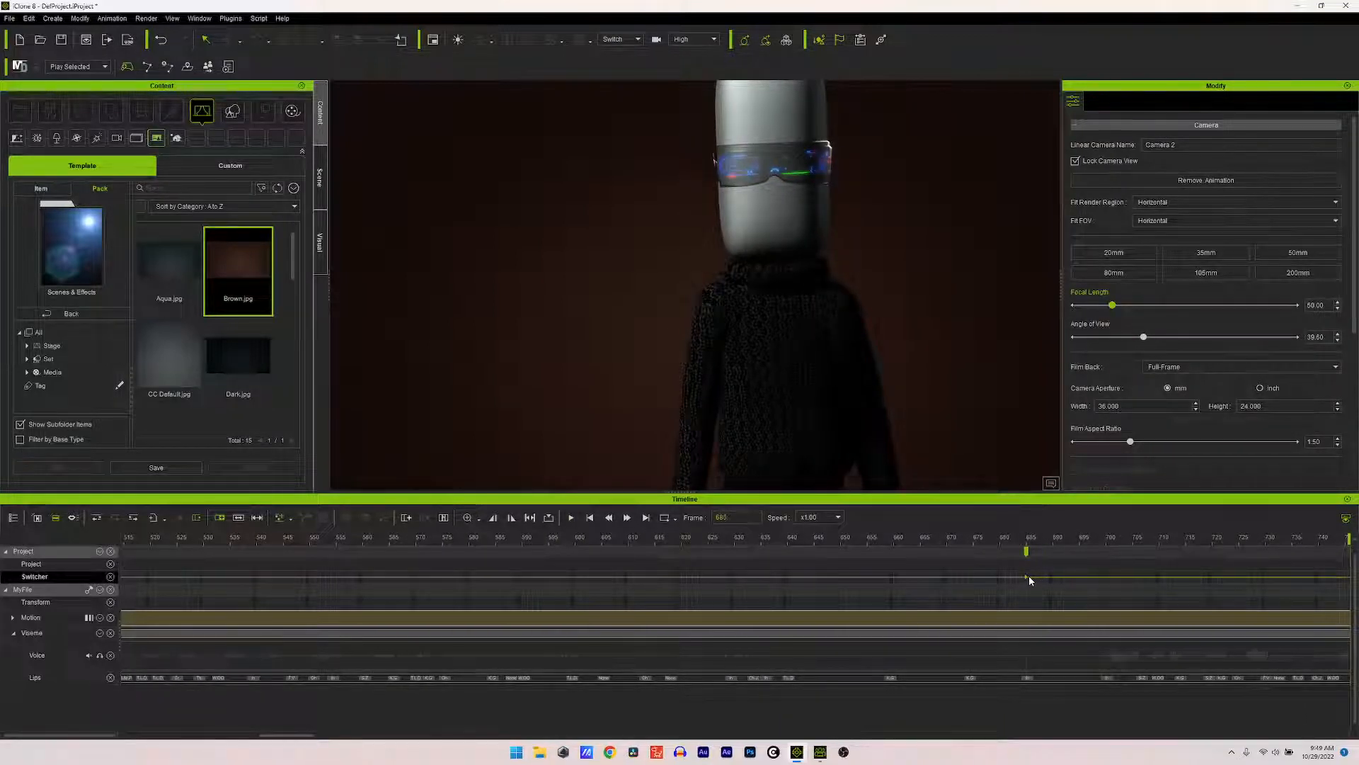
Step: Play on past the switch to Camera 1 at frame 1071 and move that switch earlier, to frame 1067
left_click(391, 547)
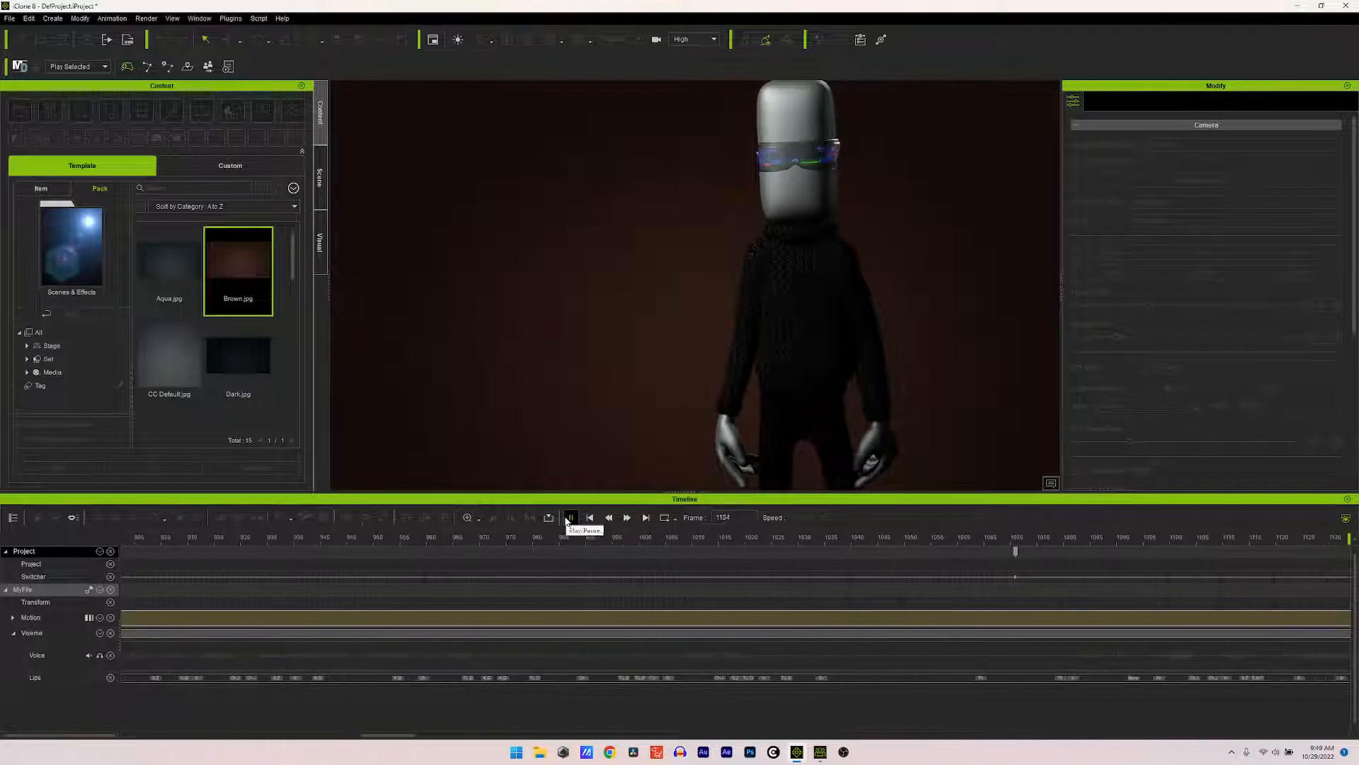
left_click(565, 517)
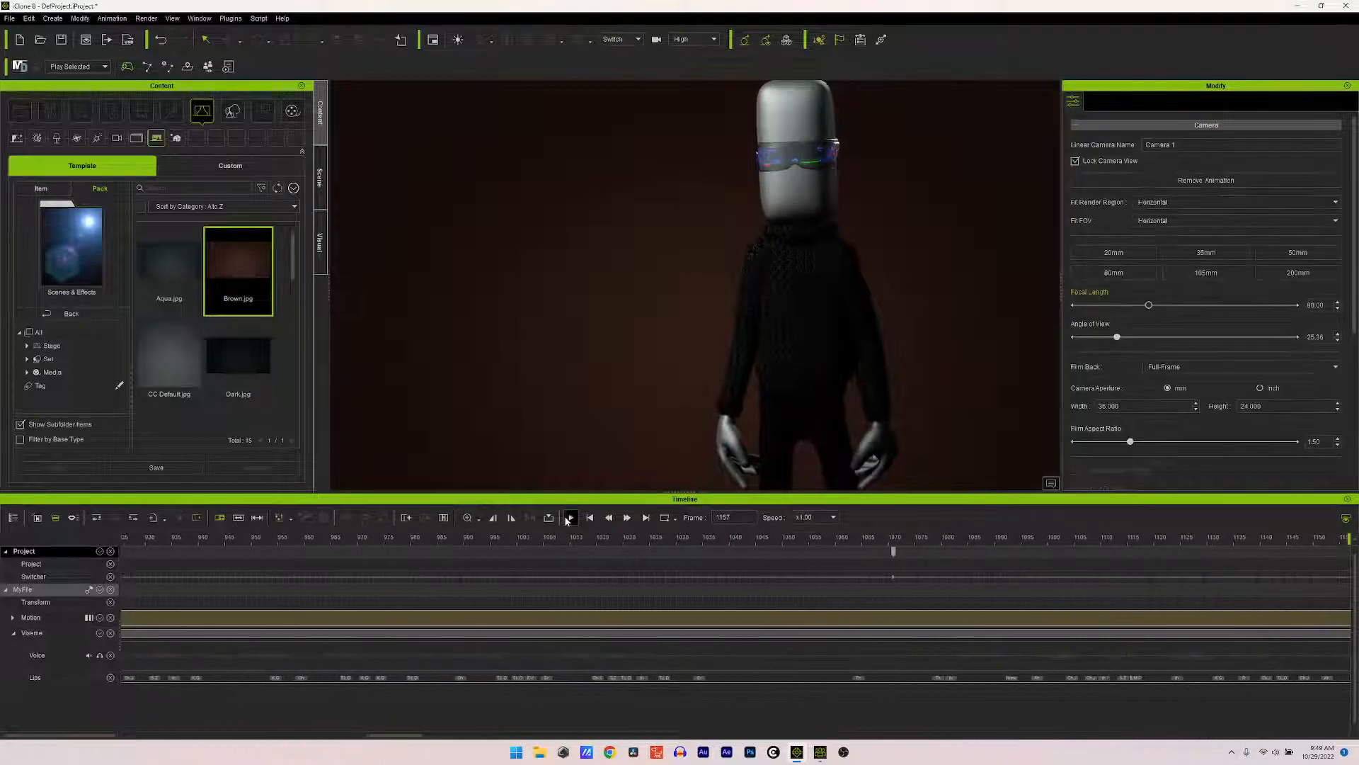
left_click(893, 576)
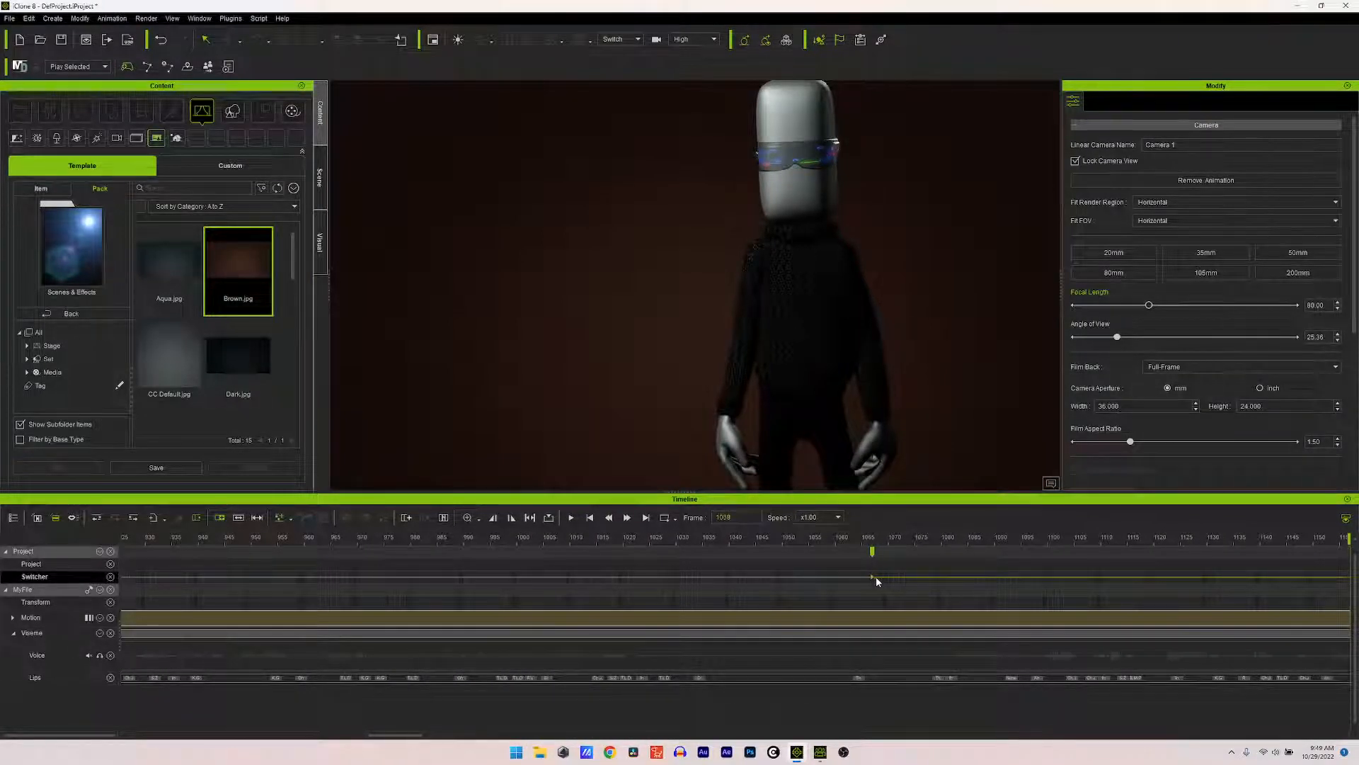
double_click(875, 578)
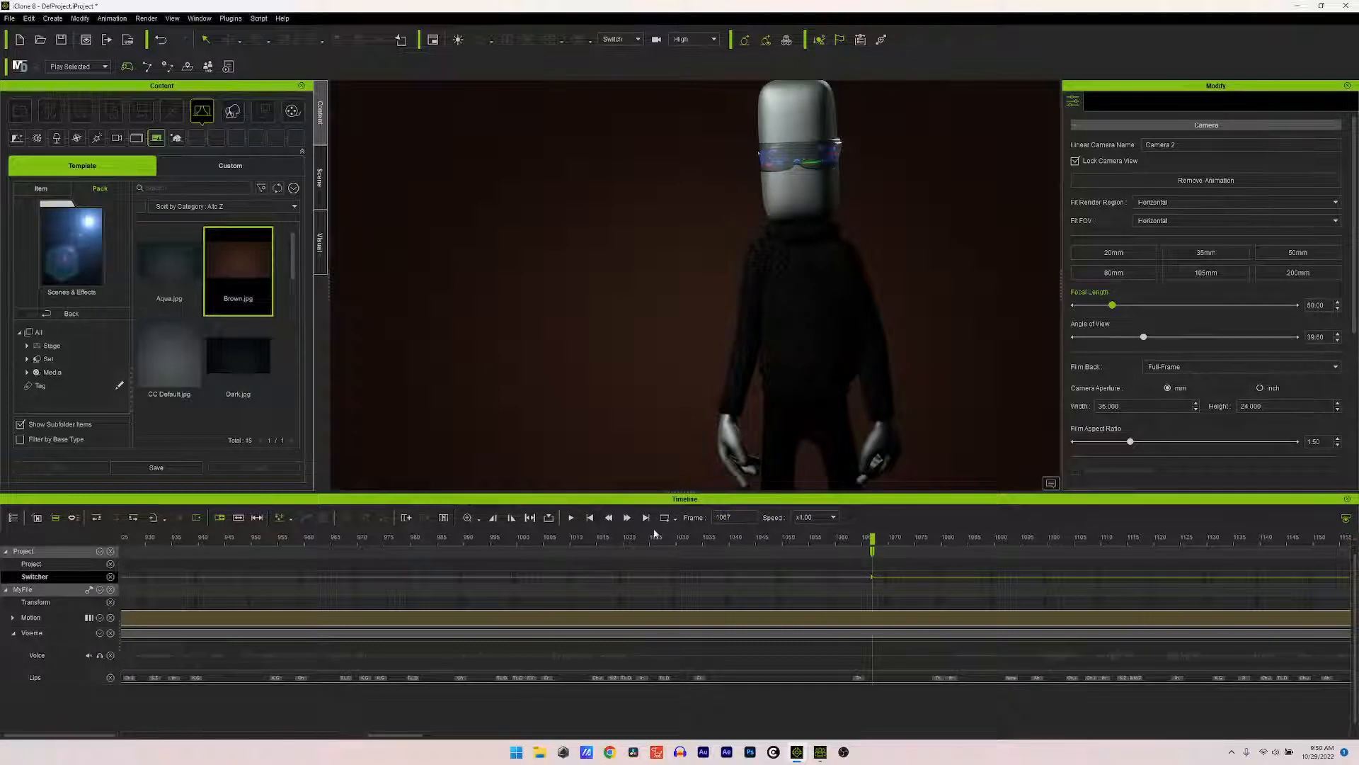
Step: Replay the moved cut from frame 1017 onward, then go back along the timeline to inspect the character's motion clip
left_click(610, 547)
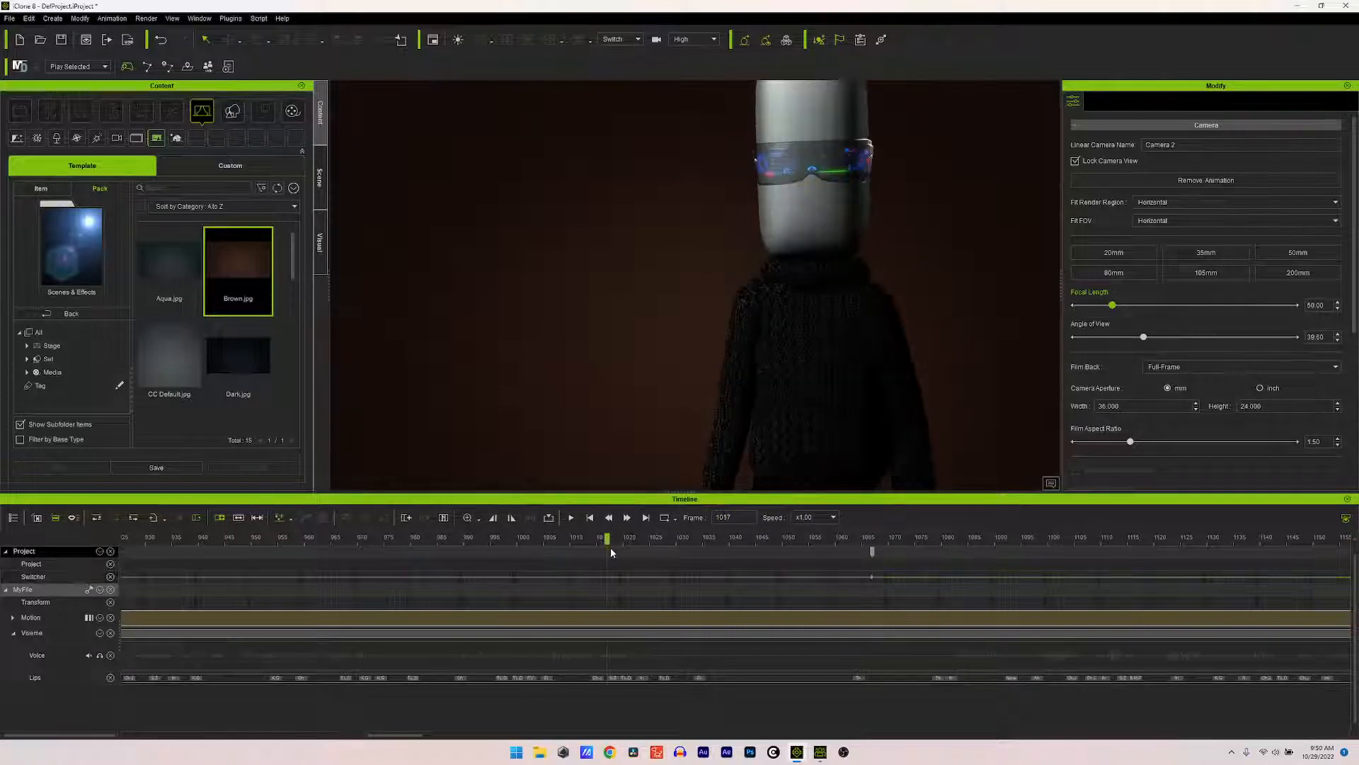
left_click(568, 519)
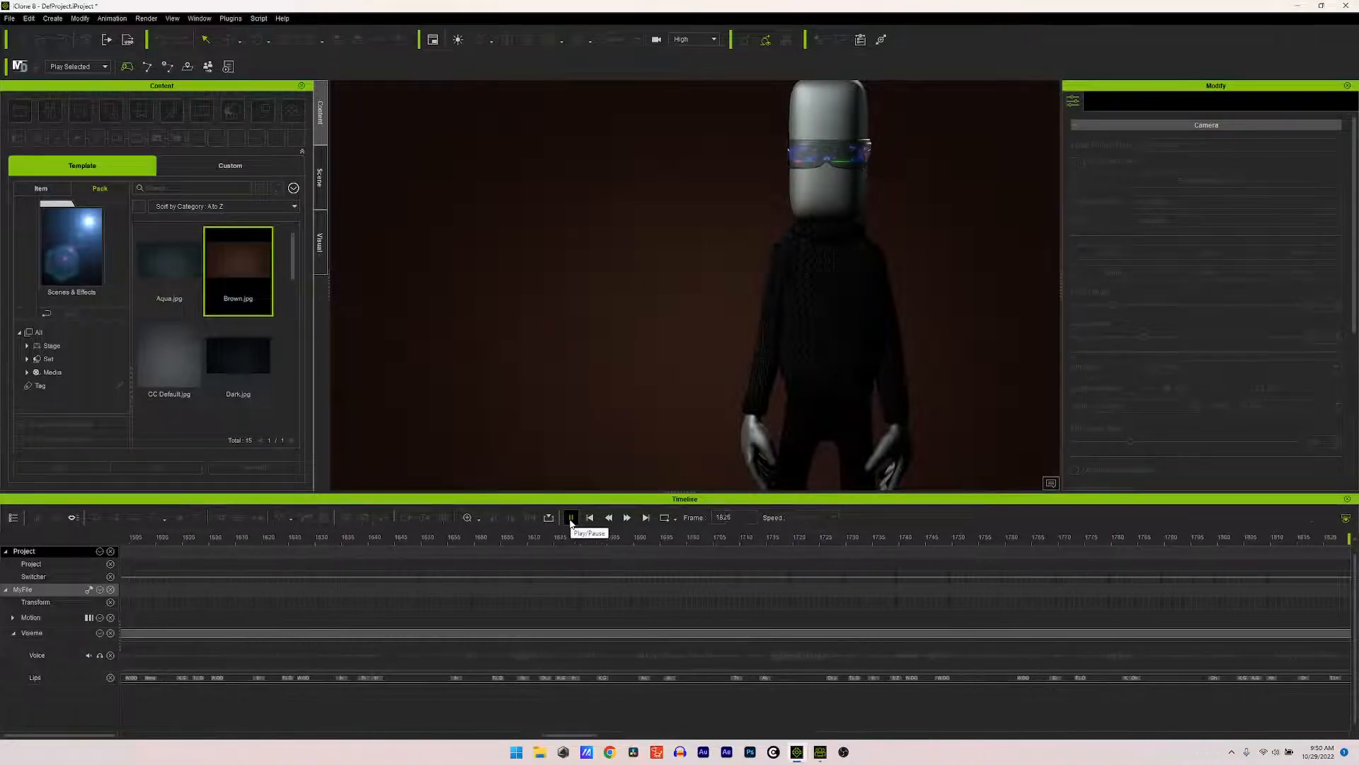
left_click(570, 517)
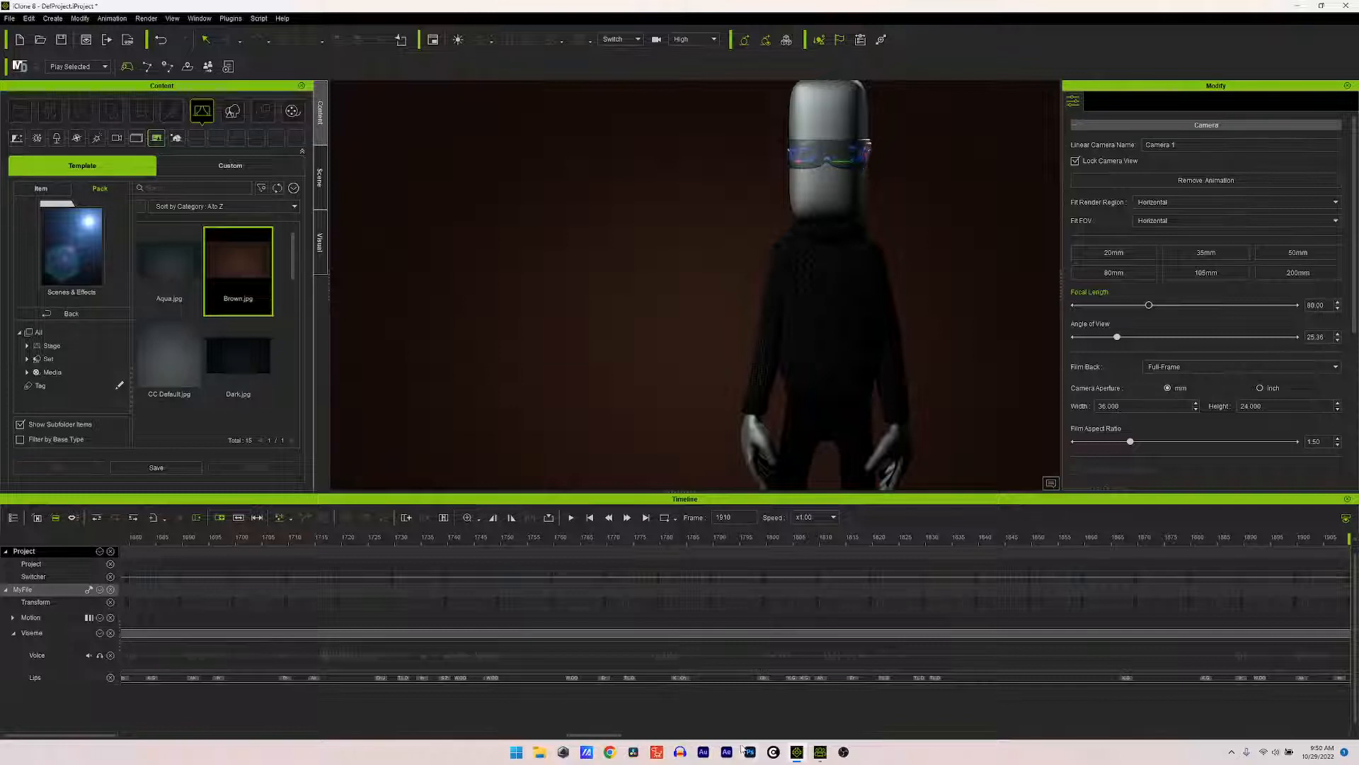
left_click_drag(581, 737, 488, 740)
left_click(600, 620)
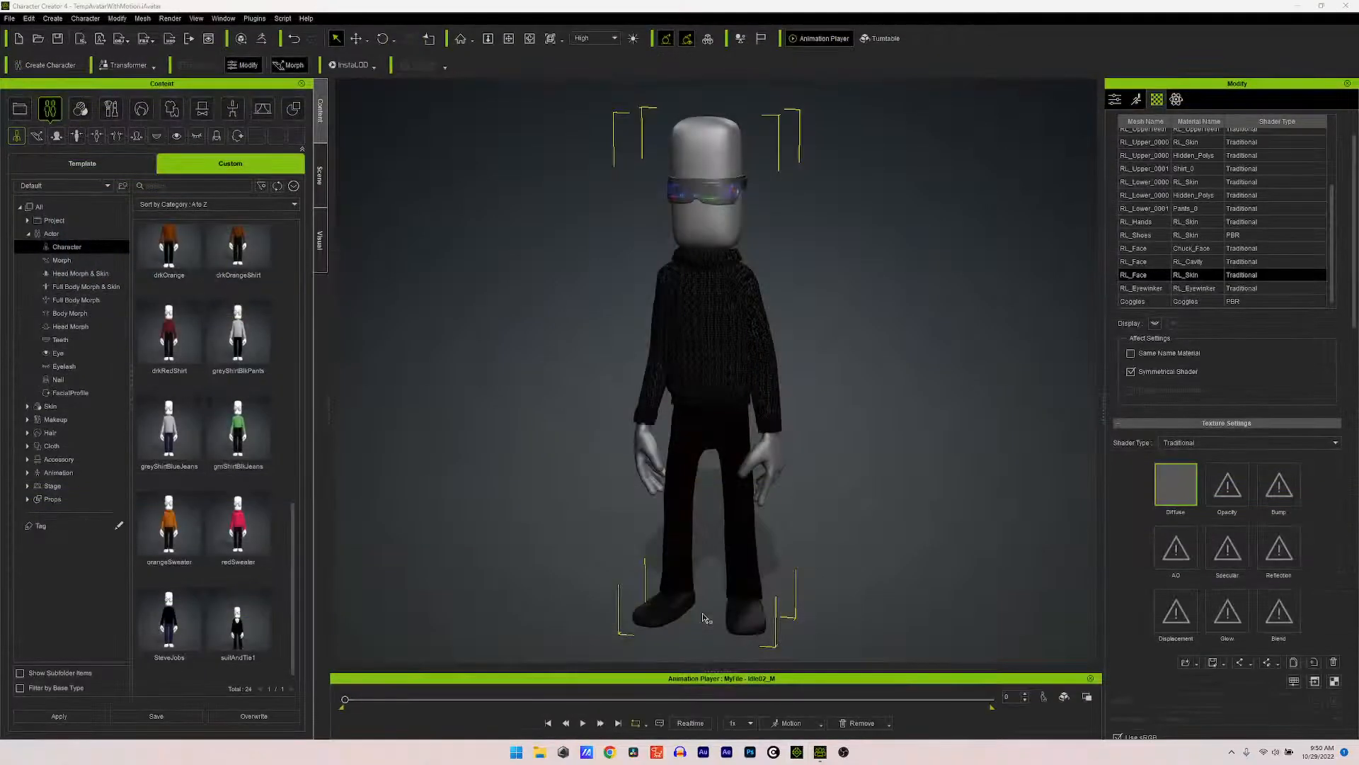
Step: Relaunch iClone 8, recover the unsaved project data and save it as Restore in Documents, replacing the existing file
left_click(796, 753)
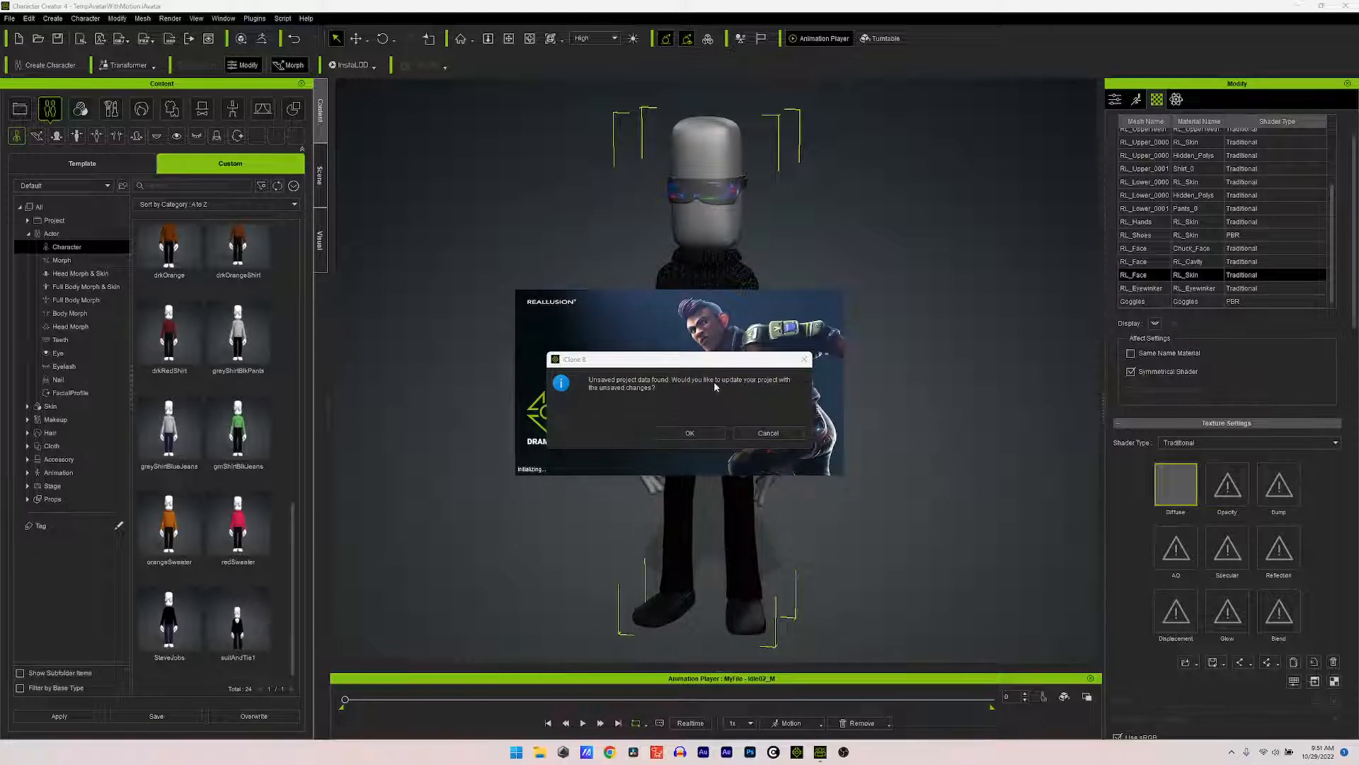
left_click(712, 432)
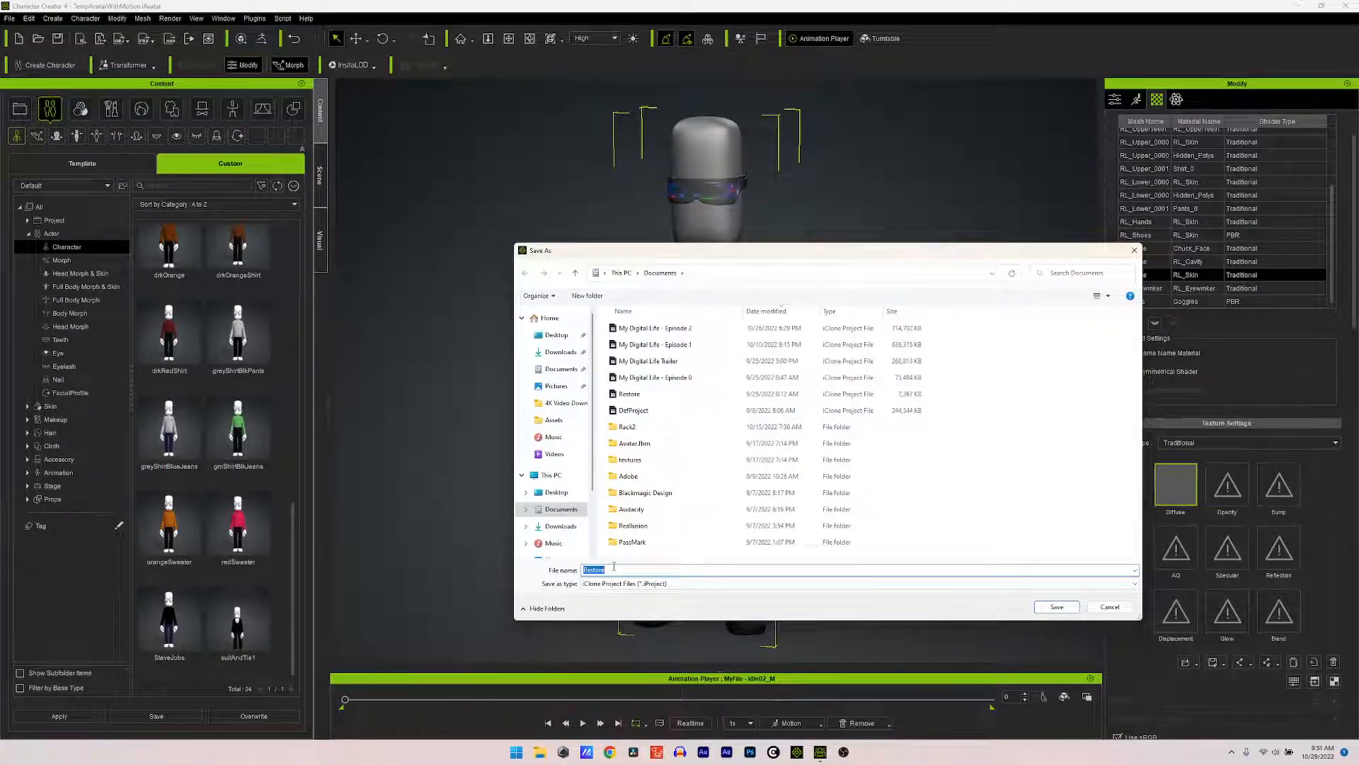
left_click(1057, 607)
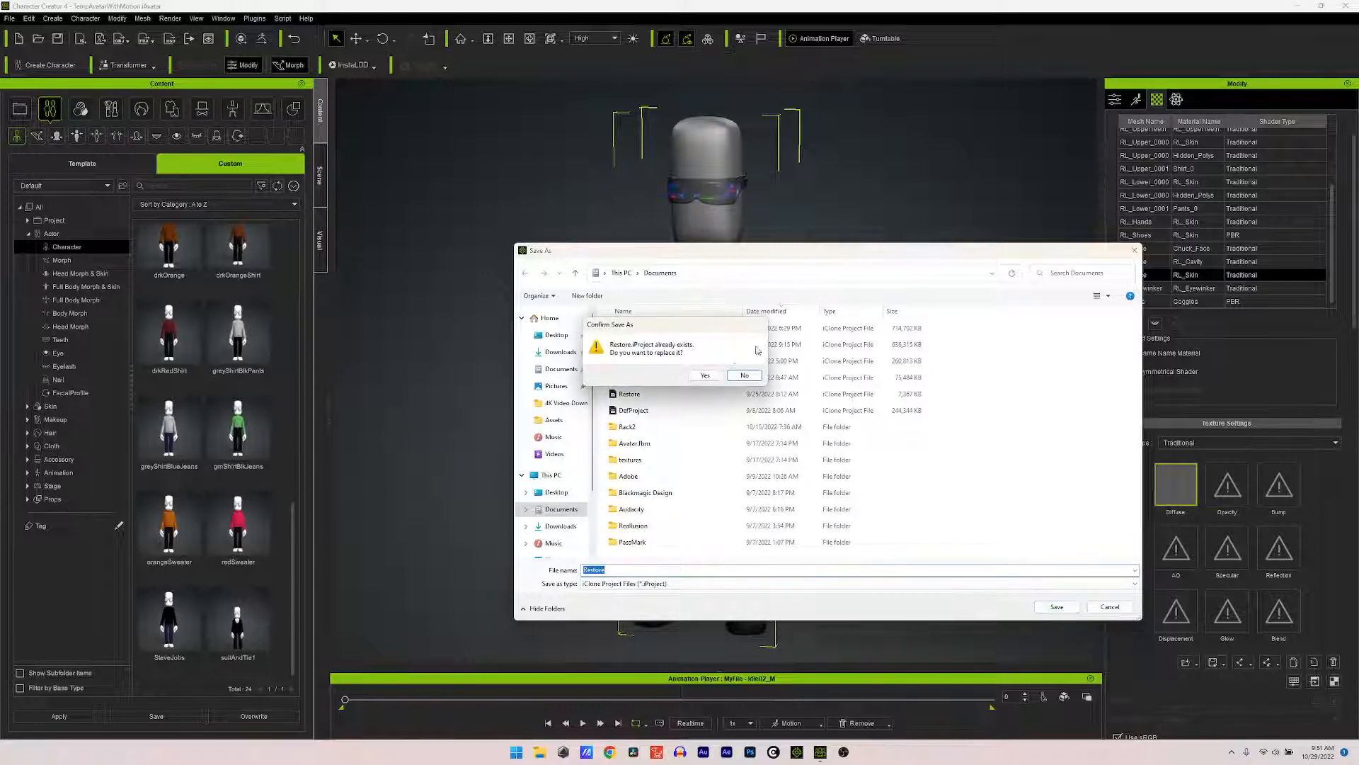
left_click(705, 375)
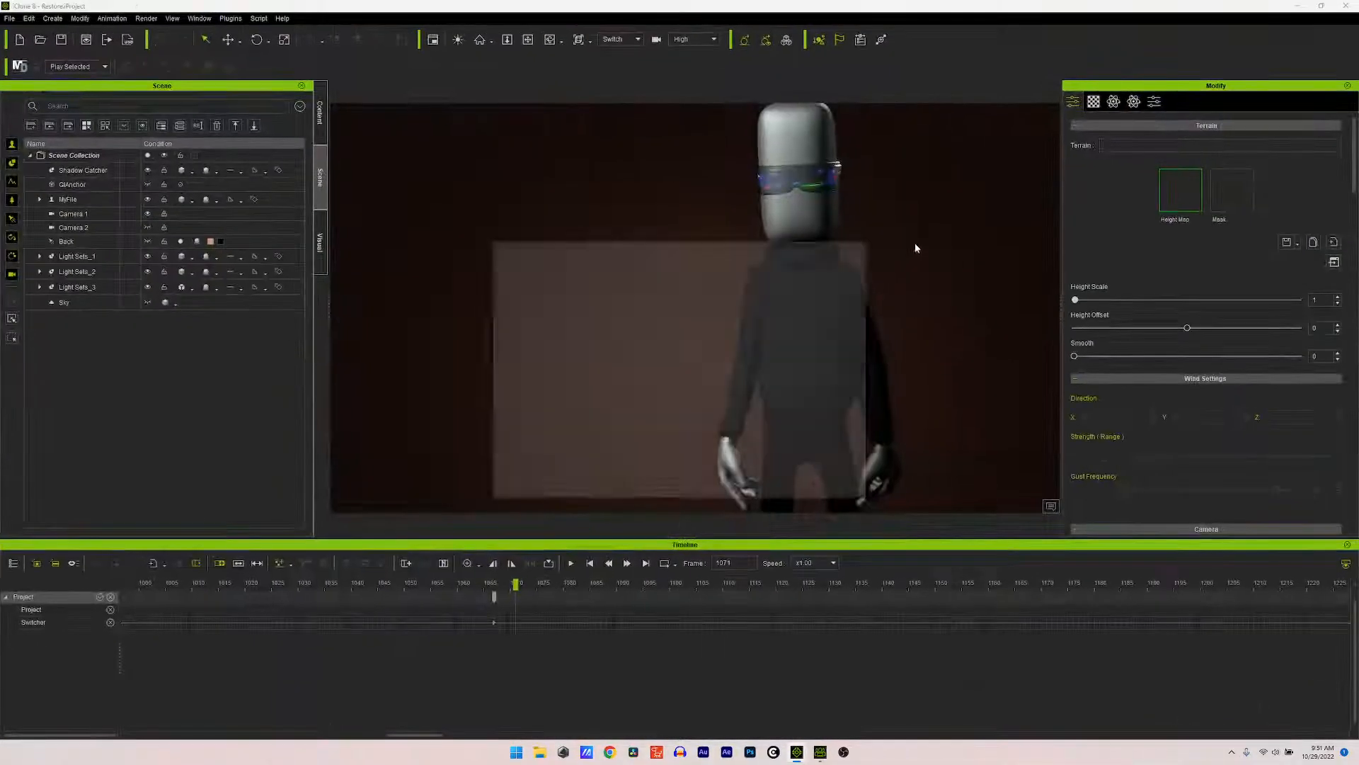
left_click(823, 478)
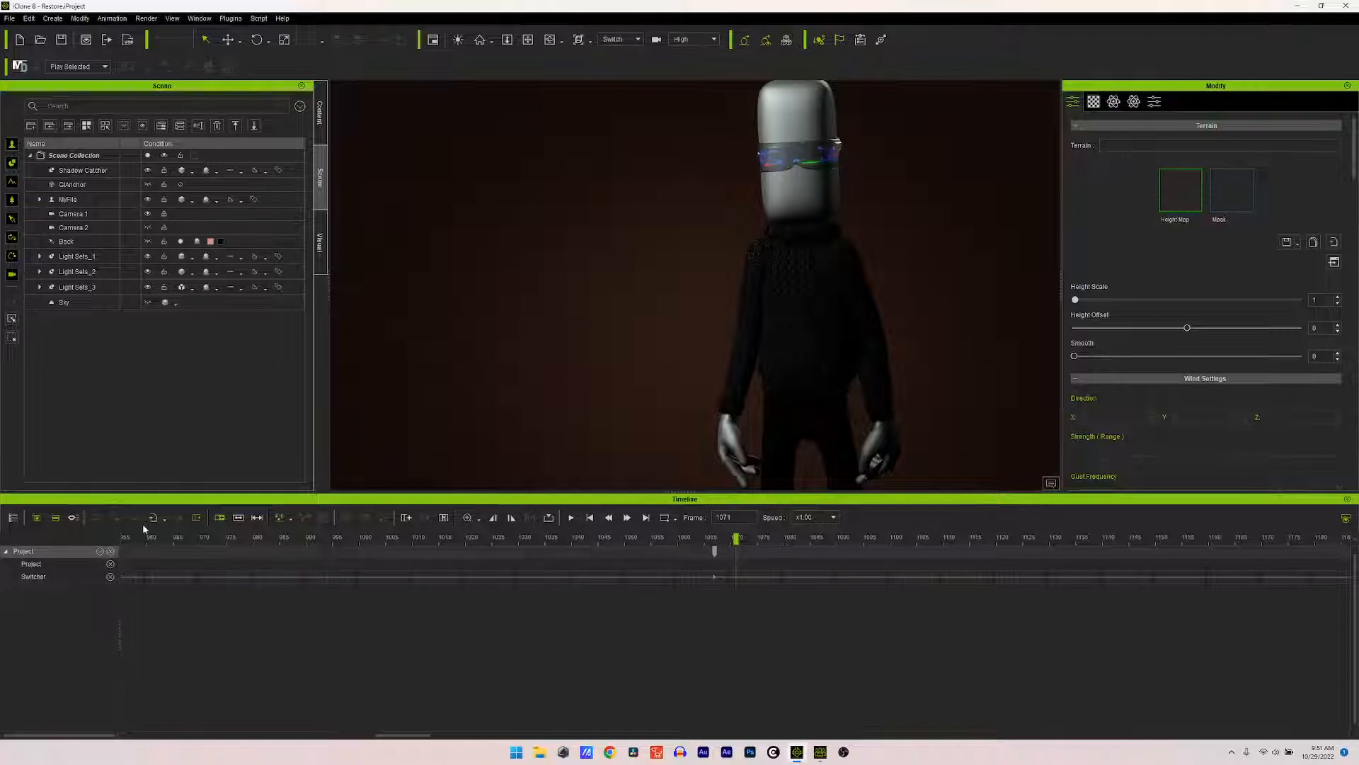
Step: Show the Project tracks and MyFile's Viseme, Transform and Motion tracks in the timeline
left_click(74, 519)
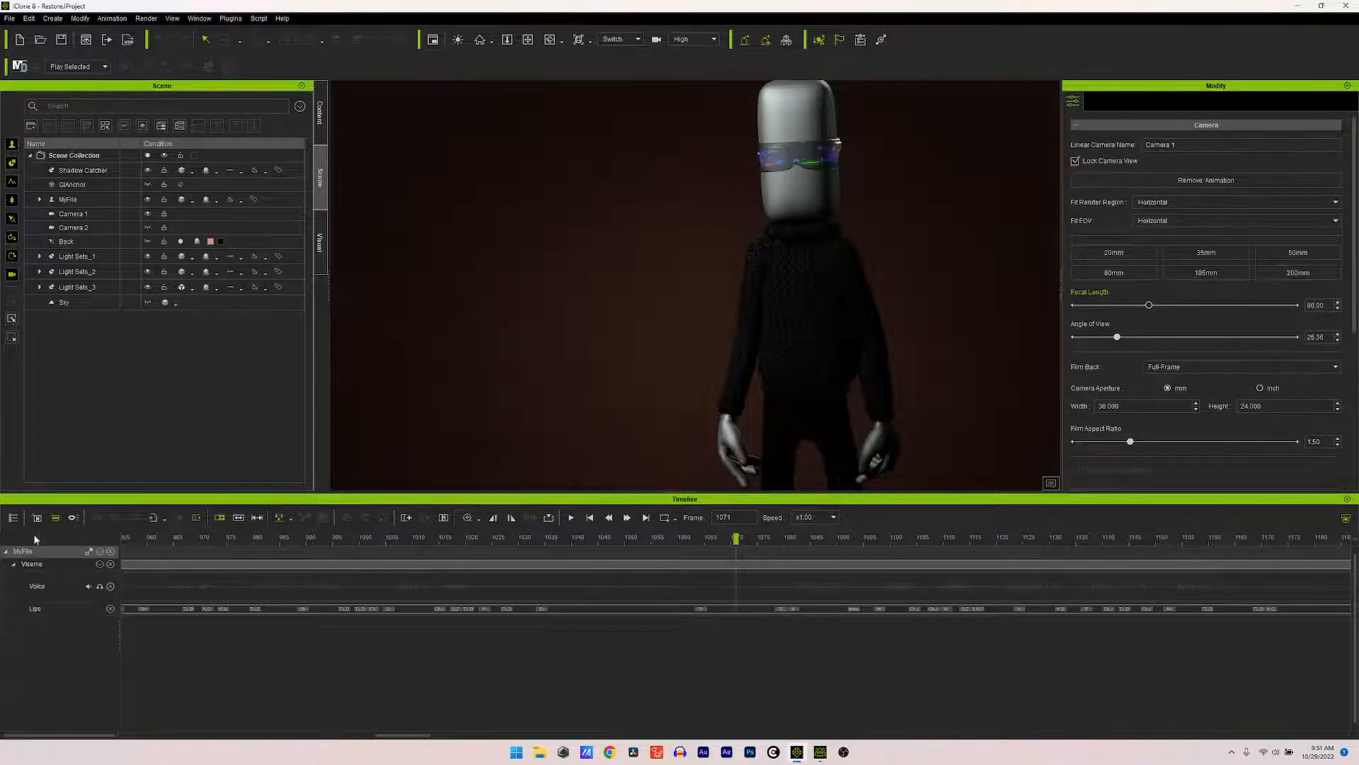
left_click(13, 518)
left_click(12, 217)
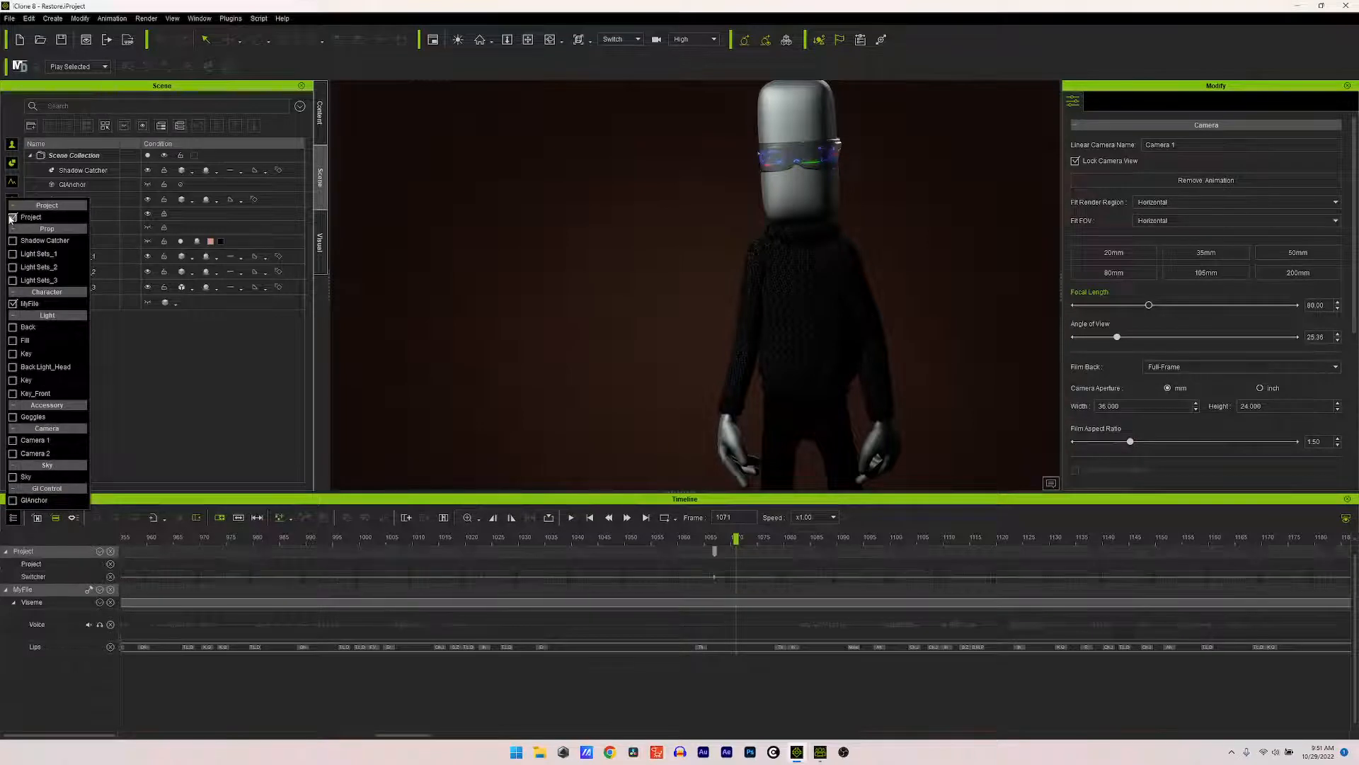
left_click(100, 589)
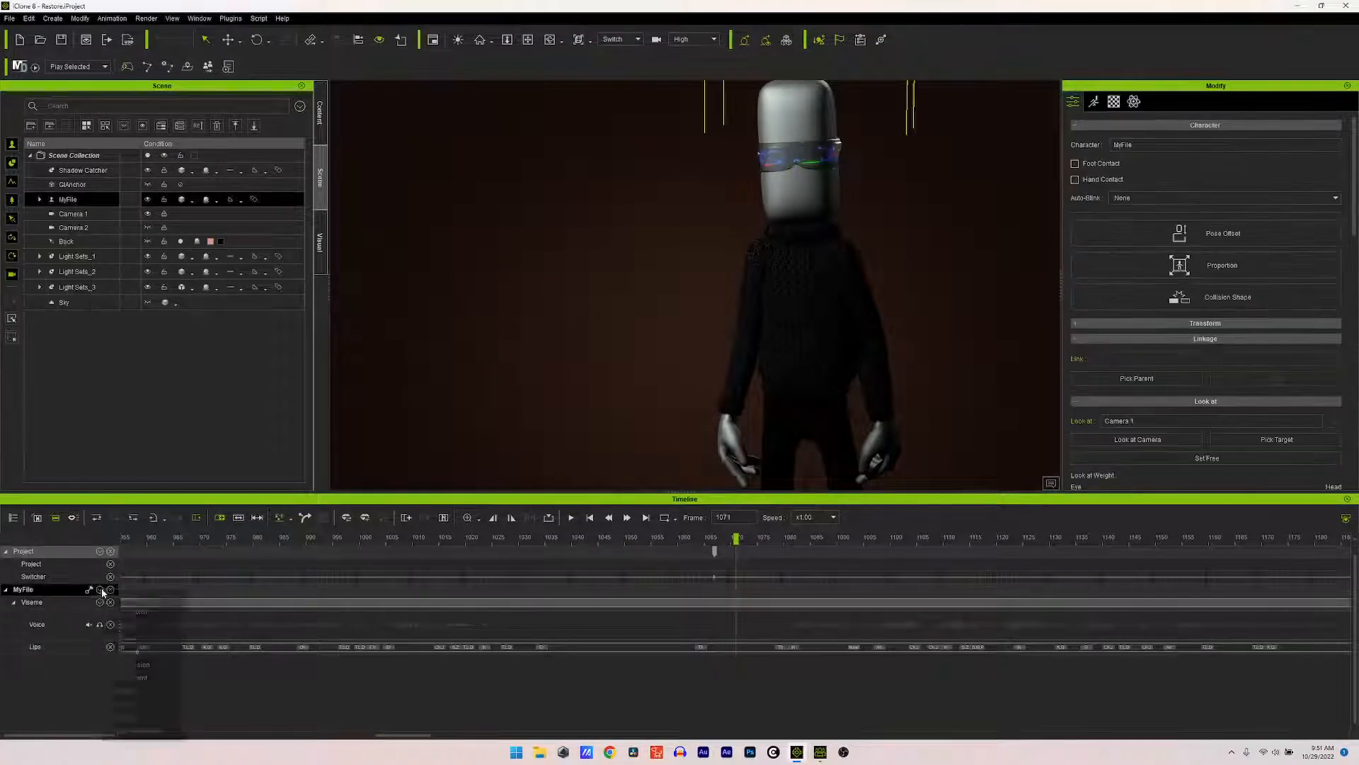
left_click(100, 589)
left_click(114, 612)
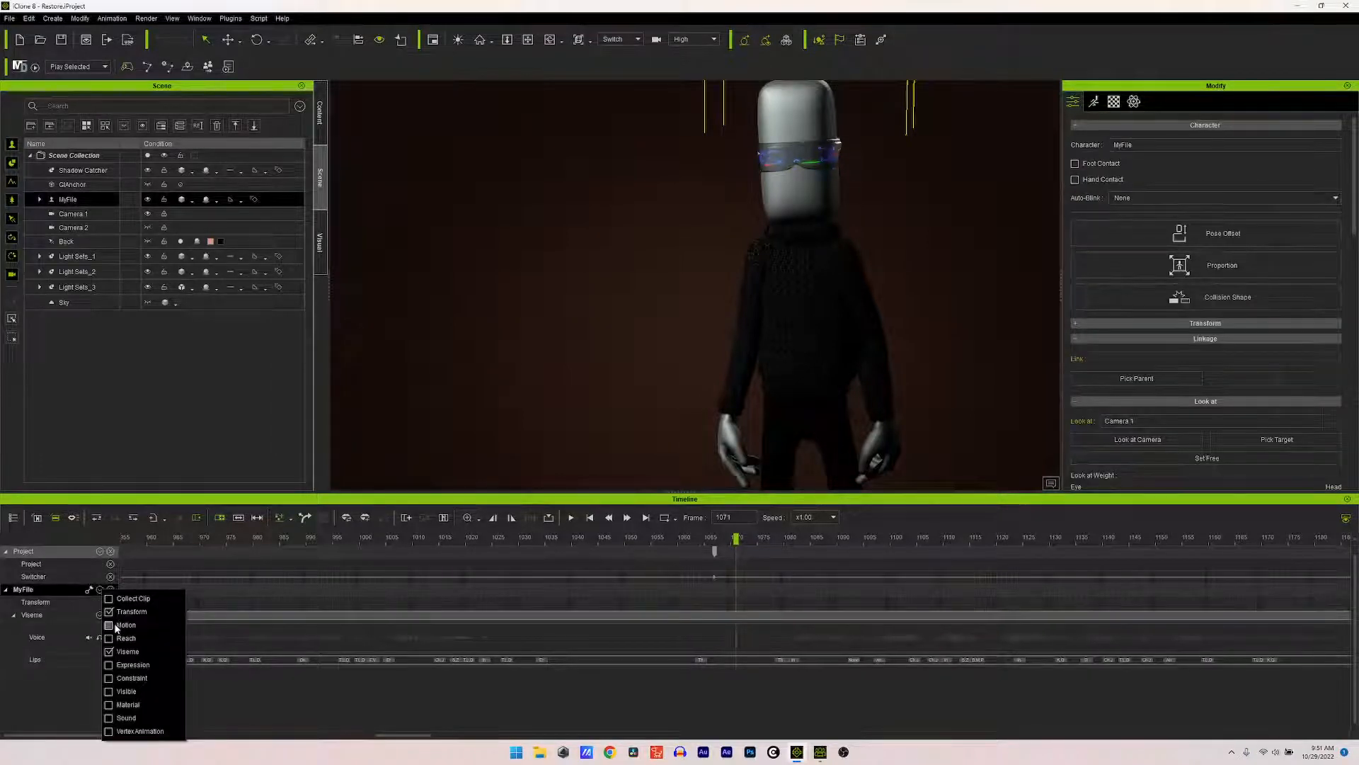
left_click(115, 625)
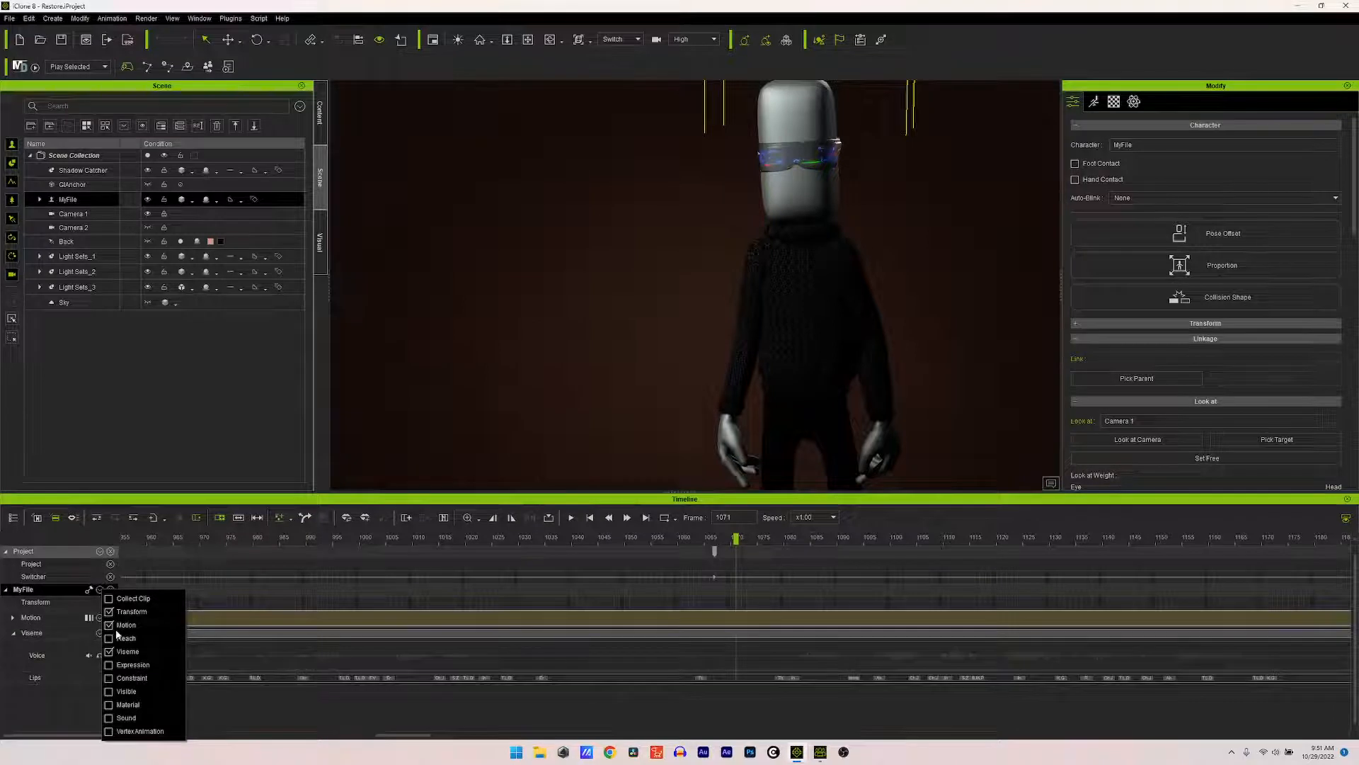
left_click(83, 690)
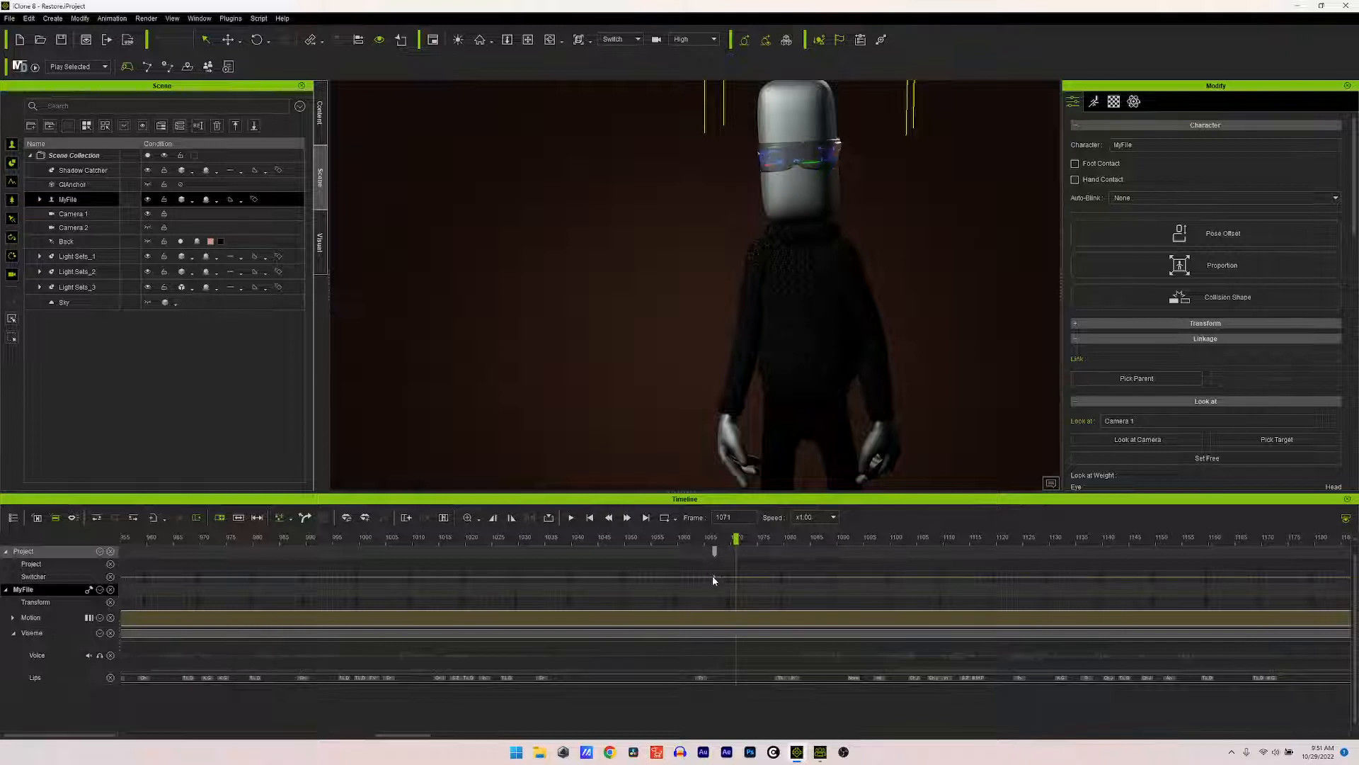
Step: Move the switch to Camera 1 to about frame 1065, replay across the cut and save the project
left_click_drag(713, 575, 703, 577)
left_click(500, 559)
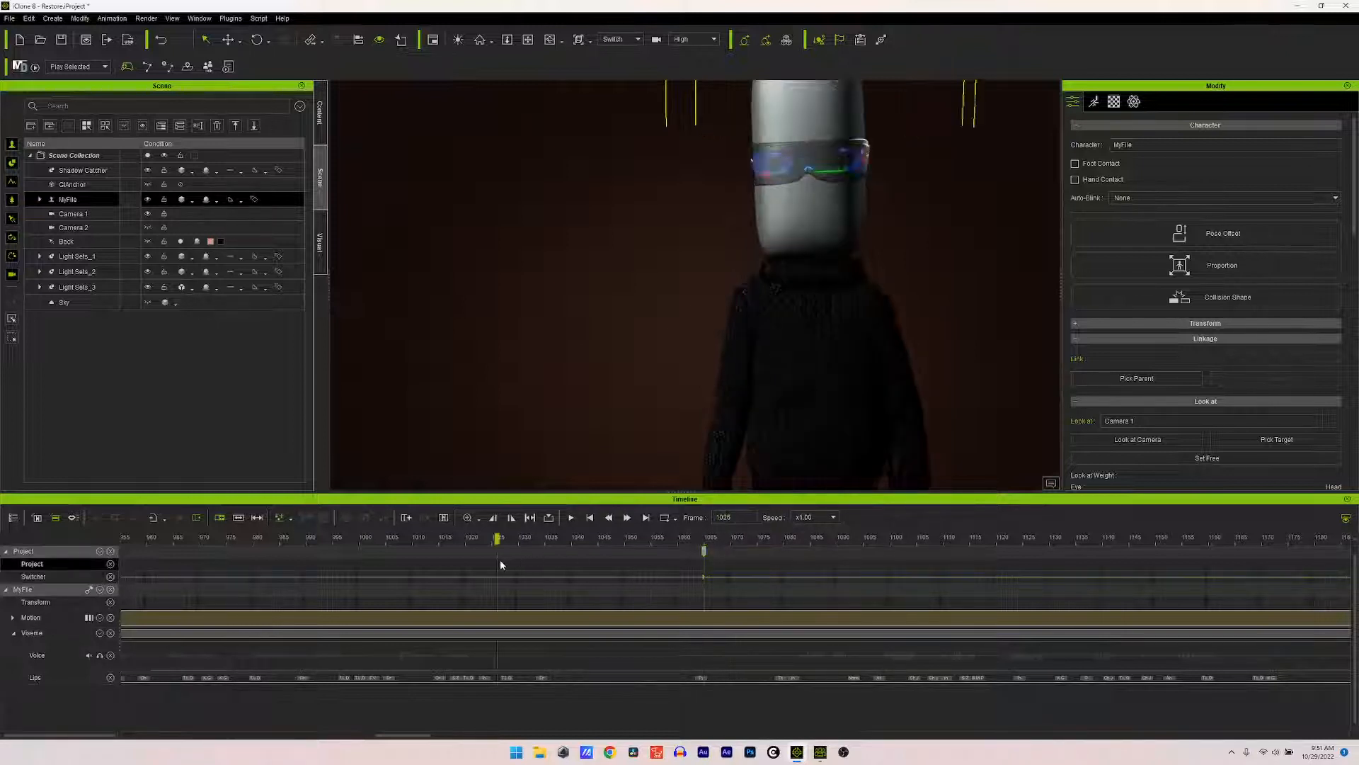
left_click(571, 518)
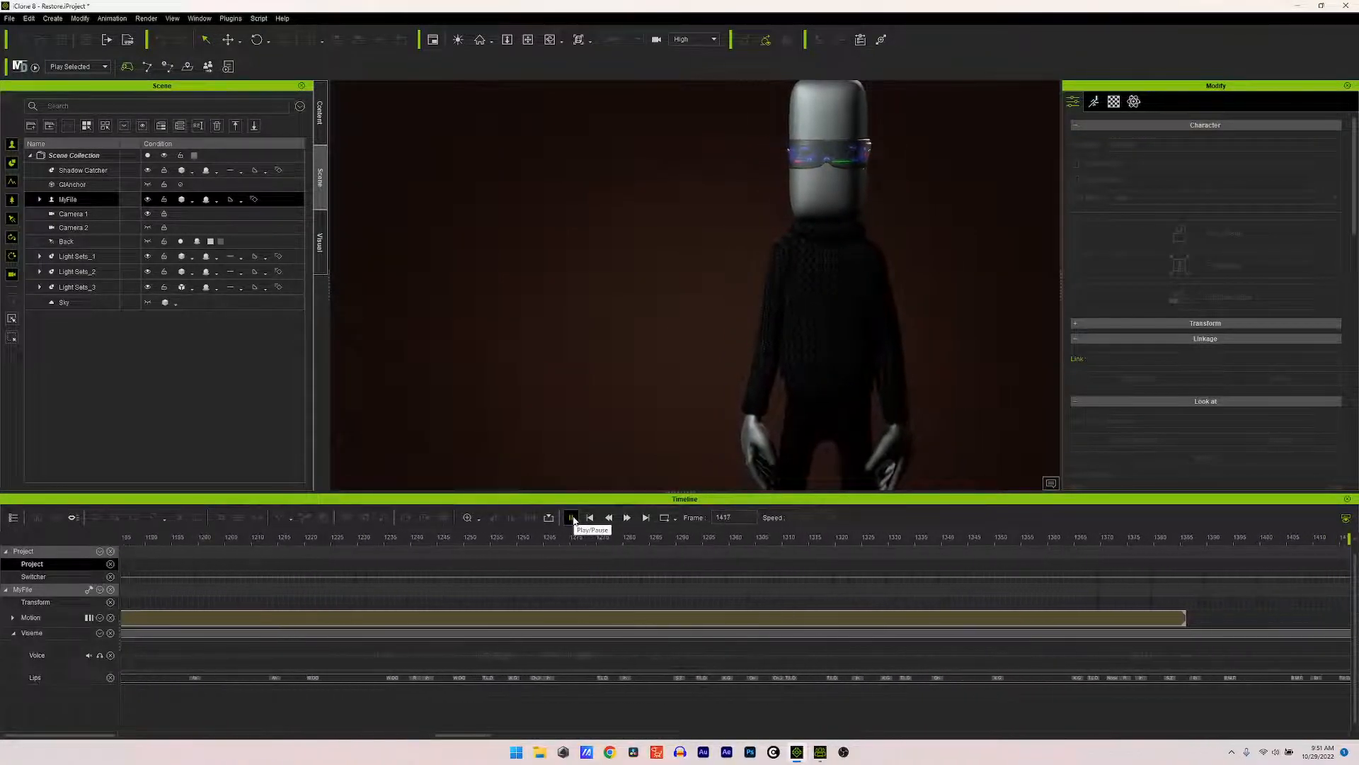
left_click(571, 517)
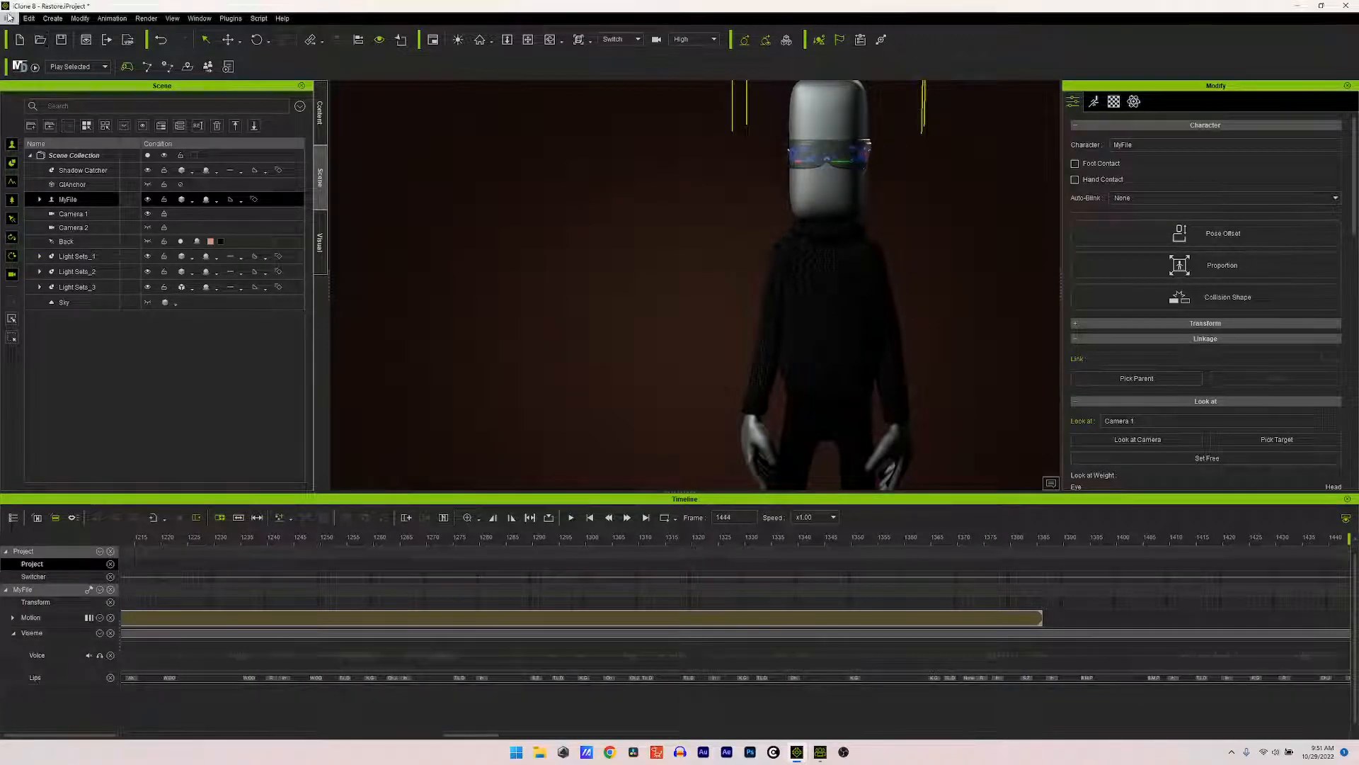
left_click(61, 43)
Step: Copy MyFile's motion clip and paste the duplicate directly at the end of the original on the Motion track
left_click(1022, 614)
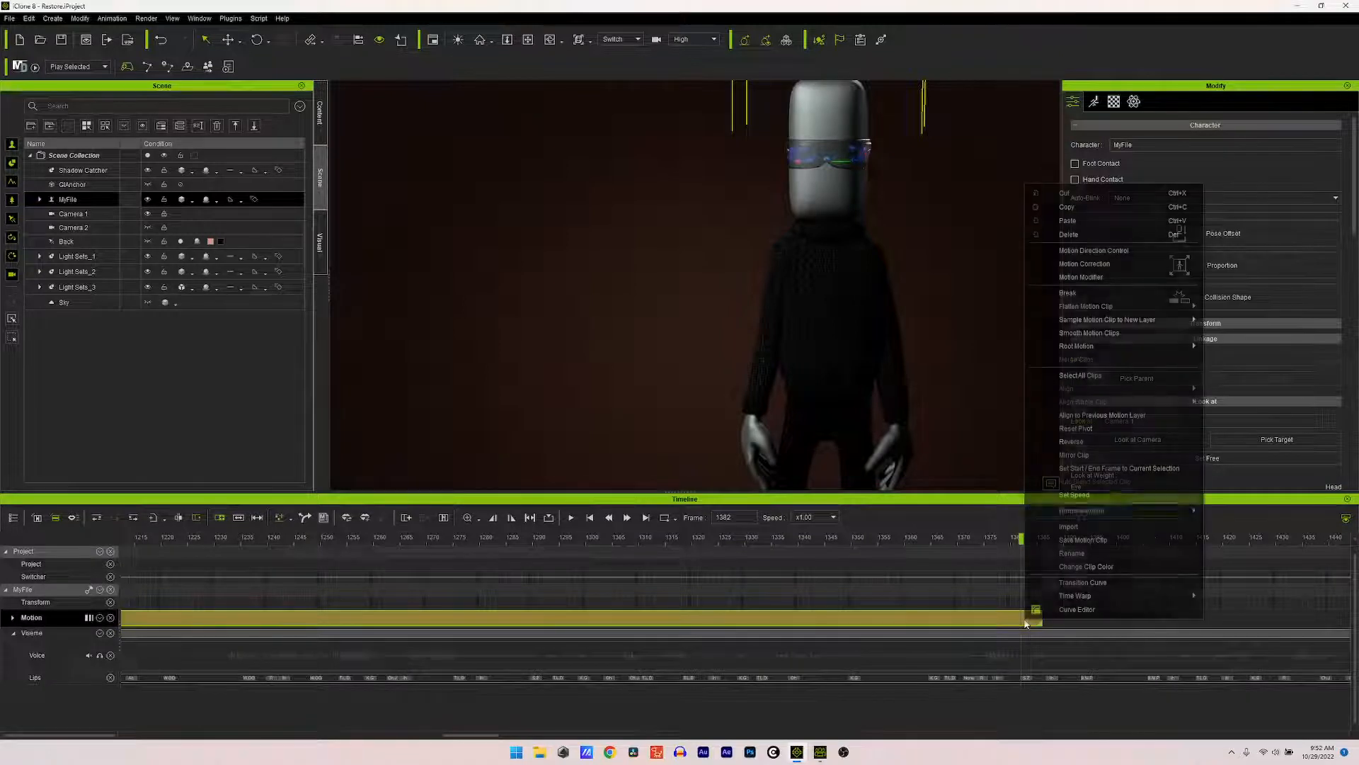
right_click(1022, 614)
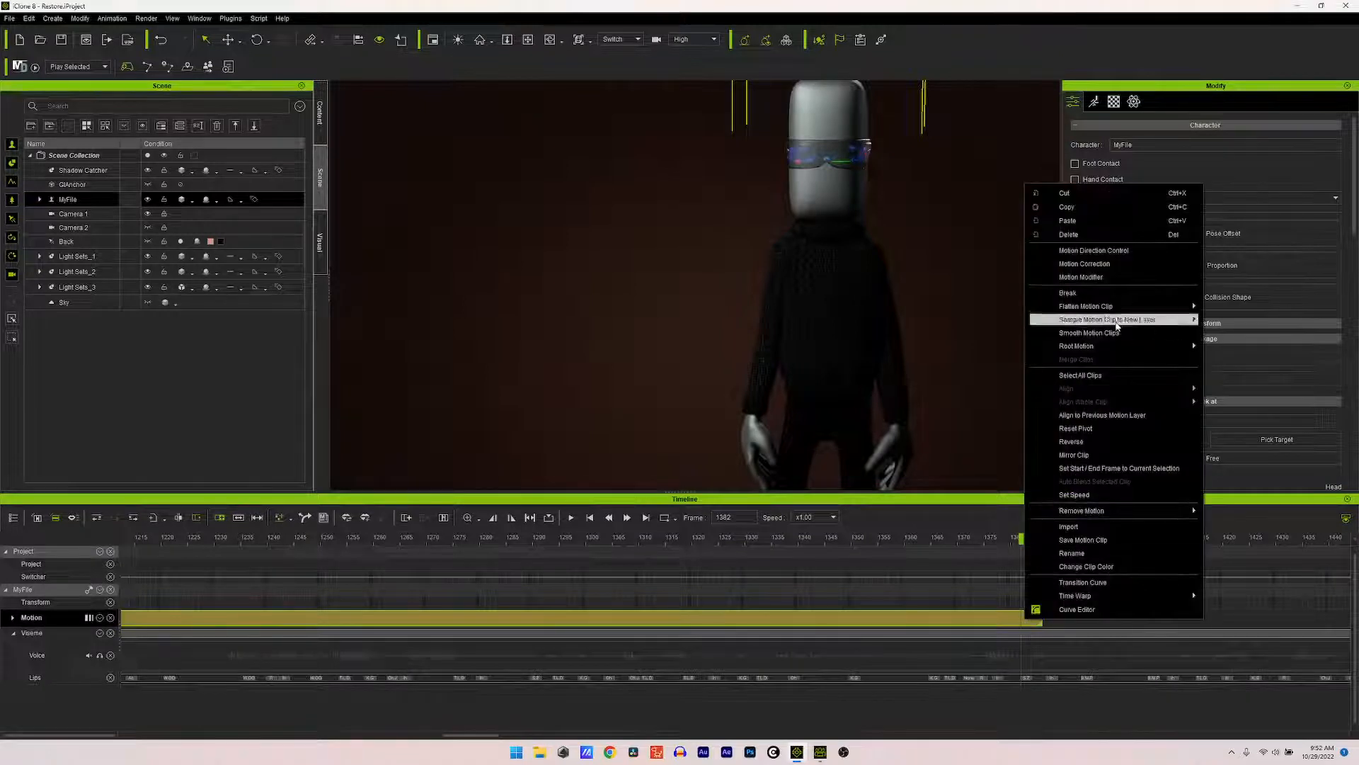
left_click(1076, 206)
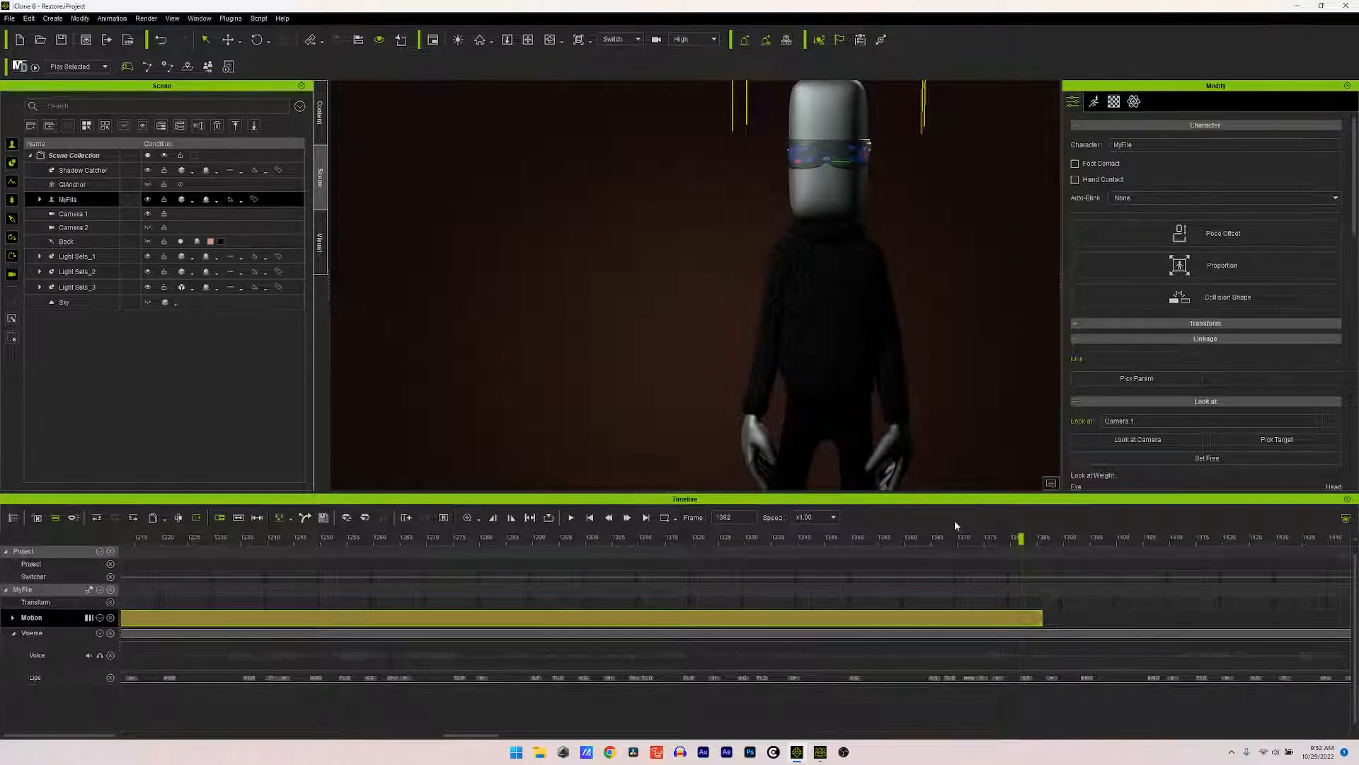
left_click(1044, 622)
right_click(1044, 618)
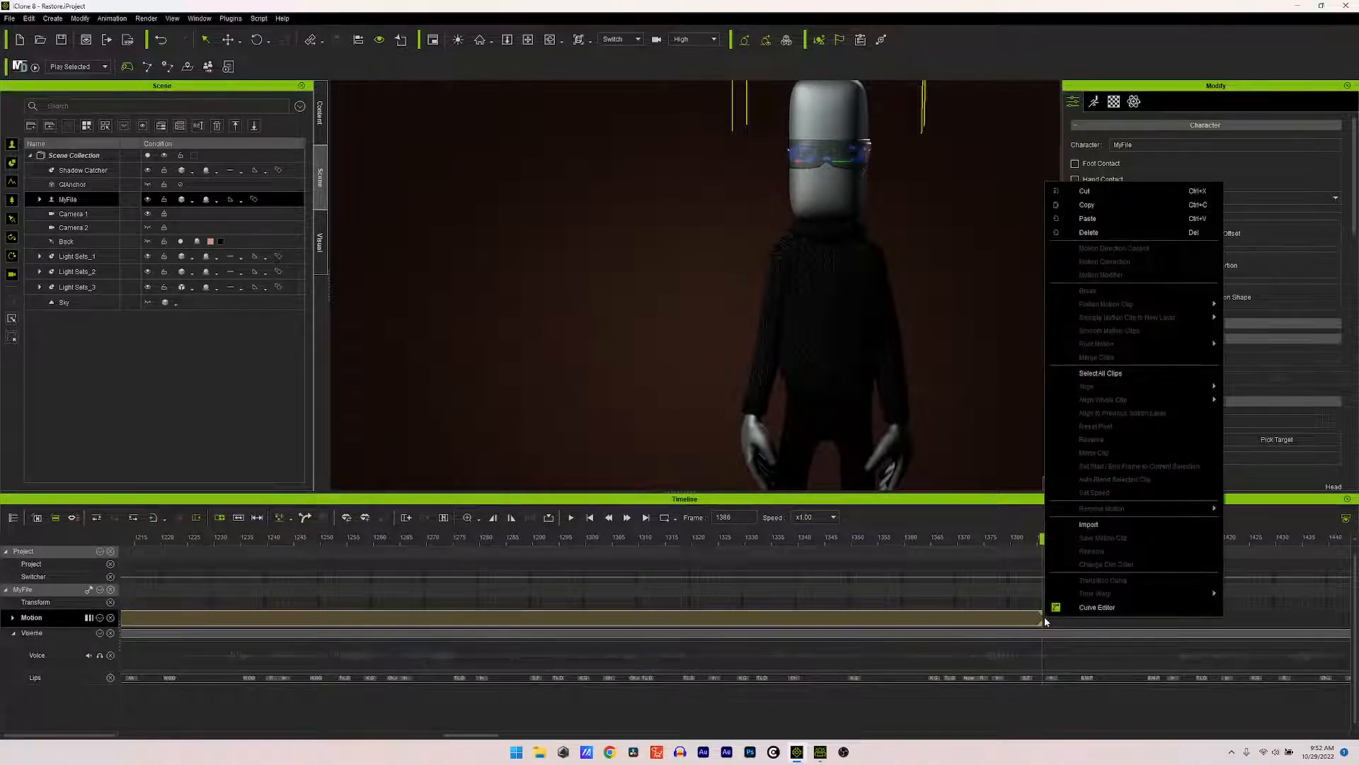
left_click(1101, 219)
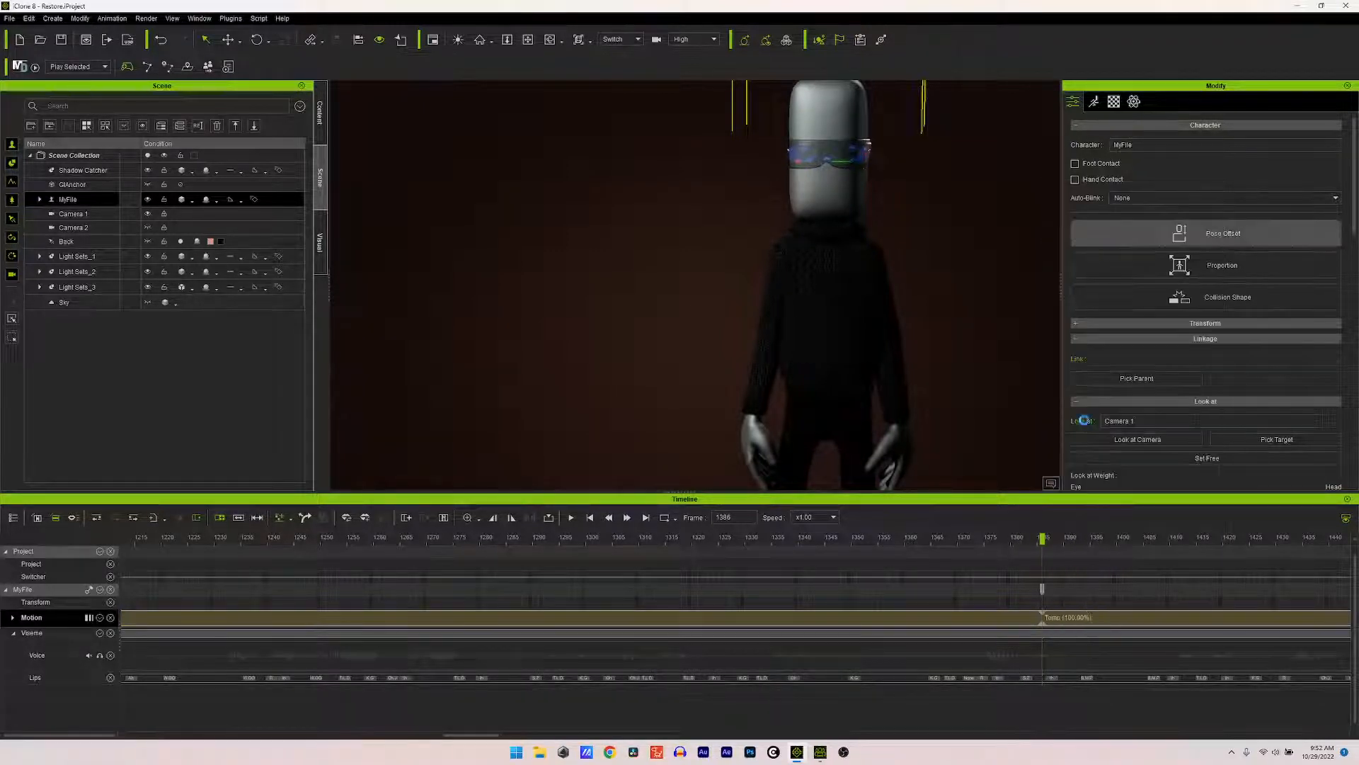
Step: Copy both of MyFile's motion clips and paste them directly after the second clip on the Motion track, at frame 2772
left_click_drag(1043, 537, 755, 587)
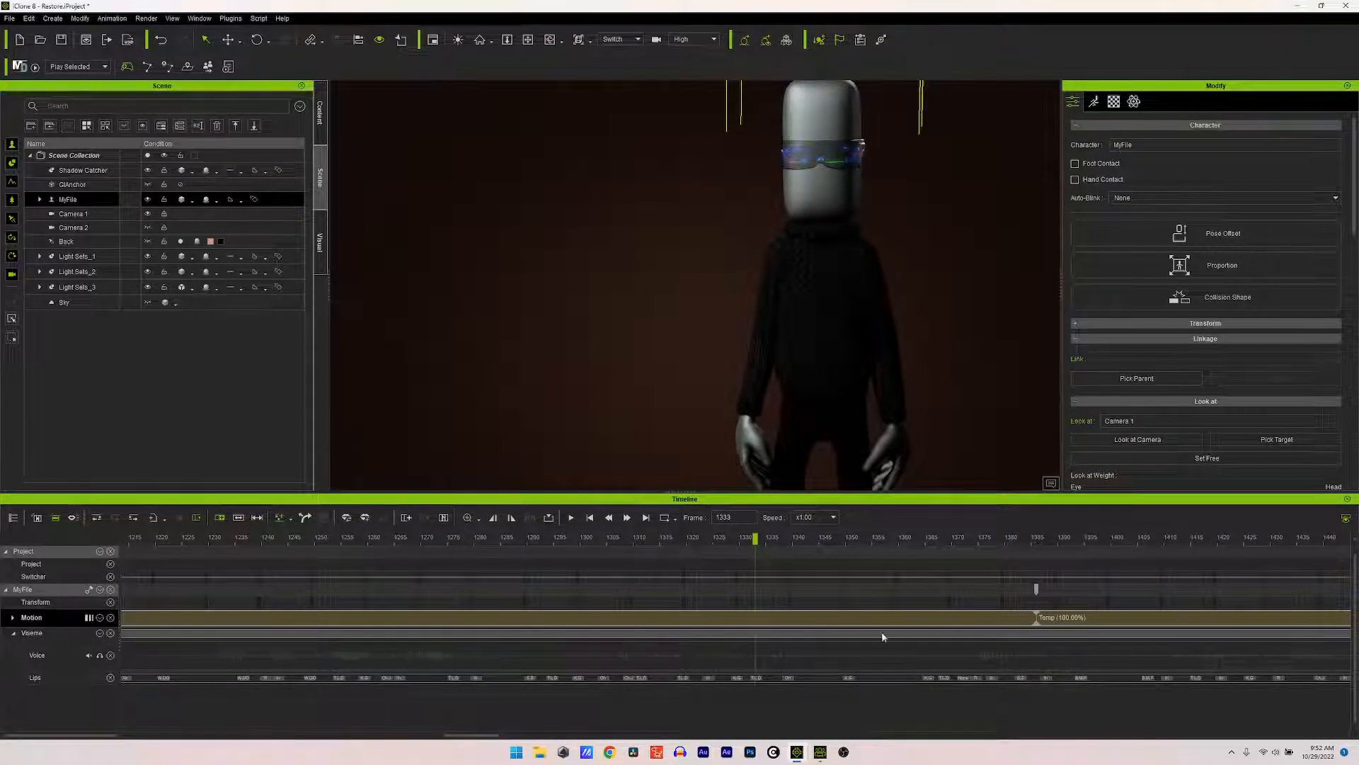
left_click(946, 624)
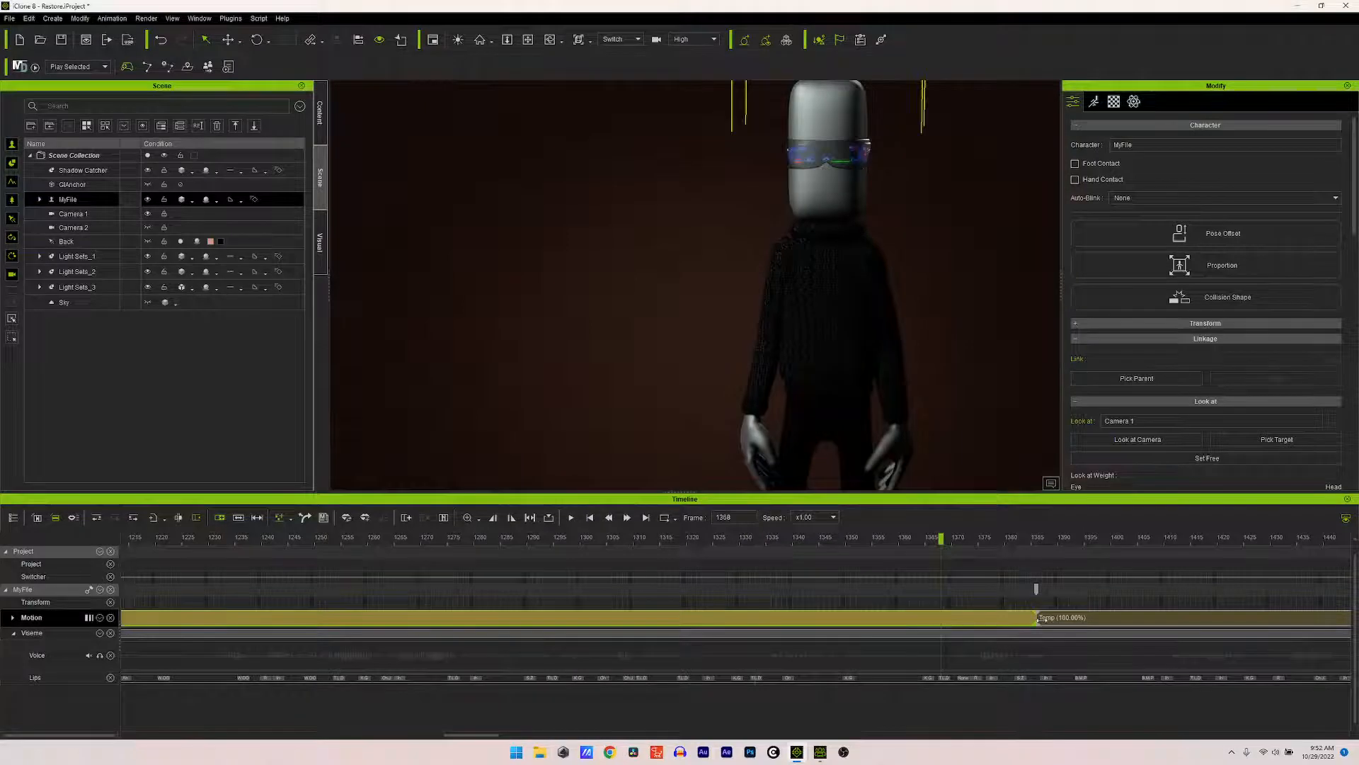
left_click(1111, 625)
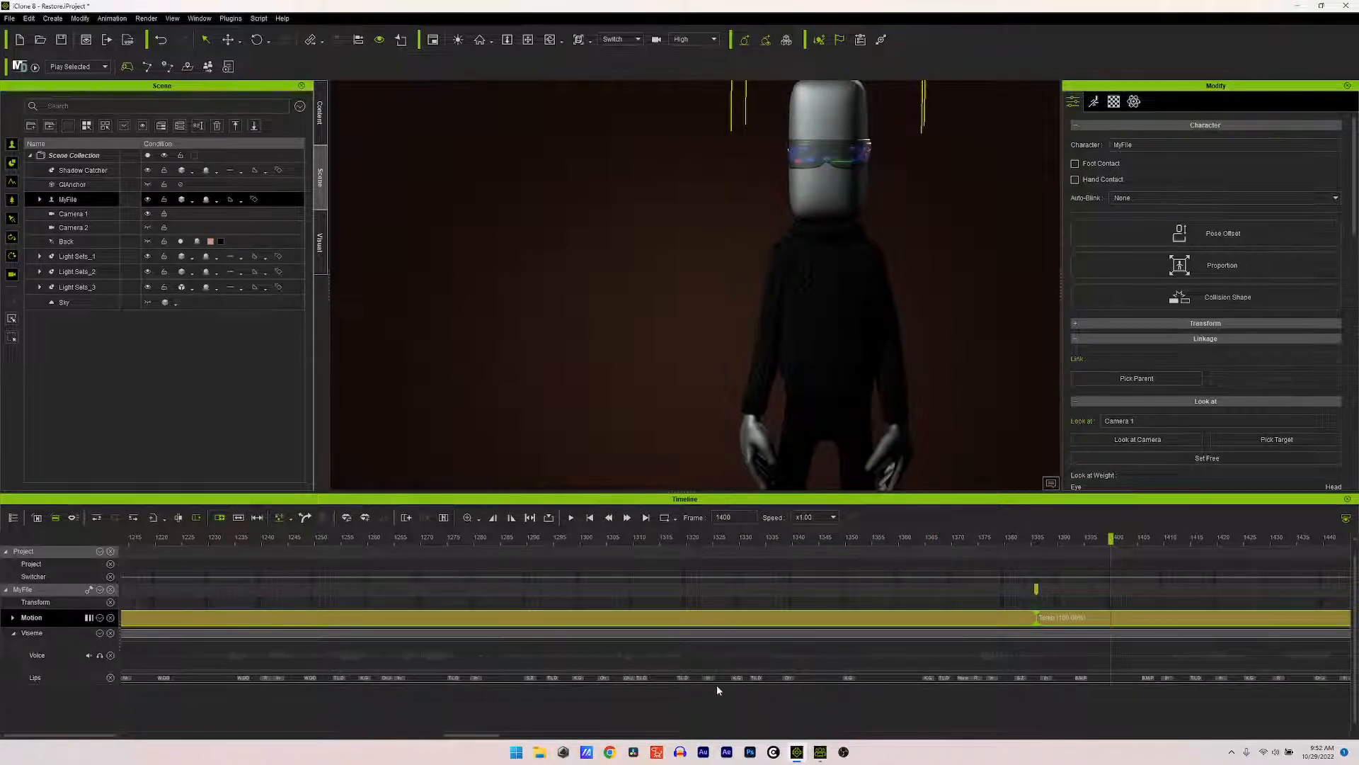
right_click(1008, 620)
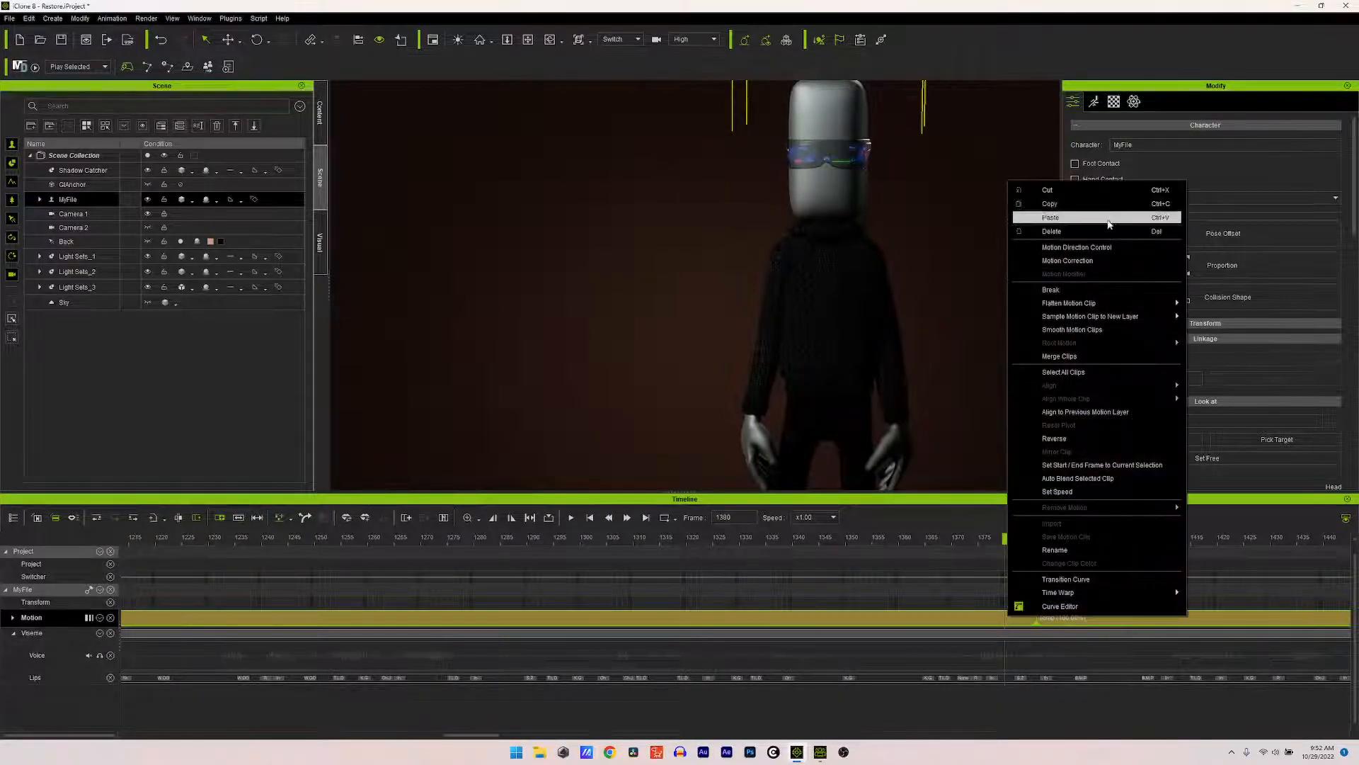
left_click(1093, 207)
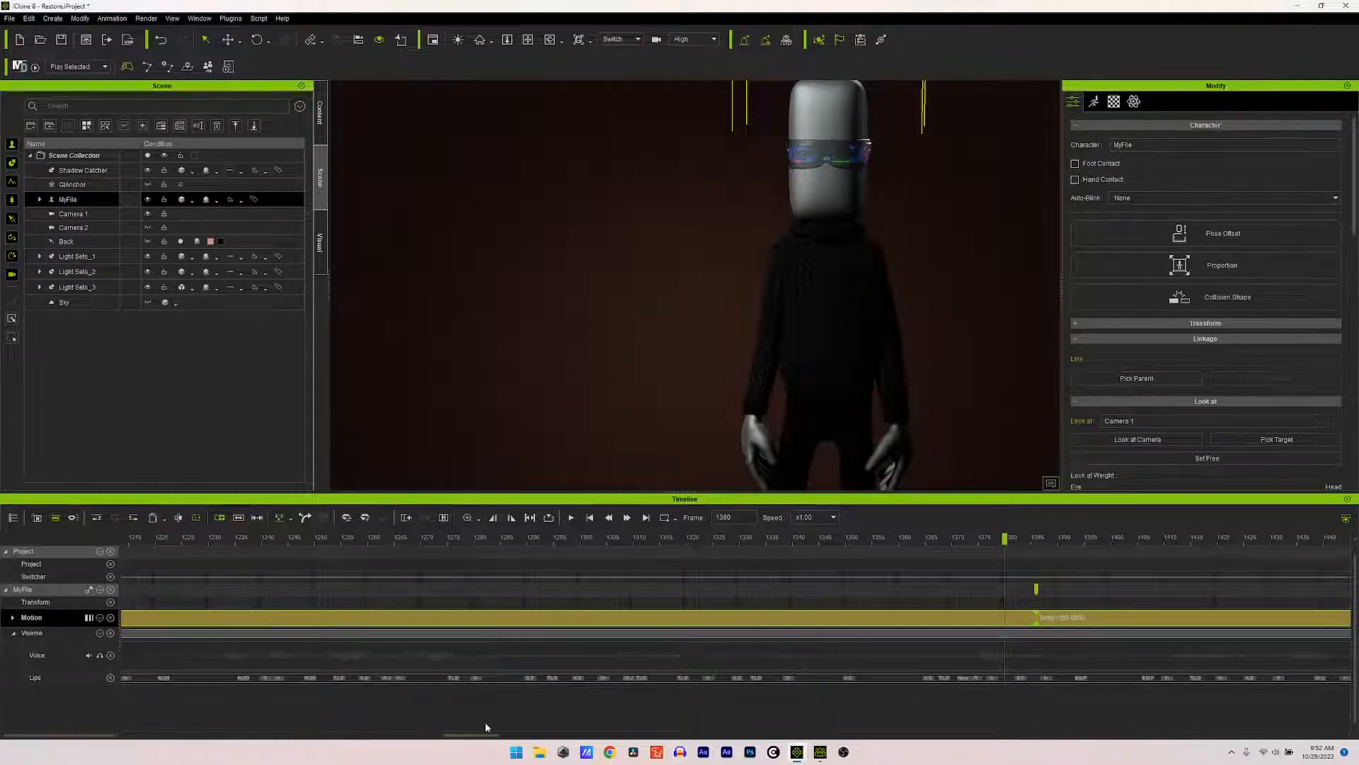
left_click_drag(481, 739, 865, 738)
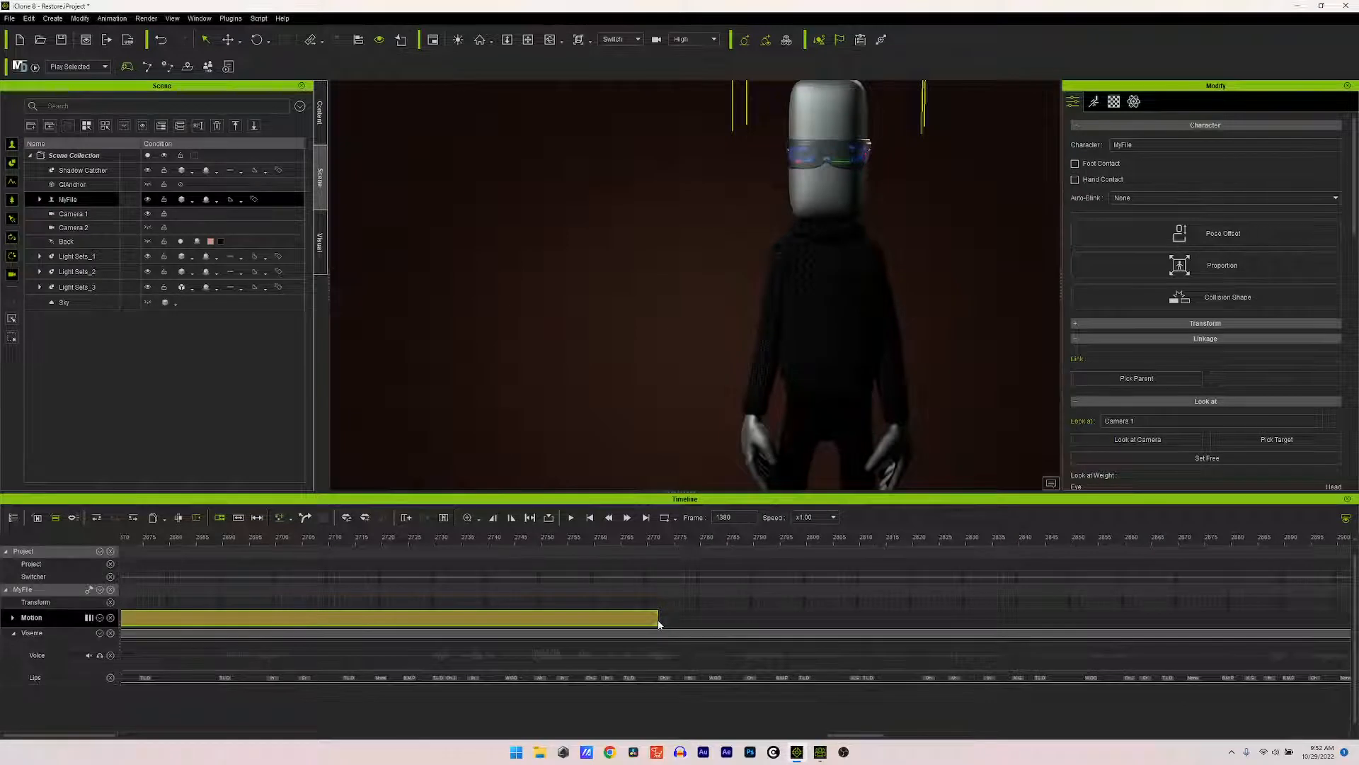
left_click(659, 622)
right_click(658, 621)
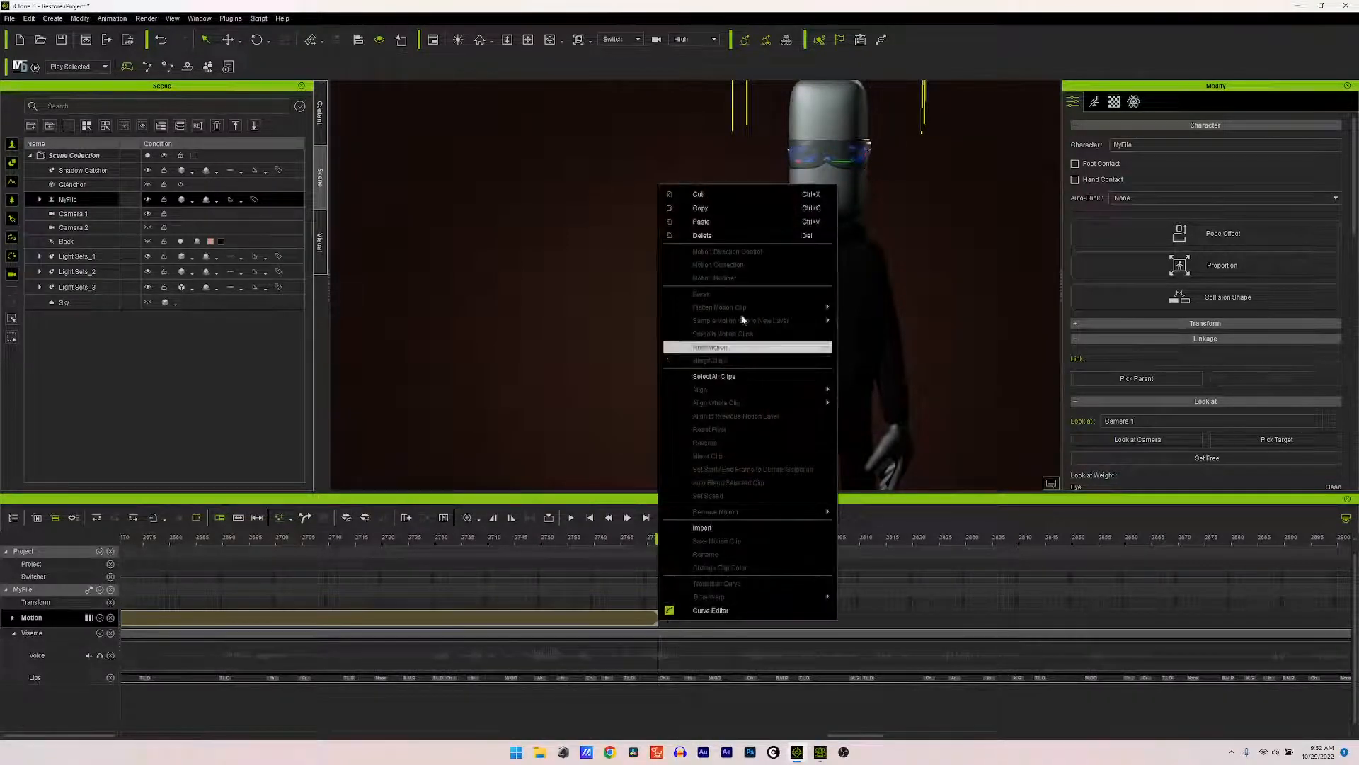
left_click(714, 209)
key("ctrl+v")
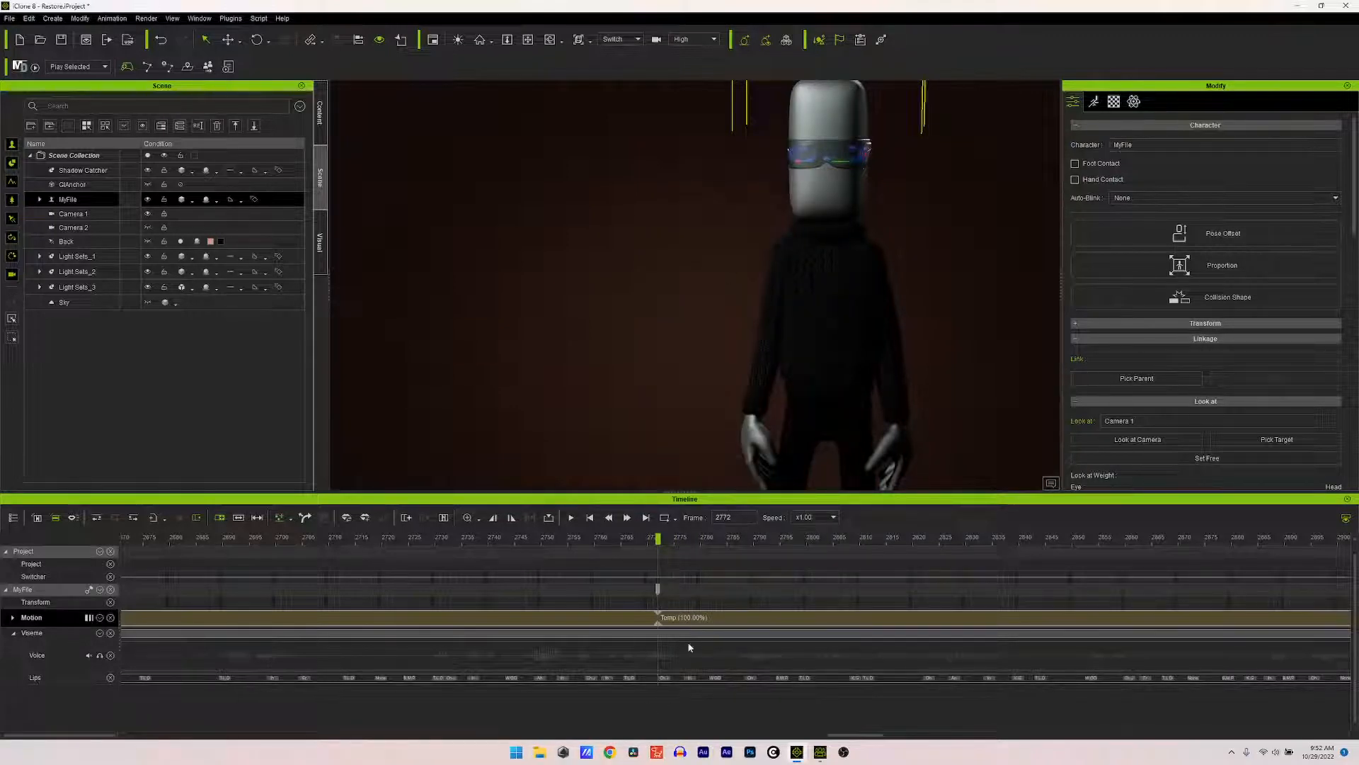
Step: Check where the extended motion ends relative to the voice clip, and play the opening from the first frame
left_click(646, 518)
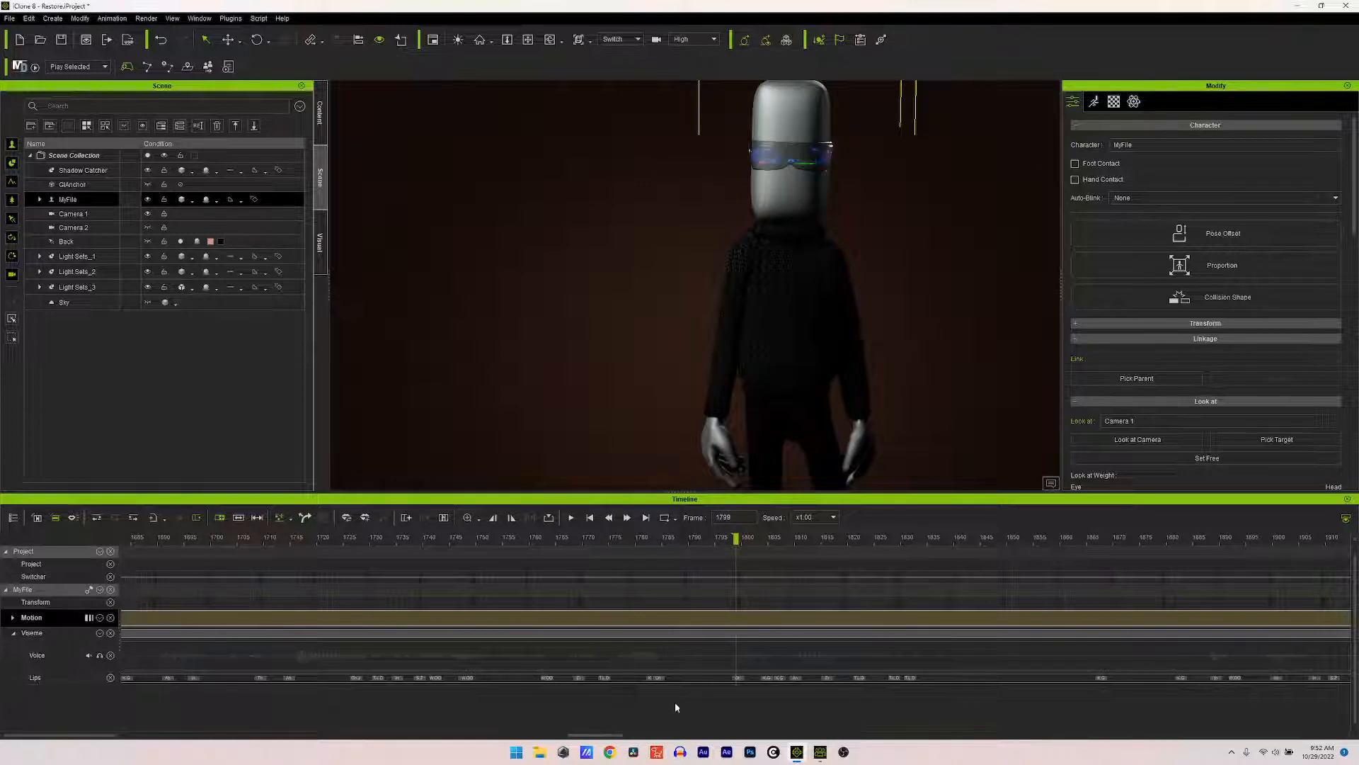
left_click_drag(609, 739, 1343, 732)
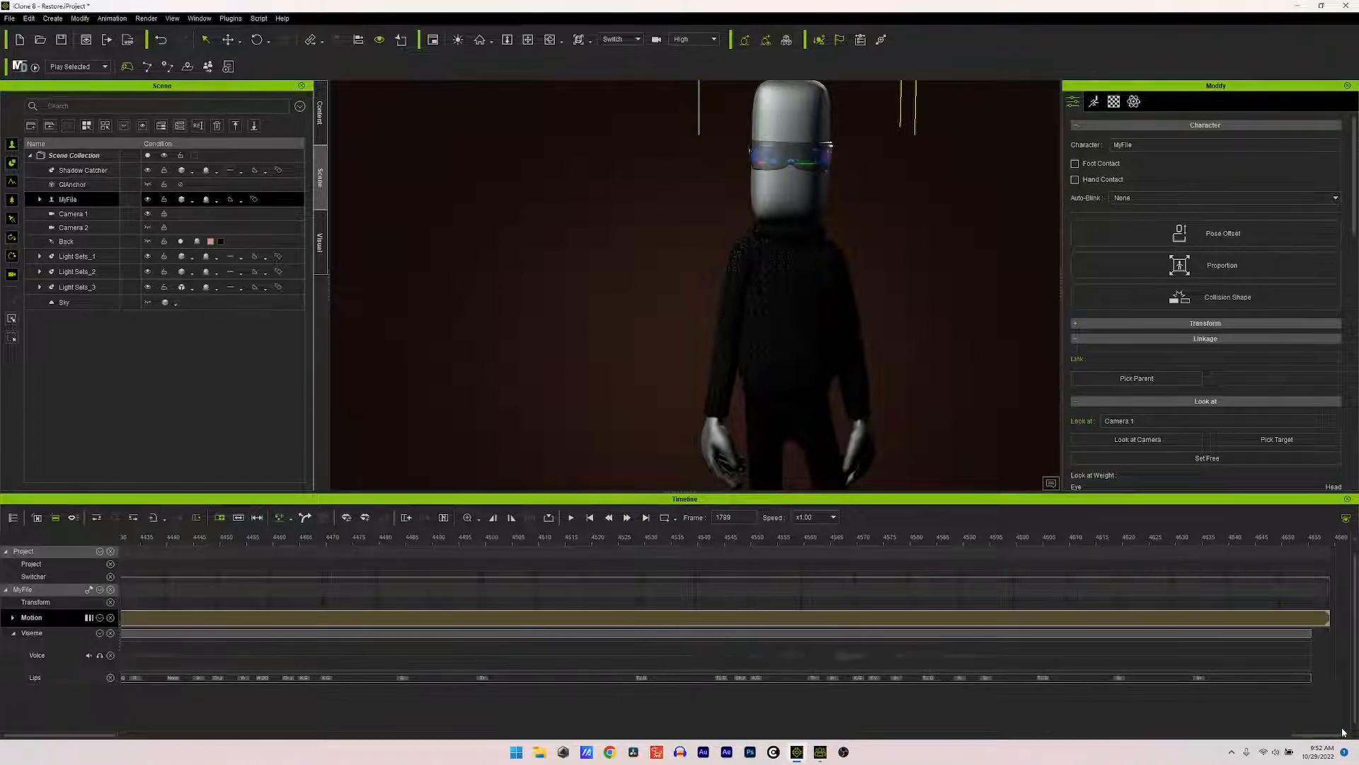
left_click(1329, 541)
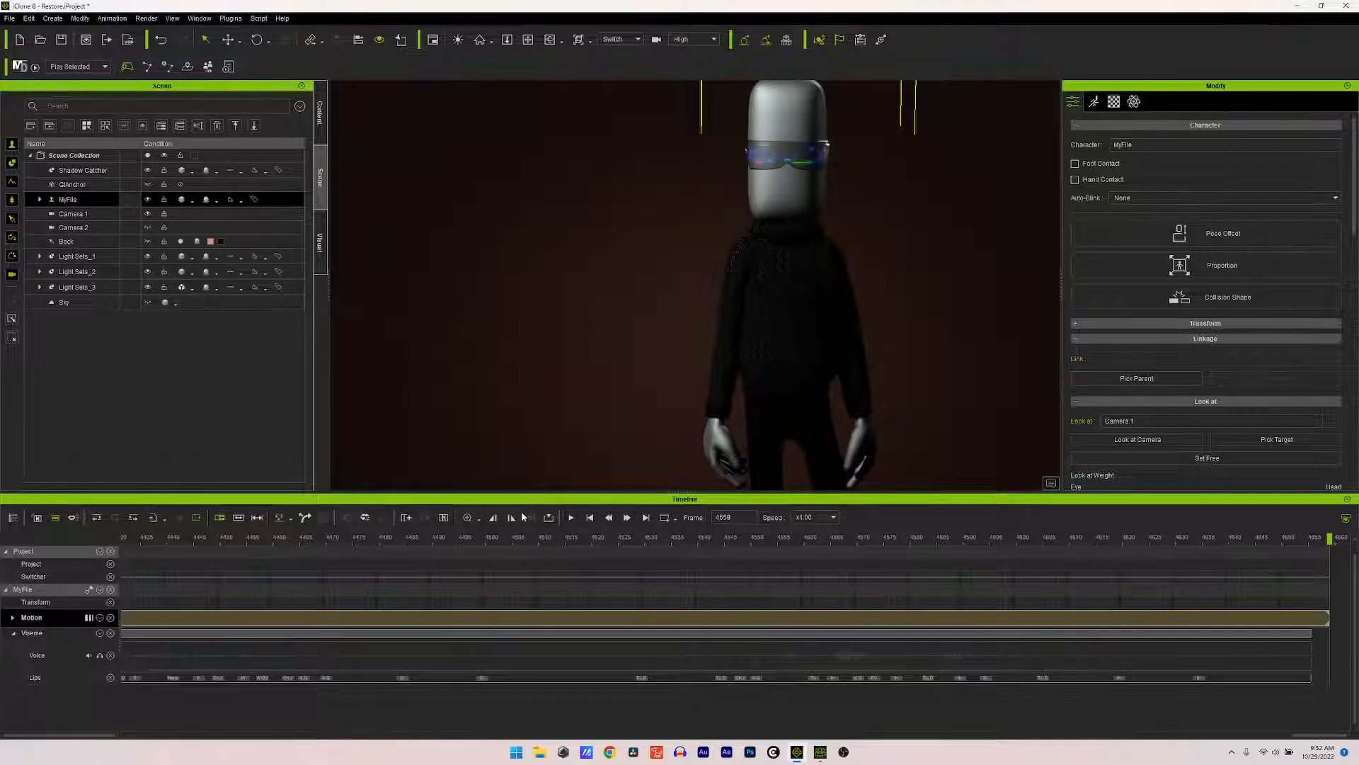
left_click(589, 519)
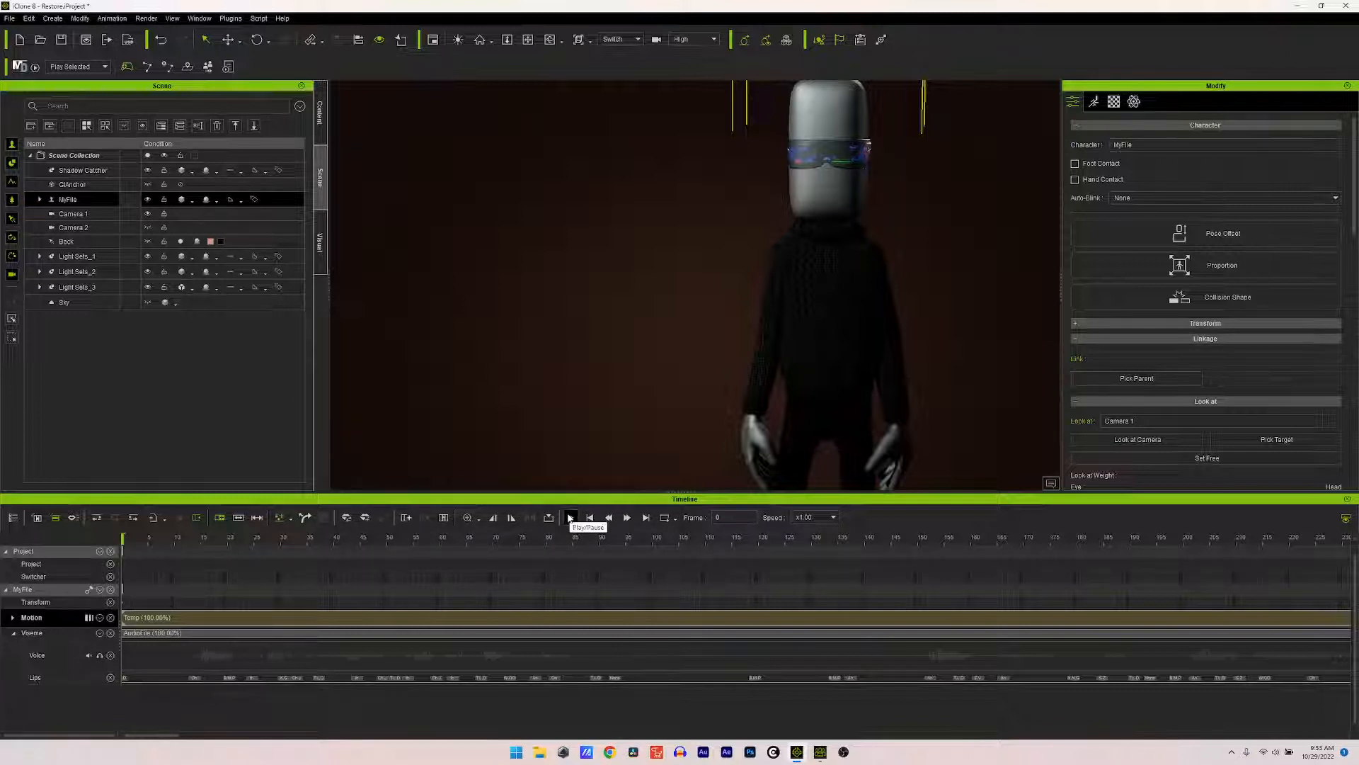
left_click(573, 518)
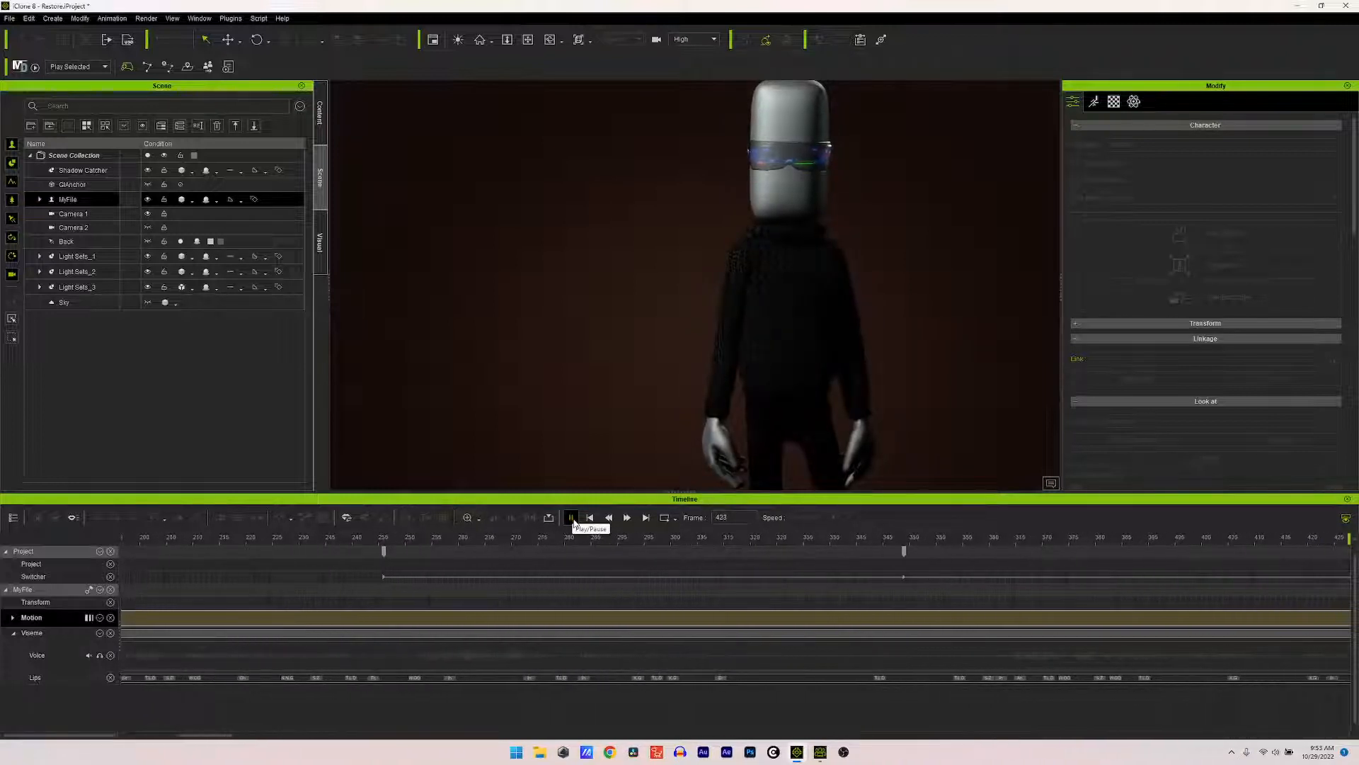
left_click(572, 517)
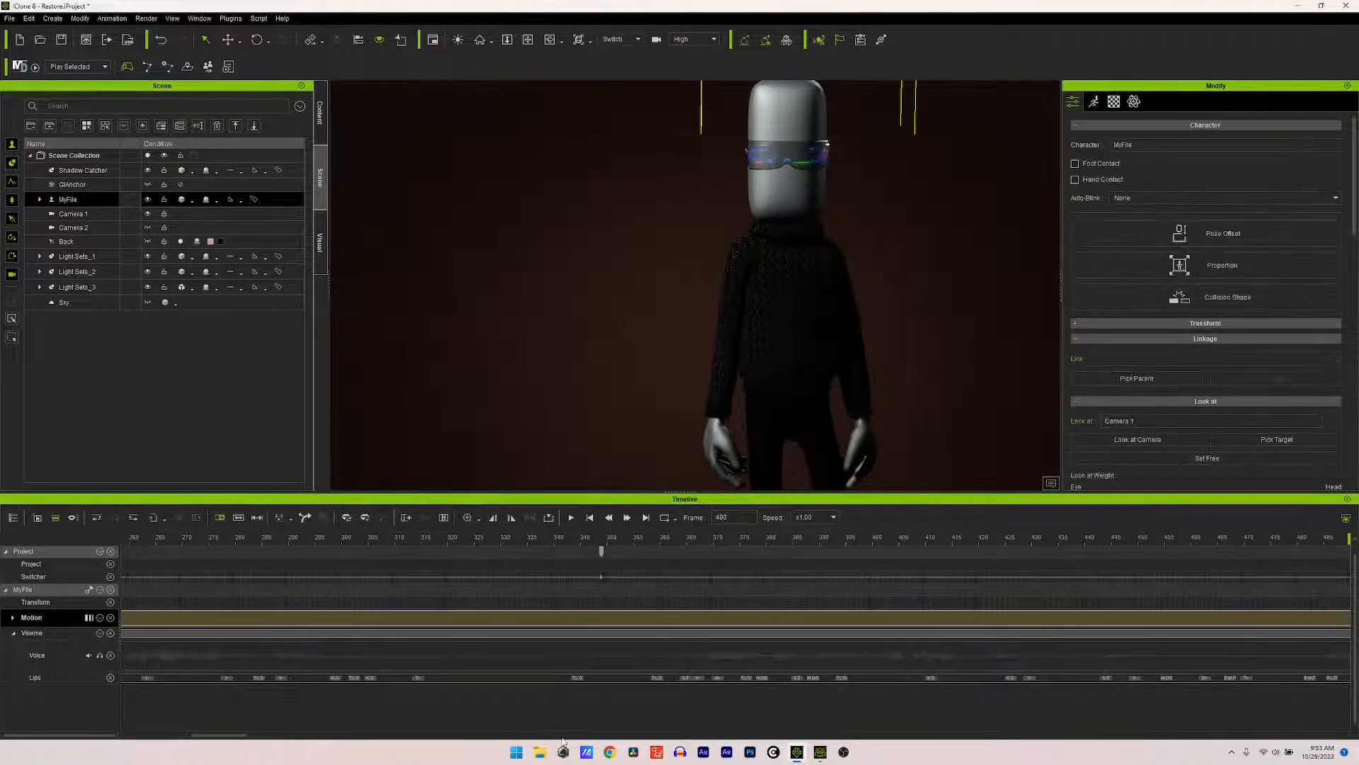
Step: Move the first camera switch on the Switcher track to about frame 245 and replay across the cuts
mouse_move(234, 742)
left_mouse_down()
mouse_move(150, 739)
mouse_move(207, 749)
left_mouse_up()
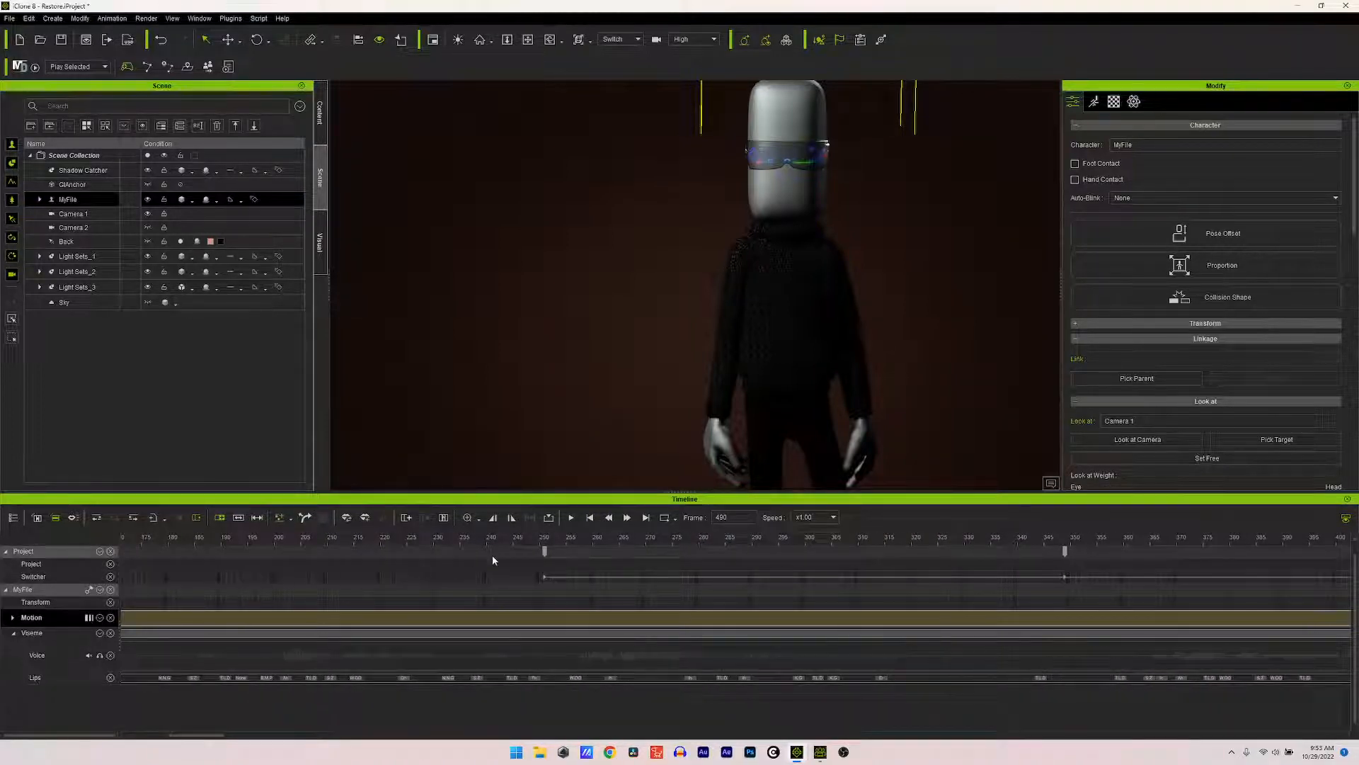
left_click_drag(539, 577, 529, 576)
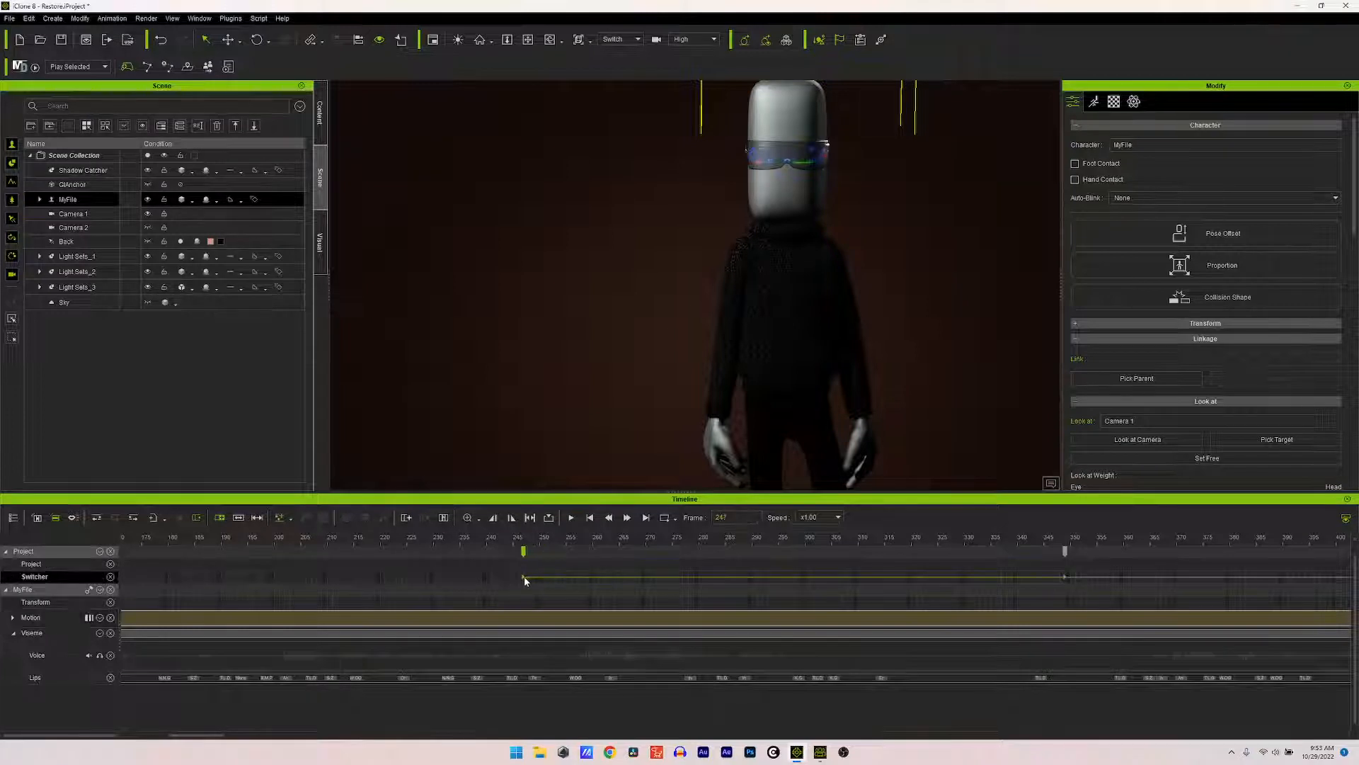
left_click(338, 560)
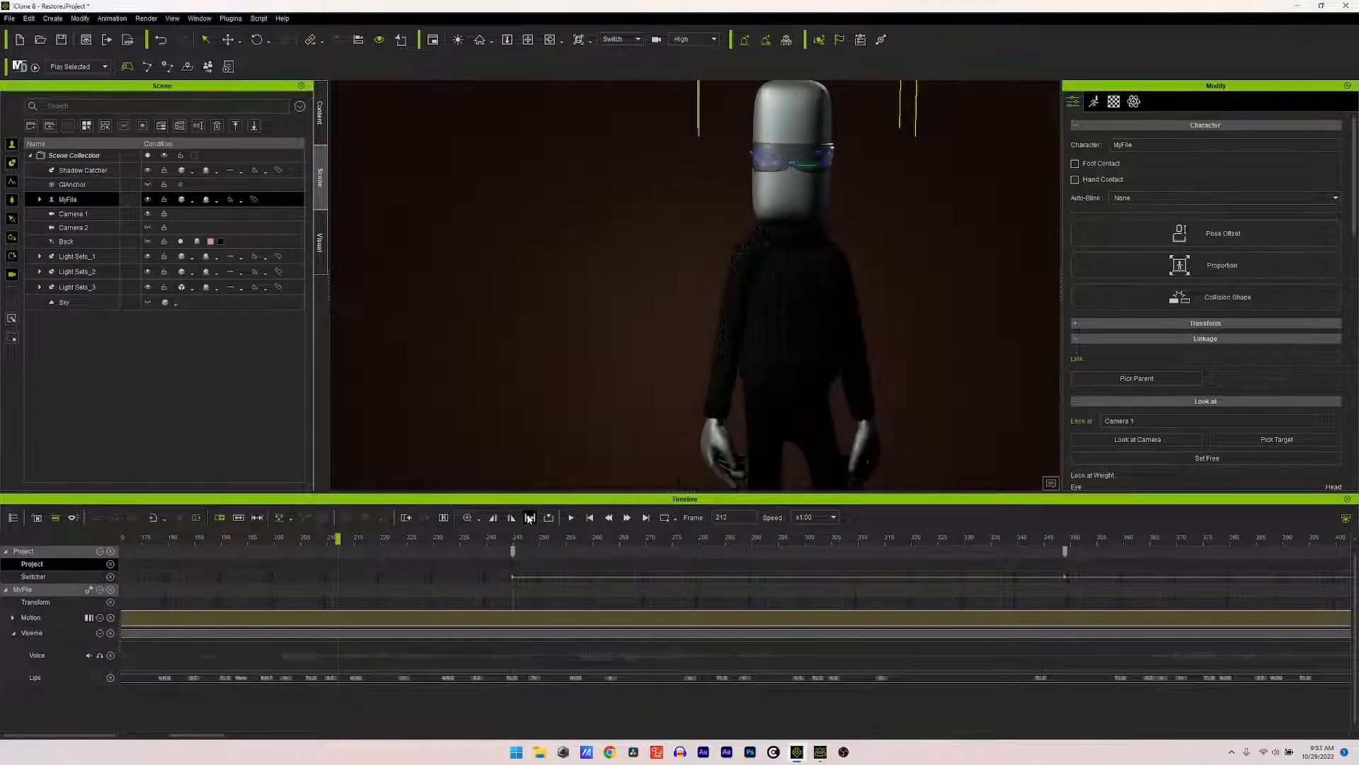
left_click(571, 517)
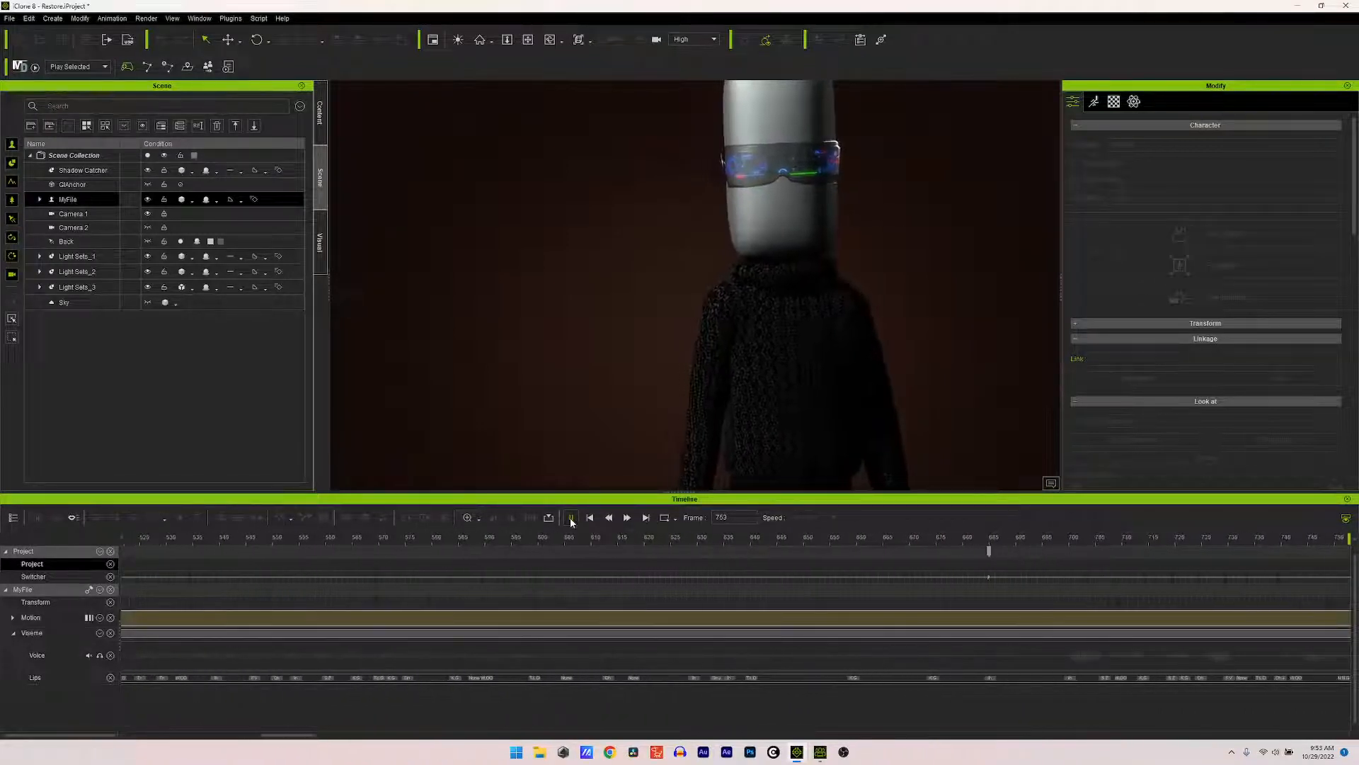
left_click(570, 518)
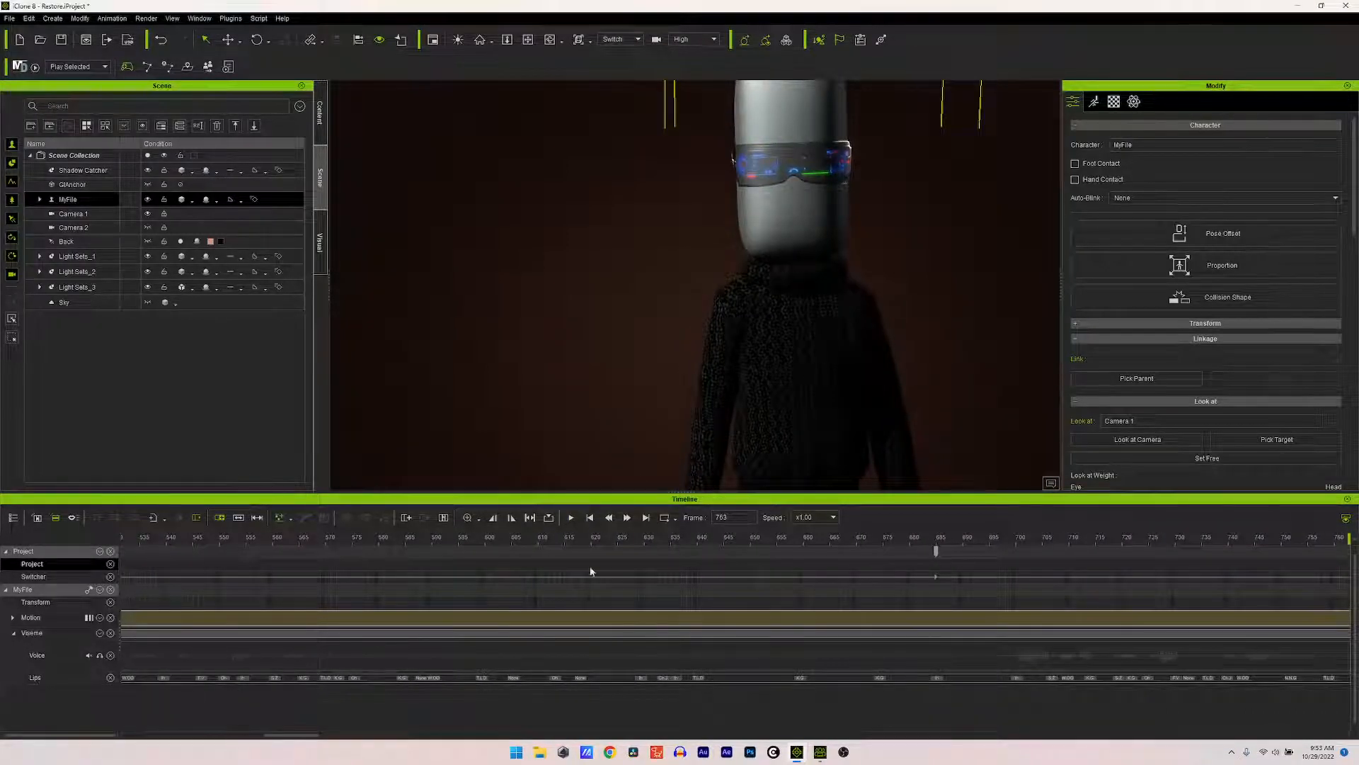
Step: View the first frame through Camera 2, unlock its view, reframe it closer with the character lower in the shot, and lock it again
left_click(590, 517)
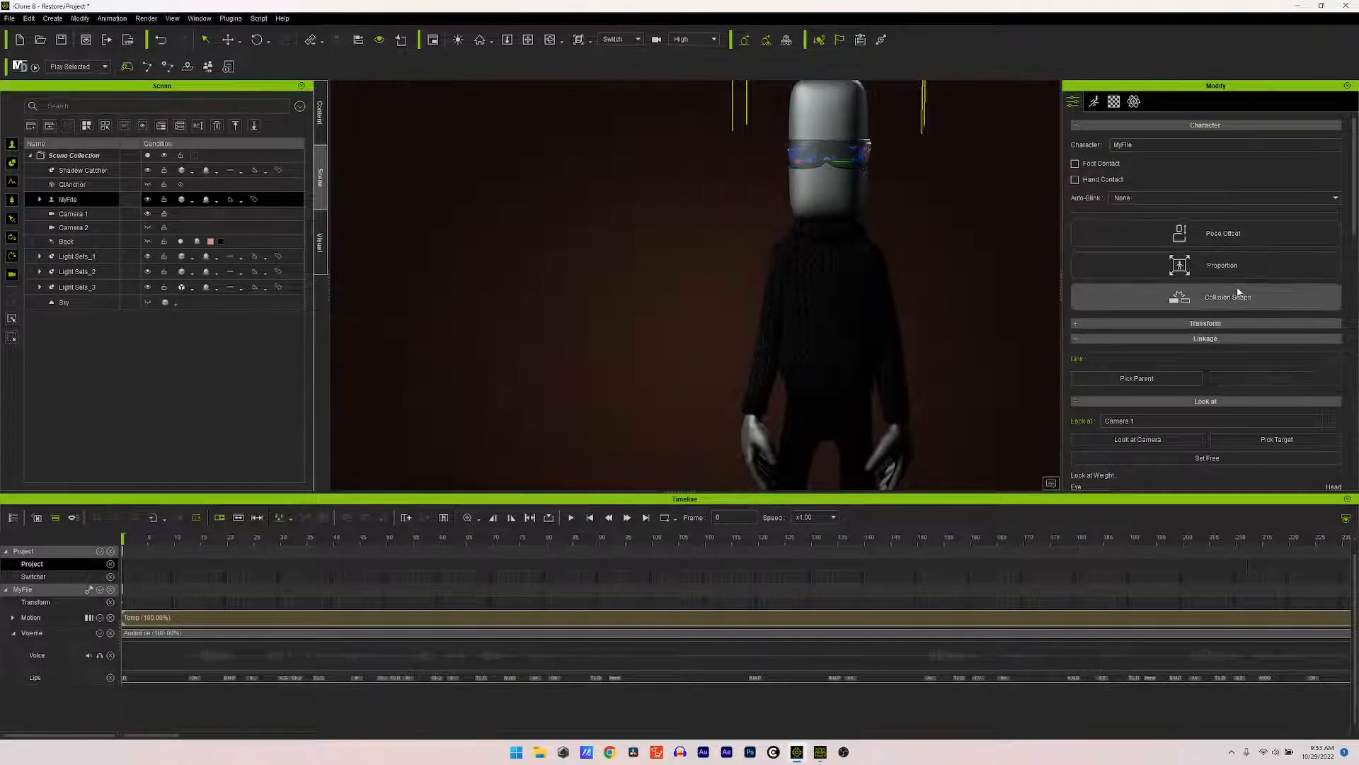
left_click(639, 38)
left_click(629, 76)
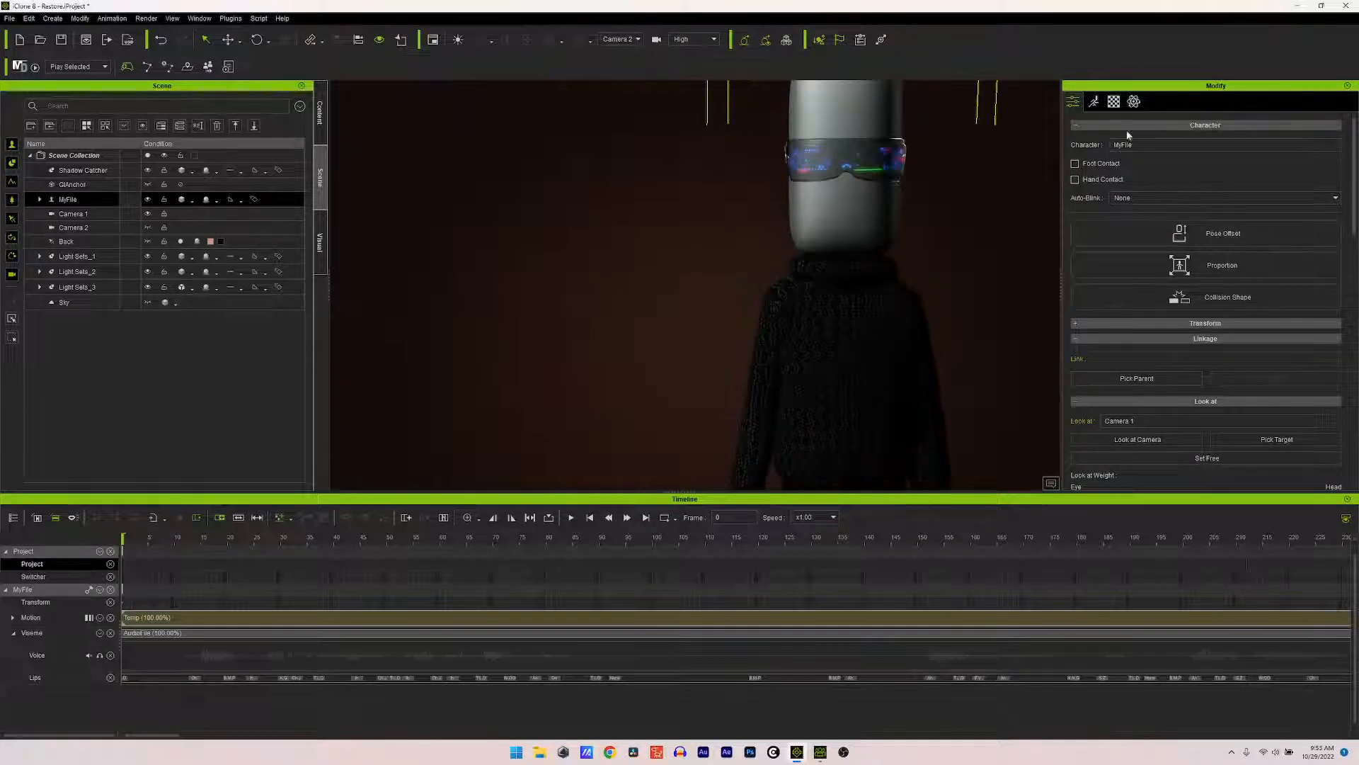
left_click(1095, 103)
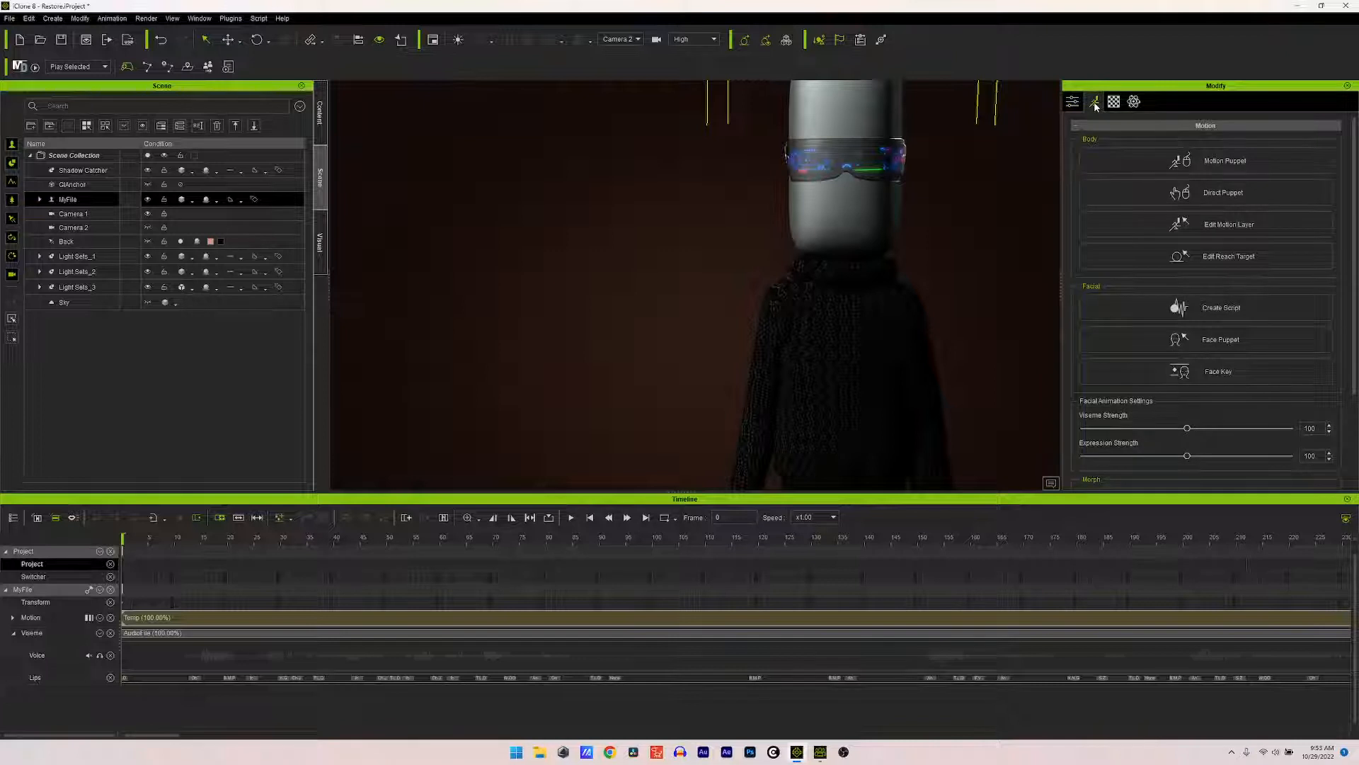
left_click(1073, 103)
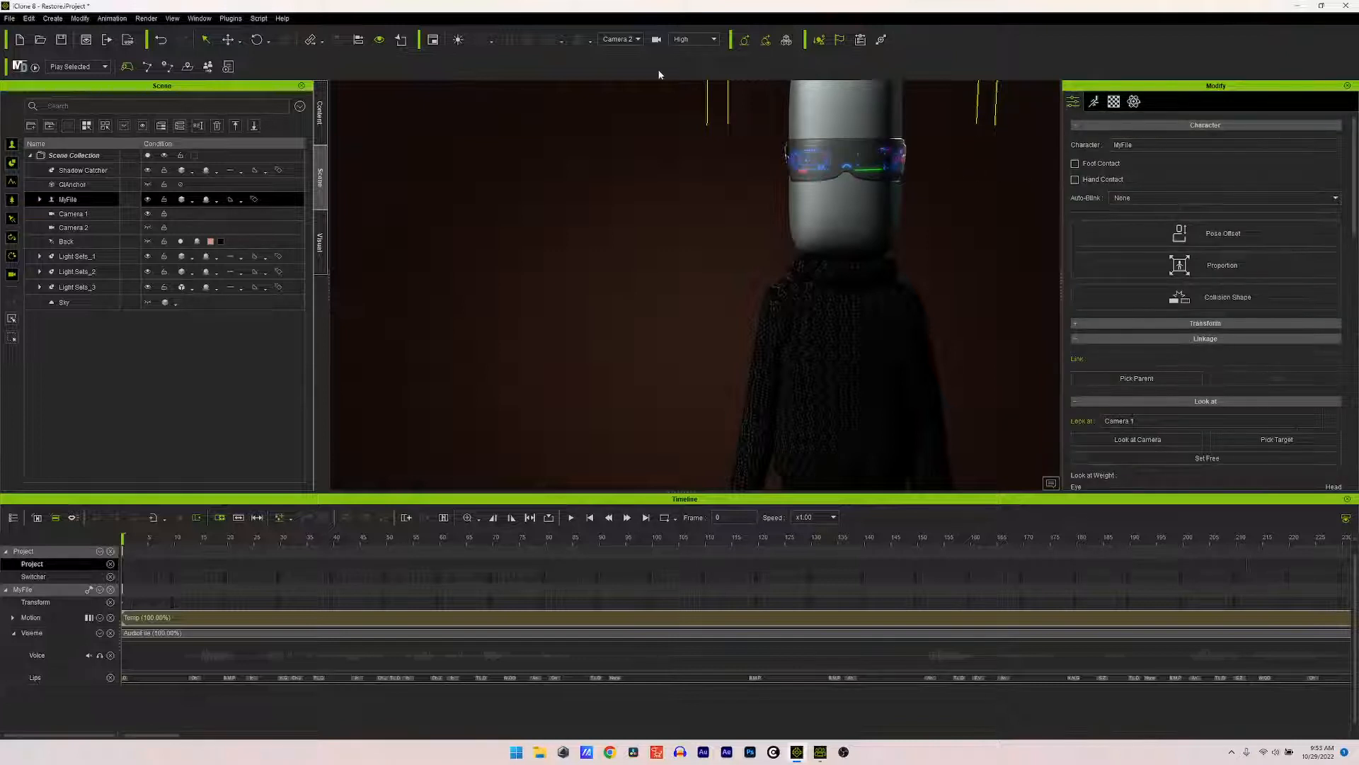
left_click(1048, 193)
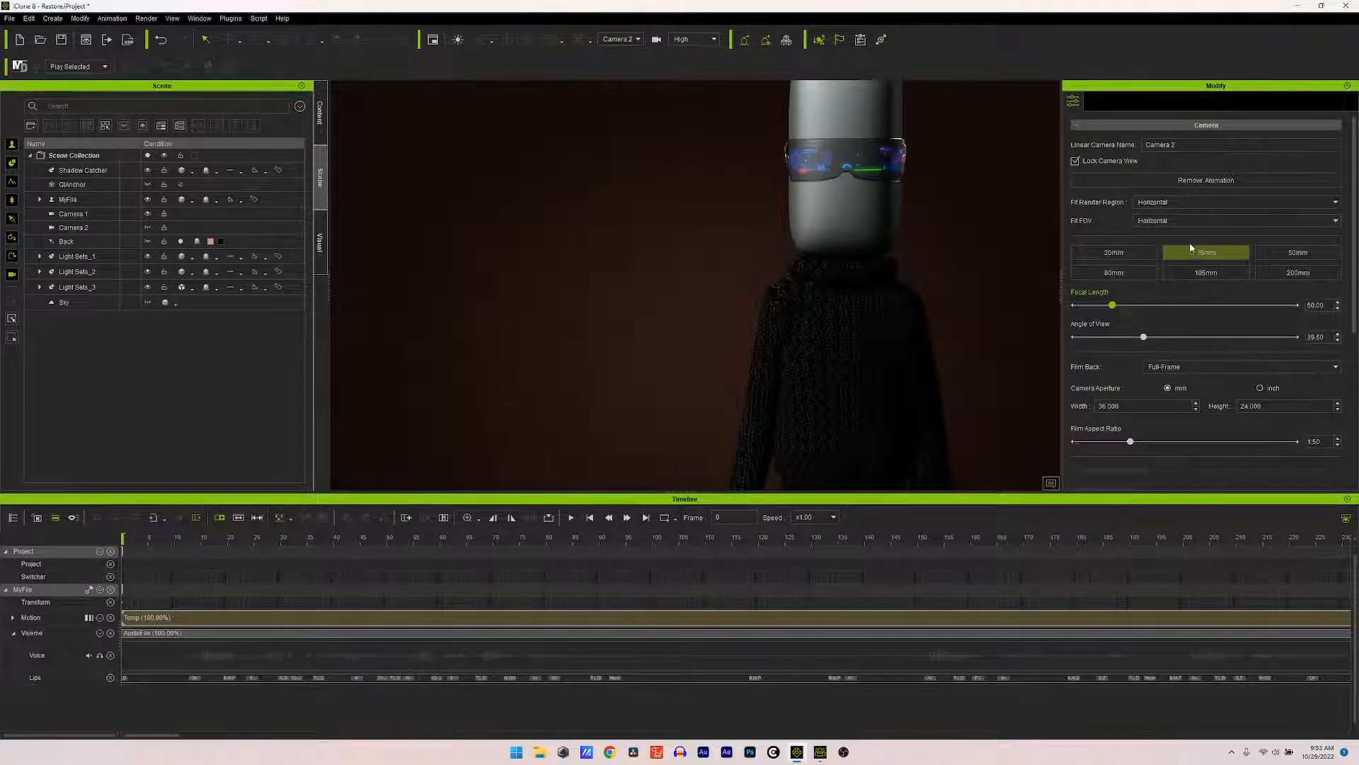
left_click(1075, 161)
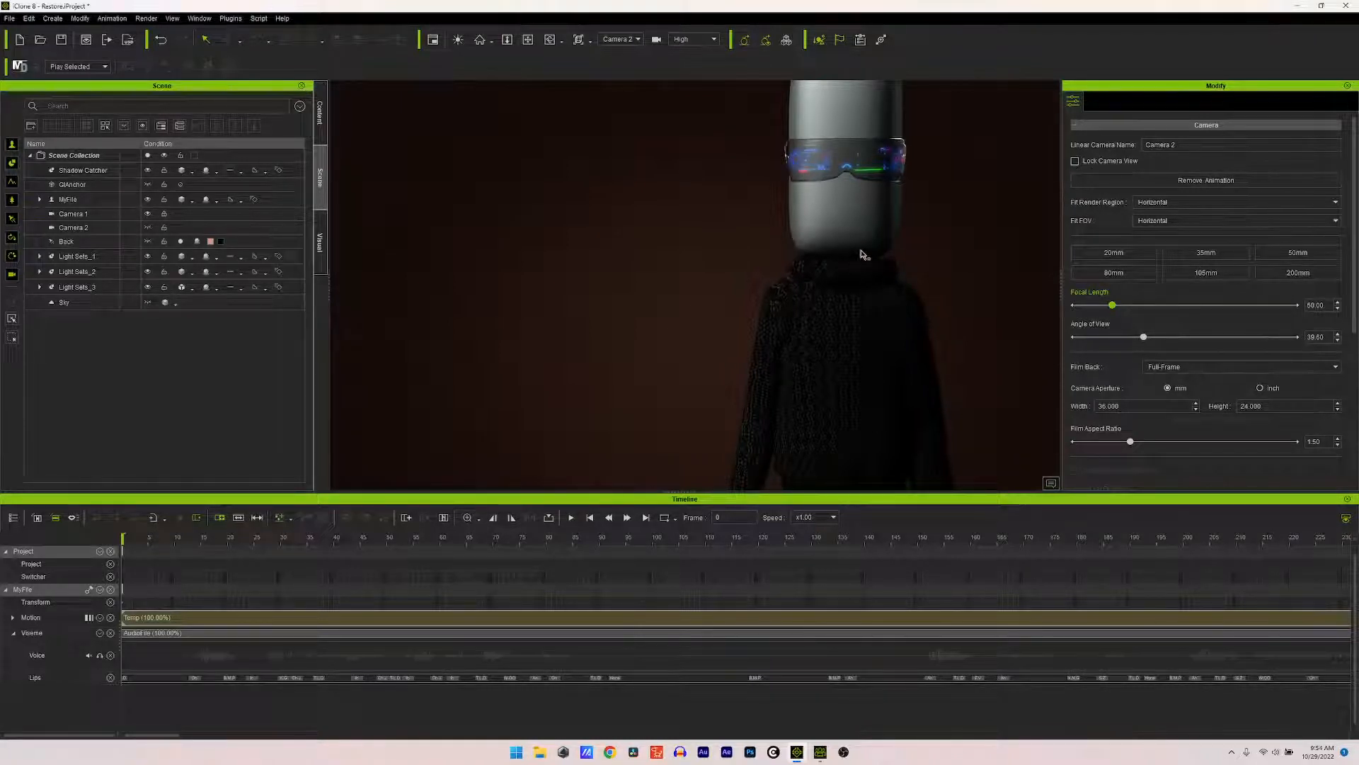
middle_click_drag(861, 250, 872, 314)
scroll(861, 282, "up", 2)
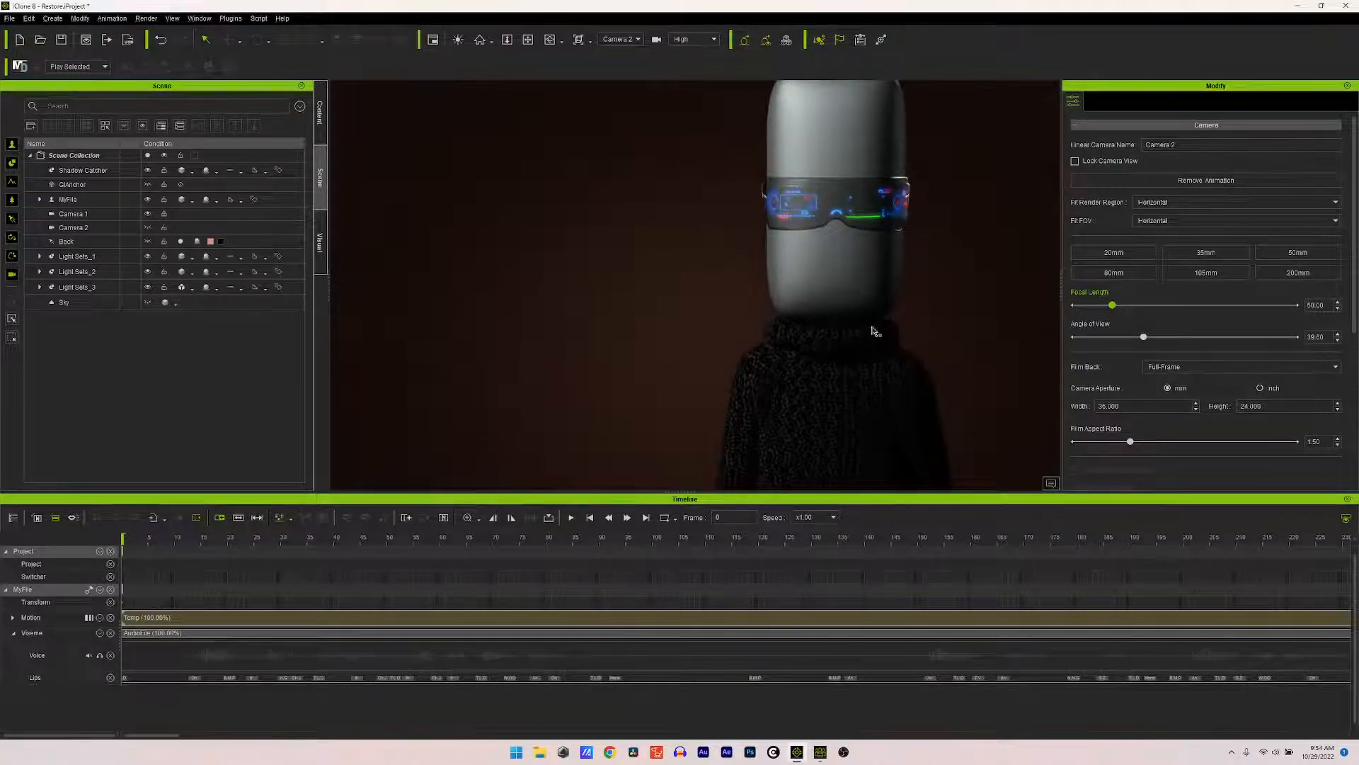
left_click(1075, 162)
Step: Play the opening through Camera 2 to check the new framing, and return to the first frame
left_click(571, 517)
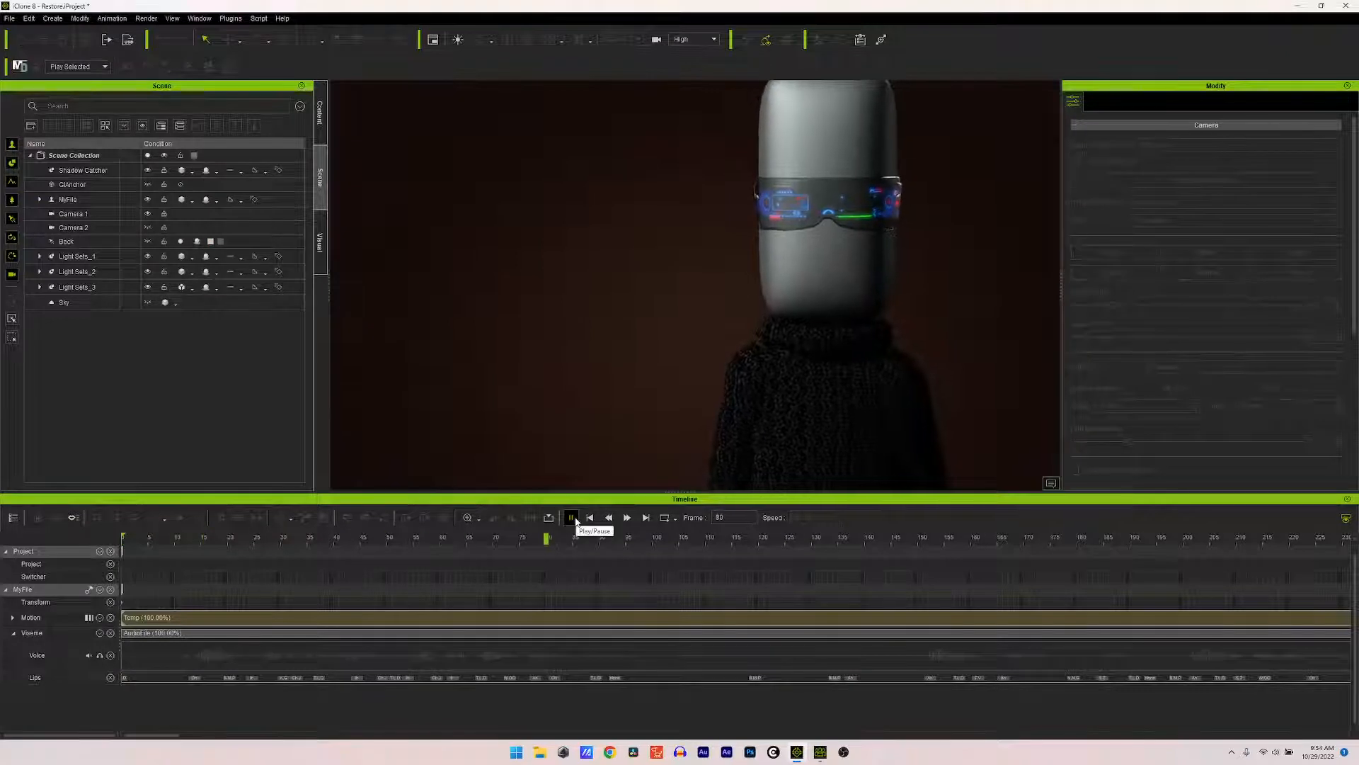
left_click(590, 519)
left_click(575, 521)
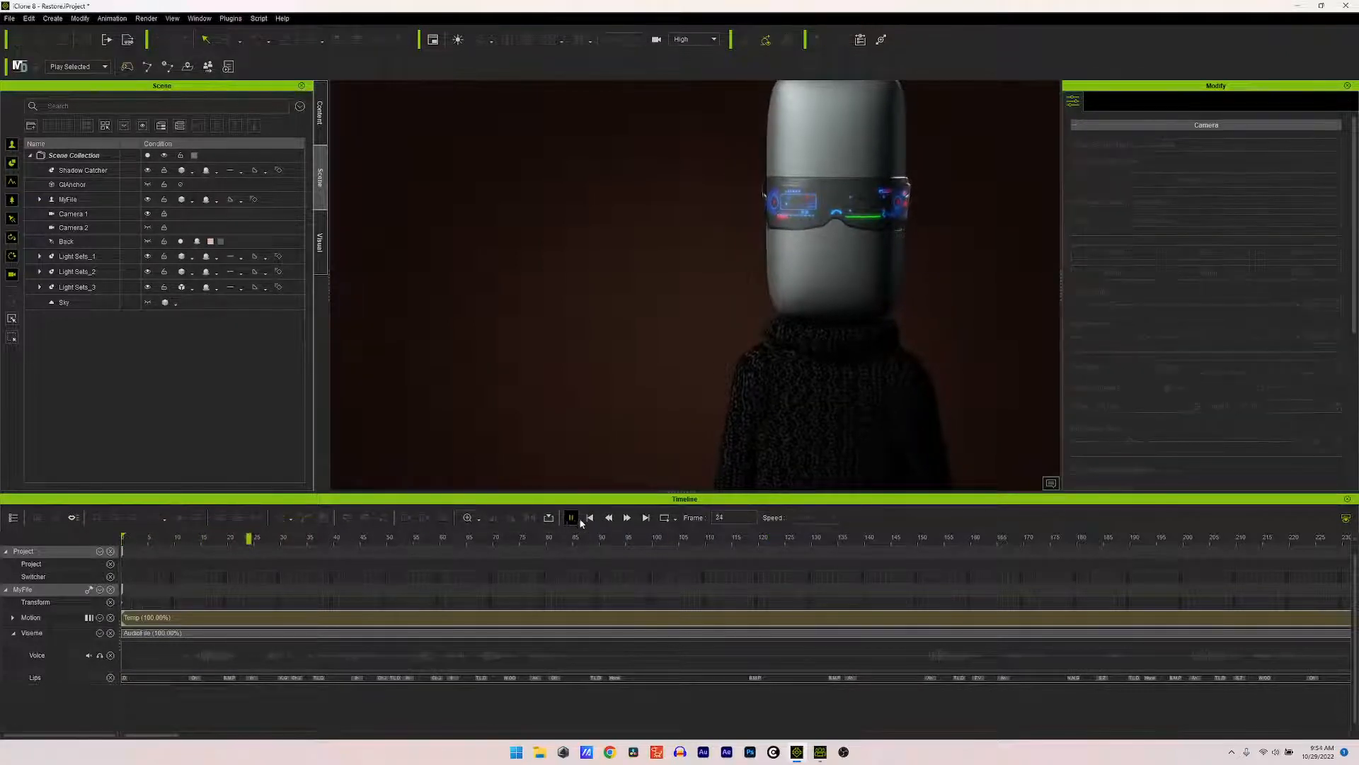
left_click(574, 520)
left_click(591, 519)
Step: Set the viewport back to the Switch camera and replay the first camera cuts from the start
left_click(619, 40)
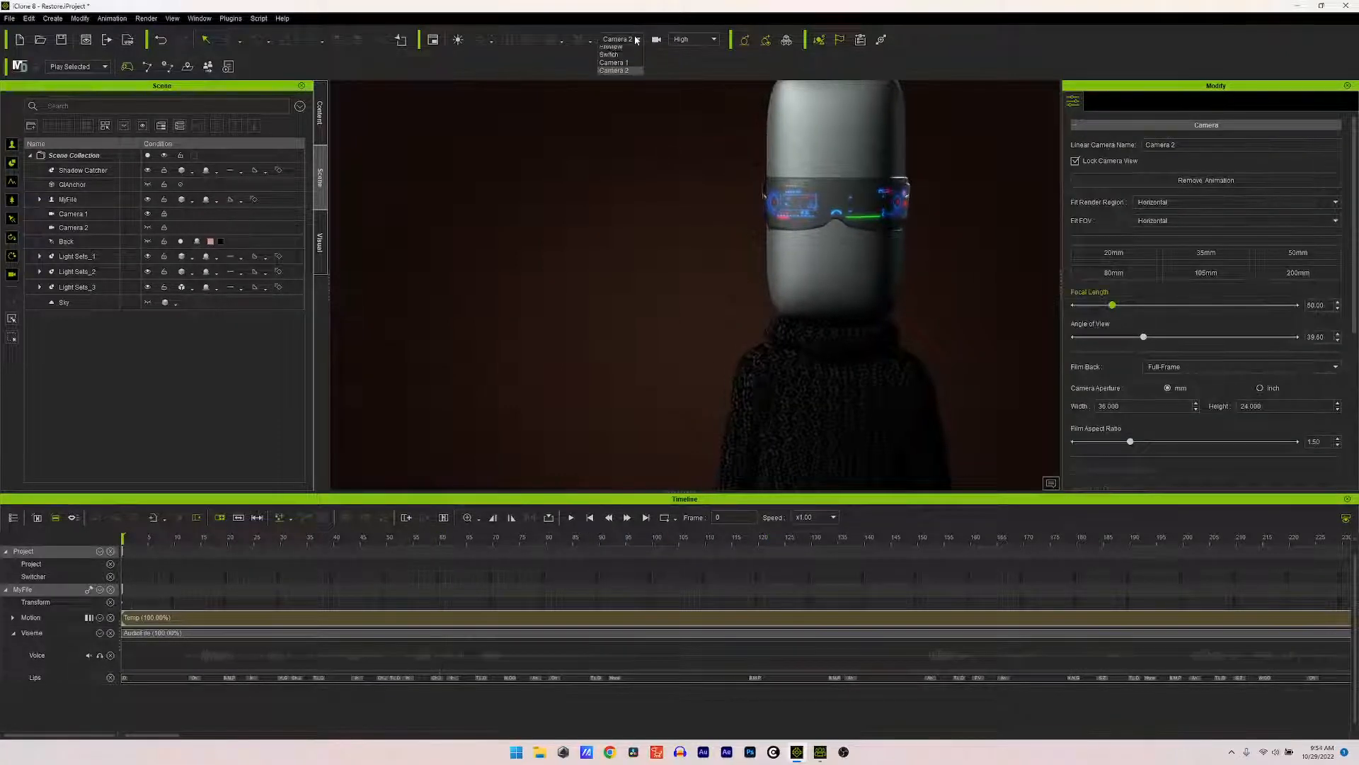
left_click(615, 49)
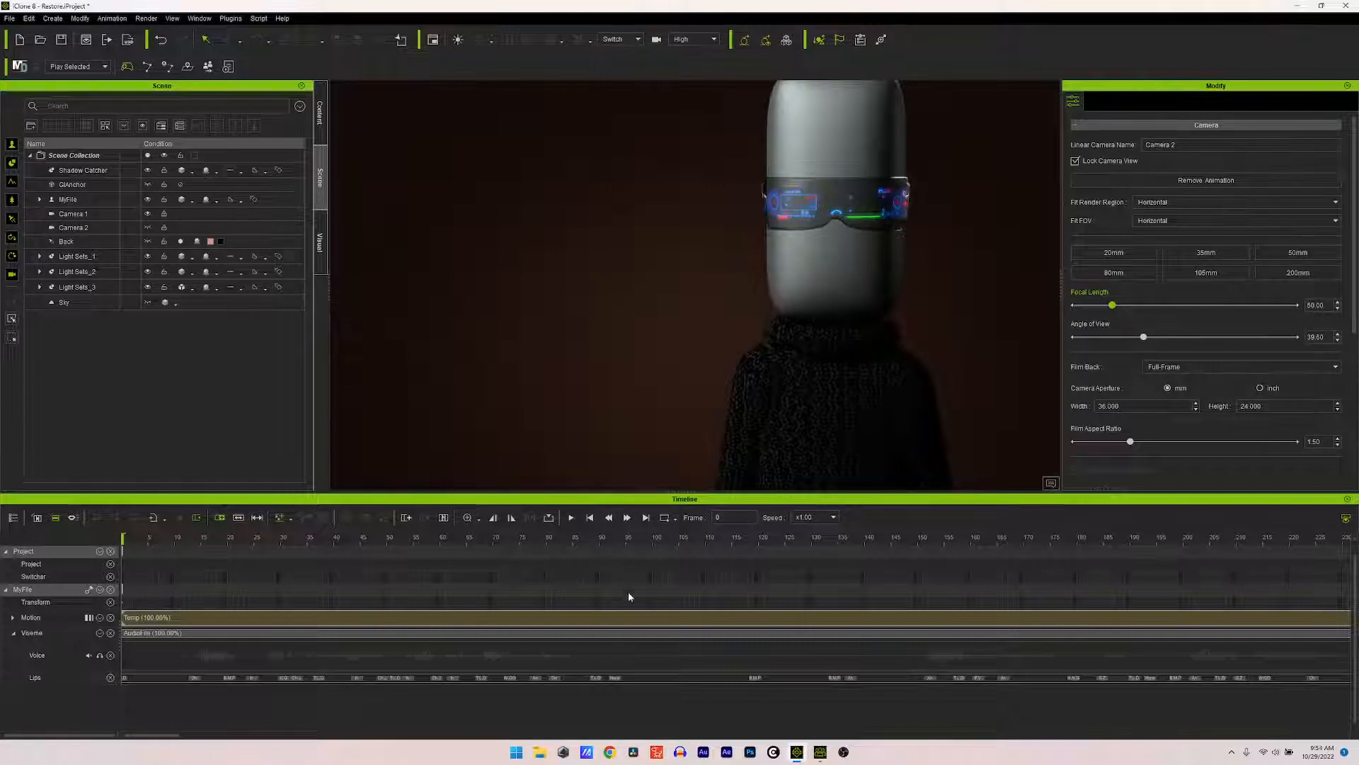
left_click(570, 520)
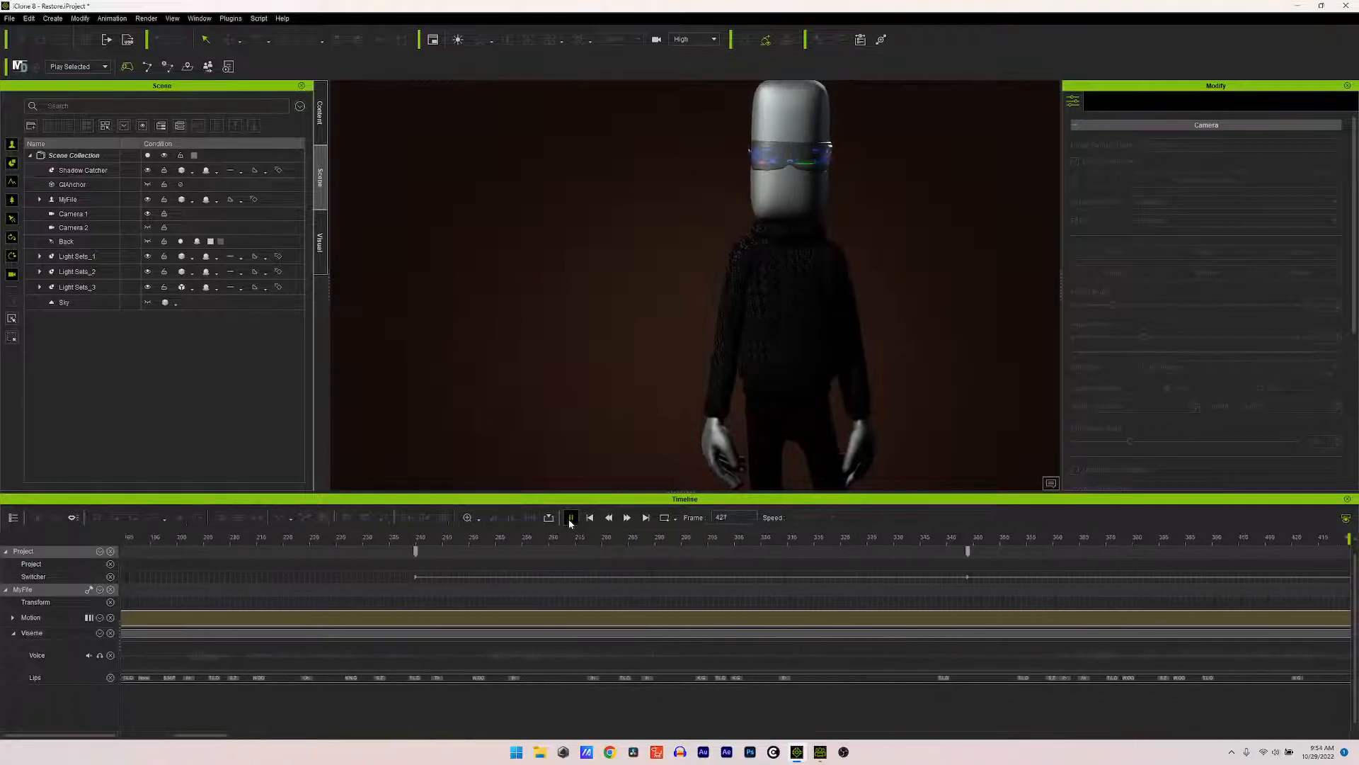
left_click(570, 521)
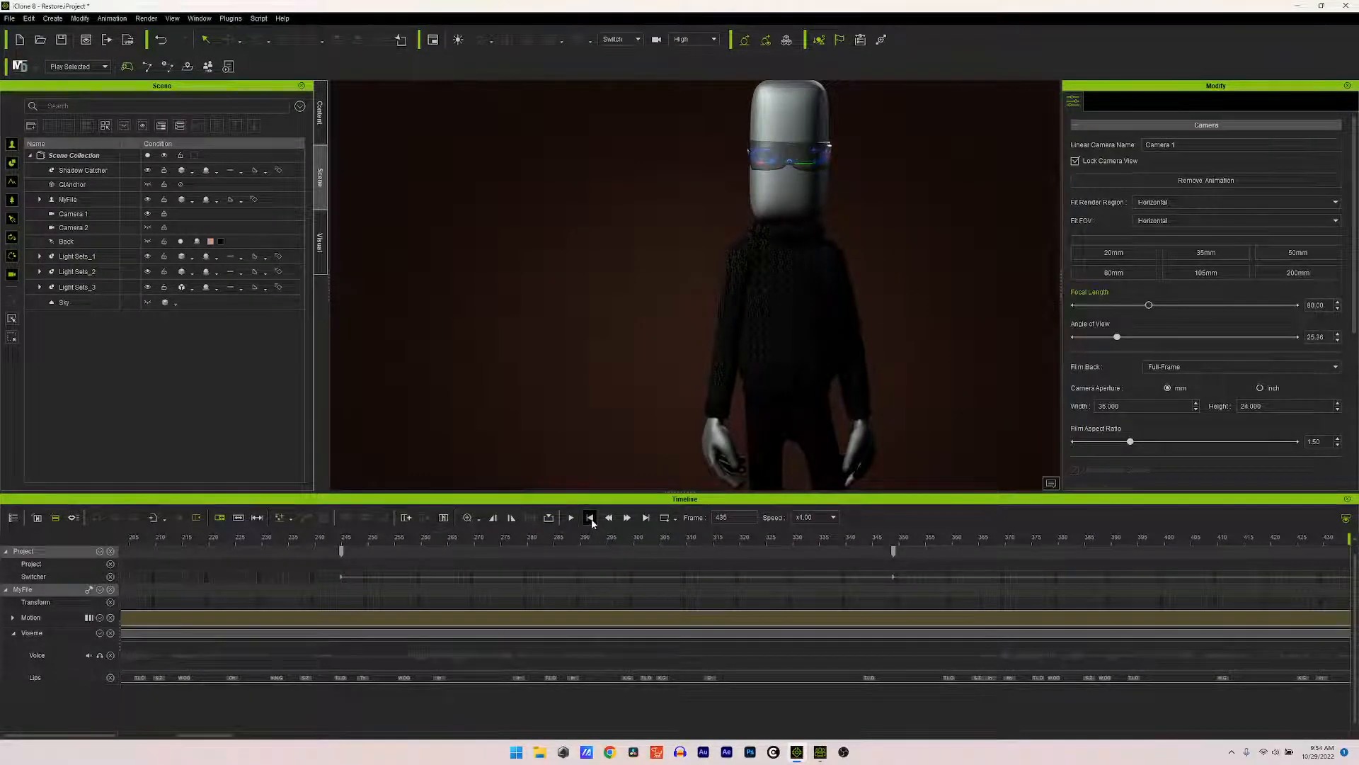
Step: Return to the first frame and assign Camera 1 there on the Switcher track
left_click(591, 518)
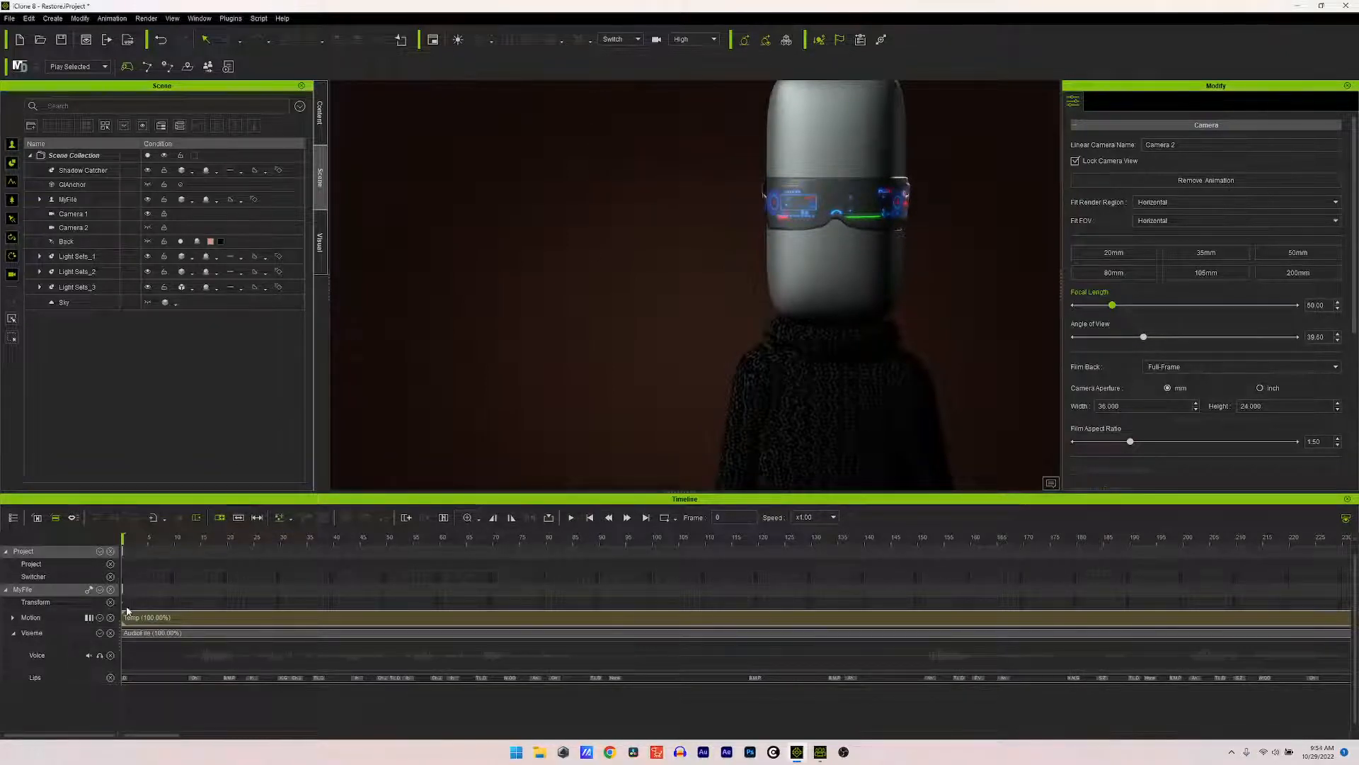
right_click(124, 579)
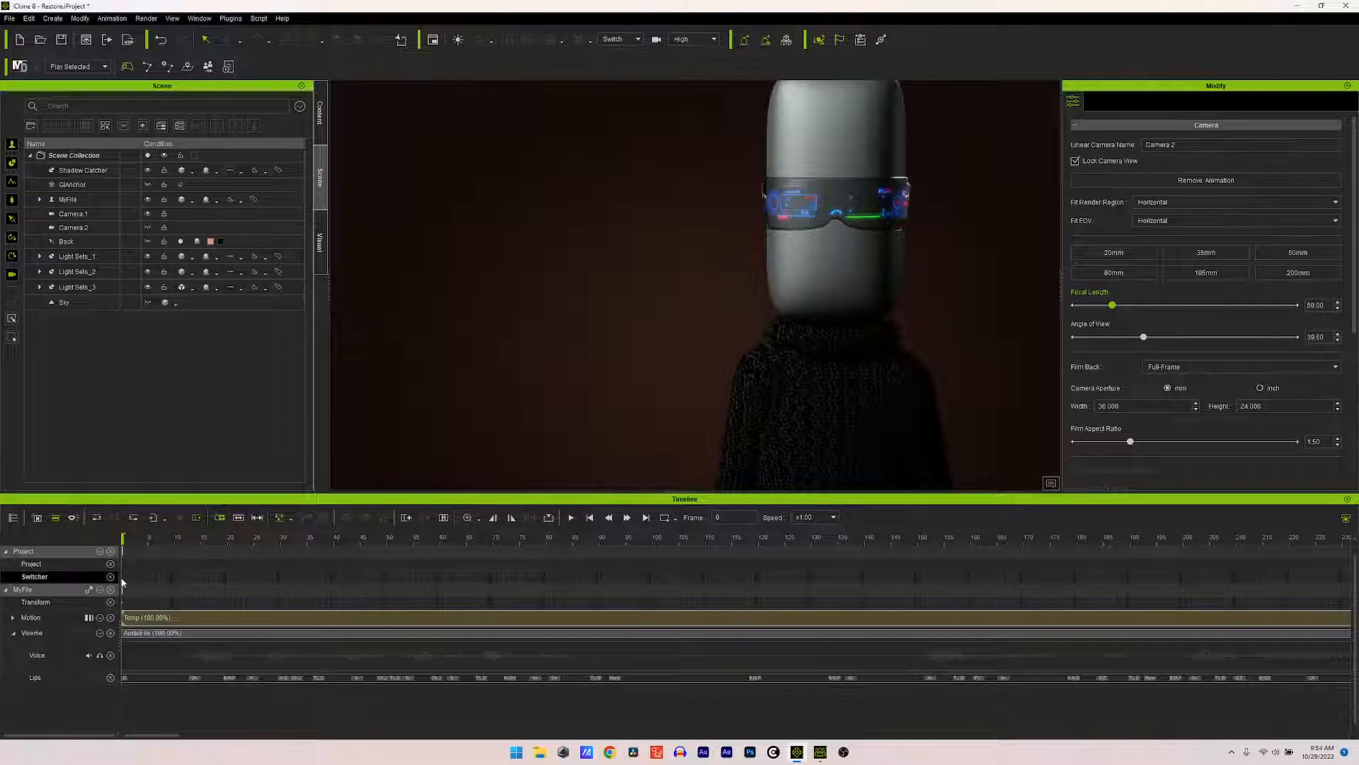
mouse_move(177, 658)
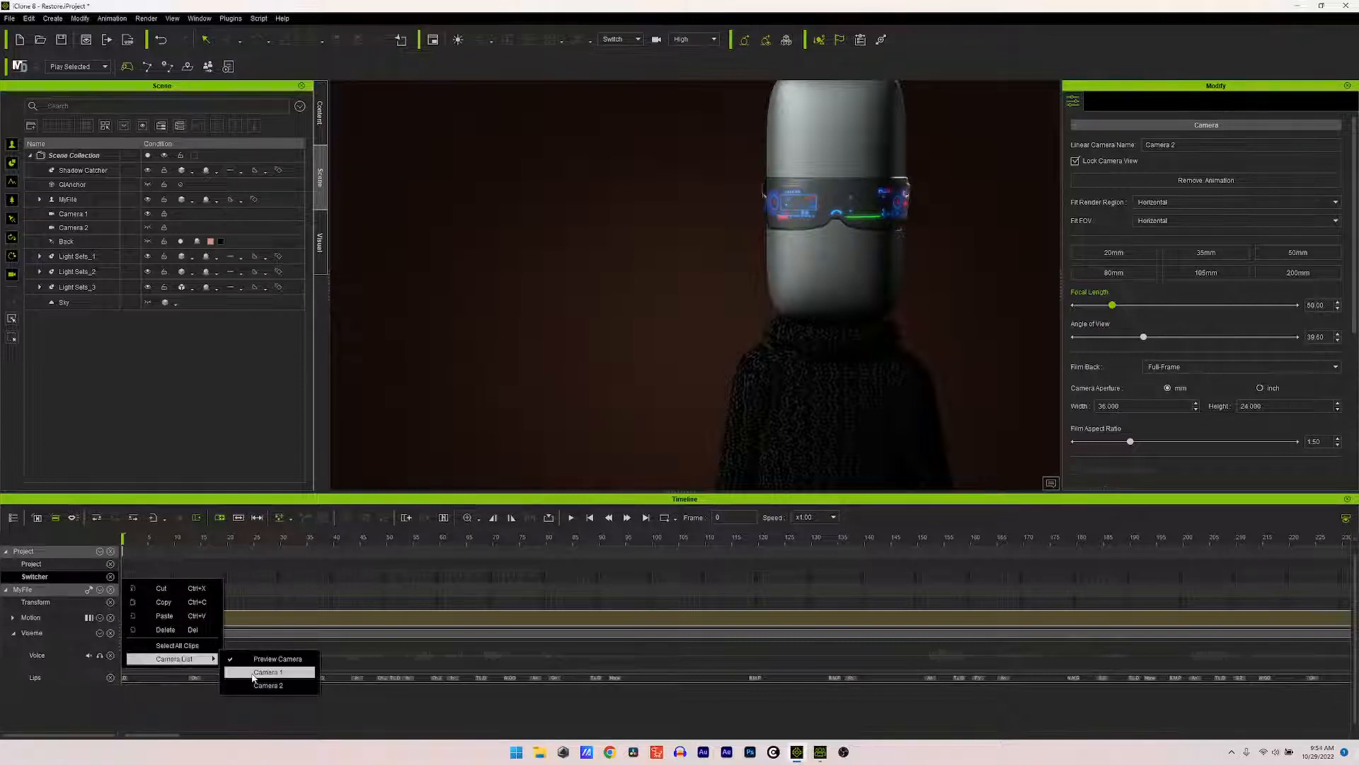
left_click(253, 673)
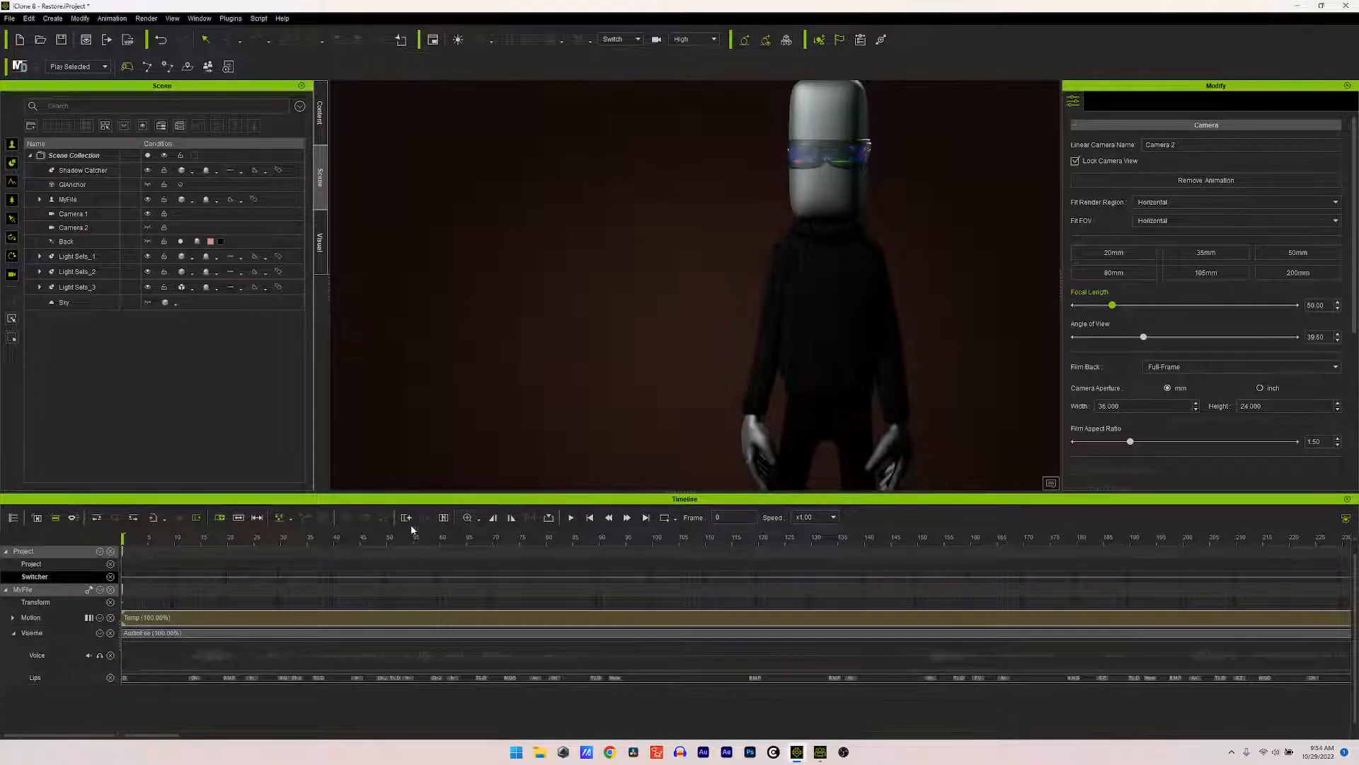
Step: Play on through the voice track and add a switch to Camera 2 at about frame 1868 of the Switcher track
left_click(569, 518)
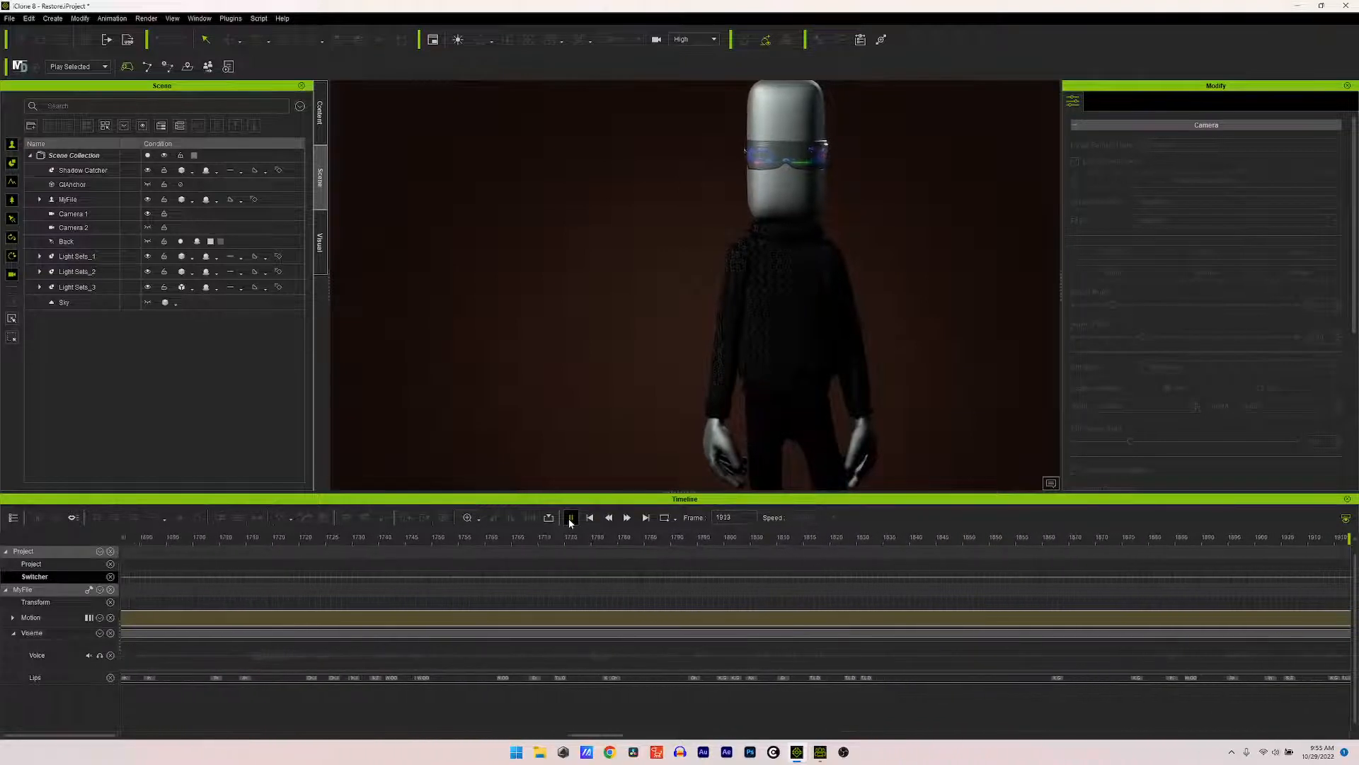
left_click(571, 518)
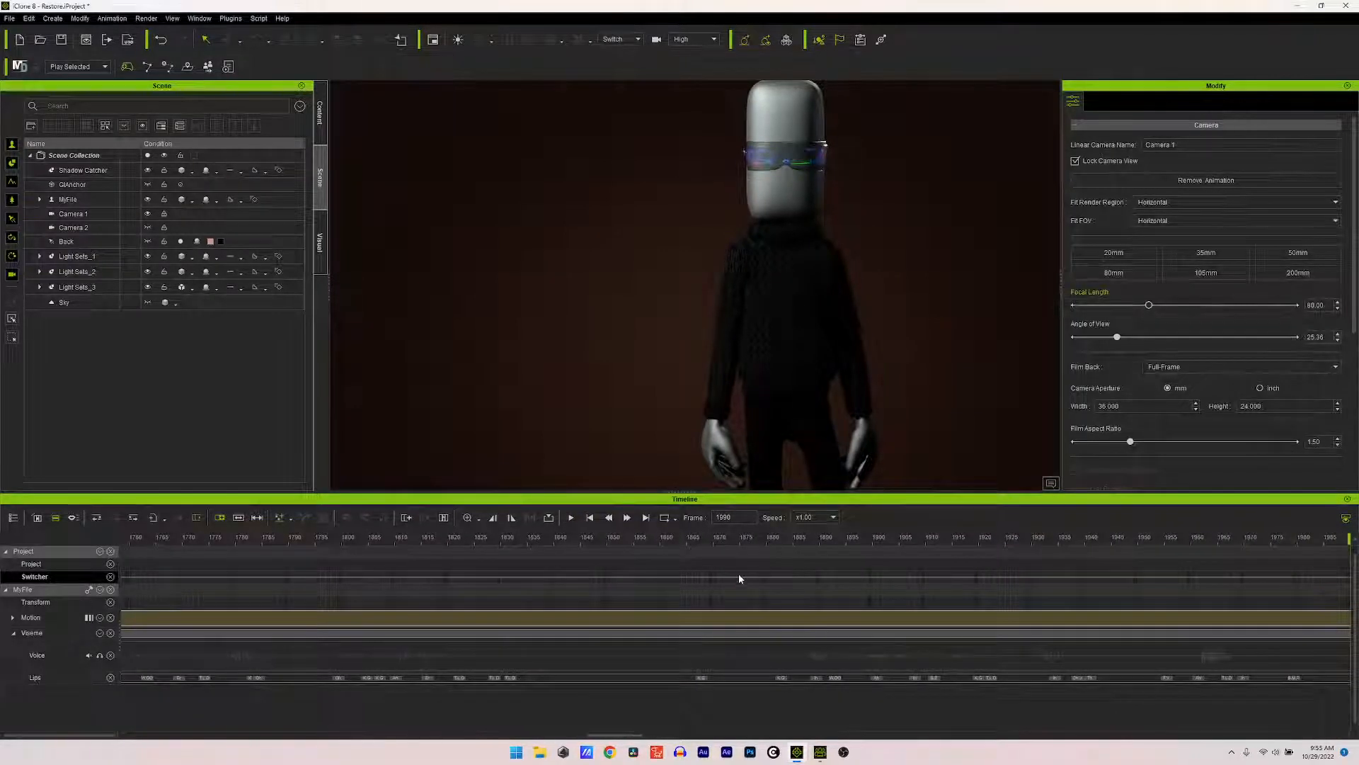
left_click(720, 577)
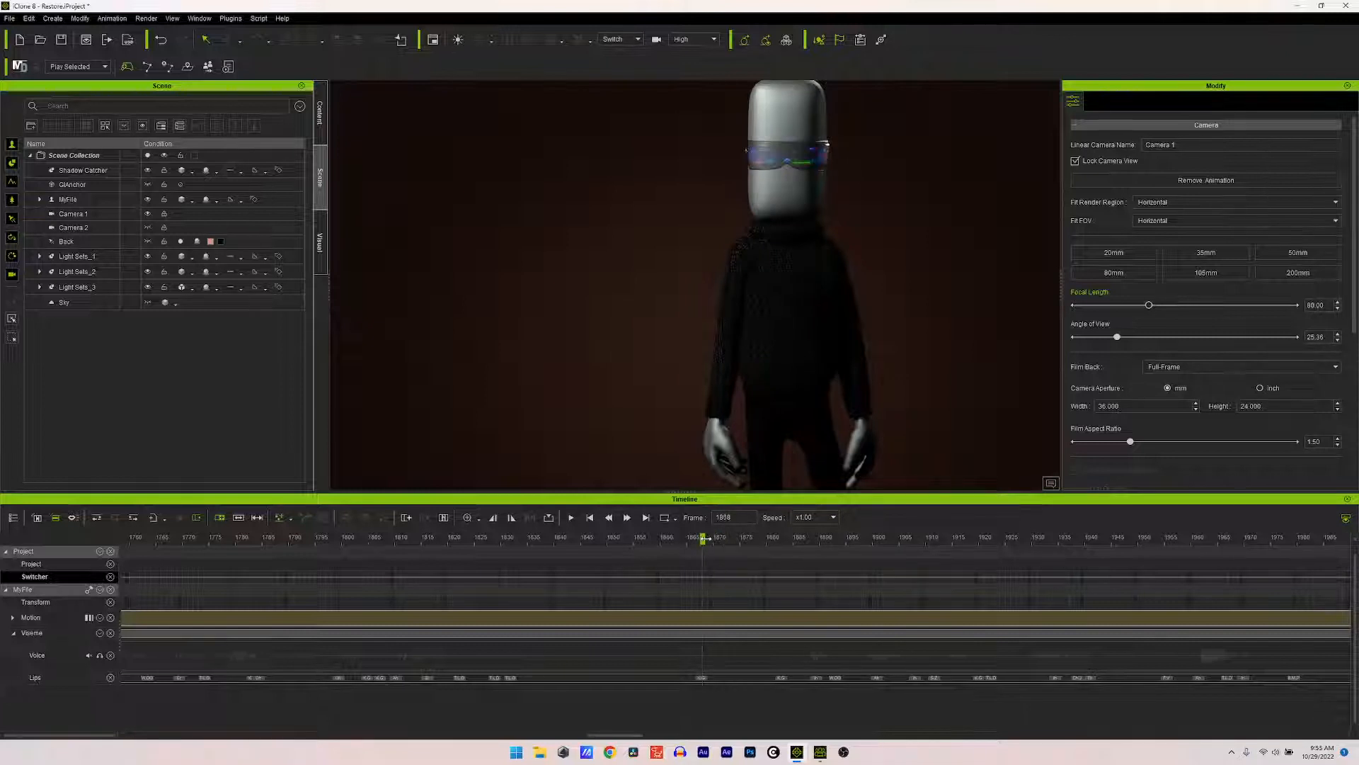
right_click(708, 579)
left_click(708, 577)
right_click(708, 580)
mouse_move(772, 657)
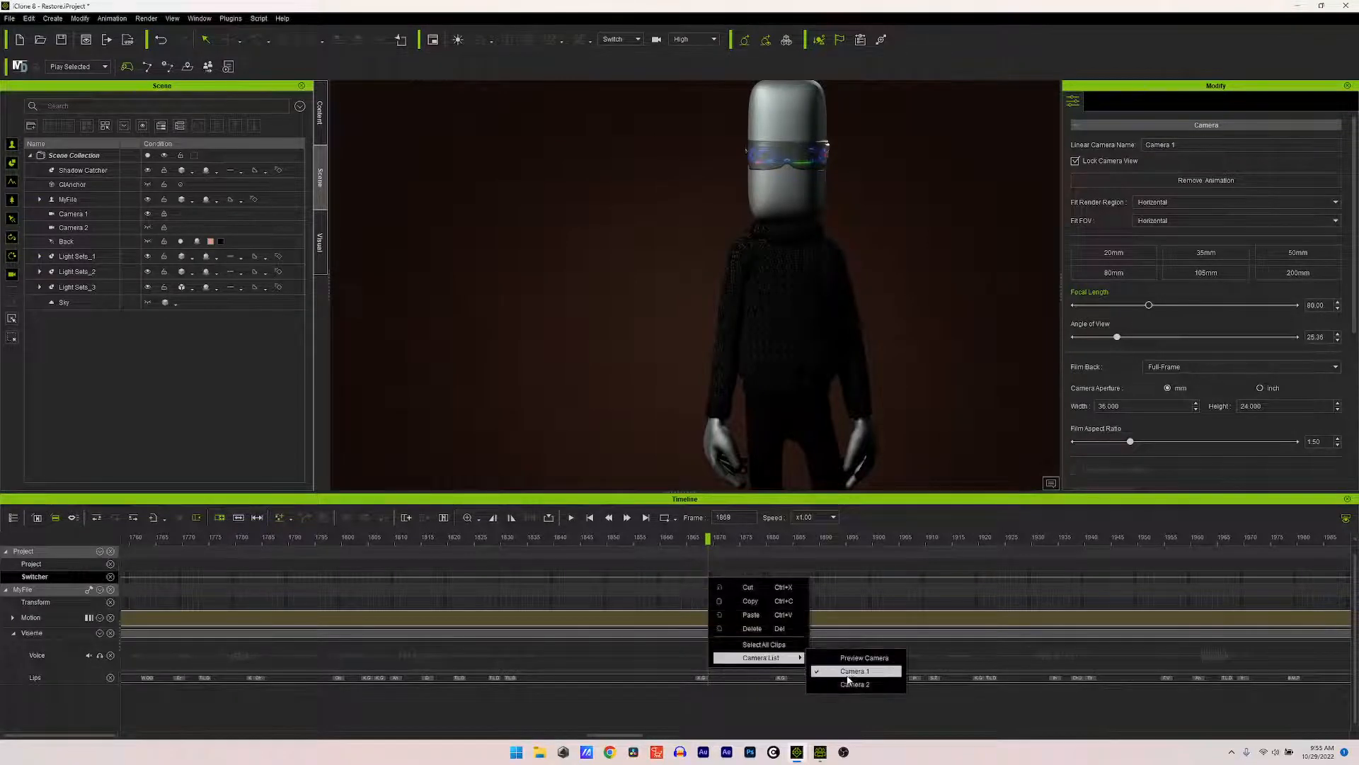
left_click(855, 684)
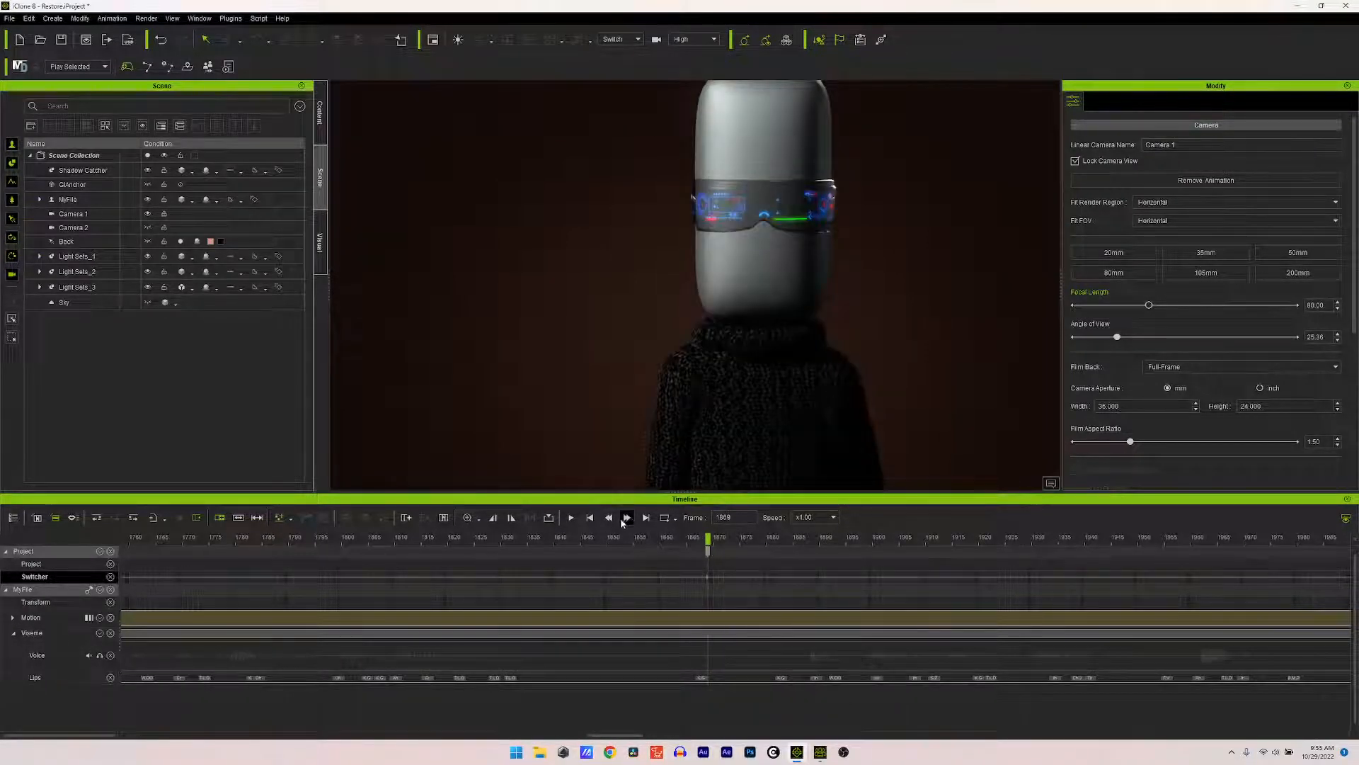
Step: Play the Camera 2 passage and add a switch back to Camera 1 at about frame 2019 of the Switcher track
left_click(571, 518)
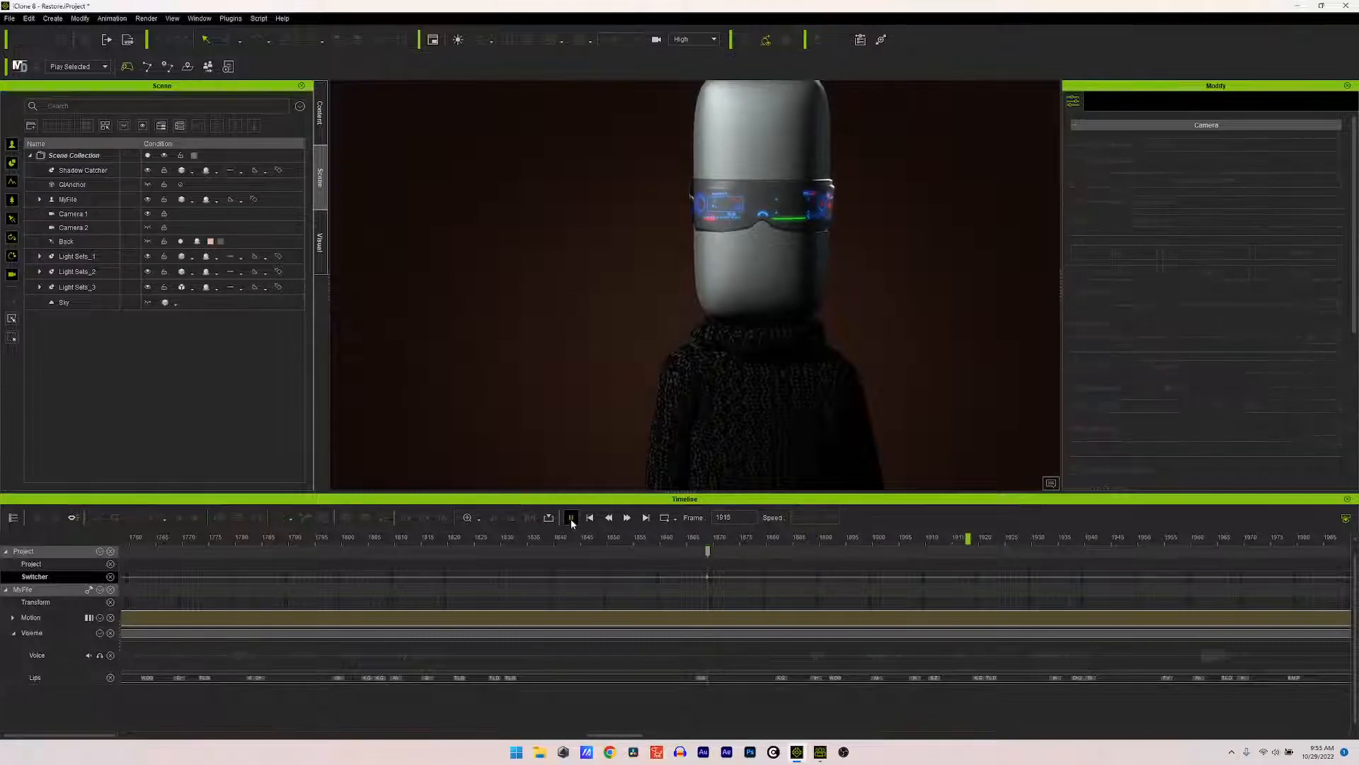
left_click(570, 518)
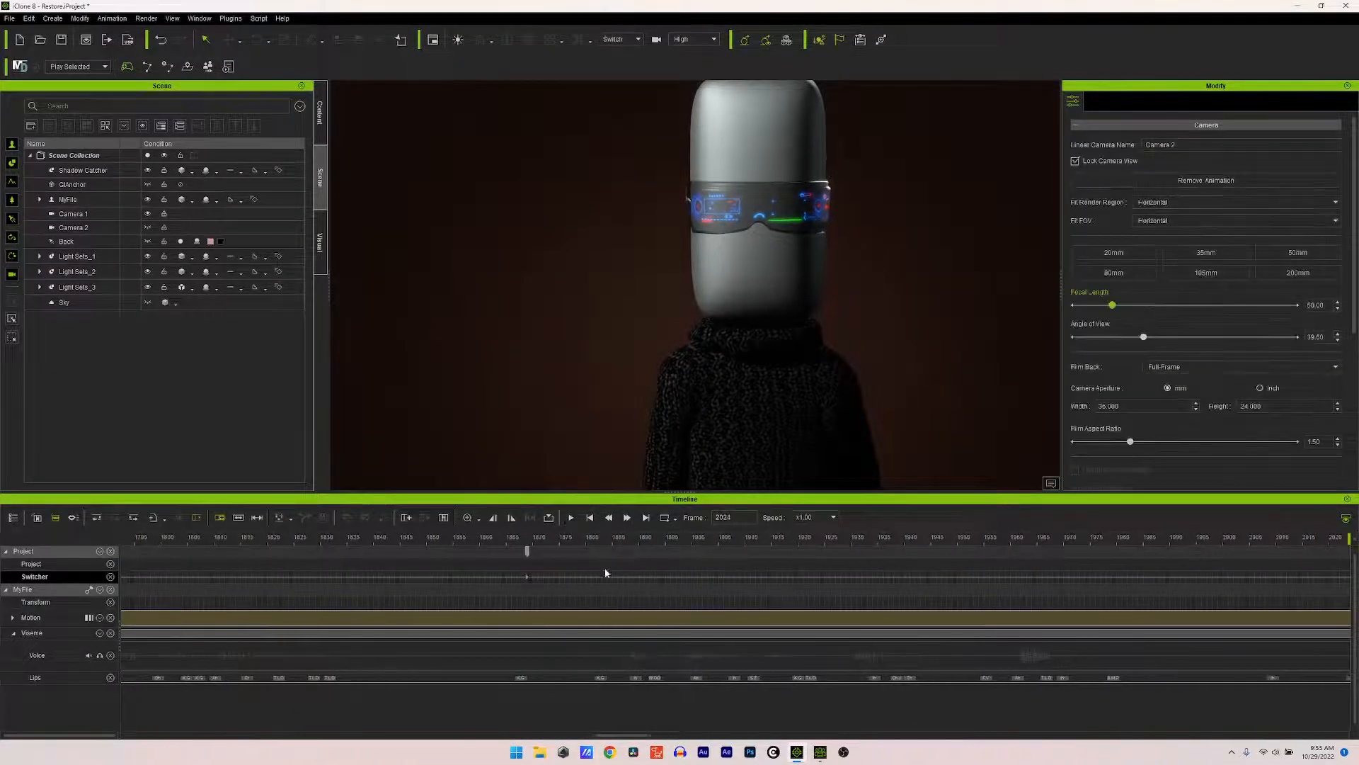
left_click_drag(646, 741, 674, 740)
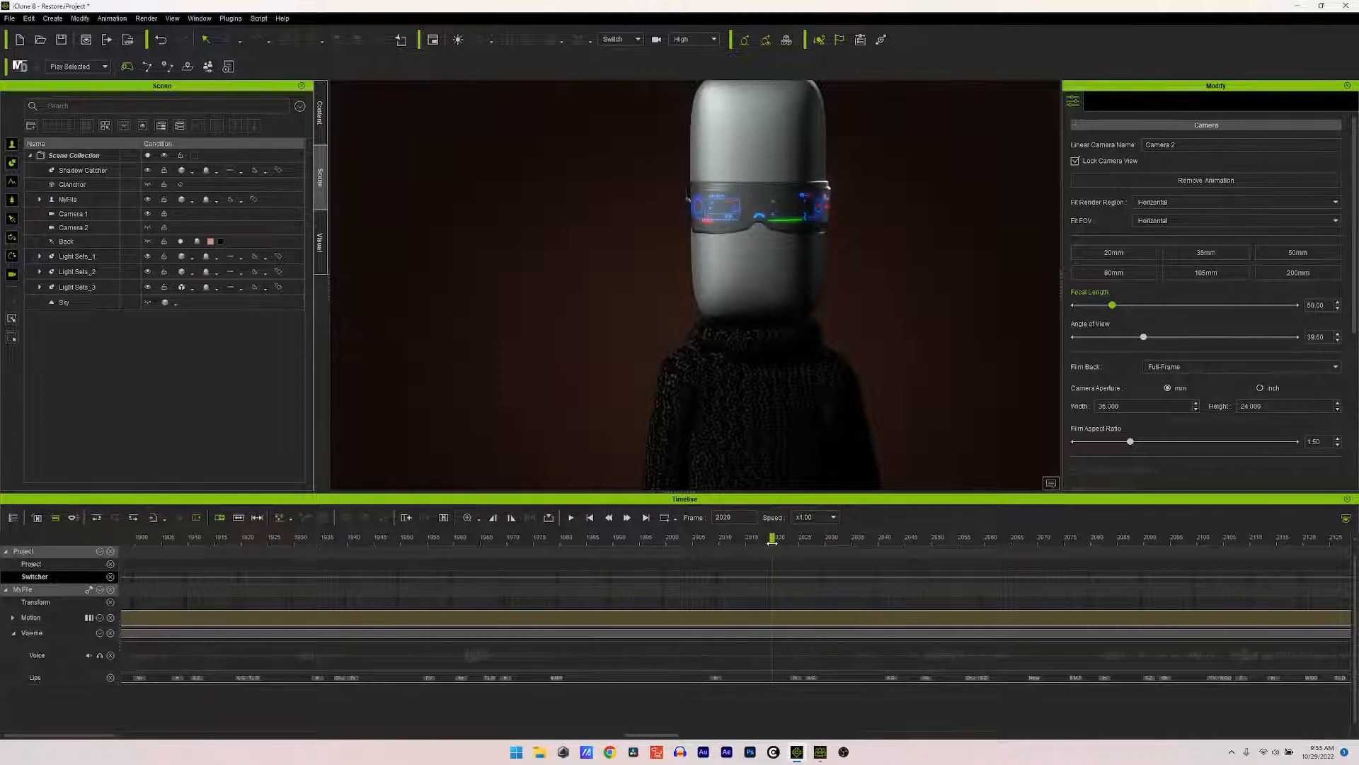
right_click(772, 580)
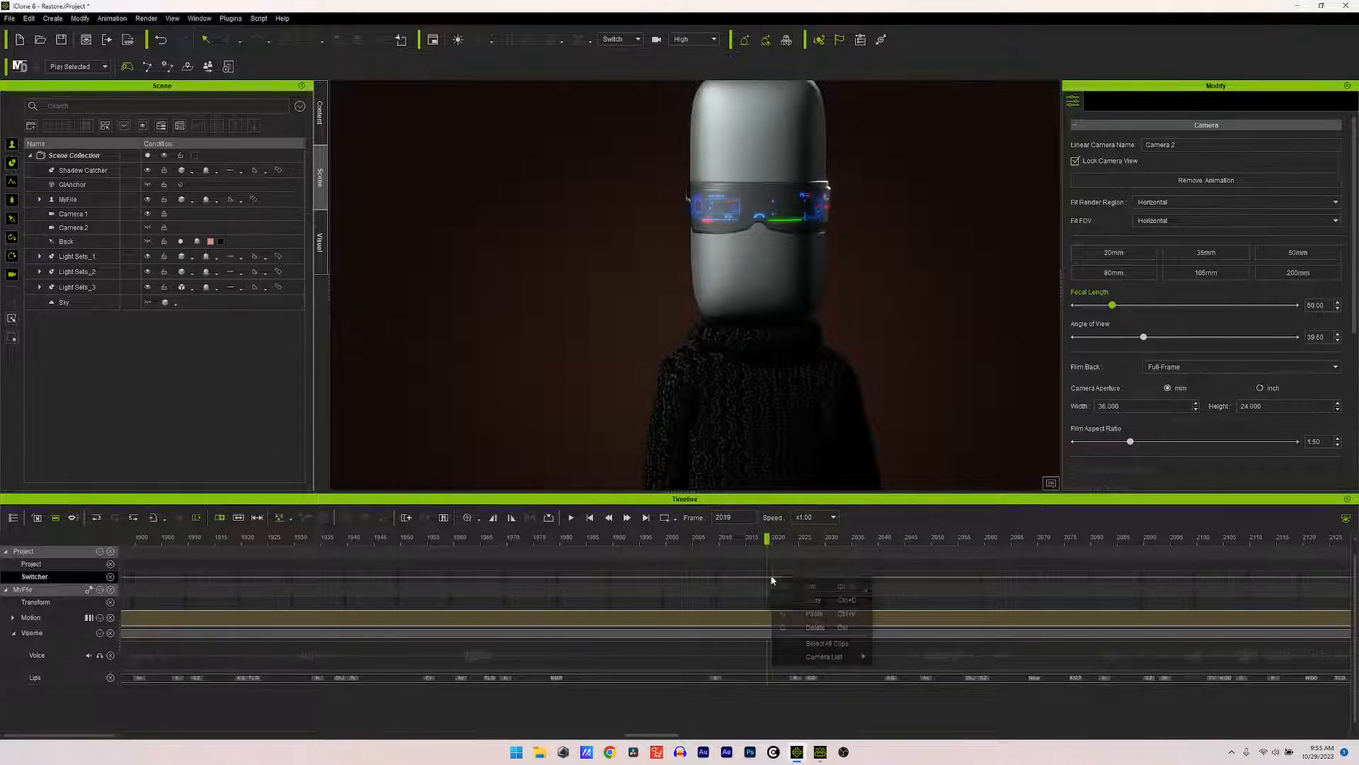
mouse_move(823, 656)
left_click(916, 669)
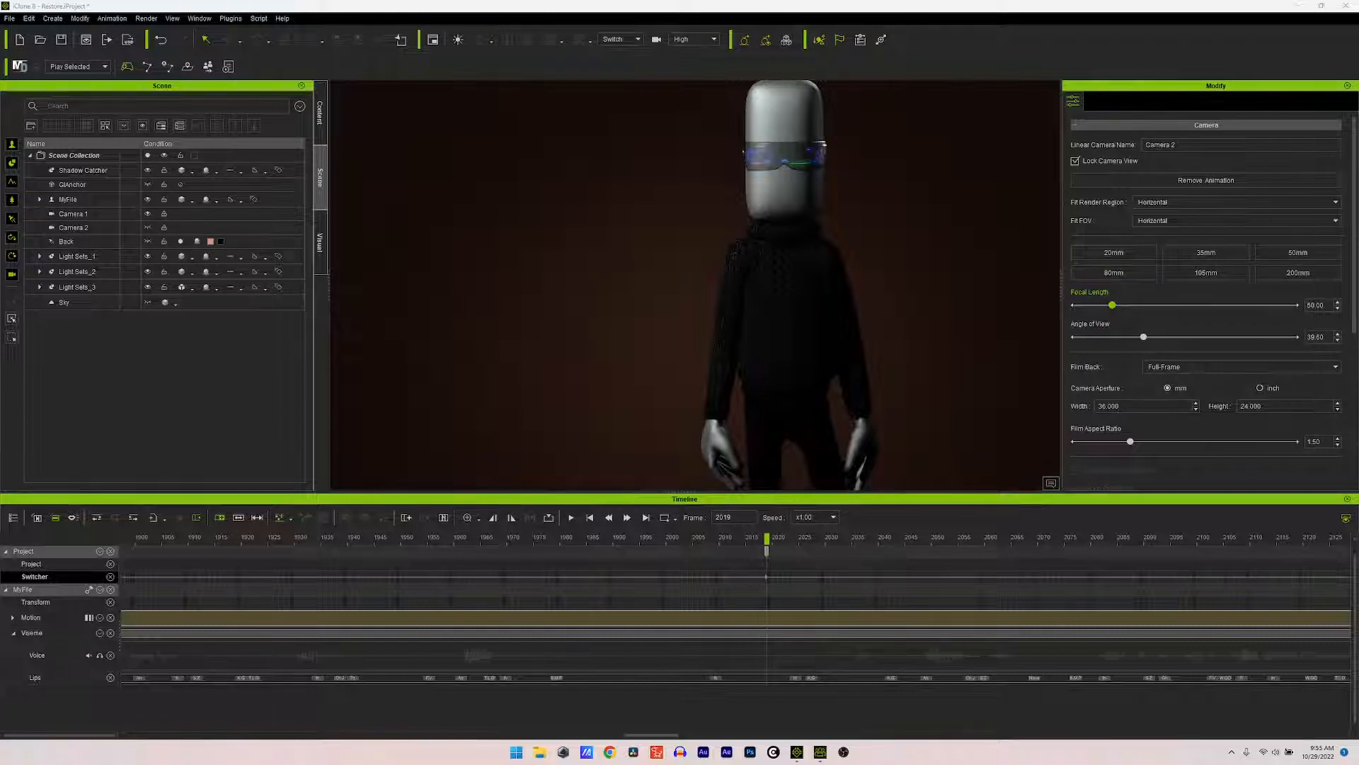
Step: Preview the following speech and add a switch to Camera 2 at about frame 2672 of the Switcher track
left_click(570, 517)
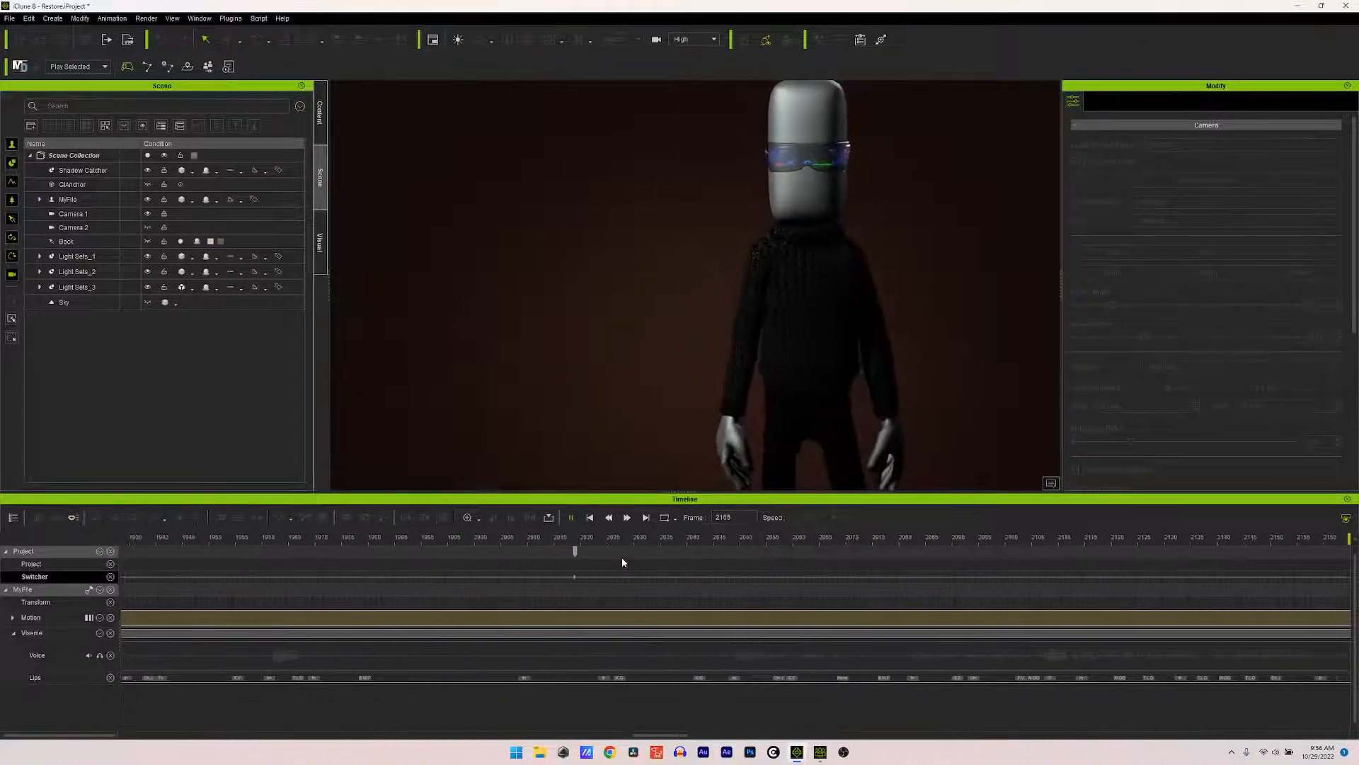
left_click(572, 517)
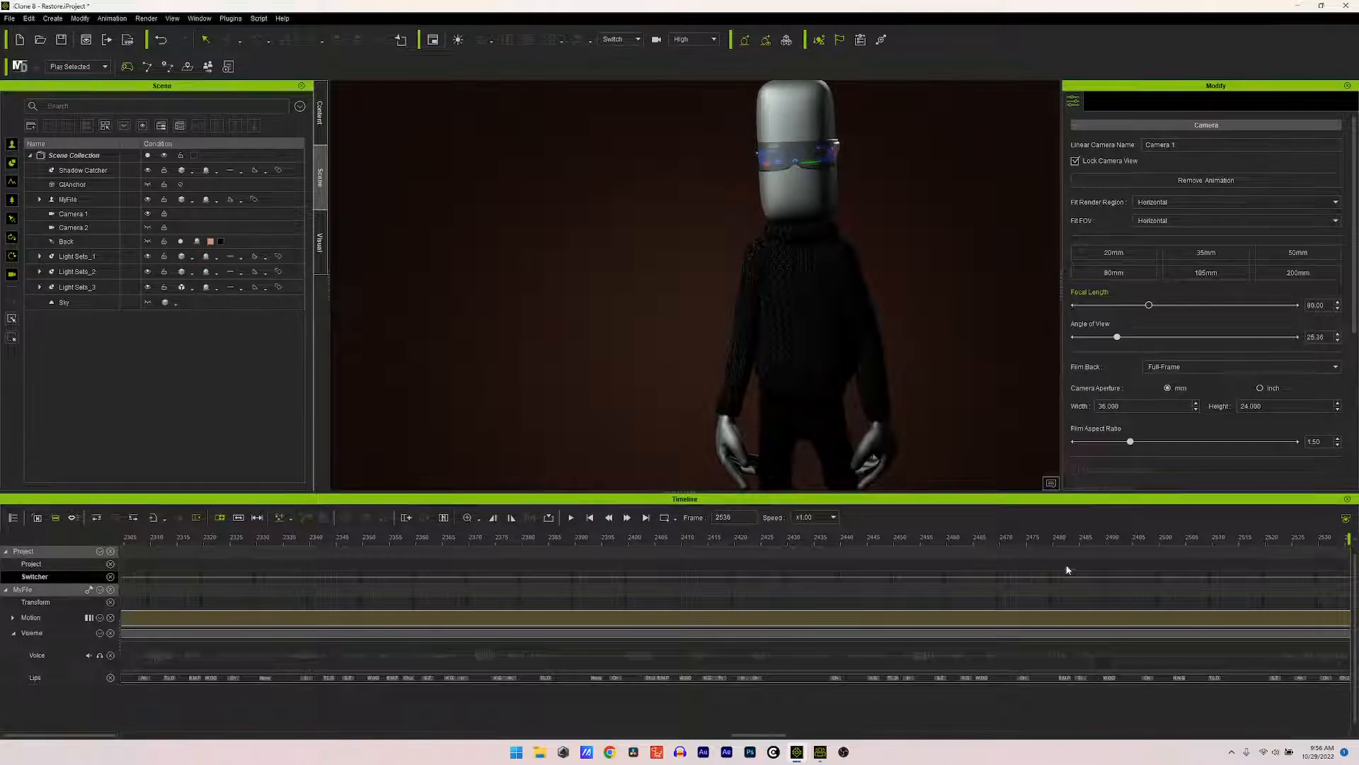
left_click_drag(1331, 541, 1249, 553)
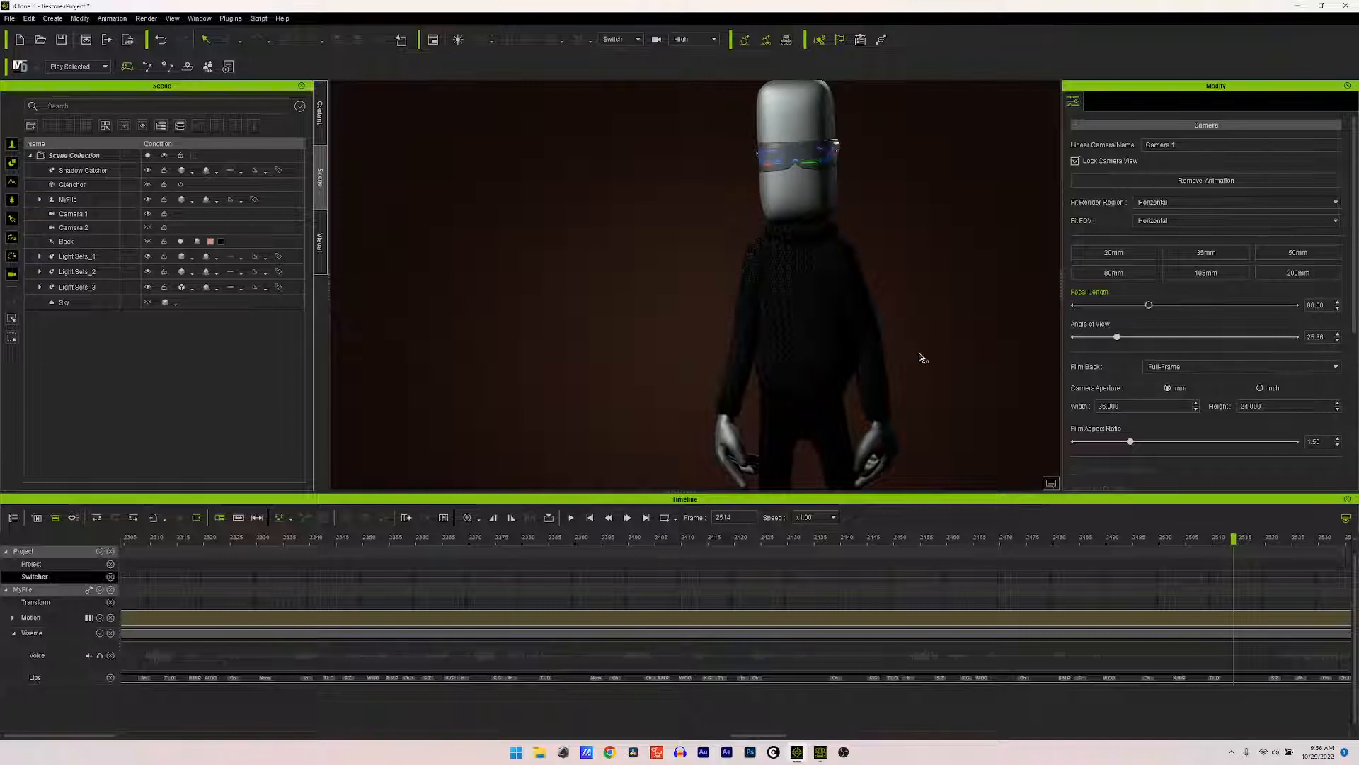
left_click(569, 519)
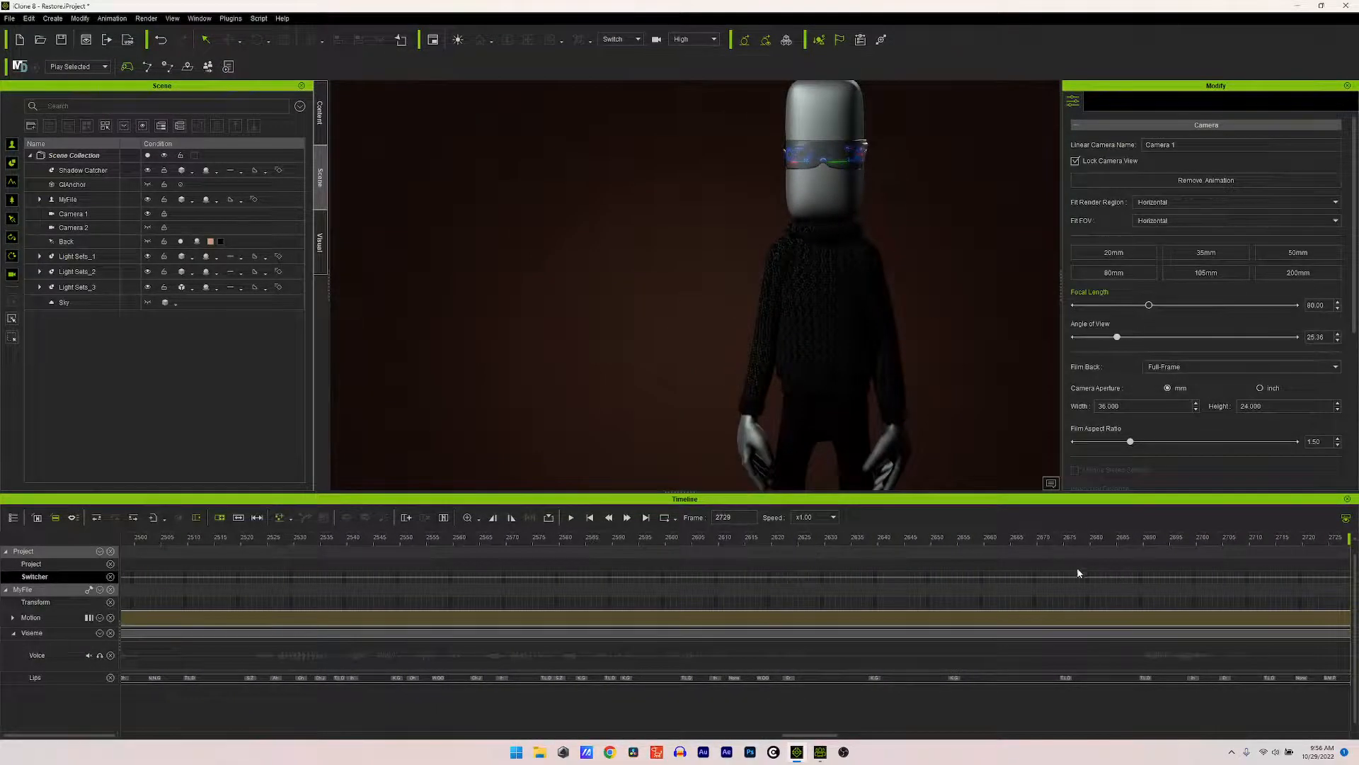
left_click(1048, 575)
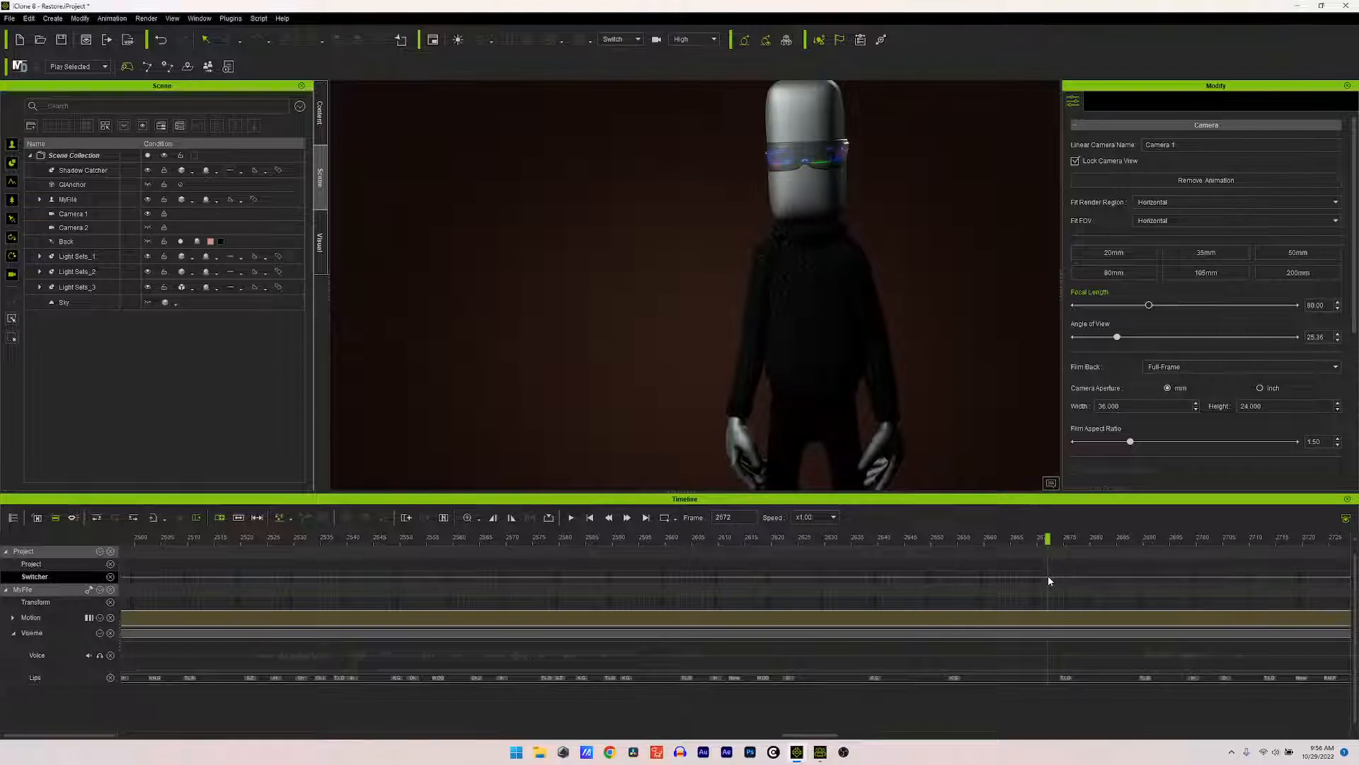
right_click(1048, 576)
mouse_move(1140, 657)
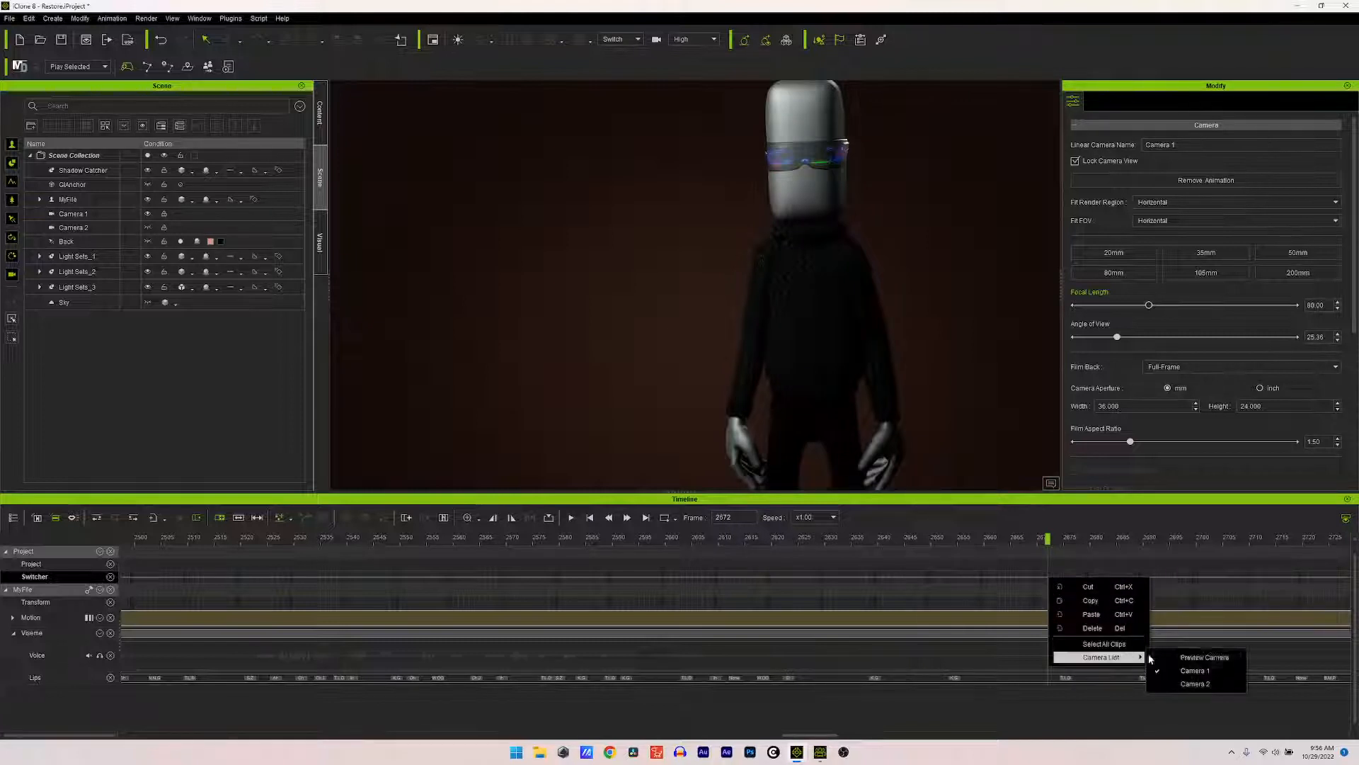
left_click(1195, 683)
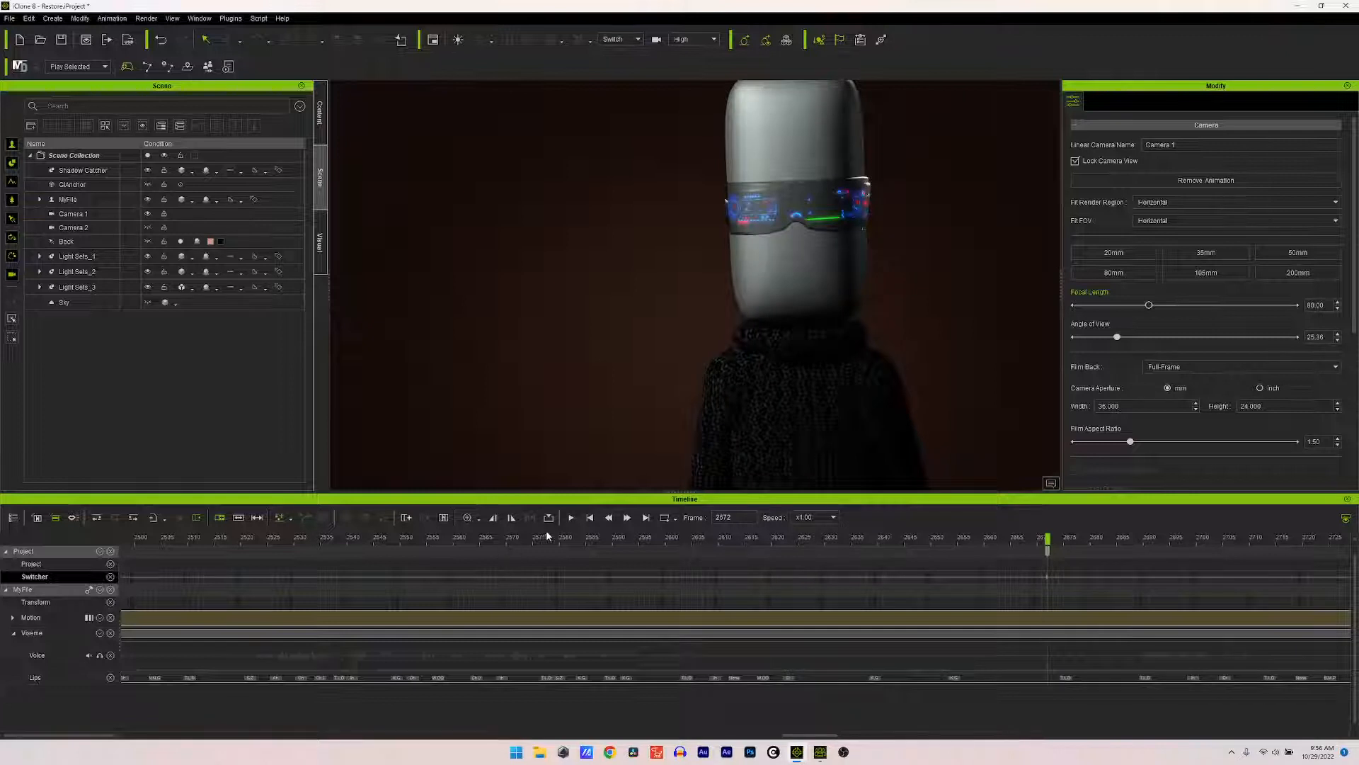
Step: Play the next stretch and add a switch to Camera 1 at about frame 3640 of the Switcher track
left_click(568, 520)
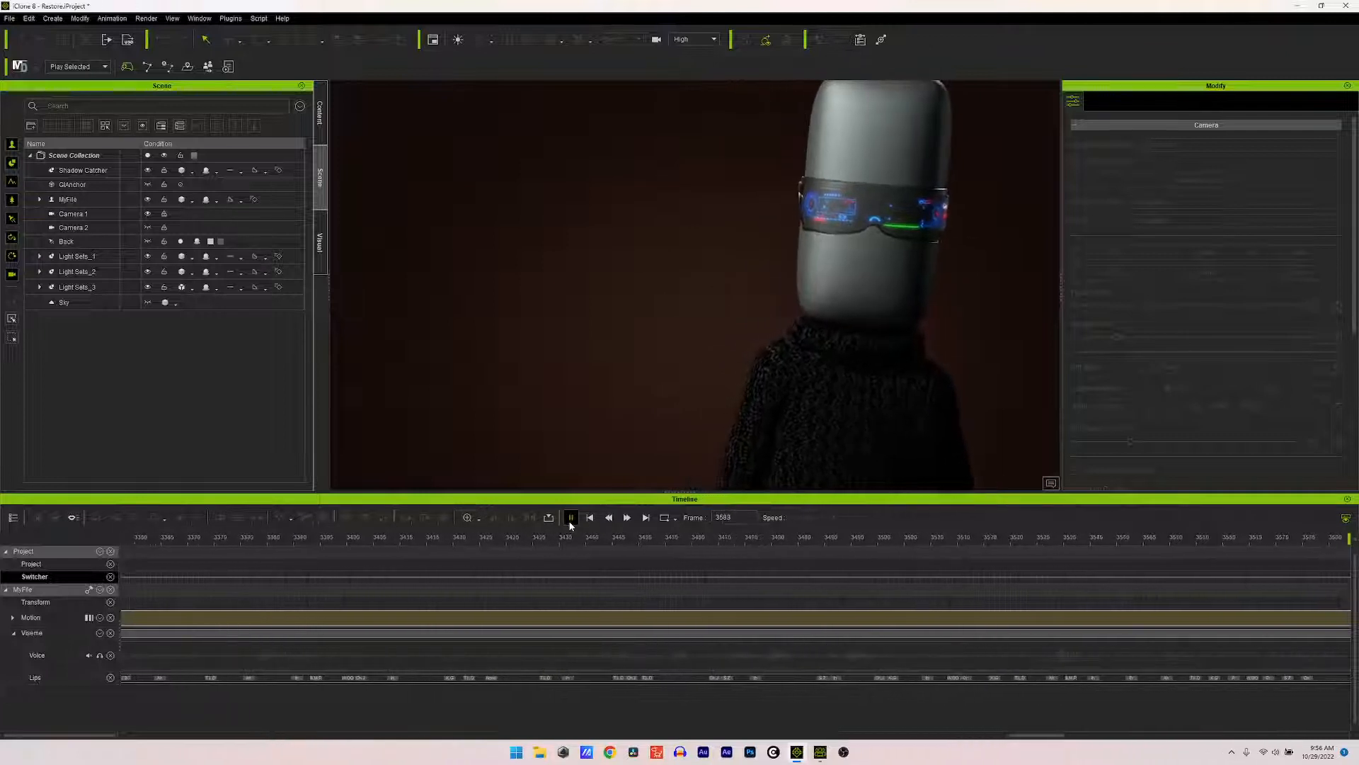
left_click(571, 520)
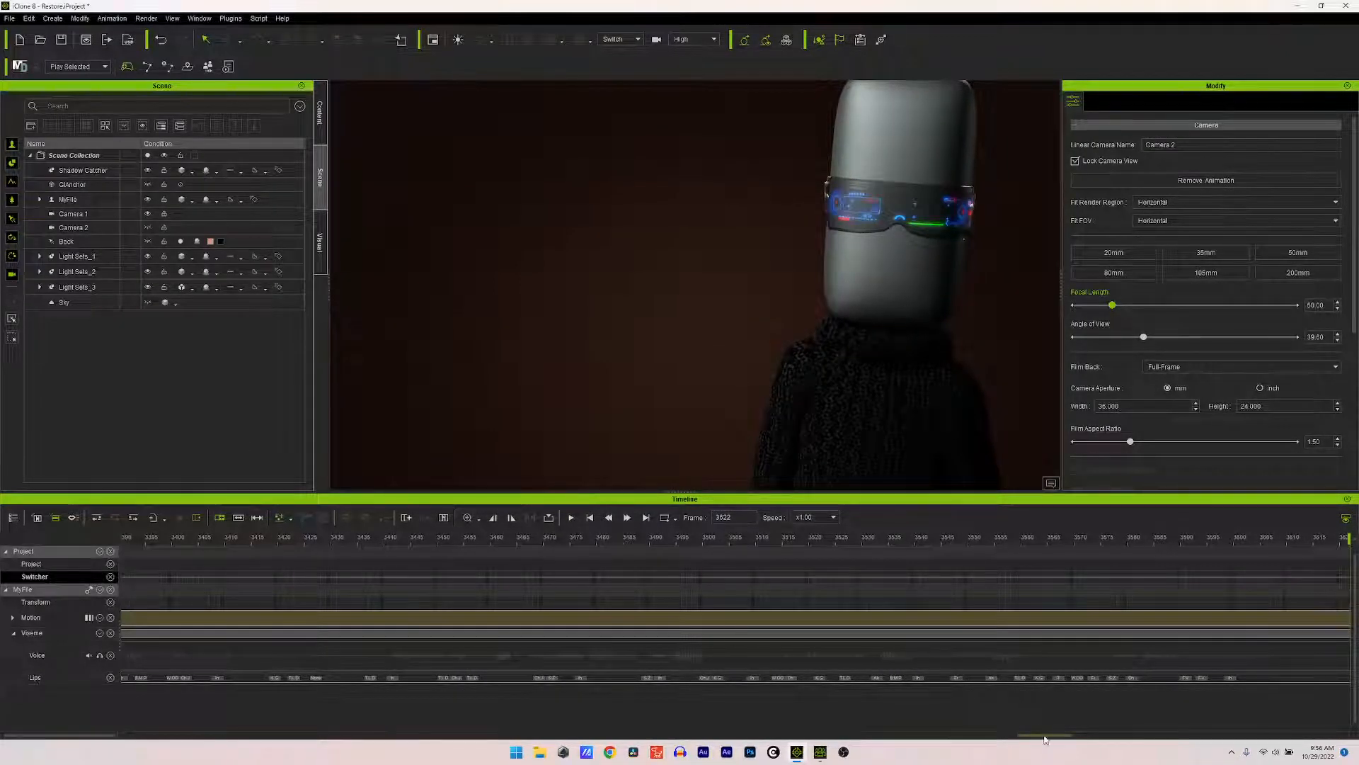
left_click_drag(1045, 736, 1074, 736)
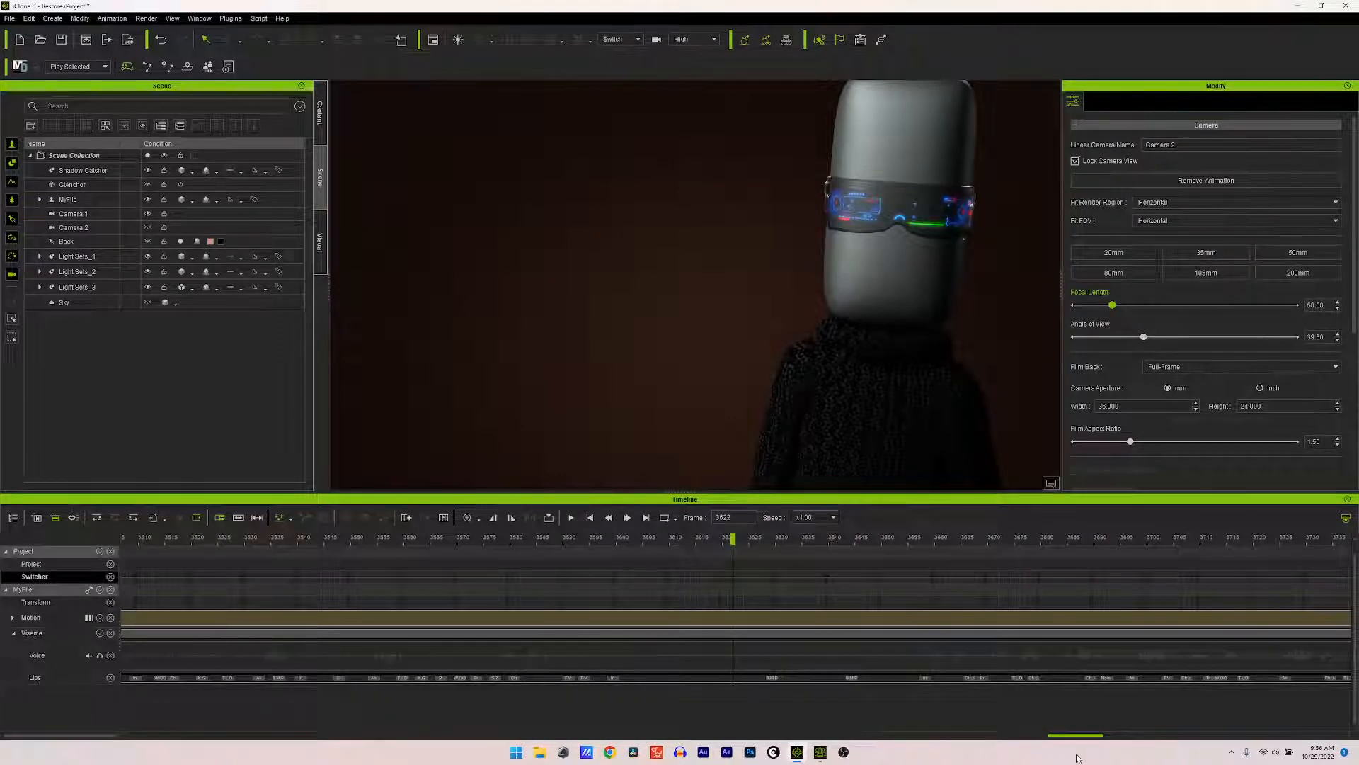
left_click_drag(1076, 759, 1084, 760)
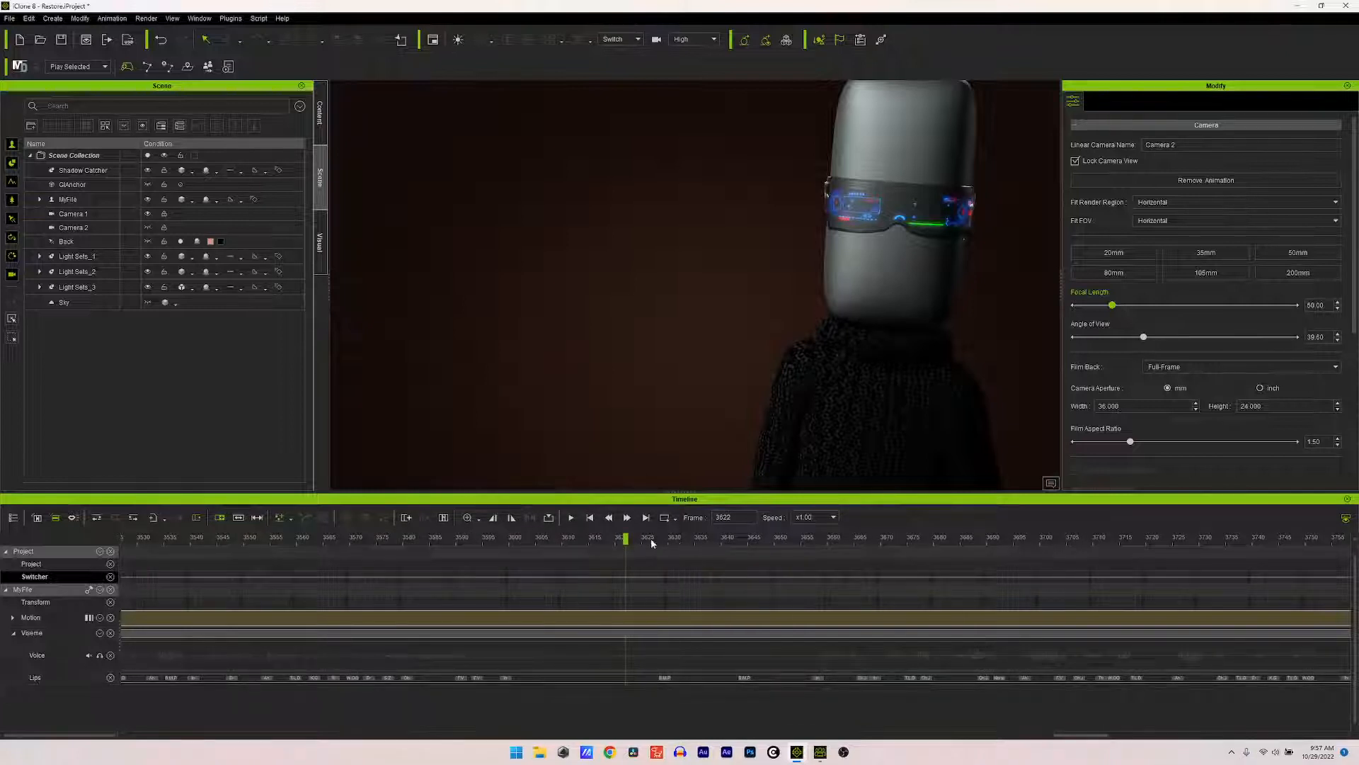
left_click_drag(626, 542, 734, 577)
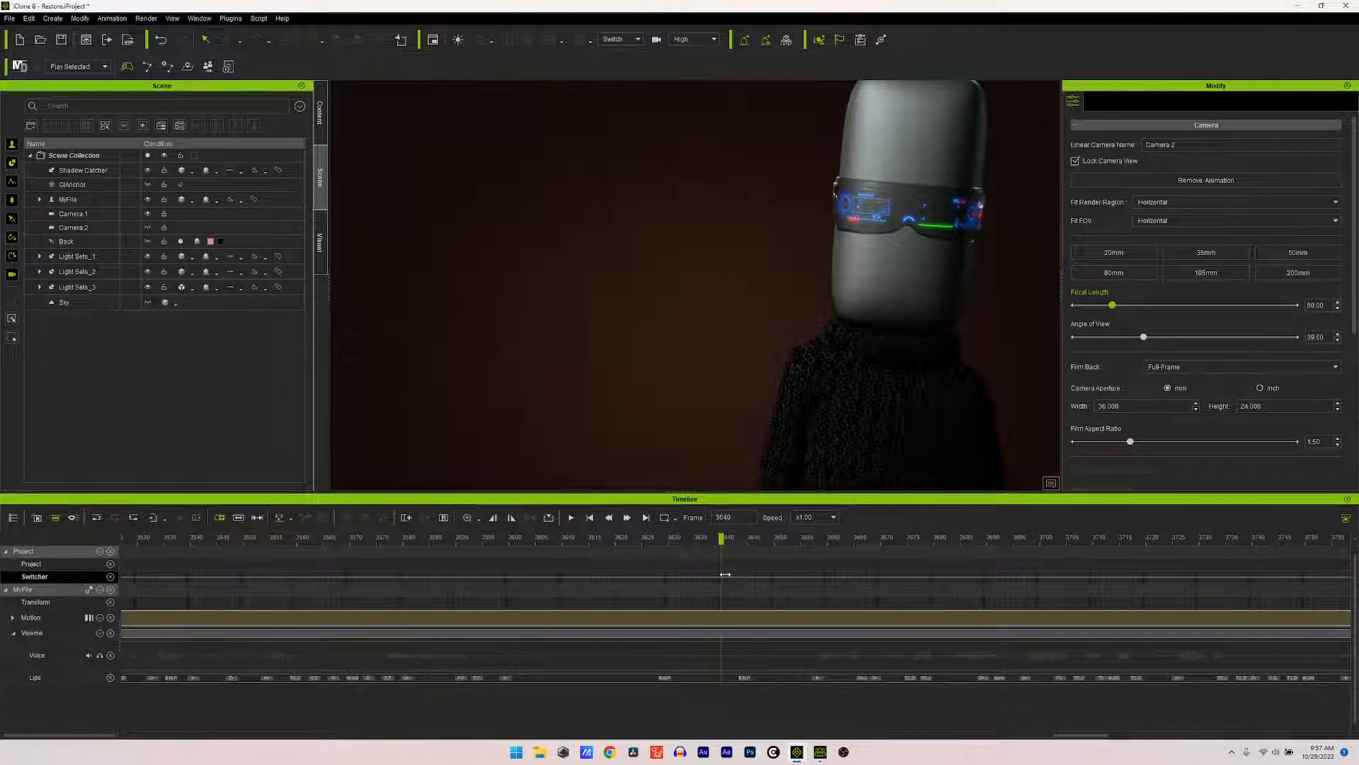
right_click(721, 577)
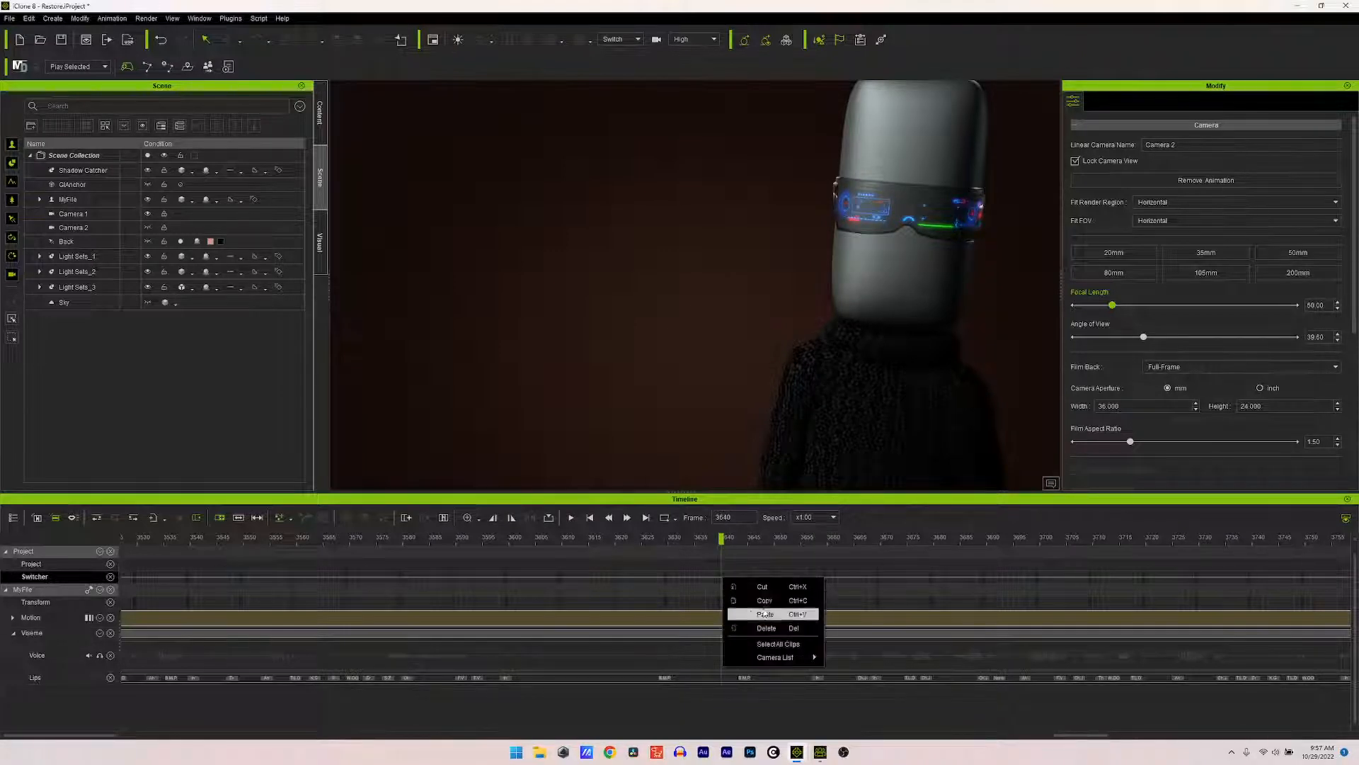
mouse_move(791, 658)
left_click(842, 658)
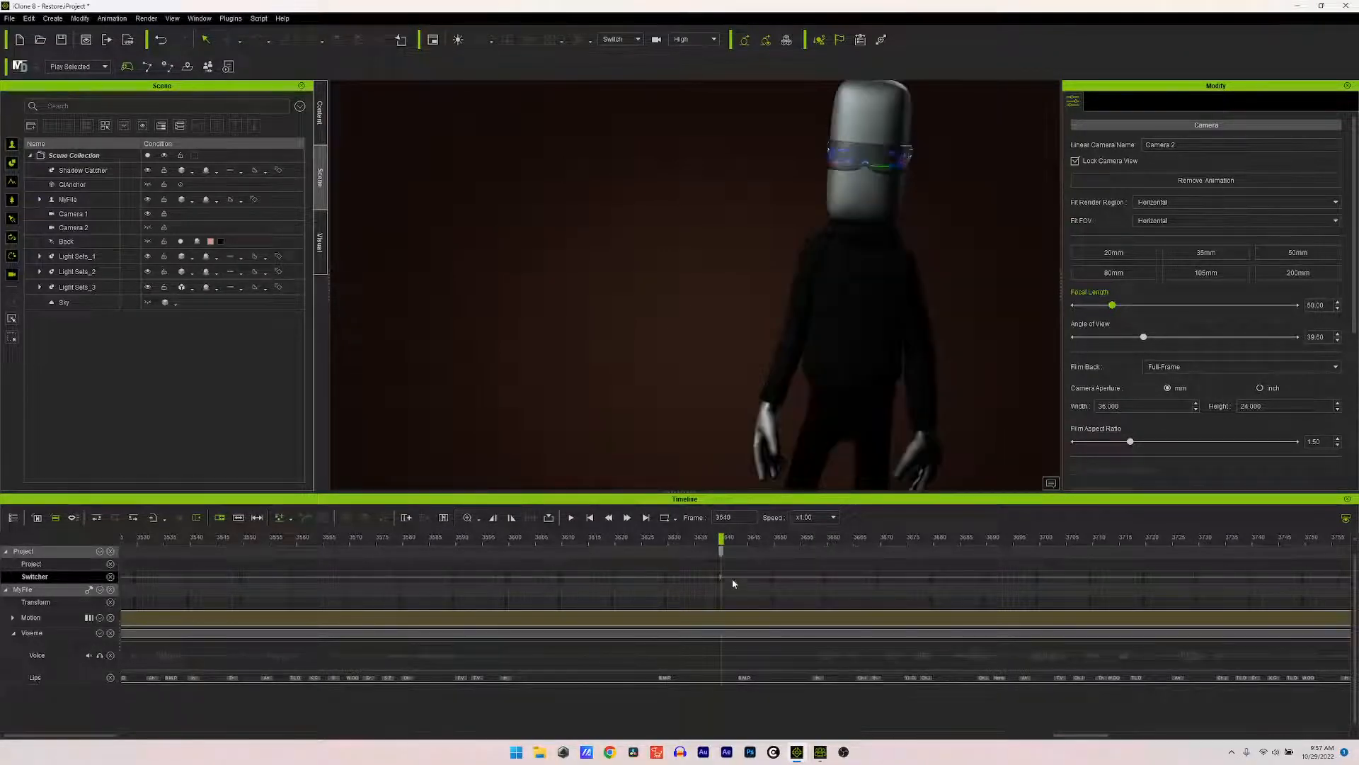
Step: Add a closing switch to Camera 2 at about frame 4531, and play the ending before returning to the first frame
left_click(571, 518)
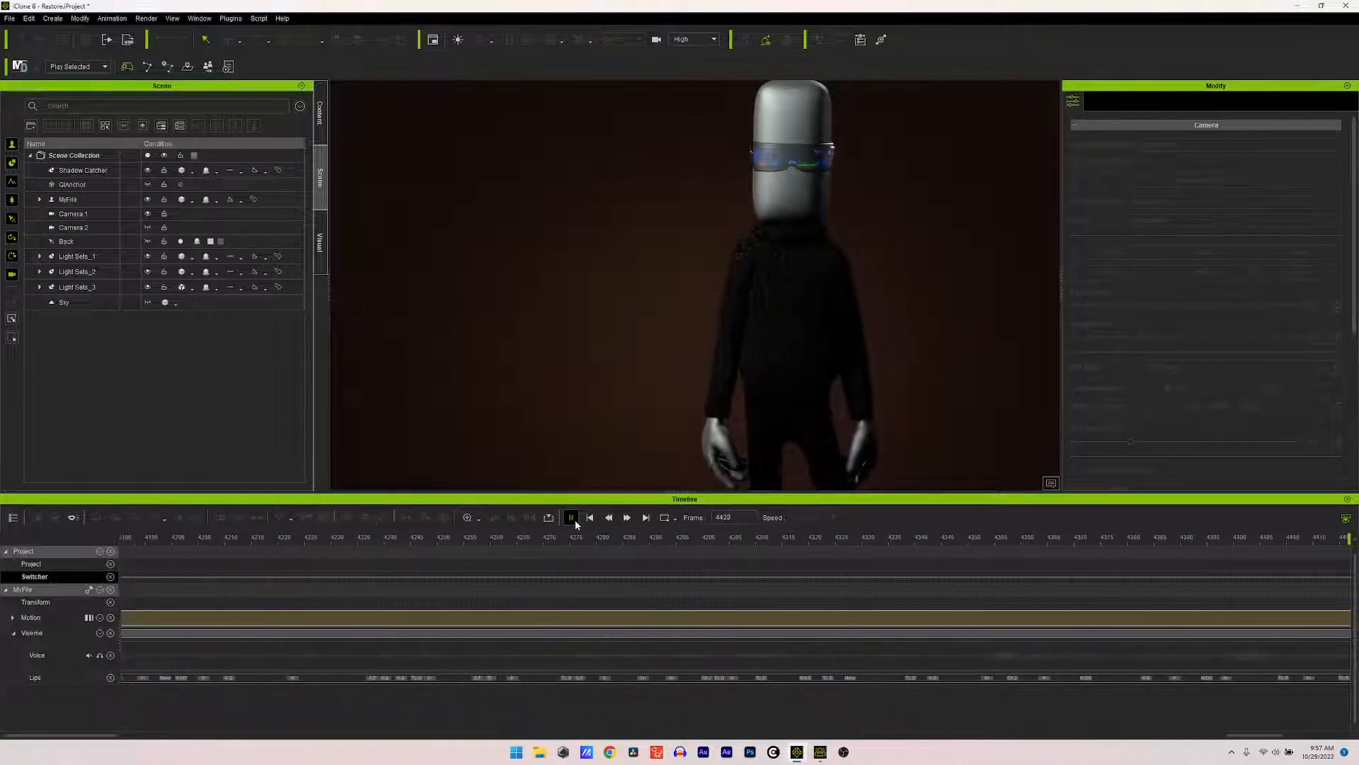
left_click(572, 517)
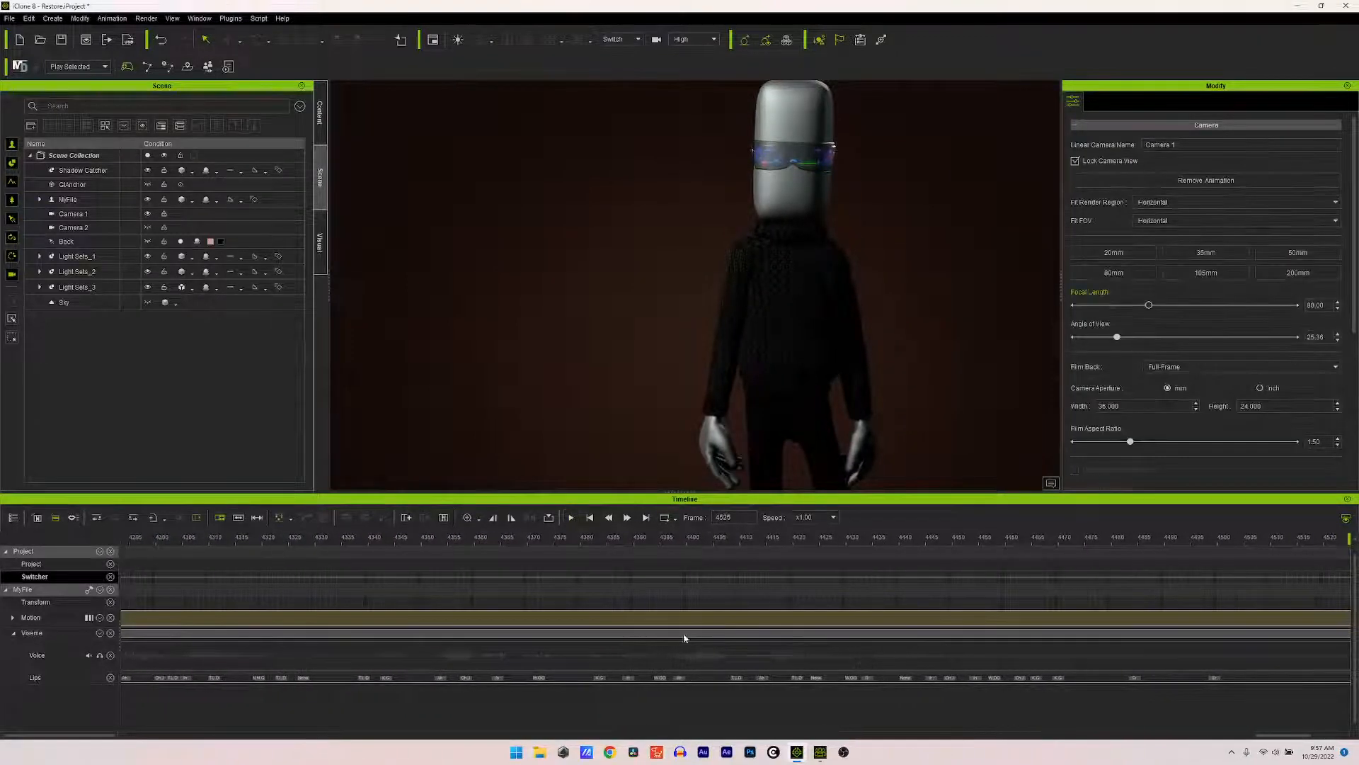
left_click_drag(1288, 736, 1332, 753)
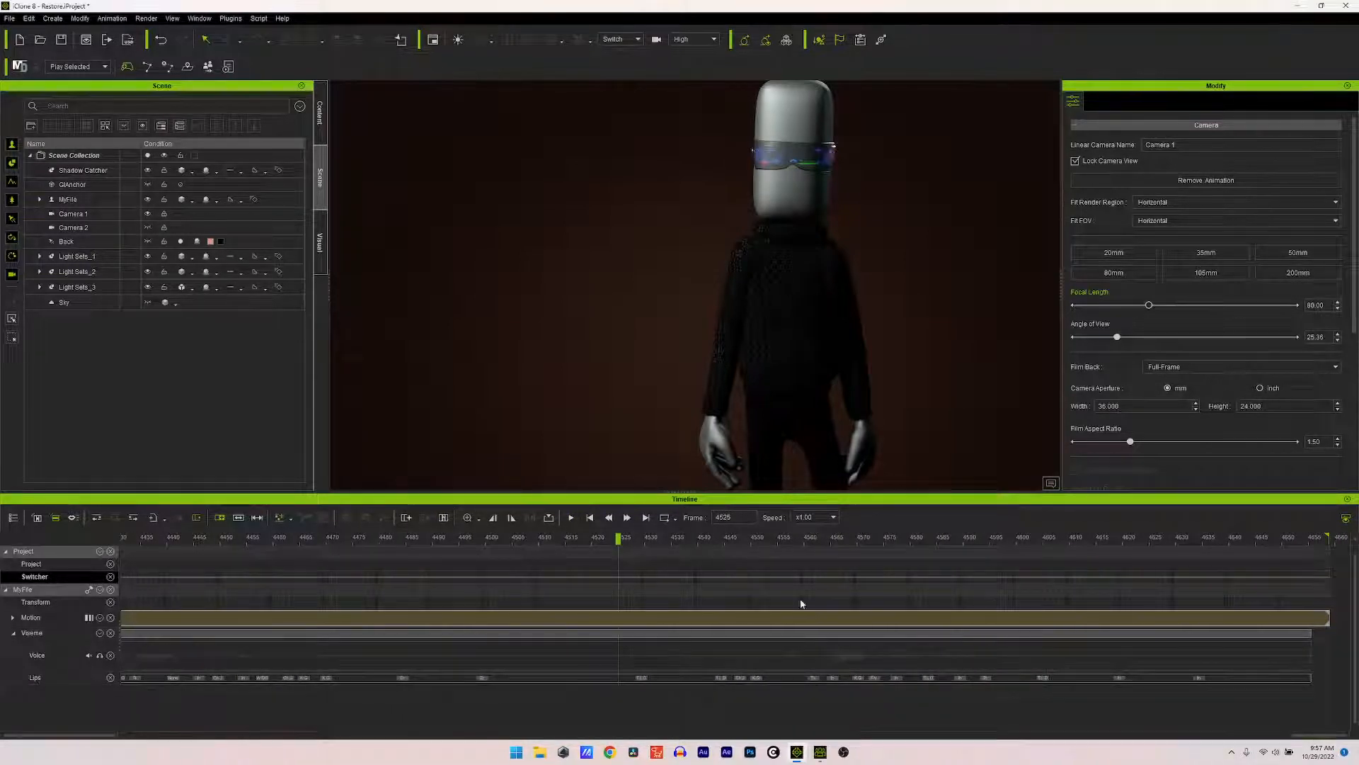
left_click_drag(625, 539, 650, 540)
right_click(652, 576)
mouse_move(730, 659)
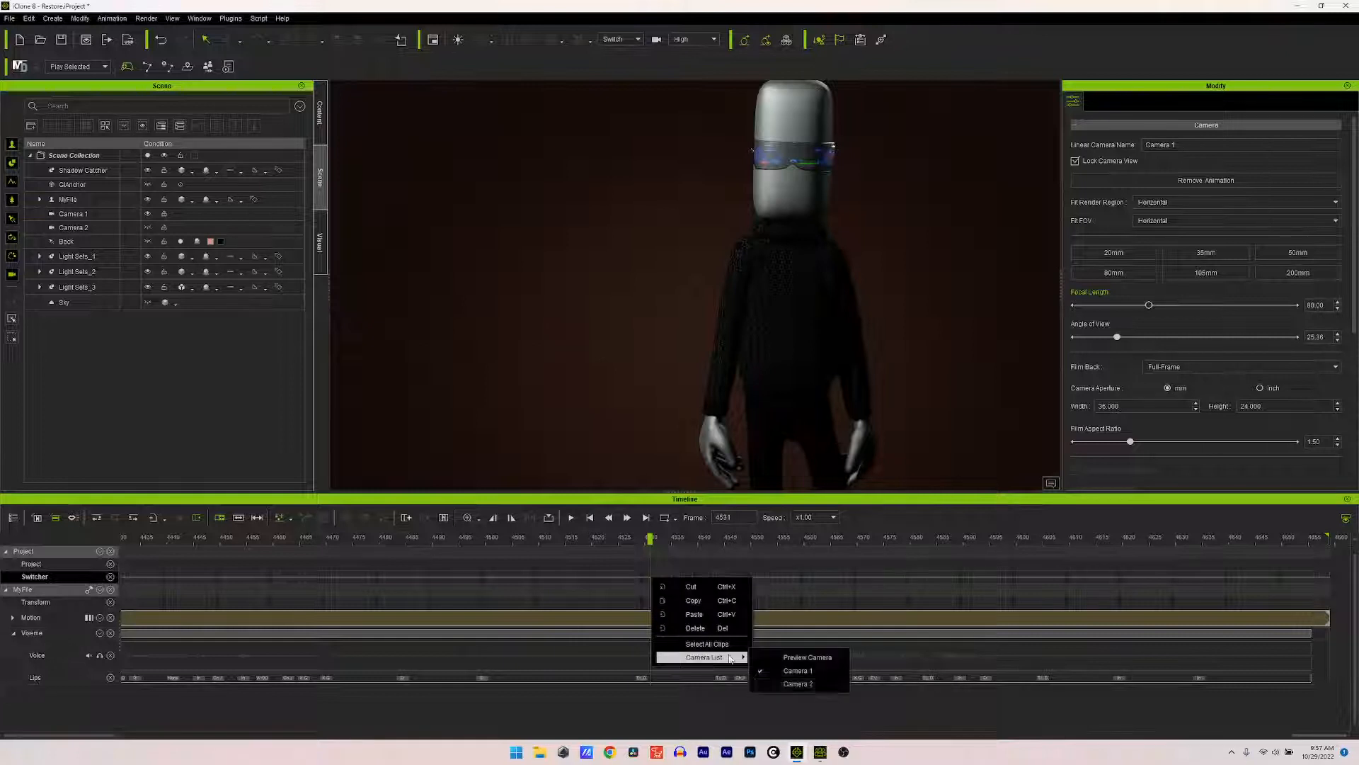
left_click(779, 683)
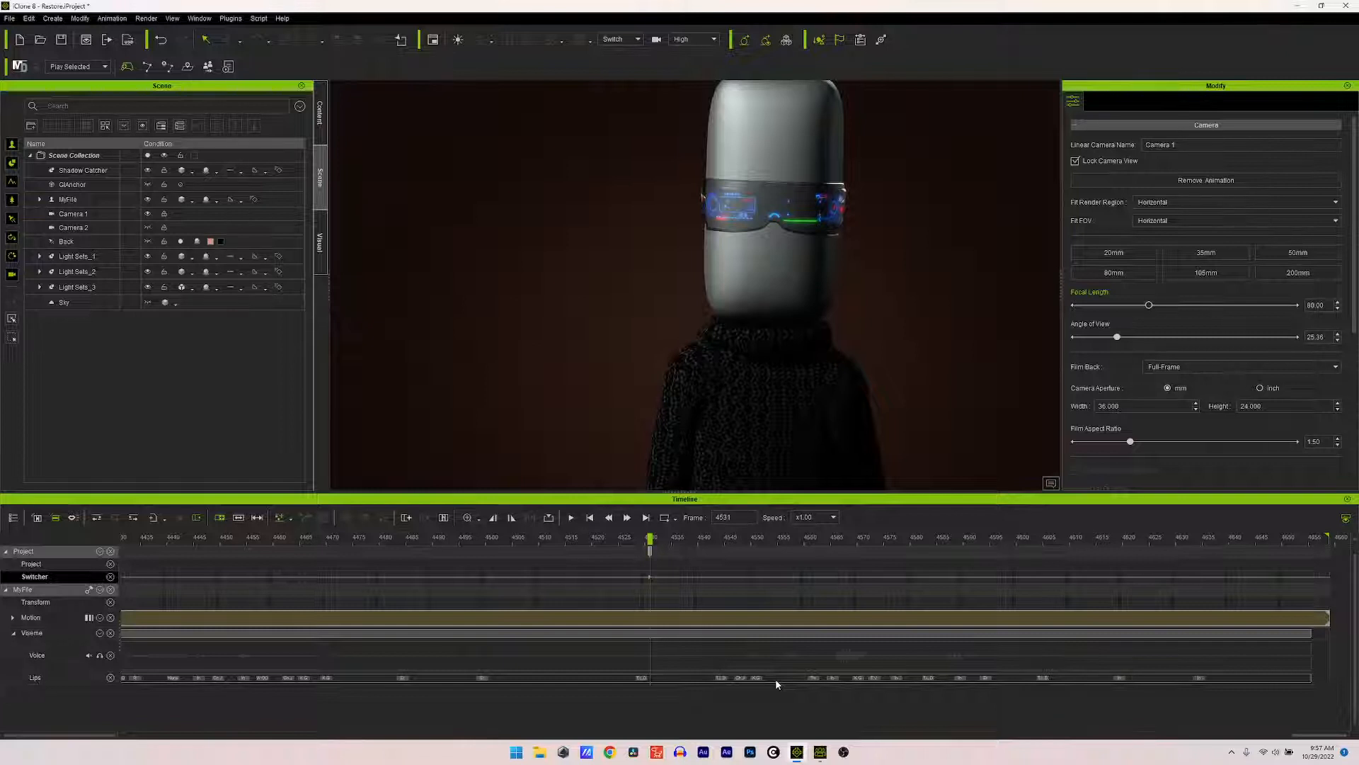
left_click(571, 518)
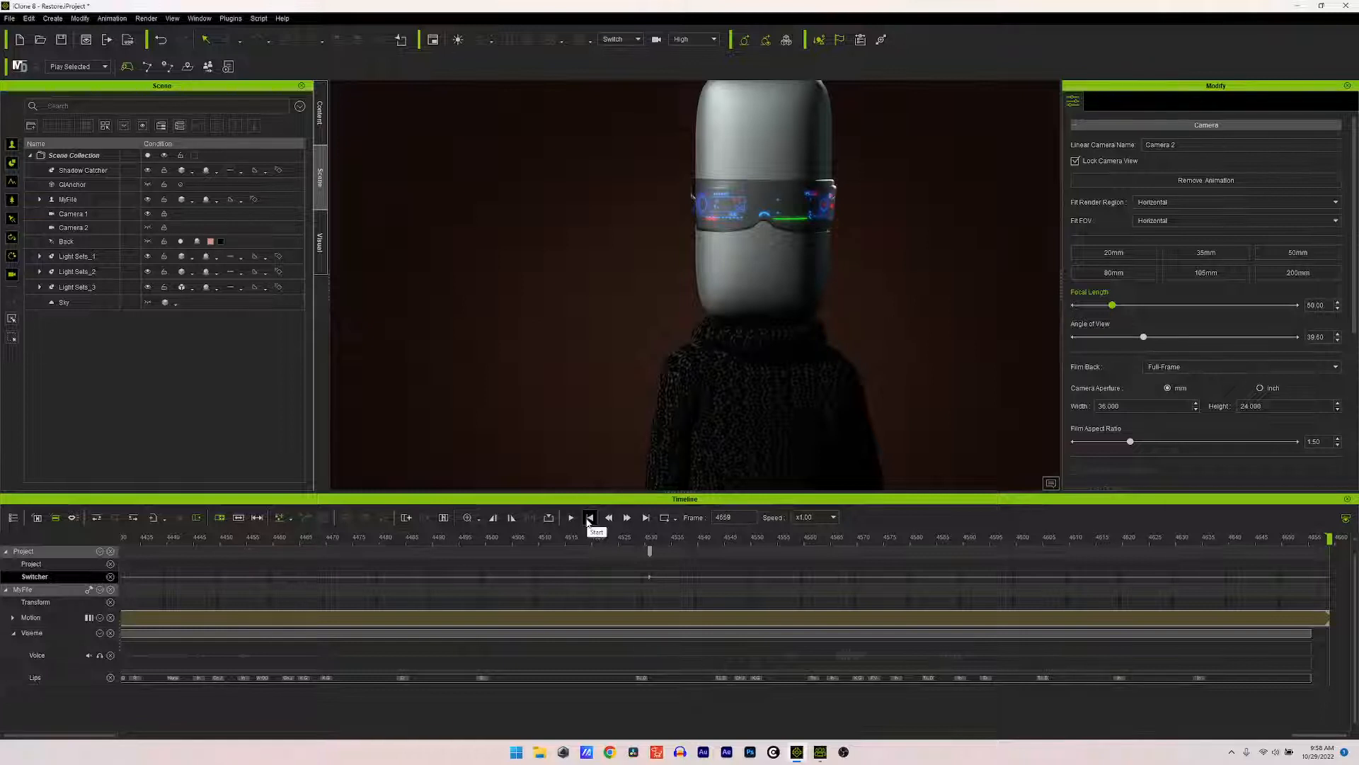
left_click(589, 517)
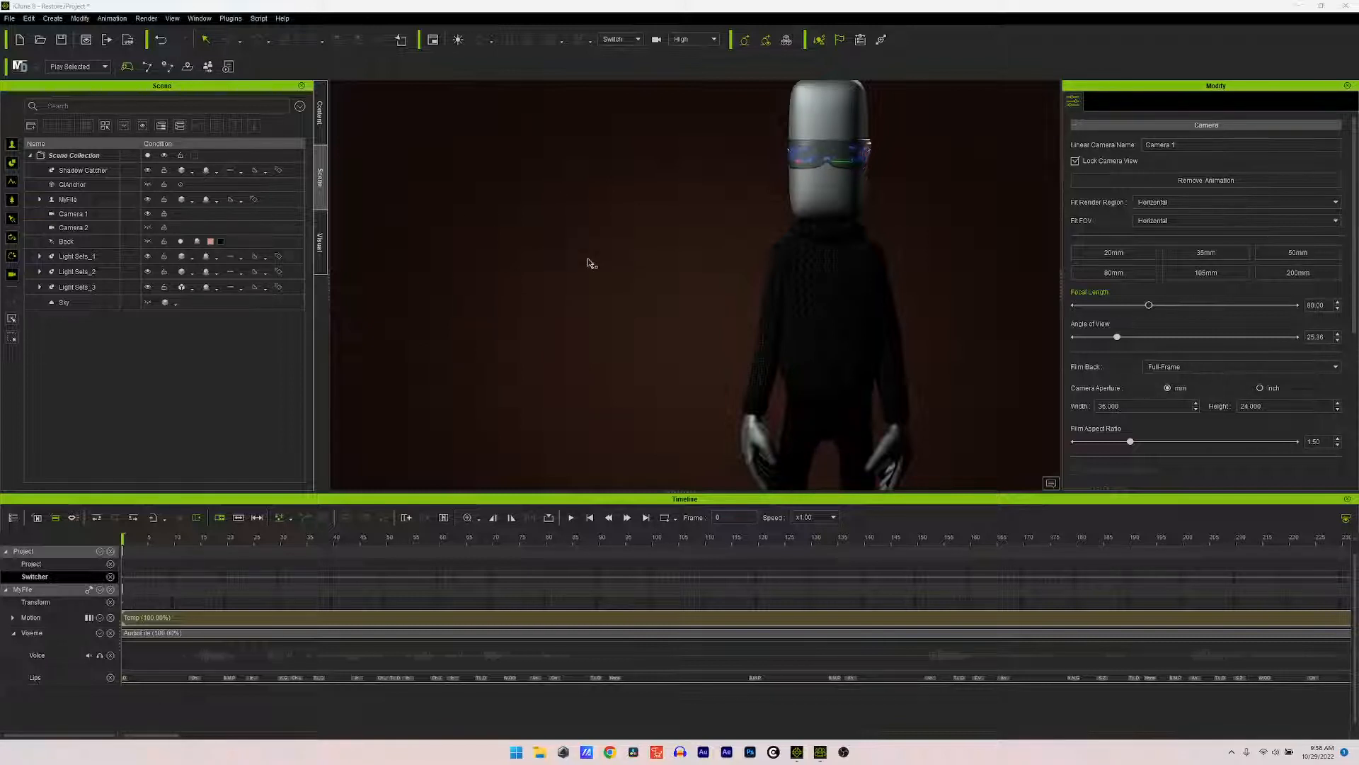
Step: Set the character to look at the camera and save the project
left_click(848, 272)
left_click(1162, 440)
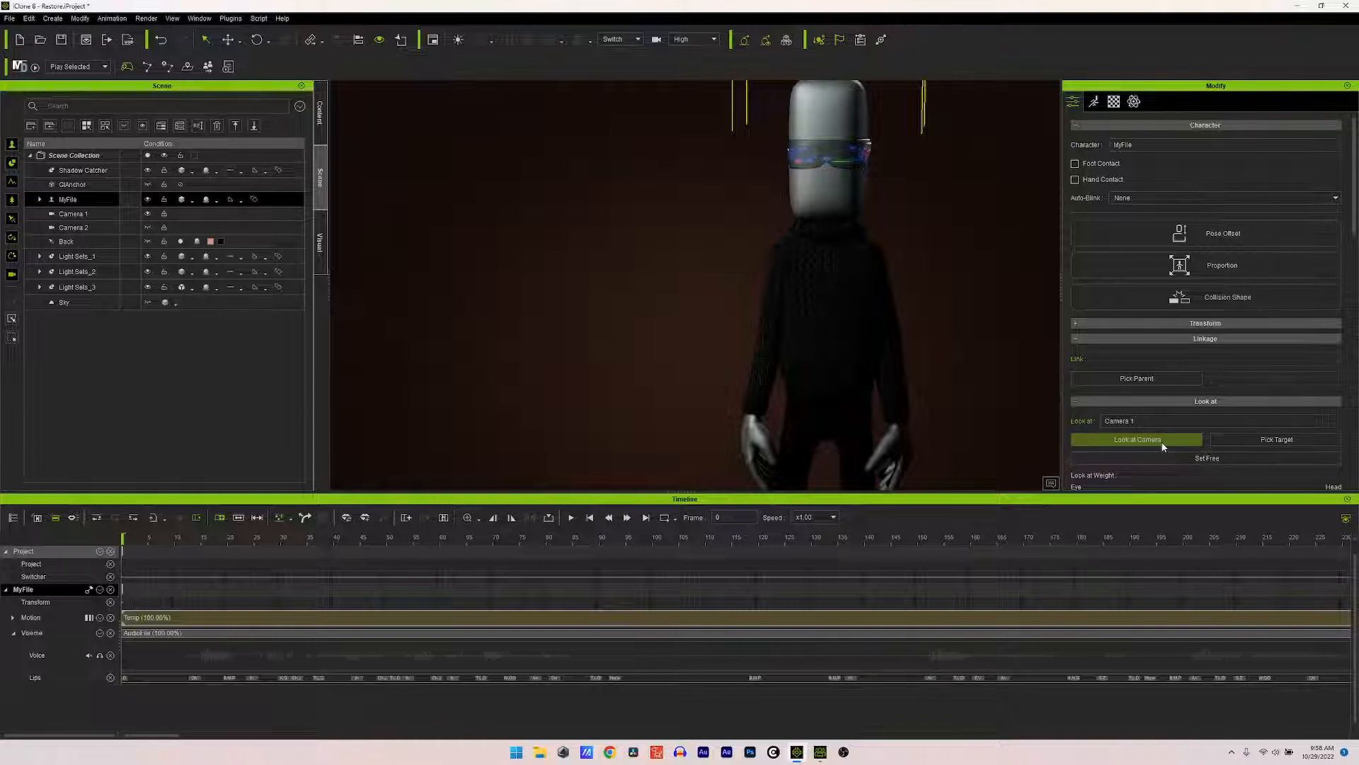
left_click(1029, 333)
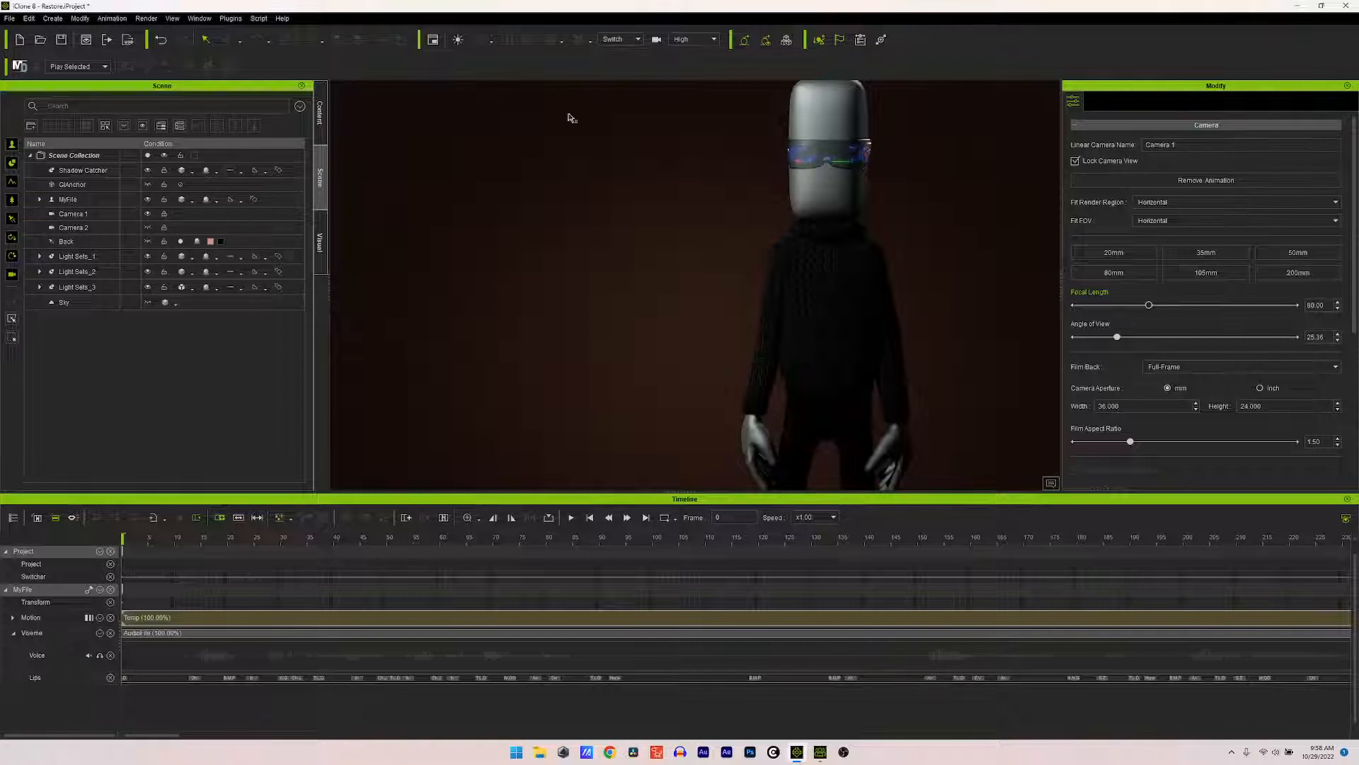
left_click(61, 39)
Step: Open Motion Puppet for the character, expand its Motion track to examine where the clip ends, and close Motion Puppet
left_click(854, 242)
left_click(1094, 102)
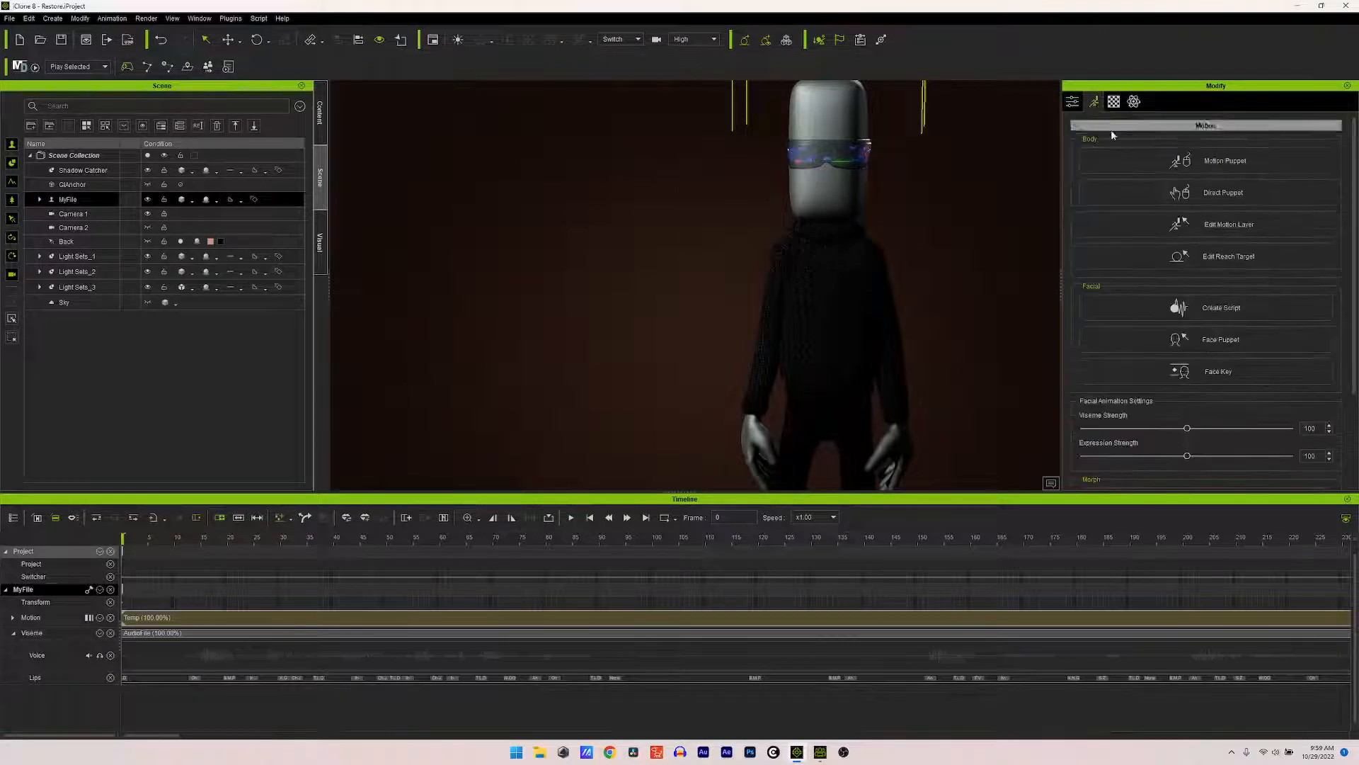
left_click(1203, 160)
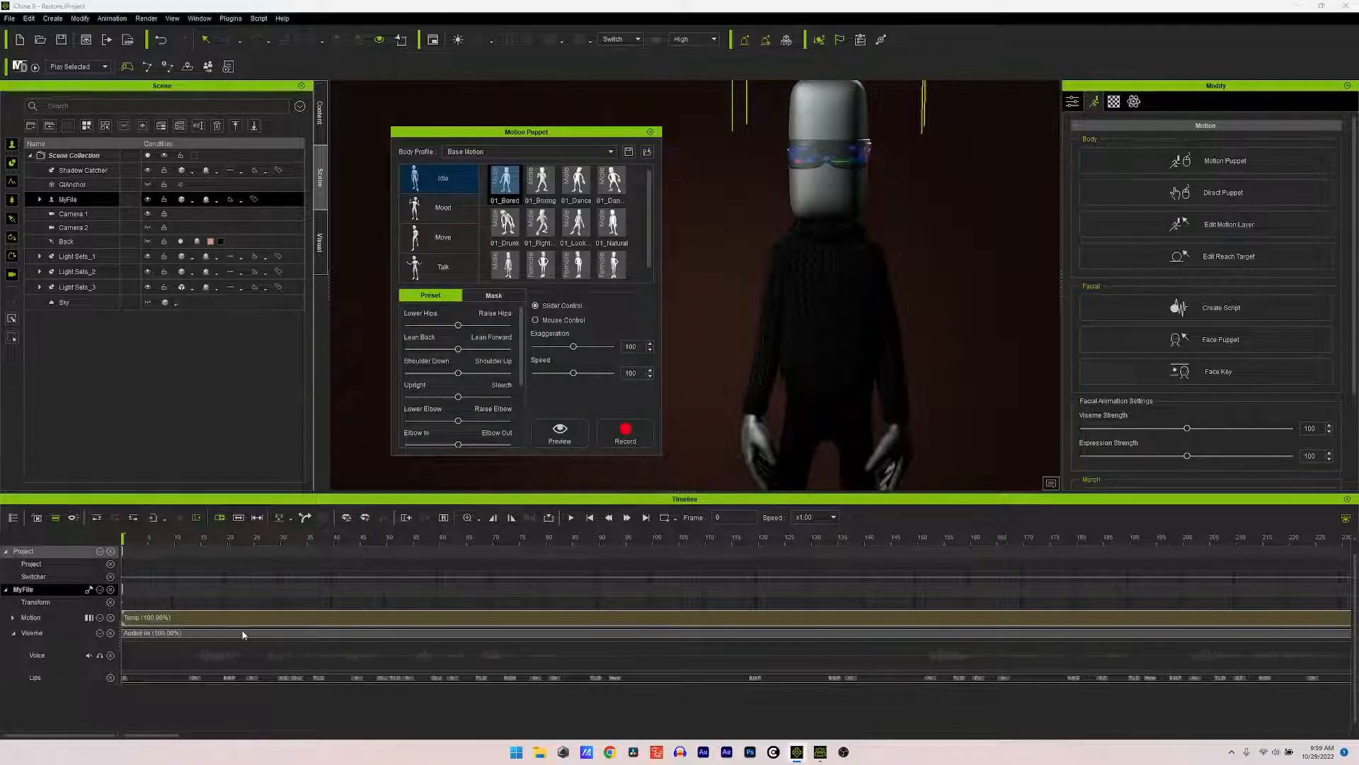
left_click(12, 617)
left_click(51, 647)
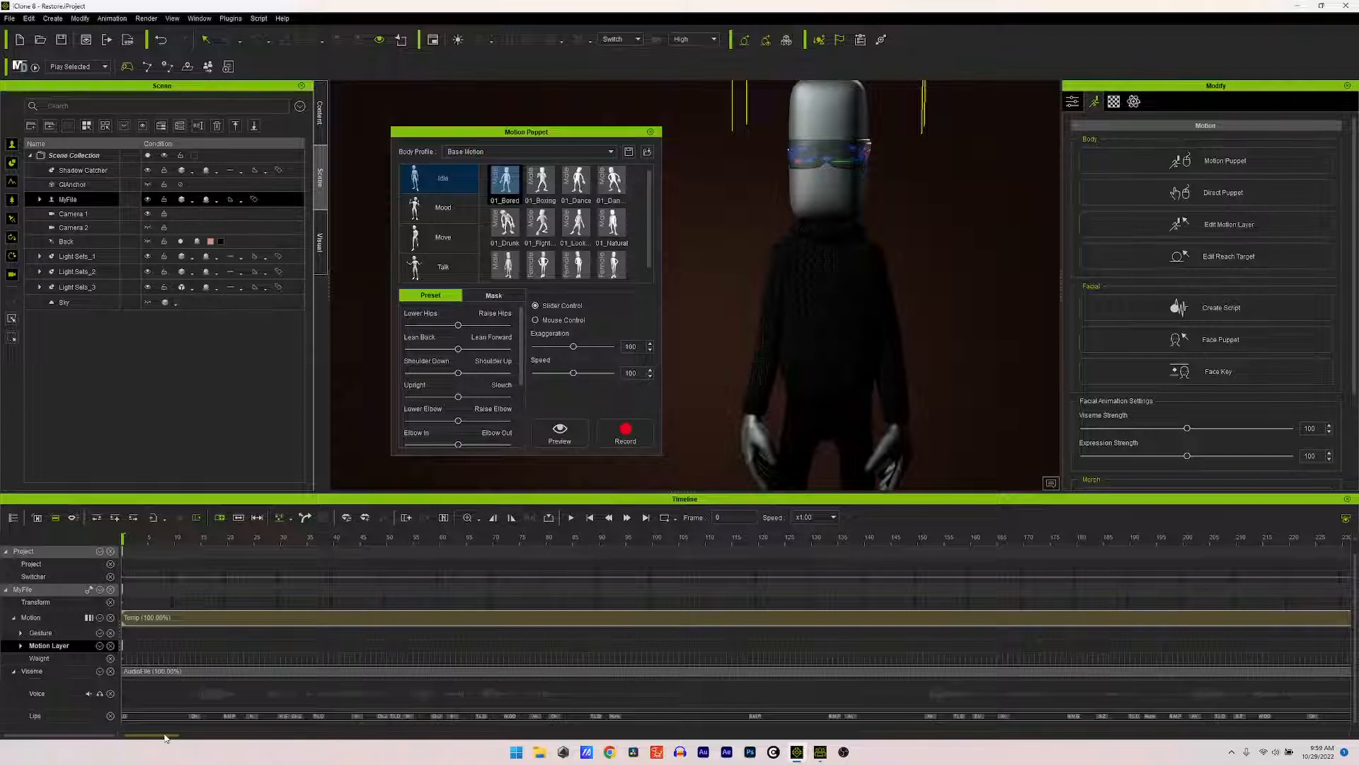
left_click_drag(167, 736, 1345, 735)
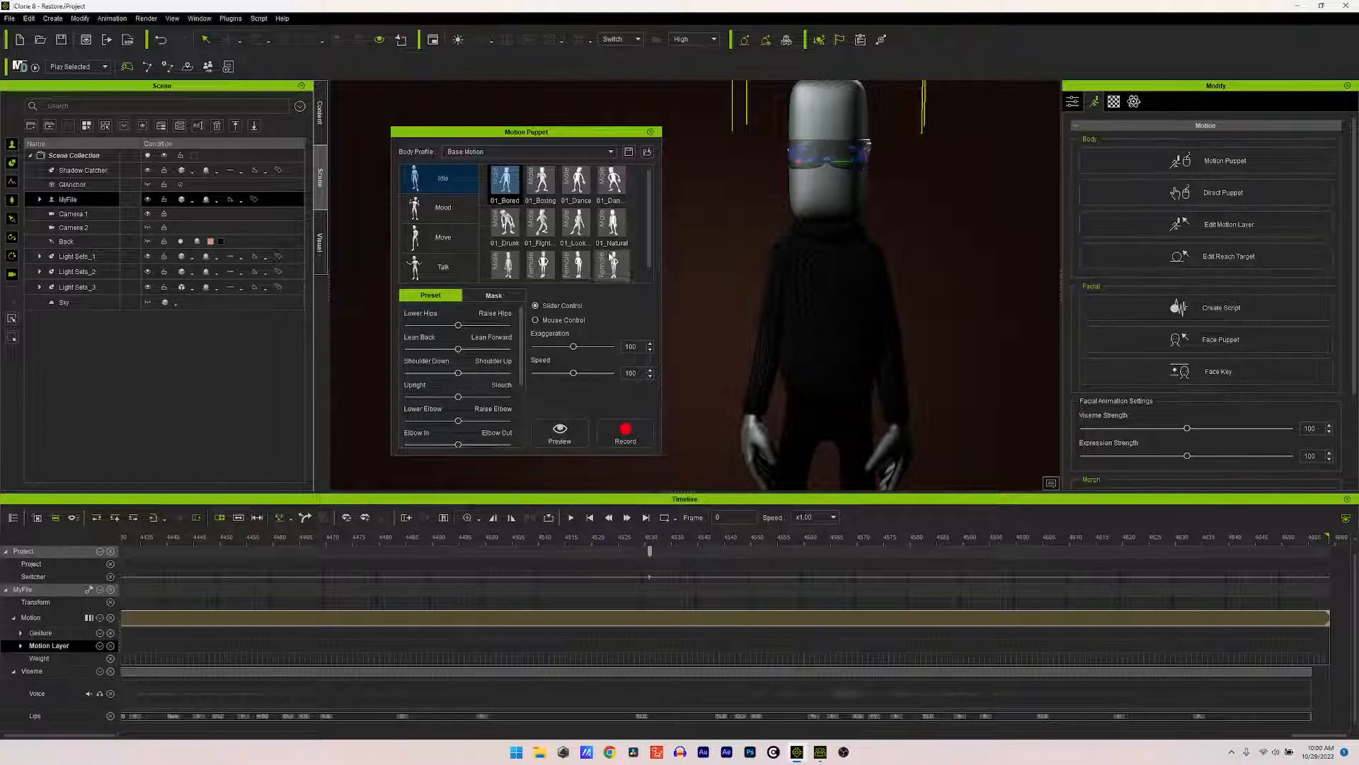
left_click(652, 133)
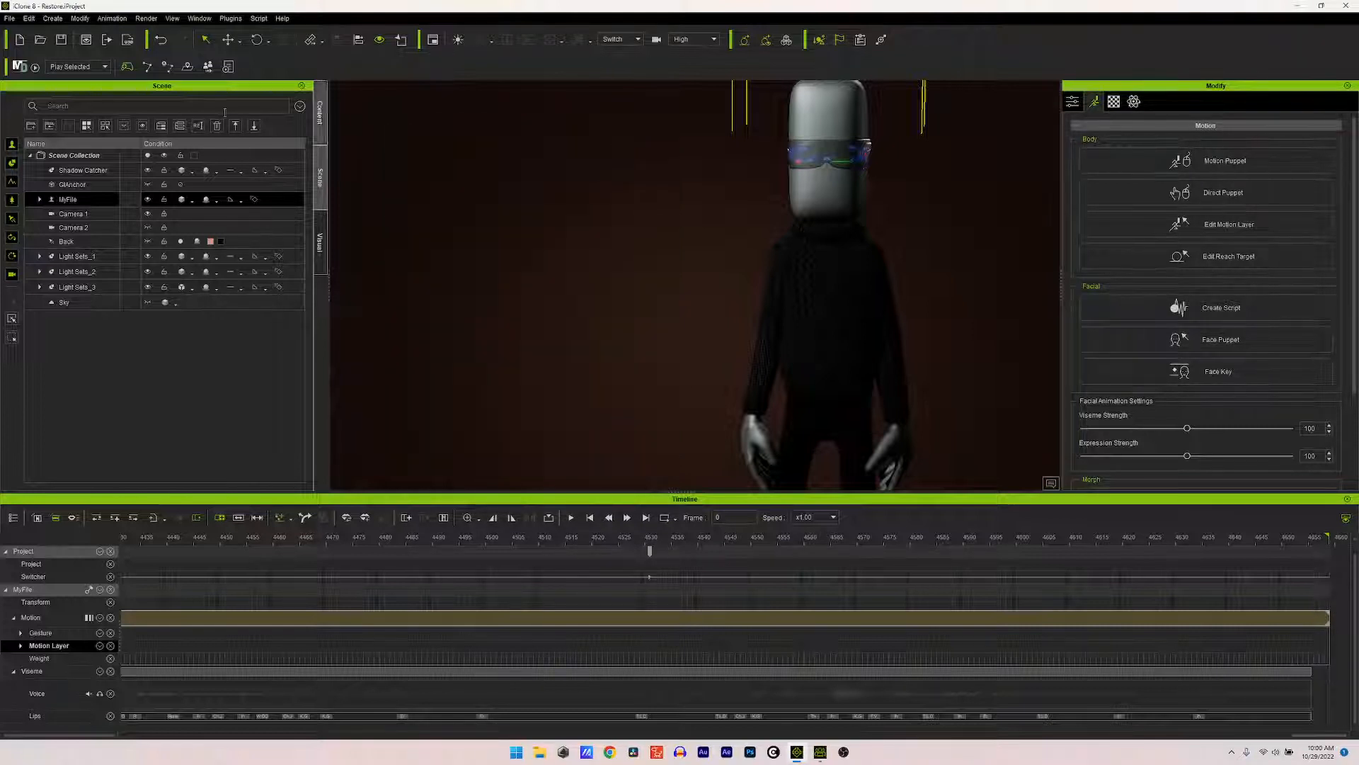
Step: Extend the project length by setting End Frames to 10000 in the project settings
left_click(33, 18)
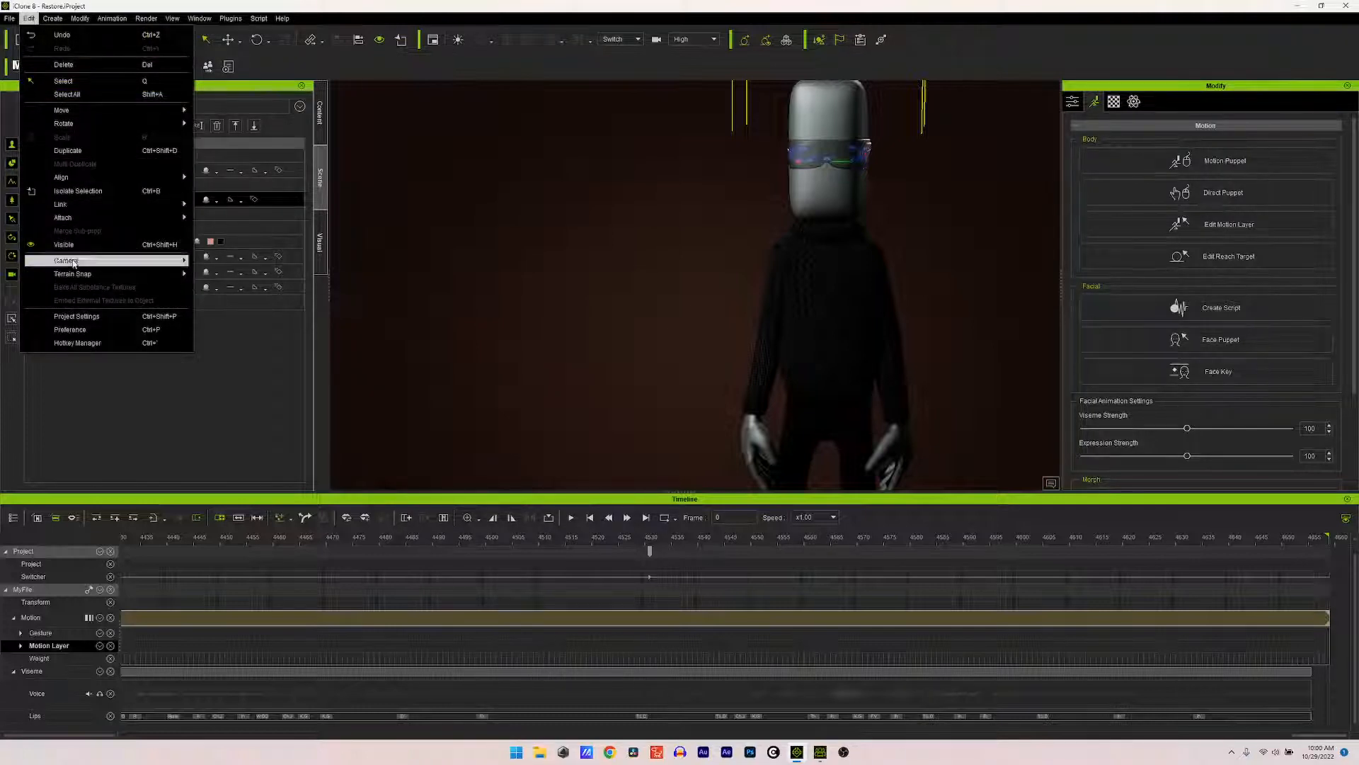
left_click(76, 316)
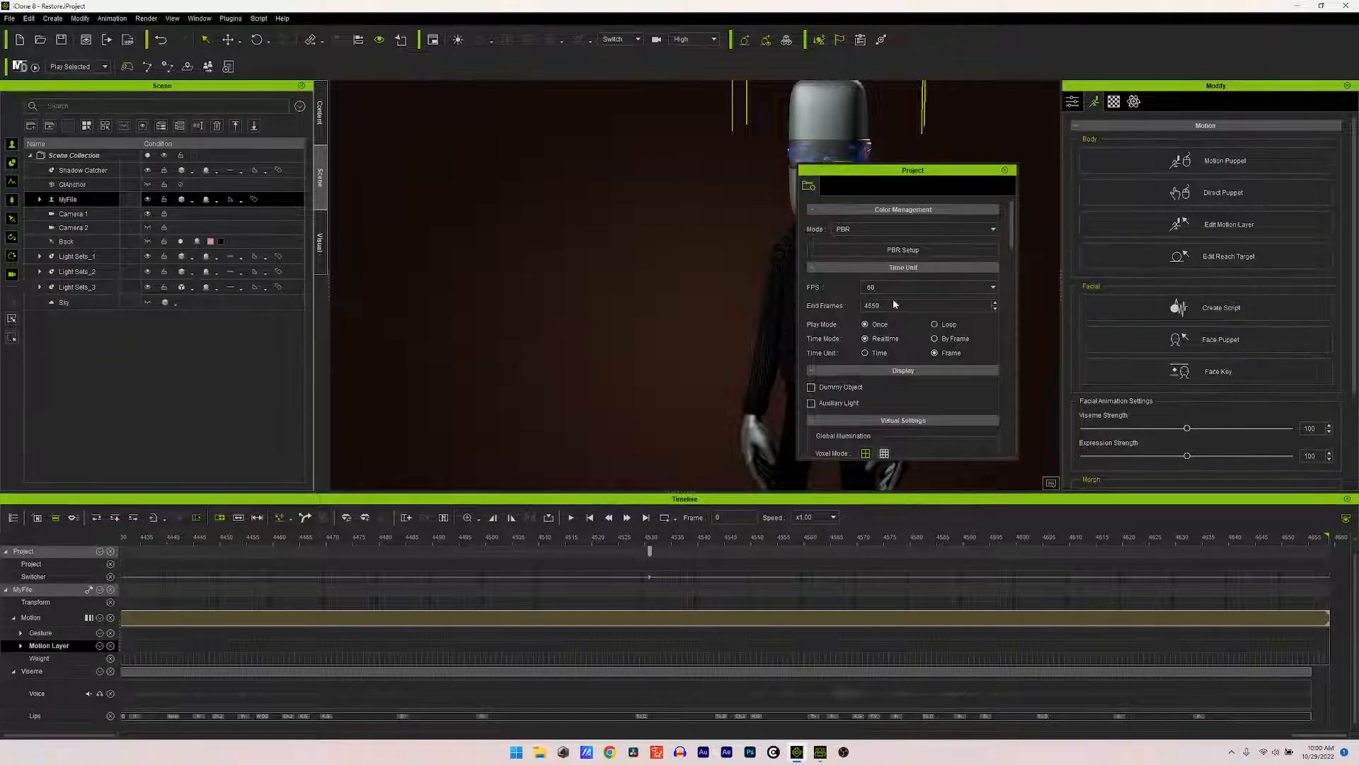
left_click_drag(896, 304, 835, 303)
type("10000")
key("Return")
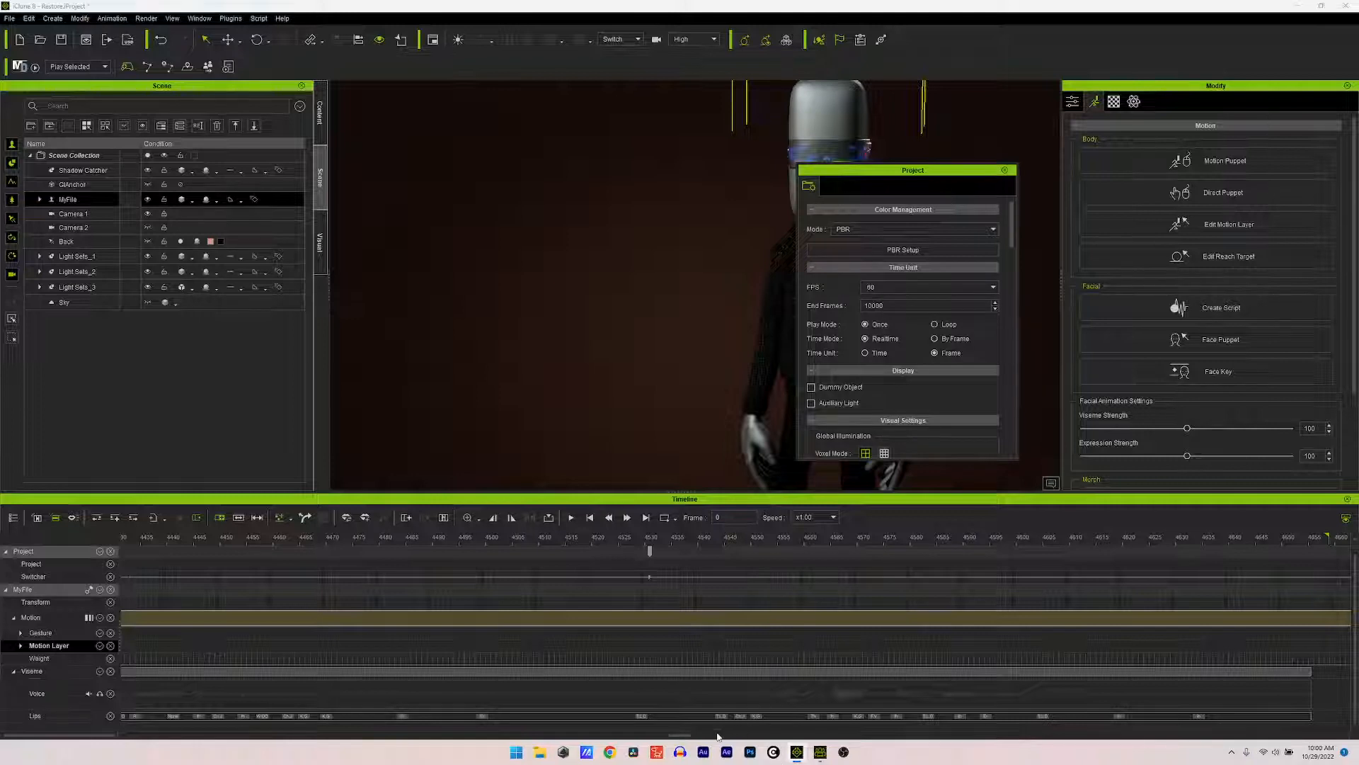
Step: Check the extended timeline up to frame 10000, place the playhead at frame 5000 and close the project settings
left_click_drag(671, 739, 728, 735)
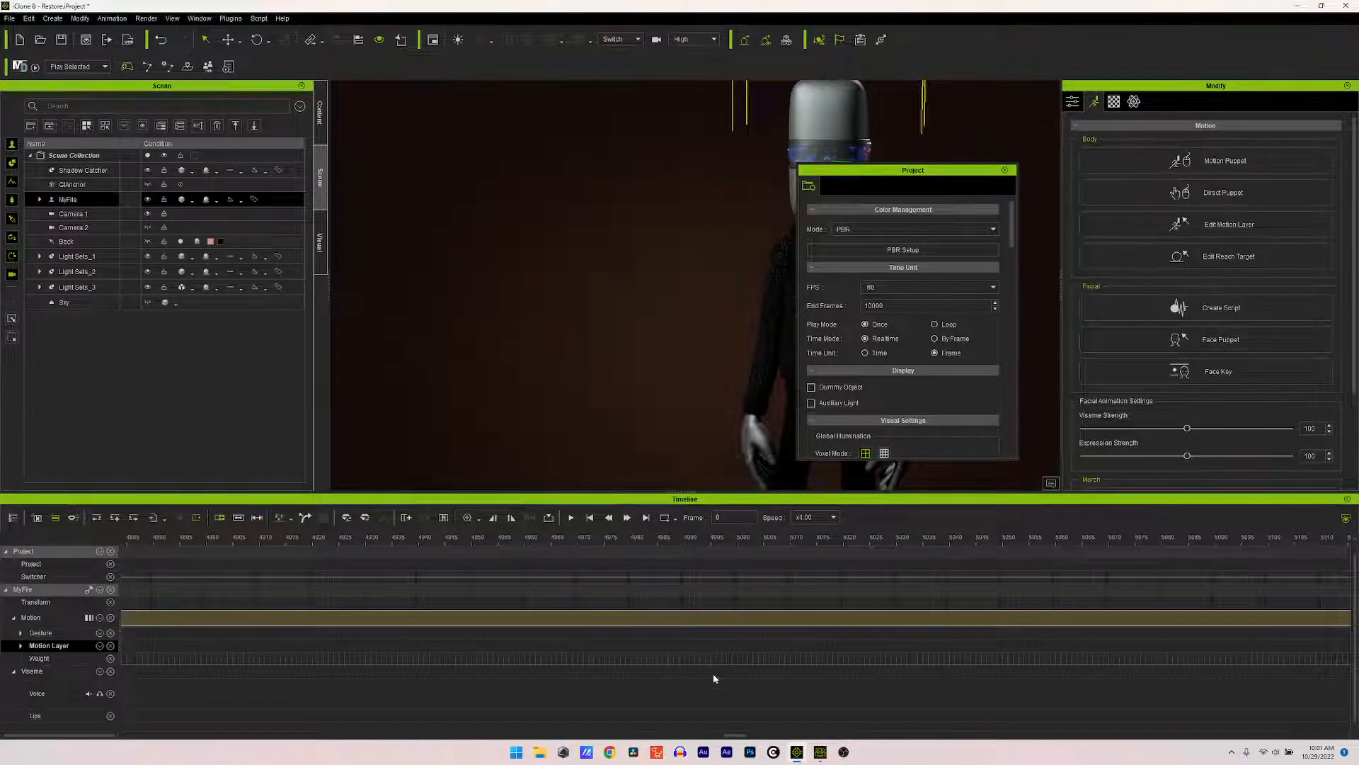
left_click(734, 564)
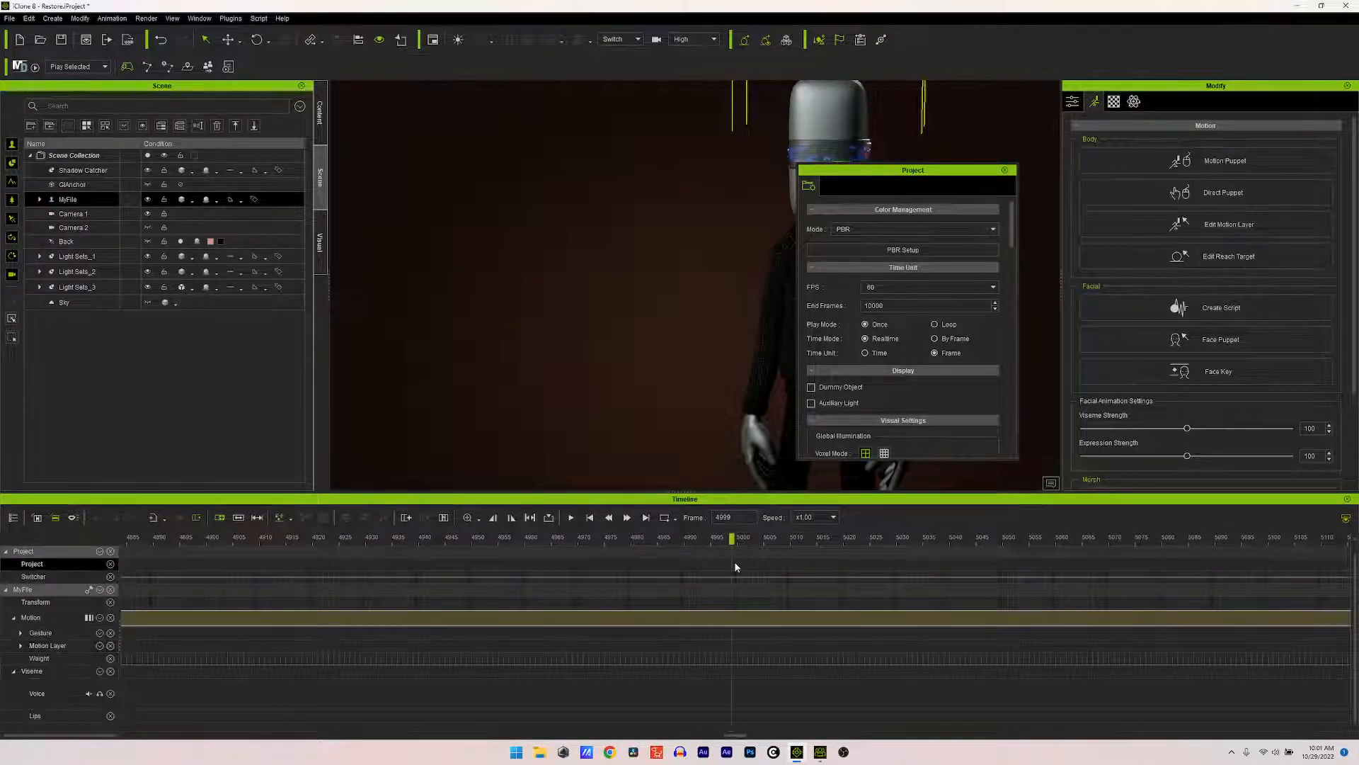
left_click(738, 543)
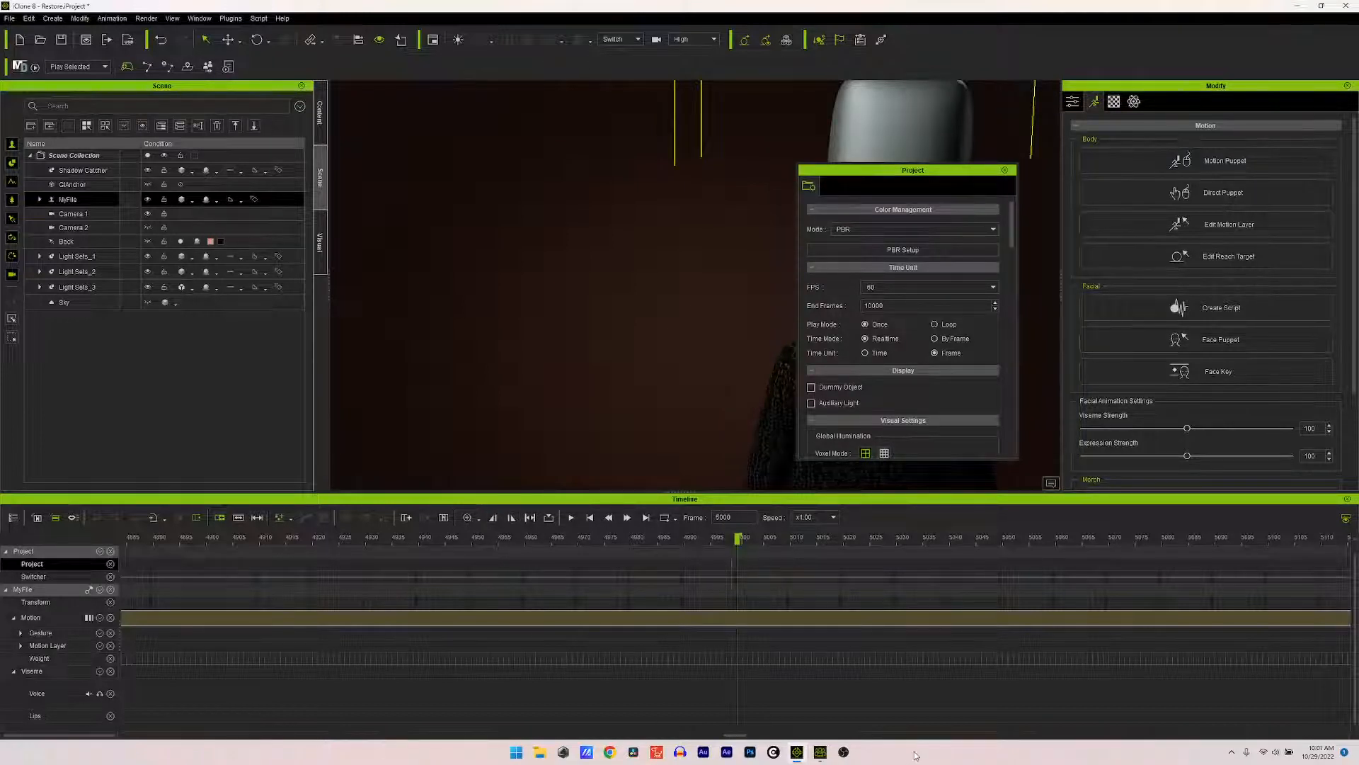
left_click_drag(738, 737, 1335, 736)
left_click(1331, 545)
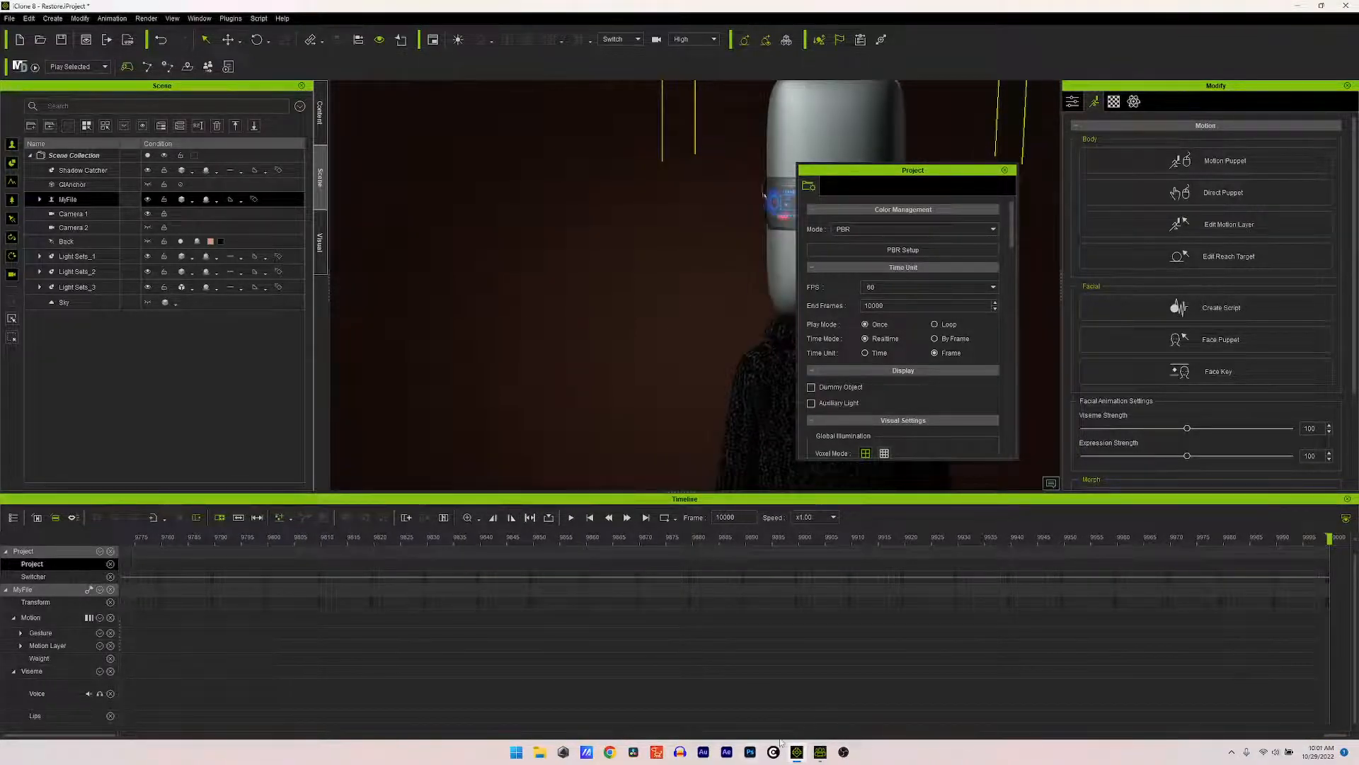
left_click_drag(1336, 736, 742, 756)
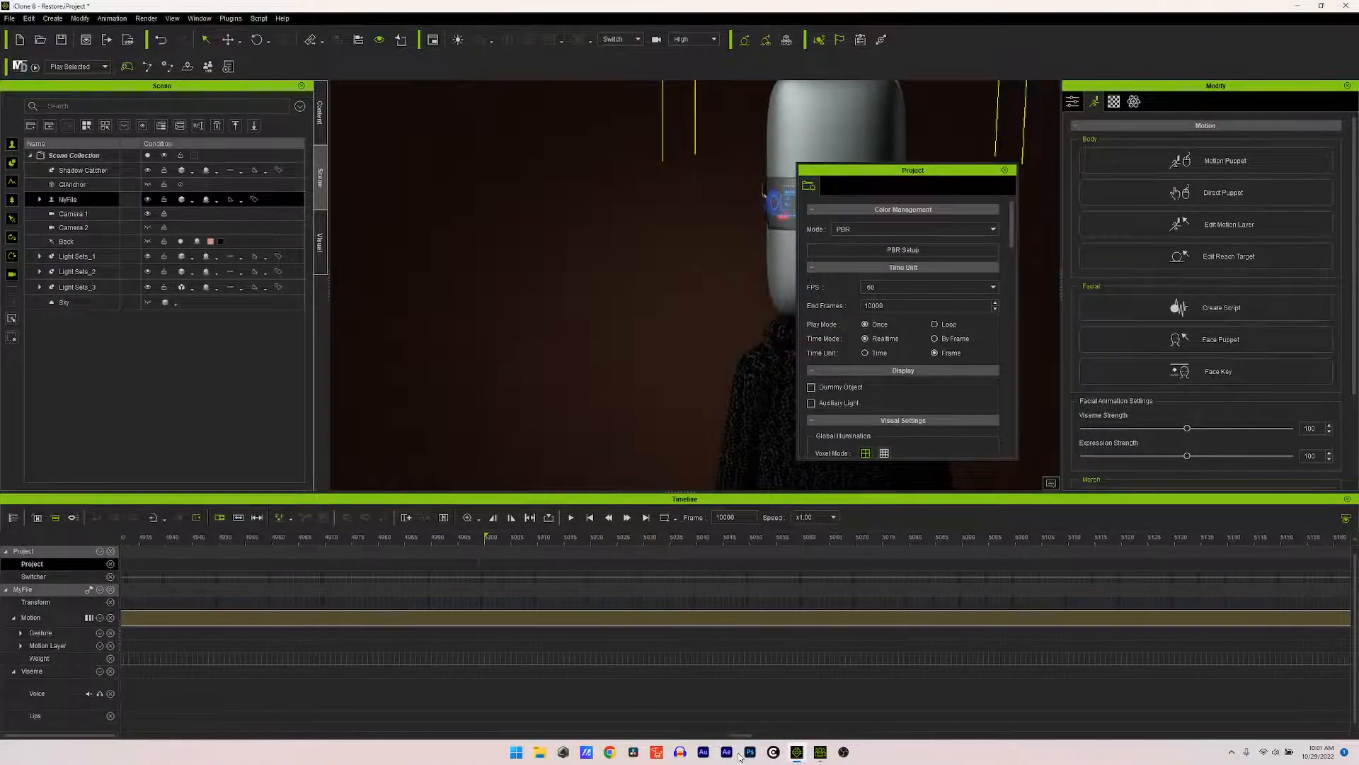
left_click(485, 555)
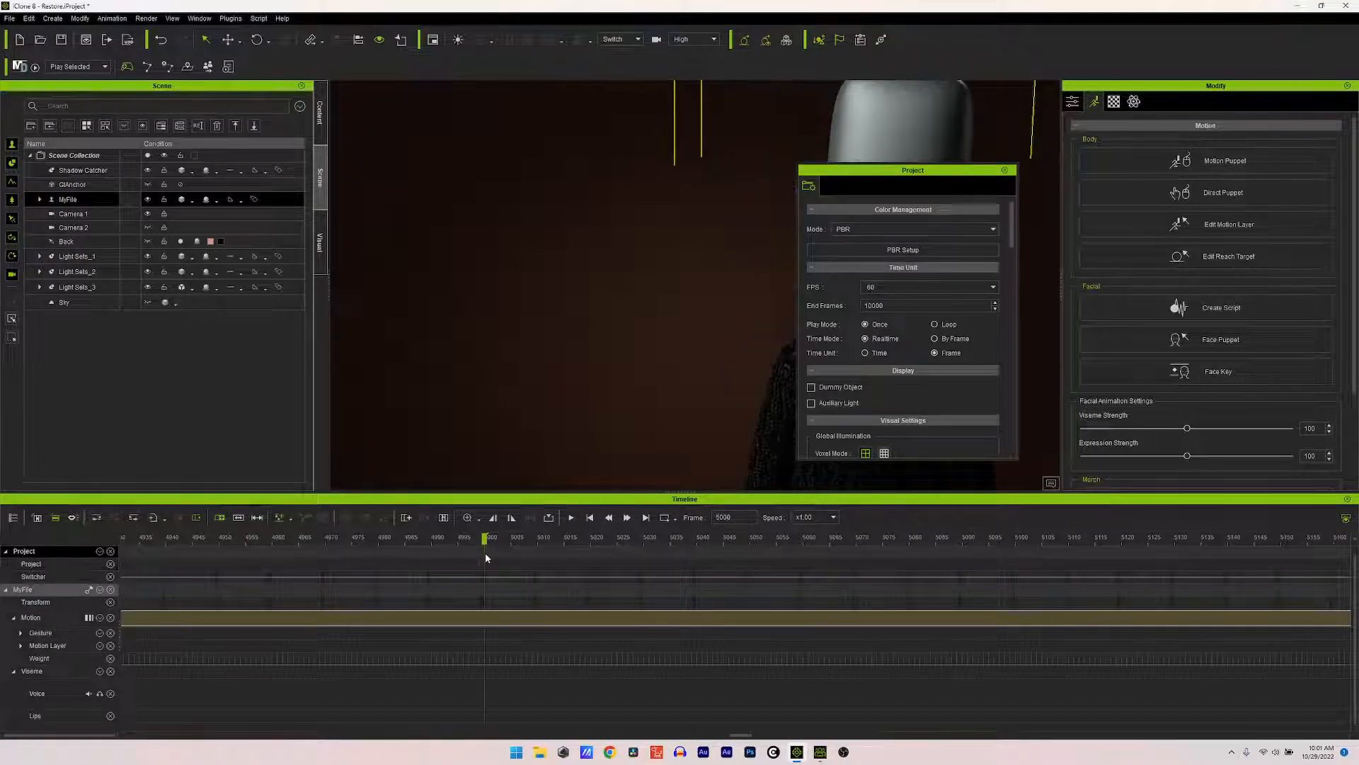
left_click(1003, 171)
Step: Open Motion Puppet, ready the 01_Natu... idle motion in the third row for preview, and move the window clear of the character
left_click(1216, 166)
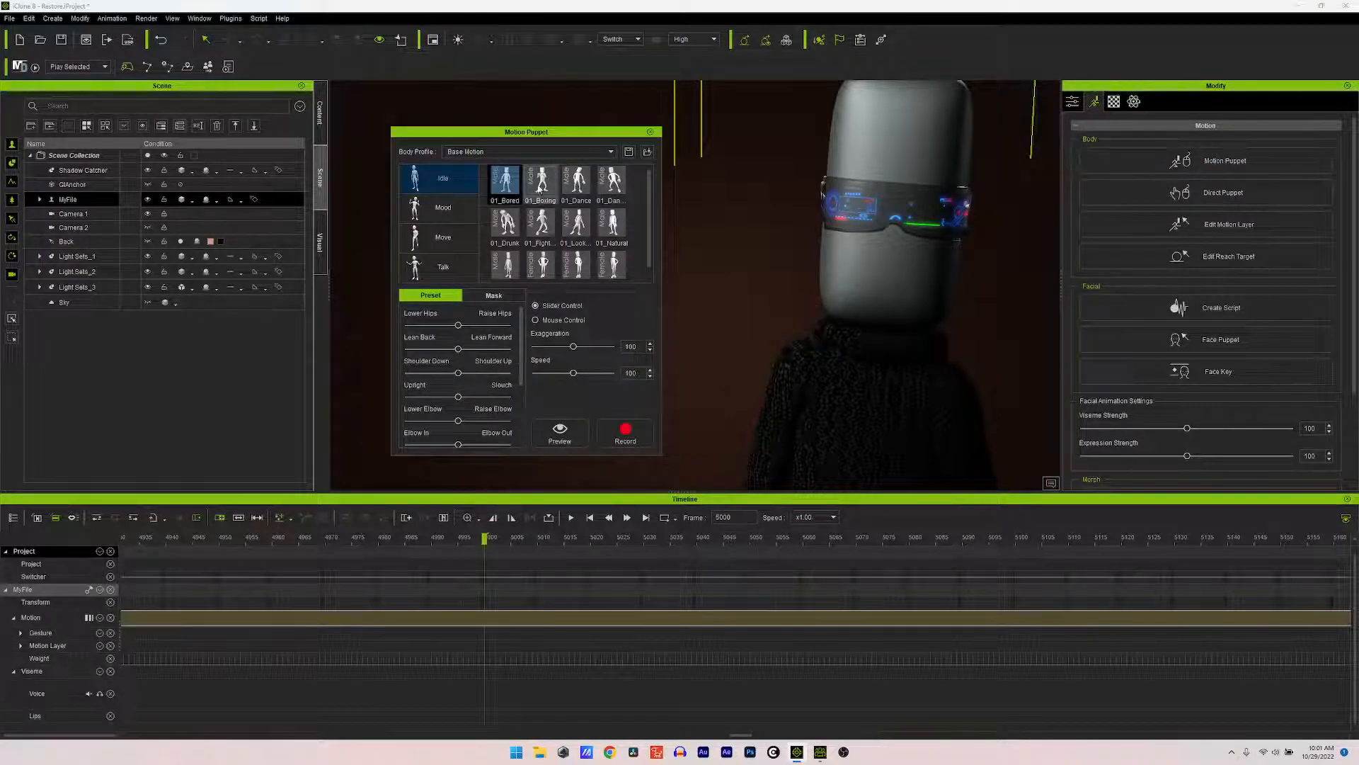
scroll(552, 252, "down", 1)
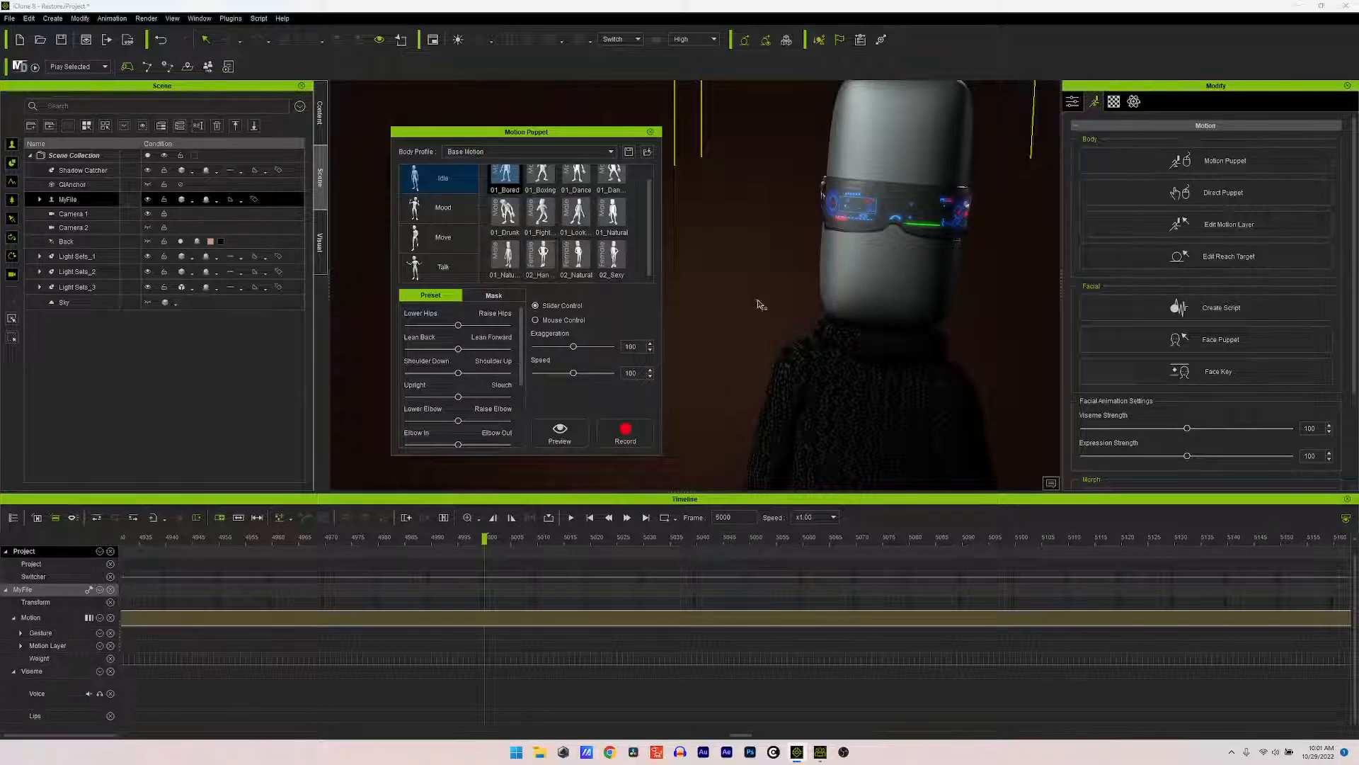
left_click(505, 266)
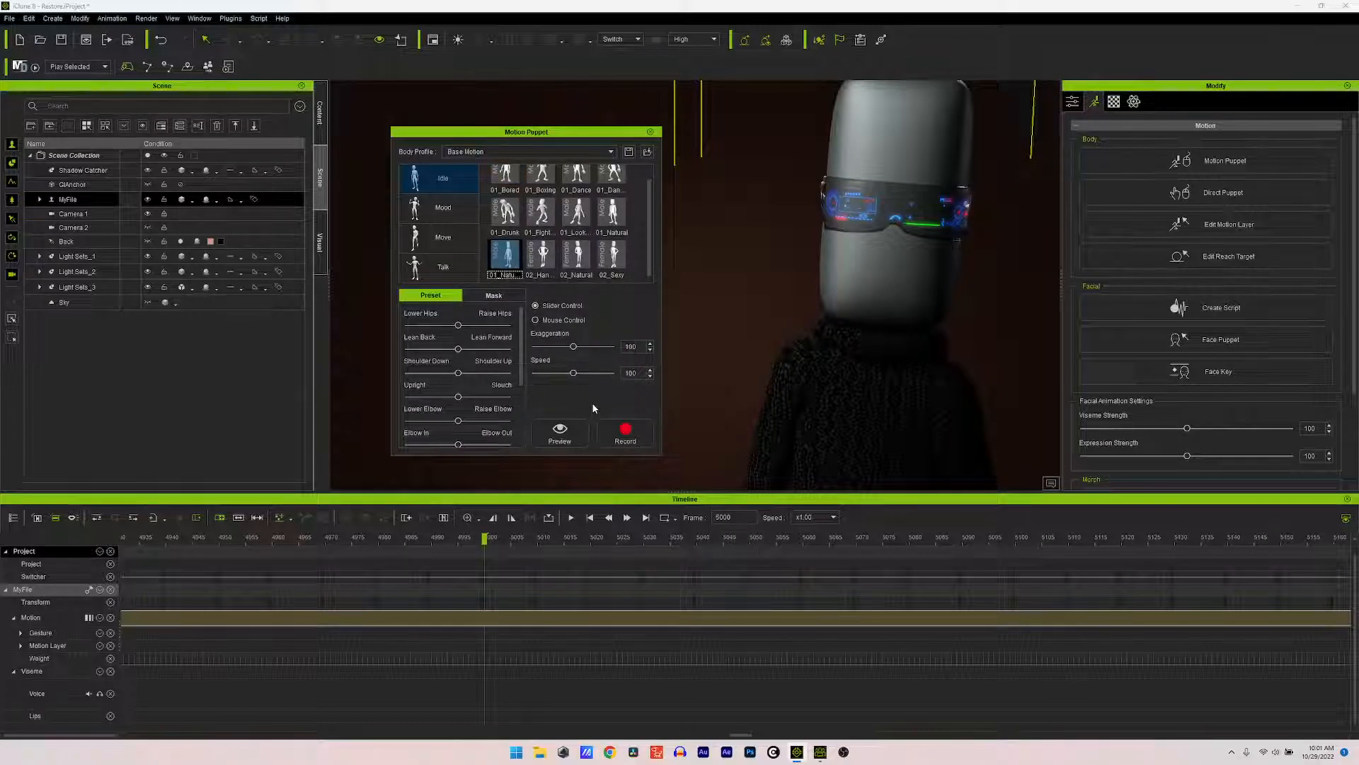
left_click(564, 433)
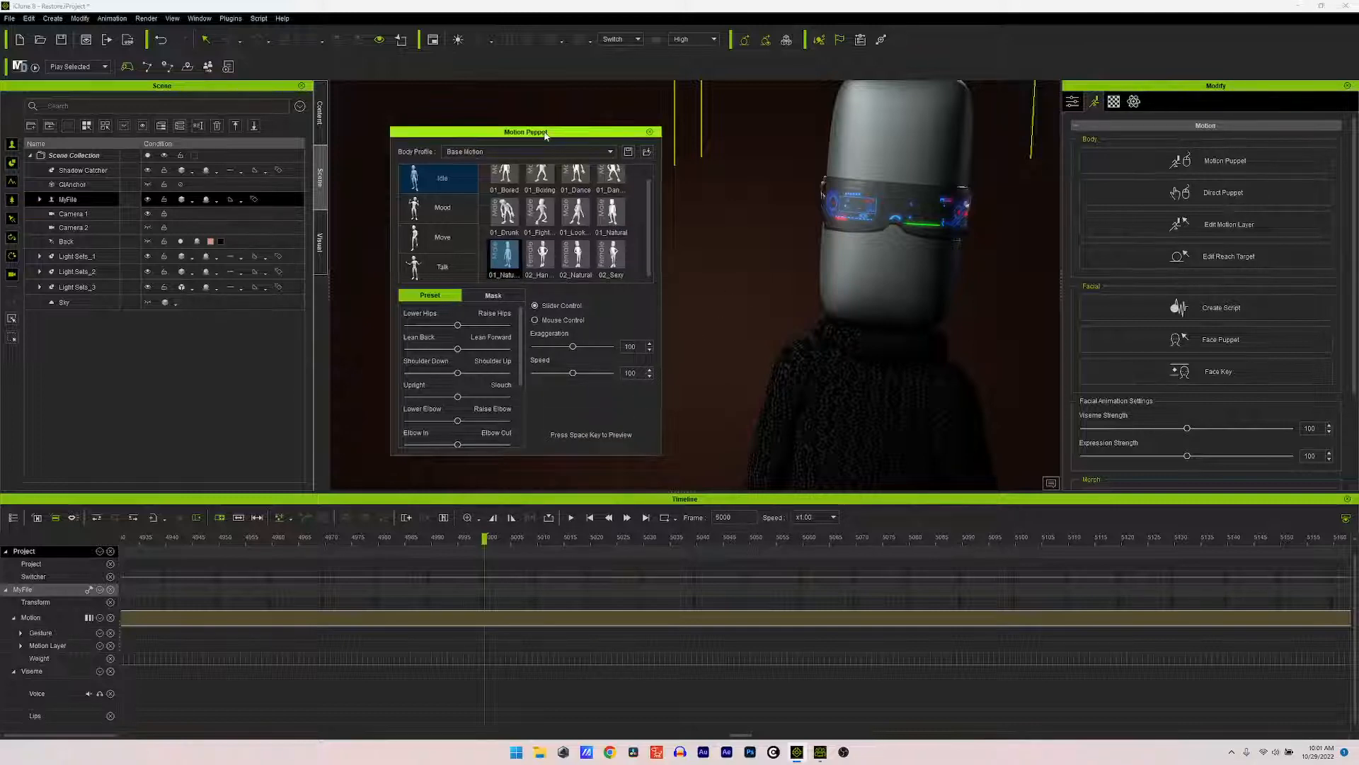
left_click_drag(546, 134, 191, 224)
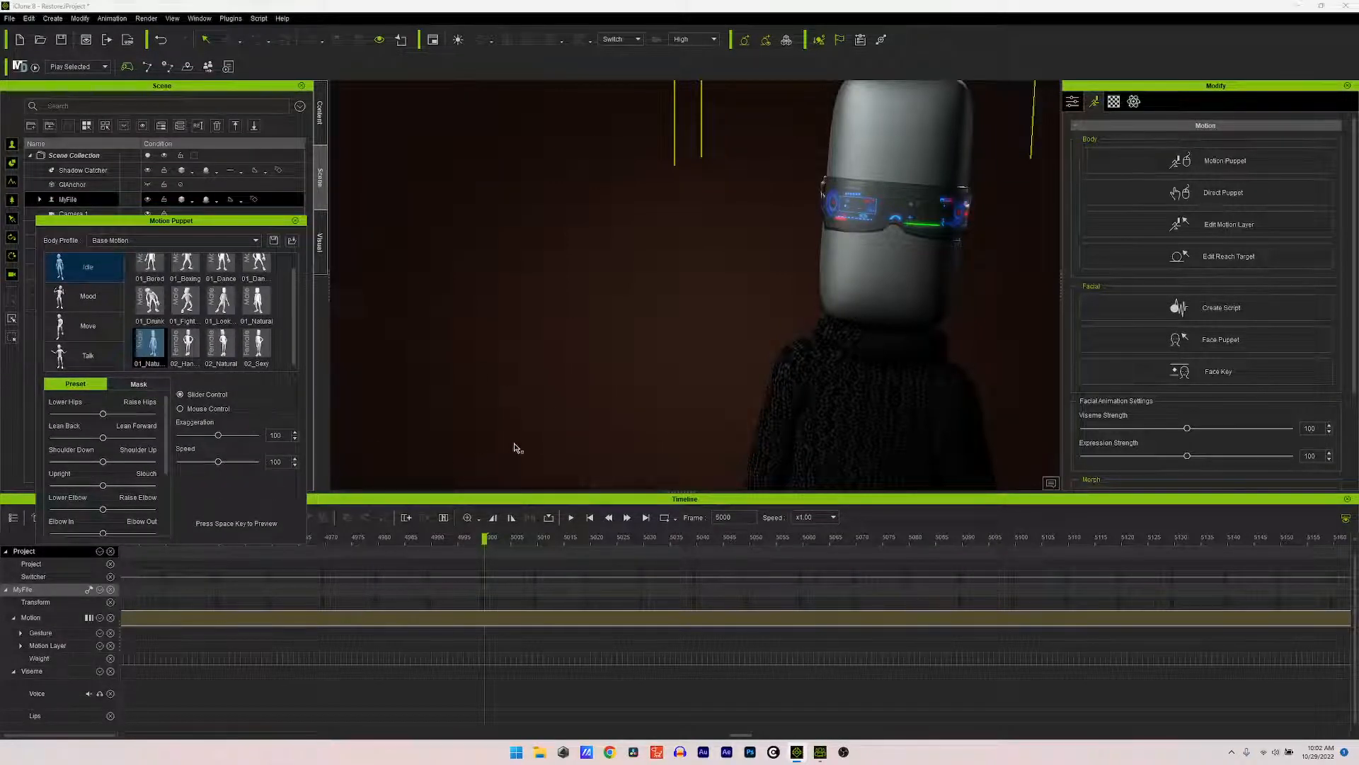
Step: Compare the Camera 1 and Camera 2 views and keep Camera 1 as the active view
left_click(638, 40)
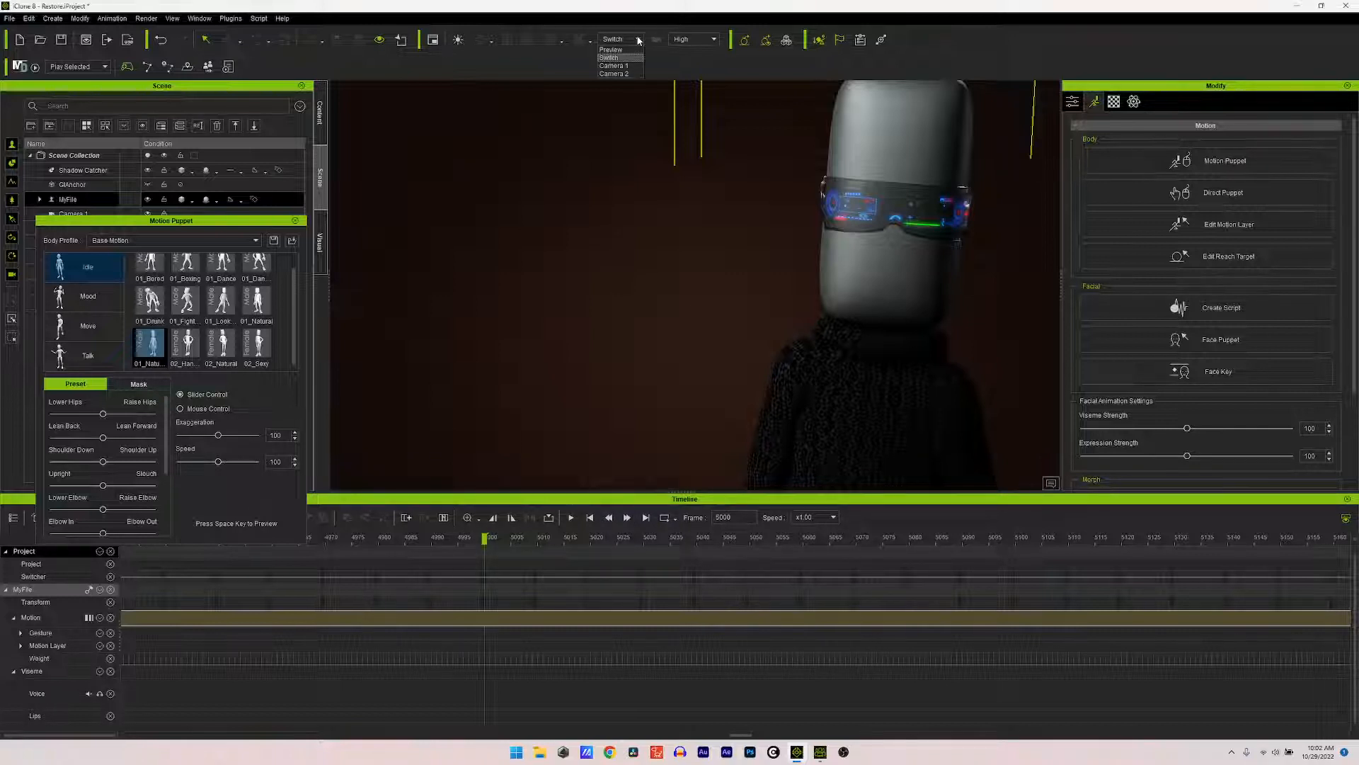
left_click(614, 66)
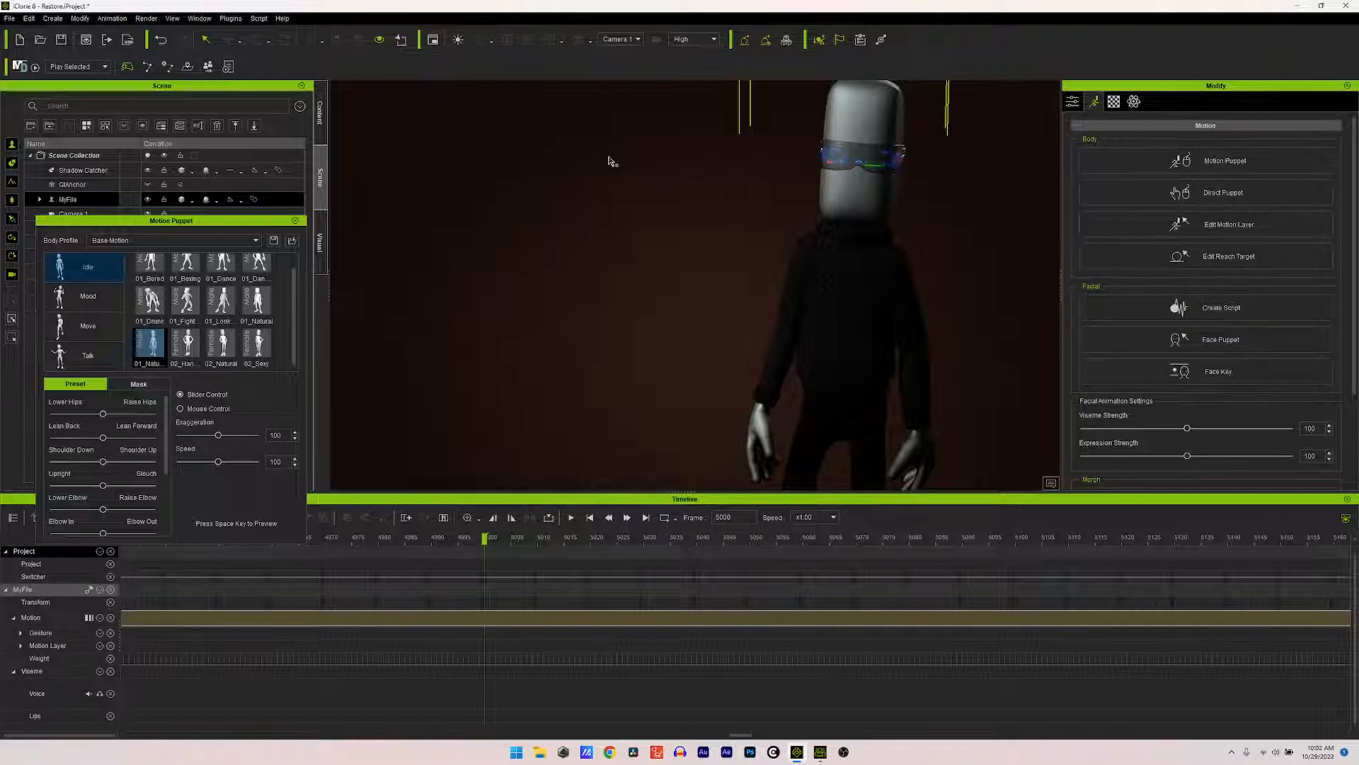
left_click(641, 43)
left_click(623, 75)
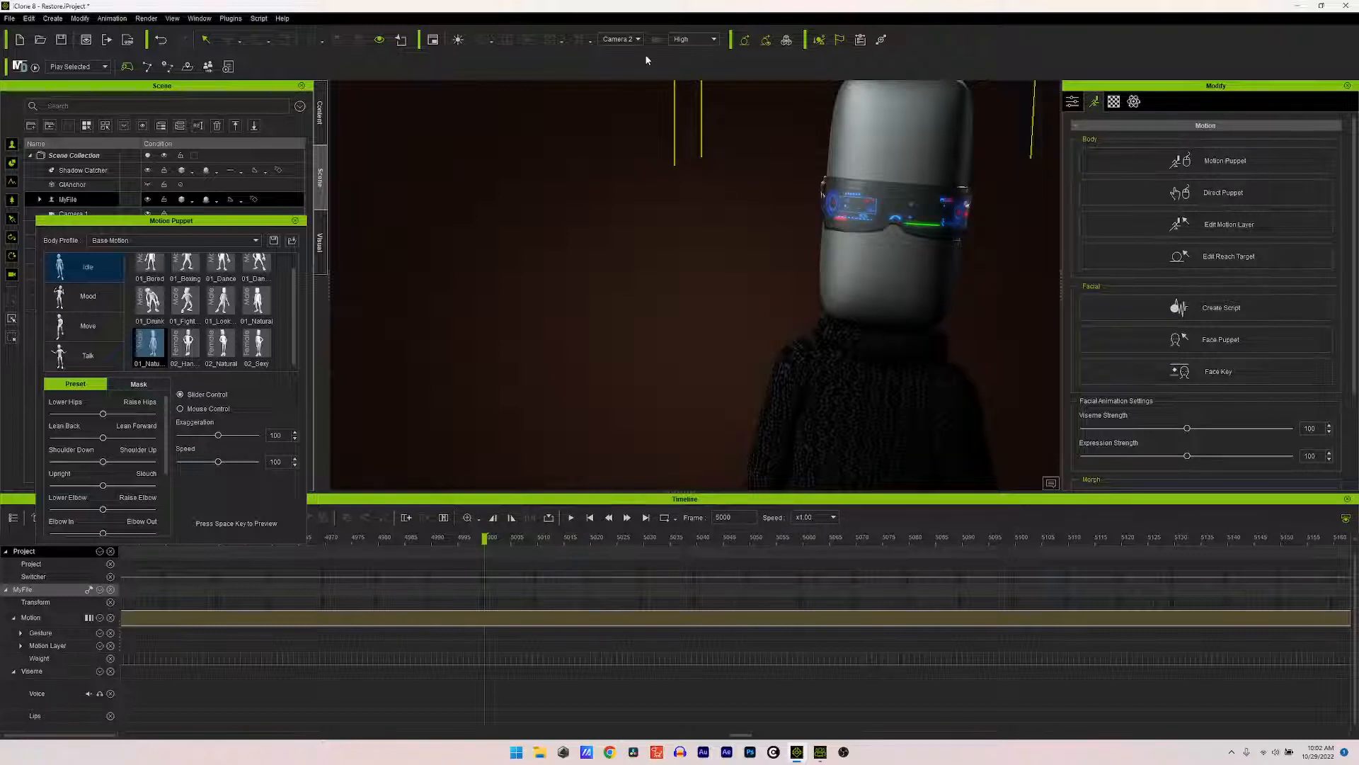
left_click(637, 40)
left_click(627, 68)
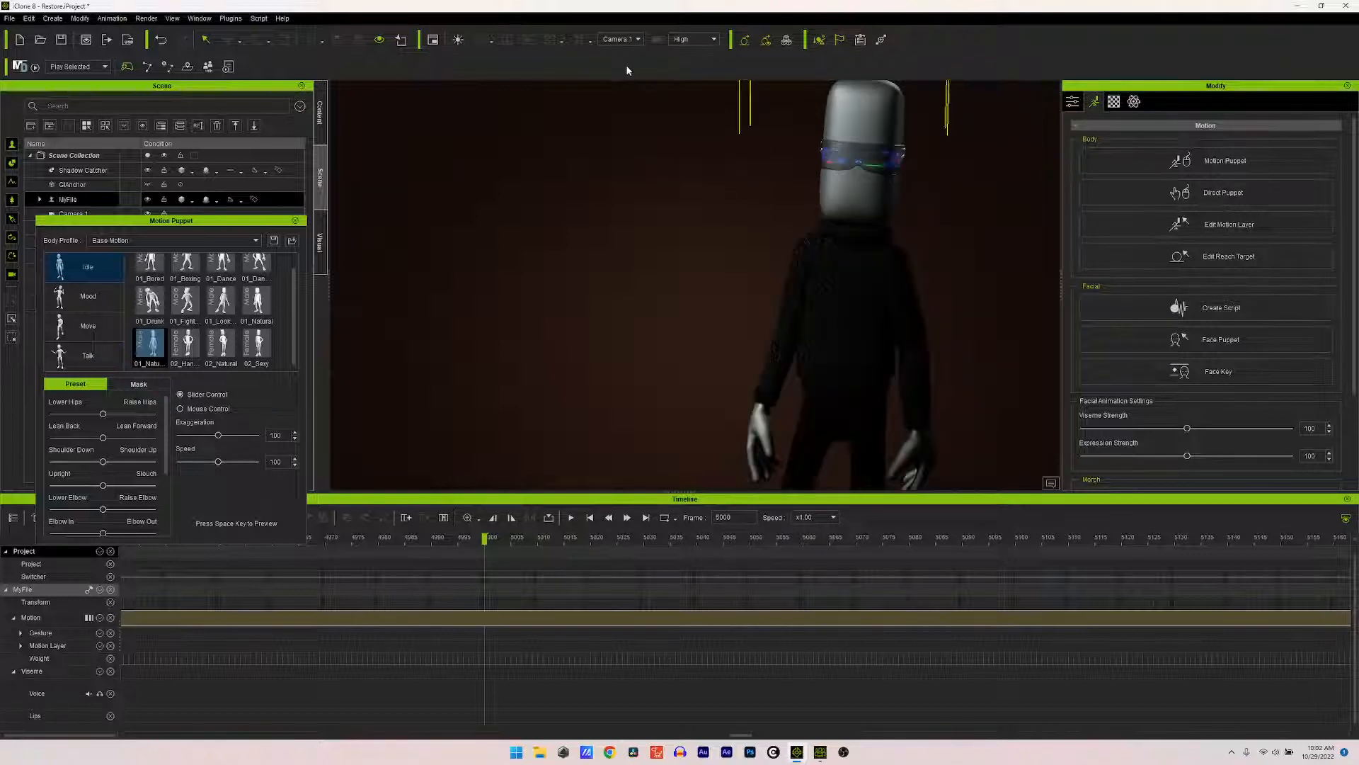
Step: Preview the selected 01_Natu... idle motion on the character from frame 5000, then stop it
left_click(153, 345)
key("space")
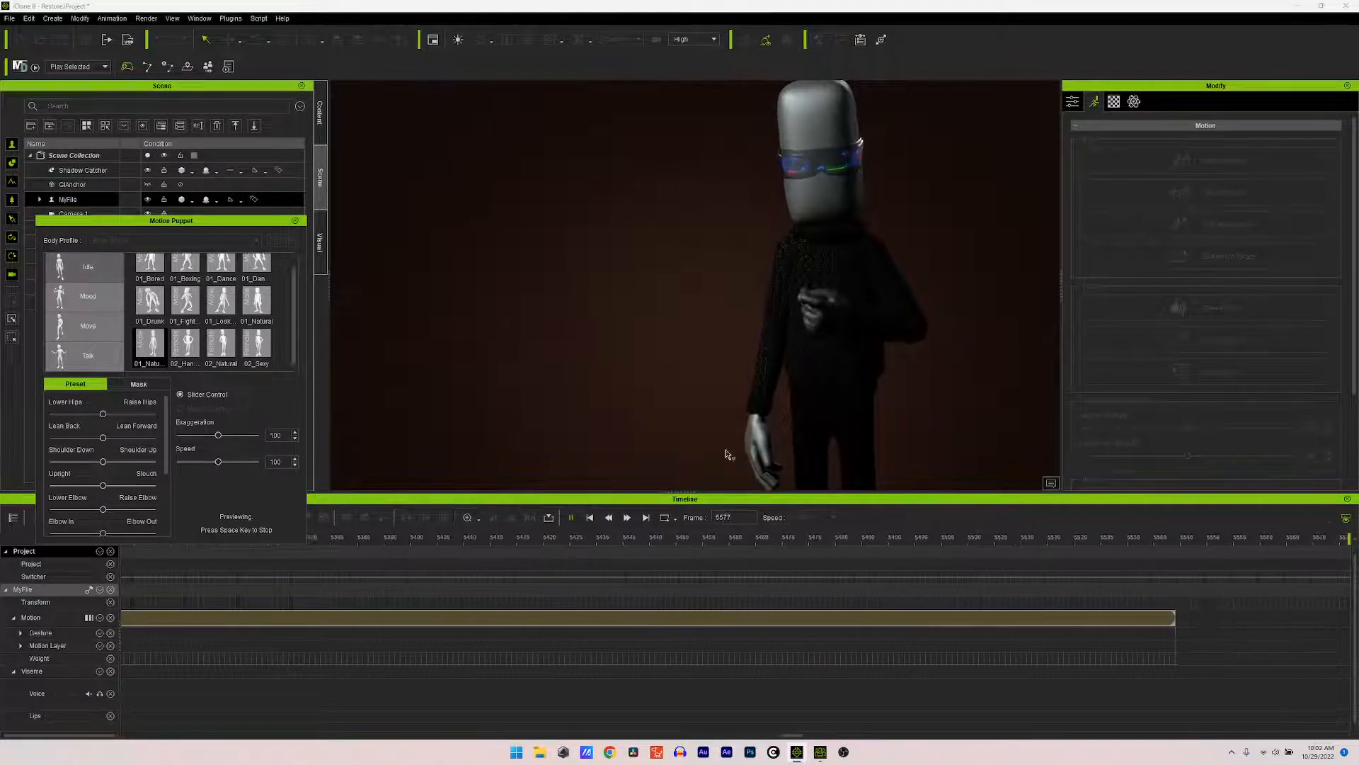
key("space")
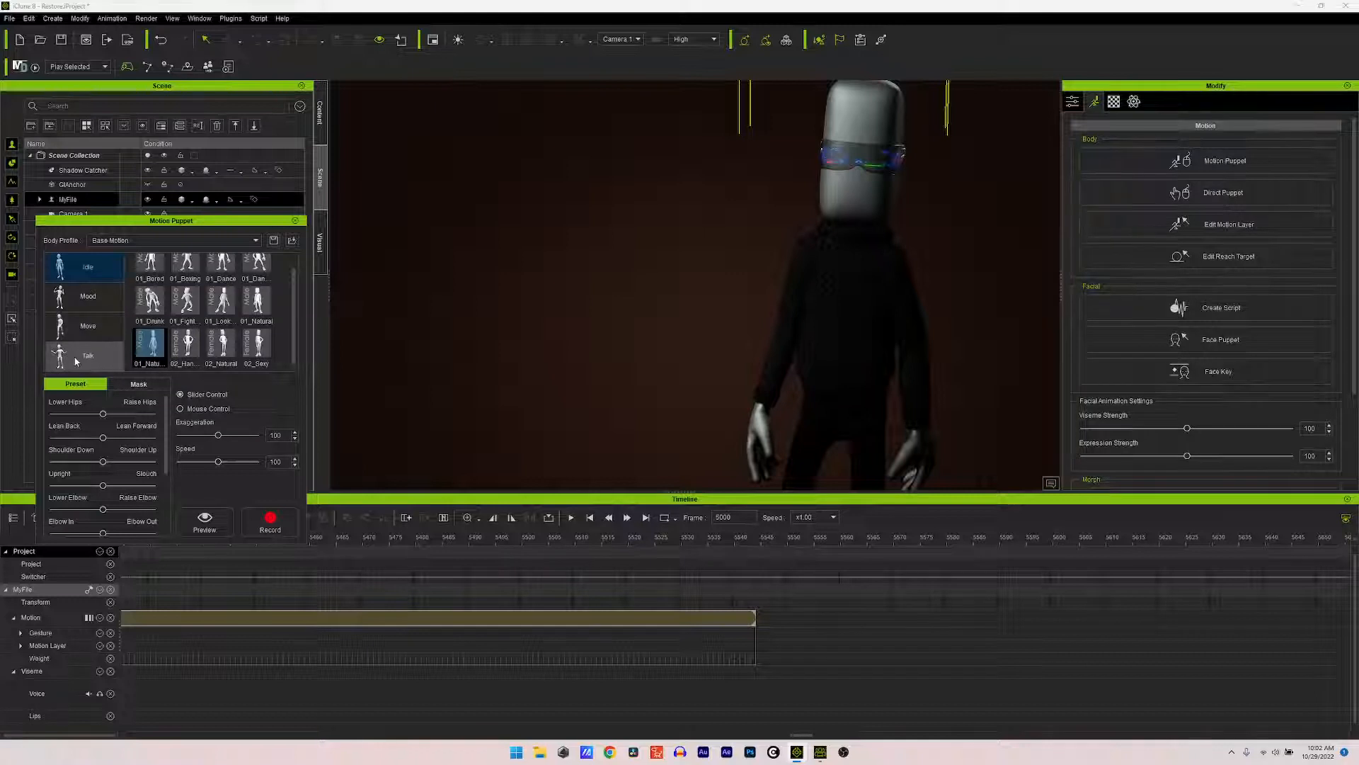
Step: Browse the Mood motions, select the first 01_Expl... motion in the Talk category, and preview it on the character
left_click(81, 297)
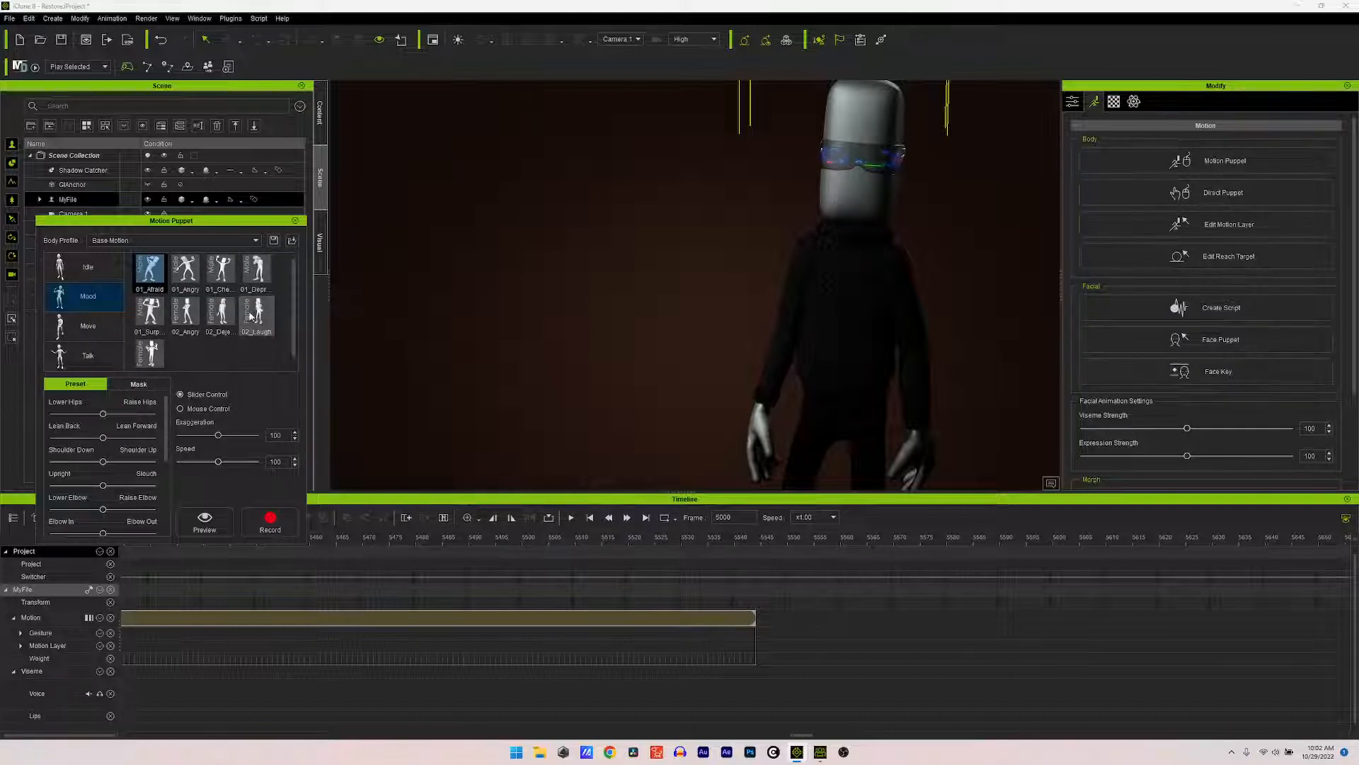
scroll(249, 345, "down", 1)
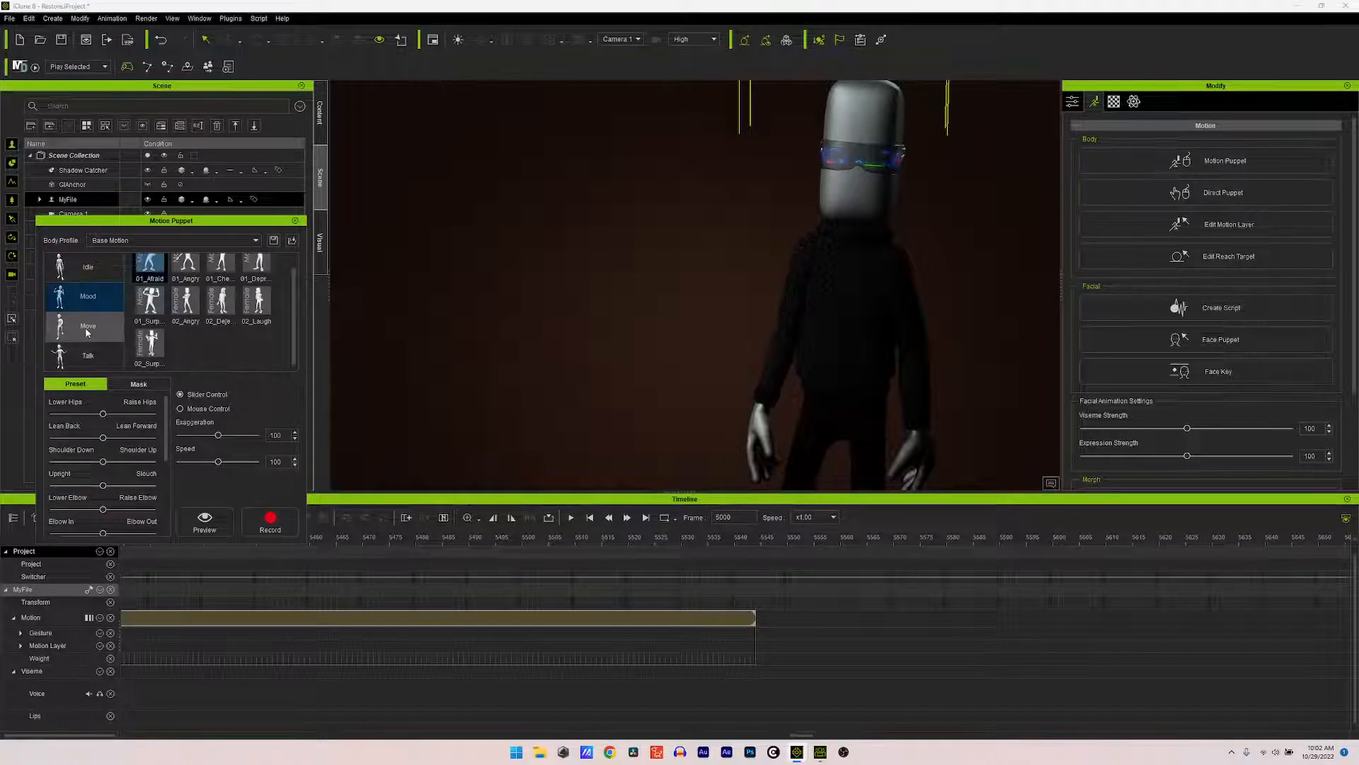
left_click(86, 349)
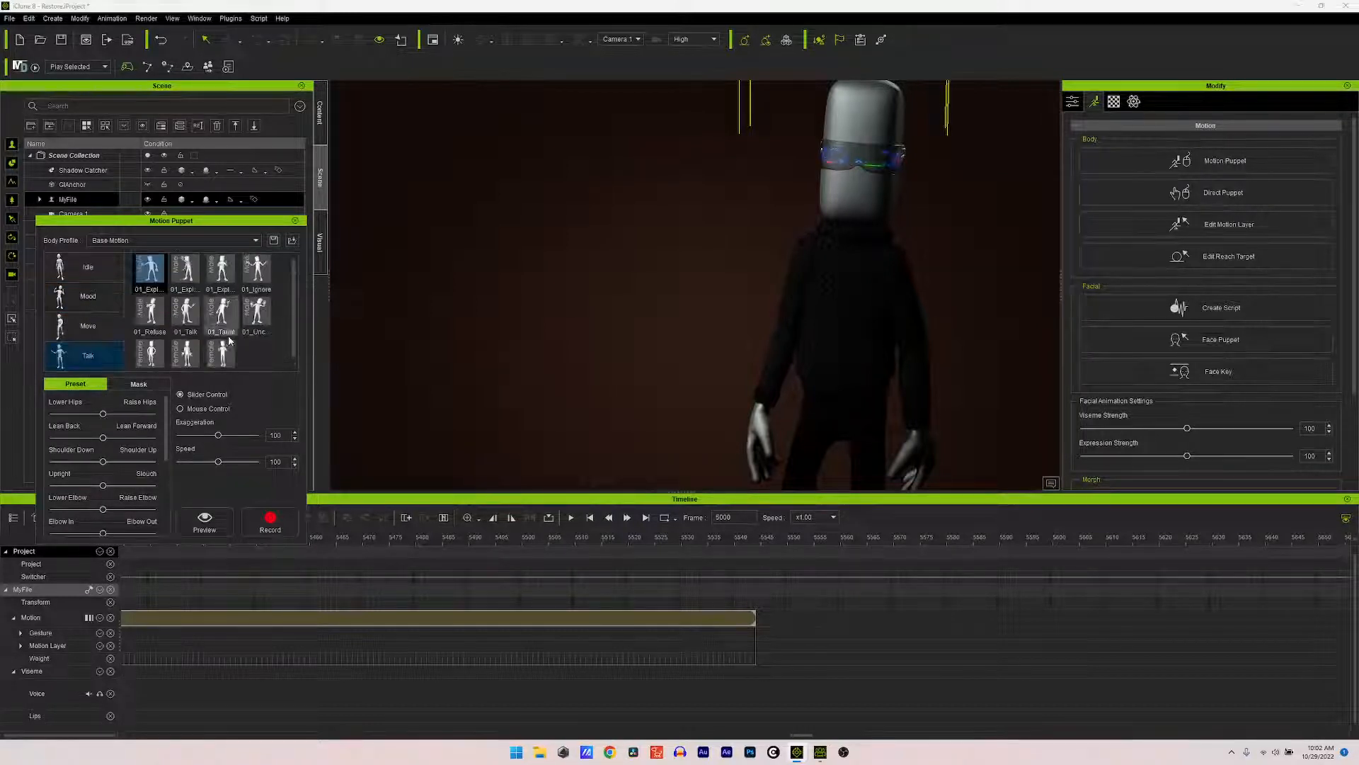
left_click(150, 277)
left_click(207, 521)
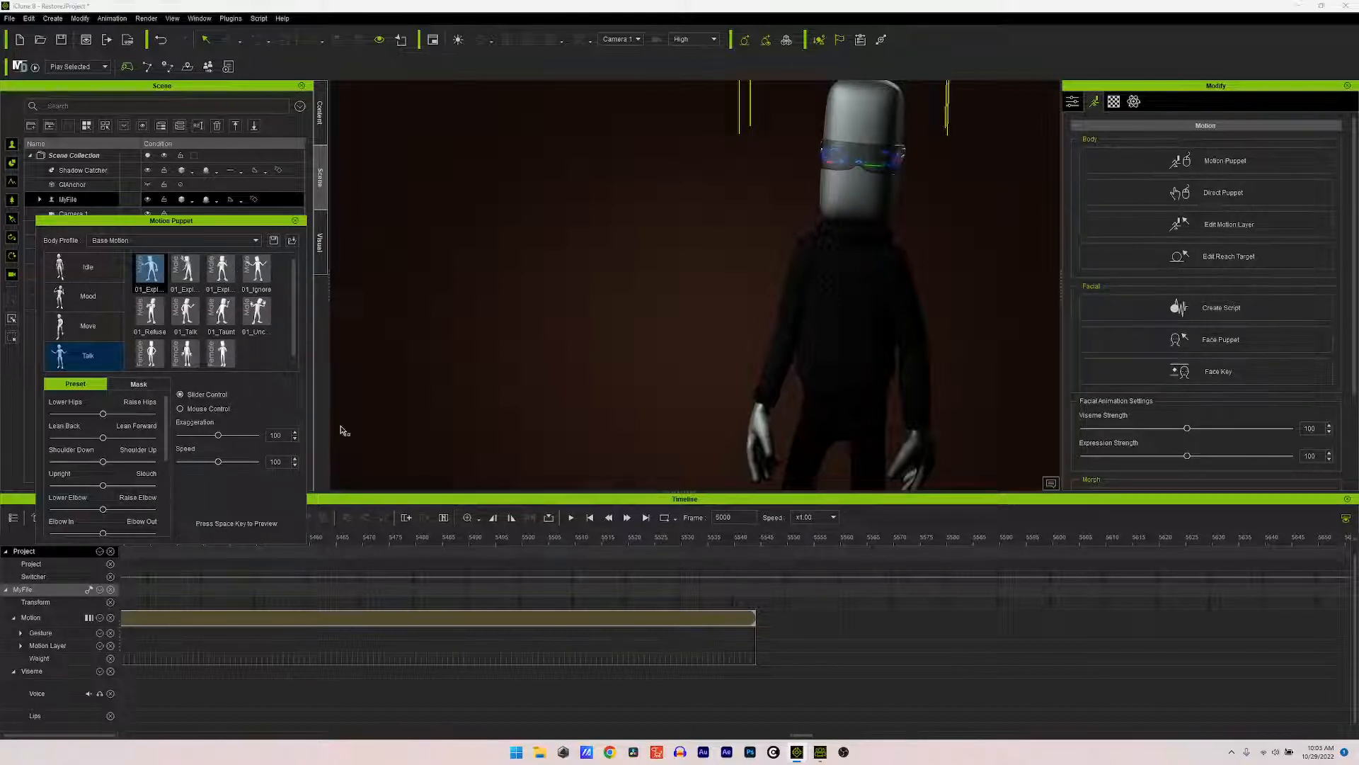
key("space")
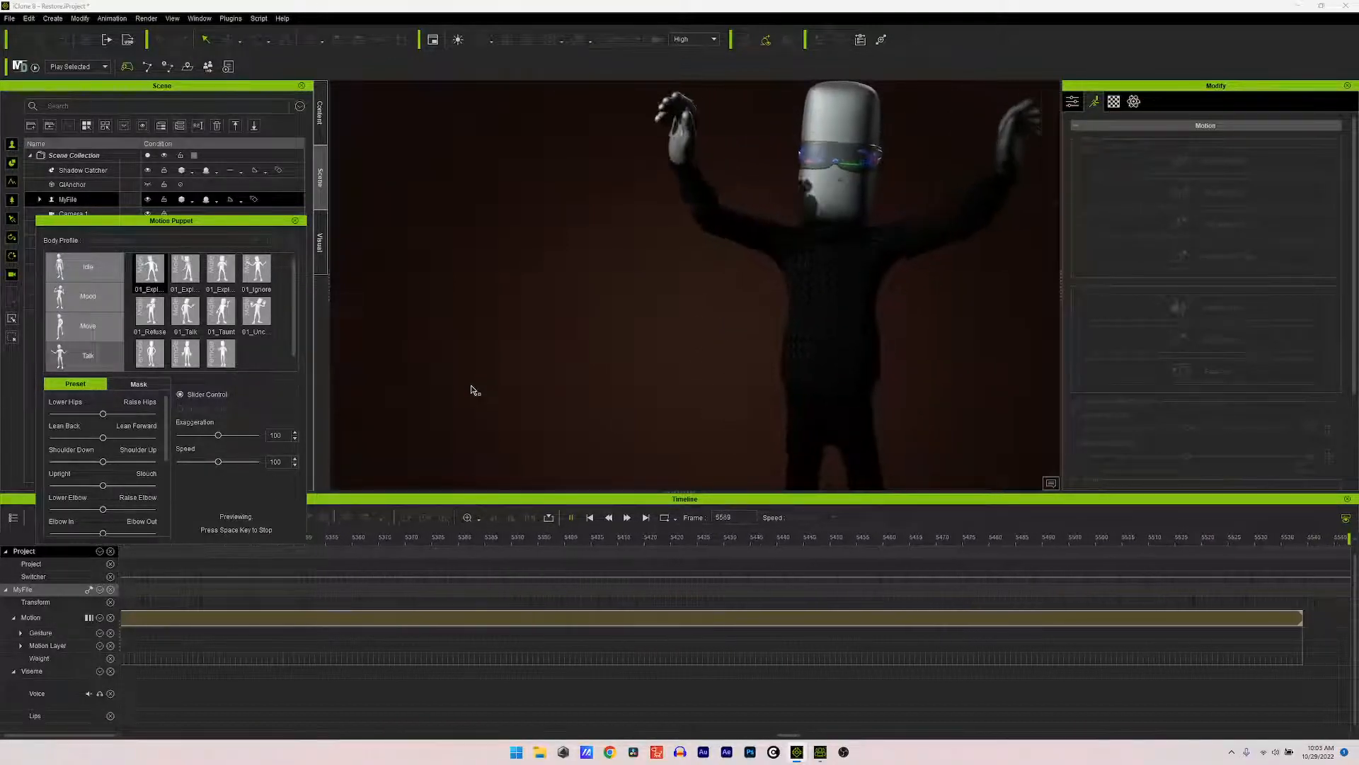
key("space")
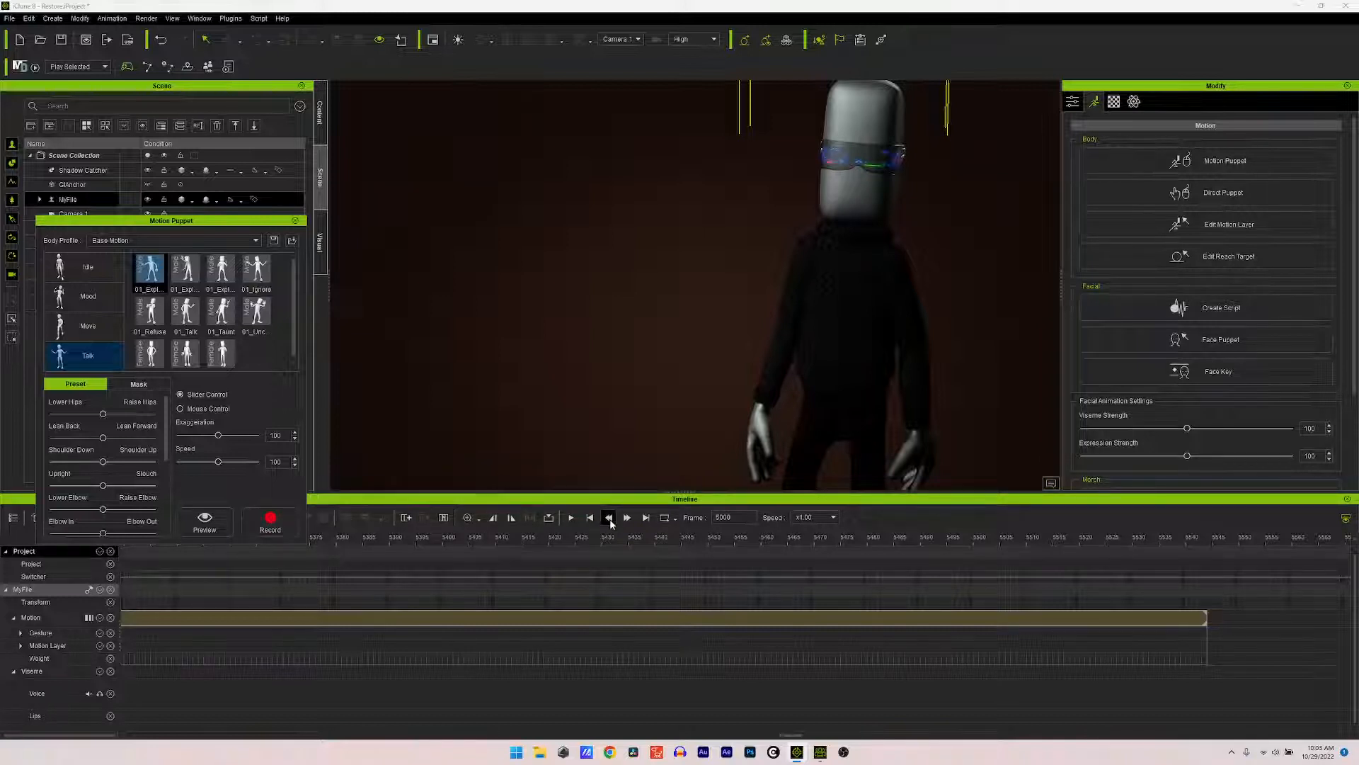
Step: Record the first 01_Expl... Talk motion onto the character from frame 5000 to about frame 5397
left_click(589, 519)
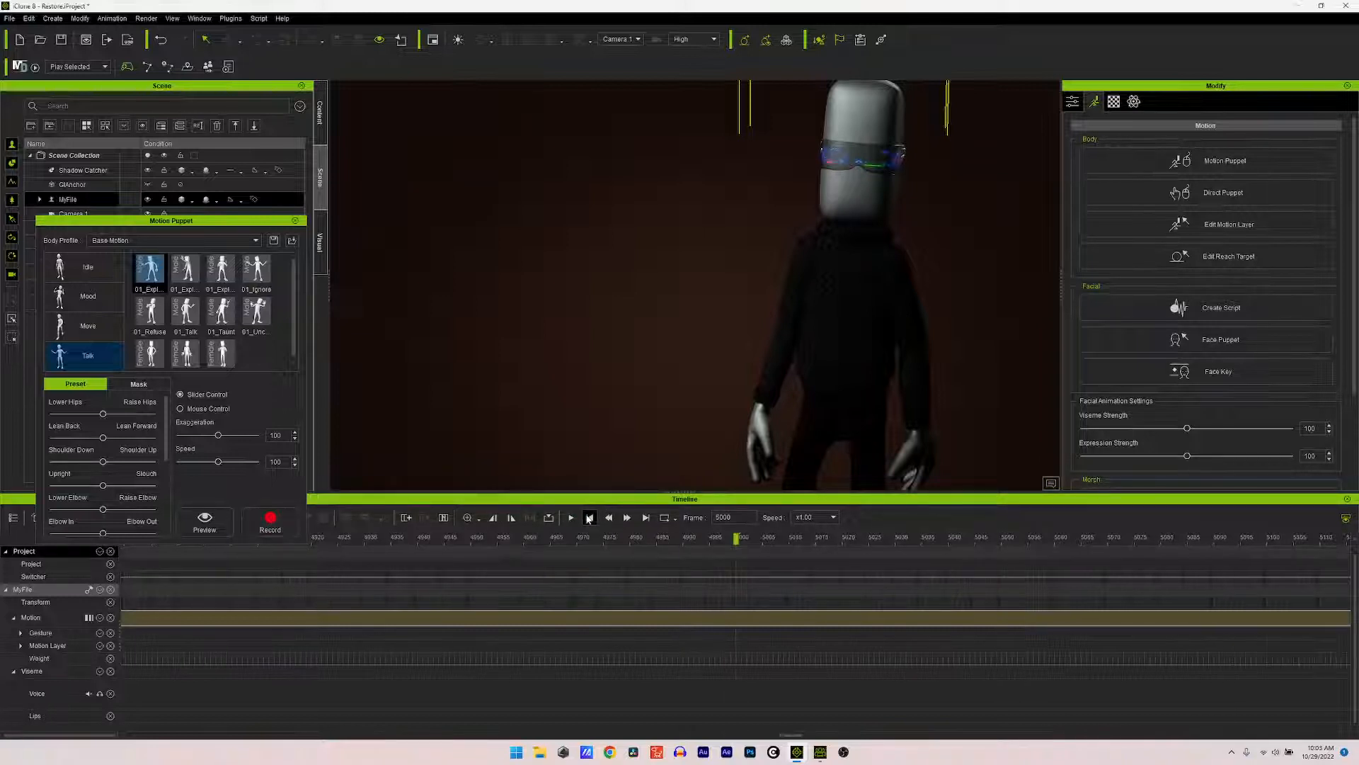
left_click(278, 521)
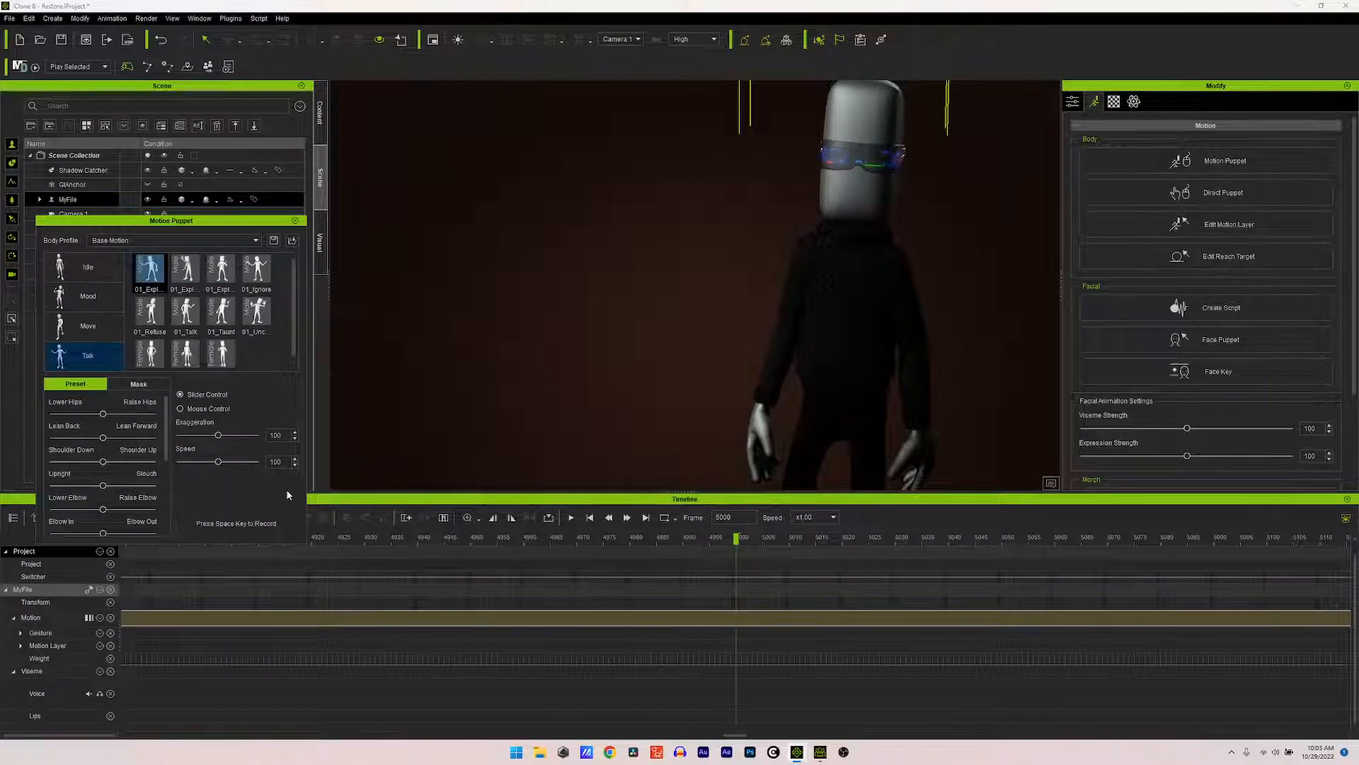
key("space")
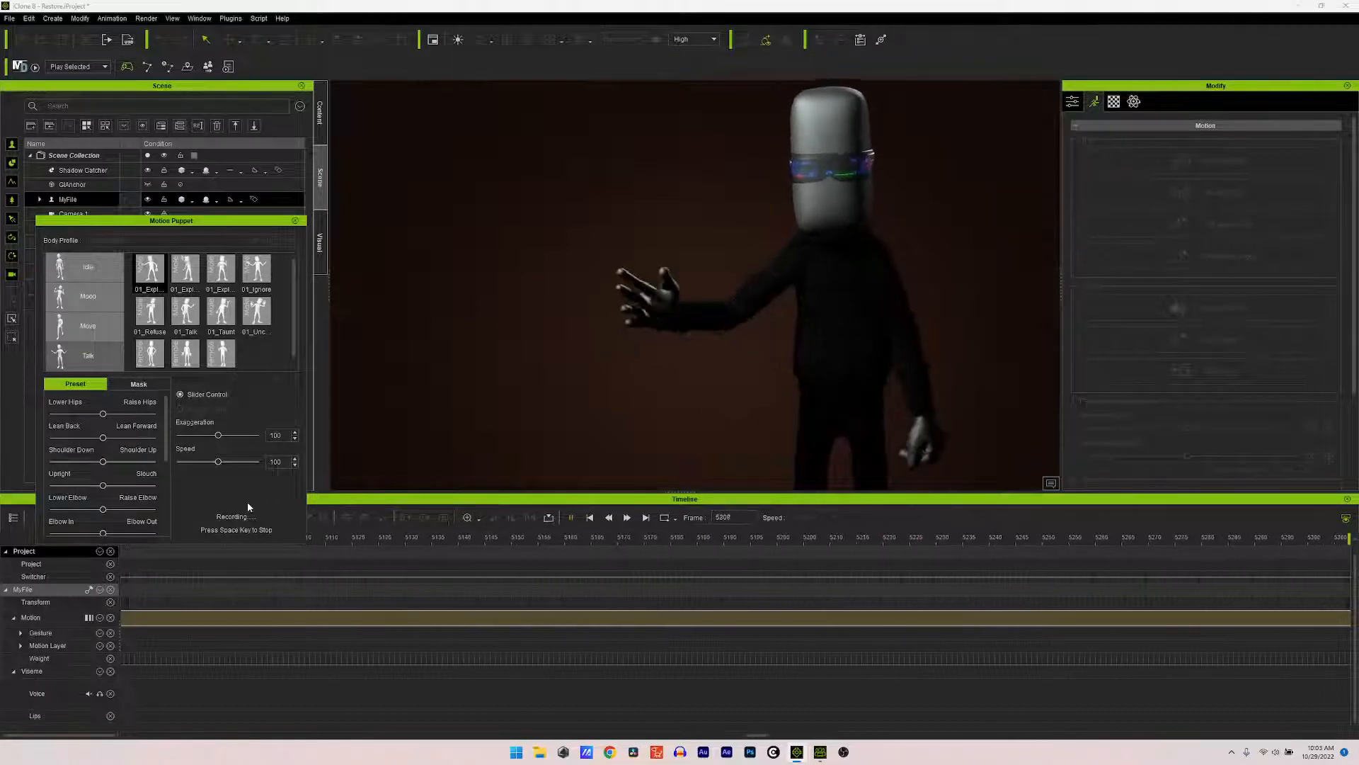
key("space")
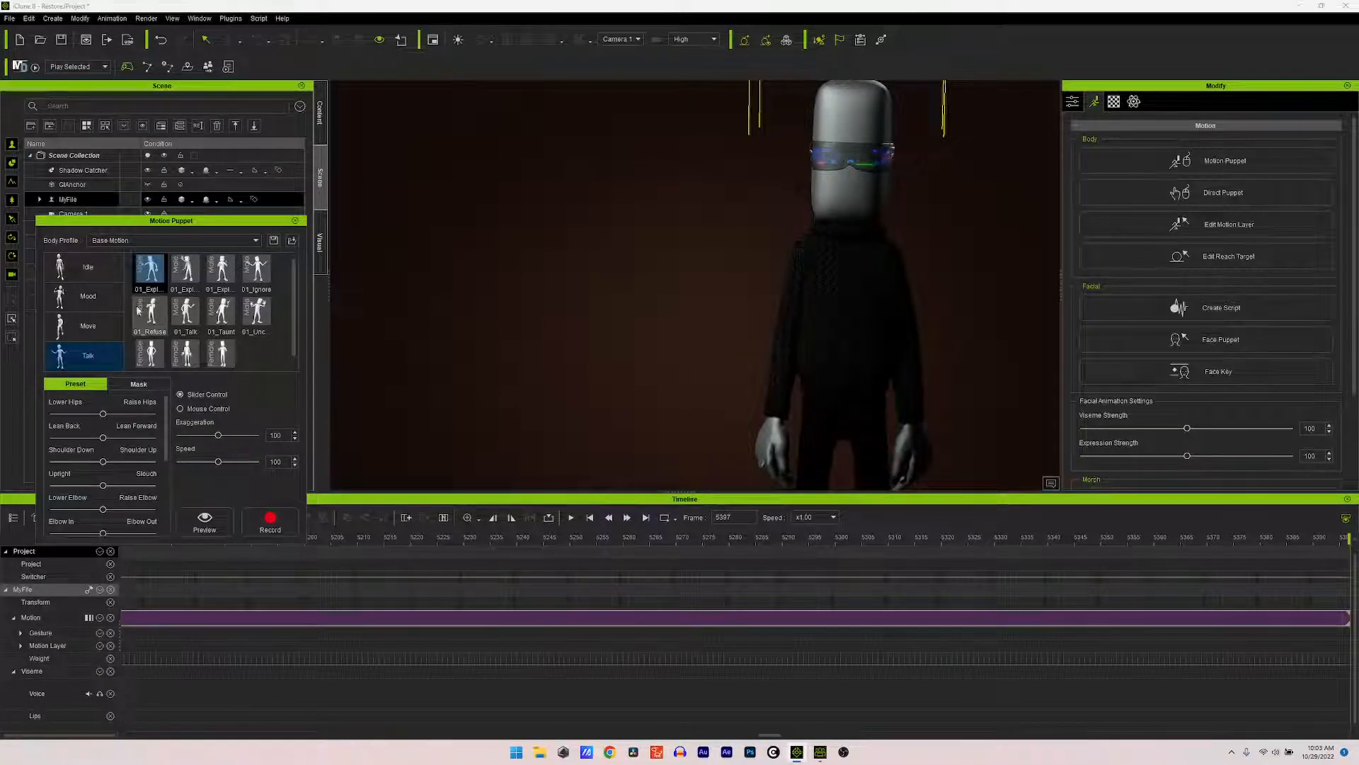
Step: Select the second 01_Expl... motion in the Talk category and preview it on the character
left_click(185, 269)
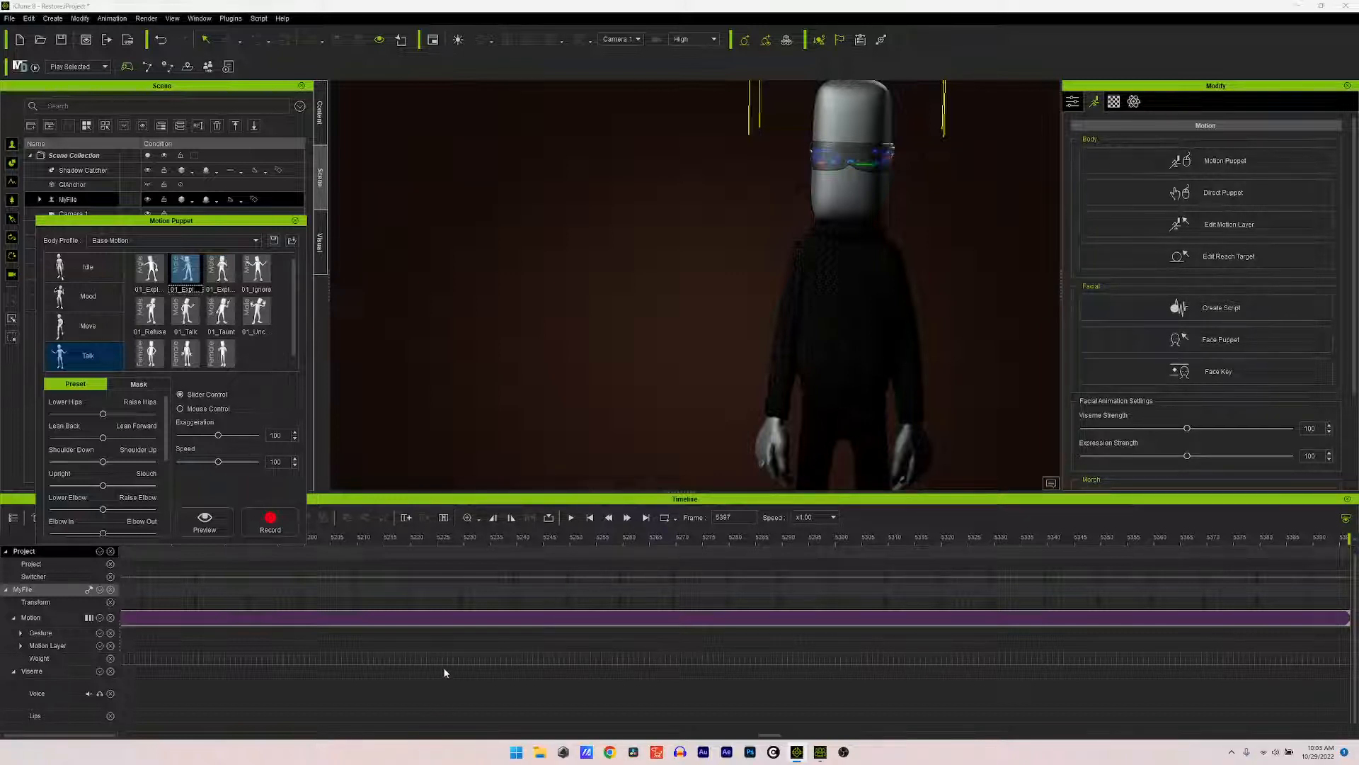
left_click(210, 521)
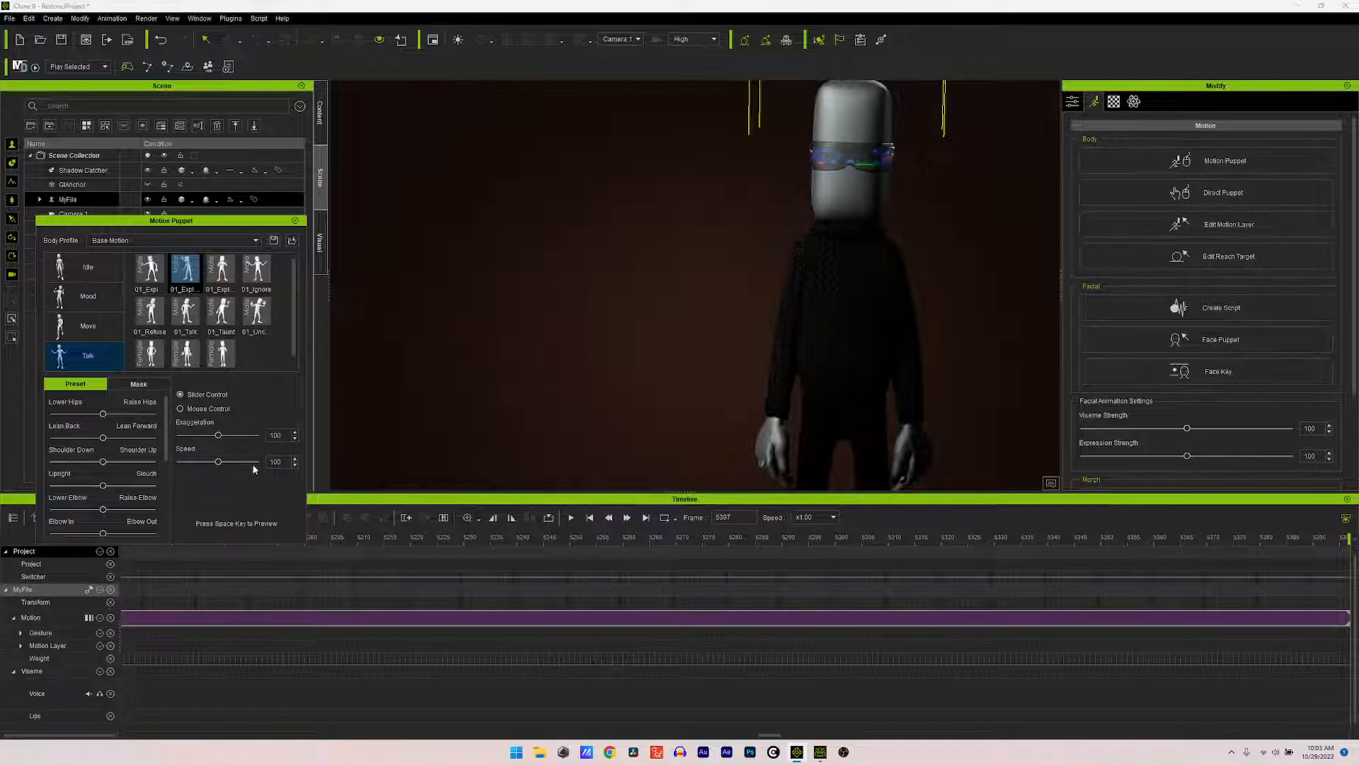
key("space")
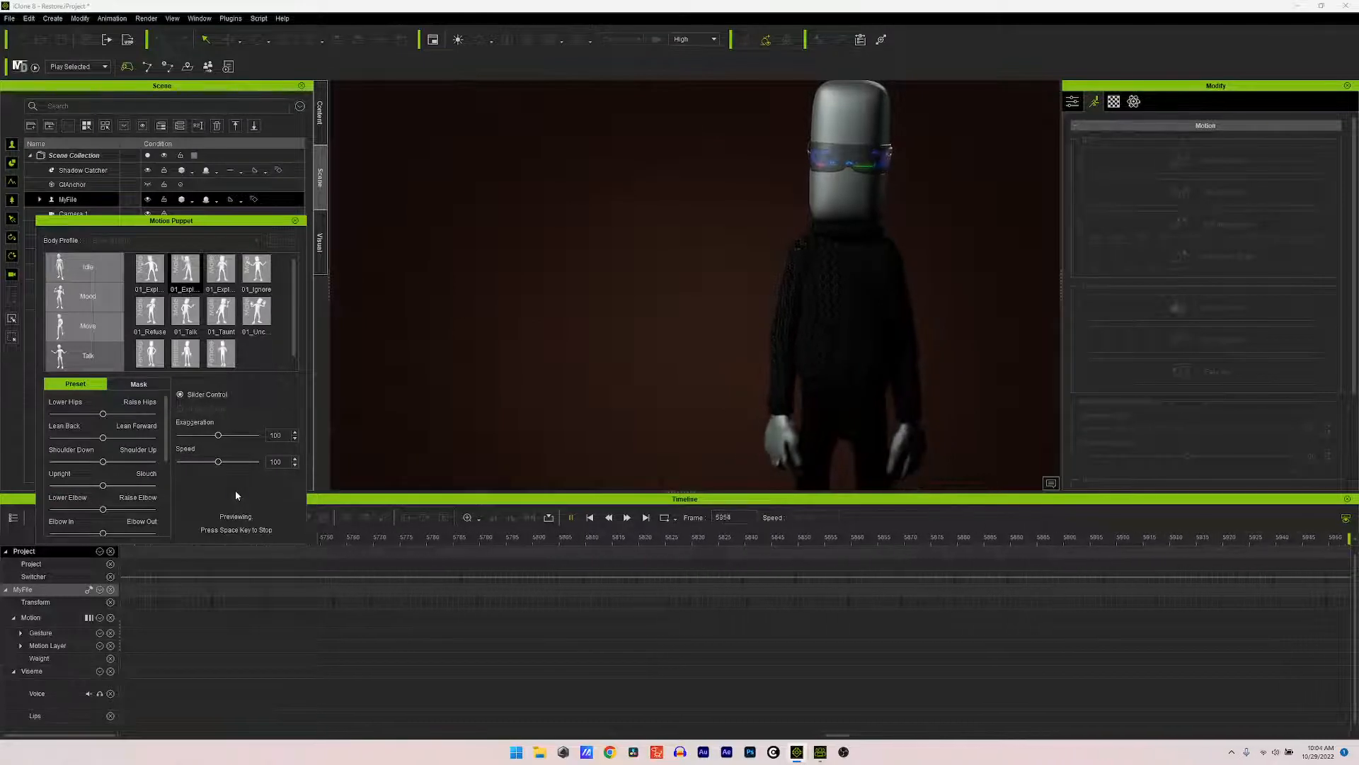
key("space")
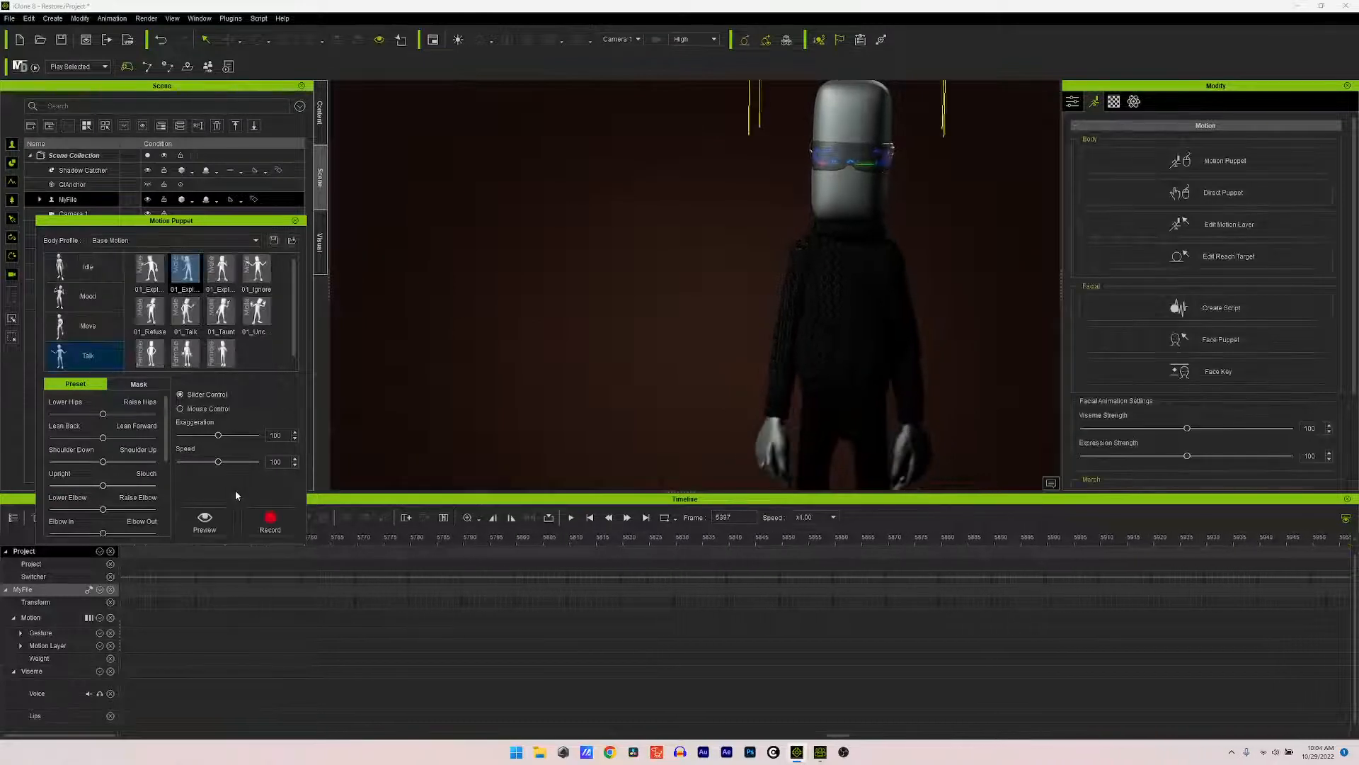
Step: Record the second 01_Expl... motion directly after the first recorded clip, stopping at about frame 5980
left_click(272, 521)
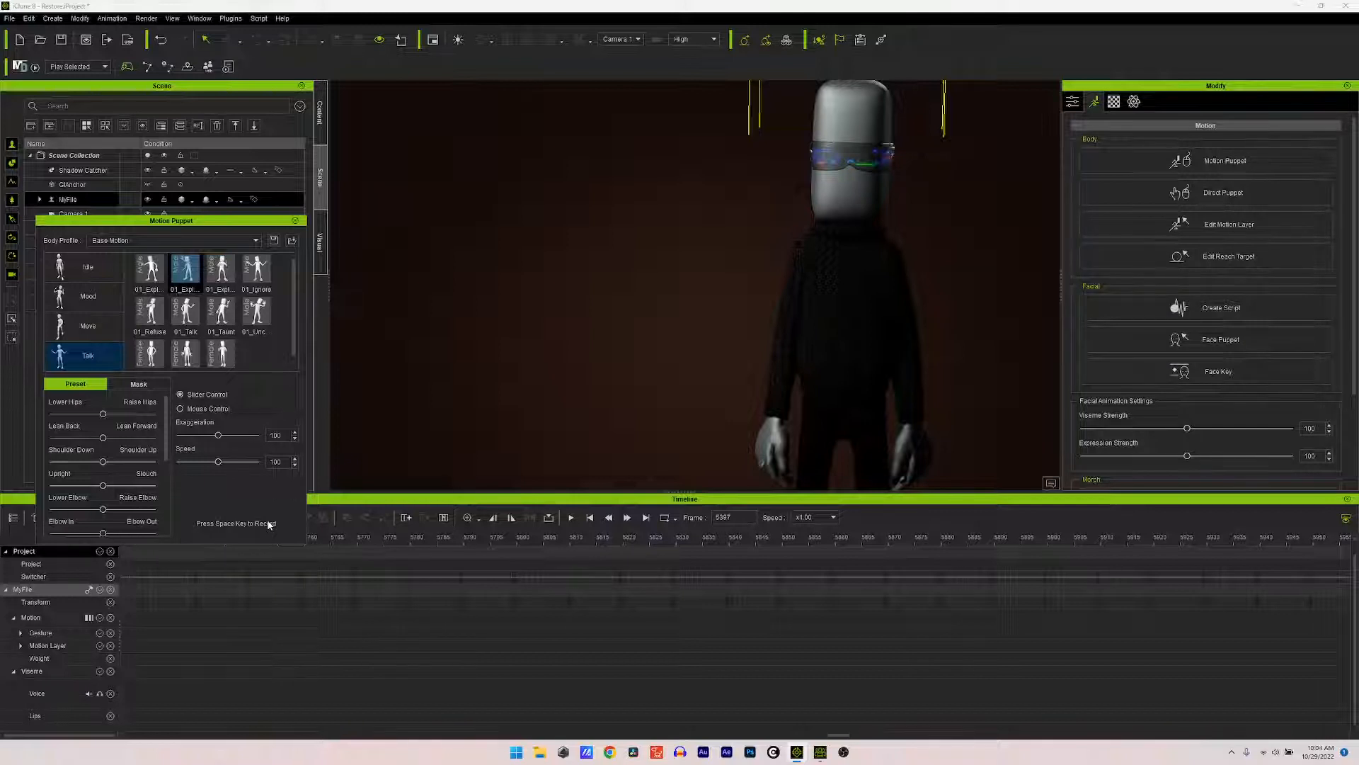
key("Escape")
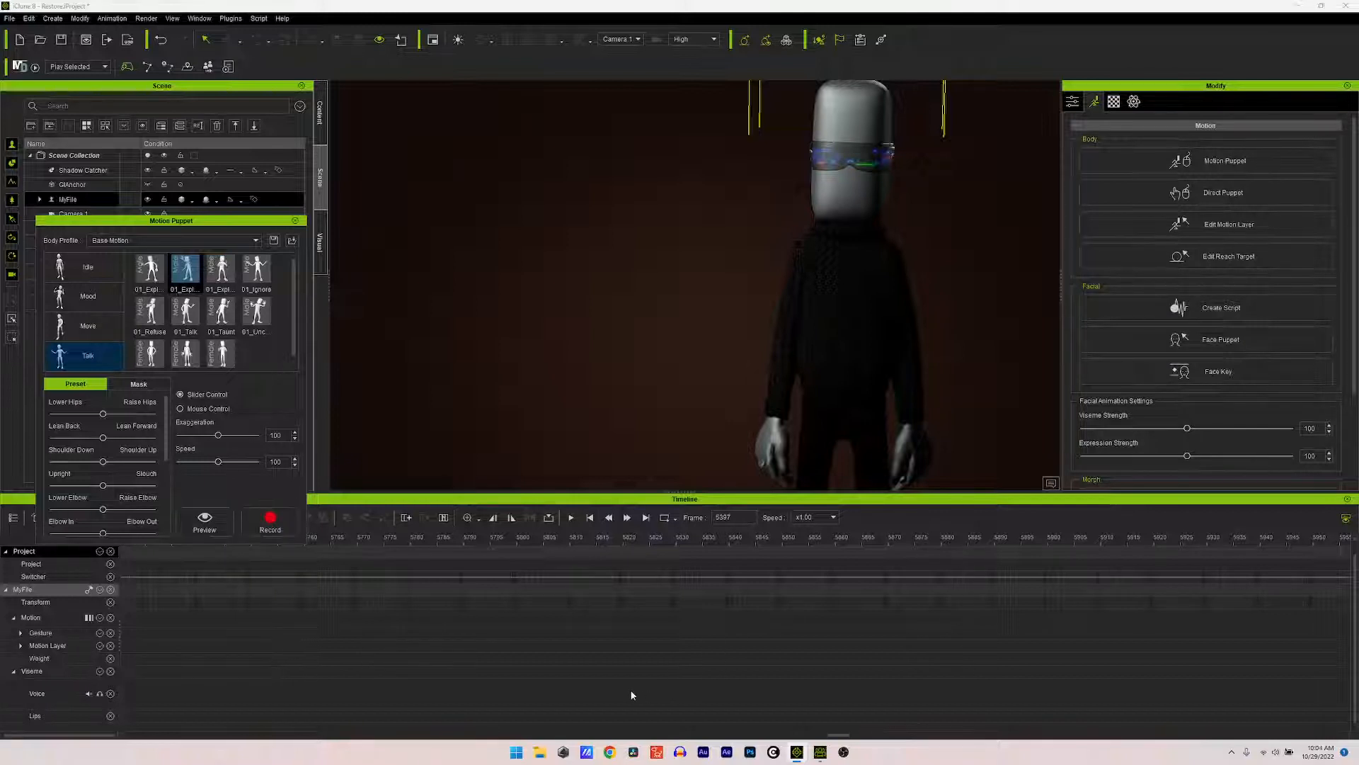
left_click_drag(840, 733, 786, 750)
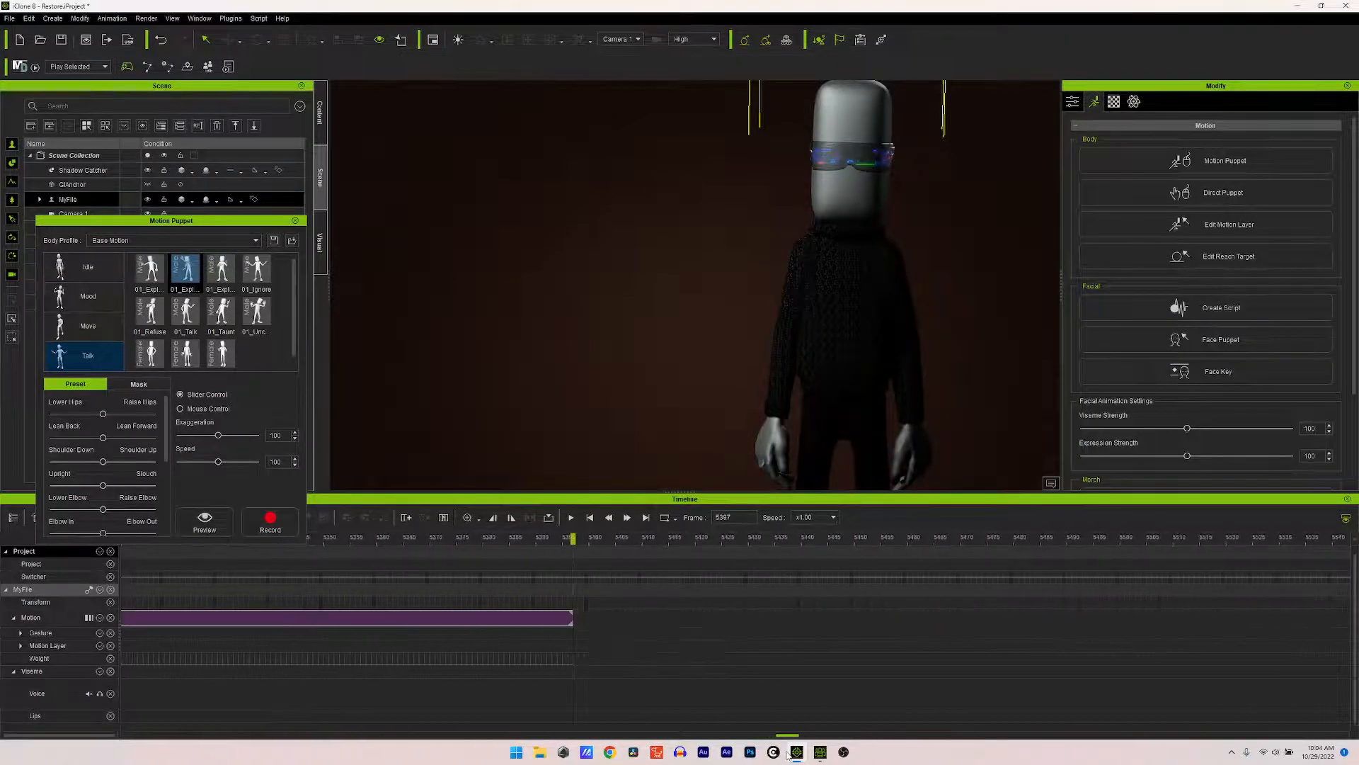
left_click(276, 522)
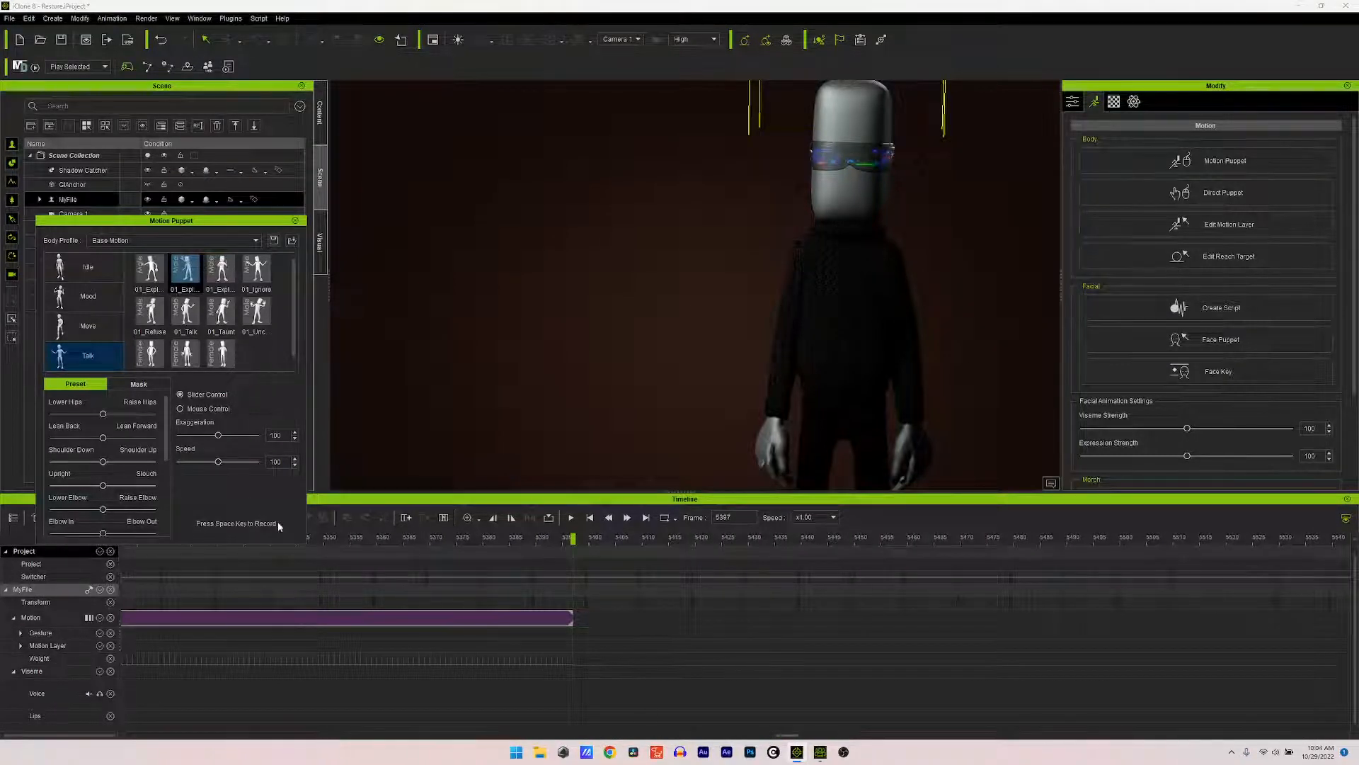
key("space")
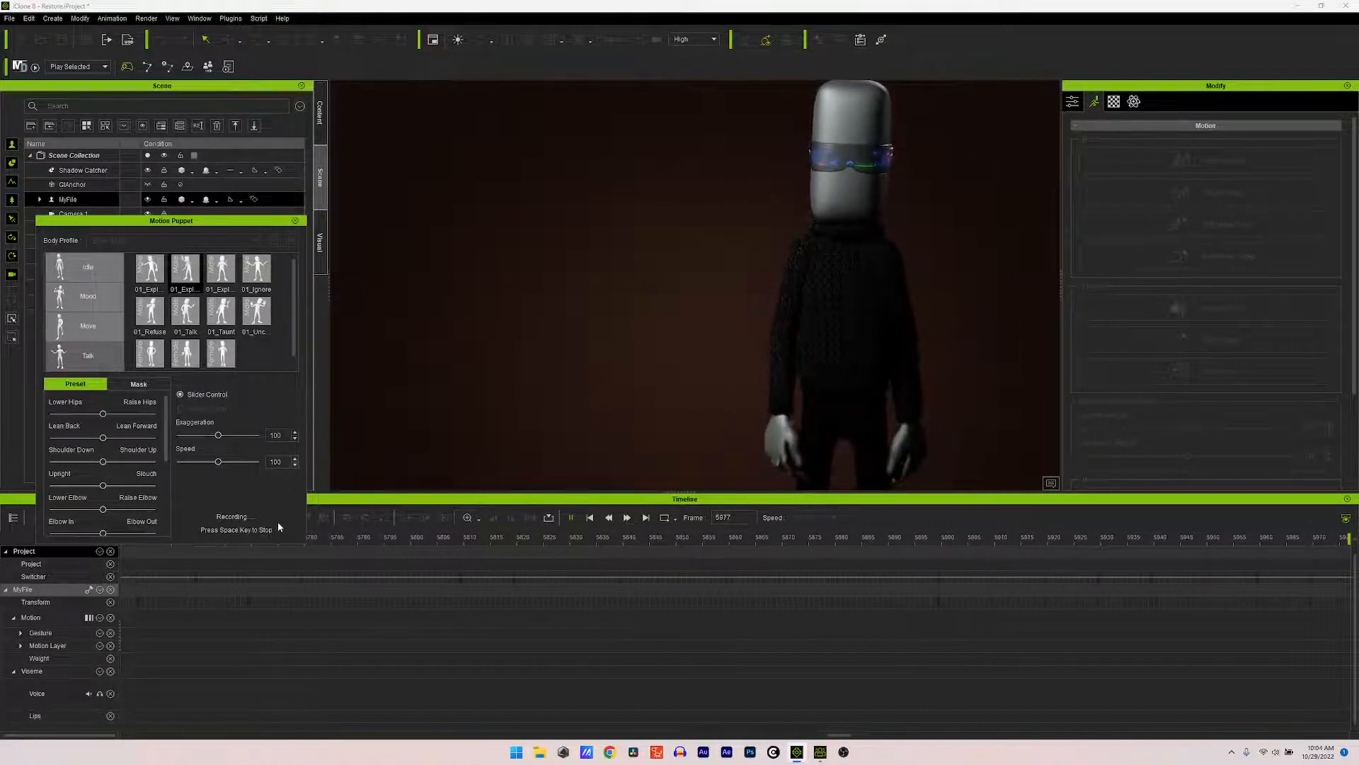
key("space")
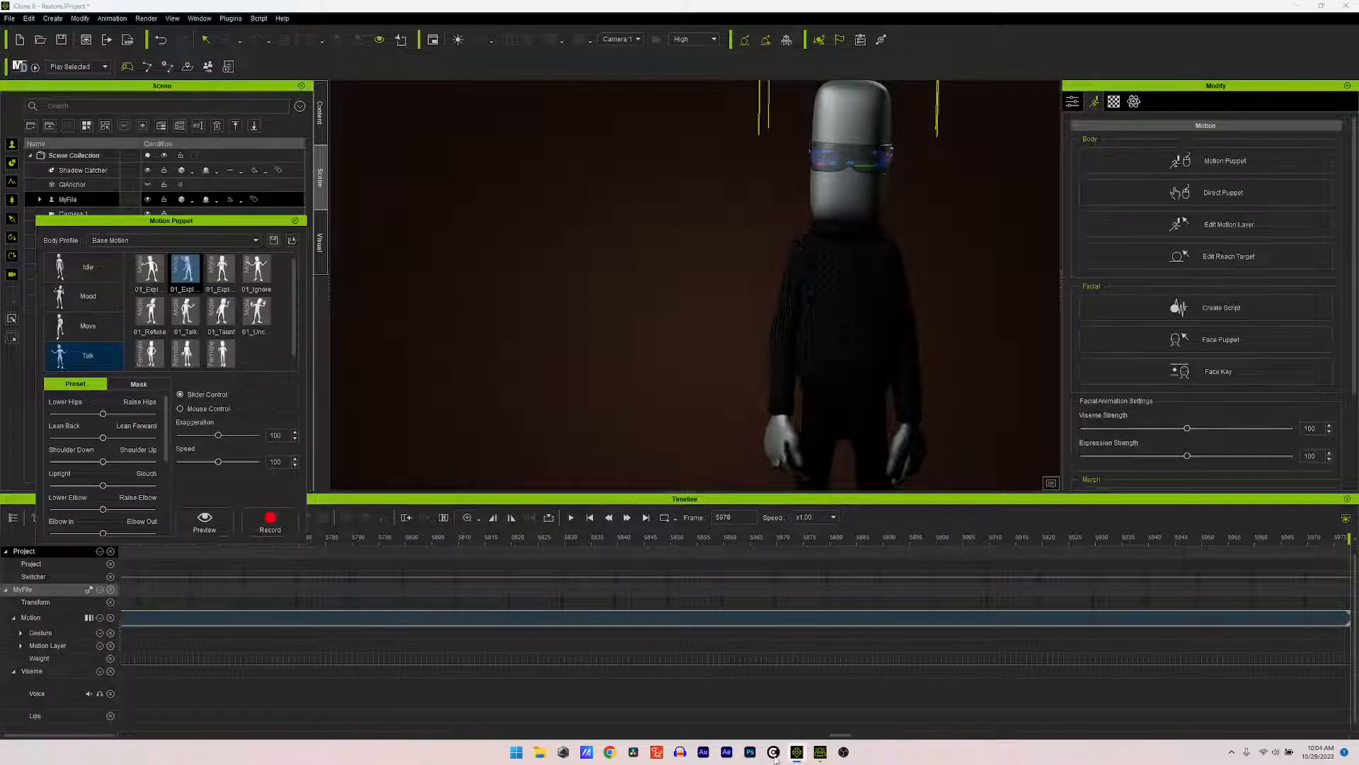
Step: Select the third 01_Expl... motion in the Talk category and preview it from the end of the recorded clip
left_click_drag(843, 736, 866, 747)
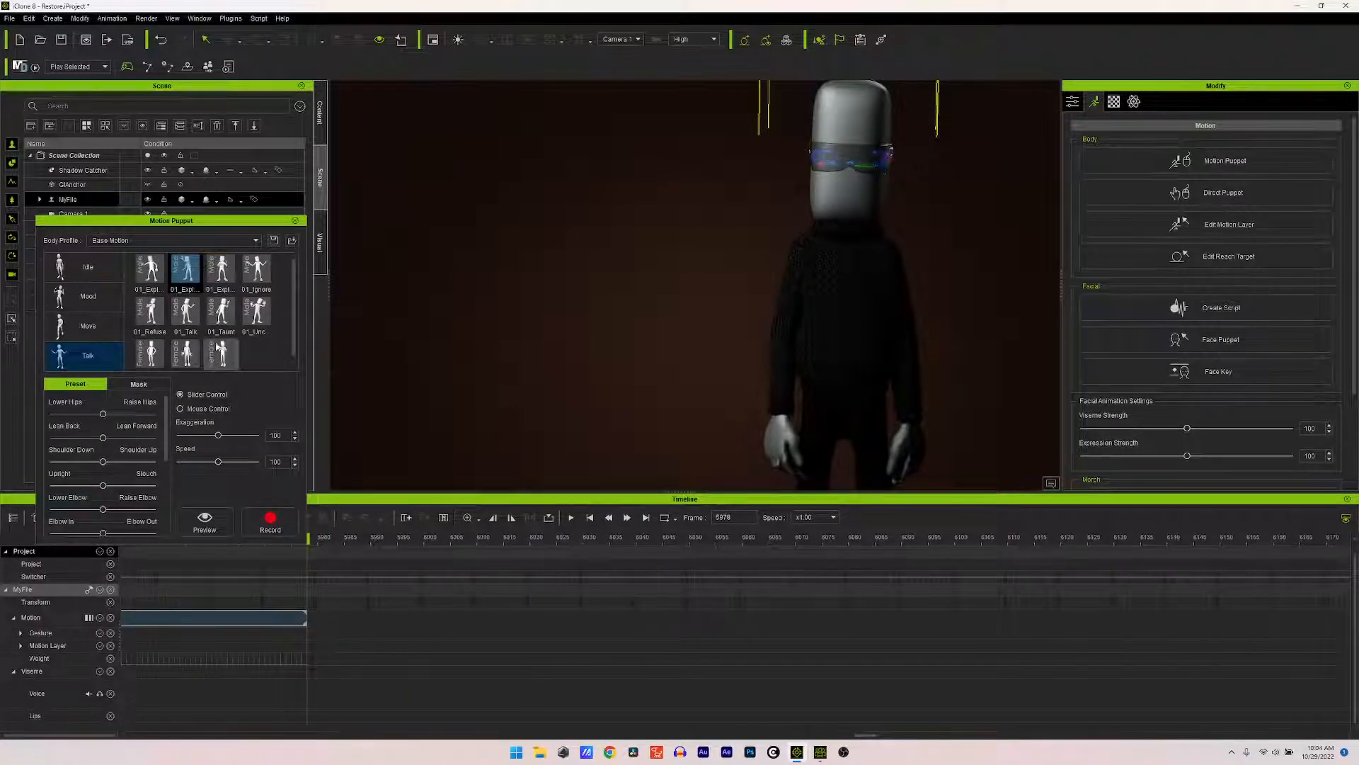
left_click(222, 270)
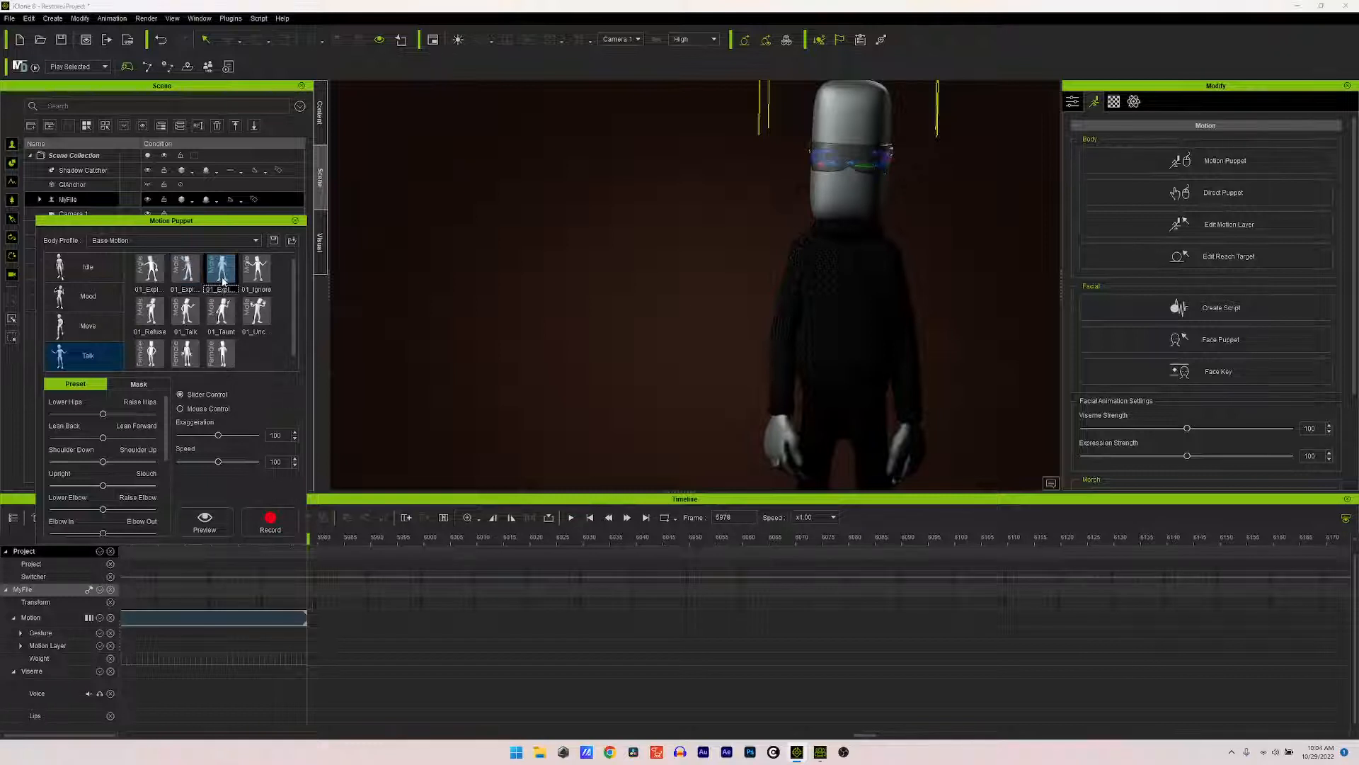
left_click(199, 522)
key("space")
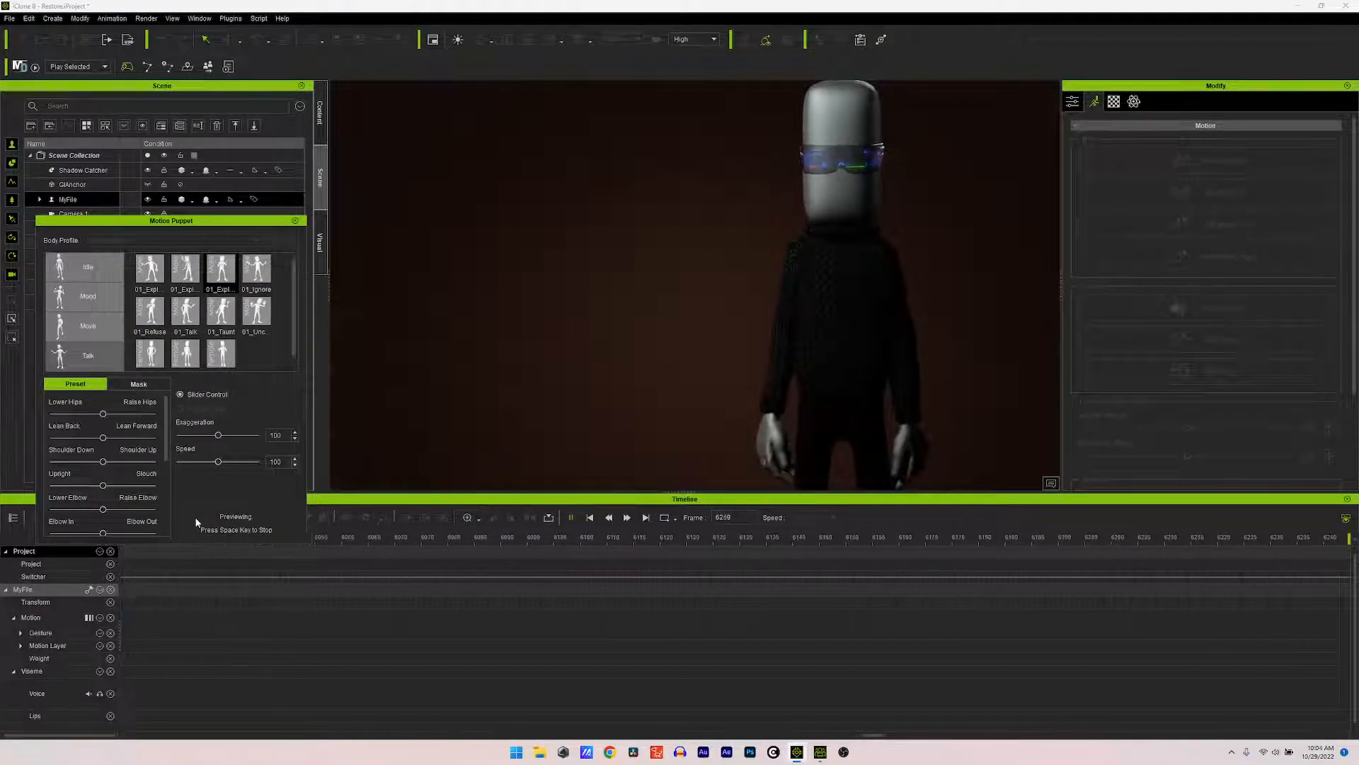
key("space")
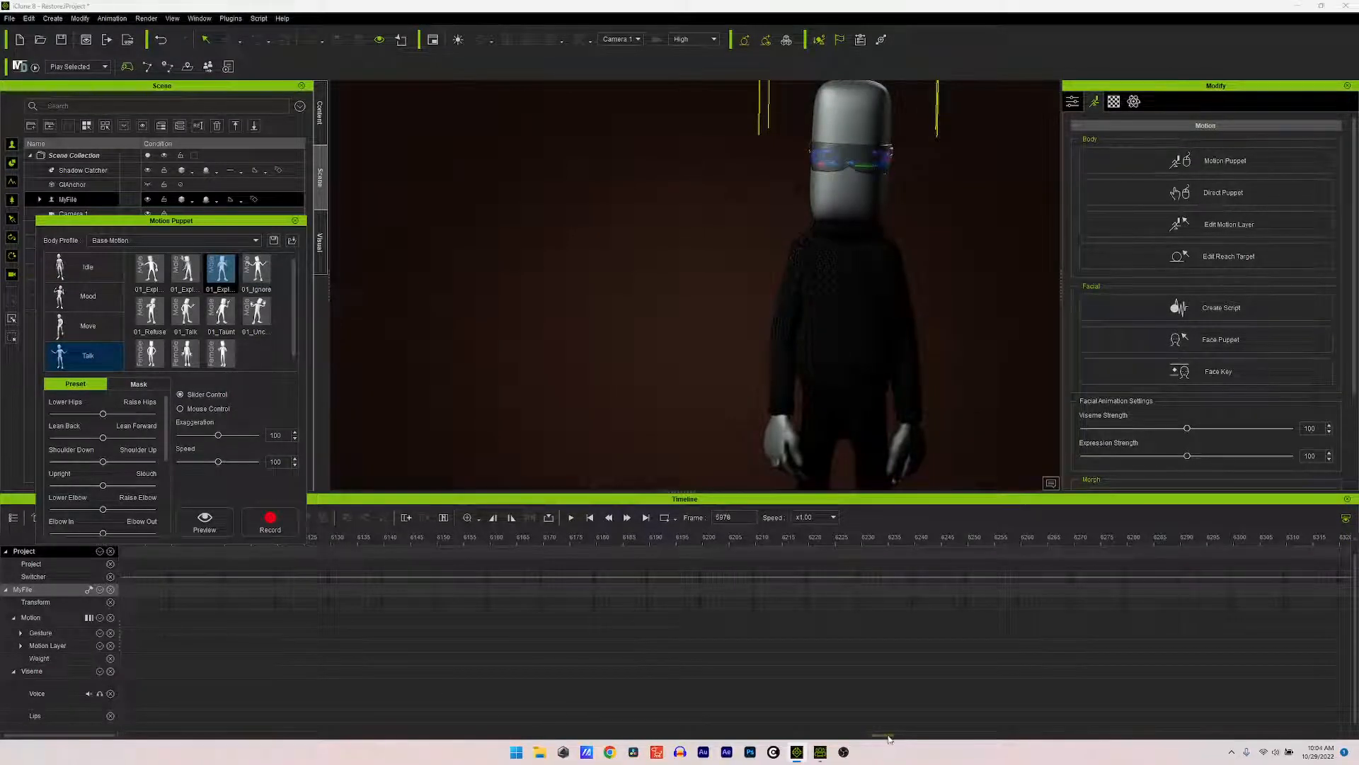
Step: Choose the 01_Ignore talk motion instead and preview it on the character
left_click_drag(888, 739, 862, 738)
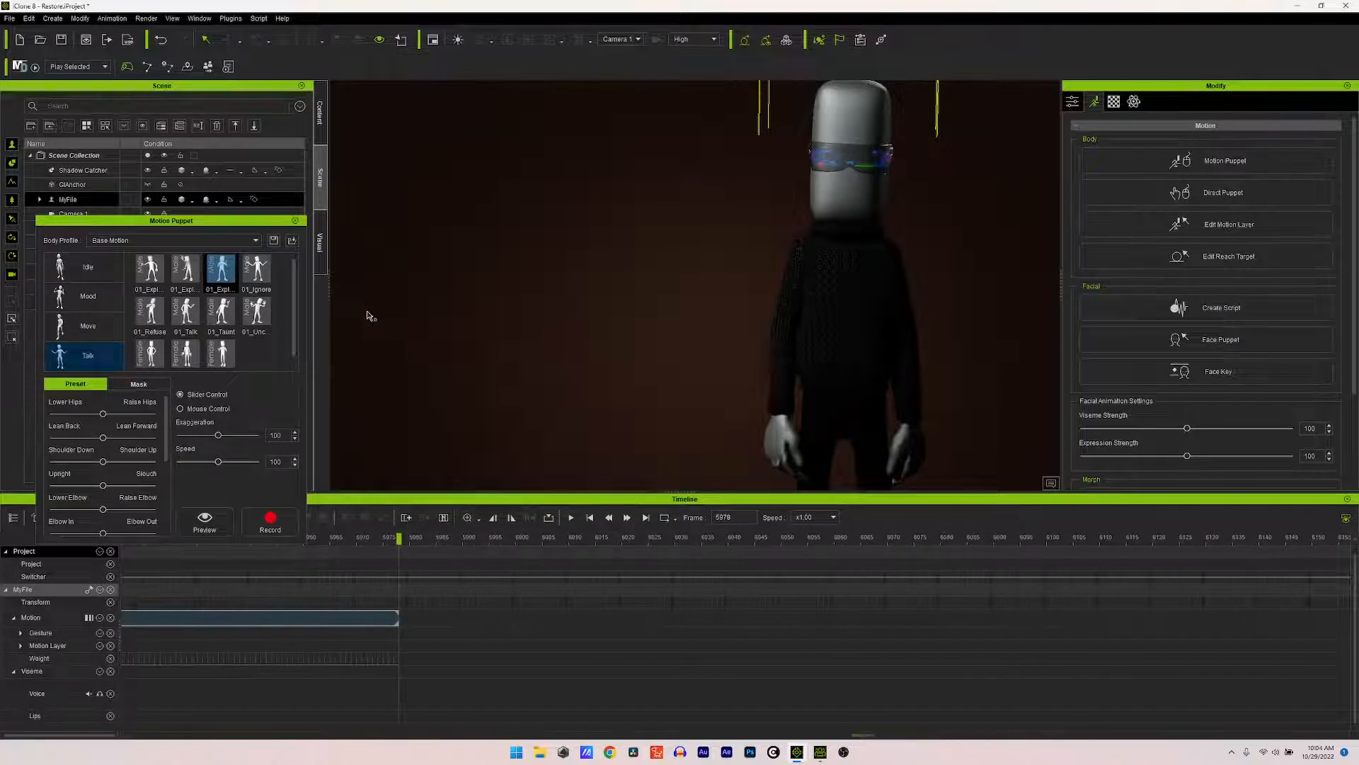
left_click(261, 282)
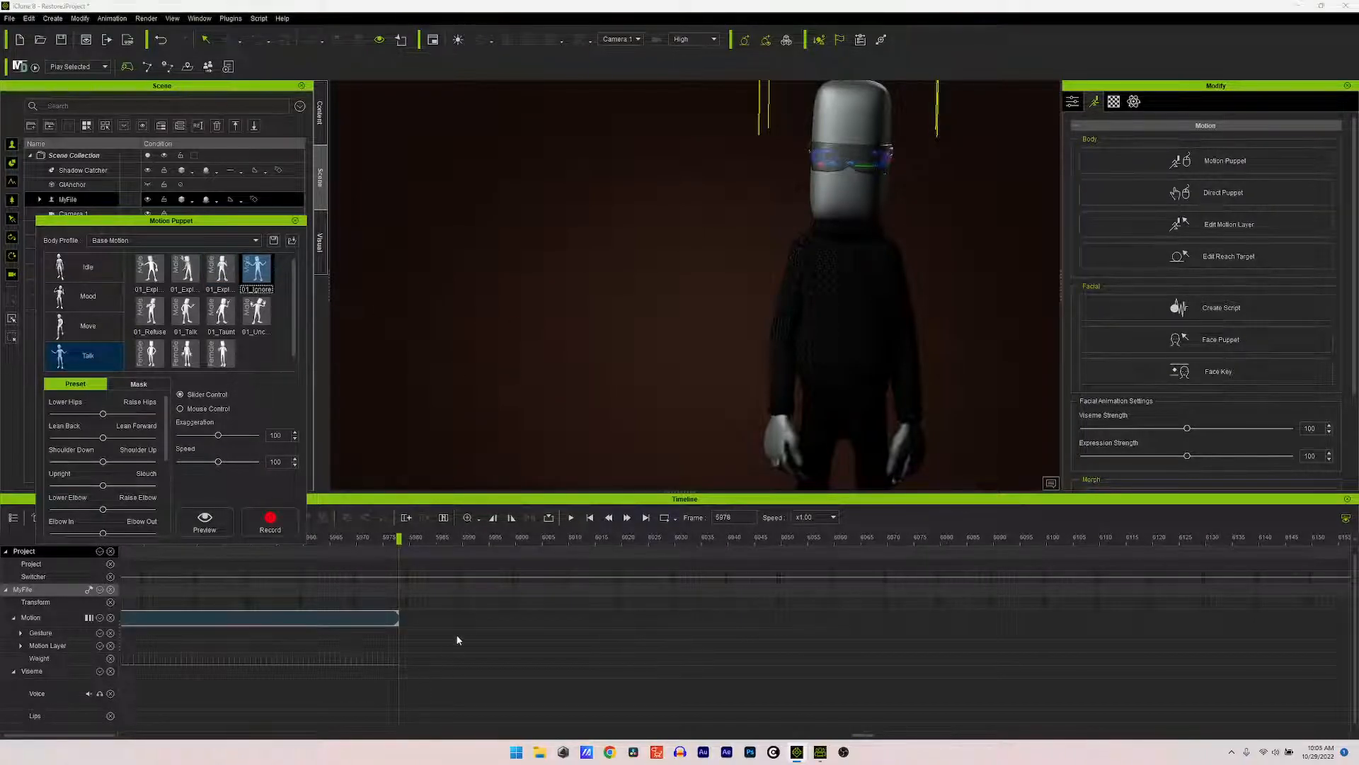
left_click(205, 521)
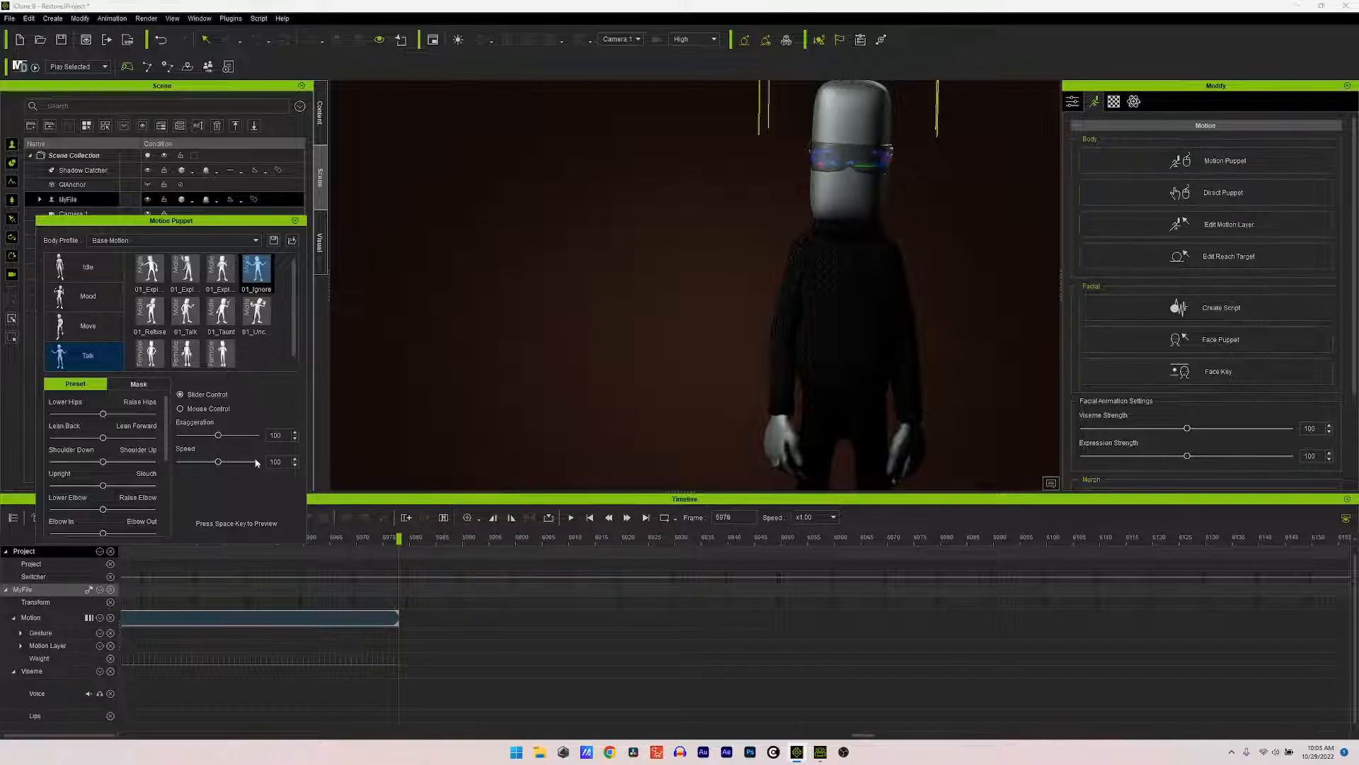
key("space")
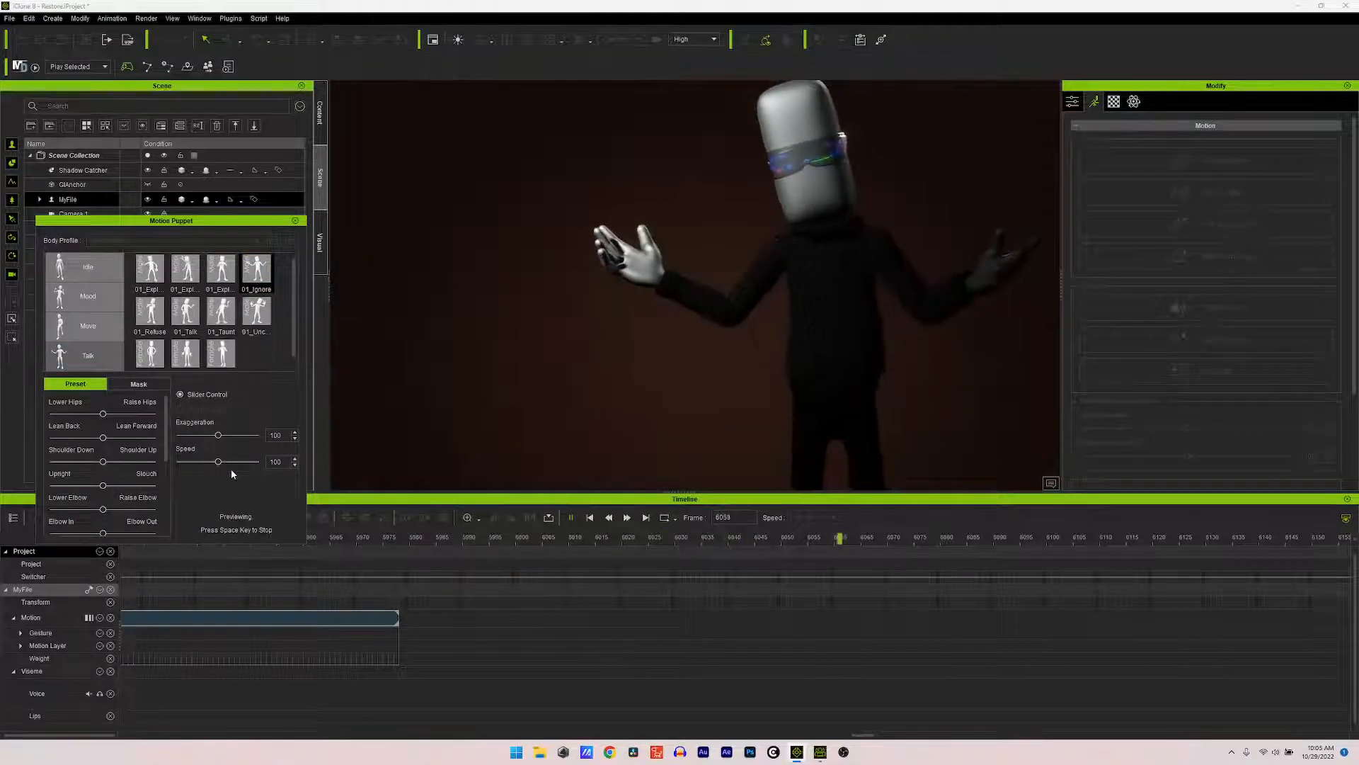
key("space")
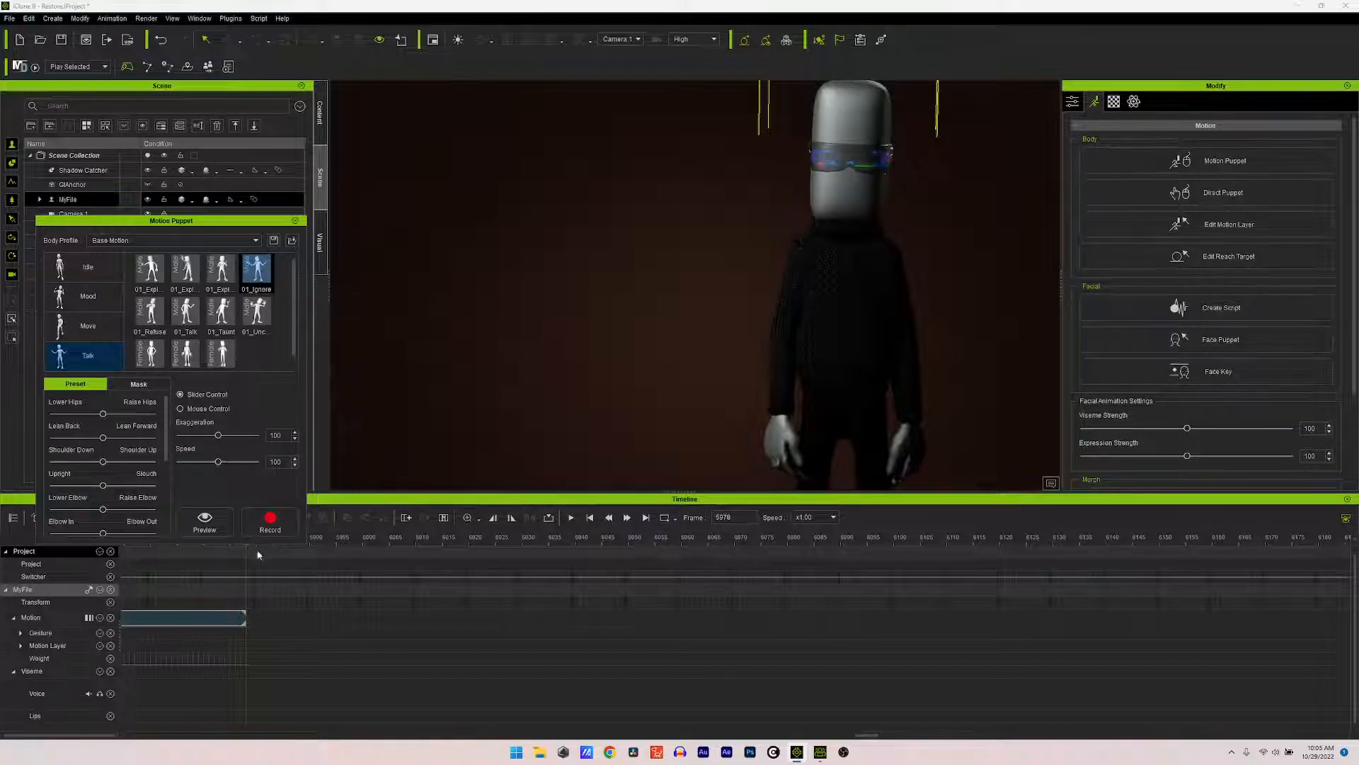
Step: Record the 01_Ignore motion onto the character from the end of the second clip to about frame 6218
left_click(274, 534)
key("space")
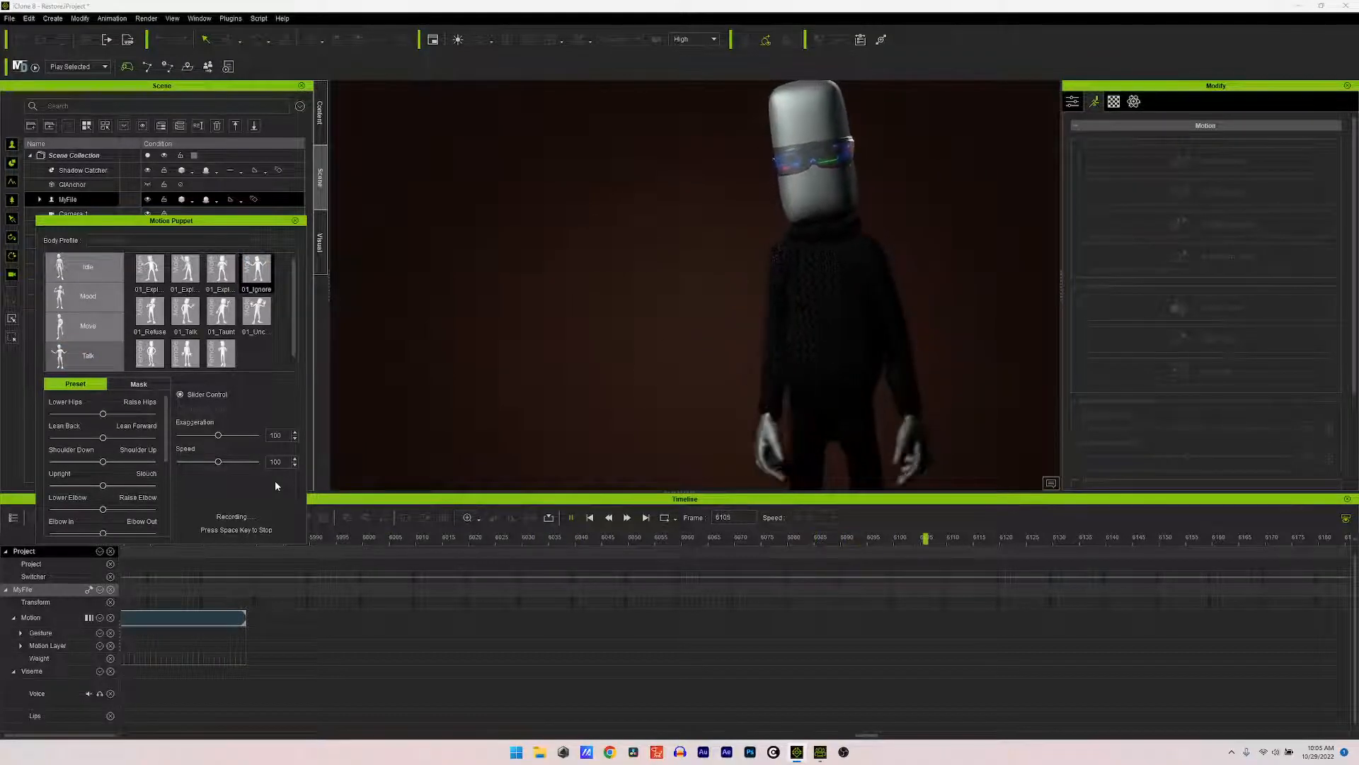
key("space")
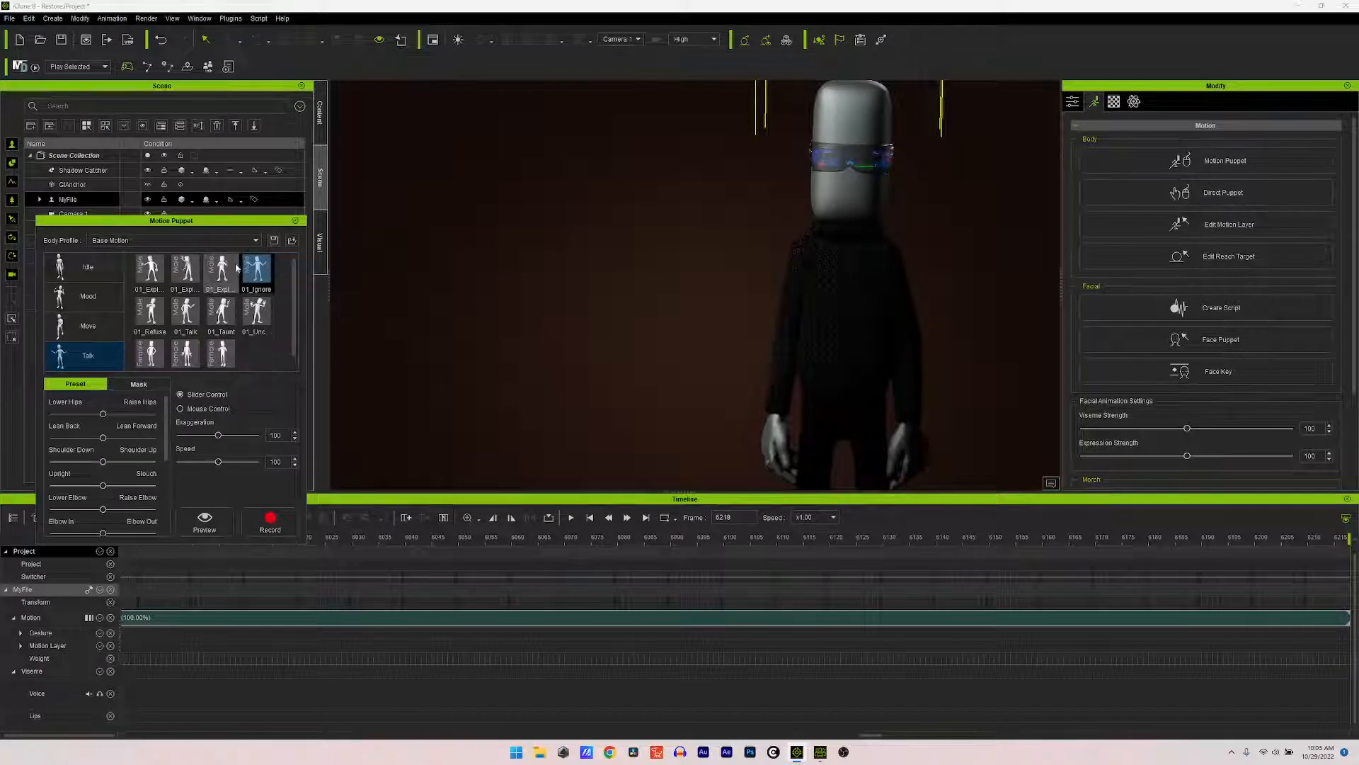
Step: Select the 01_Talk motion and preview it from the end of the recorded 01_Ignore clip
left_click(196, 311)
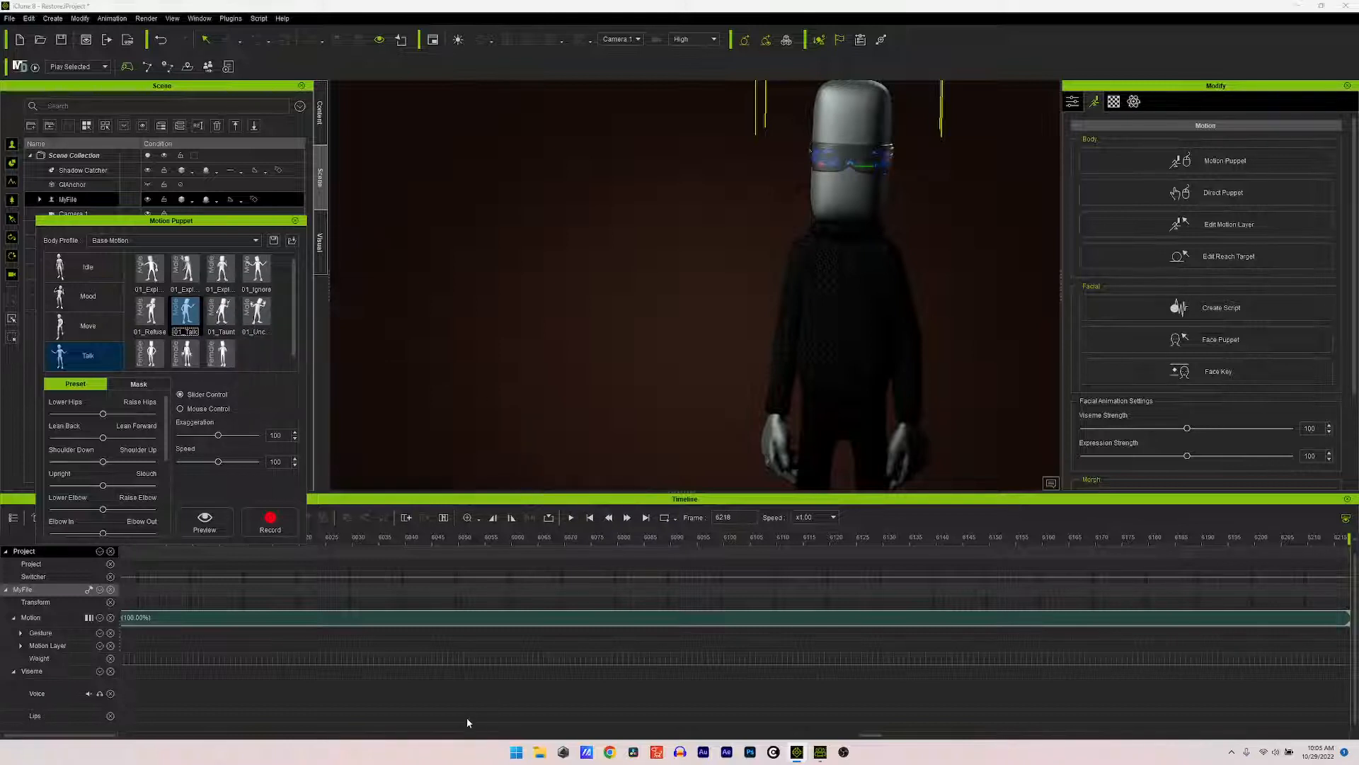
left_click_drag(875, 738, 894, 742)
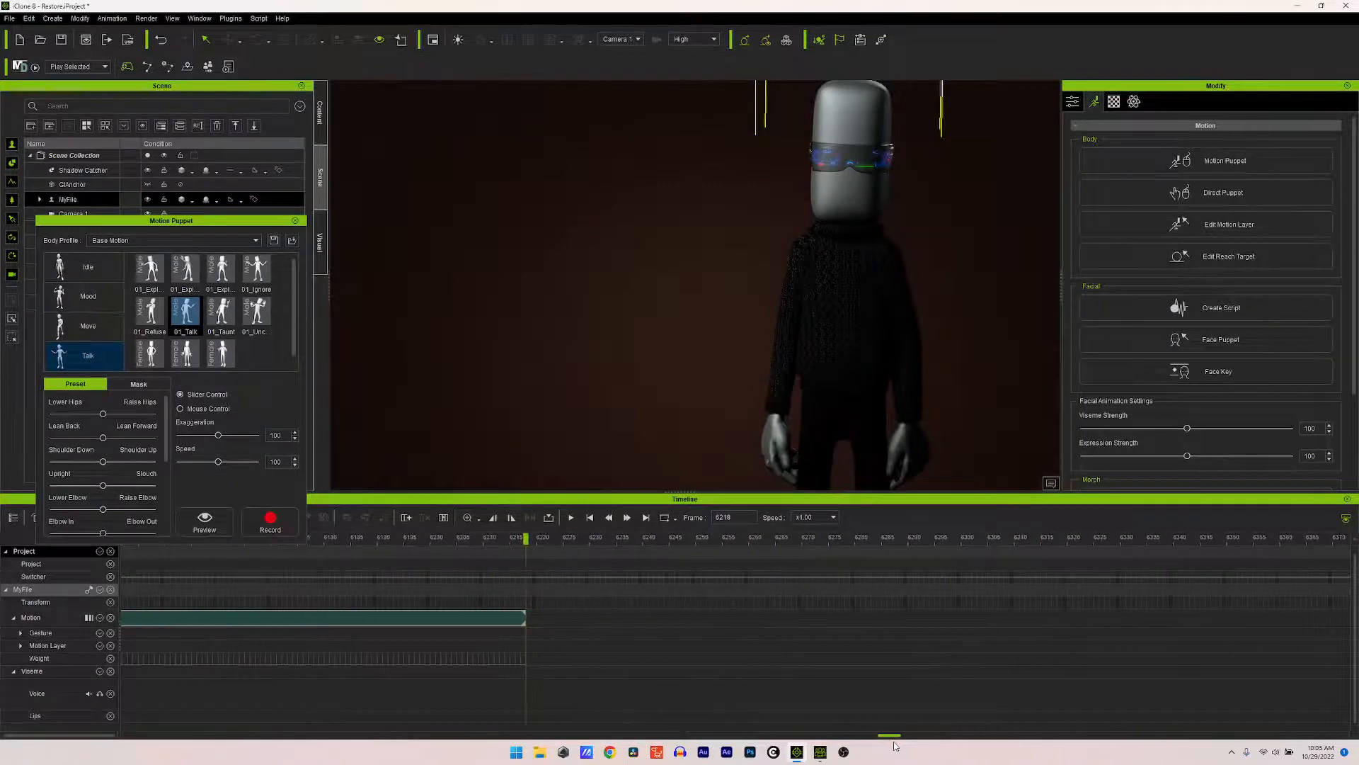
left_click(202, 527)
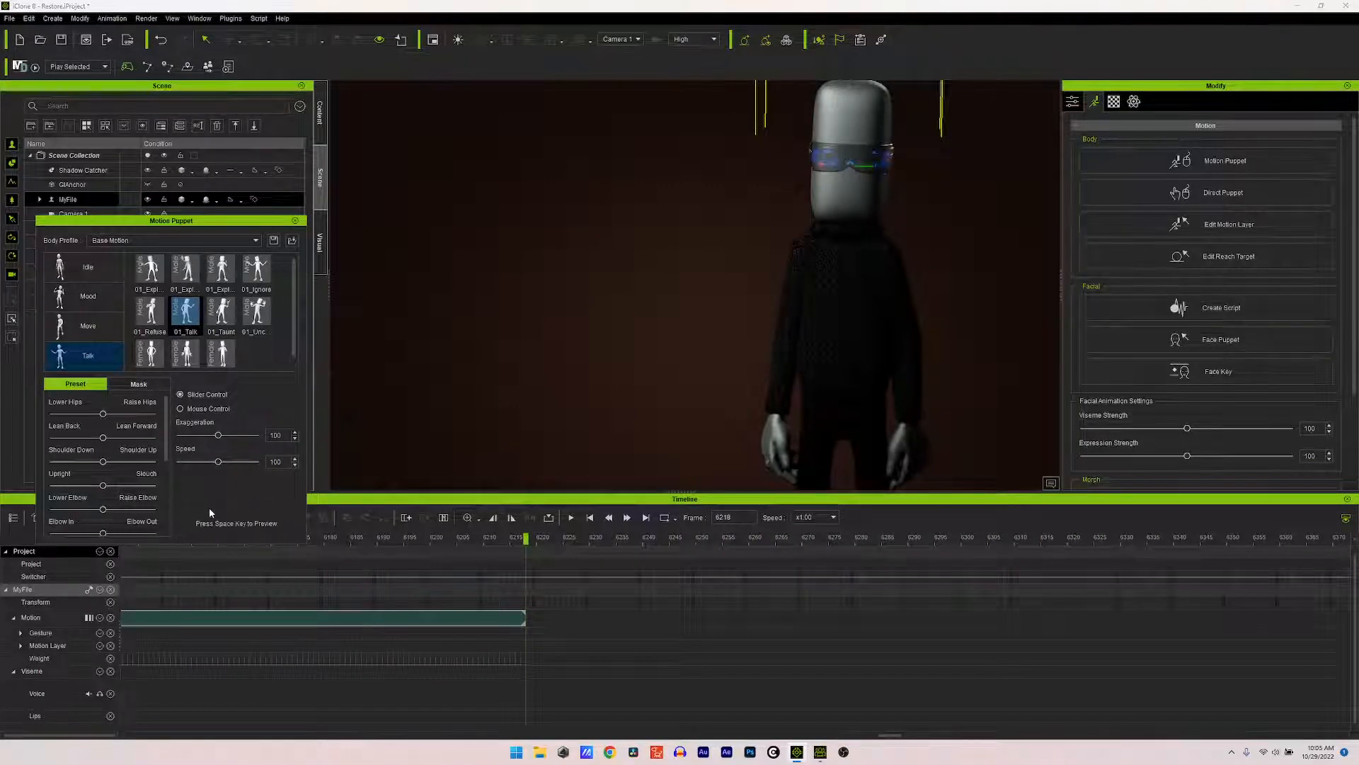
key("space")
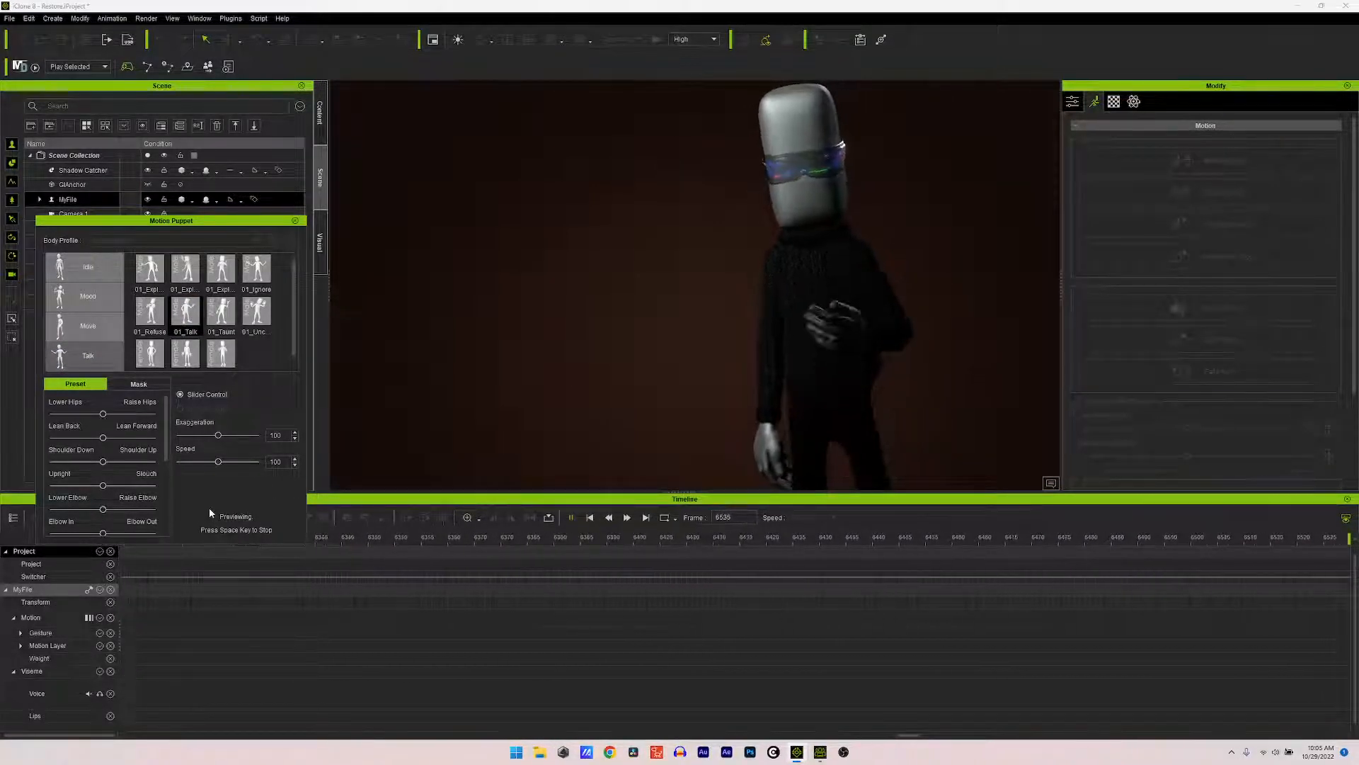
key("space")
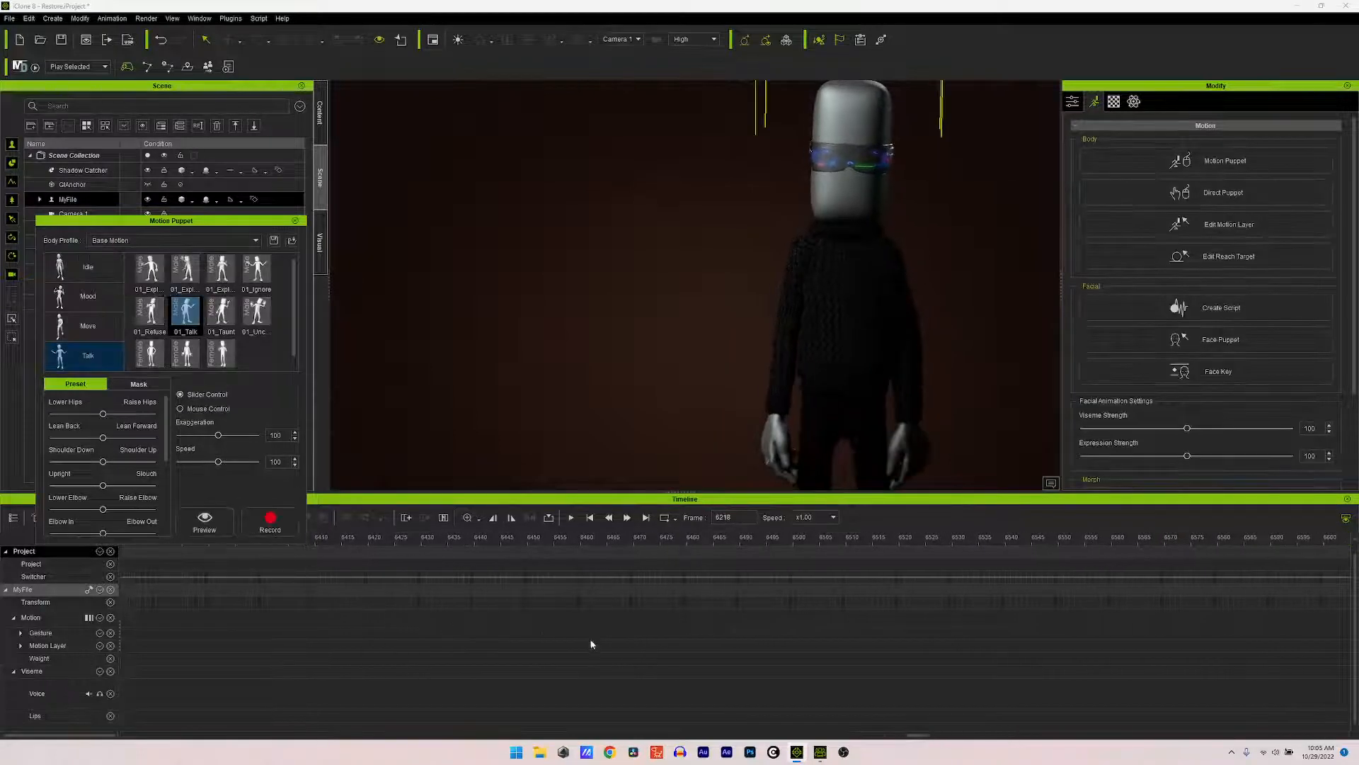
Step: Record the 01_Talk motion onto the character from frame 6218 to about frame 6475
left_click_drag(920, 741, 892, 740)
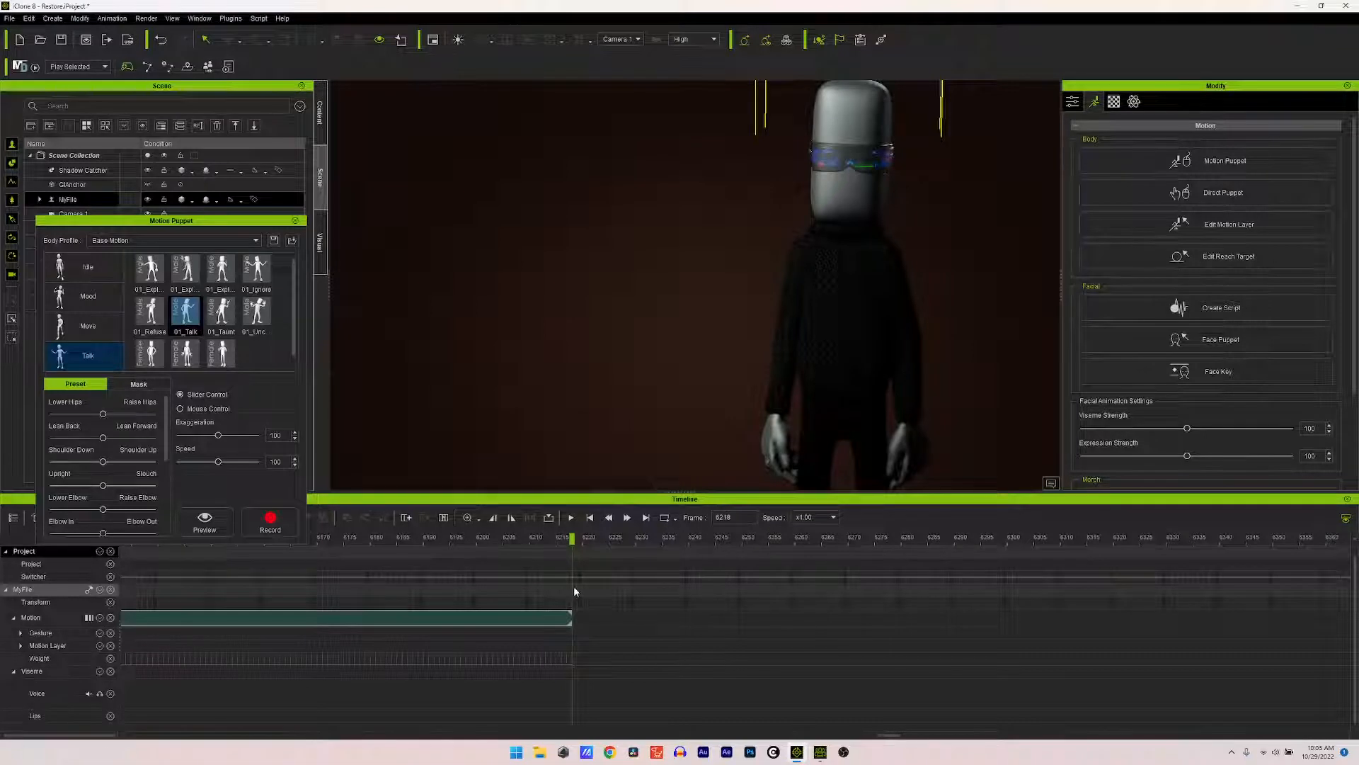
left_click(286, 521)
key("space")
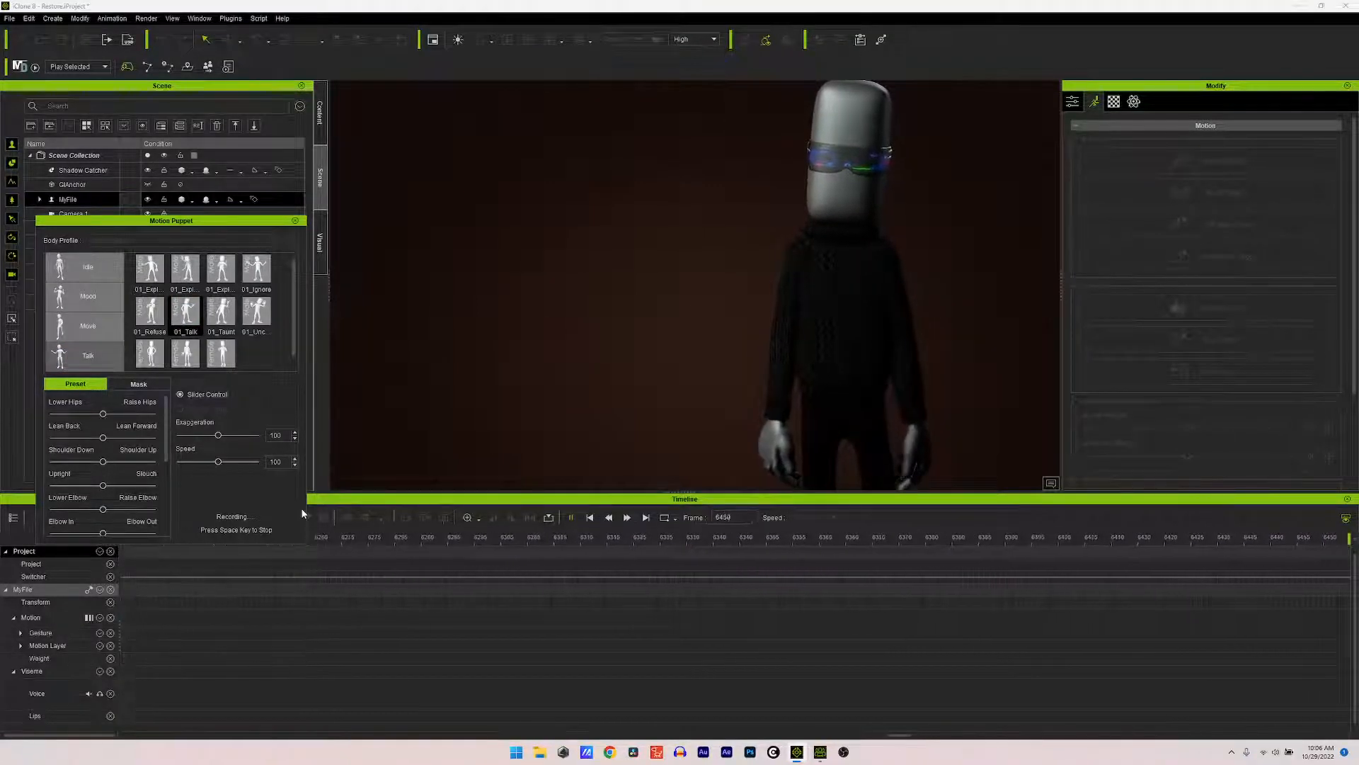
key("space")
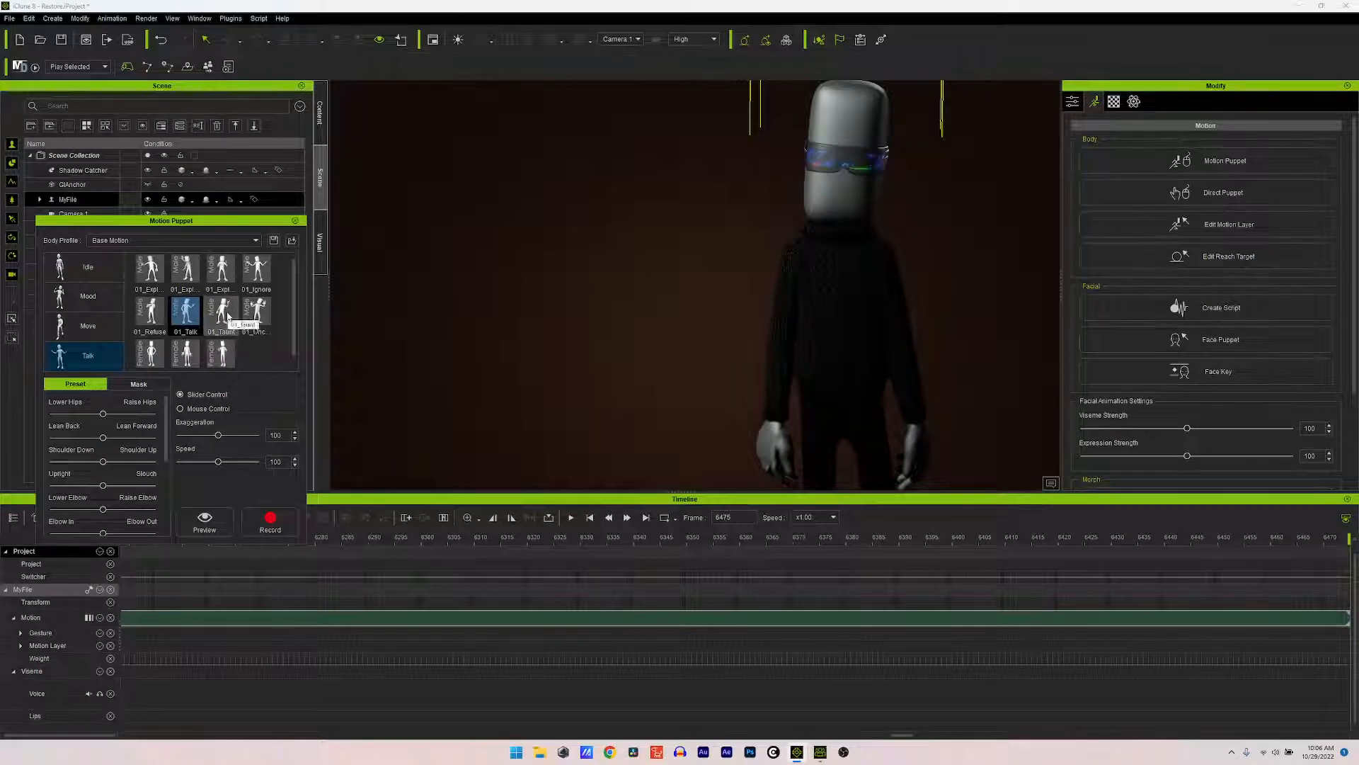
Step: Select the 01_Unc… talk motion and preview it on the character from the end of the recorded 01_Talk clip at frame 6475
left_click(256, 311)
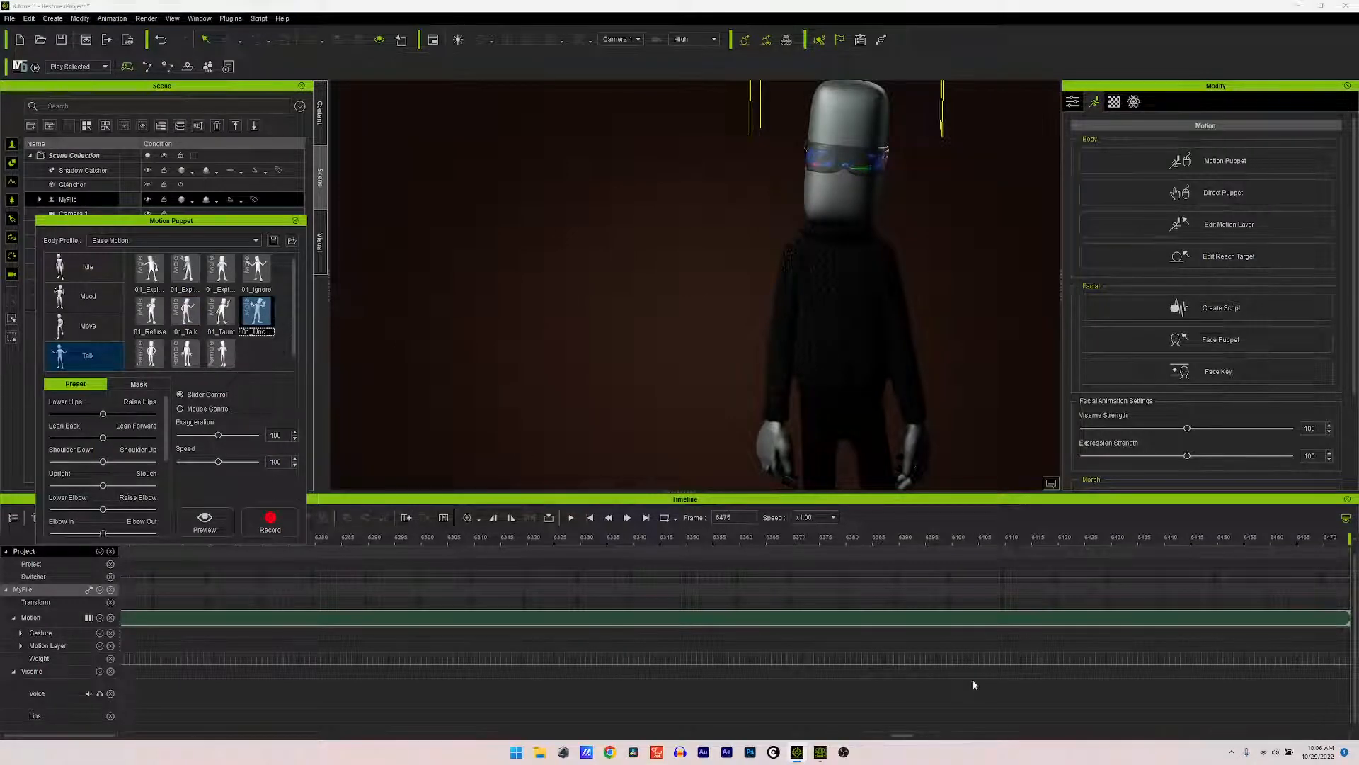
left_click_drag(911, 742, 927, 747)
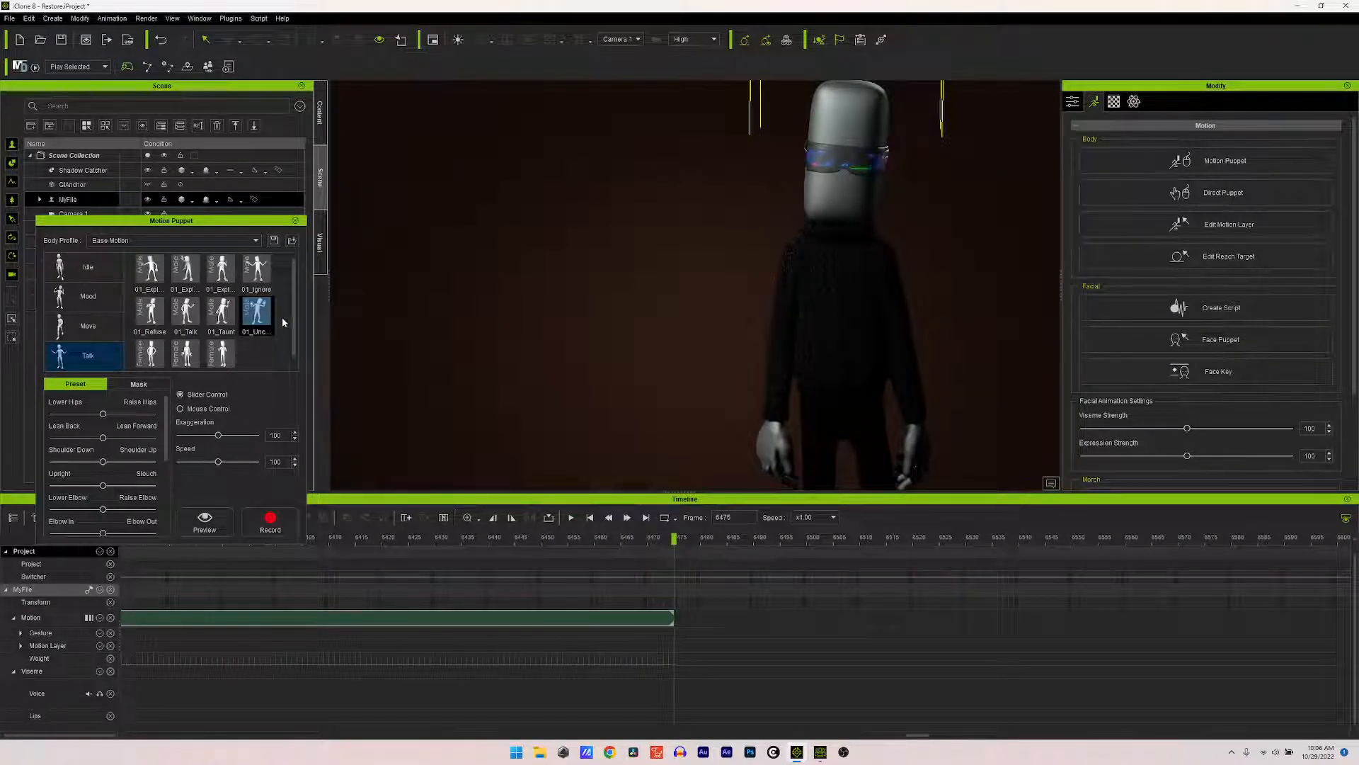
left_click(227, 521)
key("space")
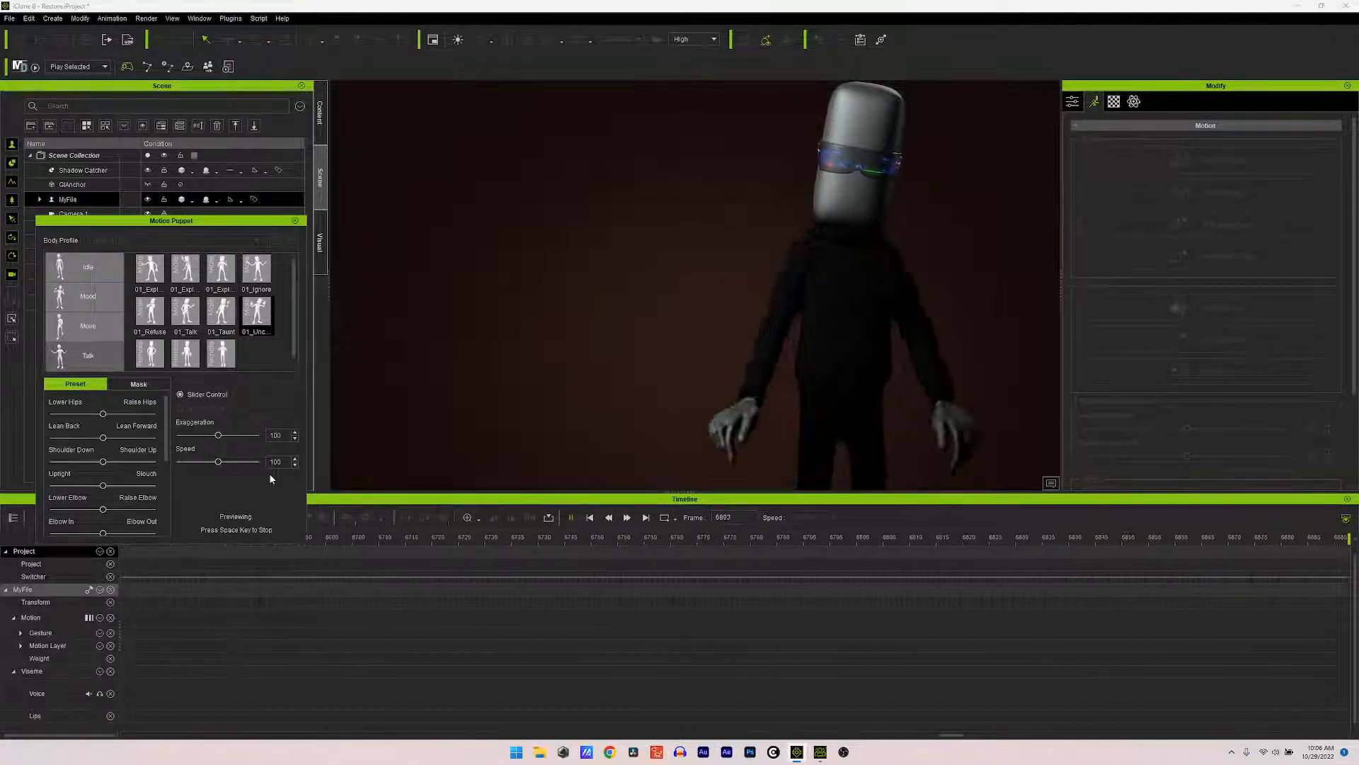
key("space")
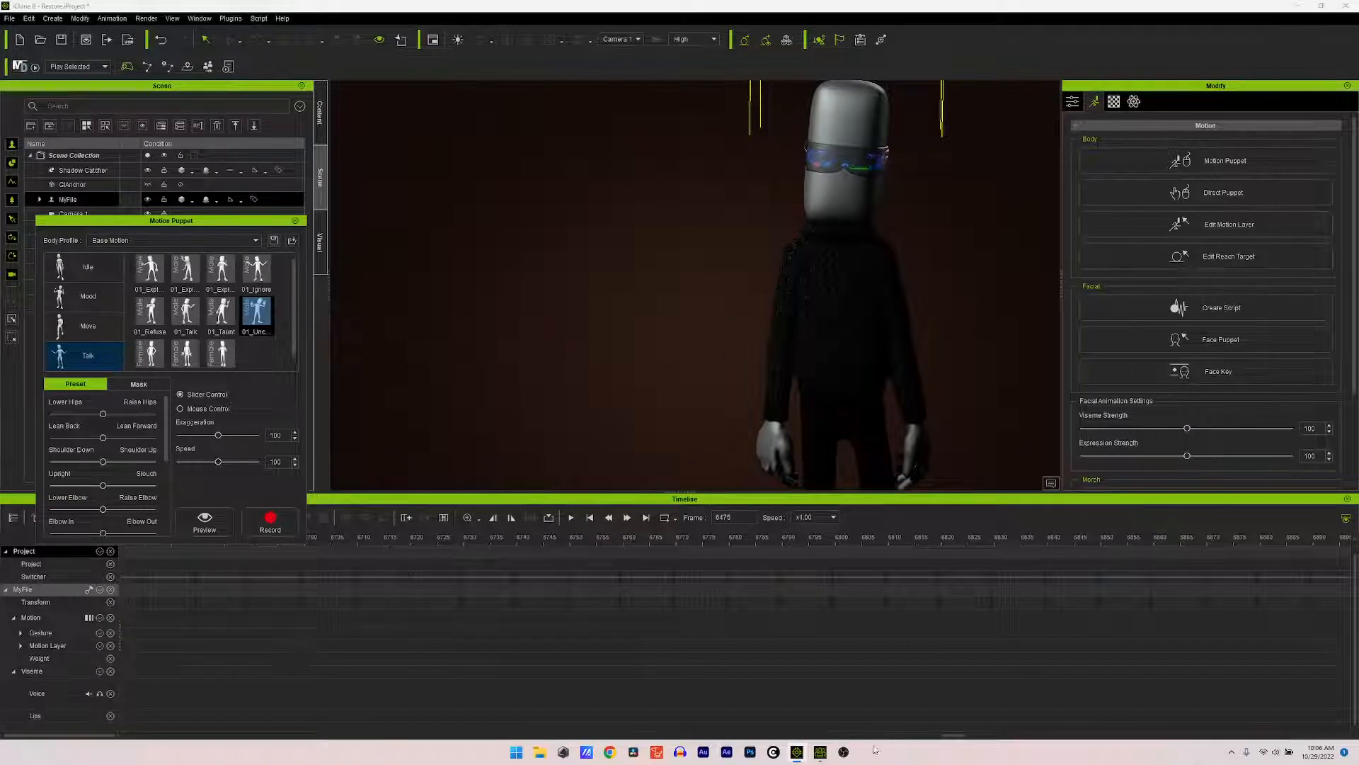
Step: Move the playhead just past the end of the voice clip and switch from Motion Puppet to Edit Motion Layer for the character
left_click_drag(960, 738, 735, 749)
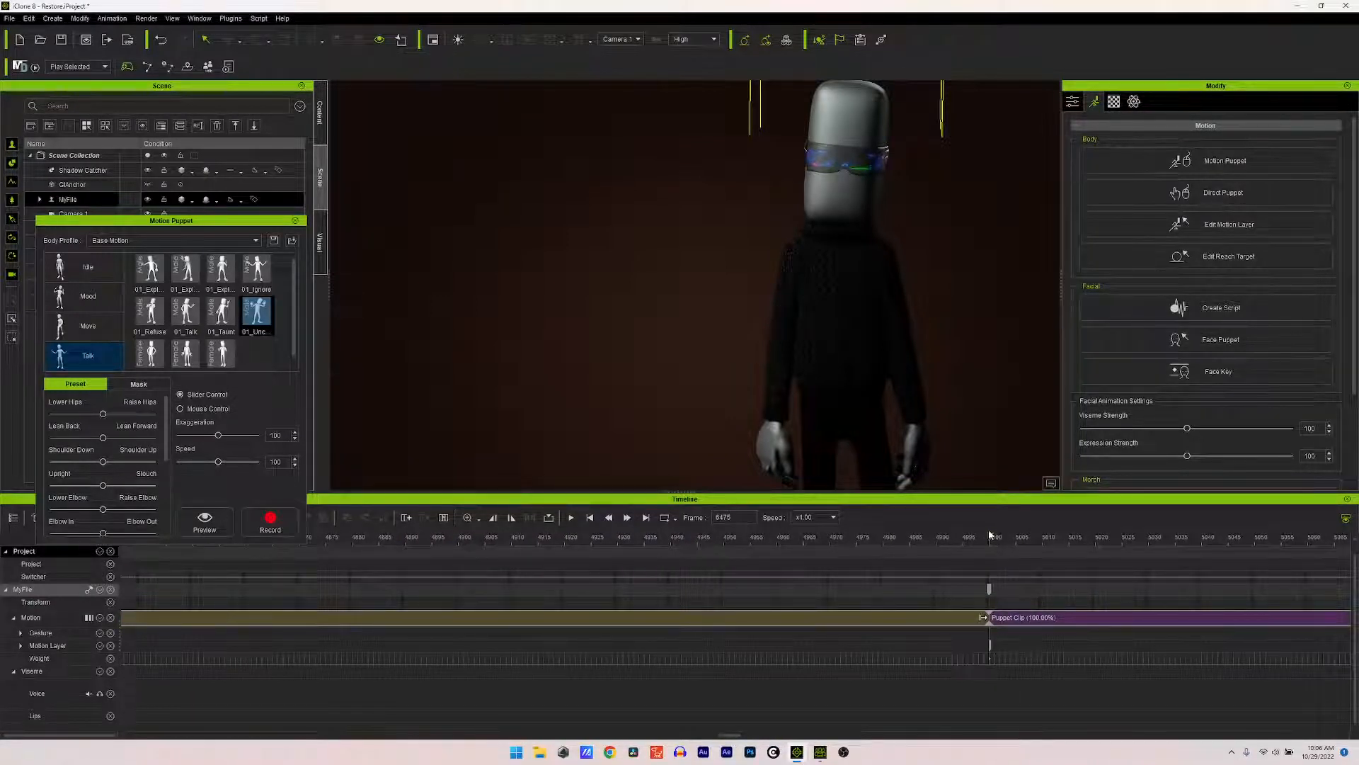
left_click_drag(735, 740, 698, 733)
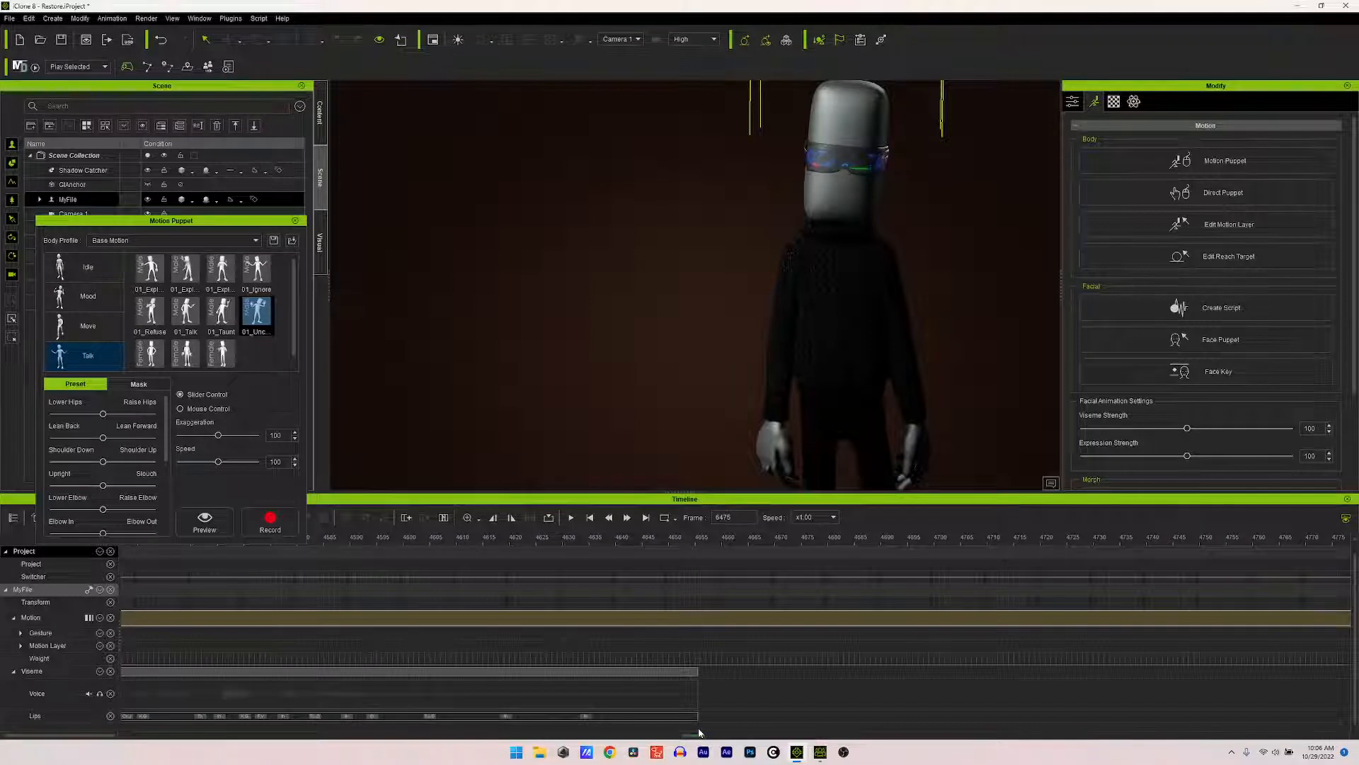
left_click(723, 544)
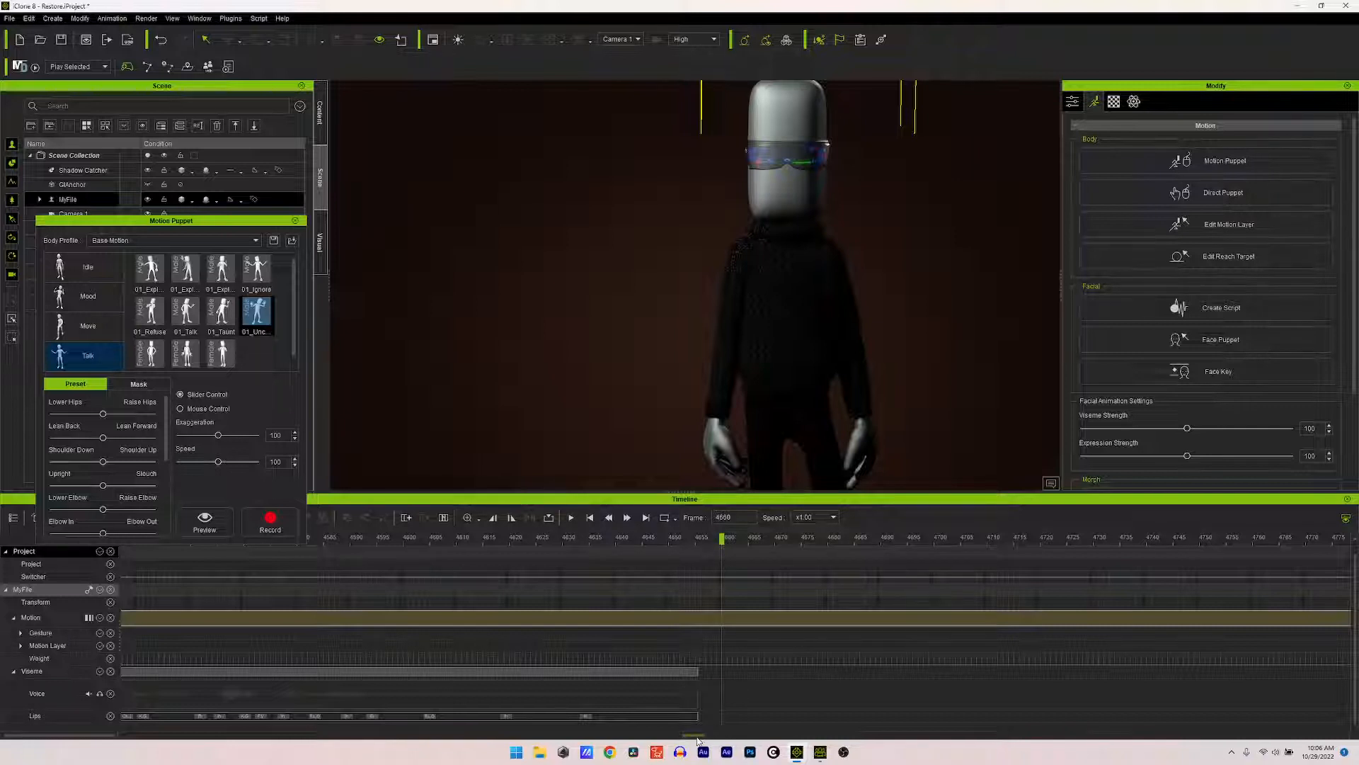
left_click(295, 222)
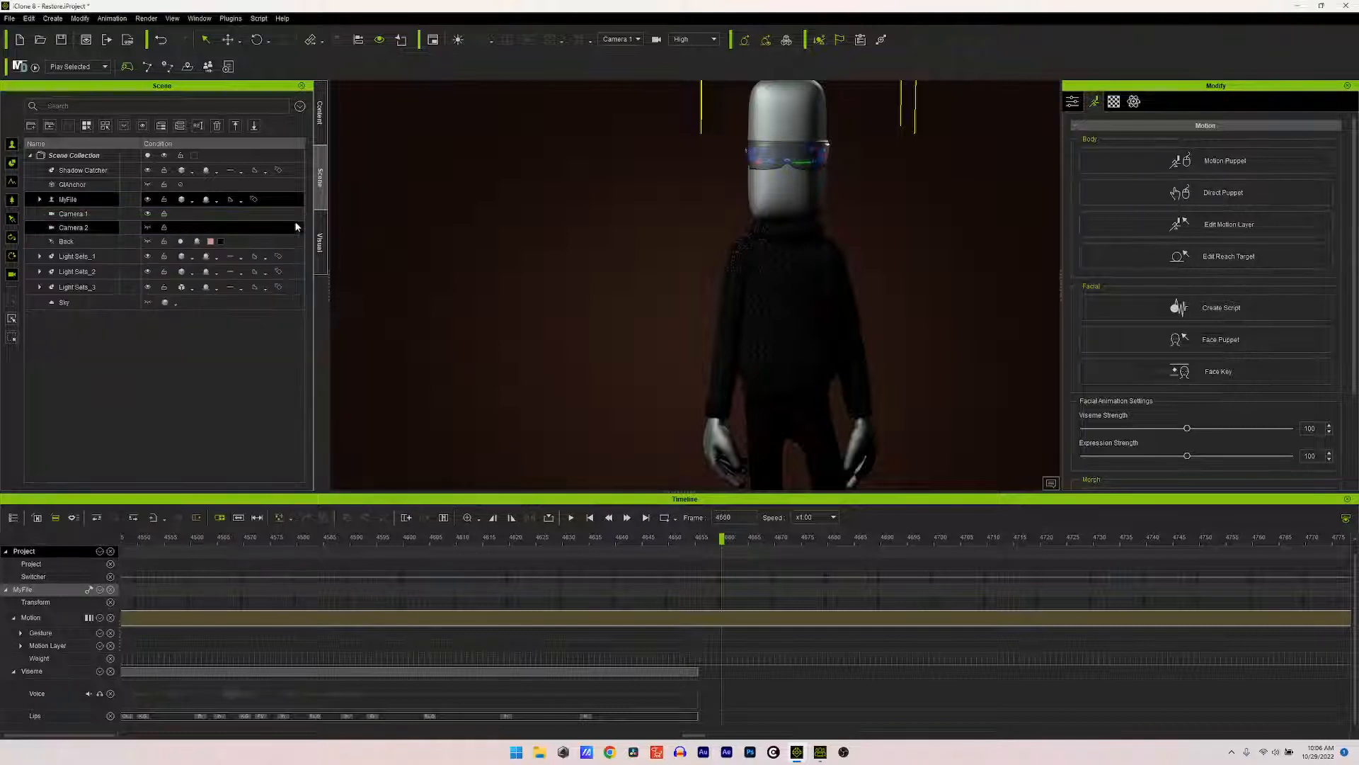
left_click(1221, 223)
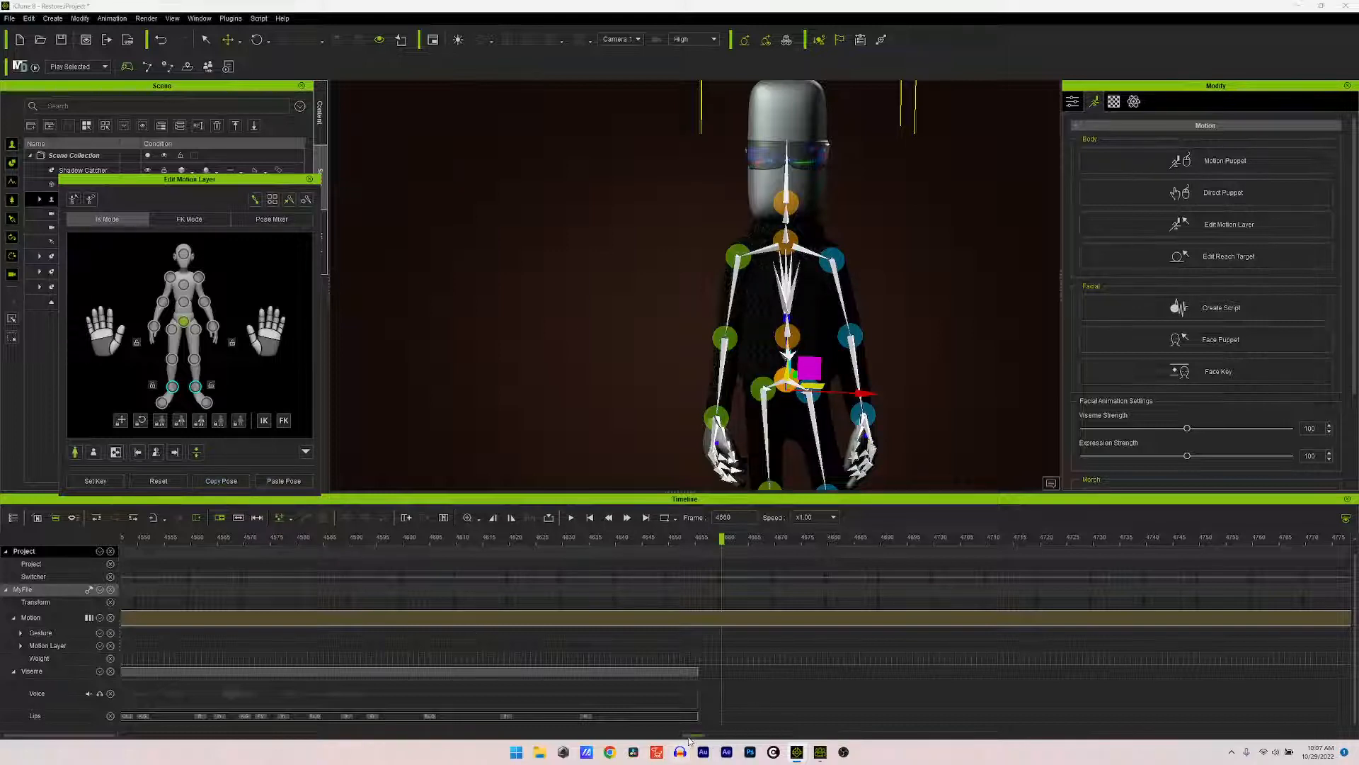
Step: Find the raised-hand pose at frame 5217 in the recorded puppet clip and copy it
left_click_drag(692, 736, 738, 752)
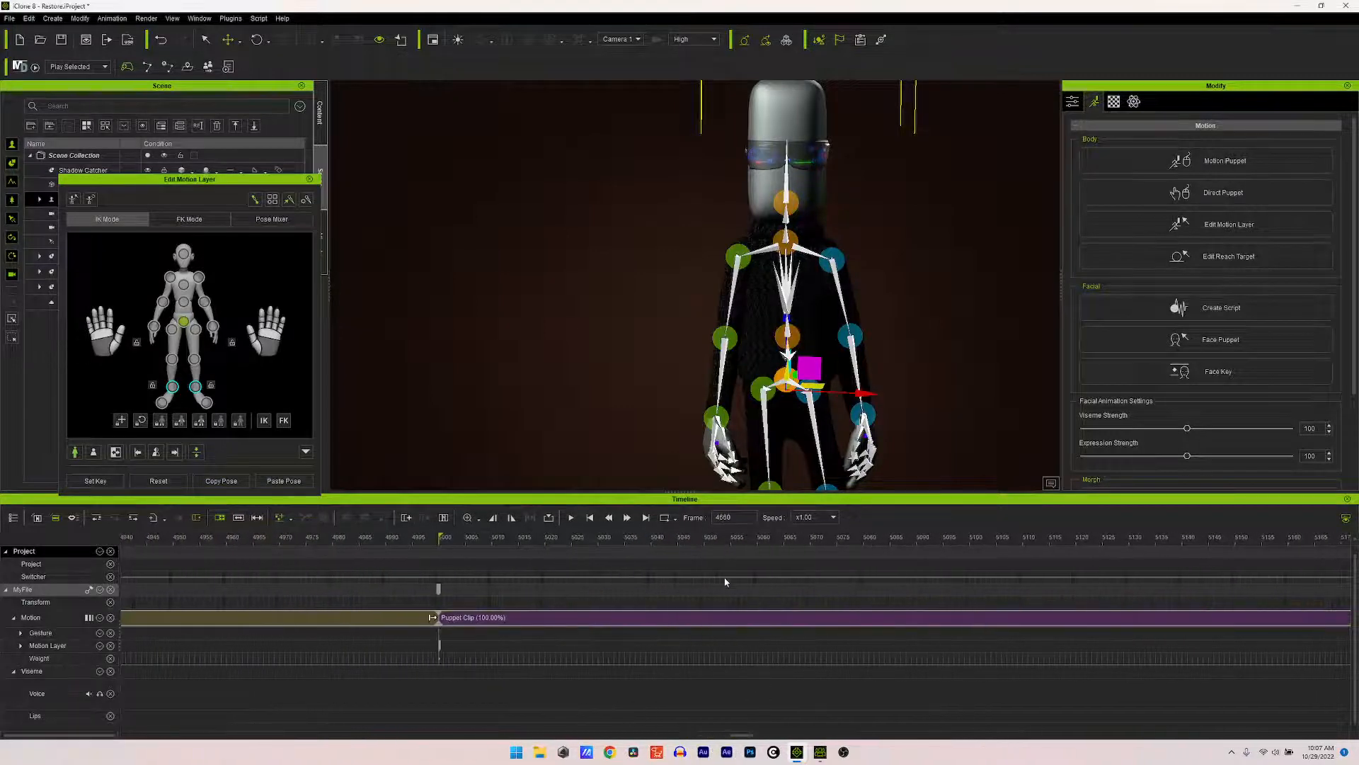
left_click(681, 550)
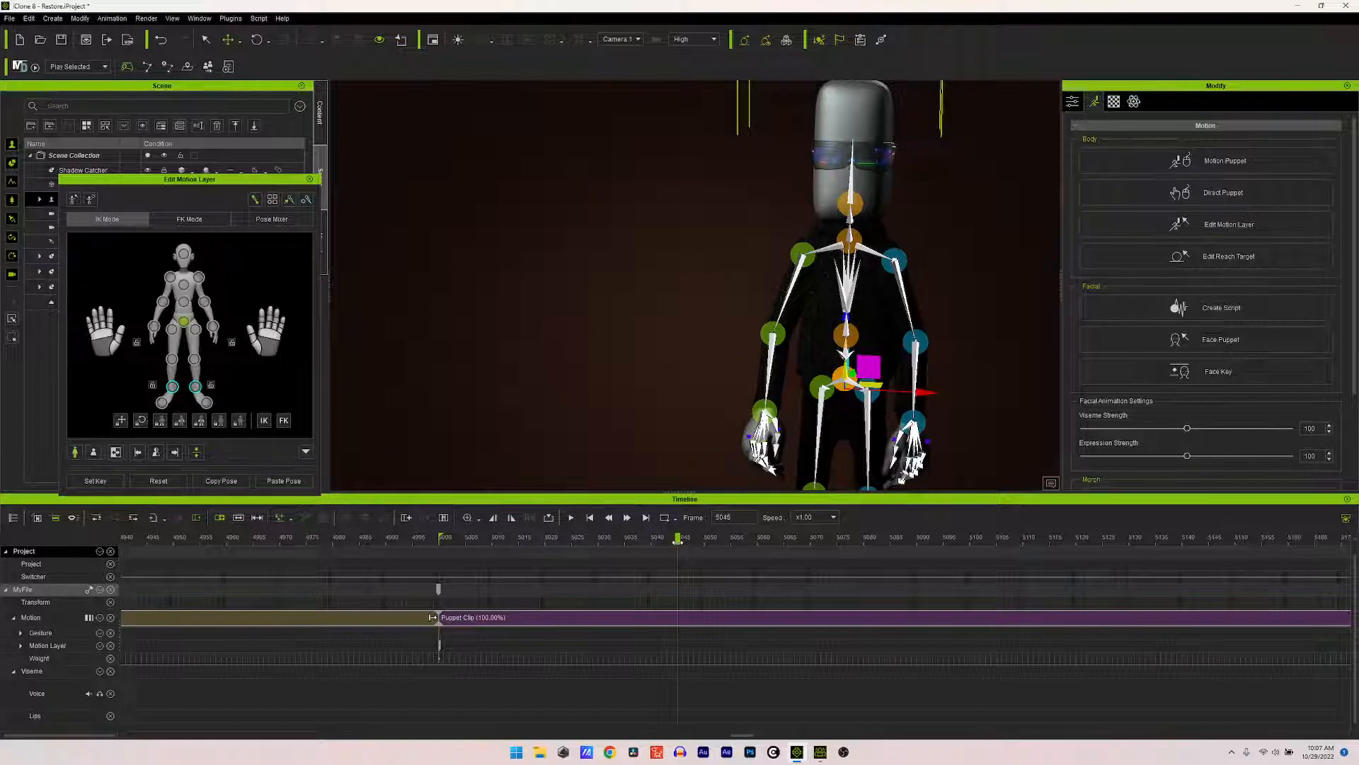
left_click_drag(679, 542, 1336, 575)
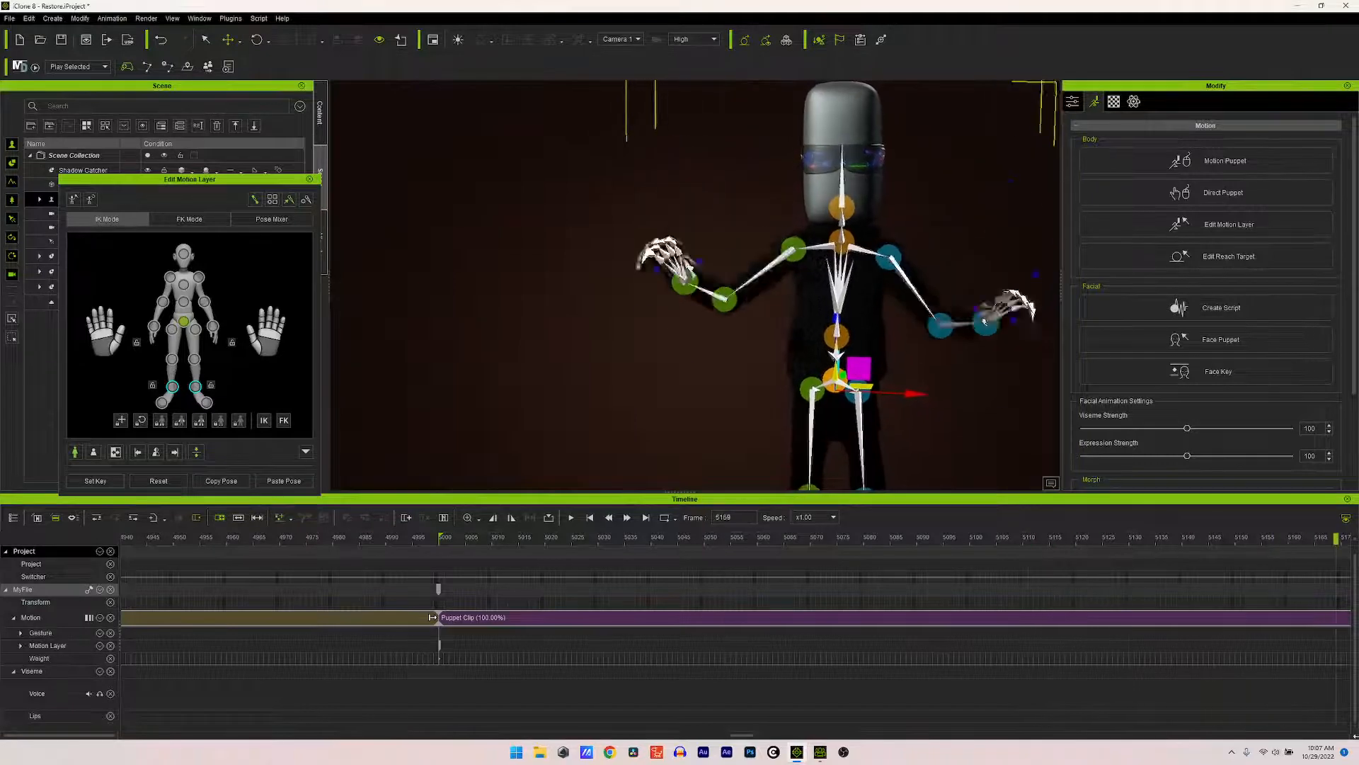
left_click_drag(1356, 736, 1323, 727)
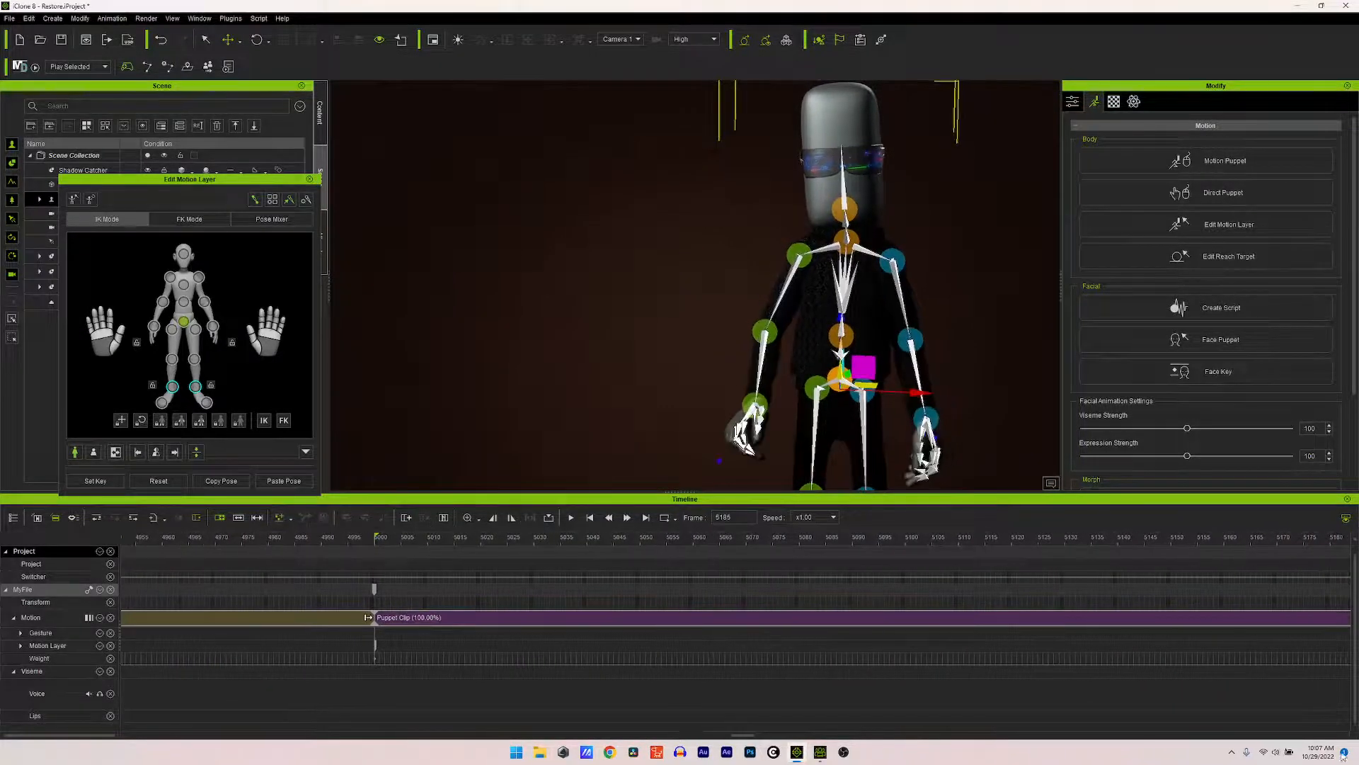
scroll(738, 738, "right", 5)
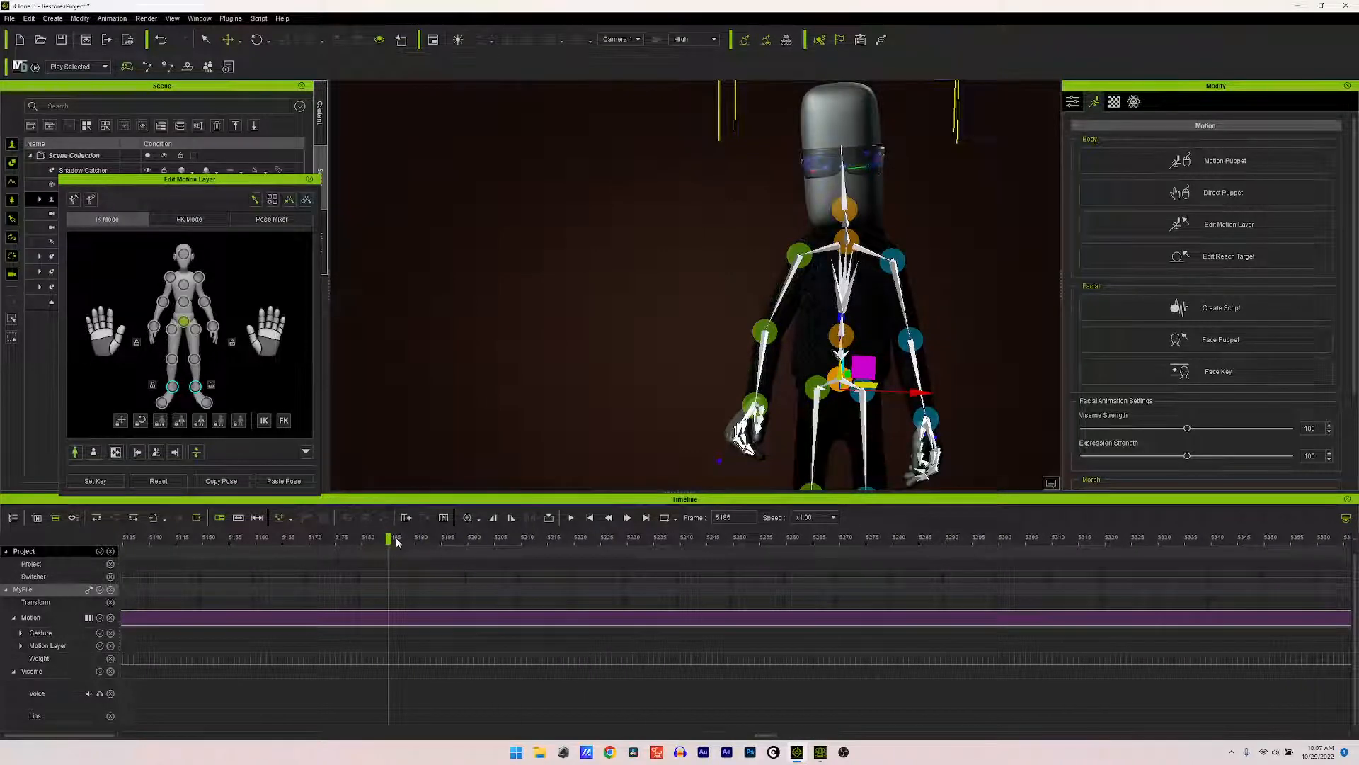
left_click_drag(388, 540, 562, 589)
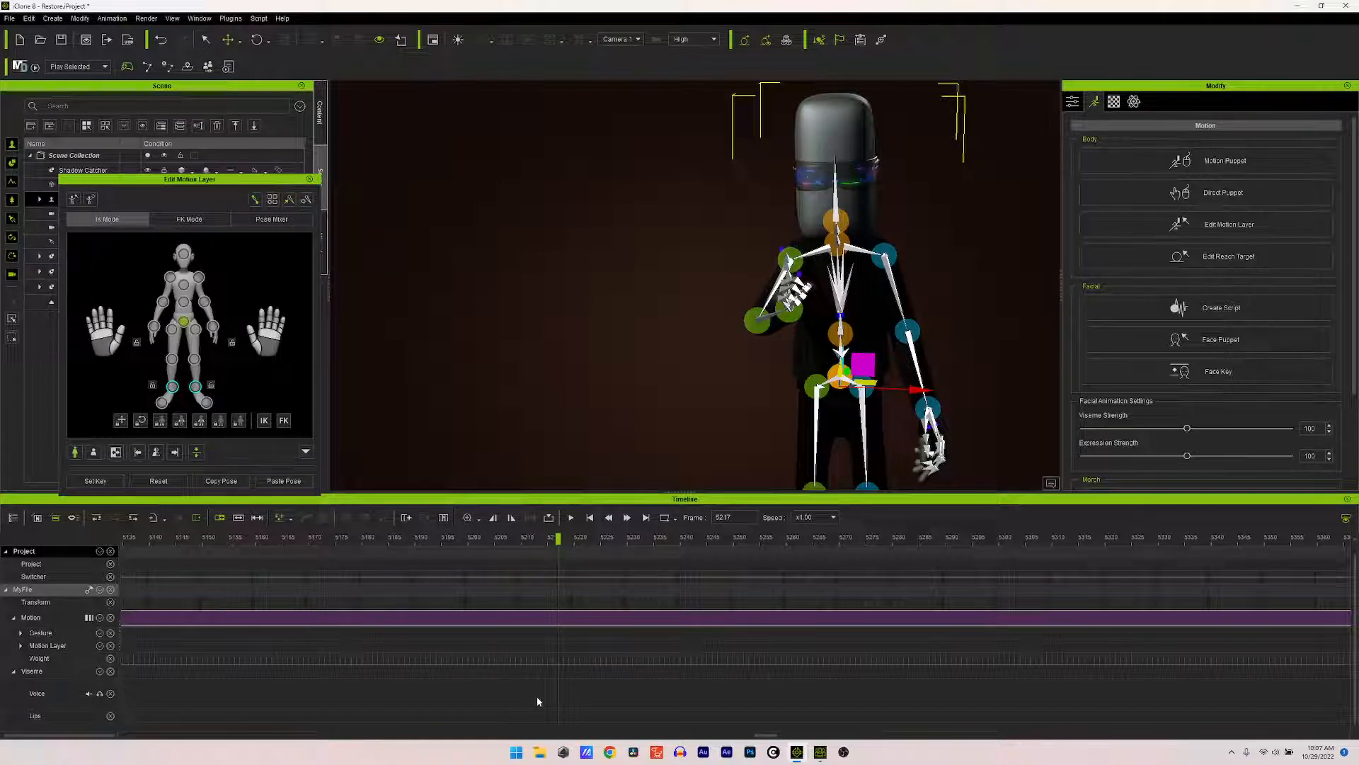
left_click(241, 482)
Step: Show the character's Motion Layer track near the start of the timeline and set a pose key at frame 129
left_click_drag(765, 736, 133, 739)
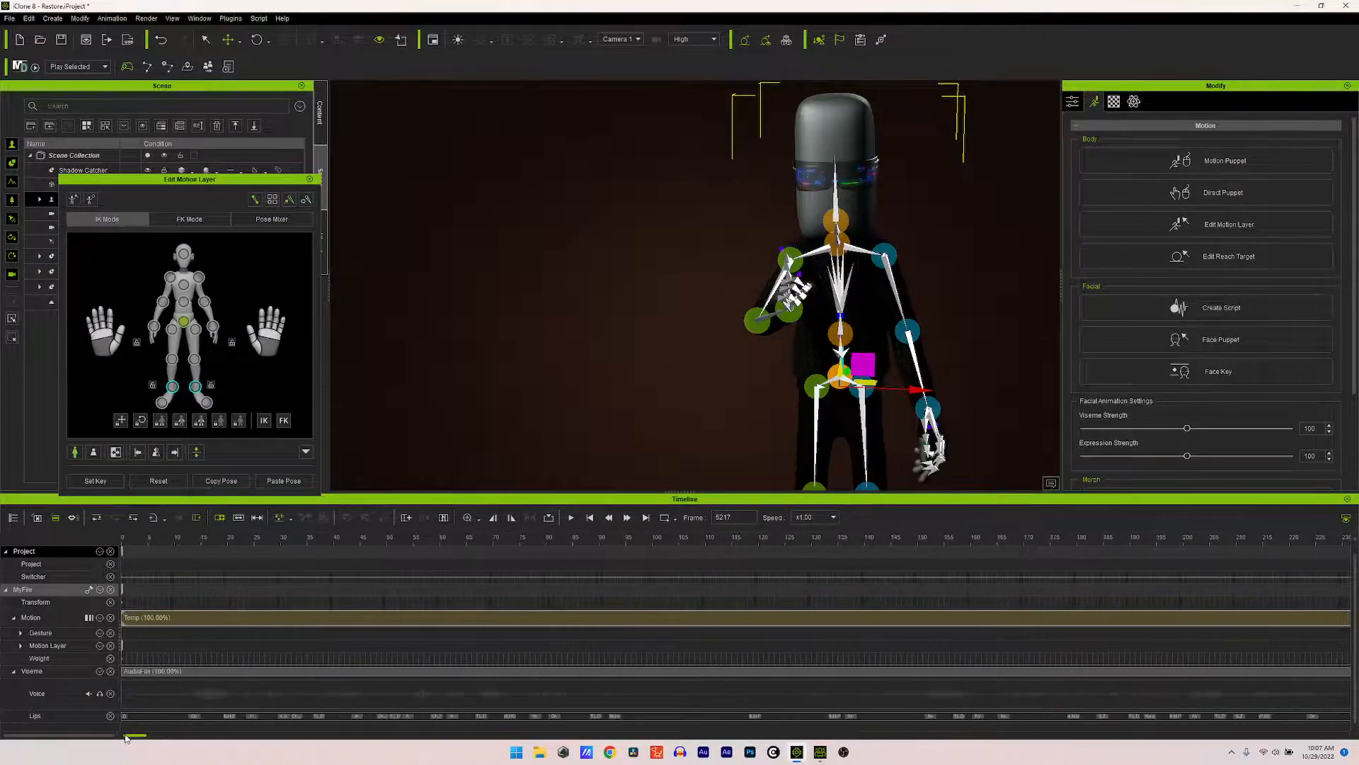
left_click(210, 559)
left_click_drag(207, 548, 1020, 612)
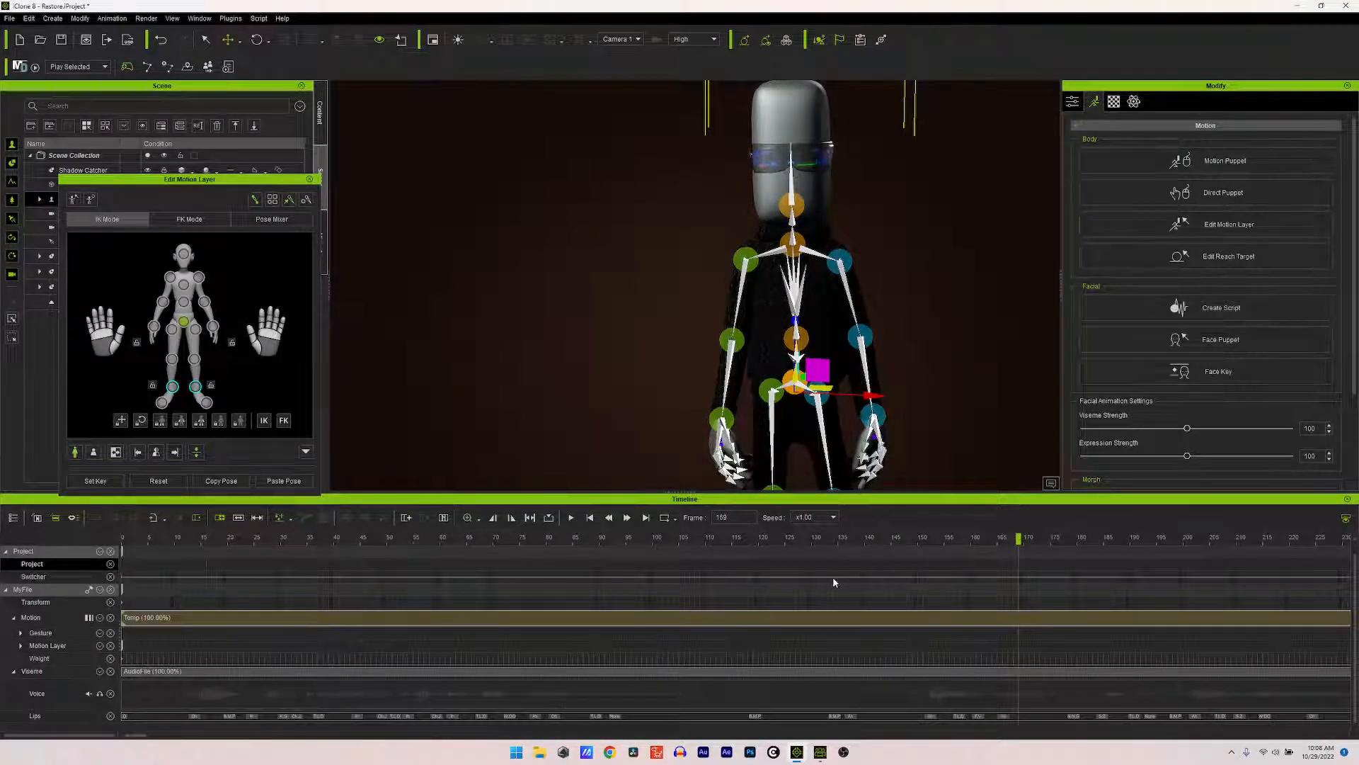
left_click(810, 577)
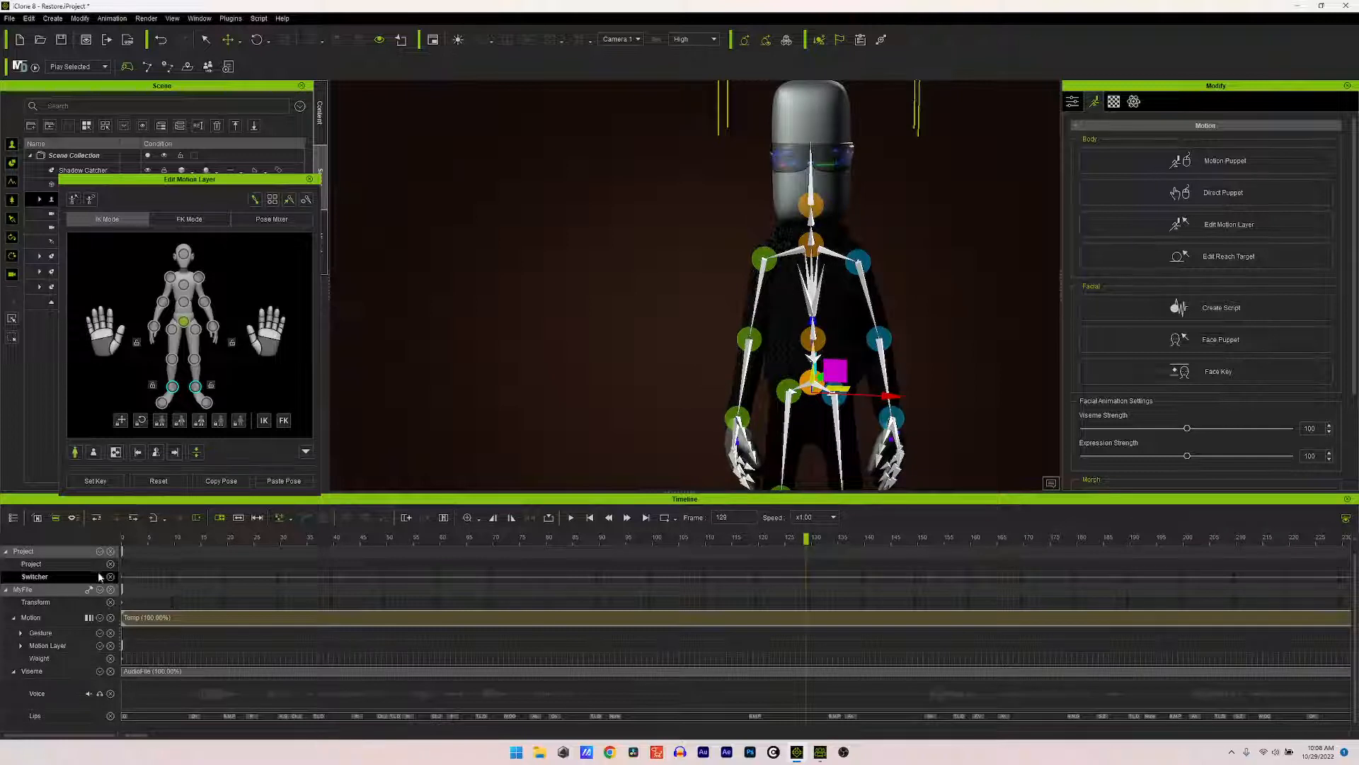
left_click(42, 645)
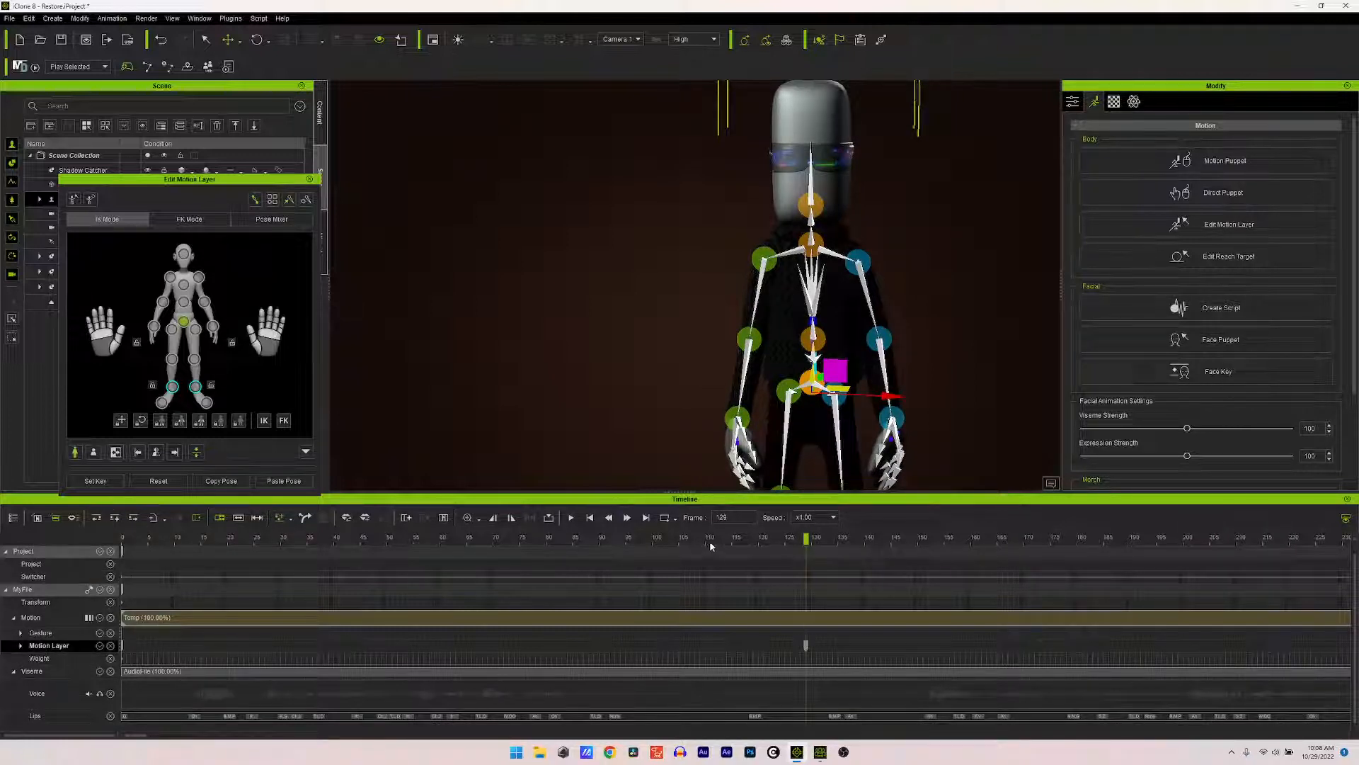
Step: Paste the copied raised-hand pose onto the character at frame 175
left_click_drag(807, 542, 1075, 568)
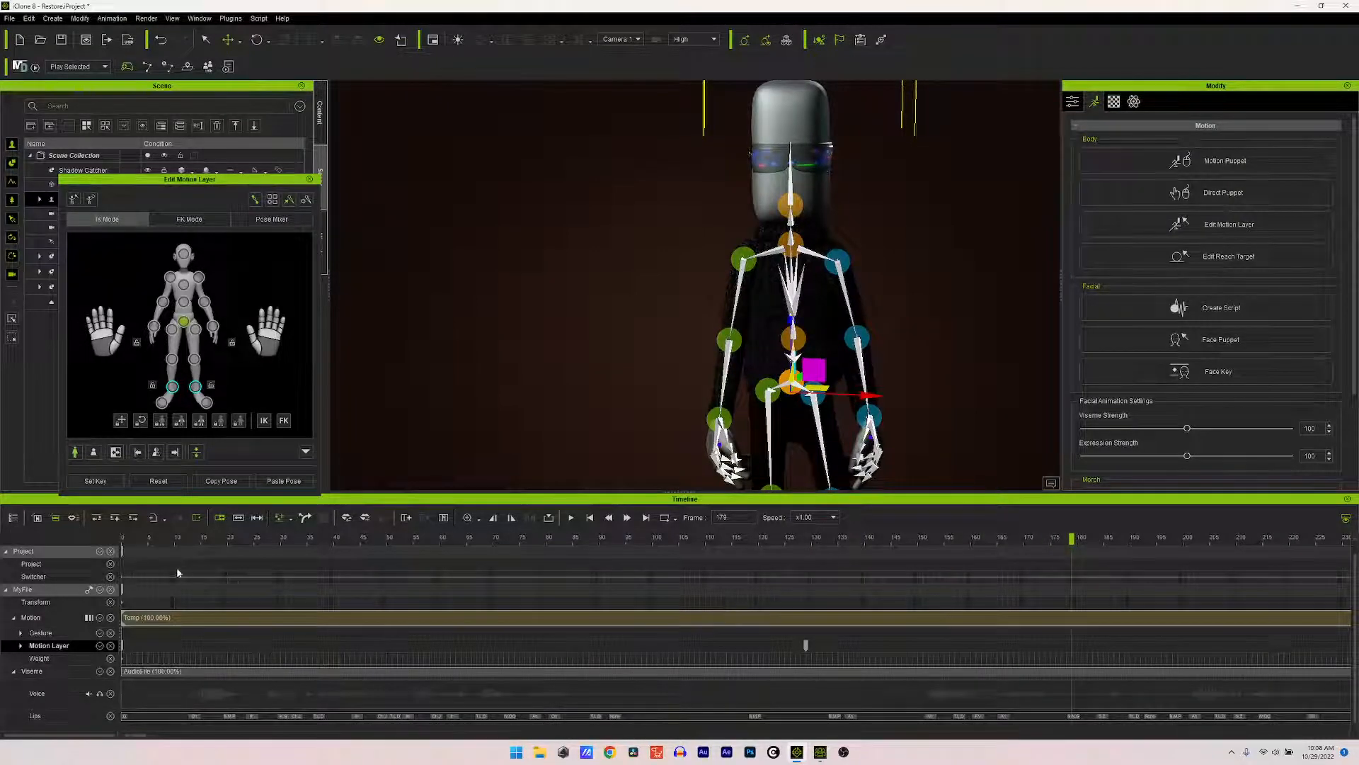
mouse_move(1073, 539)
left_mouse_down()
mouse_move(1039, 549)
mouse_move(1051, 550)
left_mouse_up()
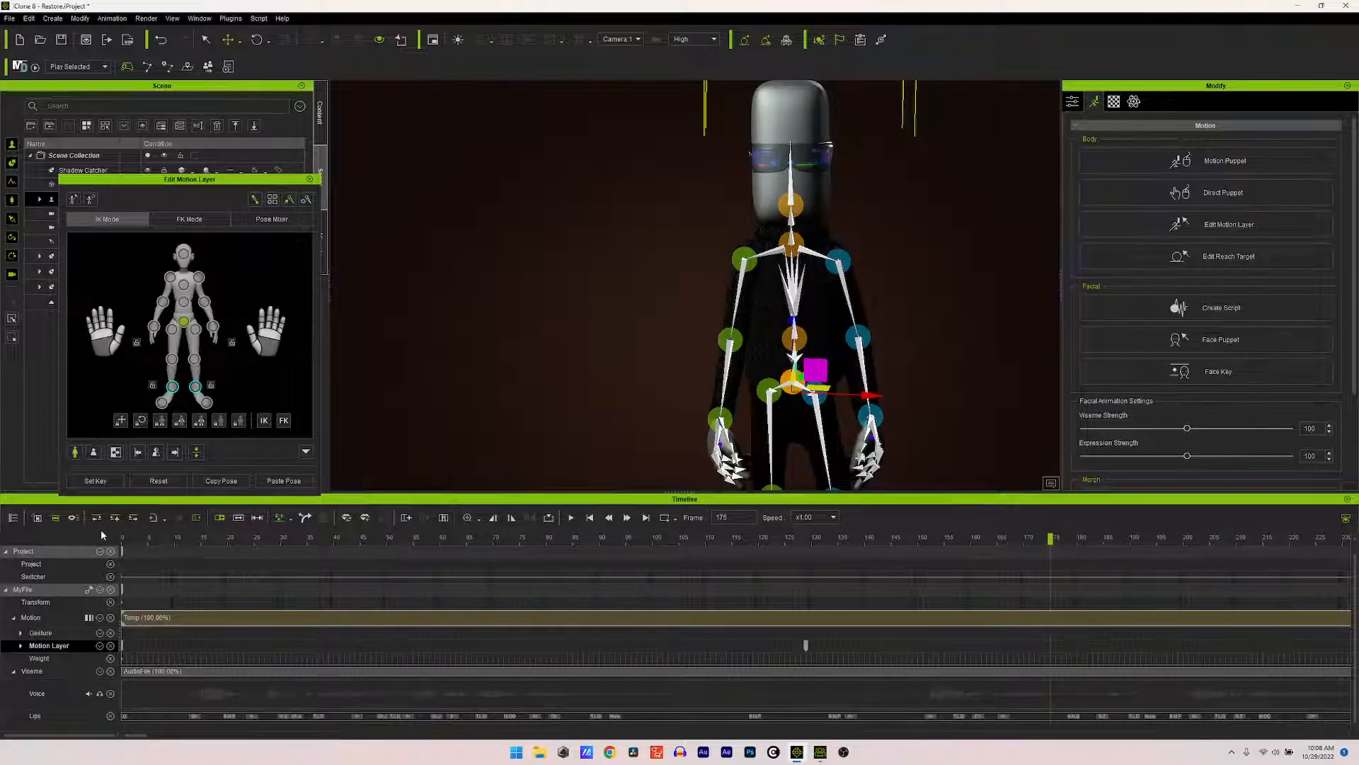
left_click(283, 481)
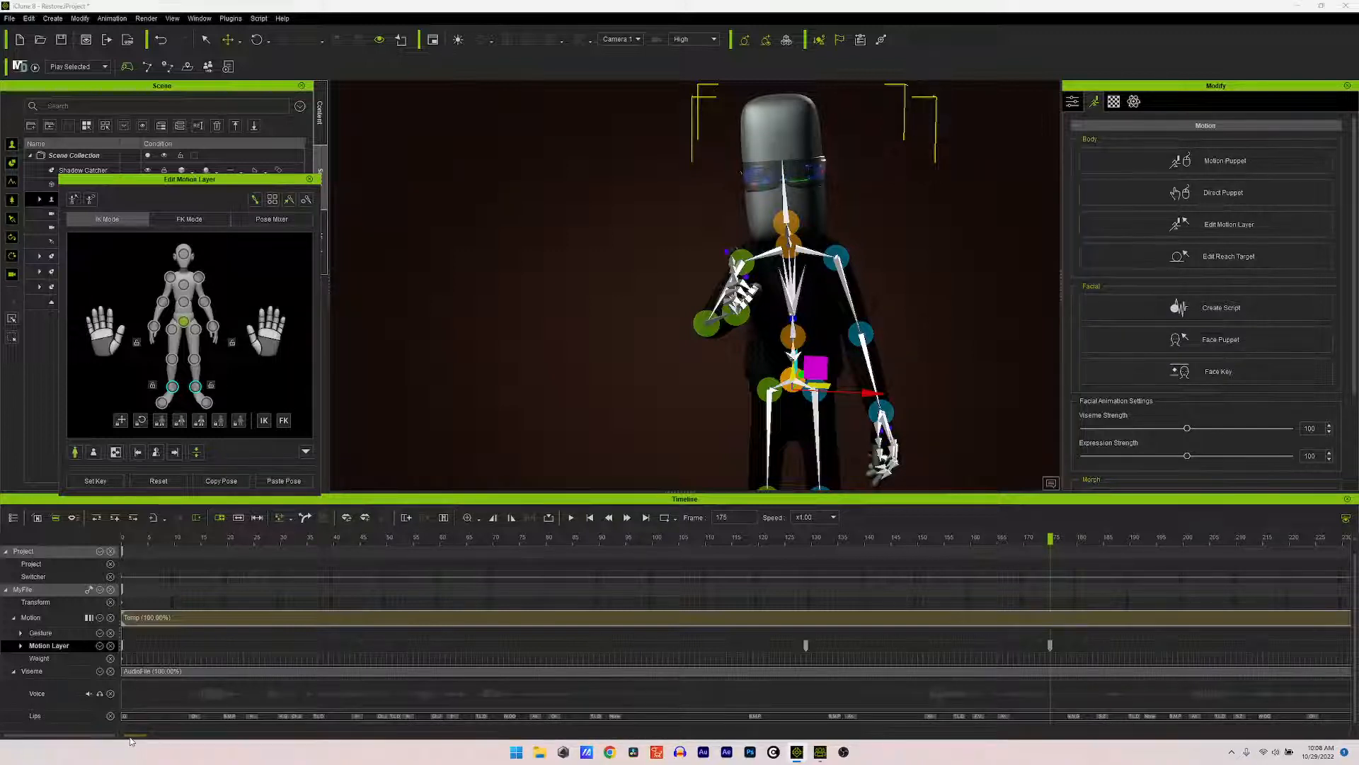
Step: Reset the character's pose at frame 214 so the raised hand returns to the base motion
left_click_drag(131, 738, 144, 739)
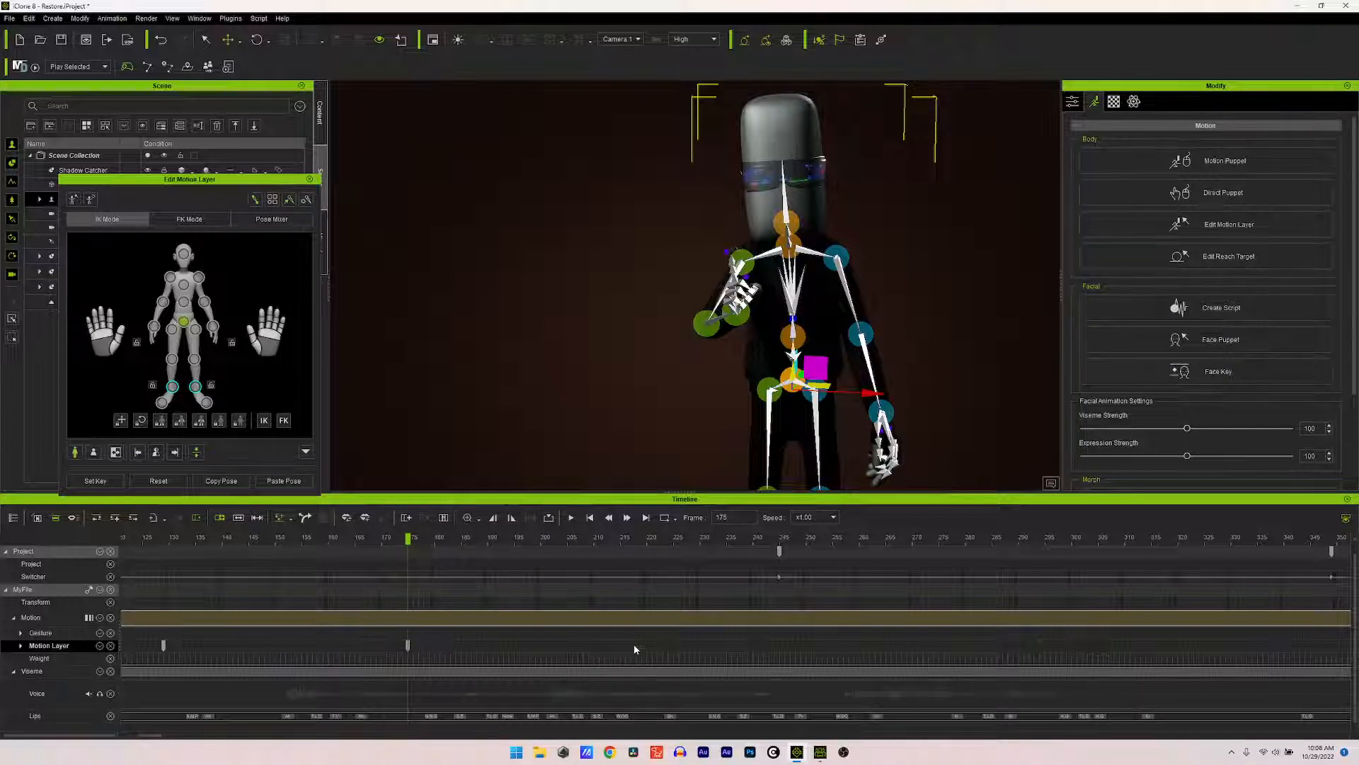
left_click(618, 546)
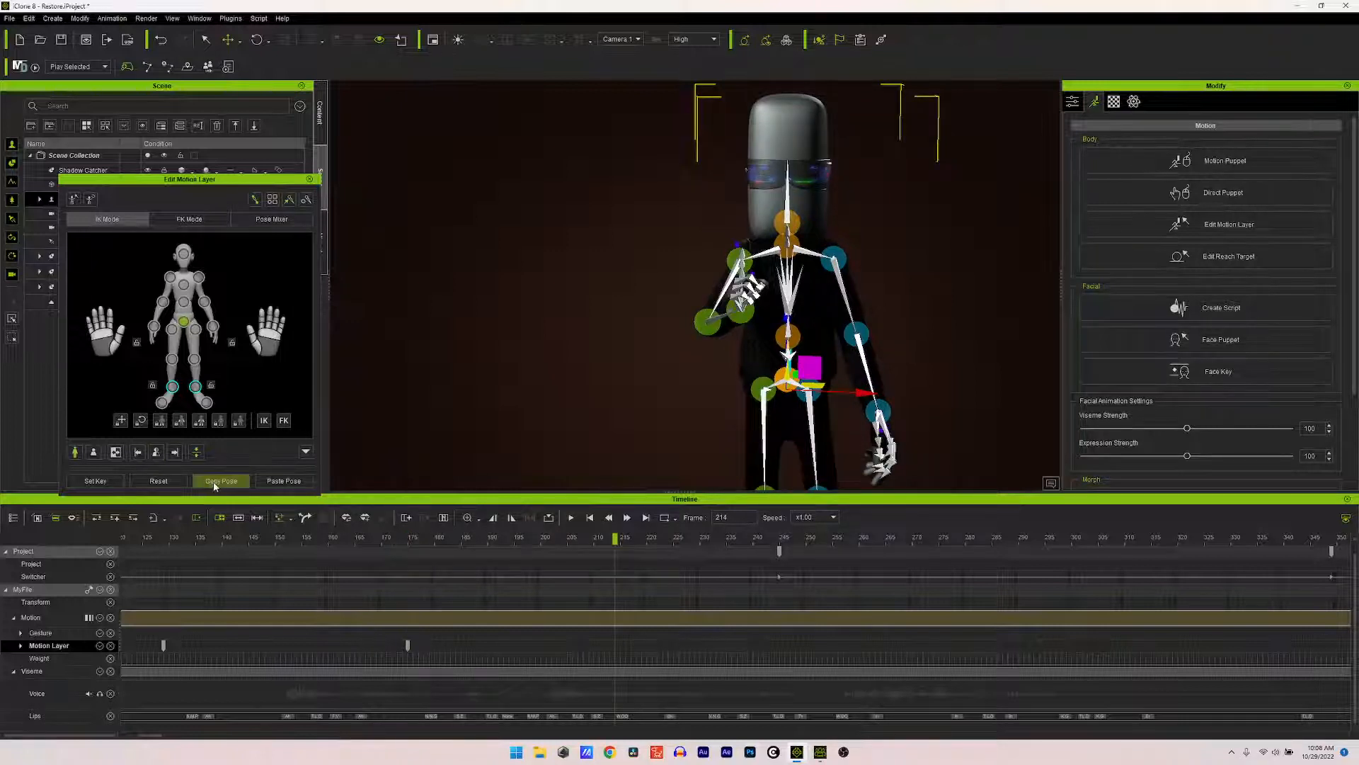
left_click(172, 484)
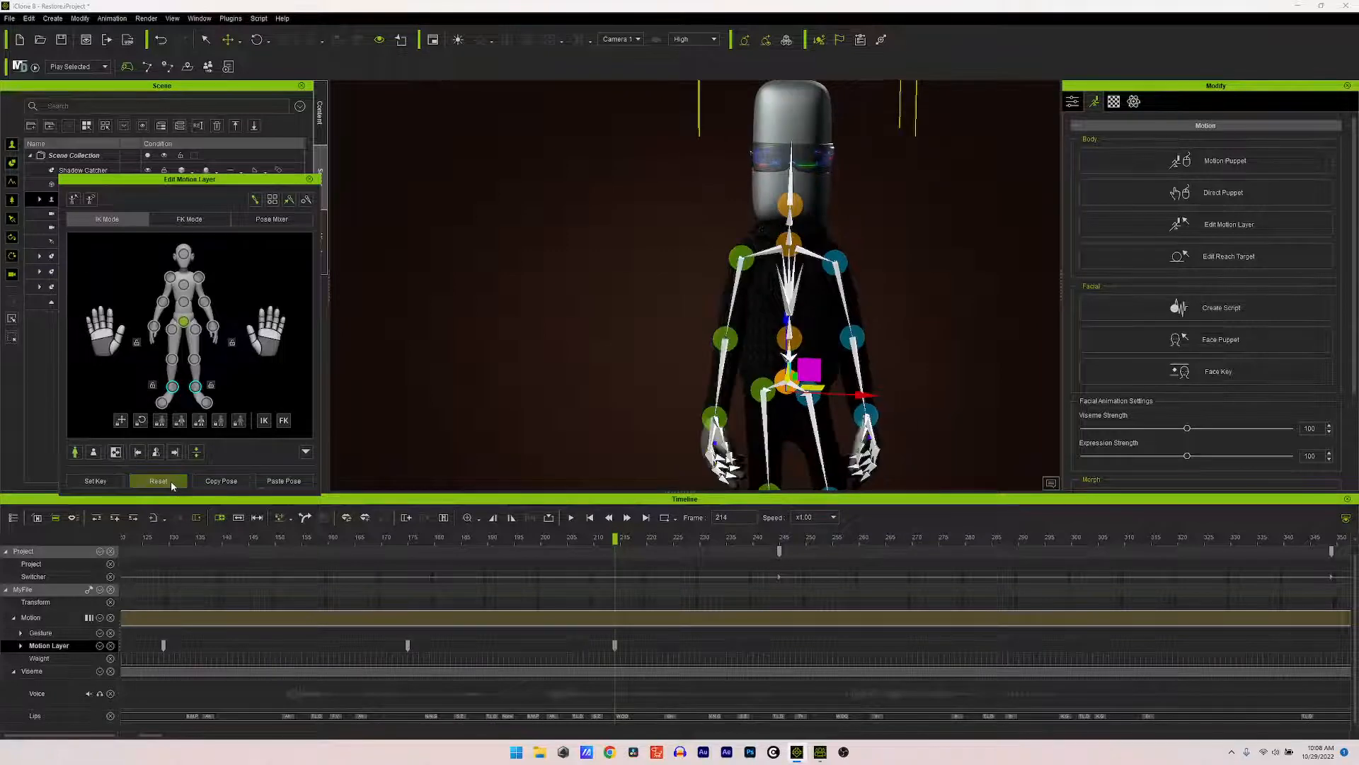
Step: Return to frame 0 and scrub through the Motion Layer keys to review the pose transitions, stopping at frame 175
left_click(592, 517)
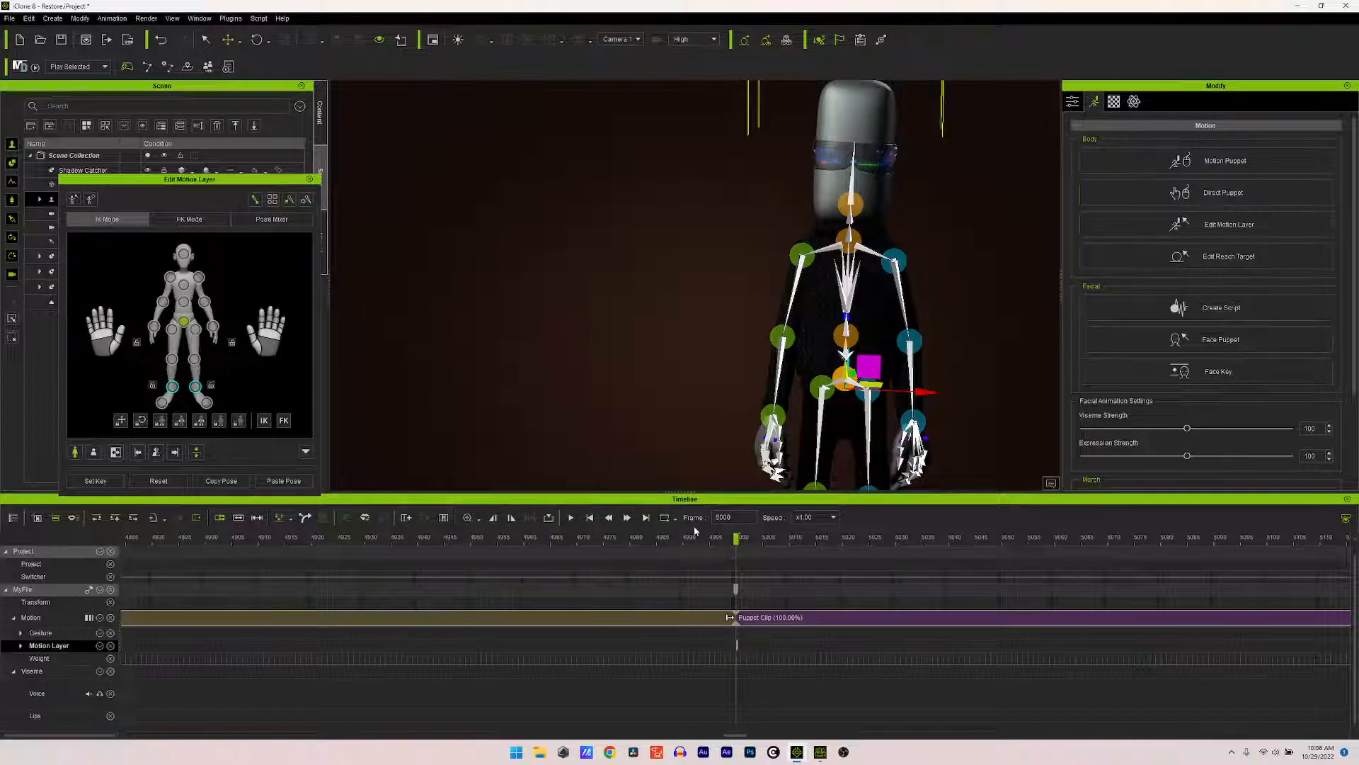
double_click(735, 517)
type("0")
key("Return")
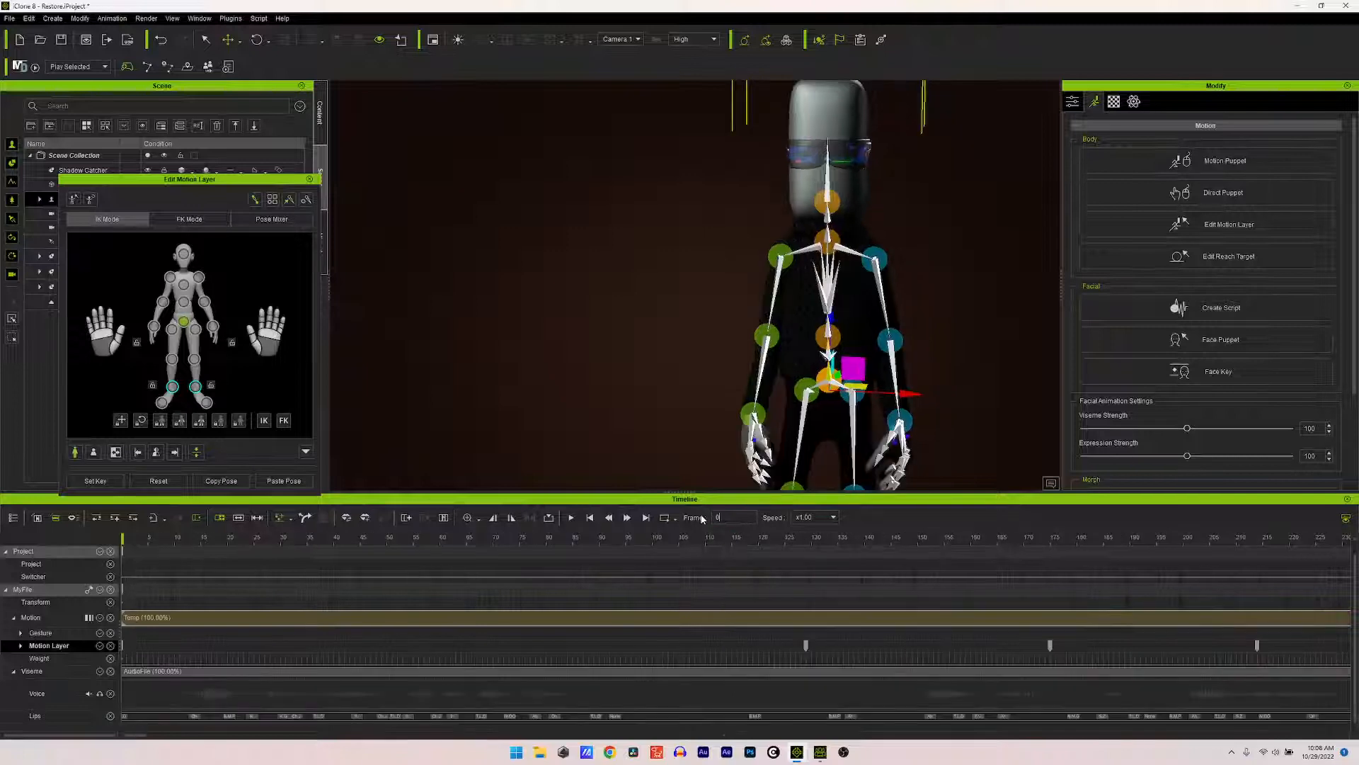
left_click_drag(121, 538, 1322, 656)
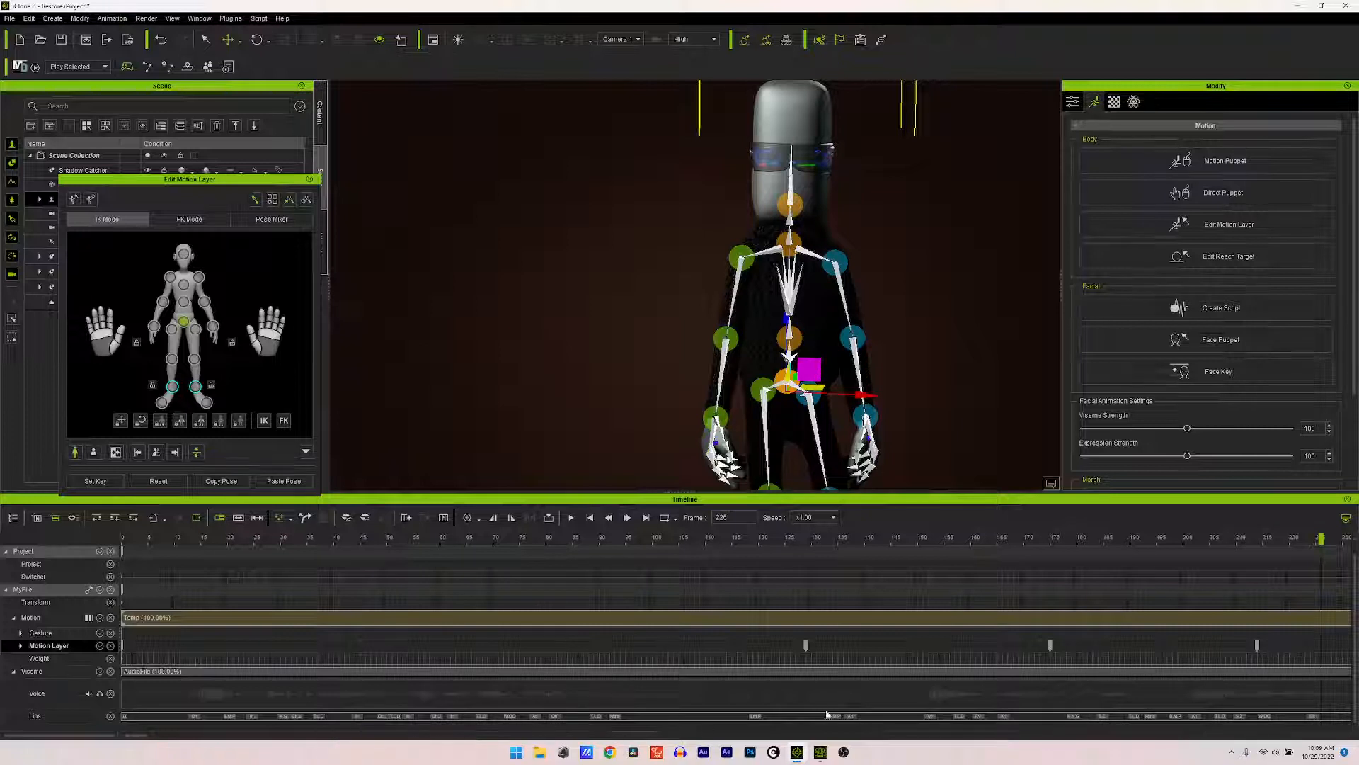
left_click_drag(1255, 644, 785, 658)
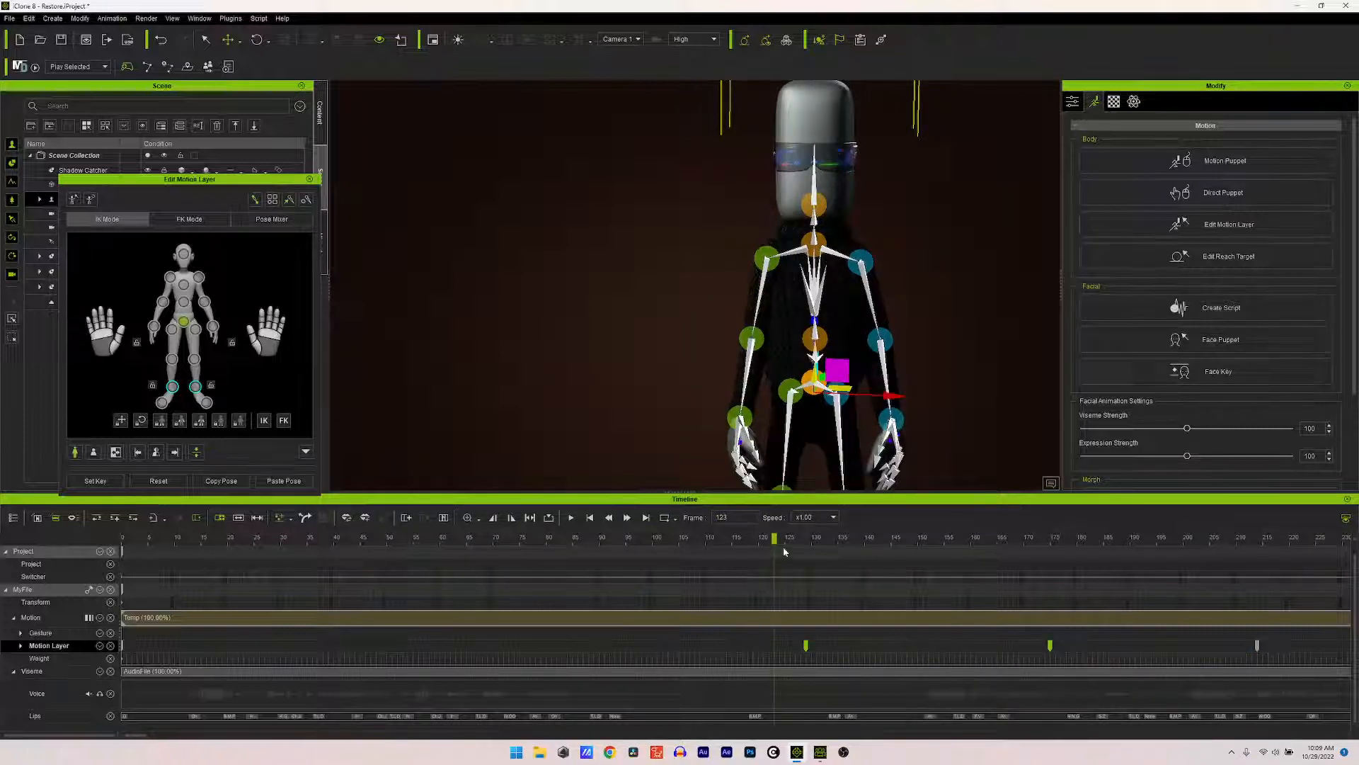
left_click_drag(777, 543, 1053, 595)
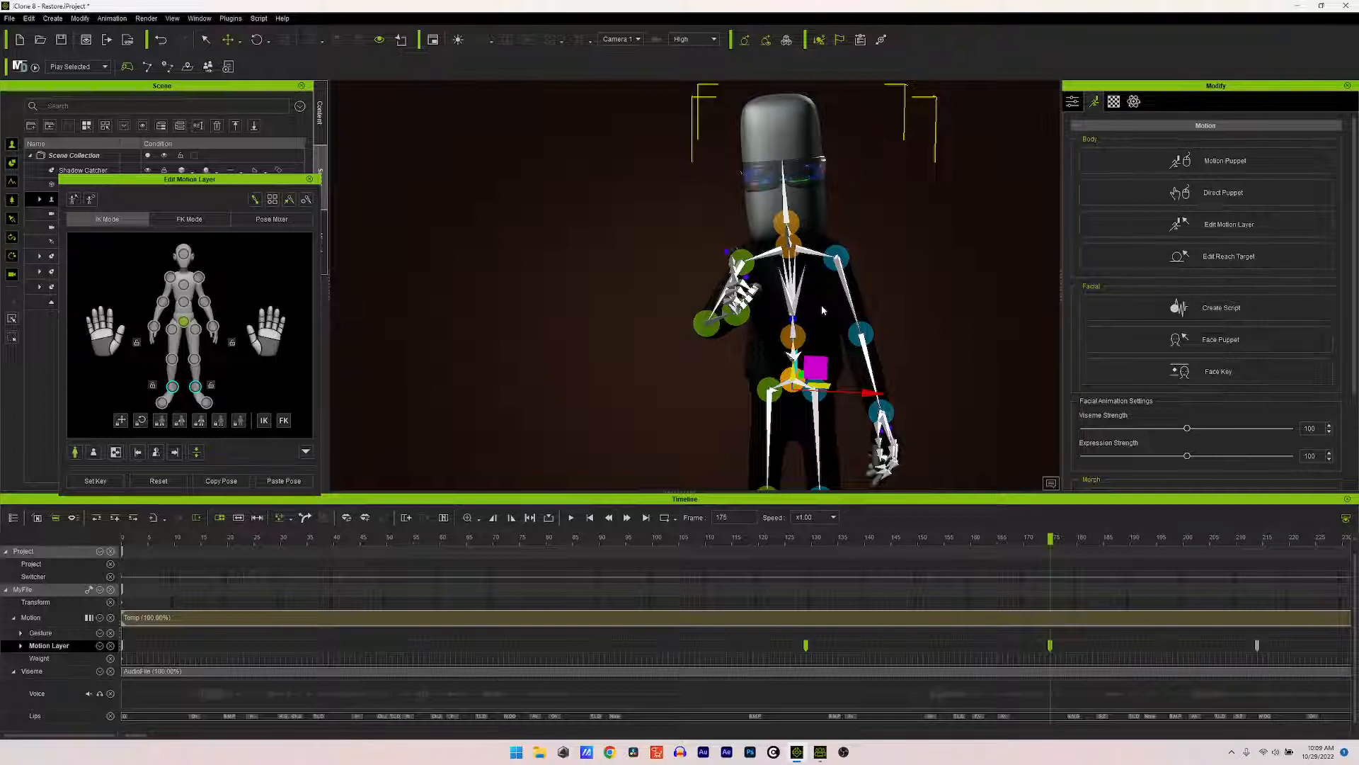
Step: Try rotating the character's head upward at frame 175, and undo both head rotations
left_click(787, 225)
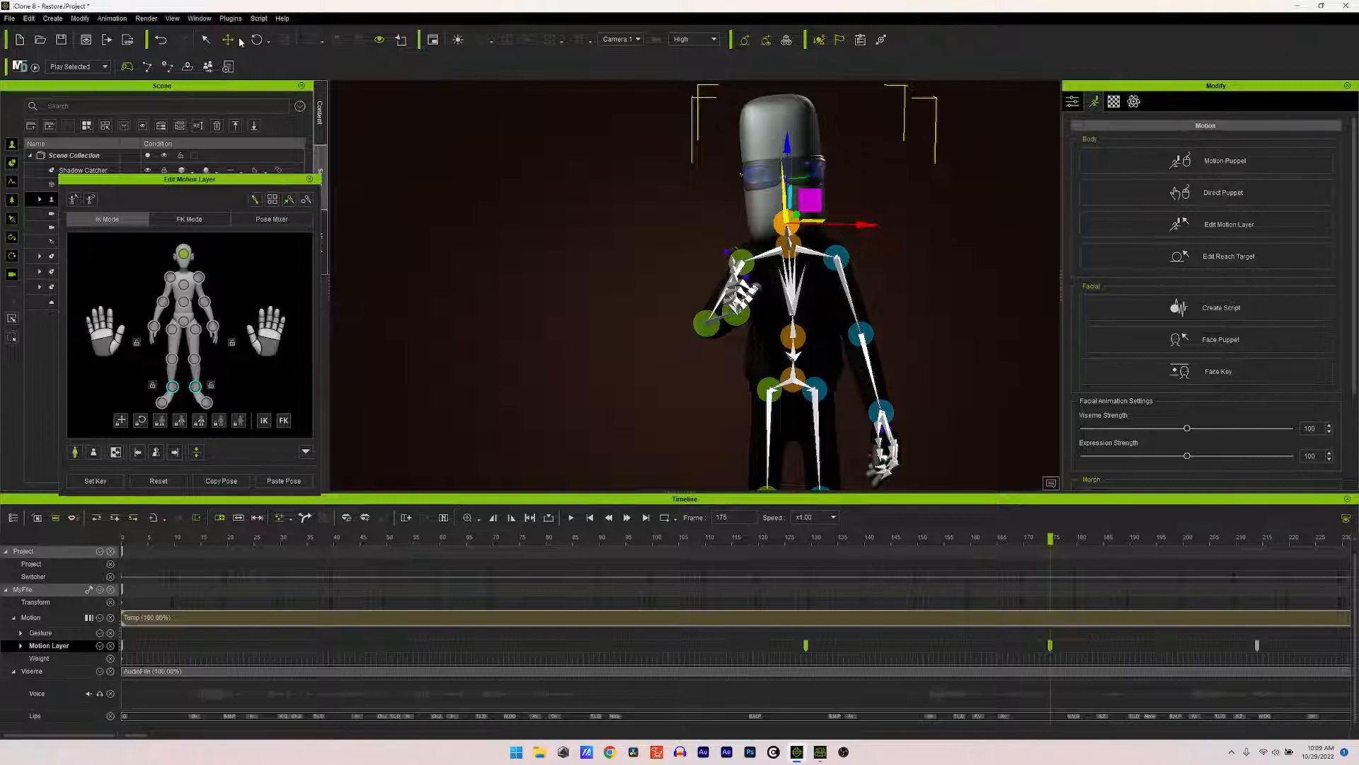
key("e")
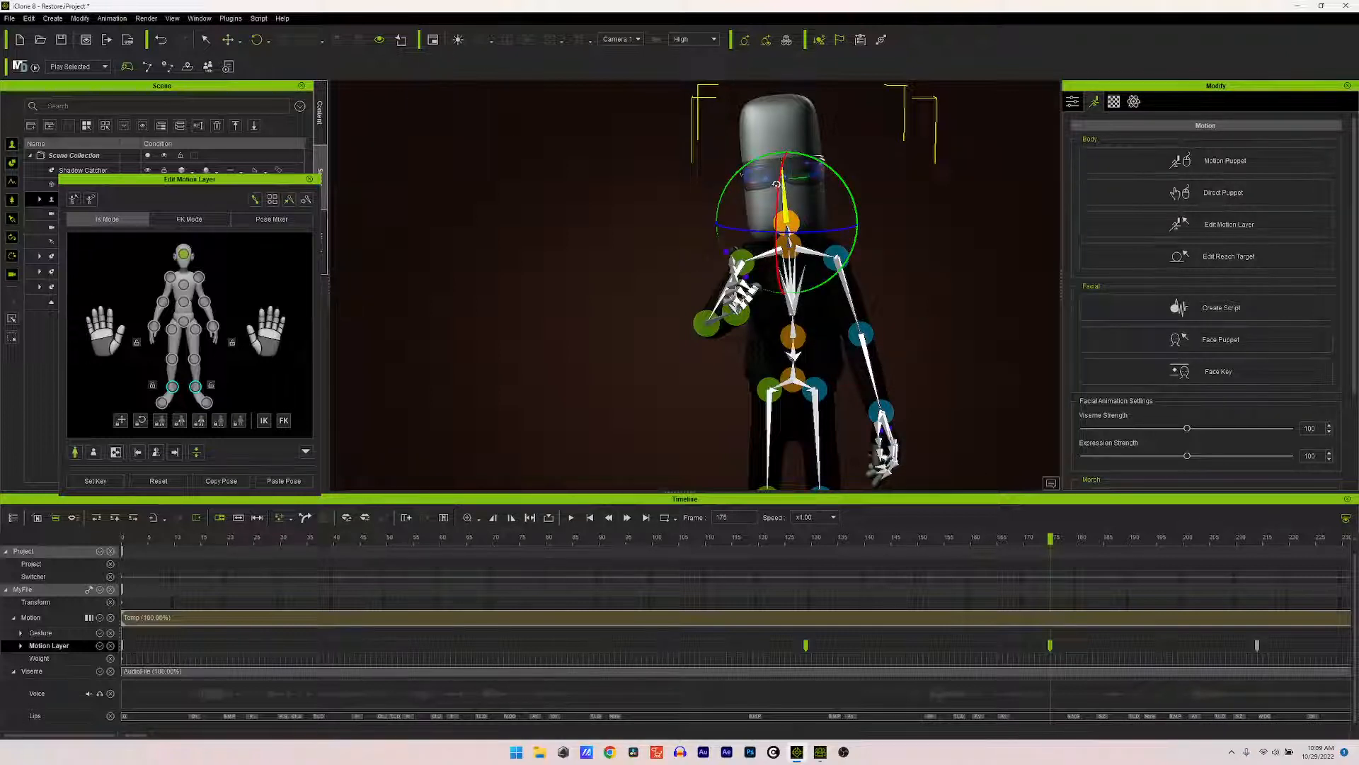
left_click_drag(776, 185, 783, 144)
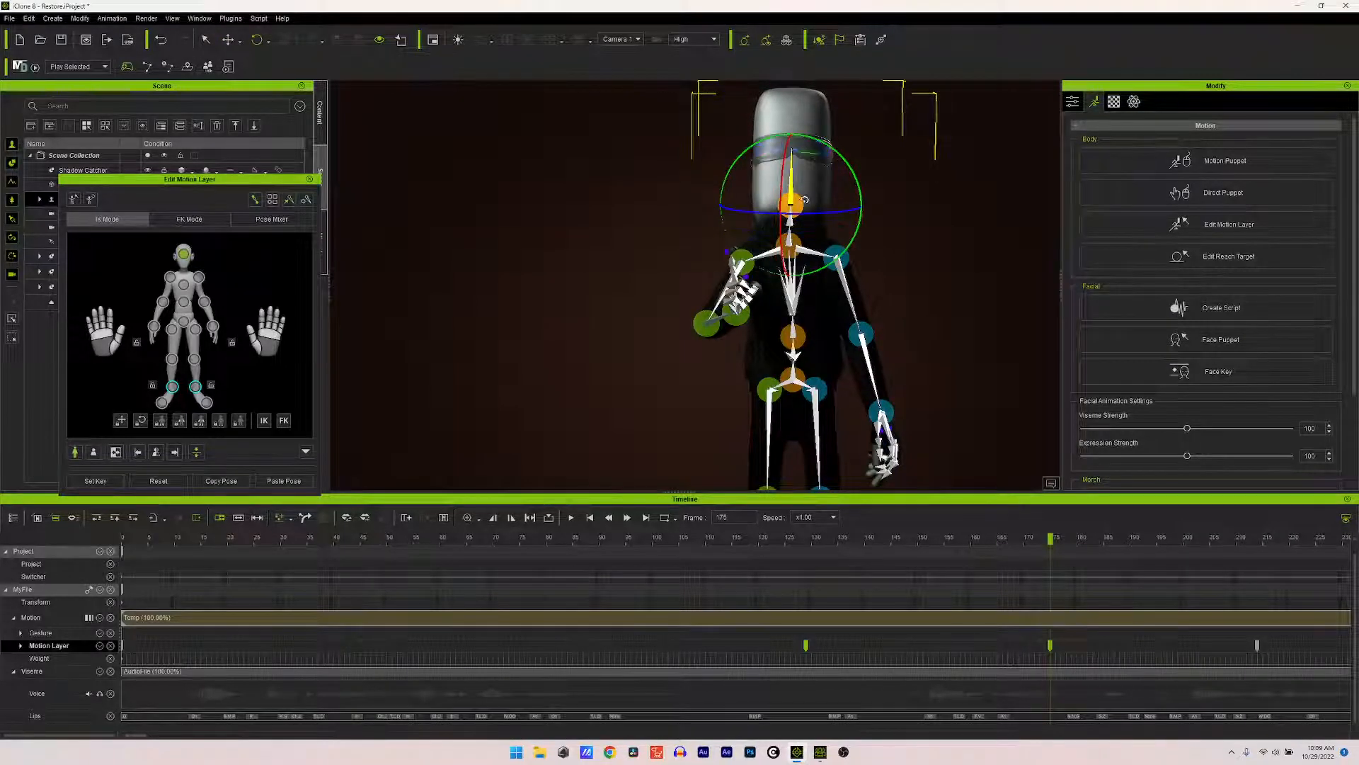
left_click_drag(781, 220, 784, 237)
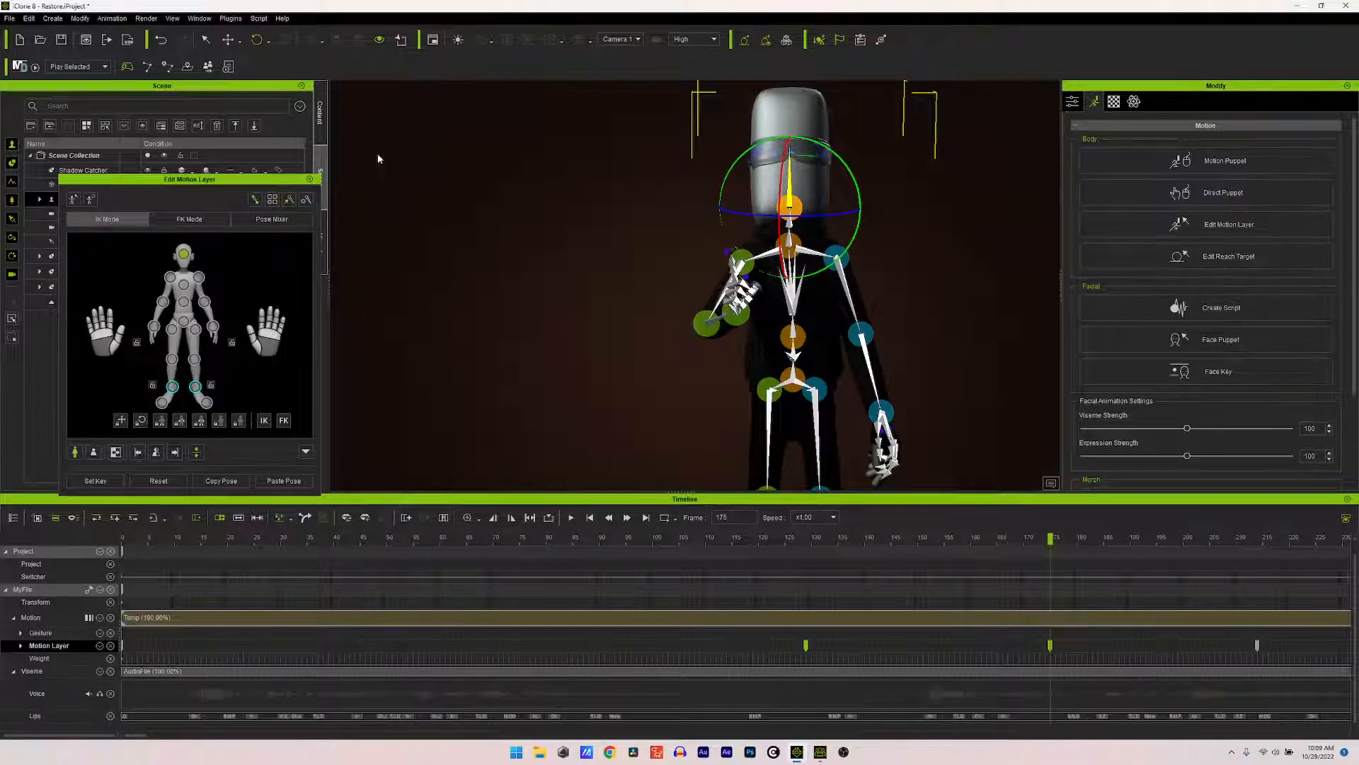
key("ctrl+z")
key("ctrl+z")
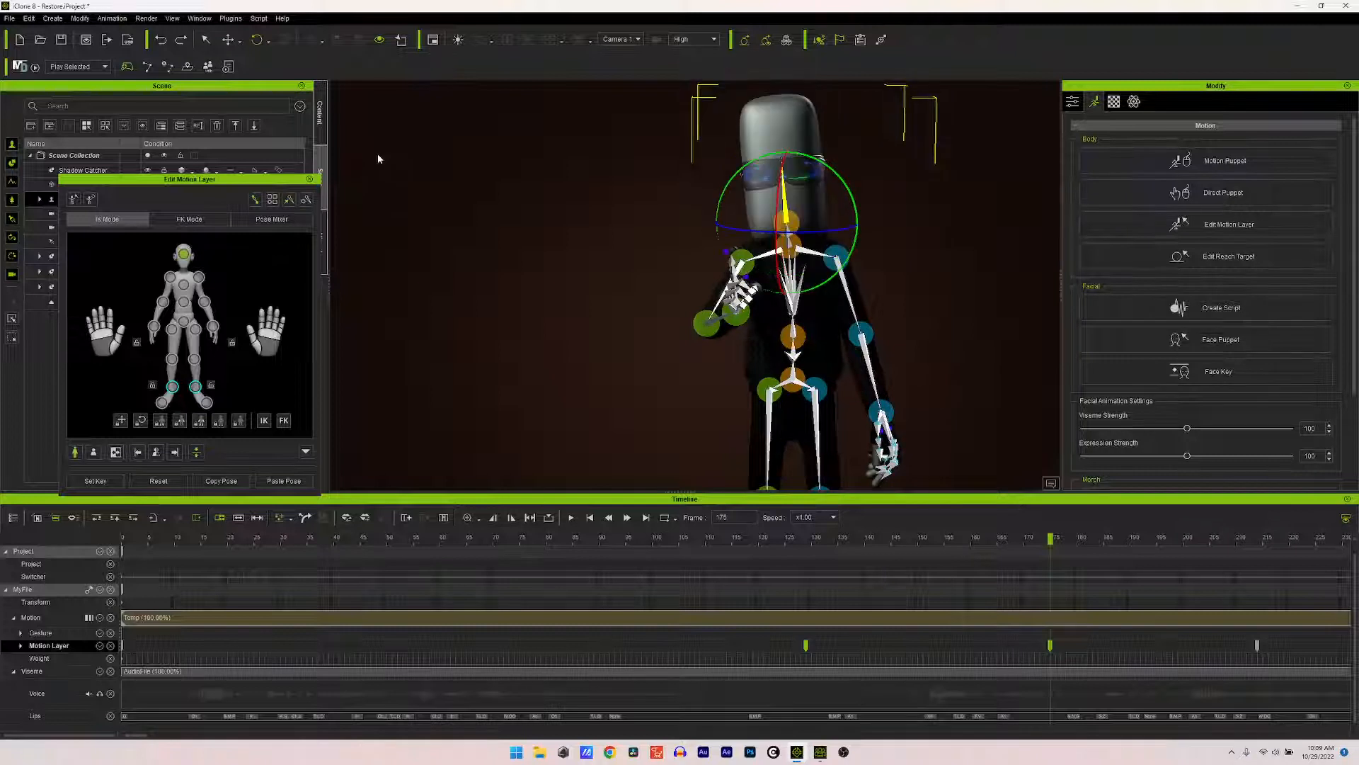
Step: Undo the last head rotation and move the character's head slightly upward at frame 175 with the Move tool
key("ctrl+z")
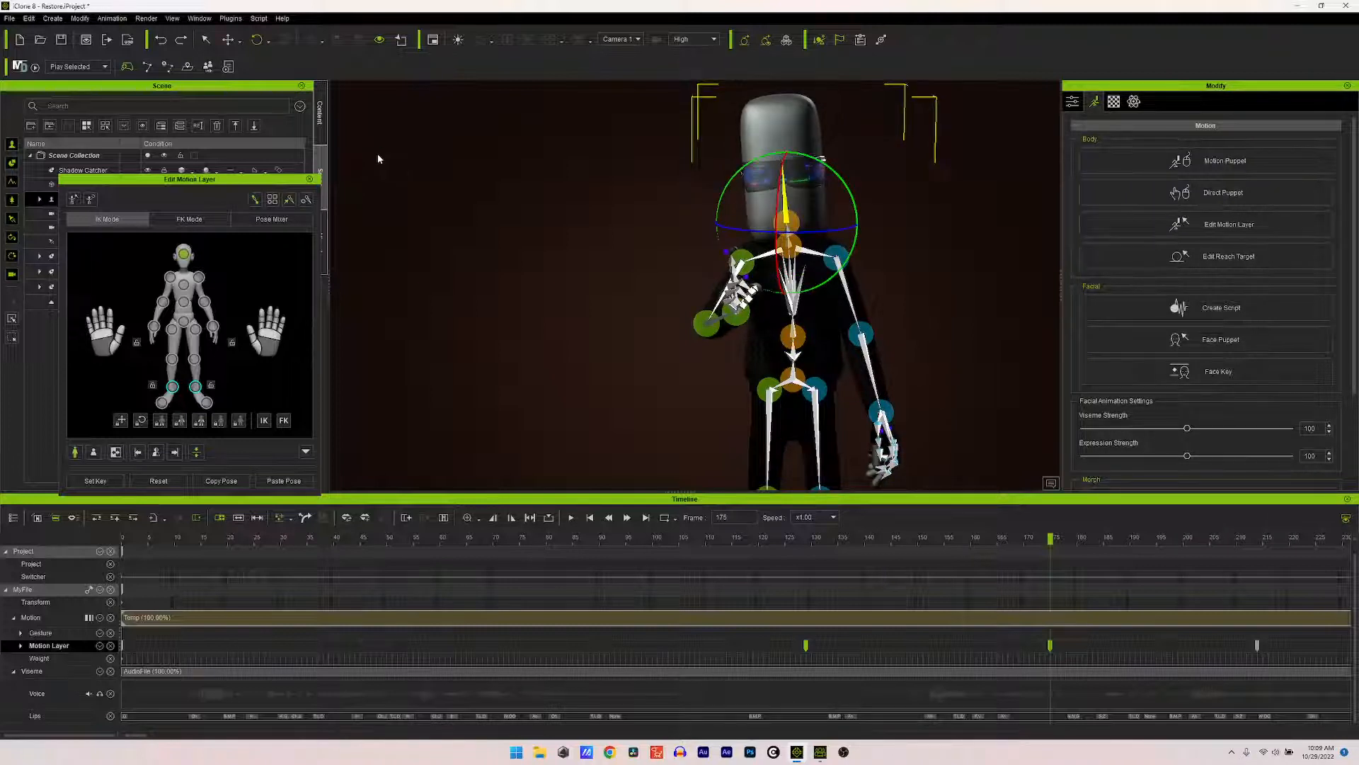
left_click(228, 40)
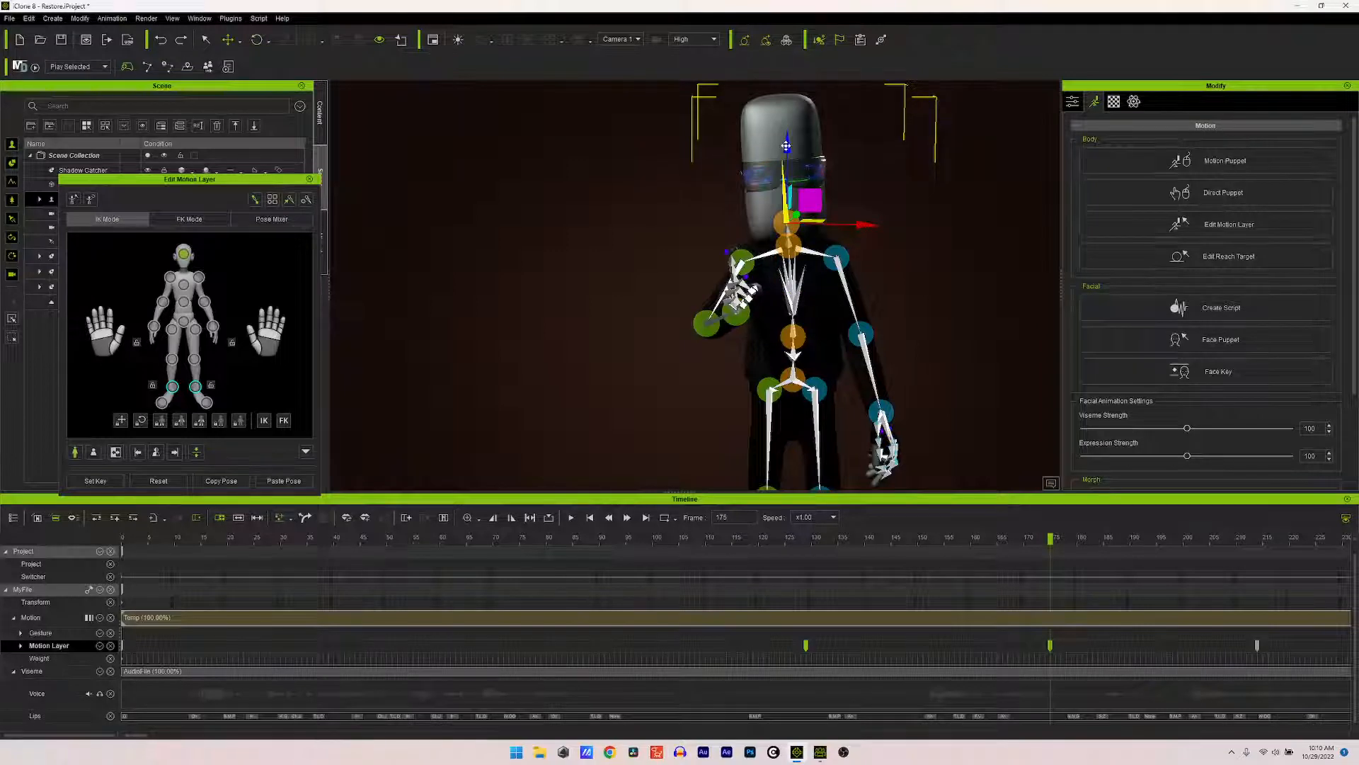
left_click_drag(782, 147, 786, 135)
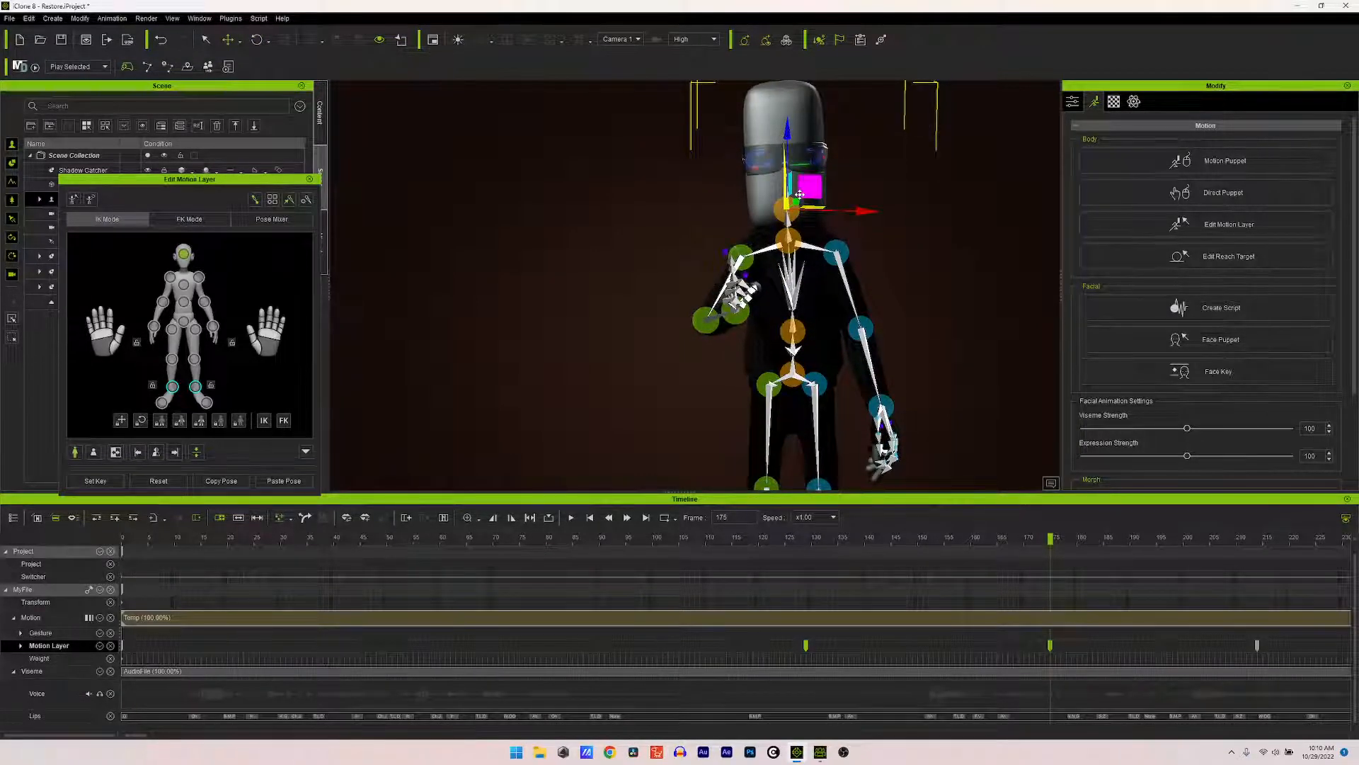
left_click_drag(801, 196, 799, 192)
Step: Switch to the Preview camera and, from the character's side, rotate the upper chest and head backward at frame 175
left_click(638, 39)
left_click(623, 51)
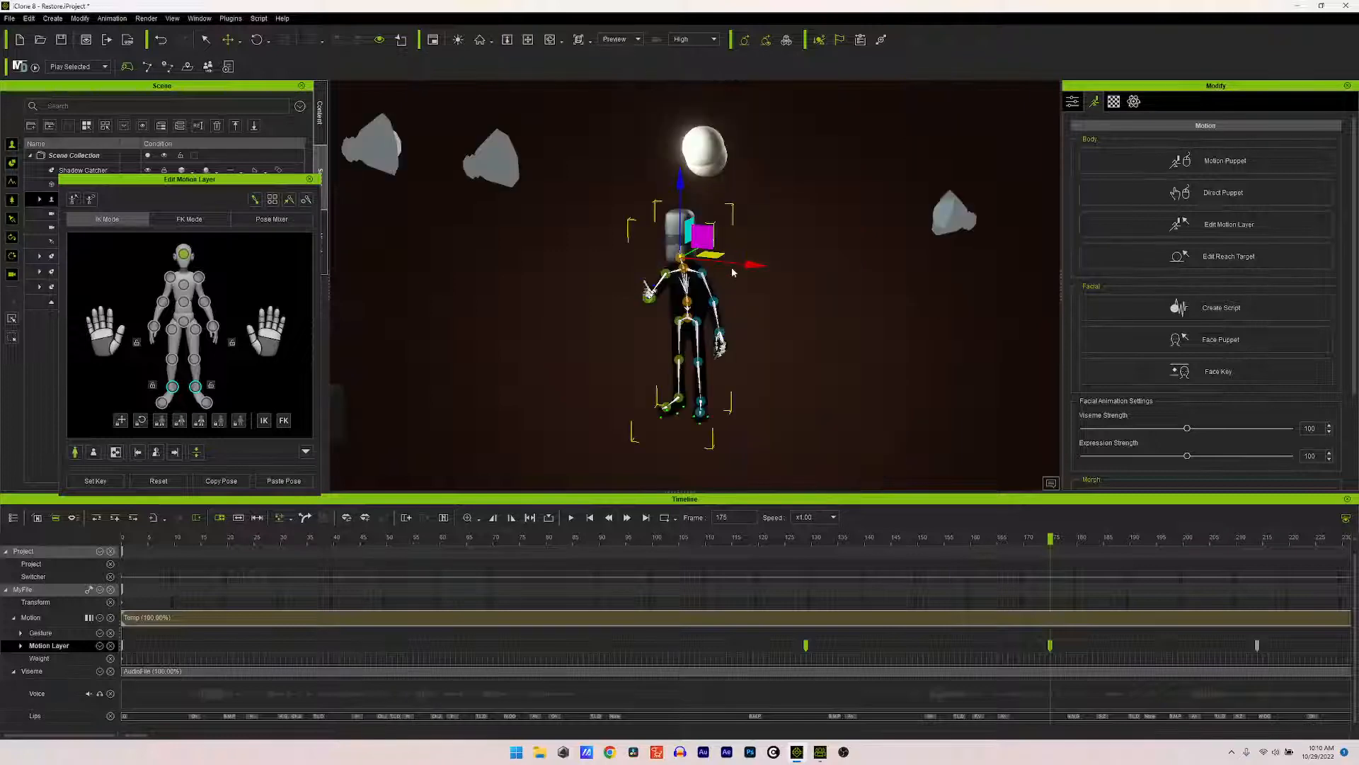
scroll(756, 279, "up", 6)
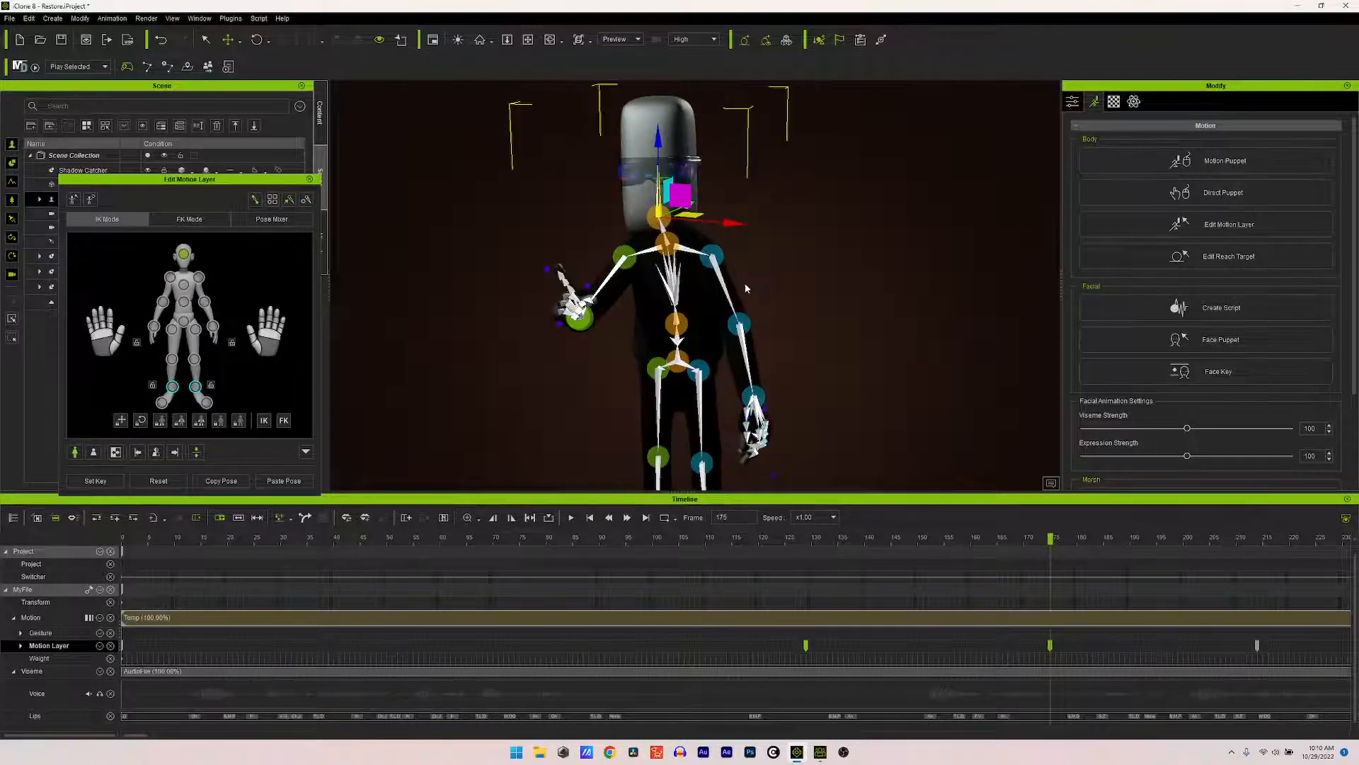
right_click_drag(759, 313, 471, 291)
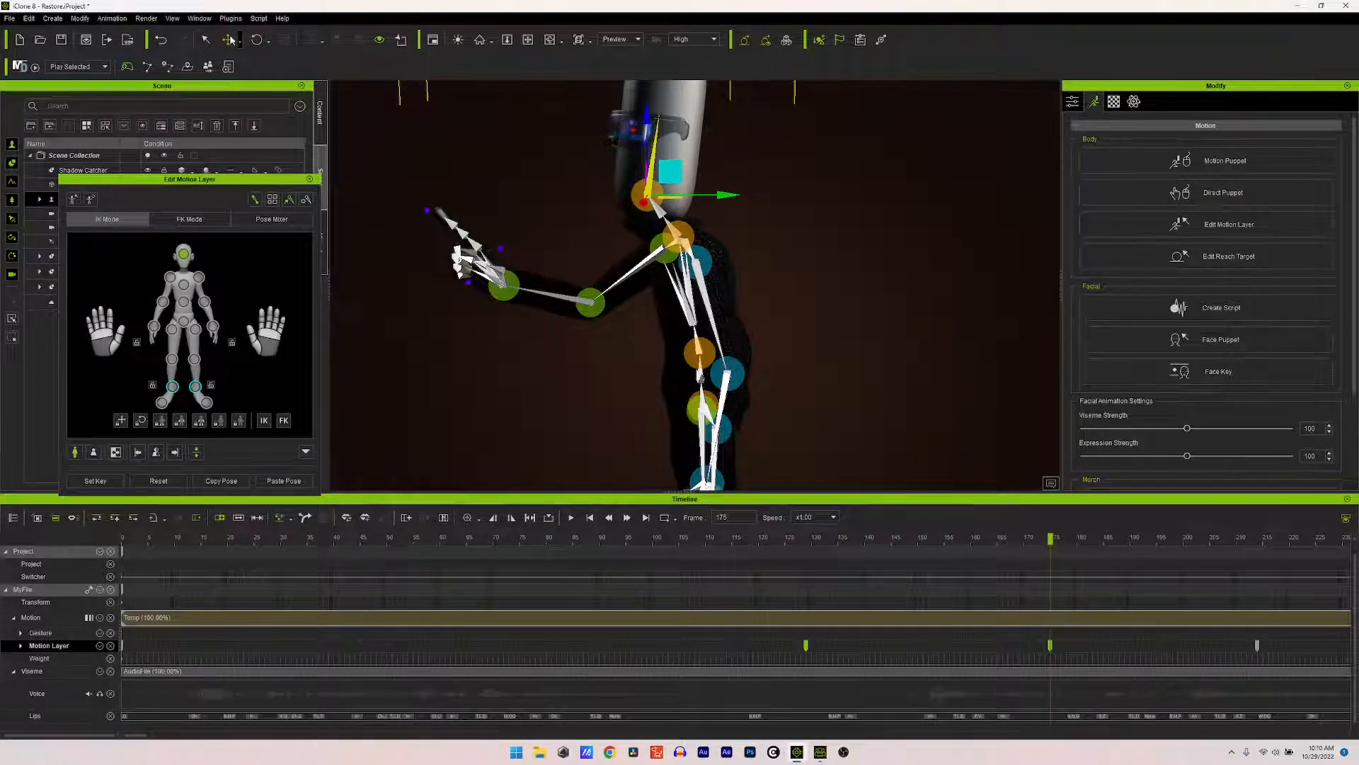
left_click(256, 41)
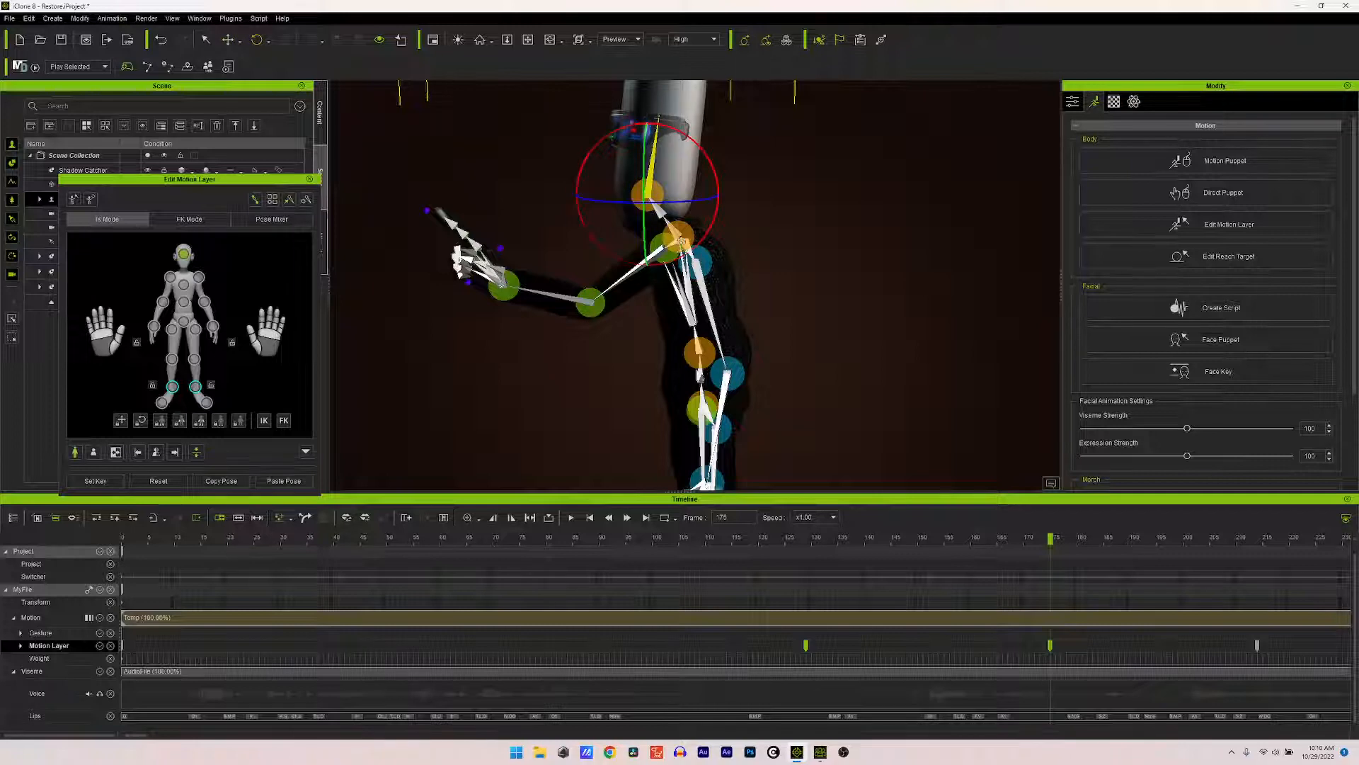
left_click(681, 241)
left_click_drag(720, 176, 687, 221)
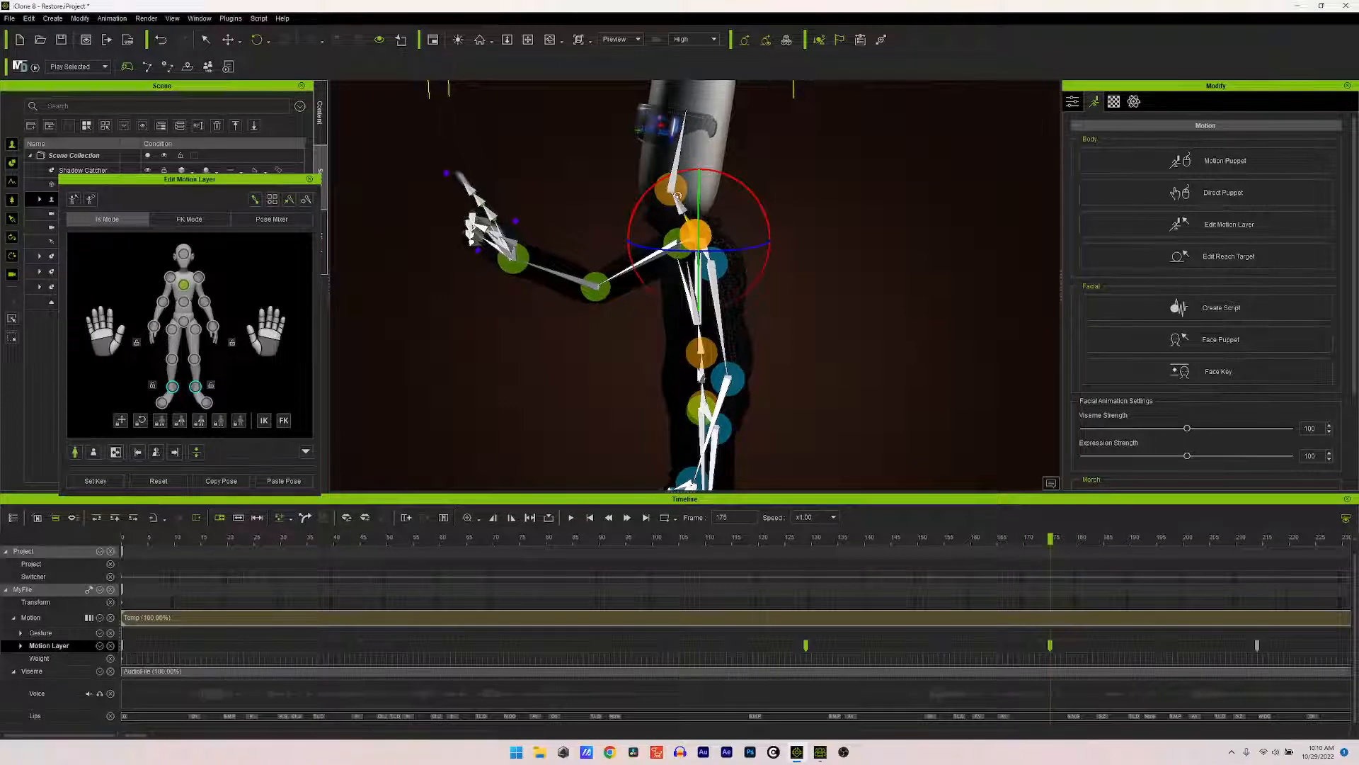
left_click(677, 188)
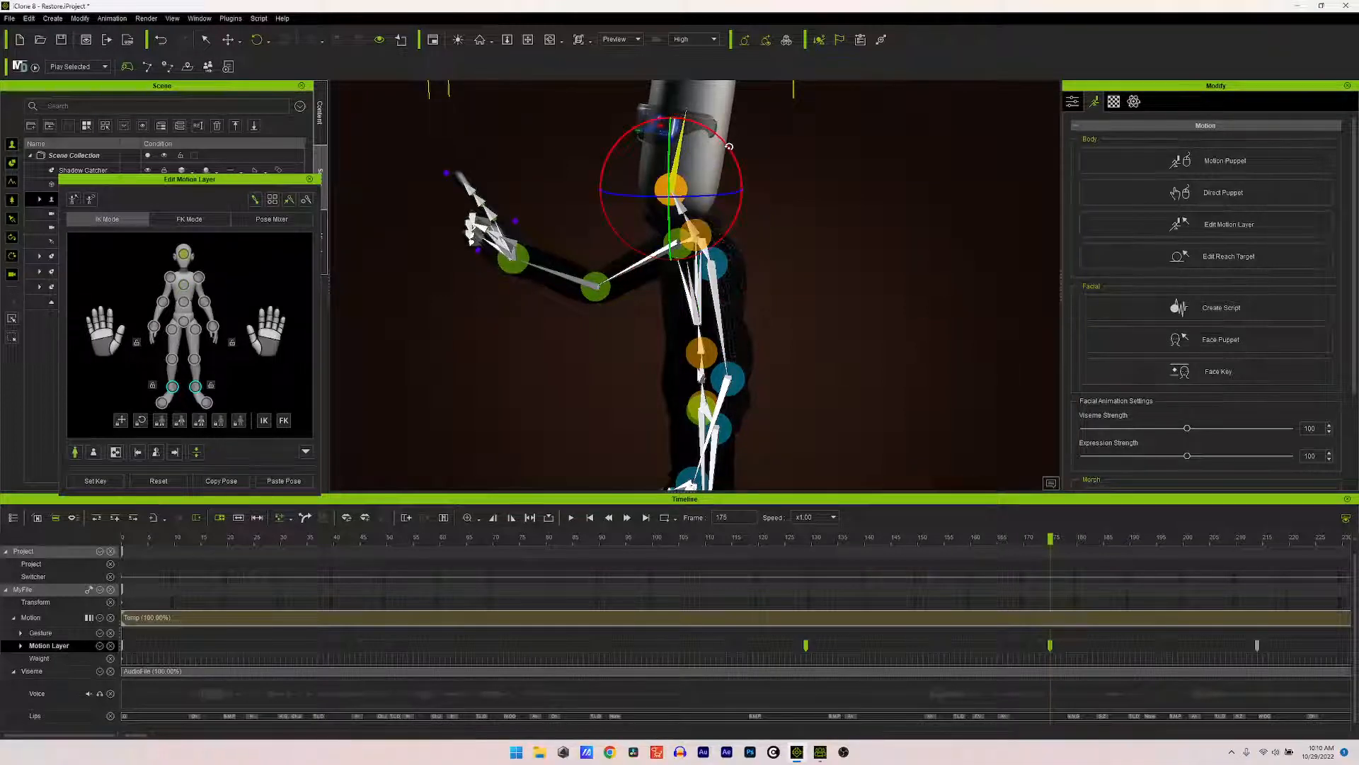
left_click_drag(735, 144, 707, 150)
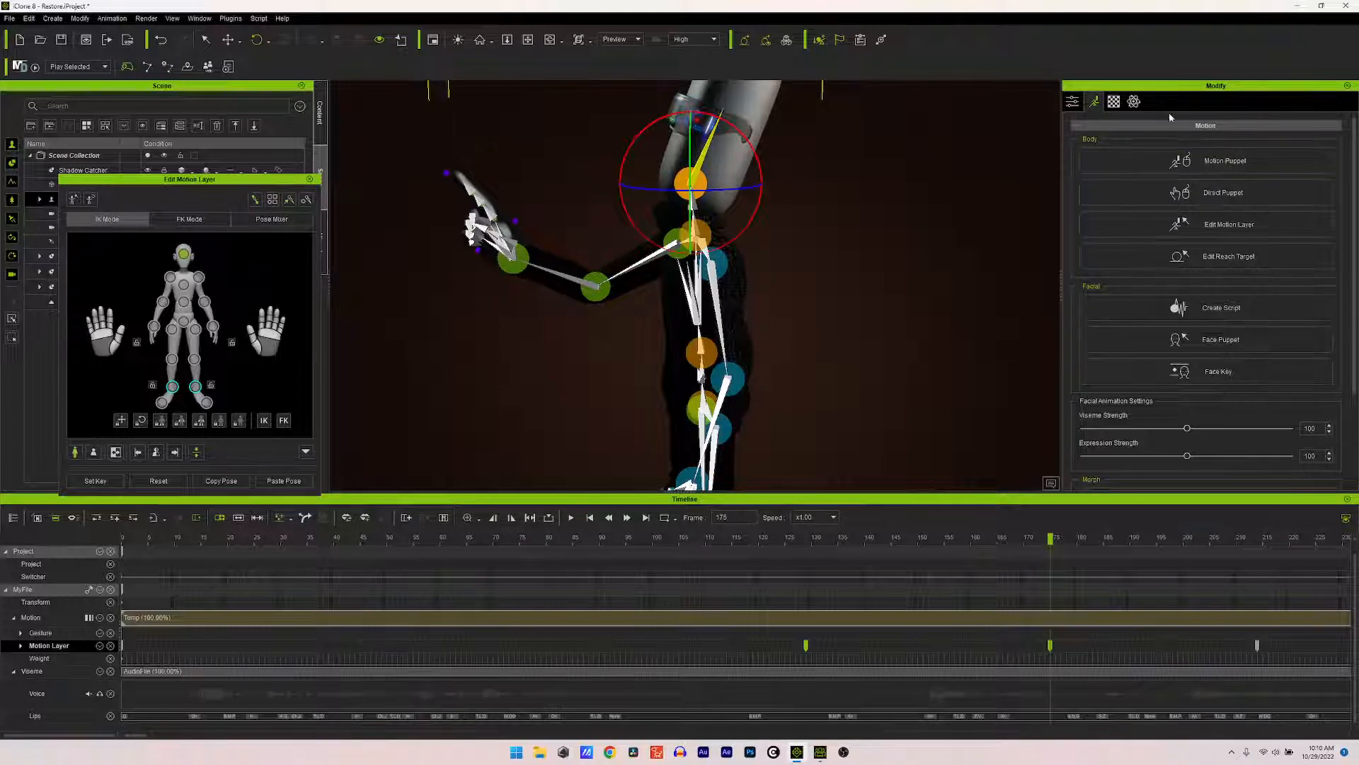
Step: In FK Mode, set the RL_Neck bone's X, Y and Z rotation to 0 at frame 175
left_click(189, 219)
scroll(190, 410, "down", 1)
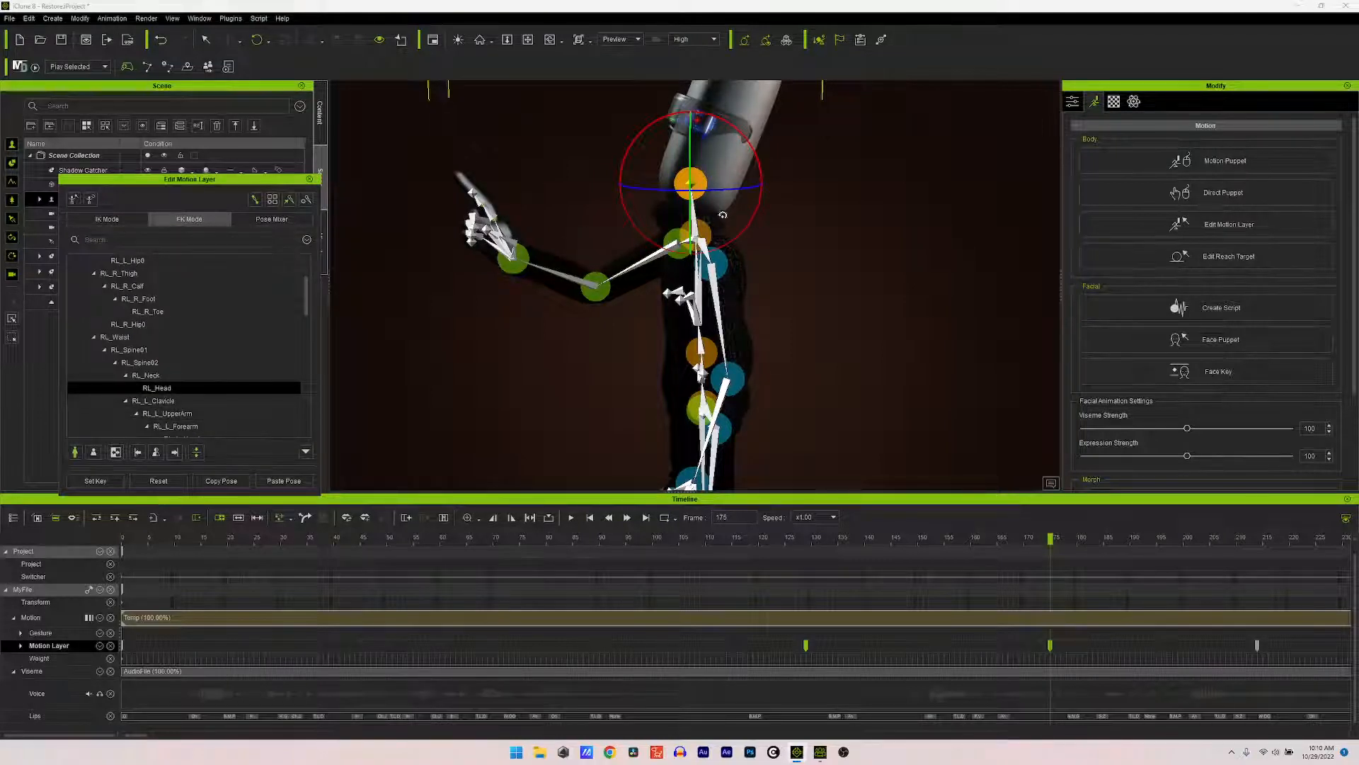
left_click(146, 376)
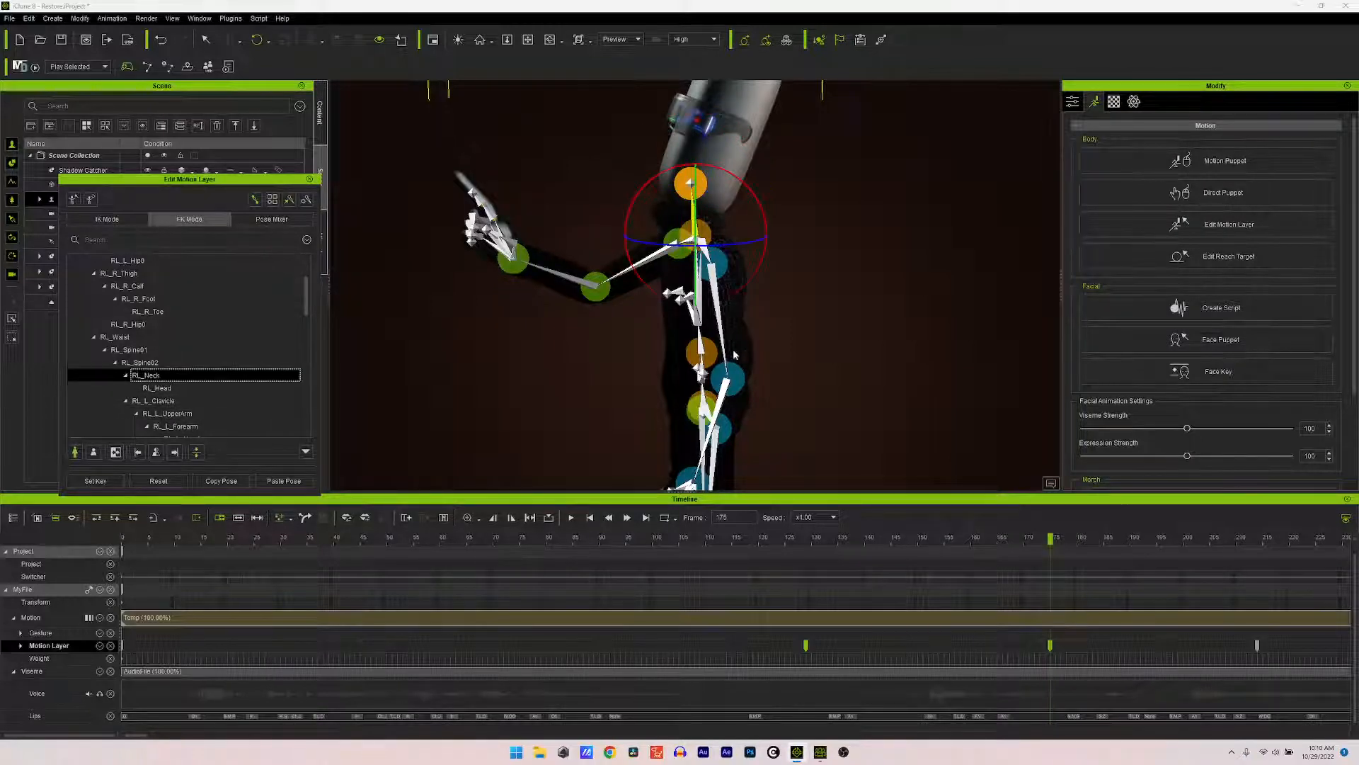
right_click_drag(765, 344, 1074, 318)
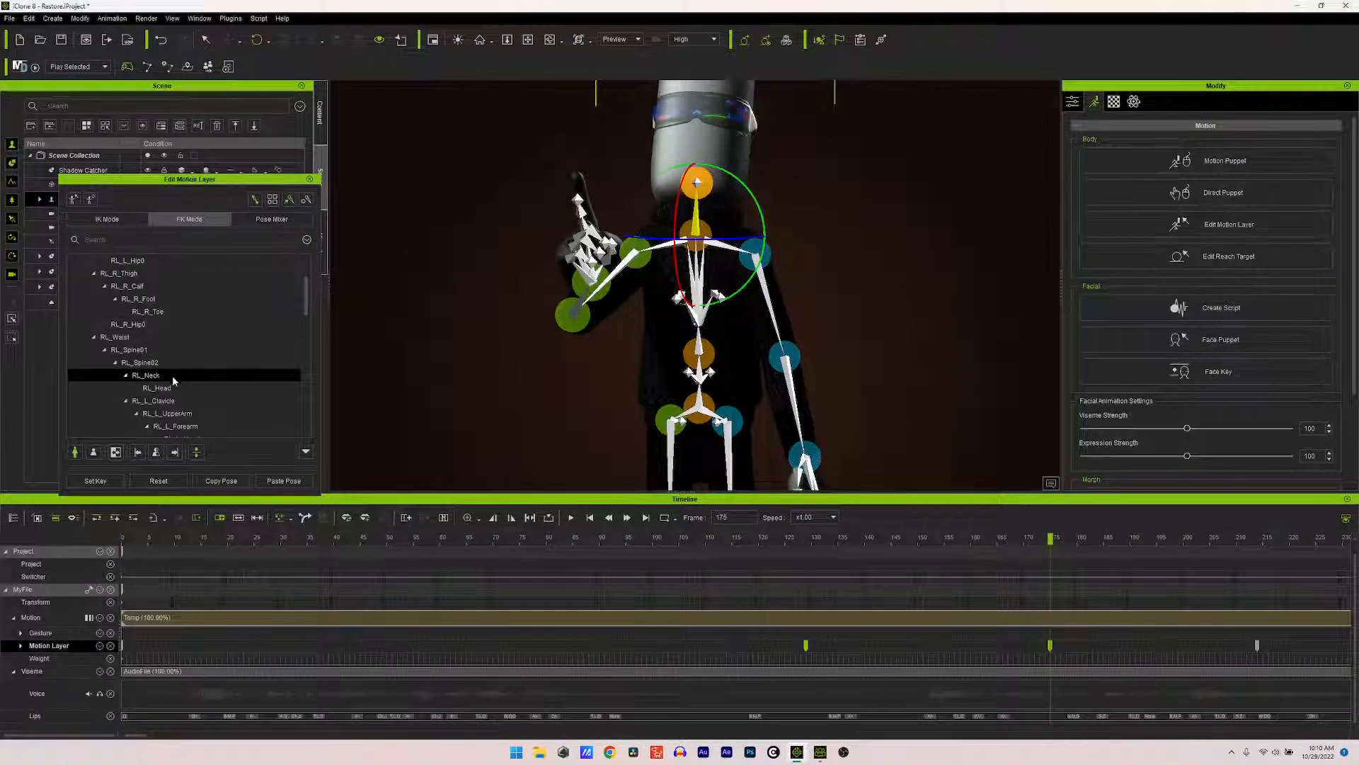
left_click(304, 453)
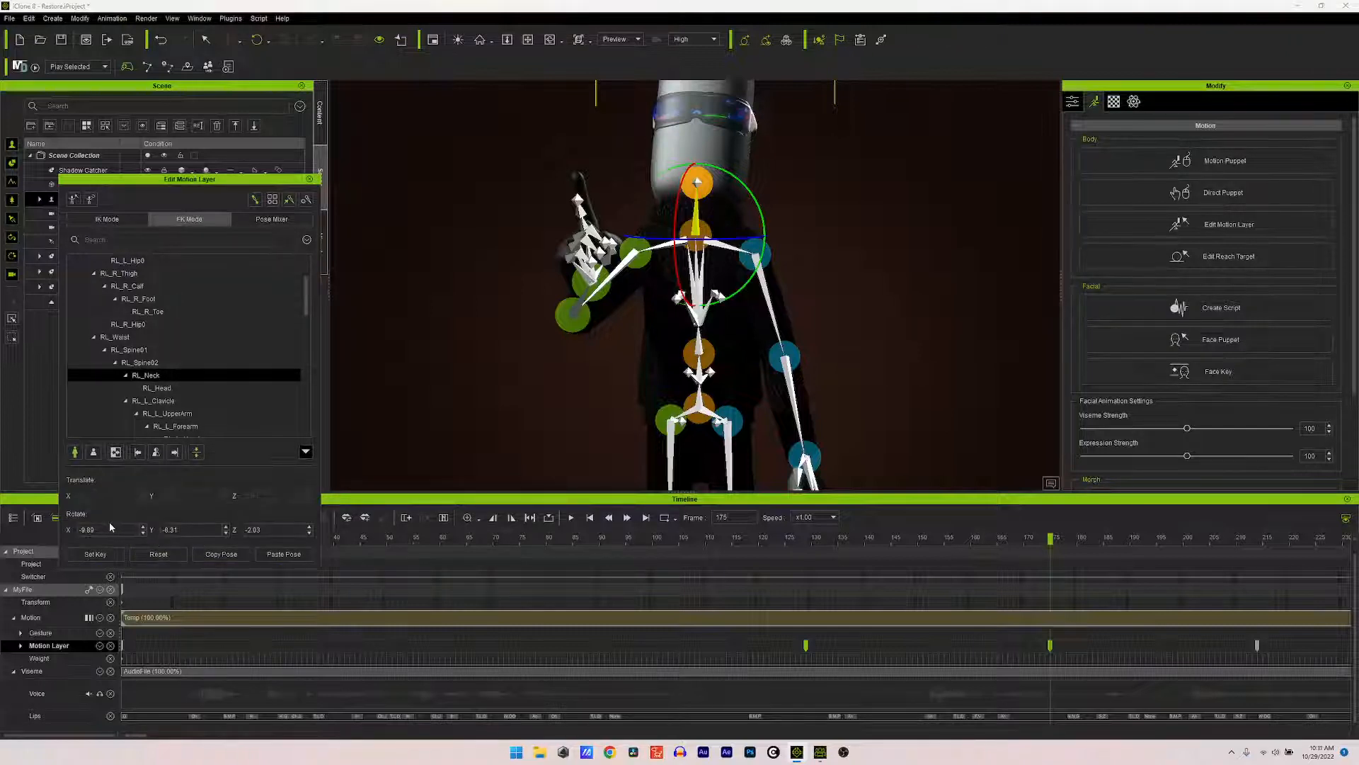
left_click_drag(99, 528, 68, 522)
type("0")
key("Return")
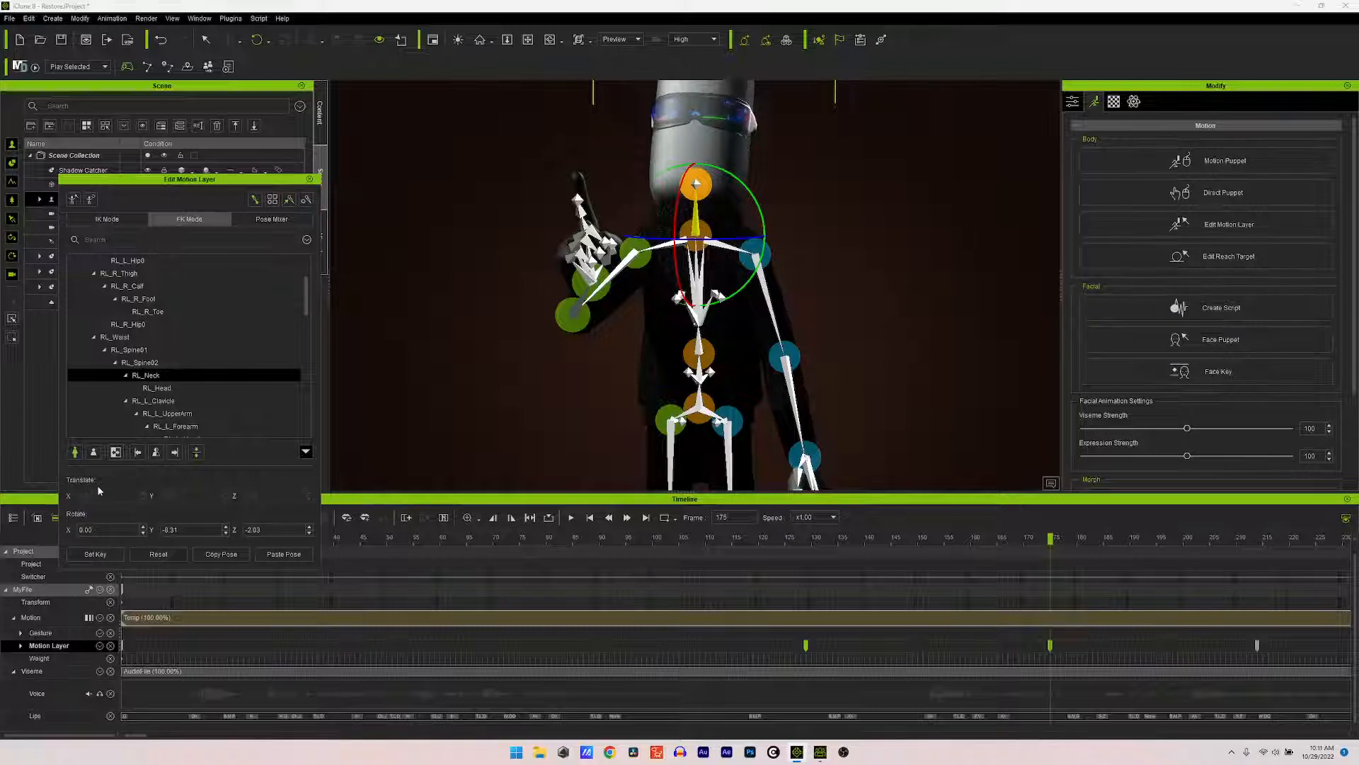
left_click_drag(190, 532, 144, 521)
type("0")
key("Return")
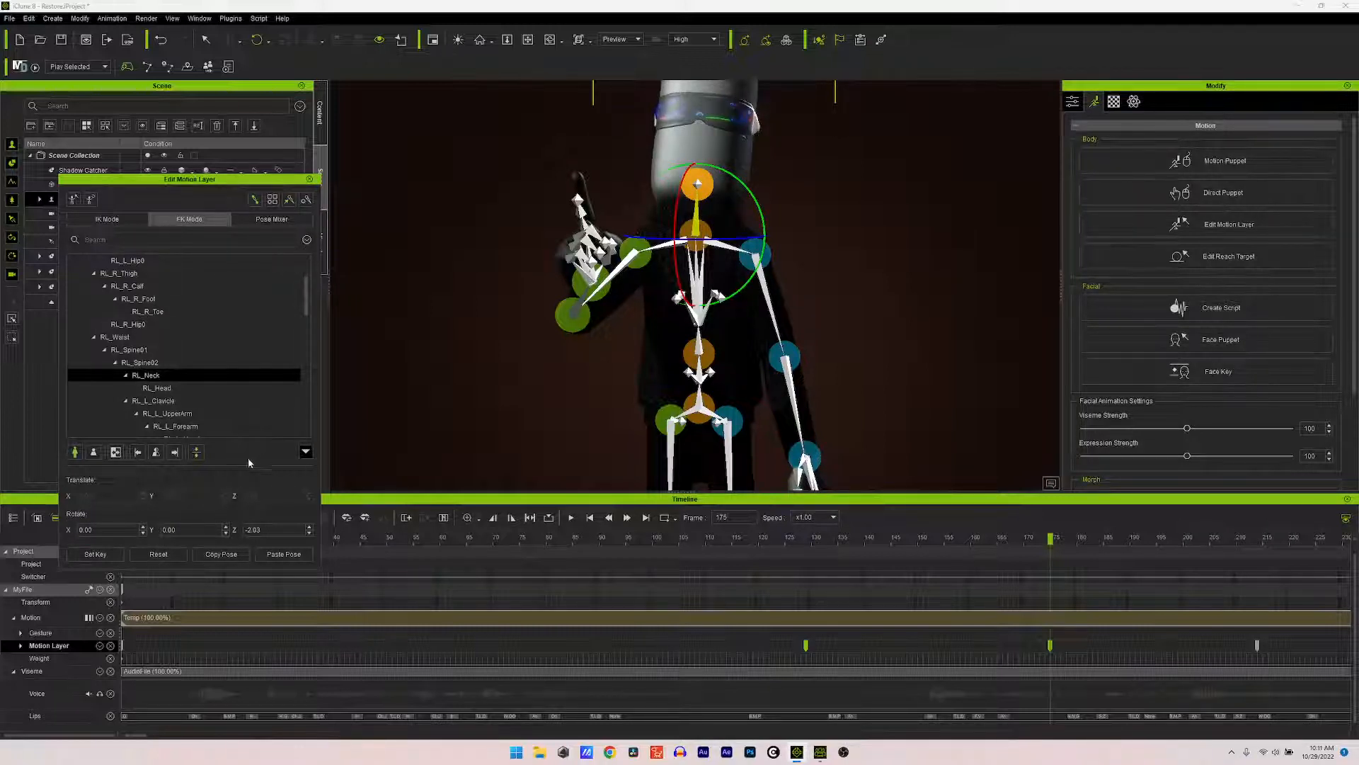
left_click_drag(268, 530, 245, 529)
type("0")
key("Return")
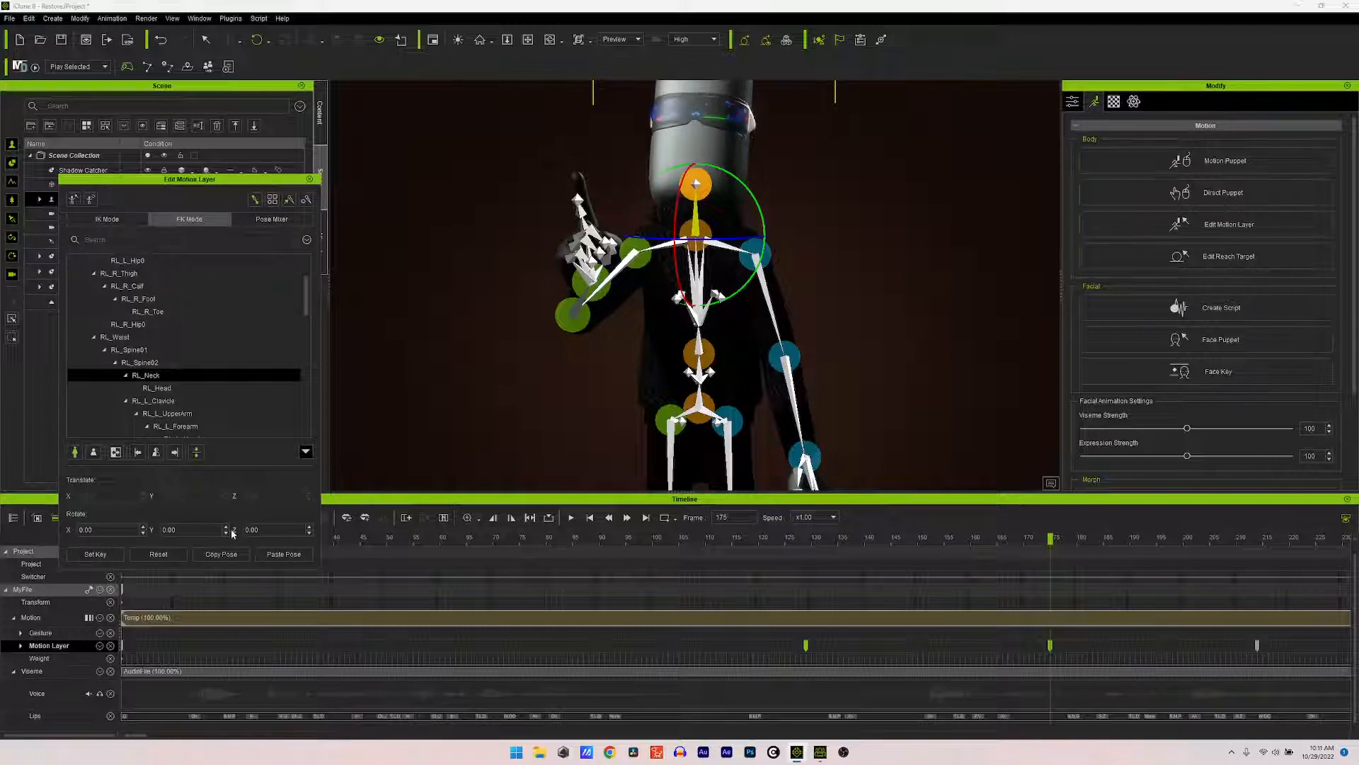
Step: Set the RL_Head bone's X, Y and Z rotation to 0 at frame 175
left_click(157, 388)
left_click_drag(115, 529, 53, 535)
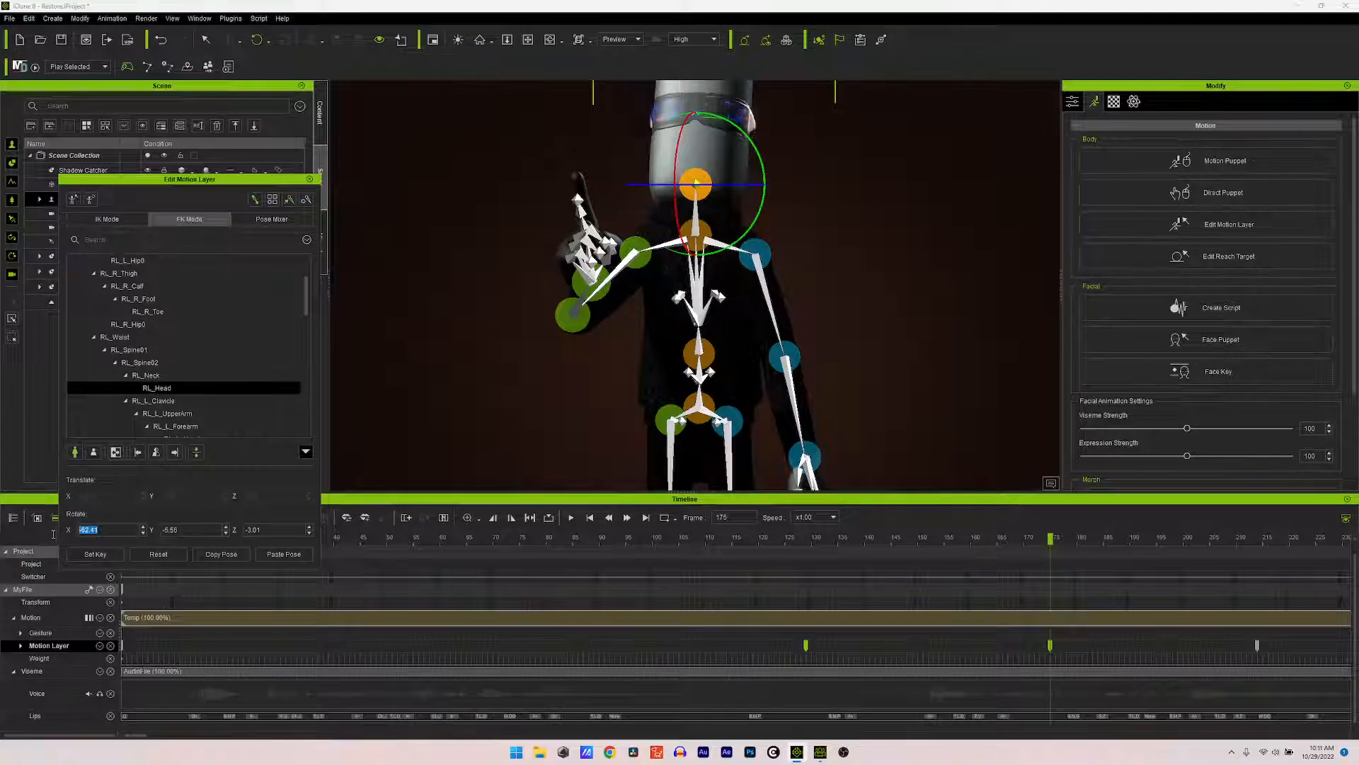
type("0")
key("Return")
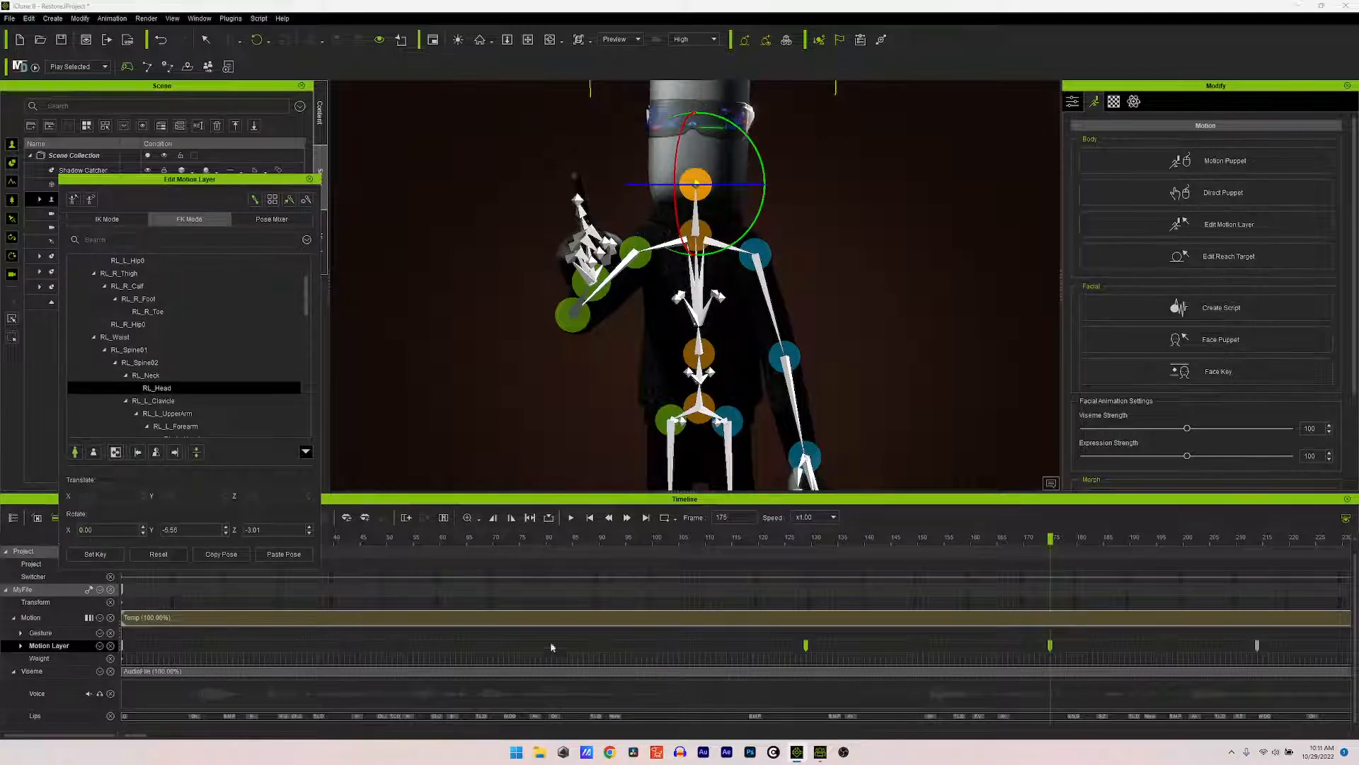
left_click_drag(184, 530, 160, 531)
type("0")
key("Return")
left_click_drag(273, 531, 221, 534)
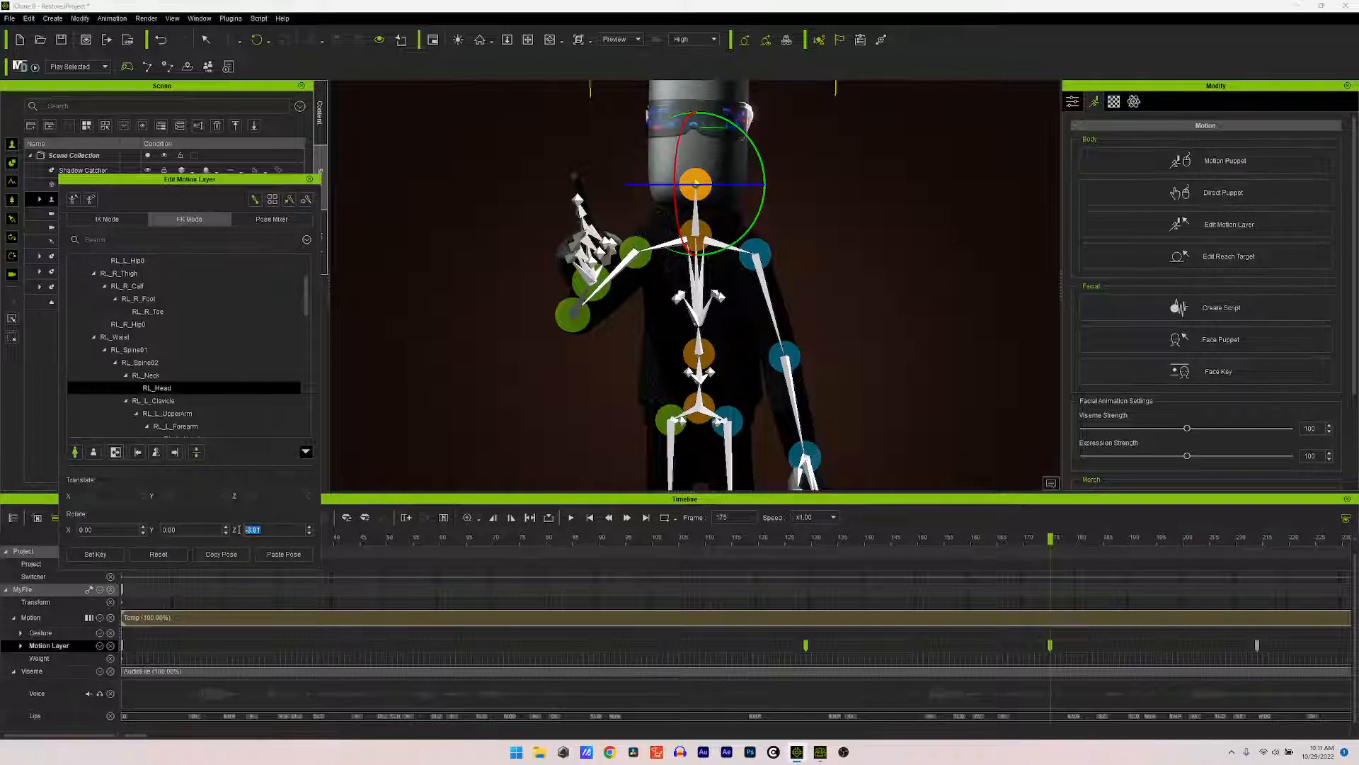
type("0")
Step: Switch to Camera 1 and scrub through frames 0 to 230 to review the corrected pose, ending at frame 0
left_click(638, 40)
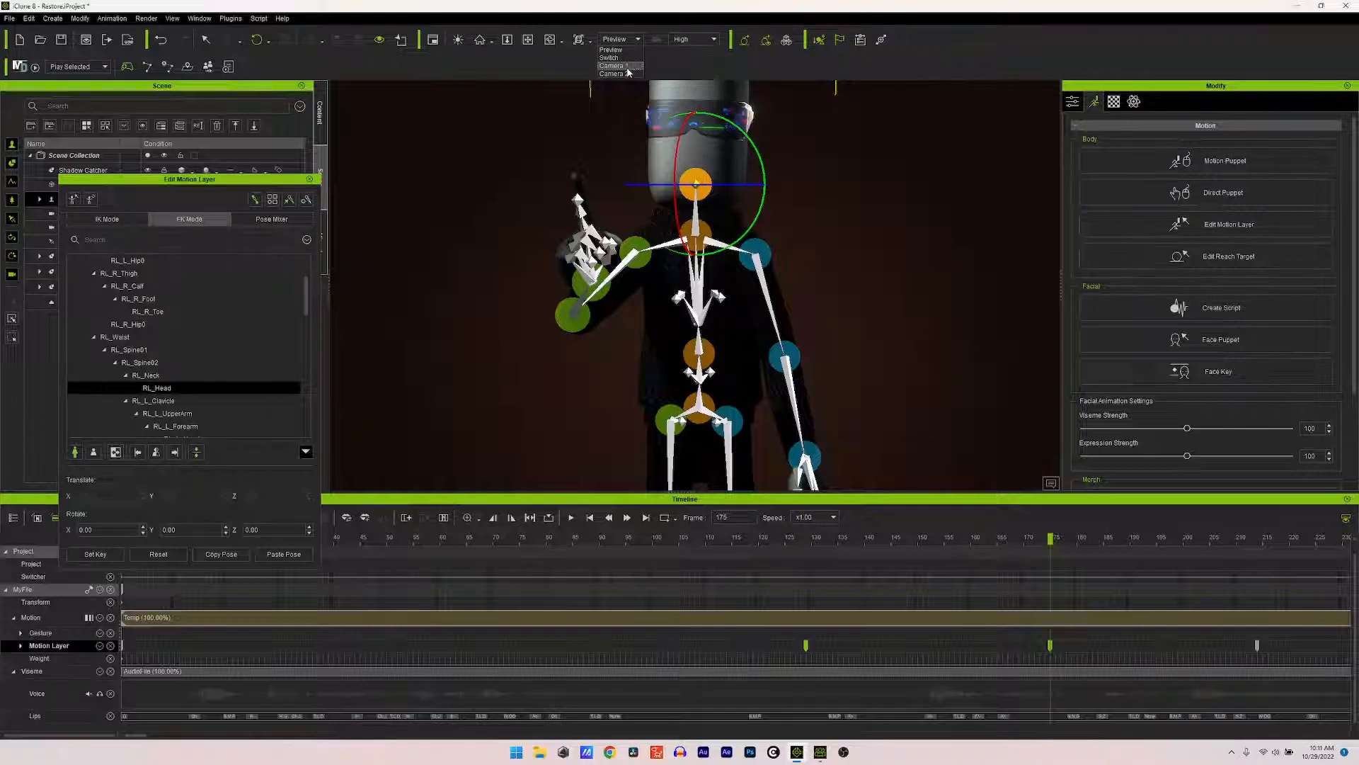
left_click(627, 66)
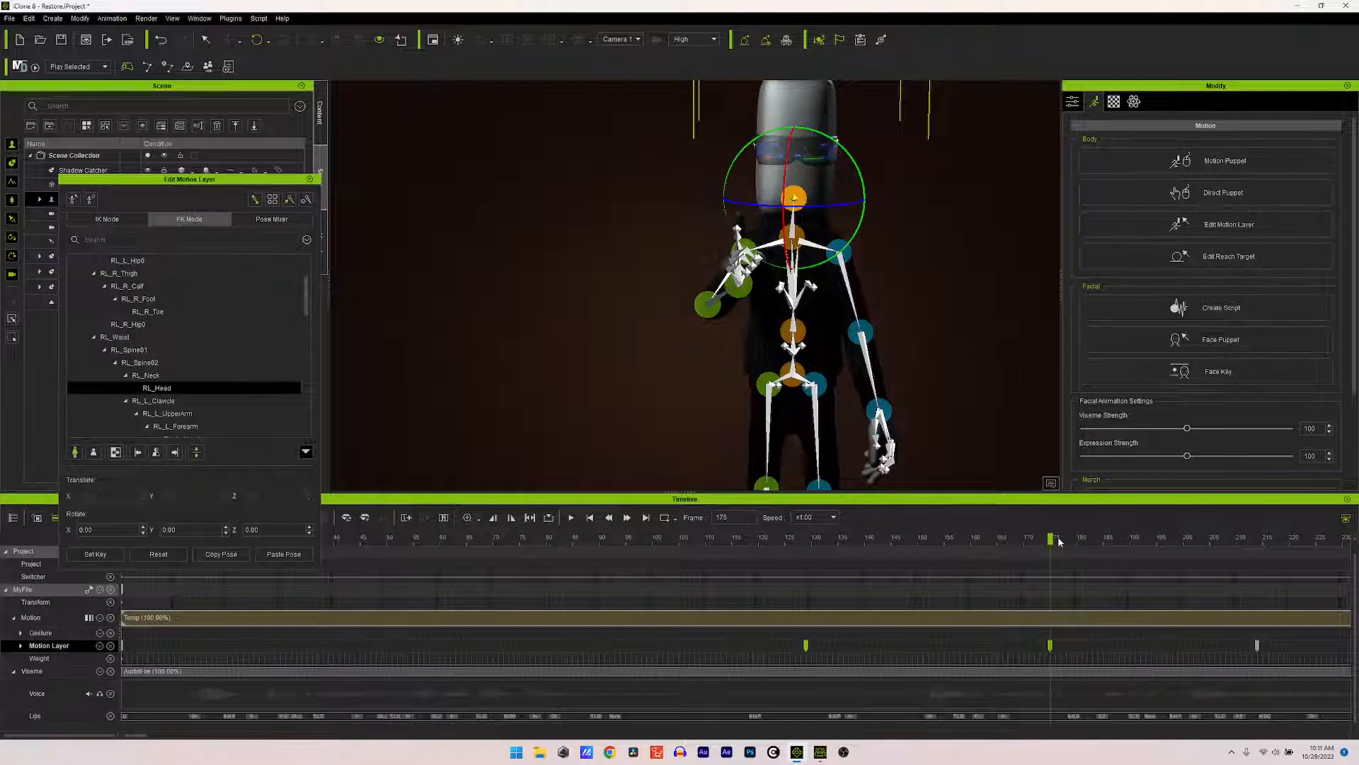
left_click_drag(1055, 539, 440, 539)
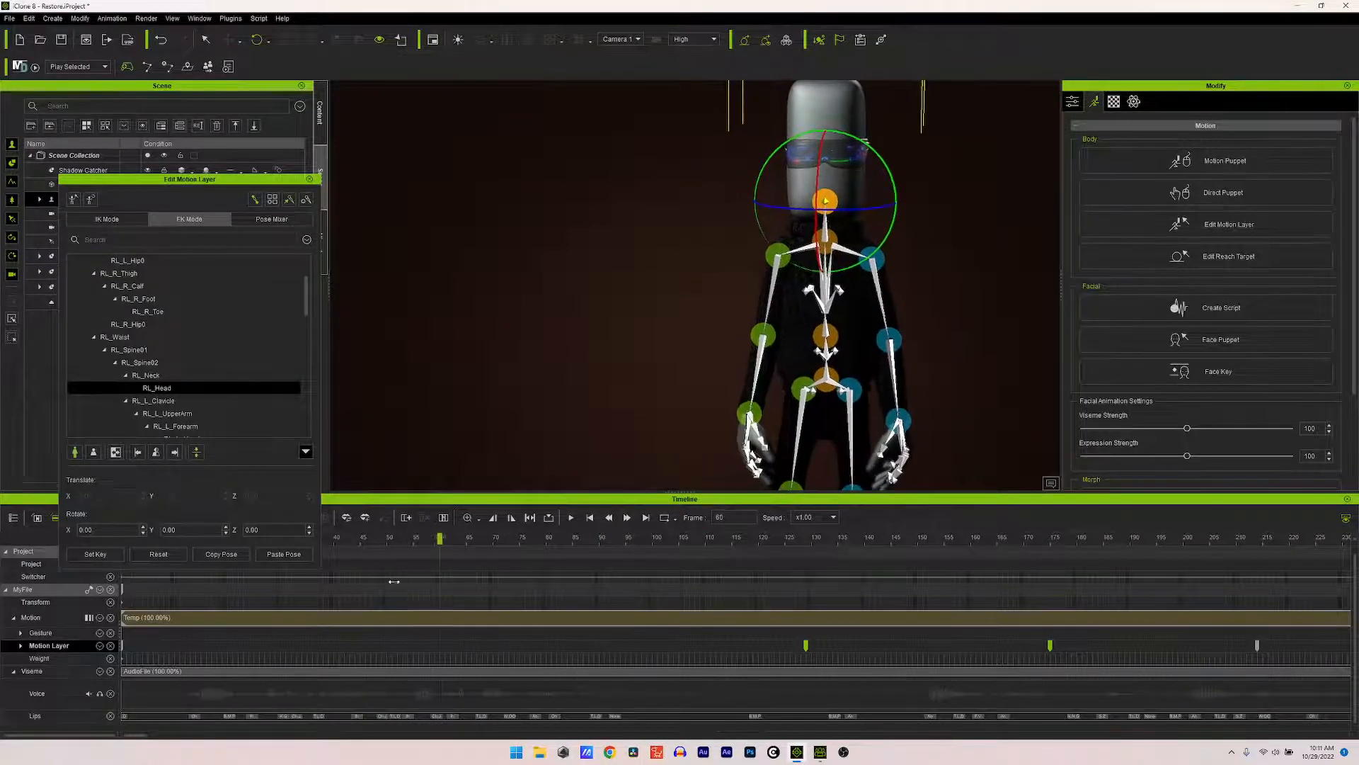
left_click_drag(393, 581, 1342, 616)
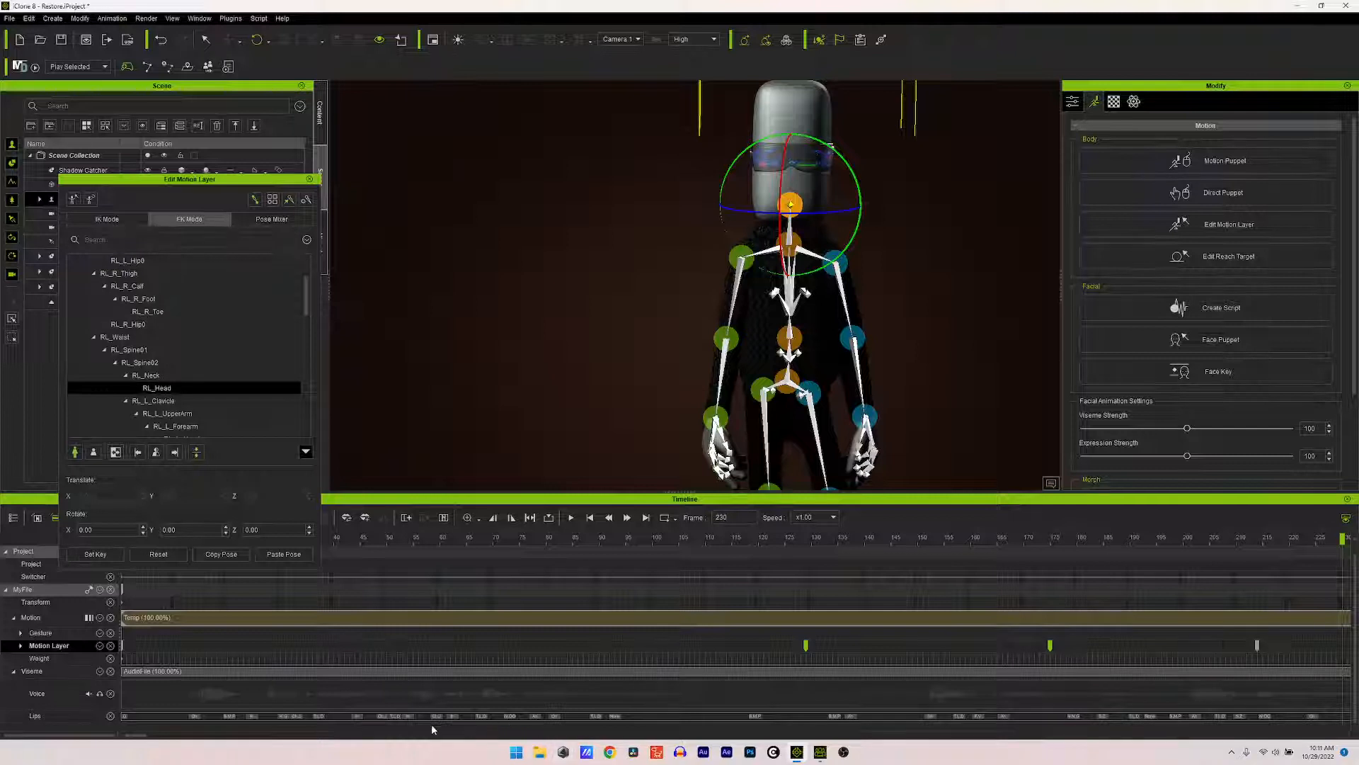
left_click_drag(139, 737, 138, 737)
left_click_drag(1343, 541, 132, 572)
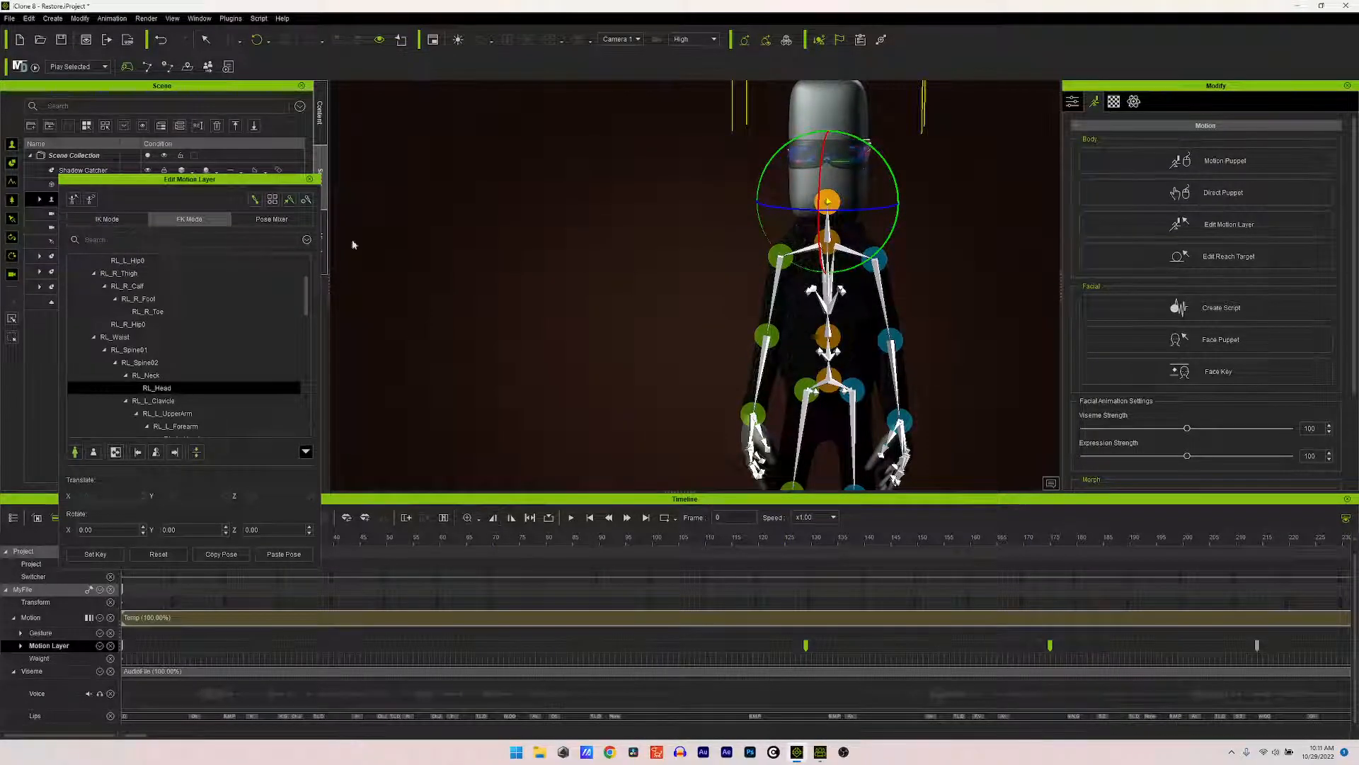
Step: Move the Edit Motion Layer window clear of the timeline, go to the camera switch at frame 245, and play the animation from the start
left_click_drag(232, 178, 196, 92)
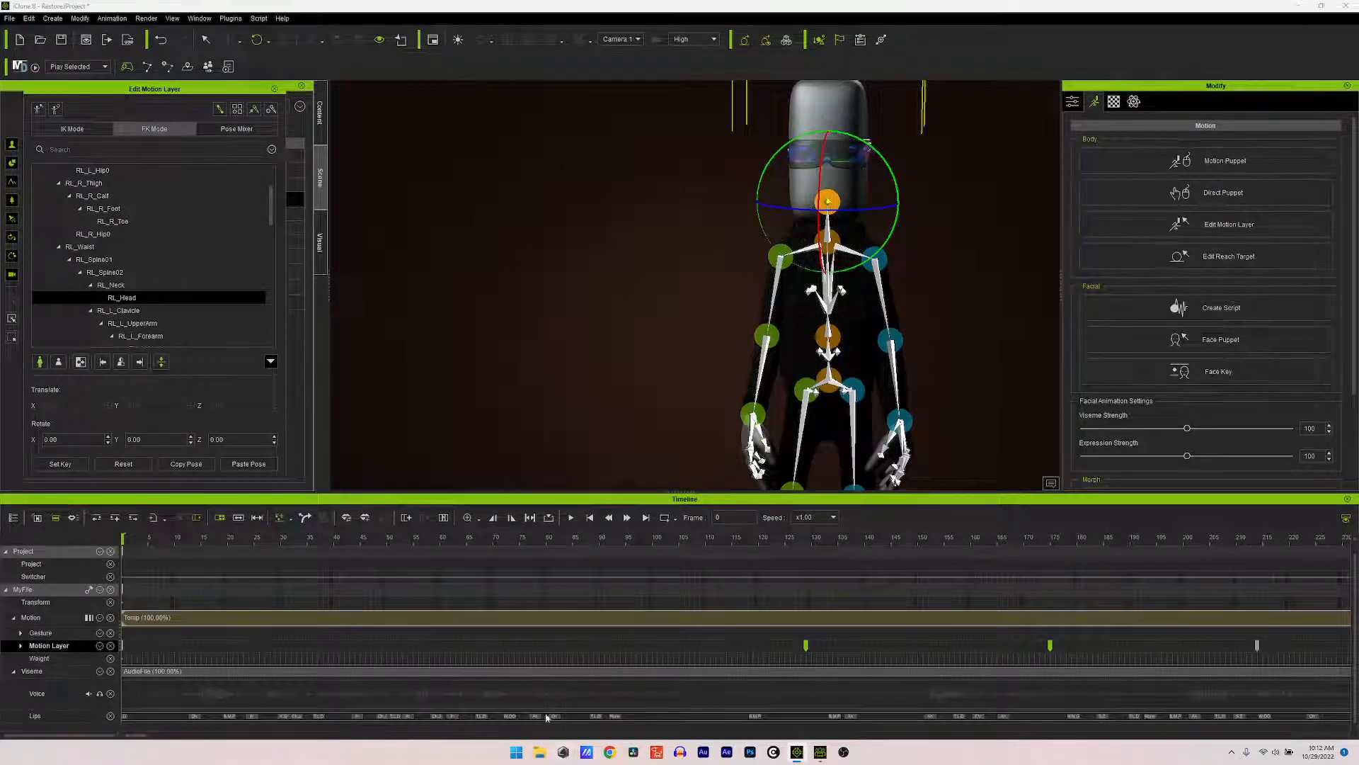
left_click_drag(127, 733, 152, 735)
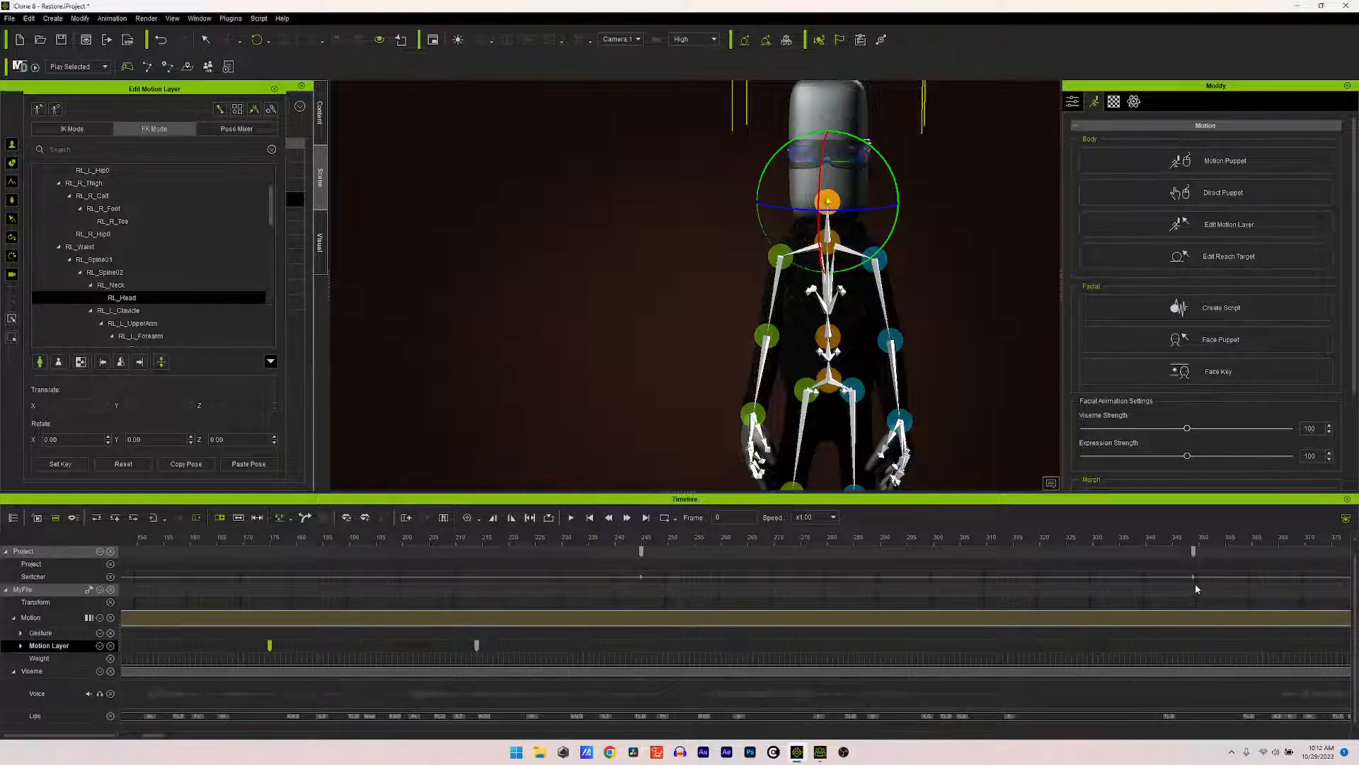
left_click(642, 589)
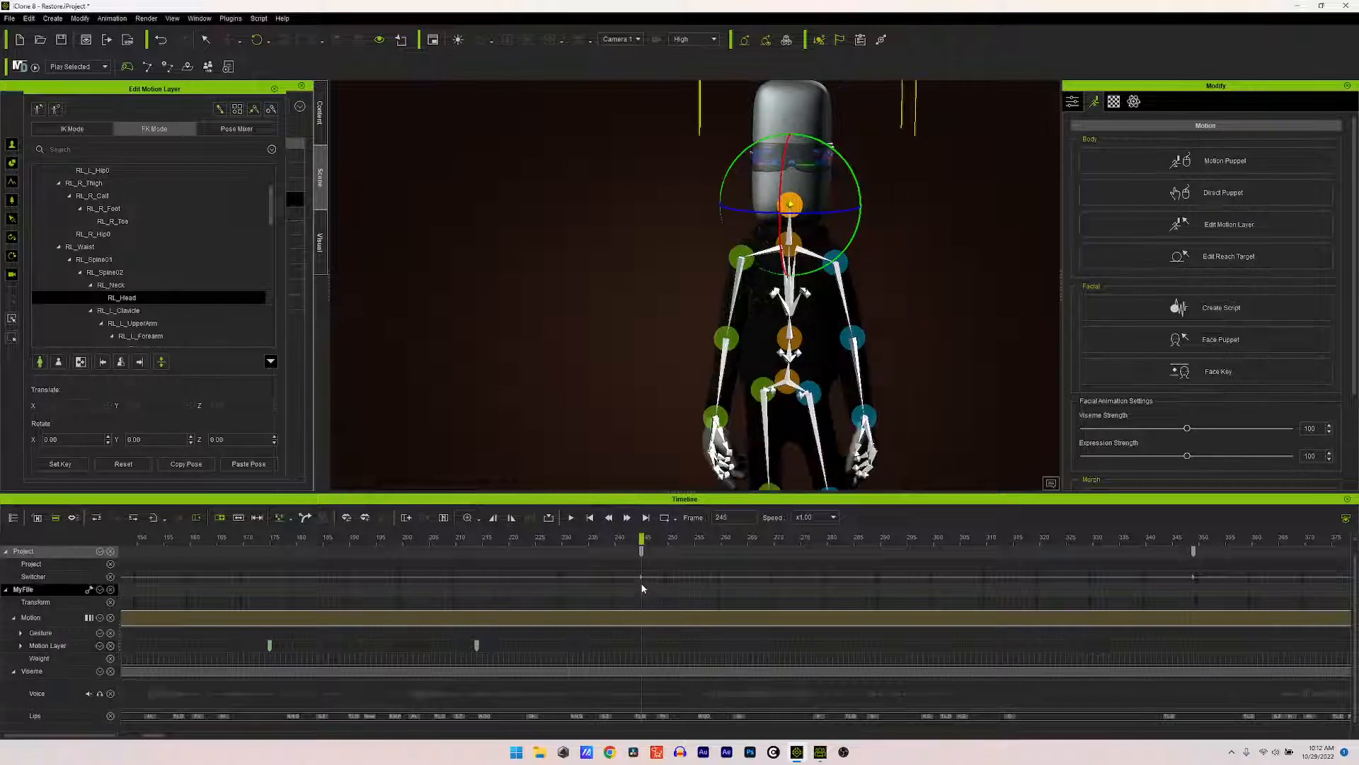
left_click(590, 518)
left_click(571, 518)
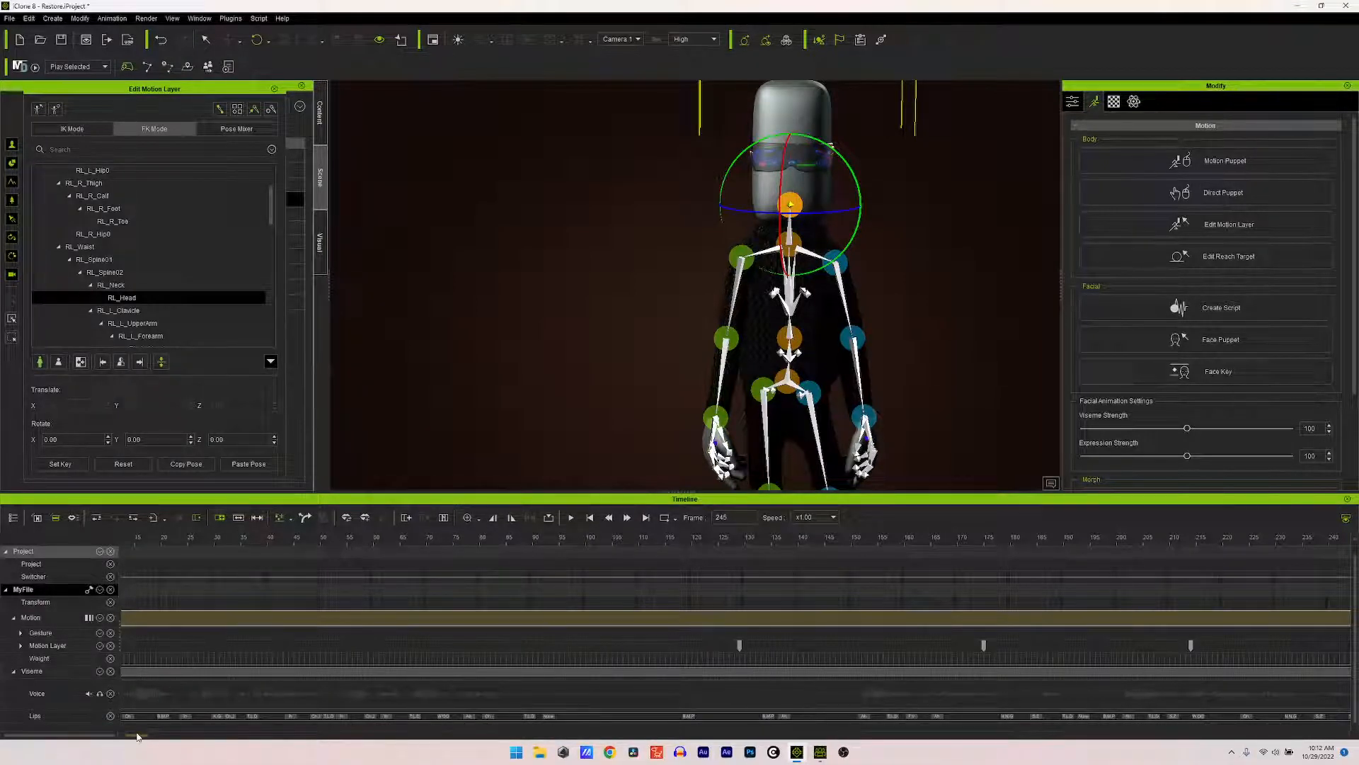
Step: Move the last Motion Layer key to frame 229 and the key before the raised-hand pose to frame 127
left_click_drag(138, 738, 148, 741)
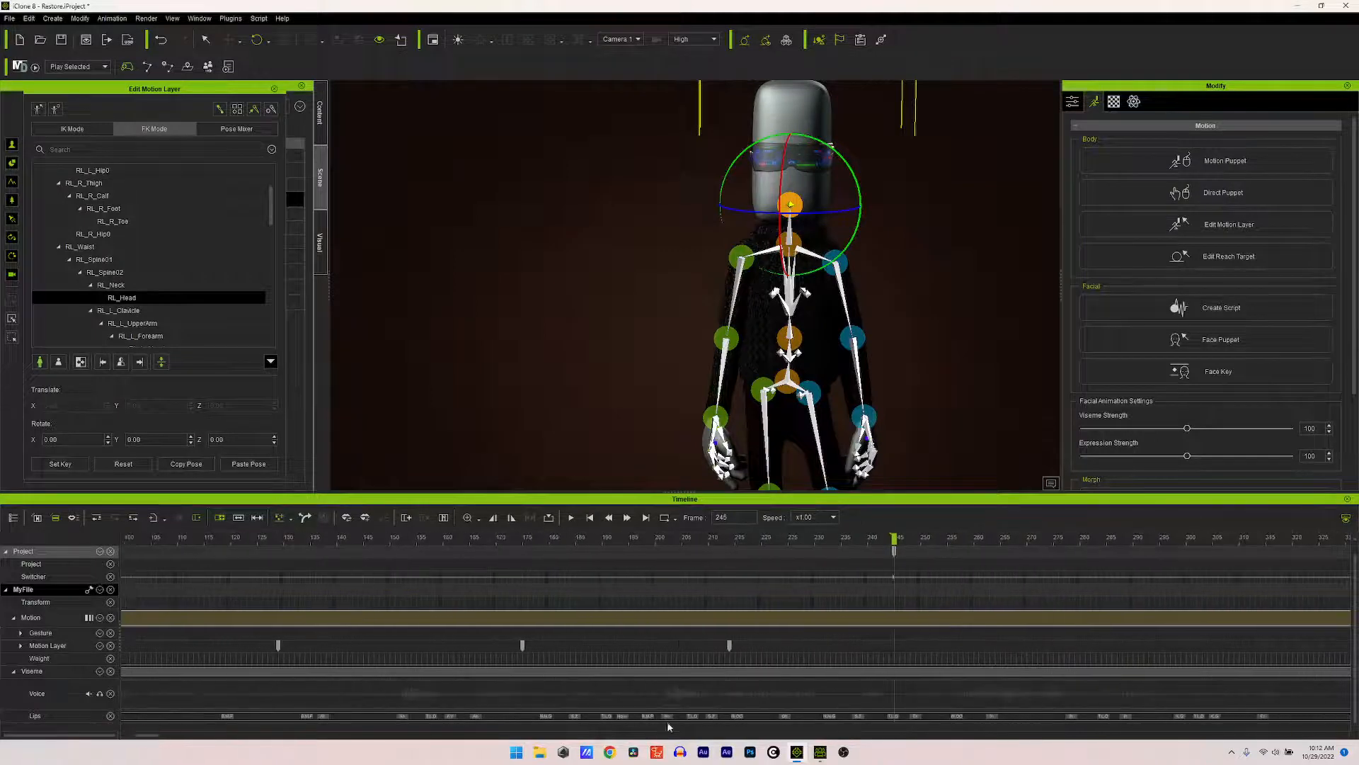
left_click_drag(728, 648, 811, 667)
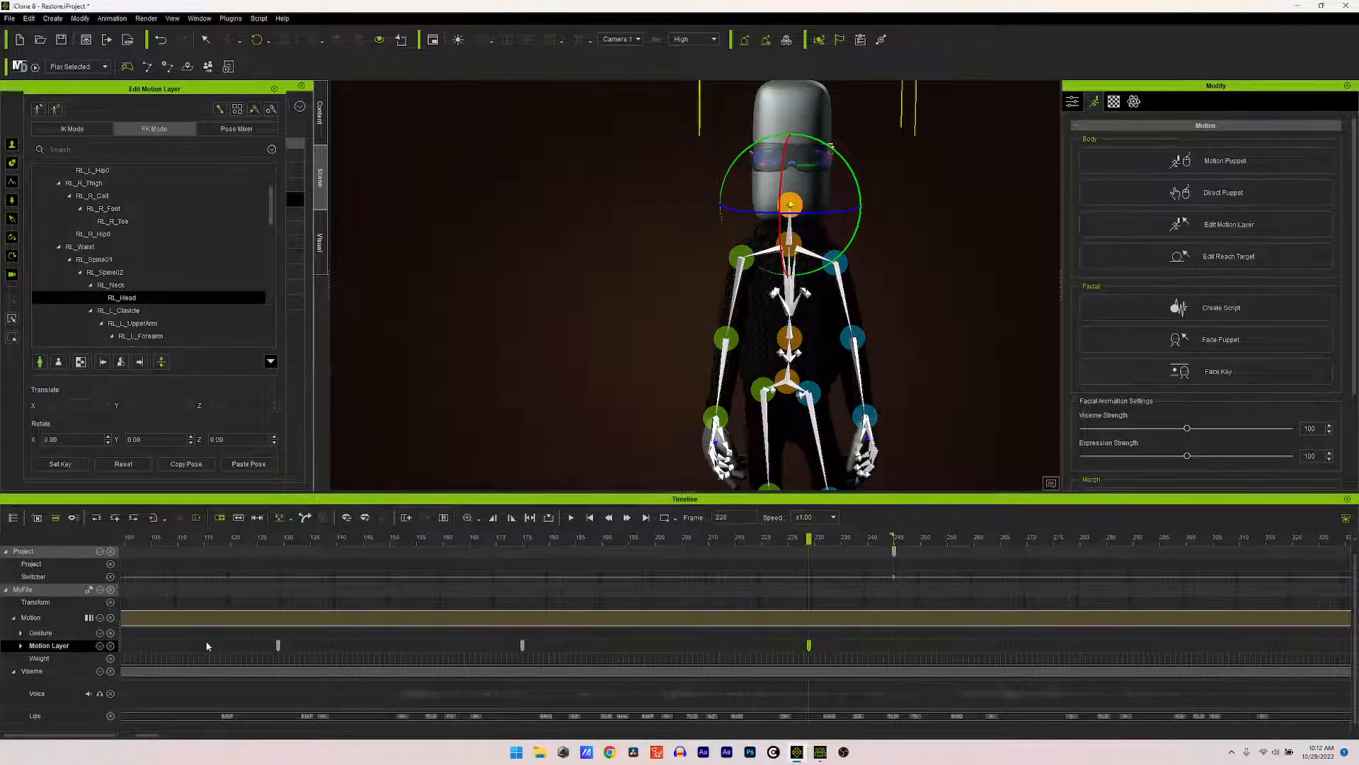
left_click_drag(279, 647, 272, 646)
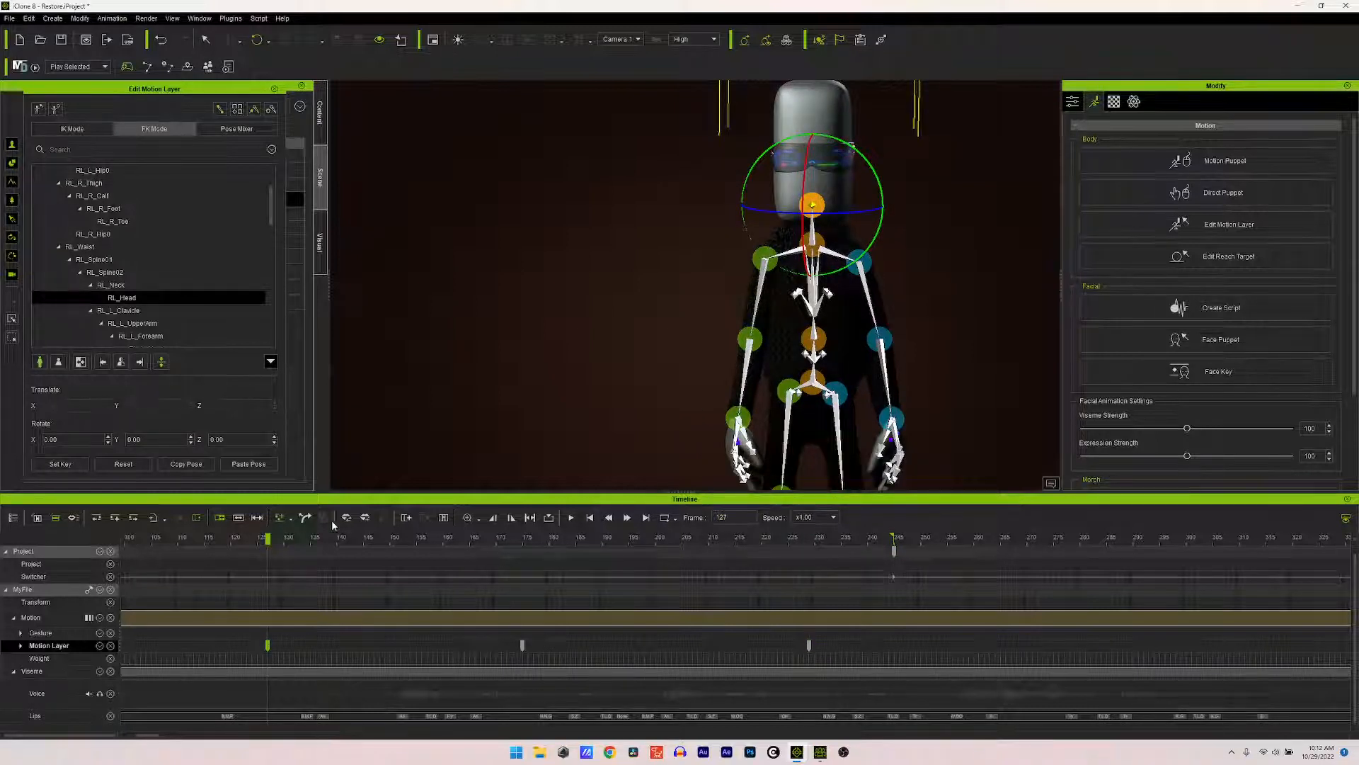
Step: Play the animation to review the retimed hand gesture, and return the playhead to frame 0
left_click(571, 519)
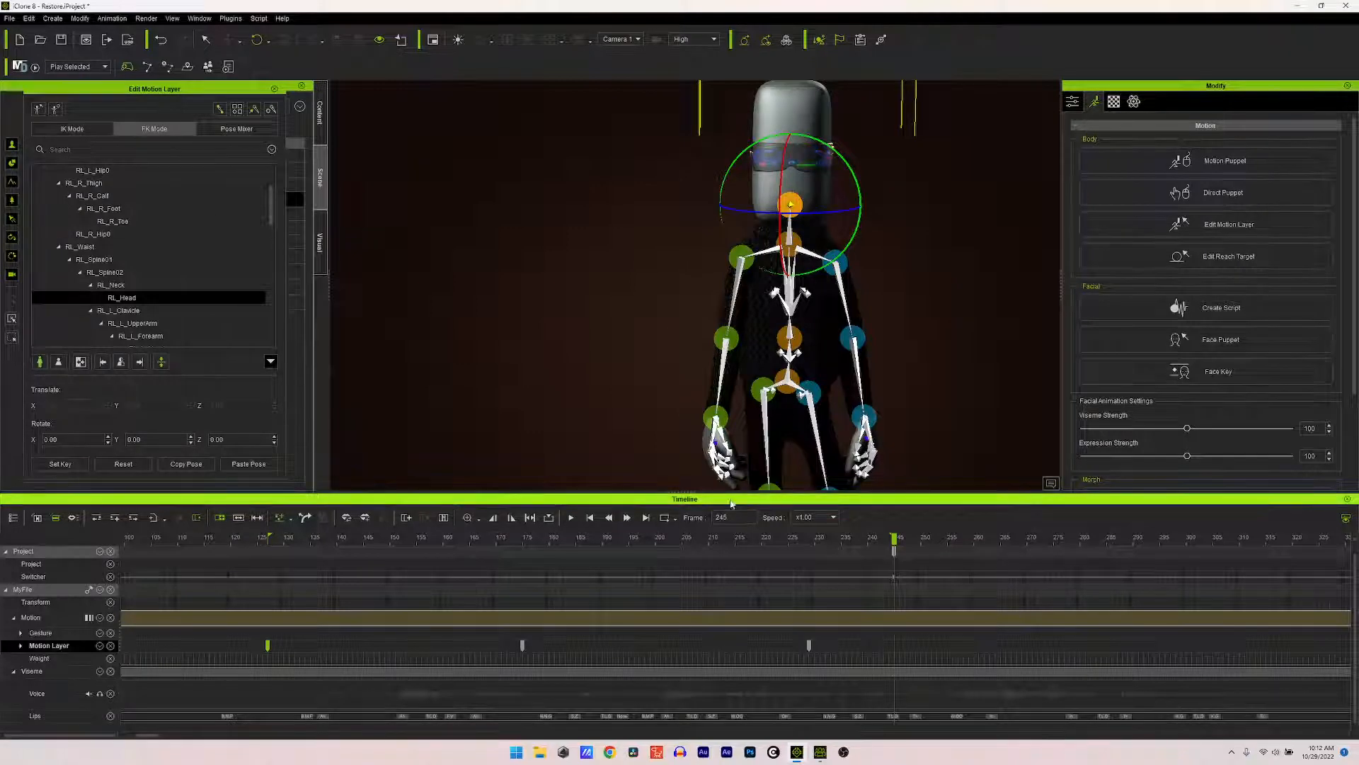
left_click(592, 519)
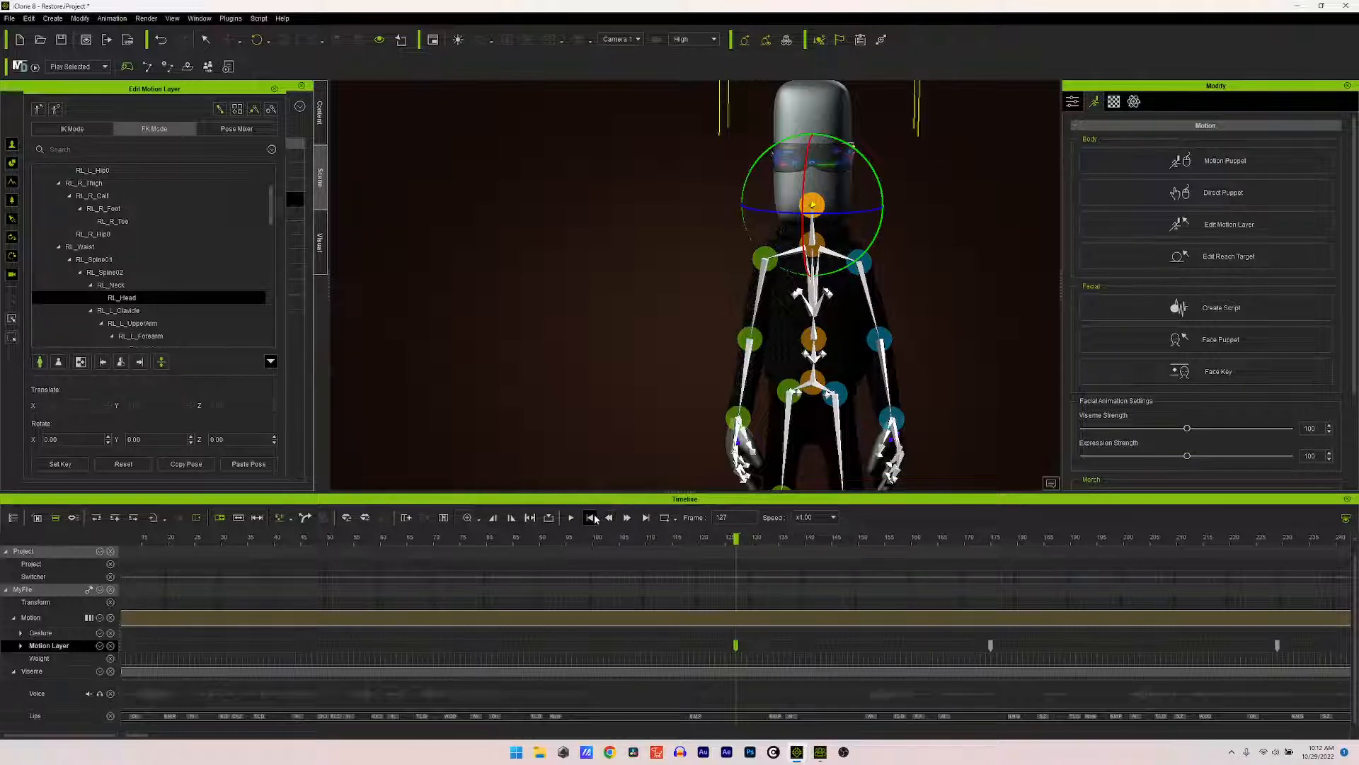
left_click_drag(736, 536, 113, 556)
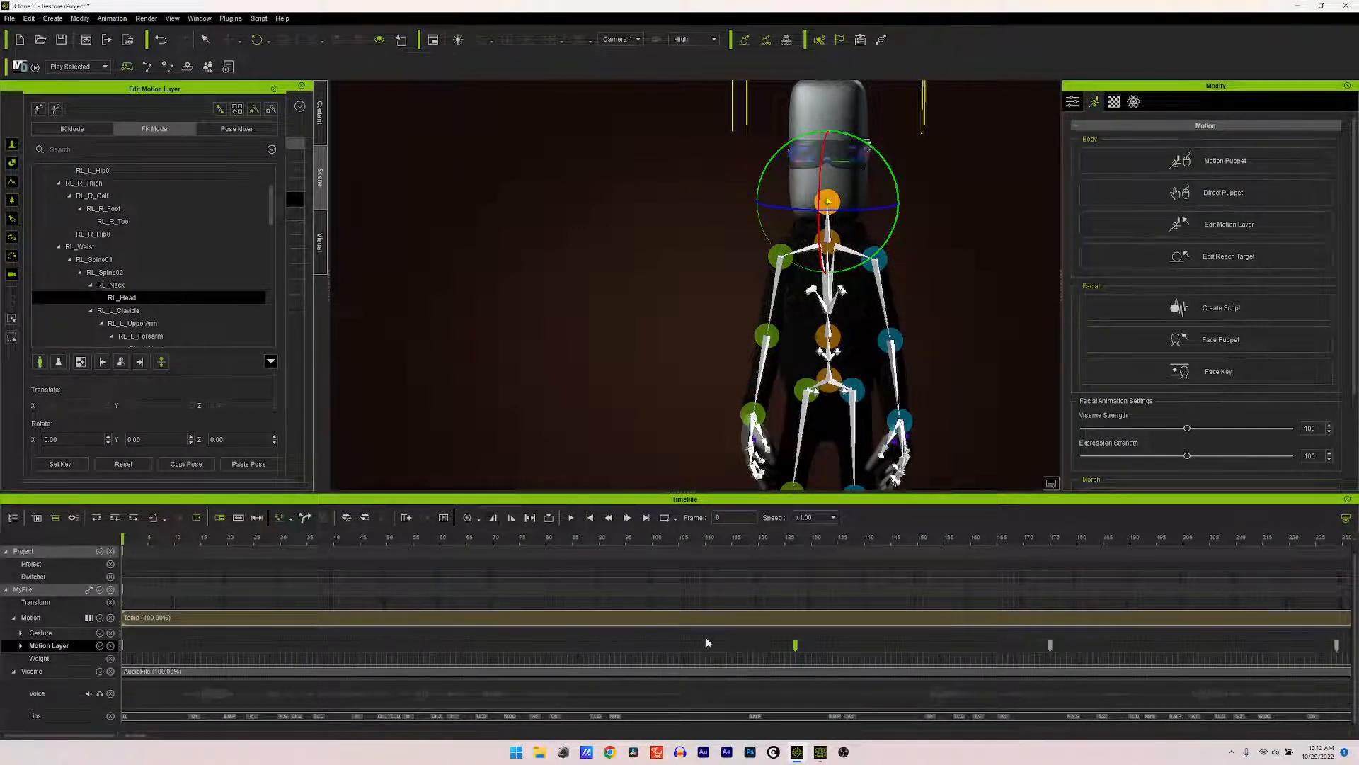
Step: Play the animation from the start, and scrub the recorded puppet motion between frames 5792 and 5737 to review its gestures
left_click(571, 518)
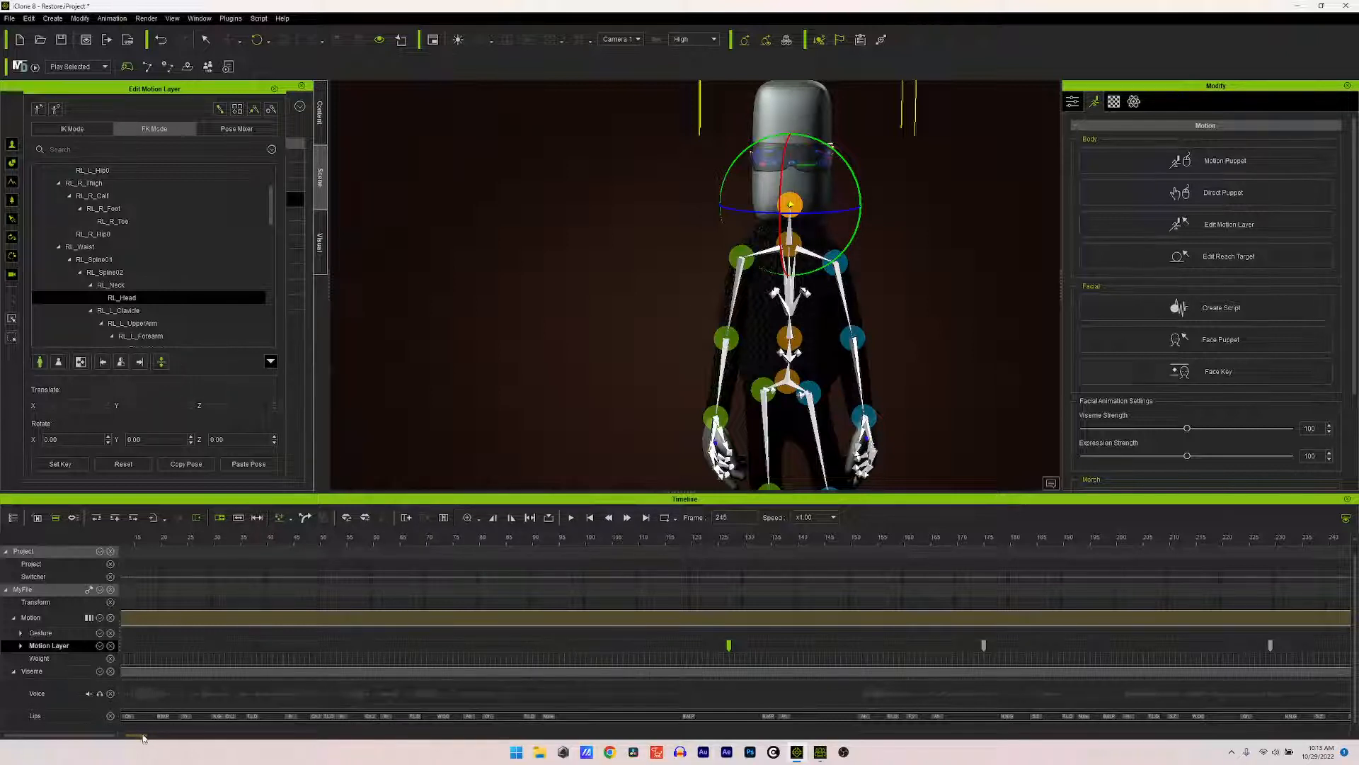
left_click_drag(139, 741, 838, 737)
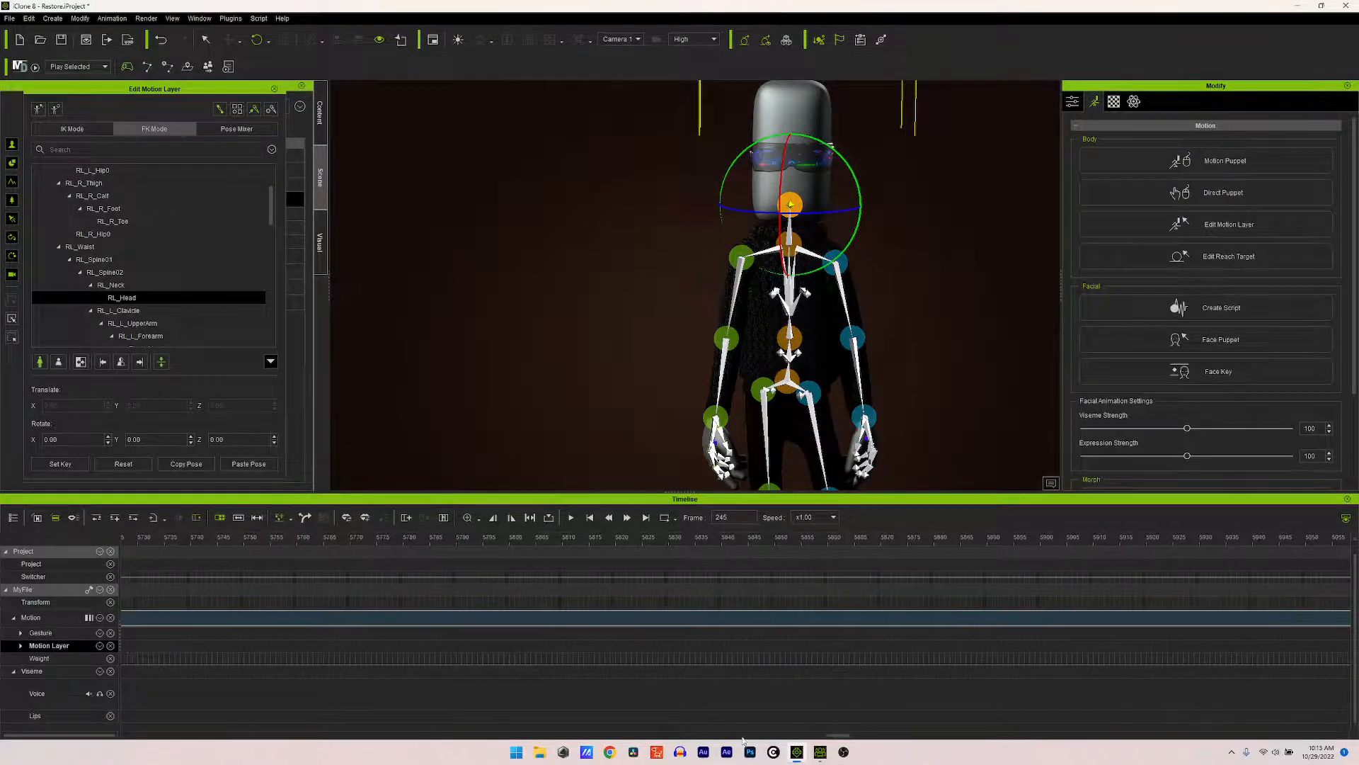
left_click(414, 578)
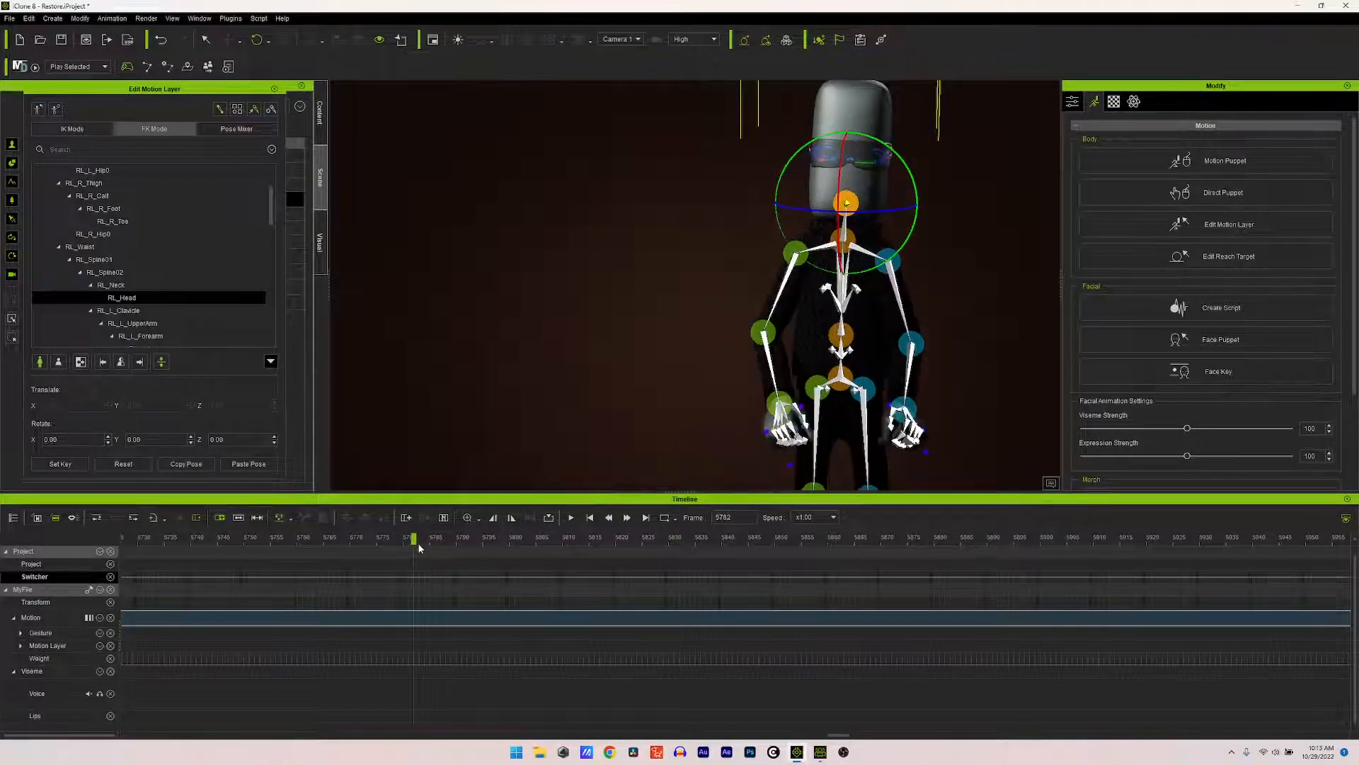
left_click_drag(429, 540, 175, 622)
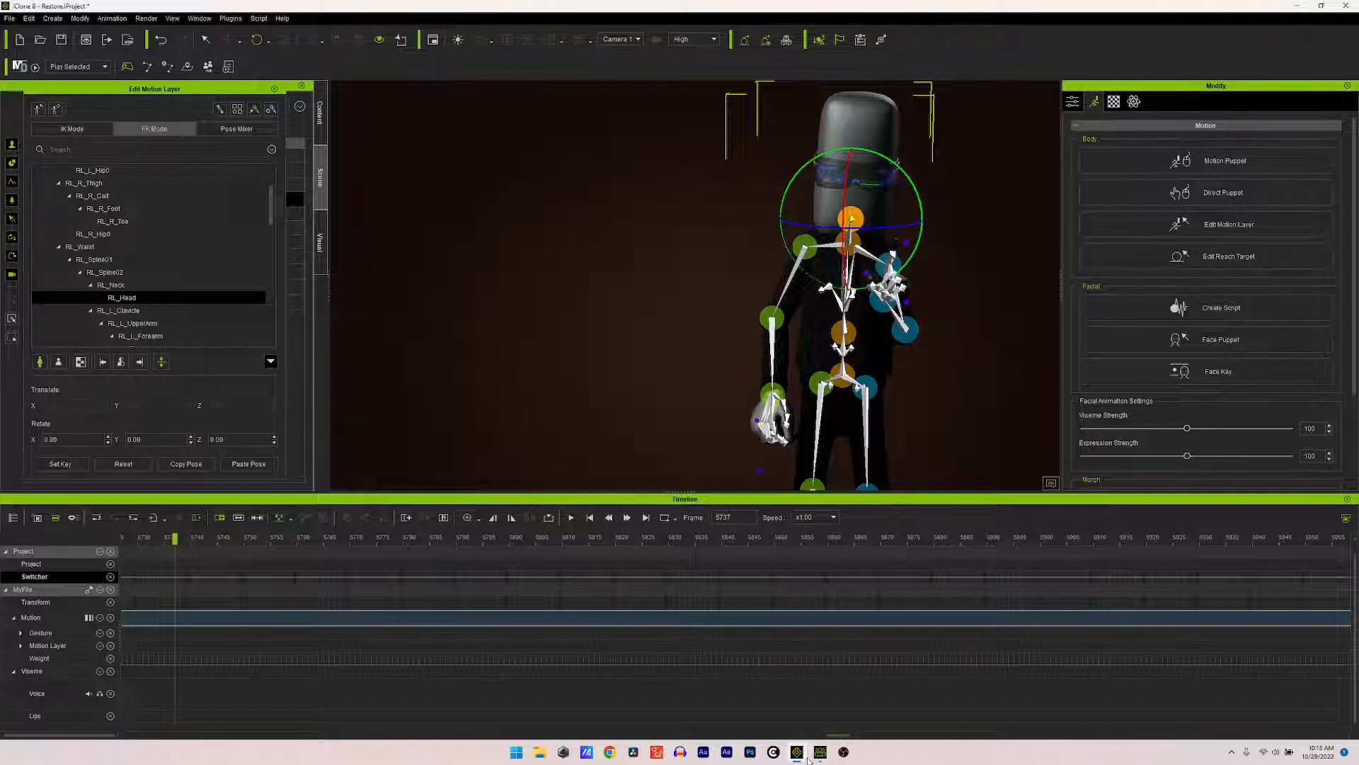
Step: Switch to Character Creator 4 to view the TempAvatarWithMotion avatar
mouse_move(823, 749)
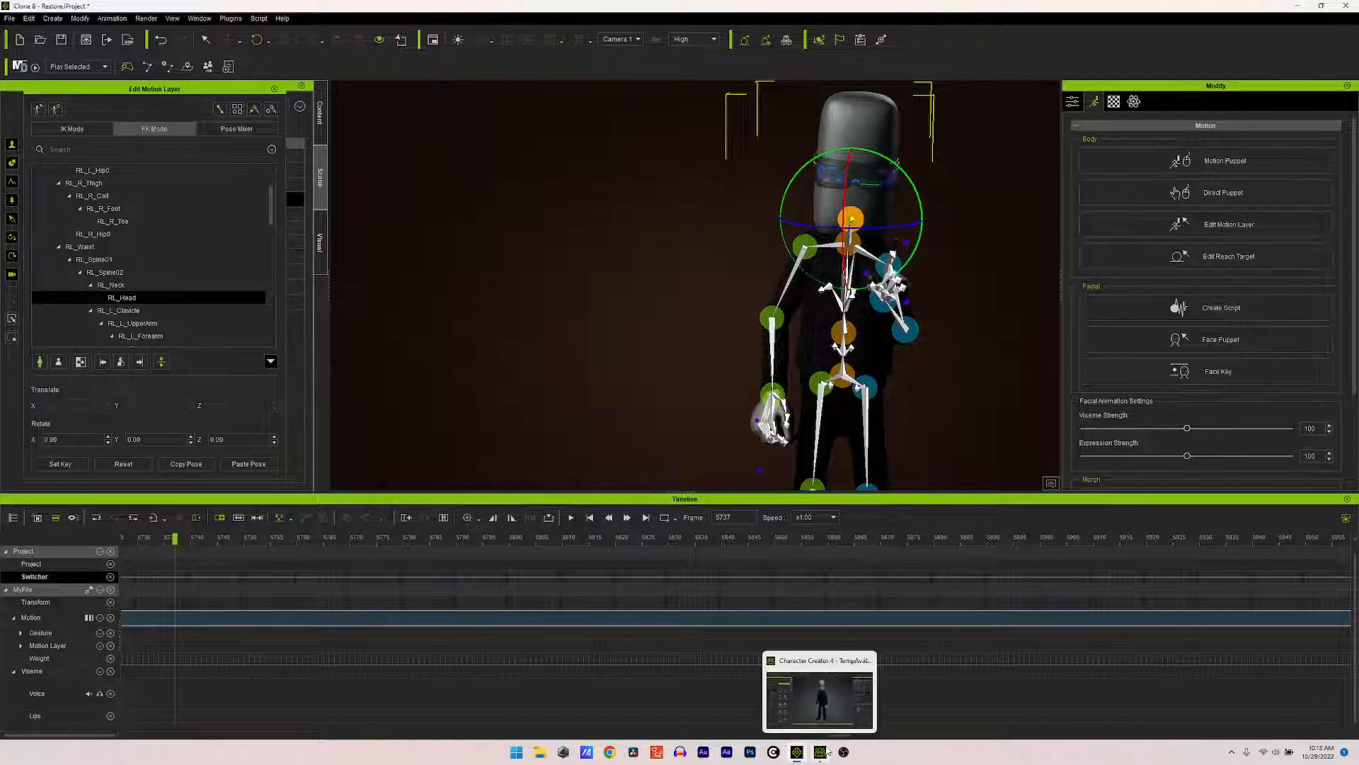
left_click(827, 677)
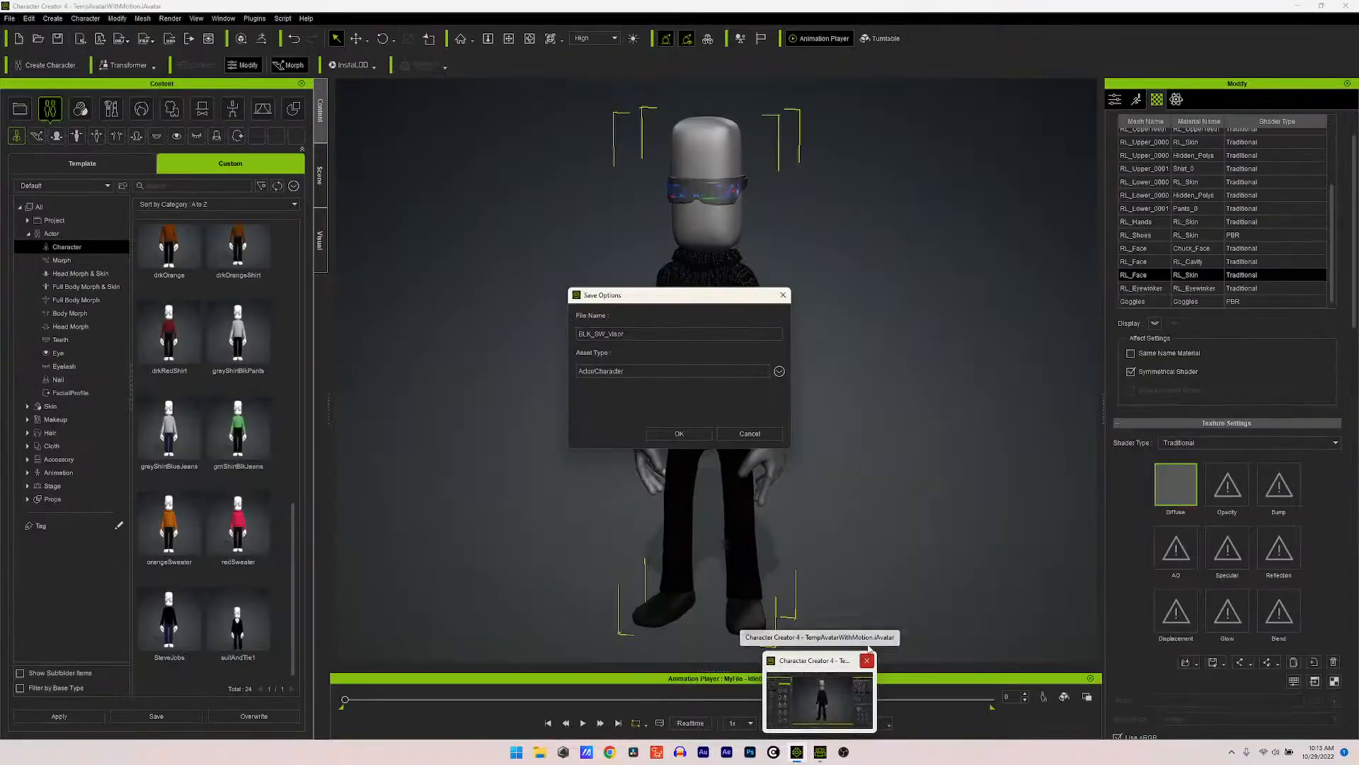
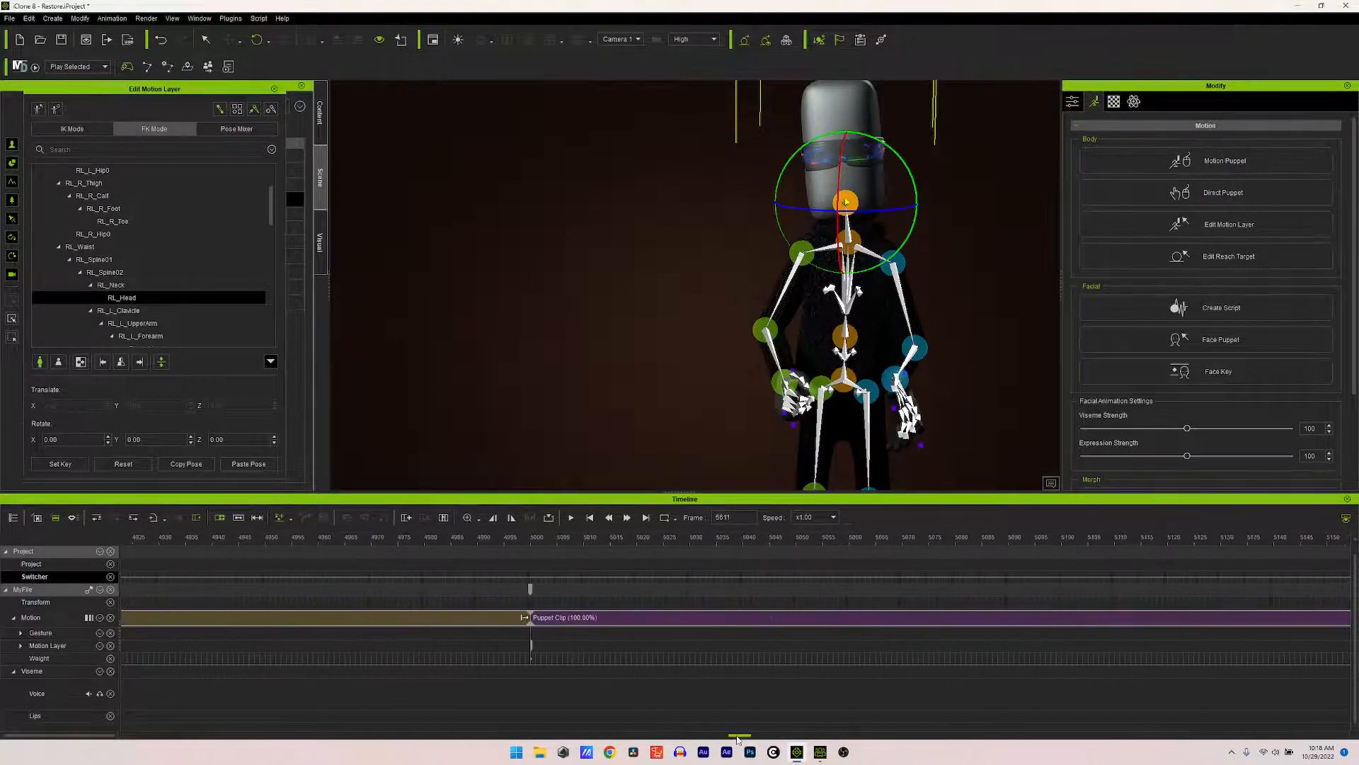
Step: Scrub the puppet clips in iClone from about frame 5000 to frame 5621 to examine their hand gestures for a usable pose
left_click(562, 569)
left_click_drag(565, 542, 1312, 679)
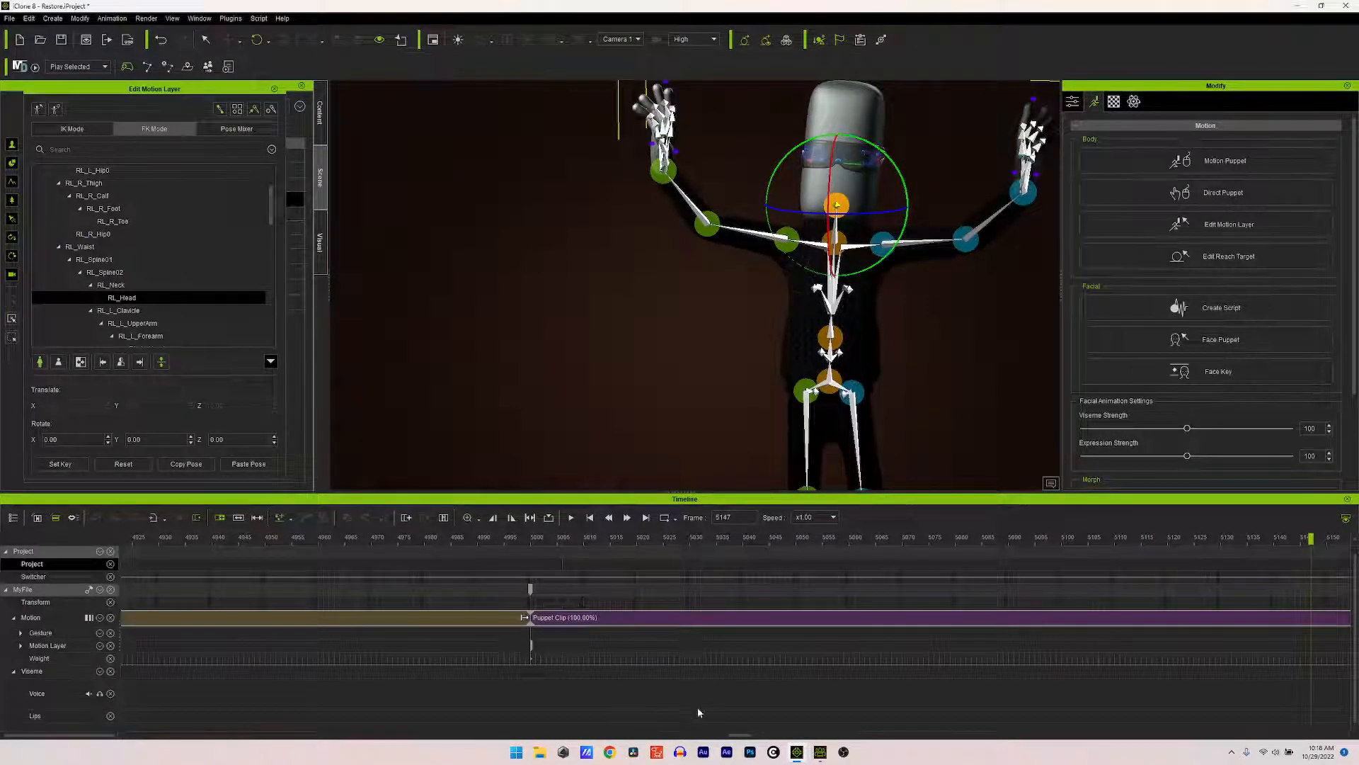
left_click_drag(742, 736, 766, 737)
left_click_drag(437, 538, 1134, 537)
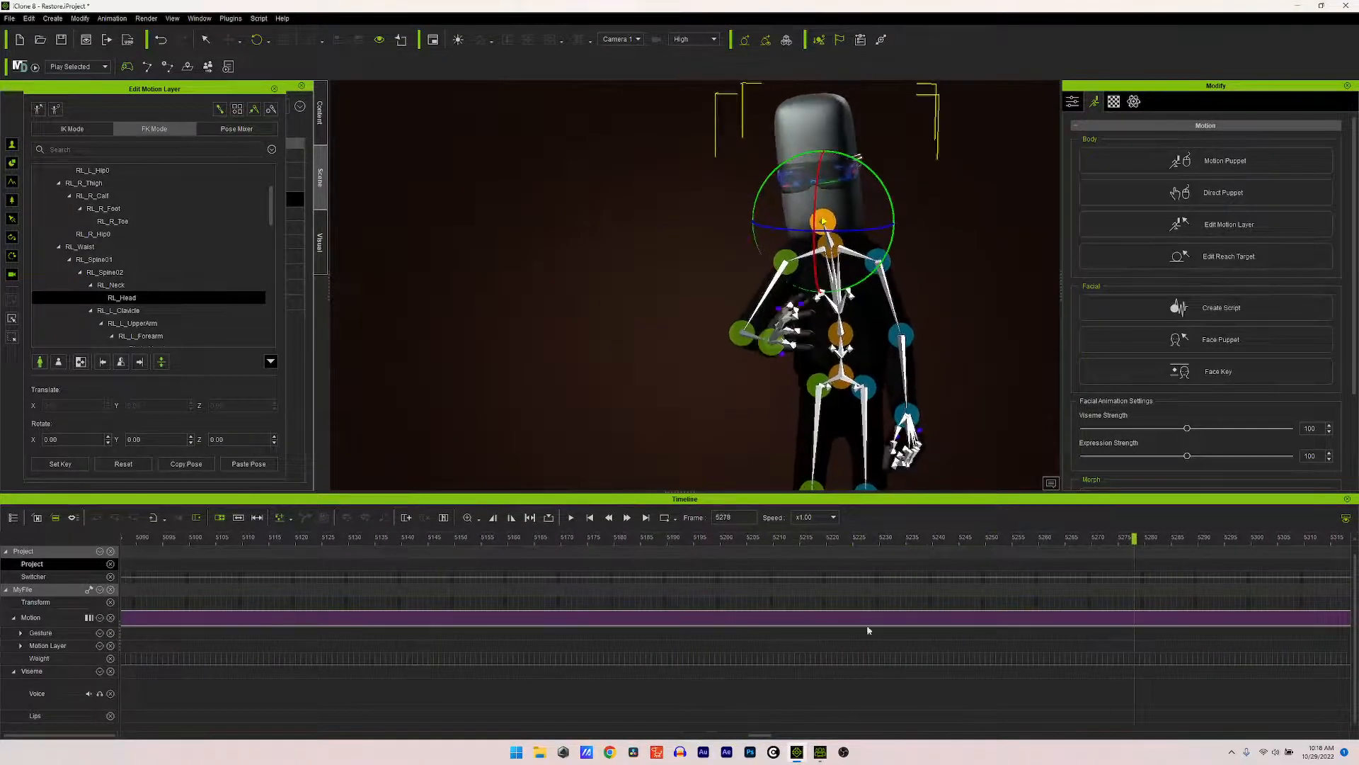
left_click_drag(757, 737, 781, 736)
left_click_drag(214, 536, 939, 586)
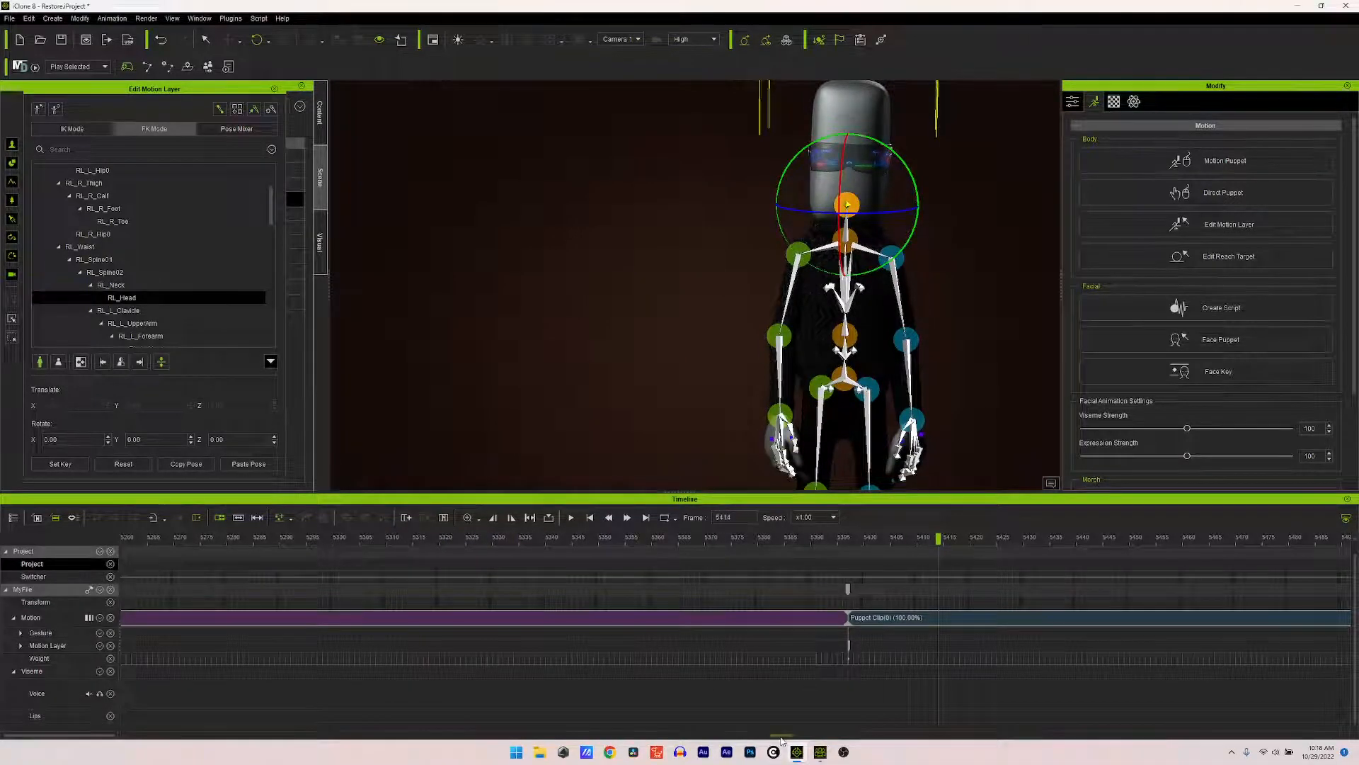
left_click_drag(781, 740, 797, 741)
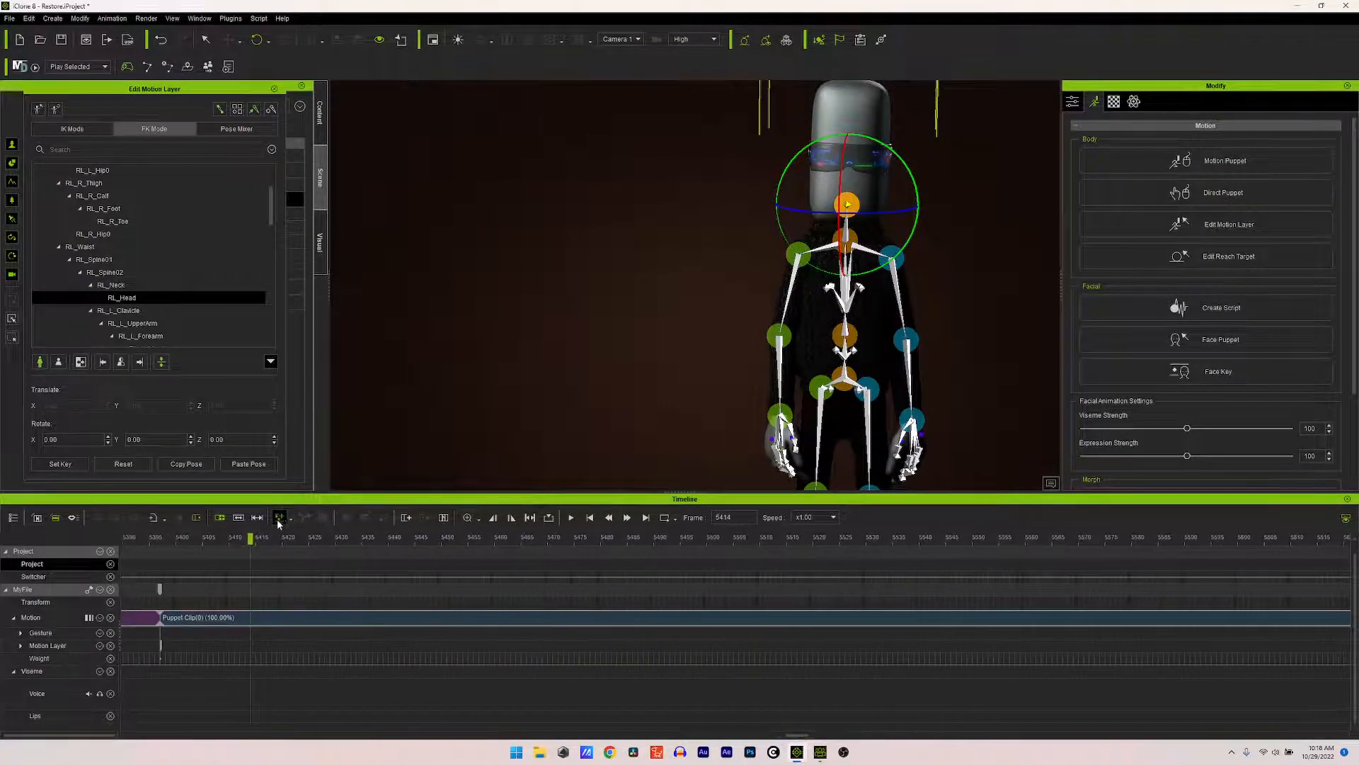
left_click_drag(255, 544, 1341, 551)
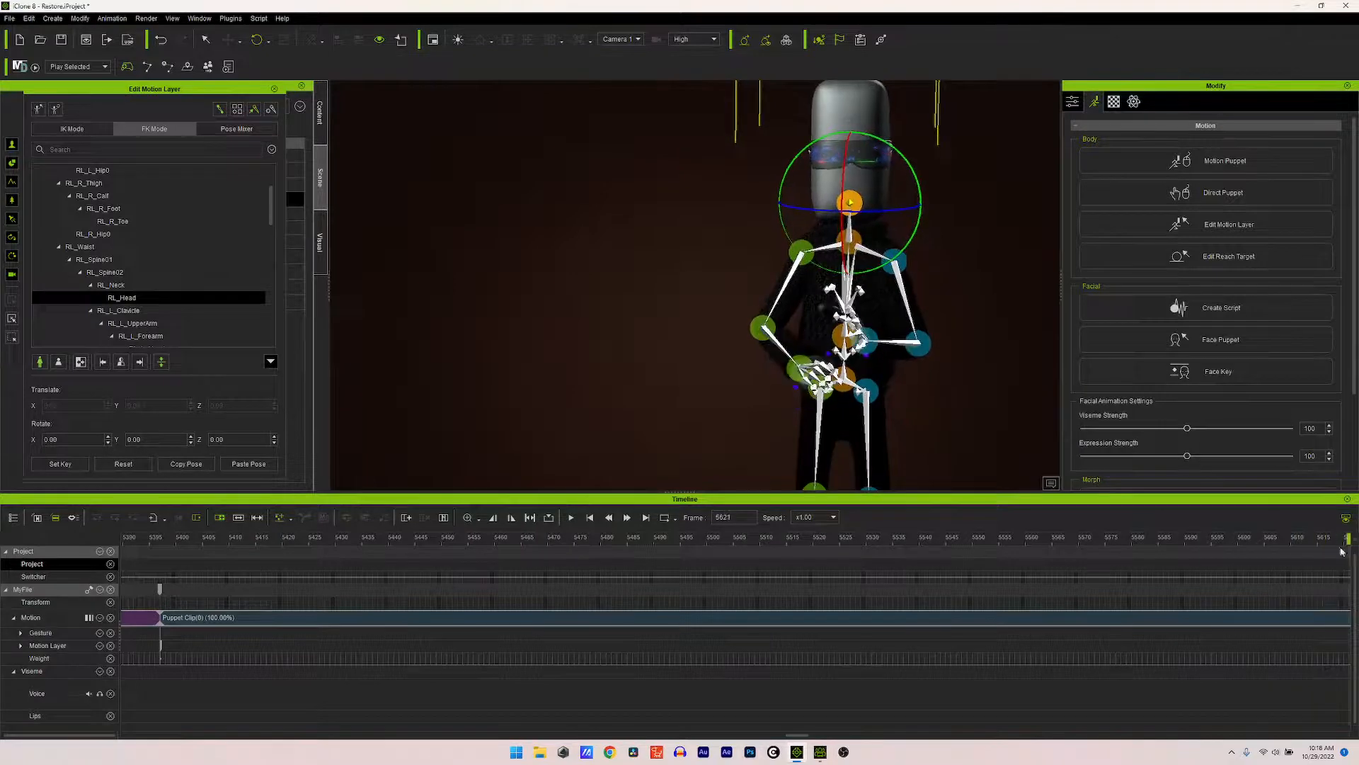
Step: Scrub on through the puppet clips from frame 5621 to frame 6191 to examine the remaining arm poses
left_click_drag(790, 736, 819, 740)
left_click_drag(340, 538, 939, 554)
left_click_drag(832, 733, 840, 740)
left_click_drag(262, 540, 1355, 625)
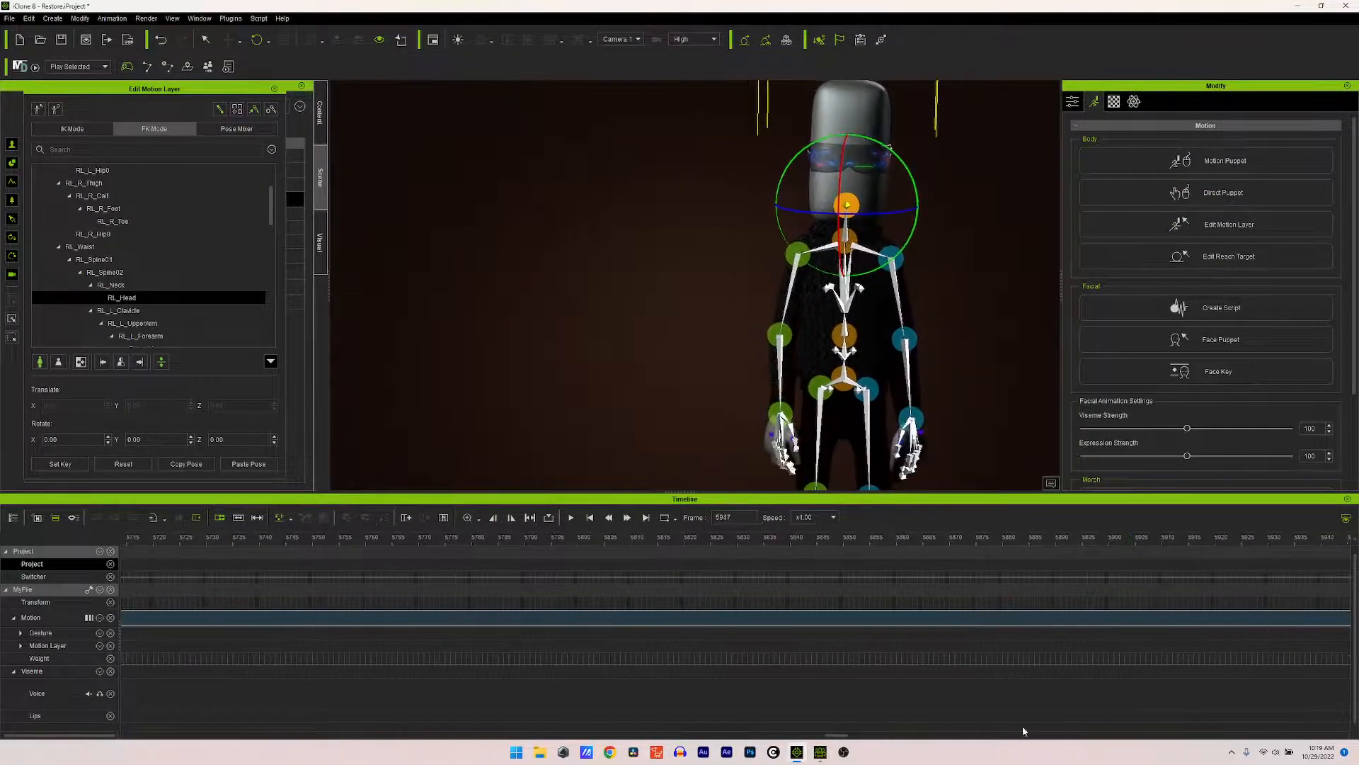
left_click_drag(841, 736, 860, 736)
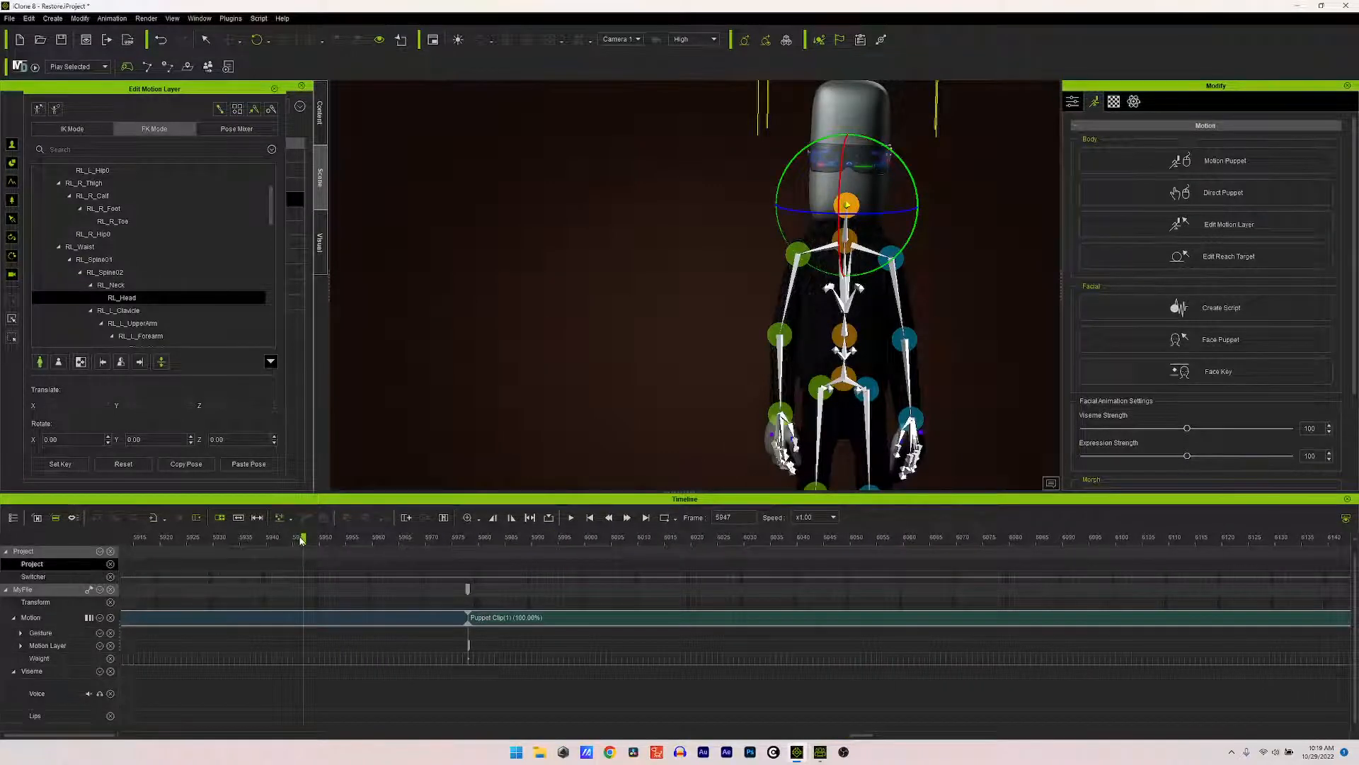
left_click_drag(304, 538, 828, 618)
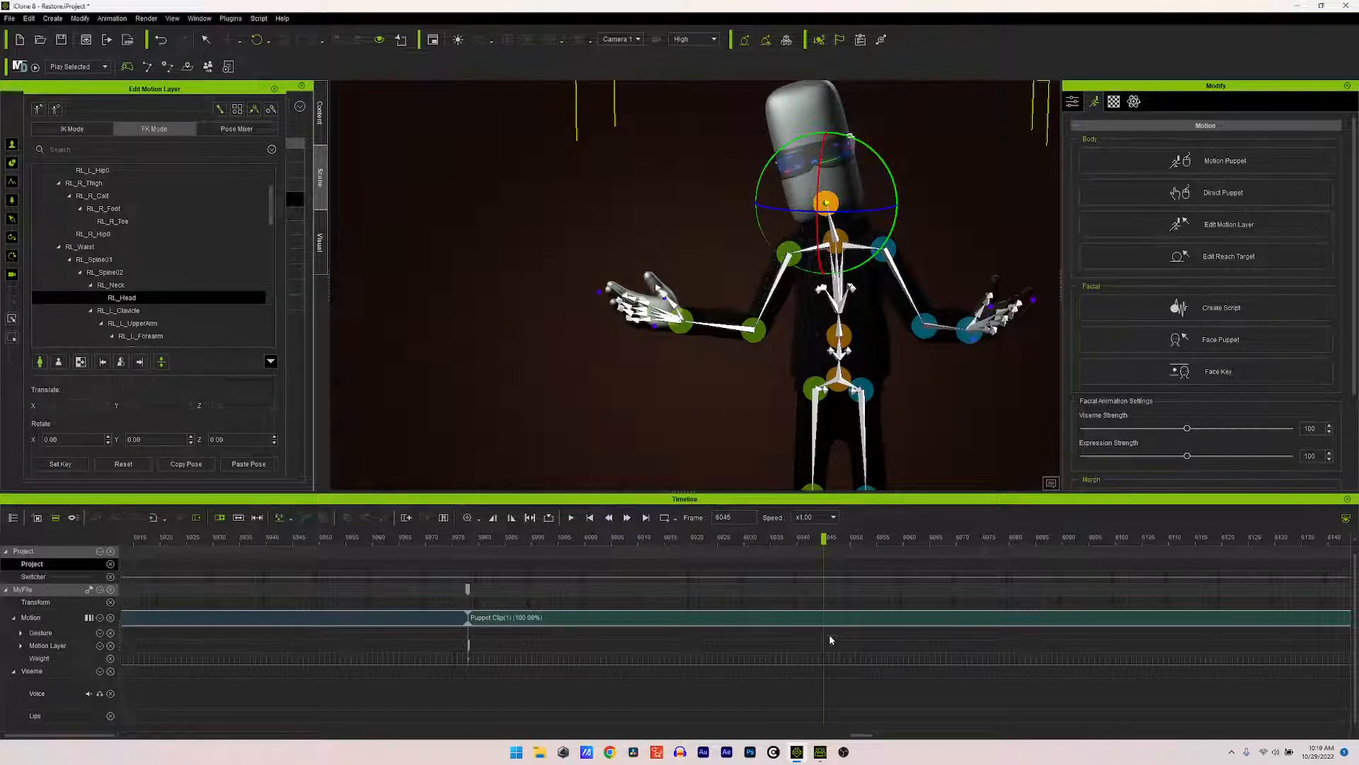
left_click_drag(860, 740, 870, 740)
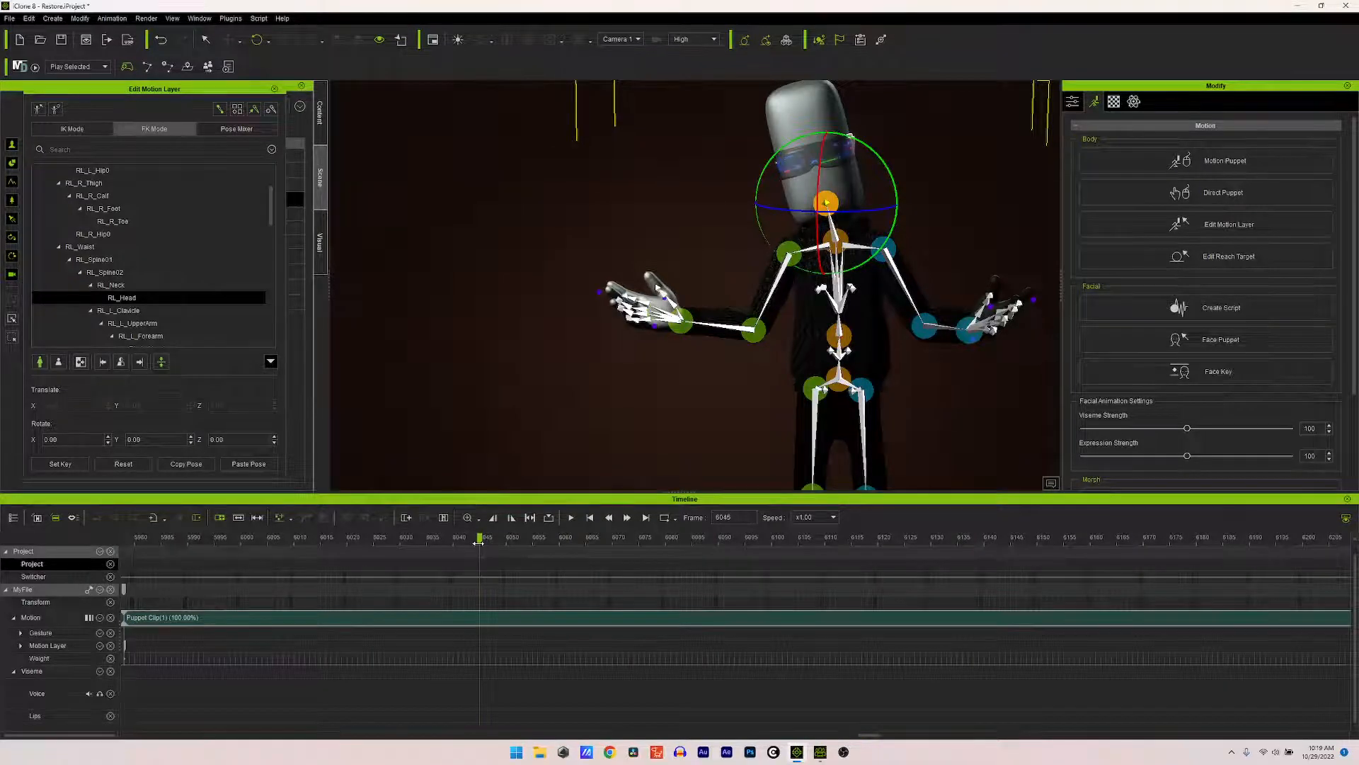
left_click_drag(479, 543, 1256, 578)
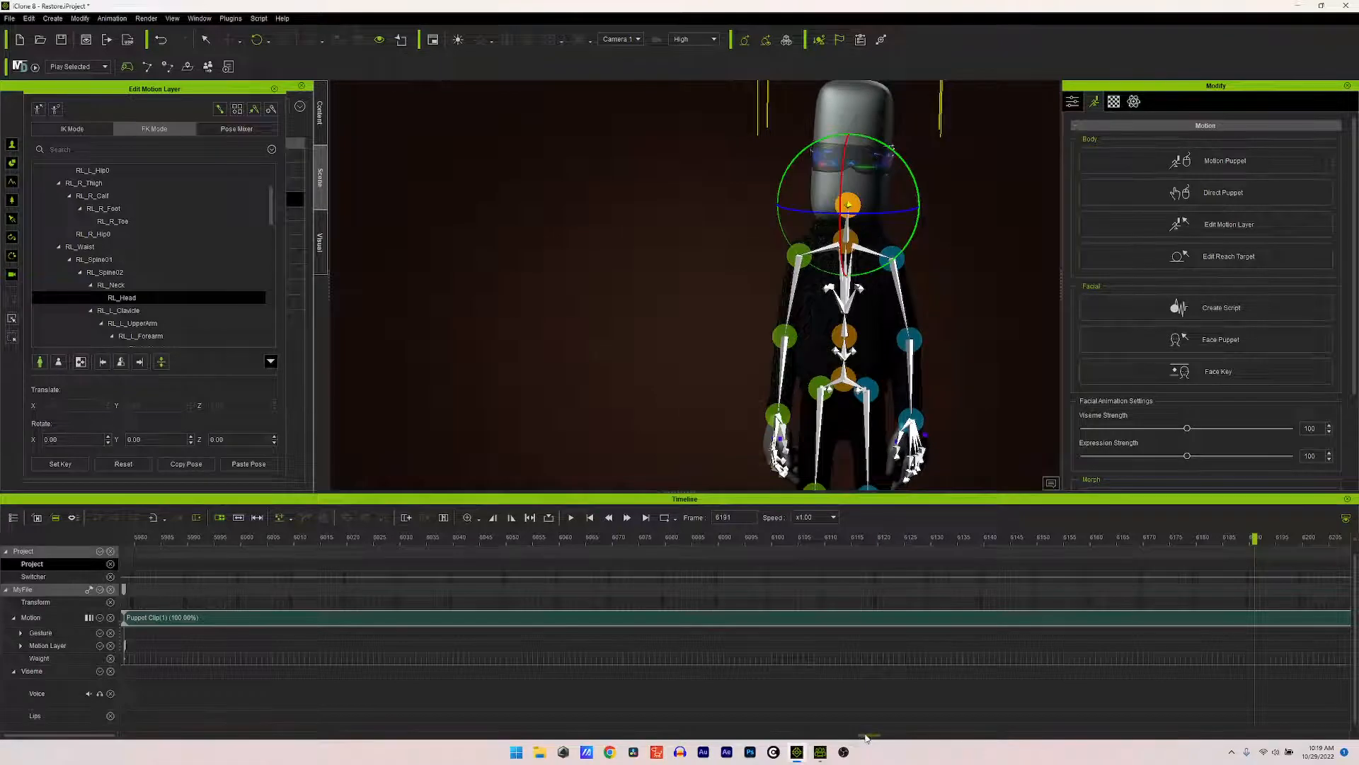
Step: Scrub through Puppet Clip(2) up to frame 6414, examining the raised-hand pose around frames 6350 to 6352
left_click_drag(868, 737, 887, 736)
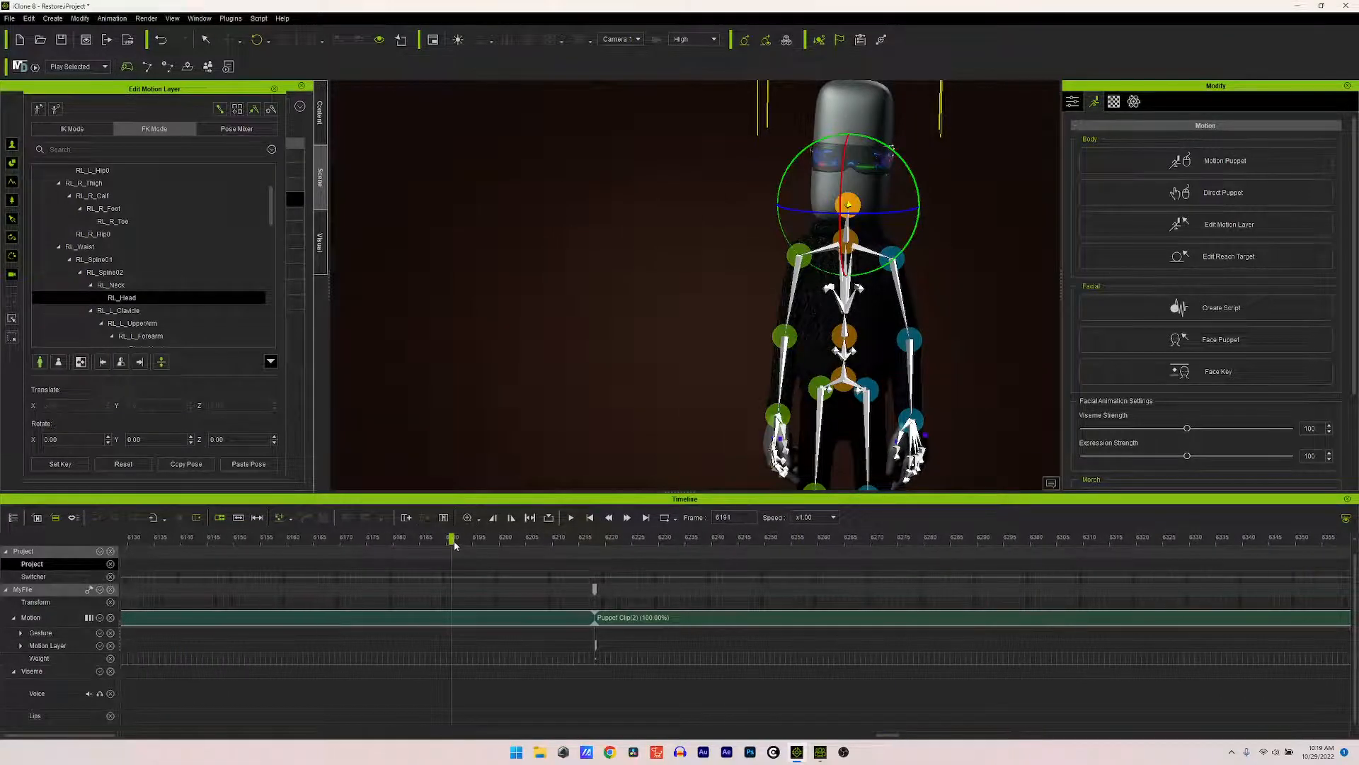
left_click_drag(454, 545, 1100, 568)
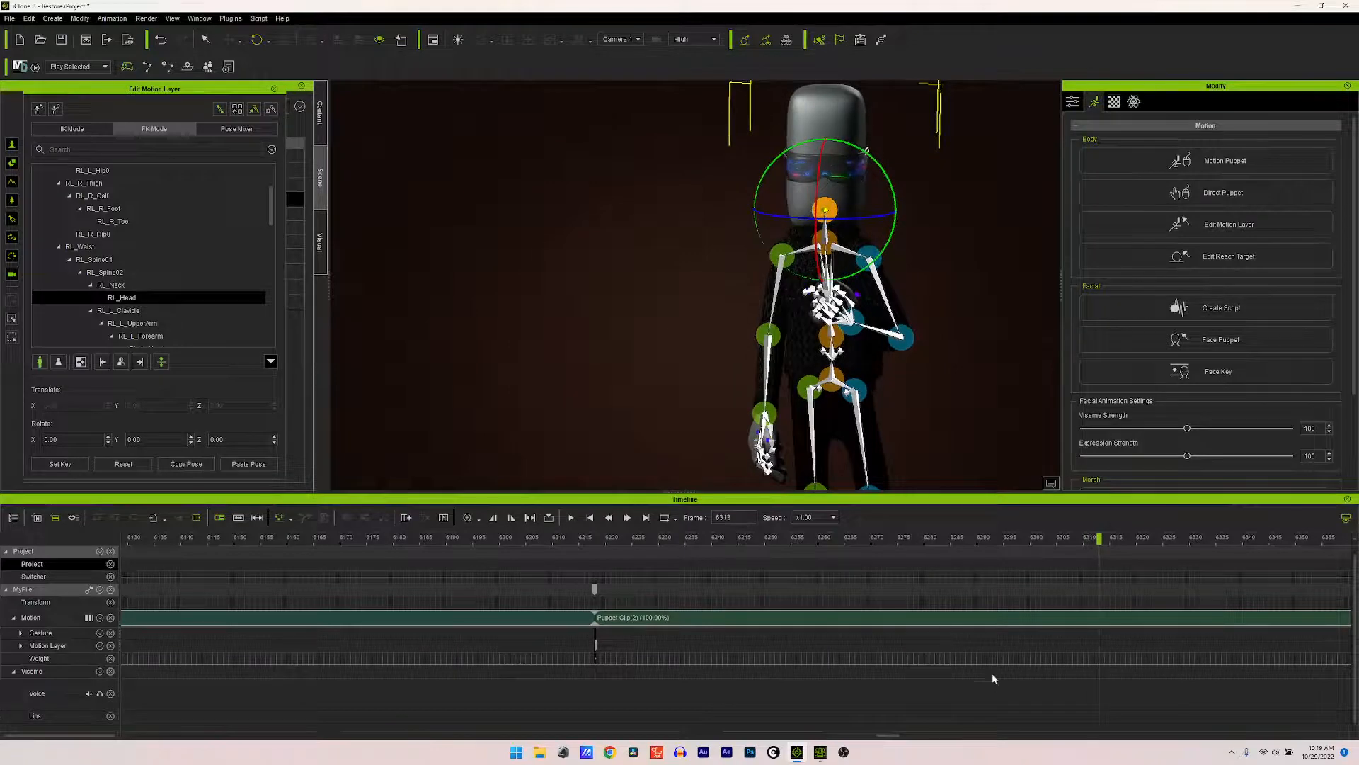
left_click_drag(891, 736, 899, 736)
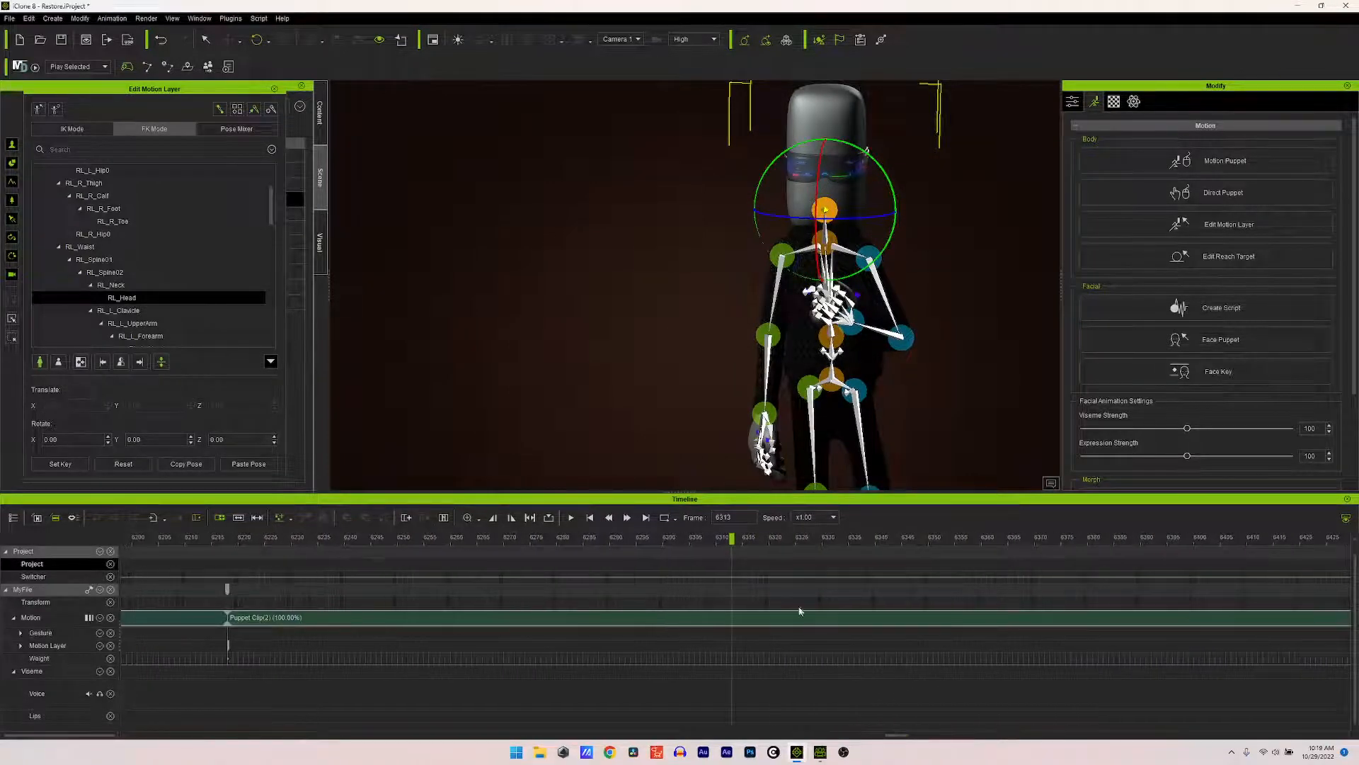
left_click_drag(733, 542, 943, 518)
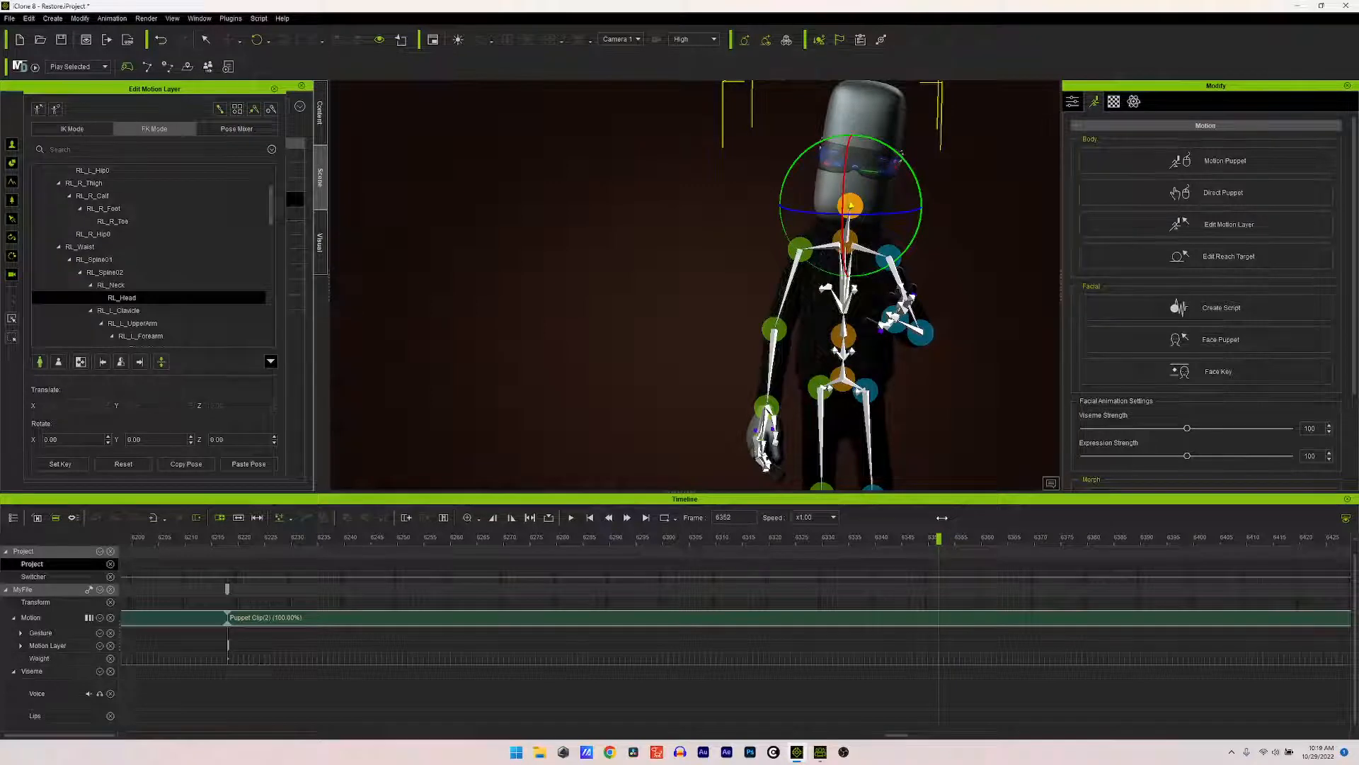
mouse_move(943, 518)
left_mouse_down()
mouse_move(1087, 520)
mouse_move(932, 522)
left_mouse_up()
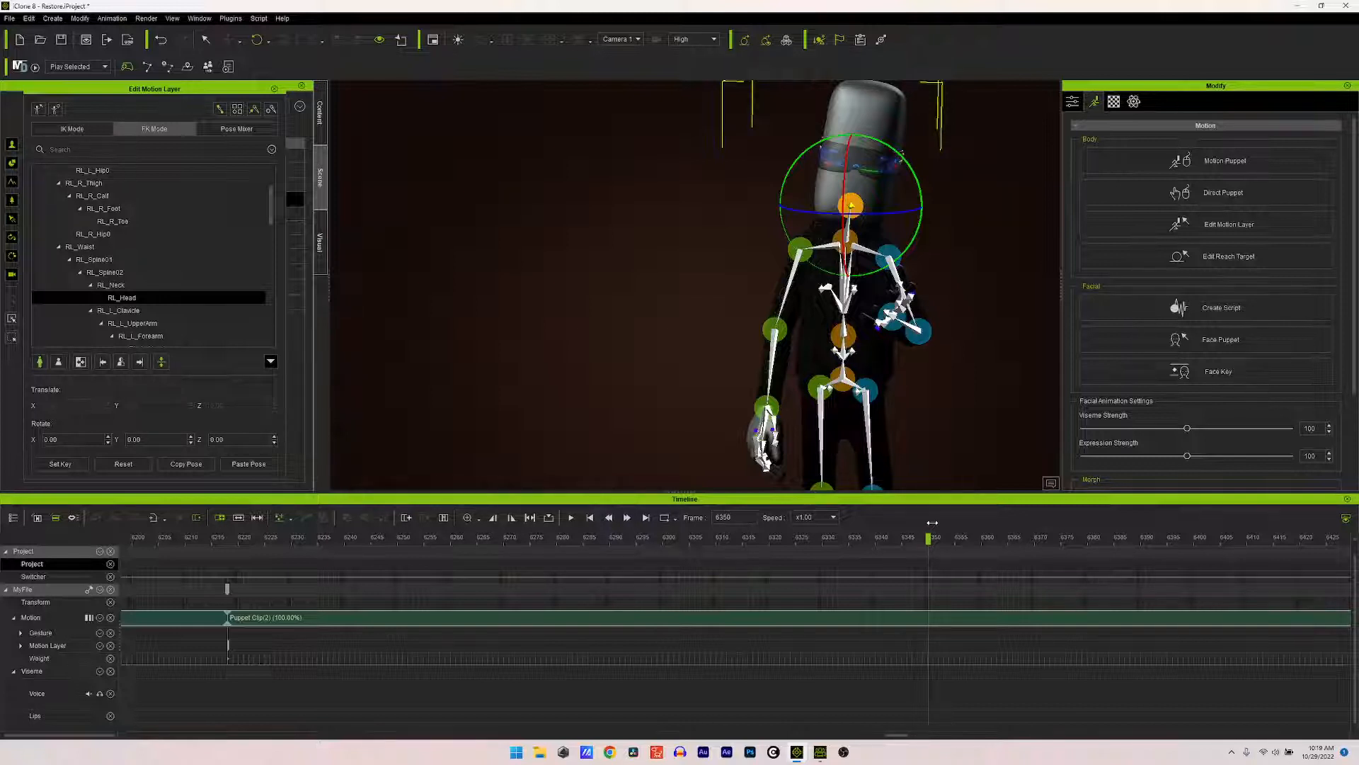
left_click_drag(932, 522, 936, 522)
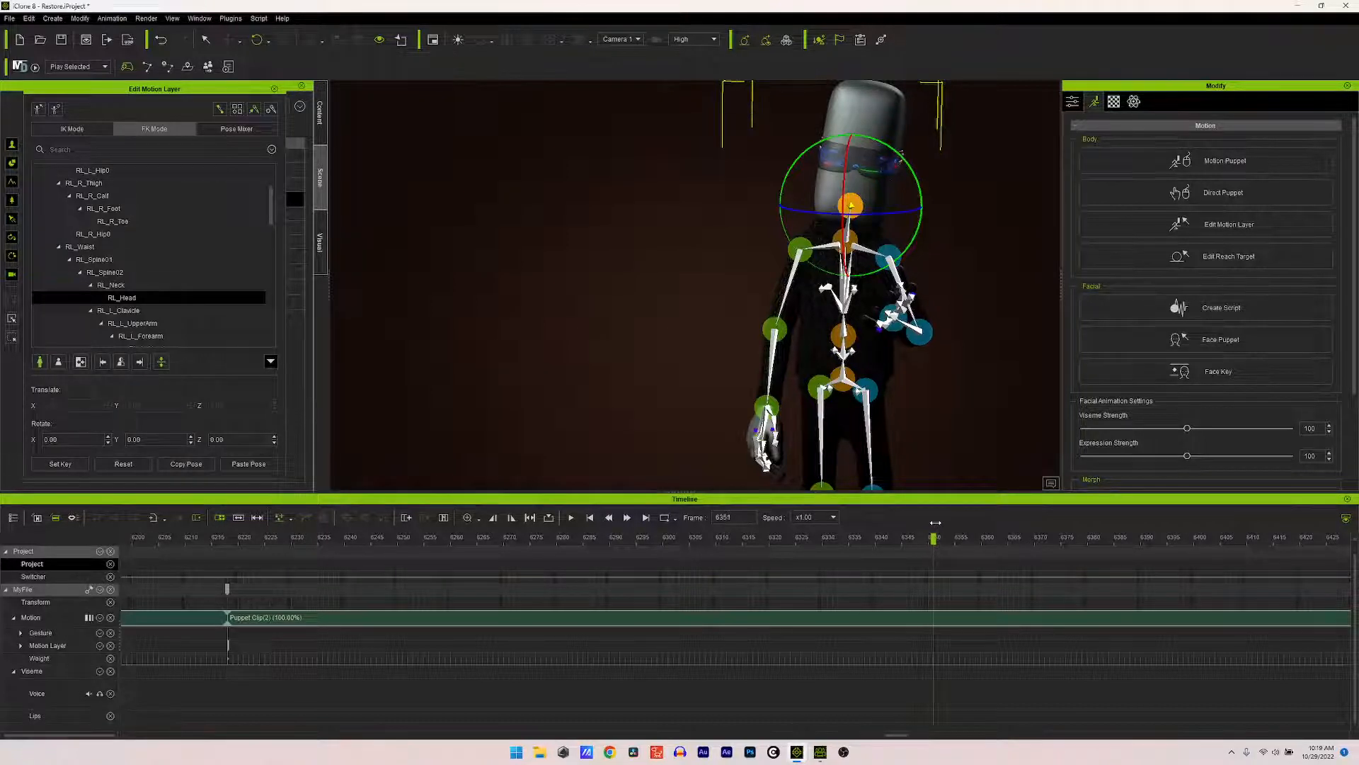
key("space")
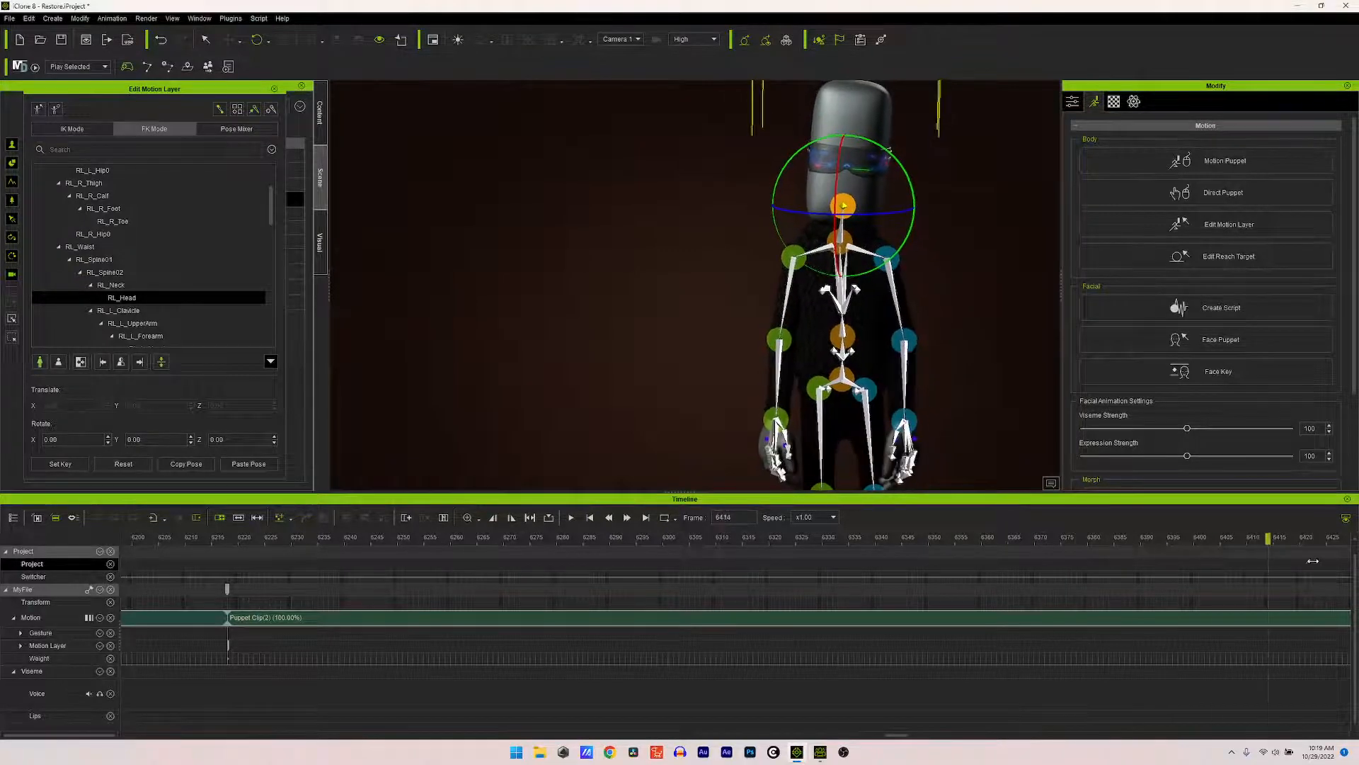
left_click_drag(897, 736, 919, 737)
left_click_drag(367, 544, 200, 598)
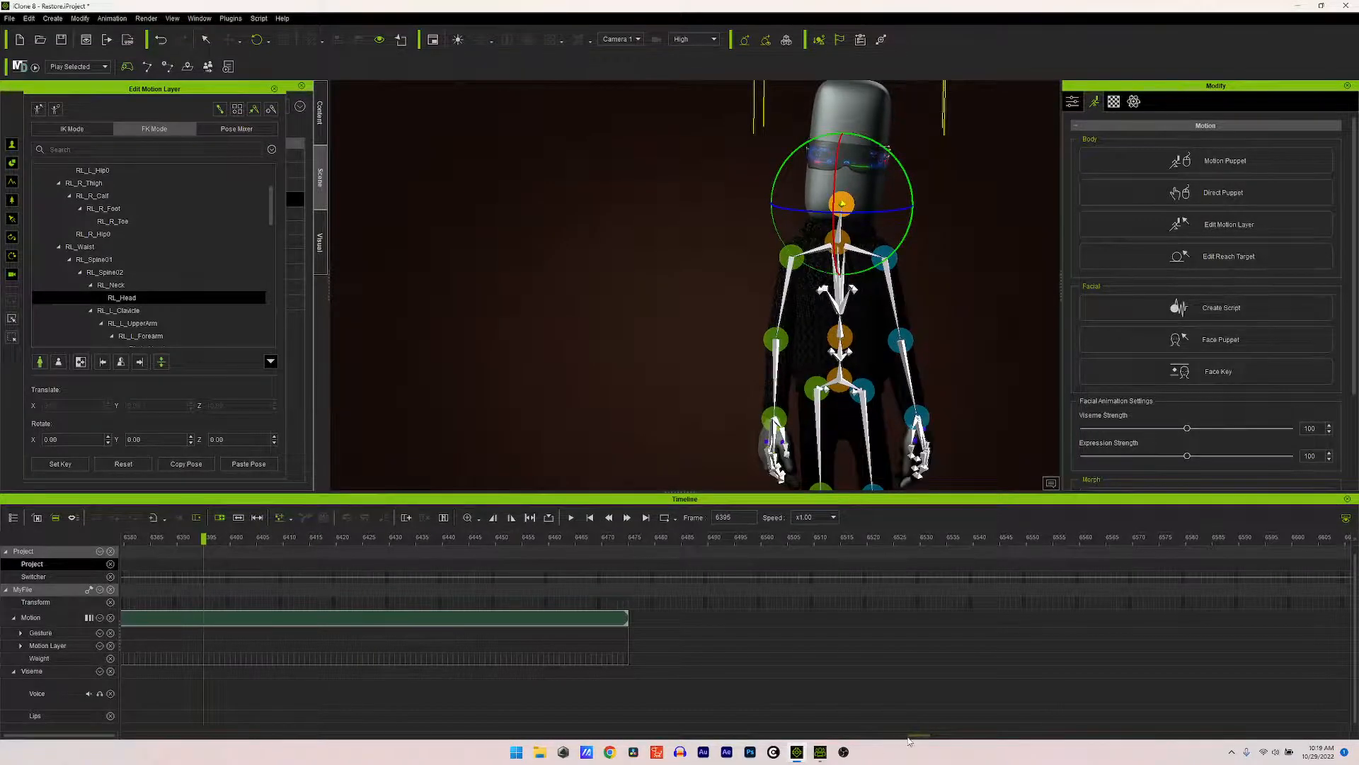
left_click_drag(909, 741, 894, 740)
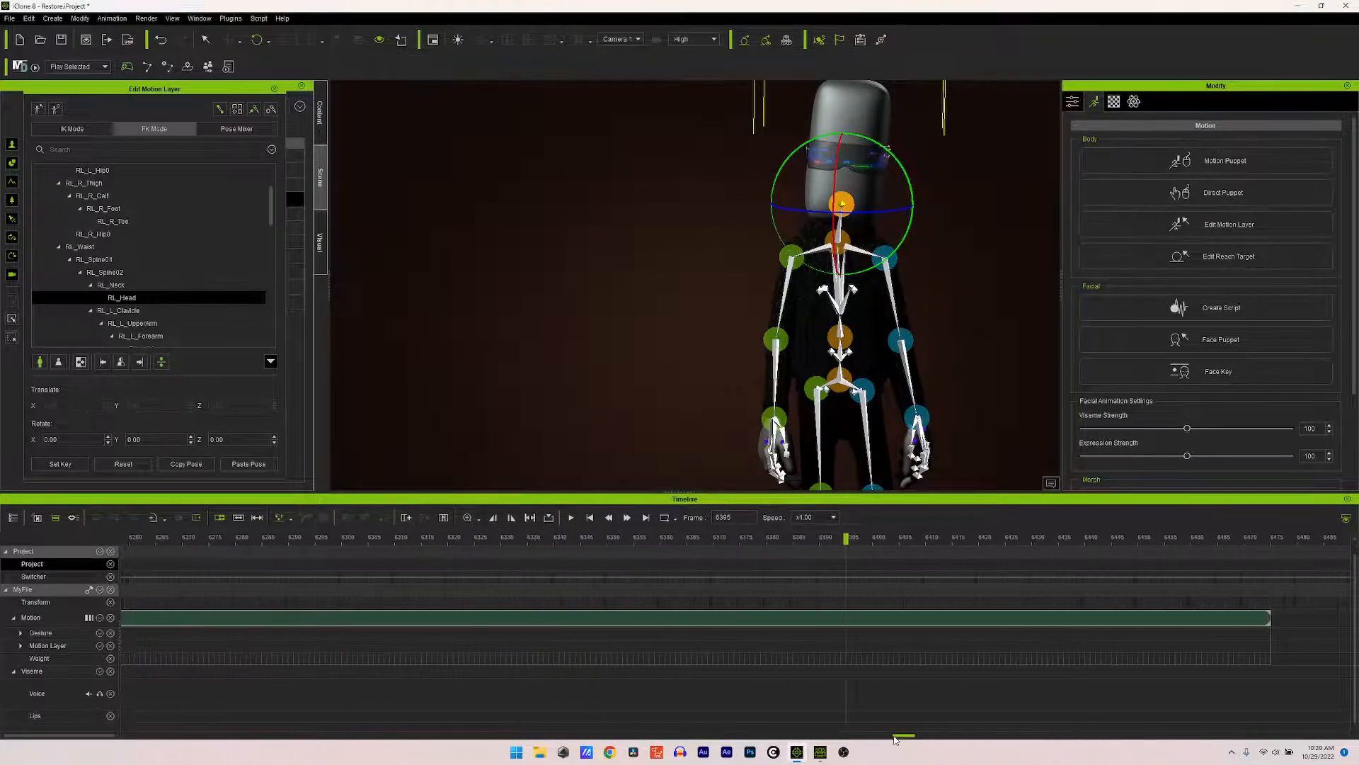
Step: Copy the character's raised-hand pose at frame 6350
left_click(607, 544)
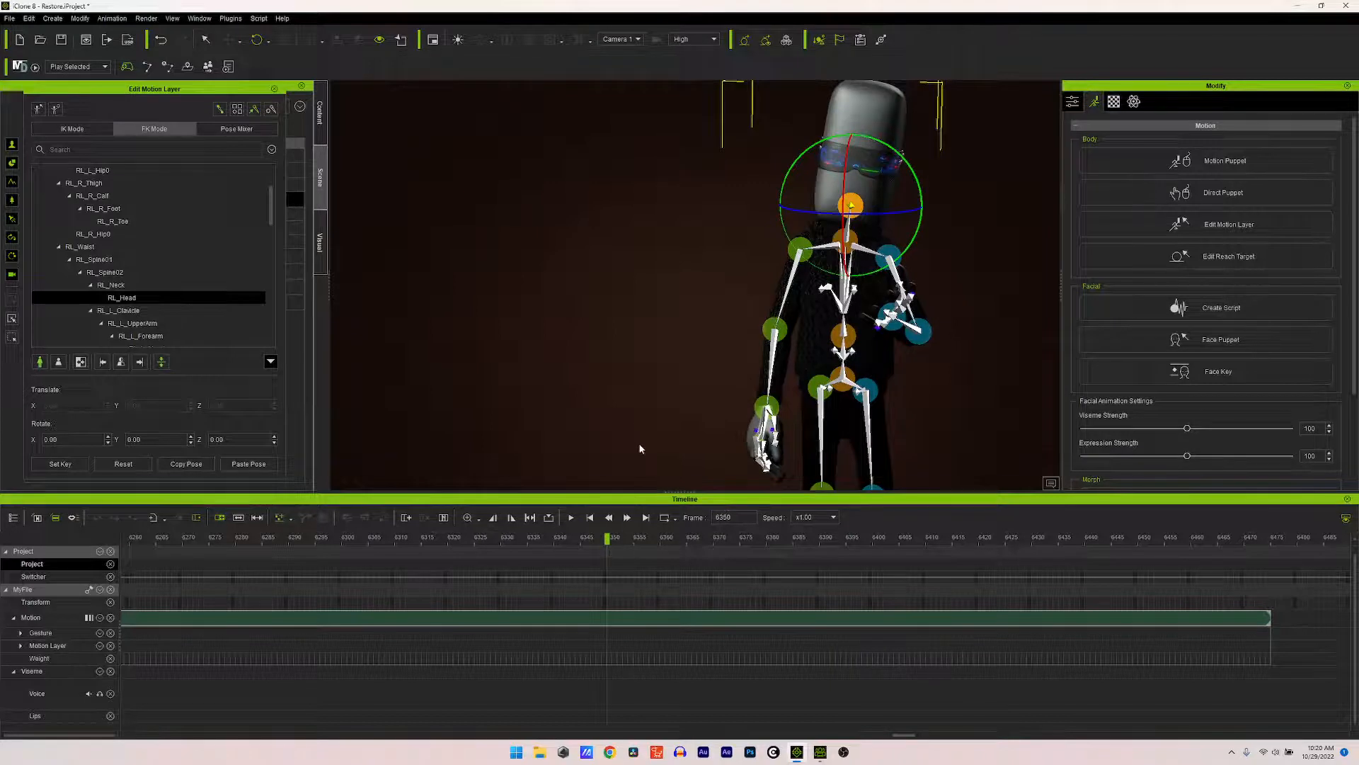
left_click(193, 470)
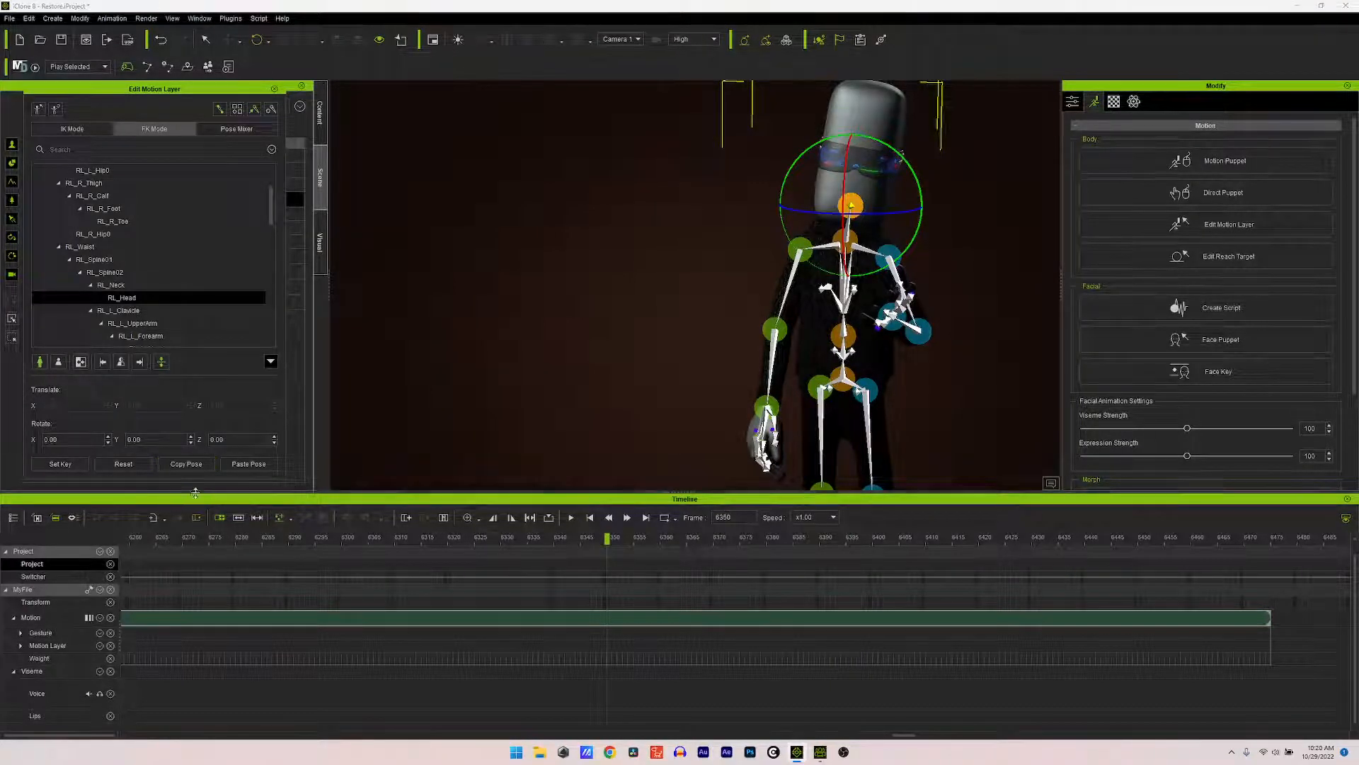
left_click(182, 470)
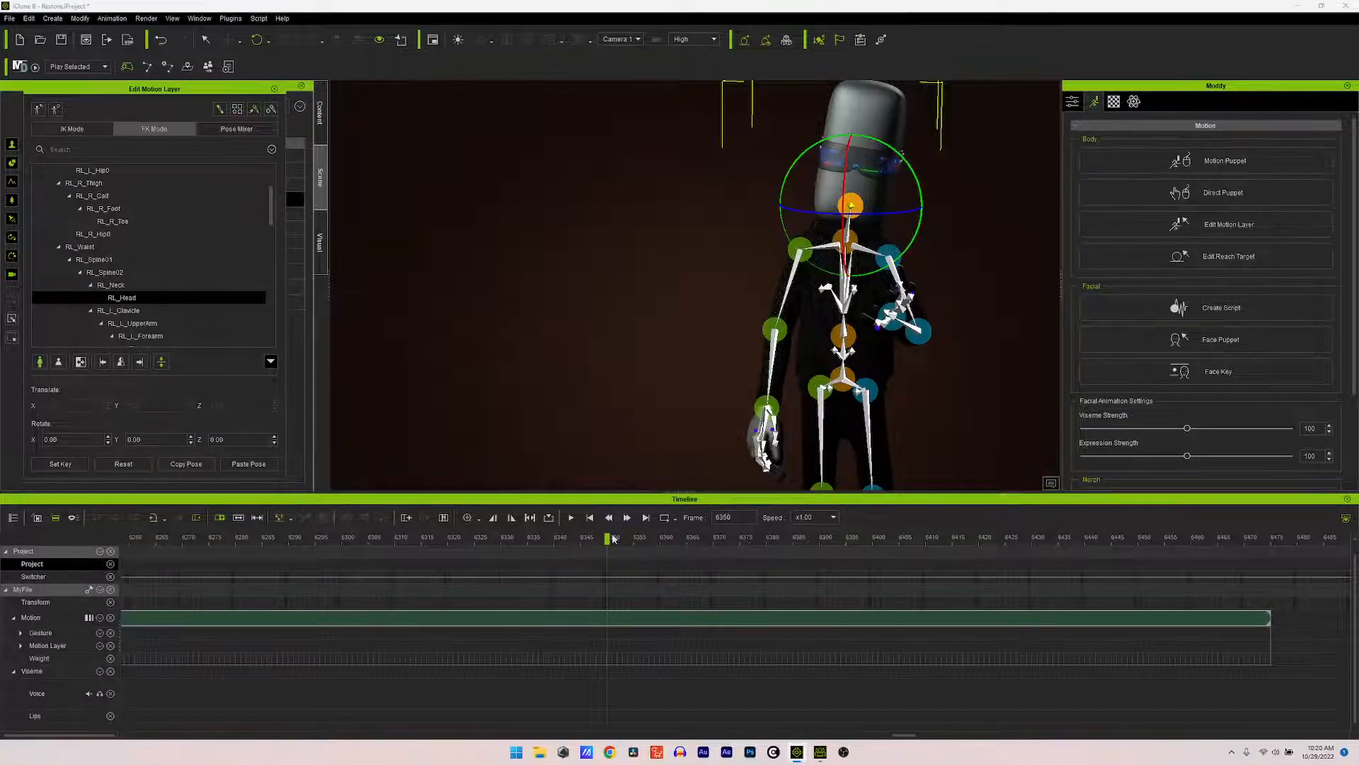
Step: Paste the copied pose at frame 36 on the character's Motion Layer track
left_click(590, 518)
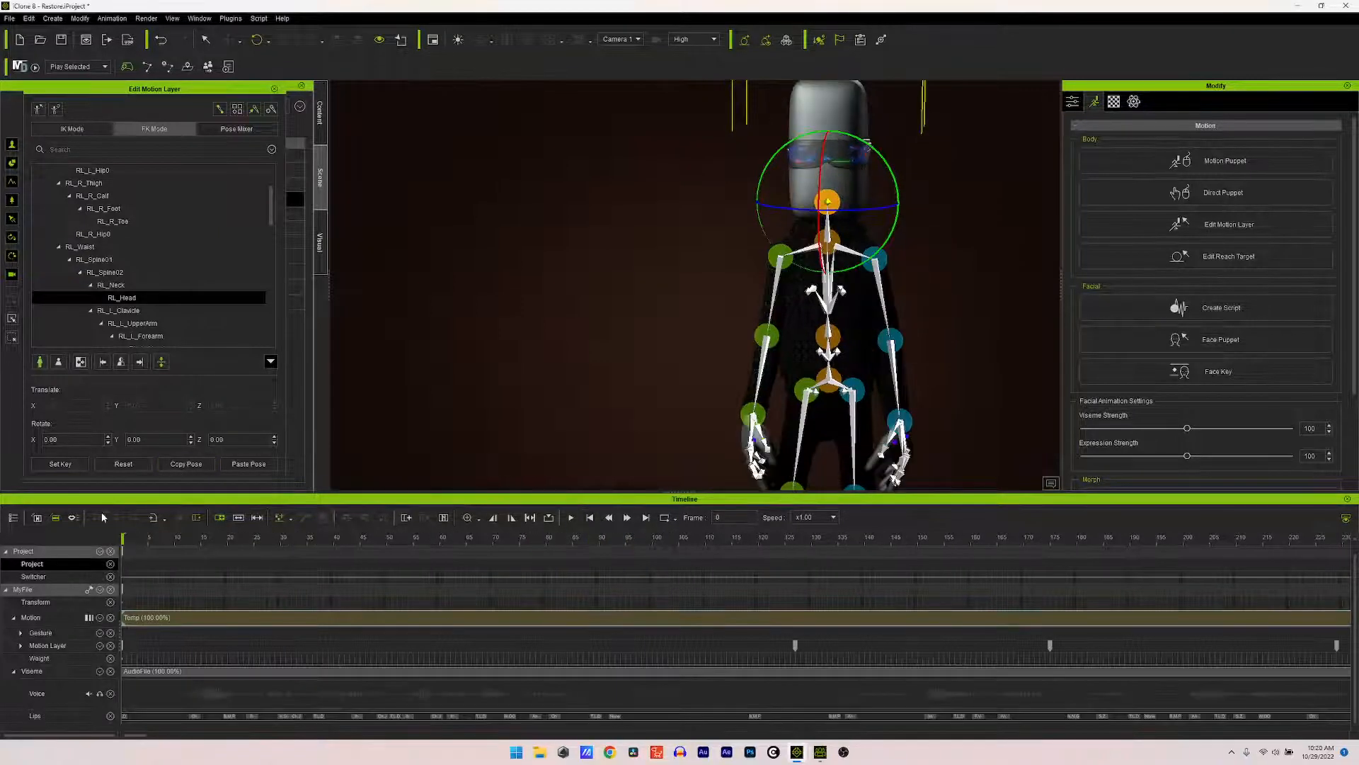
left_click_drag(121, 540, 318, 560)
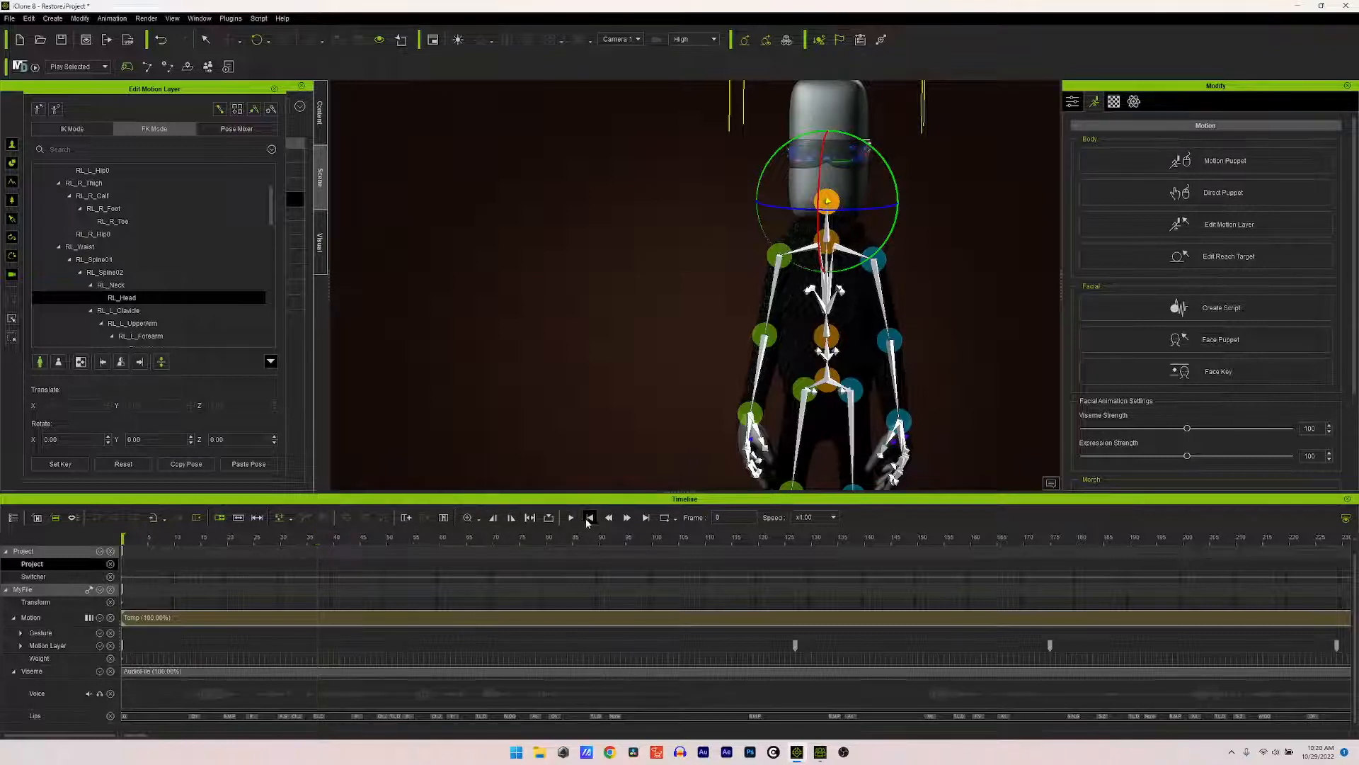
left_click(56, 617)
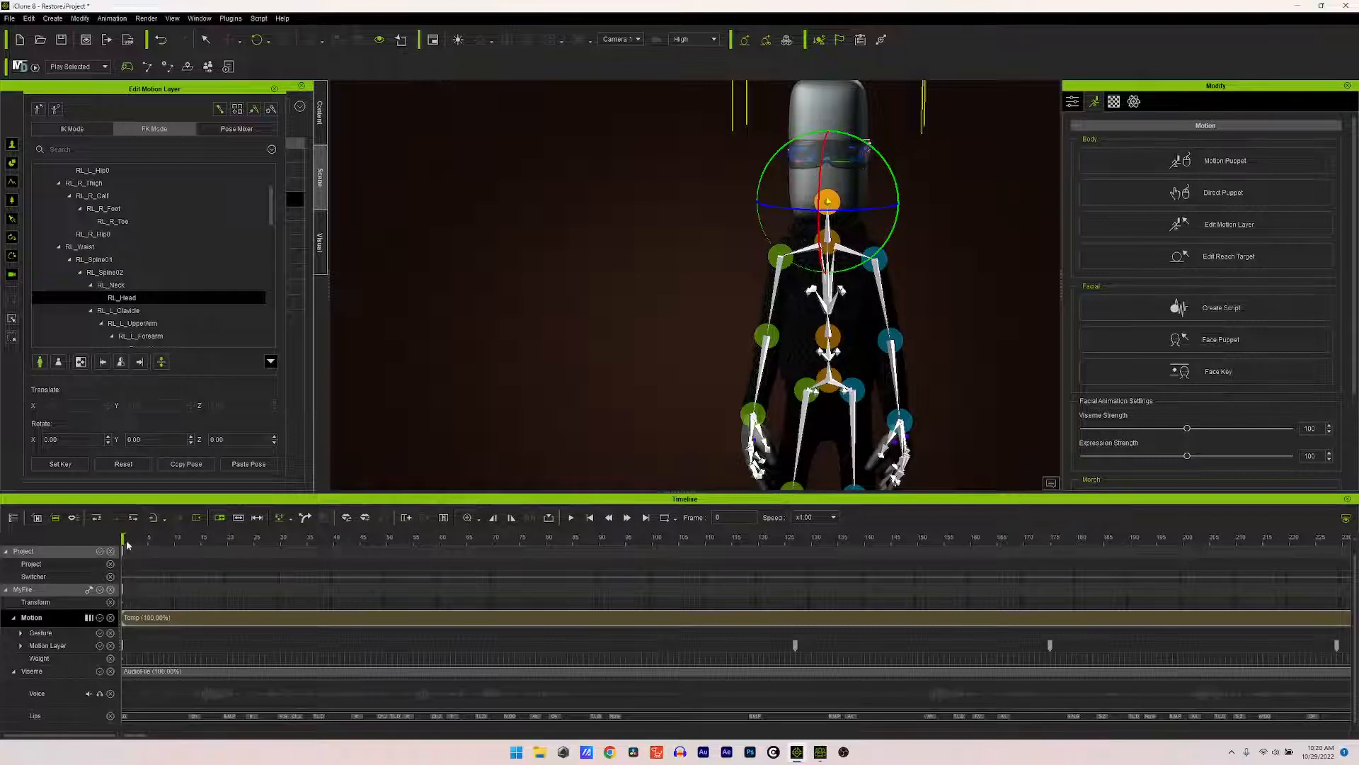
left_click(43, 648)
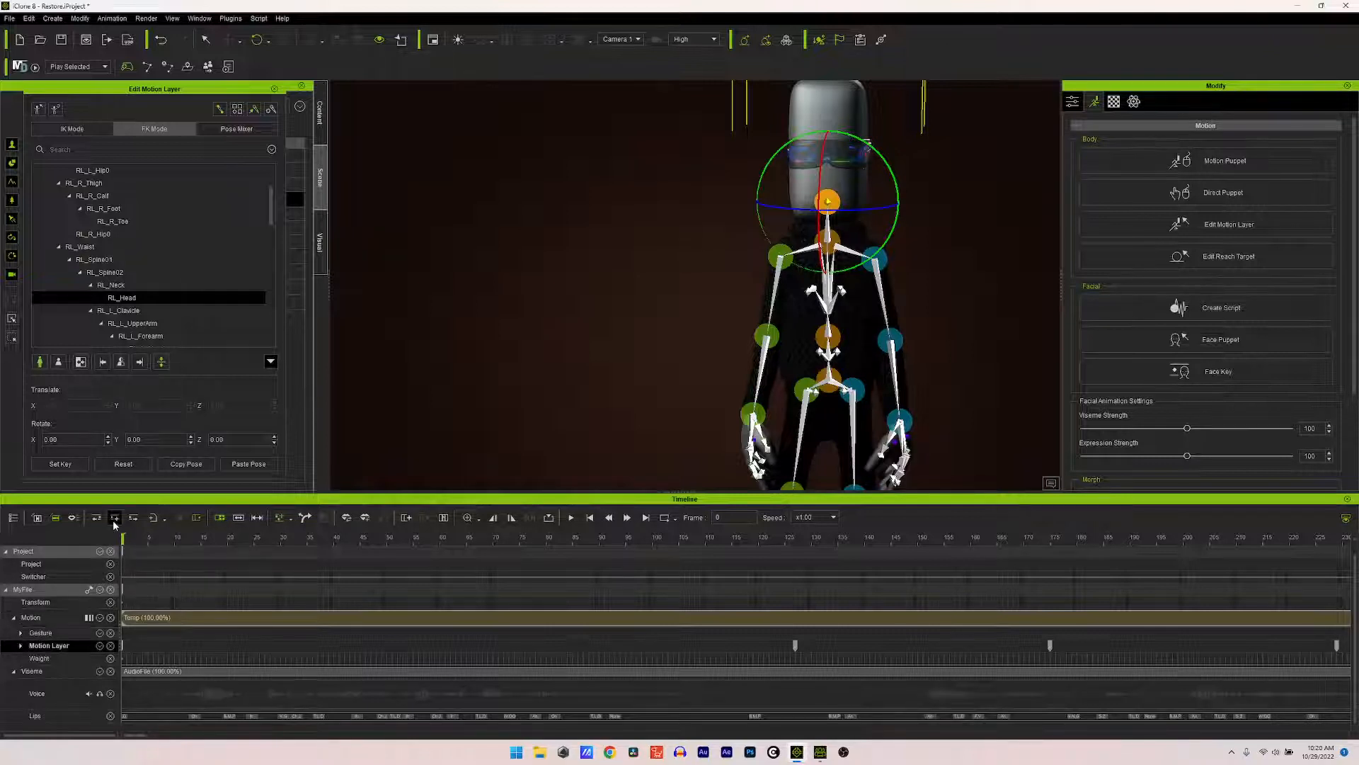
left_click_drag(125, 542, 312, 568)
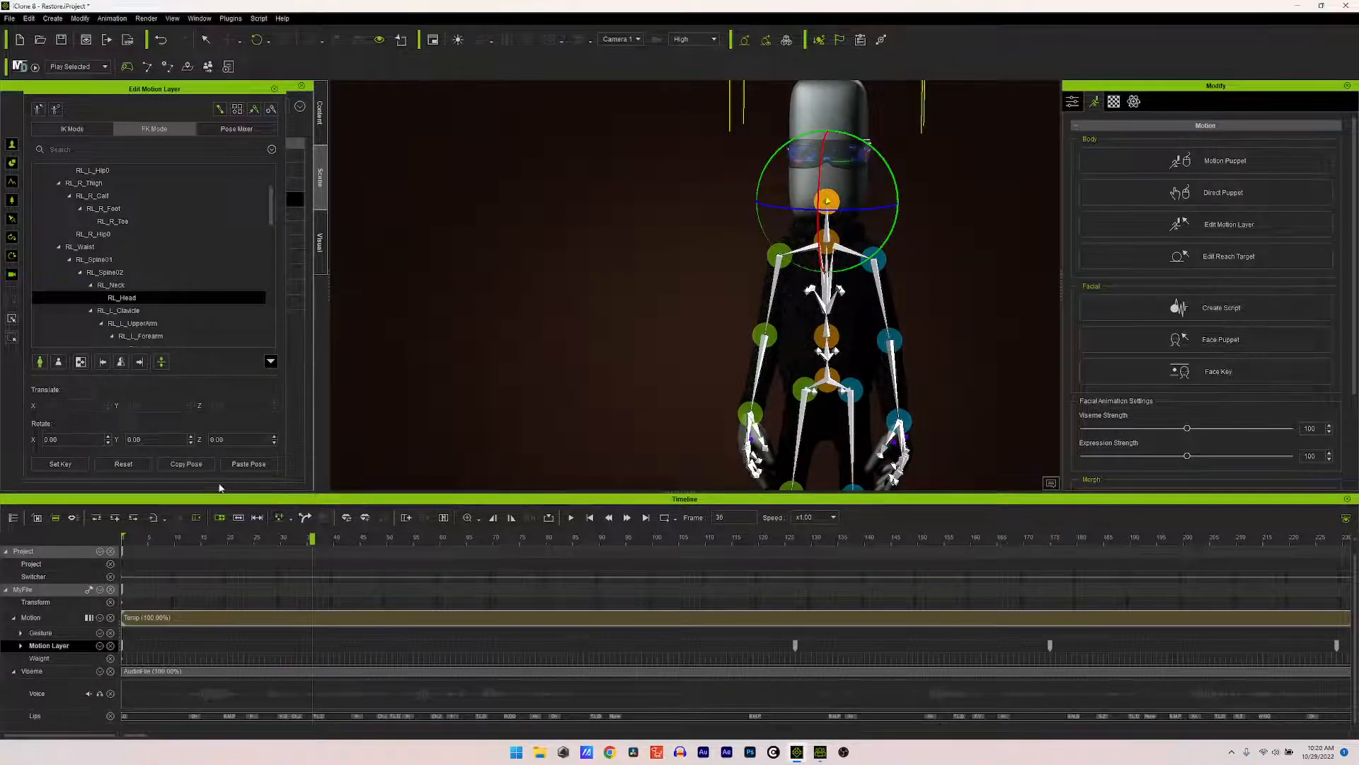
left_click(241, 466)
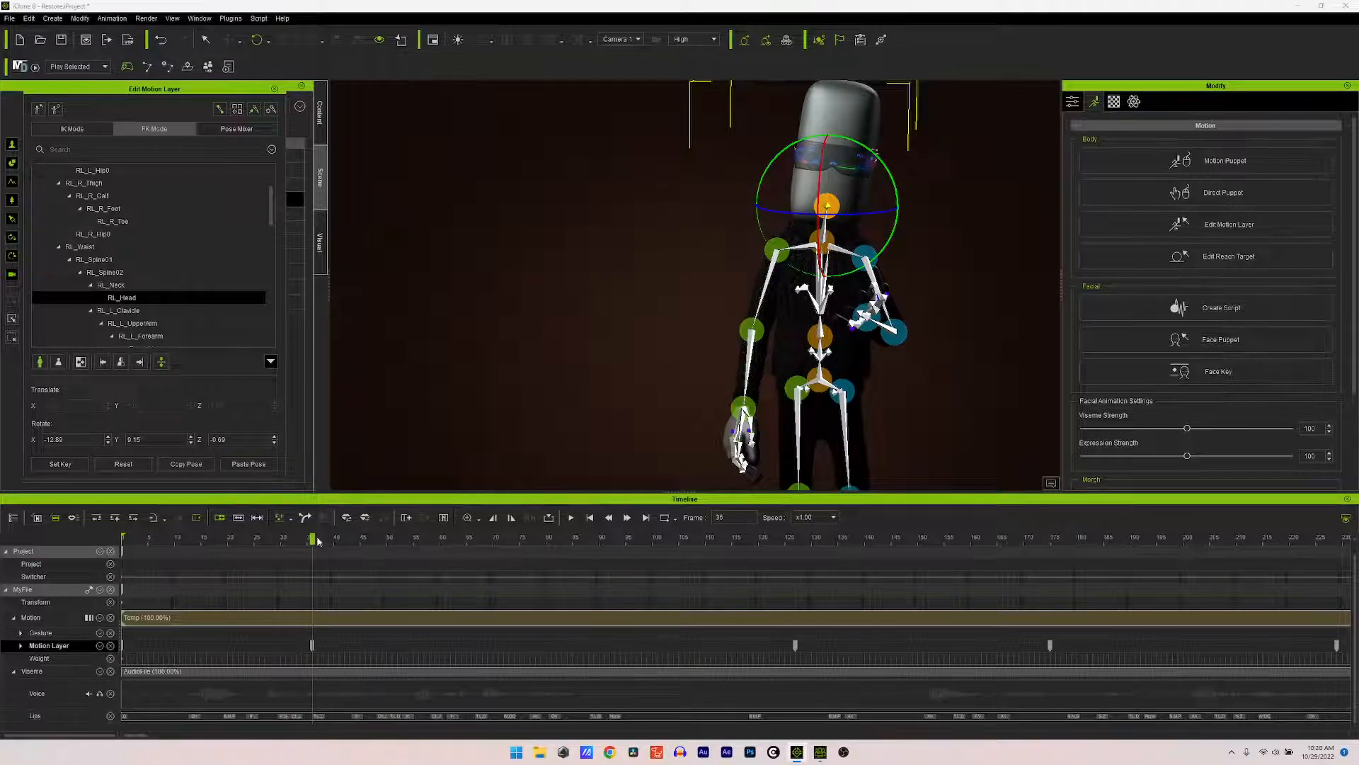
Step: Move the pasted raised-hand pose key on the Motion Layer track to frame 48 and play the animation to check its timing
left_click_drag(315, 540, 375, 645)
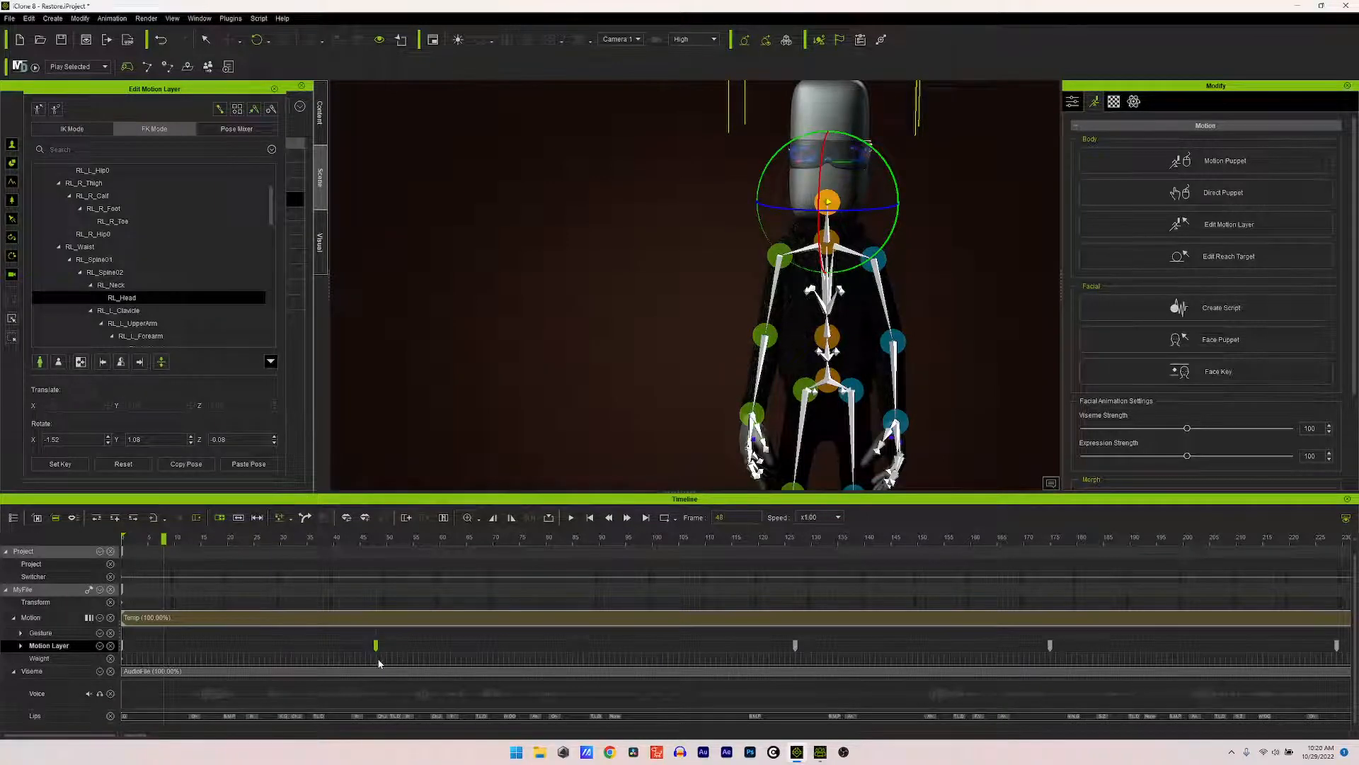
left_click(571, 517)
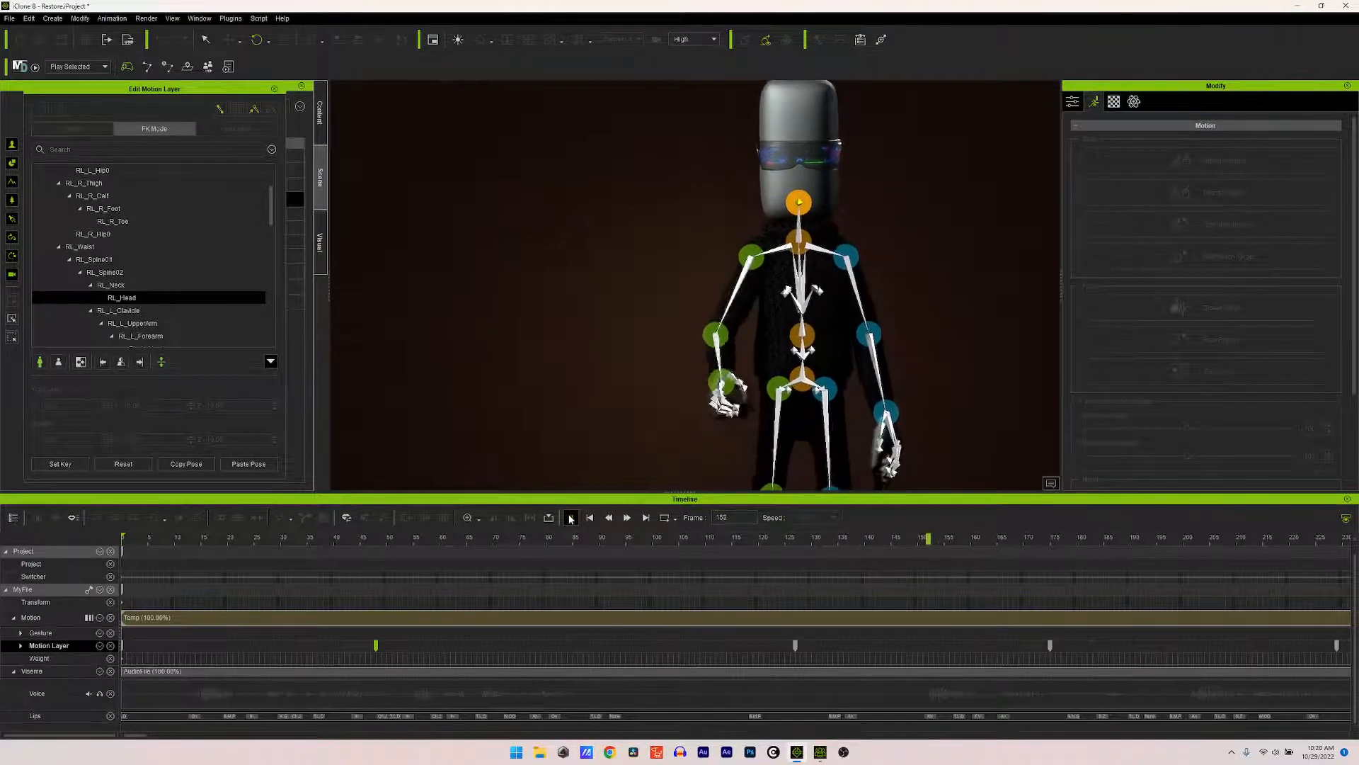
left_click(573, 519)
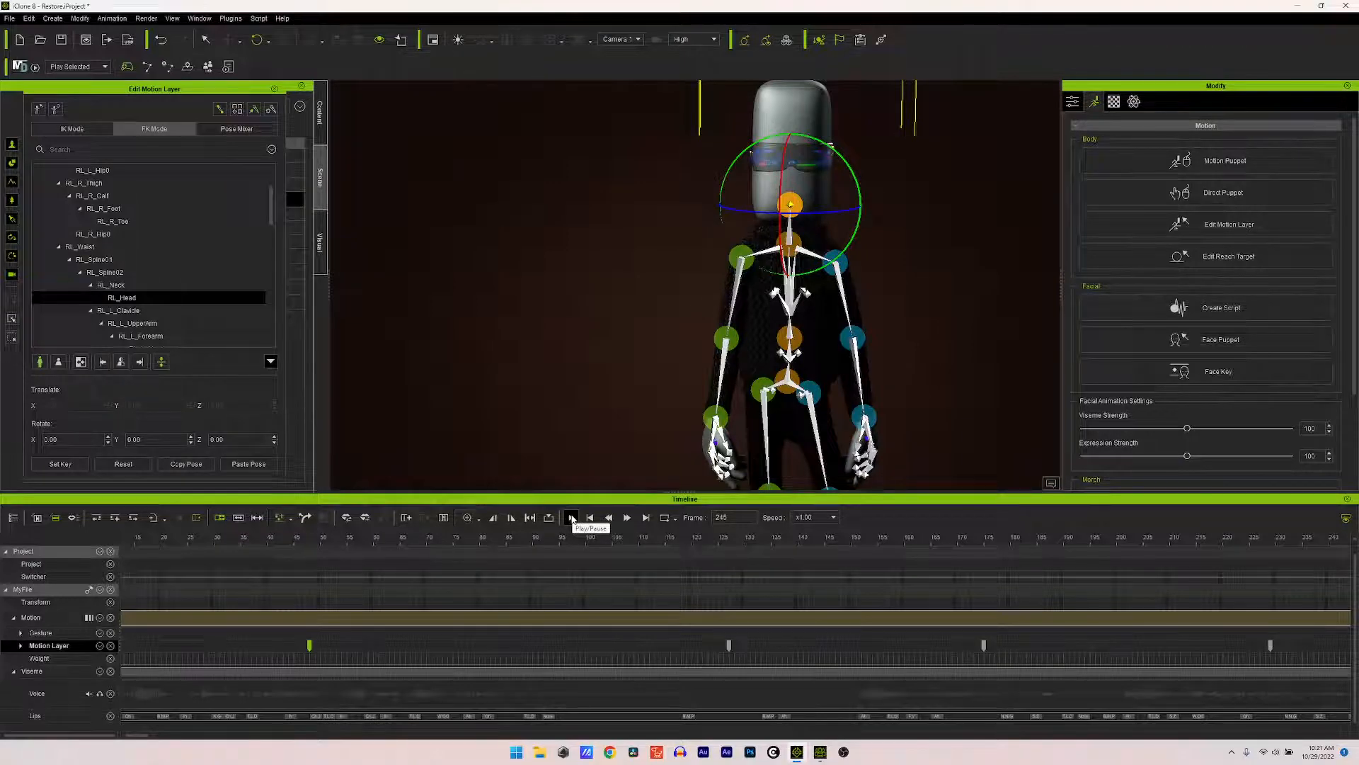
left_click(589, 518)
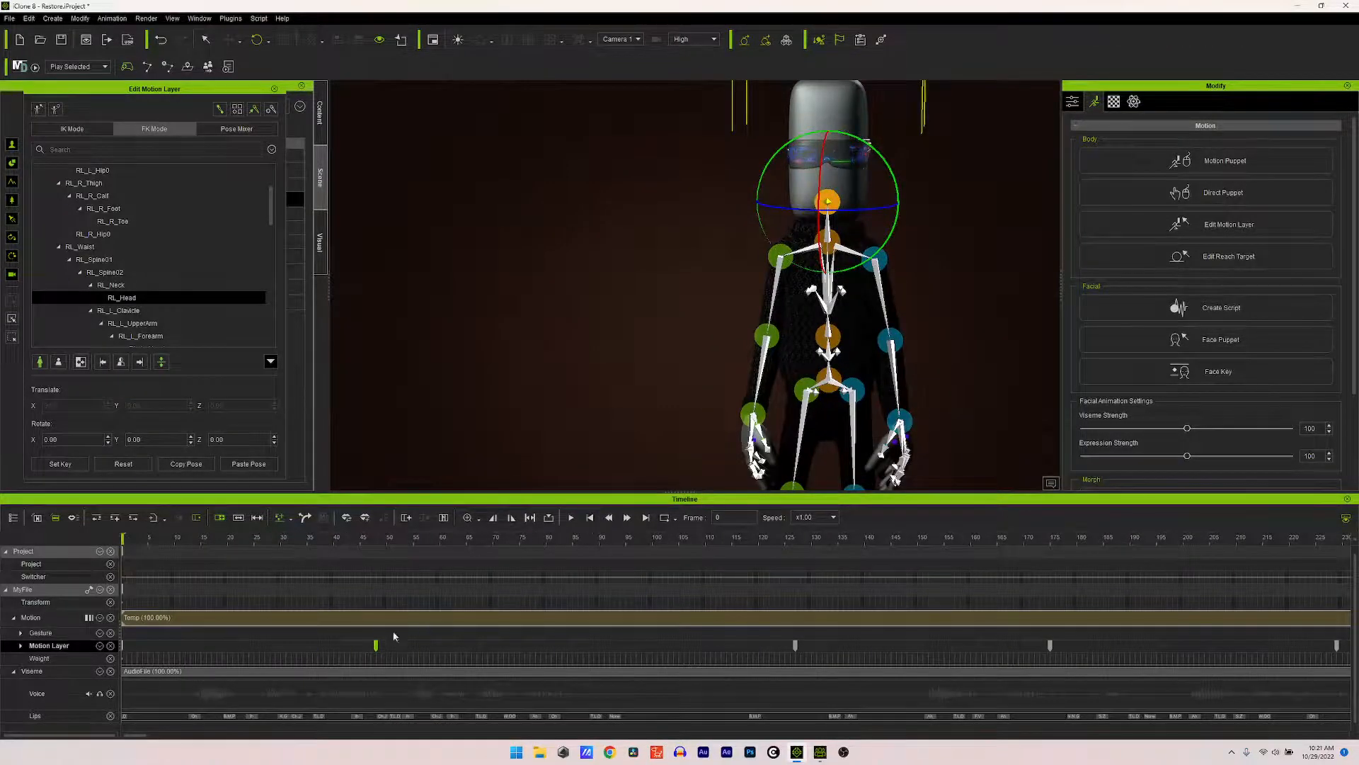
Step: Rotate the neck bone backward at the frame 48 key to straighten it, working from the side in the Preview camera
left_click(376, 645)
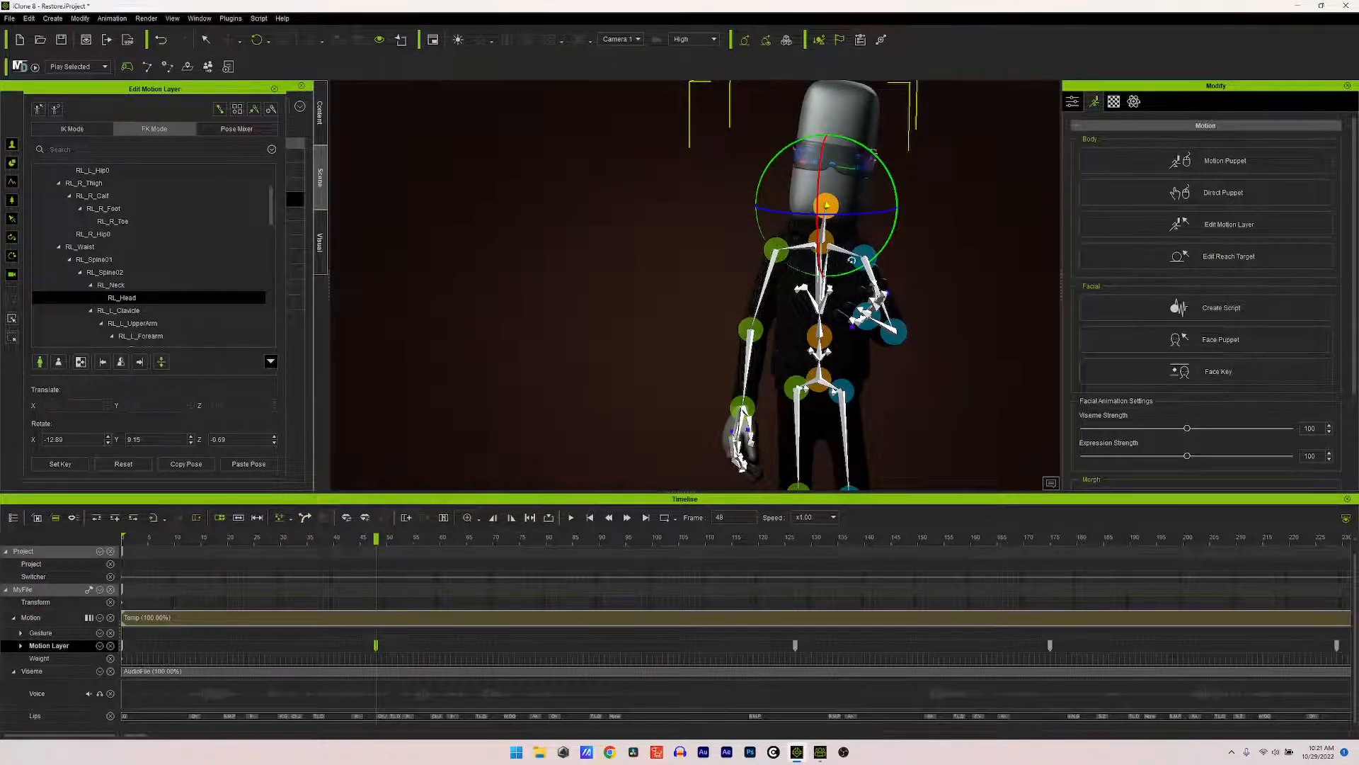
left_click(638, 40)
left_click(623, 56)
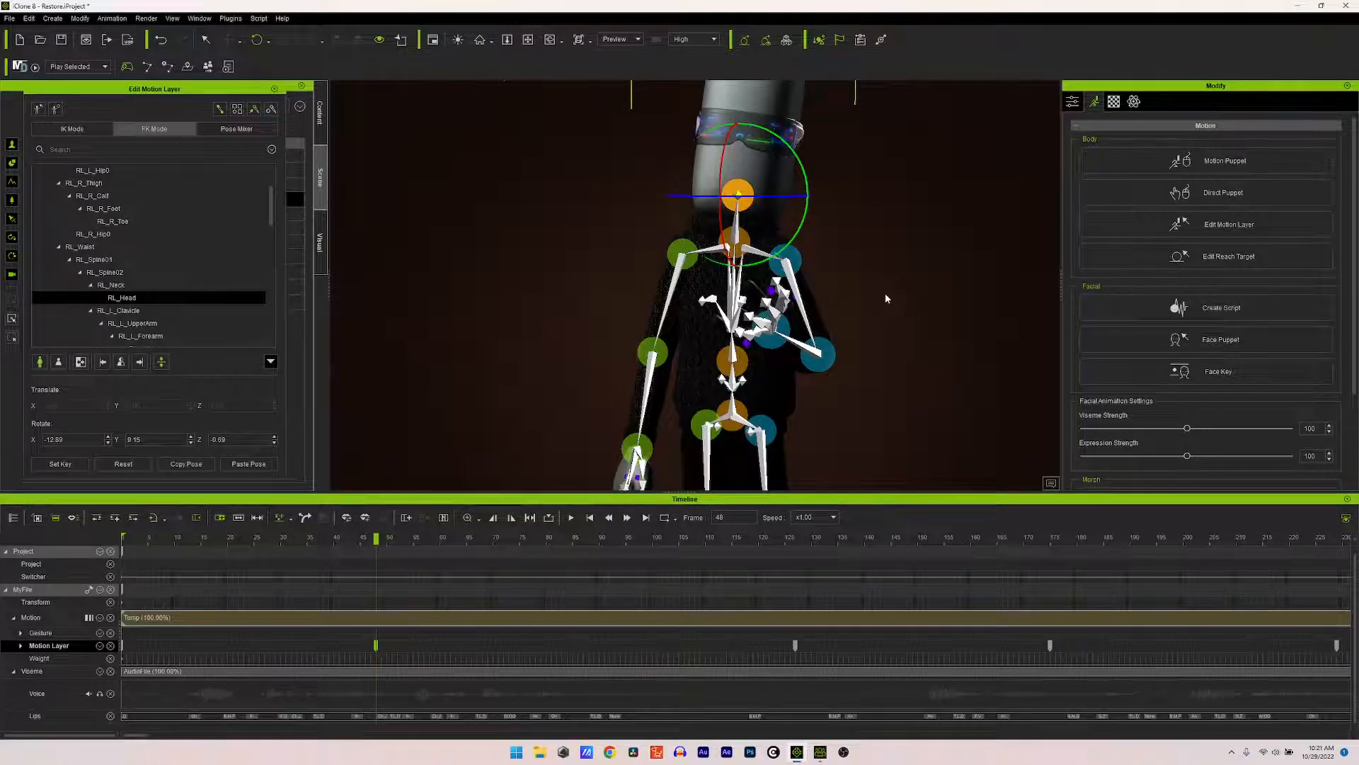
right_click_drag(885, 293, 630, 273)
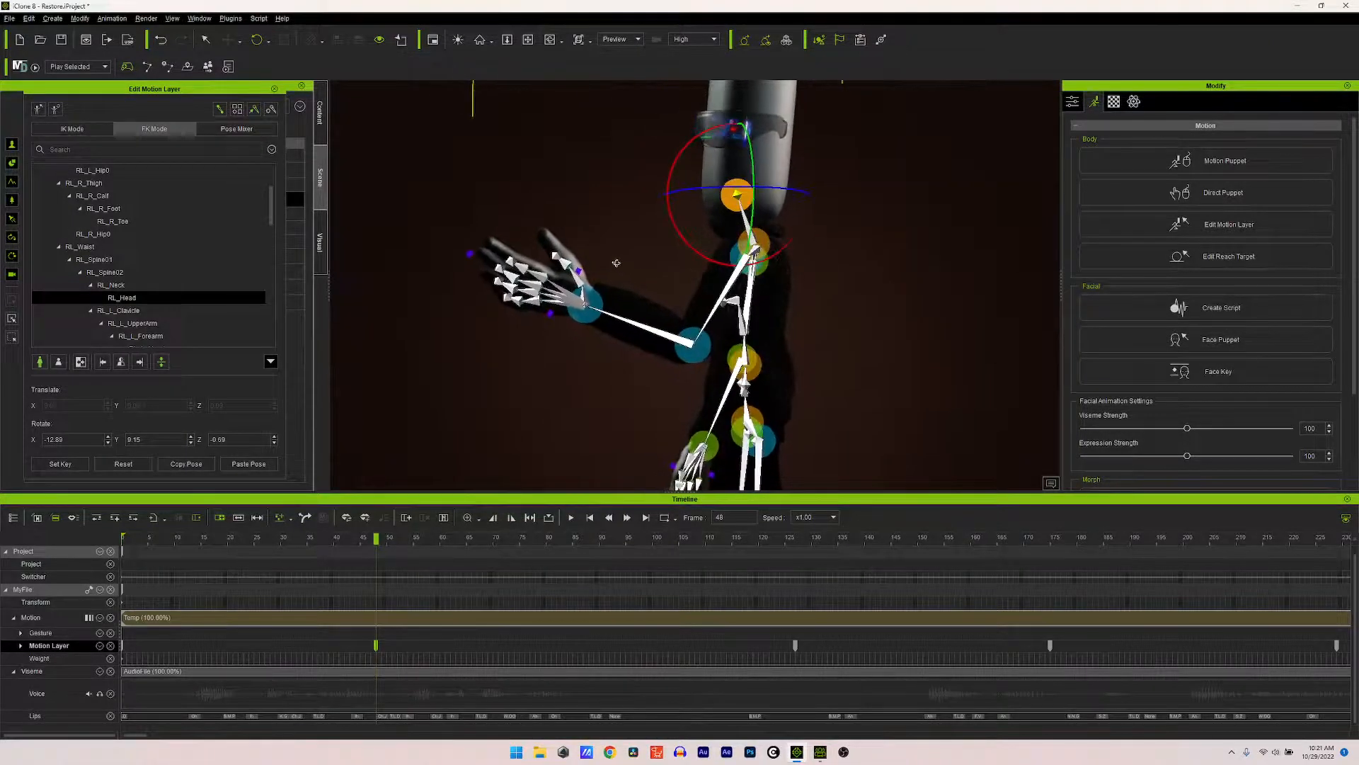
left_click(773, 235)
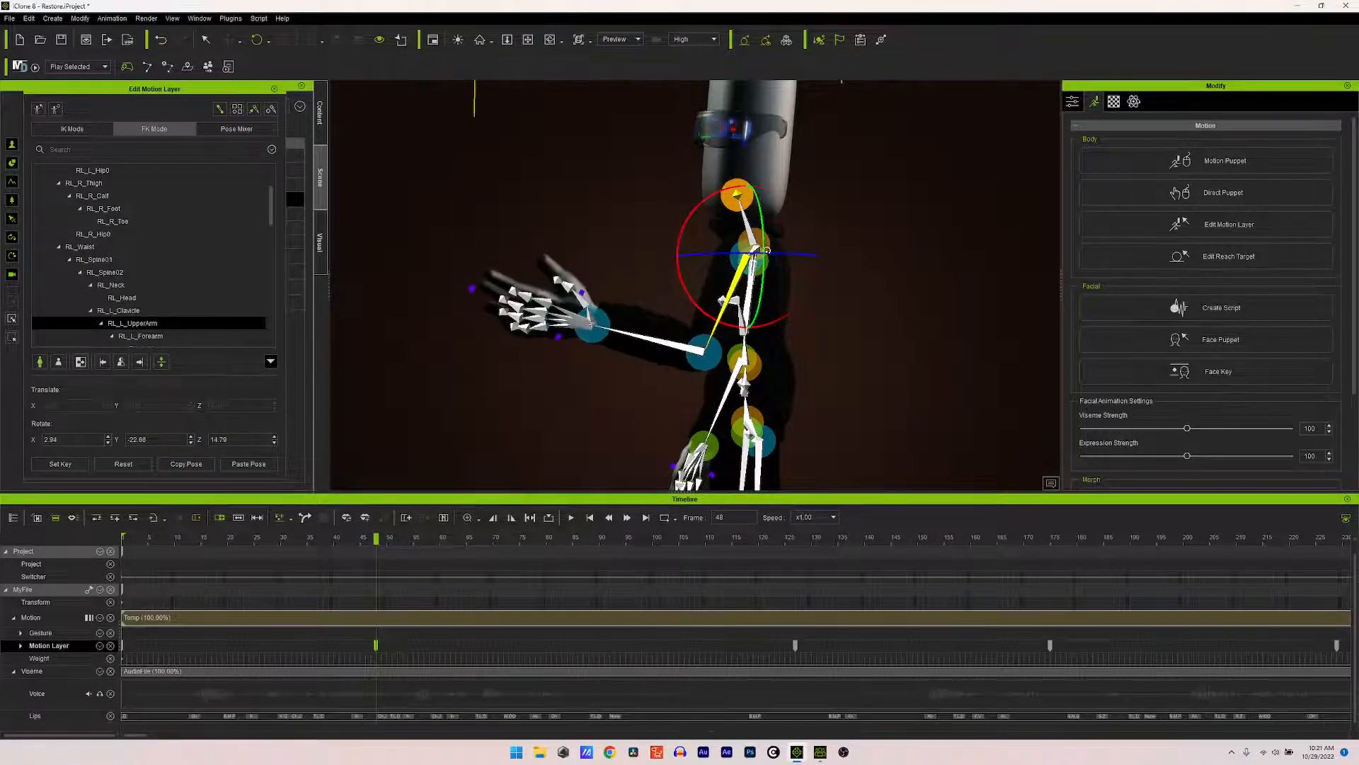
left_click_drag(887, 291, 809, 290)
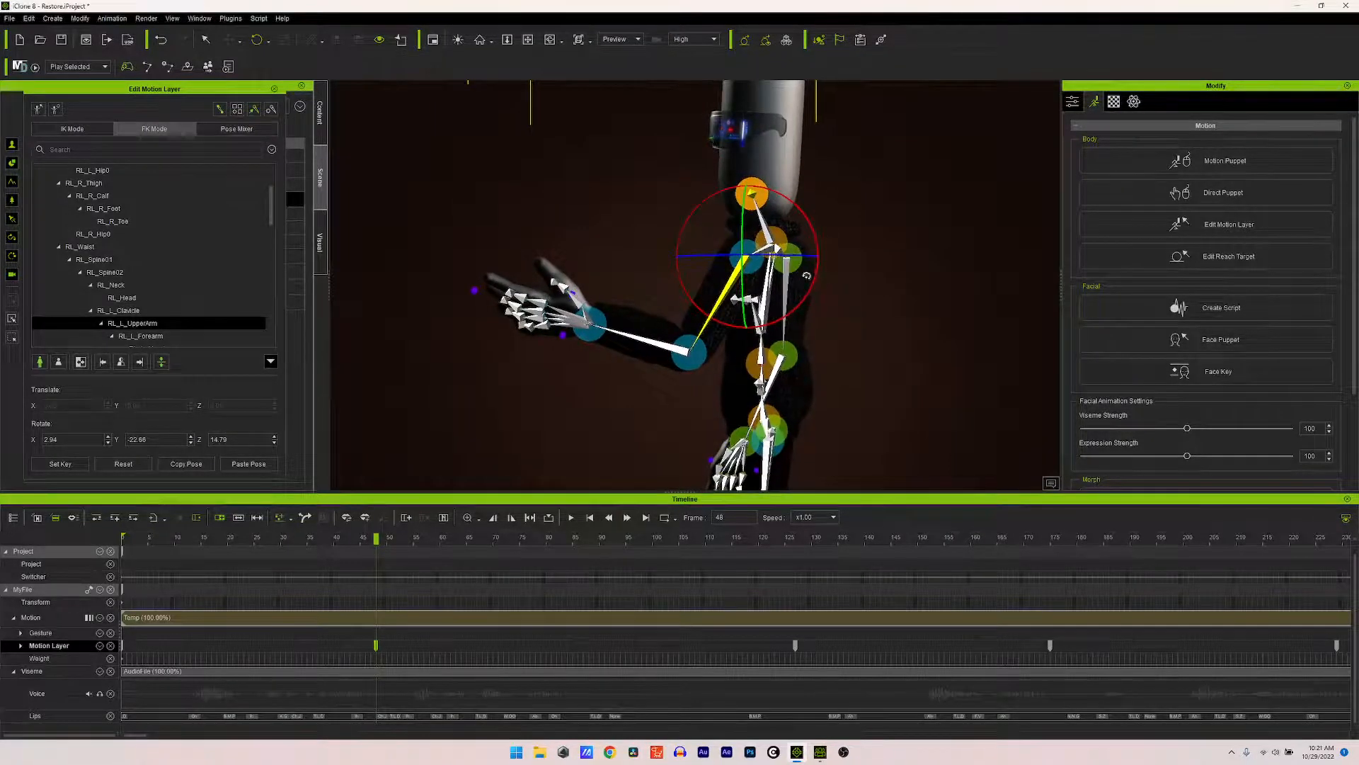
left_click(779, 242)
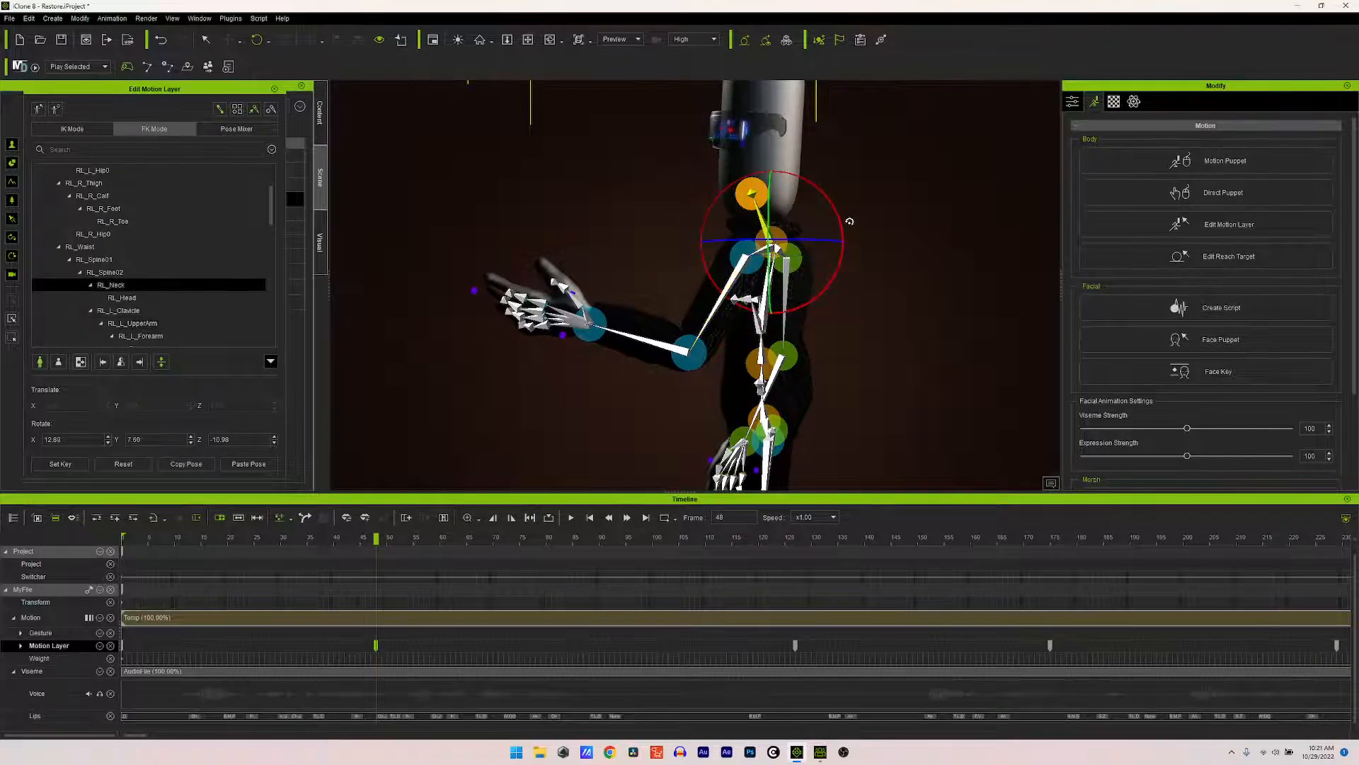
left_click_drag(844, 222, 846, 230)
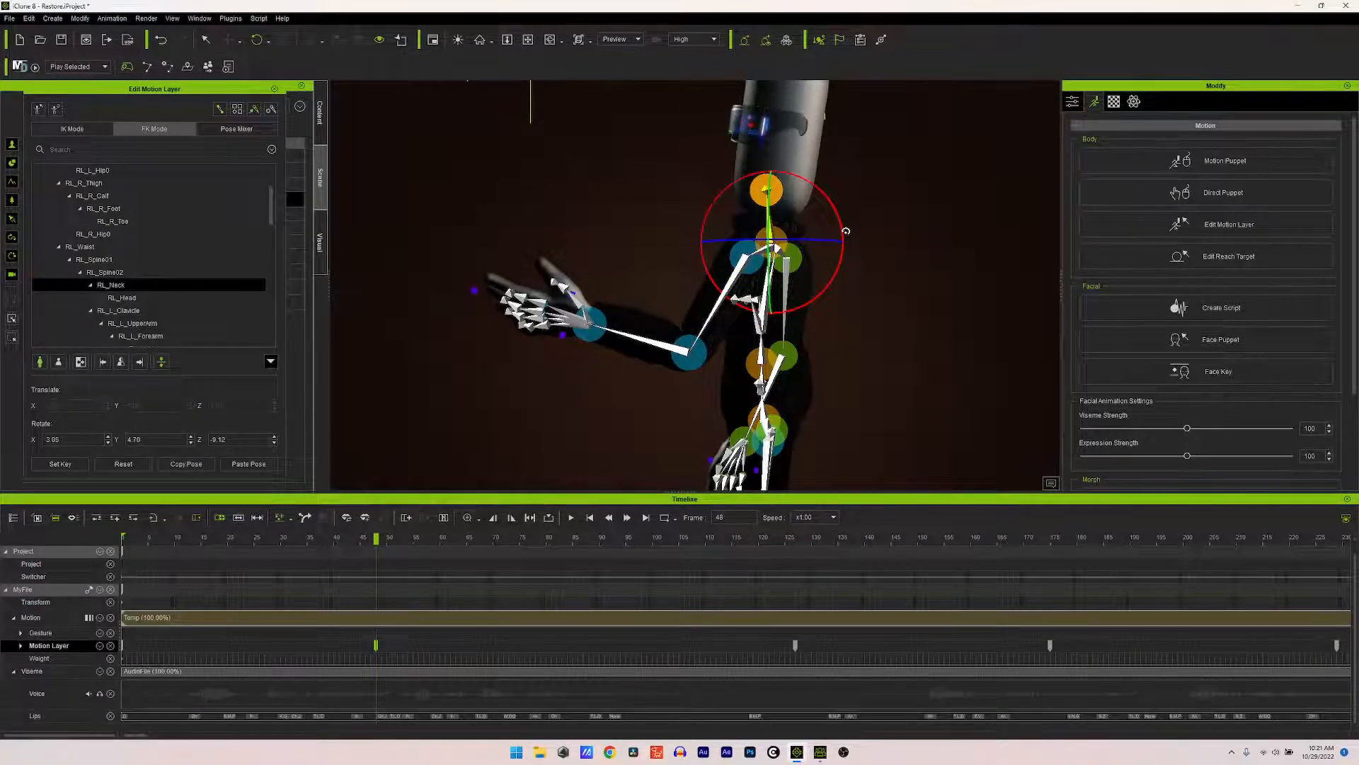
Step: Tilt the head bone slightly in FK mode at frame 48 to level the head in the side view
right_click_drag(773, 336, 956, 328)
left_click_drag(812, 209, 773, 187)
right_click_drag(997, 255, 802, 233)
left_click(766, 190)
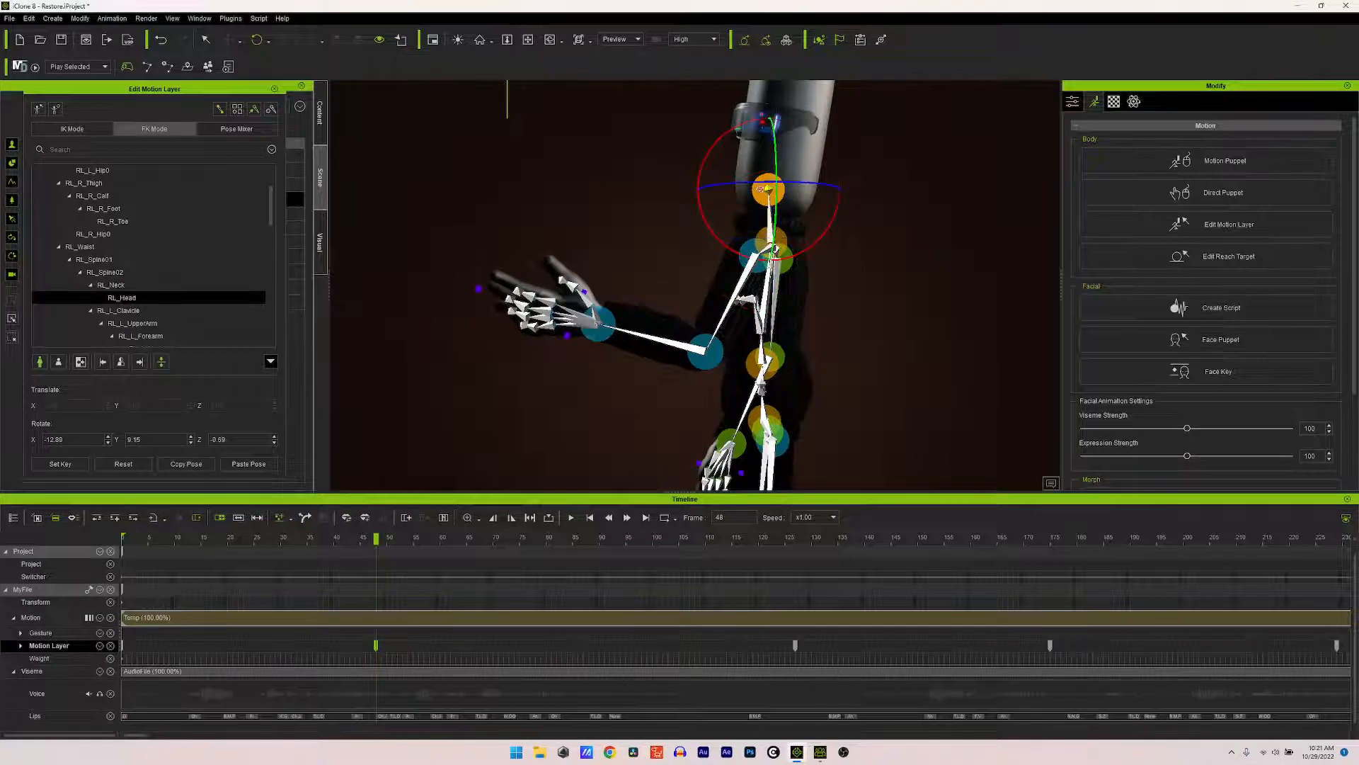
left_click_drag(691, 172, 690, 179)
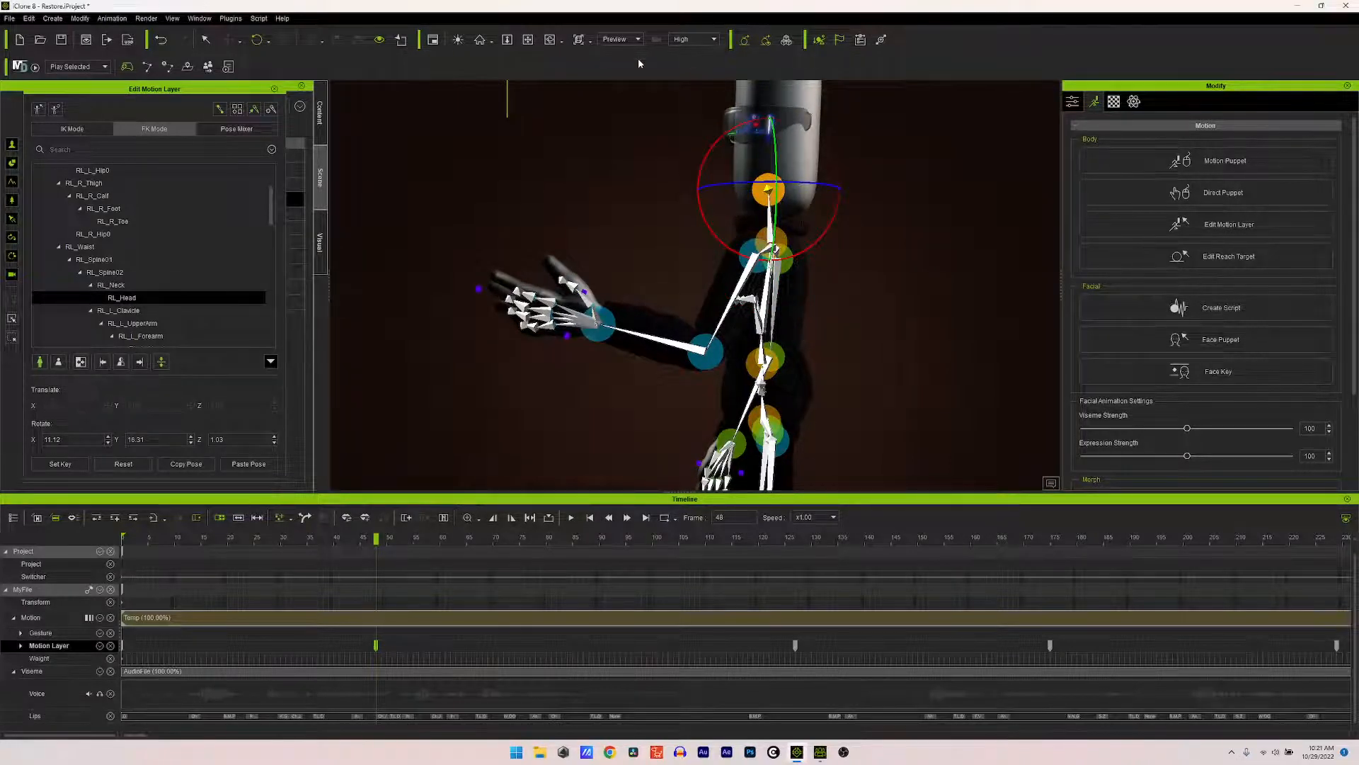
Step: From Camera 1, switch the Motion Layer editor to IK mode and rotate the head upright at frame 48
left_click(614, 40)
left_click(625, 71)
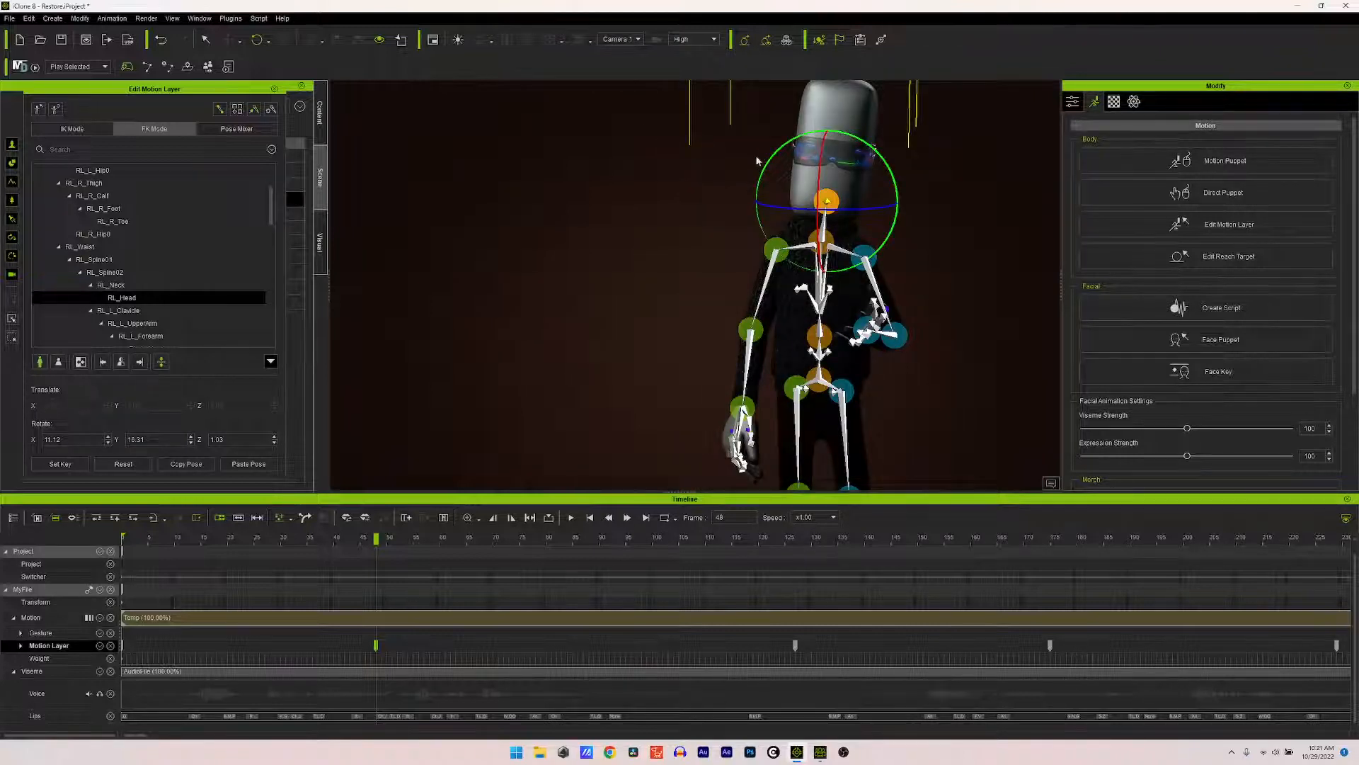
left_click_drag(758, 160, 769, 160)
left_click_drag(893, 175, 898, 172)
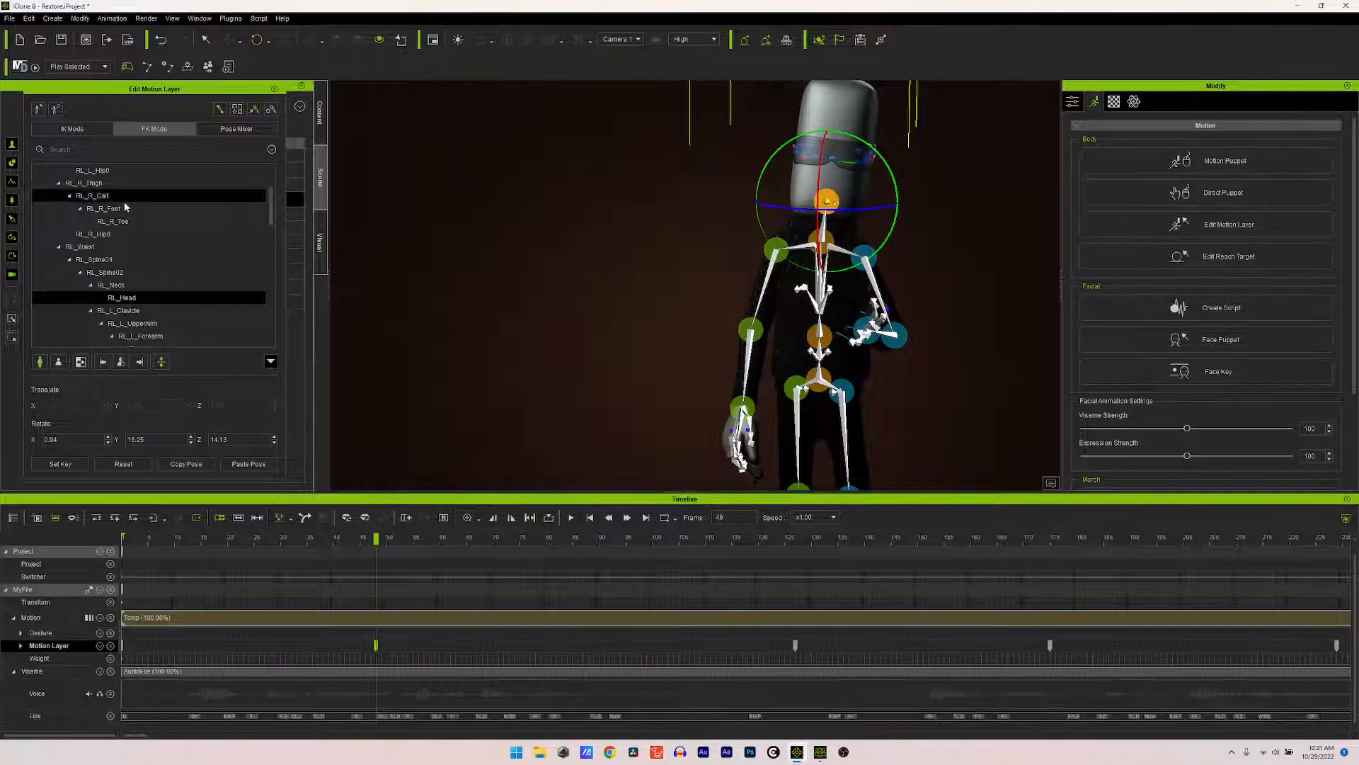
left_click(78, 131)
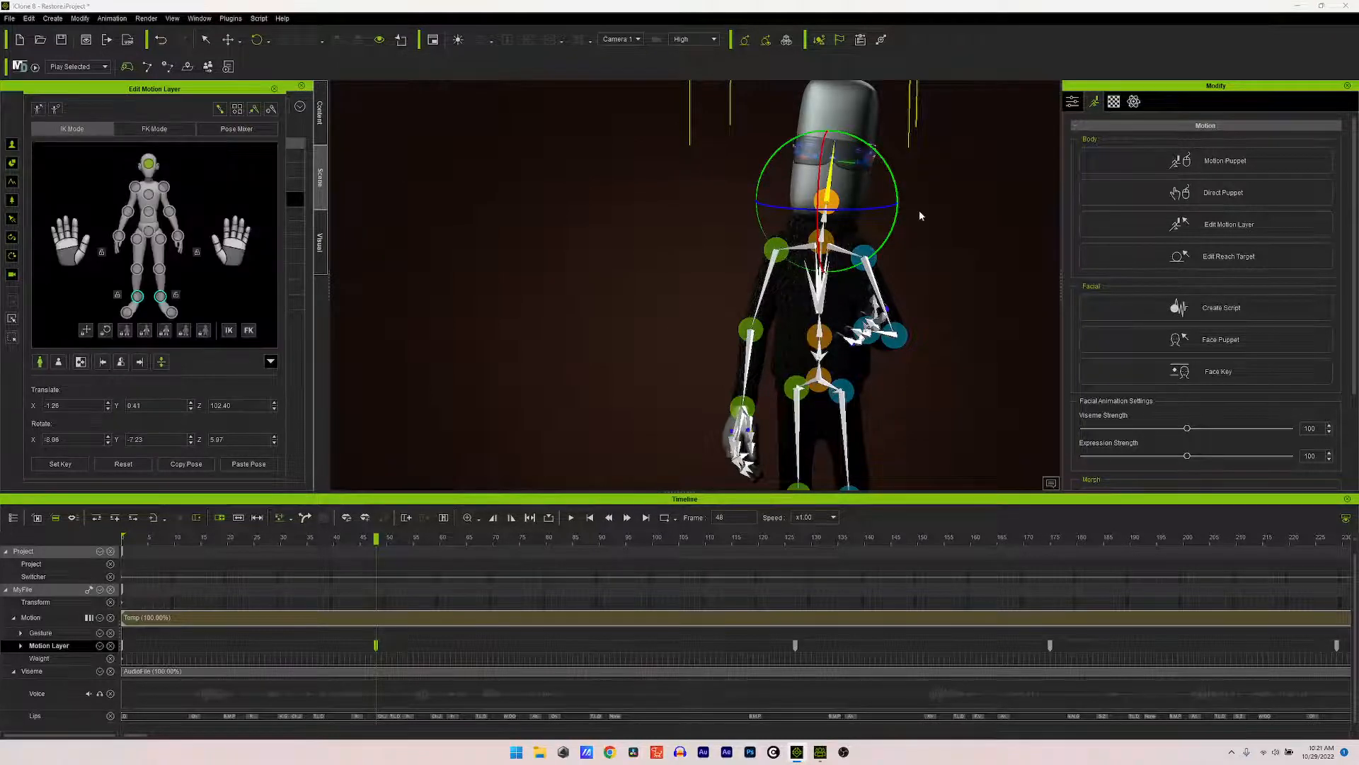
left_click_drag(888, 162, 930, 217)
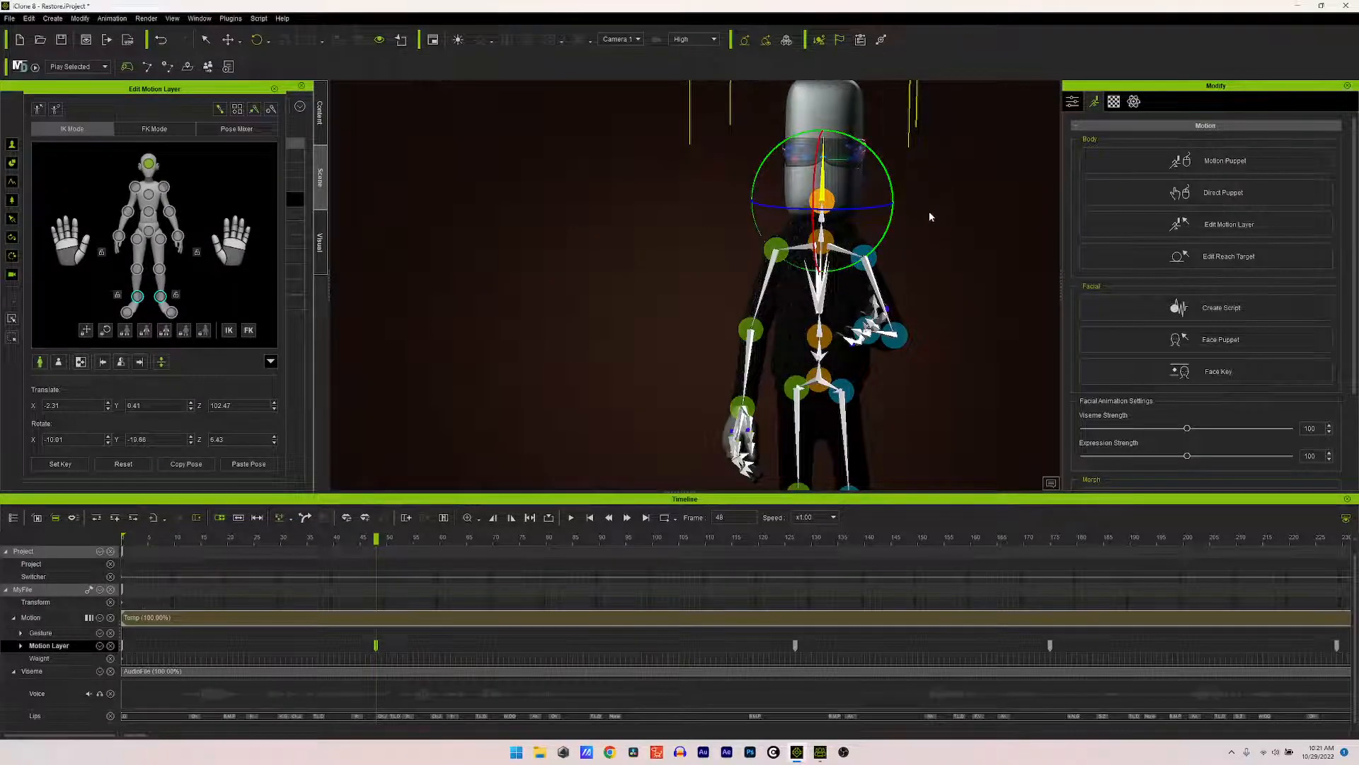
Step: Compare the head pose in the Preview camera and Camera 1, and rotate the head slightly further at frame 48
left_click(623, 39)
left_click(611, 50)
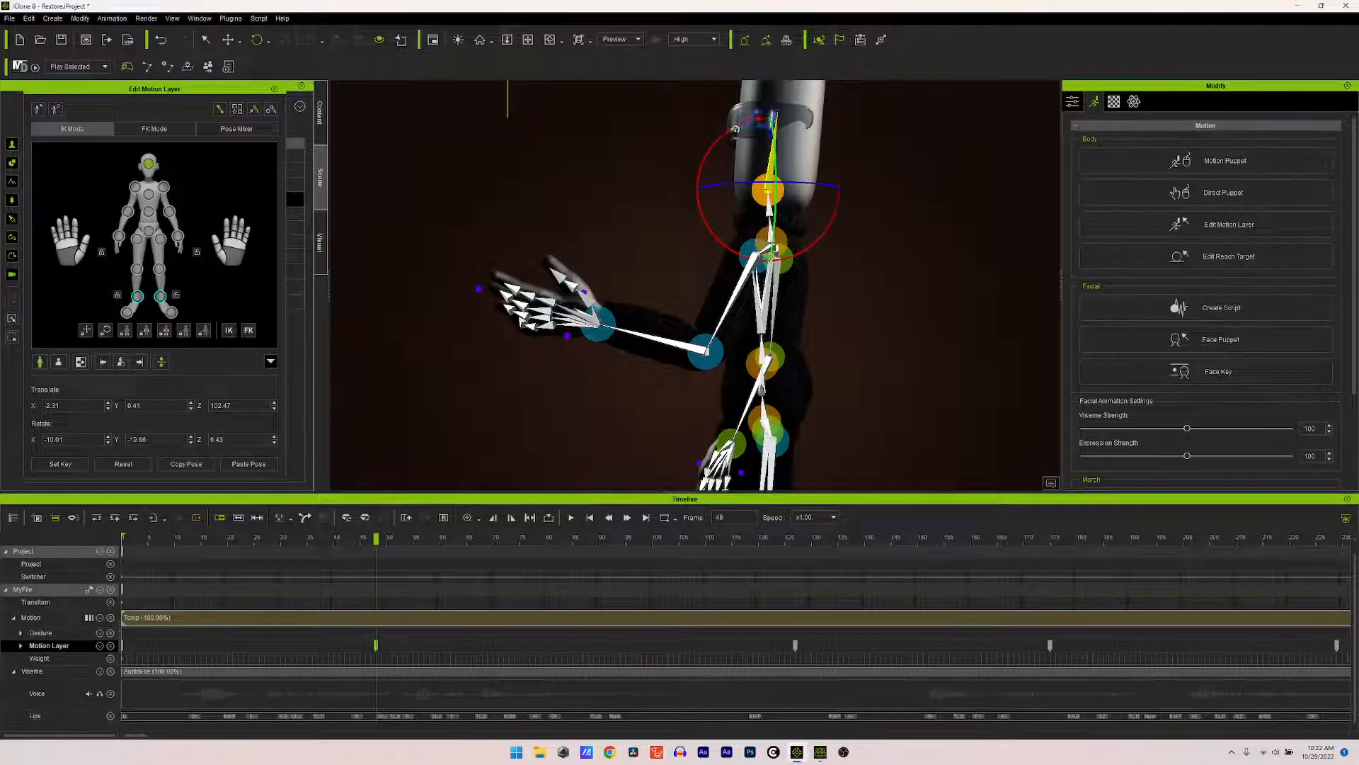
left_click(635, 39)
left_click(632, 66)
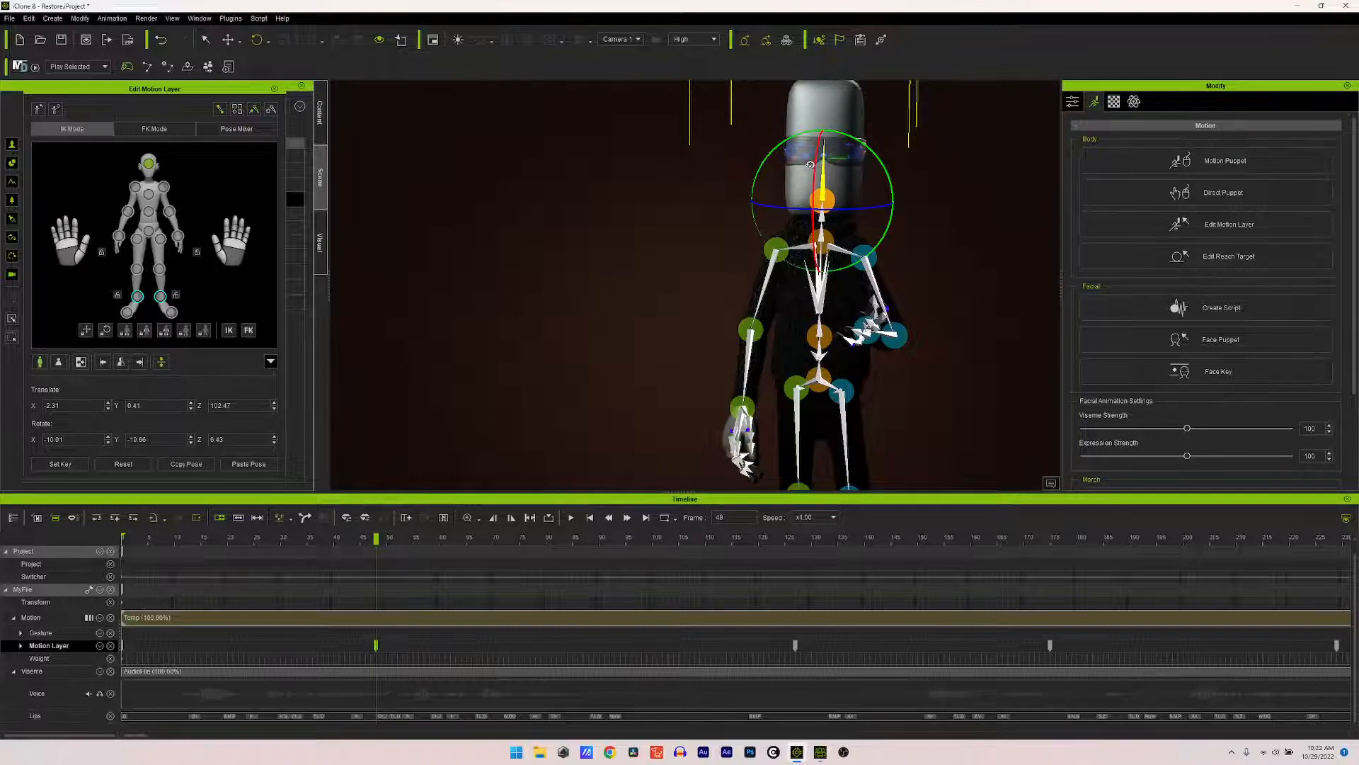
left_click_drag(810, 165, 769, 155)
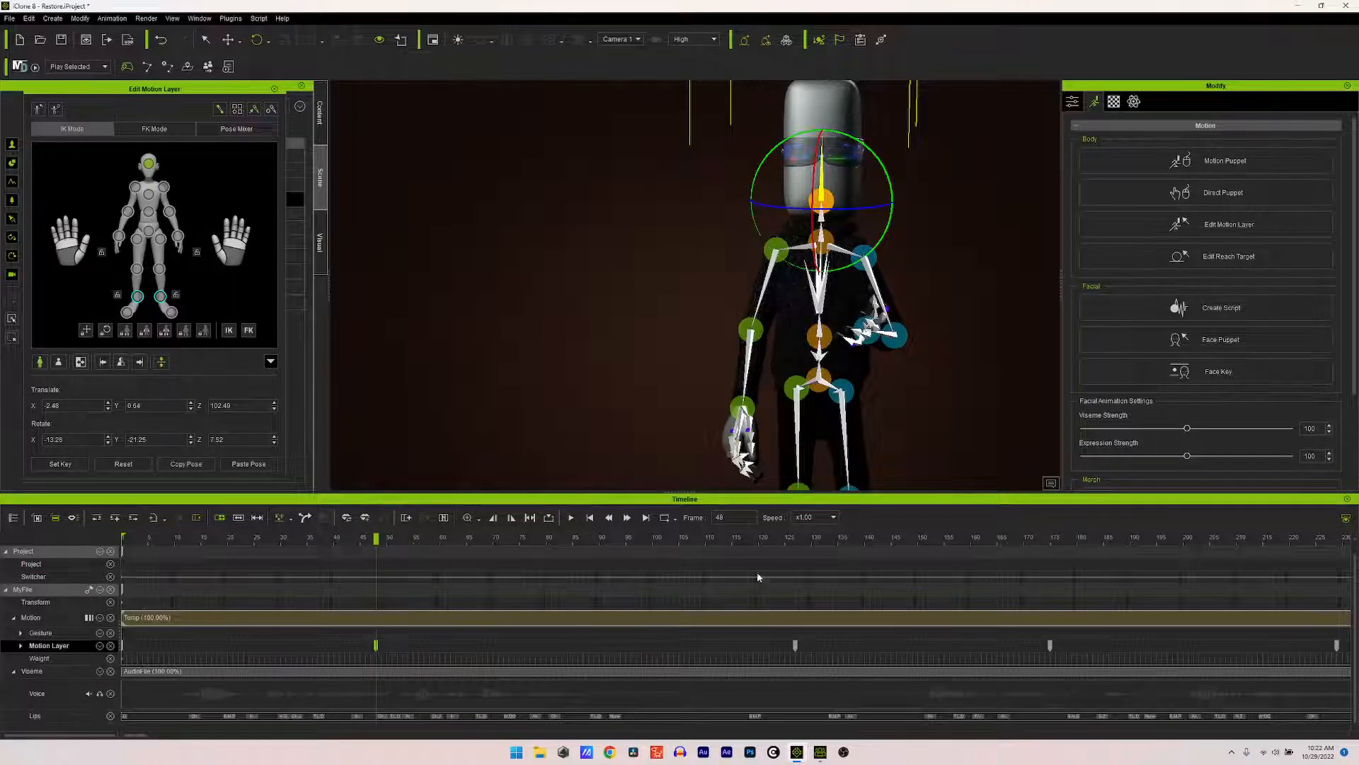
Step: Play back the adjusted animation and inspect the Switcher key at frame 685
left_click(589, 518)
left_click(572, 520)
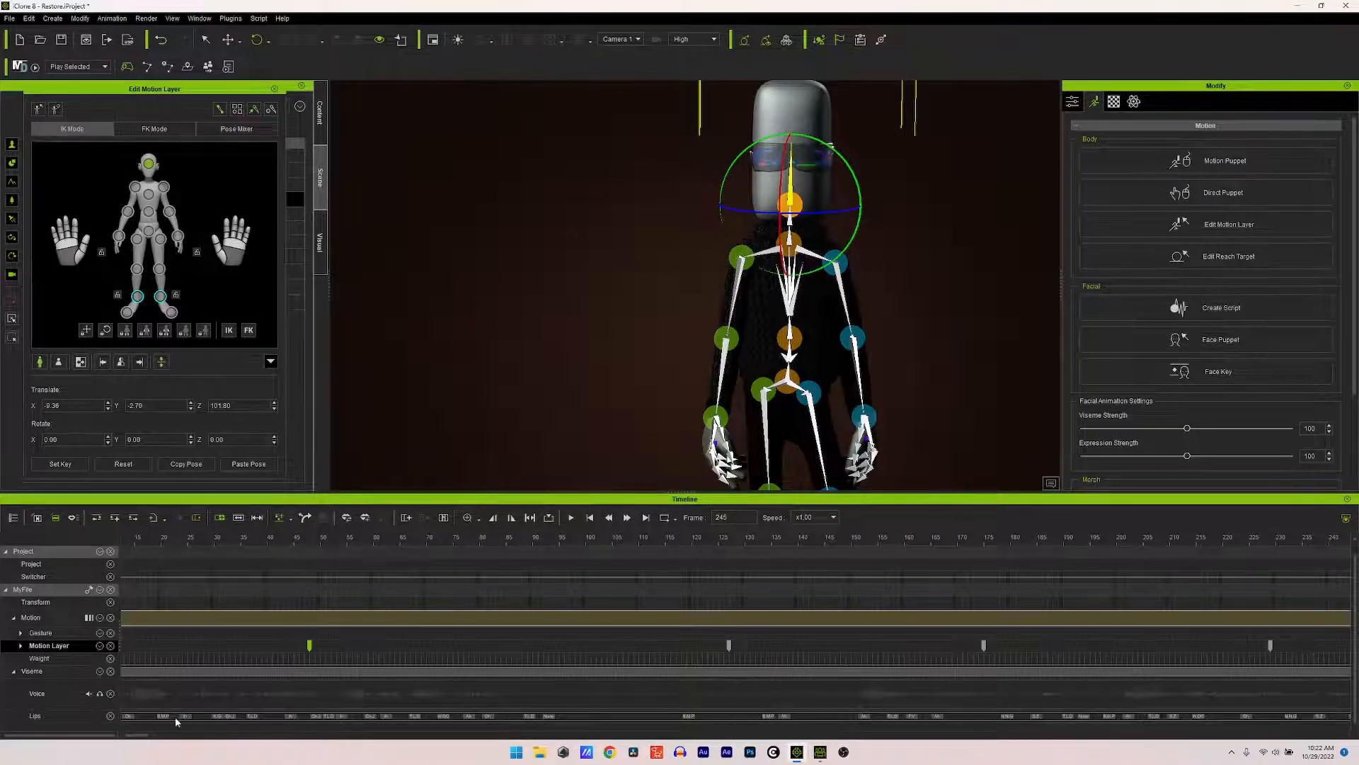
left_click_drag(138, 737, 205, 760)
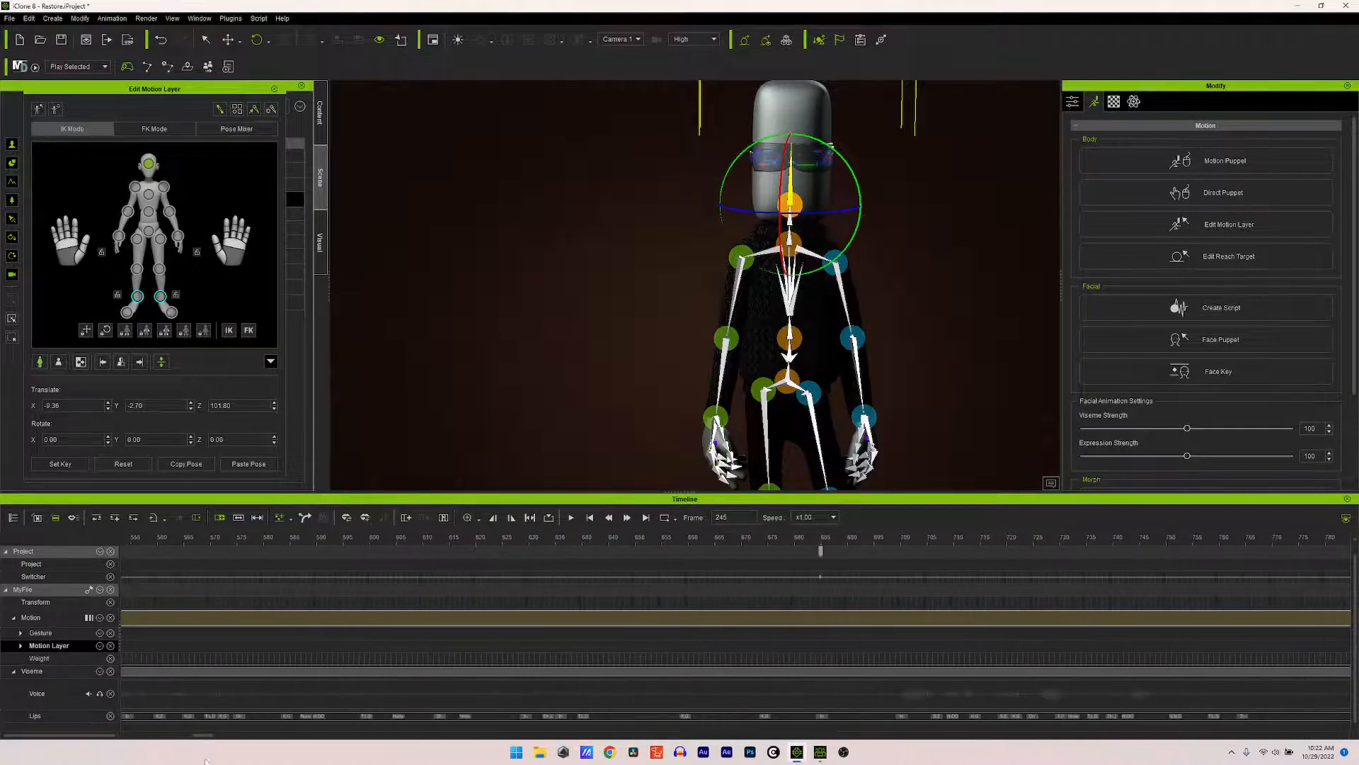
left_click(820, 579)
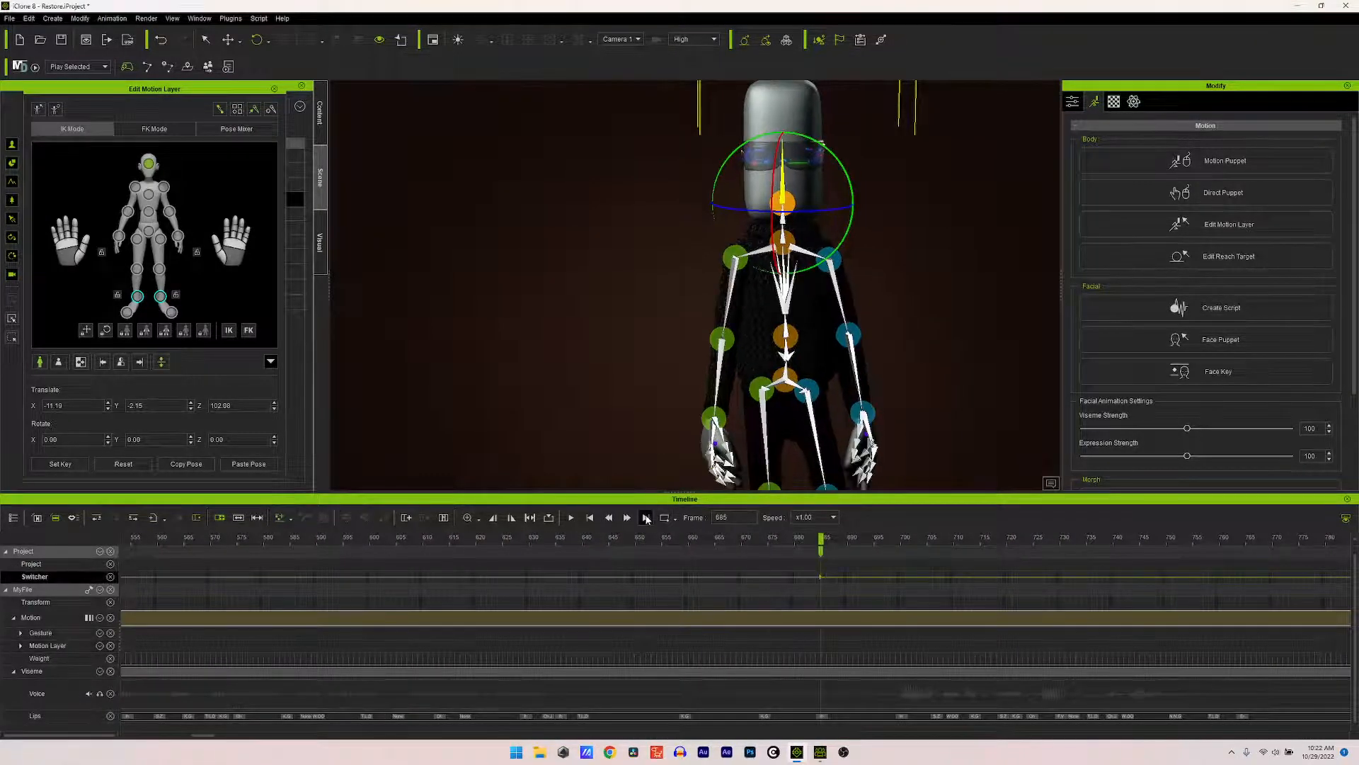
left_click(573, 519)
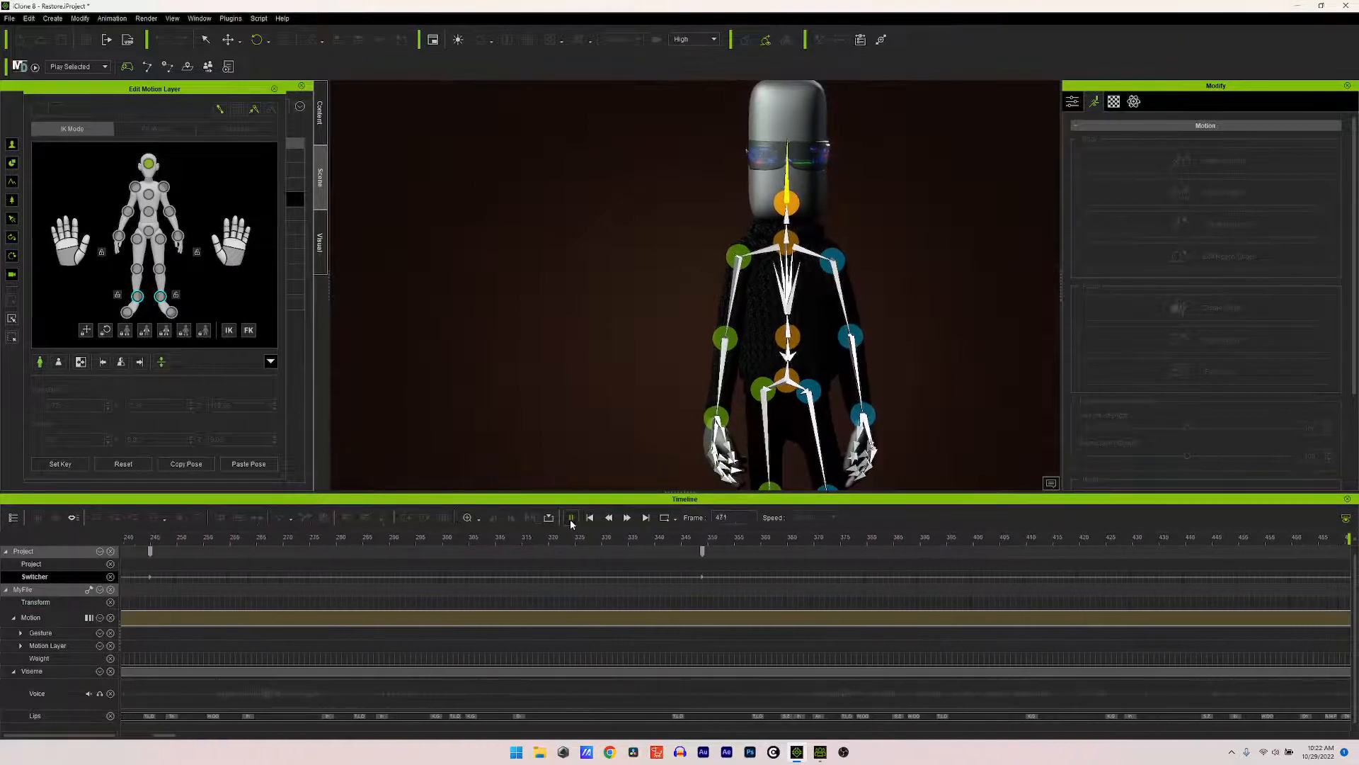
left_click(571, 517)
Step: Set the viewport to the Switch camera and play the scene from the first frame
left_click(630, 41)
left_click(617, 60)
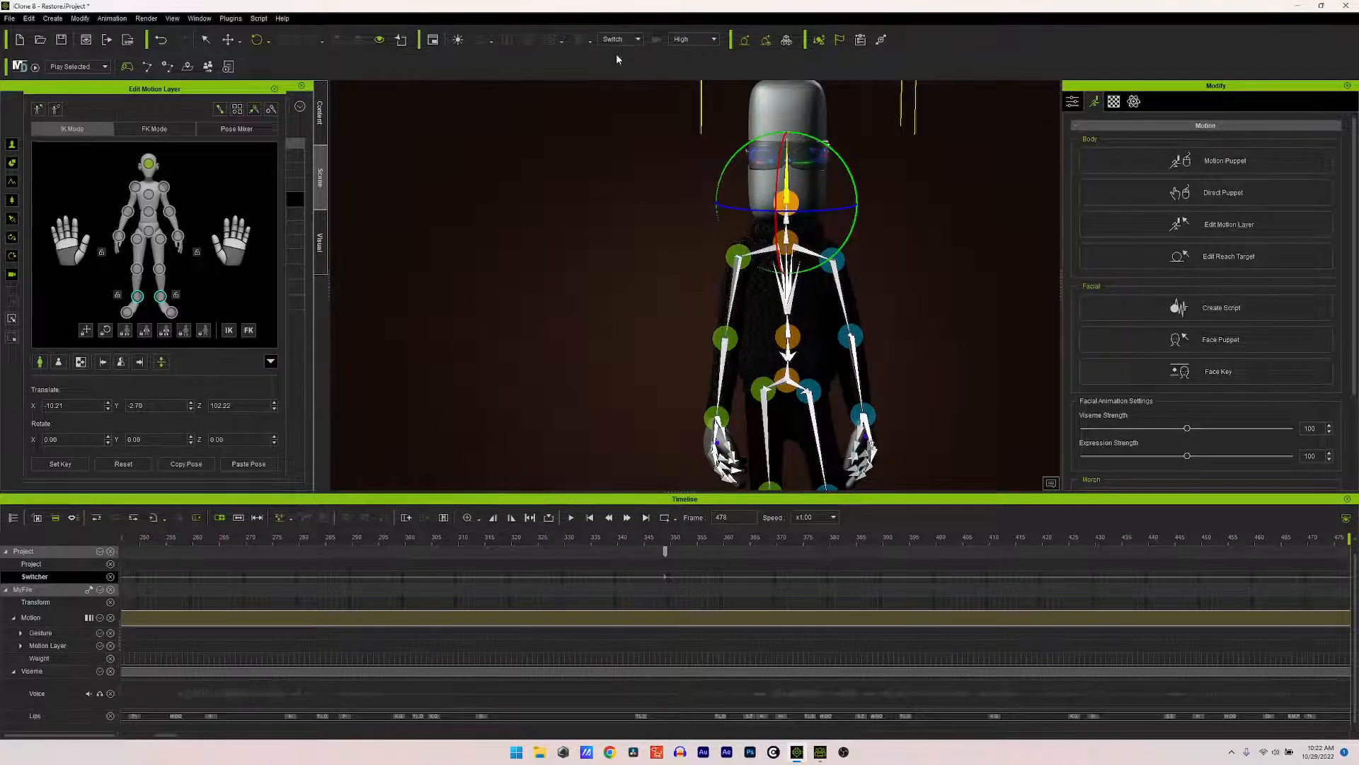
left_click(589, 517)
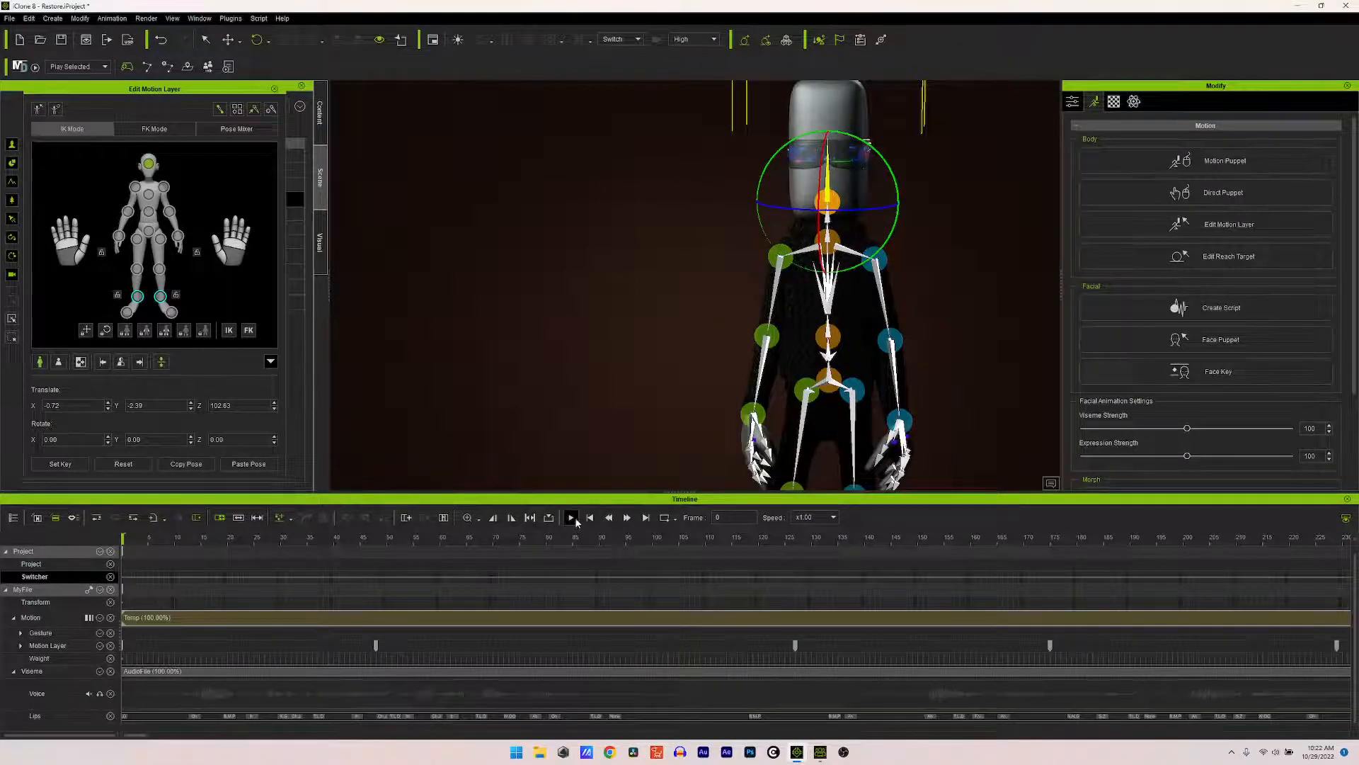
left_click(573, 517)
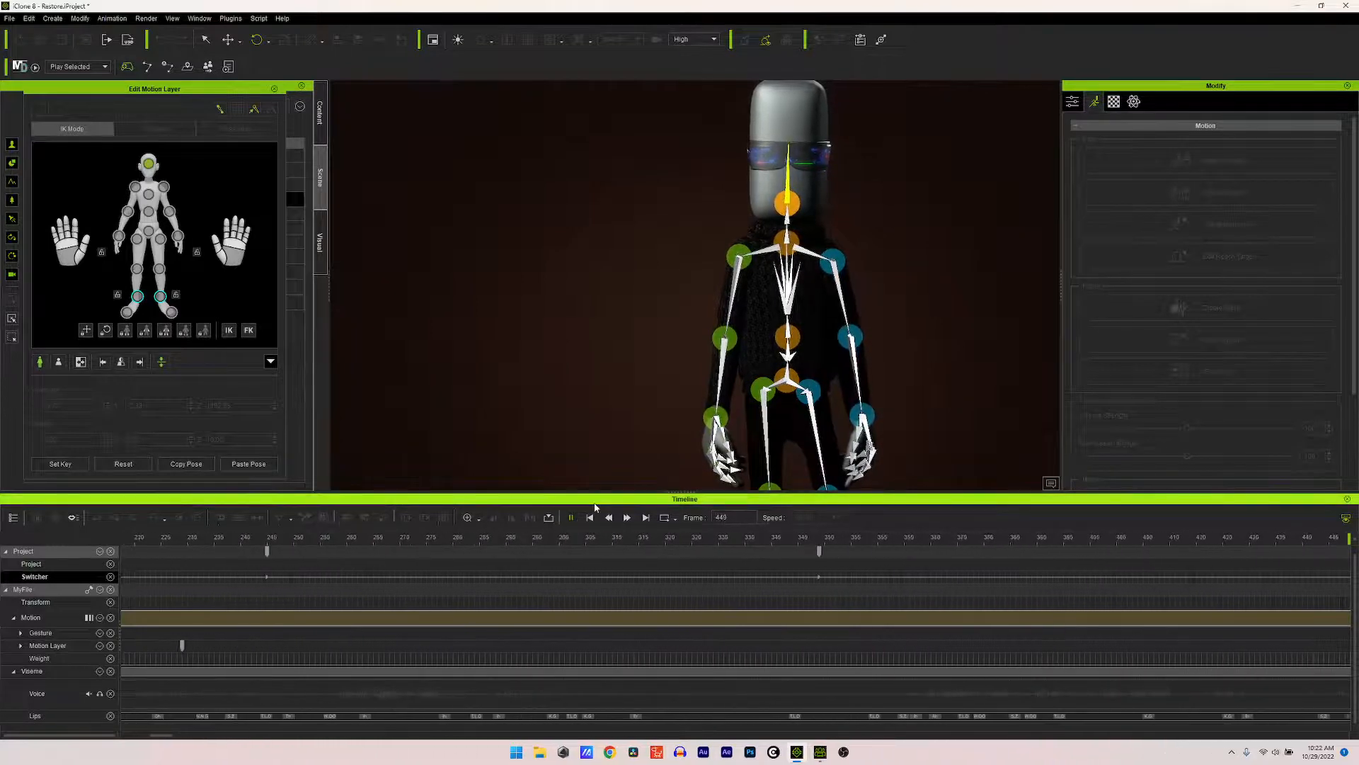
left_click(591, 517)
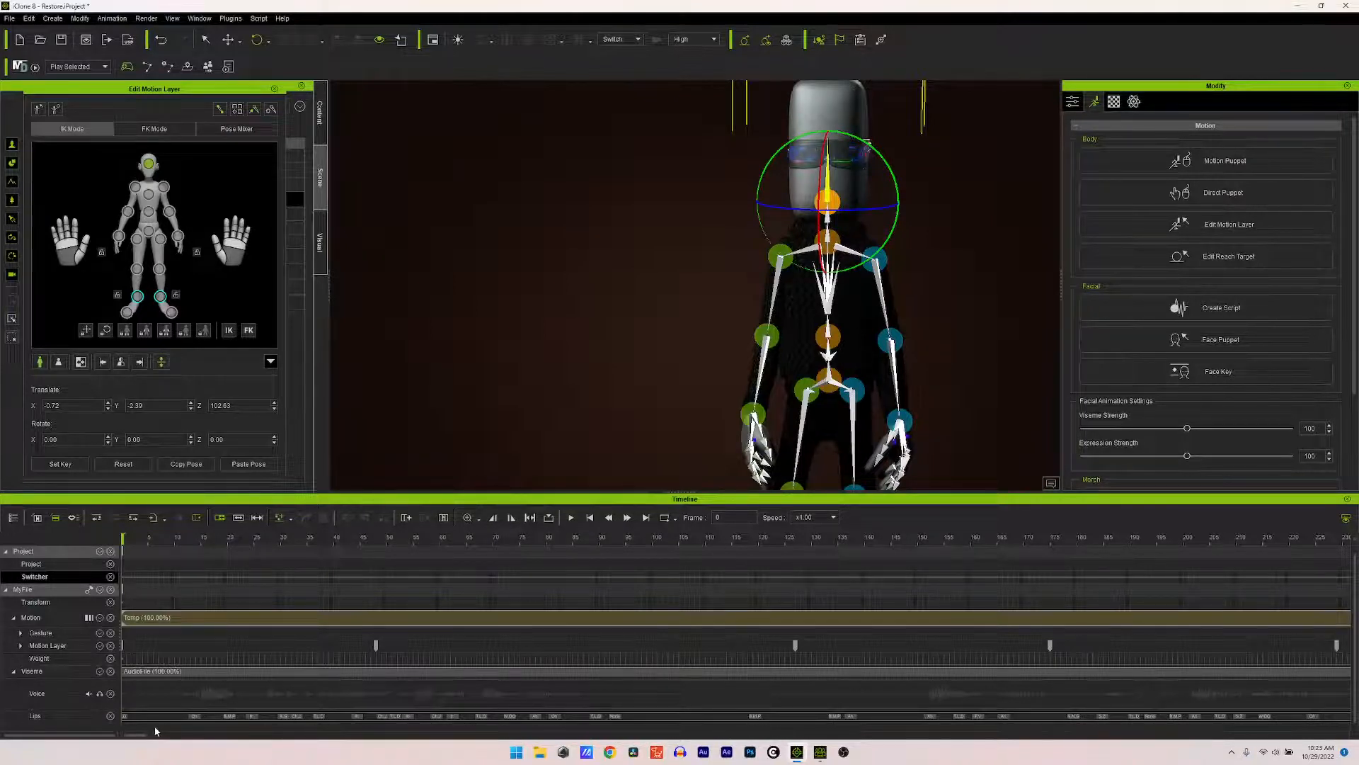
Step: Add a Motion Layer key for the resting pose at frame 349, aligned with the camera switch
left_click_drag(142, 740, 168, 748)
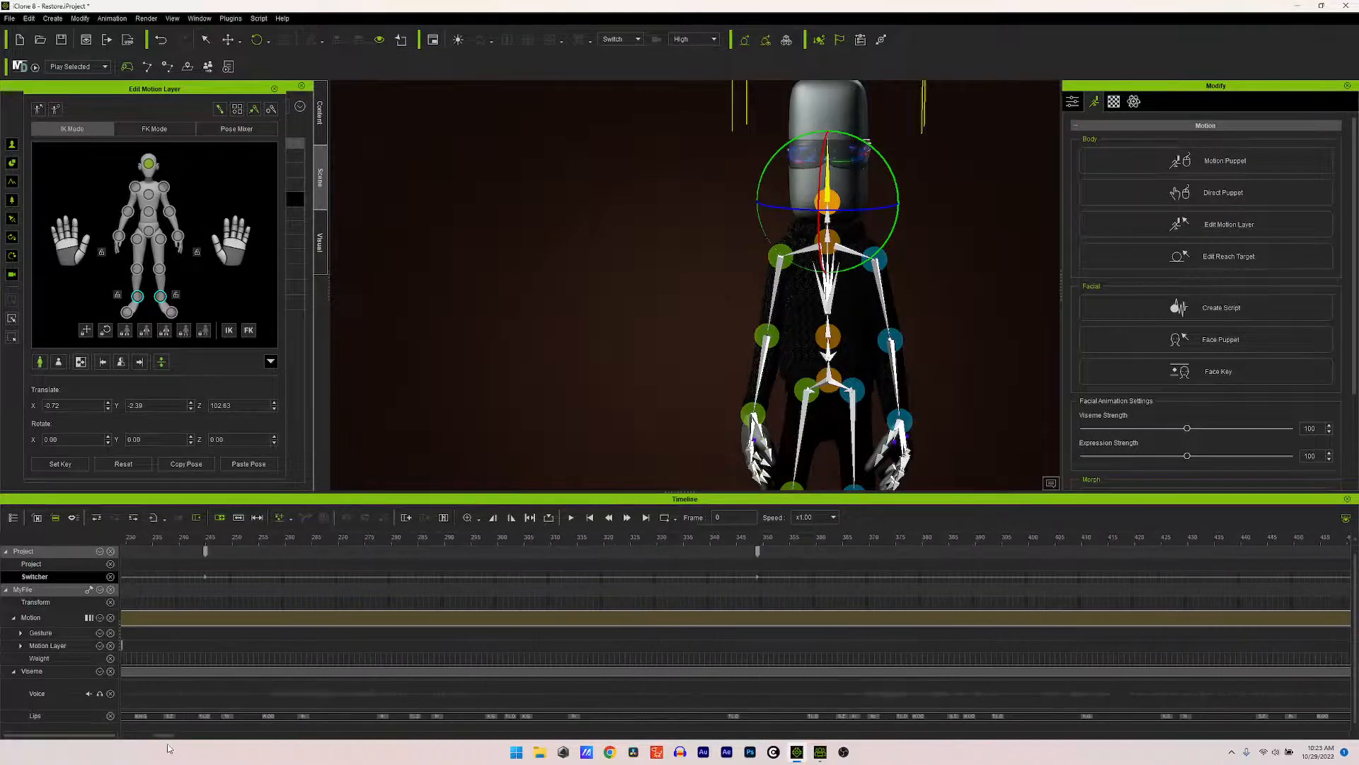
left_click(761, 627)
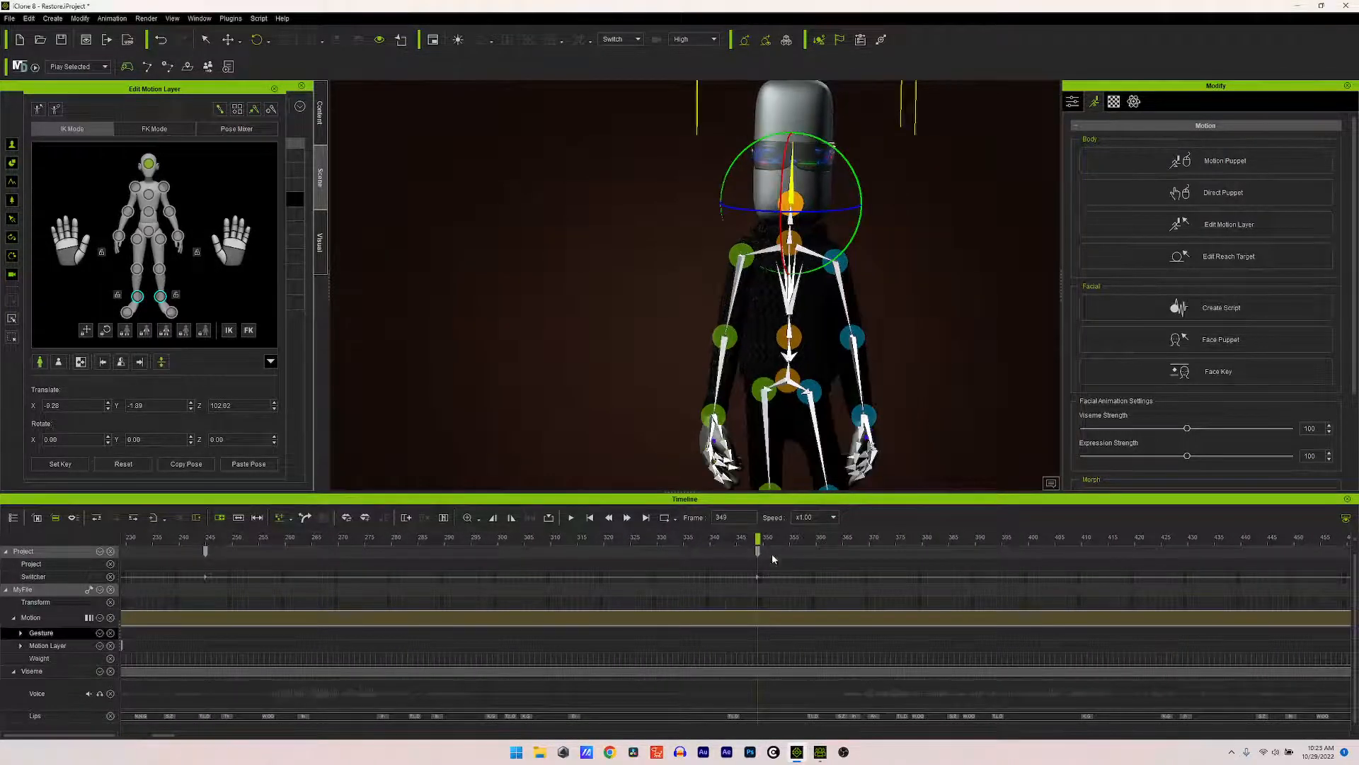
left_click_drag(798, 541, 998, 580)
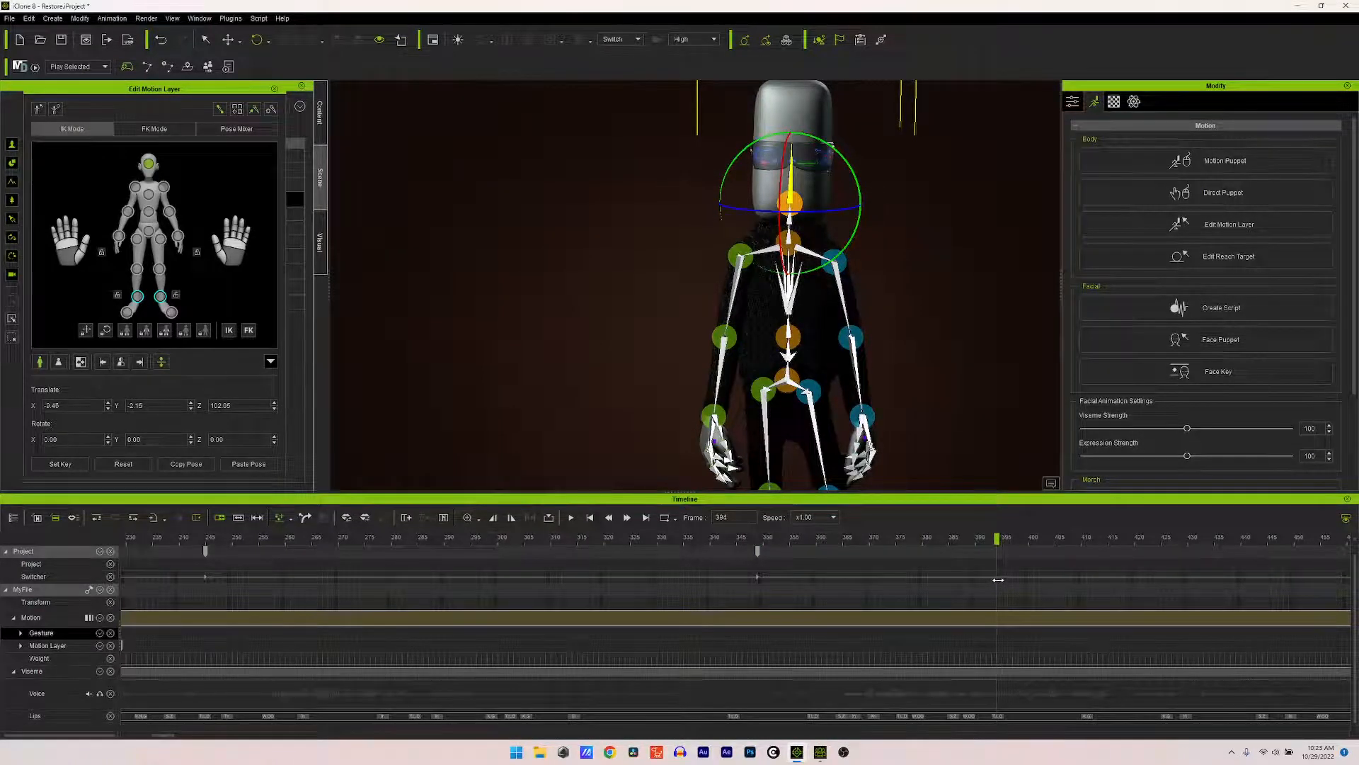
left_click(758, 599)
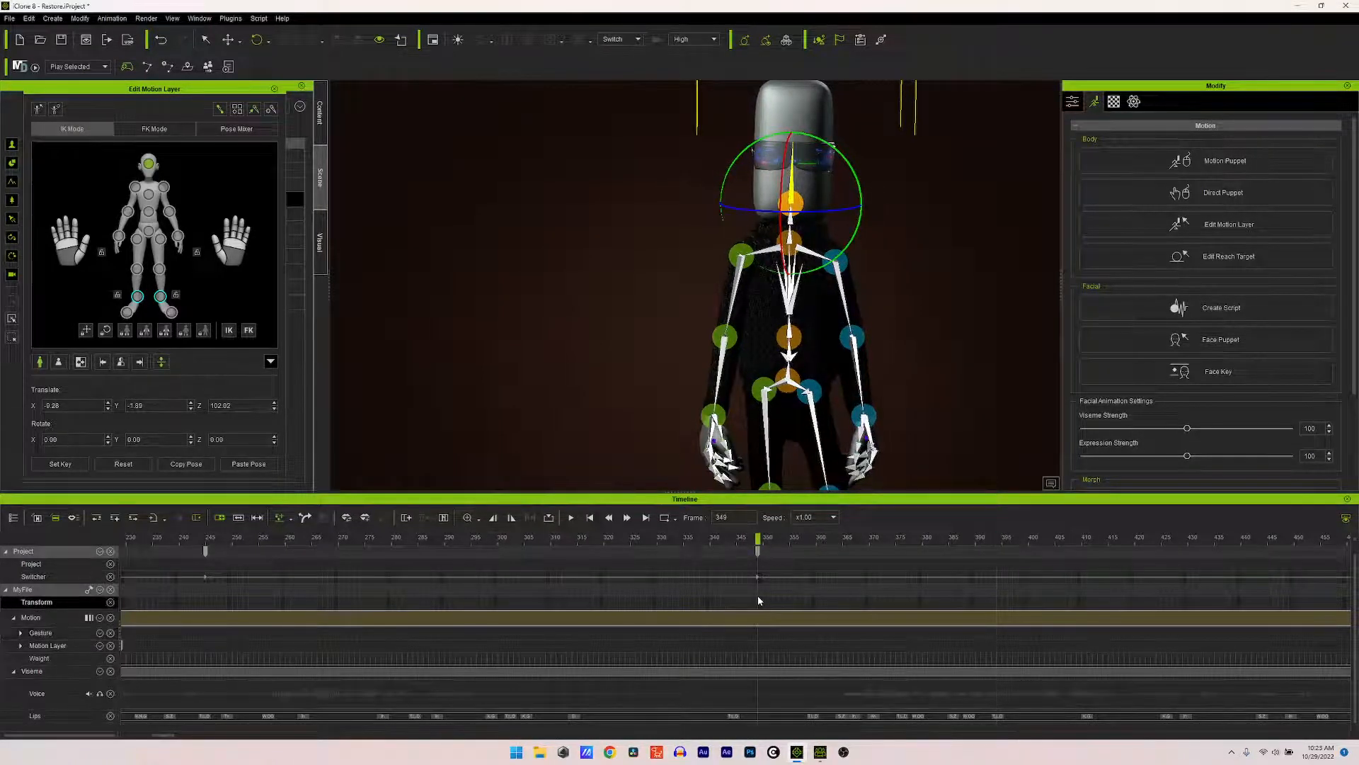
left_click(60, 644)
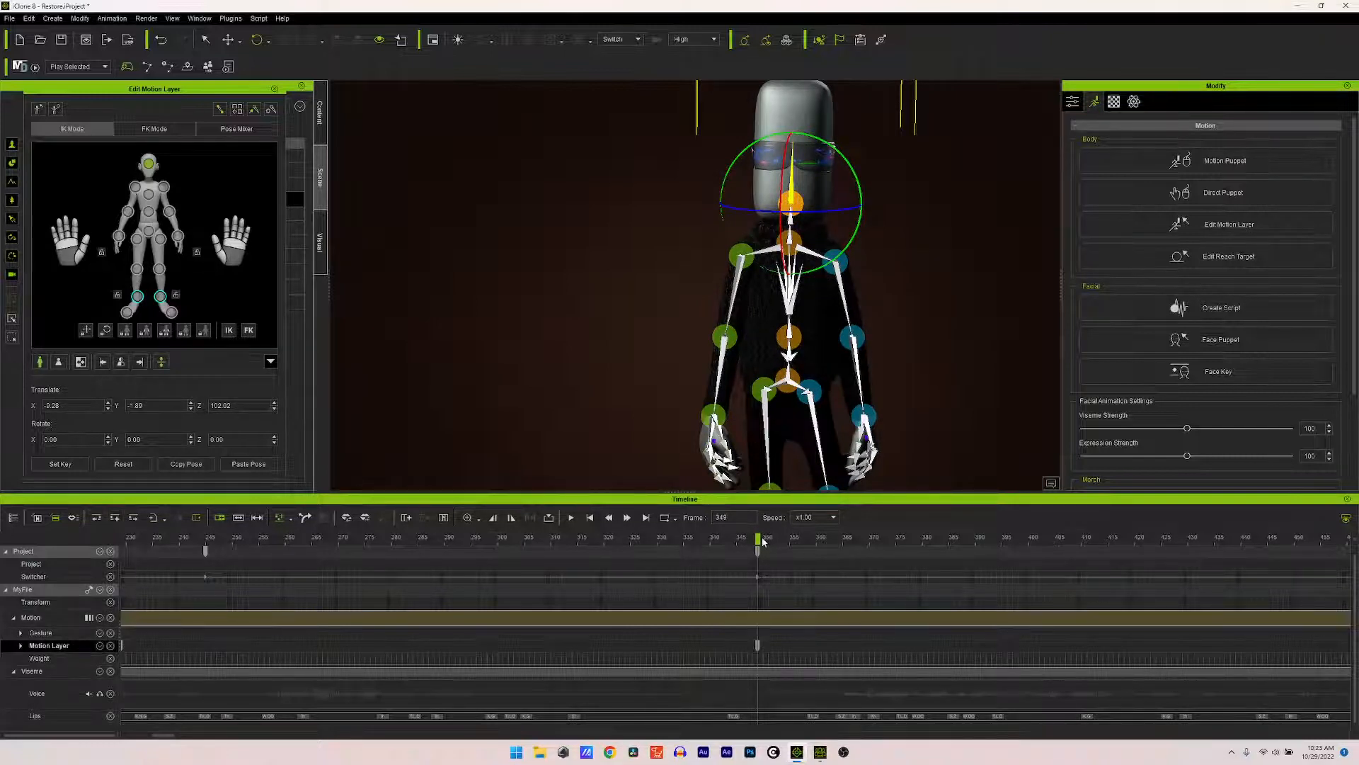
Step: At frame 388, bend the character's left forearm inward across the waist
left_click_drag(763, 542, 966, 570)
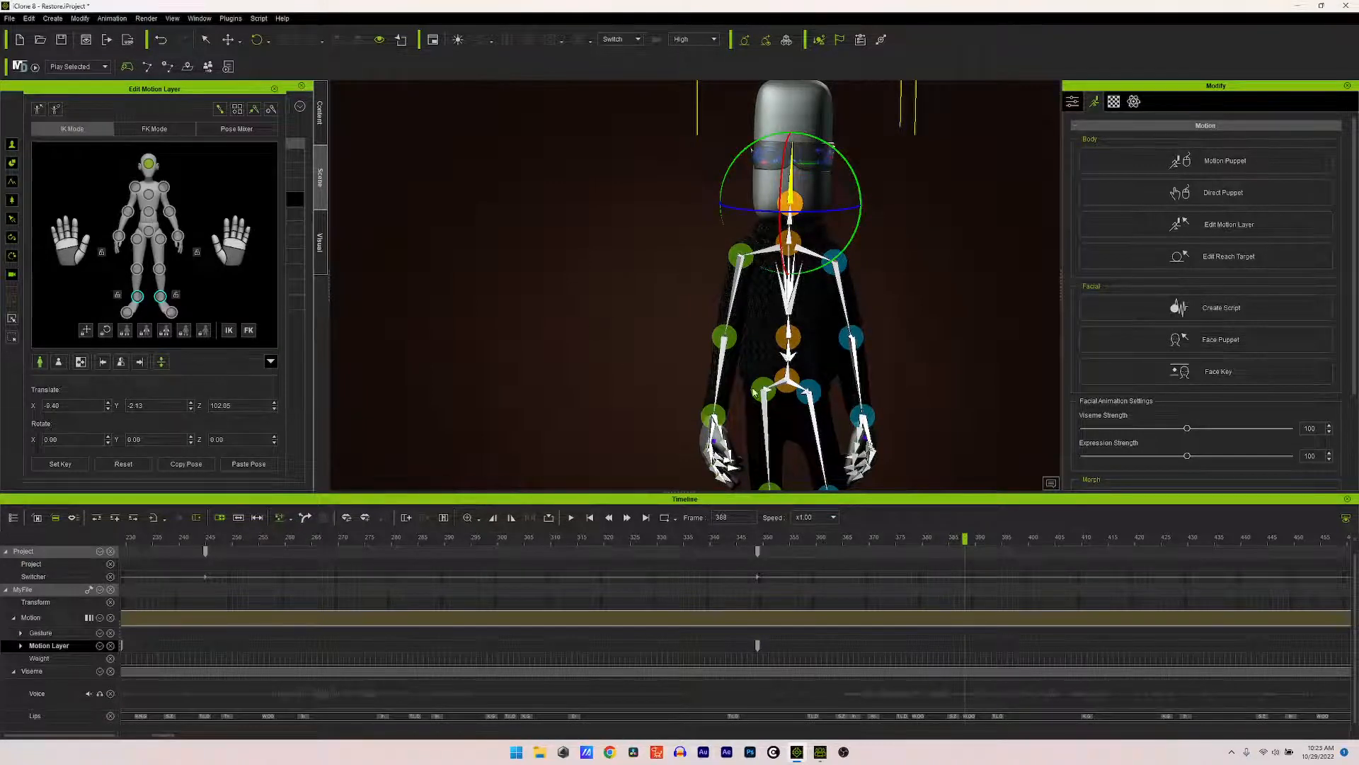
left_click(852, 342)
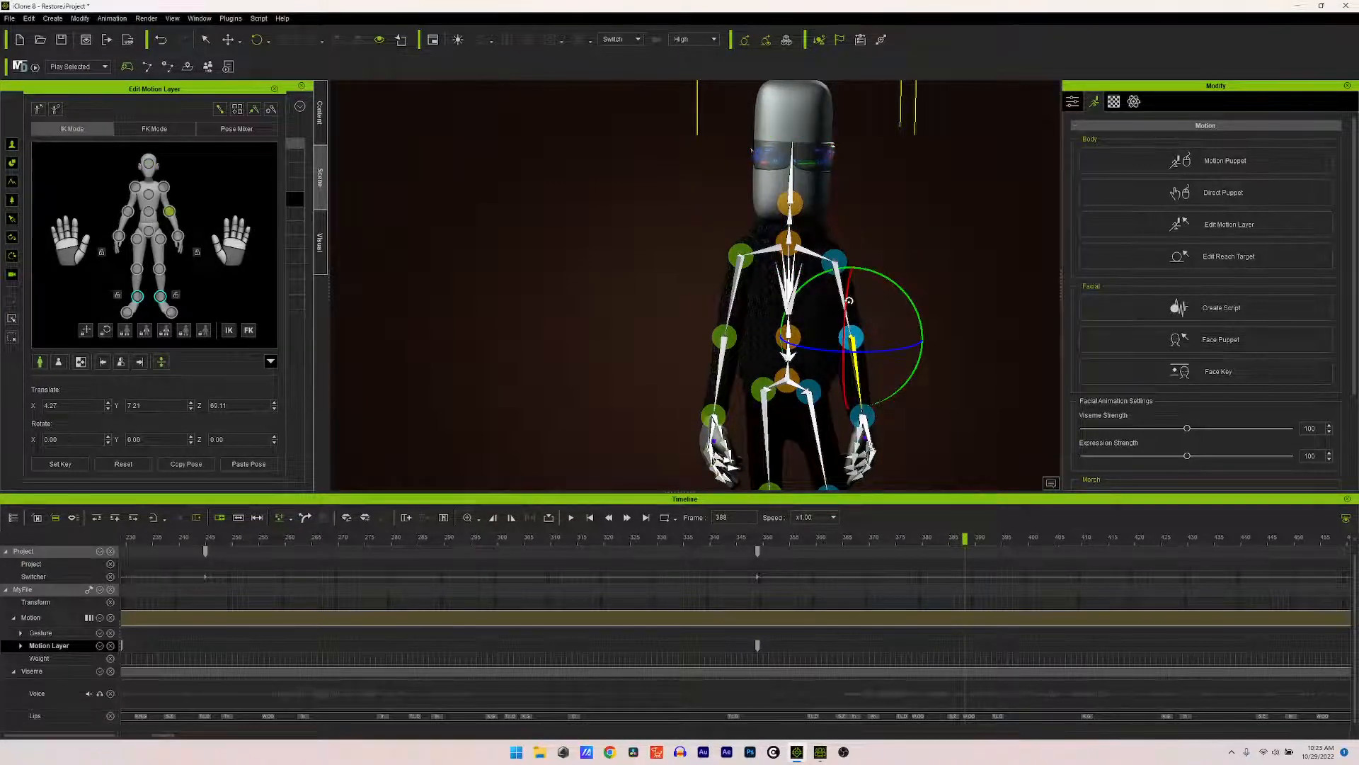
left_click_drag(847, 300, 885, 256)
left_click_drag(916, 347, 853, 273)
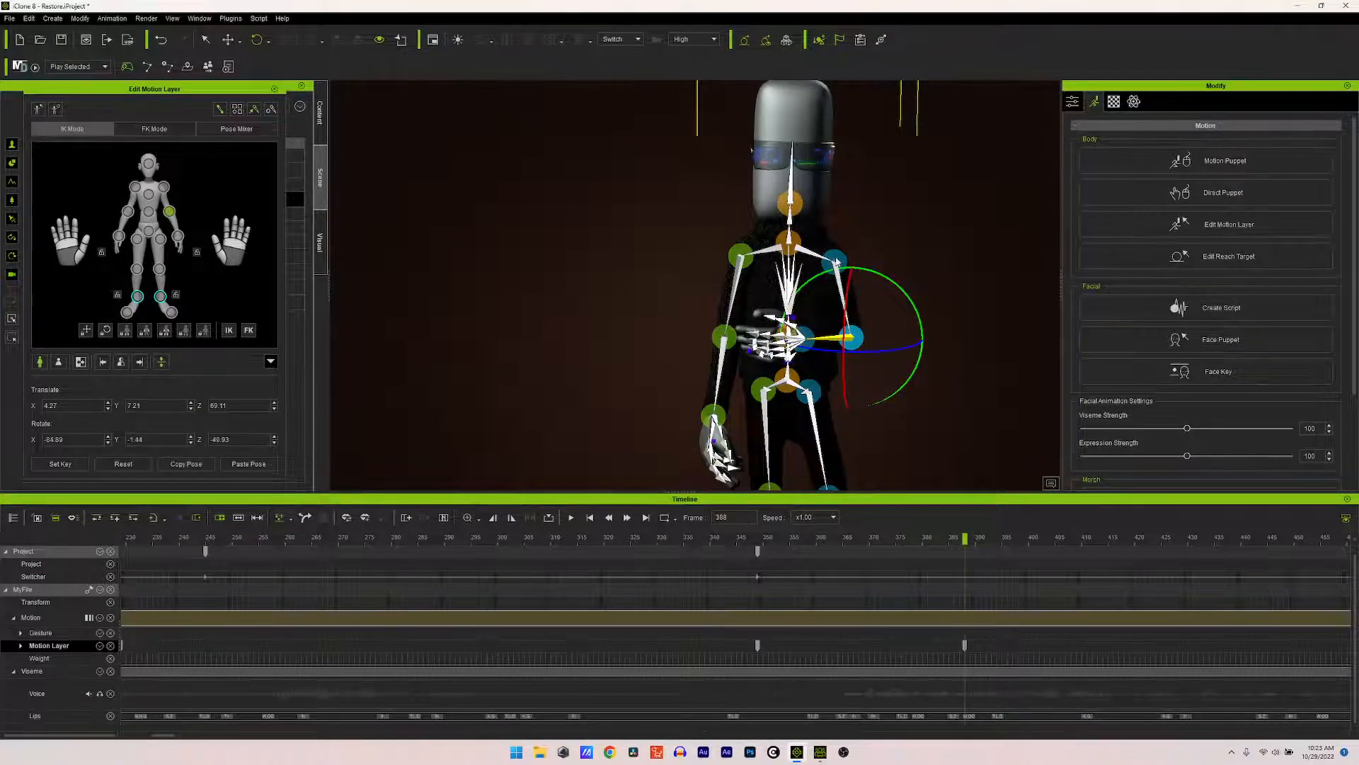
Step: Rotate the left upper arm and wrist at frame 388 to bring the open hand up in front of the chest
left_click(837, 262)
left_click_drag(833, 227, 873, 303)
left_click(802, 321)
left_click_drag(792, 289, 798, 284)
left_click_drag(756, 330, 748, 333)
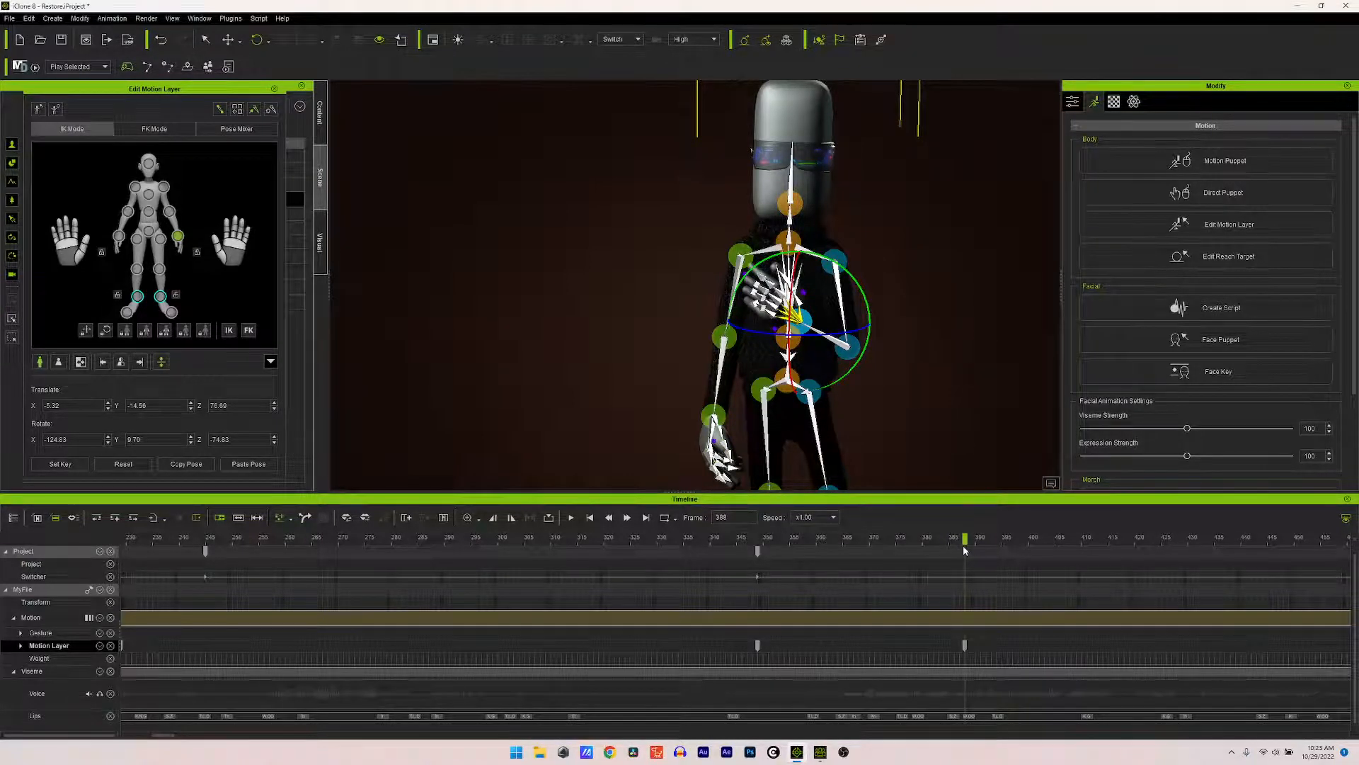
Step: Reset the left arm to its resting pose at frame 443, adding a Motion Layer key there
left_click_drag(965, 551, 1258, 586)
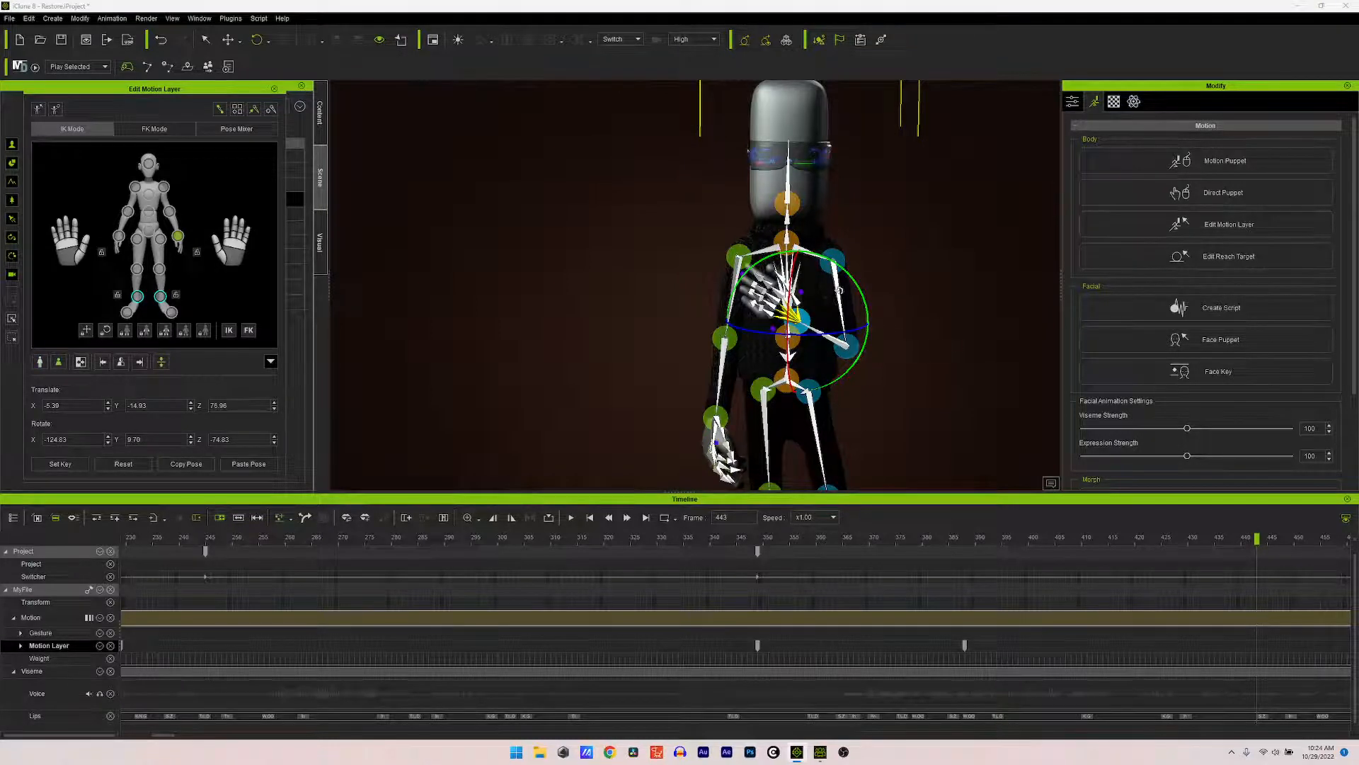
left_click(841, 284)
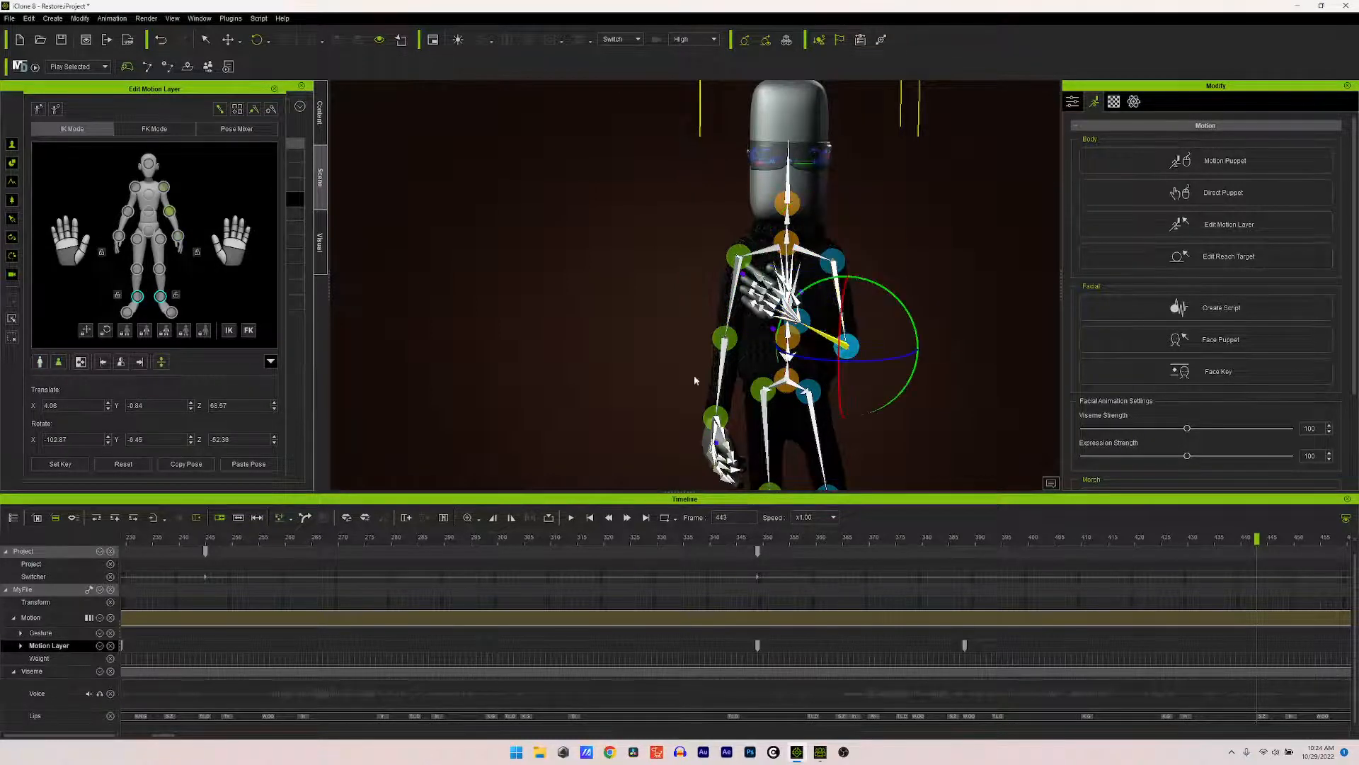
left_click(124, 464)
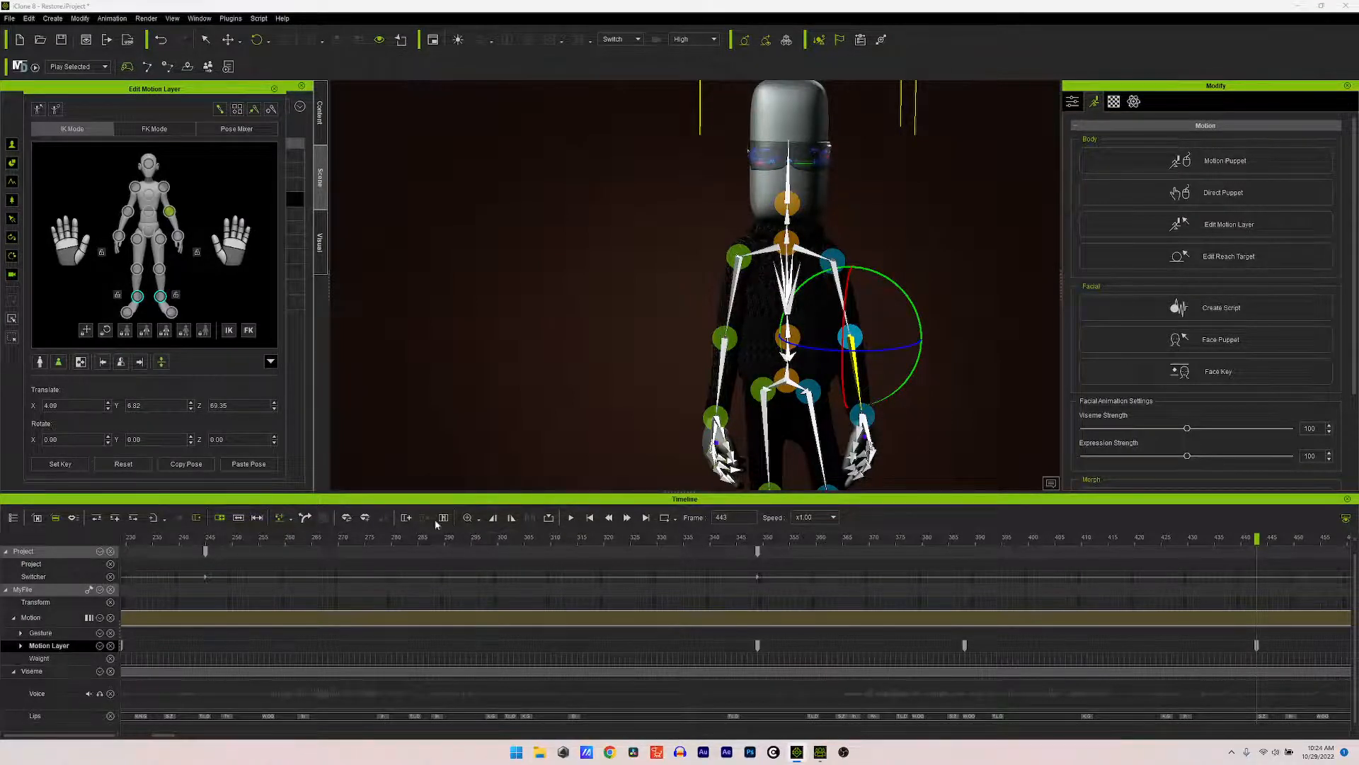
Step: Play back the arm gesture from before the camera switch at frame 349 to check its timing
left_click(174, 562)
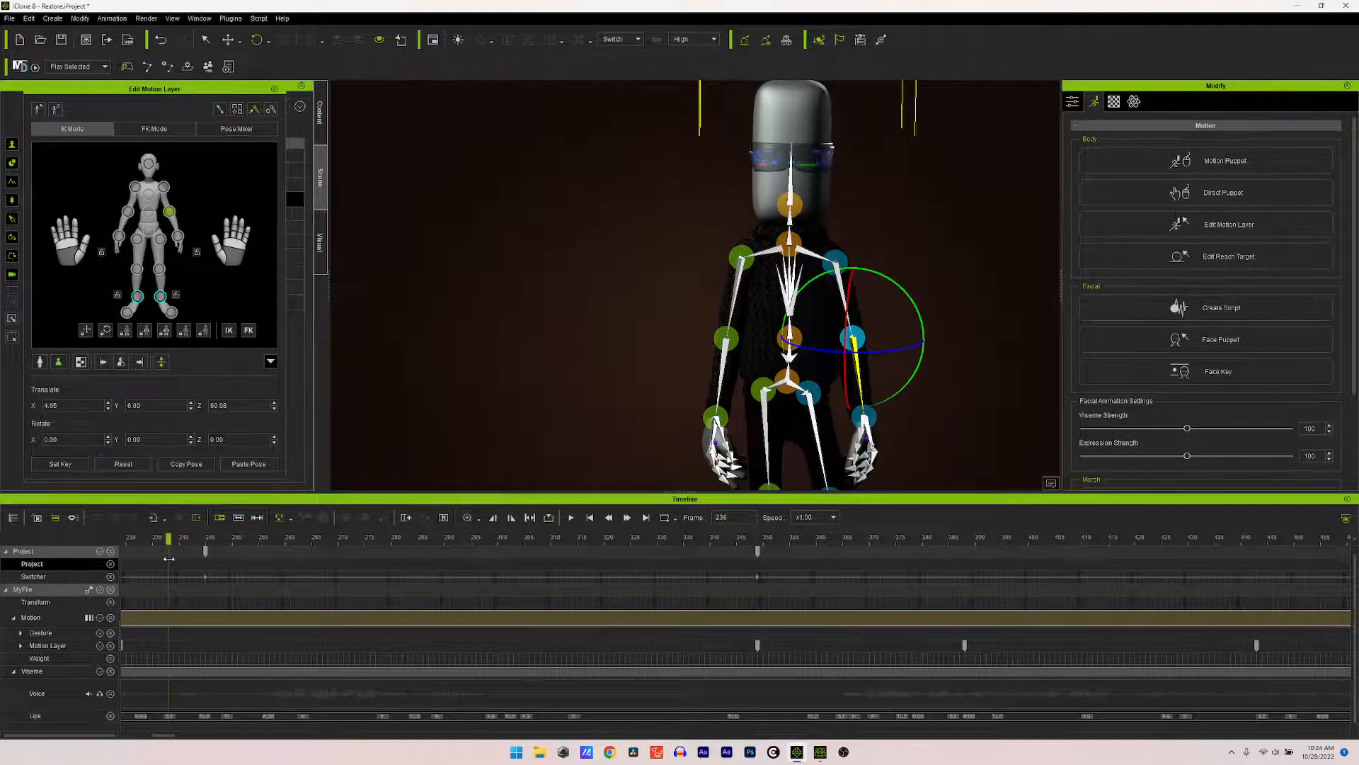
left_click(571, 518)
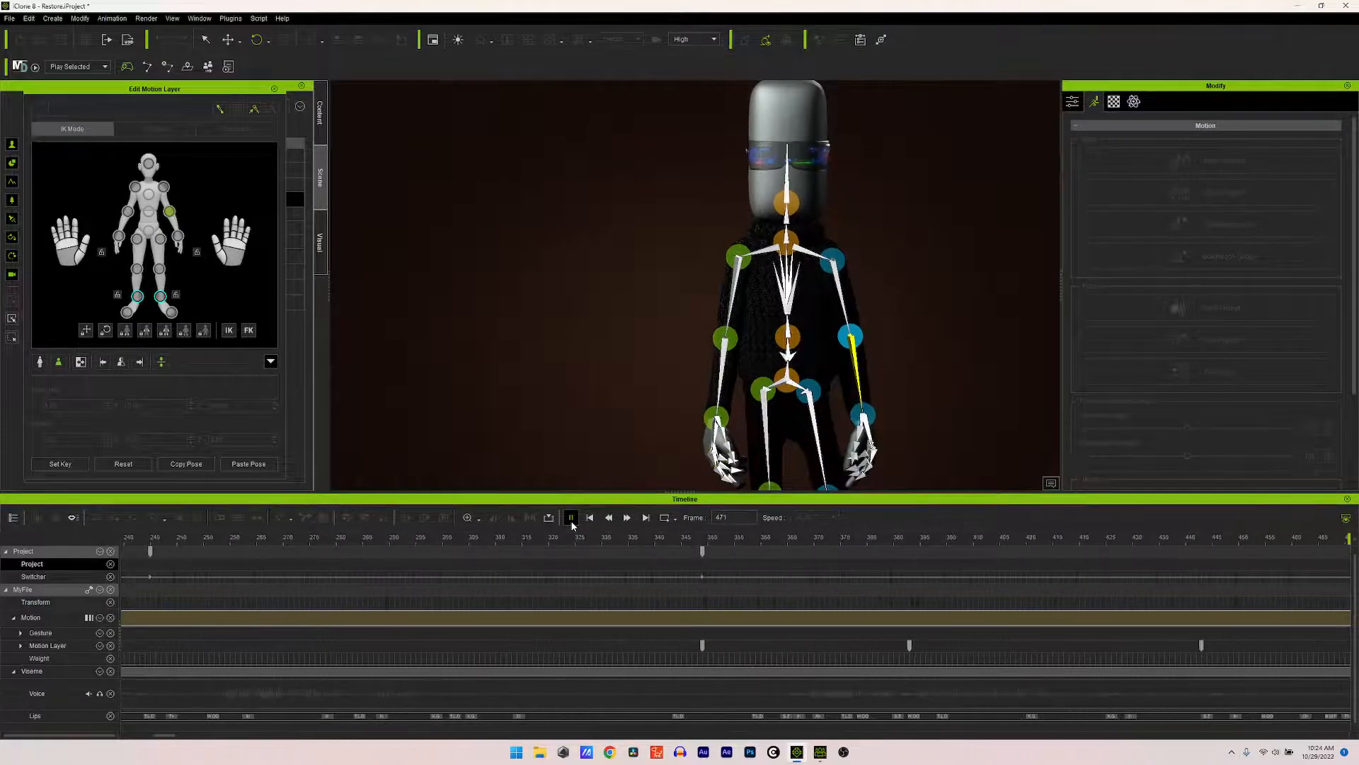
left_click(571, 517)
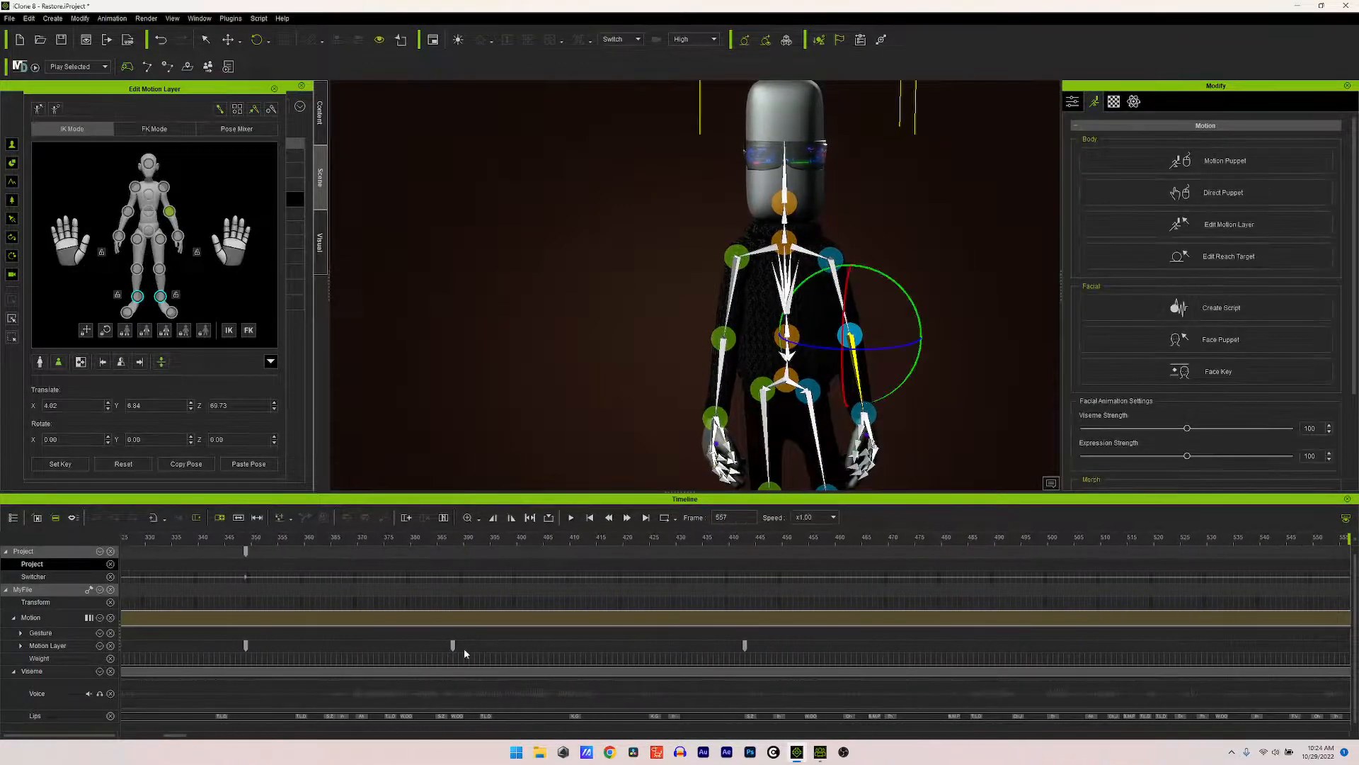
Step: Move the raised-hand Motion Layer key to frame 401 and the following resting key to frame 481, and play back the retimed gesture
left_click_drag(452, 645, 522, 646)
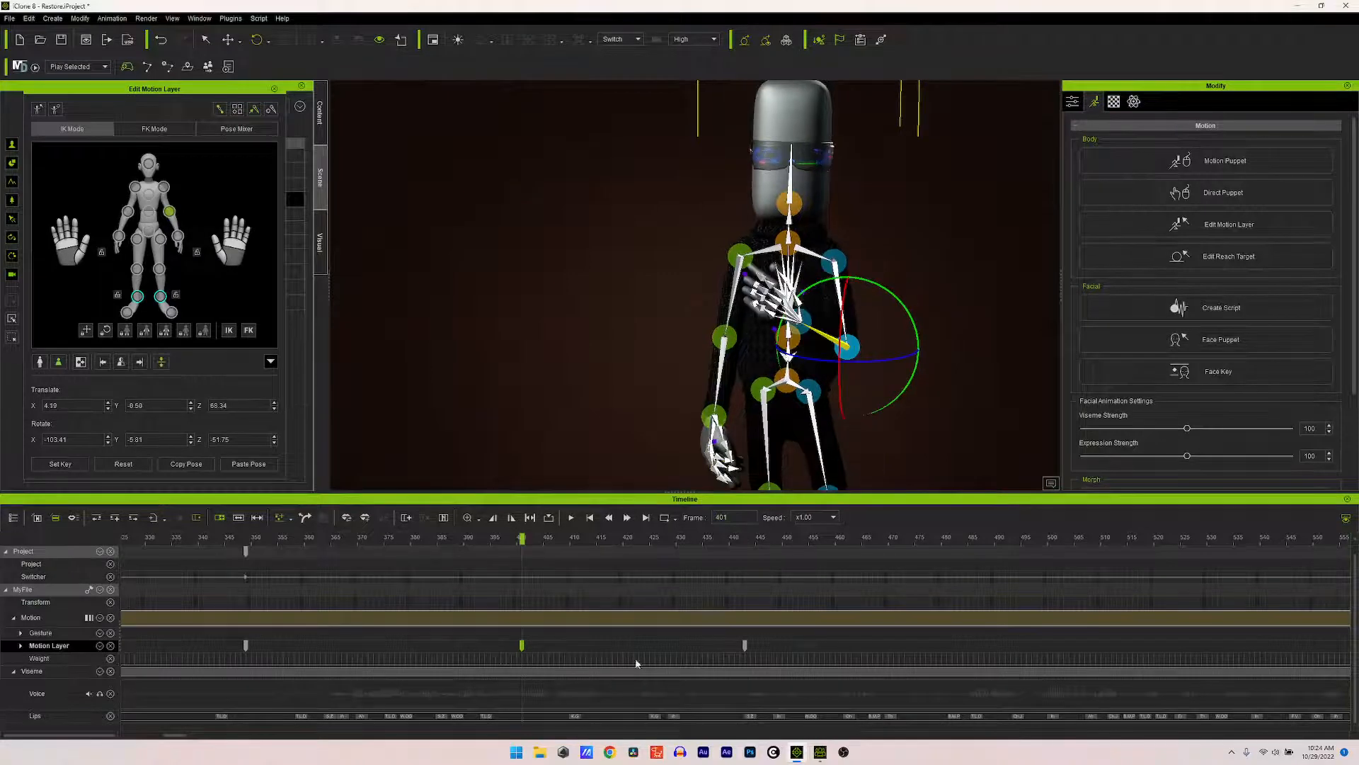
left_click_drag(744, 646, 884, 646)
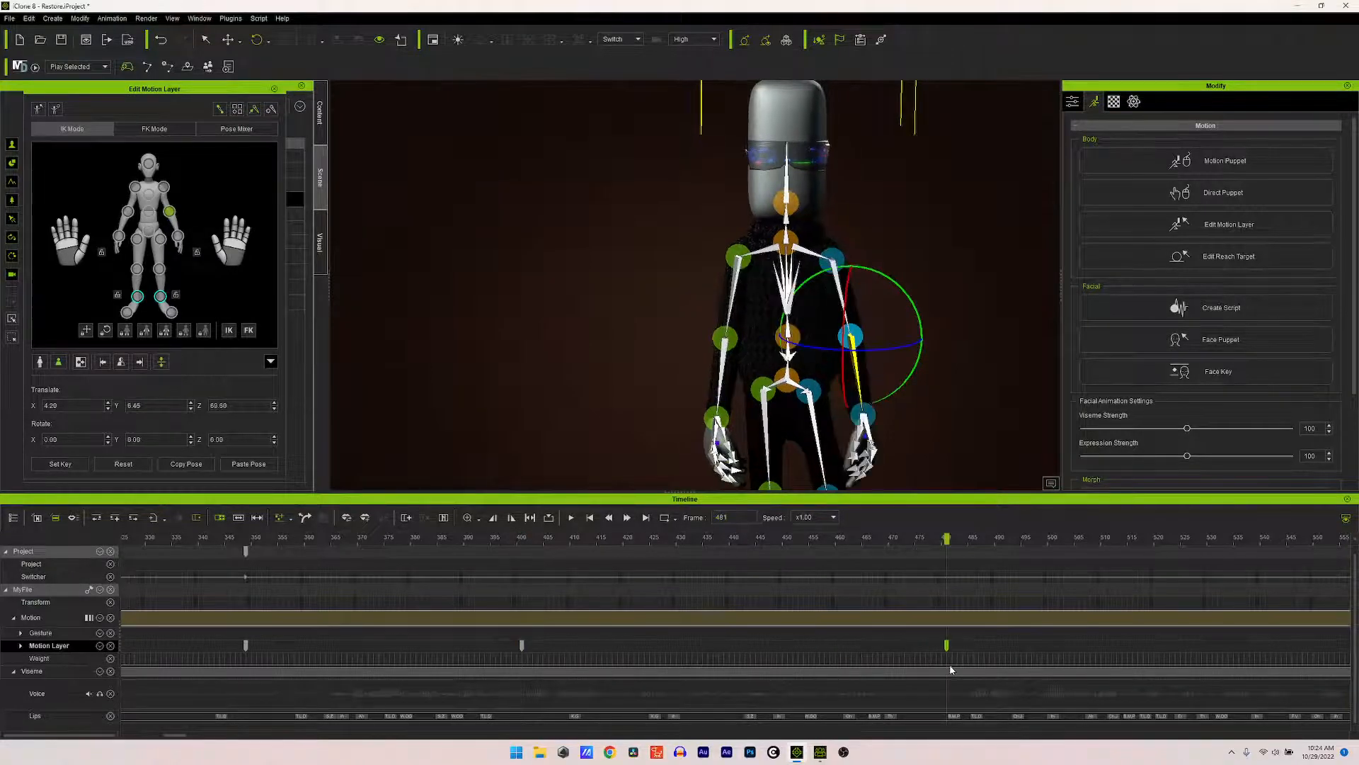
left_click(161, 539)
left_click(571, 520)
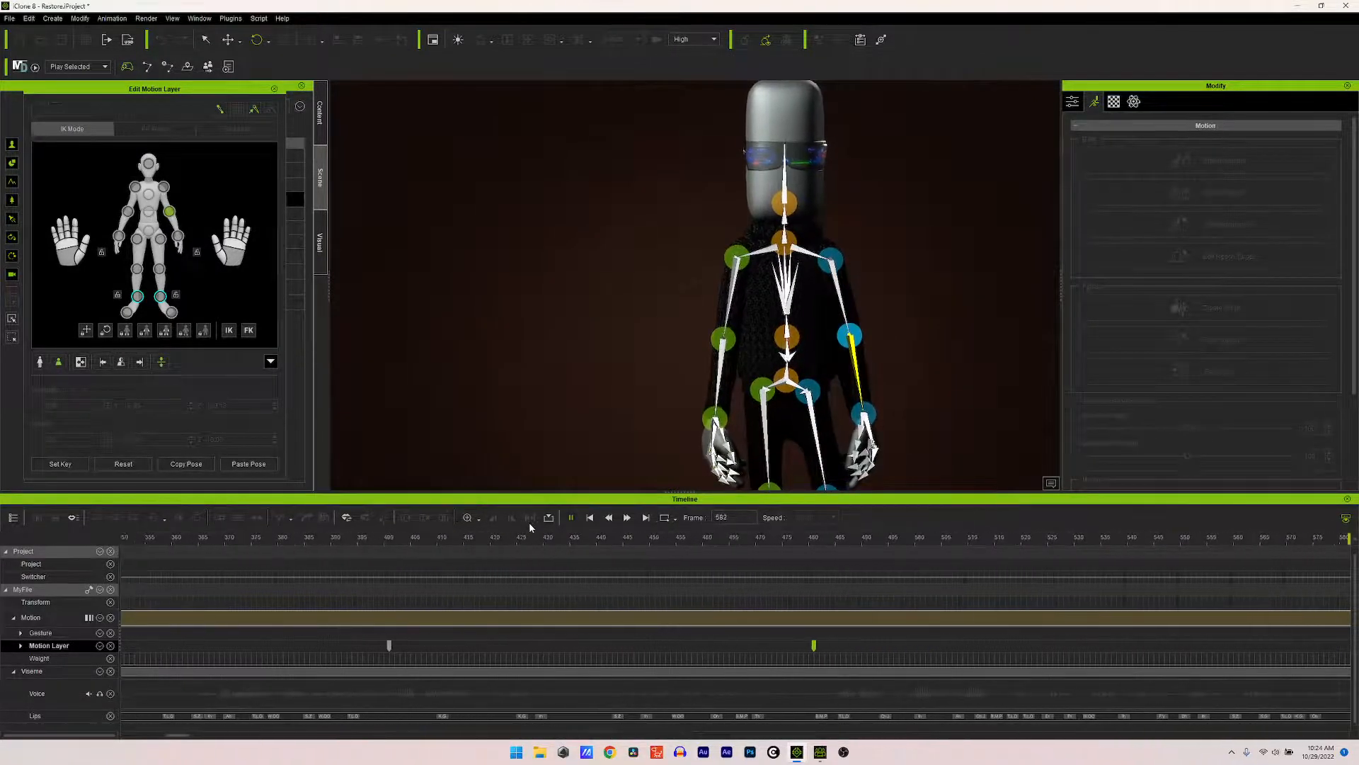
left_click(571, 519)
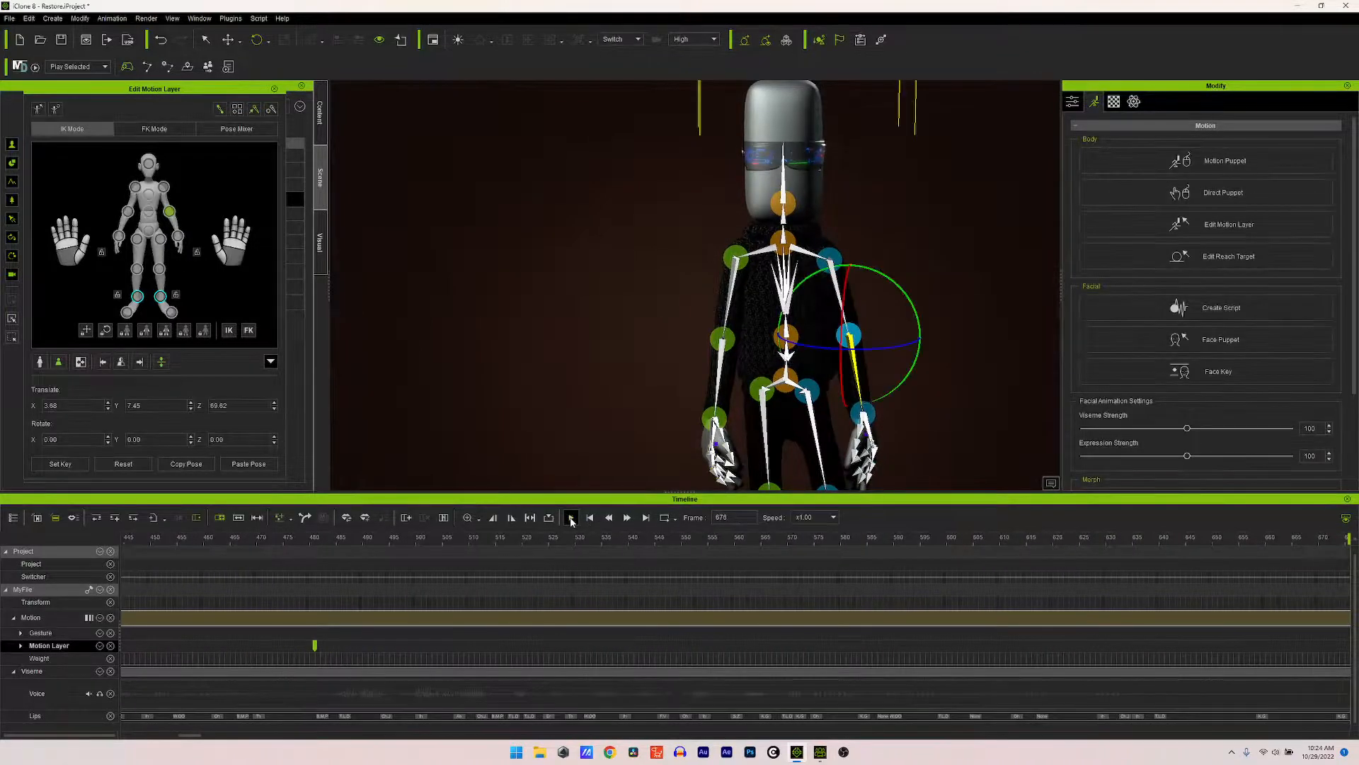